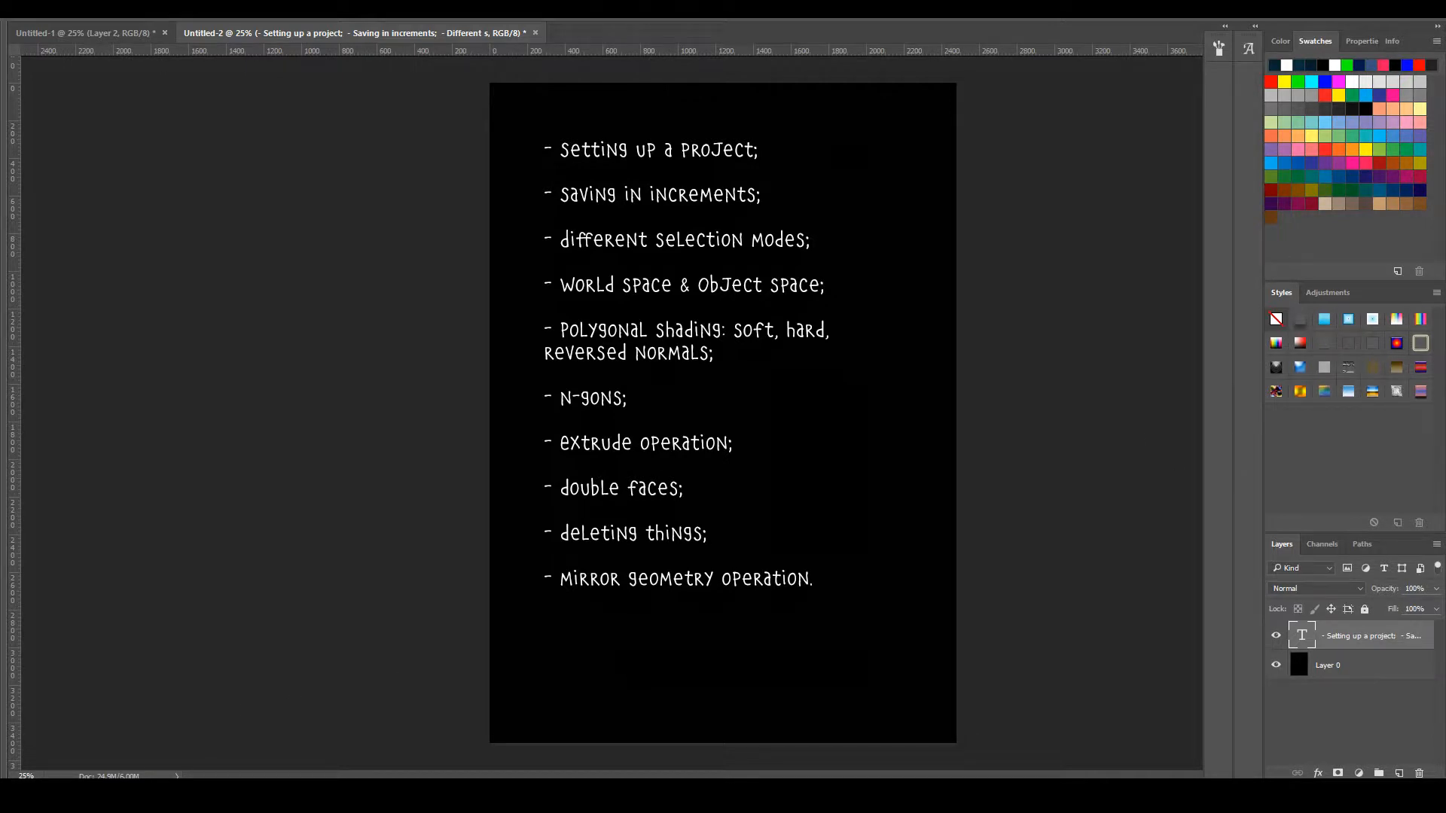
# Step: Switch to Maya and open the Project Window for the current project
pyautogui.press('Tab')
pyautogui.click(250, 757)
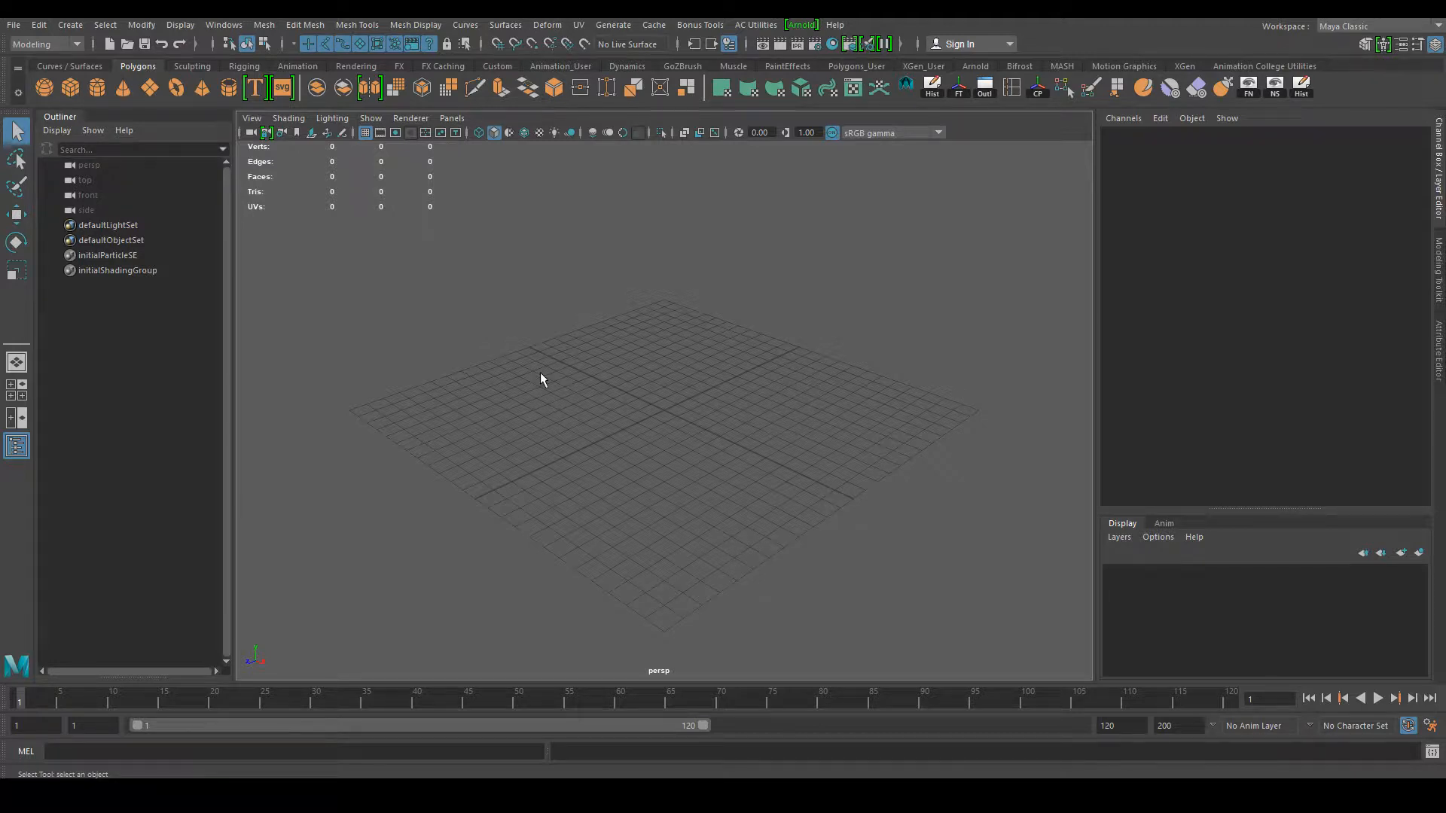
pyautogui.click(13, 25)
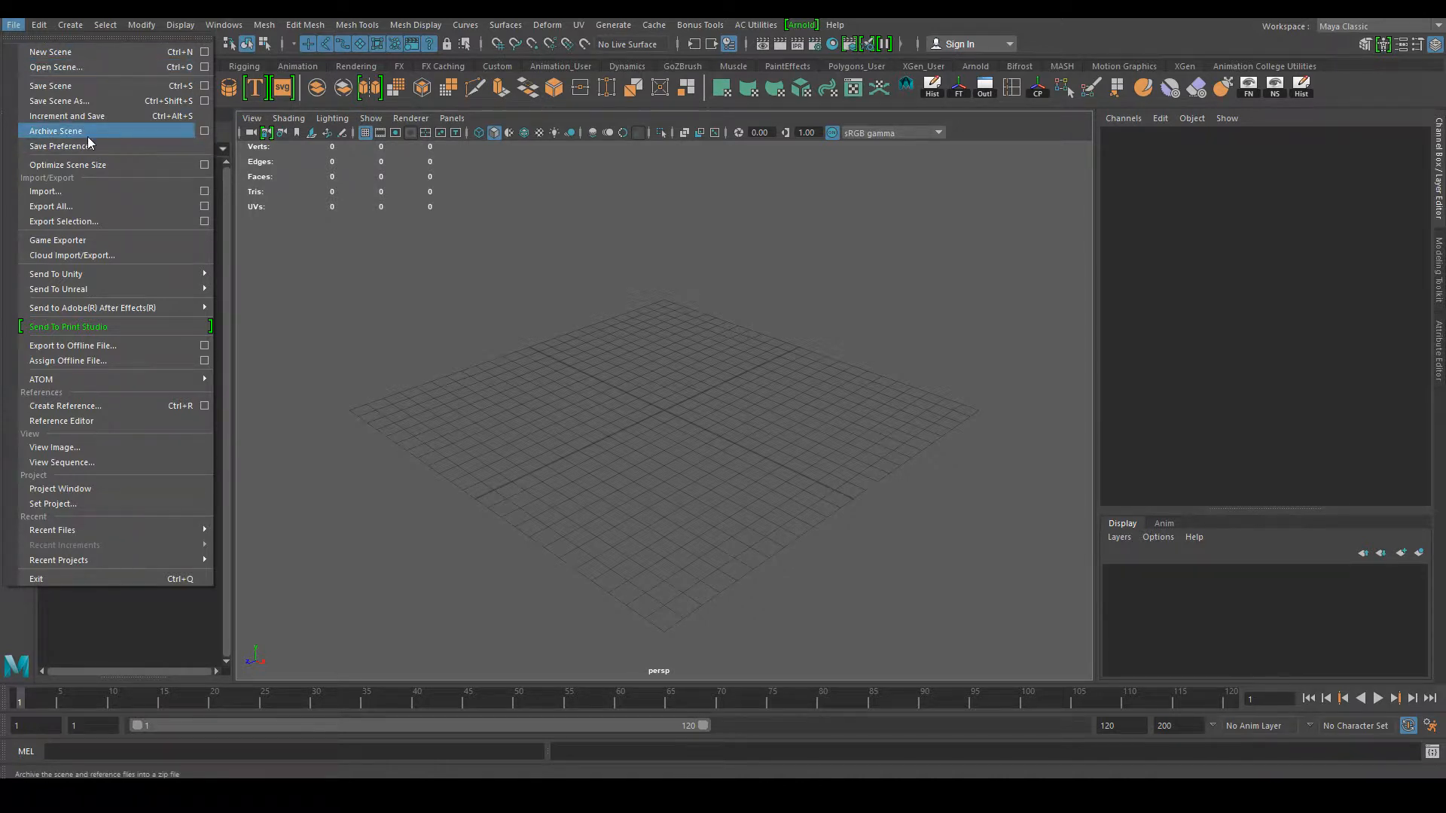
pyautogui.moveTo(128, 309)
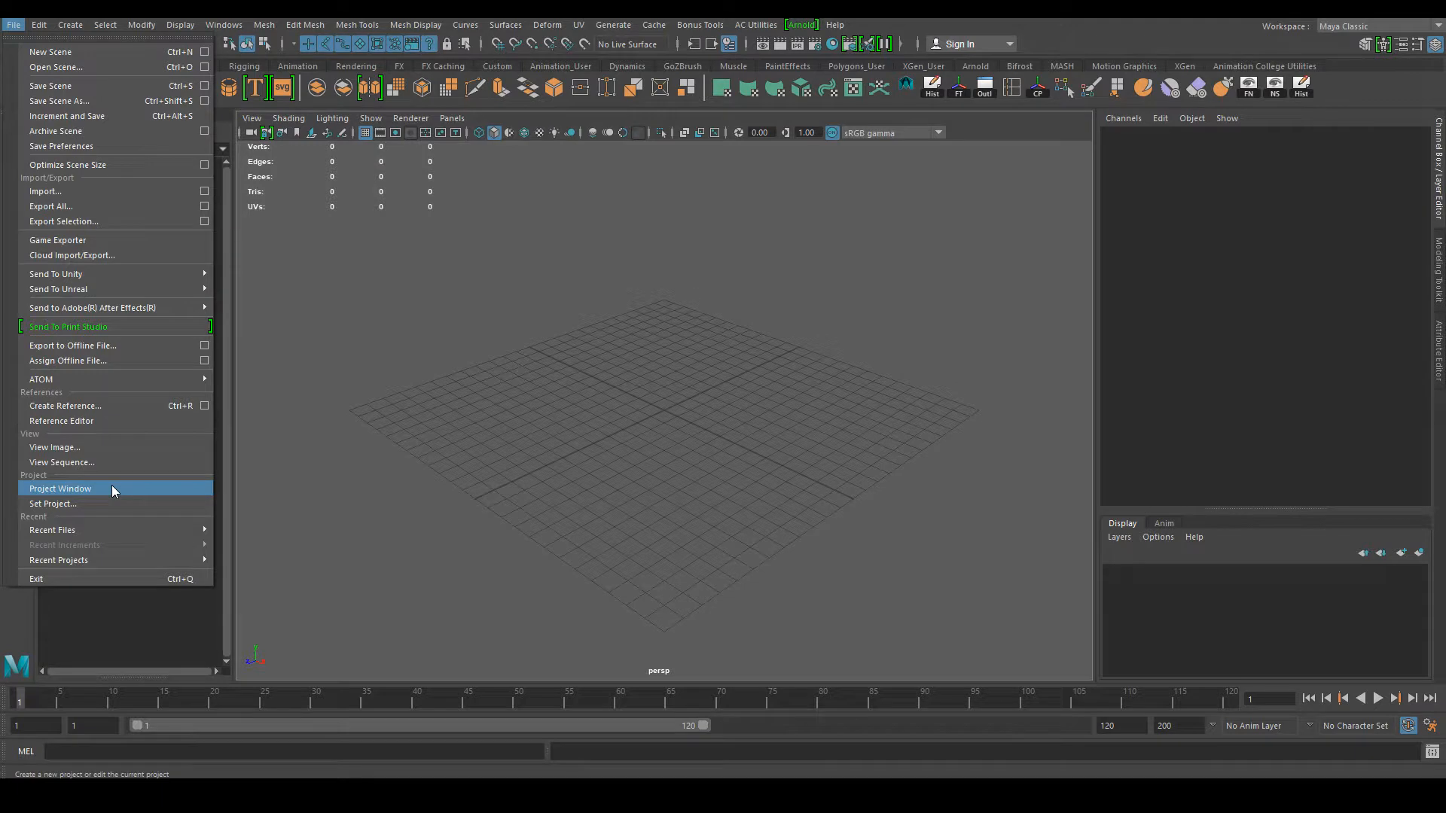
pyautogui.click(112, 489)
pyautogui.moveTo(667, 274); pyautogui.dragTo(607, 176)
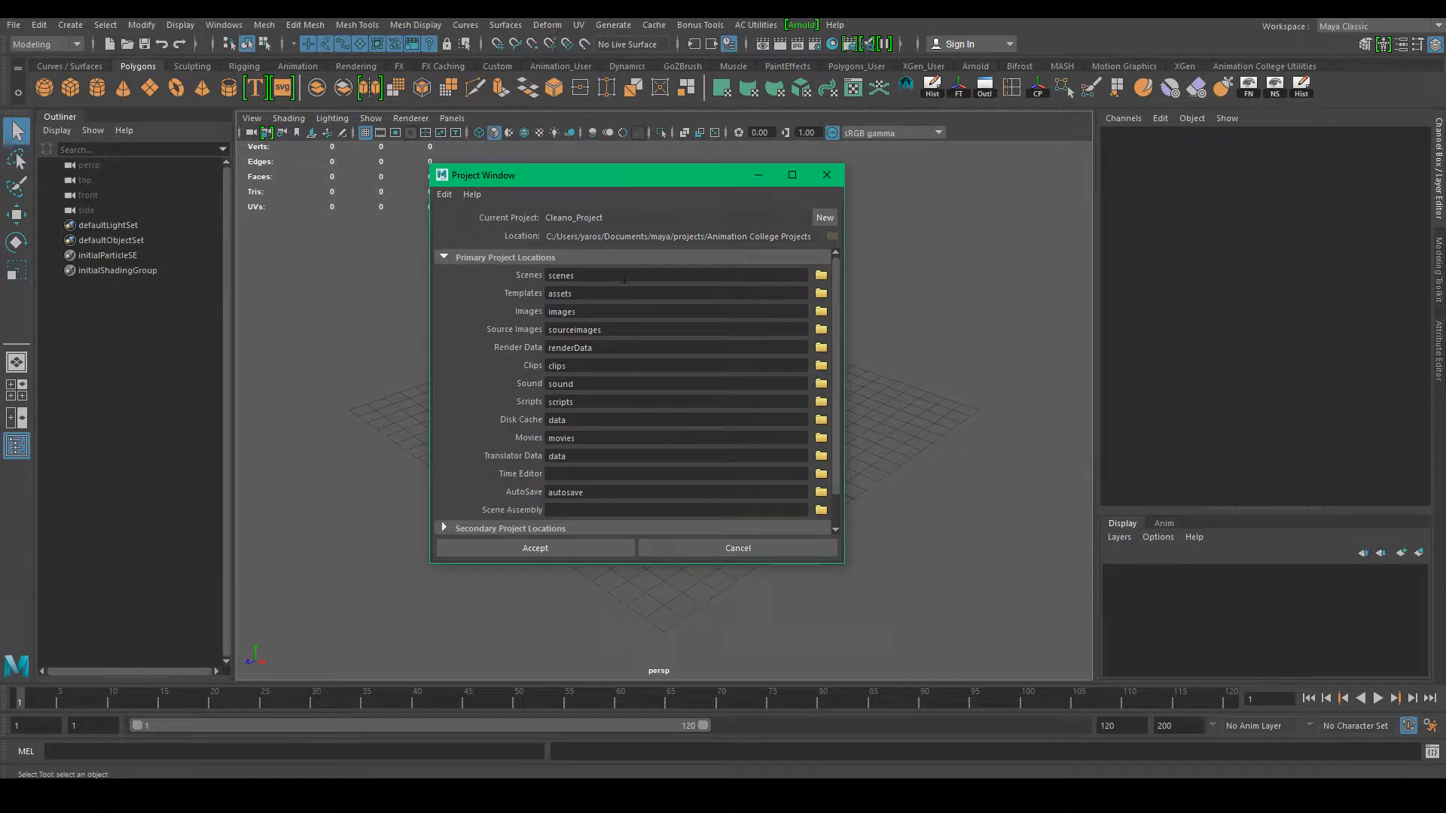
# Step: Start a new project and name it Class_Projects
pyautogui.click(821, 218)
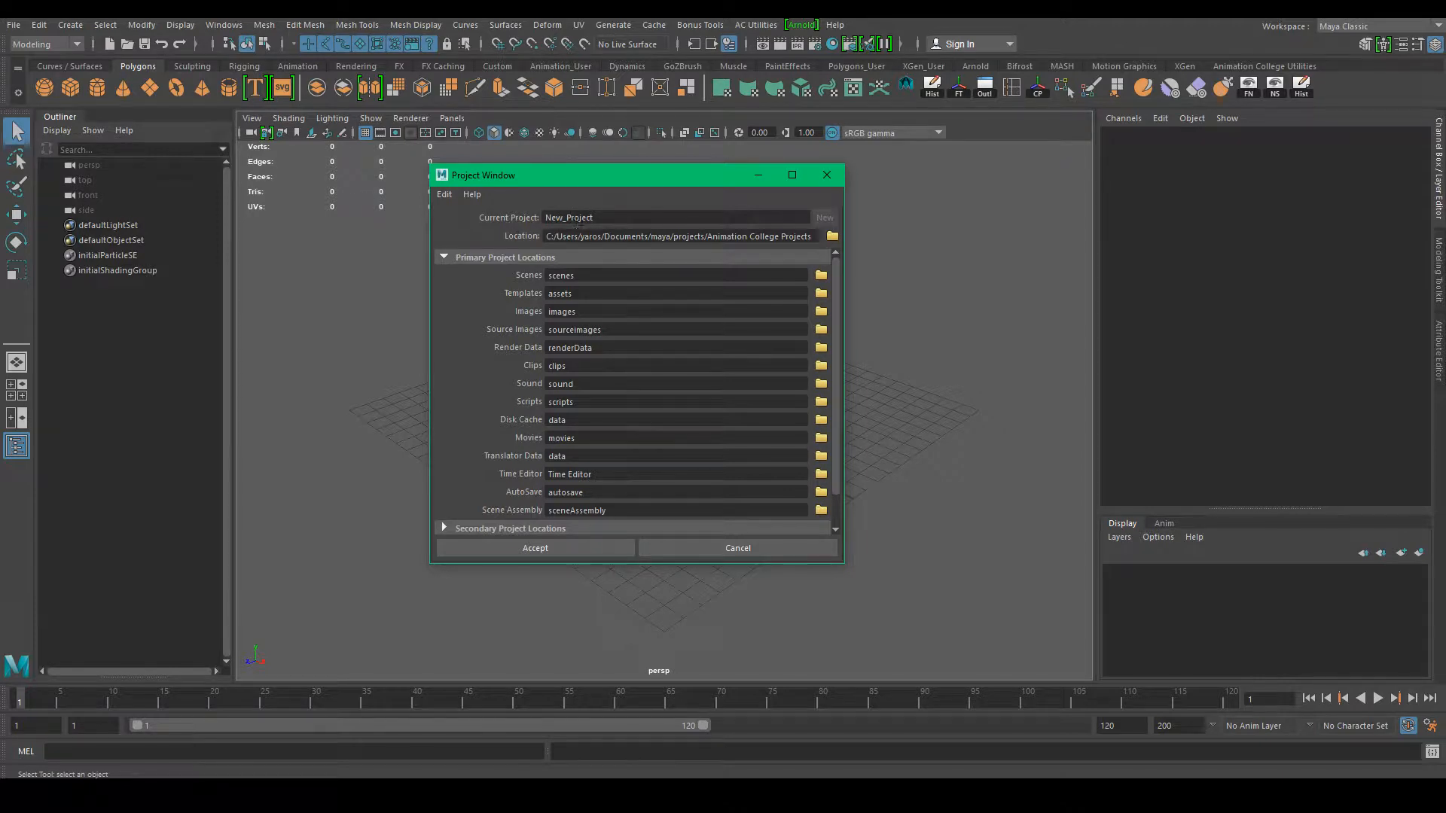
pyautogui.doubleClick(604, 221)
pyautogui.write('Class_Projects')
pyautogui.scroll(-1, 670, 359)
pyautogui.scroll(1, 666, 357)
pyautogui.scroll(-1, 674, 407)
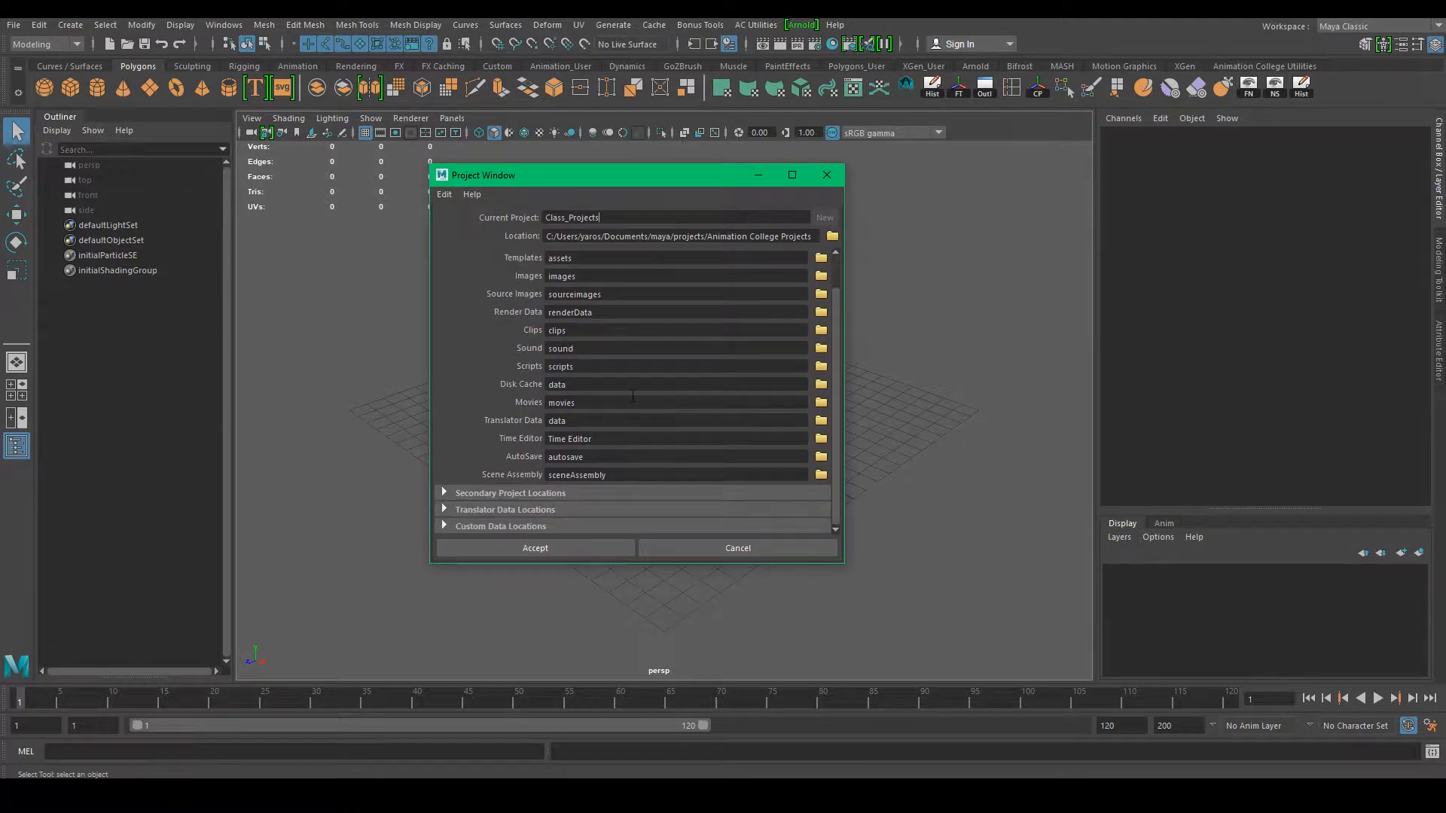
pyautogui.scroll(1, 598, 391)
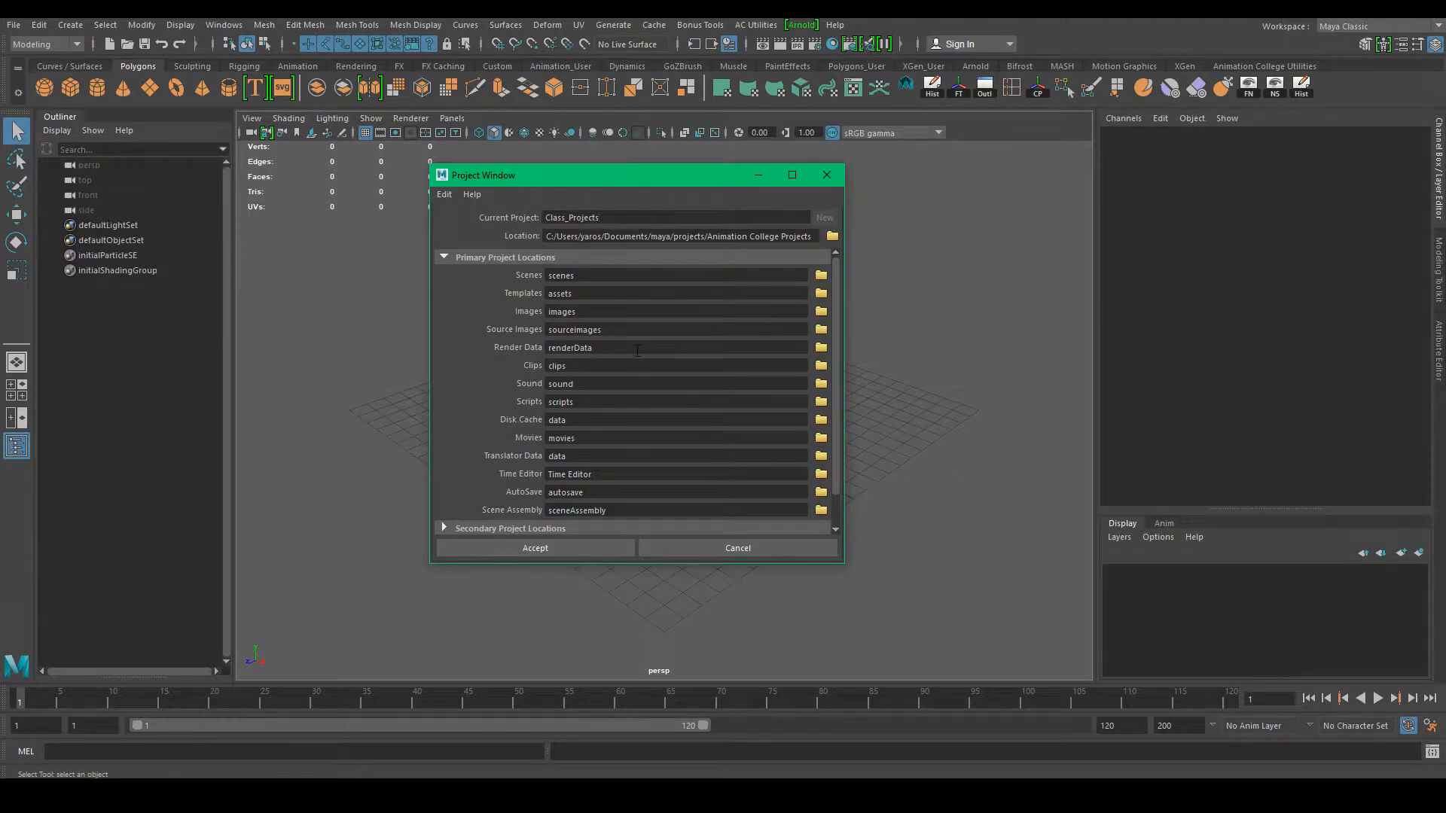
# Step: Clear the Clips and Sound folder locations and accept the new project
pyautogui.doubleClick(594, 366)
pyautogui.press('BackSpace')
pyautogui.moveTo(599, 385); pyautogui.dragTo(390, 393)
pyautogui.press('BackSpace')
pyautogui.scroll(-2, 622, 412)
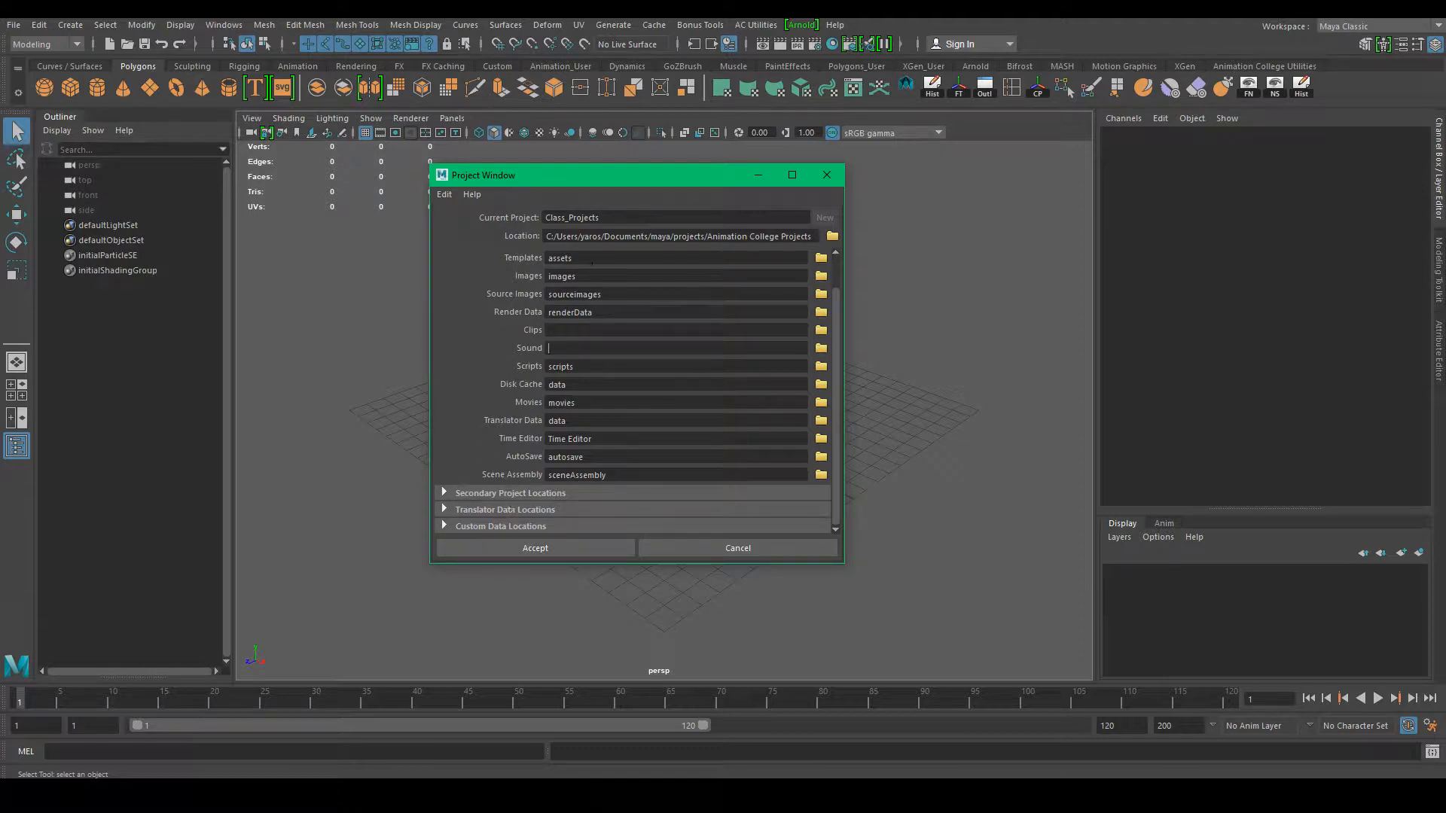
pyautogui.scroll(2, 653, 373)
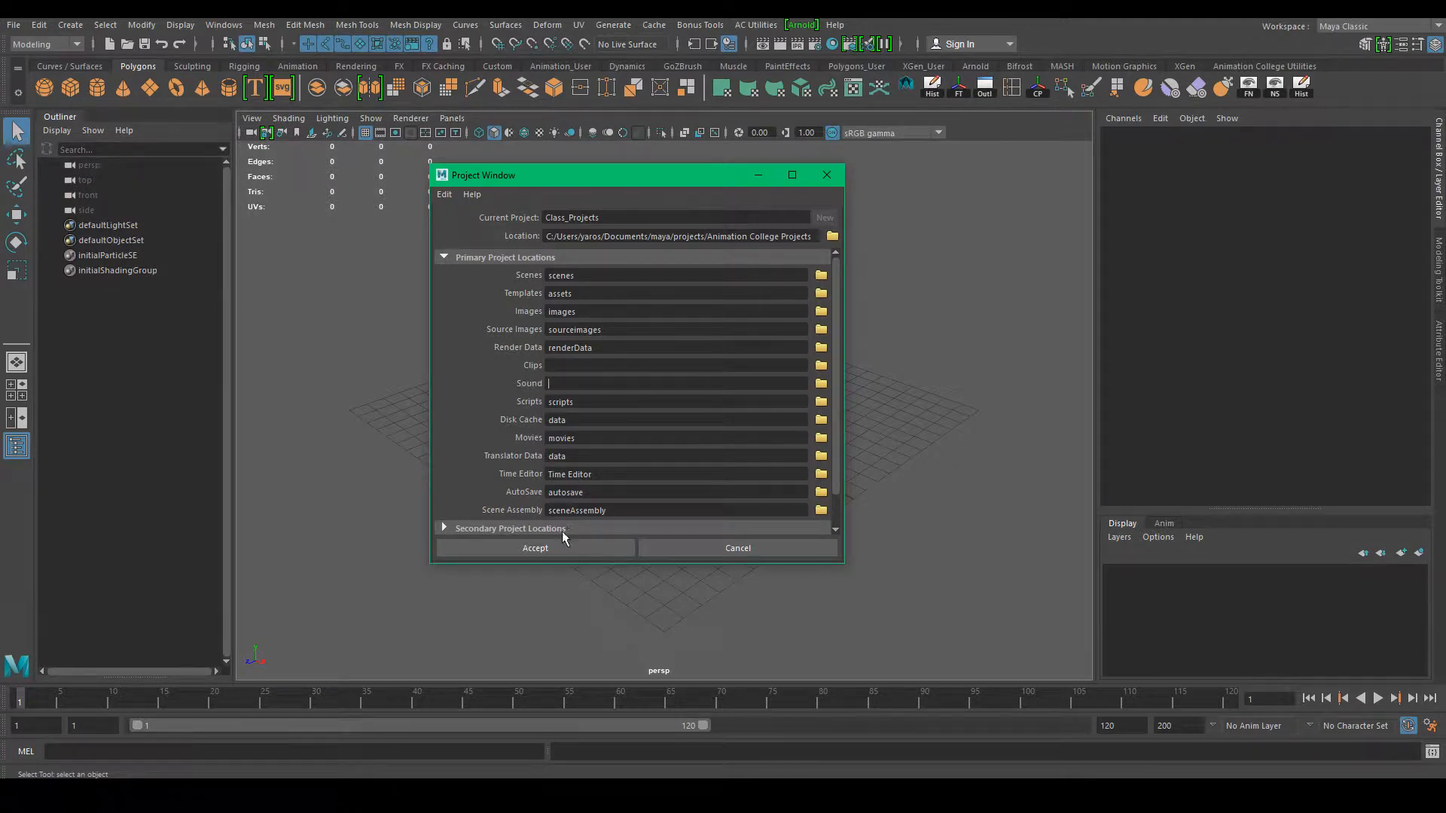
pyautogui.click(552, 550)
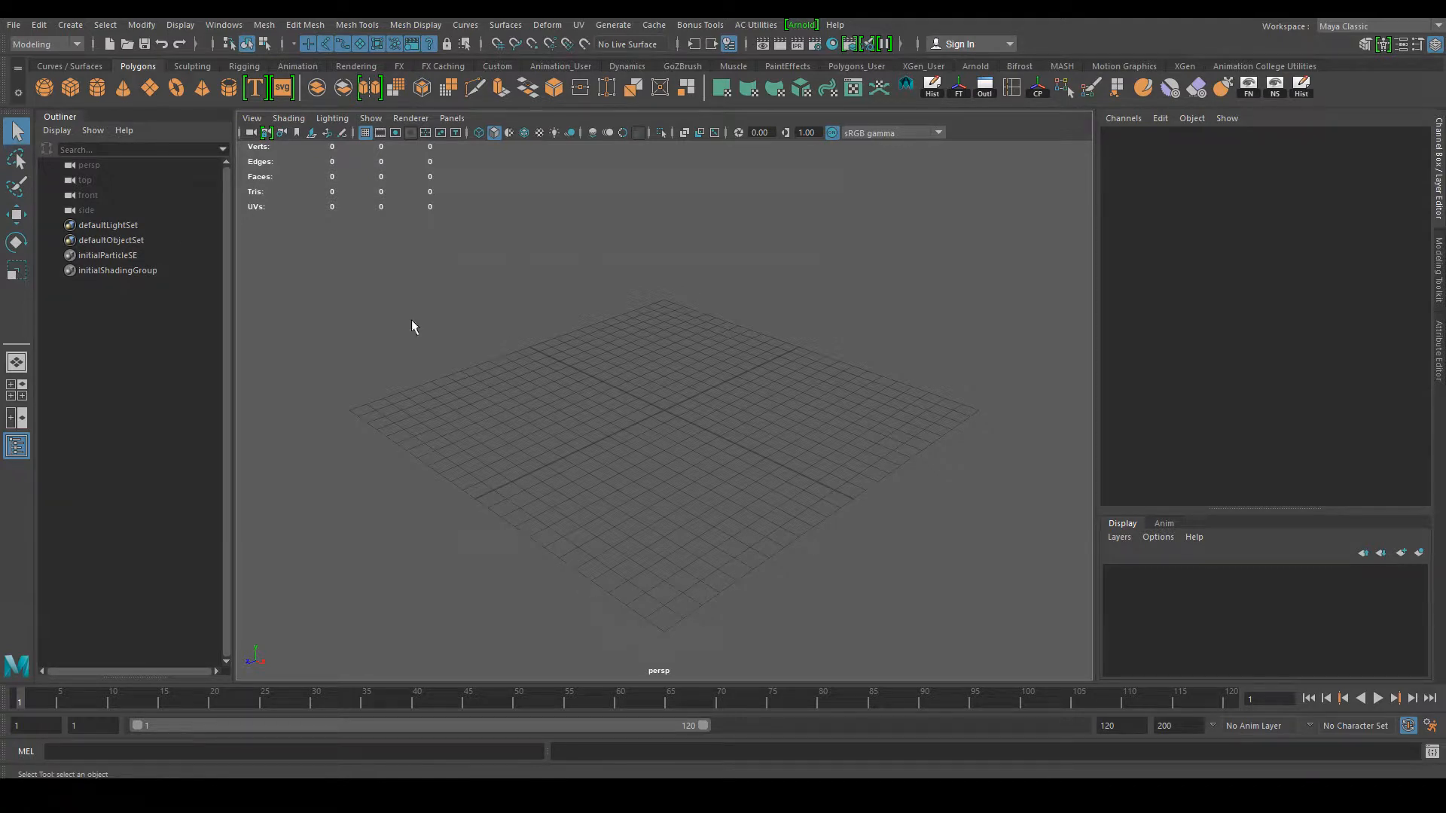
# Step: Set the Class_Projects folder inside Animation College Projects as the active project
pyautogui.click(13, 24)
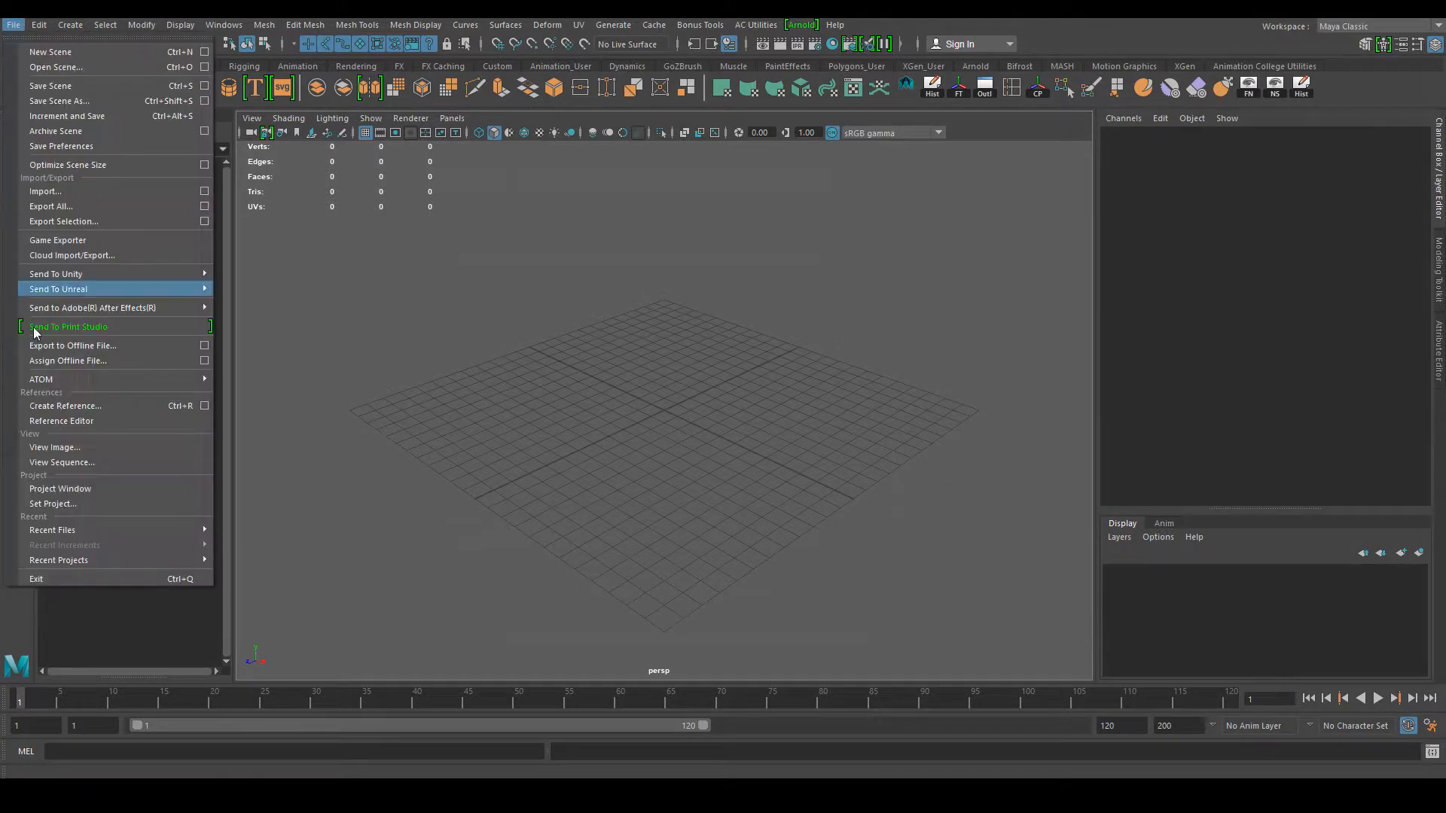
pyautogui.click(83, 504)
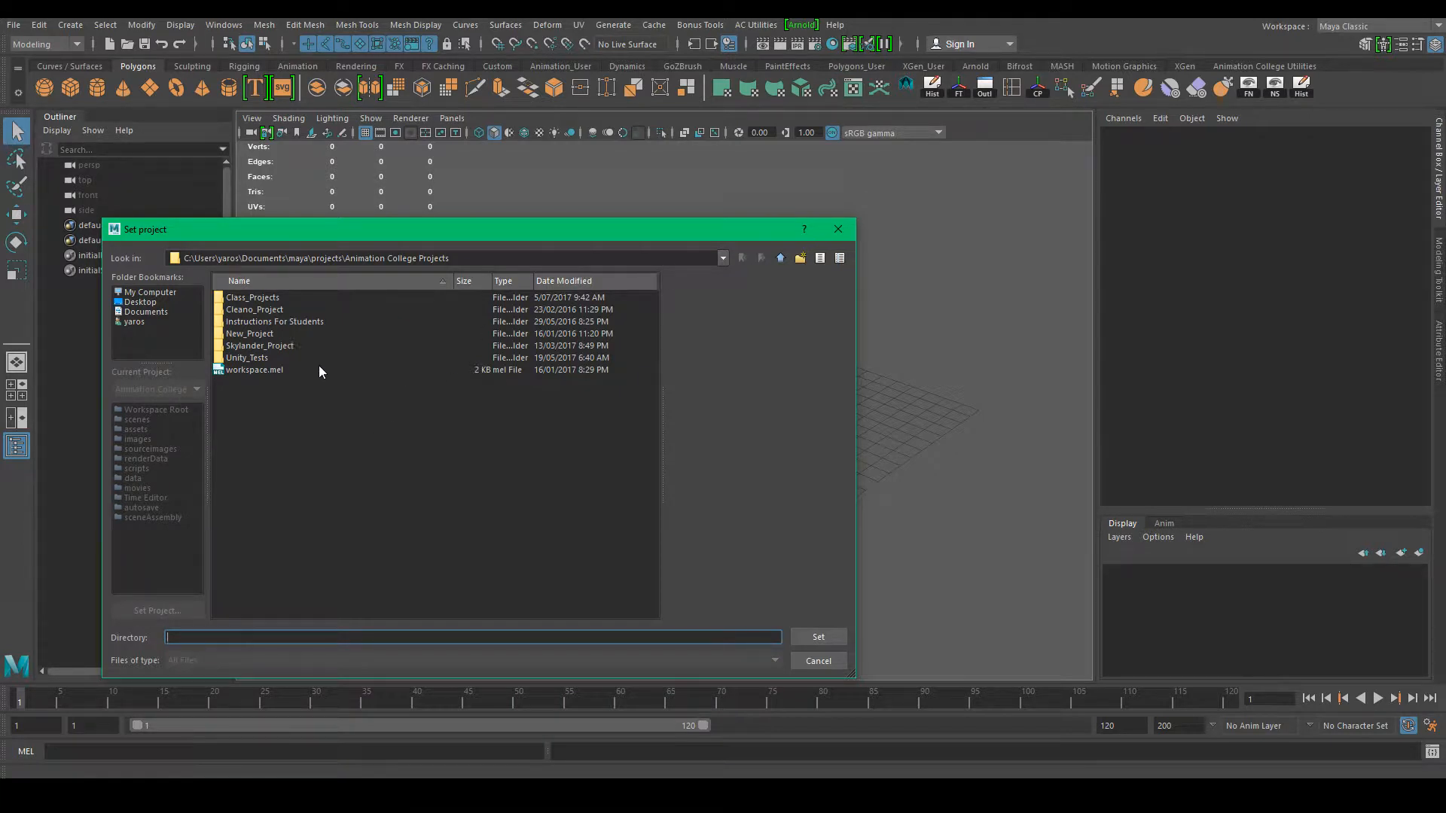
pyautogui.click(268, 301)
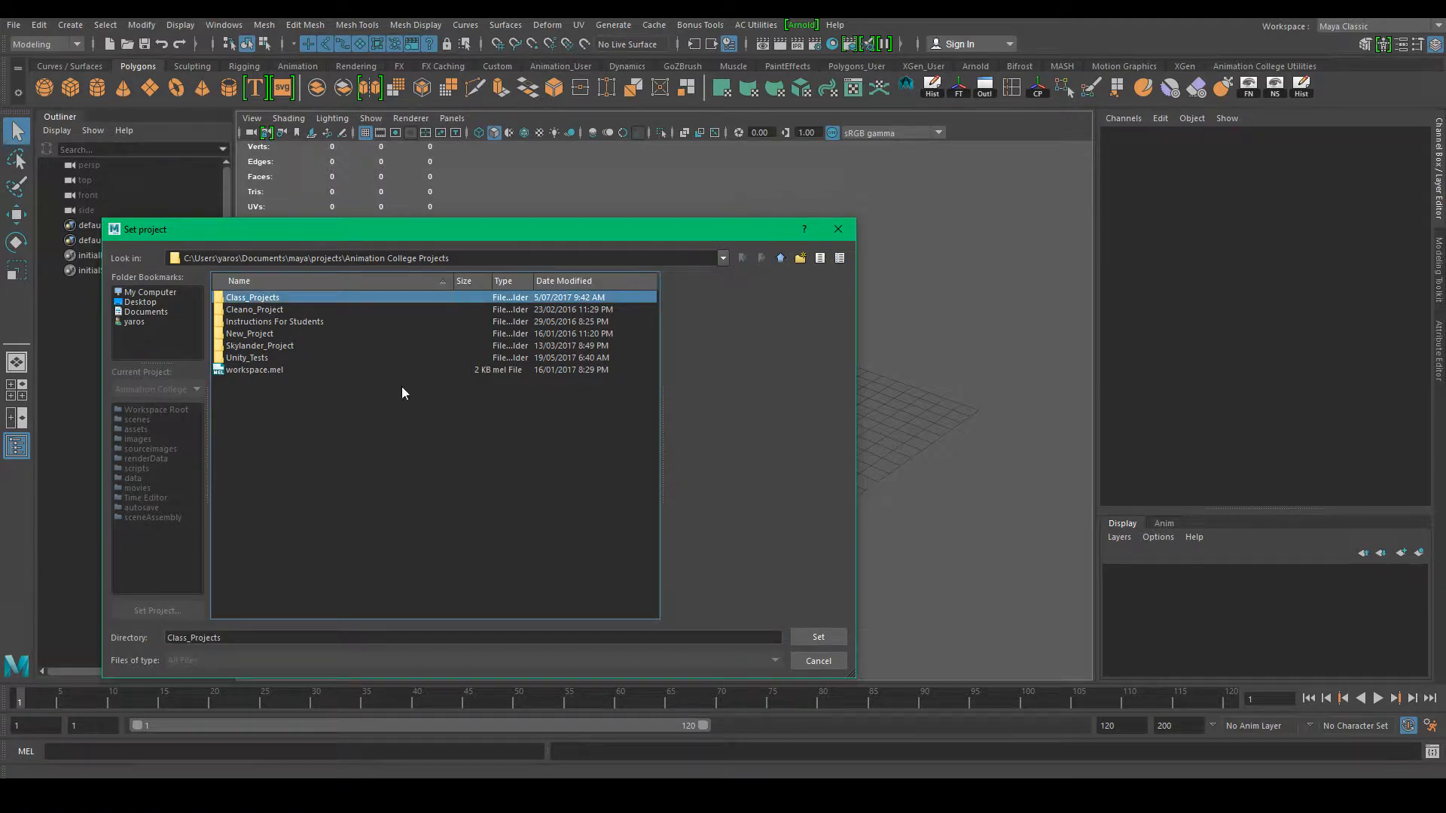
pyautogui.doubleClick(268, 299)
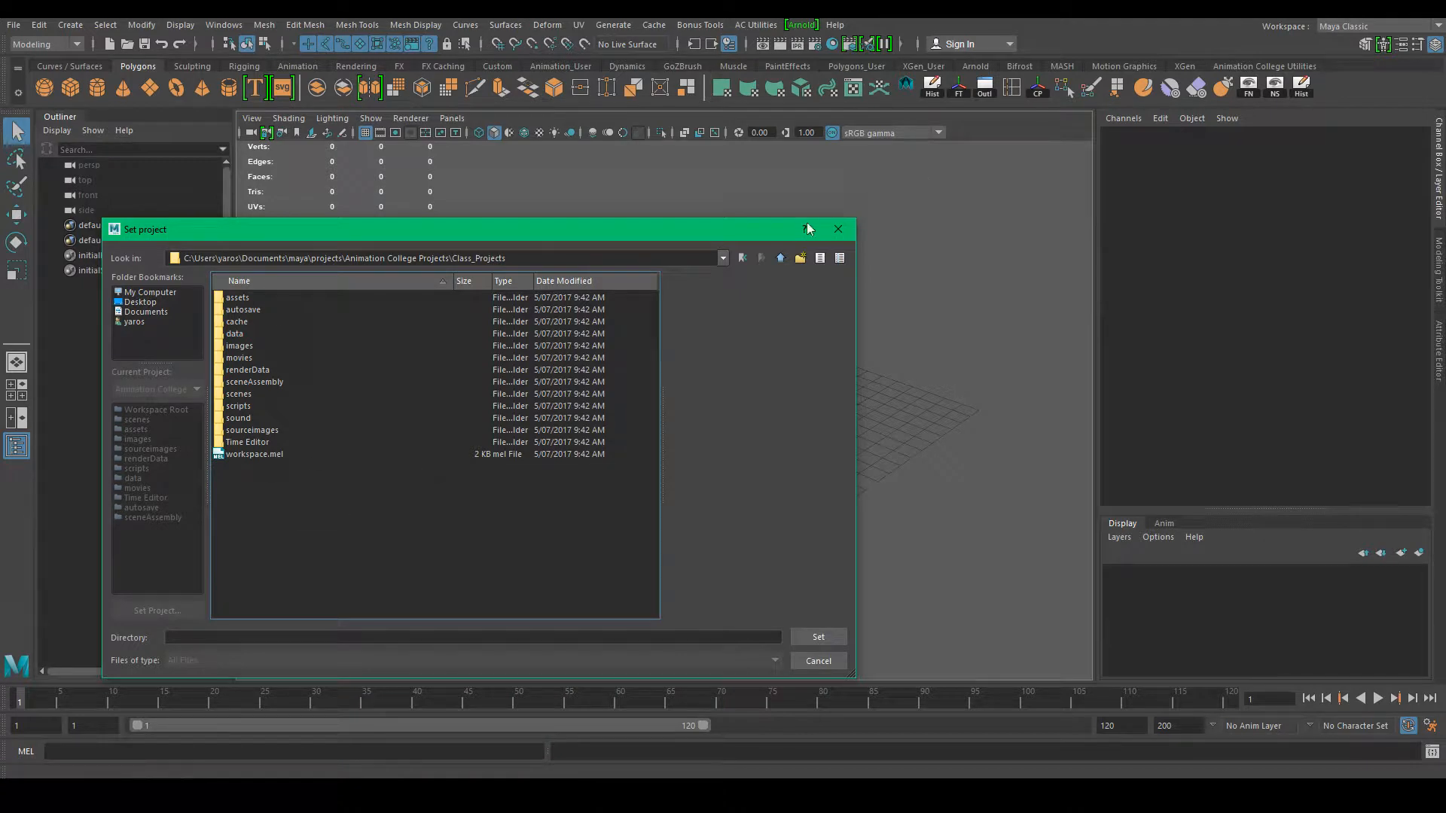
pyautogui.click(782, 258)
pyautogui.click(240, 298)
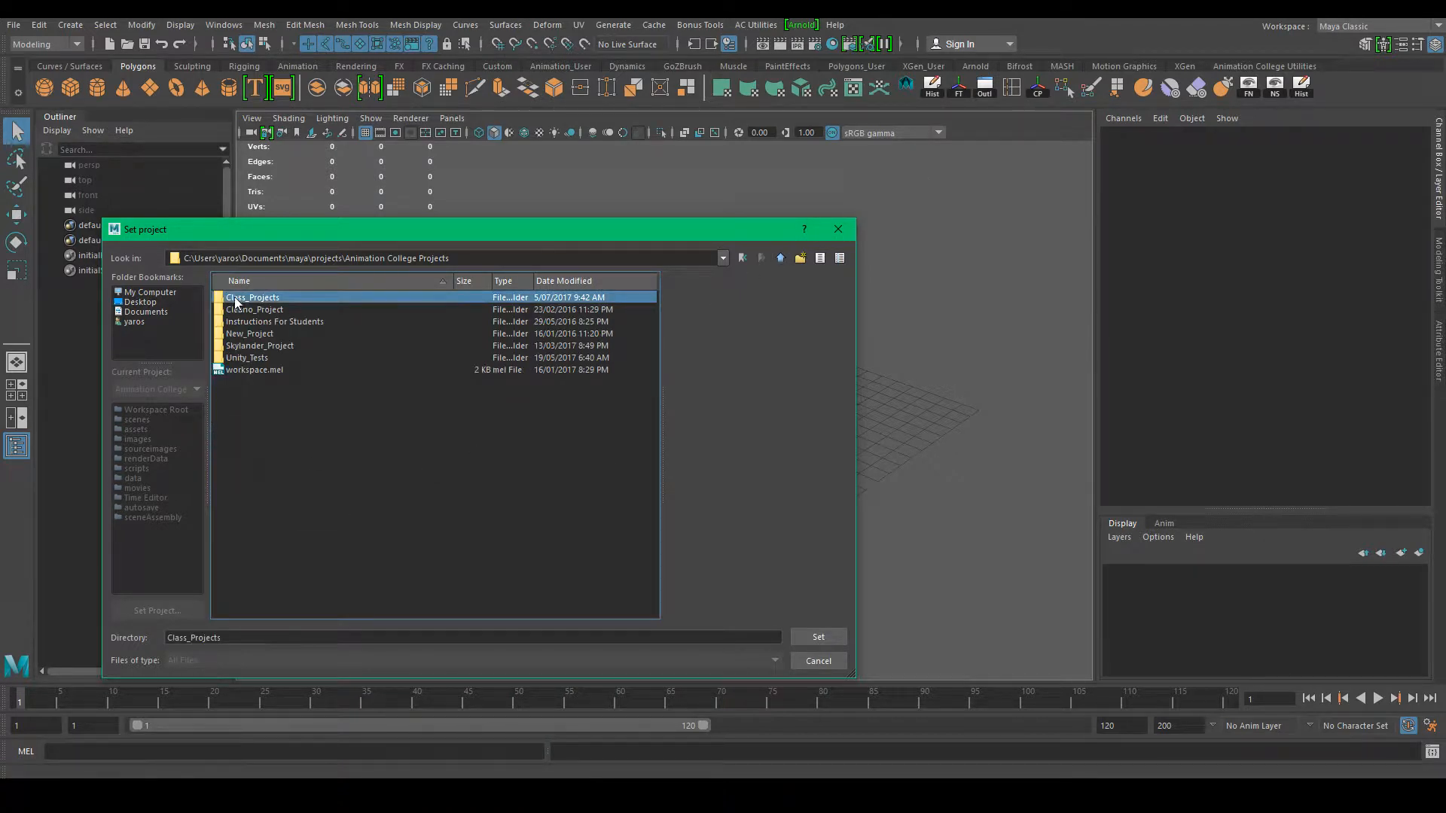
pyautogui.click(808, 635)
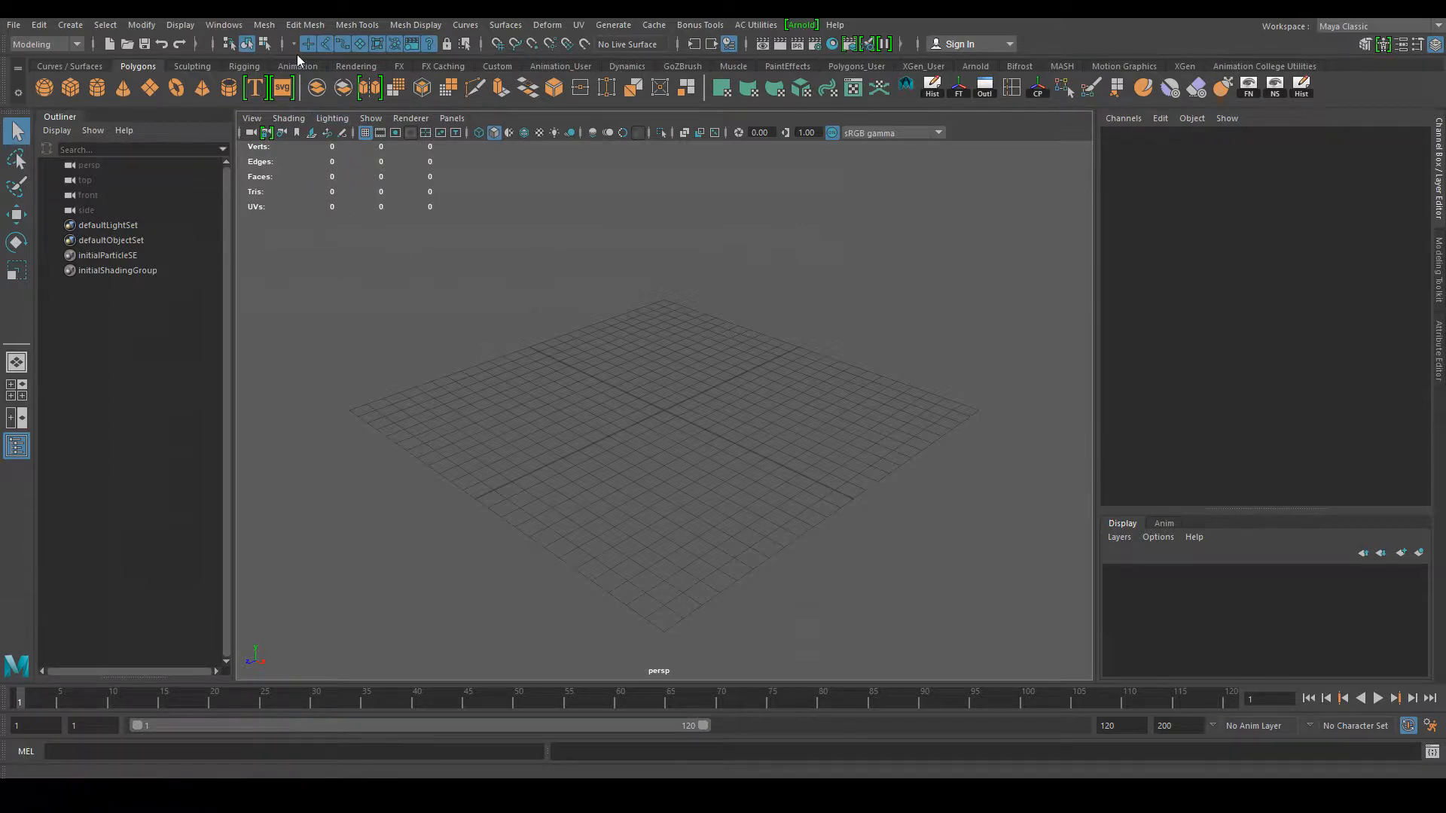
# Step: Open the Preferences at the general Settings category and move the window off the centre of the viewport
pyautogui.click(235, 28)
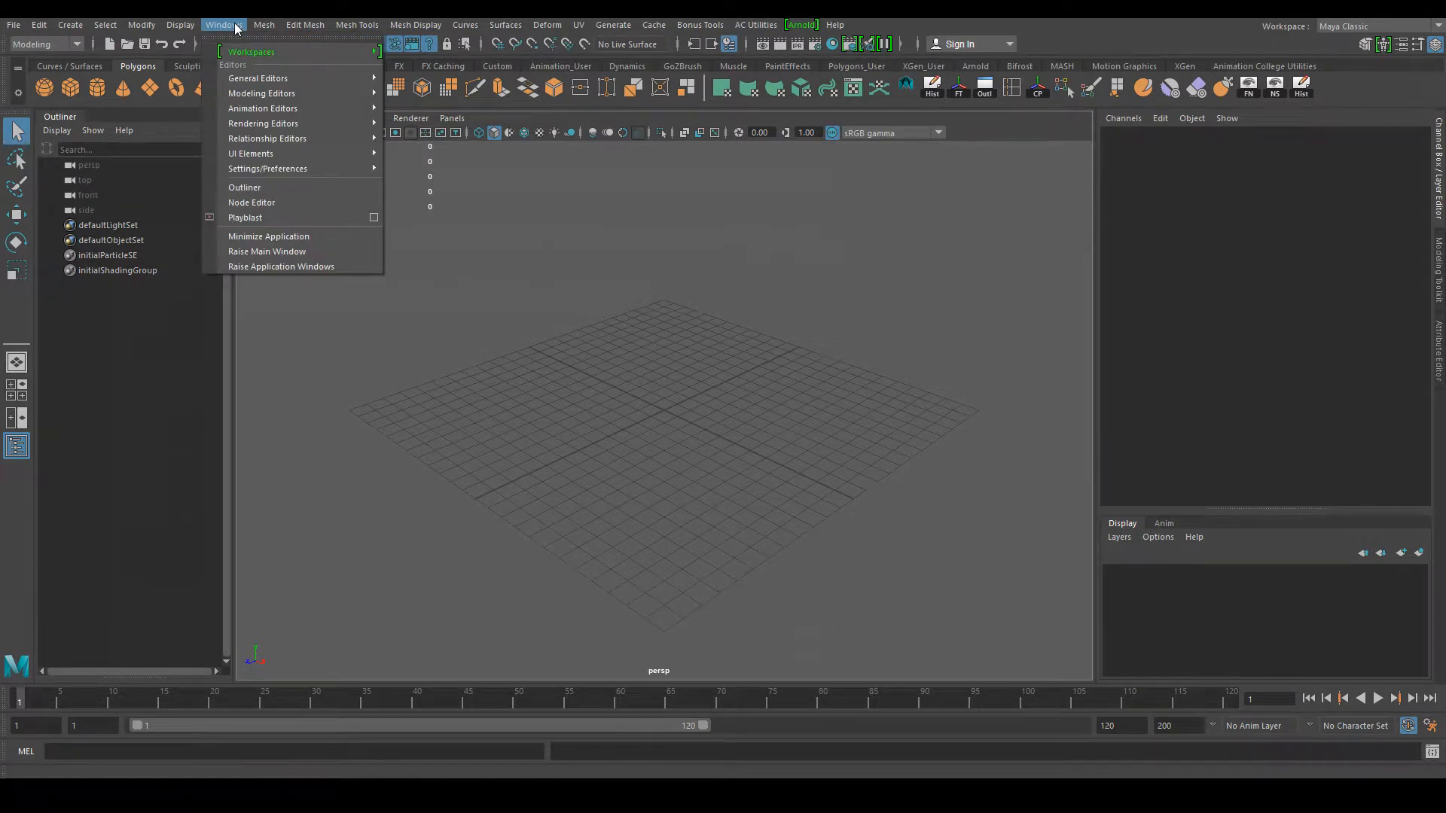
pyautogui.moveTo(273, 170)
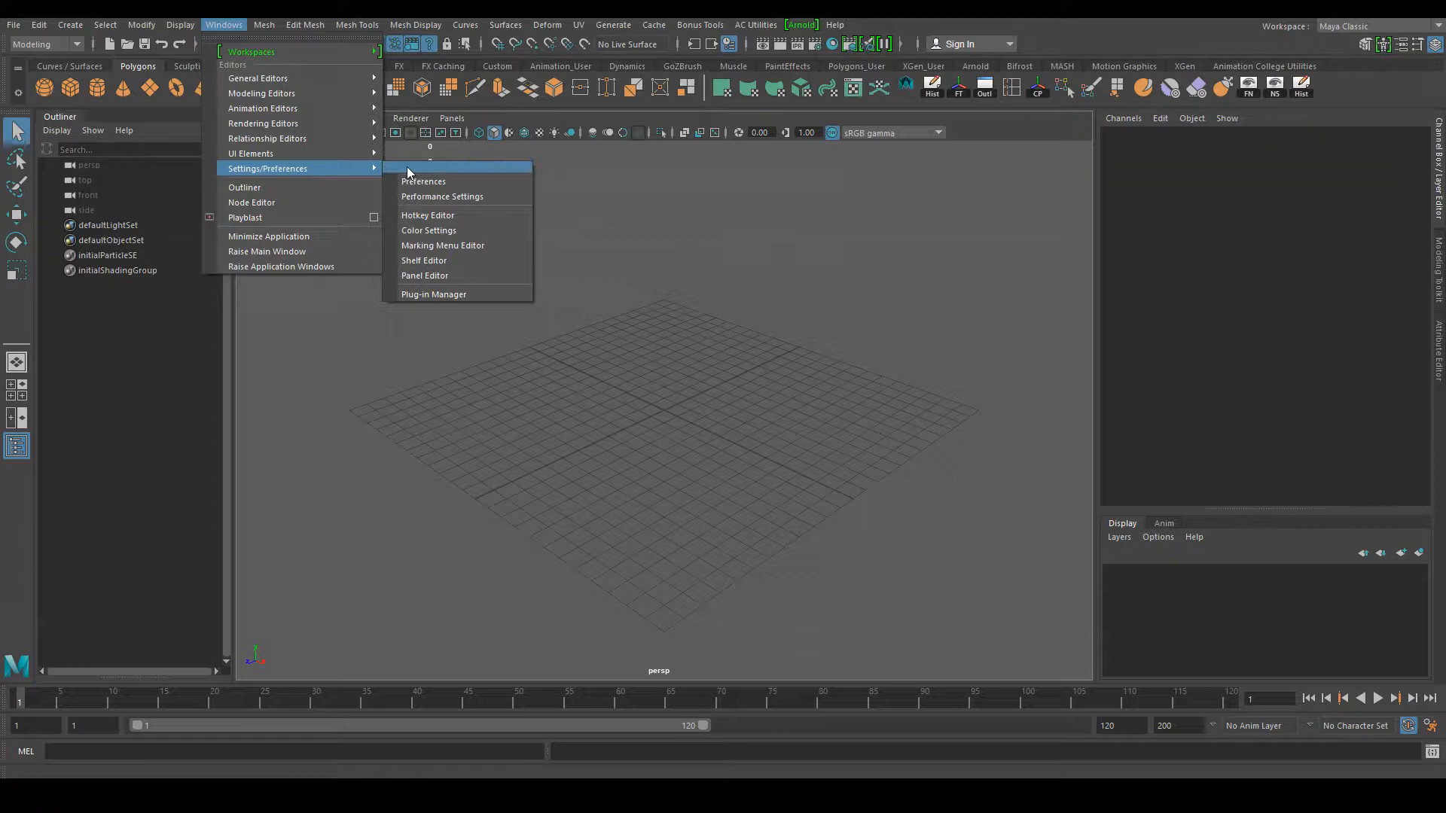
pyautogui.click(442, 183)
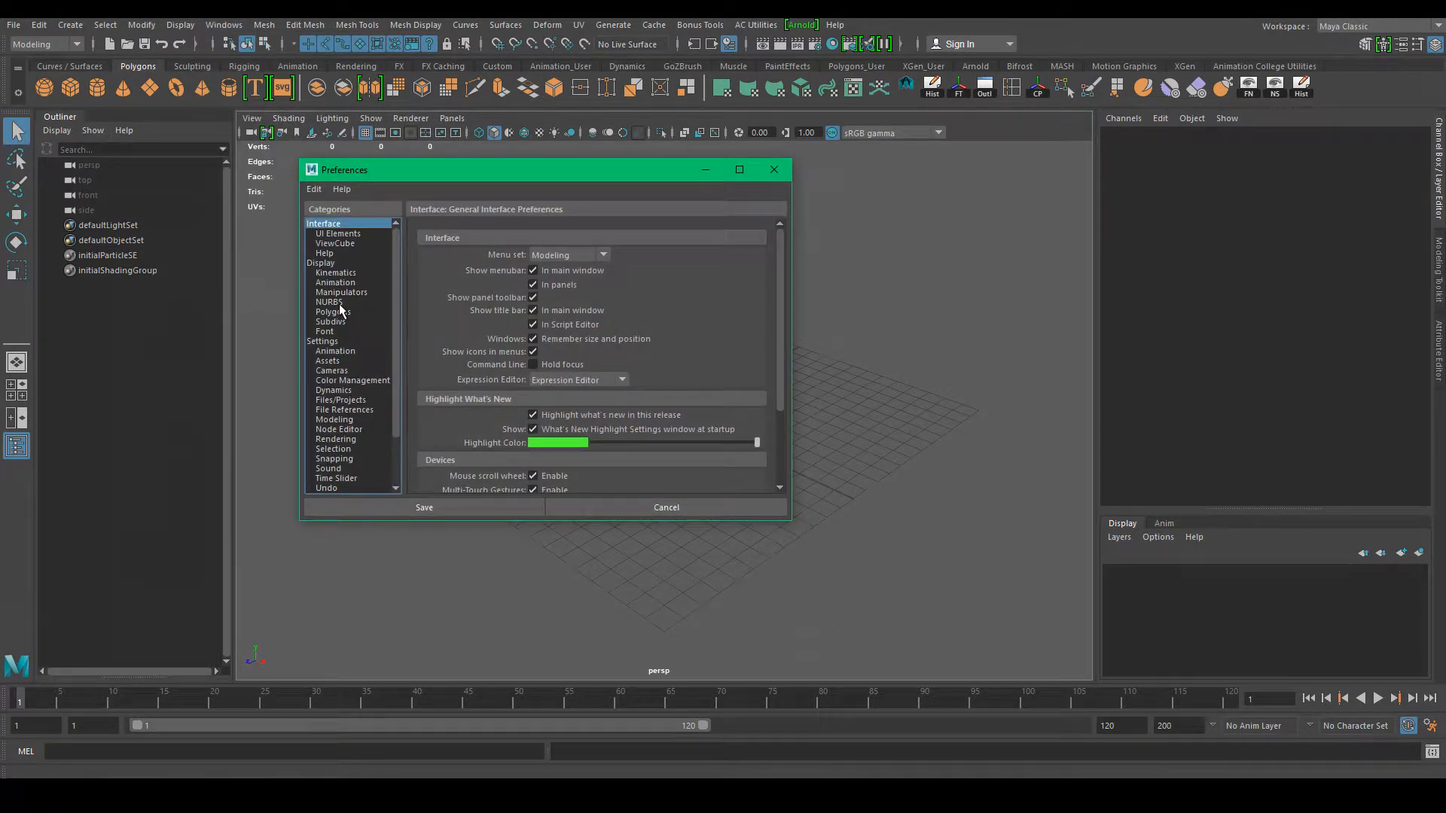
pyautogui.click(324, 342)
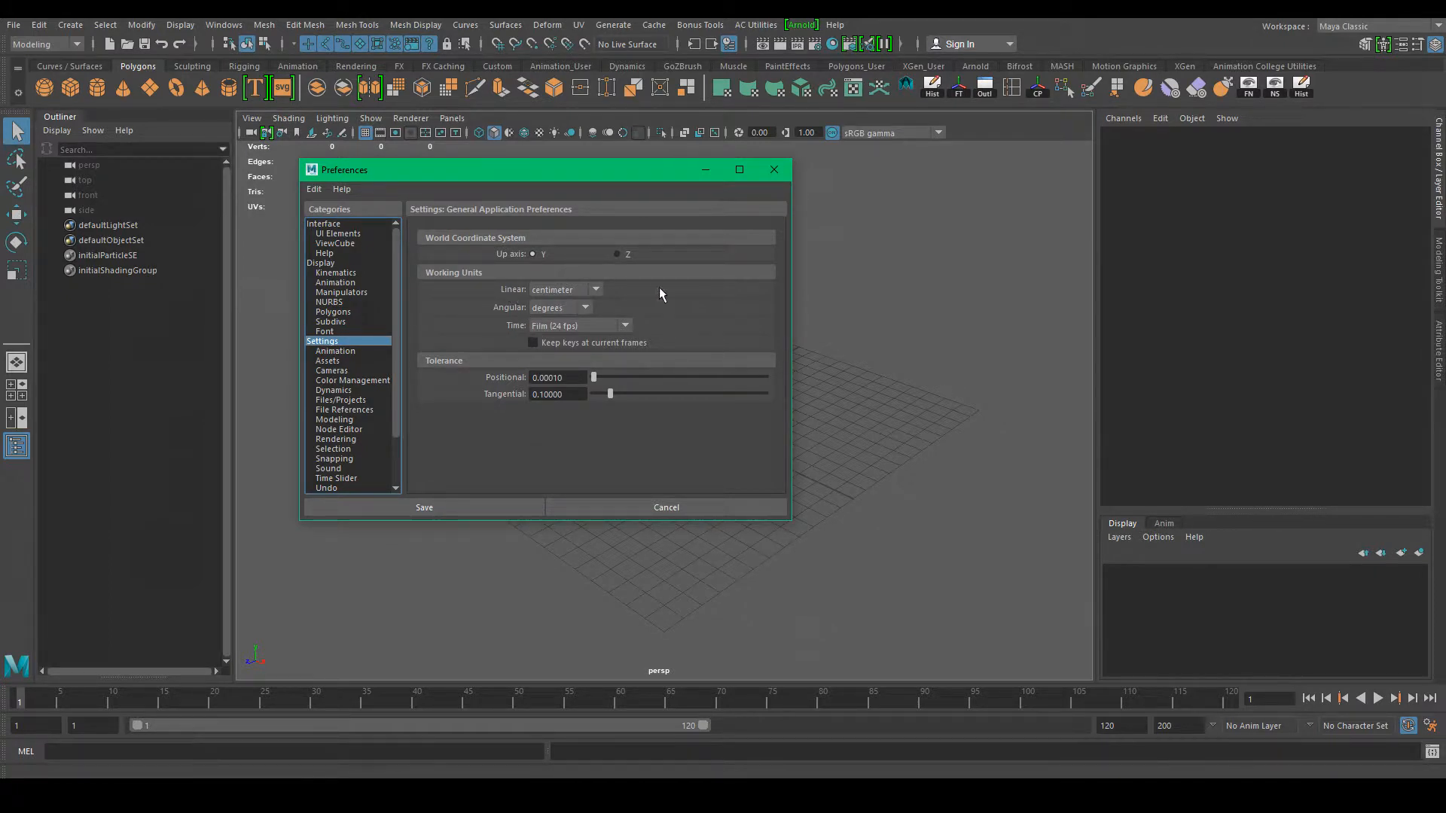
pyautogui.moveTo(607, 170); pyautogui.dragTo(319, 144)
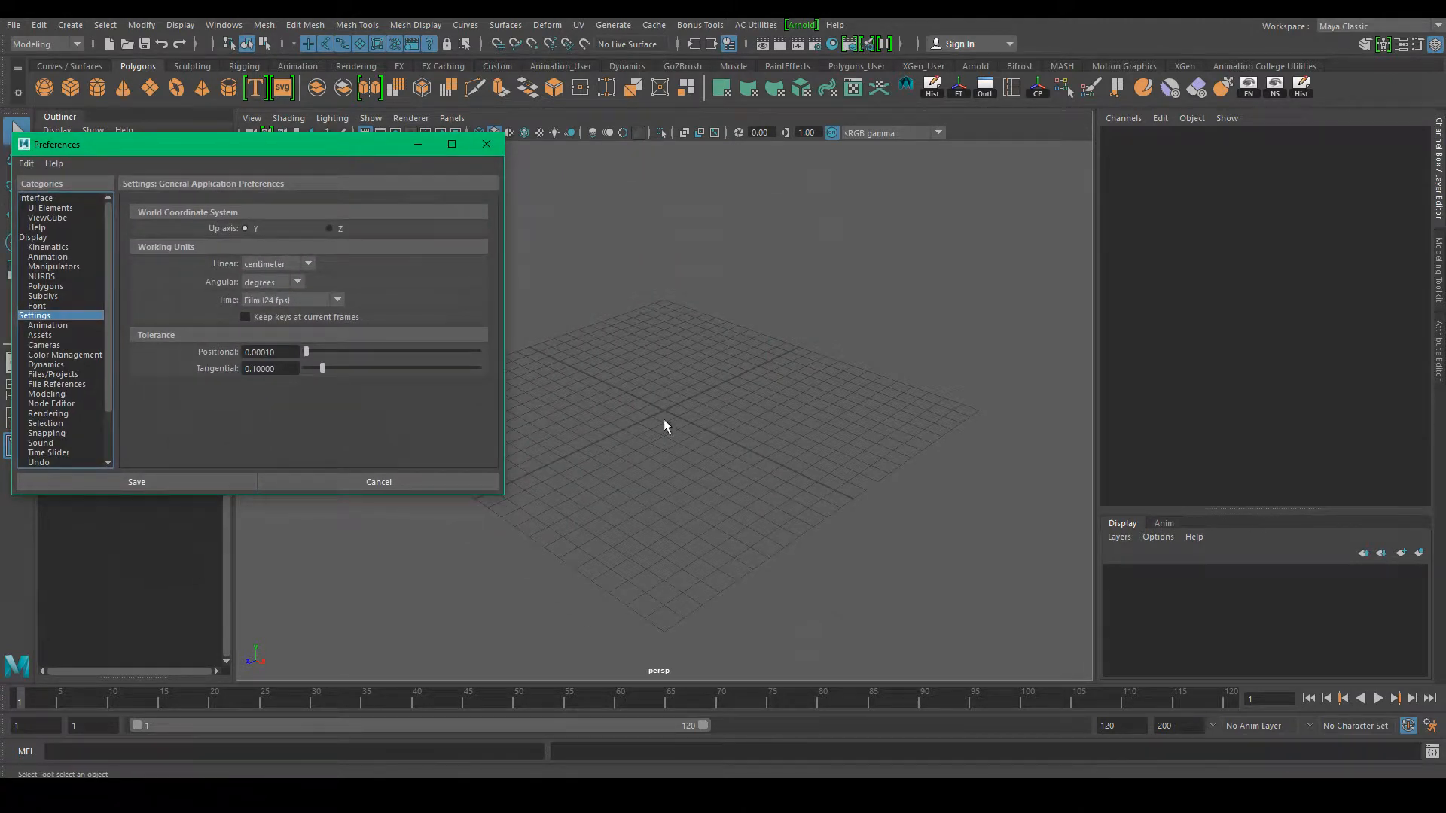
pyautogui.moveTo(302, 153); pyautogui.dragTo(456, 161)
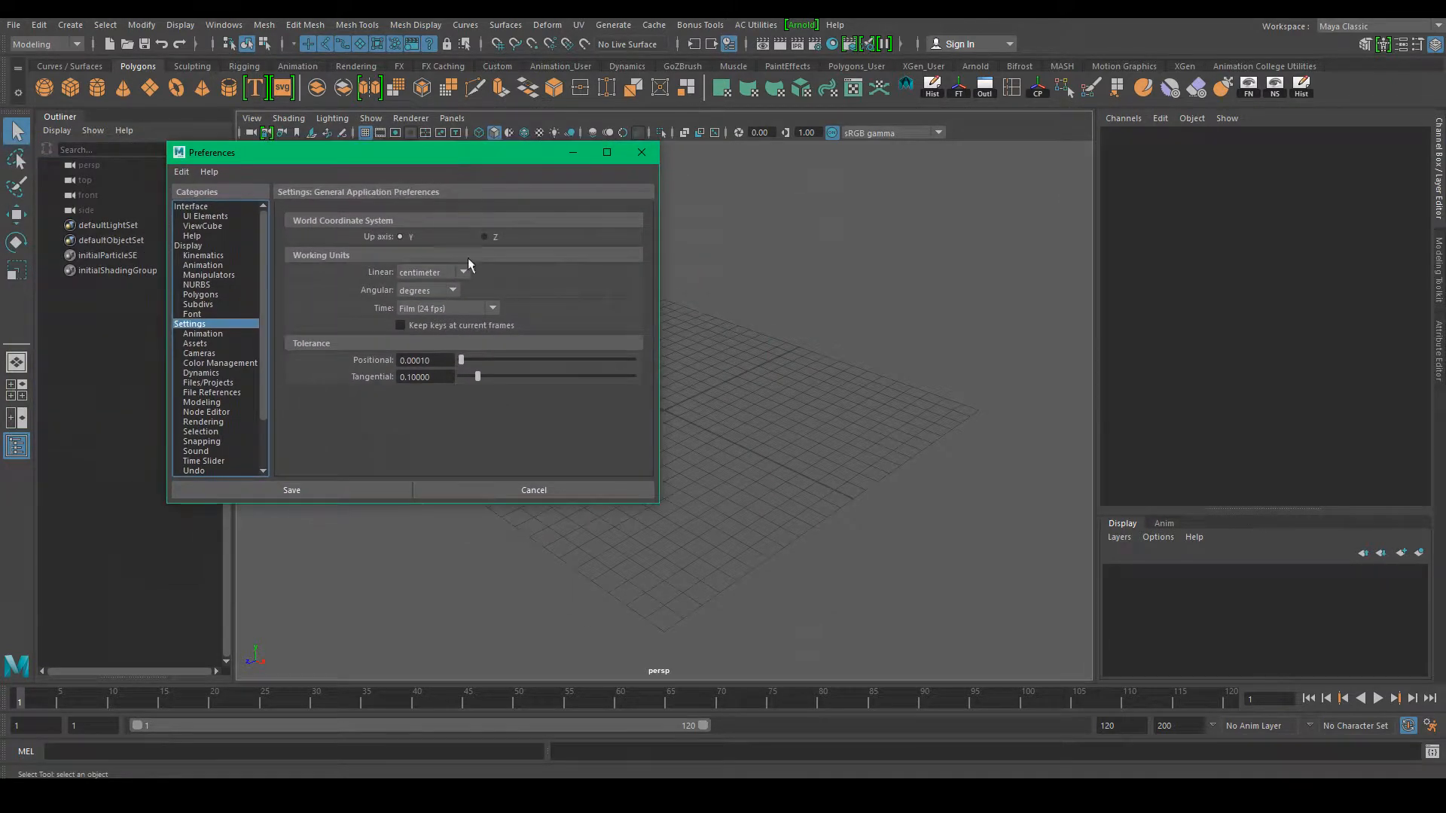
# Step: Review the available linear units and time frame rates in the working units preferences
pyautogui.click(462, 274)
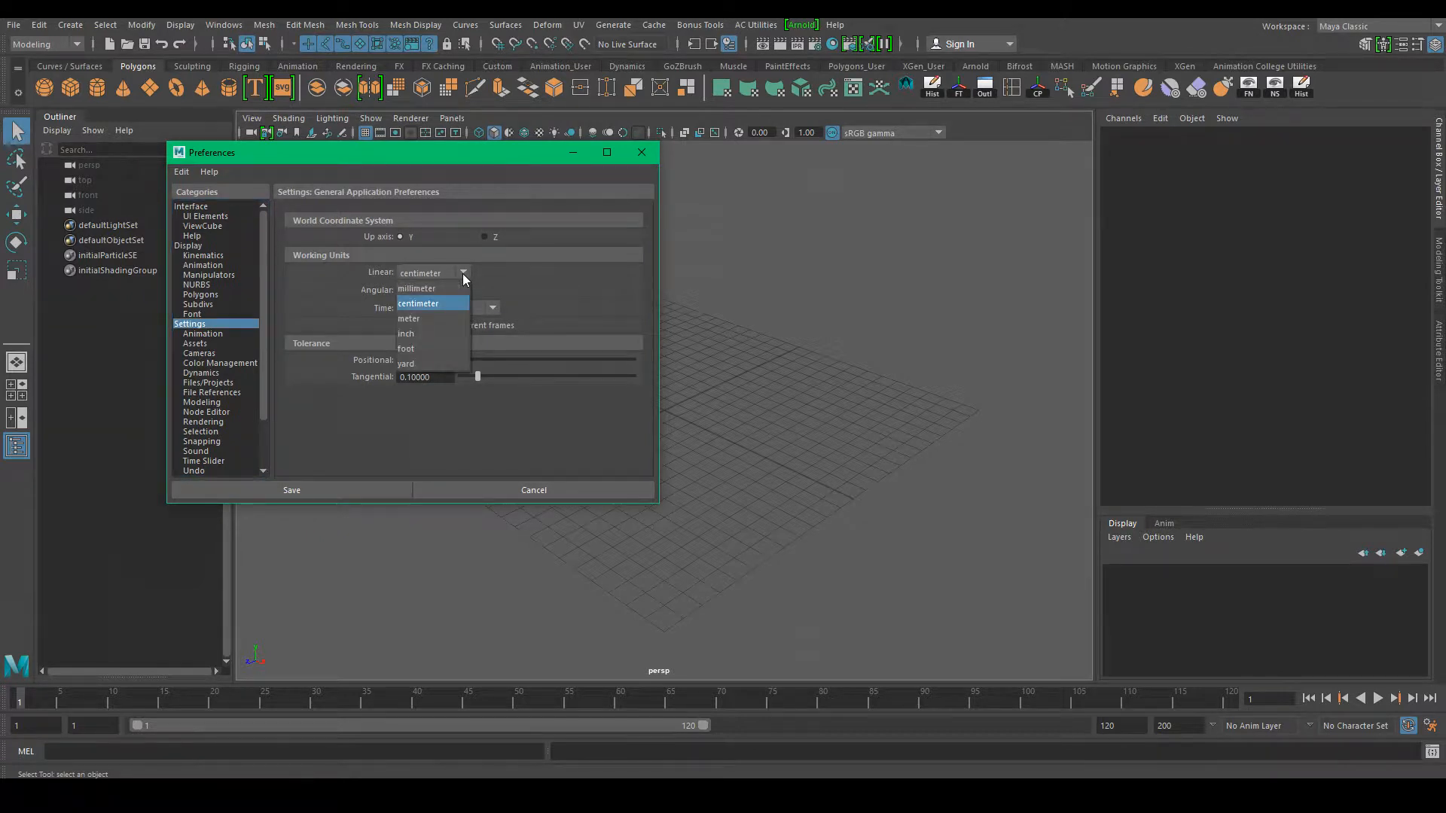
pyautogui.click(644, 284)
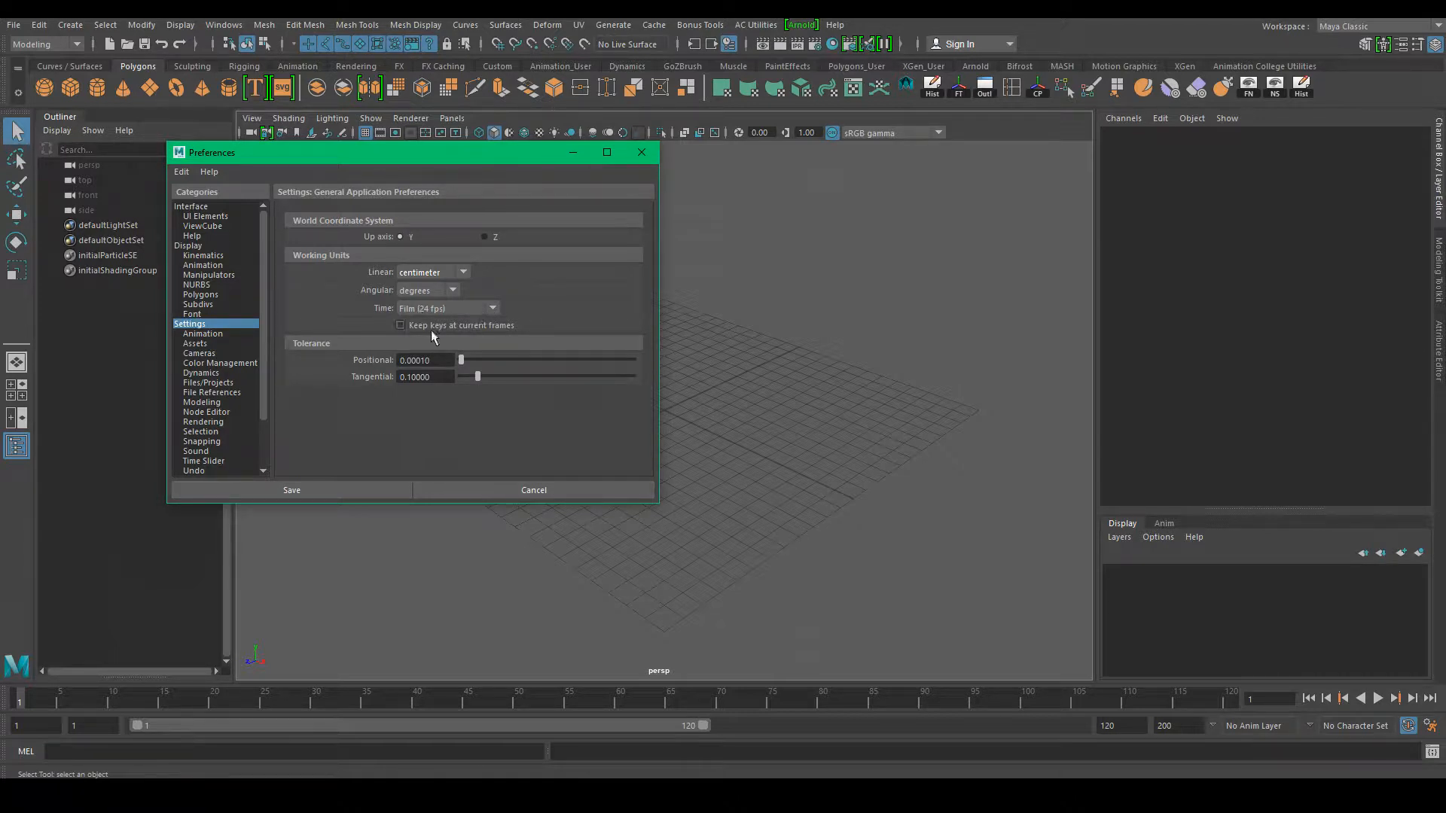
pyautogui.click(491, 309)
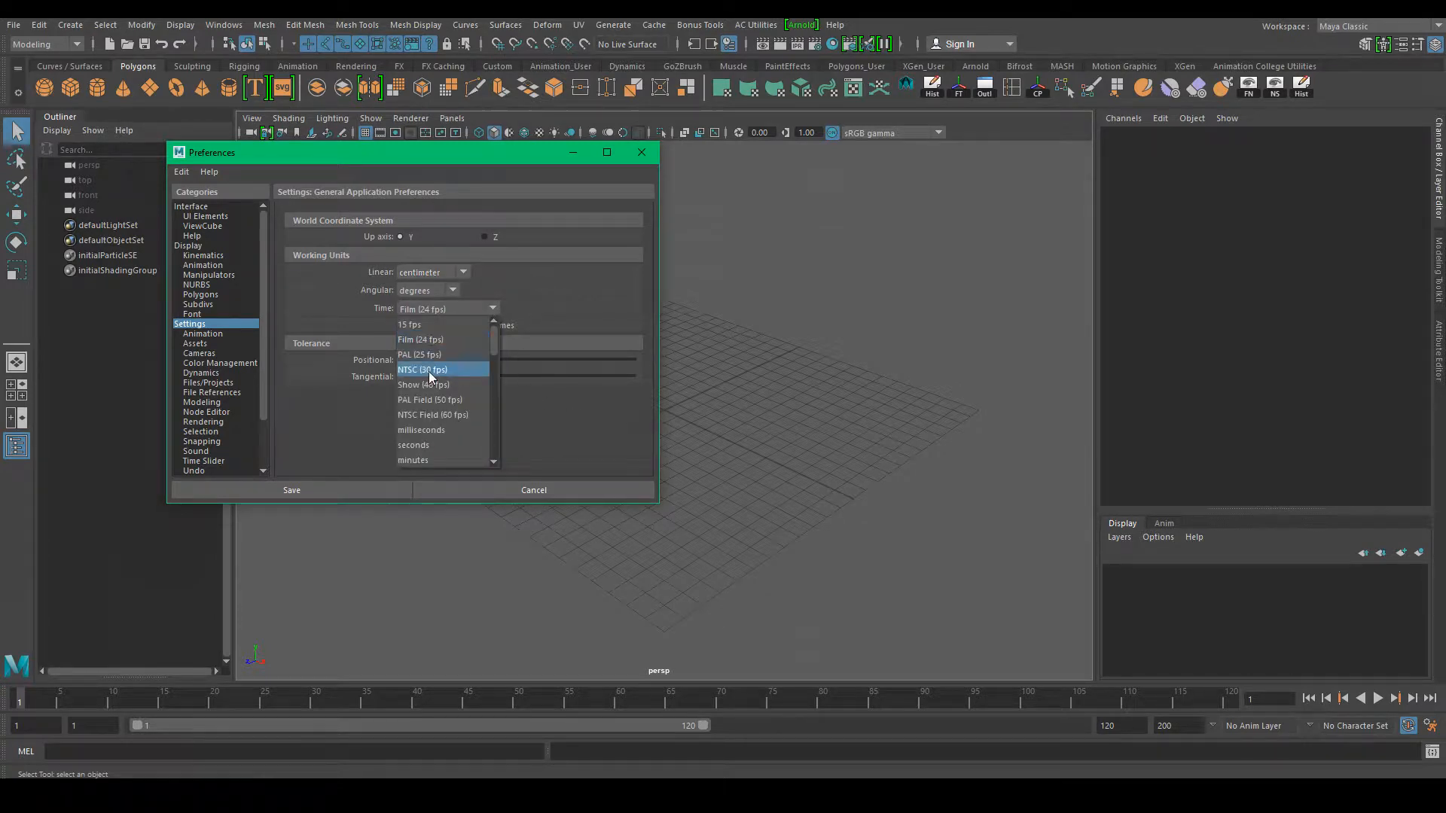
pyautogui.click(549, 392)
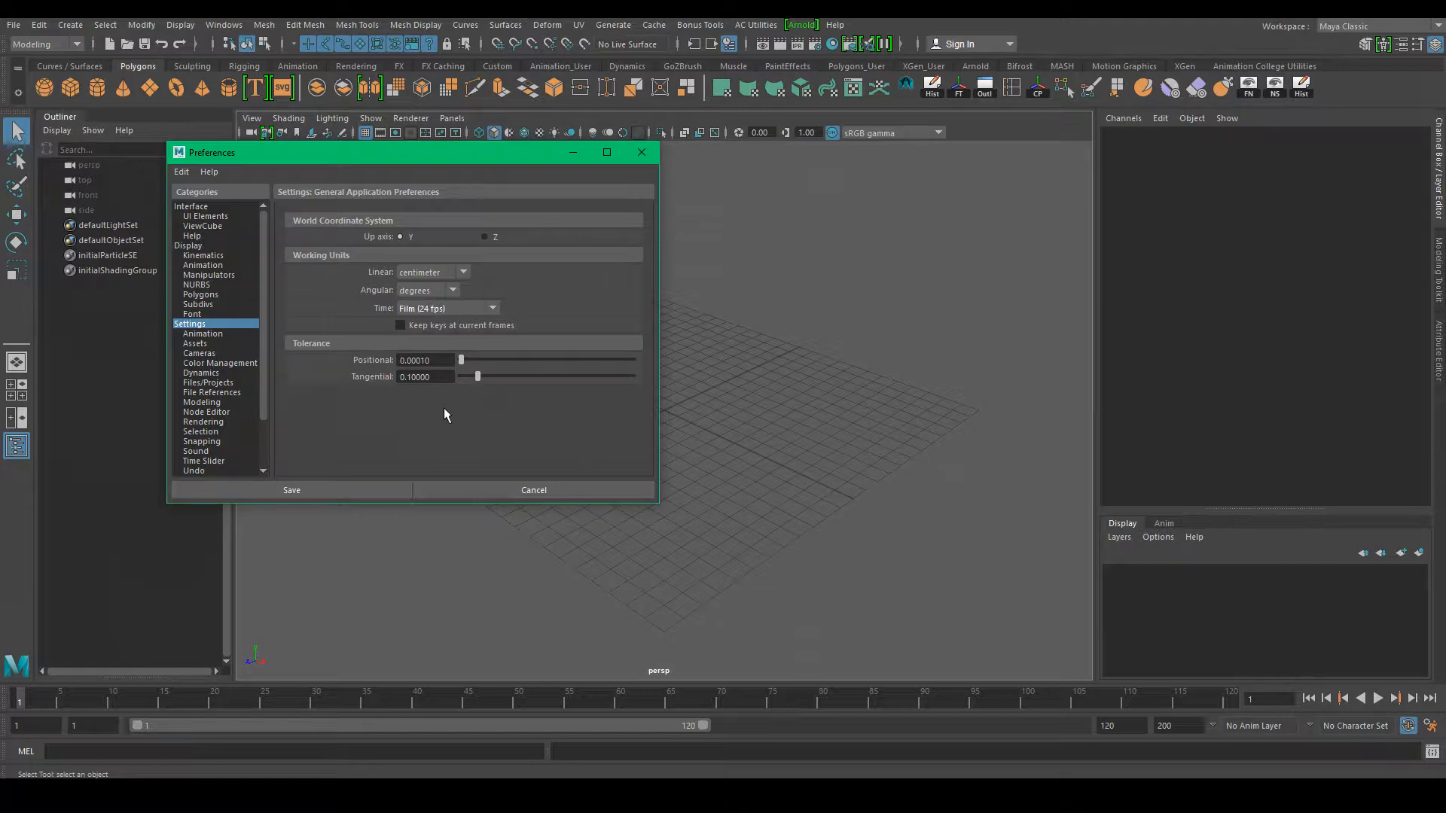
# Step: Set the Time Slider playback speed to Real-time [24 fps]
pyautogui.scroll(-2, 223, 384)
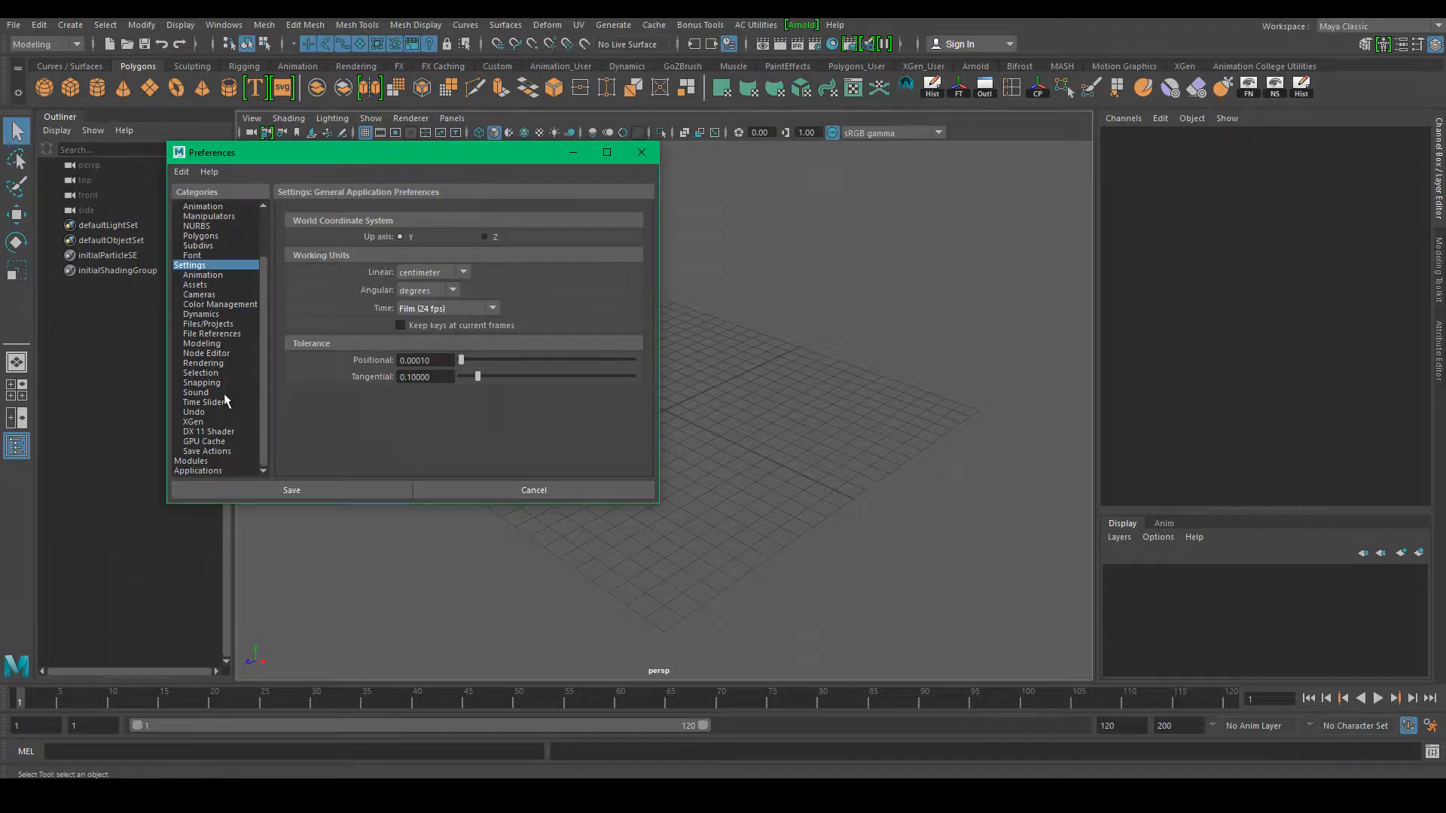
pyautogui.click(217, 404)
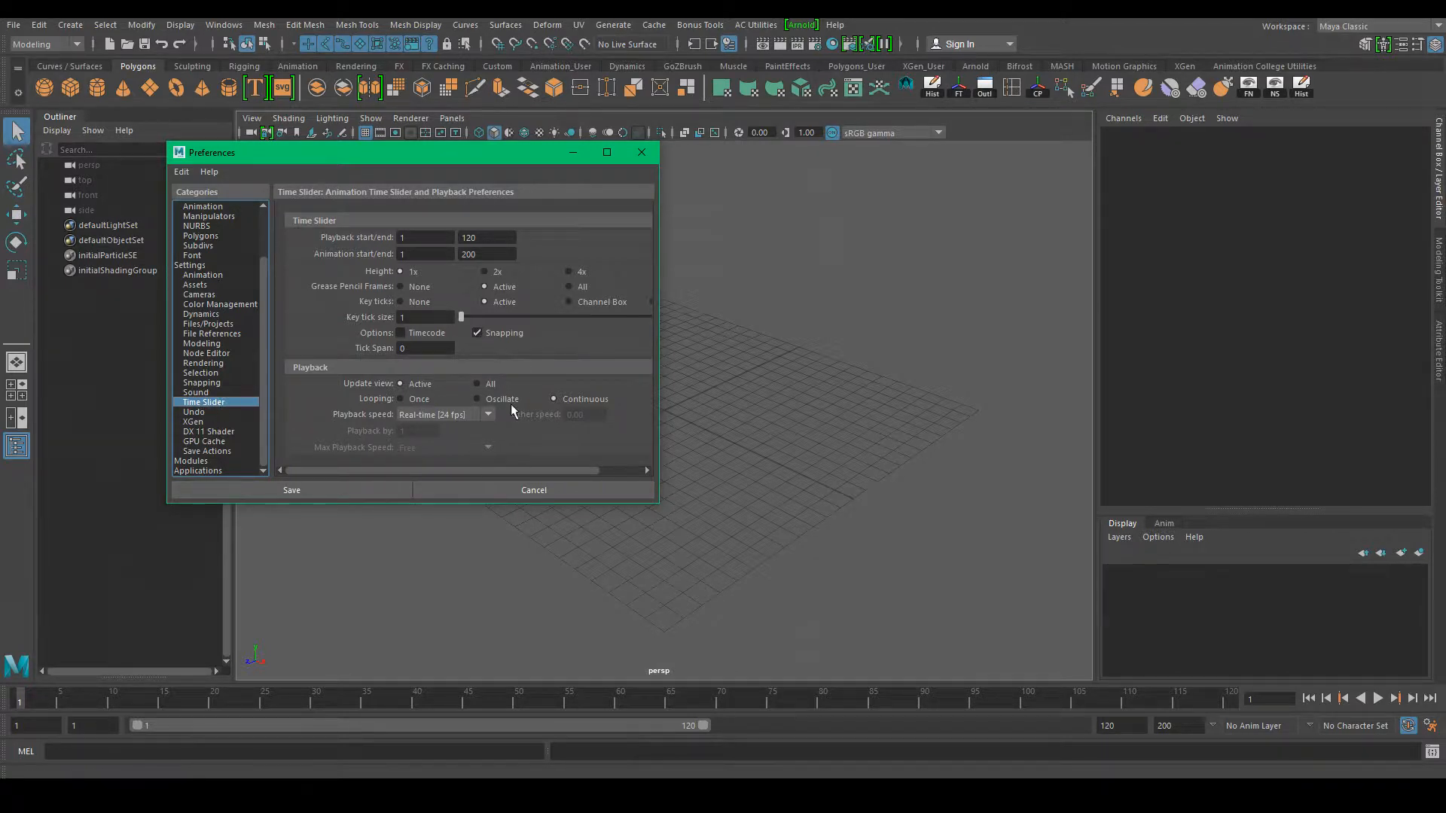
pyautogui.click(488, 414)
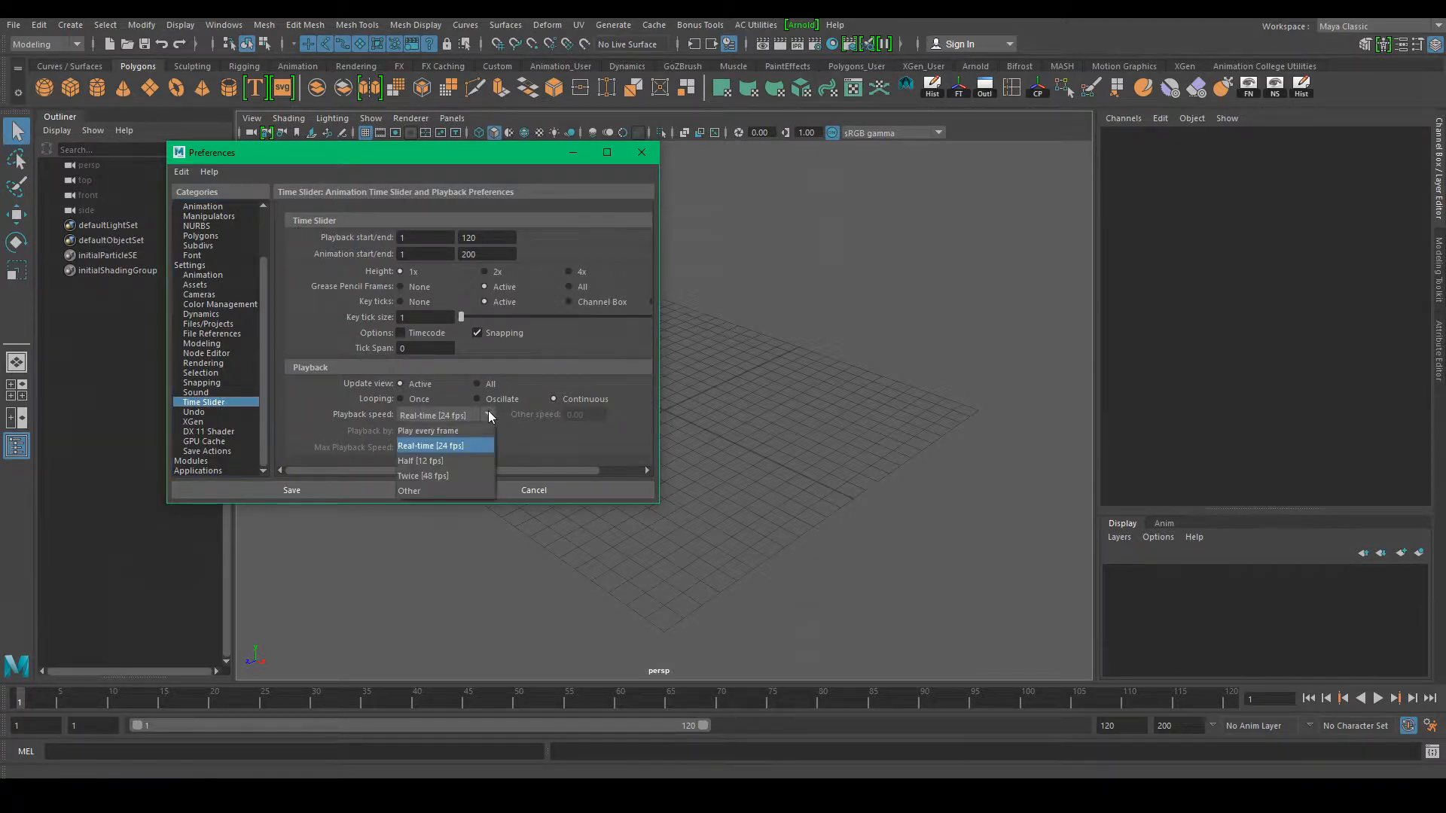
pyautogui.click(469, 446)
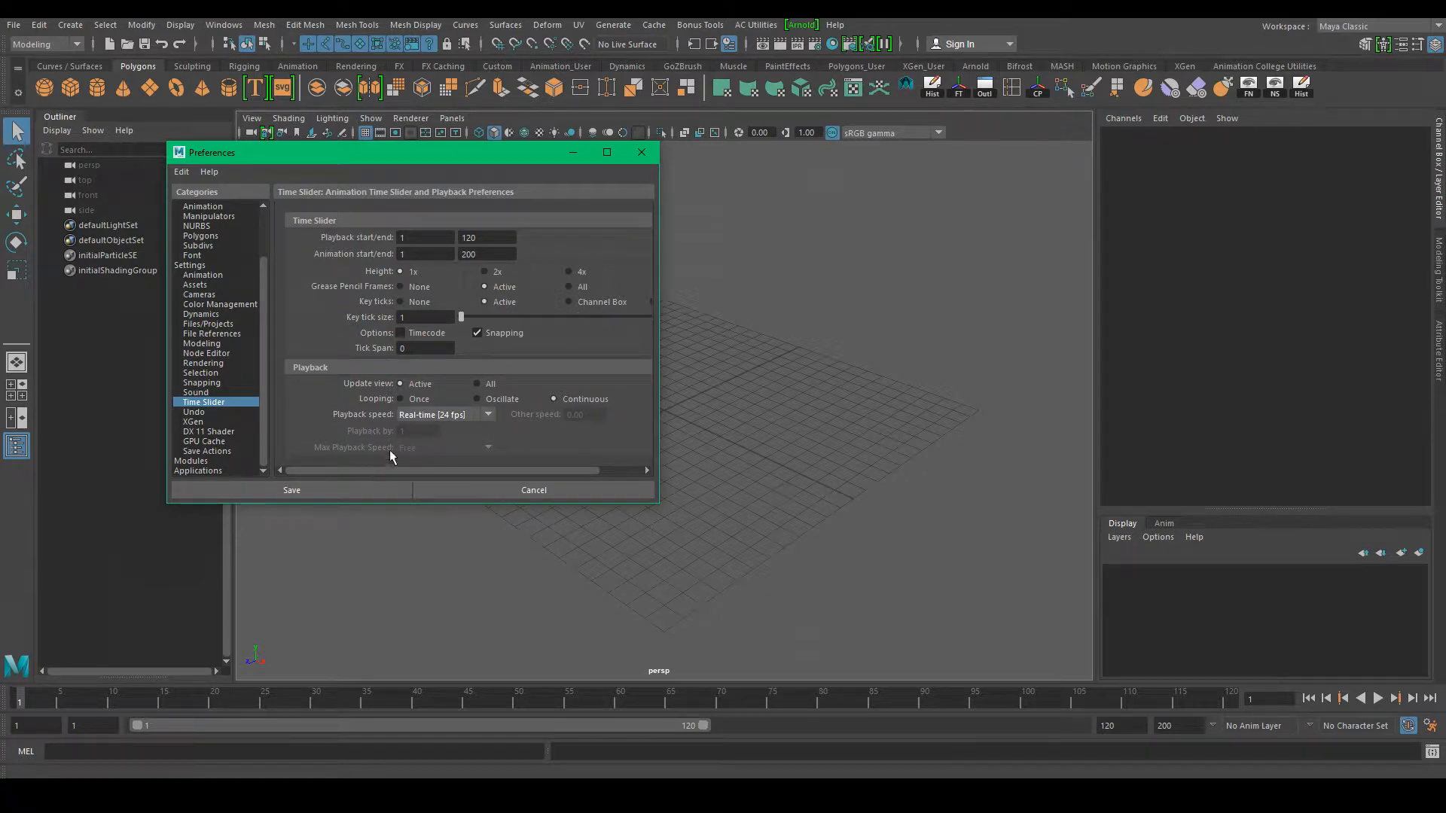
# Step: Review the Settings preference categories, including Undo, Save Actions, Rendering, Node Editor and Modeling
pyautogui.click(225, 412)
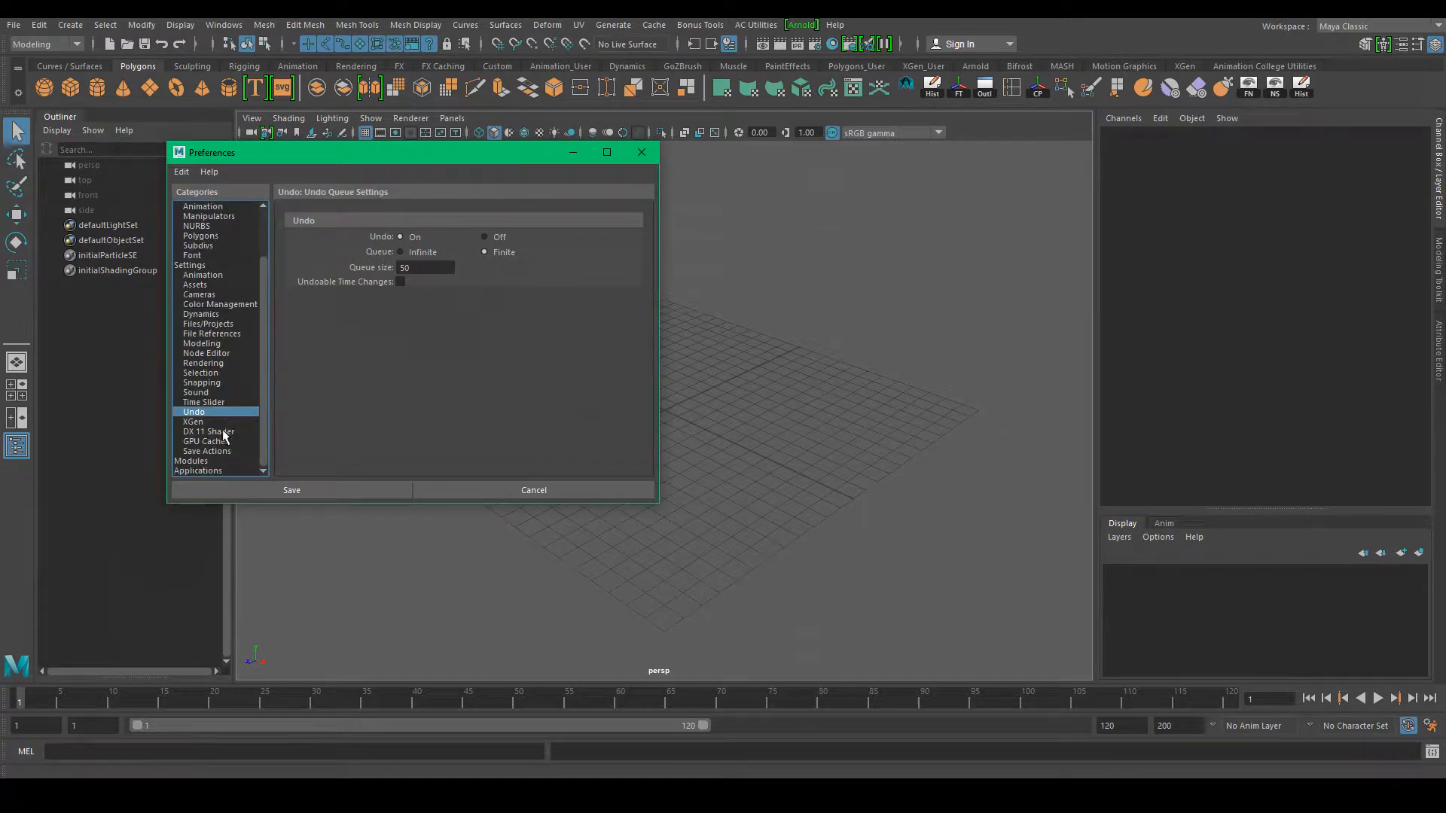
pyautogui.click(219, 451)
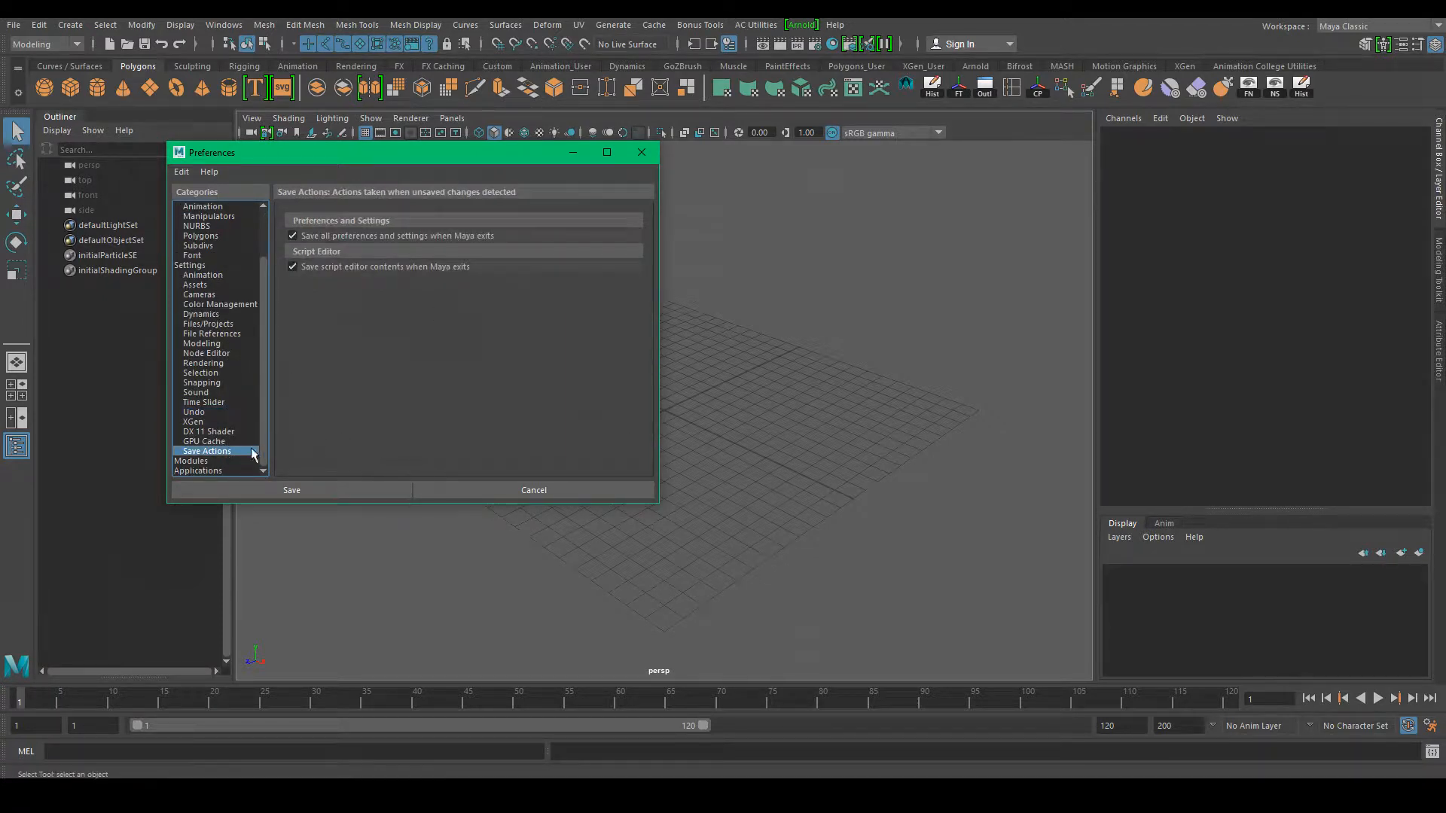
pyautogui.click(219, 422)
pyautogui.click(206, 392)
pyautogui.click(202, 383)
pyautogui.click(197, 374)
pyautogui.click(199, 363)
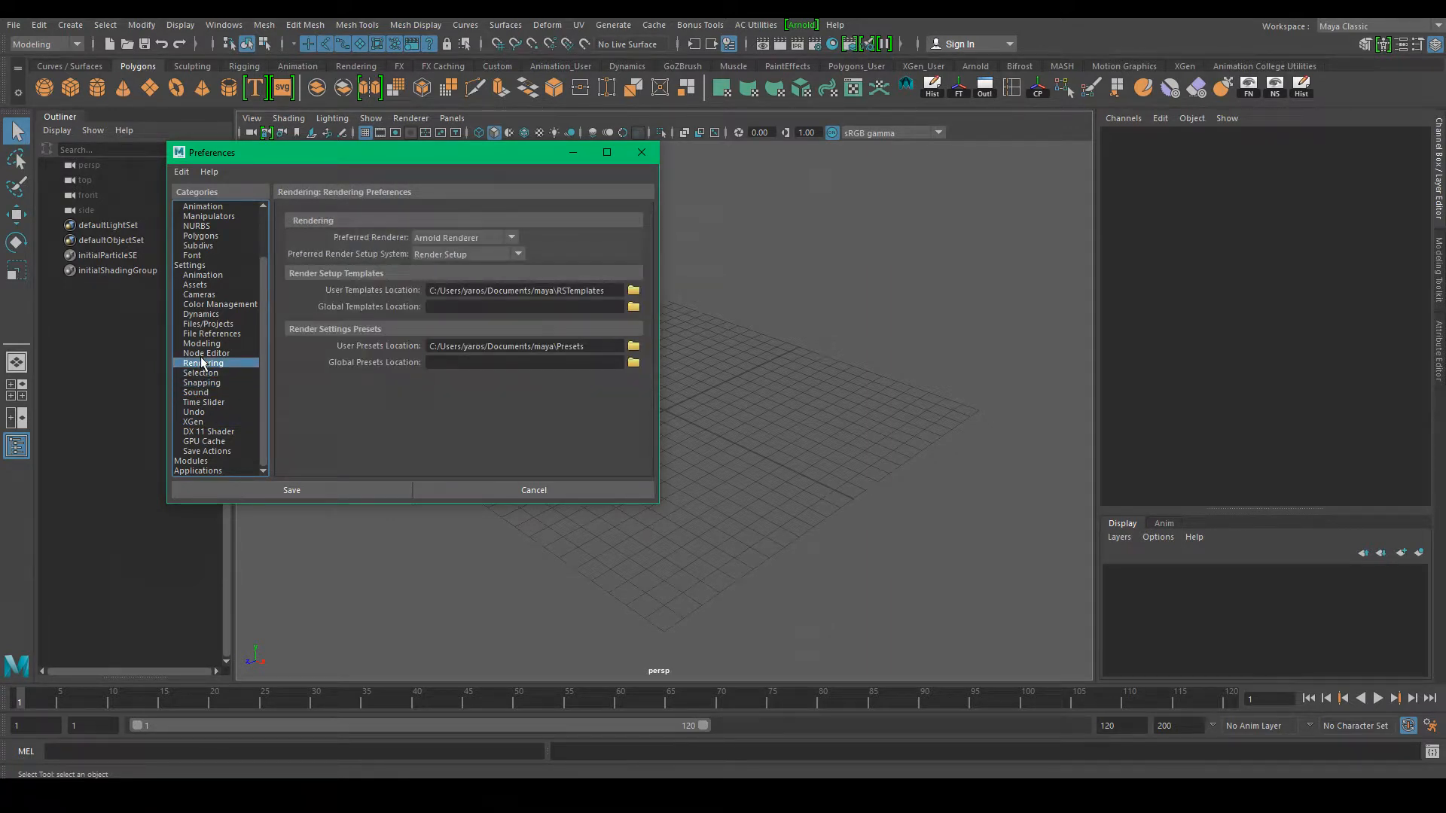
pyautogui.click(202, 353)
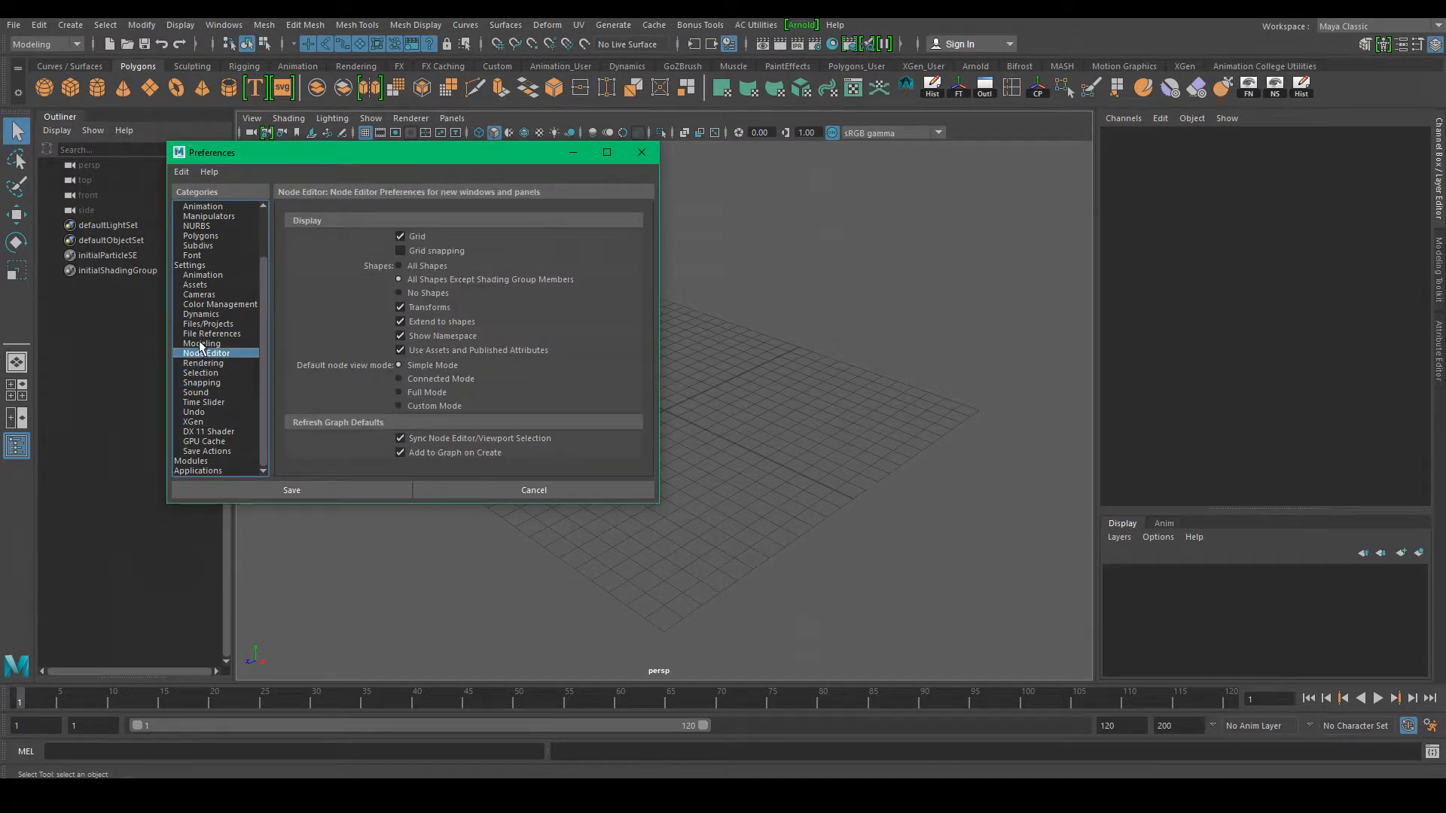
pyautogui.click(199, 342)
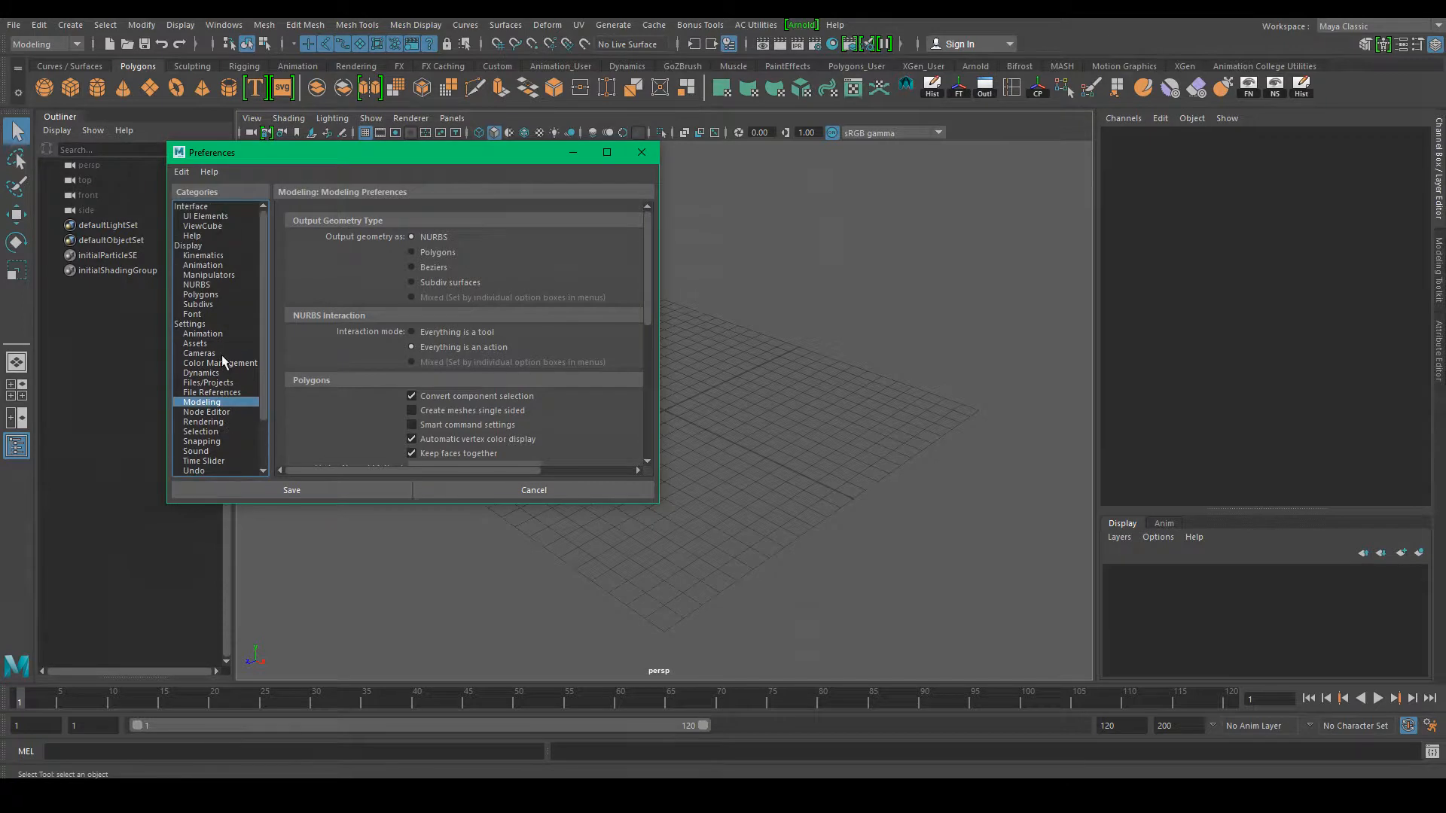
# Step: Look through the Display and Interface preference categories, including Manipulators, Interface and Polygons
pyautogui.click(208, 256)
pyautogui.click(206, 266)
pyautogui.click(207, 276)
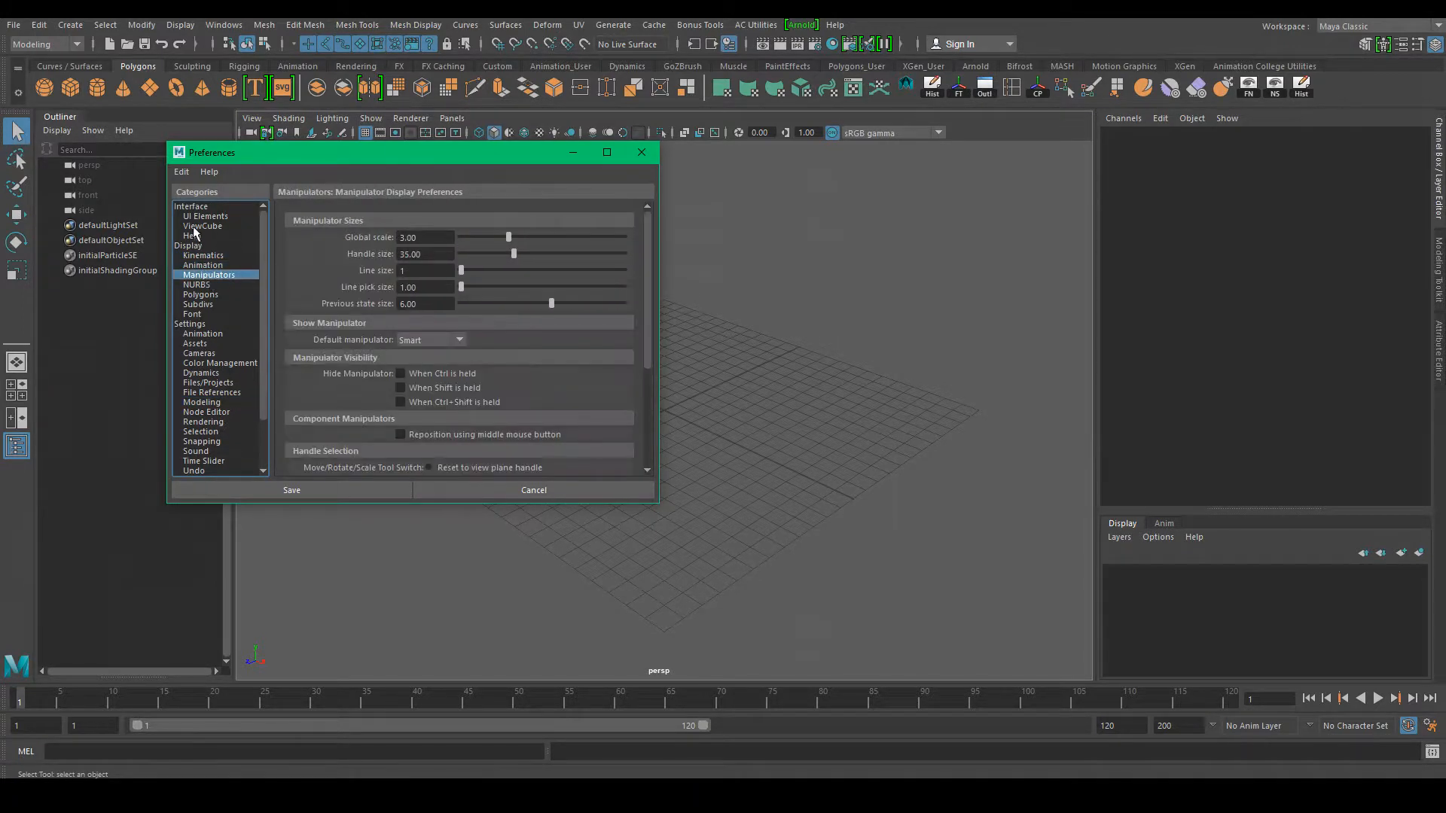
pyautogui.click(196, 217)
pyautogui.click(192, 207)
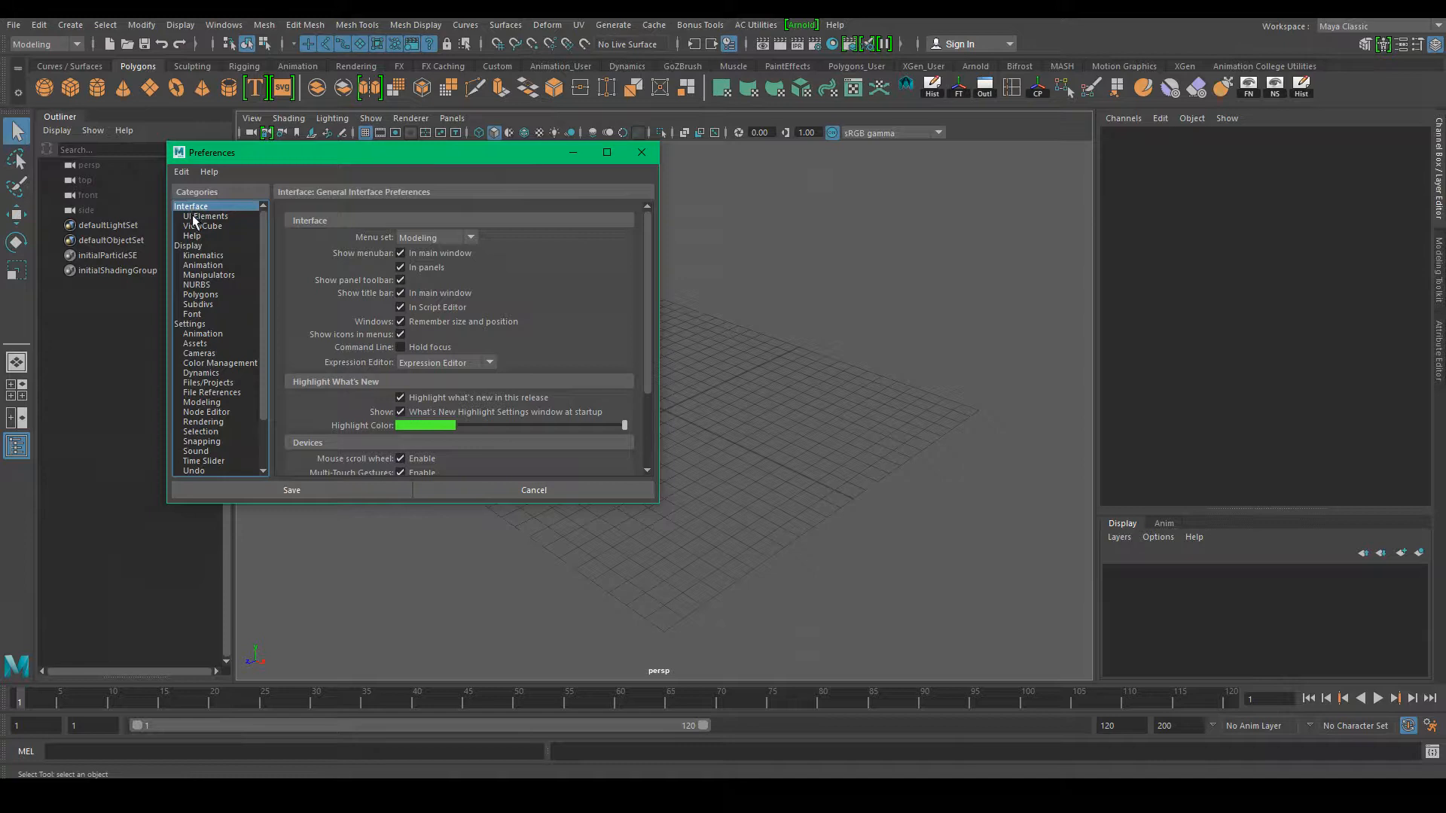
pyautogui.click(202, 226)
pyautogui.click(201, 295)
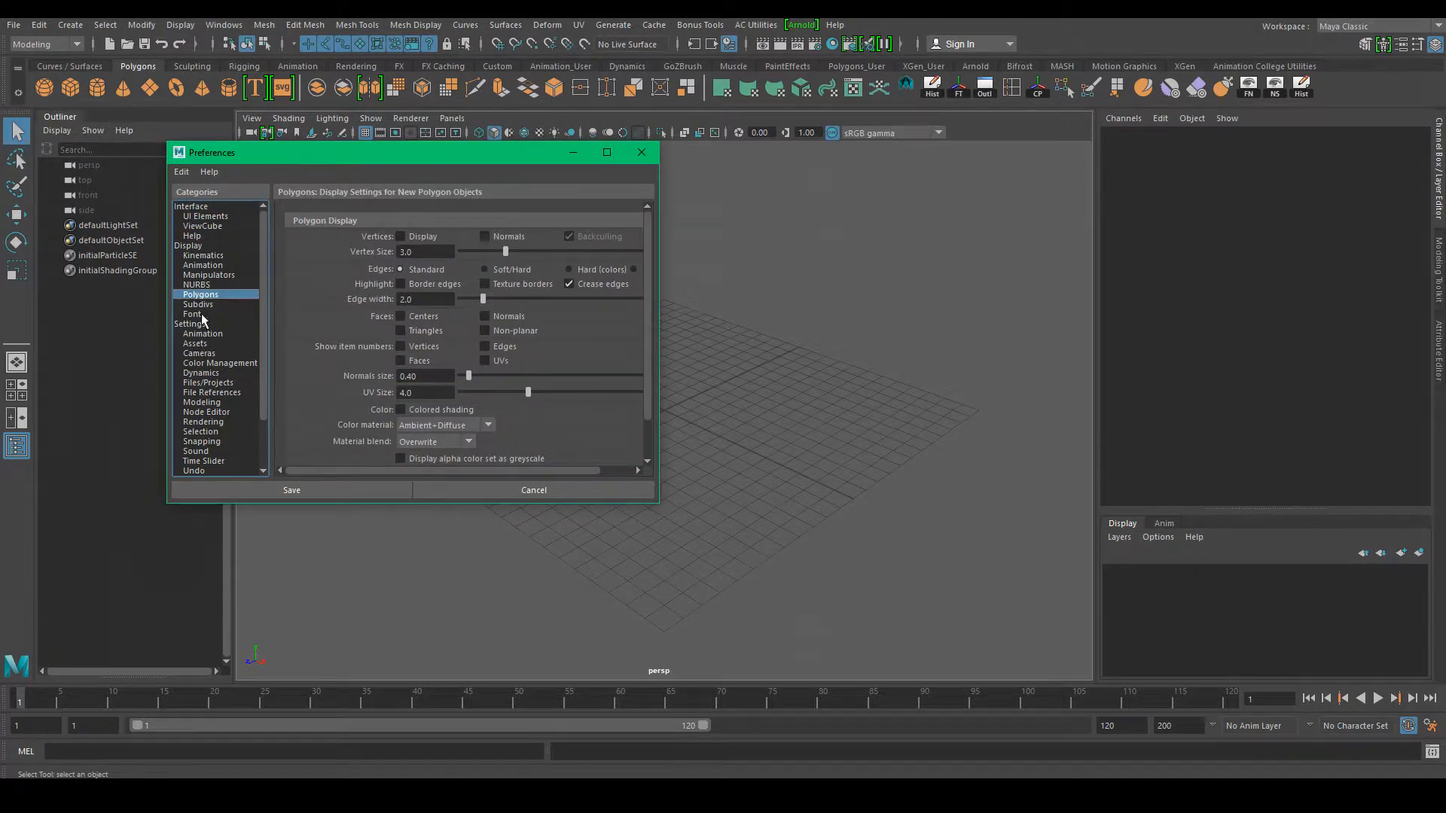
# Step: Return to the general Settings category and save the preferences
pyautogui.click(203, 333)
pyautogui.click(206, 324)
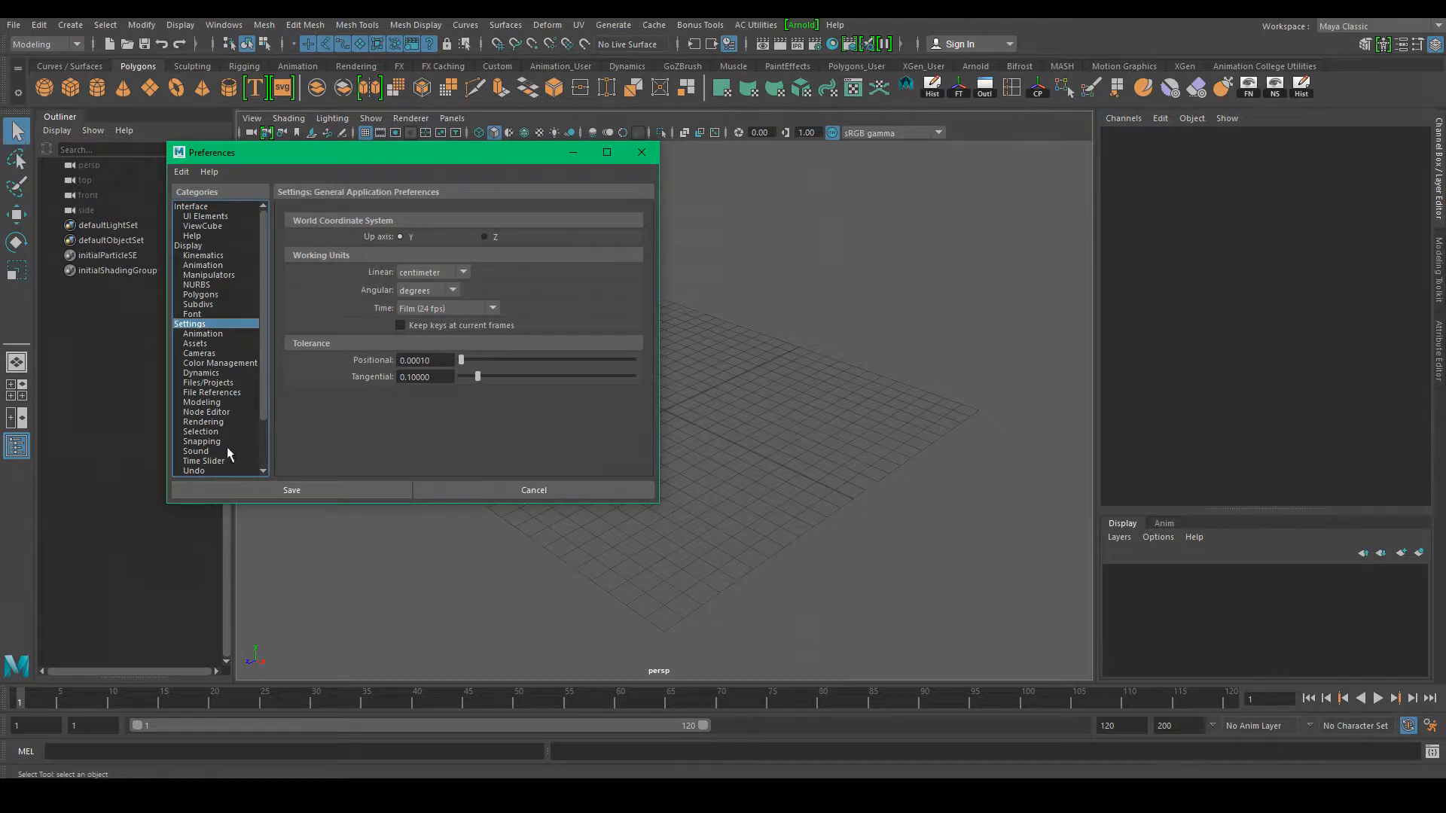
pyautogui.click(249, 489)
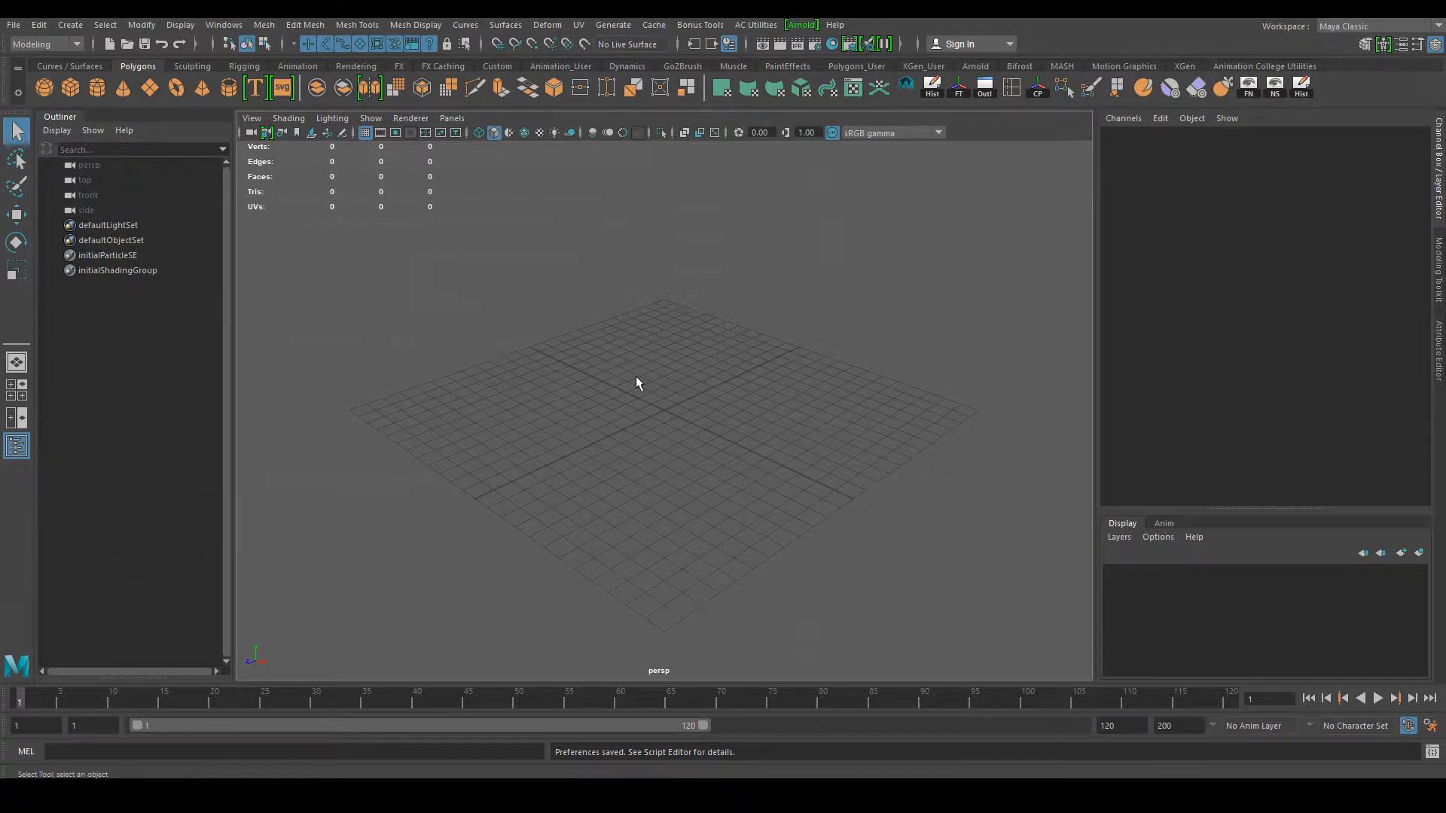
# Step: Save the scene as test_01 in the Class_Projects scenes folder, continuing past the student version notice
pyautogui.click(13, 24)
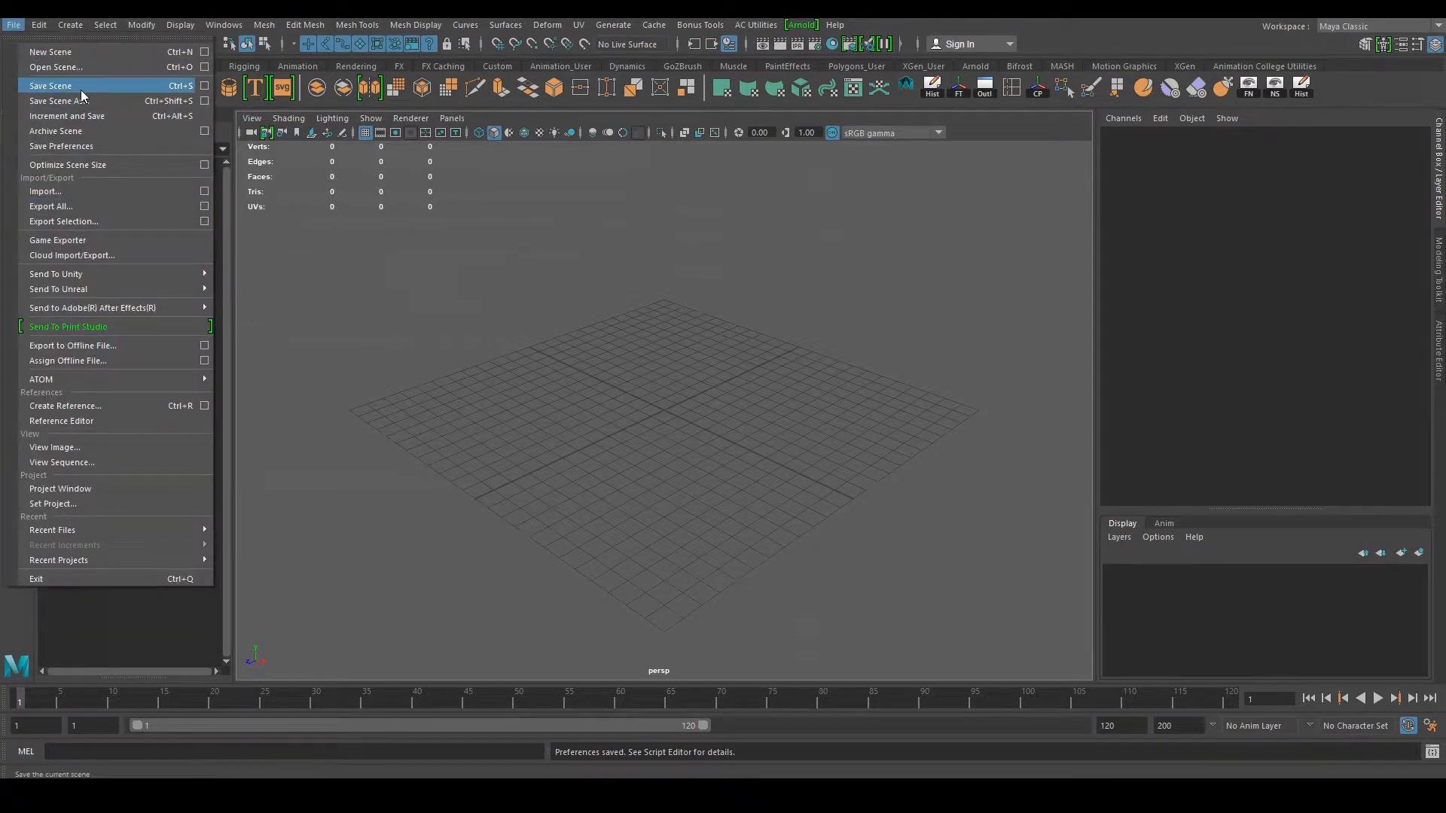
pyautogui.click(124, 101)
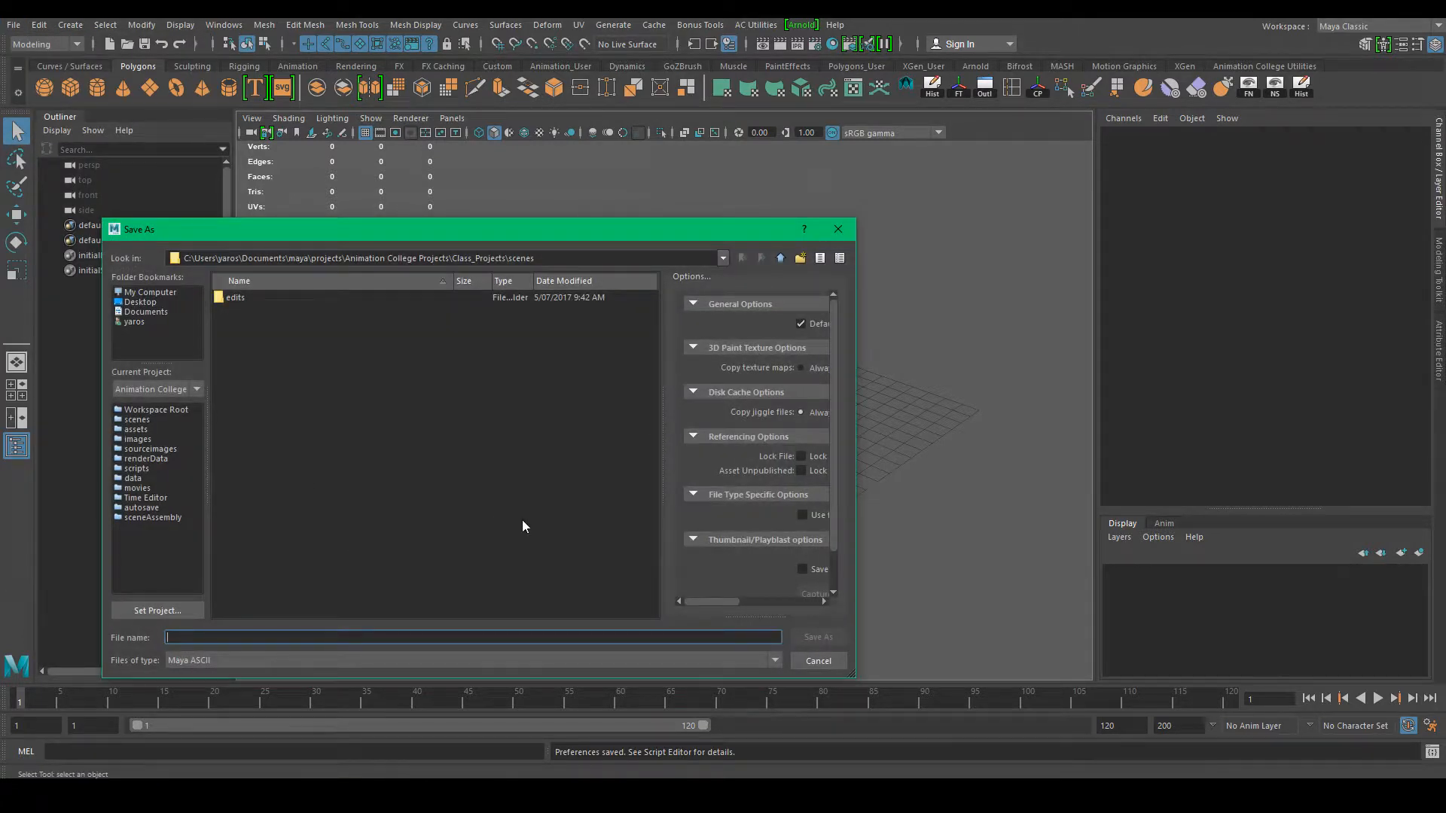
pyautogui.write('test_01')
pyautogui.press('Return')
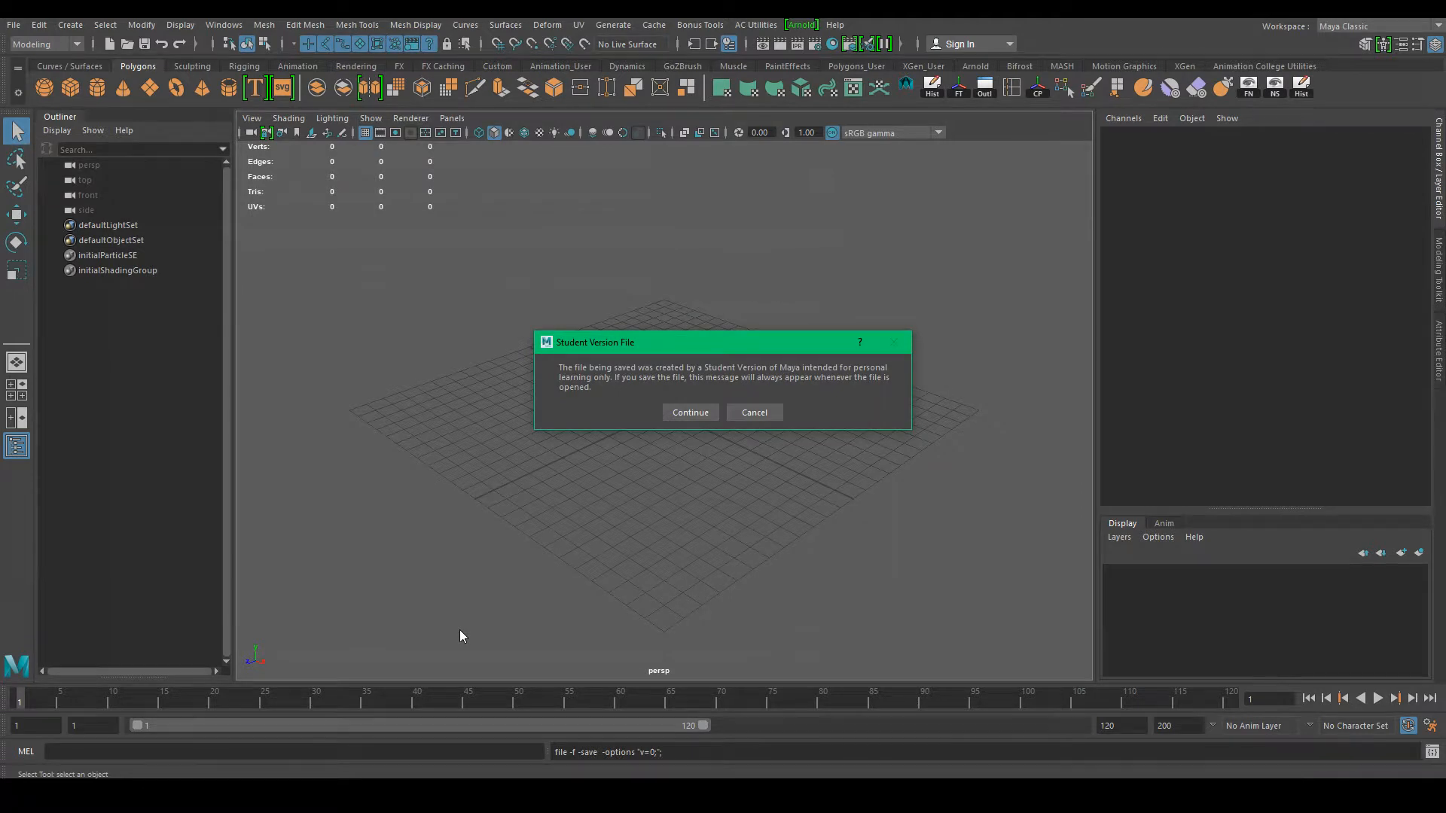
pyautogui.press('Return')
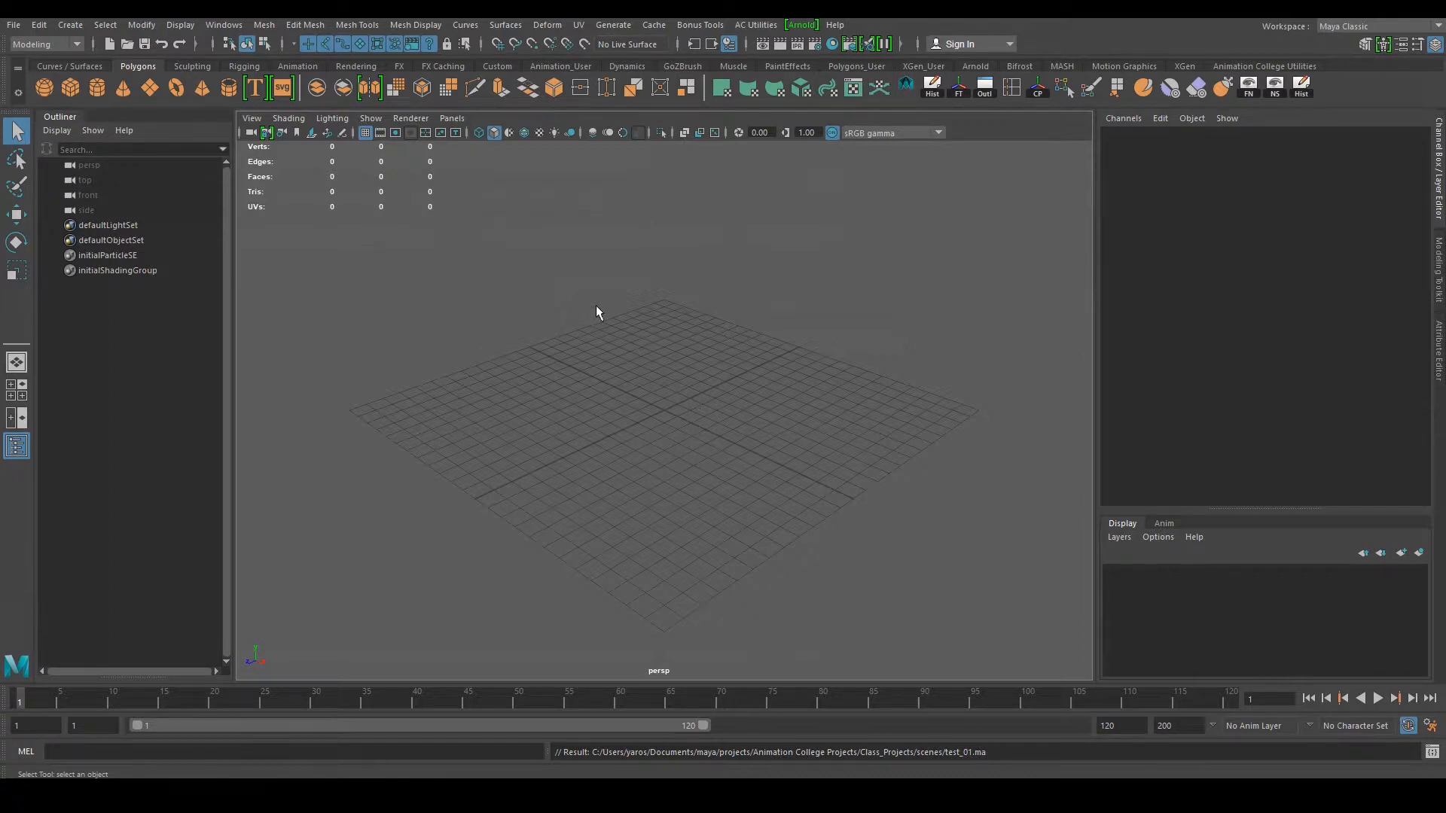
# Step: Save a new version of the scene as test_finishedPiece_02.ma in the same scenes folder
pyautogui.click(23, 27)
pyautogui.click(45, 101)
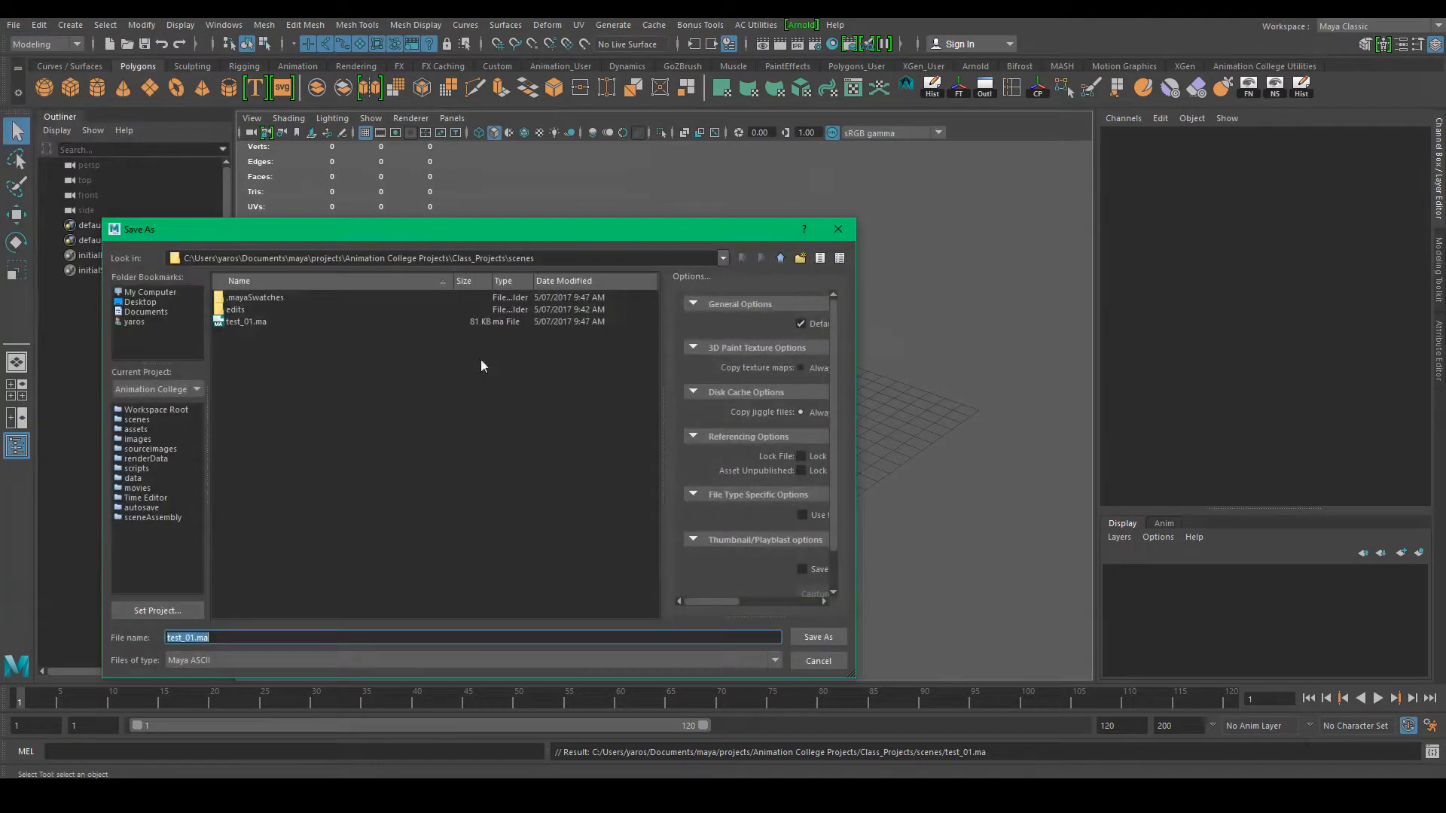
pyautogui.click(250, 322)
pyautogui.click(193, 638)
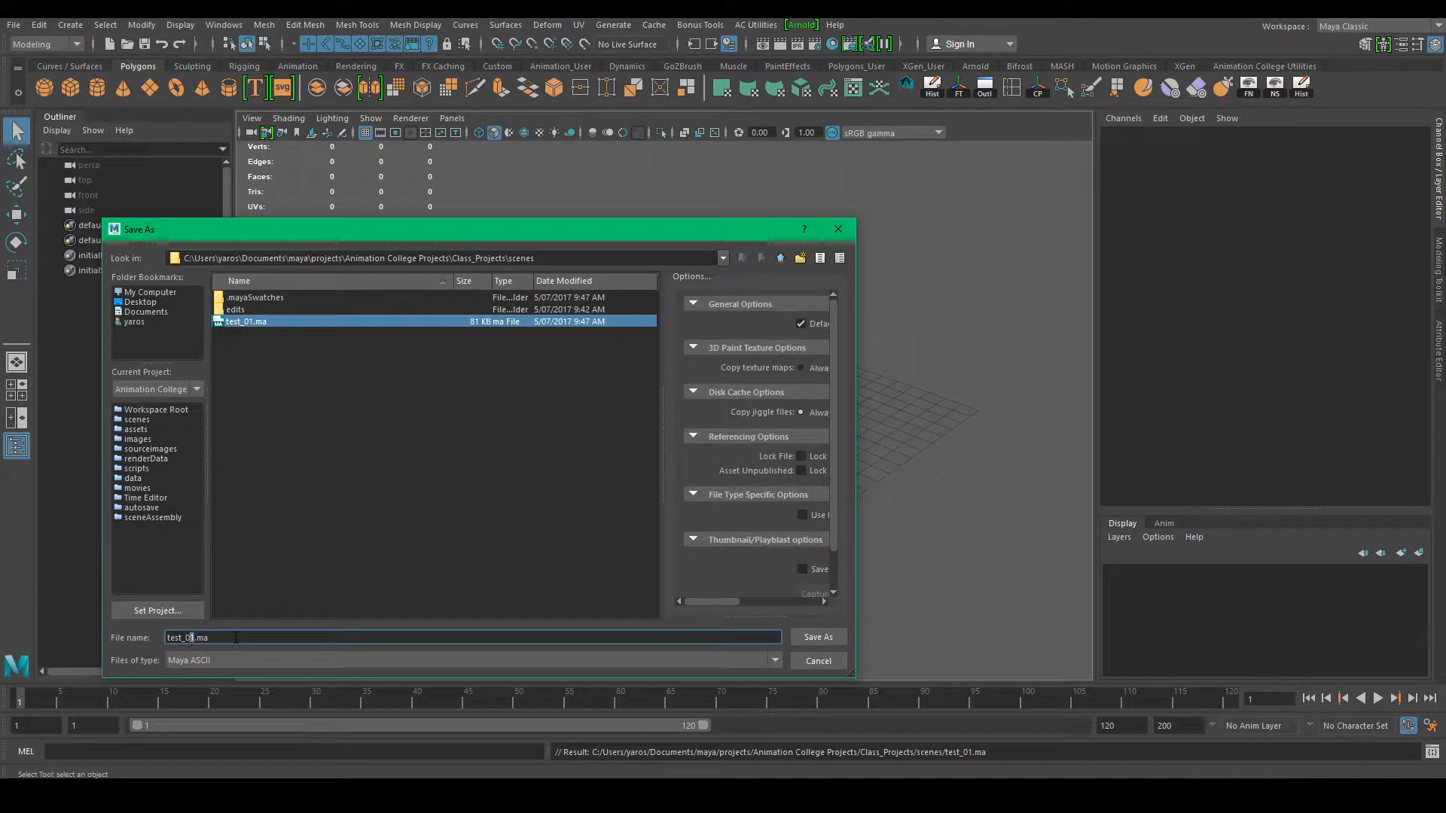
pyautogui.press('BackSpace')
pyautogui.write('2')
pyautogui.press('Left')
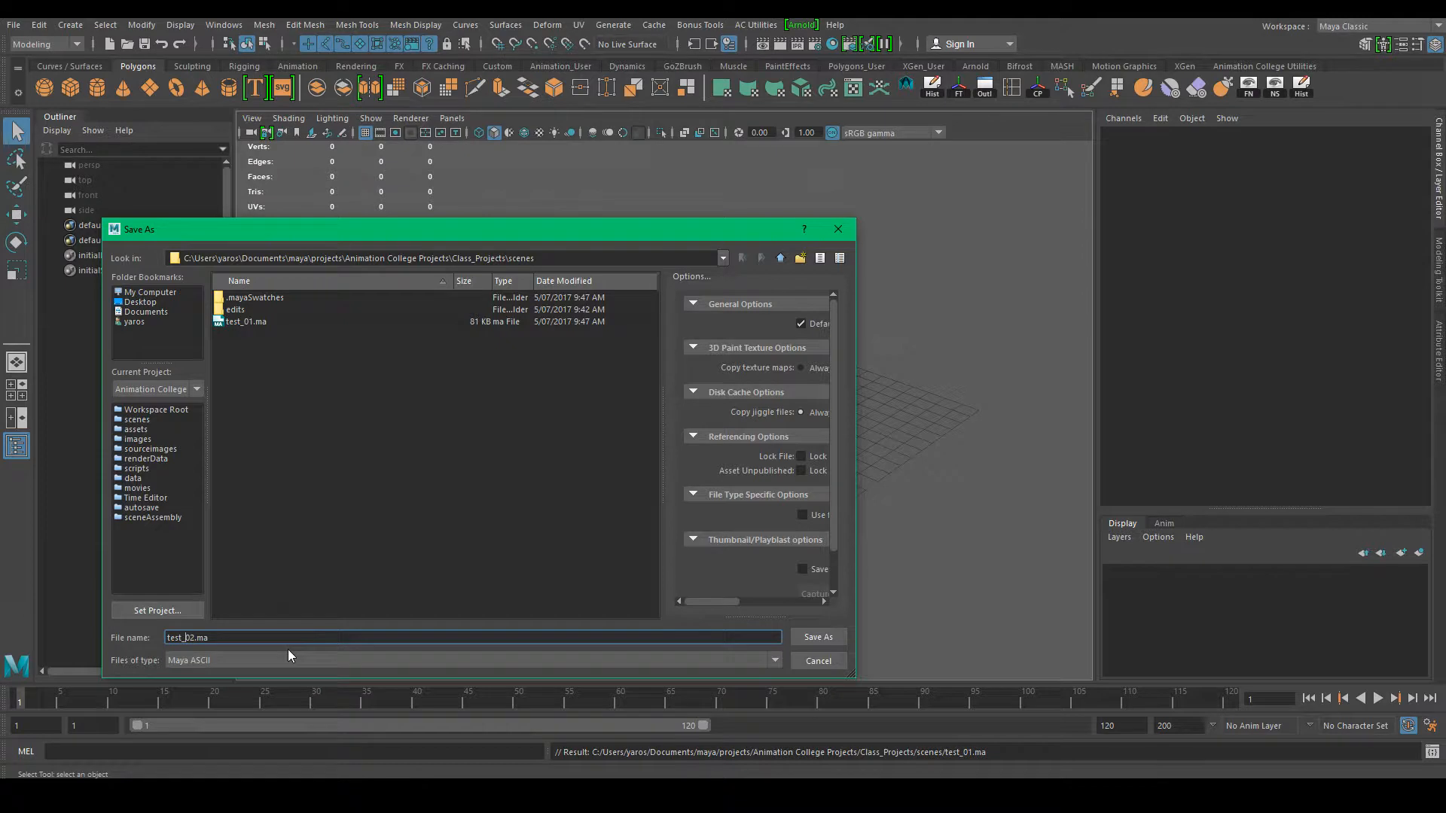
pyautogui.write('finishedPiece')
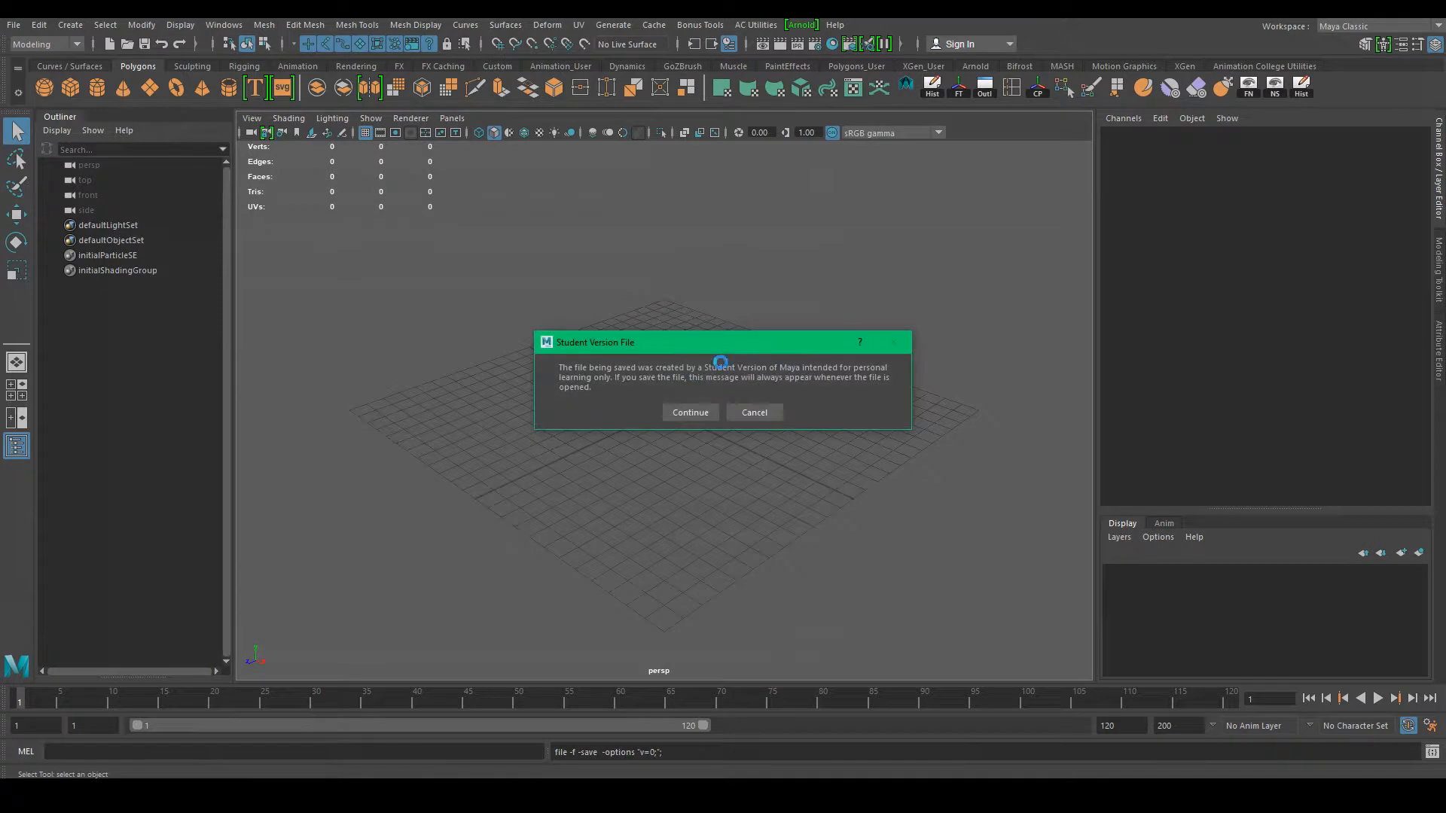
pyautogui.click(687, 409)
# Step: Save the scene over test_finishedPiece_02.ma, keeping Maya ASCII as the file type
pyautogui.click(14, 25)
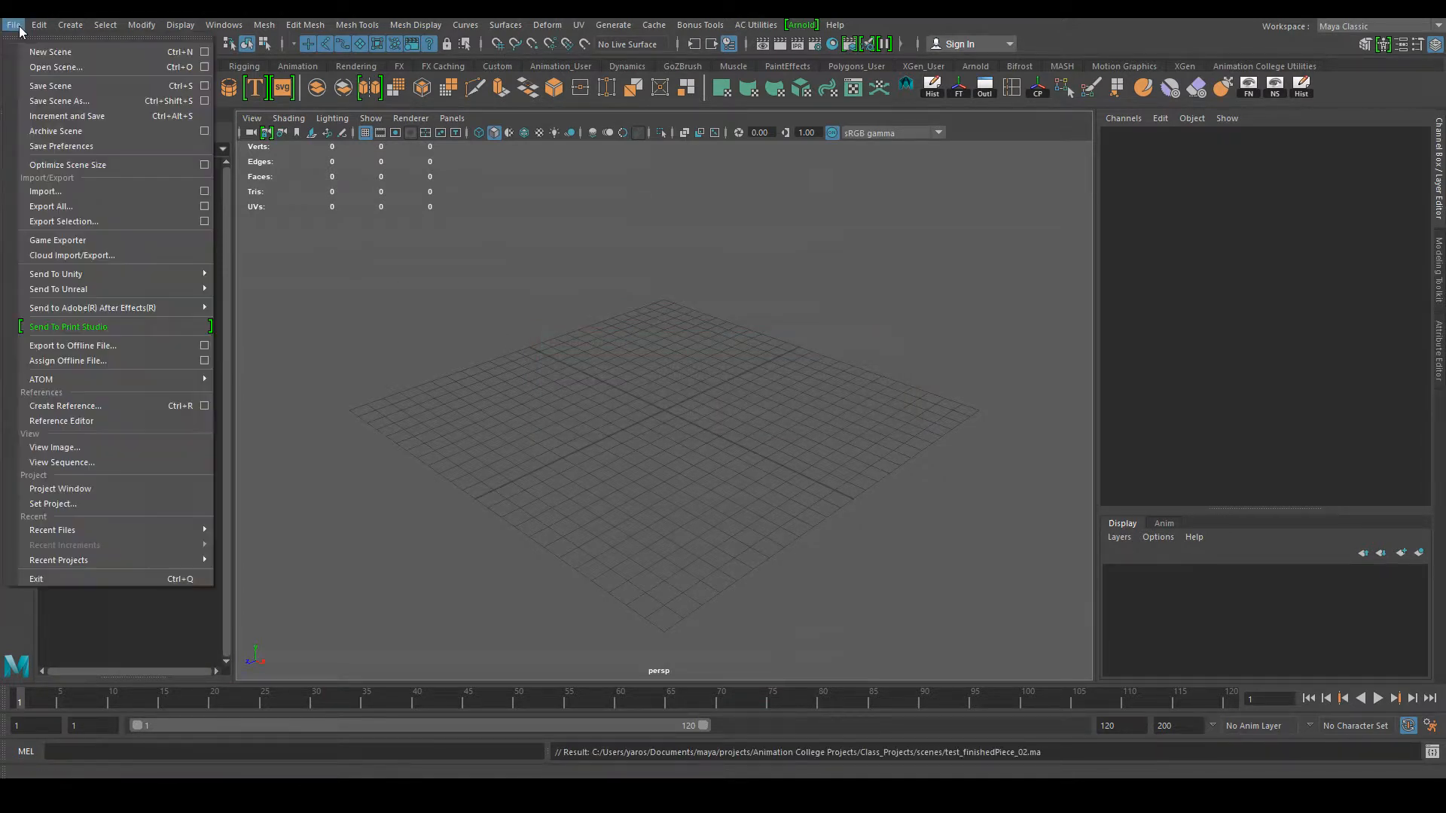
pyautogui.click(66, 98)
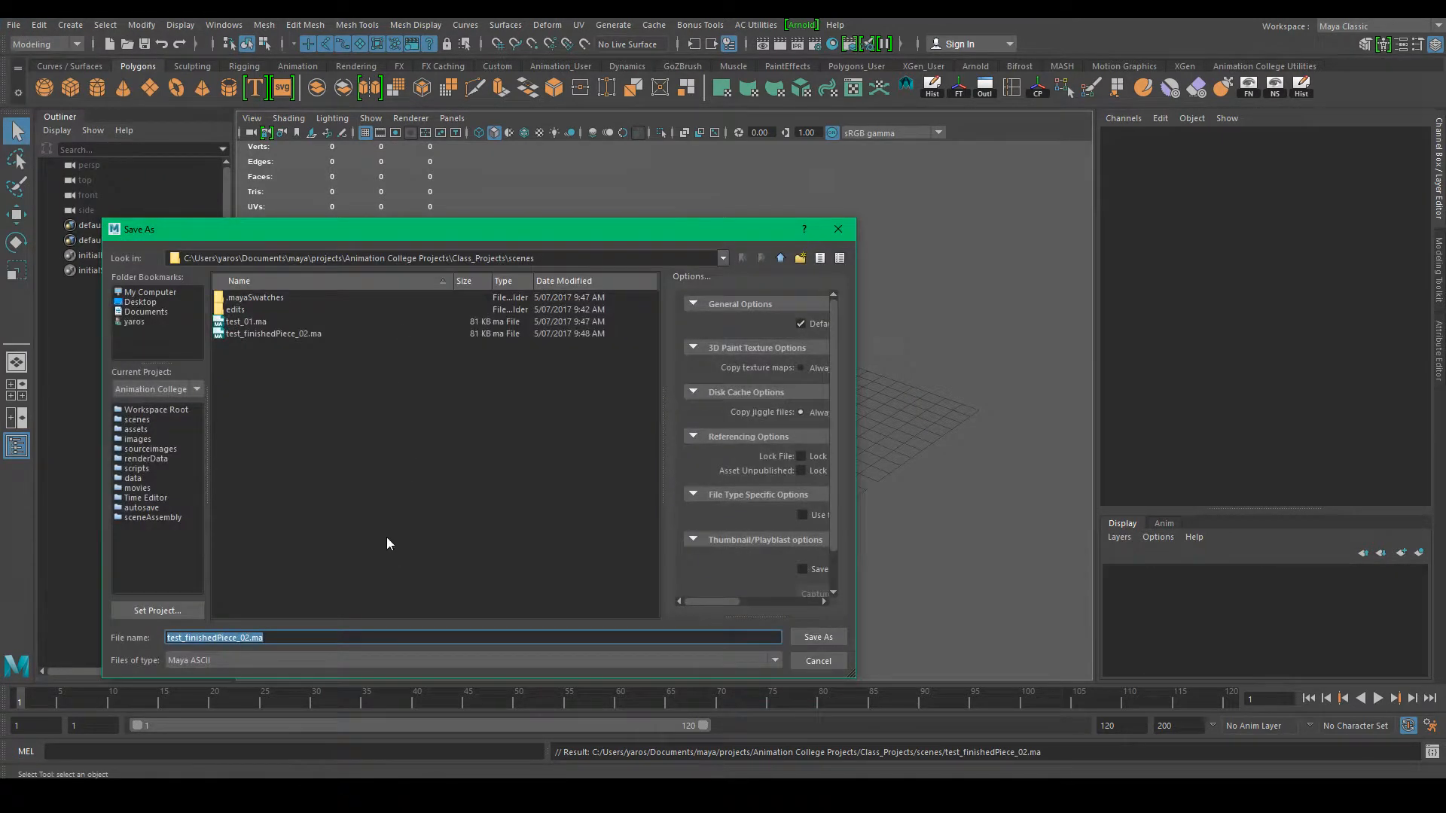
pyautogui.click(322, 659)
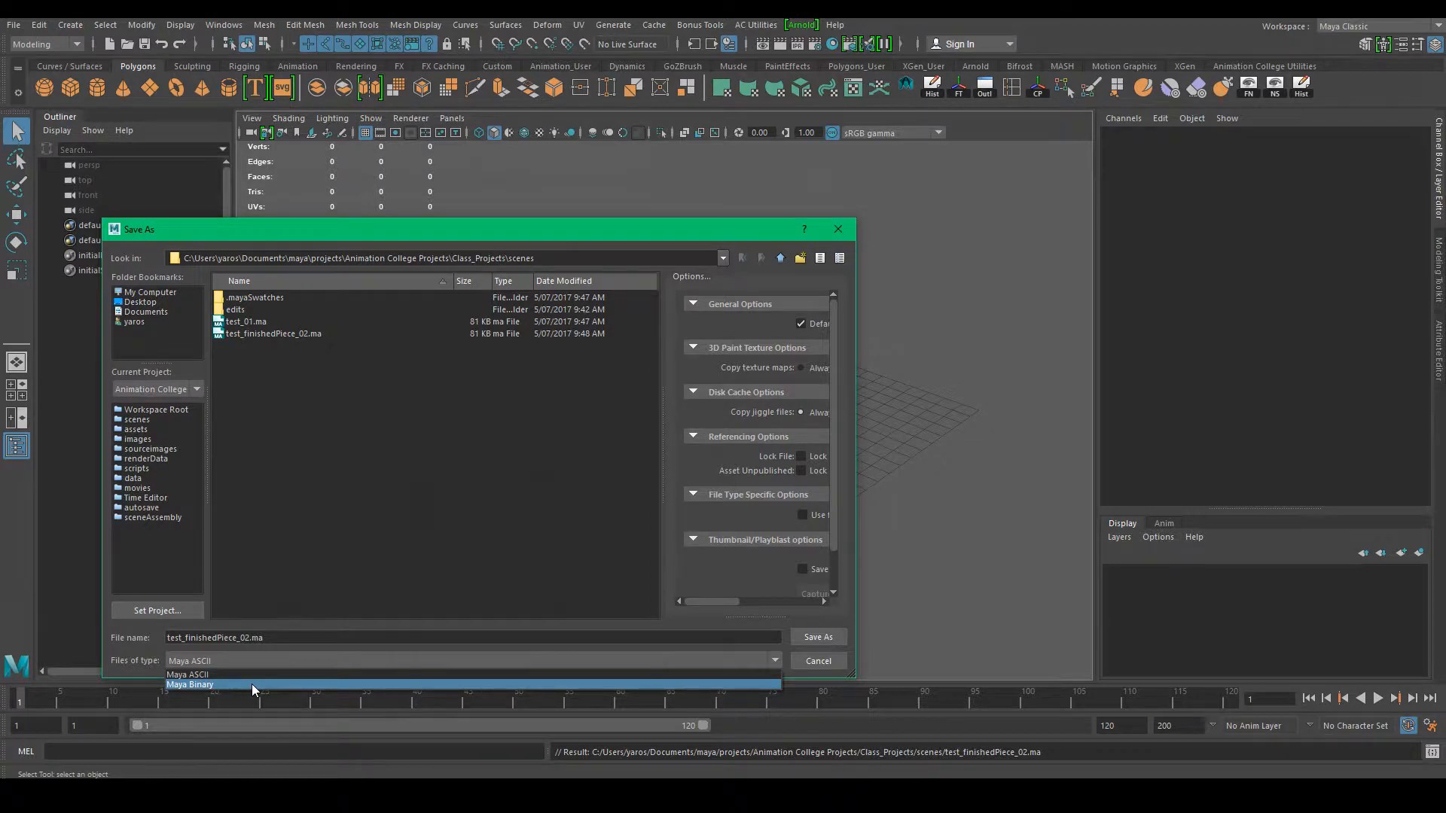
pyautogui.click(236, 672)
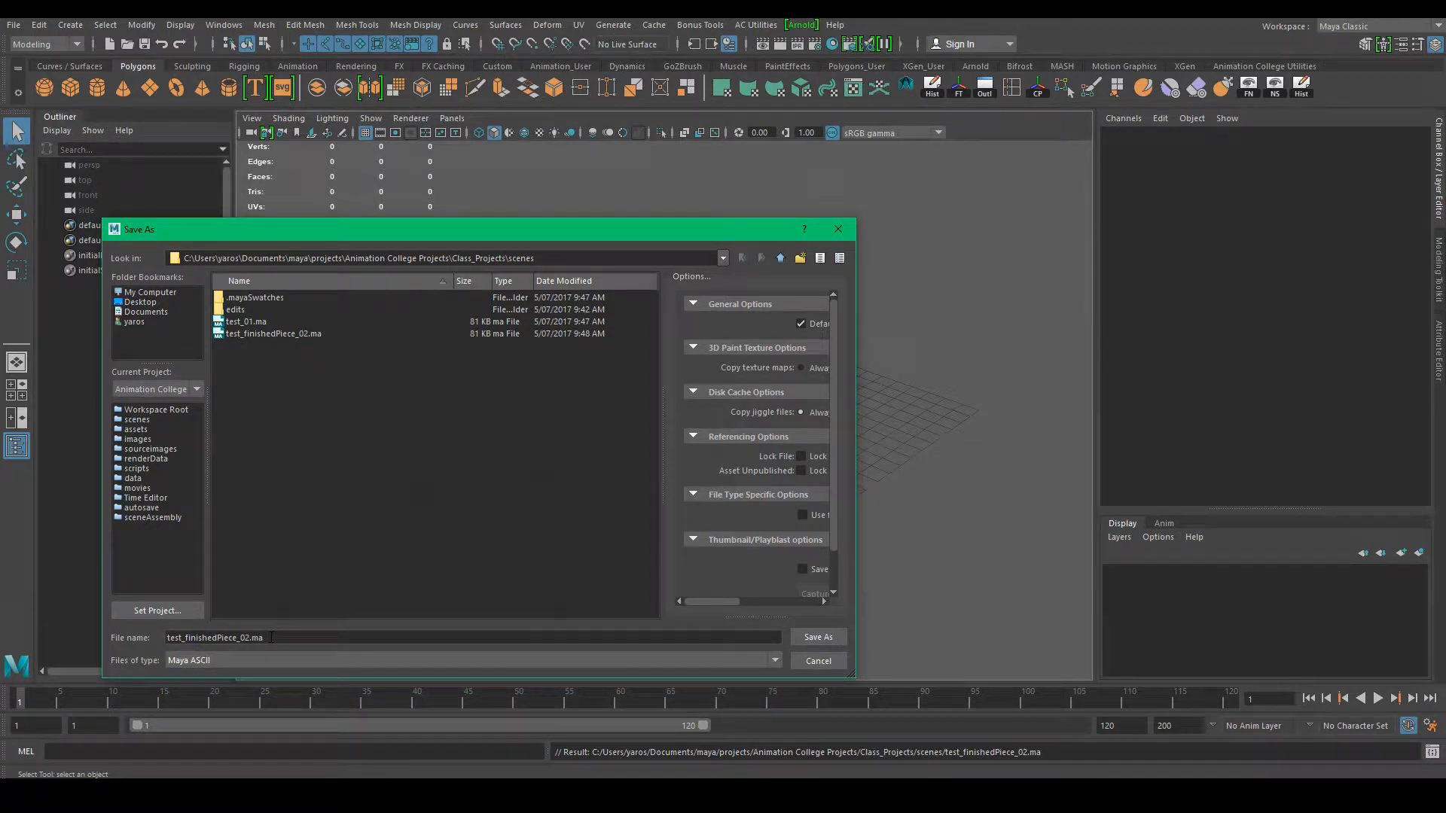
pyautogui.click(819, 637)
pyautogui.click(457, 476)
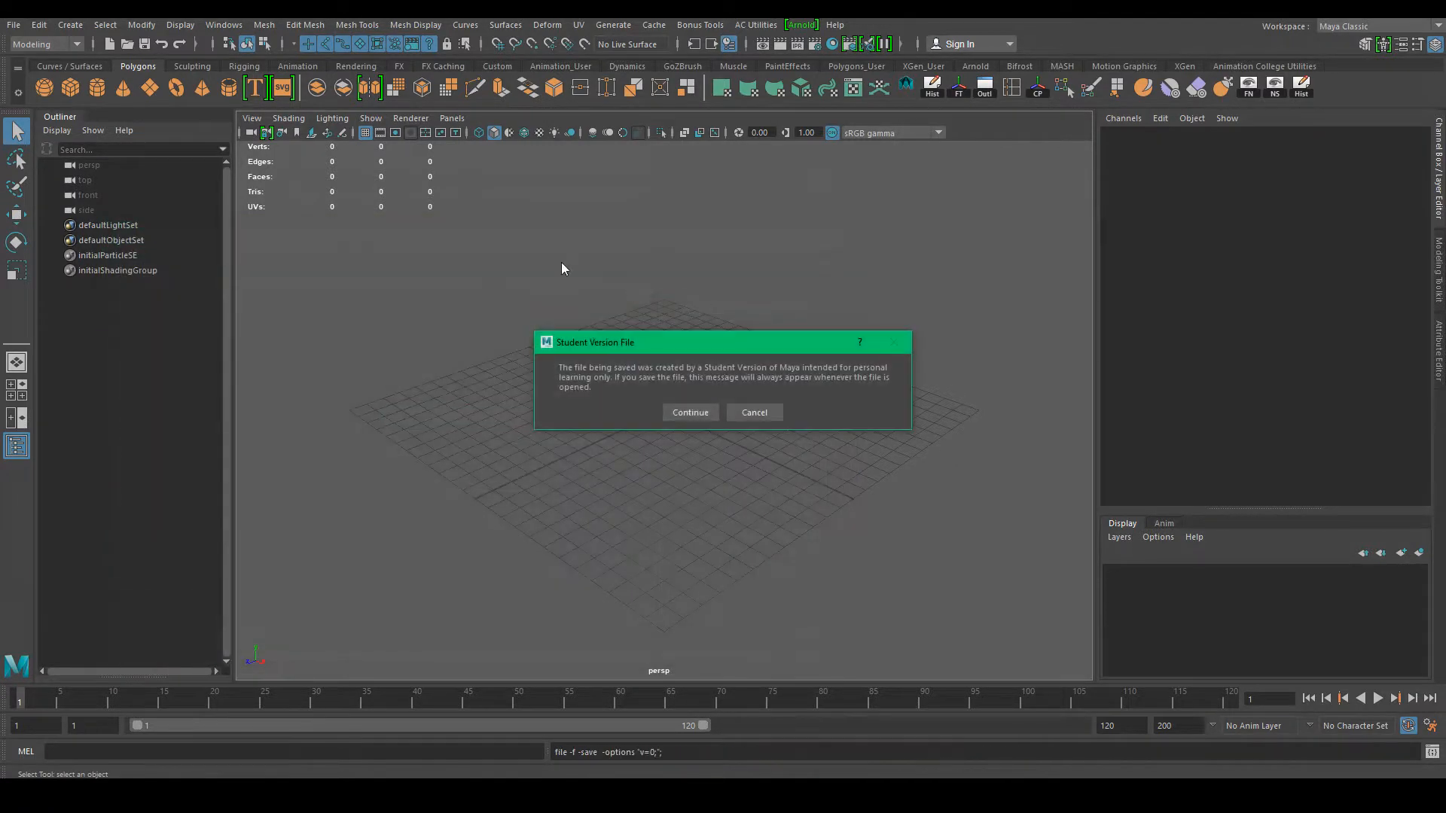
pyautogui.click(690, 412)
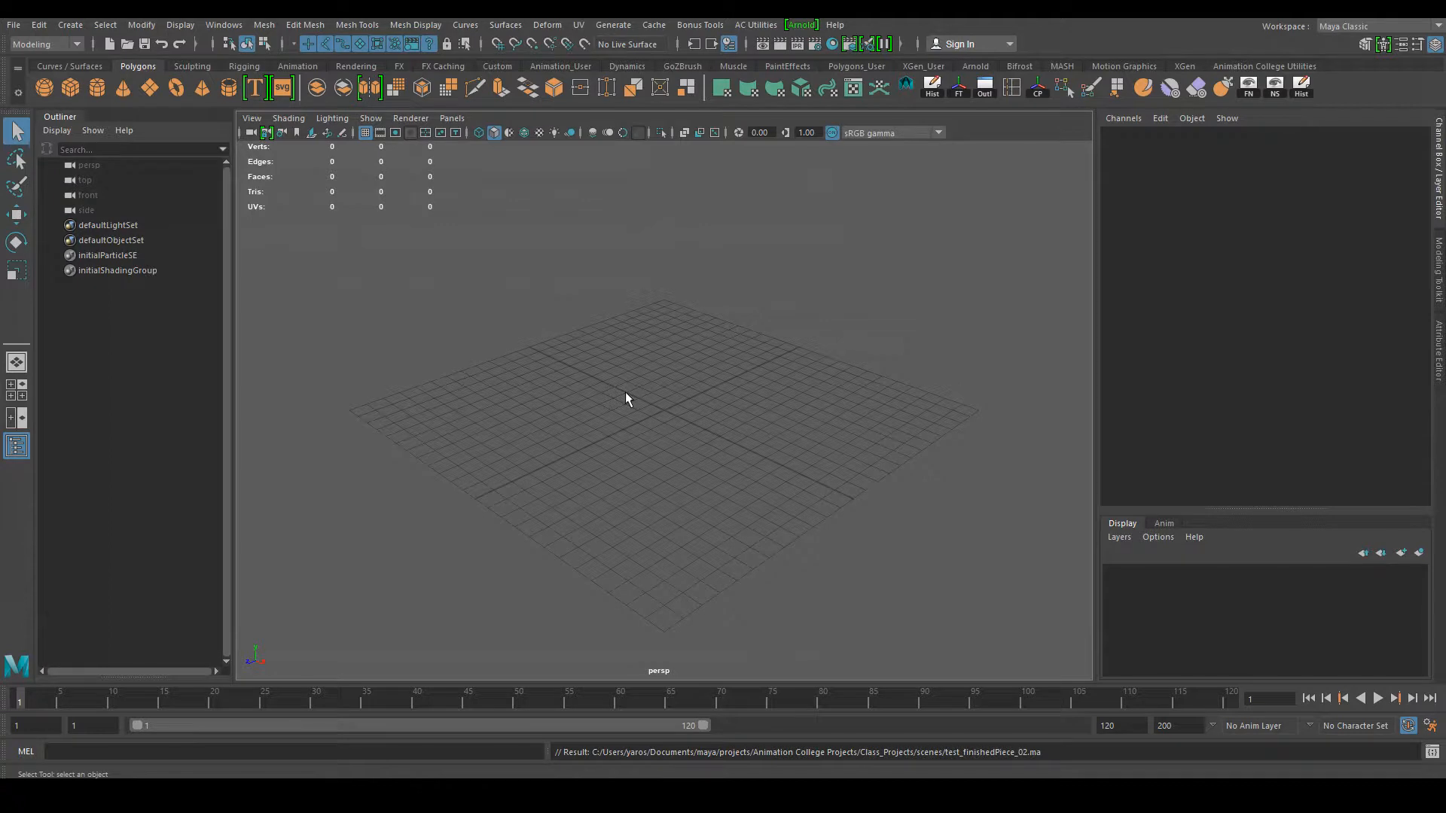
# Step: Create a polygon sphere at the grid origin and scale it uniformly to about 5.4
pyautogui.click(44, 87)
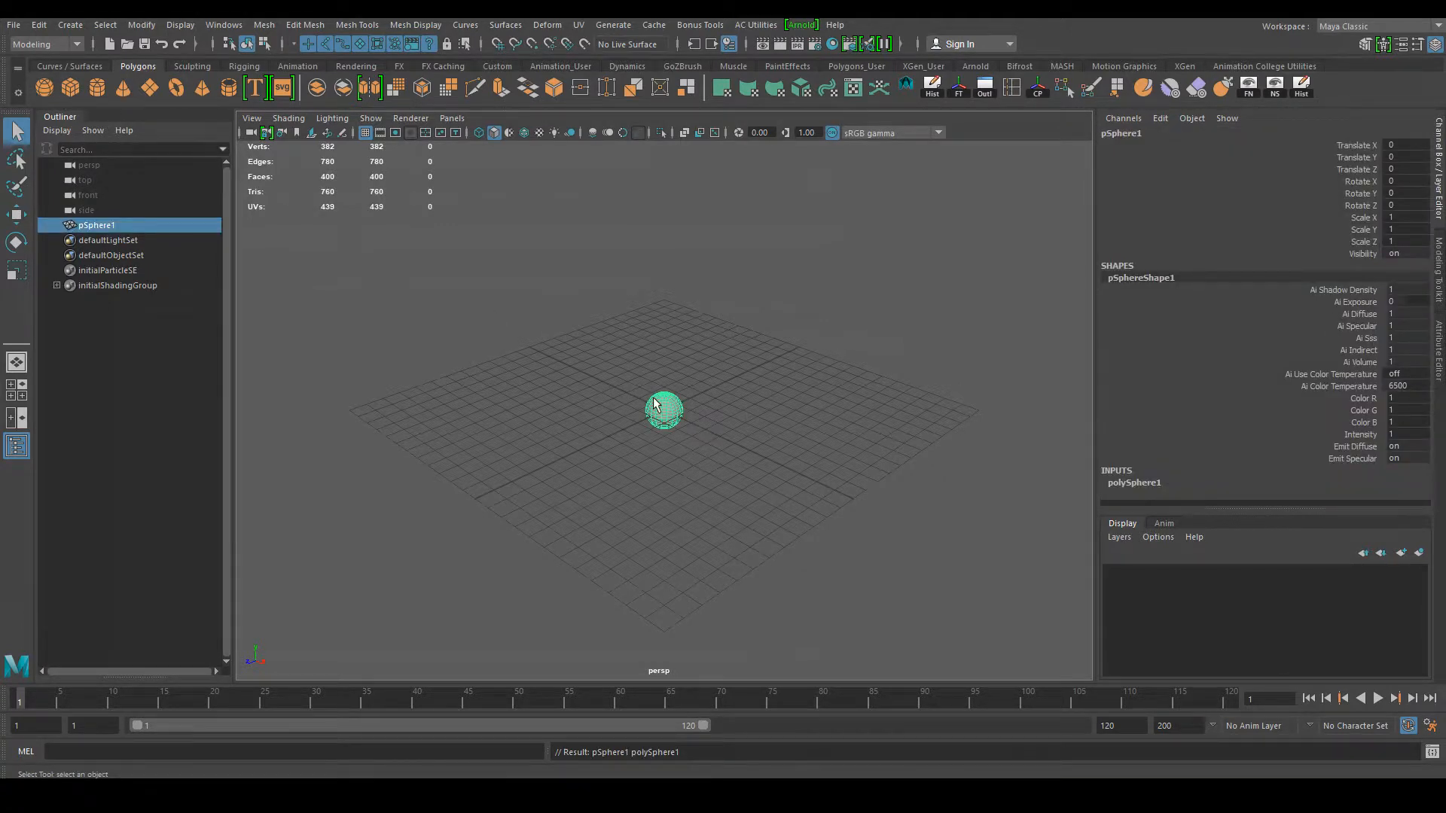
pyautogui.press('r')
pyautogui.moveTo(664, 410); pyautogui.dragTo(771, 436)
pyautogui.click(727, 490)
pyautogui.click(702, 444)
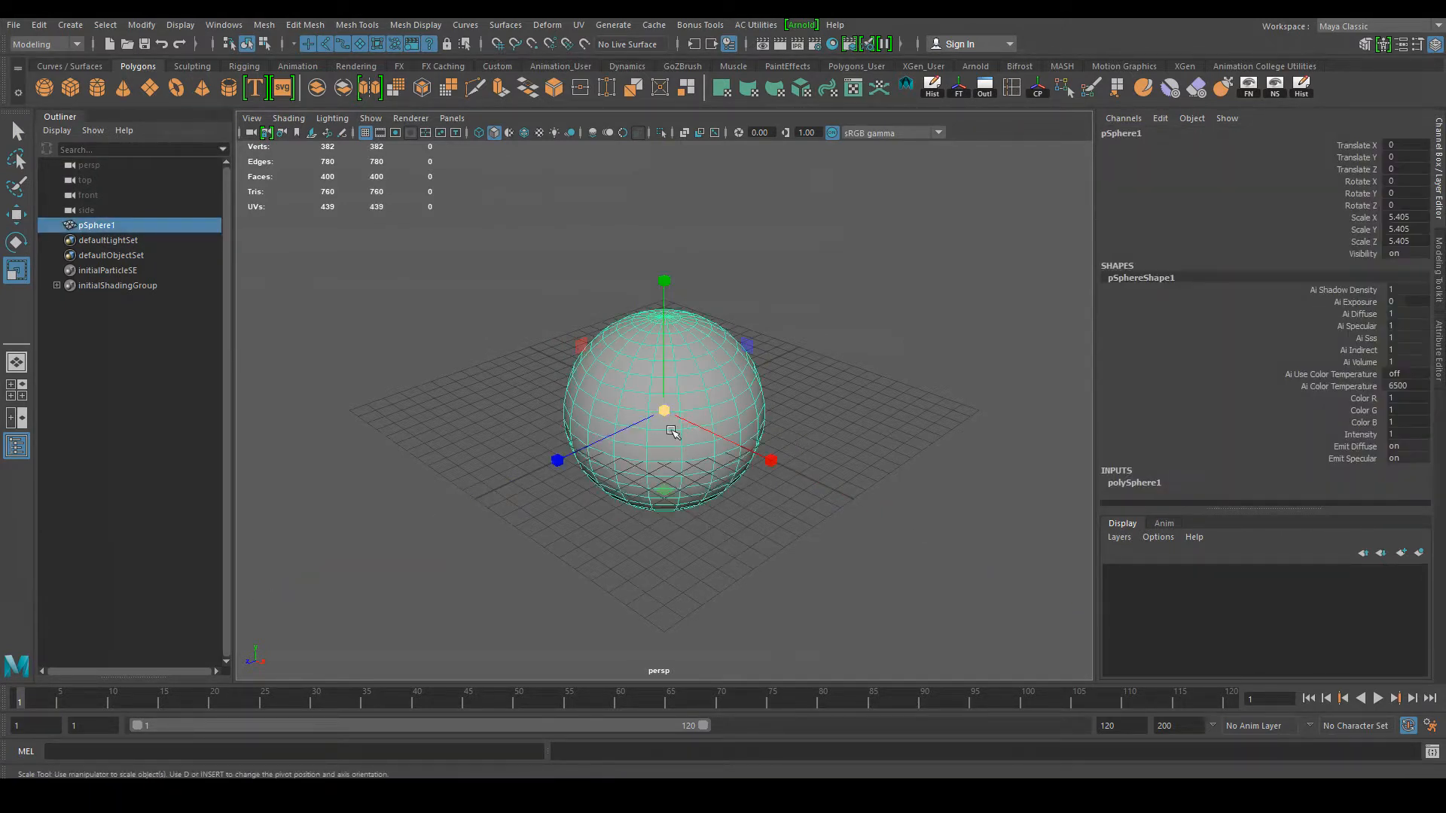
# Step: Try moving and rotating the sphere, undoing each transformation
pyautogui.press('w')
pyautogui.moveTo(698, 400); pyautogui.dragTo(836, 403)
pyautogui.hotkey('ctrl', 'z')
pyautogui.press('e')
pyautogui.moveTo(693, 402)
pyautogui.mouseDown()
pyautogui.moveTo(711, 426)
pyautogui.moveTo(720, 412)
pyautogui.moveTo(670, 415)
pyautogui.mouseUp()
pyautogui.hotkey('ctrl', 'z')
pyautogui.press('r')
pyautogui.hotkey('ctrl', 'z')
# Step: Switch the enlarged sphere to vertex component mode
pyautogui.click(754, 542)
pyautogui.click(643, 476)
pyautogui.keyDown('alt'); pyautogui.moveTo(768, 455); pyautogui.dragTo(754, 398); pyautogui.keyUp('alt')
pyautogui.scroll(3, 619, 434)
pyautogui.keyDown('alt'); pyautogui.moveTo(800, 462); pyautogui.dragTo(751, 491); pyautogui.keyUp('alt')
pyautogui.keyDown('alt'); pyautogui.moveTo(641, 419); pyautogui.dragTo(714, 401); pyautogui.keyUp('alt')
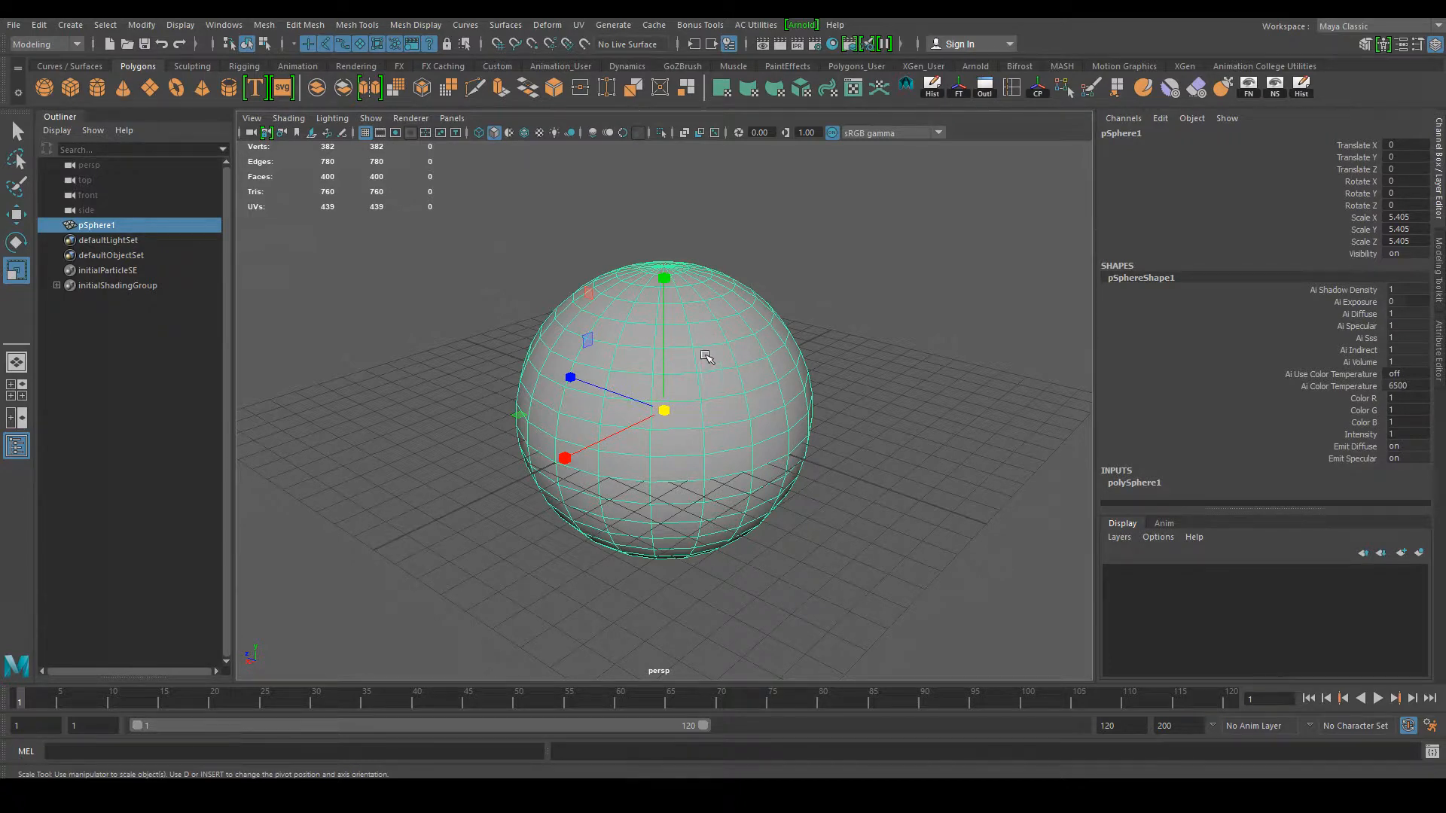
pyautogui.rightClick(706, 362)
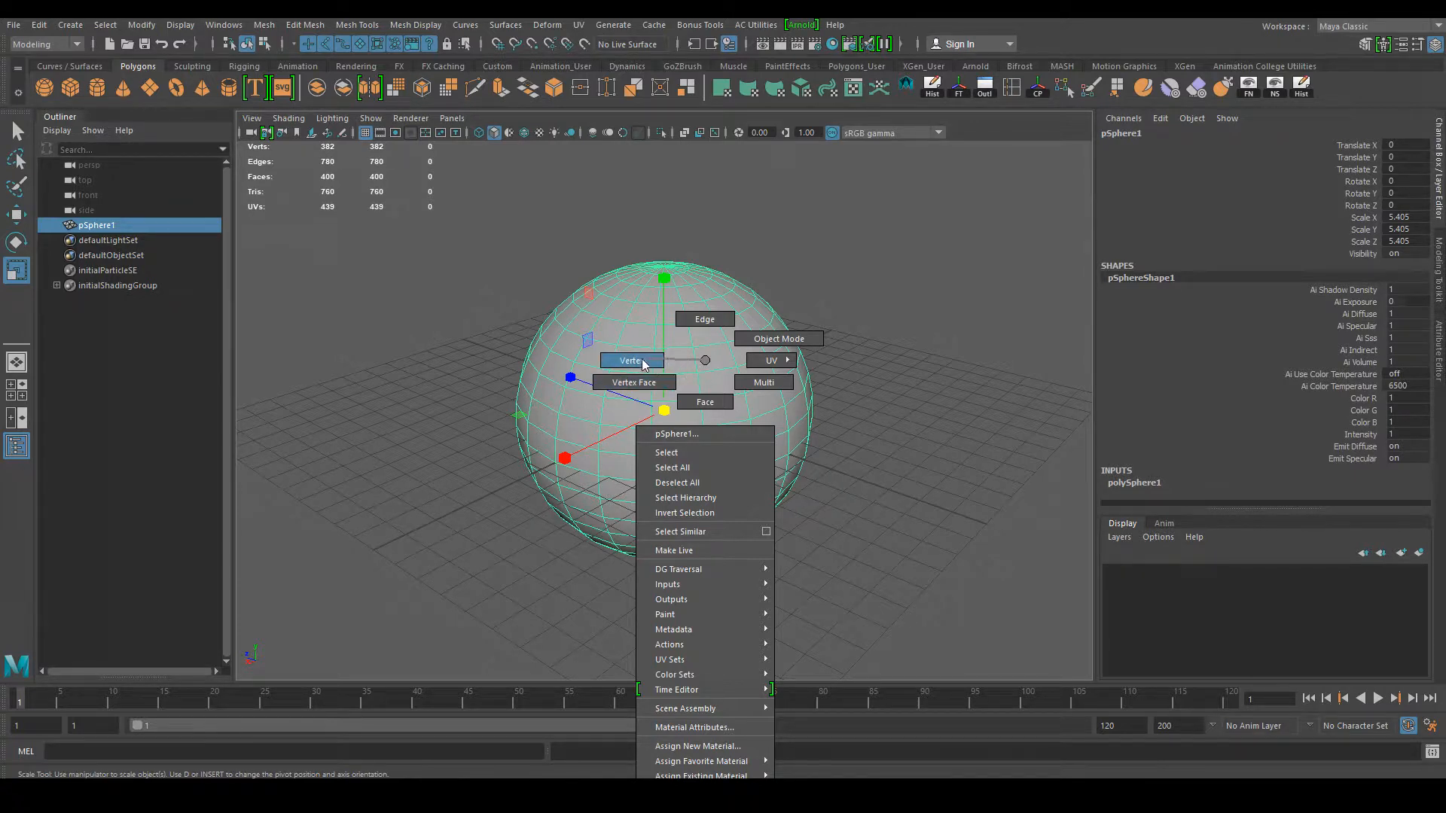
pyautogui.moveTo(639, 363); pyautogui.dragTo(639, 364, button='right')
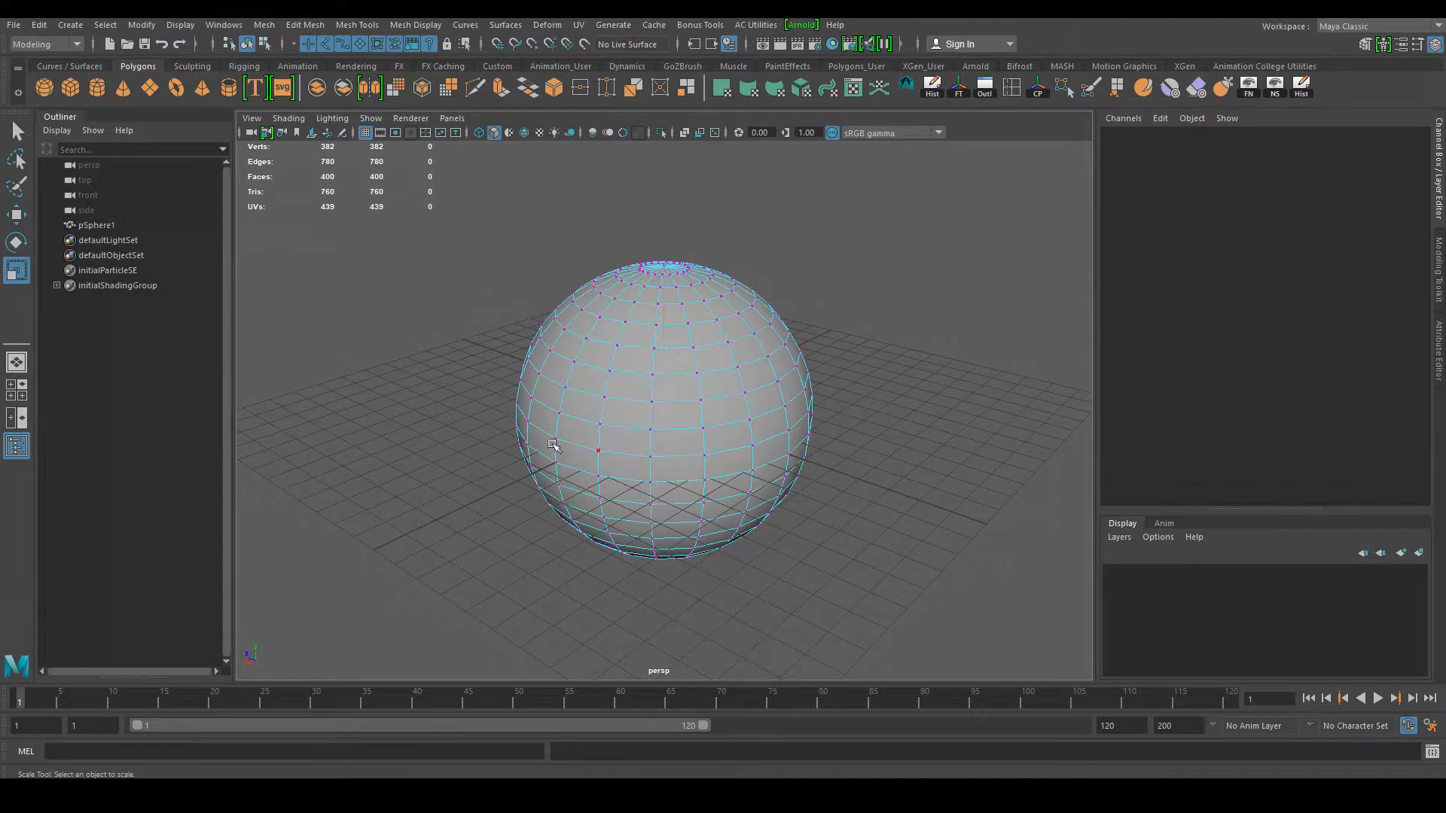
# Step: Try moving a single vertex on the upper half of the sphere, and undo the move
pyautogui.keyDown('alt'); pyautogui.moveTo(868, 384); pyautogui.dragTo(806, 374, button='right'); pyautogui.keyUp('alt')
pyautogui.moveTo(806, 374)
pyautogui.keyDown('alt'); pyautogui.mouseDown()
pyautogui.moveTo(839, 364)
pyautogui.moveTo(755, 393)
pyautogui.moveTo(783, 377)
pyautogui.mouseUp(); pyautogui.keyUp('alt')
pyautogui.keyDown('alt'); pyautogui.moveTo(783, 376); pyautogui.dragTo(920, 429, button='right'); pyautogui.keyUp('alt')
pyautogui.keyDown('alt'); pyautogui.moveTo(752, 433); pyautogui.dragTo(711, 414); pyautogui.keyUp('alt')
pyautogui.keyDown('alt'); pyautogui.moveTo(796, 416); pyautogui.dragTo(748, 401, button='right'); pyautogui.keyUp('alt')
pyautogui.keyDown('alt'); pyautogui.moveTo(748, 400); pyautogui.dragTo(747, 405); pyautogui.keyUp('alt')
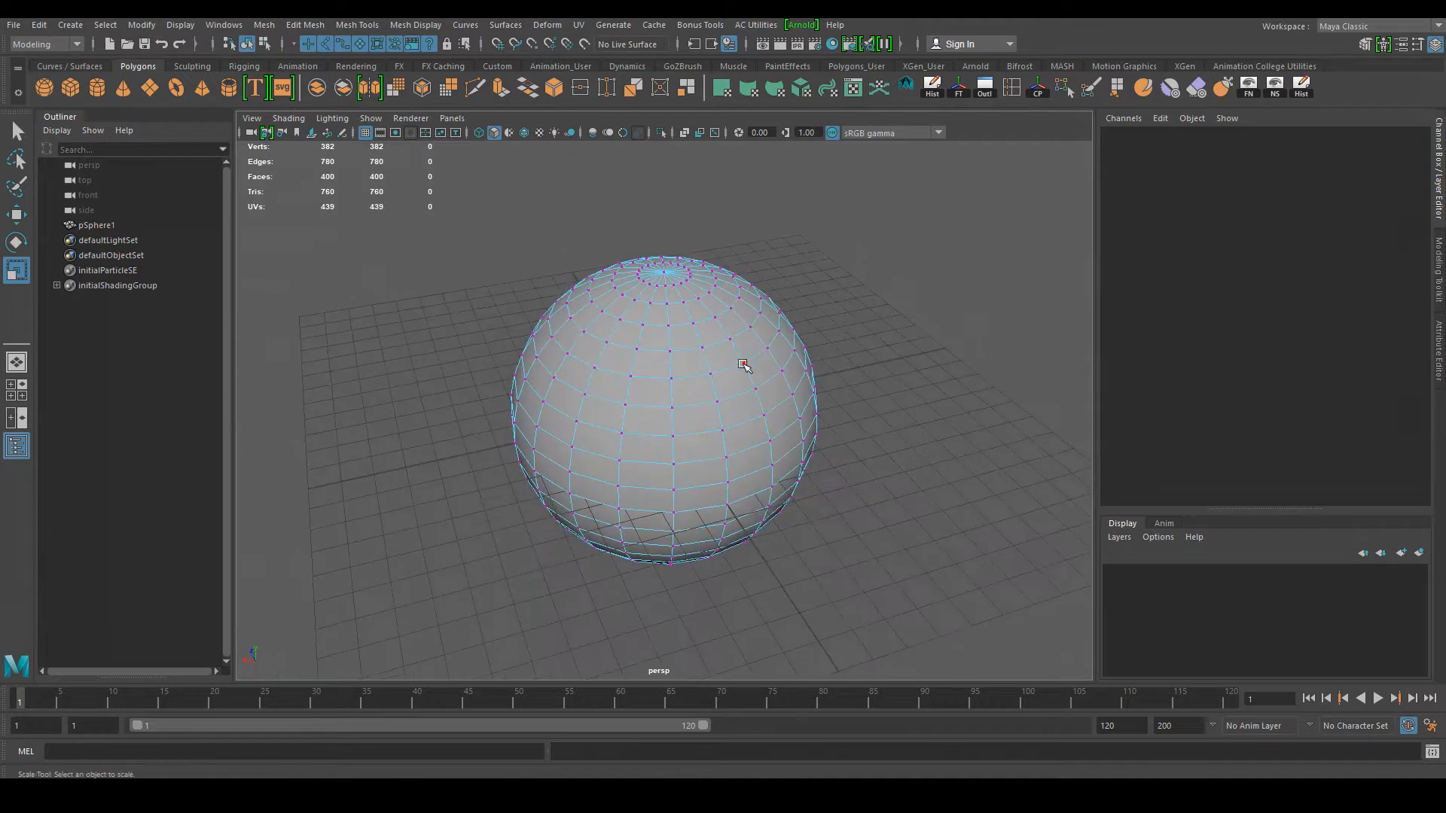
pyautogui.click(744, 365)
pyautogui.press('w')
pyautogui.keyDown('alt'); pyautogui.moveTo(817, 461); pyautogui.dragTo(821, 461); pyautogui.keyUp('alt')
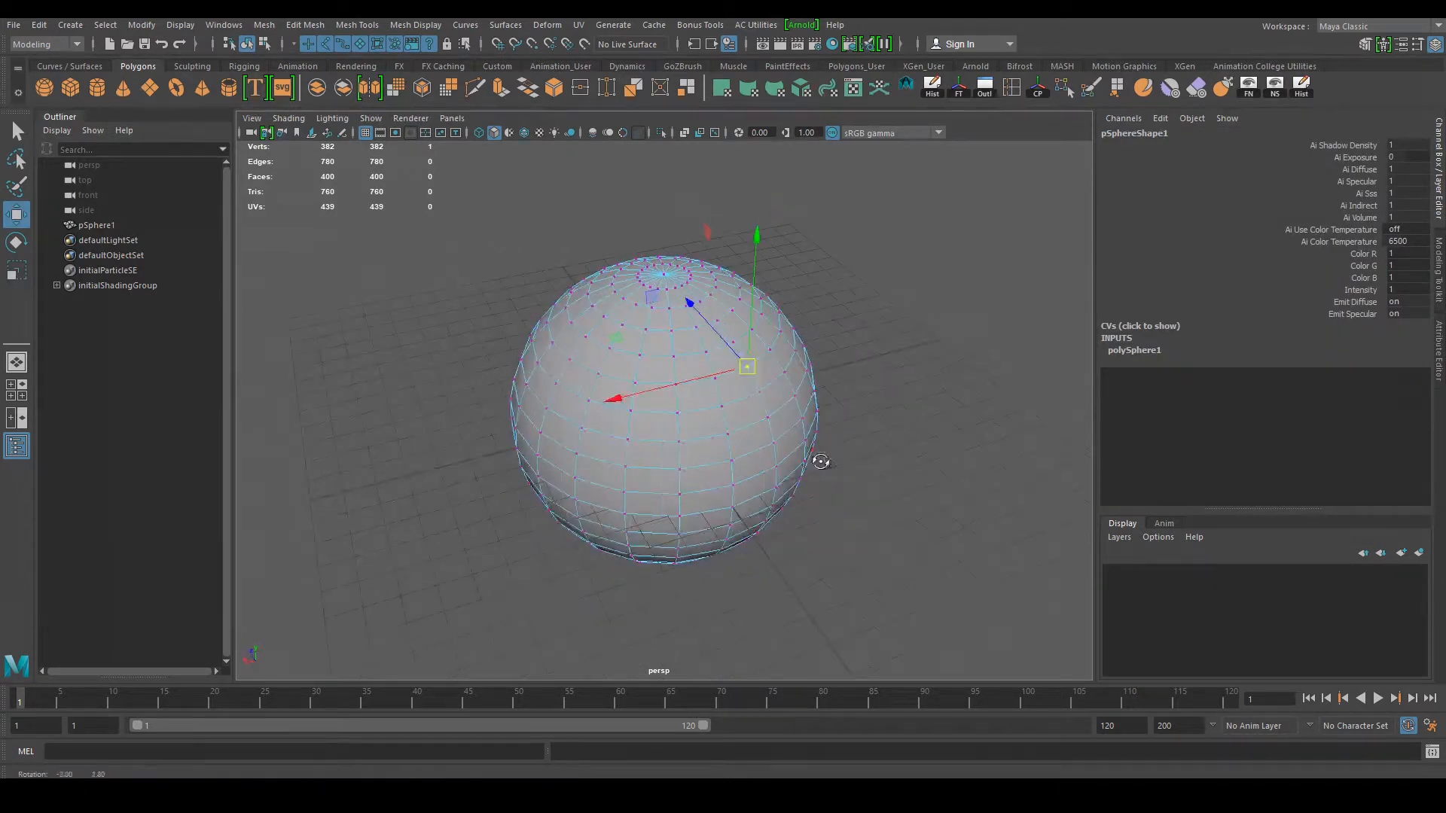
pyautogui.moveTo(747, 367); pyautogui.dragTo(784, 368)
pyautogui.hotkey('ctrl', 'z')
# Step: Switch to the front view and select all vertices in the upper cap of the sphere
pyautogui.keyDown('alt'); pyautogui.moveTo(901, 406); pyautogui.dragTo(621, 322); pyautogui.keyUp('alt')
pyautogui.keyDown('alt'); pyautogui.moveTo(894, 455); pyautogui.dragTo(853, 430); pyautogui.keyUp('alt')
pyautogui.press('space')
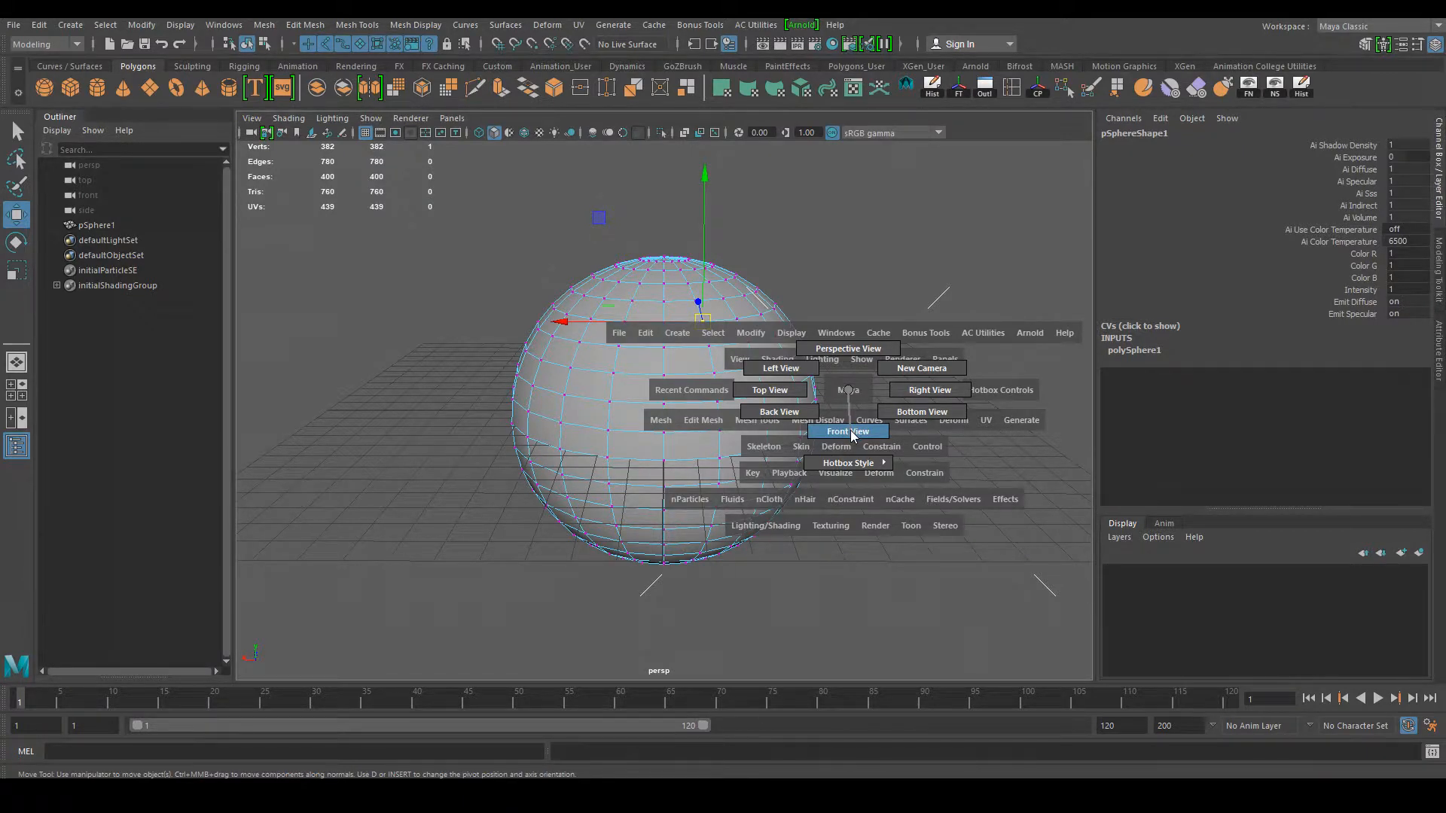
pyautogui.moveTo(853, 435); pyautogui.dragTo(853, 435)
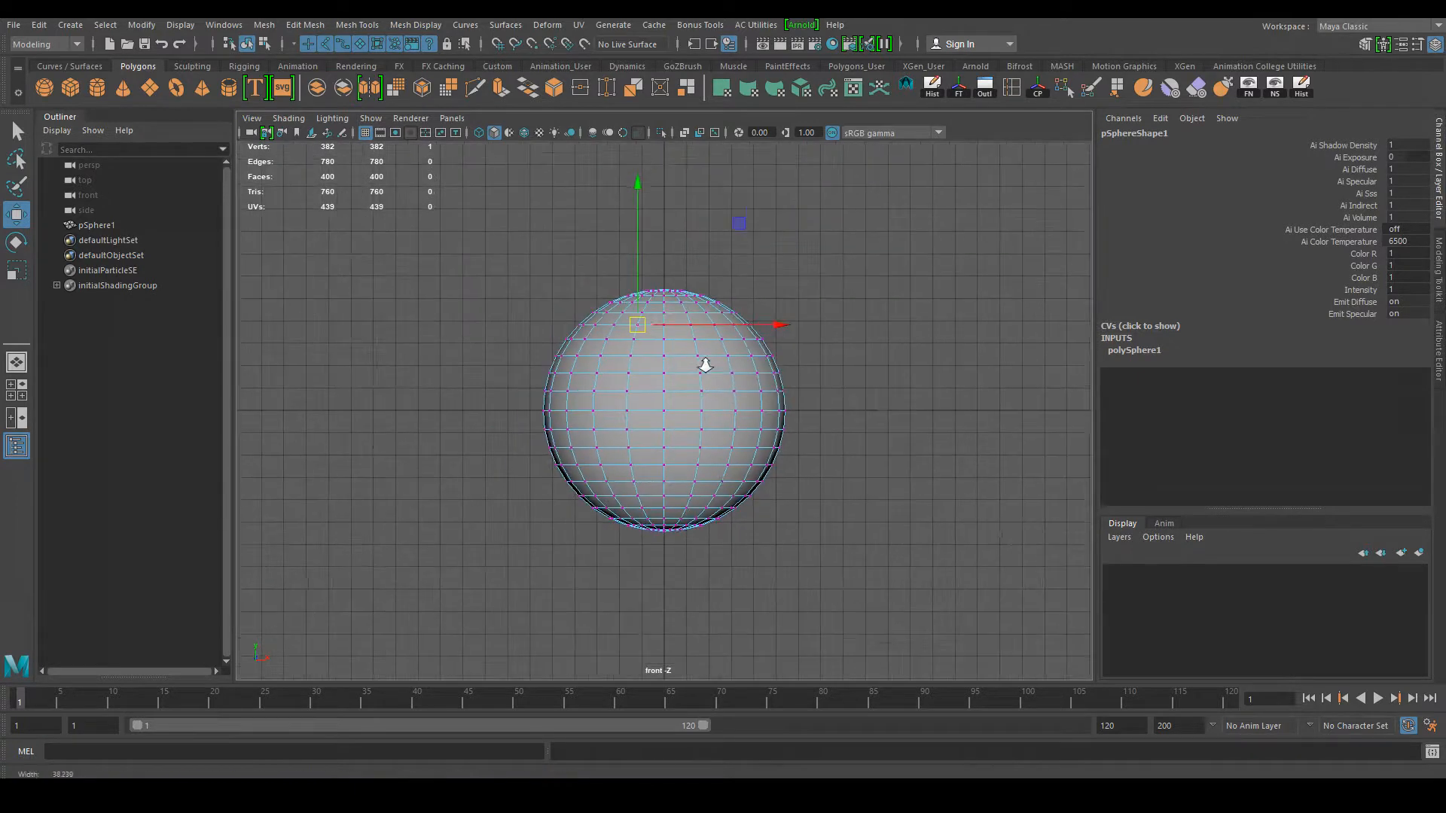
pyautogui.keyDown('alt'); pyautogui.moveTo(792, 471); pyautogui.dragTo(809, 417, button='middle'); pyautogui.keyUp('alt')
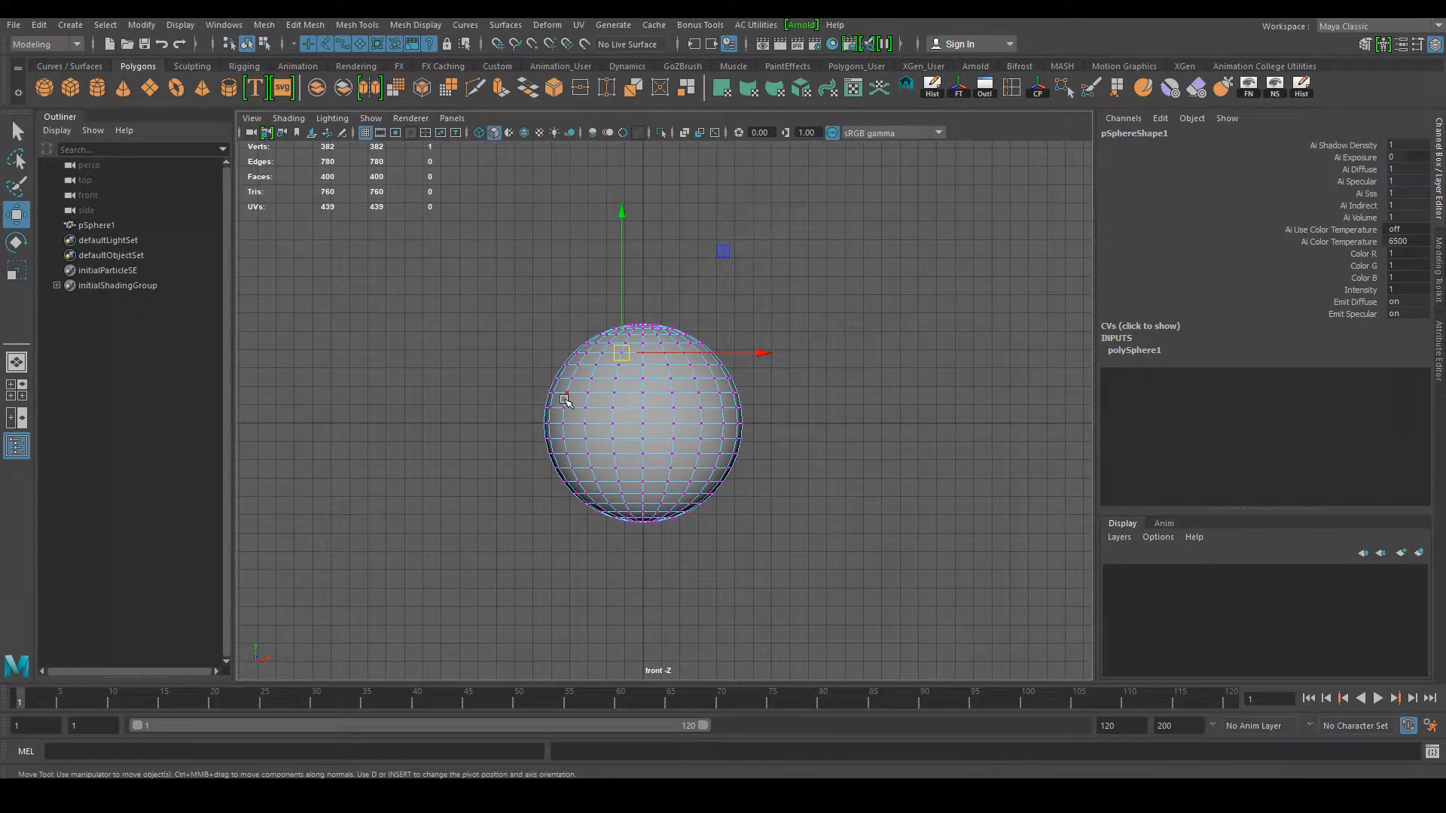
pyautogui.moveTo(536, 255); pyautogui.dragTo(802, 377)
pyautogui.keyDown('alt'); pyautogui.moveTo(745, 419); pyautogui.dragTo(756, 470, button='middle'); pyautogui.keyUp('alt')
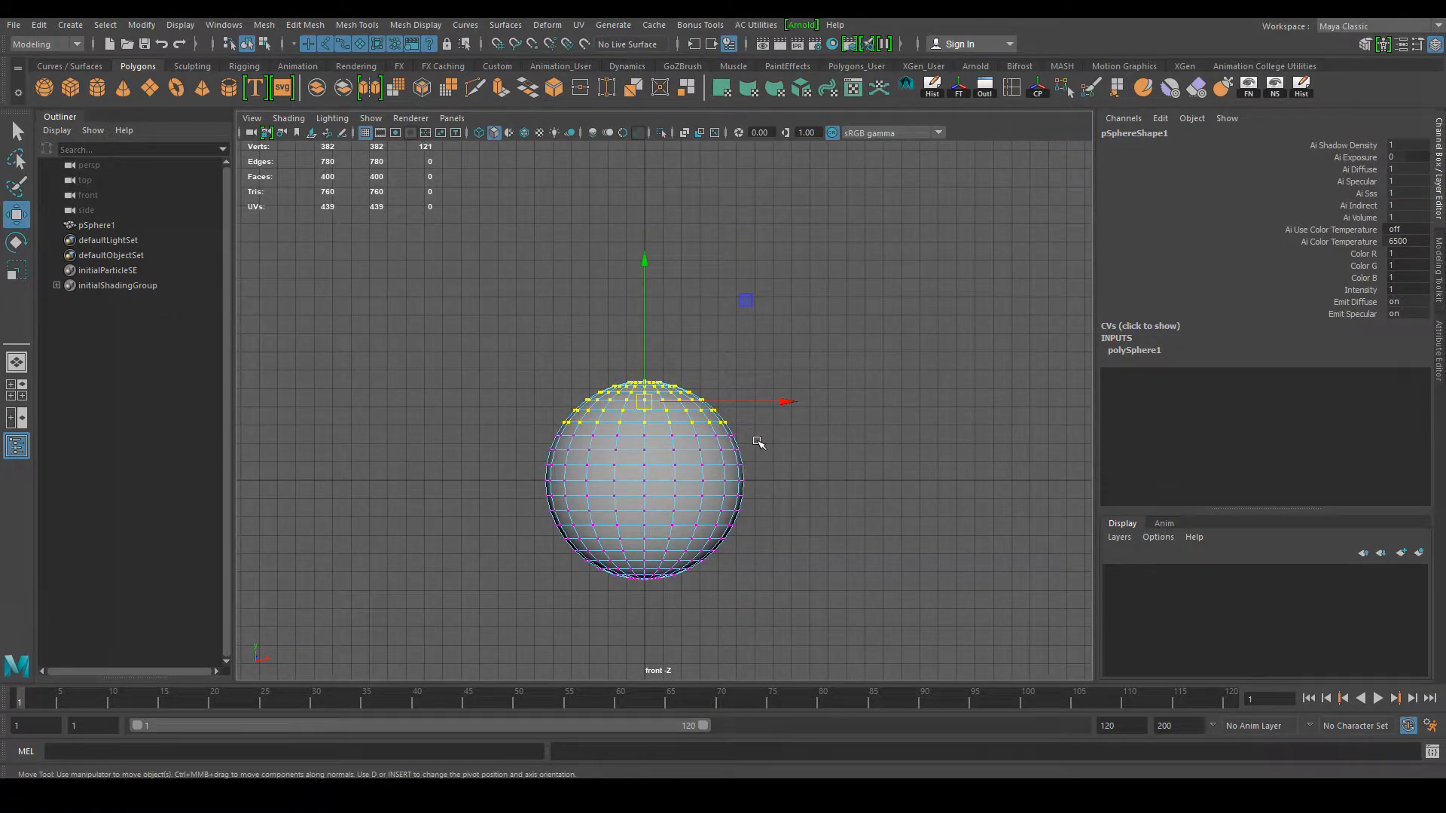
# Step: Stretch the sphere vertically by moving its upper cap vertices up and its lower cap vertices down
pyautogui.moveTo(539, 324); pyautogui.dragTo(750, 407)
pyautogui.moveTo(645, 325); pyautogui.dragTo(647, 151)
pyautogui.keyDown('alt'); pyautogui.moveTo(746, 404); pyautogui.dragTo(741, 232, button='middle'); pyautogui.keyUp('alt')
pyautogui.moveTo(704, 515); pyautogui.dragTo(532, 380)
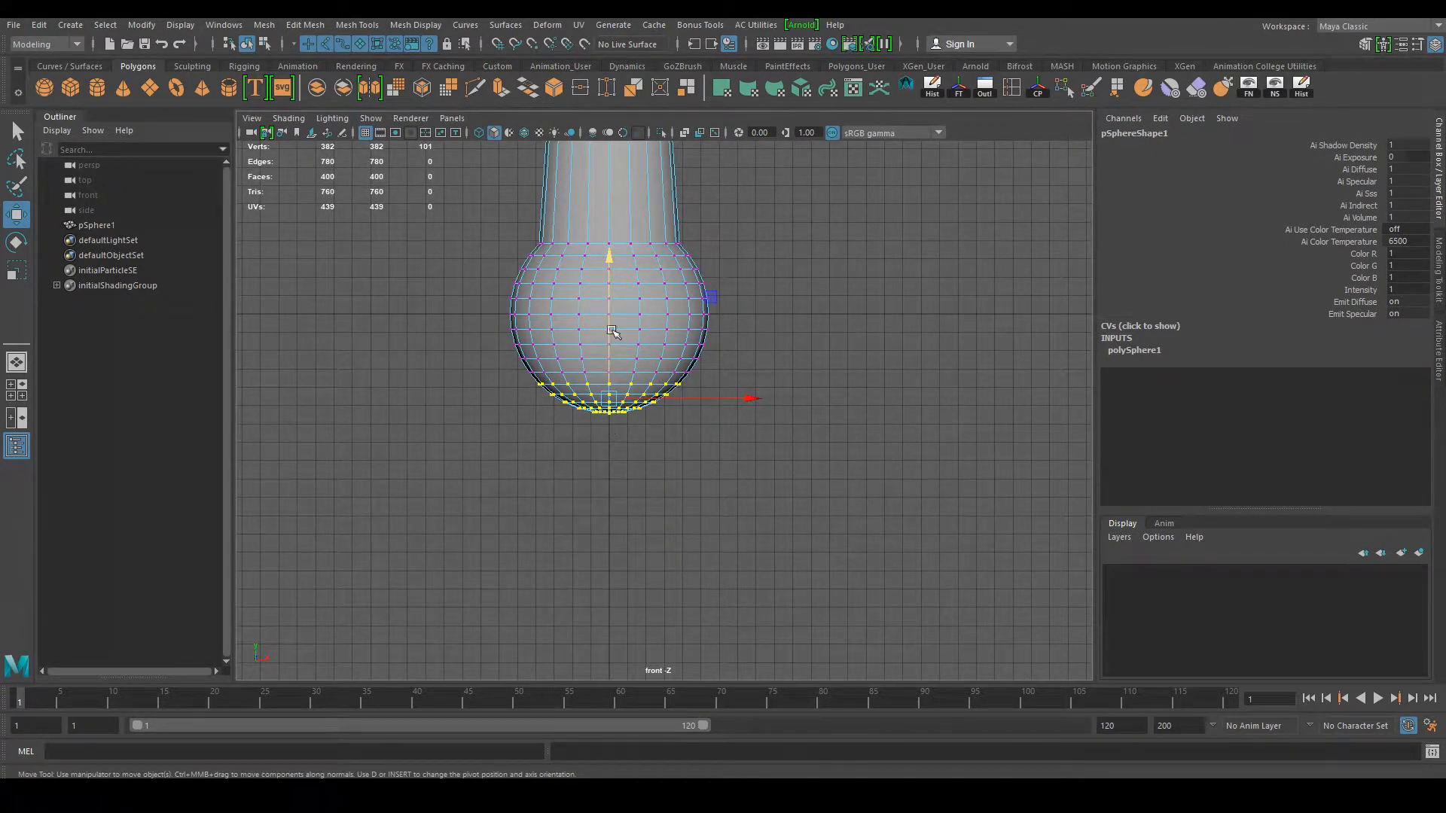
pyautogui.moveTo(608, 339); pyautogui.dragTo(630, 500)
pyautogui.keyDown('alt'); pyautogui.moveTo(723, 249); pyautogui.dragTo(715, 281, button='middle'); pyautogui.keyUp('alt')
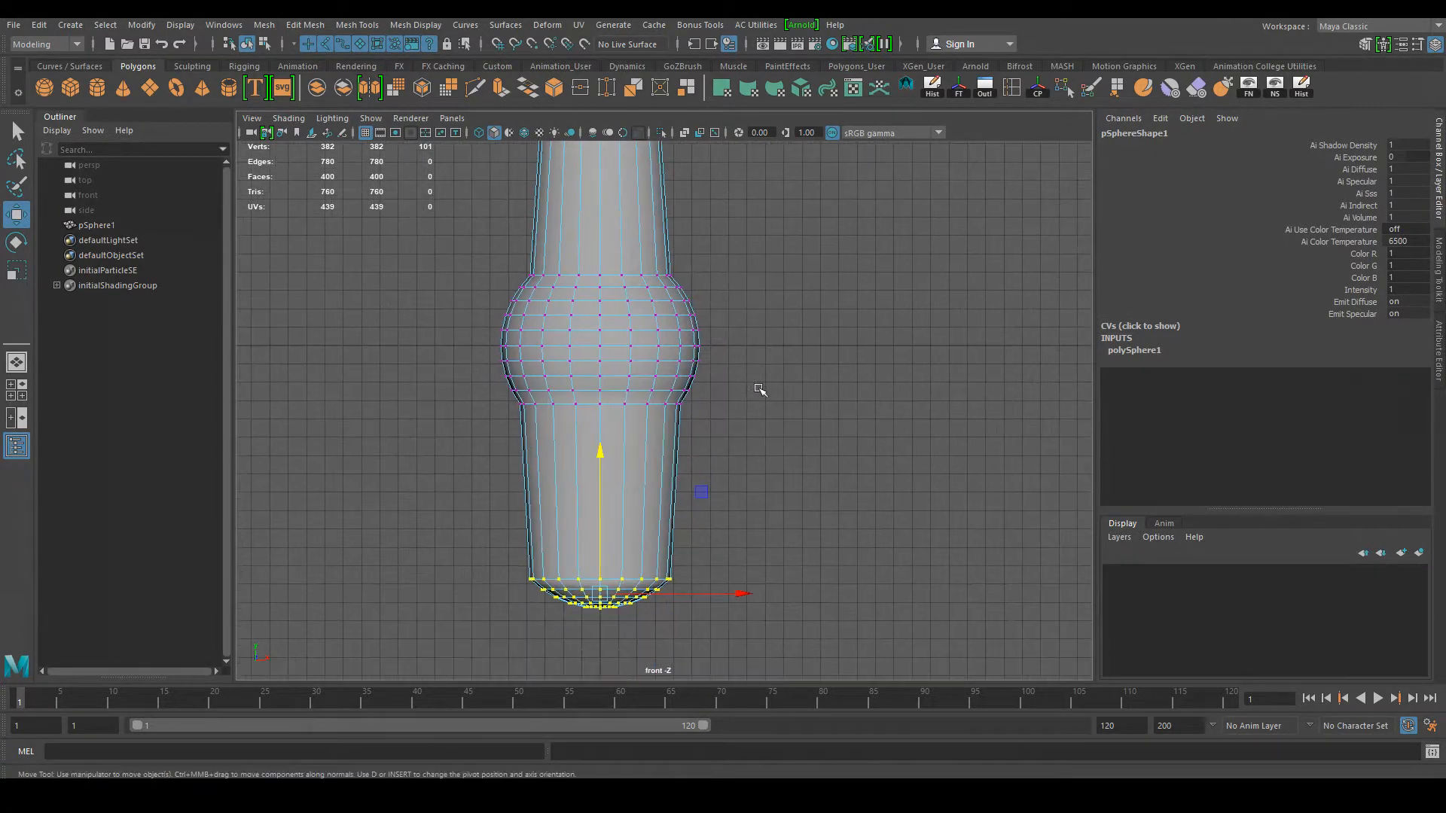
pyautogui.click(759, 385)
# Step: Return to the perspective view and try moving a partial row of vertices on the central bulge, undoing the move
pyautogui.keyDown('alt'); pyautogui.moveTo(759, 391); pyautogui.dragTo(574, 254); pyautogui.keyUp('alt')
pyautogui.keyDown('alt'); pyautogui.moveTo(729, 352); pyautogui.dragTo(634, 304, button='right'); pyautogui.keyUp('alt')
pyautogui.keyDown('alt'); pyautogui.moveTo(726, 352); pyautogui.dragTo(649, 332); pyautogui.keyUp('alt')
pyautogui.keyDown('alt'); pyautogui.moveTo(704, 347); pyautogui.dragTo(829, 432, button='right'); pyautogui.keyUp('alt')
pyautogui.click(728, 407)
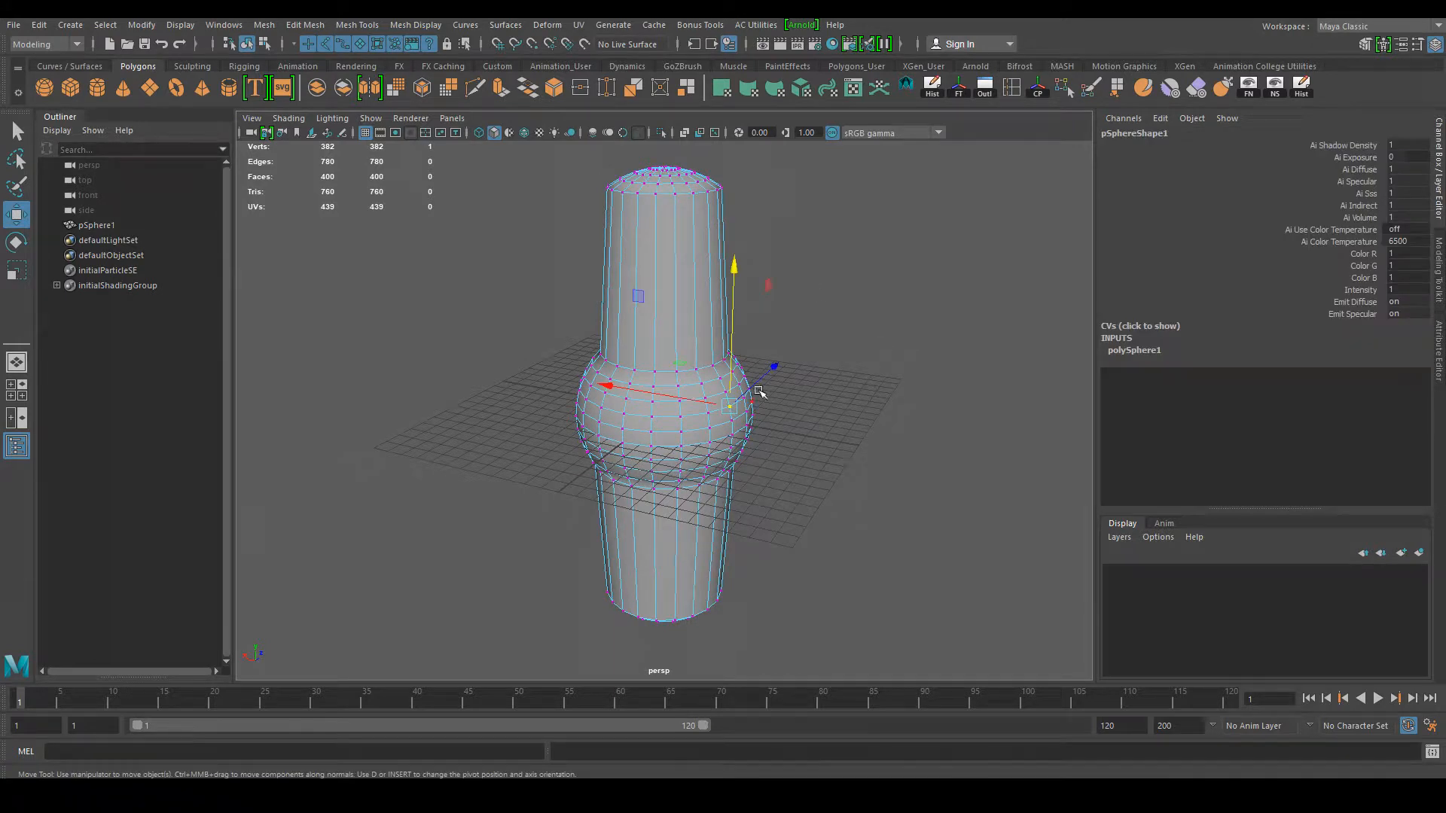
pyautogui.click(890, 451)
pyautogui.scroll(4, 805, 461)
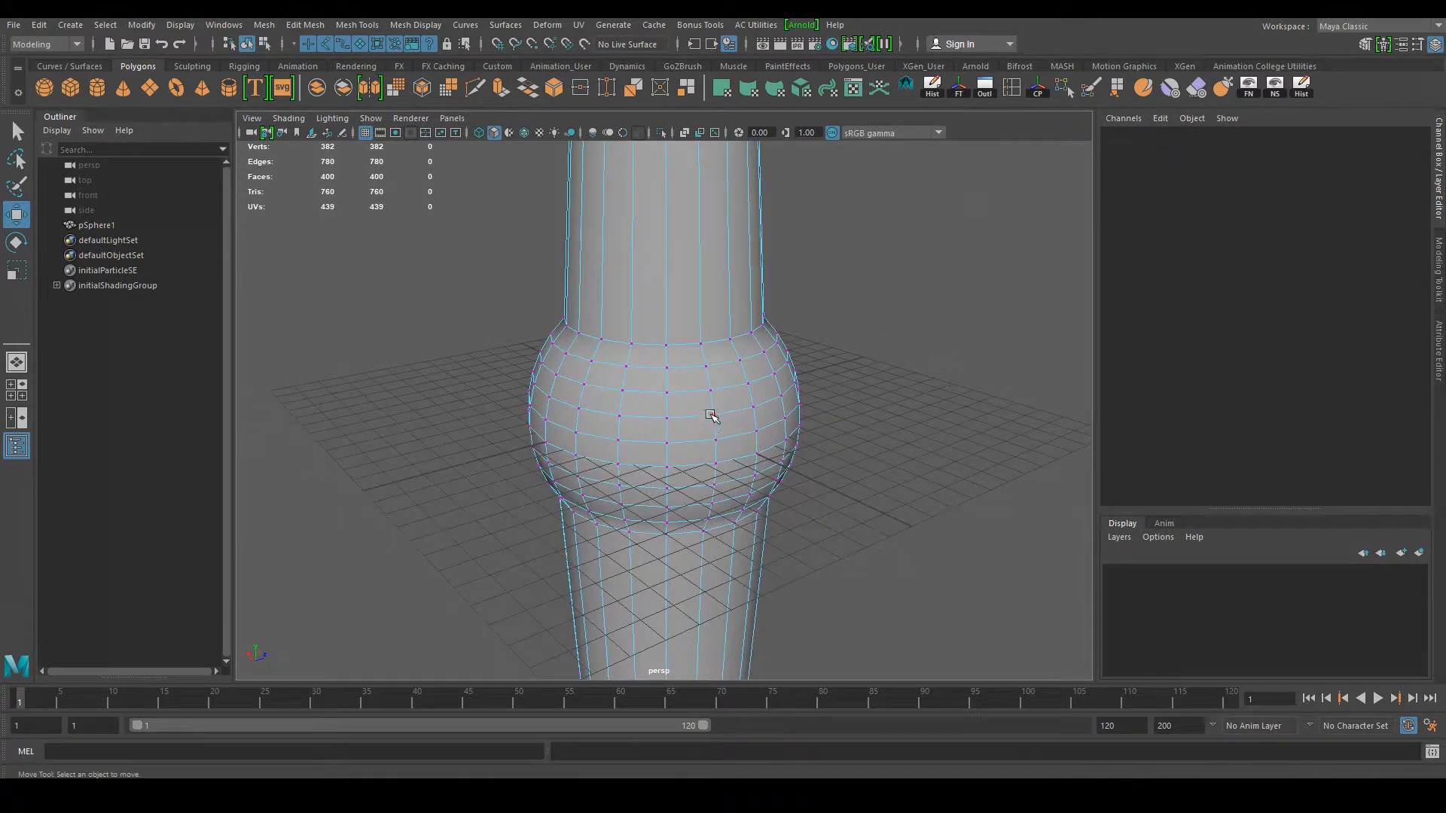
pyautogui.click(712, 417)
pyautogui.keyDown('alt'); pyautogui.moveTo(865, 472); pyautogui.dragTo(748, 477); pyautogui.keyUp('alt')
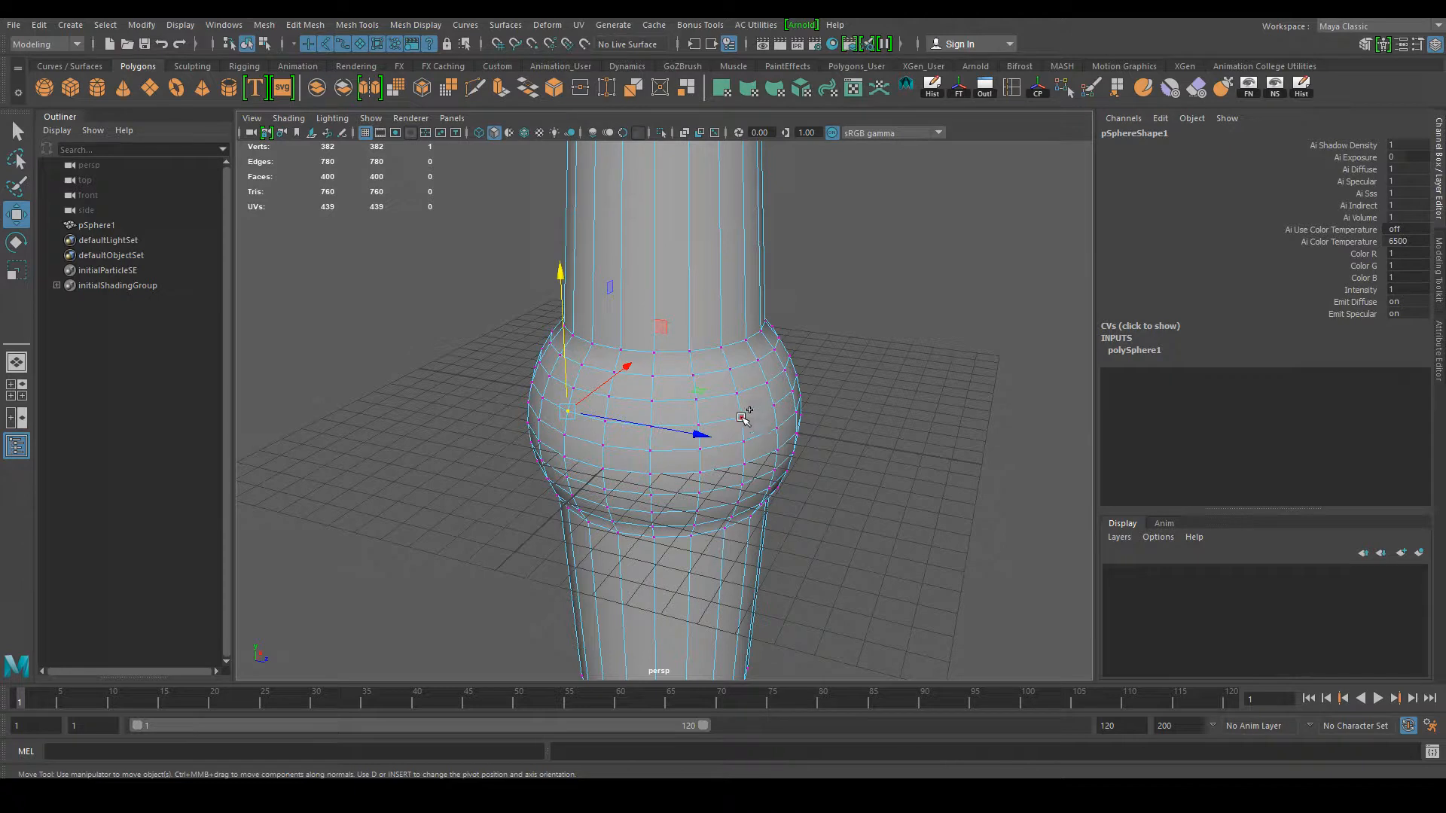
pyautogui.keyDown('shift'); pyautogui.doubleClick(743, 416); pyautogui.keyUp('shift')
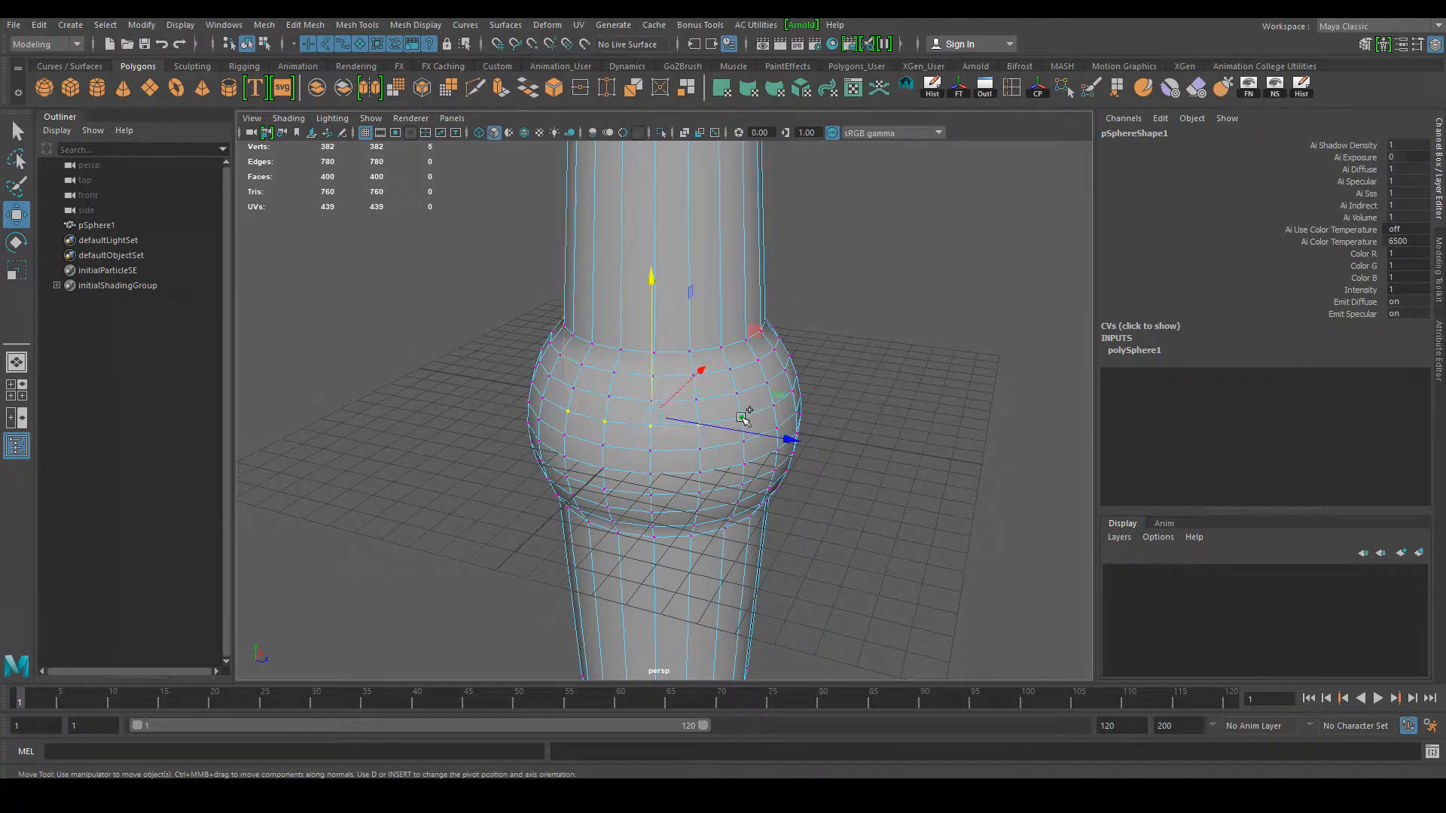
pyautogui.moveTo(654, 419); pyautogui.dragTo(659, 432)
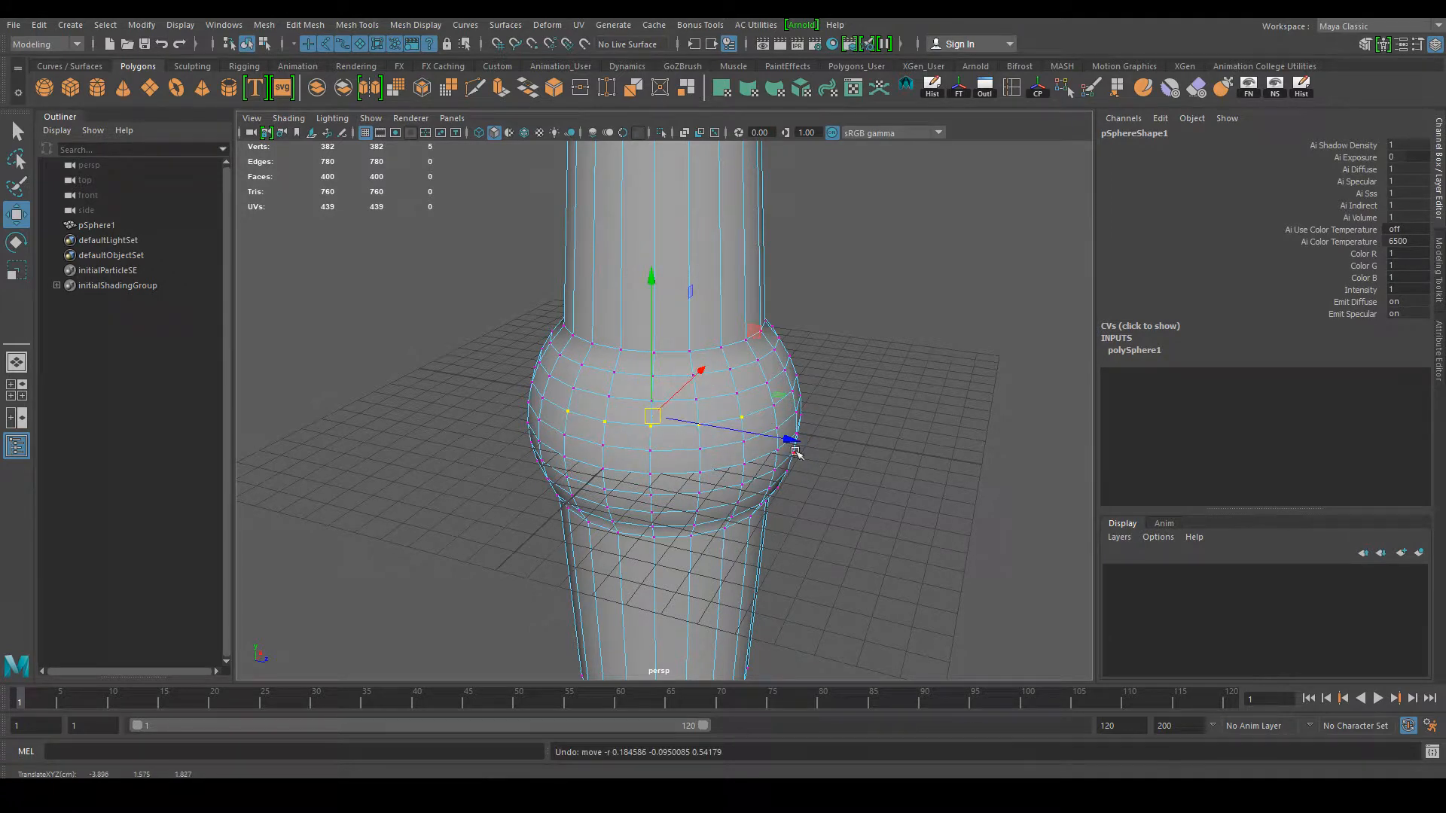
# Step: Select a full vertex ring around the central bulge and try scaling it outward, undoing the scale
pyautogui.click(819, 490)
pyautogui.click(651, 426)
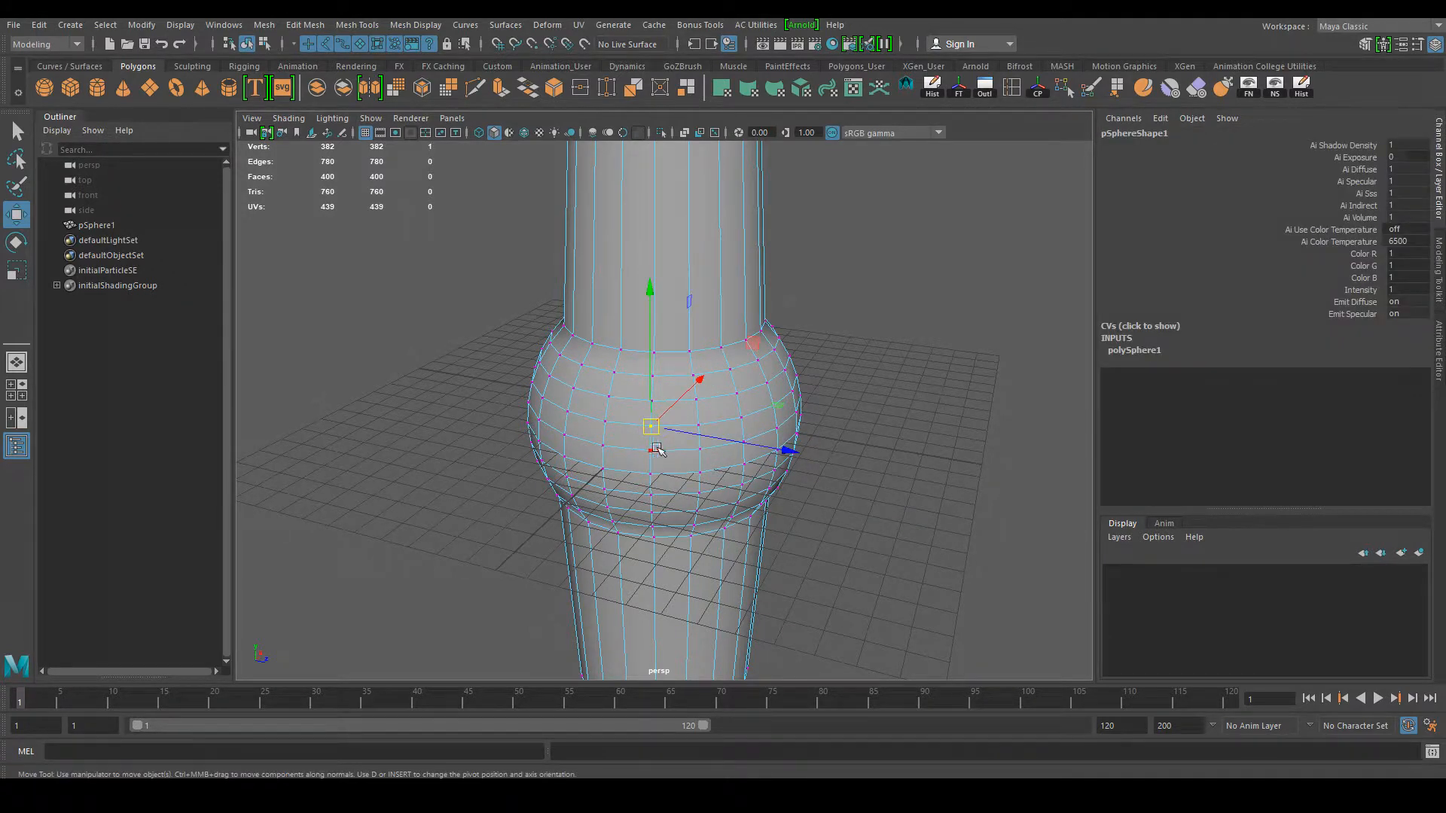
pyautogui.keyDown('shift'); pyautogui.doubleClick(699, 424); pyautogui.keyUp('shift')
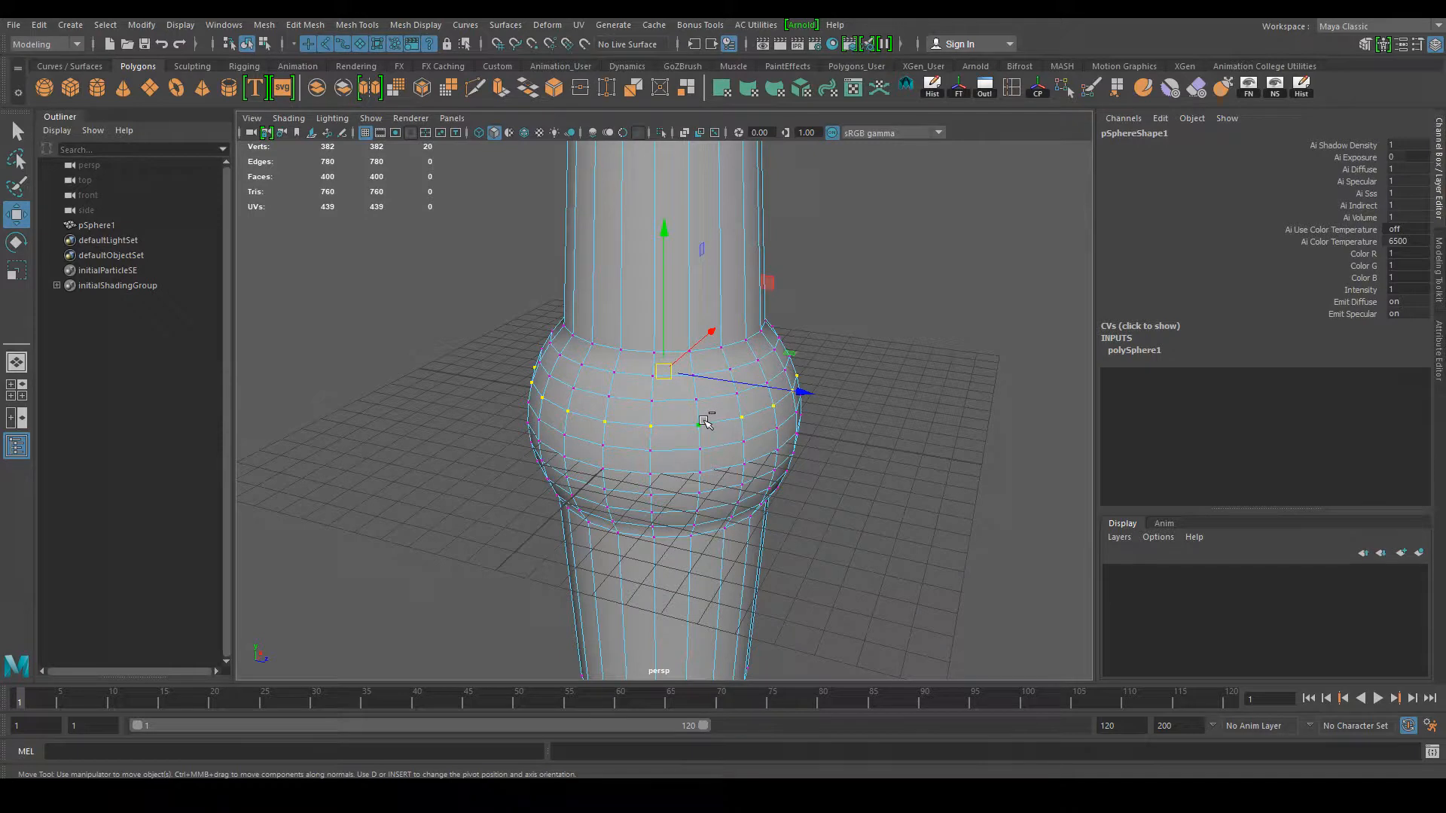
pyautogui.click(725, 432)
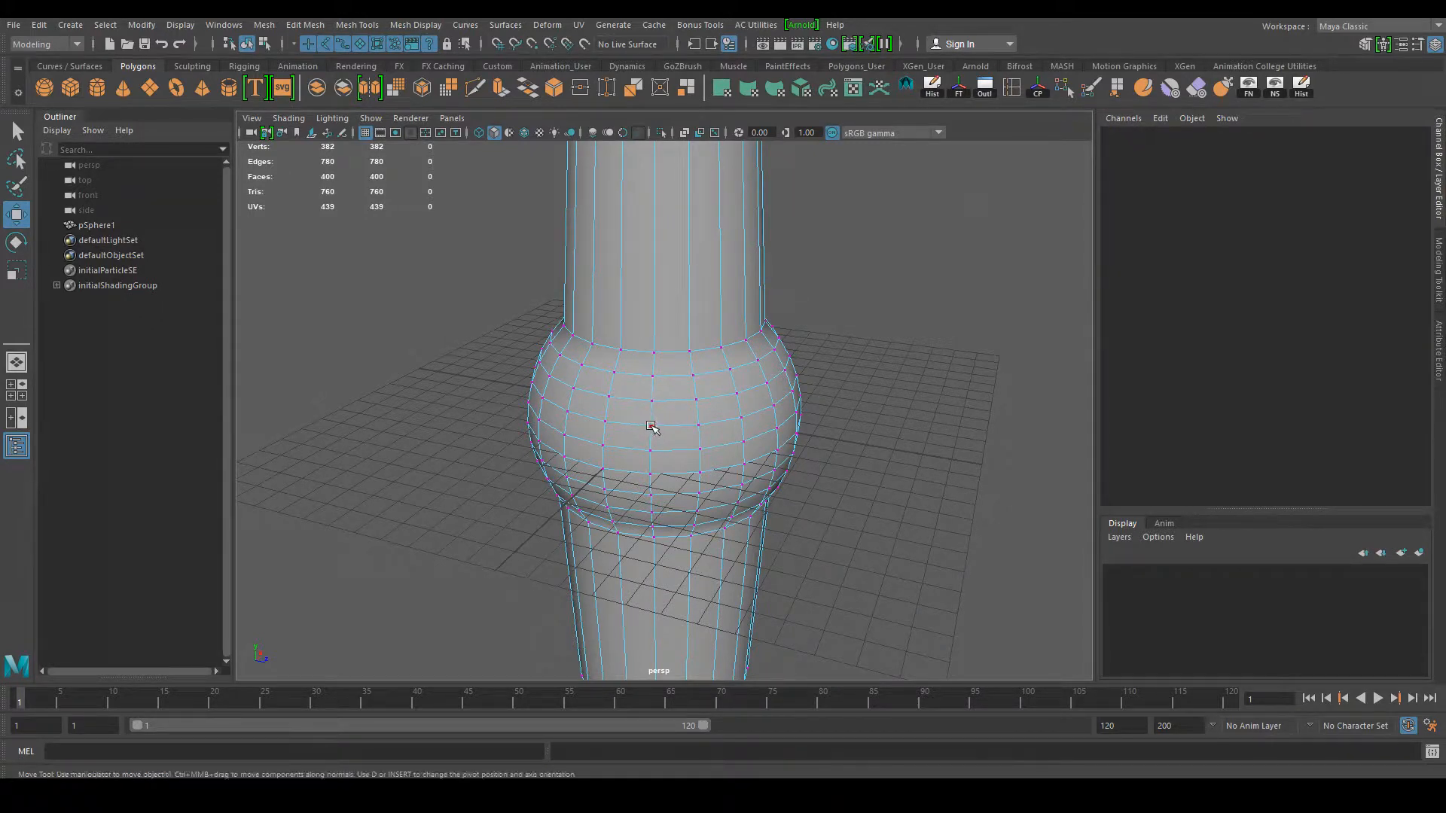
pyautogui.click(651, 426)
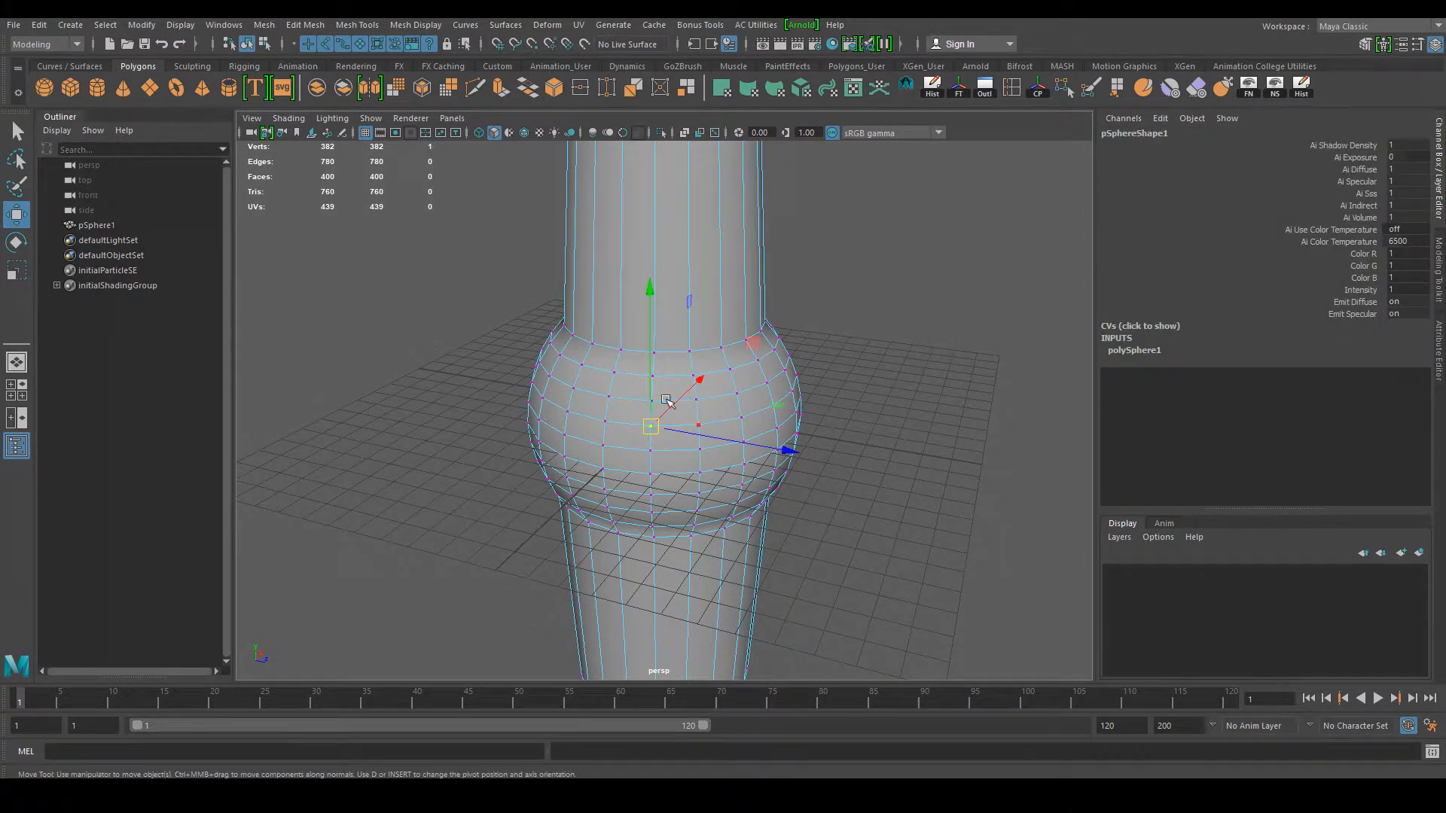
pyautogui.keyDown('shift'); pyautogui.doubleClick(700, 420); pyautogui.keyUp('shift')
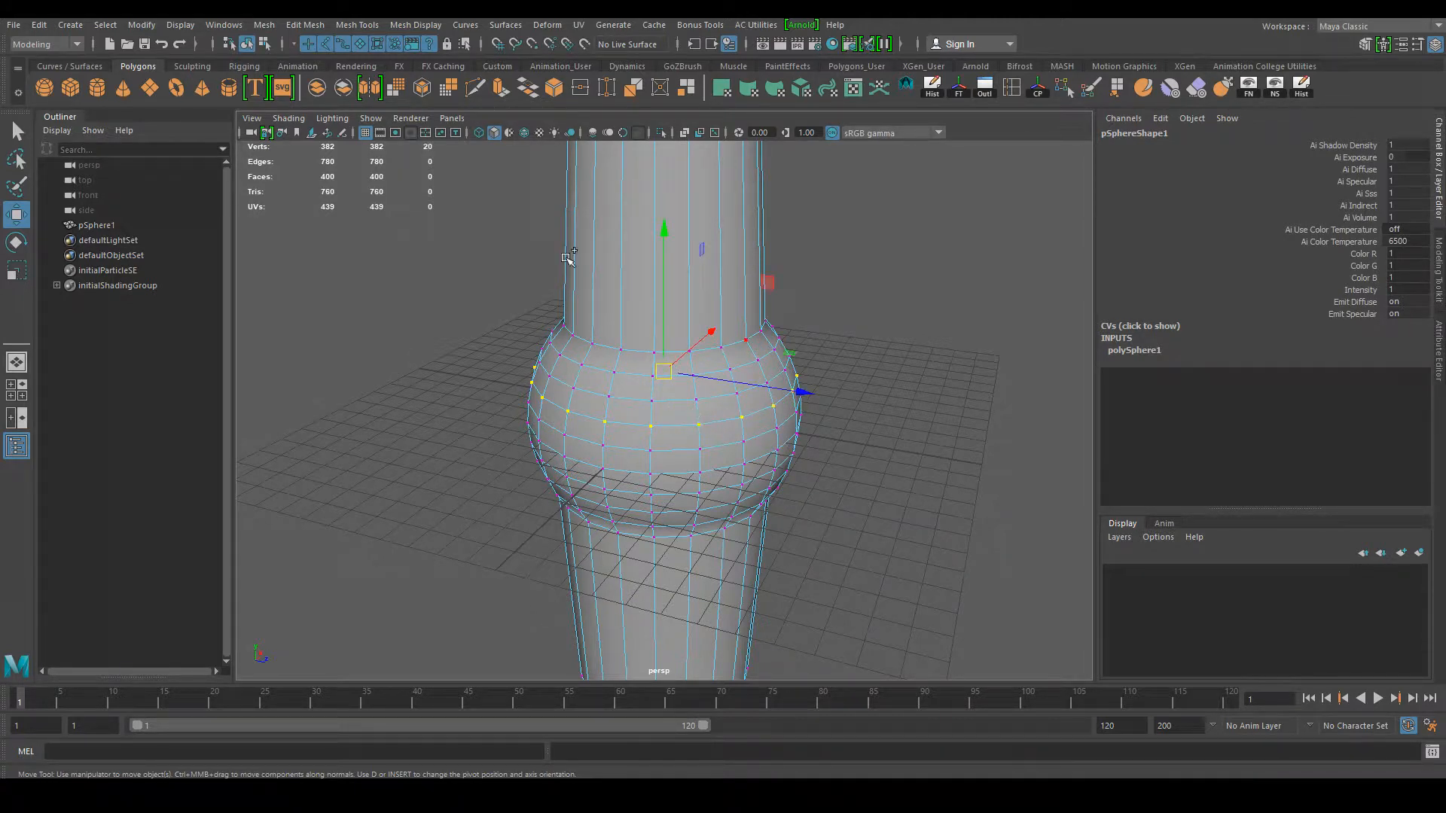
pyautogui.press('r')
pyautogui.moveTo(667, 371); pyautogui.dragTo(809, 369)
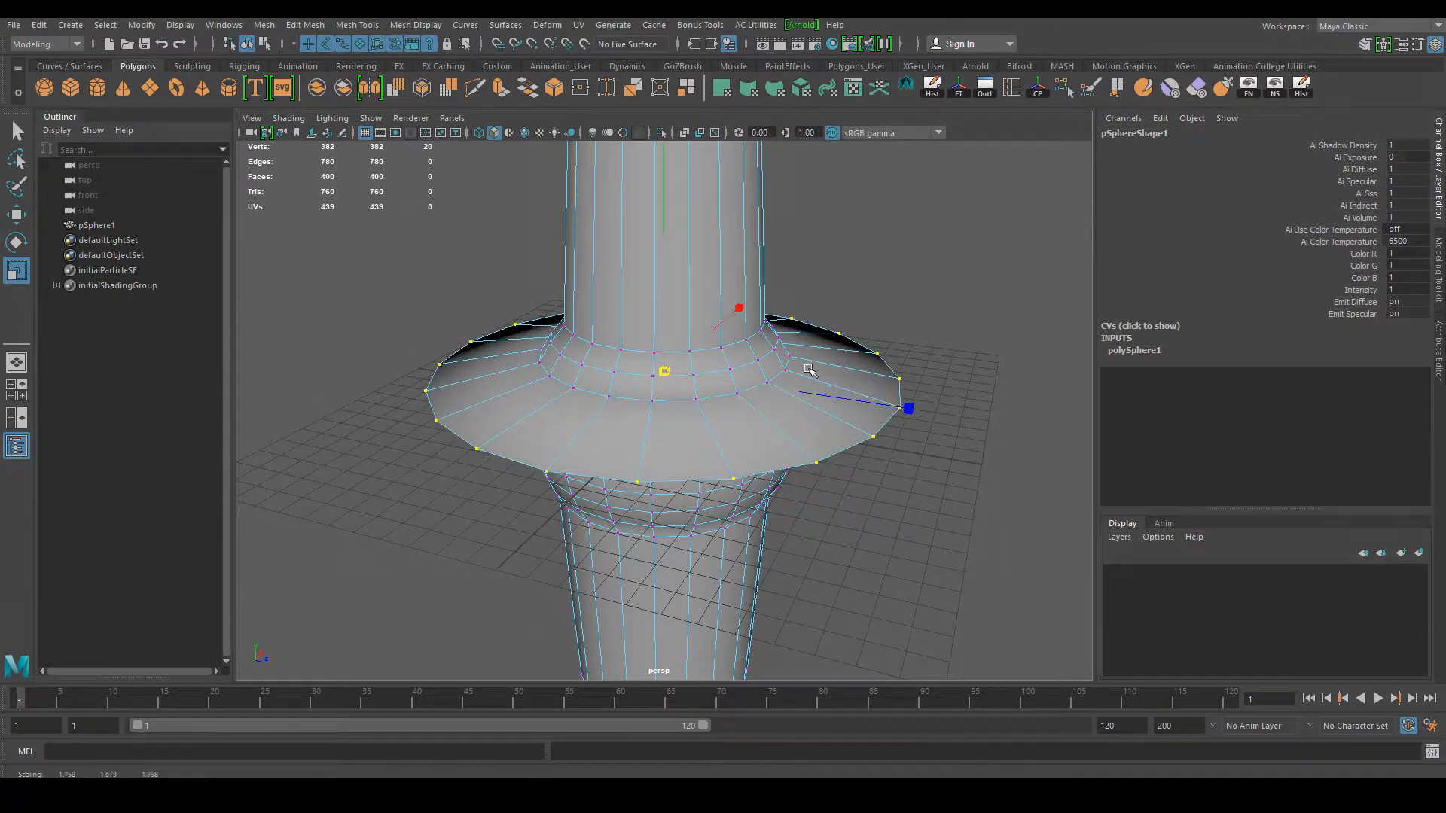
pyautogui.hotkey('ctrl', 'z')
pyautogui.click(920, 475)
# Step: Select three neighbouring vertex rings around the central bulge and scale them outward into a wide disc
pyautogui.click(652, 450)
pyautogui.press('q')
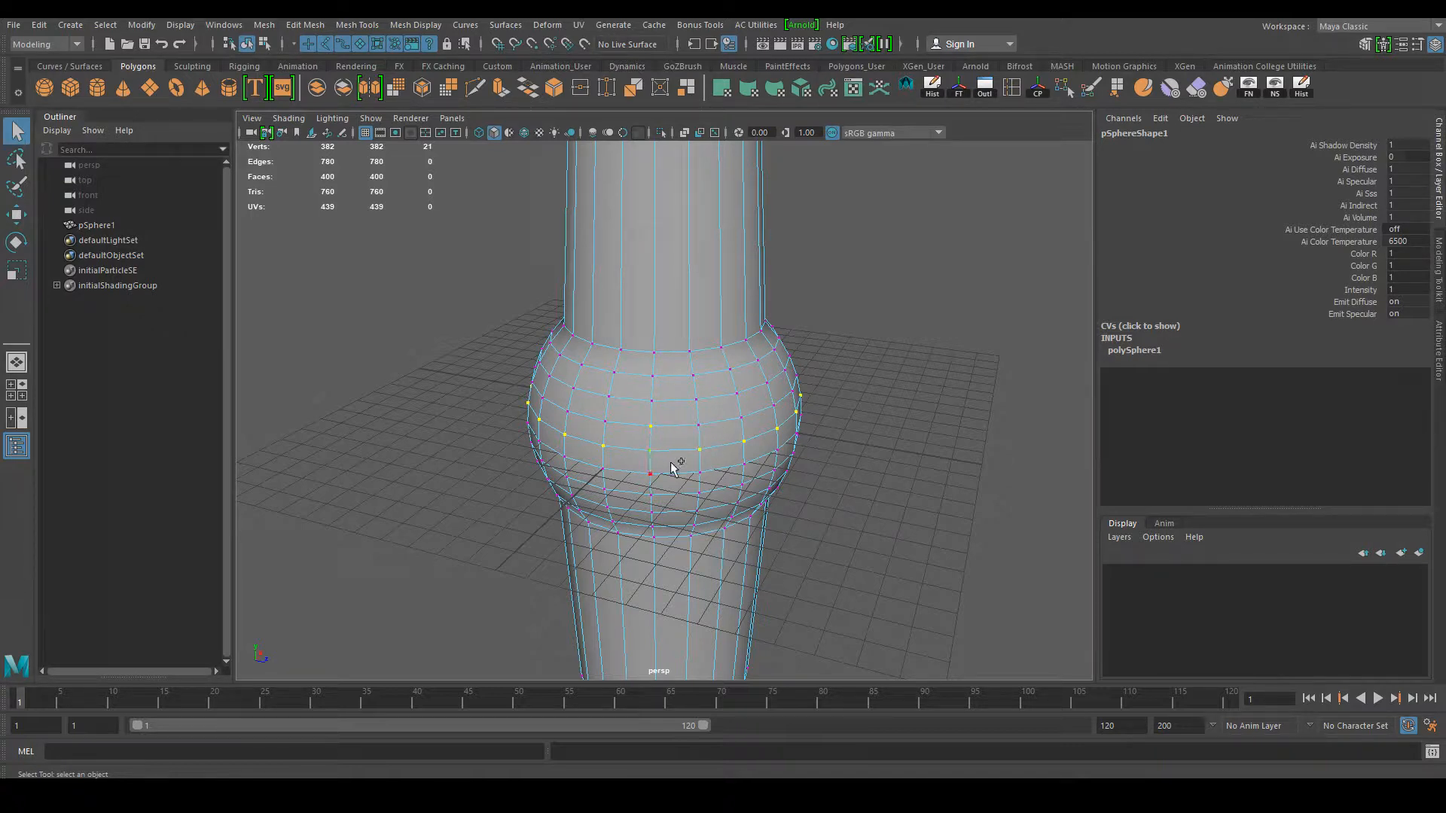
pyautogui.keyDown('shift'); pyautogui.click(654, 403); pyautogui.keyUp('shift')
pyautogui.press('r')
pyautogui.moveTo(665, 372); pyautogui.dragTo(926, 448)
pyautogui.scroll(-4, 864, 417)
pyautogui.click(904, 465)
# Step: Examine the widened disc and its vertices from several angles
pyautogui.keyDown('alt'); pyautogui.moveTo(889, 527); pyautogui.dragTo(860, 439); pyautogui.keyUp('alt')
pyautogui.keyDown('alt'); pyautogui.moveTo(861, 439); pyautogui.dragTo(895, 496, button='middle'); pyautogui.keyUp('alt')
pyautogui.keyDown('alt'); pyautogui.moveTo(895, 495); pyautogui.dragTo(818, 407); pyautogui.keyUp('alt')
pyautogui.click(624, 408)
pyautogui.press('w')
pyautogui.click(859, 455)
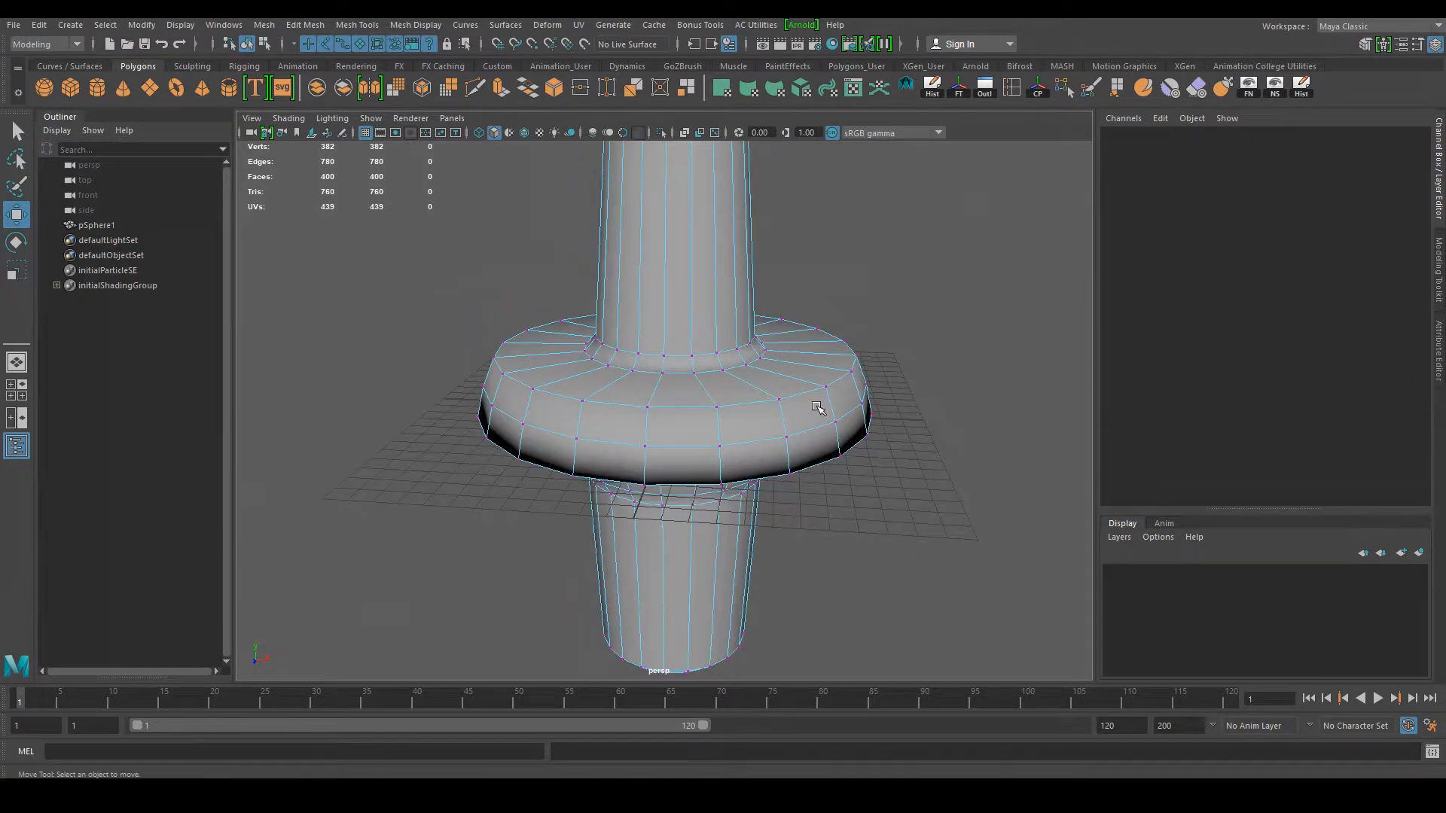
pyautogui.keyDown('alt'); pyautogui.moveTo(703, 445); pyautogui.dragTo(697, 471); pyautogui.keyUp('alt')
pyautogui.keyDown('alt'); pyautogui.moveTo(761, 384); pyautogui.dragTo(708, 367); pyautogui.keyUp('alt')
pyautogui.keyDown('alt'); pyautogui.moveTo(694, 486); pyautogui.dragTo(611, 433); pyautogui.keyUp('alt')
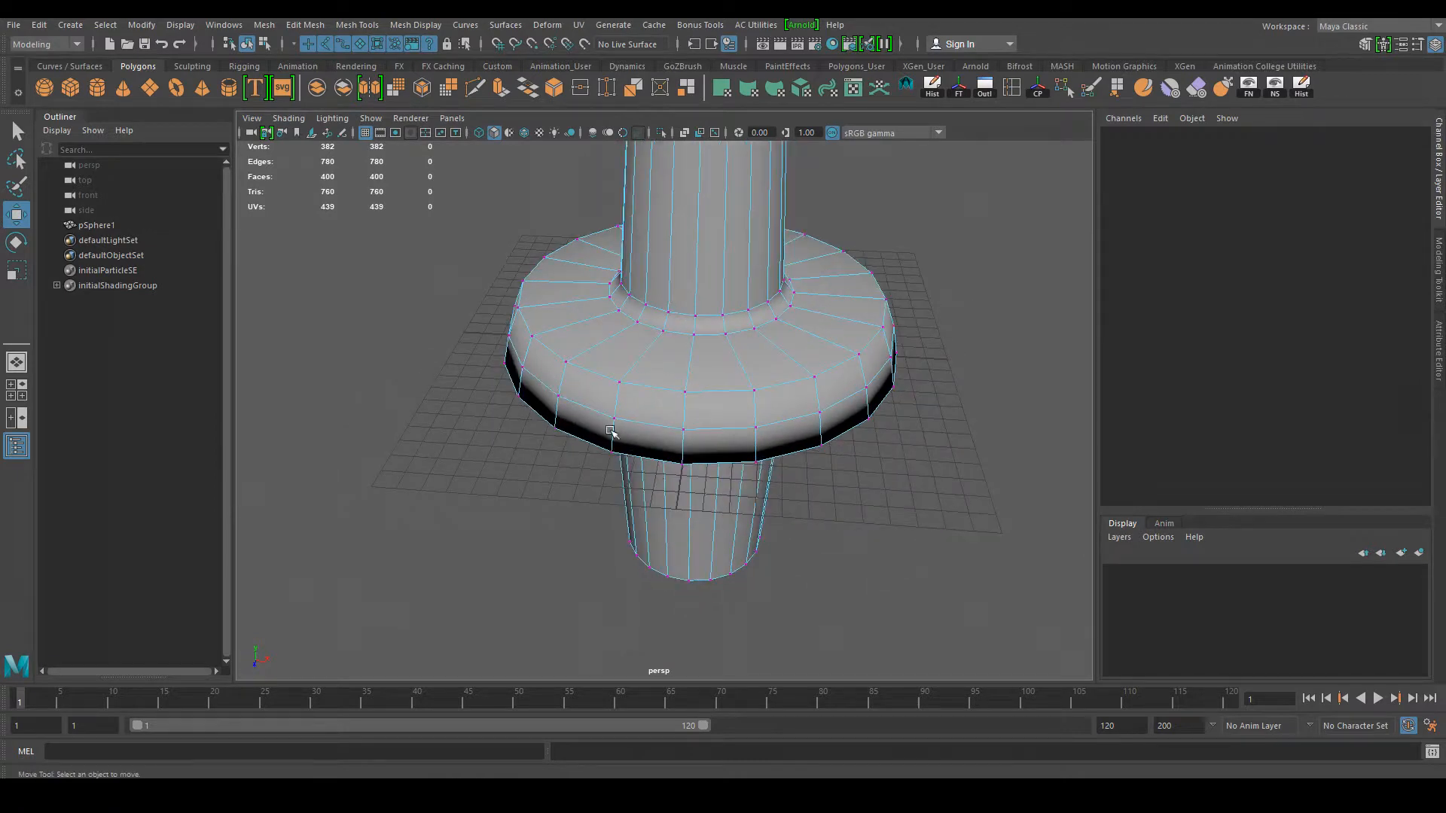
pyautogui.keyDown('alt'); pyautogui.moveTo(612, 433); pyautogui.dragTo(765, 462, button='right'); pyautogui.keyUp('alt')
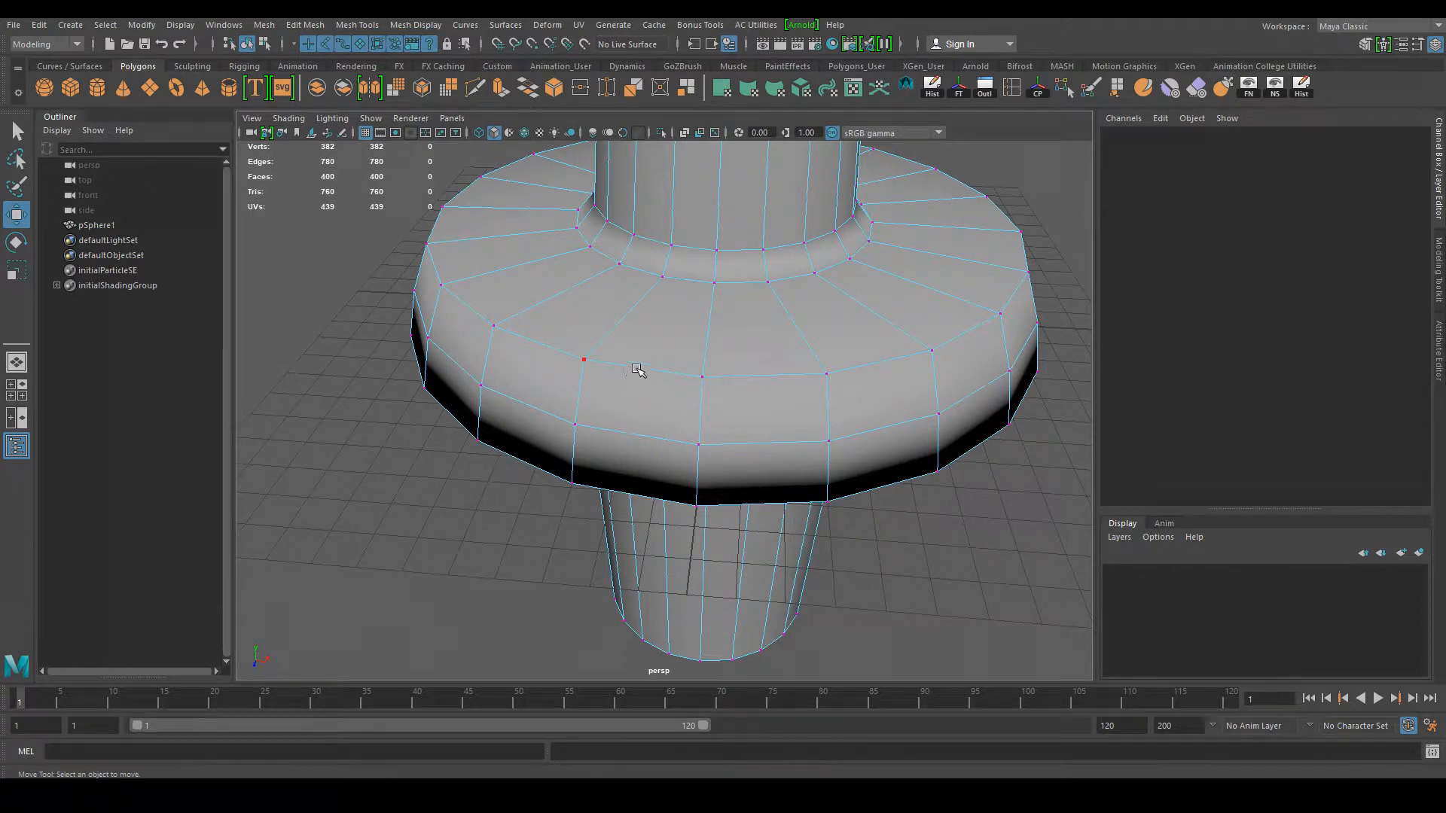
# Step: Switch the mesh to edge component mode and practise selecting individual edges on the disc
pyautogui.moveTo(639, 381); pyautogui.dragTo(633, 324, button='right')
pyautogui.click(643, 377)
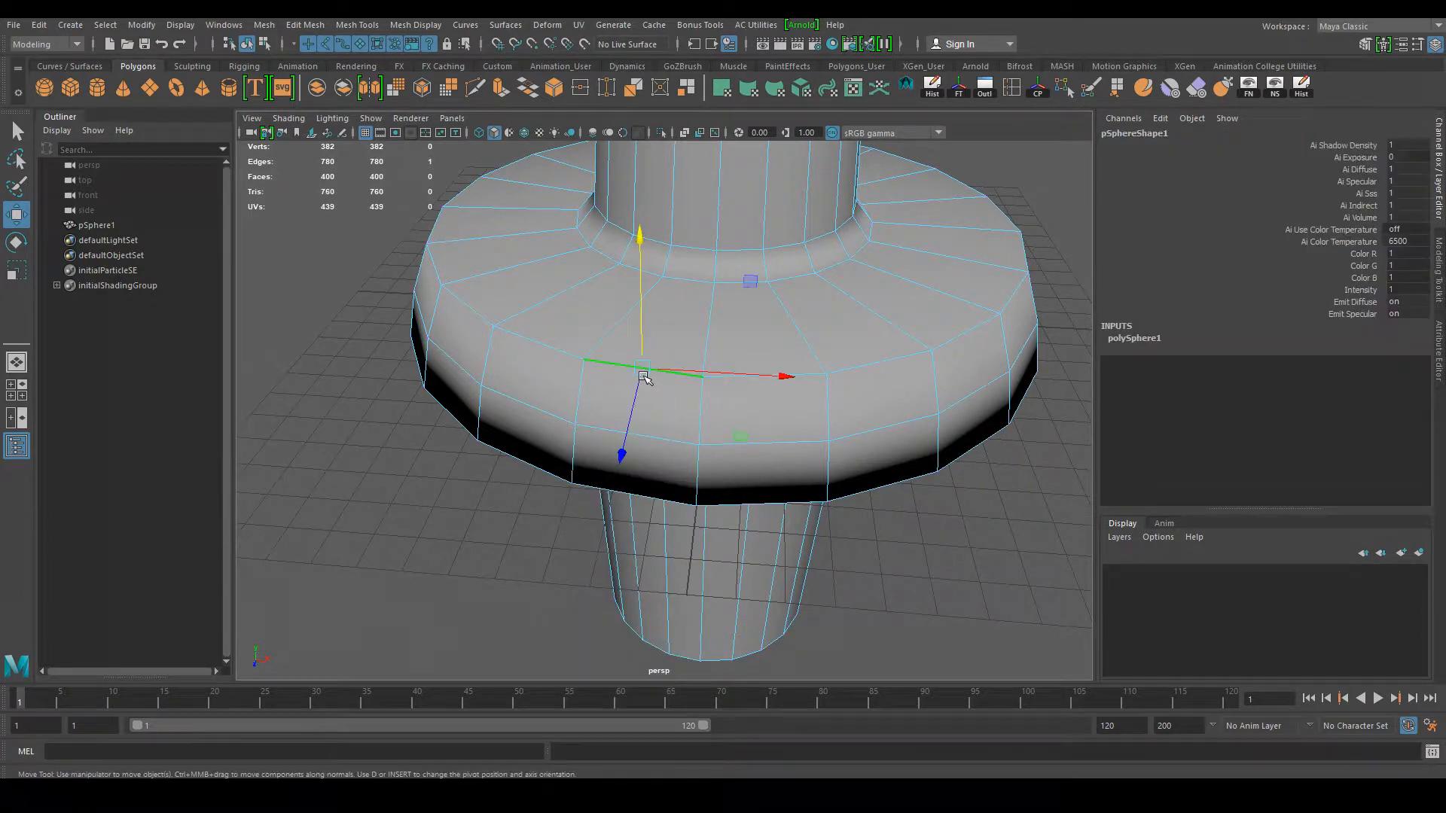
pyautogui.click(606, 349)
pyautogui.click(710, 350)
pyautogui.click(763, 383)
pyautogui.click(682, 374)
pyautogui.click(707, 415)
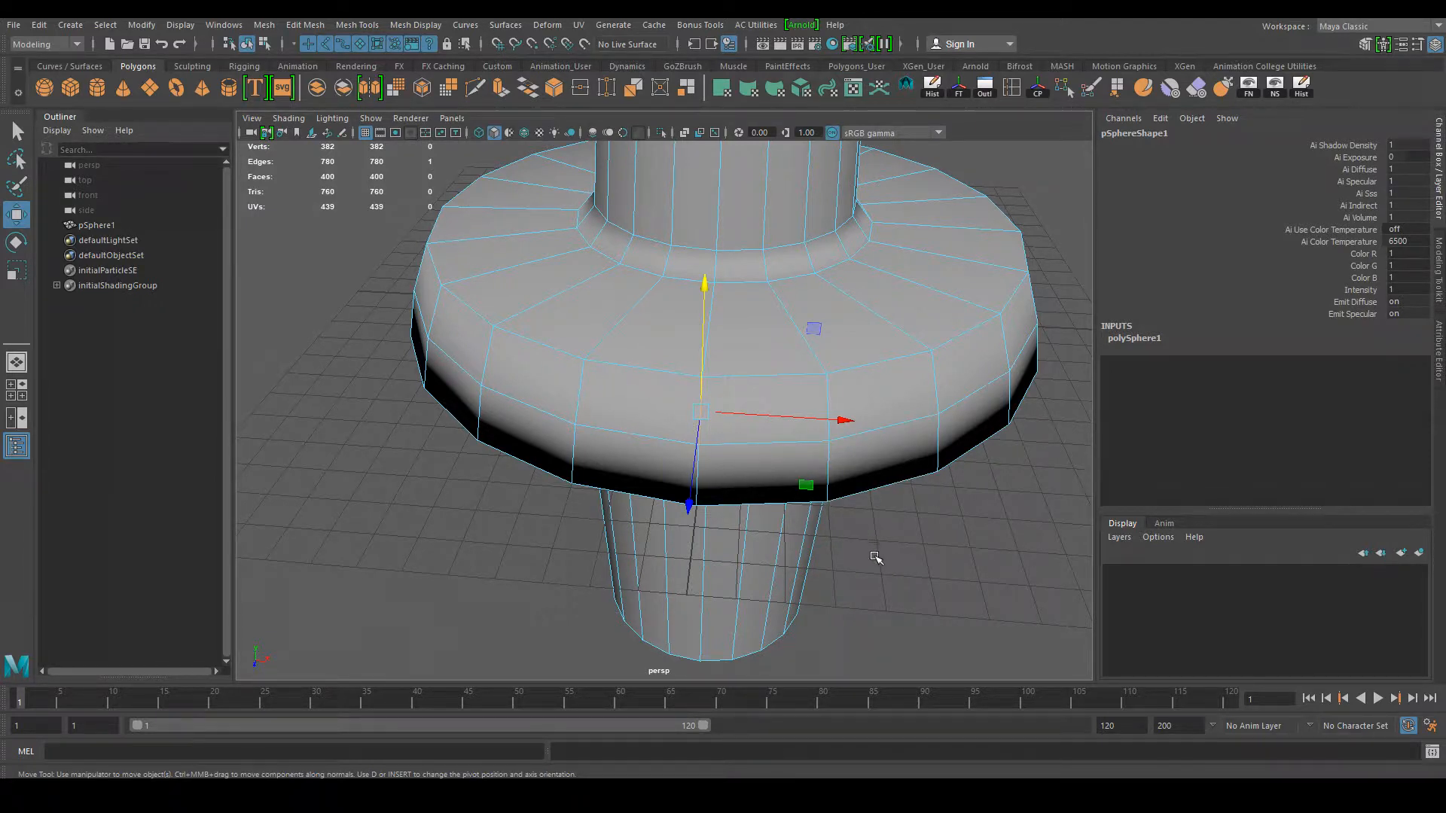
pyautogui.keyDown('alt'); pyautogui.moveTo(846, 527); pyautogui.dragTo(752, 481, button='middle'); pyautogui.keyUp('alt')
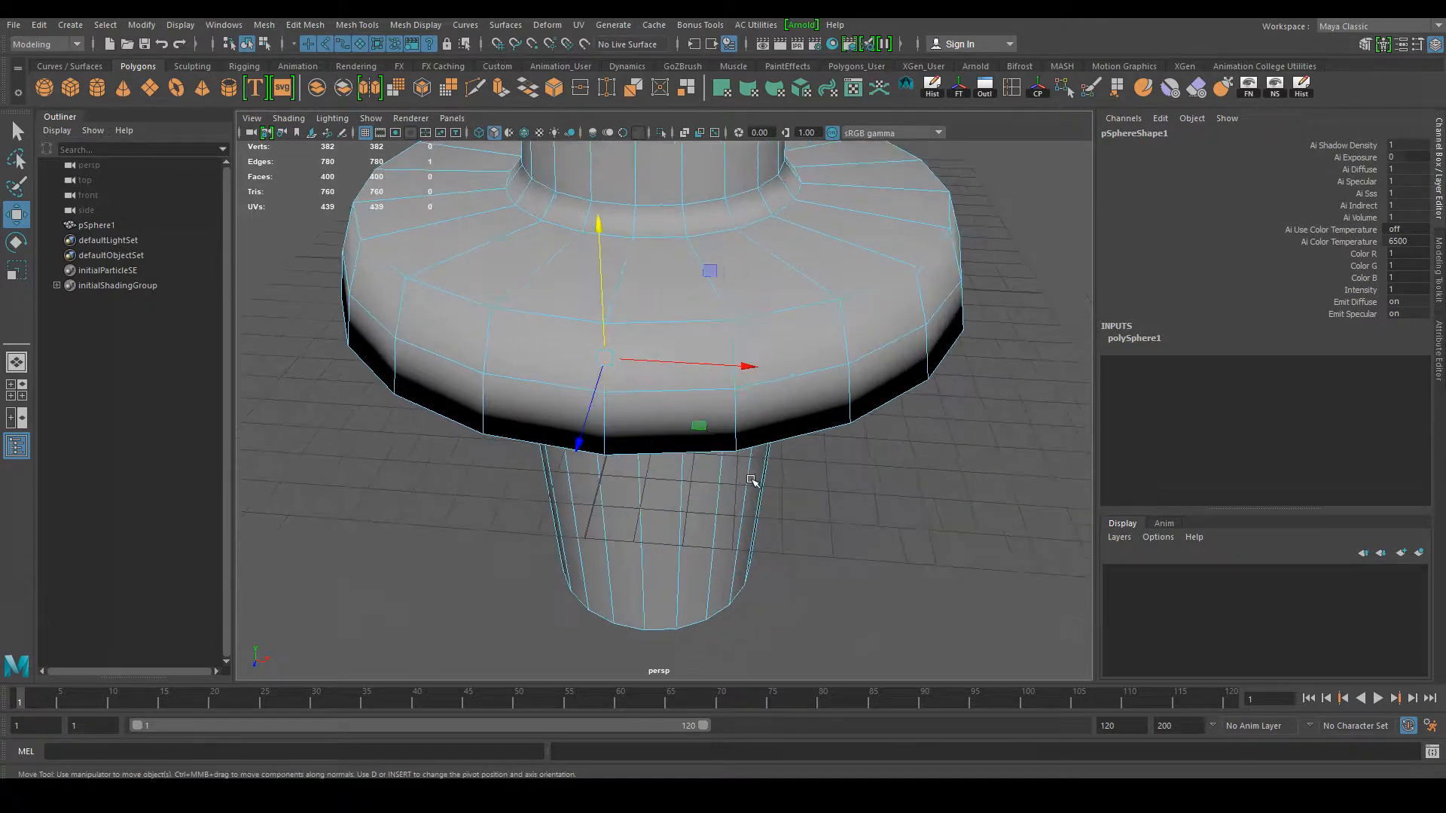
pyautogui.click(850, 524)
pyautogui.keyDown('alt'); pyautogui.moveTo(655, 323); pyautogui.dragTo(727, 388, button='middle'); pyautogui.keyUp('alt')
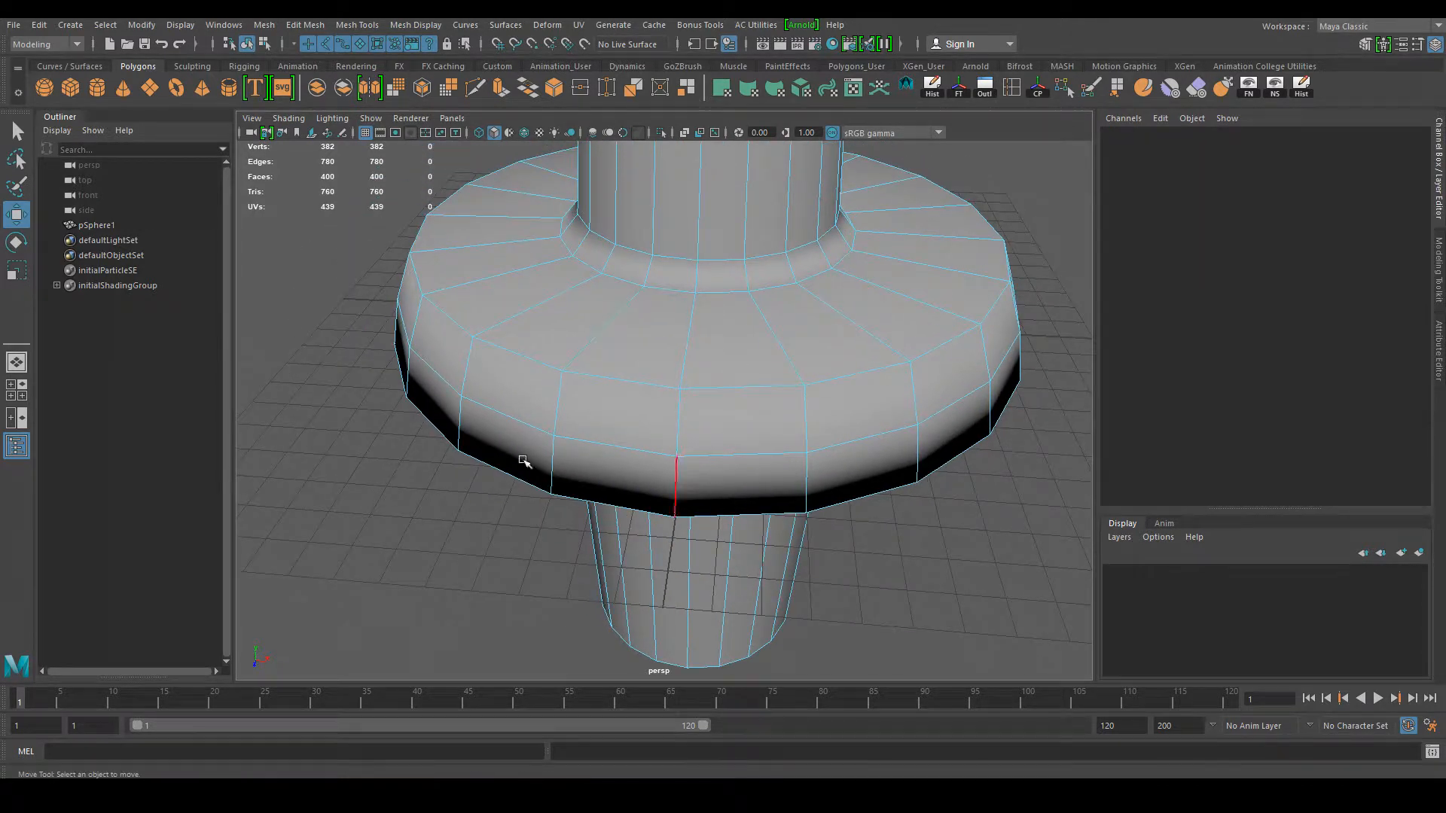
# Step: Try moving a single vertical edge on the disc's rim, and undo the move
pyautogui.click(678, 422)
pyautogui.keyDown('alt'); pyautogui.moveTo(710, 449); pyautogui.dragTo(677, 418); pyautogui.keyUp('alt')
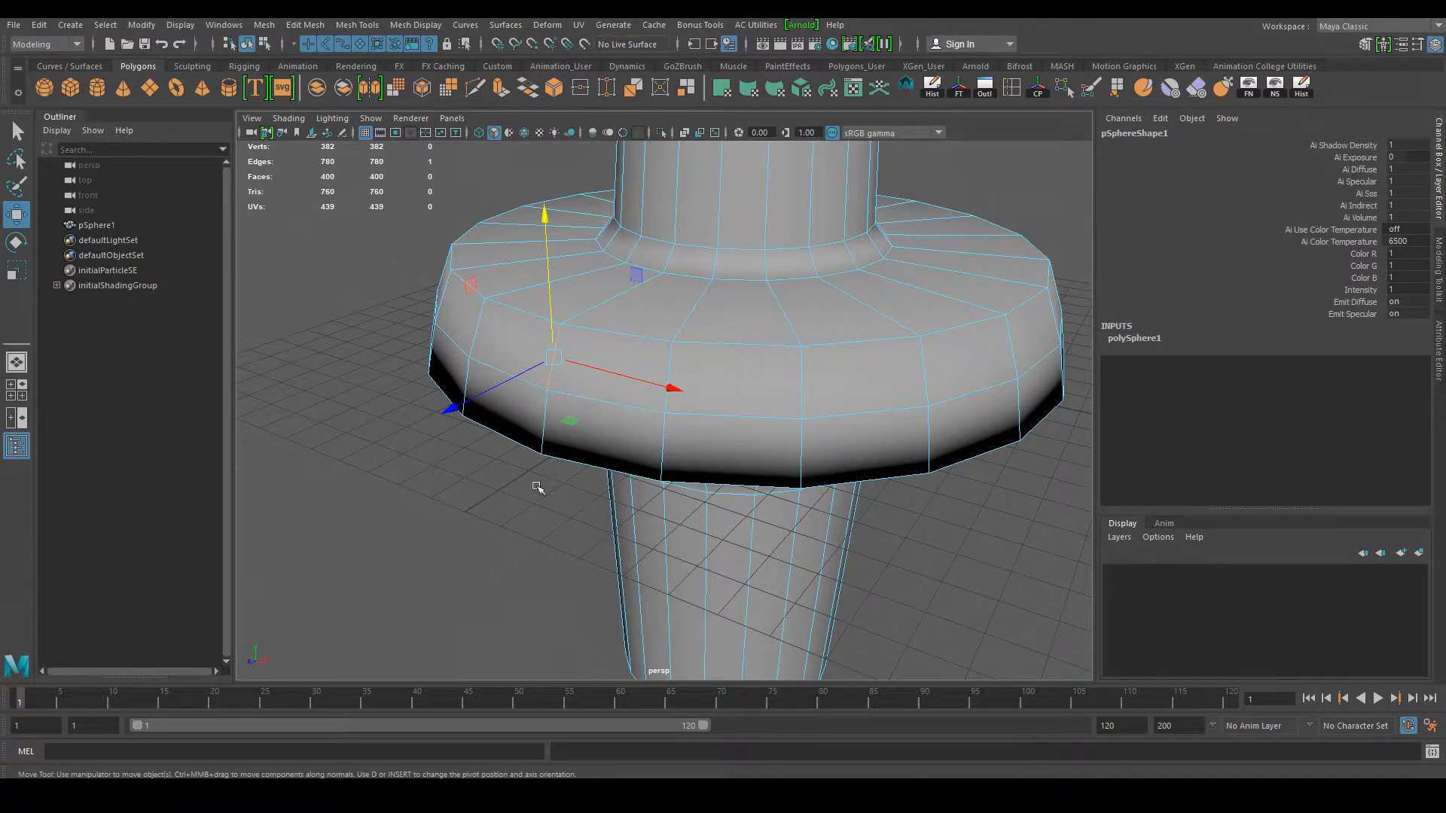
pyautogui.keyDown('alt'); pyautogui.moveTo(538, 488); pyautogui.dragTo(613, 523, button='middle'); pyautogui.keyUp('alt')
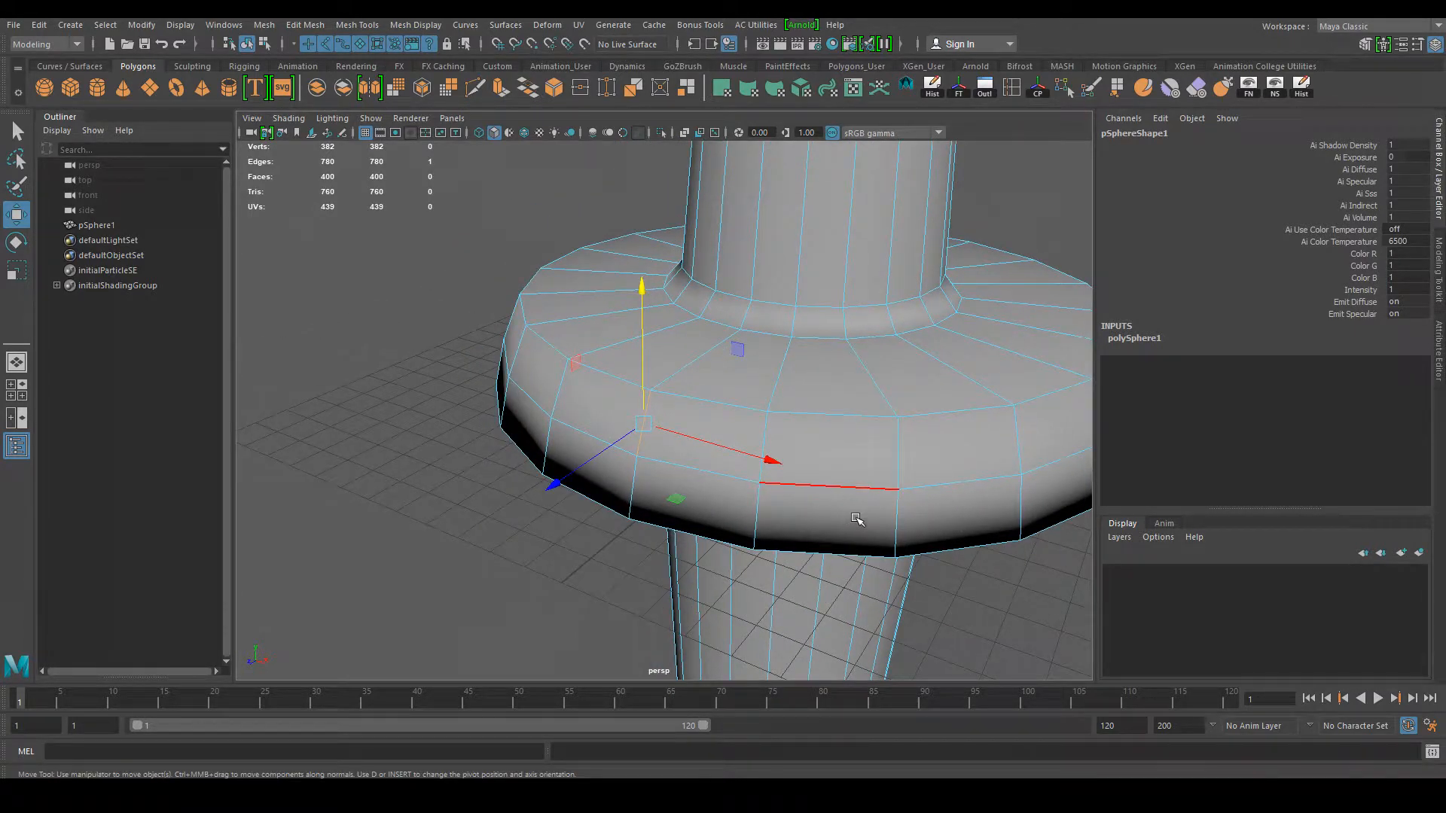
pyautogui.keyDown('alt'); pyautogui.moveTo(857, 519); pyautogui.dragTo(684, 461); pyautogui.keyUp('alt')
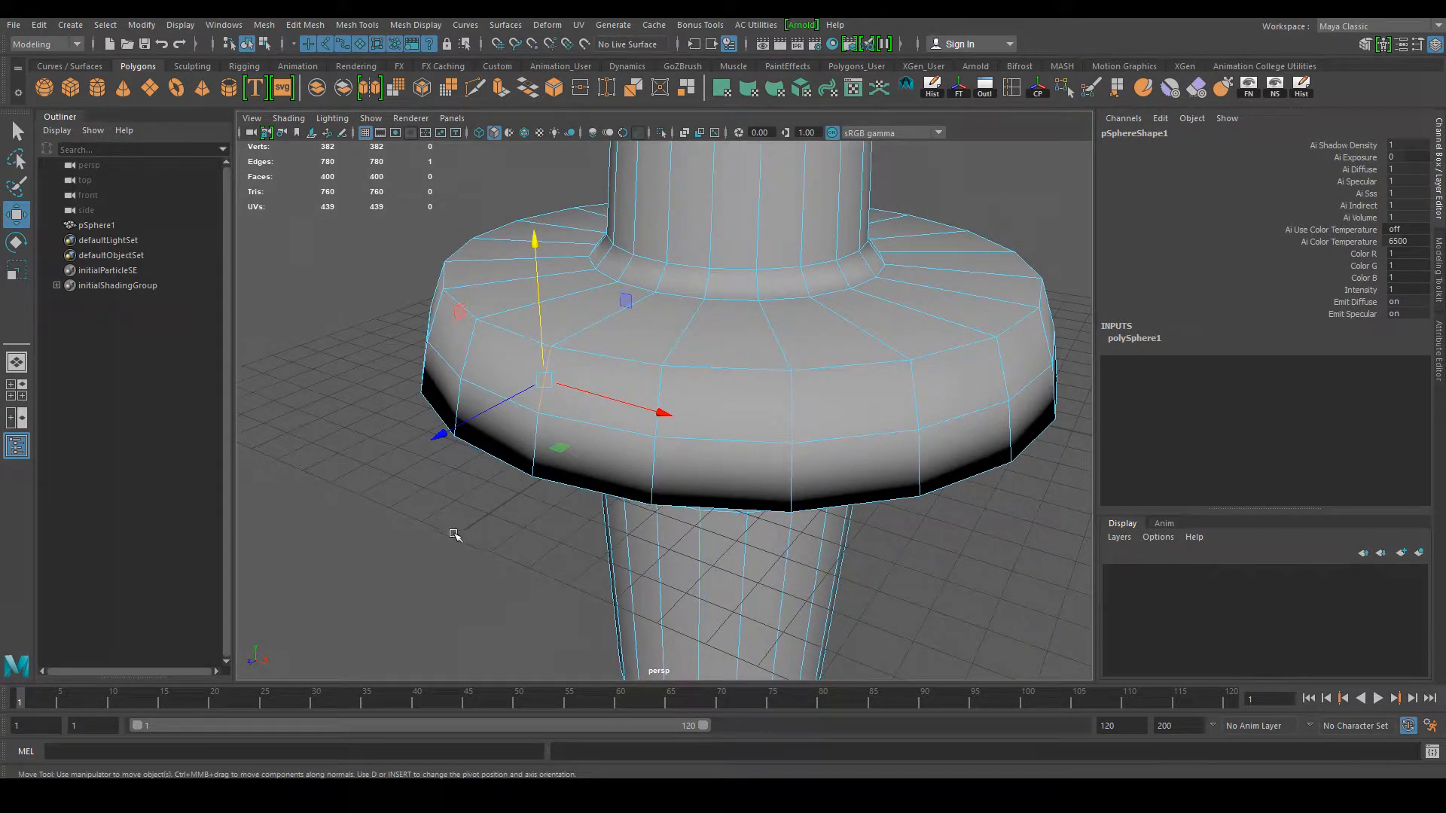
pyautogui.keyDown('alt'); pyautogui.moveTo(457, 541); pyautogui.dragTo(504, 520, button='right'); pyautogui.keyUp('alt')
pyautogui.keyDown('alt'); pyautogui.moveTo(504, 519); pyautogui.dragTo(531, 622, button='middle'); pyautogui.keyUp('alt')
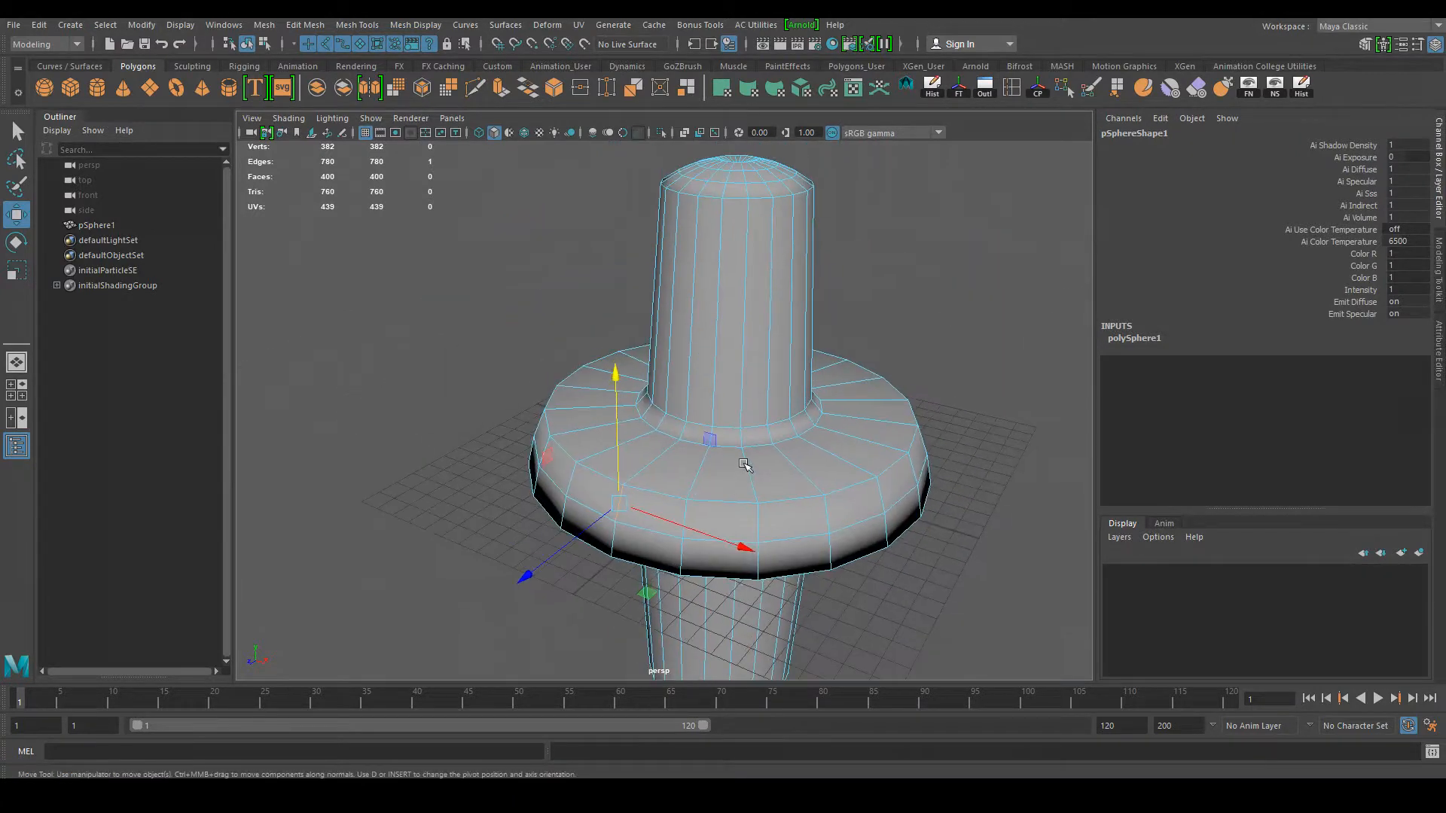
pyautogui.keyDown('alt'); pyautogui.moveTo(745, 468); pyautogui.dragTo(778, 495, button='middle'); pyautogui.keyUp('alt')
pyautogui.moveTo(776, 491)
pyautogui.keyDown('alt'); pyautogui.mouseDown()
pyautogui.moveTo(788, 400)
pyautogui.moveTo(785, 493)
pyautogui.moveTo(753, 490)
pyautogui.moveTo(788, 491)
pyautogui.moveTo(814, 516)
pyautogui.moveTo(755, 475)
pyautogui.mouseUp(); pyautogui.keyUp('alt')
pyautogui.keyDown('alt'); pyautogui.moveTo(755, 476); pyautogui.dragTo(822, 552, button='right'); pyautogui.keyUp('alt')
pyautogui.keyDown('alt'); pyautogui.moveTo(821, 551); pyautogui.dragTo(847, 504); pyautogui.keyUp('alt')
pyautogui.moveTo(697, 453); pyautogui.dragTo(905, 509)
pyautogui.hotkey('ctrl', 'z')
# Step: Practise selecting a complete horizontal edge loop around the neck below the disc, and clear the selection
pyautogui.keyDown('alt'); pyautogui.moveTo(933, 503); pyautogui.dragTo(729, 462, button='right'); pyautogui.keyUp('alt')
pyautogui.moveTo(741, 465)
pyautogui.keyDown('alt'); pyautogui.mouseDown()
pyautogui.moveTo(733, 494)
pyautogui.moveTo(727, 455)
pyautogui.mouseUp(); pyautogui.keyUp('alt')
pyautogui.scroll(5, 609, 436)
pyautogui.doubleClick(537, 369)
pyautogui.click(753, 494)
pyautogui.doubleClick(536, 367)
pyautogui.click(800, 519)
pyautogui.keyDown('alt'); pyautogui.moveTo(889, 527); pyautogui.dragTo(850, 542); pyautogui.keyUp('alt')
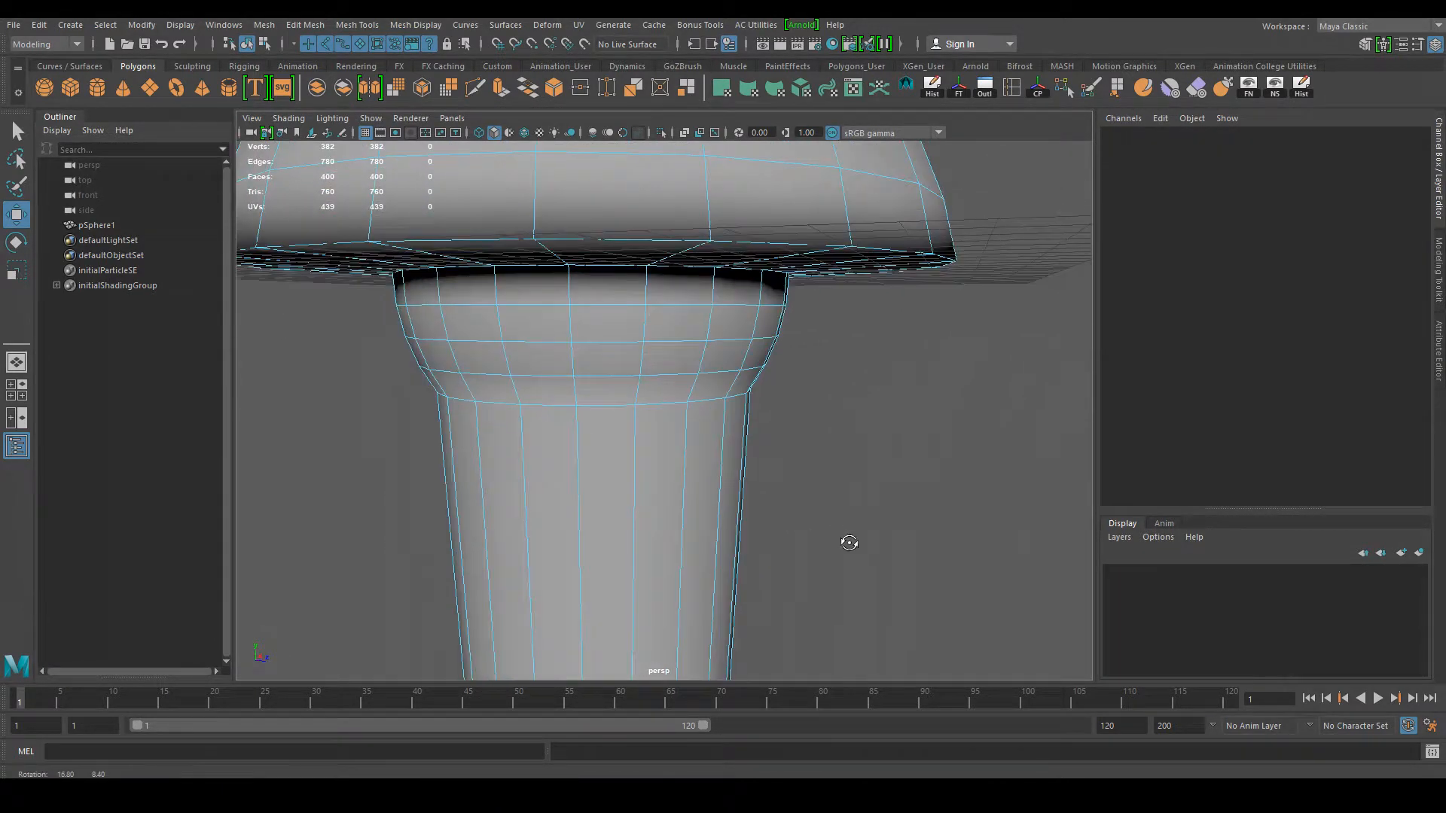
pyautogui.doubleClick(527, 380)
pyautogui.keyDown('alt'); pyautogui.moveTo(584, 444); pyautogui.dragTo(459, 424); pyautogui.keyUp('alt')
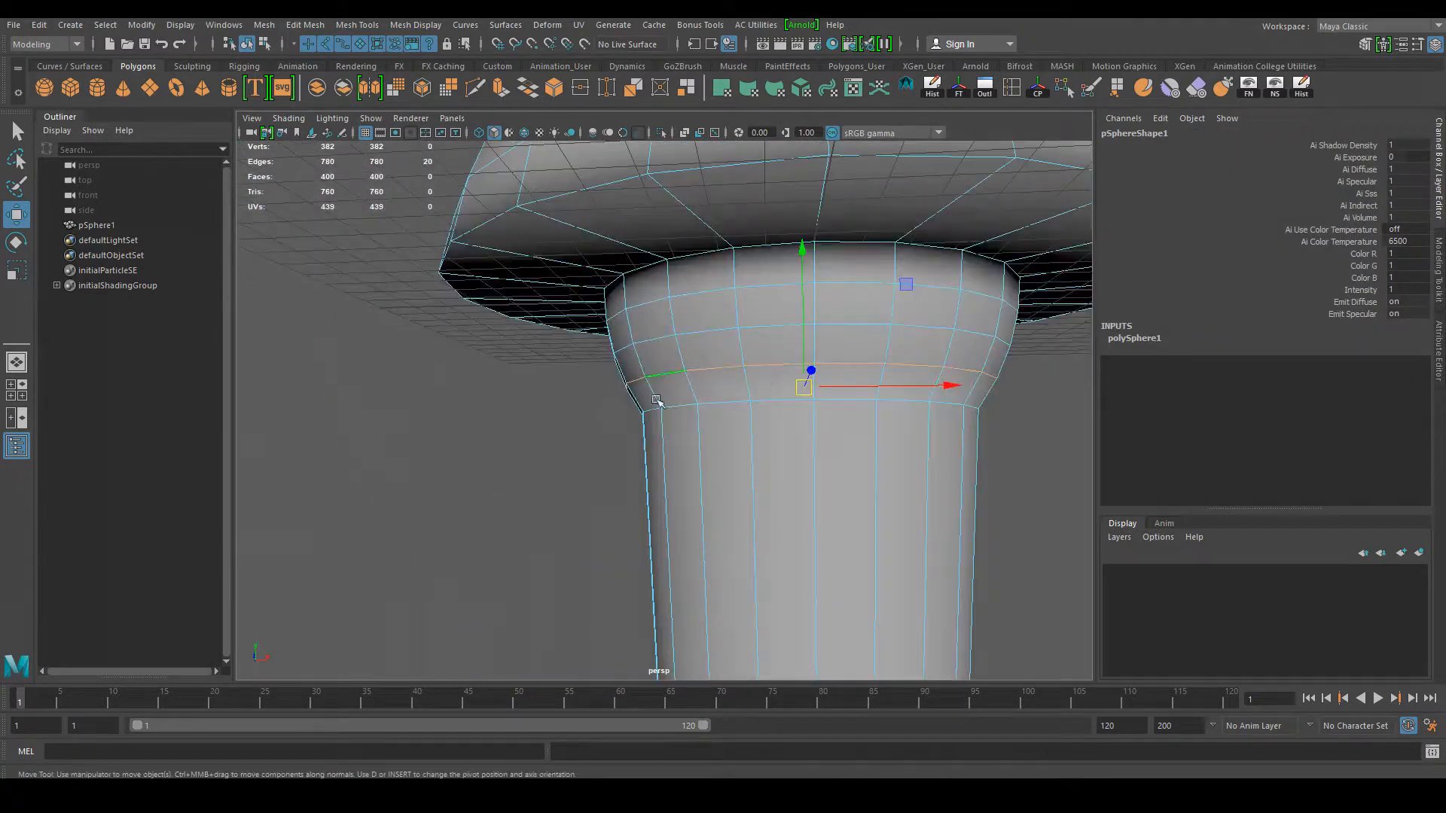
pyautogui.keyDown('alt'); pyautogui.moveTo(724, 376); pyautogui.dragTo(812, 393); pyautogui.keyUp('alt')
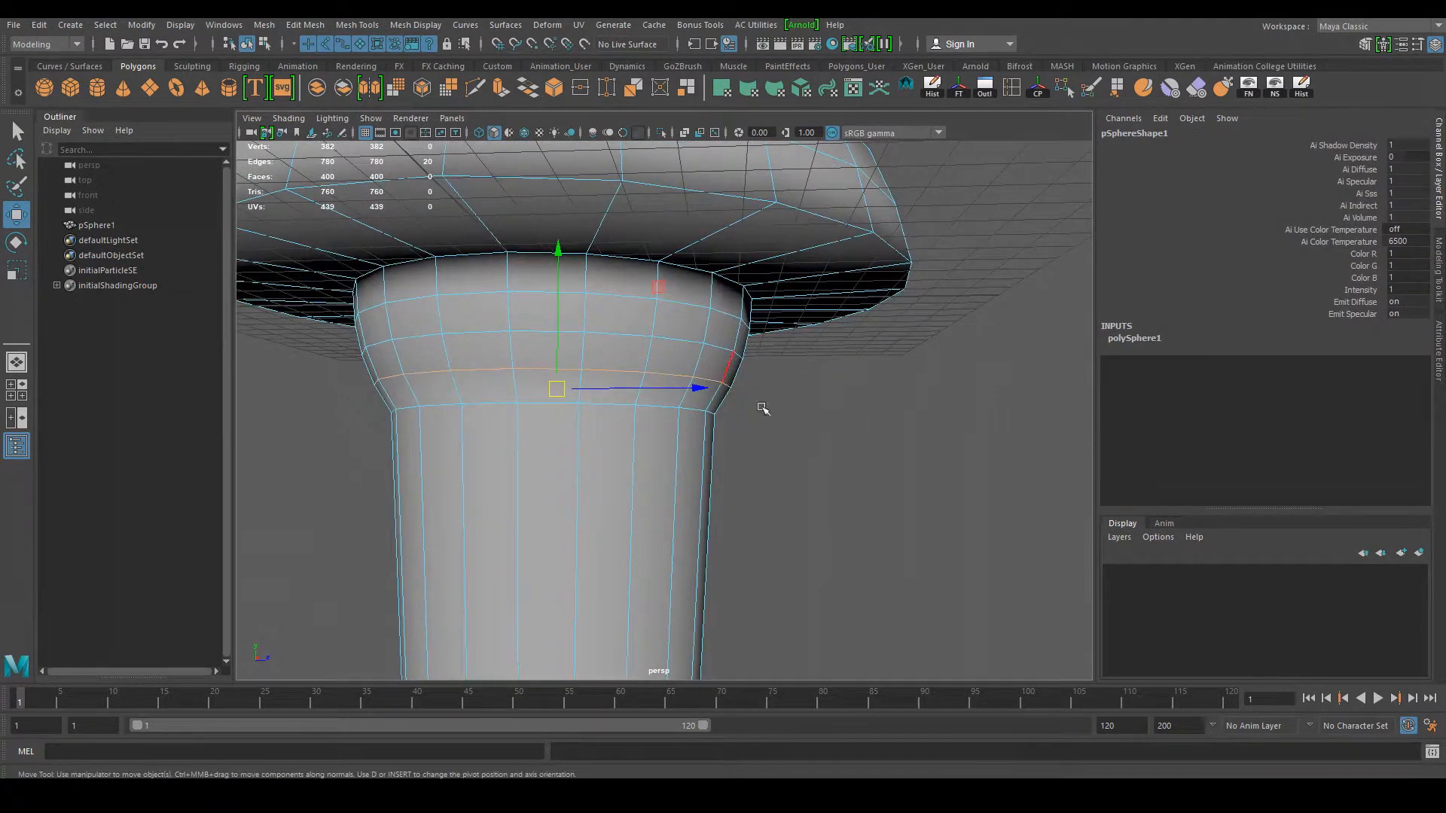
pyautogui.keyDown('alt'); pyautogui.moveTo(723, 444); pyautogui.dragTo(843, 490); pyautogui.keyUp('alt')
pyautogui.click(843, 490)
# Step: Select the complete vertical edge loop that runs along the lower cylinder
pyautogui.keyDown('alt'); pyautogui.moveTo(640, 237); pyautogui.dragTo(635, 289); pyautogui.keyUp('alt')
pyautogui.keyDown('alt'); pyautogui.moveTo(635, 289); pyautogui.dragTo(700, 324, button='middle'); pyautogui.keyUp('alt')
pyautogui.keyDown('alt'); pyautogui.moveTo(639, 587); pyautogui.dragTo(671, 493, button='middle'); pyautogui.keyUp('alt')
pyautogui.doubleClick(673, 494)
pyautogui.click(854, 538)
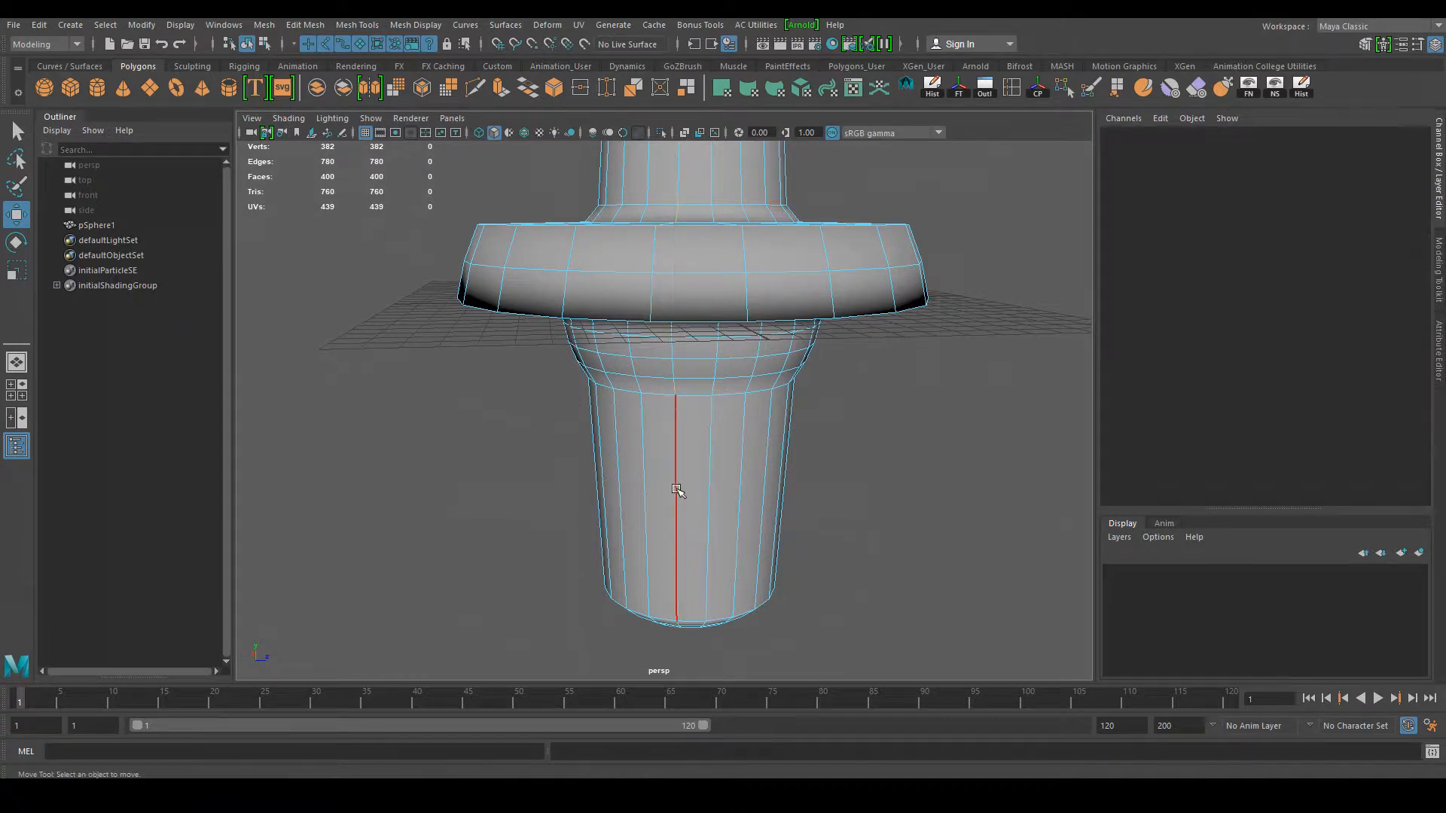
pyautogui.keyDown('alt'); pyautogui.moveTo(801, 586); pyautogui.dragTo(793, 541); pyautogui.keyUp('alt')
pyautogui.keyDown('alt'); pyautogui.moveTo(792, 541); pyautogui.dragTo(774, 475, button='middle'); pyautogui.keyUp('alt')
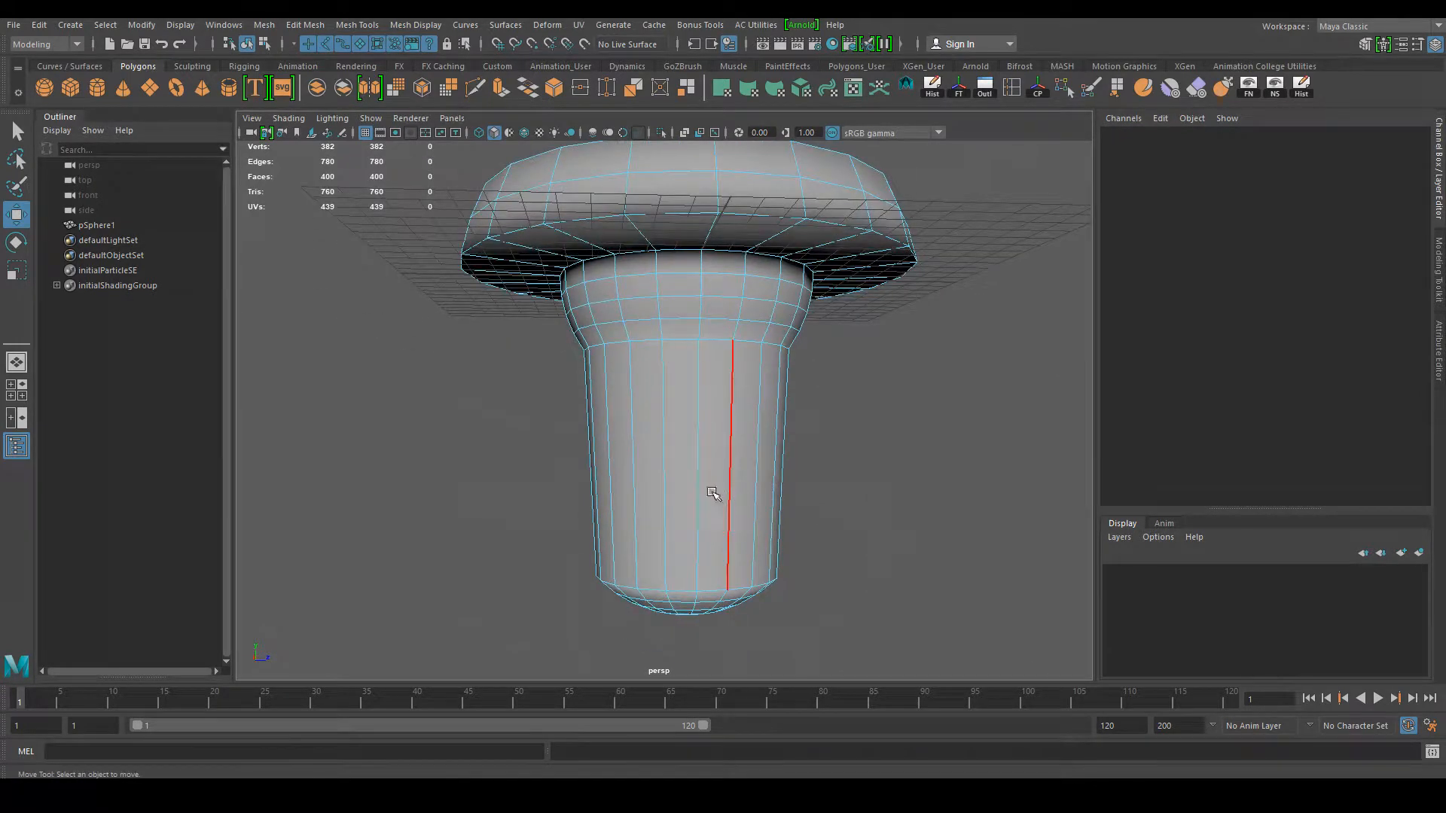
pyautogui.doubleClick(666, 467)
# Step: Examine the path of the selected vertical edge loop over the disc and both cylinder ends
pyautogui.keyDown('alt'); pyautogui.moveTo(938, 491); pyautogui.dragTo(802, 463, button='middle'); pyautogui.keyUp('alt')
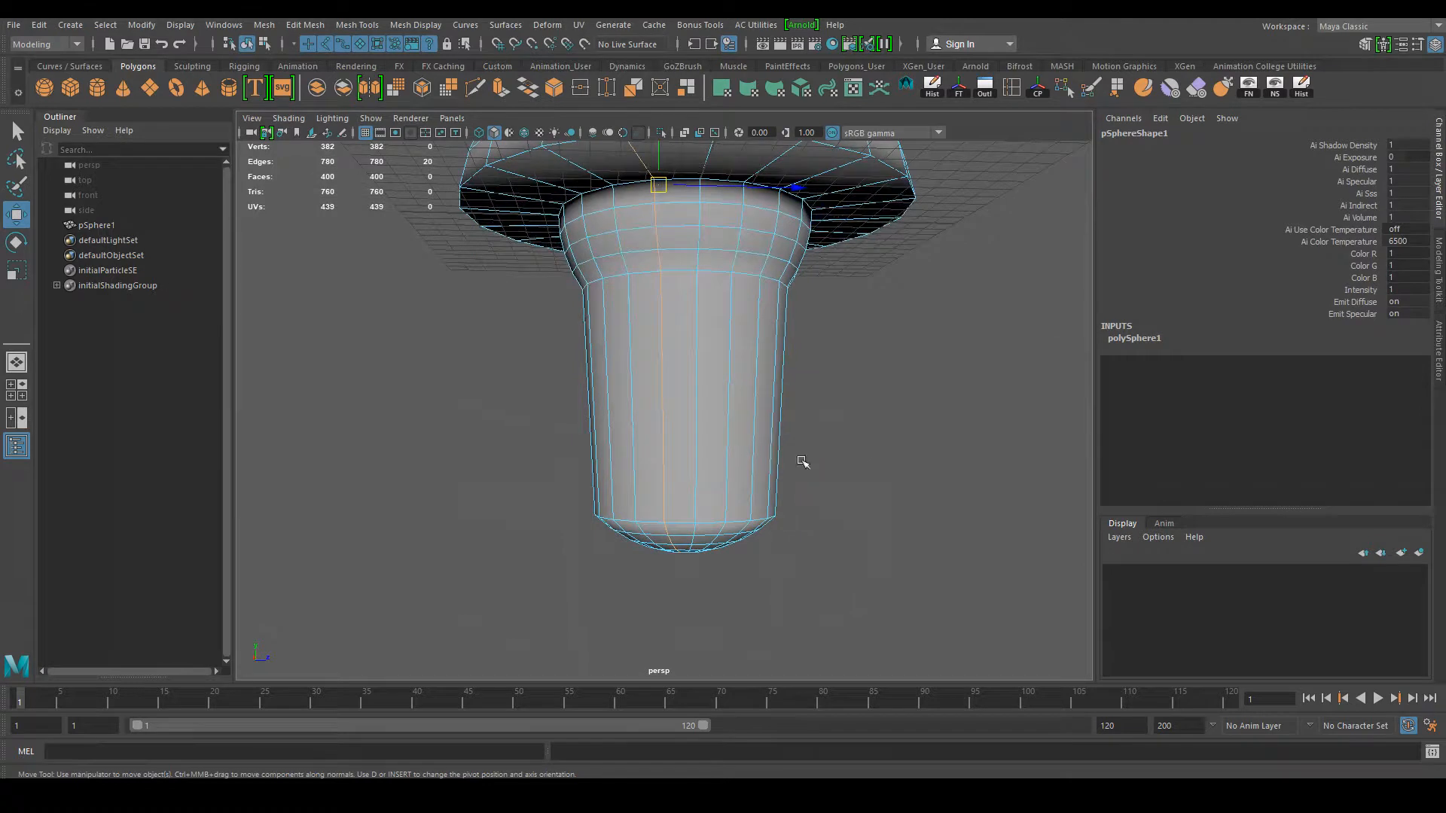
pyautogui.keyDown('alt'); pyautogui.moveTo(944, 408); pyautogui.dragTo(891, 450); pyautogui.keyUp('alt')
pyautogui.keyDown('alt'); pyautogui.moveTo(891, 449); pyautogui.dragTo(764, 272, button='right'); pyautogui.keyUp('alt')
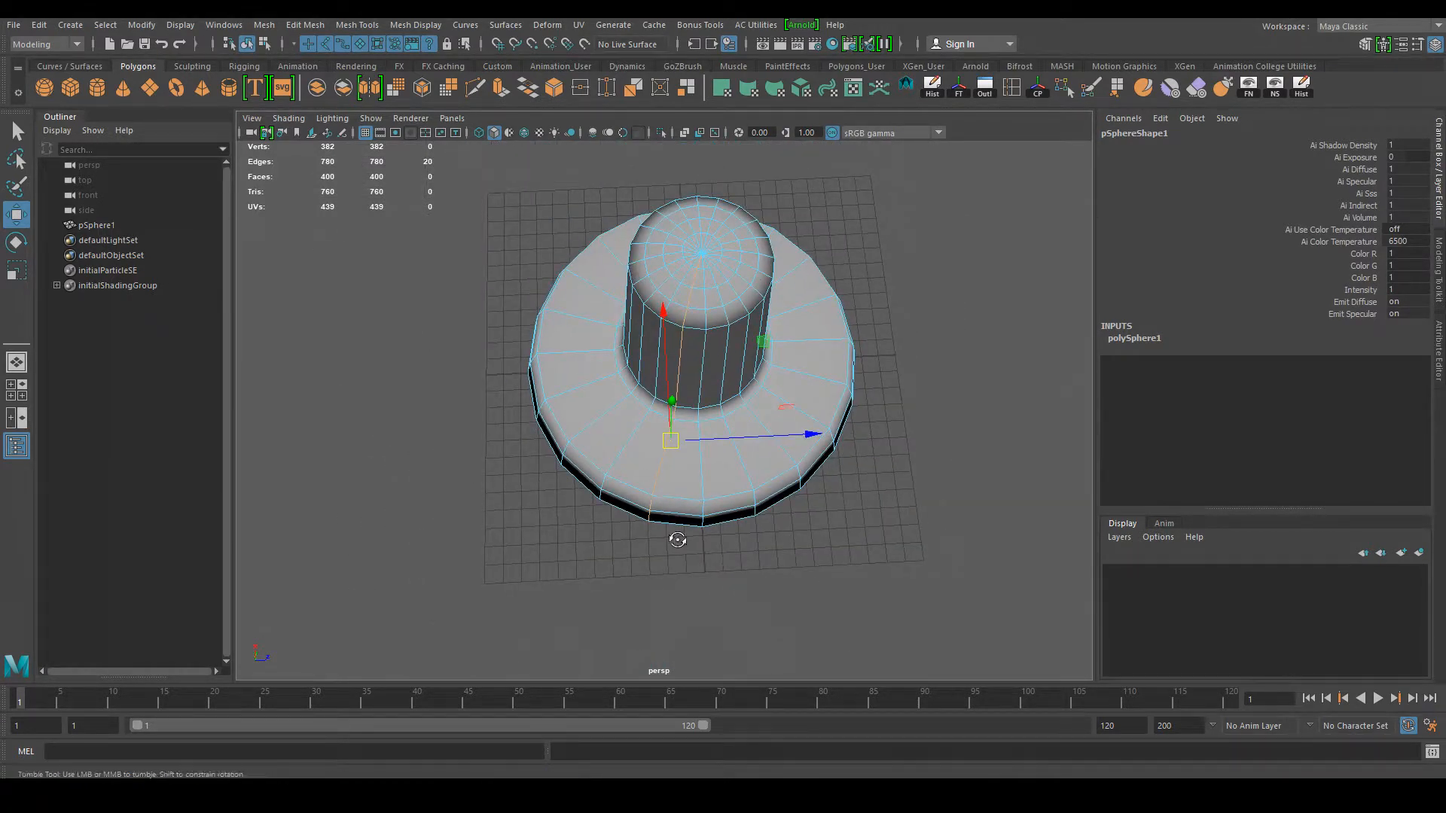
pyautogui.keyDown('alt'); pyautogui.moveTo(670, 419); pyautogui.dragTo(729, 280); pyautogui.keyUp('alt')
pyautogui.keyDown('alt'); pyautogui.moveTo(823, 469); pyautogui.dragTo(802, 386); pyautogui.keyUp('alt')
pyautogui.keyDown('alt'); pyautogui.moveTo(614, 542); pyautogui.dragTo(595, 442, button='middle'); pyautogui.keyUp('alt')
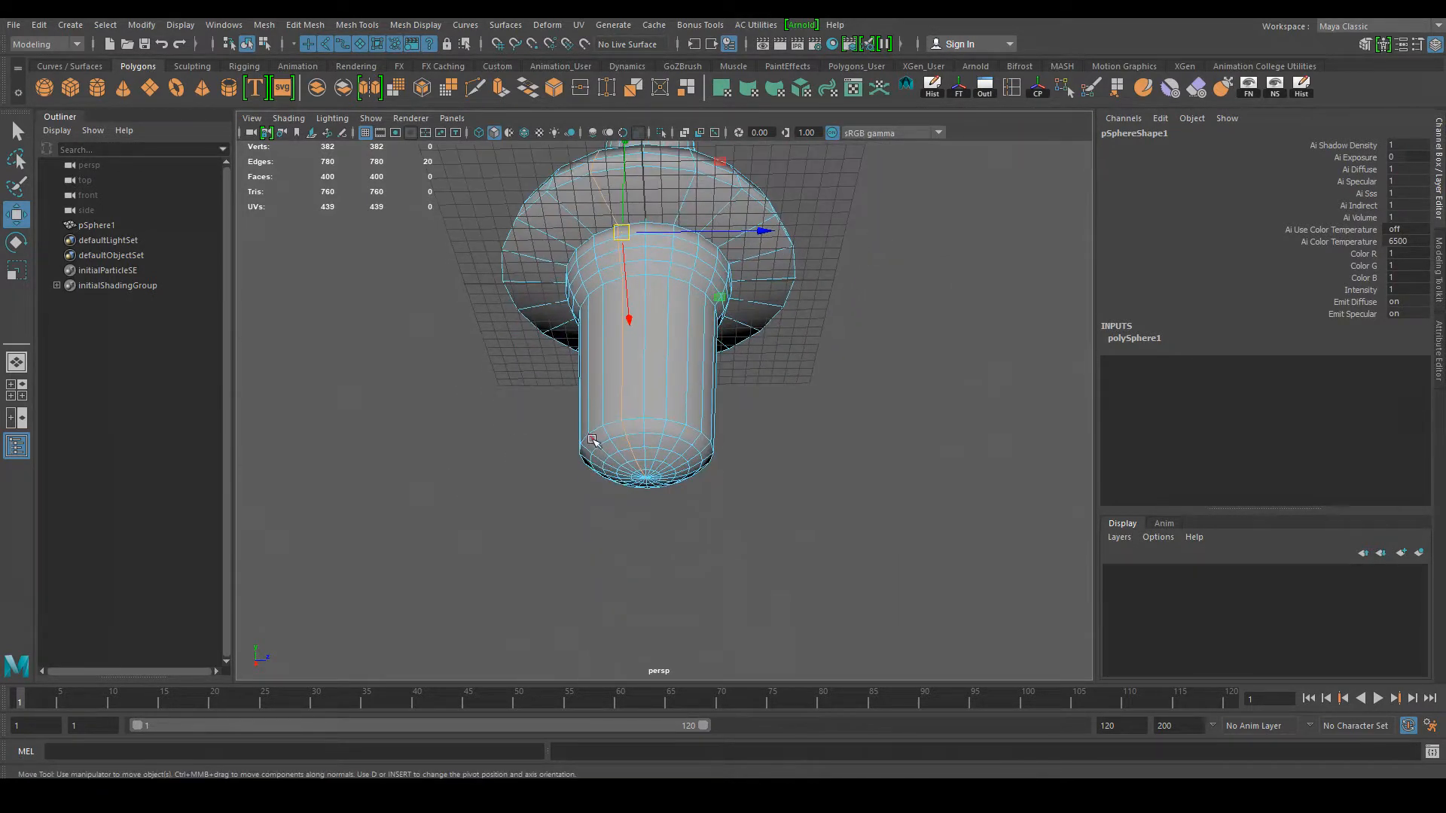
pyautogui.keyDown('alt'); pyautogui.moveTo(594, 442); pyautogui.dragTo(766, 578, button='right'); pyautogui.keyUp('alt')
pyautogui.keyDown('alt'); pyautogui.moveTo(829, 286); pyautogui.dragTo(872, 389); pyautogui.keyUp('alt')
pyautogui.keyDown('alt'); pyautogui.moveTo(872, 389); pyautogui.dragTo(671, 246, button='right'); pyautogui.keyUp('alt')
pyautogui.keyDown('alt'); pyautogui.moveTo(671, 246); pyautogui.dragTo(675, 370, button='middle'); pyautogui.keyUp('alt')
pyautogui.keyDown('alt'); pyautogui.moveTo(721, 443); pyautogui.dragTo(724, 405); pyautogui.keyUp('alt')
pyautogui.keyDown('alt'); pyautogui.moveTo(726, 274); pyautogui.dragTo(721, 286, button='middle'); pyautogui.keyUp('alt')
pyautogui.keyDown('alt'); pyautogui.moveTo(720, 286); pyautogui.dragTo(734, 294); pyautogui.keyUp('alt')
pyautogui.keyDown('alt'); pyautogui.moveTo(777, 420); pyautogui.dragTo(772, 416); pyautogui.keyUp('alt')
pyautogui.keyDown('alt'); pyautogui.moveTo(772, 417); pyautogui.dragTo(861, 478, button='right'); pyautogui.keyUp('alt')
pyautogui.keyDown('alt'); pyautogui.moveTo(861, 478); pyautogui.dragTo(784, 449); pyautogui.keyUp('alt')
pyautogui.keyDown('alt'); pyautogui.moveTo(784, 449); pyautogui.dragTo(687, 299, button='right'); pyautogui.keyUp('alt')
# Step: Select the complete horizontal edge loop around the upper cylinder's shoulder using the Select tool, and clear the selection
pyautogui.keyDown('alt'); pyautogui.moveTo(735, 226); pyautogui.dragTo(759, 568, button='middle'); pyautogui.keyUp('alt')
pyautogui.click(819, 394)
pyautogui.keyDown('alt'); pyautogui.moveTo(759, 569); pyautogui.dragTo(851, 603, button='right'); pyautogui.keyUp('alt')
pyautogui.click(615, 351)
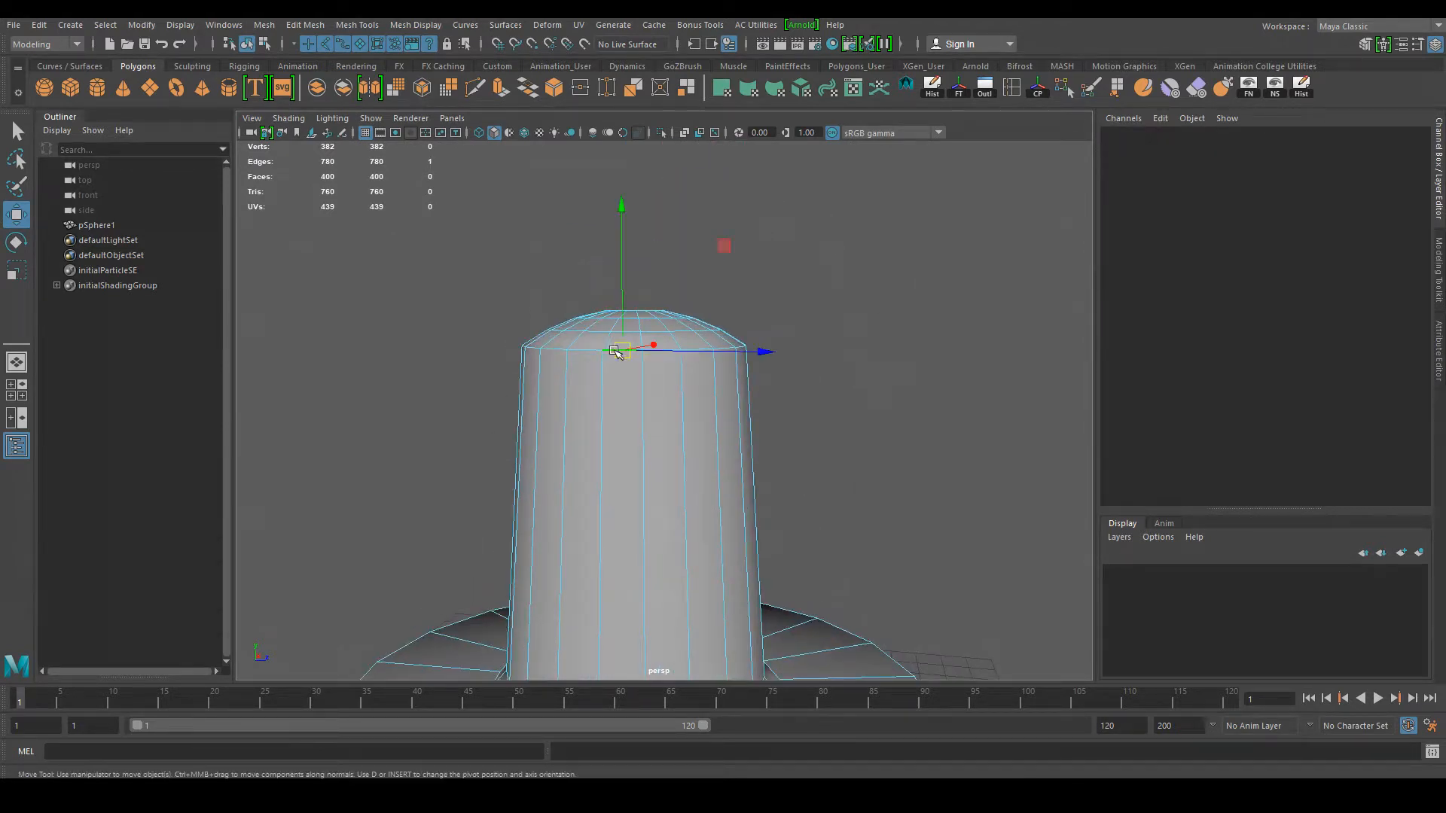
pyautogui.press('q')
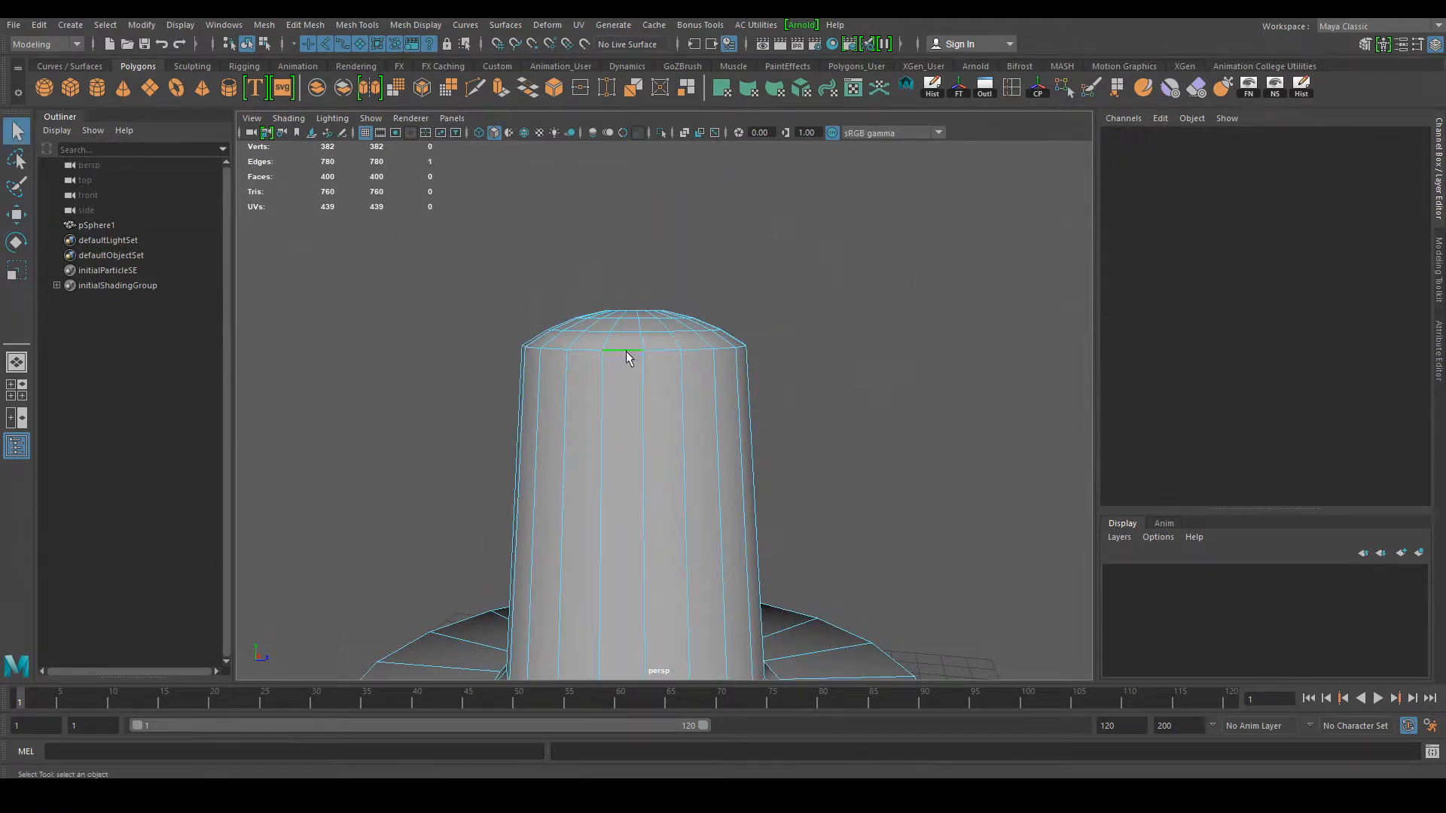
pyautogui.doubleClick(627, 351)
pyautogui.keyDown('alt'); pyautogui.moveTo(666, 355); pyautogui.dragTo(819, 414); pyautogui.keyUp('alt')
pyautogui.click(819, 412)
# Step: Practise adding neighbouring edges of the upper cylinder's shoulder loop to the selection one by one, and clear the selection
pyautogui.click(593, 441)
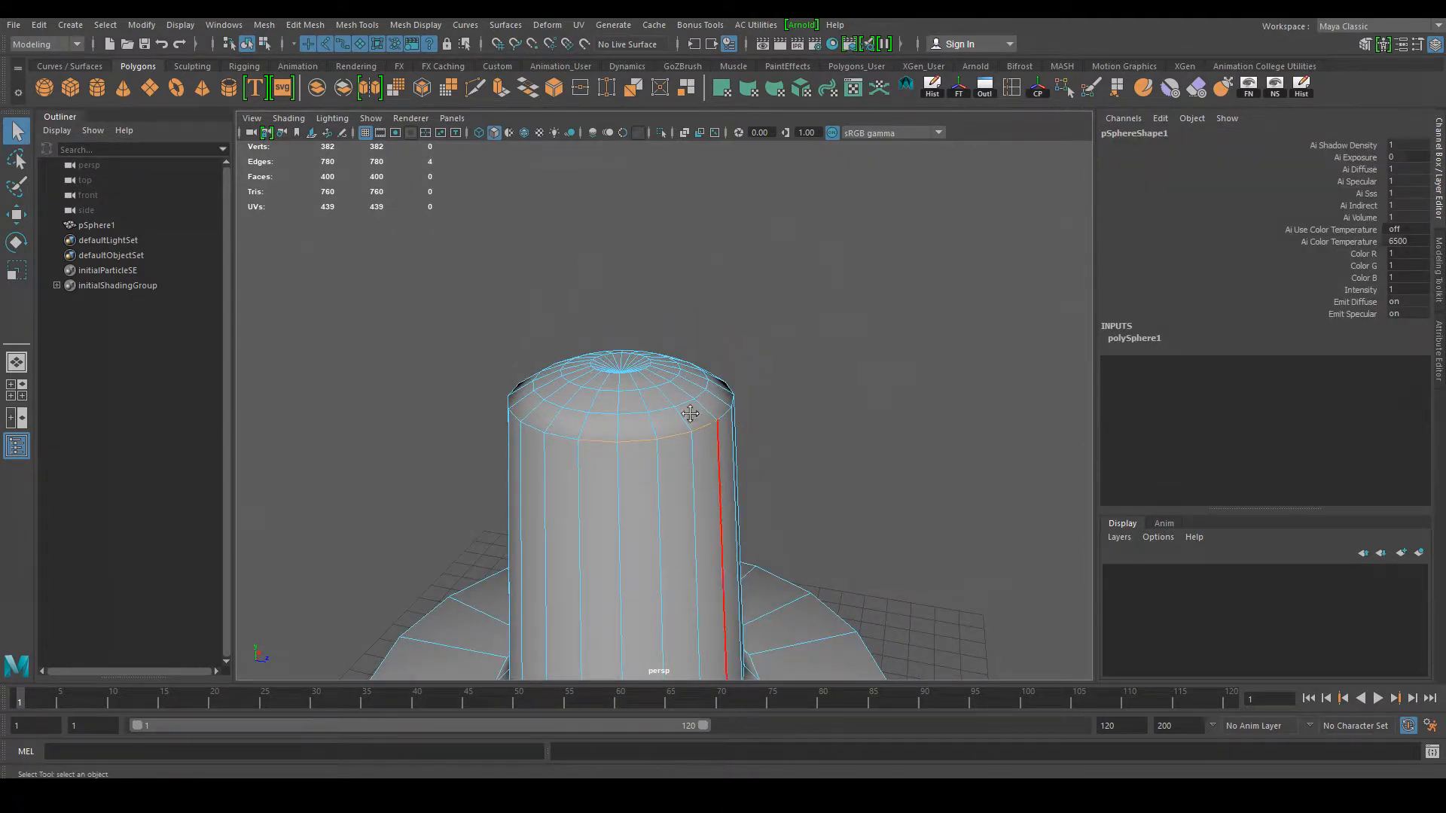
pyautogui.keyDown('alt'); pyautogui.moveTo(716, 452); pyautogui.dragTo(833, 445); pyautogui.keyUp('alt')
pyautogui.click(833, 445)
pyautogui.click(462, 338)
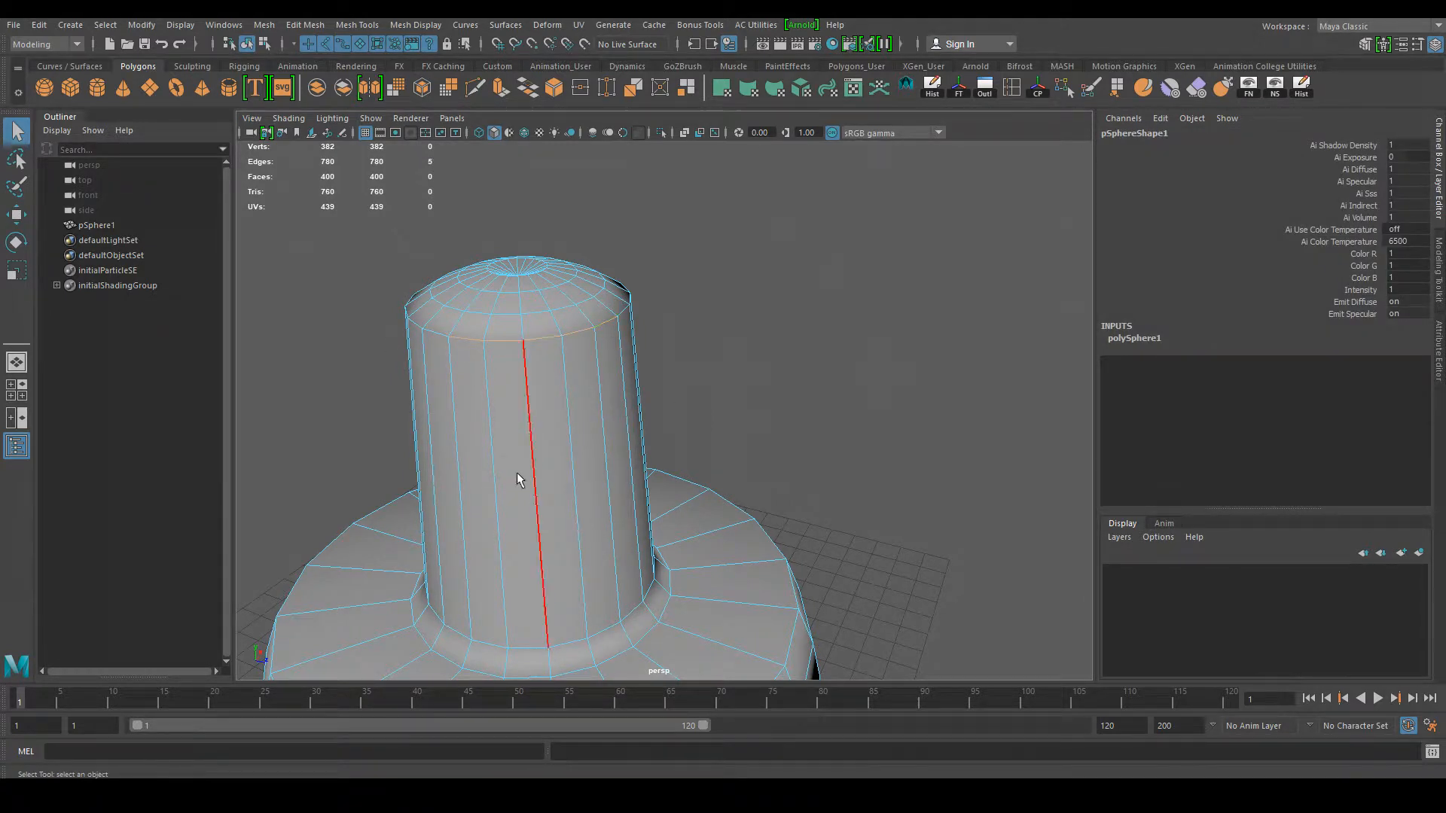
pyautogui.click(720, 422)
# Step: Practise selecting the whole shoulder loop at once, starting from different edges, and clear the selection
pyautogui.doubleClick(494, 341)
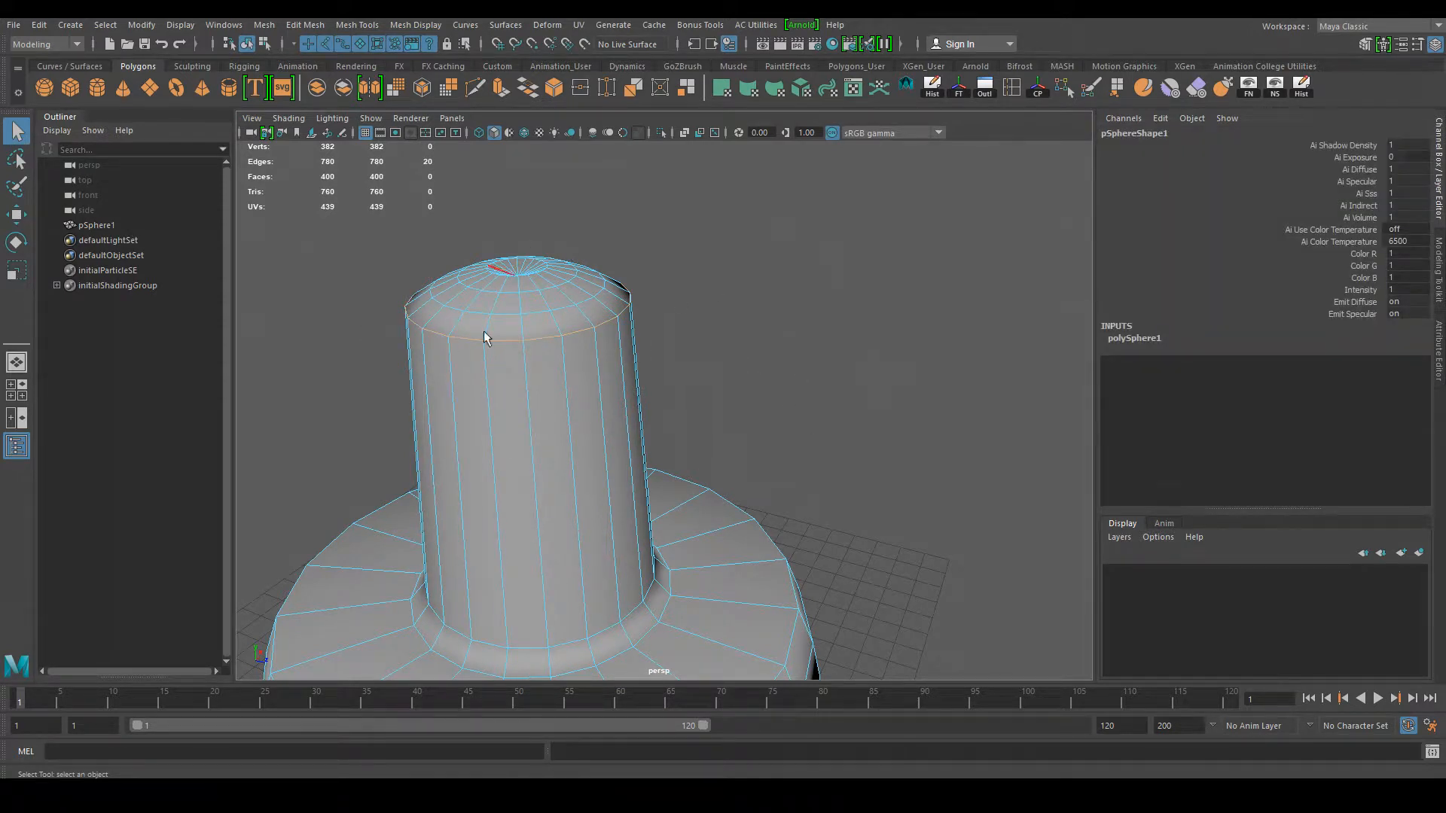
pyautogui.click(789, 386)
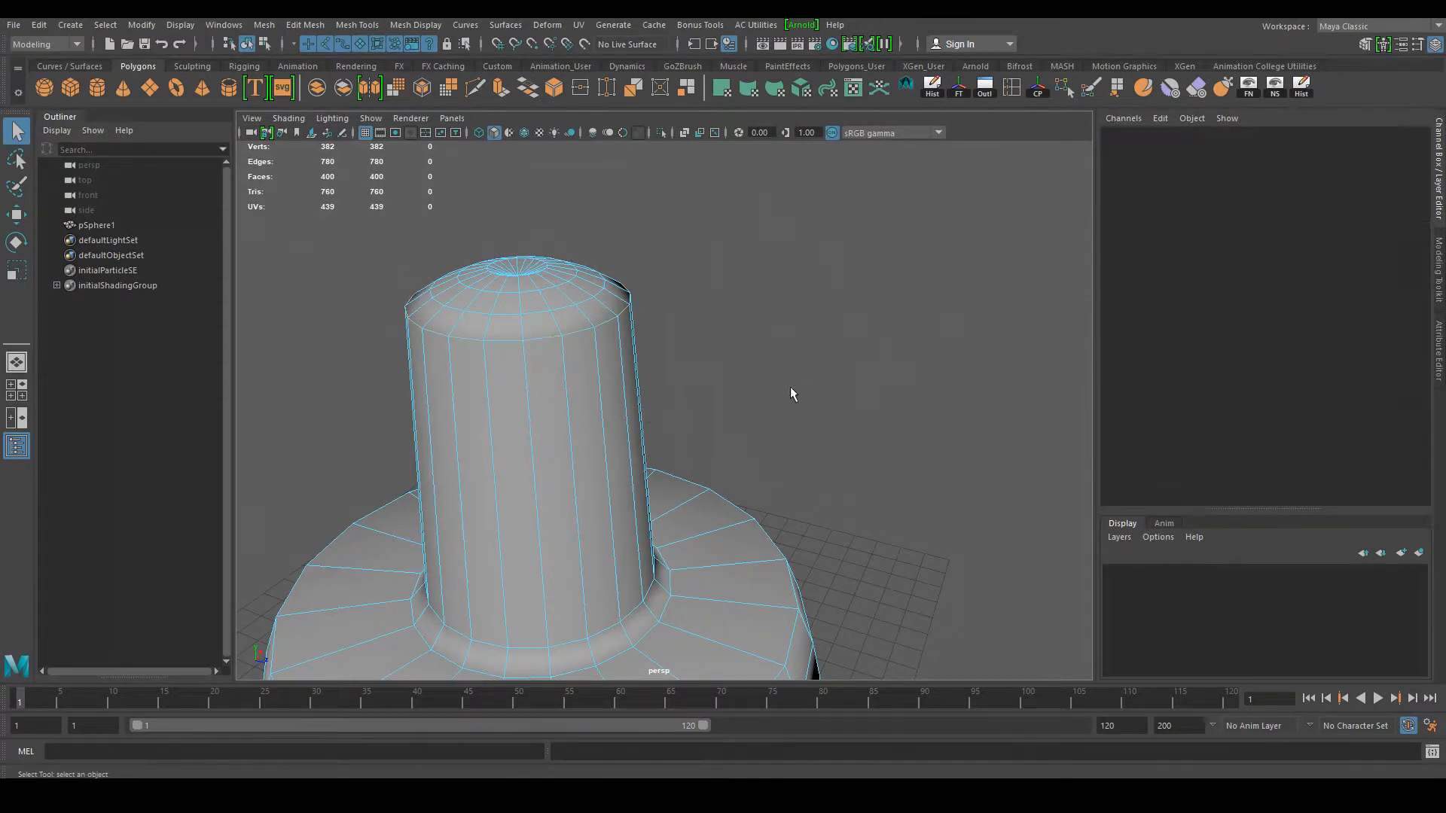
pyautogui.click(506, 345)
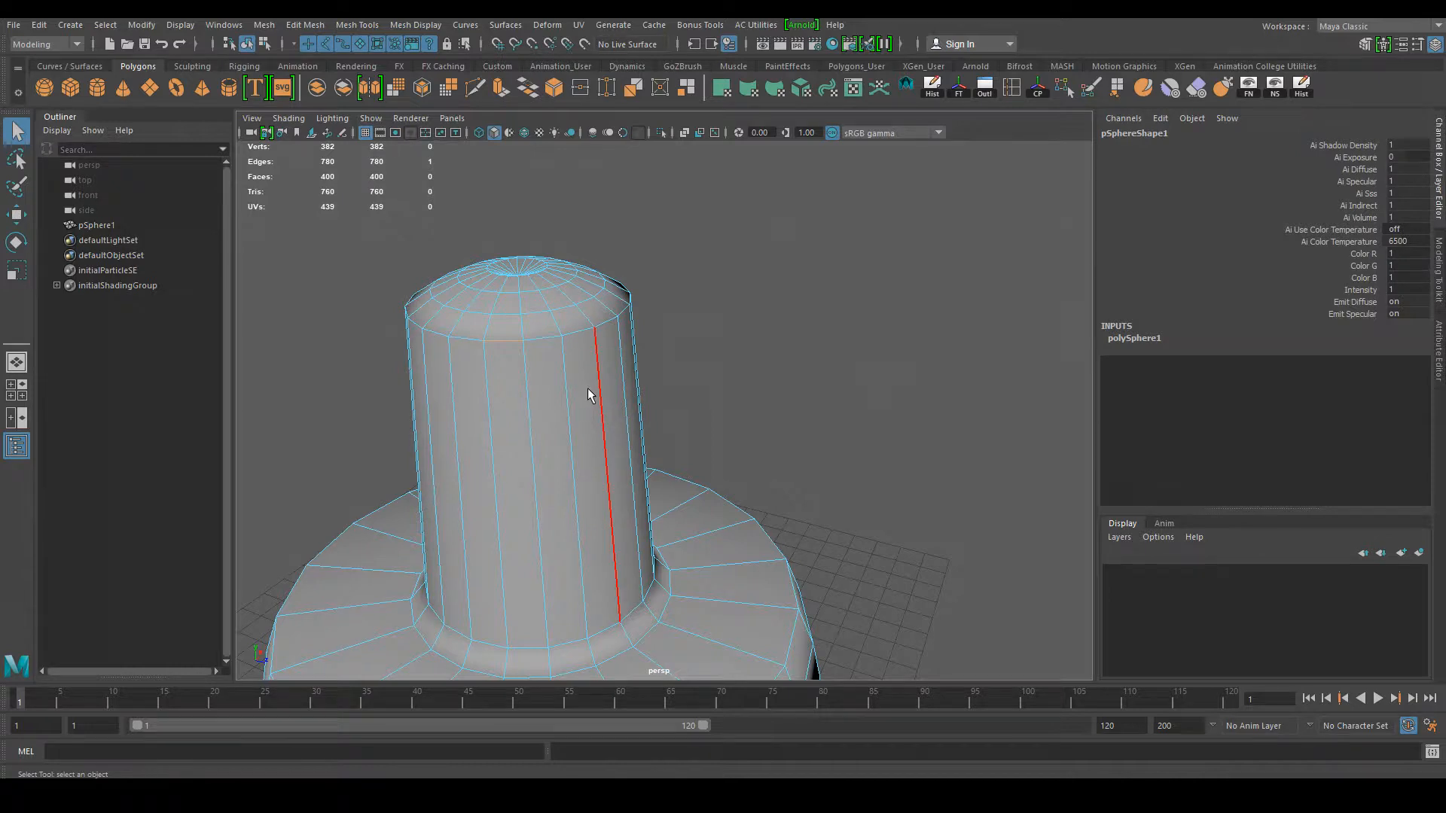
pyautogui.doubleClick(539, 343)
pyautogui.keyDown('alt'); pyautogui.moveTo(804, 350); pyautogui.dragTo(821, 393); pyautogui.keyUp('alt')
pyautogui.click(820, 393)
# Step: Select the edge loop just above the upper cylinder's shoulder and scale it outward by about 1.3 in X and Z
pyautogui.click(515, 421)
pyautogui.keyDown('alt'); pyautogui.moveTo(665, 458); pyautogui.dragTo(760, 445); pyautogui.keyUp('alt')
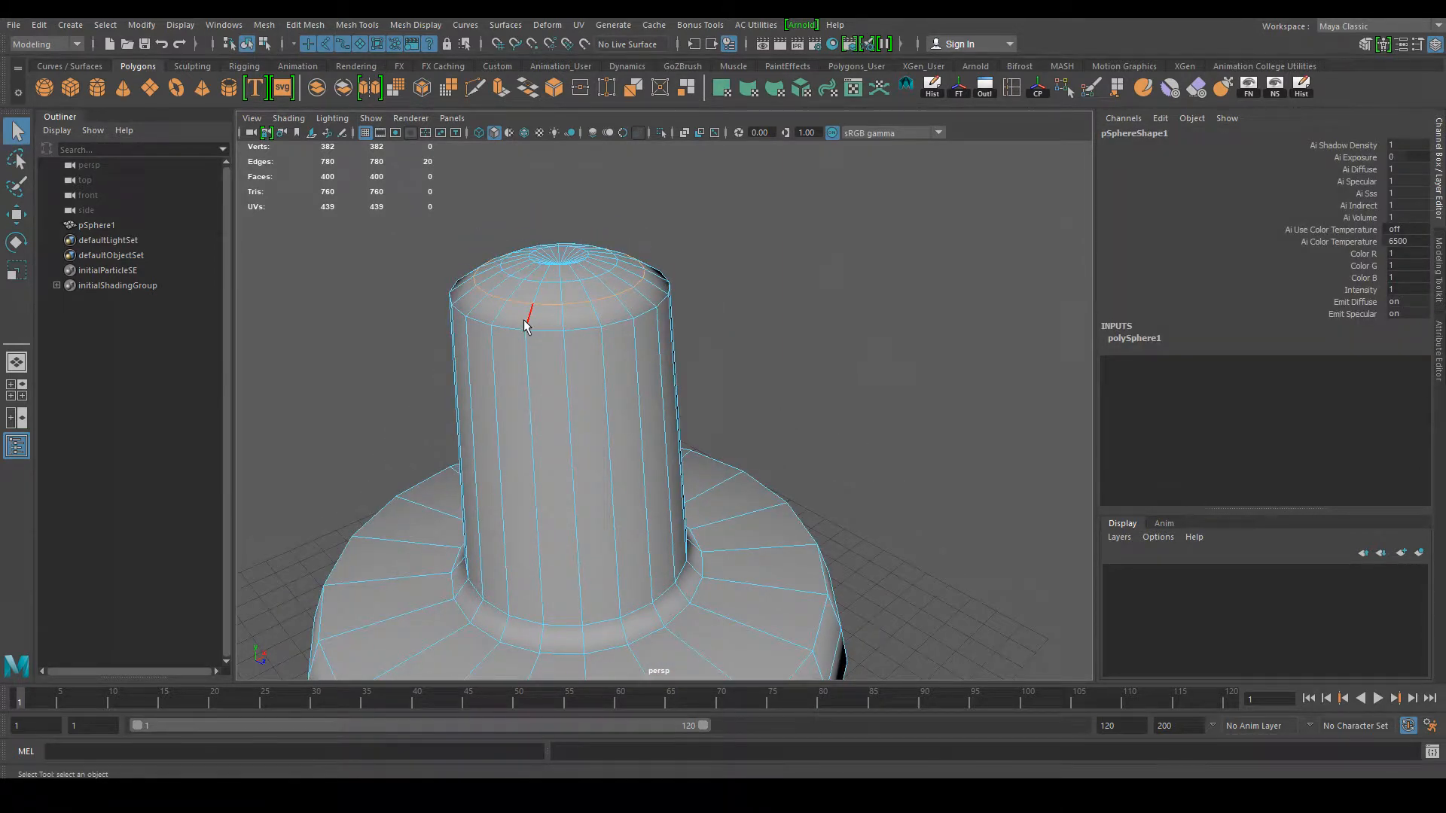
pyautogui.press('r')
pyautogui.moveTo(559, 268)
pyautogui.mouseDown()
pyautogui.moveTo(606, 273)
pyautogui.moveTo(577, 275)
pyautogui.mouseUp()
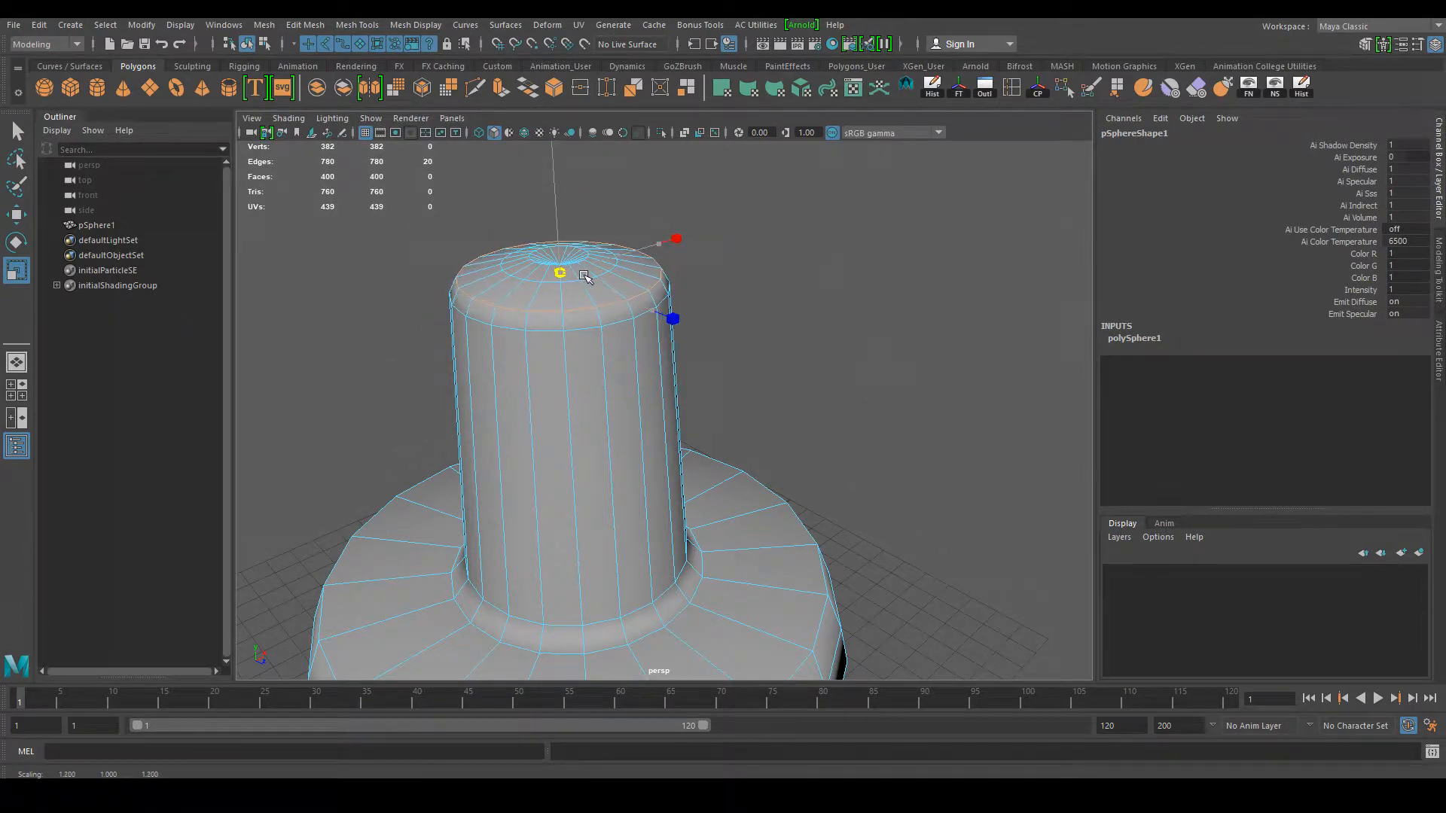
# Step: Adjust the height of the widened cap loop and the small inner loop with the Move tool to flatten the upper cylinder's top
pyautogui.press('w')
pyautogui.click(558, 181)
pyautogui.click(683, 245)
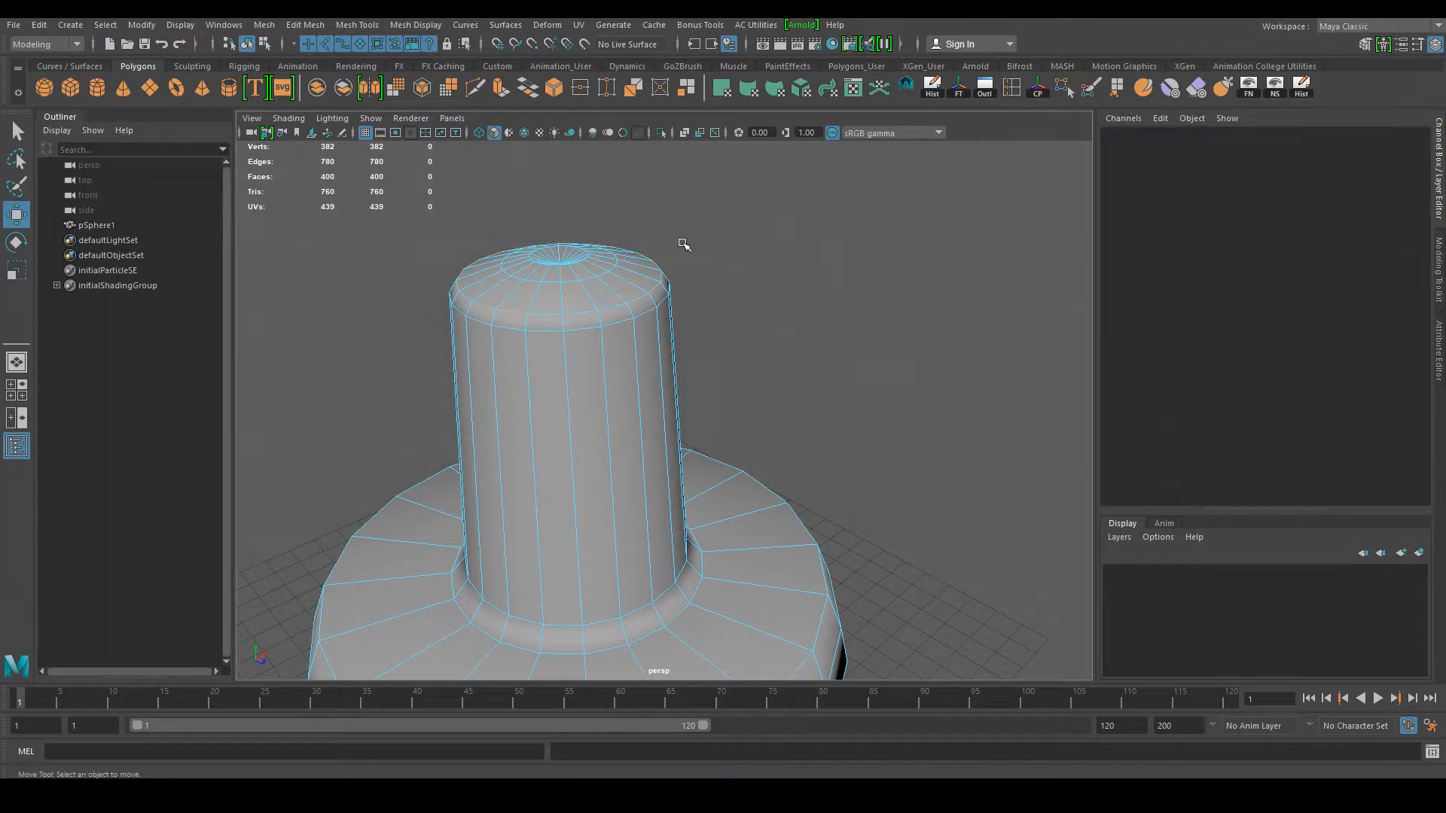
pyautogui.doubleClick(563, 265)
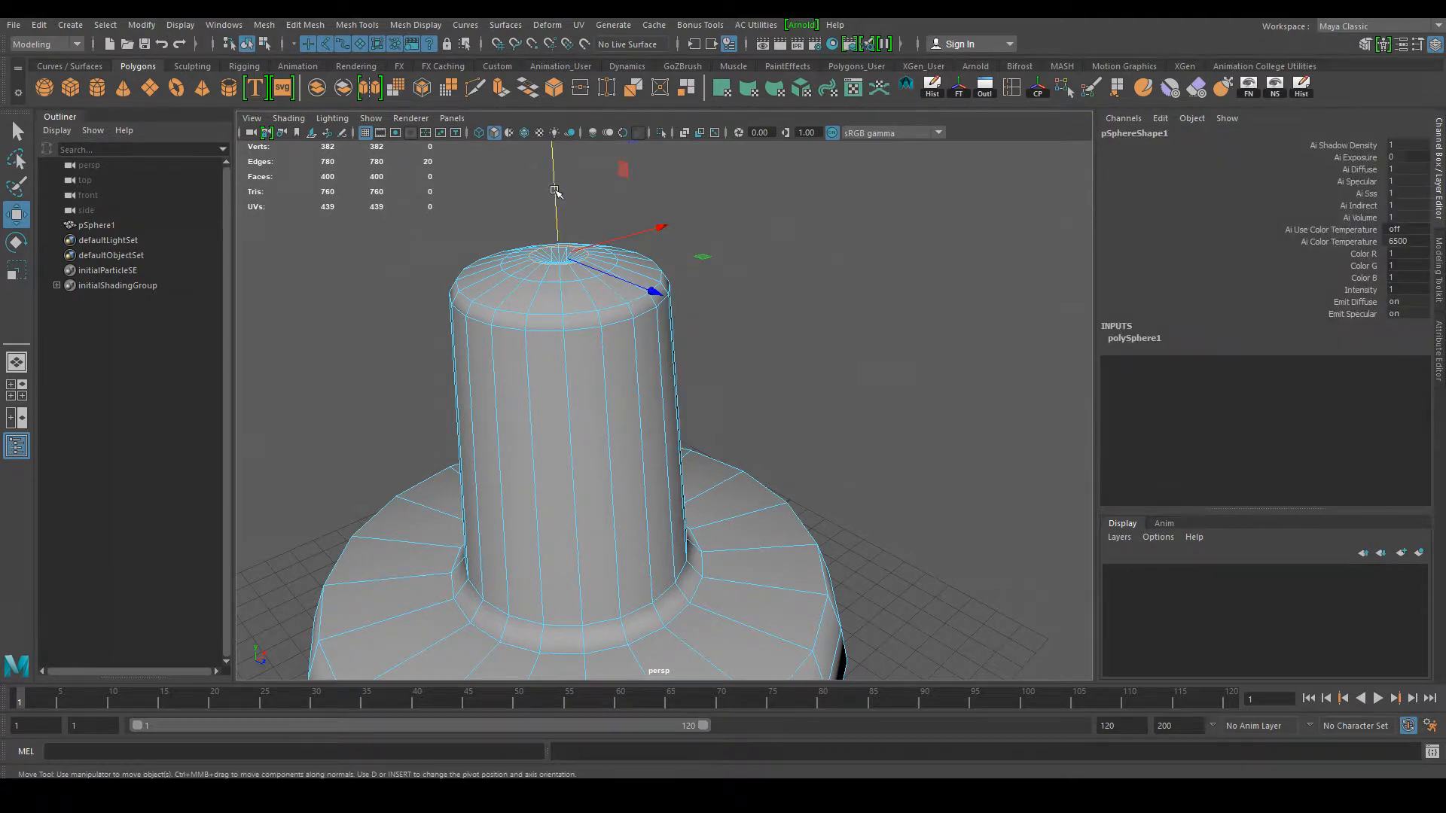
pyautogui.moveTo(554, 192); pyautogui.dragTo(559, 196)
pyautogui.click(784, 403)
# Step: Return the model to object selection mode and examine the whole shape without its component wireframe
pyautogui.moveTo(595, 351); pyautogui.dragTo(729, 292, button='right')
pyautogui.click(865, 455)
pyautogui.keyDown('alt'); pyautogui.moveTo(864, 455); pyautogui.dragTo(688, 339, button='right'); pyautogui.keyUp('alt')
pyautogui.keyDown('alt'); pyautogui.moveTo(774, 386); pyautogui.dragTo(699, 264, button='middle'); pyautogui.keyUp('alt')
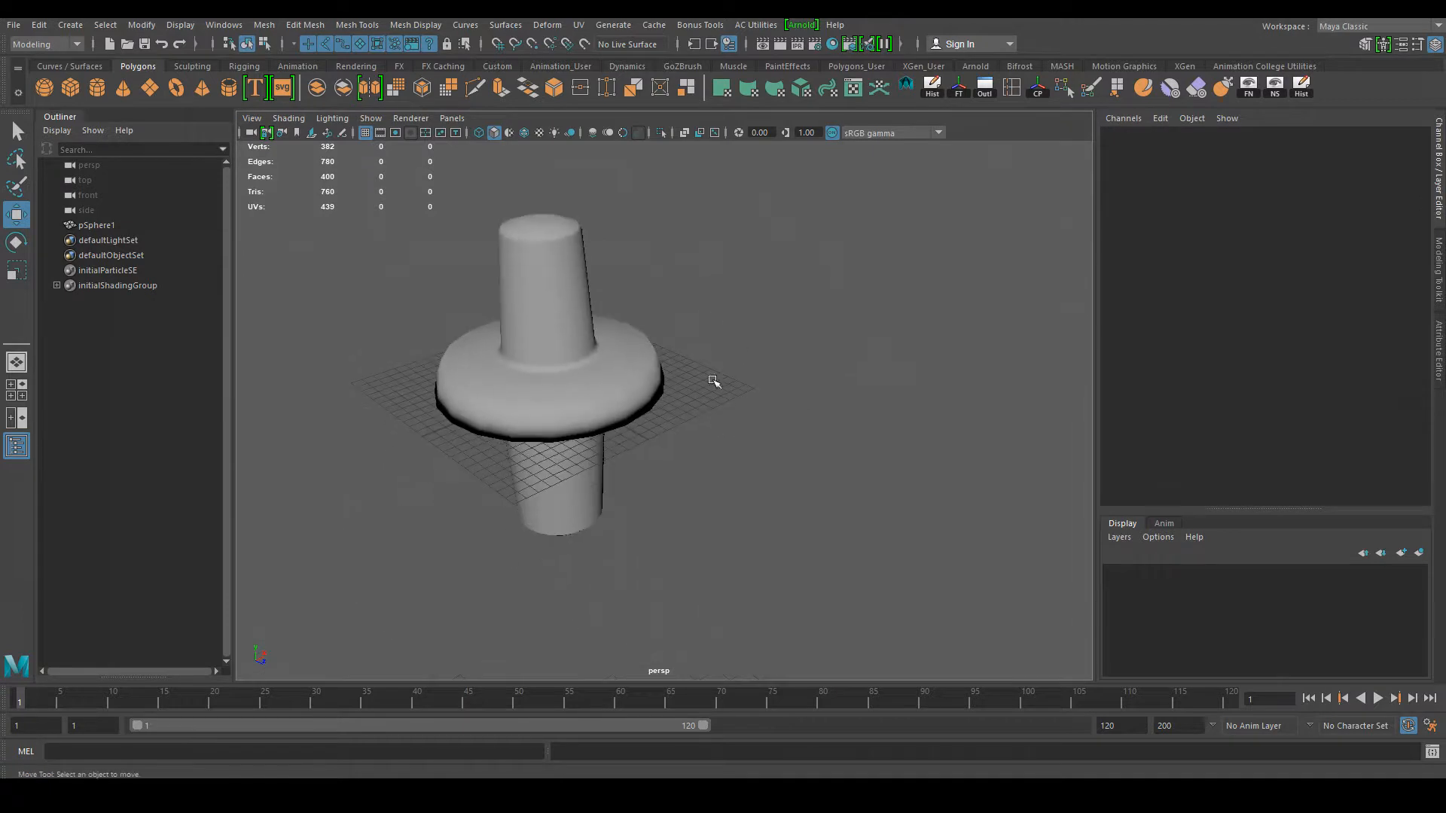
pyautogui.keyDown('alt'); pyautogui.moveTo(635, 384); pyautogui.dragTo(691, 402, button='middle'); pyautogui.keyUp('alt')
pyautogui.moveTo(691, 402)
pyautogui.keyDown('alt'); pyautogui.mouseDown()
pyautogui.moveTo(687, 390)
pyautogui.moveTo(687, 418)
pyautogui.mouseUp(); pyautogui.keyUp('alt')
pyautogui.scroll(3, 687, 389)
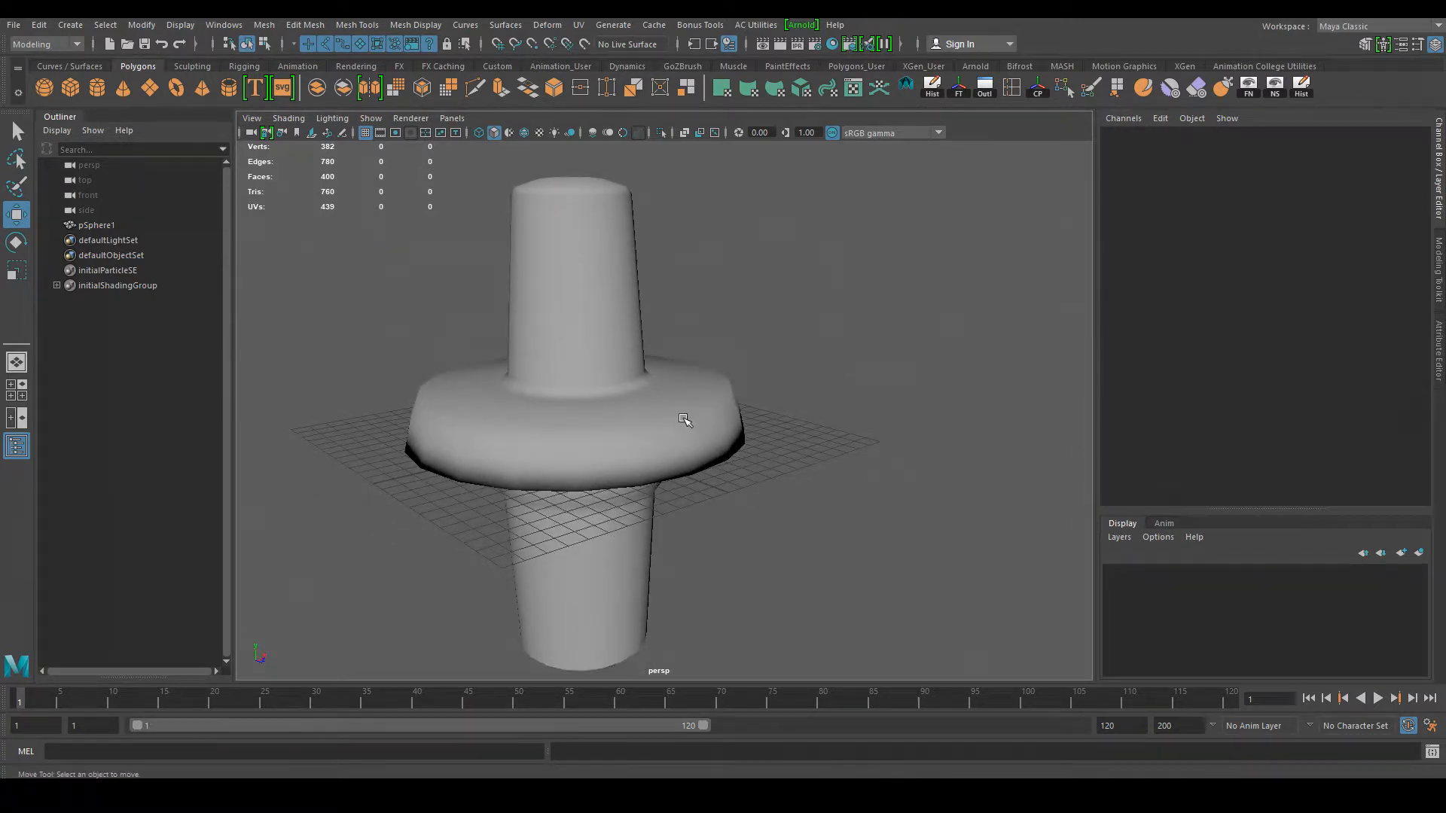
pyautogui.keyDown('alt'); pyautogui.moveTo(702, 426); pyautogui.dragTo(752, 472, button='middle'); pyautogui.keyUp('alt')
# Step: Switch the model to face mode and practise selecting single faces on the disc's rim and upper surface
pyautogui.click(637, 414)
pyautogui.keyDown('alt'); pyautogui.moveTo(642, 442); pyautogui.dragTo(608, 346, button='middle'); pyautogui.keyUp('alt')
pyautogui.moveTo(665, 364); pyautogui.dragTo(665, 402, button='right')
pyautogui.scroll(4, 878, 491)
pyautogui.click(549, 377)
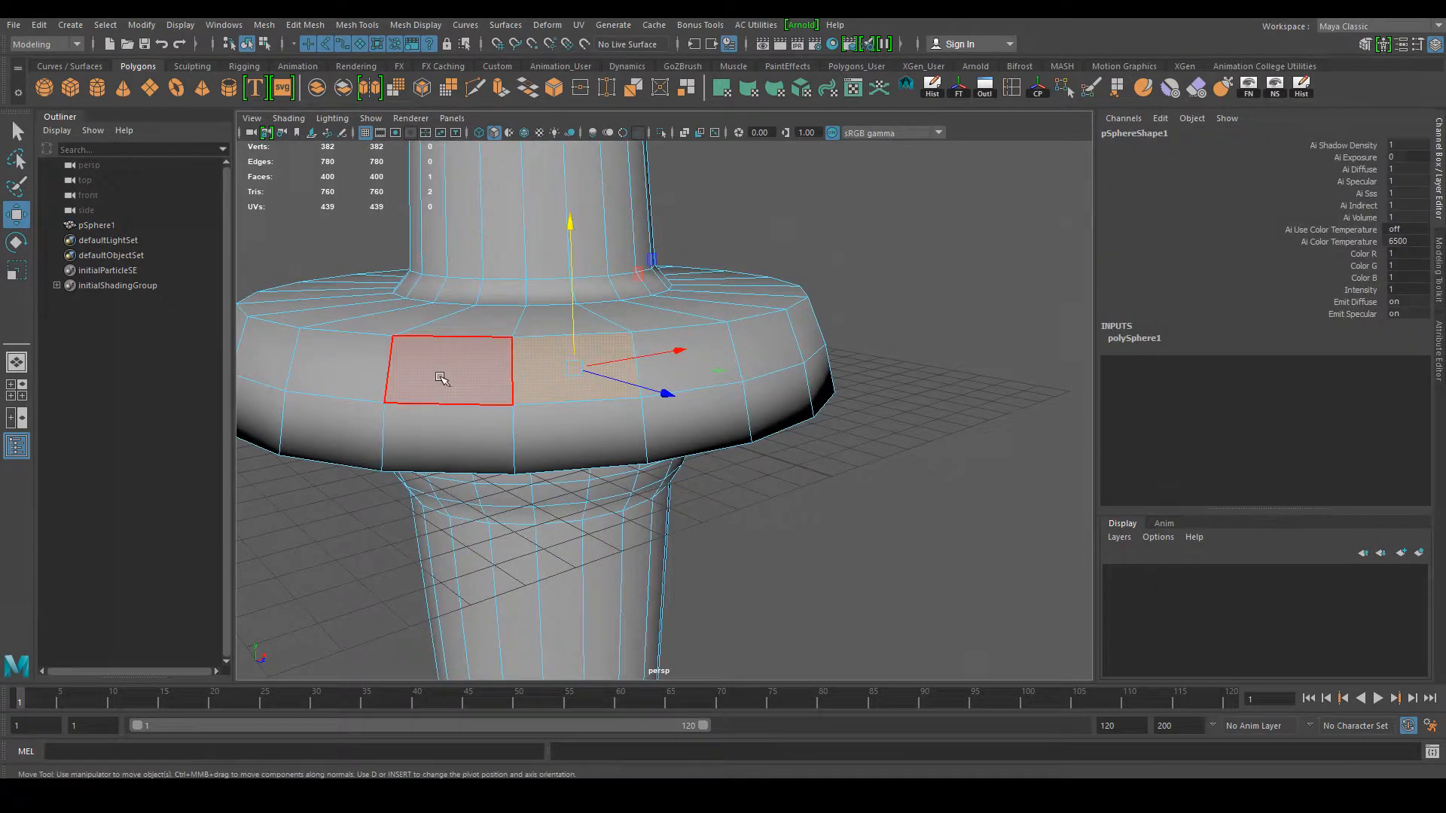
pyautogui.click(473, 458)
pyautogui.click(640, 410)
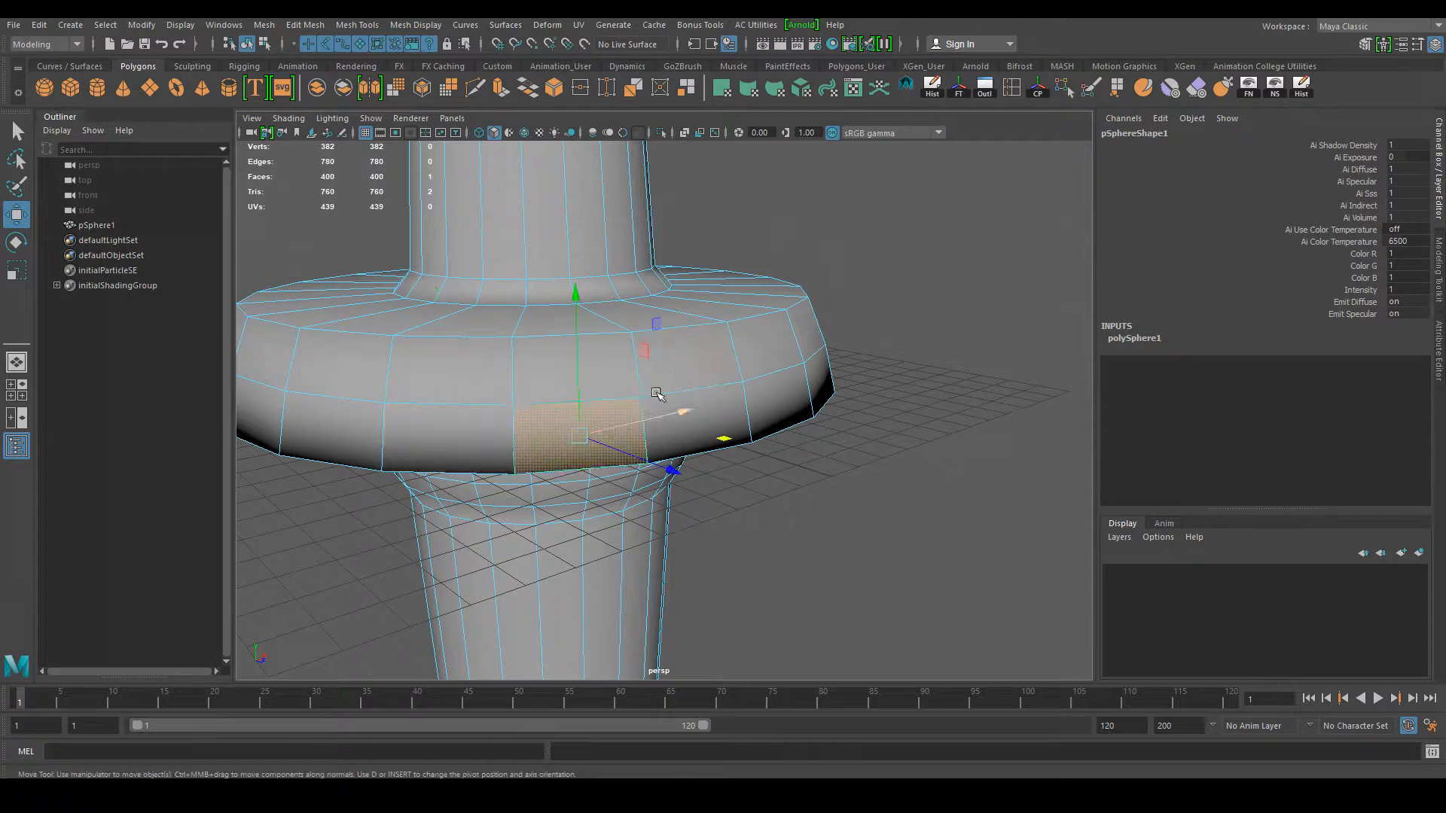
pyautogui.click(683, 347)
pyautogui.click(467, 321)
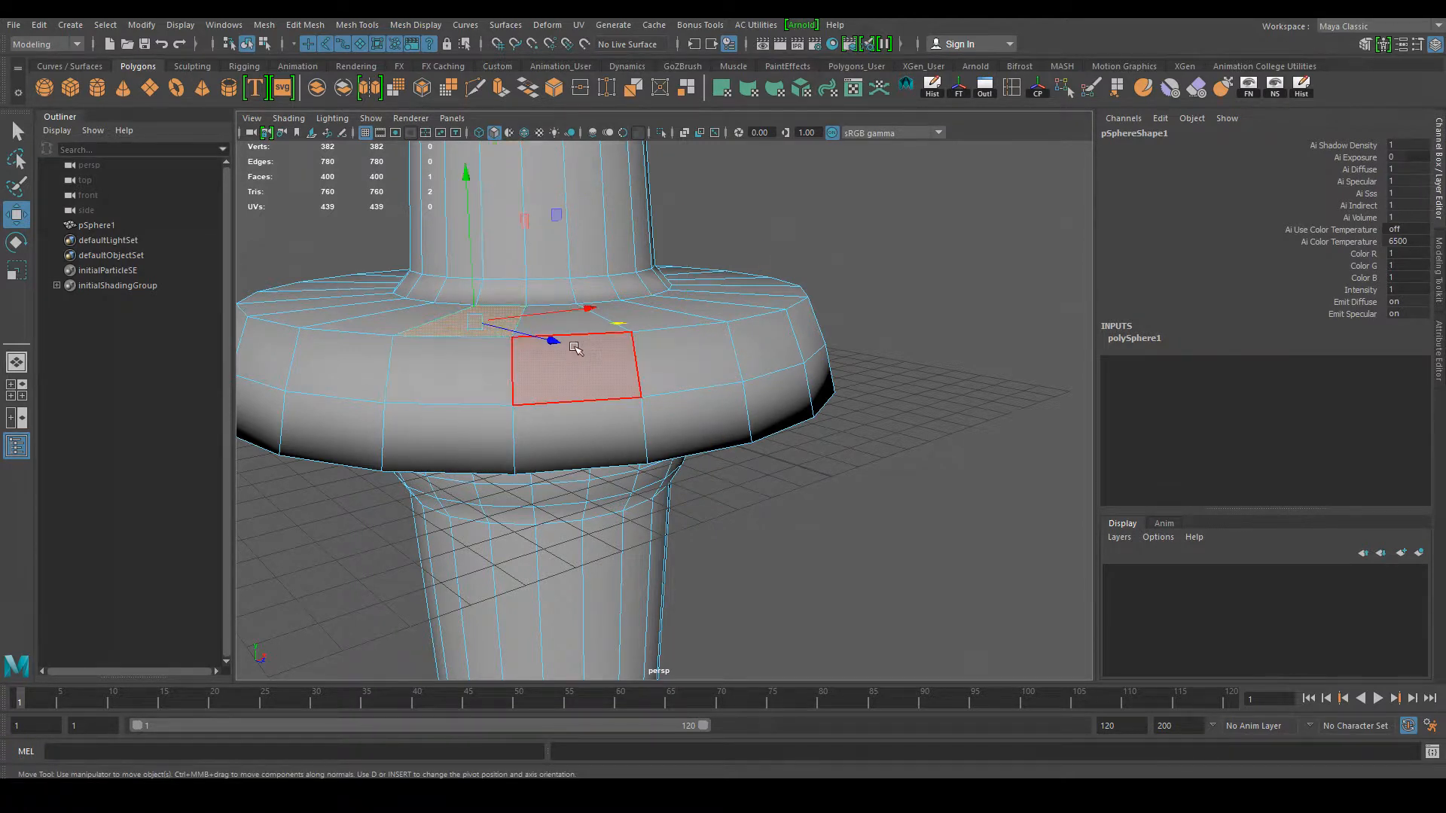
pyautogui.click(582, 326)
pyautogui.click(593, 424)
# Step: Examine the selected lower rim face from several angles, and select all faces of the model
pyautogui.keyDown('alt'); pyautogui.moveTo(451, 434); pyautogui.dragTo(438, 363, button='middle'); pyautogui.keyUp('alt')
pyautogui.keyDown('alt'); pyautogui.moveTo(519, 363); pyautogui.dragTo(637, 422); pyautogui.keyUp('alt')
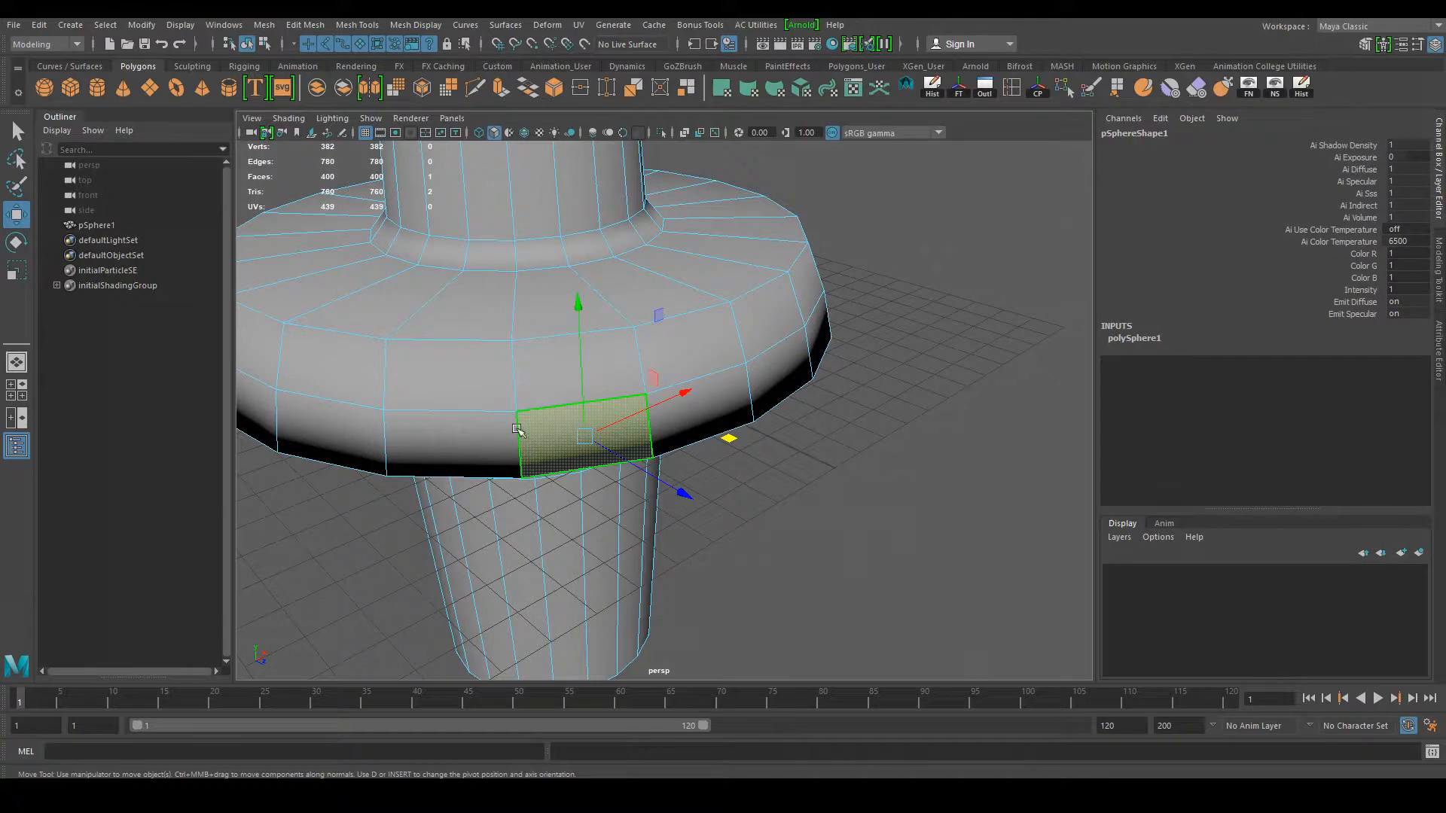
pyautogui.keyDown('alt'); pyautogui.moveTo(580, 437); pyautogui.dragTo(760, 503); pyautogui.keyUp('alt')
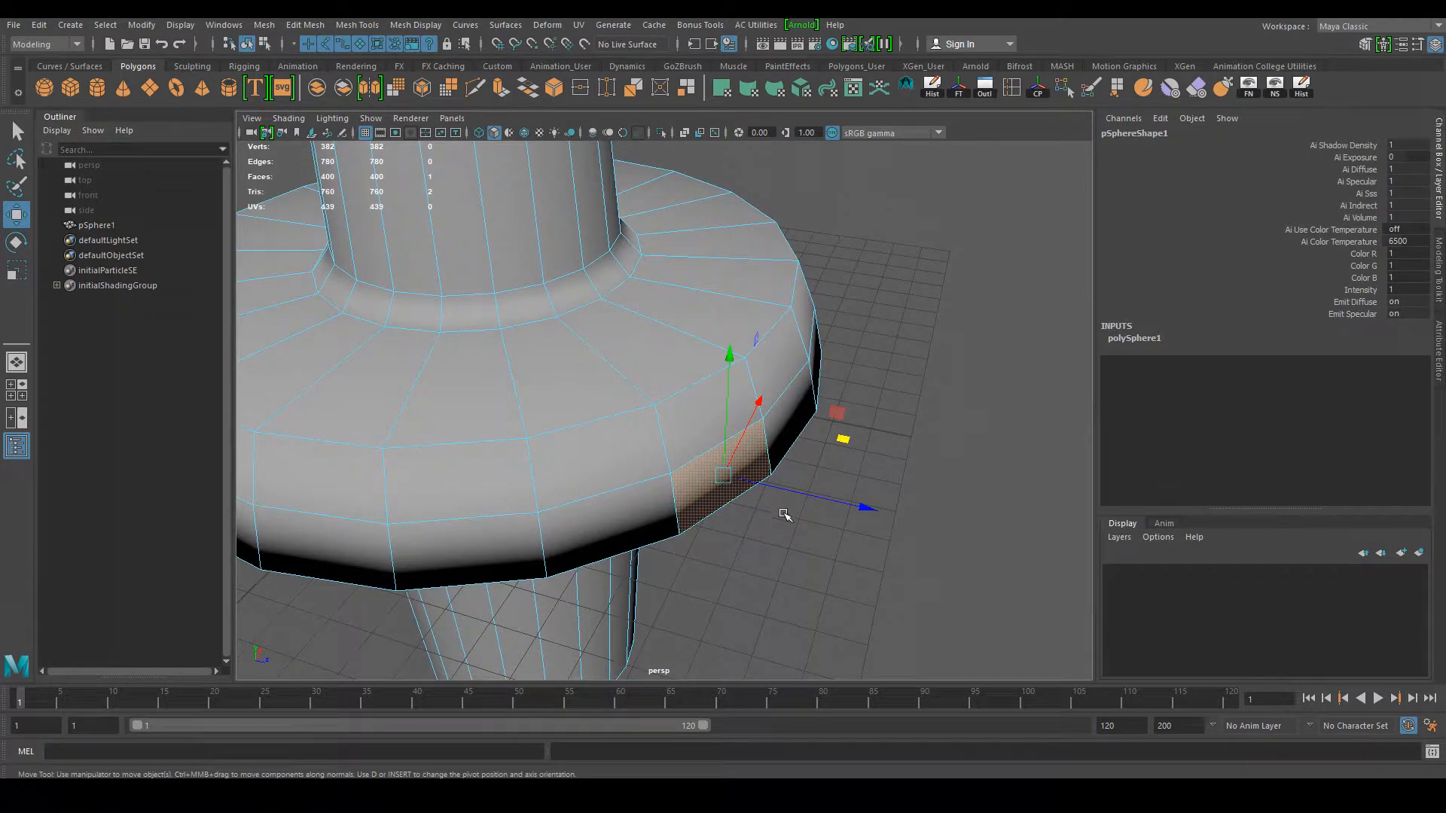
pyautogui.keyDown('alt'); pyautogui.moveTo(770, 519); pyautogui.dragTo(798, 508); pyautogui.keyUp('alt')
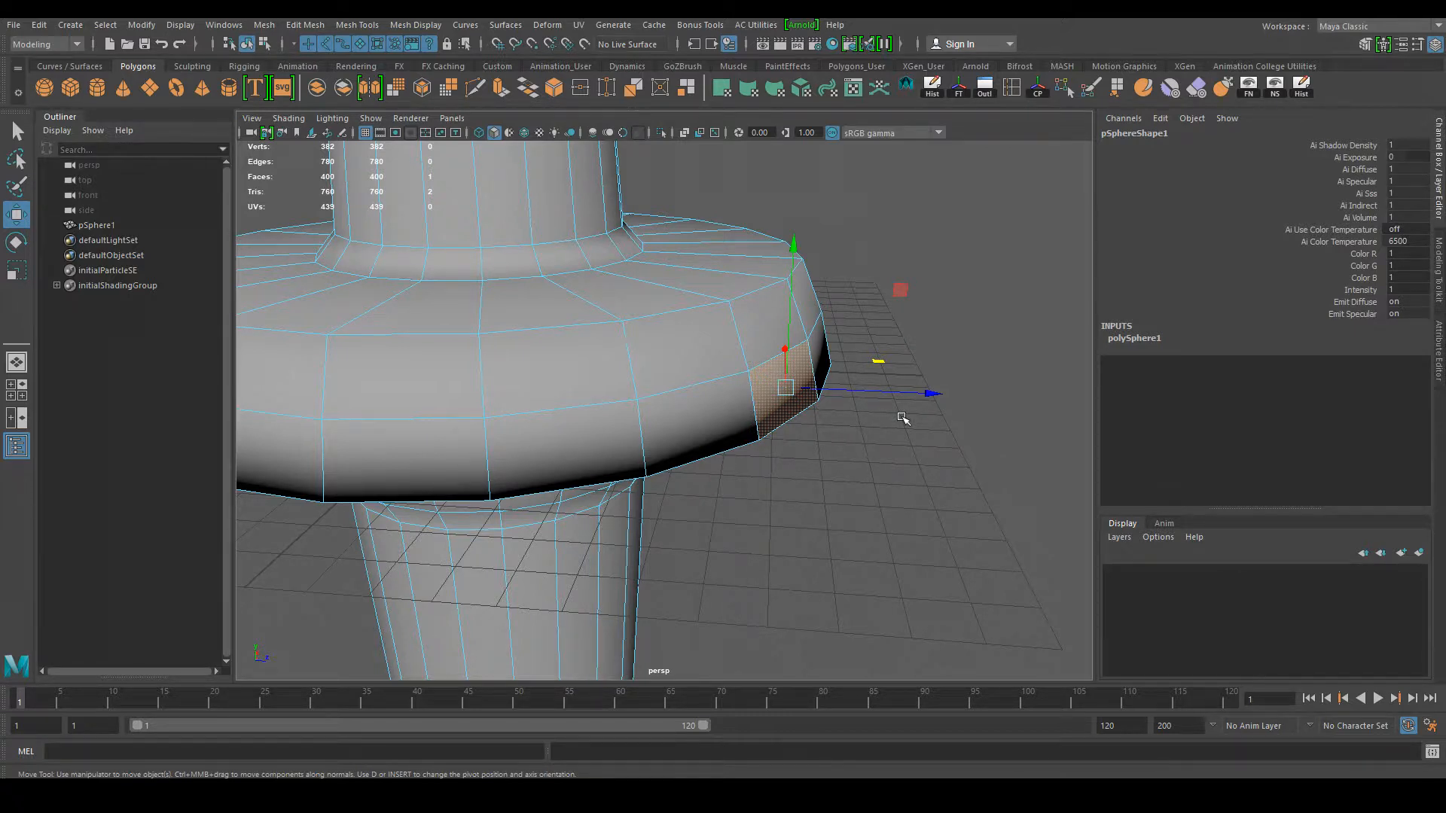
pyautogui.scroll(-8, 678, 430)
pyautogui.moveTo(468, 186); pyautogui.dragTo(856, 557)
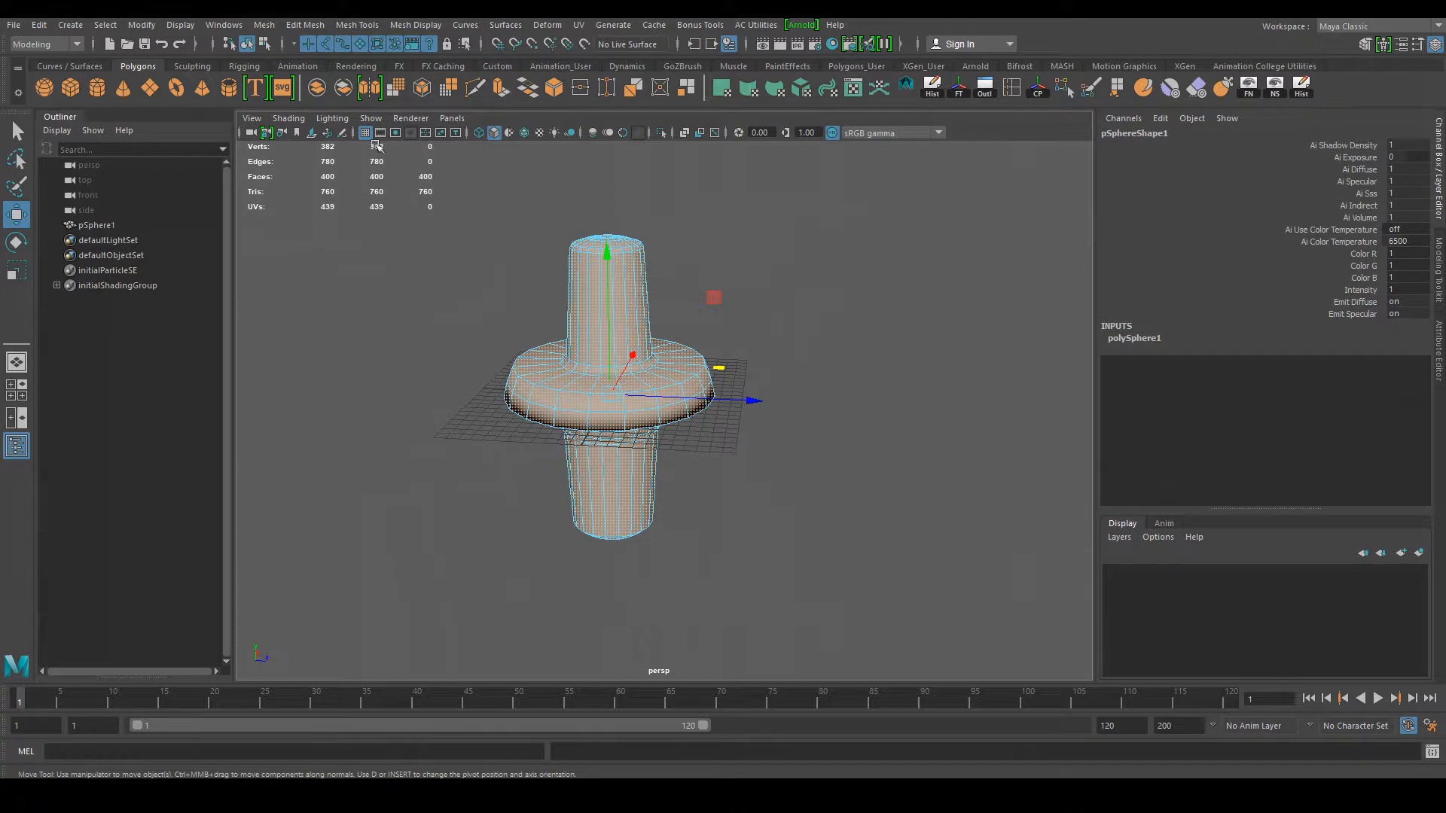
# Step: Locate the Poly Count option among the heads-up display settings
pyautogui.click(180, 25)
pyautogui.moveTo(283, 78)
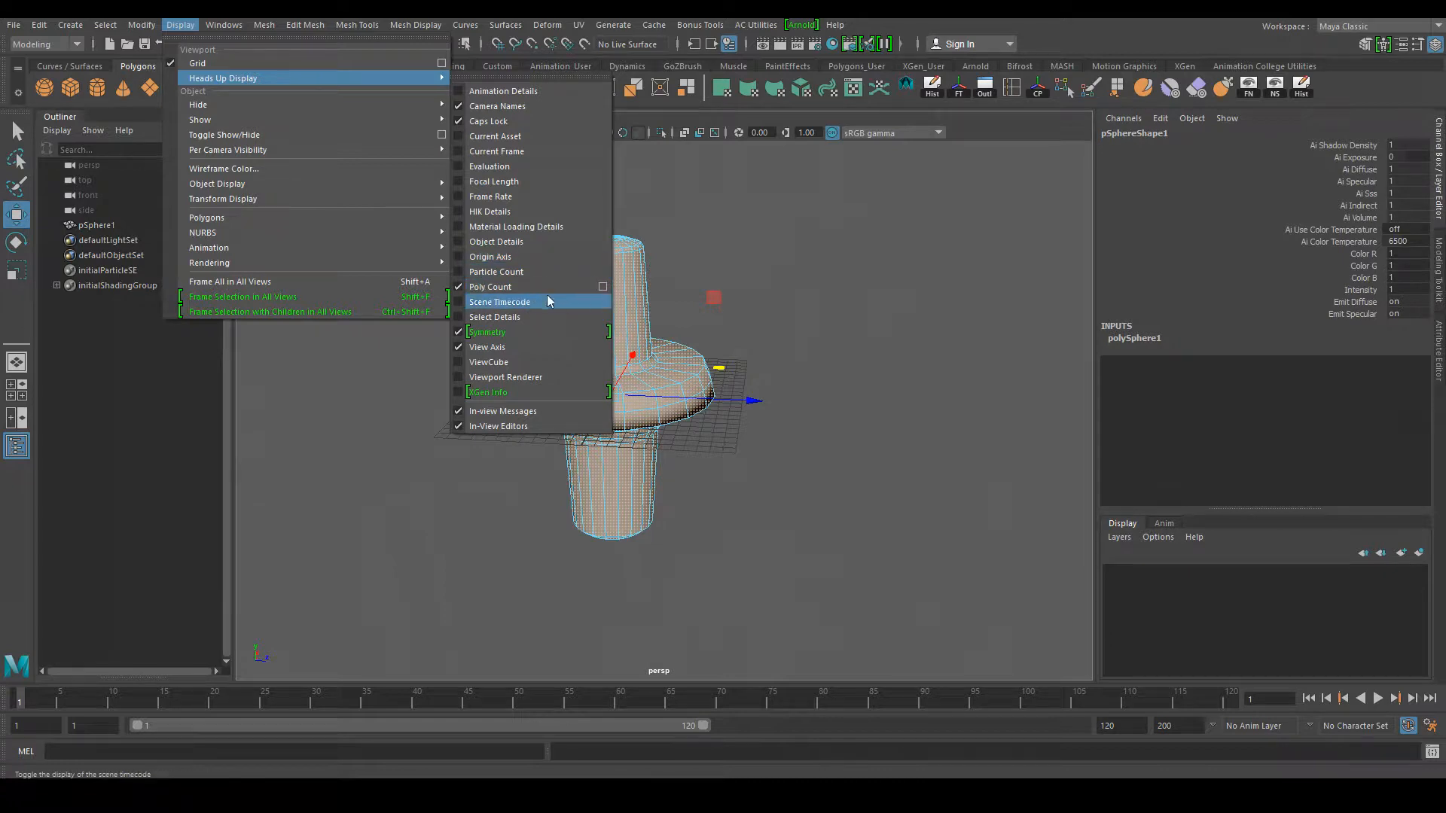
pyautogui.click(475, 293)
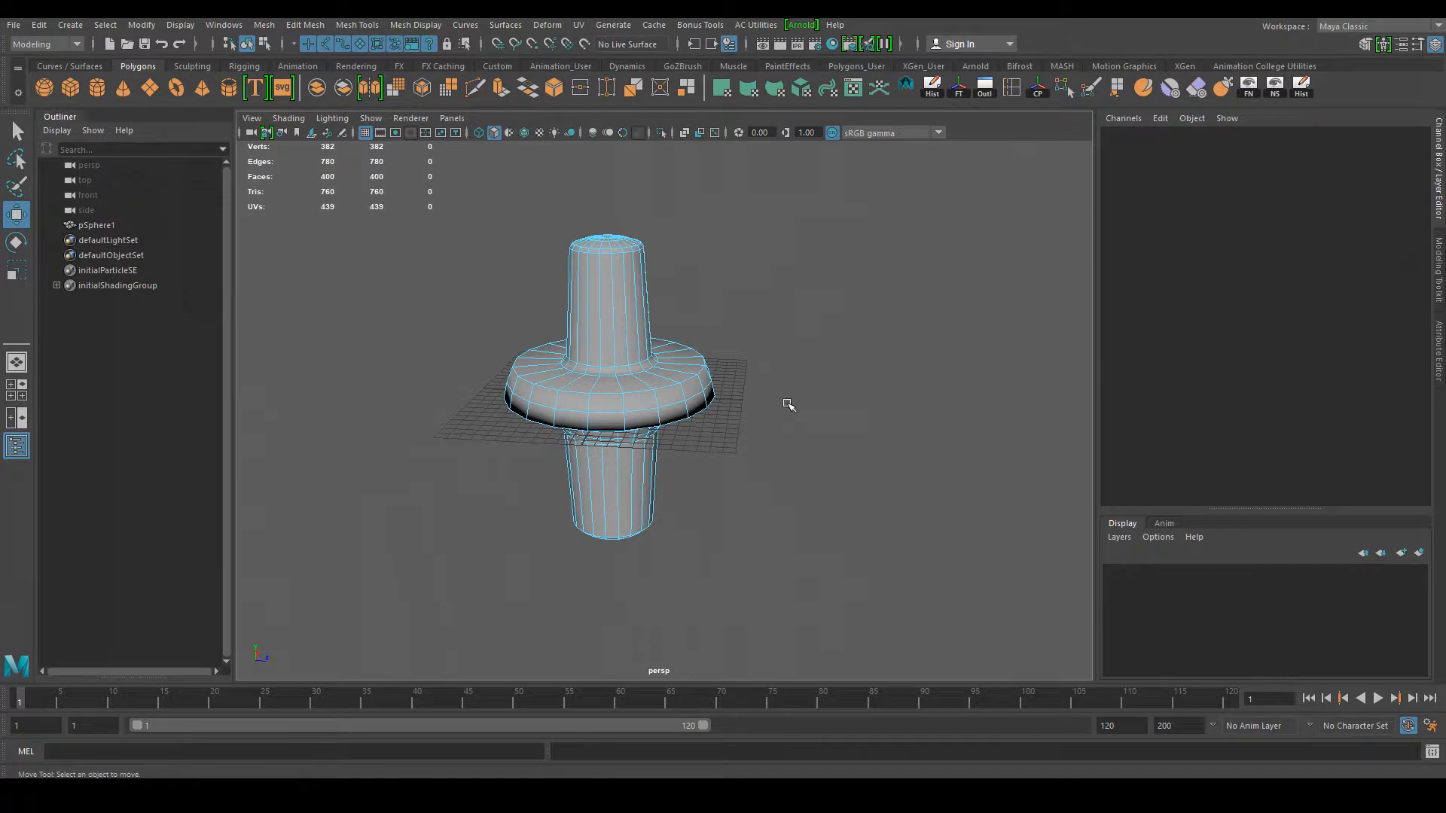
# Step: Reselect all faces of the model, compare the face and triangle counts with the mesh from several angles, and clear the selection
pyautogui.moveTo(789, 620); pyautogui.dragTo(315, 154)
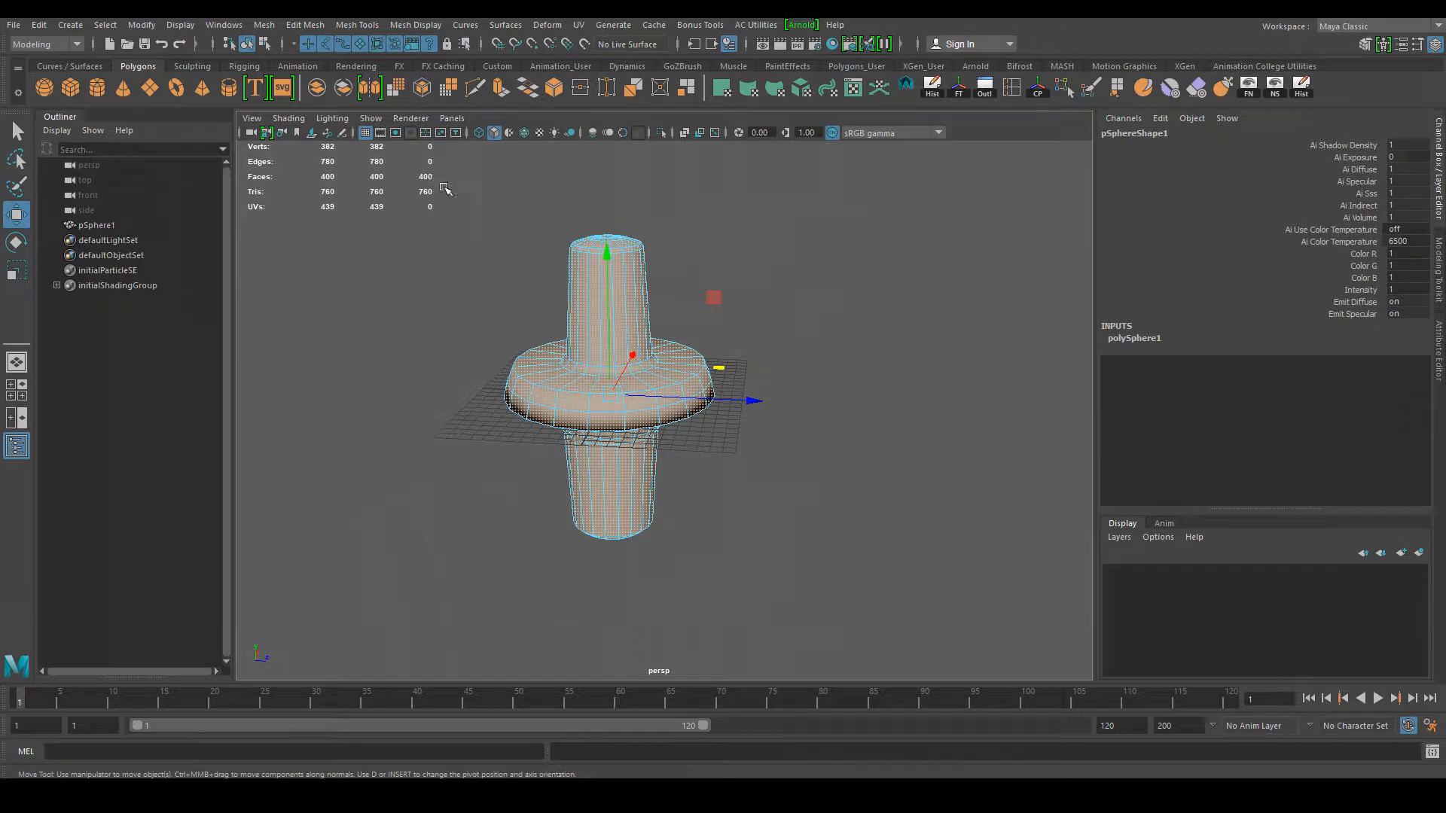
pyautogui.click(878, 526)
pyautogui.moveTo(855, 616); pyautogui.dragTo(337, 180)
pyautogui.scroll(5, 314, 256)
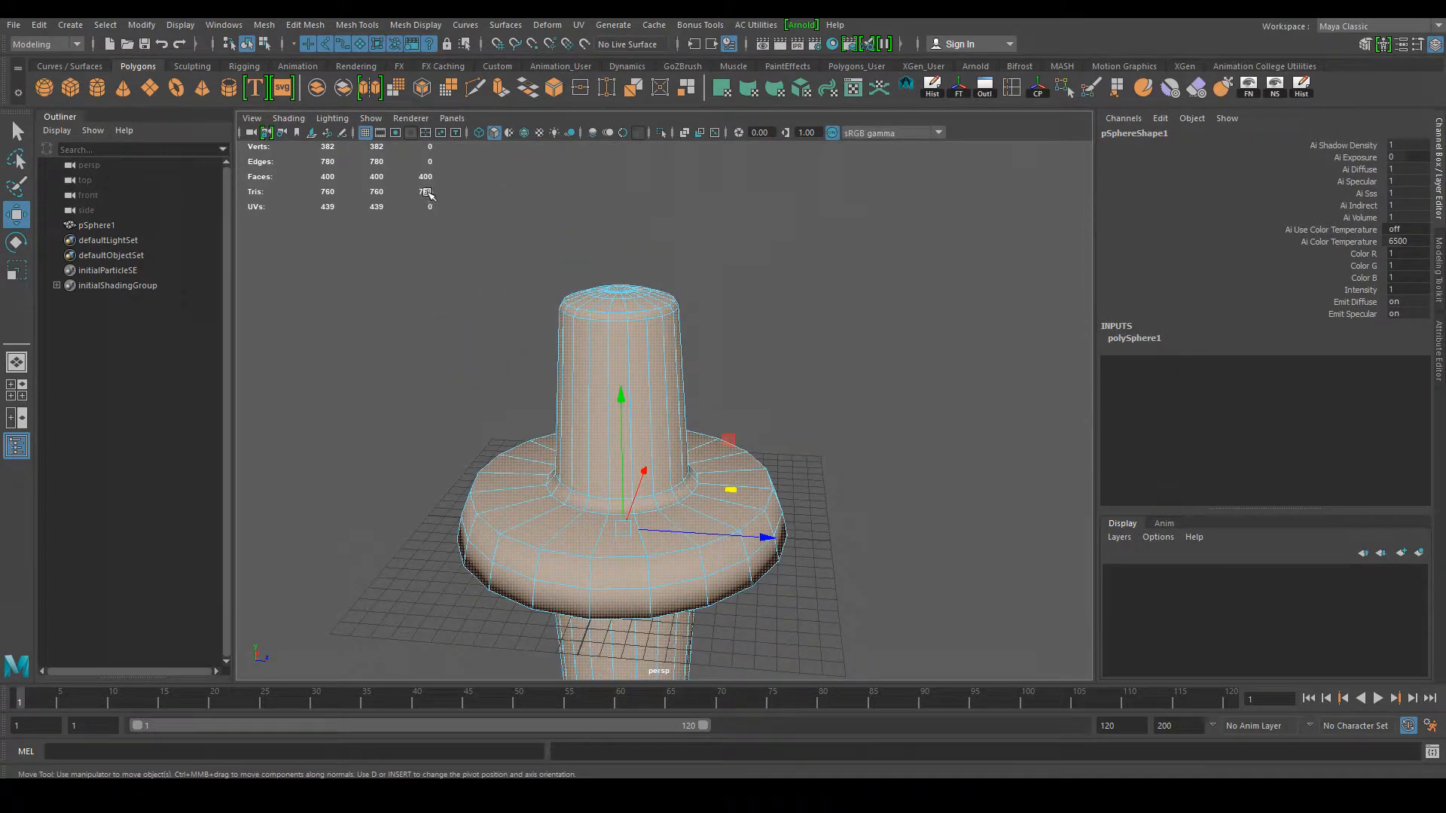
pyautogui.keyDown('alt'); pyautogui.moveTo(469, 209); pyautogui.dragTo(572, 366); pyautogui.keyUp('alt')
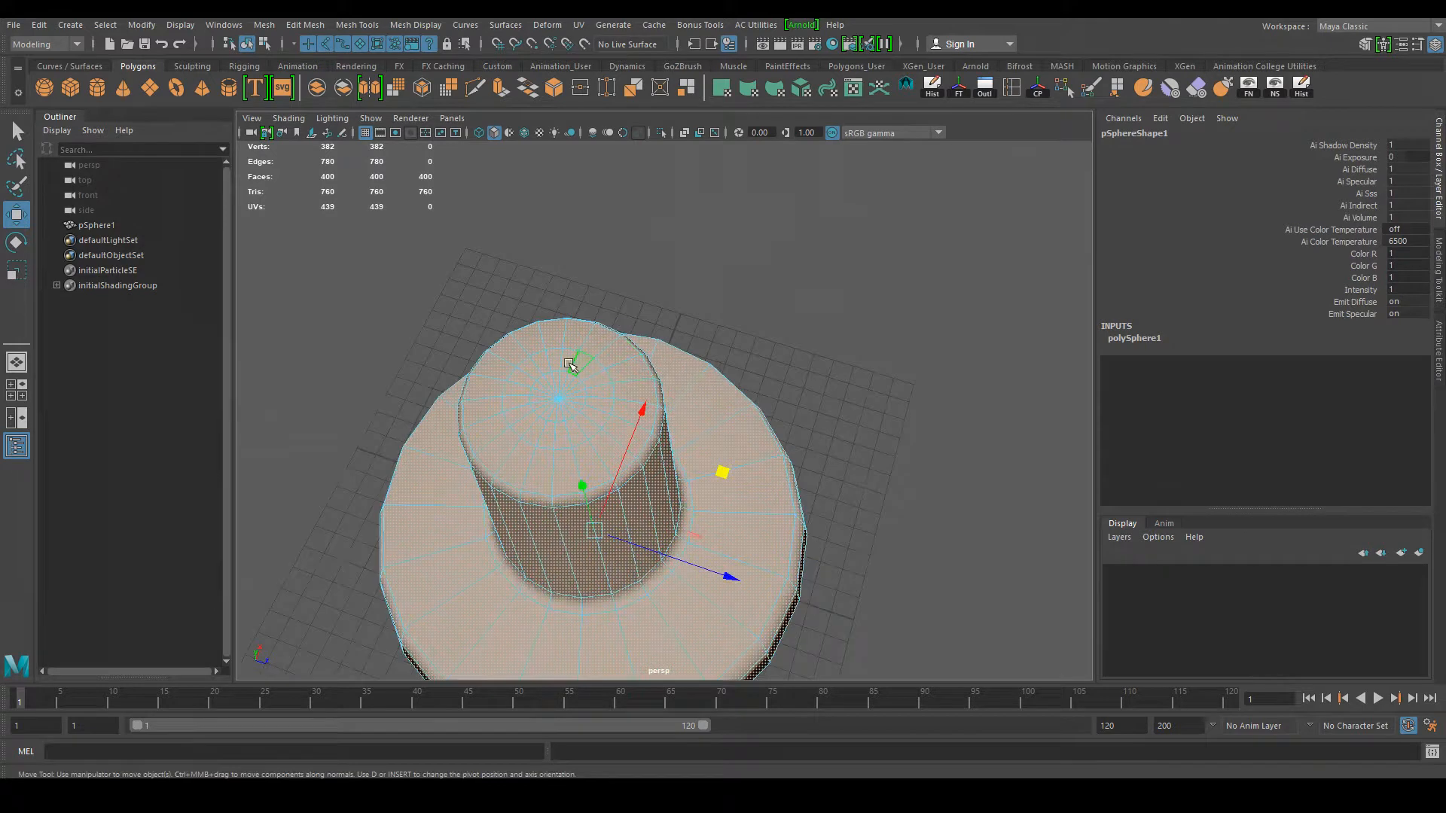
pyautogui.keyDown('alt'); pyautogui.moveTo(532, 454); pyautogui.dragTo(646, 190, button='middle'); pyautogui.keyUp('alt')
pyautogui.moveTo(656, 451)
pyautogui.keyDown('alt'); pyautogui.mouseDown()
pyautogui.moveTo(652, 422)
pyautogui.moveTo(641, 471)
pyautogui.mouseUp(); pyautogui.keyUp('alt')
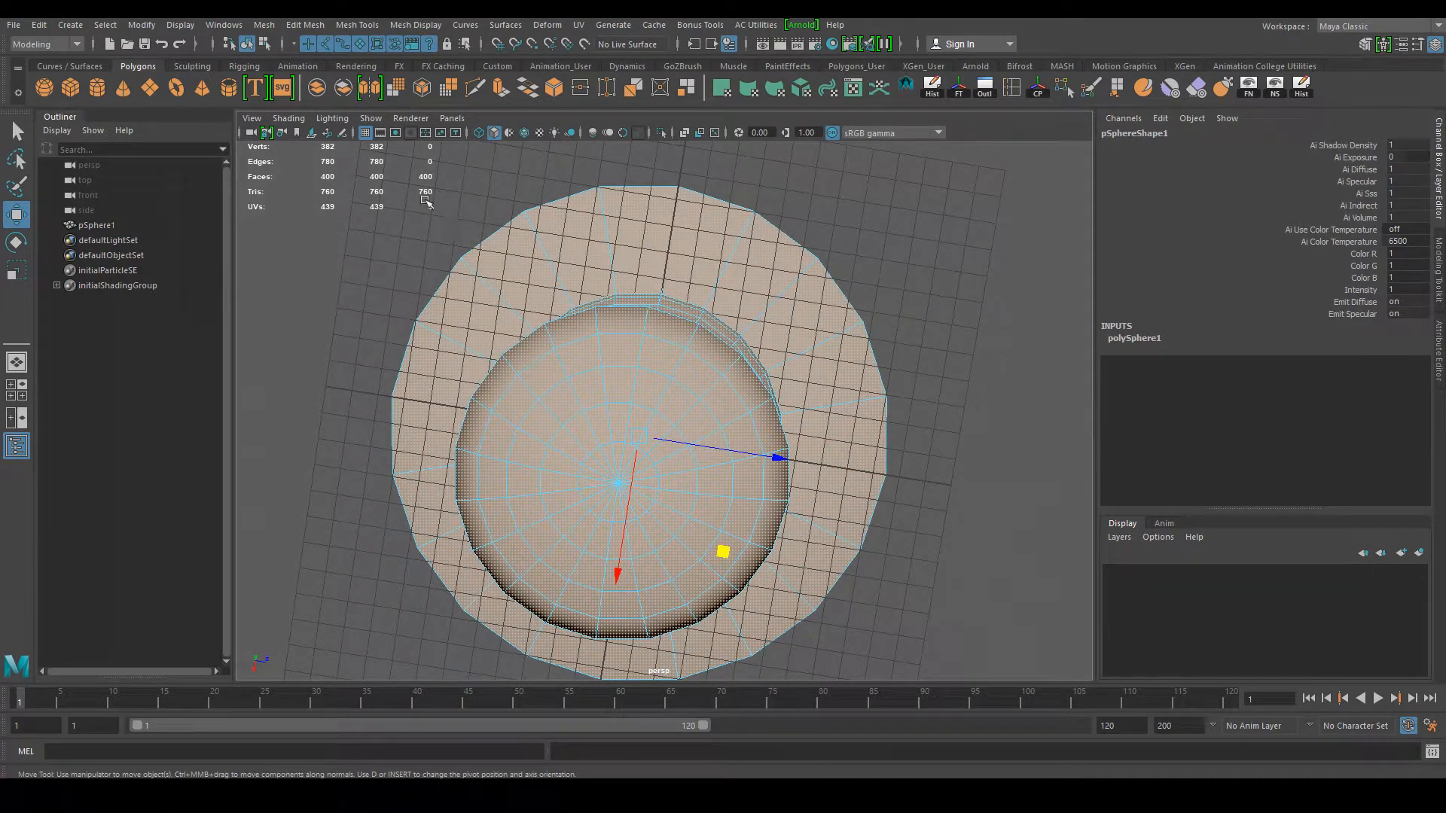
pyautogui.keyDown('alt'); pyautogui.moveTo(463, 191); pyautogui.dragTo(582, 287); pyautogui.keyUp('alt')
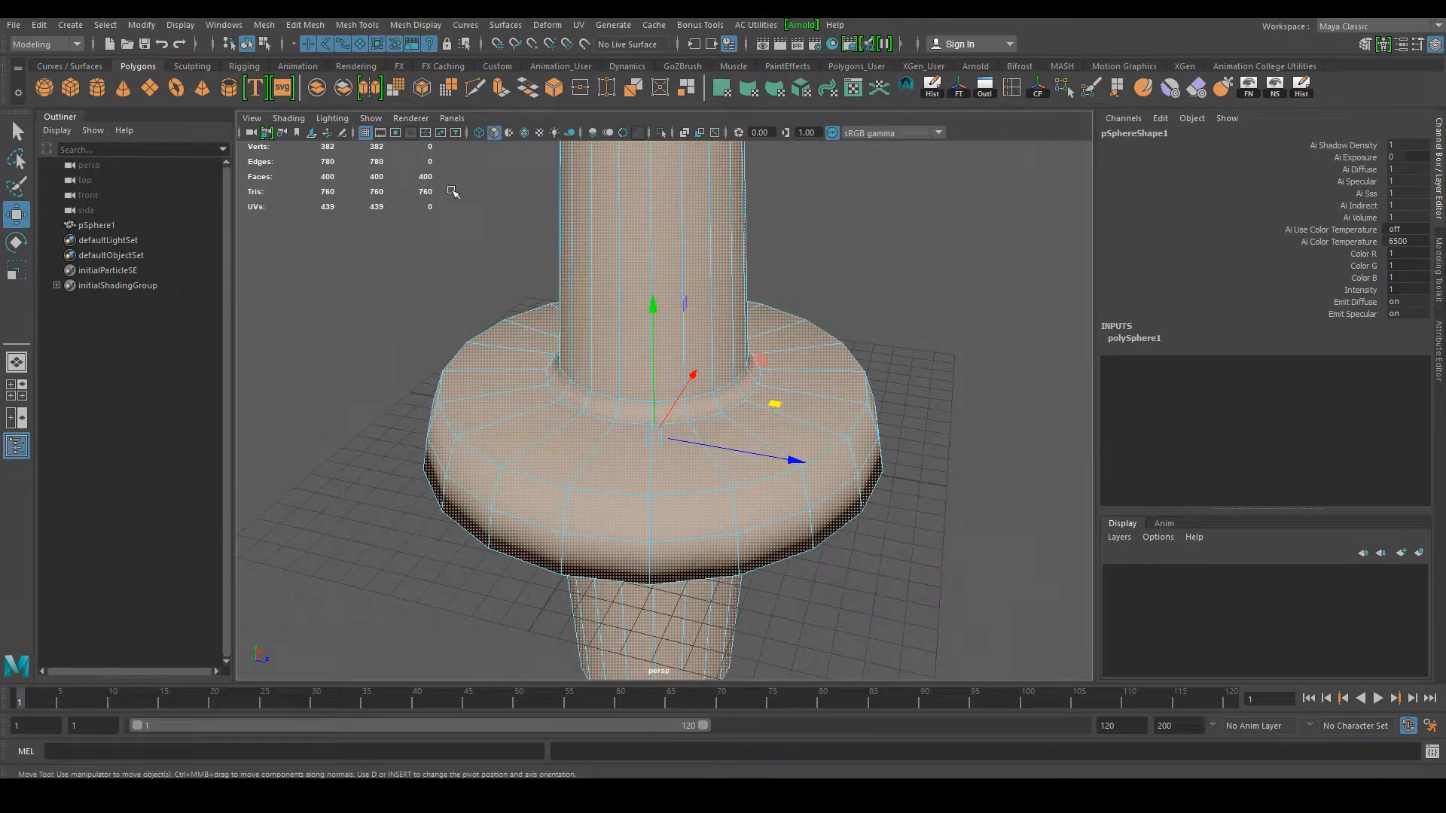
pyautogui.click(487, 258)
# Step: Practise selecting individual four-sided faces on the disc's outer rim at close range
pyautogui.scroll(-6, 700, 247)
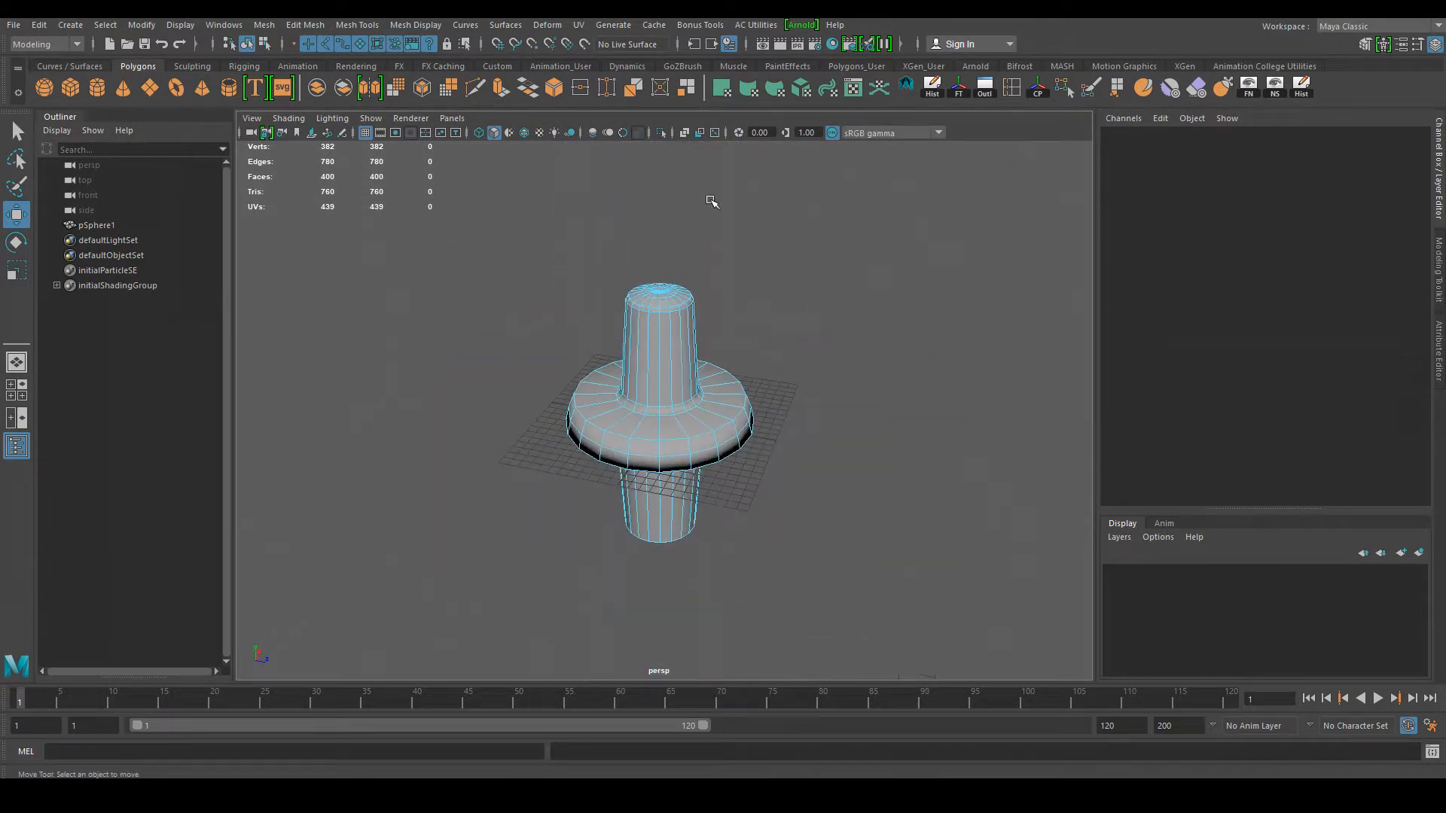
pyautogui.keyDown('alt'); pyautogui.moveTo(677, 198); pyautogui.dragTo(638, 167, button='middle'); pyautogui.keyUp('alt')
pyautogui.keyDown('alt'); pyautogui.moveTo(591, 230); pyautogui.dragTo(784, 371, button='right'); pyautogui.keyUp('alt')
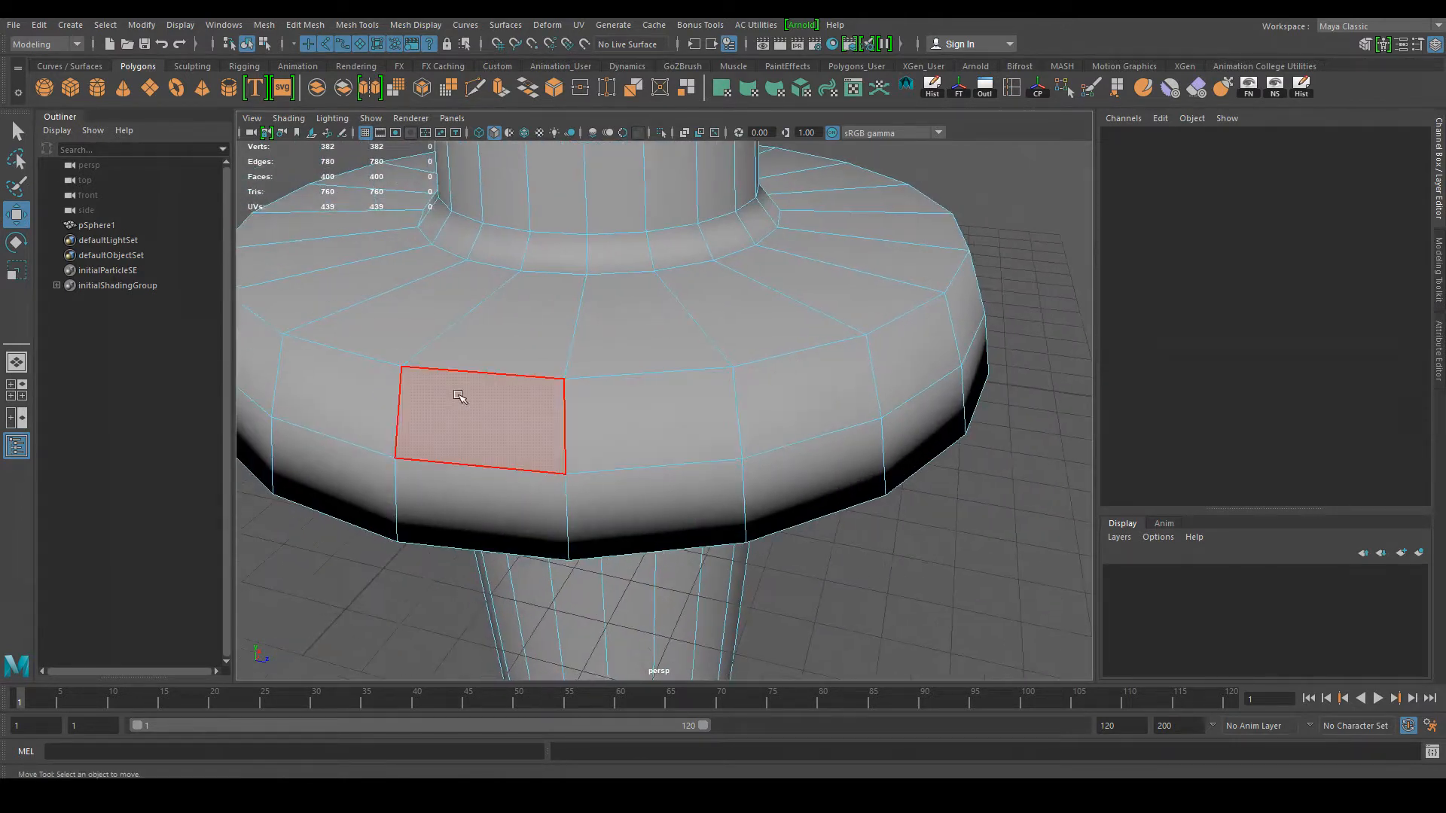
pyautogui.click(458, 394)
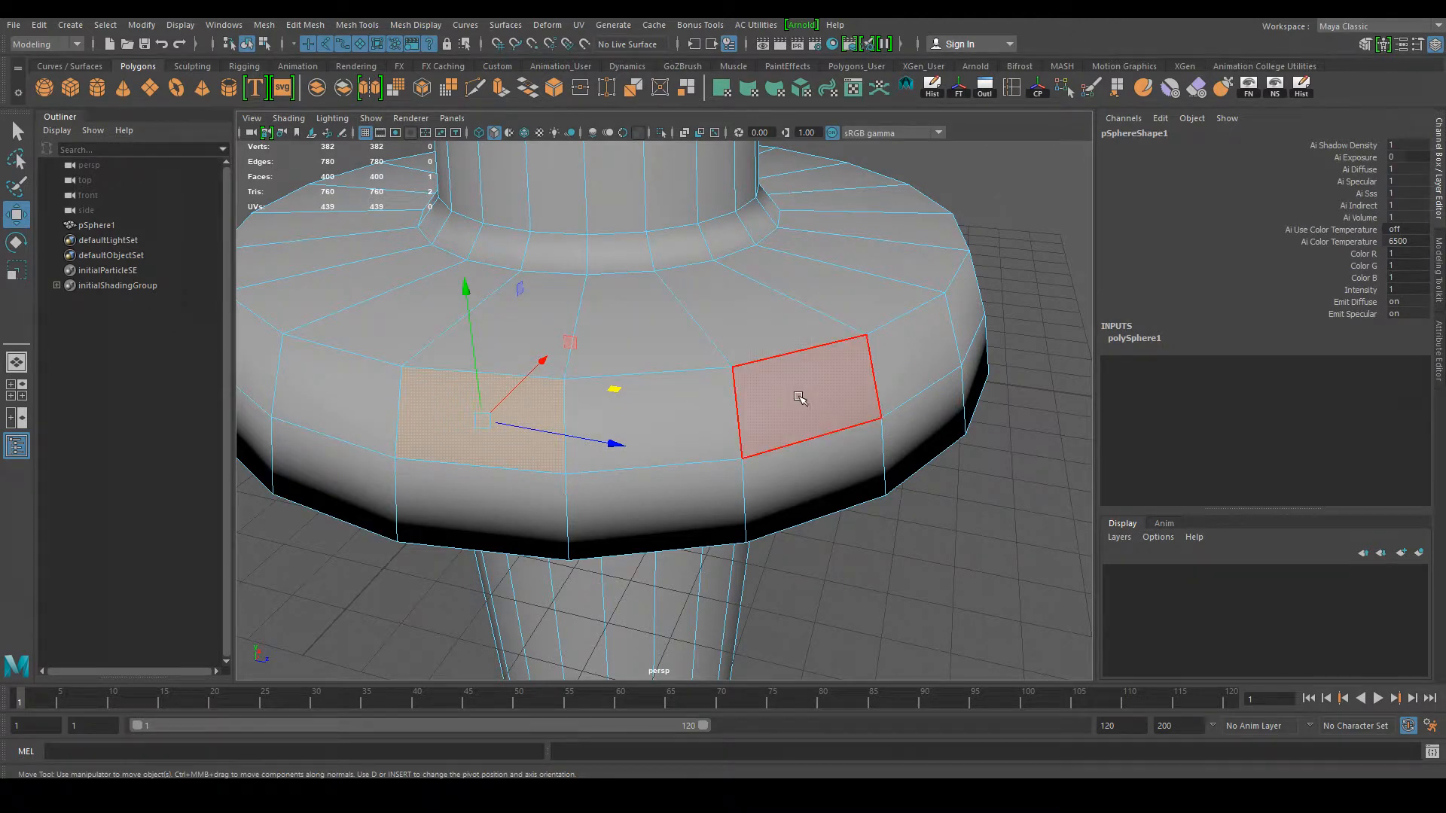
pyautogui.click(685, 400)
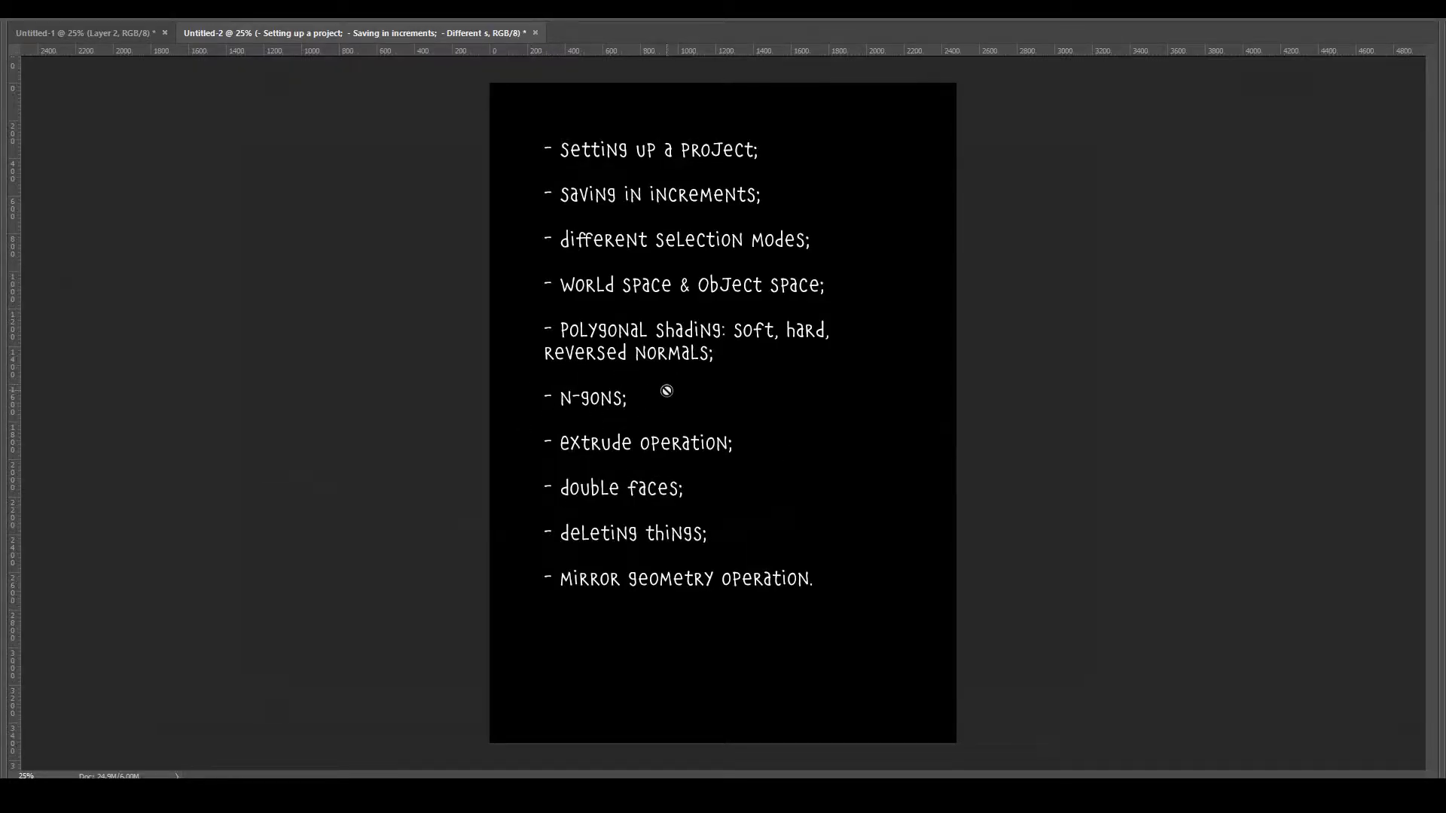
# Step: Switch from the lesson topic list back to Autodesk Maya, clear the face selection and view the whole model
pyautogui.moveTo(186, 776)
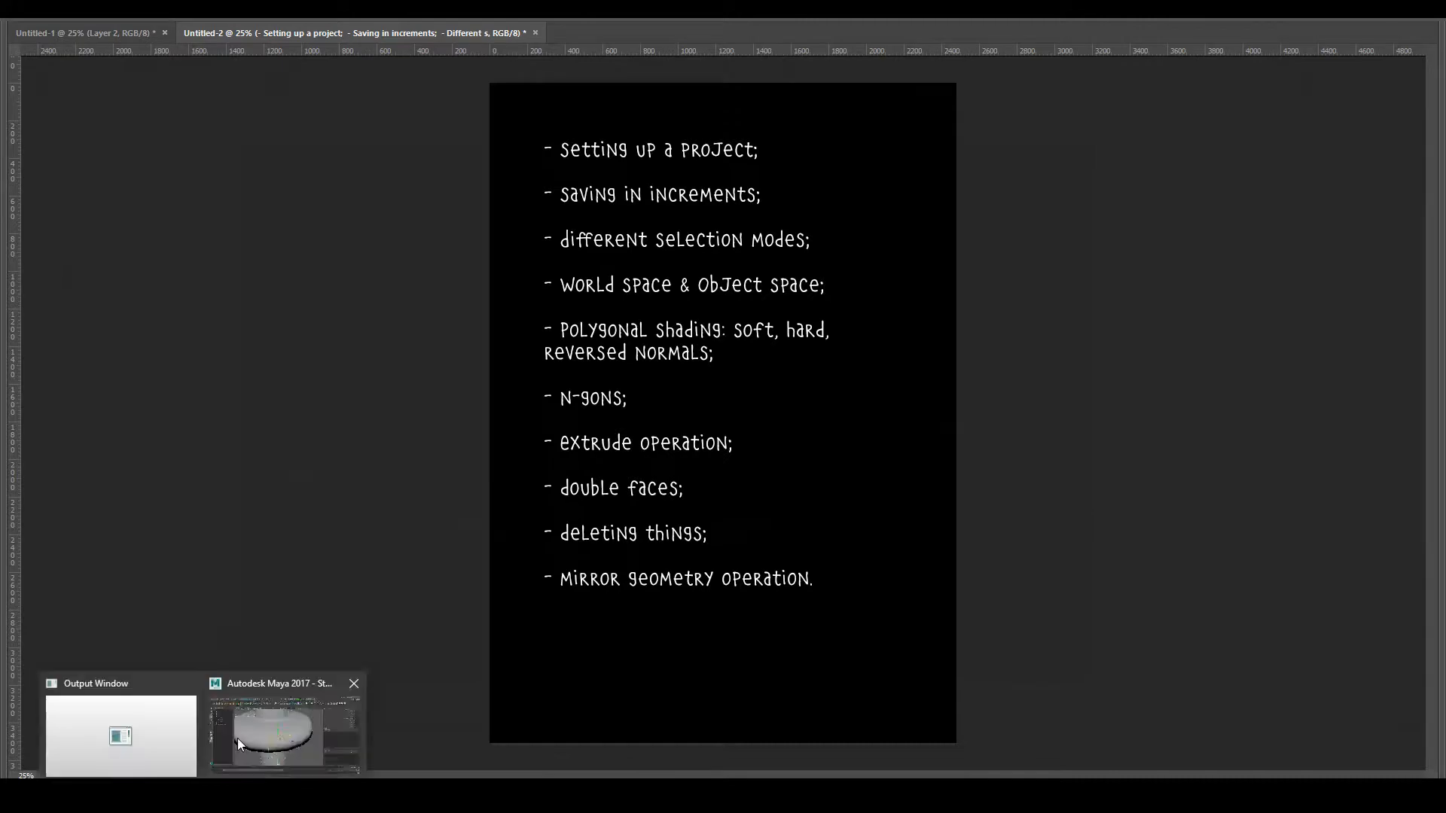
pyautogui.click(237, 738)
pyautogui.click(902, 554)
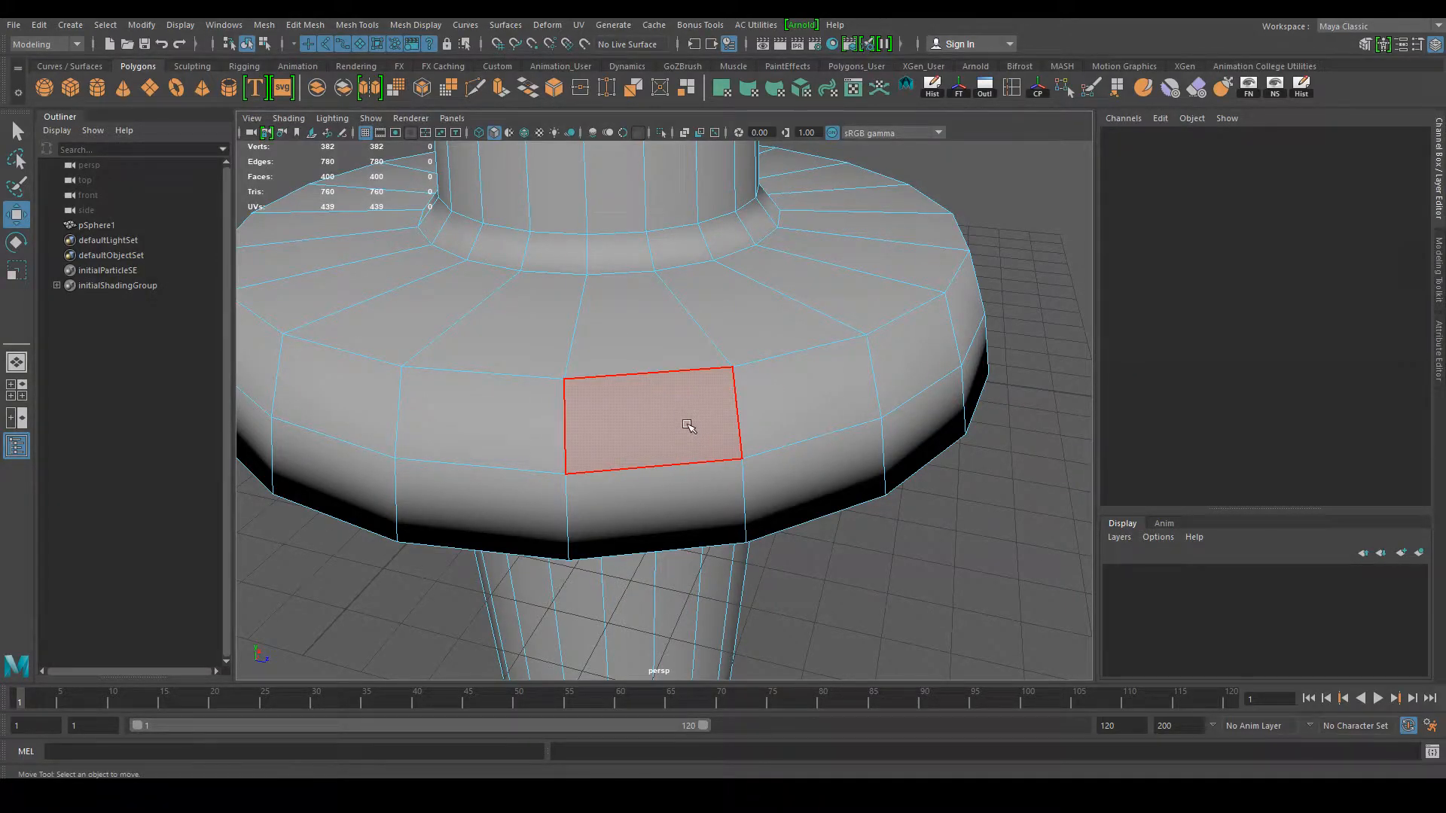
pyautogui.keyDown('alt'); pyautogui.moveTo(936, 463); pyautogui.dragTo(665, 366, button='right'); pyautogui.keyUp('alt')
pyautogui.keyDown('alt'); pyautogui.moveTo(778, 401); pyautogui.dragTo(776, 503); pyautogui.keyUp('alt')
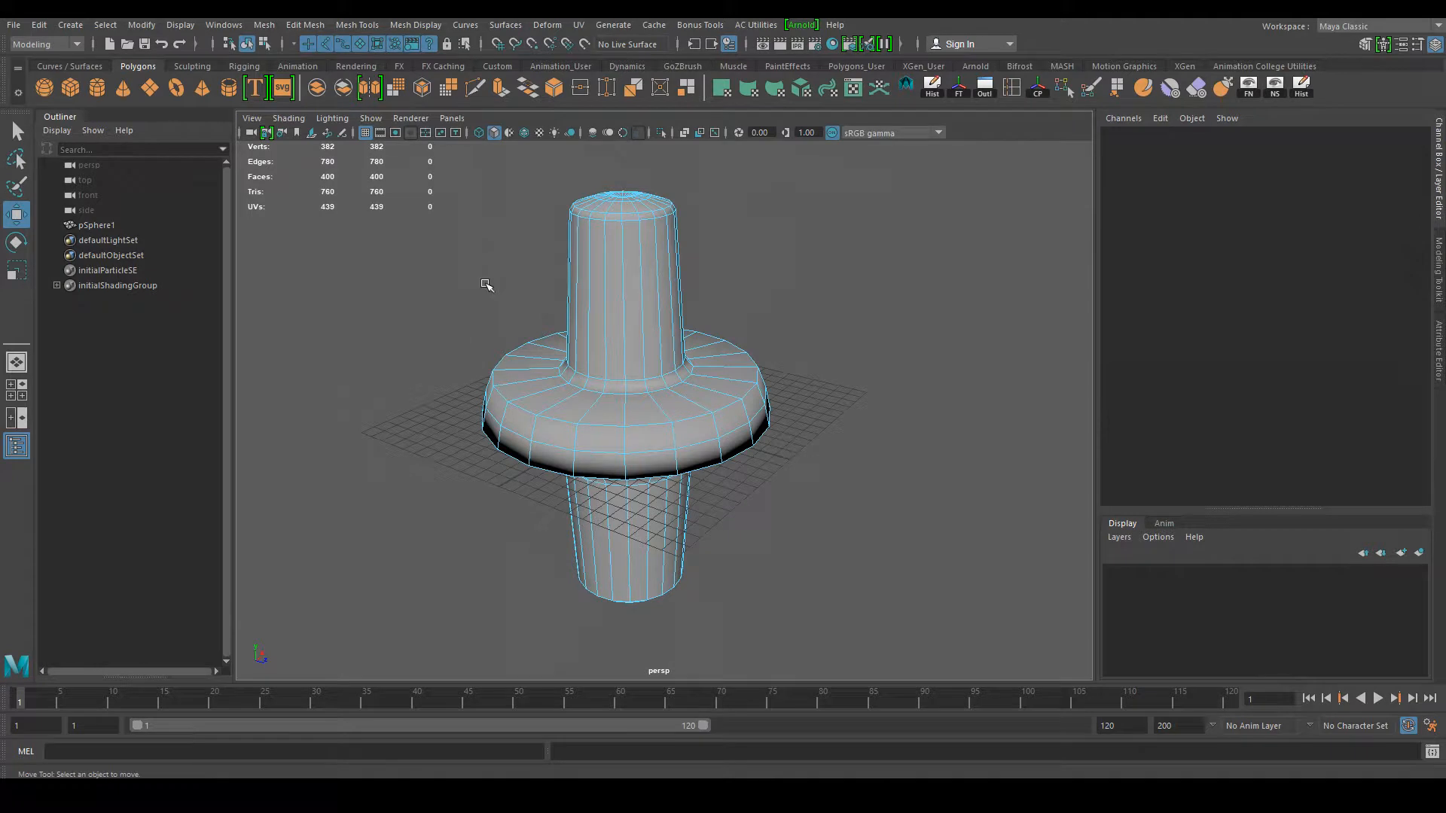
pyautogui.keyDown('alt'); pyautogui.moveTo(484, 281); pyautogui.dragTo(507, 268); pyautogui.keyUp('alt')
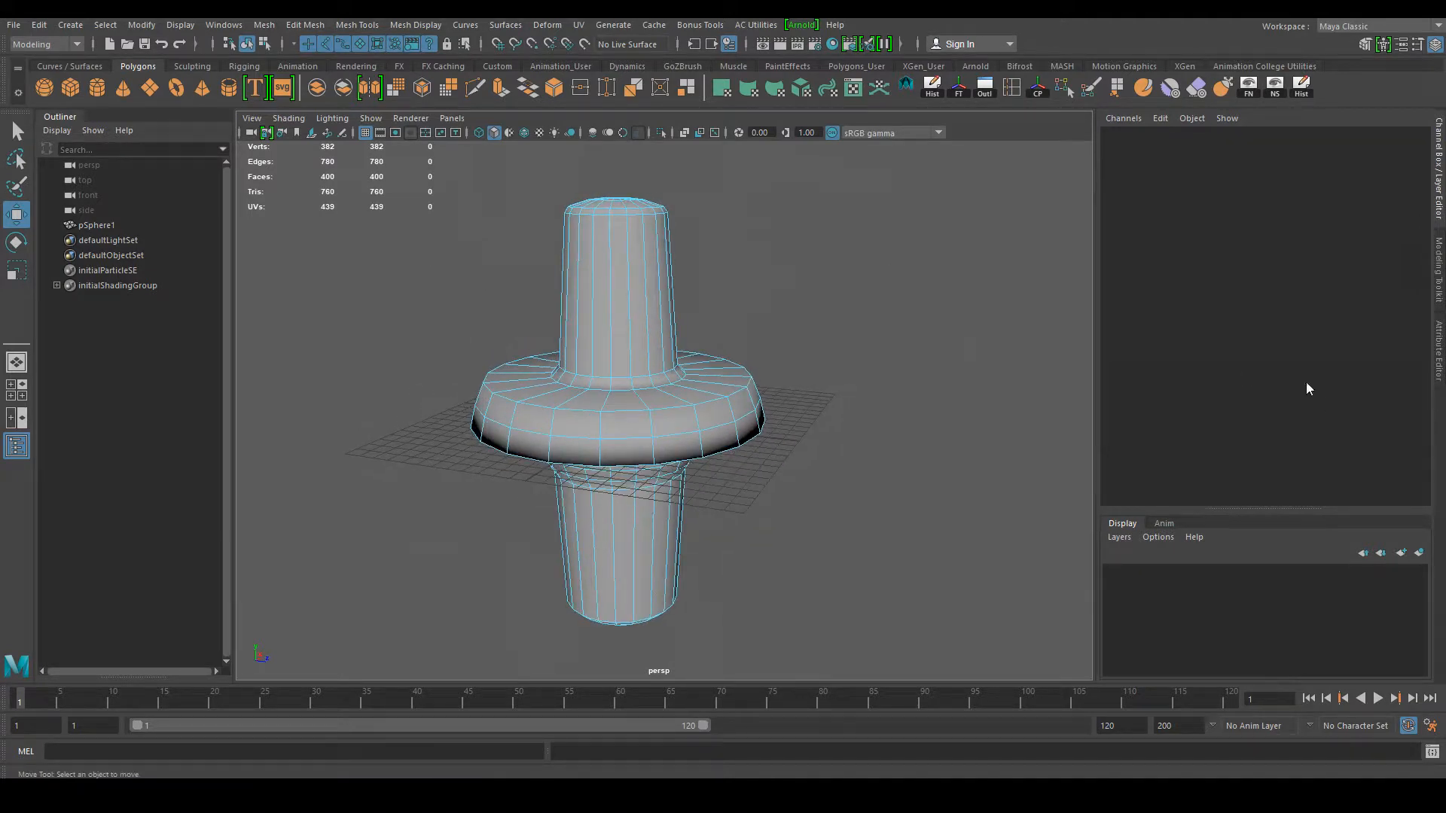
# Step: Examine the four-sided faces on the disc's rim, the upper column and the top cap from the side and above
pyautogui.keyDown('alt'); pyautogui.moveTo(768, 340); pyautogui.dragTo(898, 407, button='right'); pyautogui.keyUp('alt')
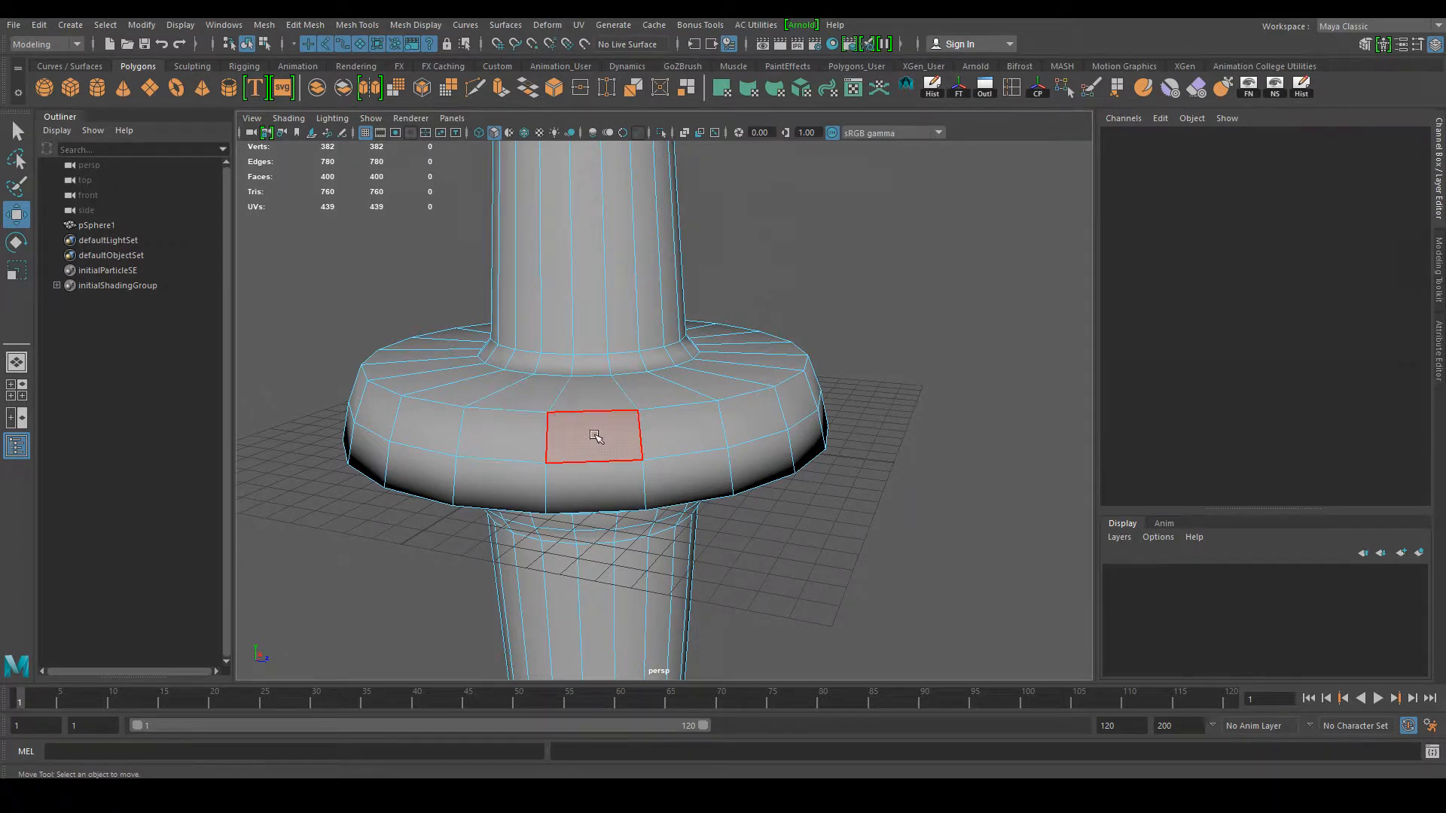
pyautogui.keyDown('alt'); pyautogui.moveTo(750, 432); pyautogui.dragTo(826, 402, button='middle'); pyautogui.keyUp('alt')
pyautogui.keyDown('alt'); pyautogui.moveTo(768, 446); pyautogui.dragTo(667, 375, button='middle'); pyautogui.keyUp('alt')
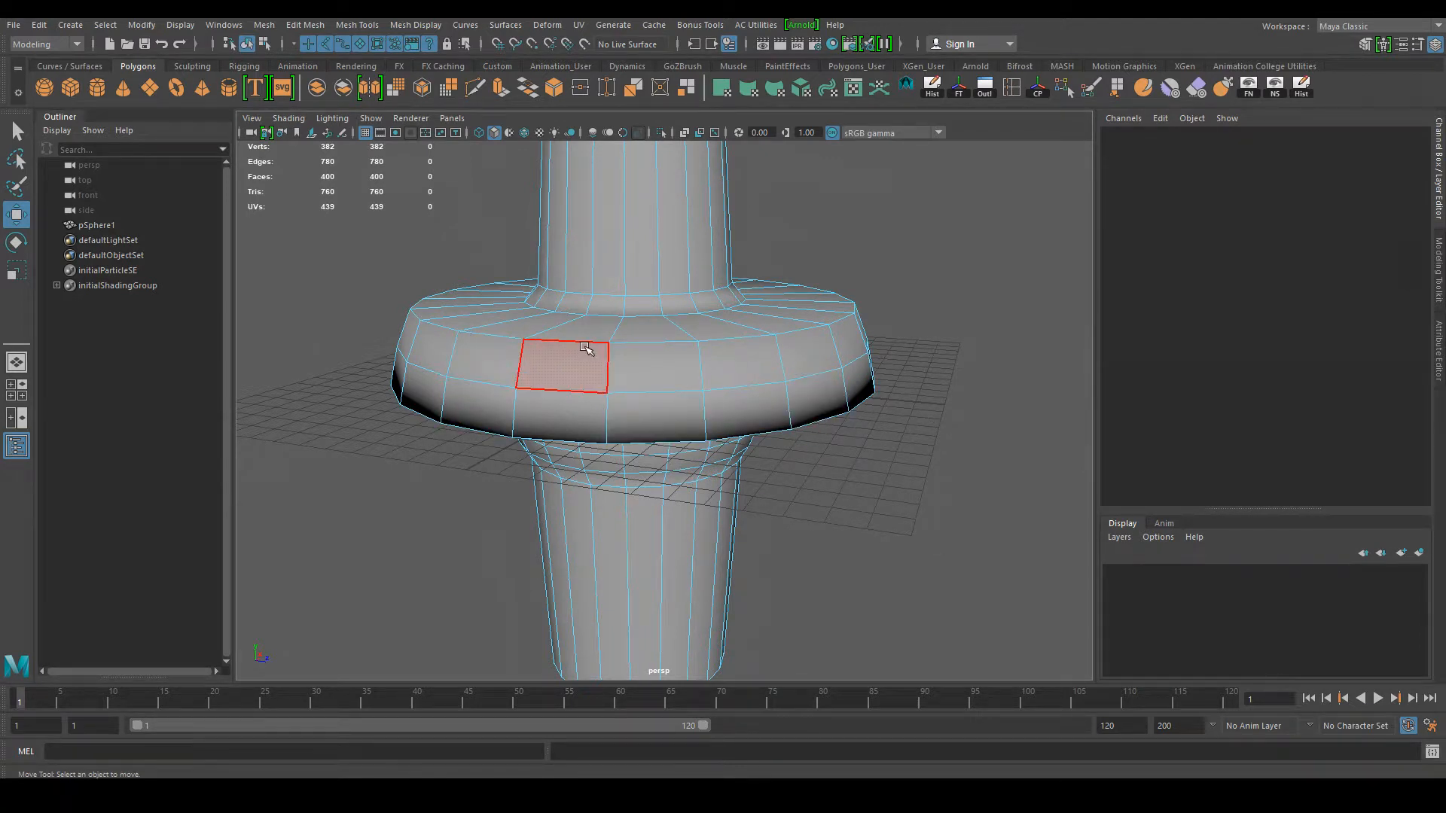
pyautogui.moveTo(581, 378)
pyautogui.keyDown('alt'); pyautogui.mouseDown(button='right')
pyautogui.moveTo(507, 342)
pyautogui.moveTo(585, 372)
pyautogui.mouseUp(button='right'); pyautogui.keyUp('alt')
pyautogui.keyDown('alt'); pyautogui.moveTo(585, 373); pyautogui.dragTo(874, 476, button='middle'); pyautogui.keyUp('alt')
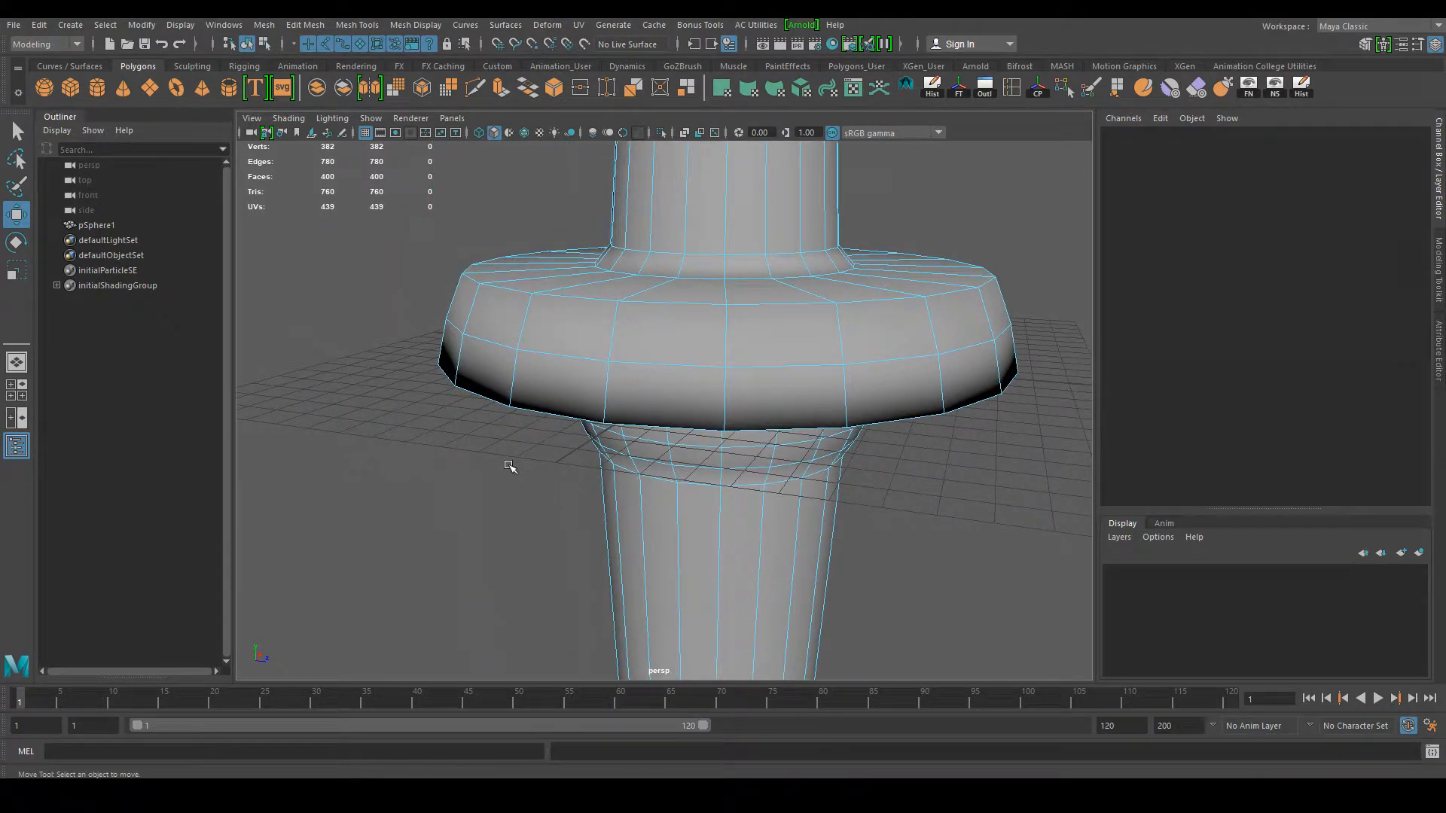
pyautogui.keyDown('alt'); pyautogui.moveTo(903, 471); pyautogui.dragTo(836, 500, button='middle'); pyautogui.keyUp('alt')
pyautogui.keyDown('alt'); pyautogui.moveTo(836, 500); pyautogui.dragTo(603, 450, button='right'); pyautogui.keyUp('alt')
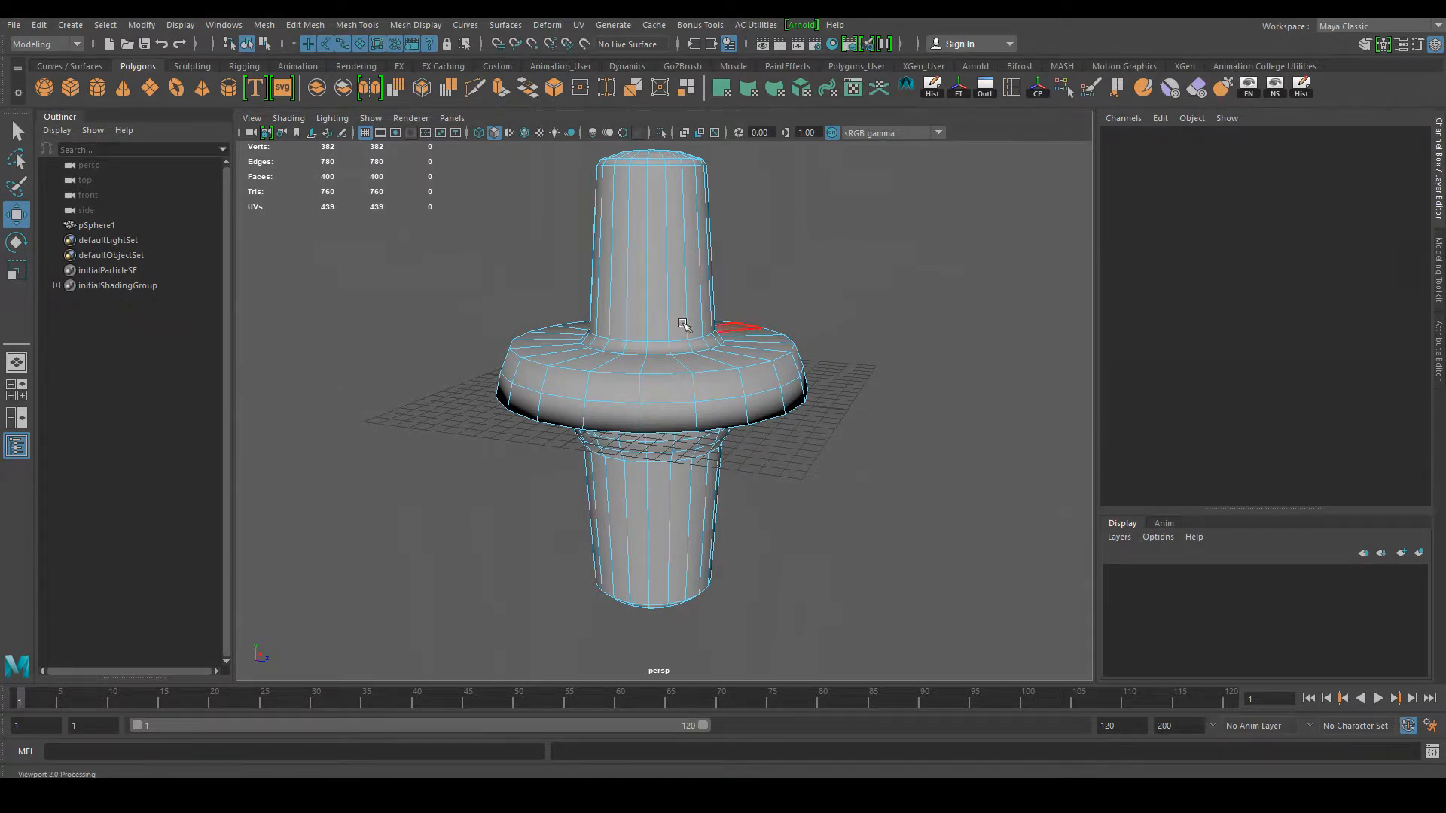
pyautogui.scroll(5, 904, 362)
pyautogui.keyDown('alt'); pyautogui.moveTo(873, 322); pyautogui.dragTo(781, 483, button='middle'); pyautogui.keyUp('alt')
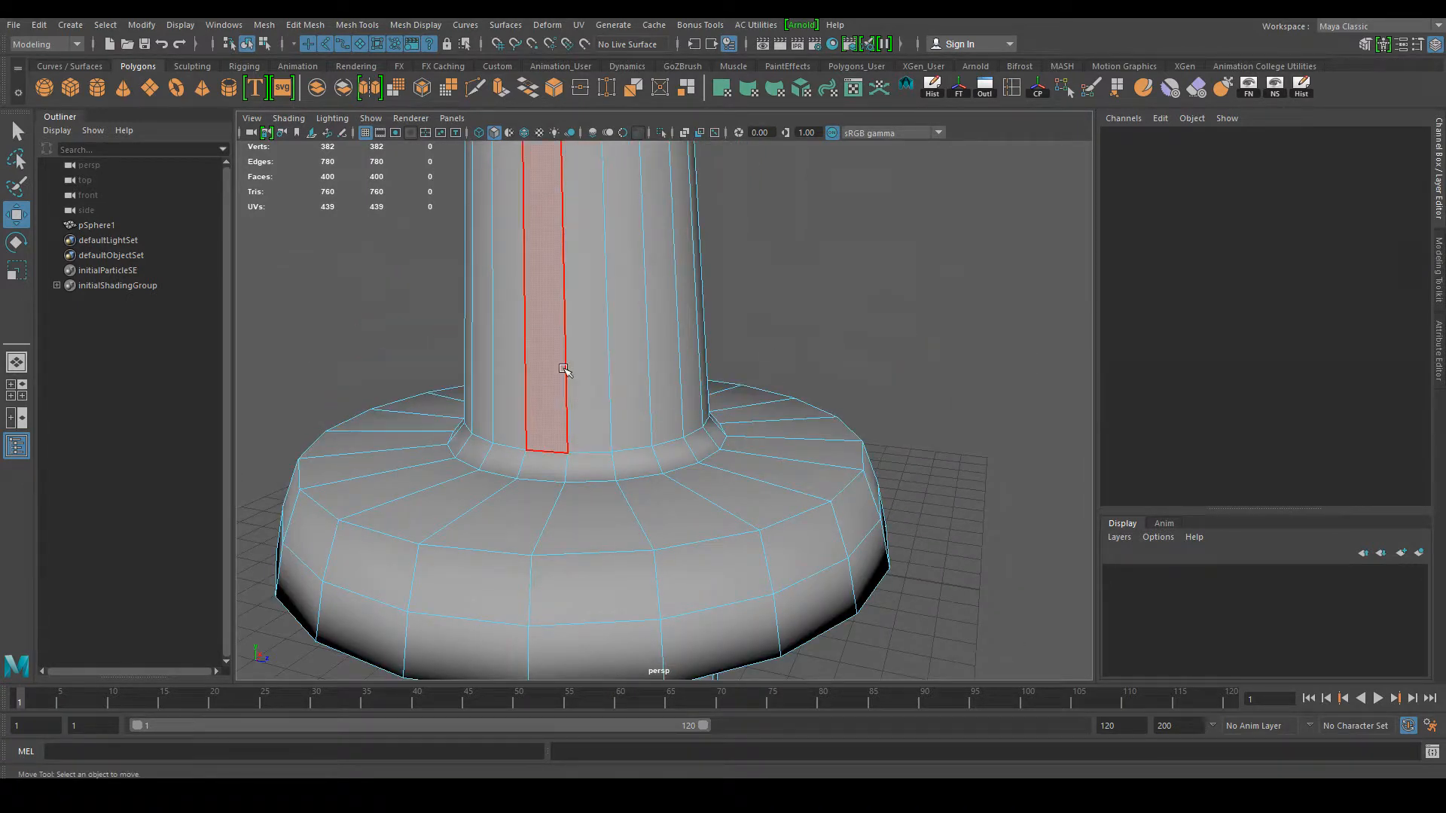
pyautogui.keyDown('alt'); pyautogui.moveTo(918, 404); pyautogui.dragTo(697, 320, button='right'); pyautogui.keyUp('alt')
pyautogui.keyDown('alt'); pyautogui.moveTo(698, 321); pyautogui.dragTo(648, 444); pyautogui.keyUp('alt')
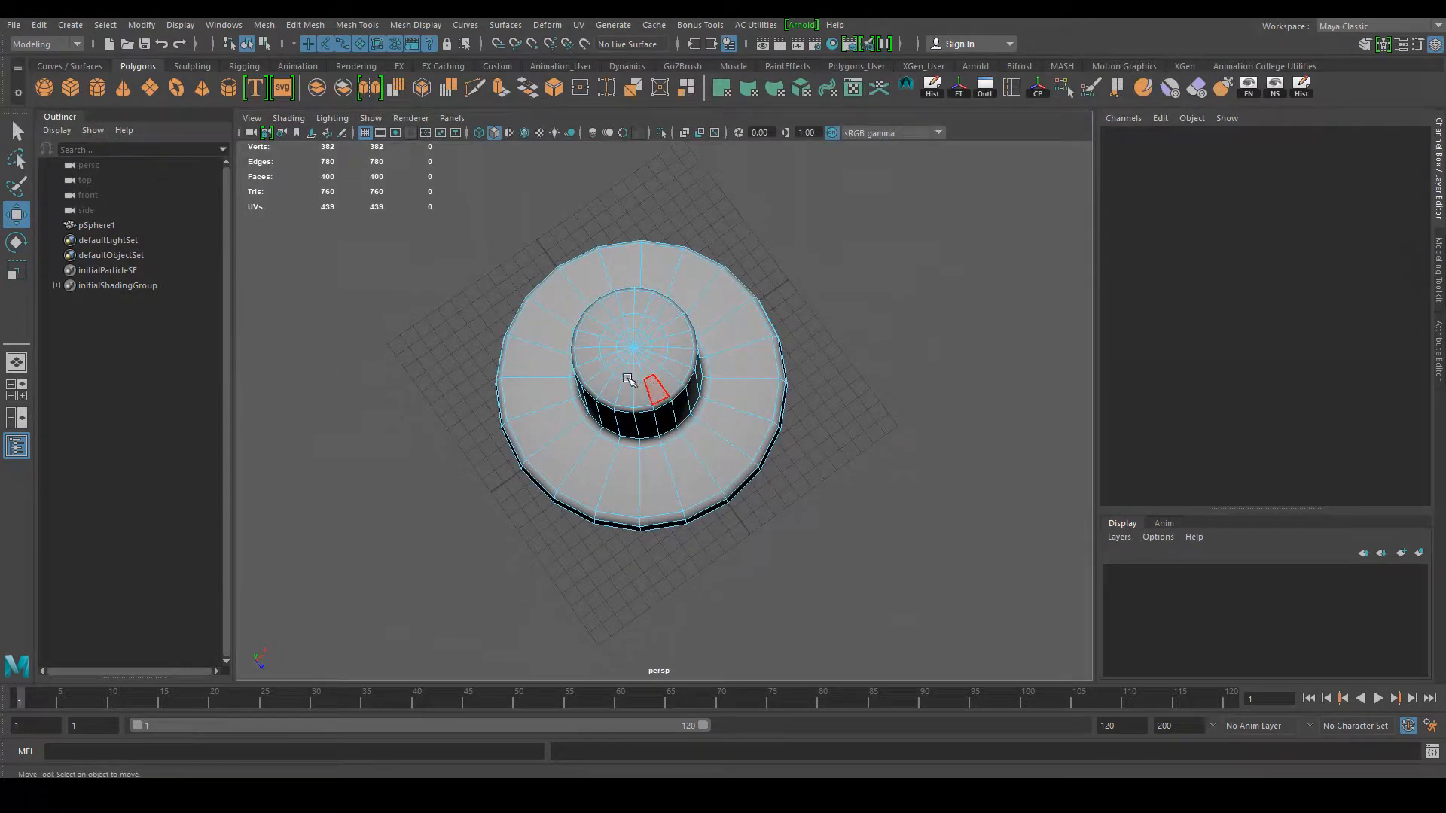
pyautogui.keyDown('alt'); pyautogui.moveTo(666, 390); pyautogui.dragTo(848, 419, button='right'); pyautogui.keyUp('alt')
pyautogui.keyDown('alt'); pyautogui.moveTo(698, 488); pyautogui.dragTo(745, 409); pyautogui.keyUp('alt')
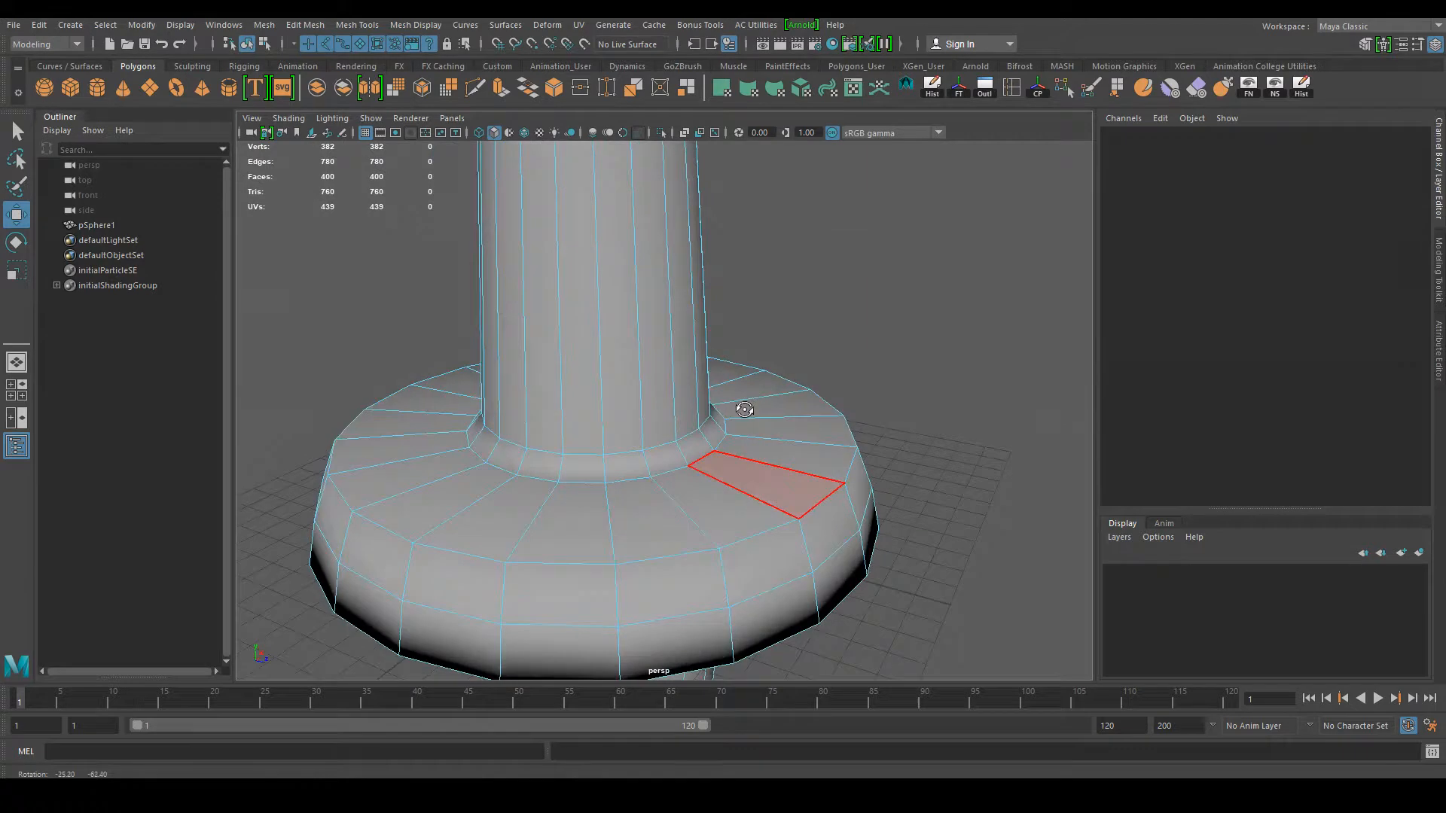
# Step: Select a single face on the front of the disc's outer rim, then clear the selection
pyautogui.keyDown('alt'); pyautogui.moveTo(640, 520); pyautogui.dragTo(783, 419, button='middle'); pyautogui.keyUp('alt')
pyautogui.keyDown('alt'); pyautogui.moveTo(755, 476); pyautogui.dragTo(888, 391, button='middle'); pyautogui.keyUp('alt')
pyautogui.keyDown('alt'); pyautogui.moveTo(914, 461); pyautogui.dragTo(749, 566, button='middle'); pyautogui.keyUp('alt')
pyautogui.click(591, 353)
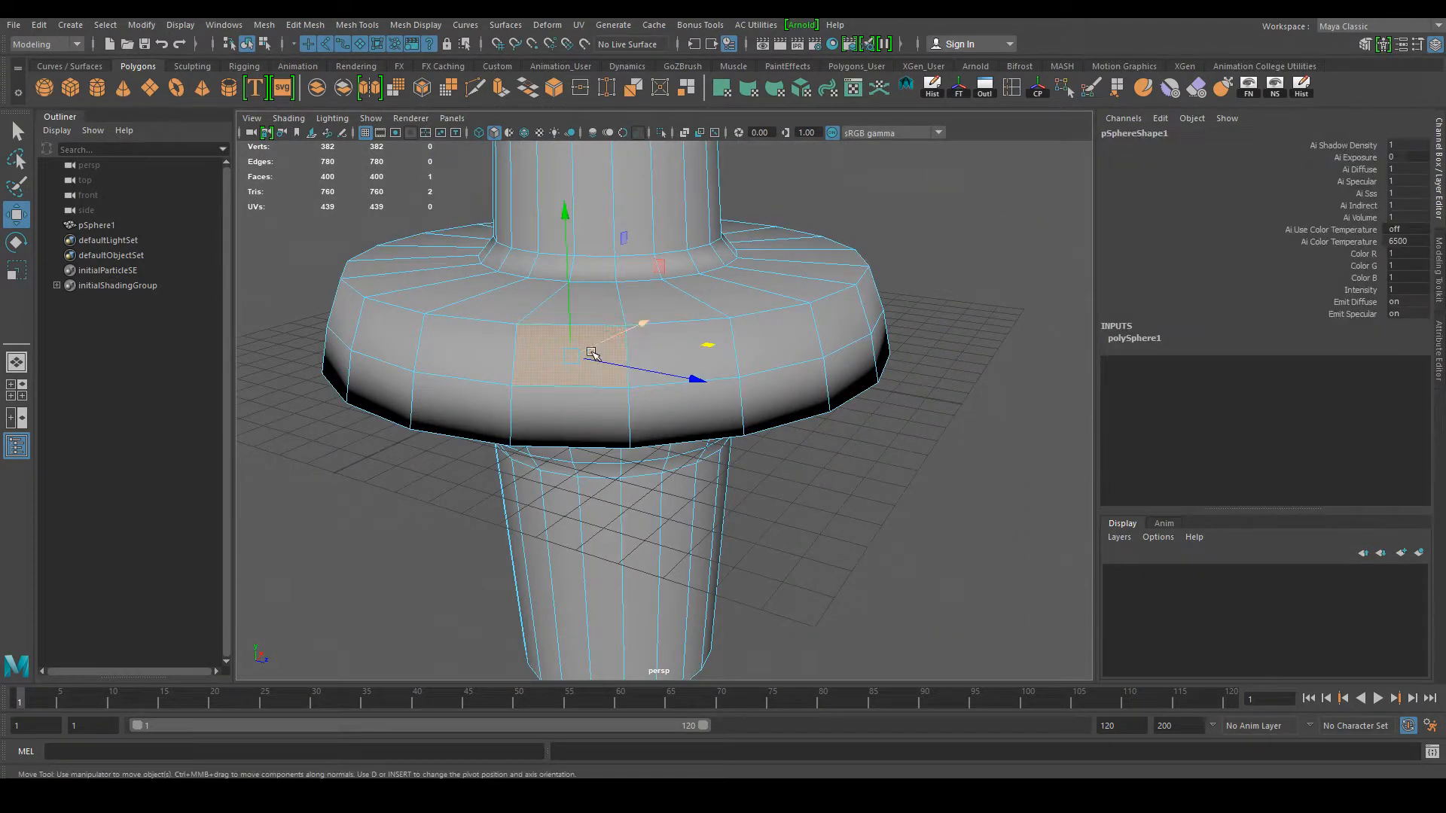
pyautogui.click(870, 548)
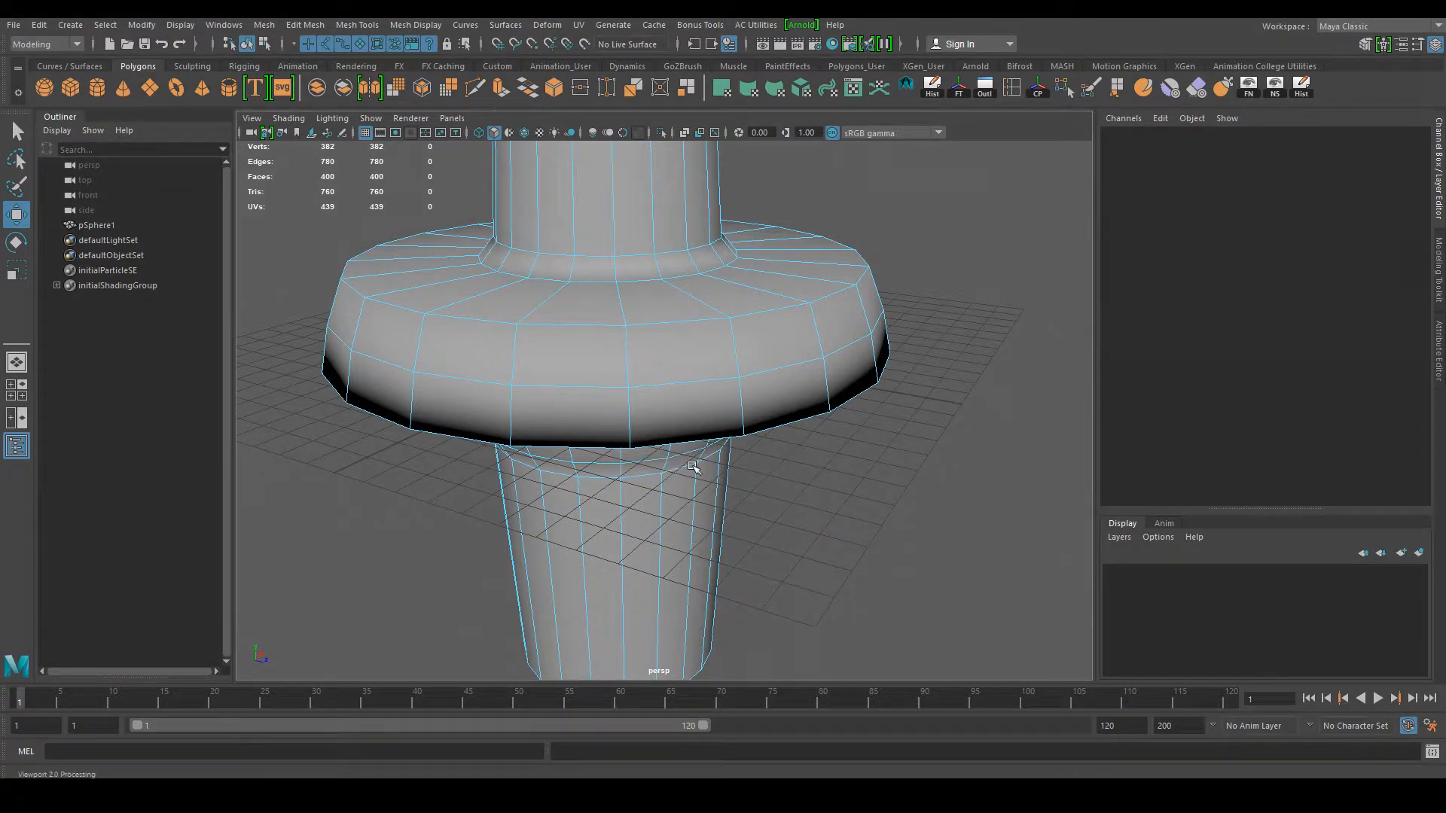
# Step: Select the complete ring of long faces around the lower column
pyautogui.keyDown('alt'); pyautogui.moveTo(695, 565); pyautogui.dragTo(742, 376, button='middle'); pyautogui.keyUp('alt')
pyautogui.click(697, 465)
pyautogui.keyDown('alt'); pyautogui.moveTo(900, 631); pyautogui.dragTo(827, 564); pyautogui.keyUp('alt')
pyautogui.keyDown('alt'); pyautogui.moveTo(910, 624); pyautogui.dragTo(879, 614); pyautogui.keyUp('alt')
pyautogui.keyDown('shift'); pyautogui.doubleClick(832, 591); pyautogui.keyUp('shift')
pyautogui.keyDown('alt'); pyautogui.moveTo(757, 466); pyautogui.dragTo(456, 422); pyautogui.keyUp('alt')
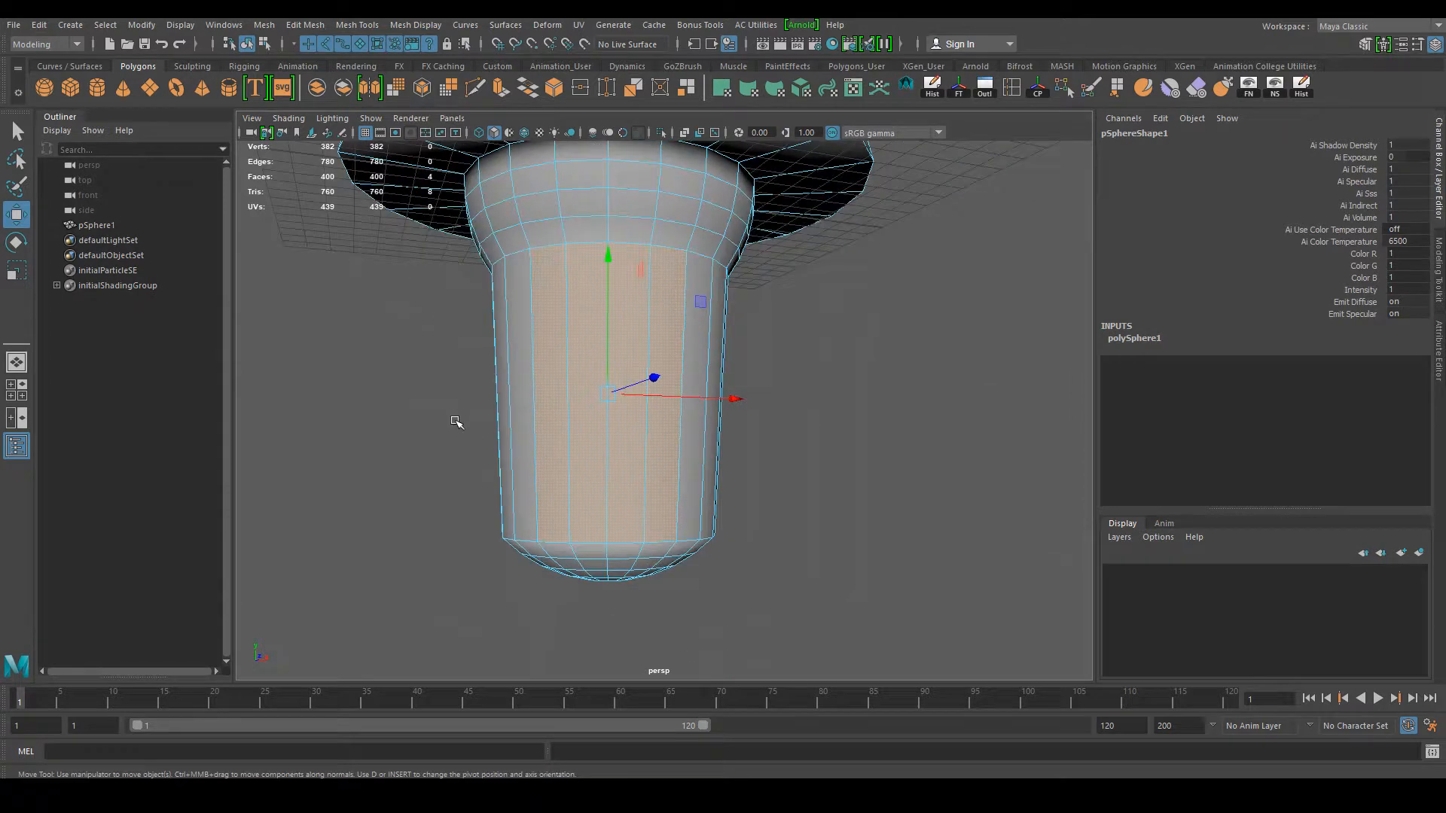
pyautogui.keyDown('alt'); pyautogui.moveTo(776, 541); pyautogui.dragTo(855, 571); pyautogui.keyUp('alt')
pyautogui.keyDown('alt'); pyautogui.moveTo(577, 266); pyautogui.dragTo(637, 306, button='middle'); pyautogui.keyUp('alt')
pyautogui.click(581, 382)
pyautogui.keyDown('shift'); pyautogui.doubleClick(632, 520); pyautogui.keyUp('shift')
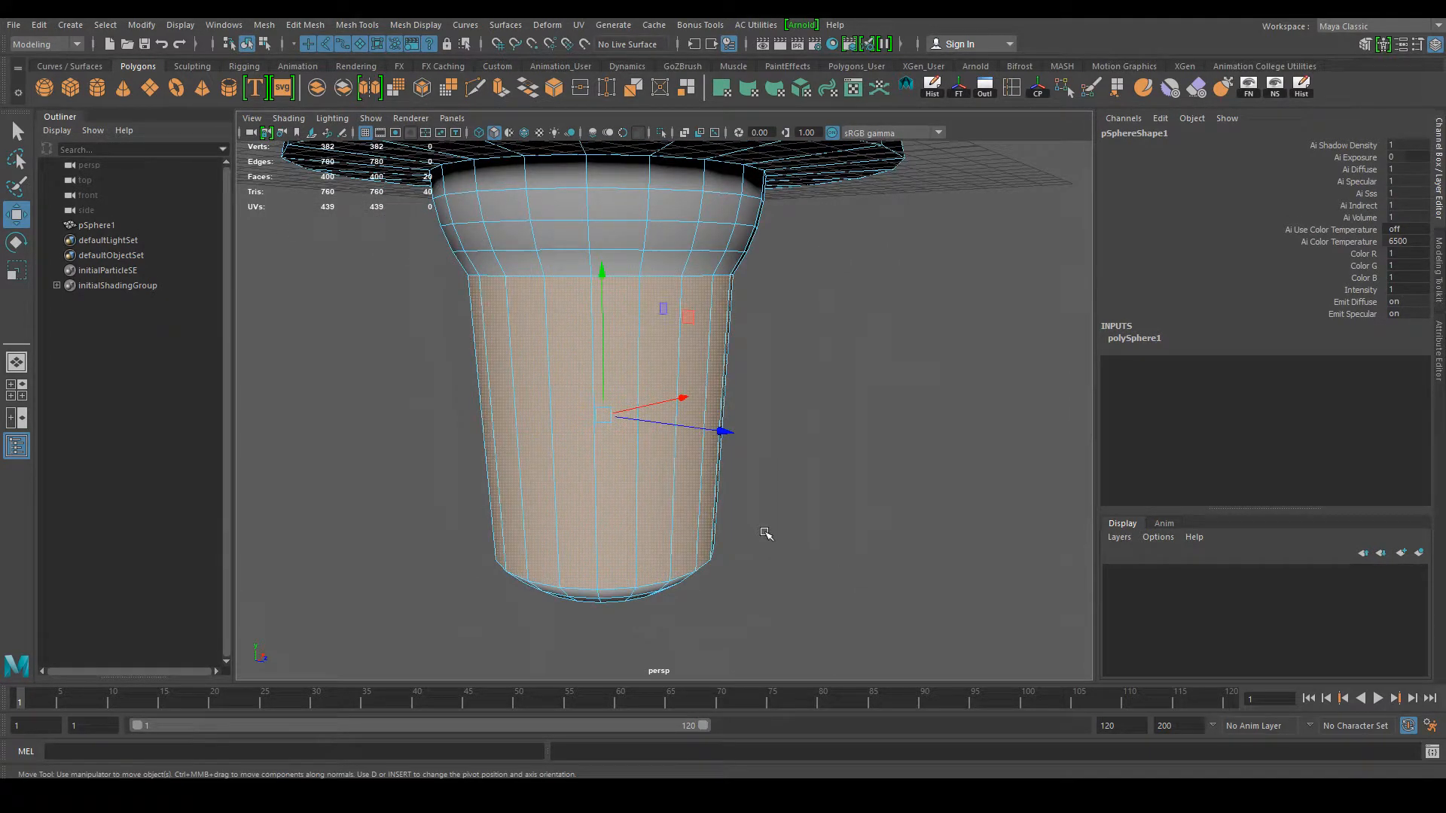
# Step: Scale the lower column's ring of faces uniformly inward to about 0.48
pyautogui.keyDown('alt'); pyautogui.moveTo(765, 532); pyautogui.dragTo(834, 510); pyautogui.keyUp('alt')
pyautogui.press('r')
pyautogui.moveTo(629, 424); pyautogui.dragTo(462, 397, button='middle')
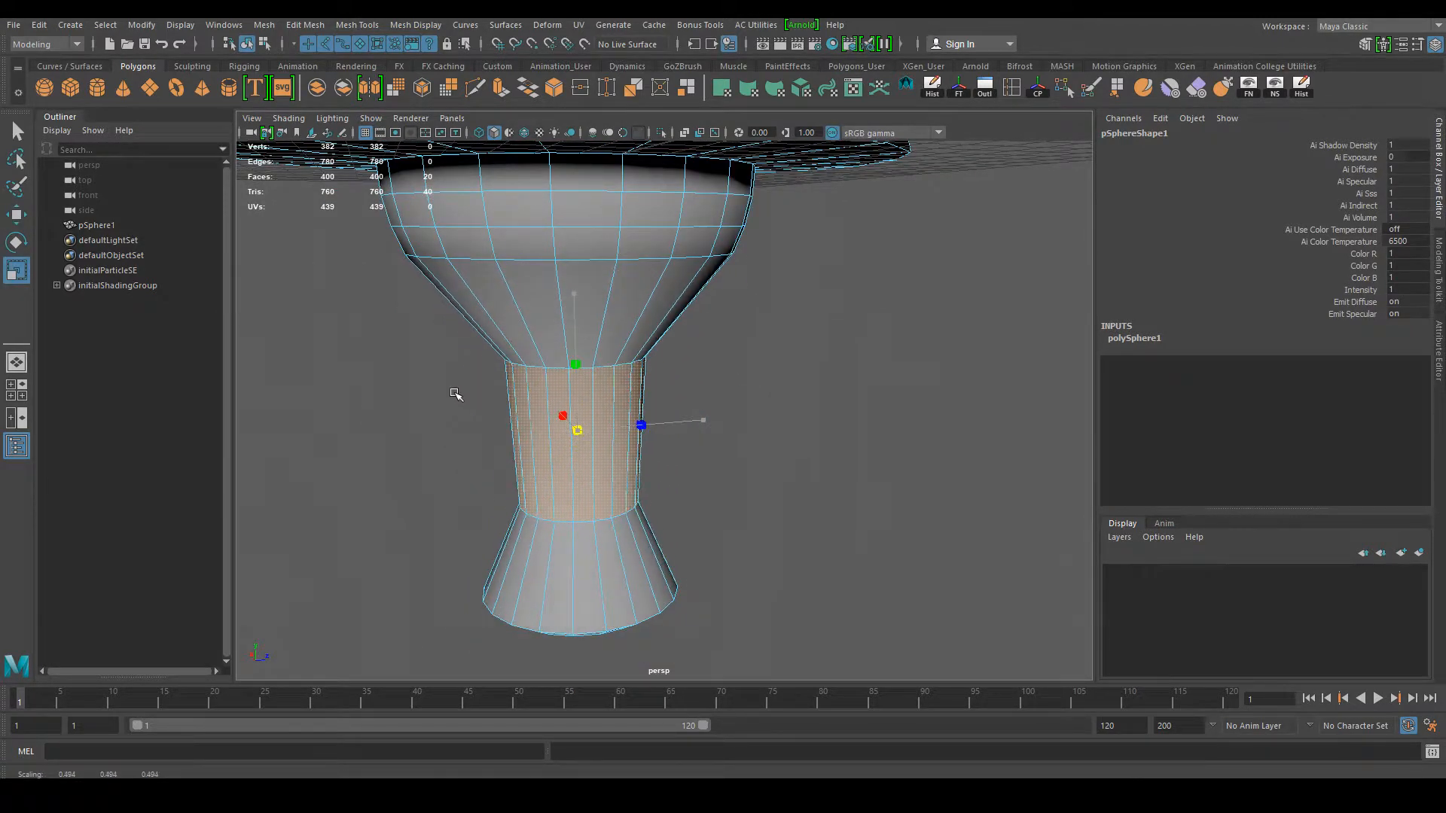
# Step: Flatten the narrowed ring of faces vertically, move it up toward the disc, and clear the selection
pyautogui.moveTo(574, 296)
pyautogui.mouseDown()
pyautogui.moveTo(578, 382)
pyautogui.moveTo(588, 279)
pyautogui.mouseUp()
pyautogui.press('w')
pyautogui.keyDown('alt'); pyautogui.moveTo(738, 411); pyautogui.dragTo(743, 527); pyautogui.keyUp('alt')
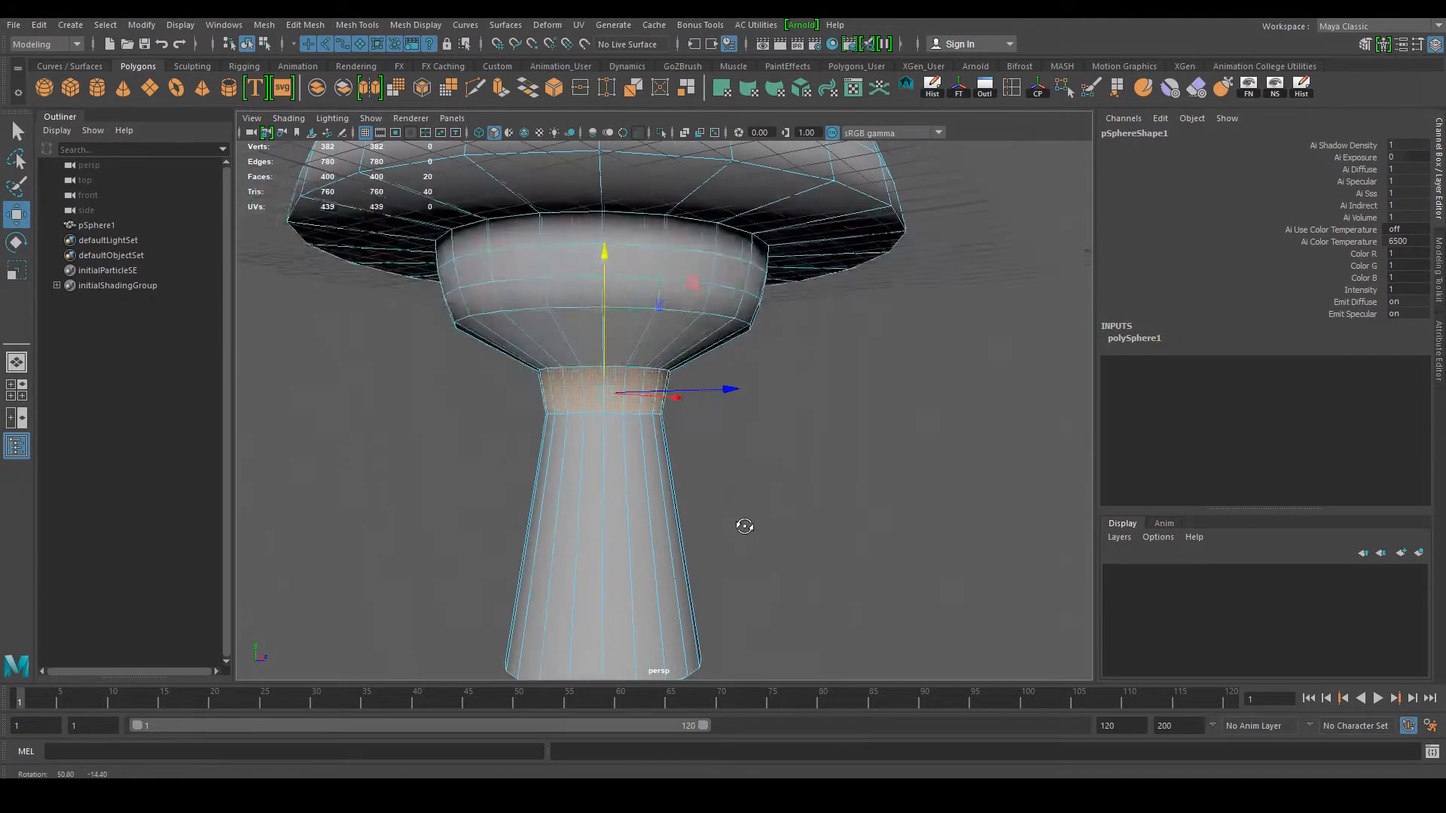
pyautogui.keyDown('alt'); pyautogui.moveTo(743, 527); pyautogui.dragTo(690, 490, button='right'); pyautogui.keyUp('alt')
pyautogui.keyDown('alt'); pyautogui.moveTo(700, 504); pyautogui.dragTo(726, 576, button='middle'); pyautogui.keyUp('alt')
pyautogui.click(805, 526)
# Step: Inspect the reshaped model from several angles and return it to object mode
pyautogui.keyDown('alt'); pyautogui.moveTo(803, 510); pyautogui.dragTo(791, 576); pyautogui.keyUp('alt')
pyautogui.keyDown('alt'); pyautogui.moveTo(817, 606); pyautogui.dragTo(712, 509, button='middle'); pyautogui.keyUp('alt')
pyautogui.keyDown('alt'); pyautogui.moveTo(688, 442); pyautogui.dragTo(817, 520); pyautogui.keyUp('alt')
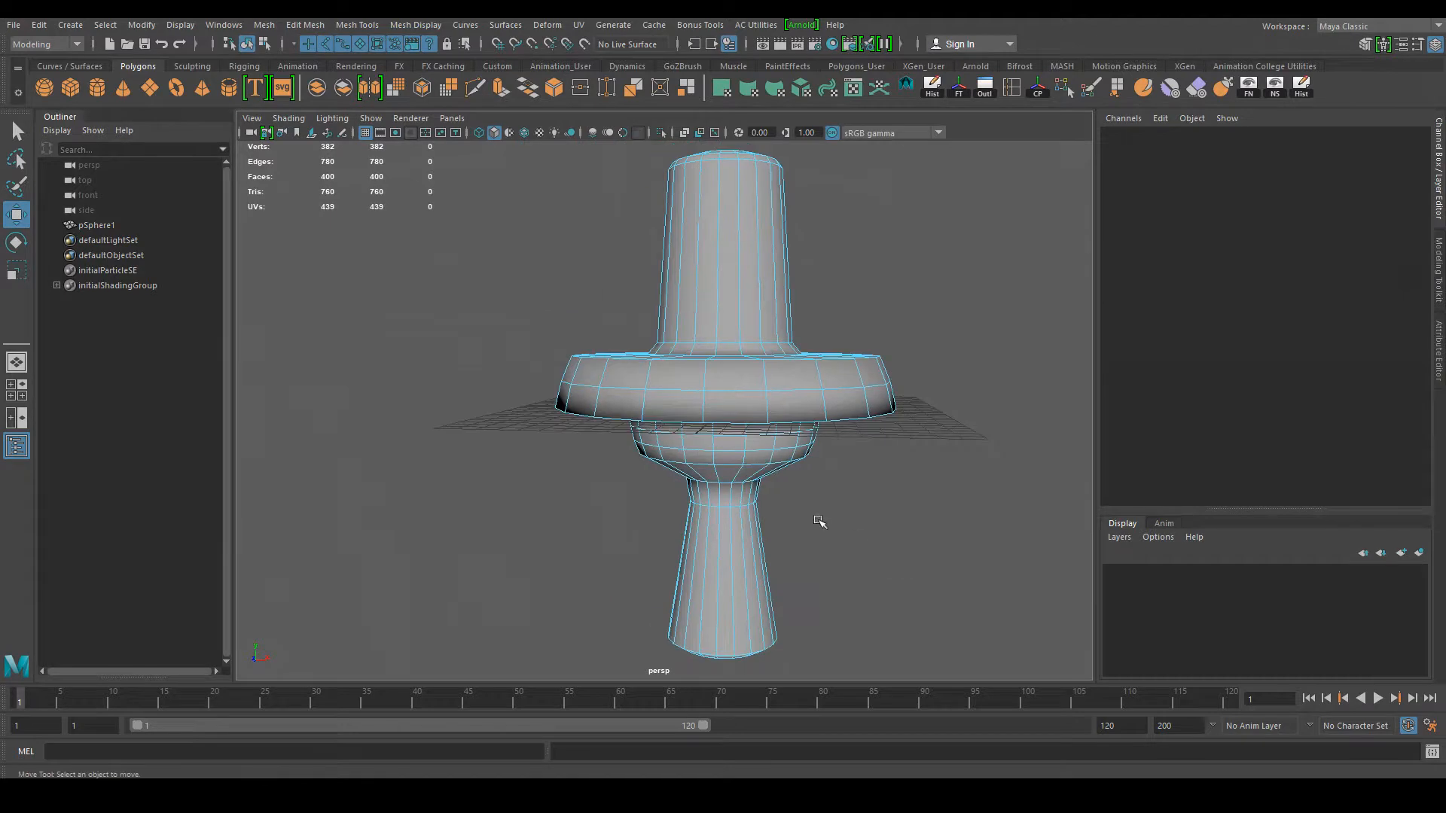
pyautogui.keyDown('alt'); pyautogui.moveTo(820, 480); pyautogui.dragTo(809, 530, button='middle'); pyautogui.keyUp('alt')
pyautogui.keyDown('alt'); pyautogui.moveTo(849, 391); pyautogui.dragTo(795, 495); pyautogui.keyUp('alt')
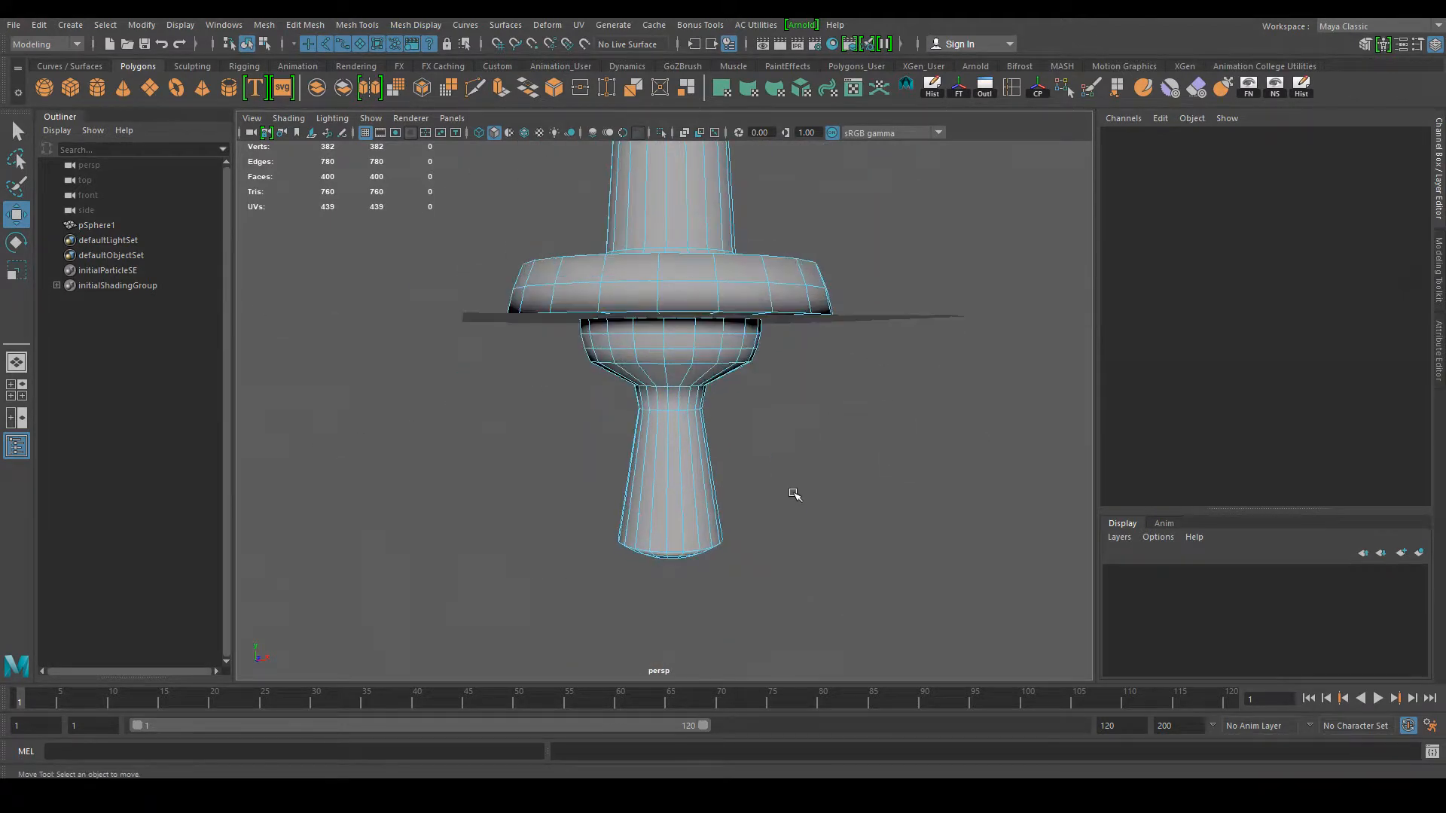
pyautogui.keyDown('alt'); pyautogui.moveTo(675, 275); pyautogui.dragTo(654, 413); pyautogui.keyUp('alt')
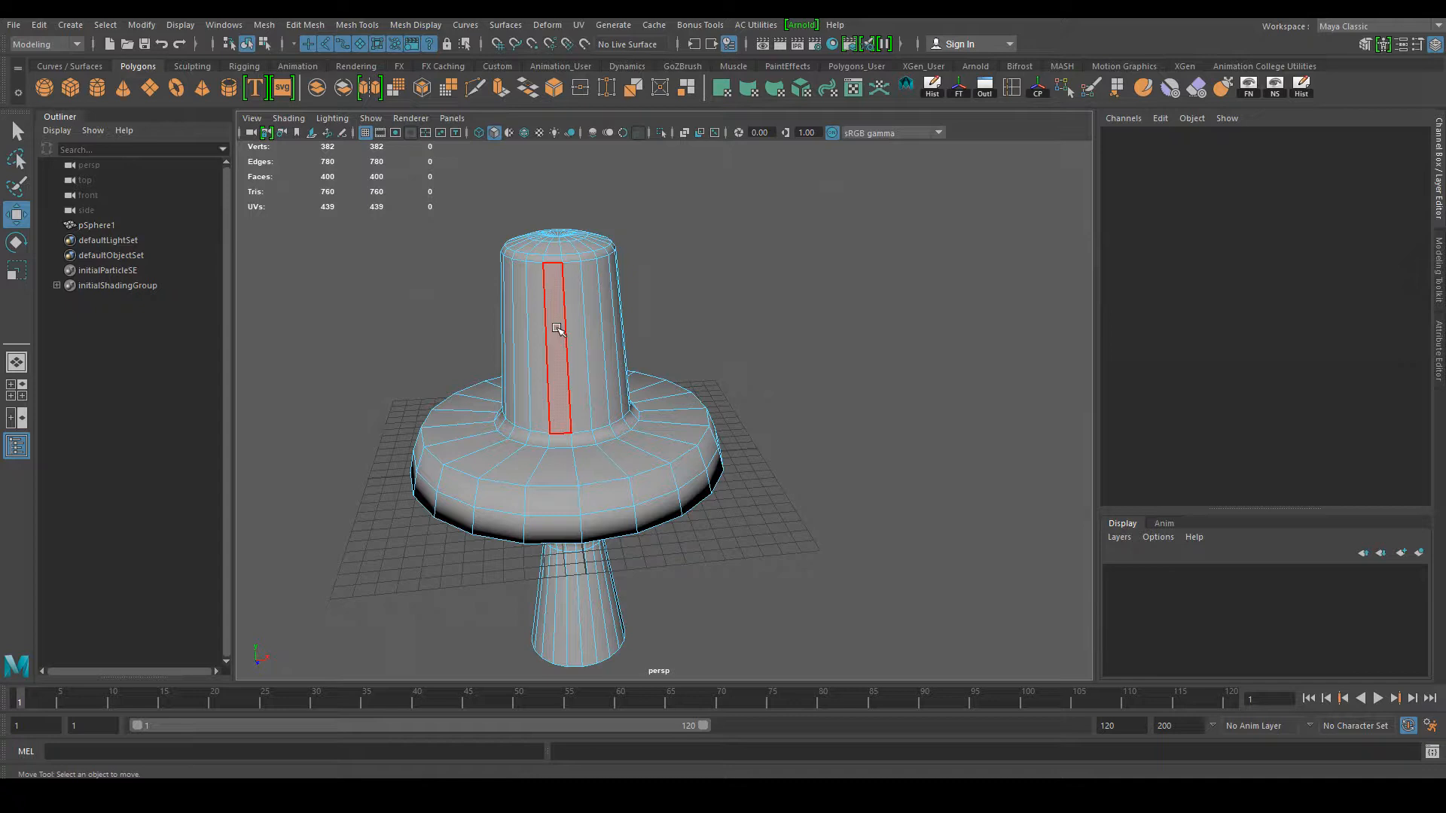
pyautogui.rightClick(557, 329)
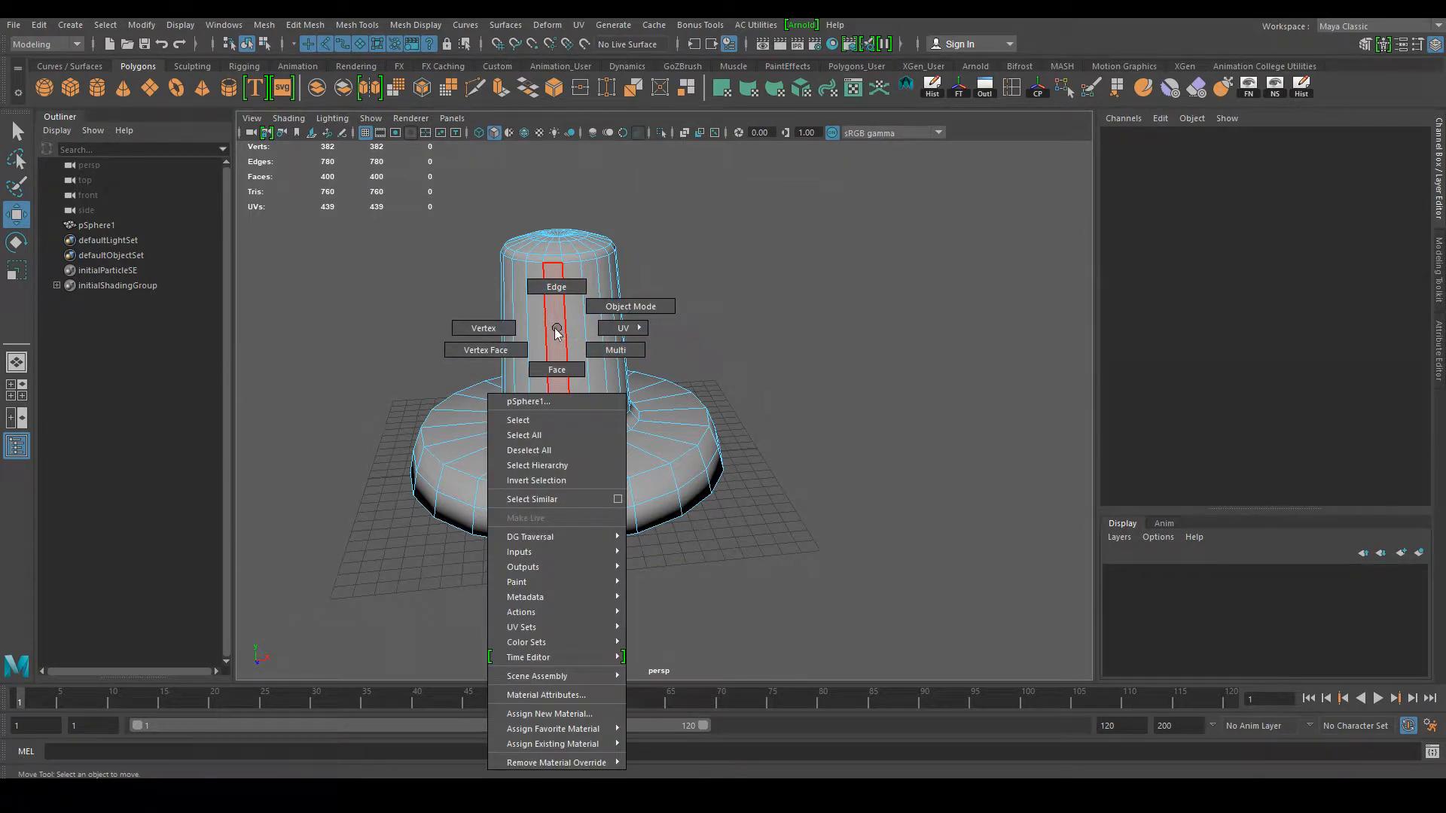
pyautogui.click(619, 306)
# Step: Try to move the whole model, then undo the change
pyautogui.keyDown('alt'); pyautogui.moveTo(752, 291); pyautogui.dragTo(596, 584); pyautogui.keyUp('alt')
pyautogui.moveTo(612, 525); pyautogui.dragTo(1002, 393)
pyautogui.hotkey('ctrl', 'z')
# Step: Scale the whole model down along Y to about 4.442
pyautogui.keyDown('alt'); pyautogui.moveTo(755, 500); pyautogui.dragTo(768, 455, button='middle'); pyautogui.keyUp('alt')
pyautogui.press('r')
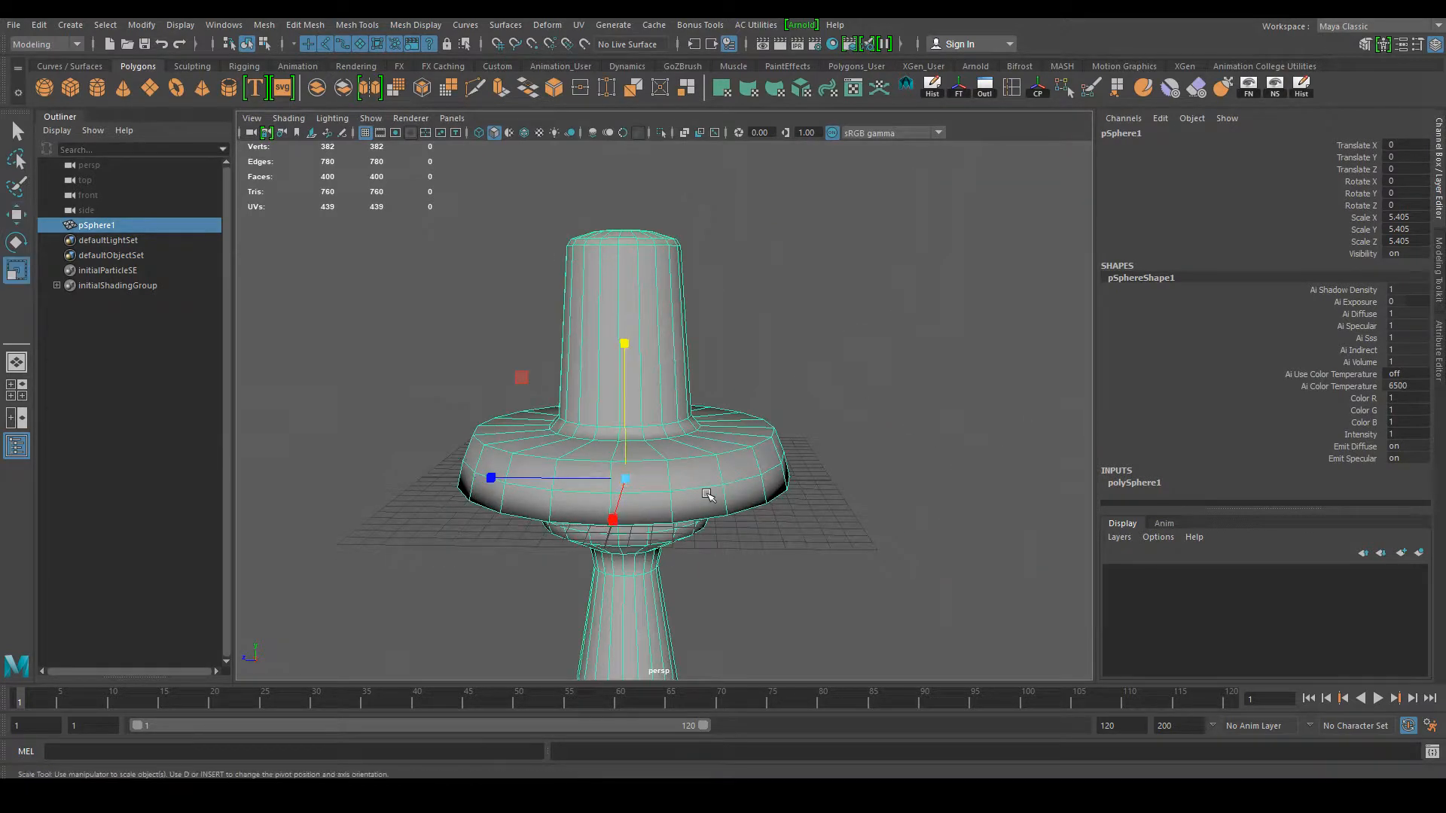
pyautogui.moveTo(624, 344); pyautogui.dragTo(628, 369)
# Step: Try stretching the model along Z to about 6.914, undo the stretch, and reselect the model
pyautogui.moveTo(492, 479); pyautogui.dragTo(466, 479)
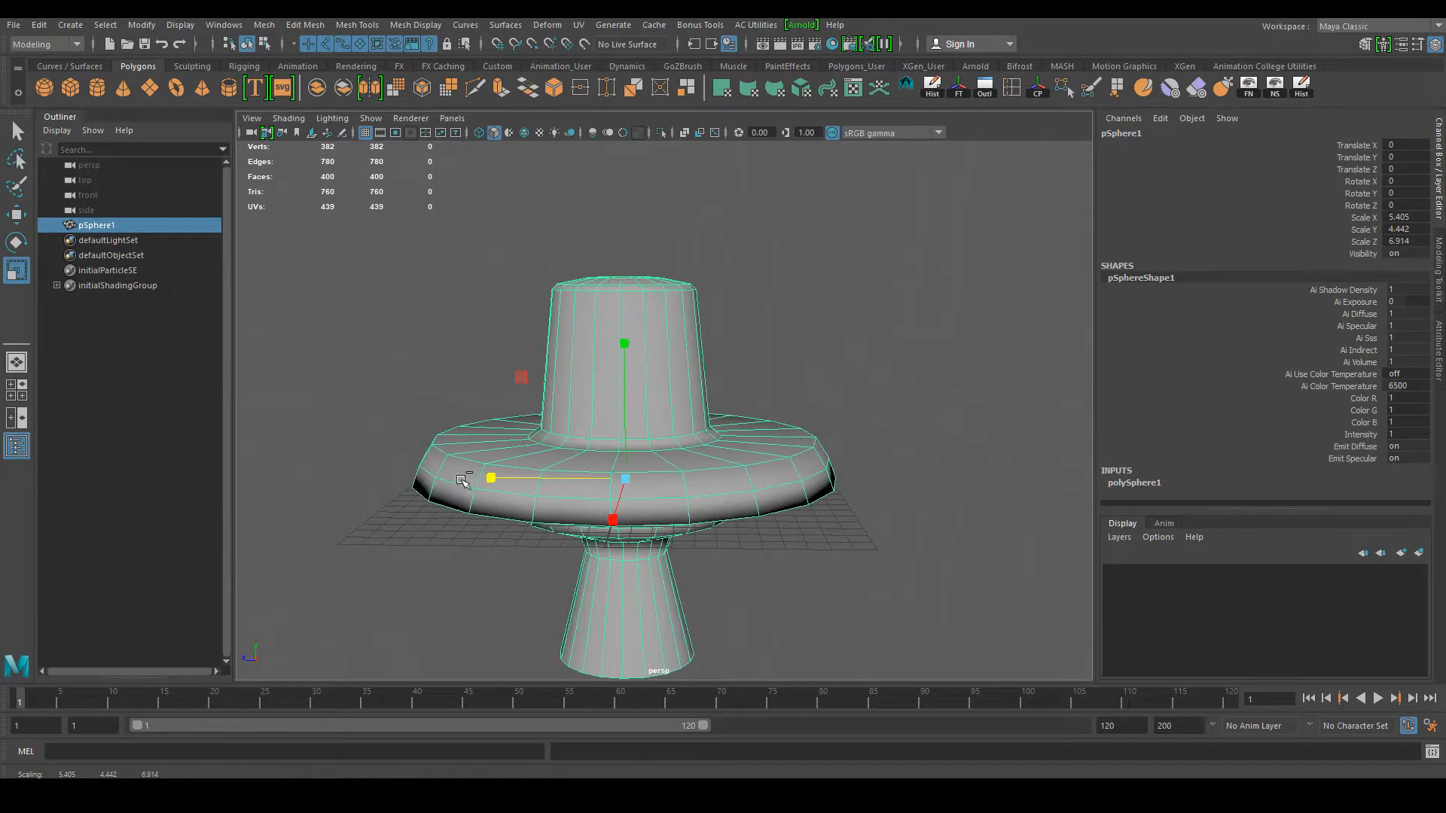
pyautogui.hotkey('ctrl', 'z')
pyautogui.keyDown('alt'); pyautogui.moveTo(793, 537); pyautogui.dragTo(741, 584); pyautogui.keyUp('alt')
pyautogui.click(788, 527)
pyautogui.click(662, 423)
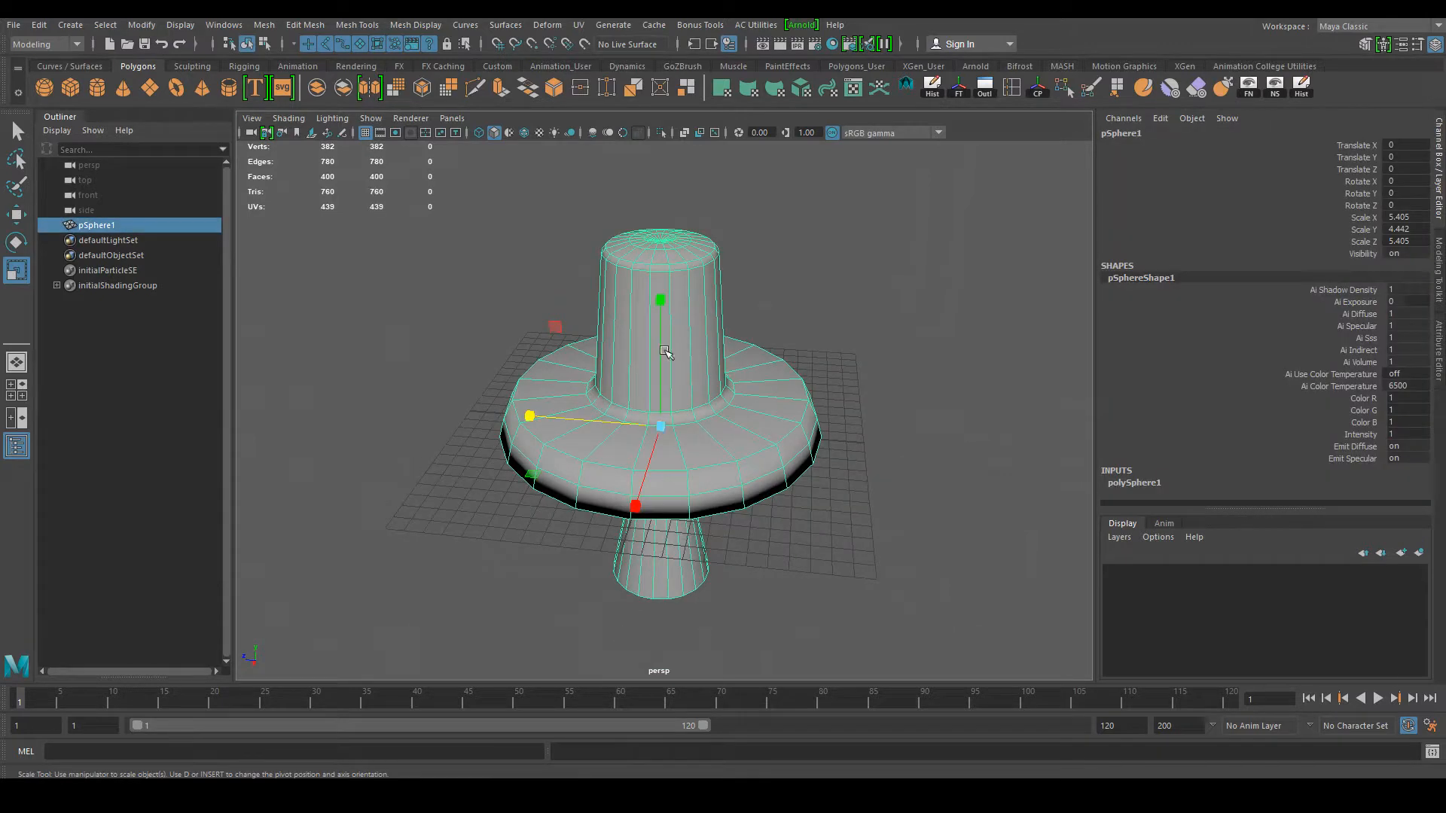
# Step: Delete the edge loop running around the middle of the disc's outer rim
pyautogui.keyDown('alt'); pyautogui.moveTo(665, 352); pyautogui.dragTo(696, 392, button='right'); pyautogui.keyUp('alt')
pyautogui.moveTo(781, 410)
pyautogui.keyDown('alt'); pyautogui.mouseDown()
pyautogui.moveTo(791, 323)
pyautogui.moveTo(758, 410)
pyautogui.mouseUp(); pyautogui.keyUp('alt')
pyautogui.scroll(10, 758, 409)
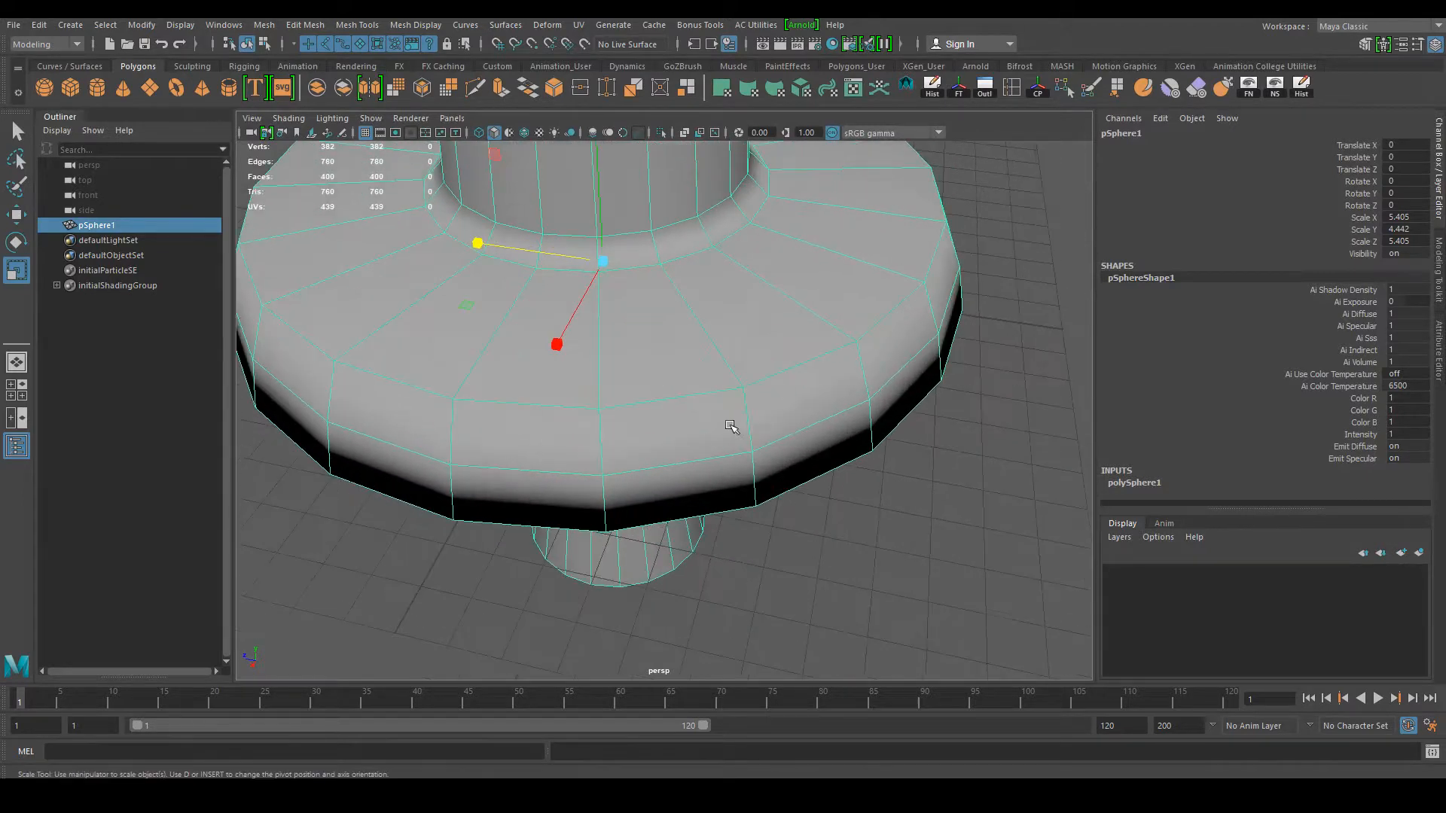
pyautogui.click(851, 516)
pyautogui.keyDown('alt'); pyautogui.moveTo(693, 451); pyautogui.dragTo(610, 445, button='middle'); pyautogui.keyUp('alt')
pyautogui.click(686, 429)
pyautogui.keyDown('alt'); pyautogui.moveTo(610, 445); pyautogui.dragTo(603, 362); pyautogui.keyUp('alt')
pyautogui.press('q')
pyautogui.moveTo(538, 369); pyautogui.dragTo(538, 323, button='right')
pyautogui.doubleClick(532, 314)
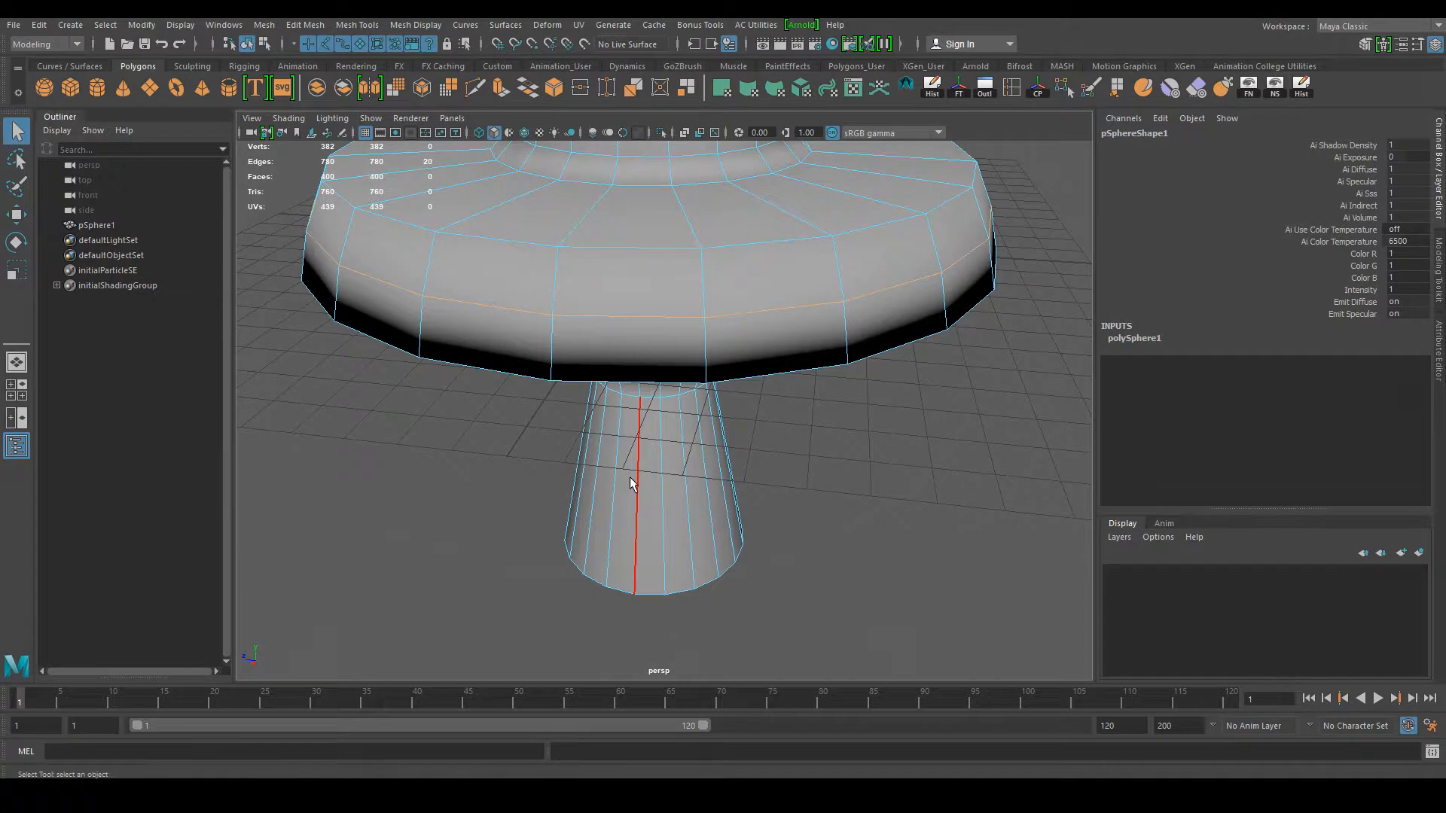
pyautogui.press('Delete')
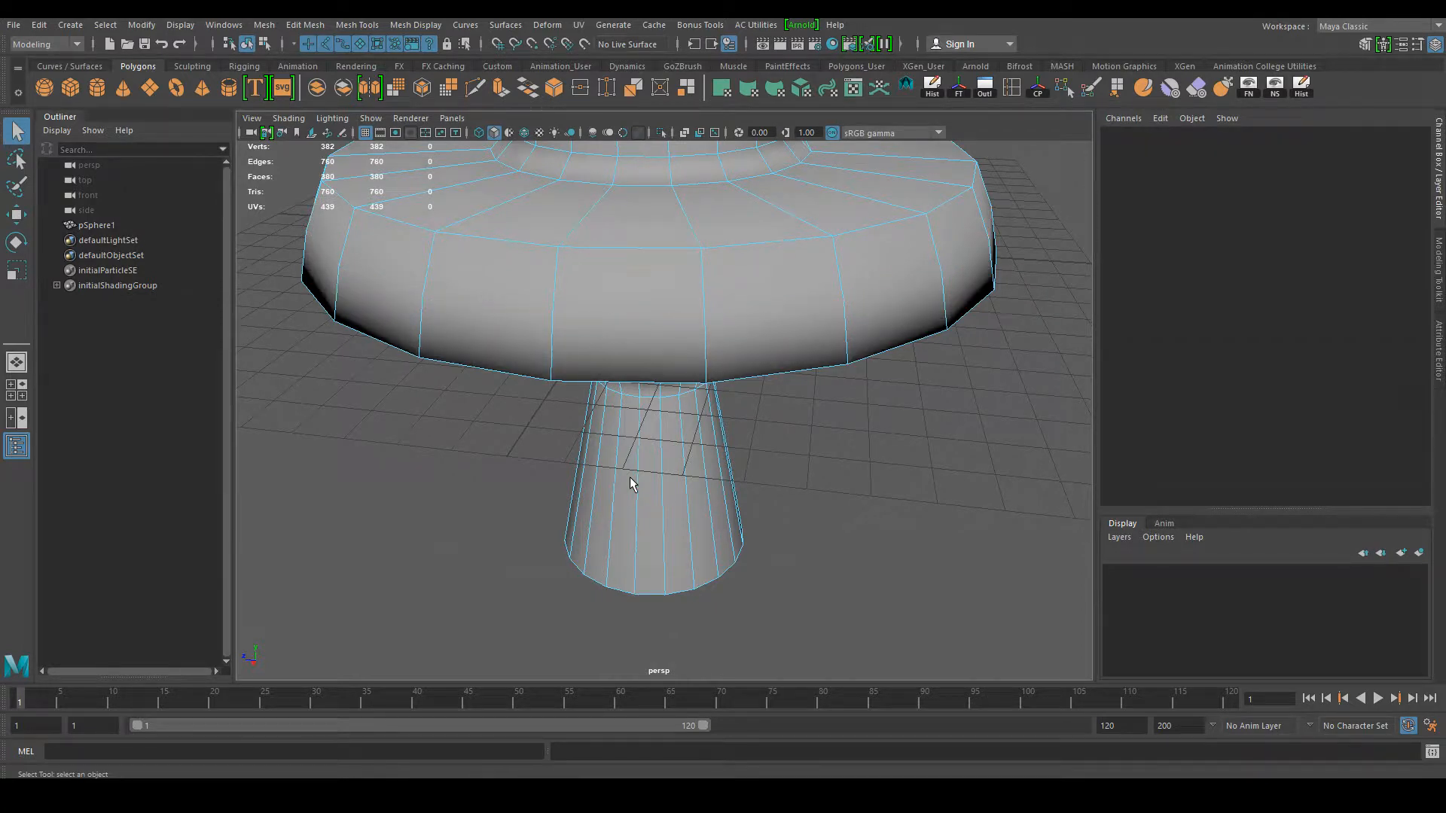
# Step: Switch the model to vertex mode with the disc's front rim in view
pyautogui.moveTo(515, 276); pyautogui.dragTo(440, 278, button='right')
pyautogui.keyDown('alt'); pyautogui.moveTo(991, 378); pyautogui.dragTo(928, 454); pyautogui.keyUp('alt')
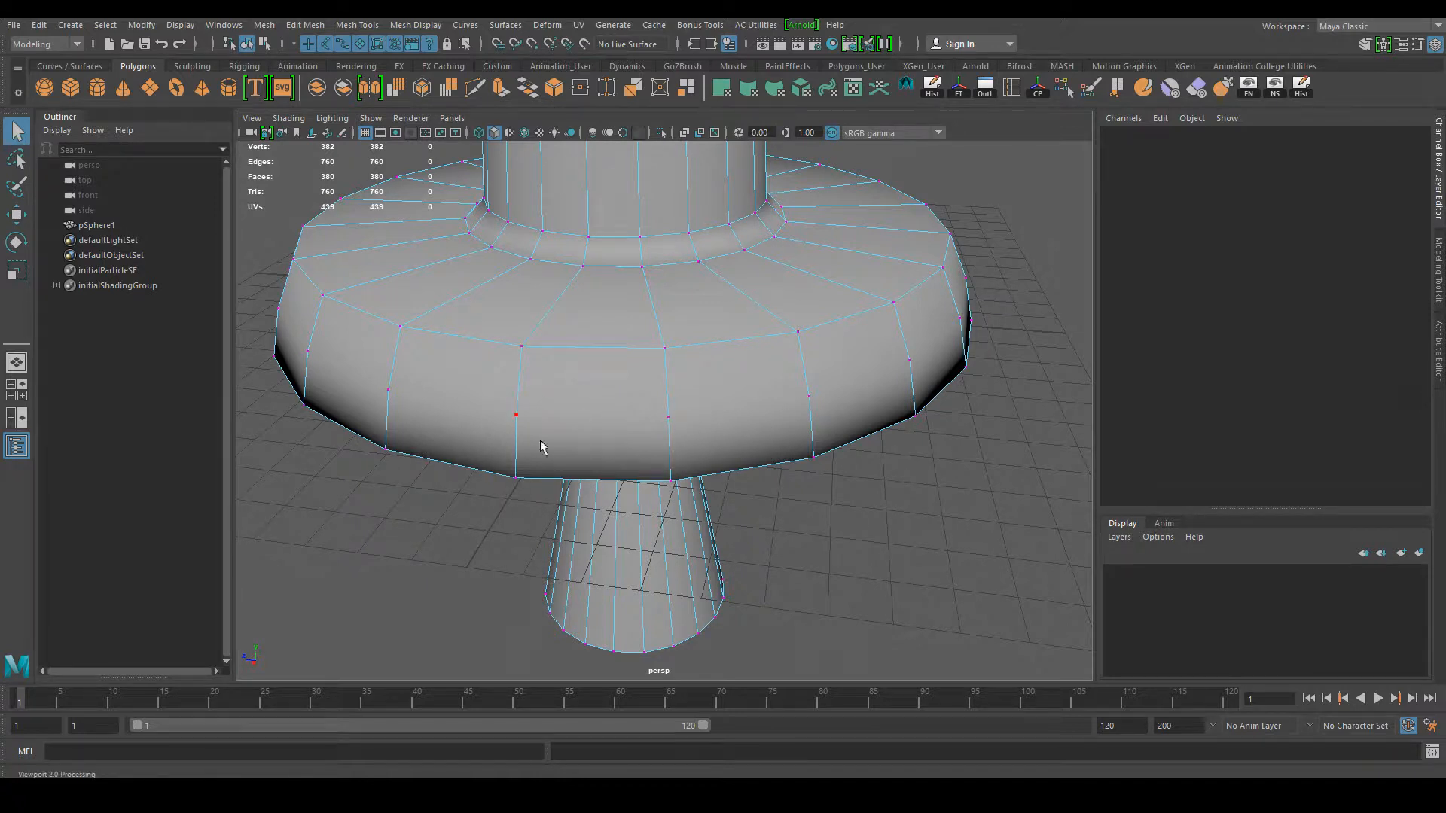
pyautogui.moveTo(571, 403); pyautogui.dragTo(459, 365, button='right')
pyautogui.click(568, 397)
# Step: Select the corner and mid-side vertices around a front rim face, then only its two mid-side vertices, and clear the selection
pyautogui.click(557, 354)
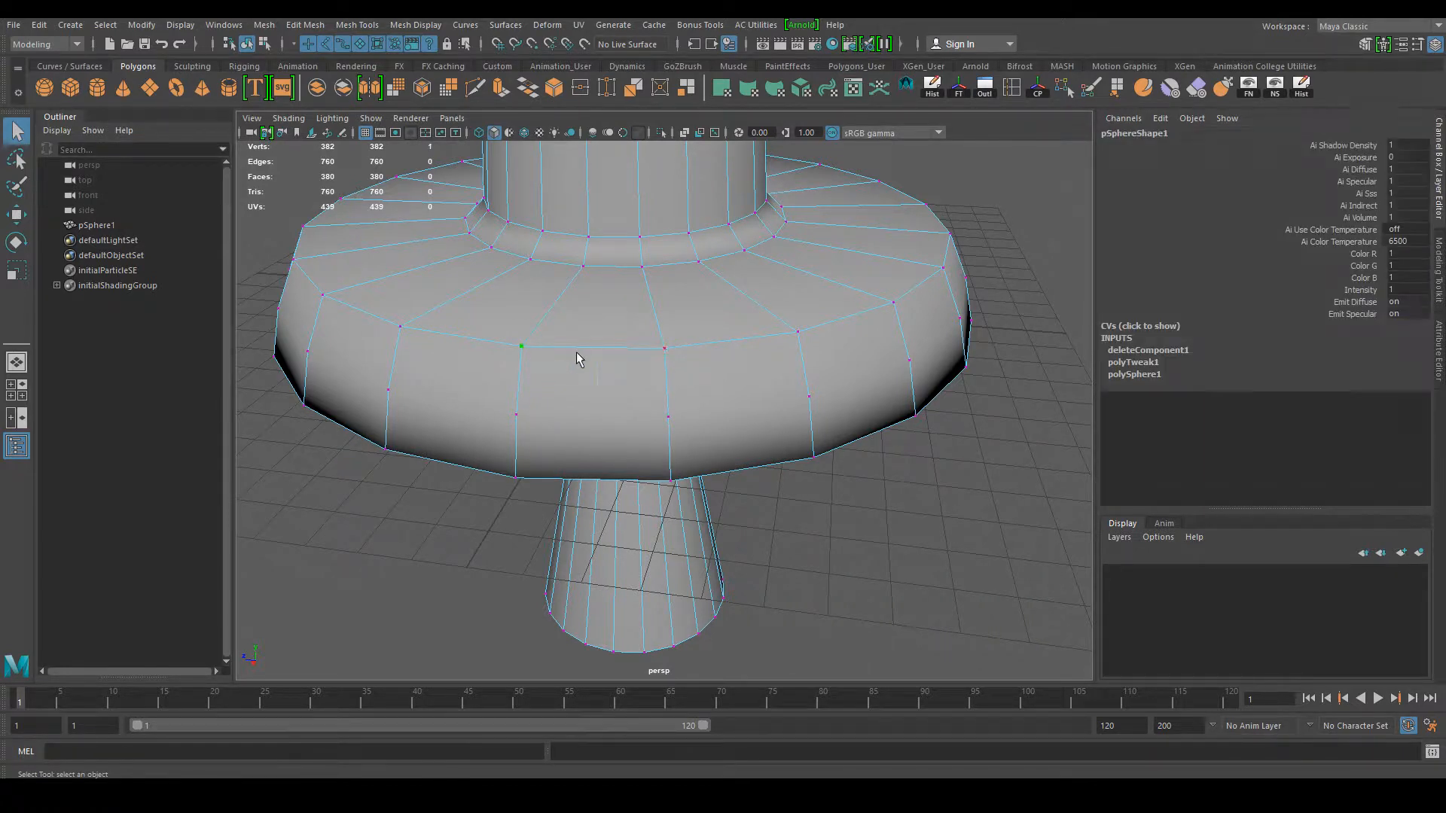
pyautogui.keyDown('shift'); pyautogui.click(664, 348); pyautogui.keyUp('shift')
pyautogui.keyDown('shift'); pyautogui.click(668, 417); pyautogui.keyUp('shift')
pyautogui.keyDown('shift'); pyautogui.click(671, 481); pyautogui.keyUp('shift')
pyautogui.keyDown('shift'); pyautogui.click(515, 478); pyautogui.keyUp('shift')
pyautogui.click(477, 426)
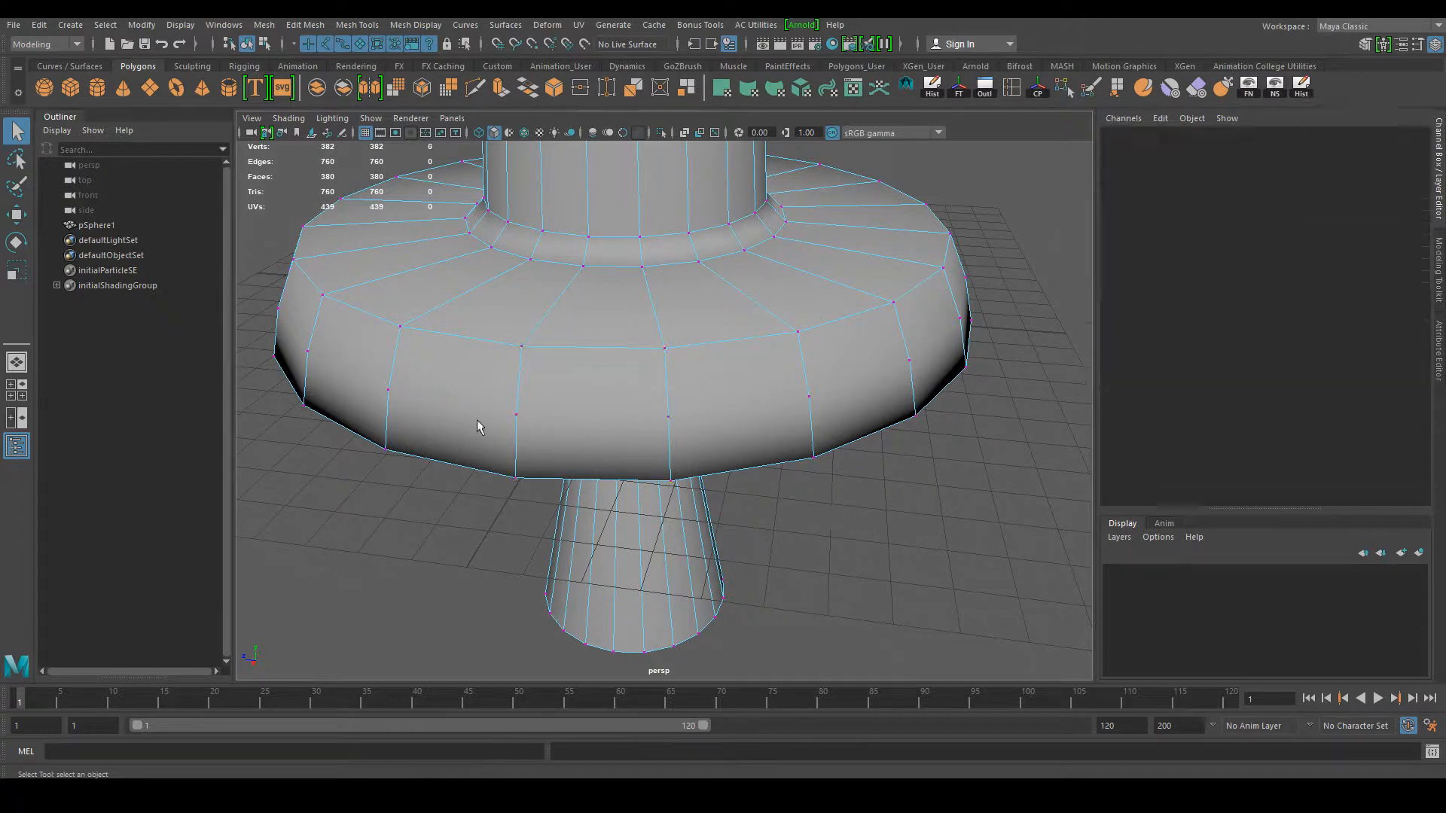
pyautogui.click(516, 415)
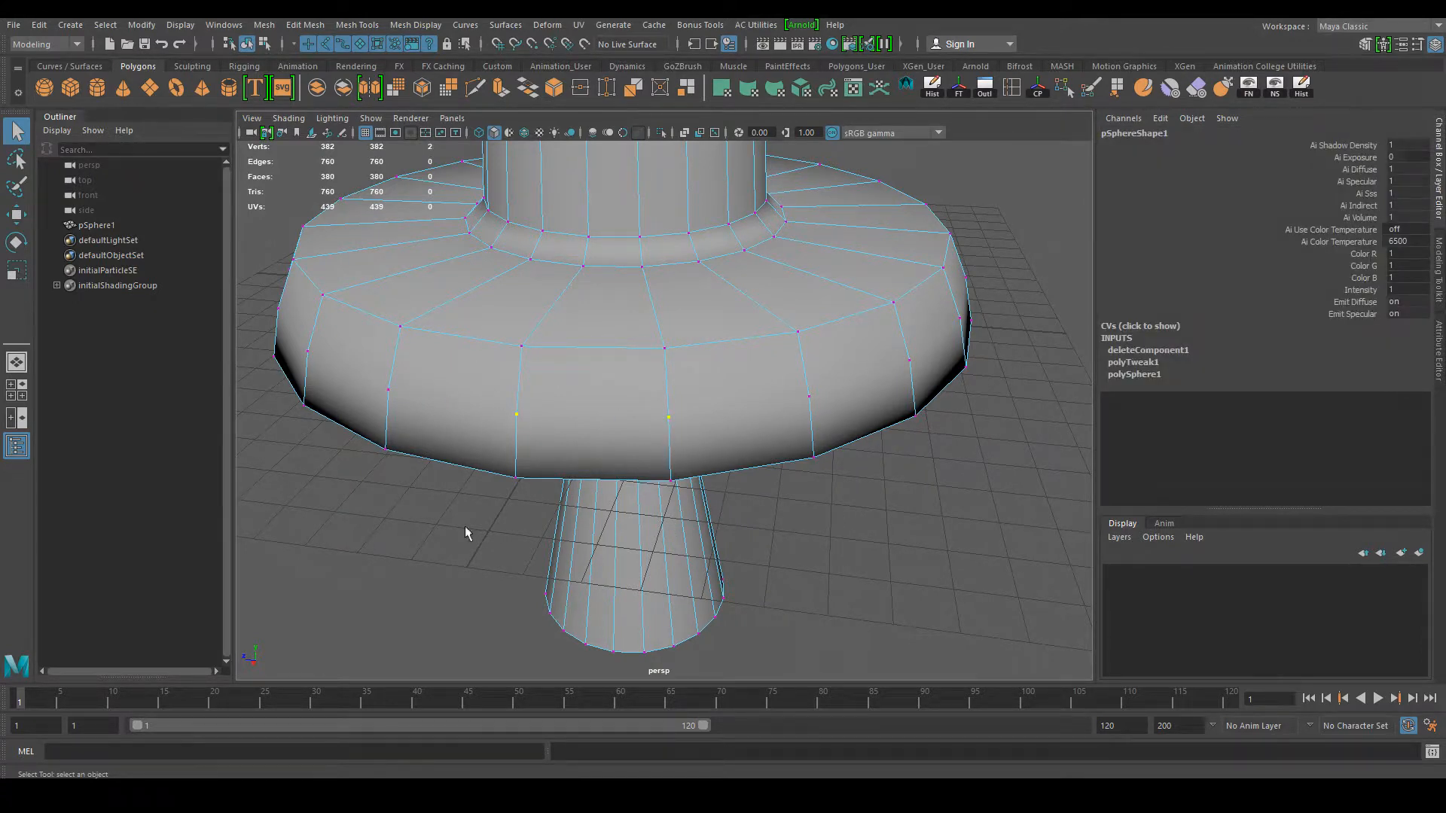
pyautogui.click(865, 538)
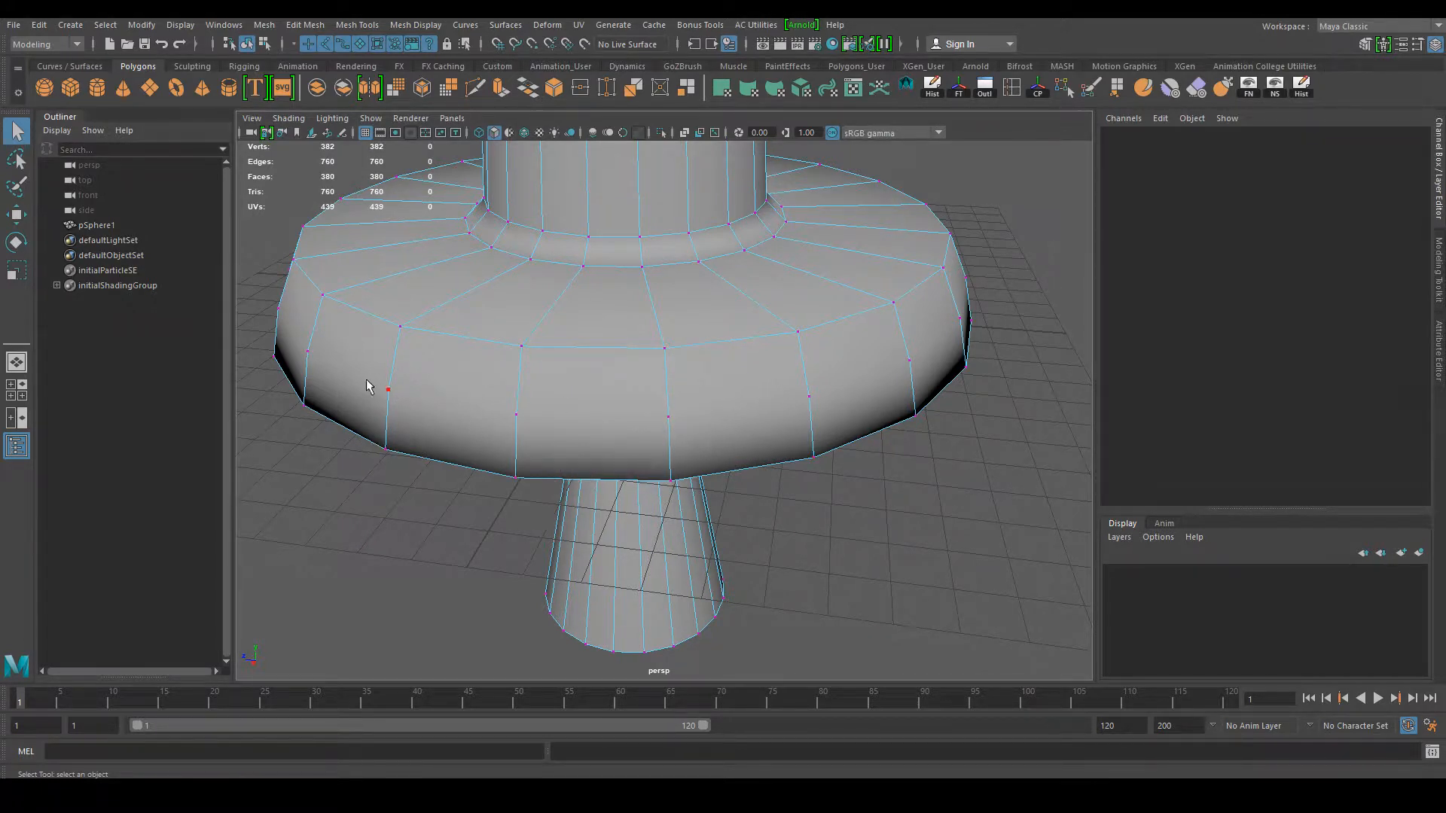
# Step: Activate the Multi-Cut tool and locate its entry among the mesh modeling commands
pyautogui.click(474, 91)
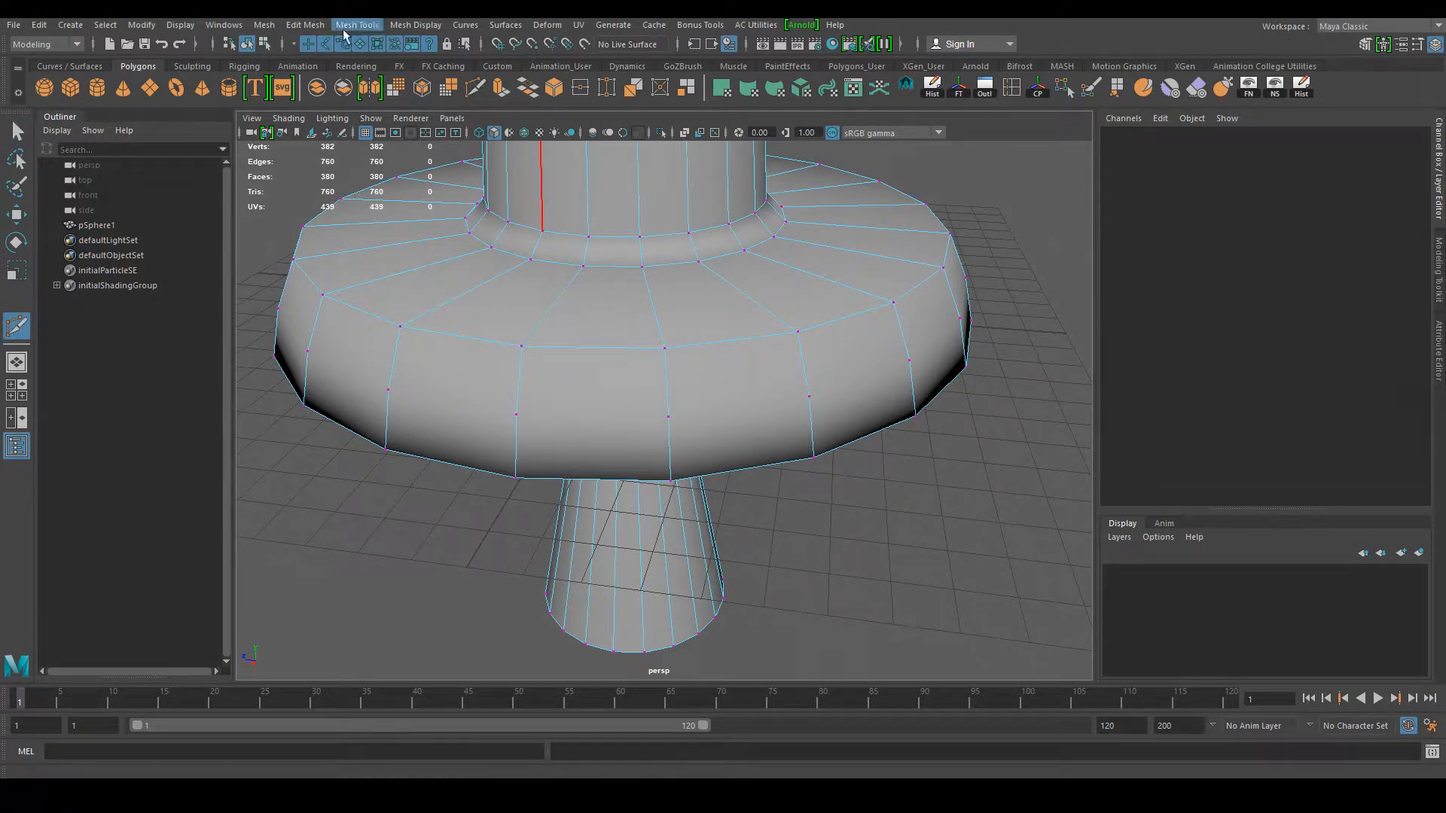
pyautogui.click(268, 26)
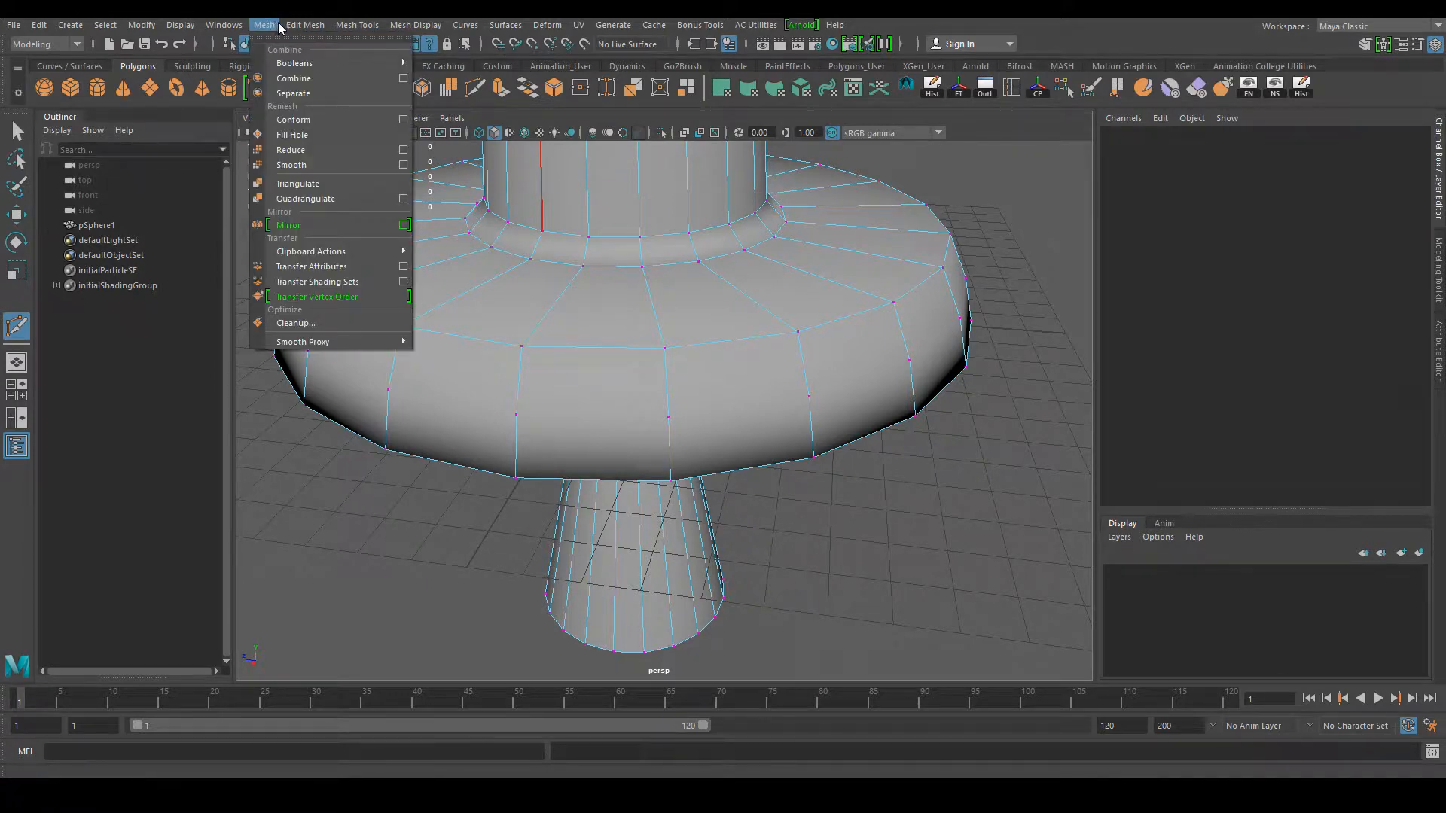
pyautogui.moveTo(294, 27)
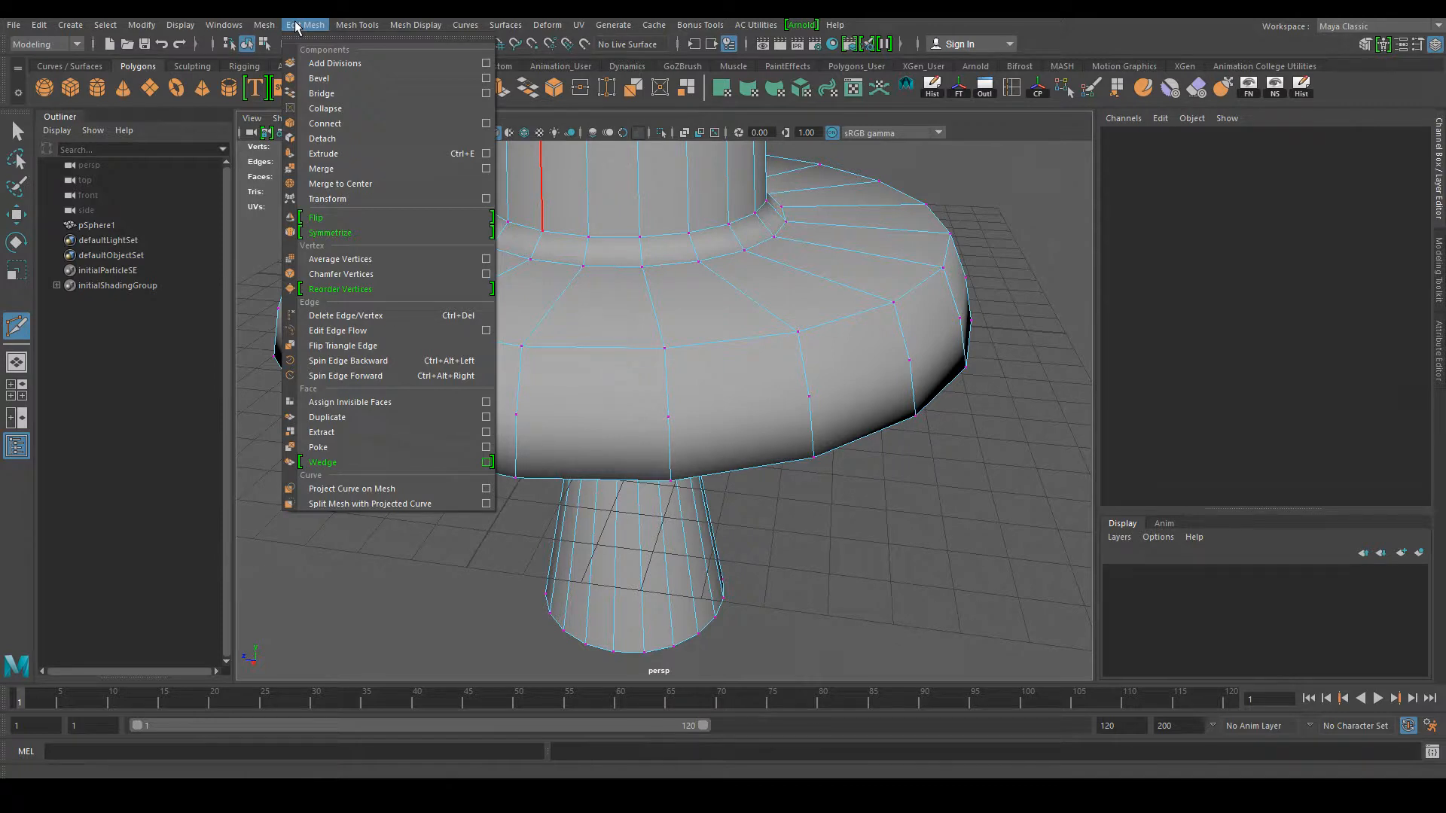
pyautogui.moveTo(358, 27)
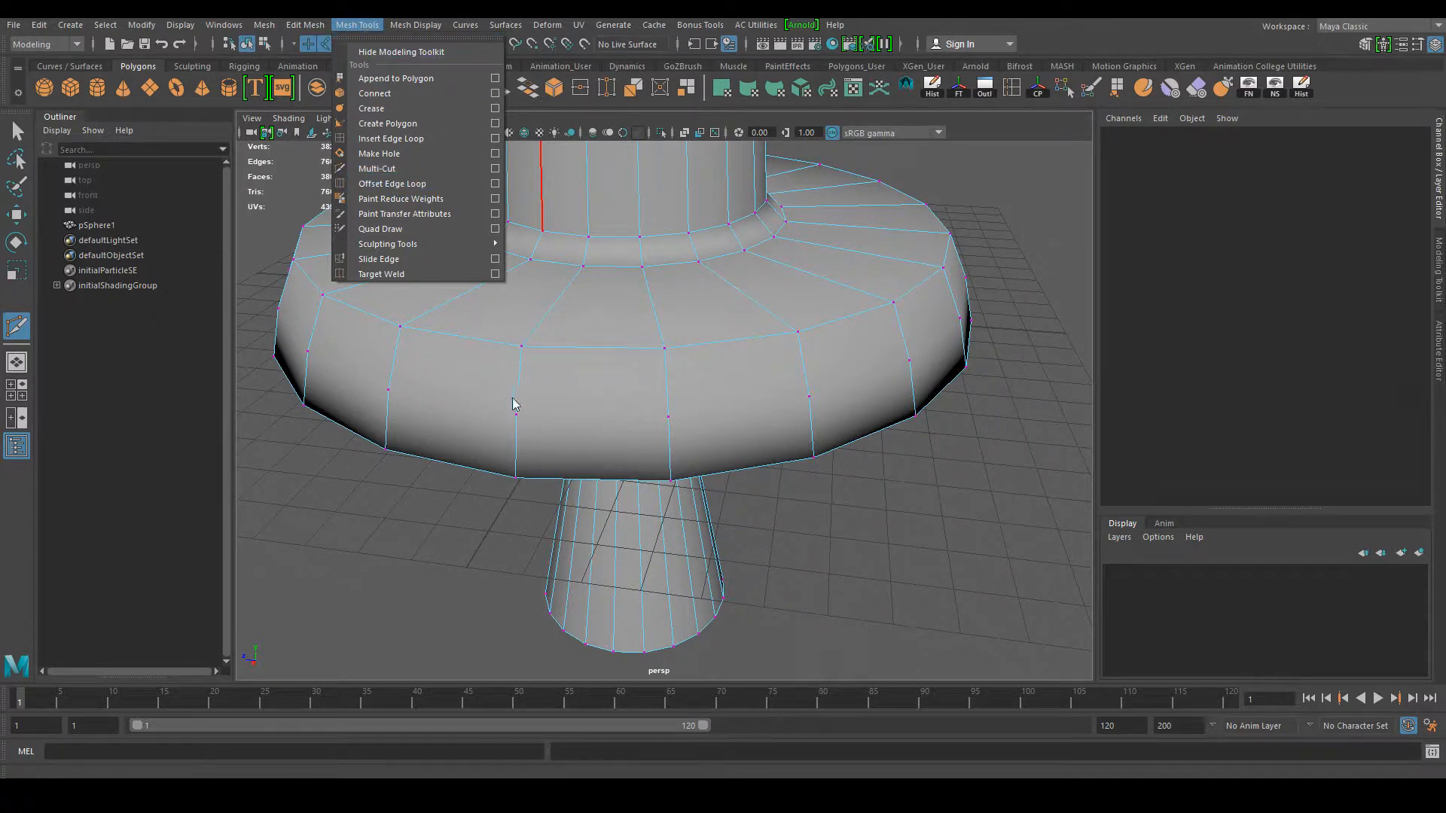
pyautogui.click(446, 565)
# Step: Cut four new edges with Multi-Cut through five consecutive mid-side vertices on the disc's outer rim
pyautogui.keyDown('alt'); pyautogui.moveTo(558, 420); pyautogui.dragTo(459, 491, button='right'); pyautogui.keyUp('alt')
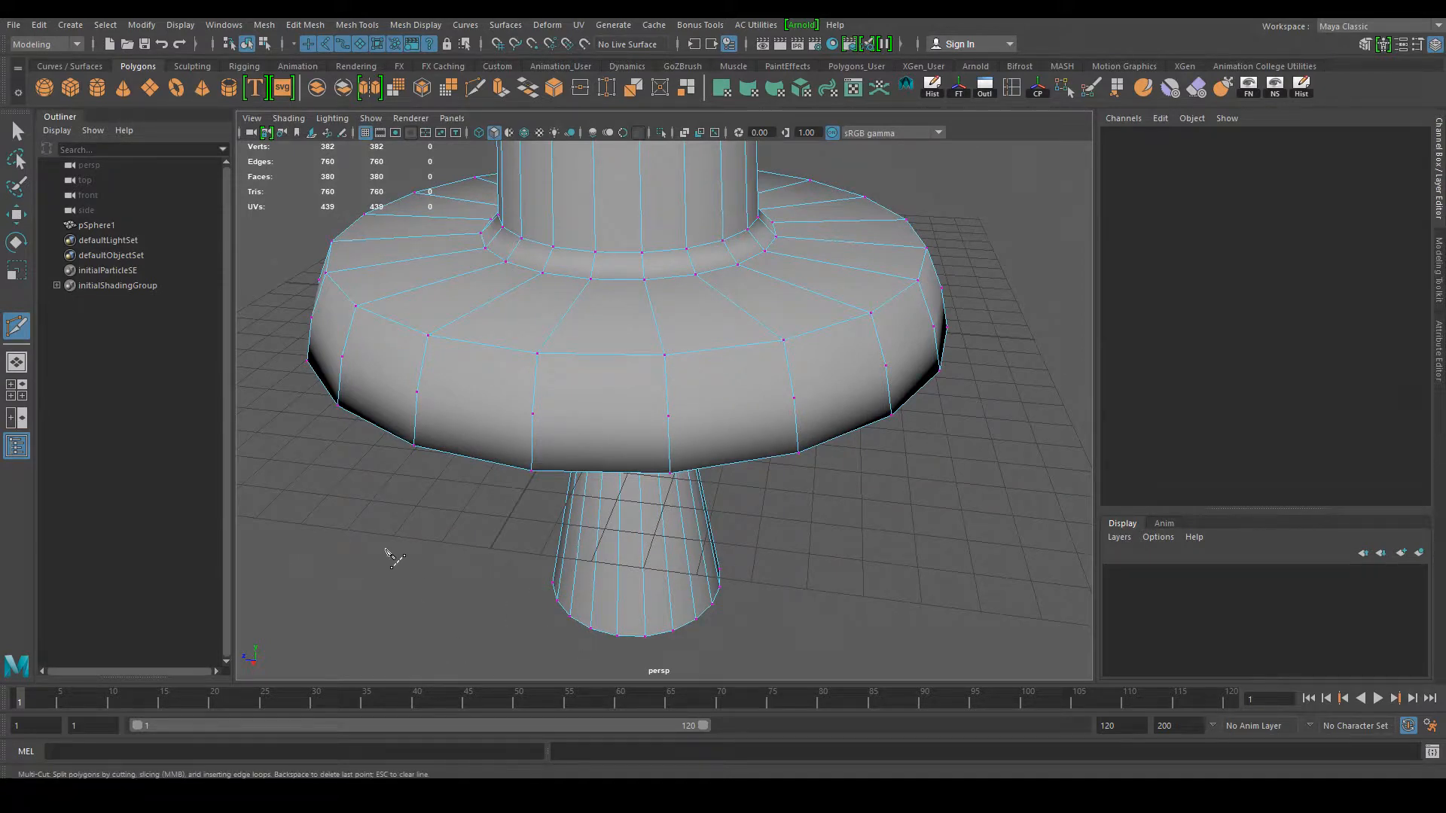
pyautogui.click(334, 521)
pyautogui.keyDown('alt'); pyautogui.moveTo(346, 600); pyautogui.dragTo(398, 576, button='right'); pyautogui.keyUp('alt')
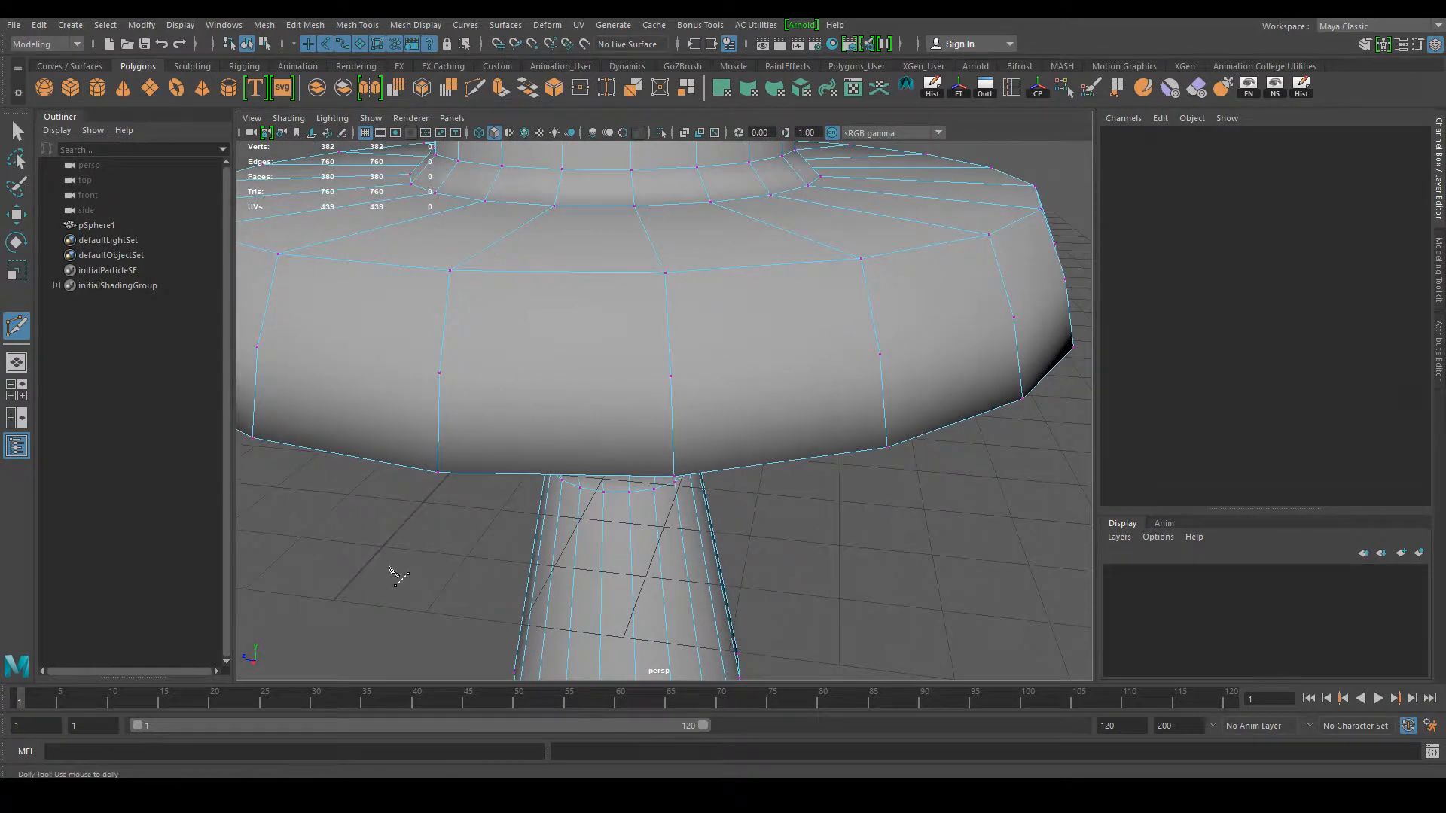
pyautogui.click(439, 374)
pyautogui.keyDown('alt'); pyautogui.moveTo(785, 515); pyautogui.dragTo(714, 513); pyautogui.keyUp('alt')
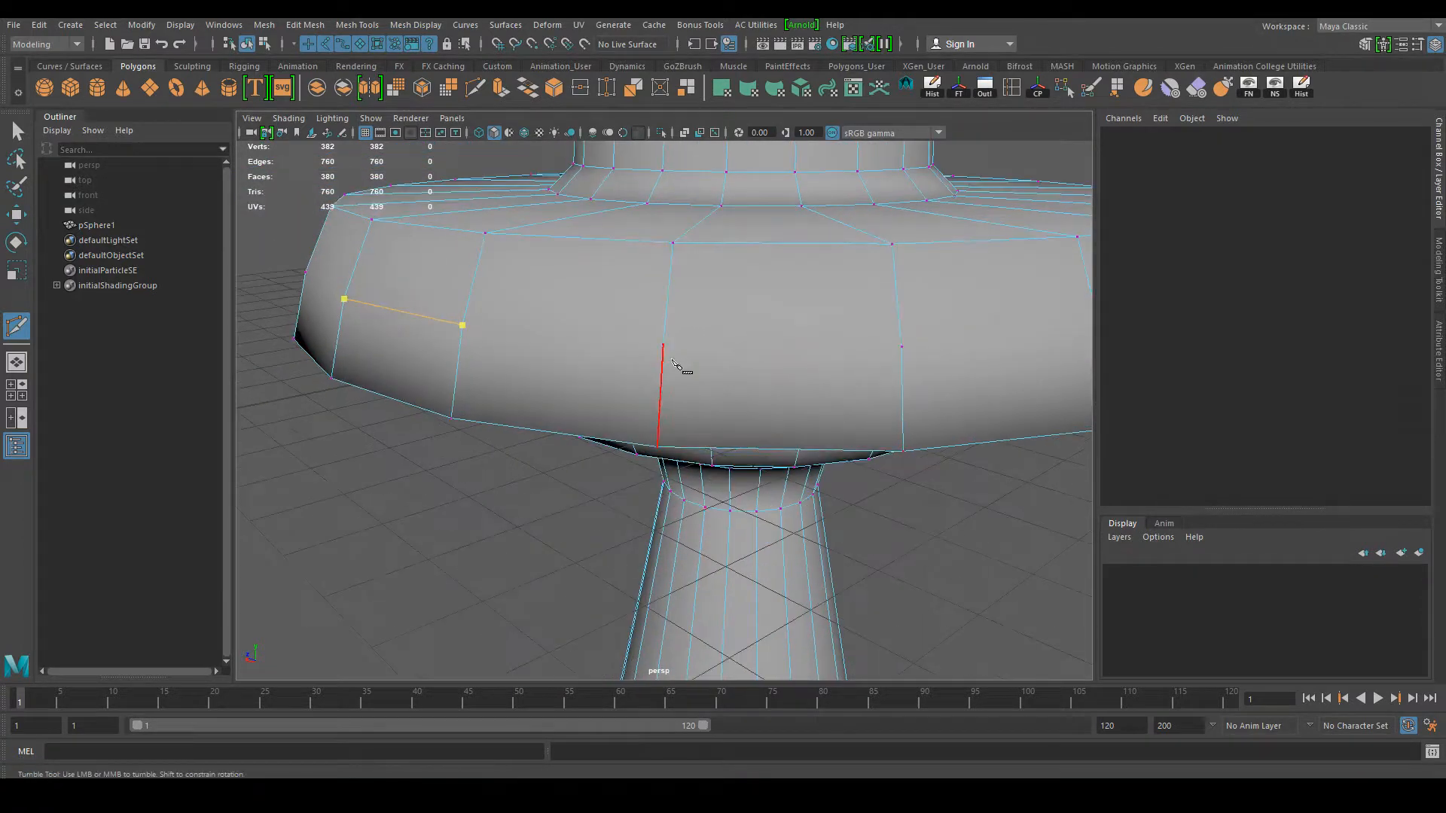
pyautogui.click(662, 345)
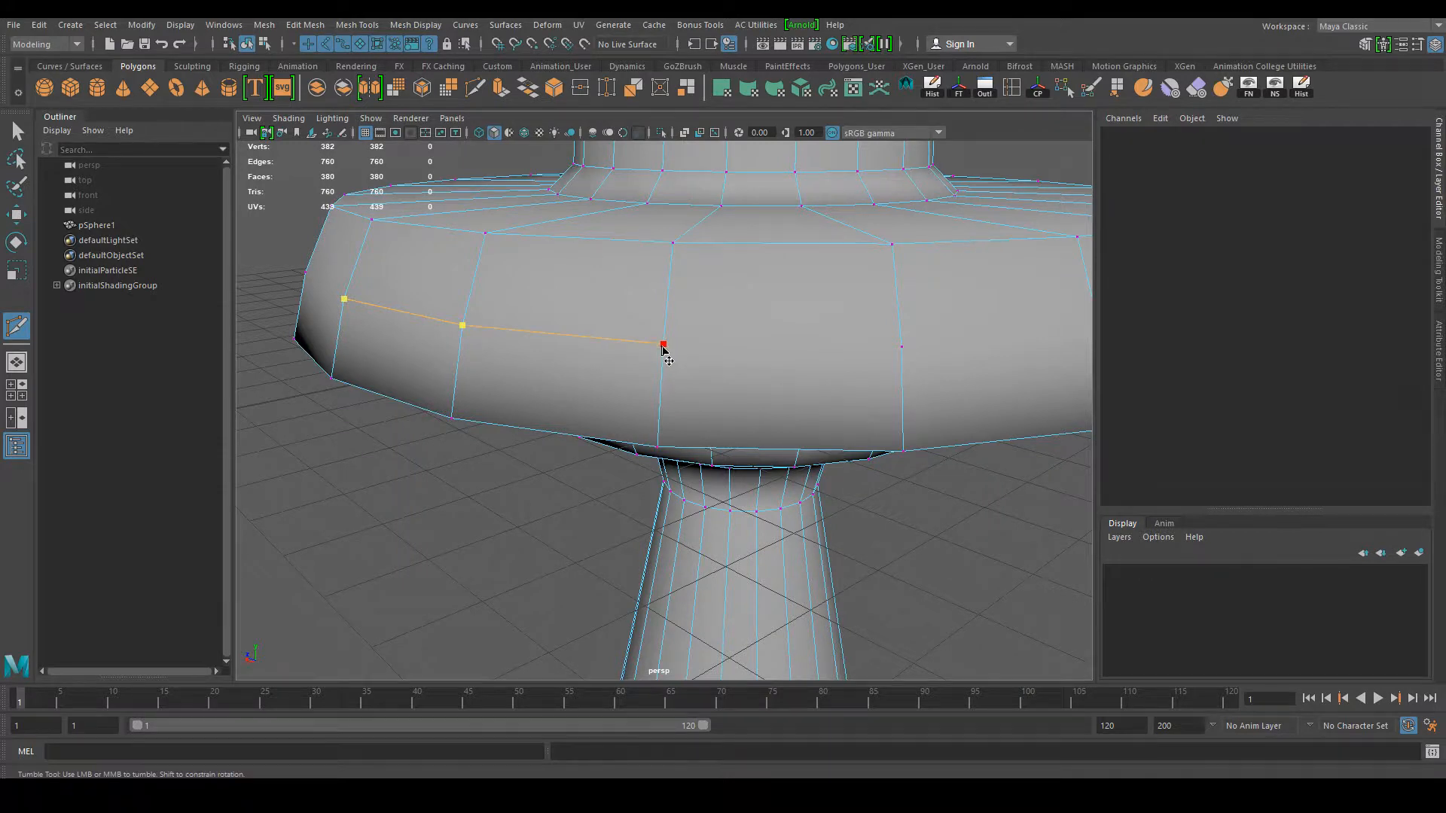
pyautogui.click(902, 348)
pyautogui.keyDown('alt'); pyautogui.moveTo(907, 445); pyautogui.dragTo(576, 407); pyautogui.keyUp('alt')
pyautogui.click(547, 391)
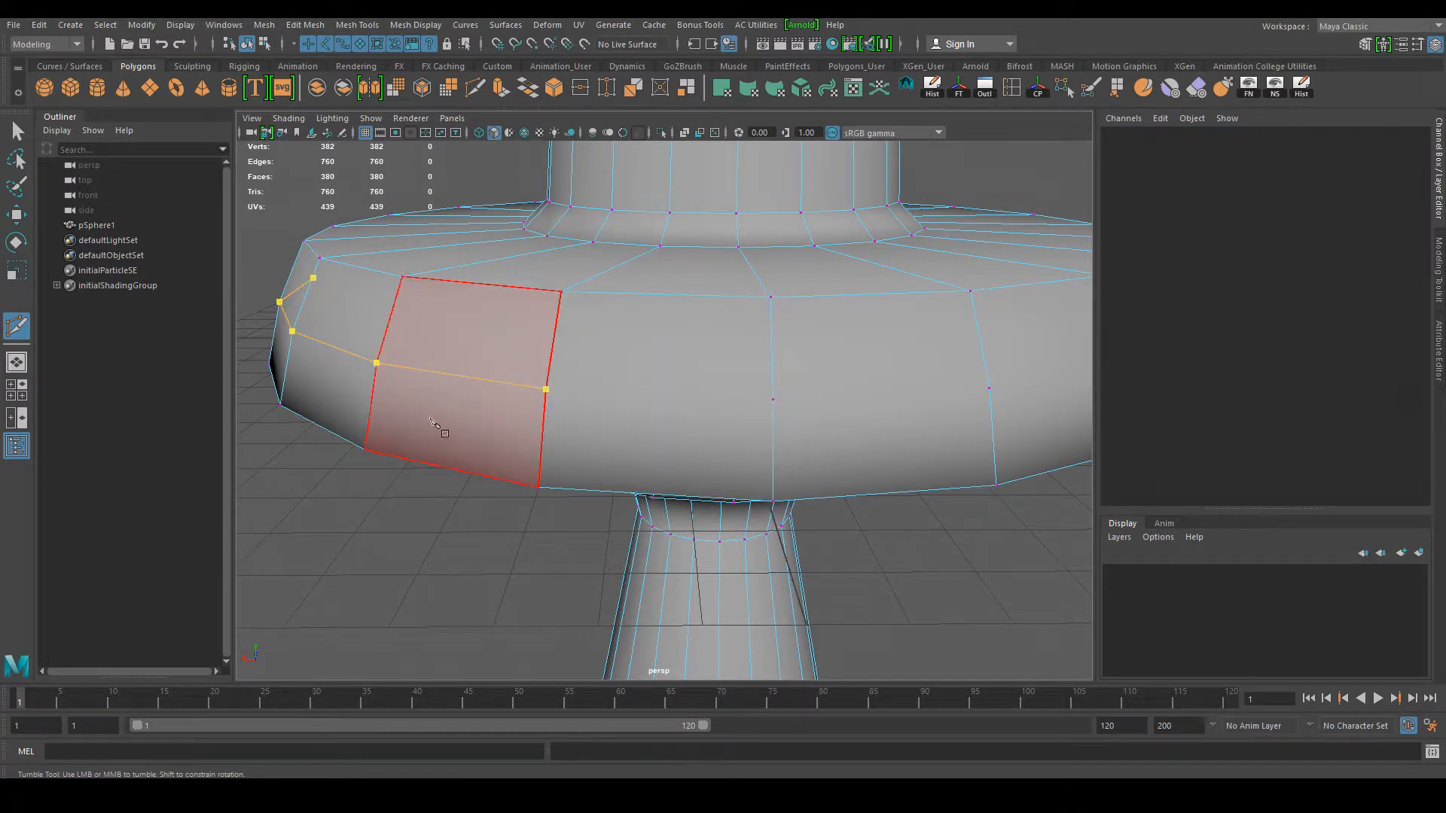
pyautogui.press('Return')
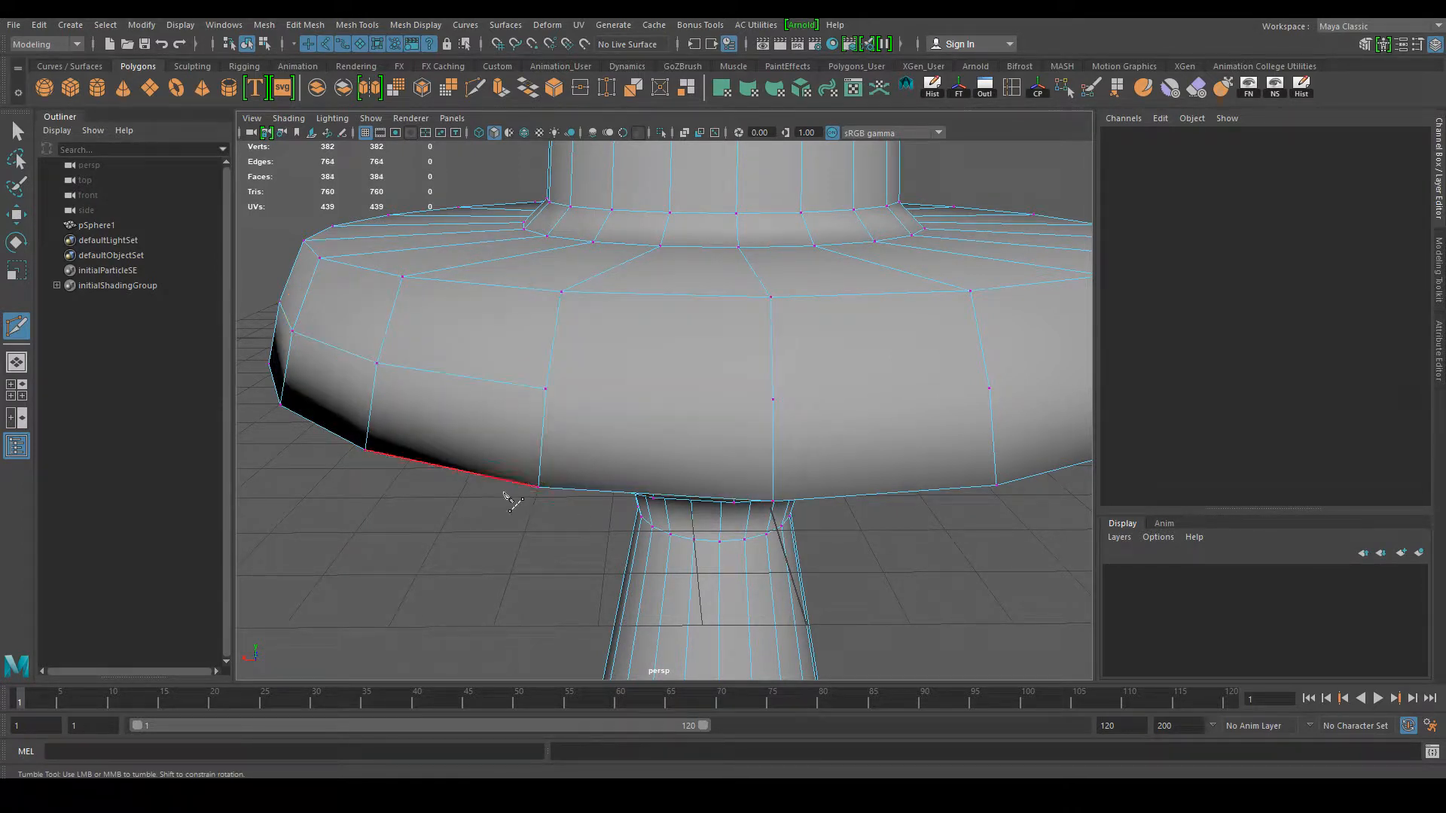
# Step: Switch to face mode and select the rim faces above and below the new cut in turn to inspect the split
pyautogui.press('q')
pyautogui.keyDown('alt'); pyautogui.moveTo(419, 590); pyautogui.dragTo(548, 608); pyautogui.keyUp('alt')
pyautogui.keyDown('alt'); pyautogui.moveTo(574, 541); pyautogui.dragTo(732, 498, button='middle'); pyautogui.keyUp('alt')
pyautogui.scroll(-3, 732, 498)
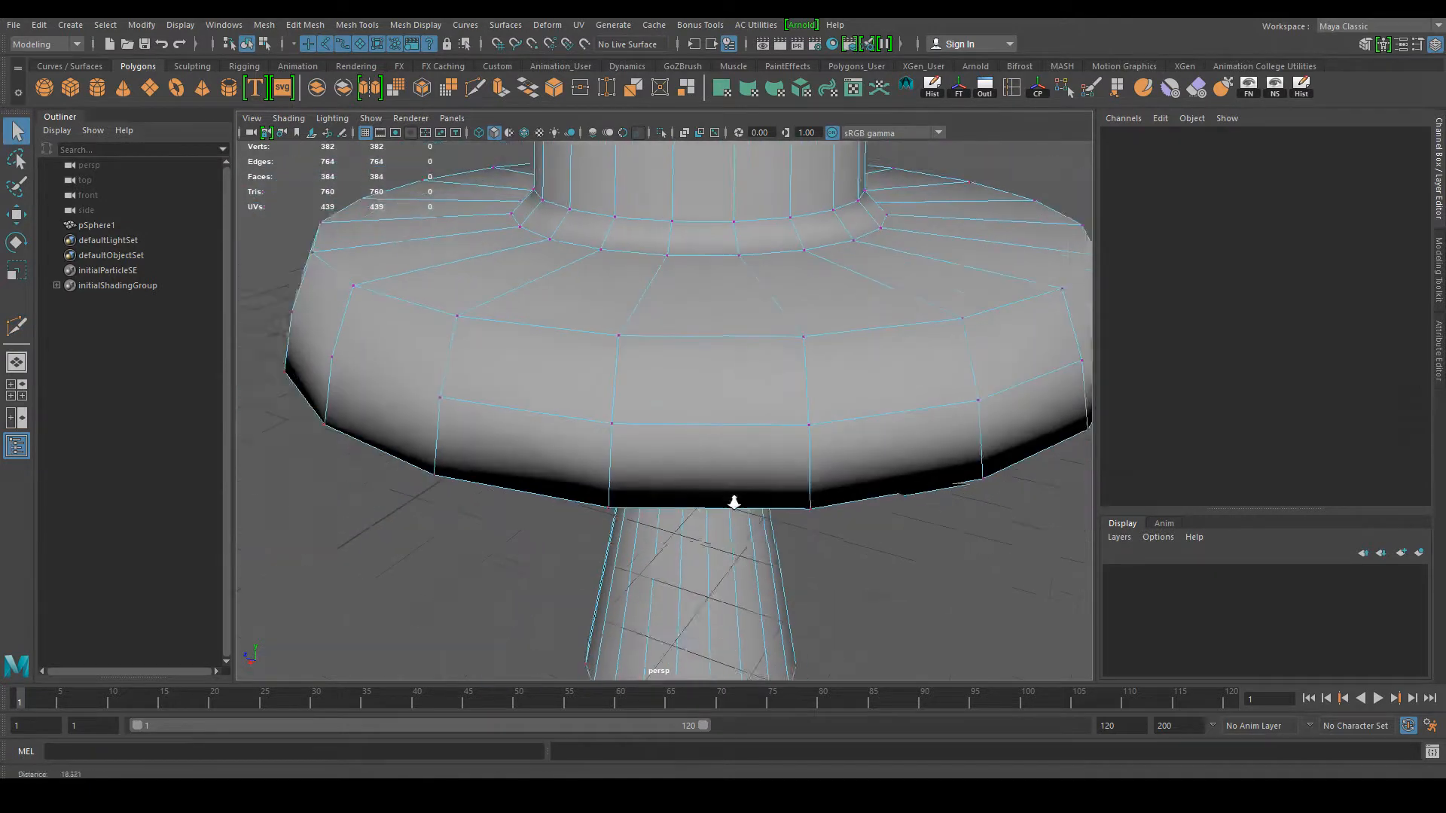
pyautogui.moveTo(567, 375); pyautogui.dragTo(569, 401, button='right')
pyautogui.click(570, 403)
pyautogui.click(538, 469)
pyautogui.click(703, 433)
pyautogui.click(728, 379)
pyautogui.click(886, 437)
pyautogui.click(985, 437)
pyautogui.click(969, 364)
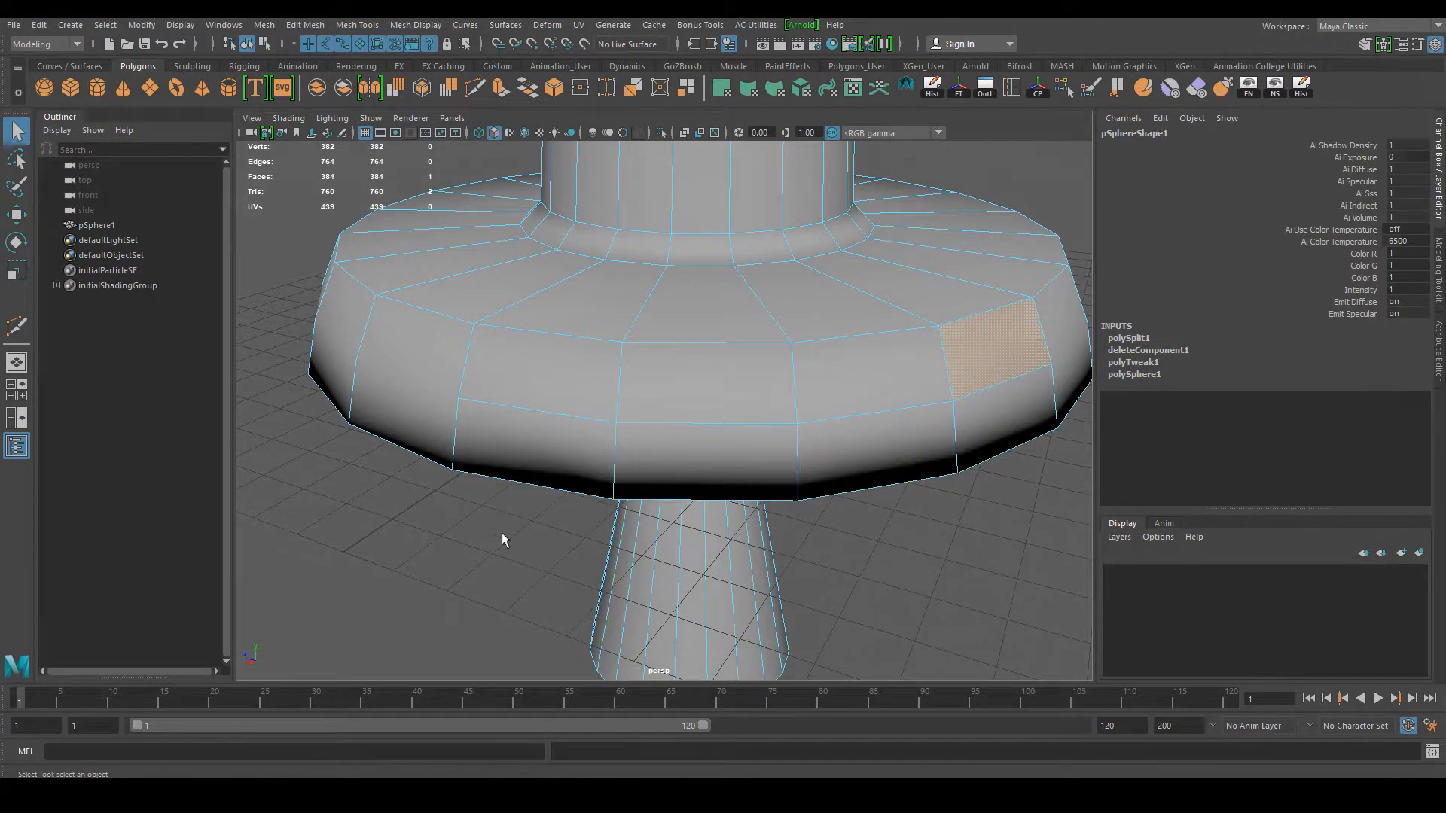
pyautogui.click(442, 368)
# Step: Switch to vertex mode and select three neighbouring mid-side vertices on the uncut part of the rim
pyautogui.keyDown('alt'); pyautogui.moveTo(452, 414); pyautogui.dragTo(545, 546); pyautogui.keyUp('alt')
pyautogui.moveTo(556, 404); pyautogui.dragTo(542, 395, button='right')
pyautogui.keyDown('alt'); pyautogui.moveTo(523, 645); pyautogui.dragTo(675, 381); pyautogui.keyUp('alt')
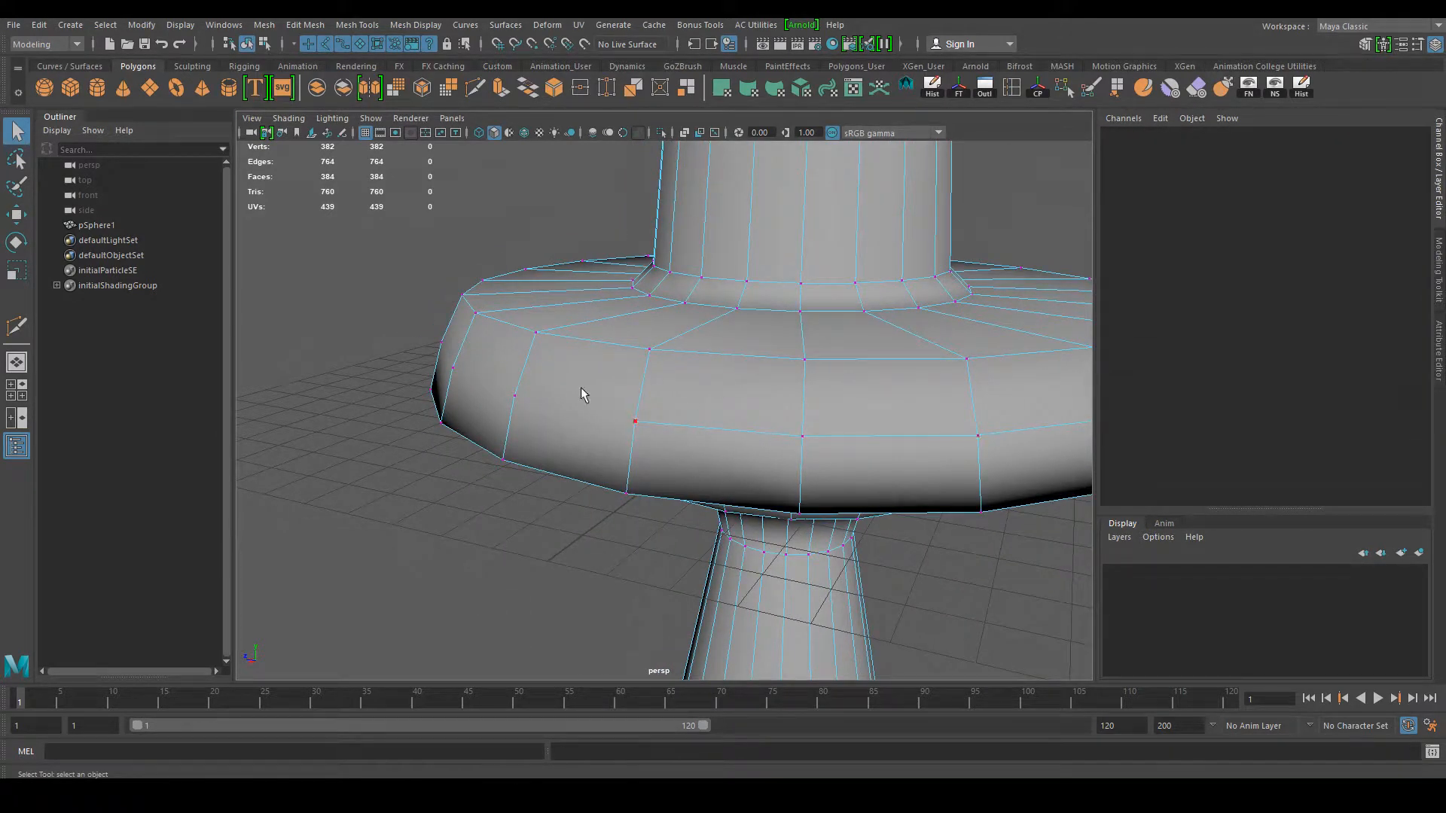
pyautogui.click(514, 395)
pyautogui.keyDown('alt'); pyautogui.moveTo(468, 425); pyautogui.dragTo(494, 429); pyautogui.keyUp('alt')
pyautogui.keyDown('shift'); pyautogui.click(456, 374); pyautogui.keyUp('shift')
pyautogui.keyDown('shift'); pyautogui.click(422, 354); pyautogui.keyUp('shift')
pyautogui.keyDown('alt'); pyautogui.moveTo(407, 389); pyautogui.dragTo(520, 439); pyautogui.keyUp('alt')
pyautogui.keyDown('alt'); pyautogui.moveTo(550, 389); pyautogui.dragTo(492, 408); pyautogui.keyUp('alt')
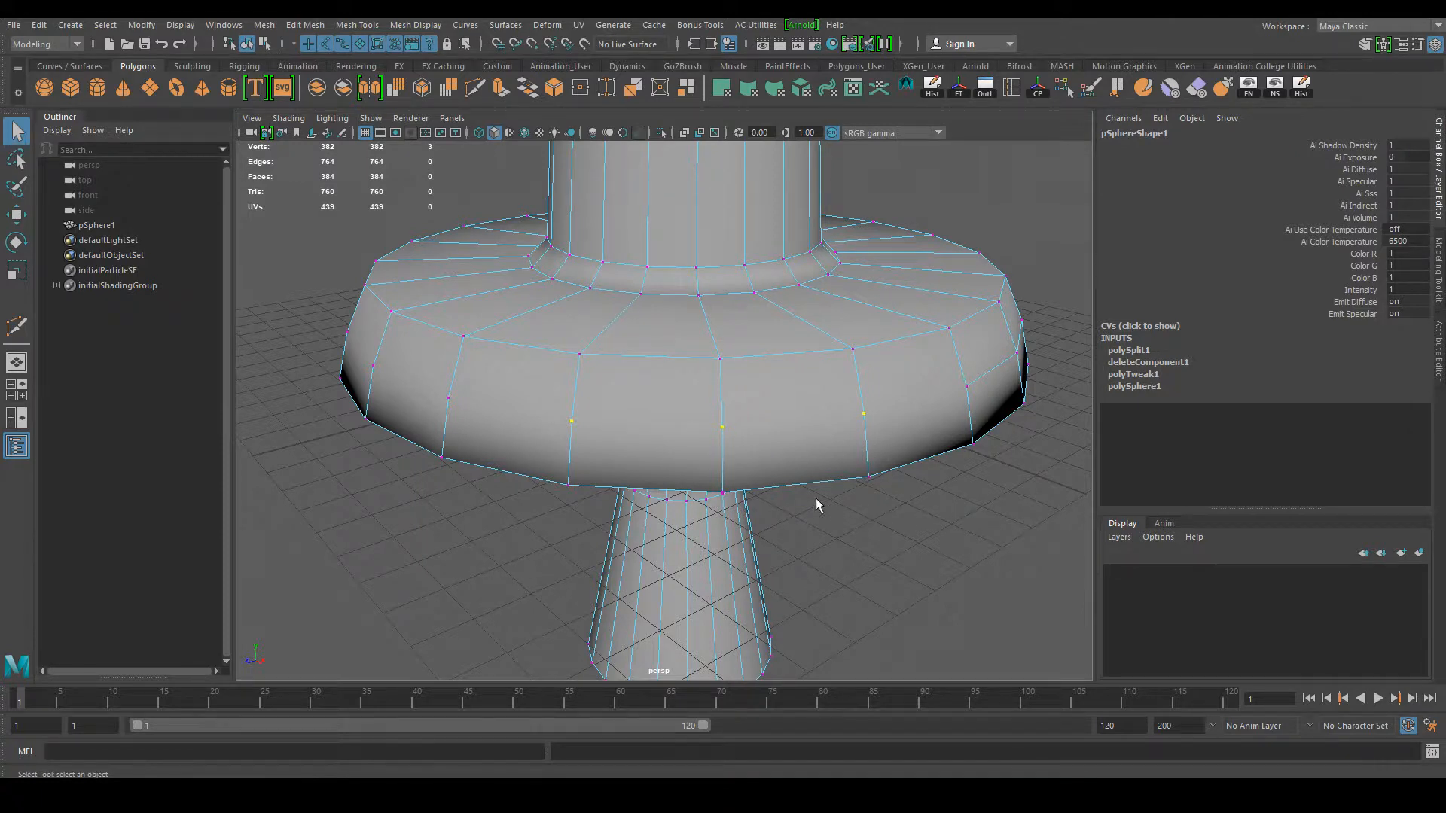
# Step: Add the remaining leftover mid-side vertices around the disc's rim to the selection
pyautogui.keyDown('alt'); pyautogui.moveTo(631, 459); pyautogui.dragTo(571, 377); pyautogui.keyUp('alt')
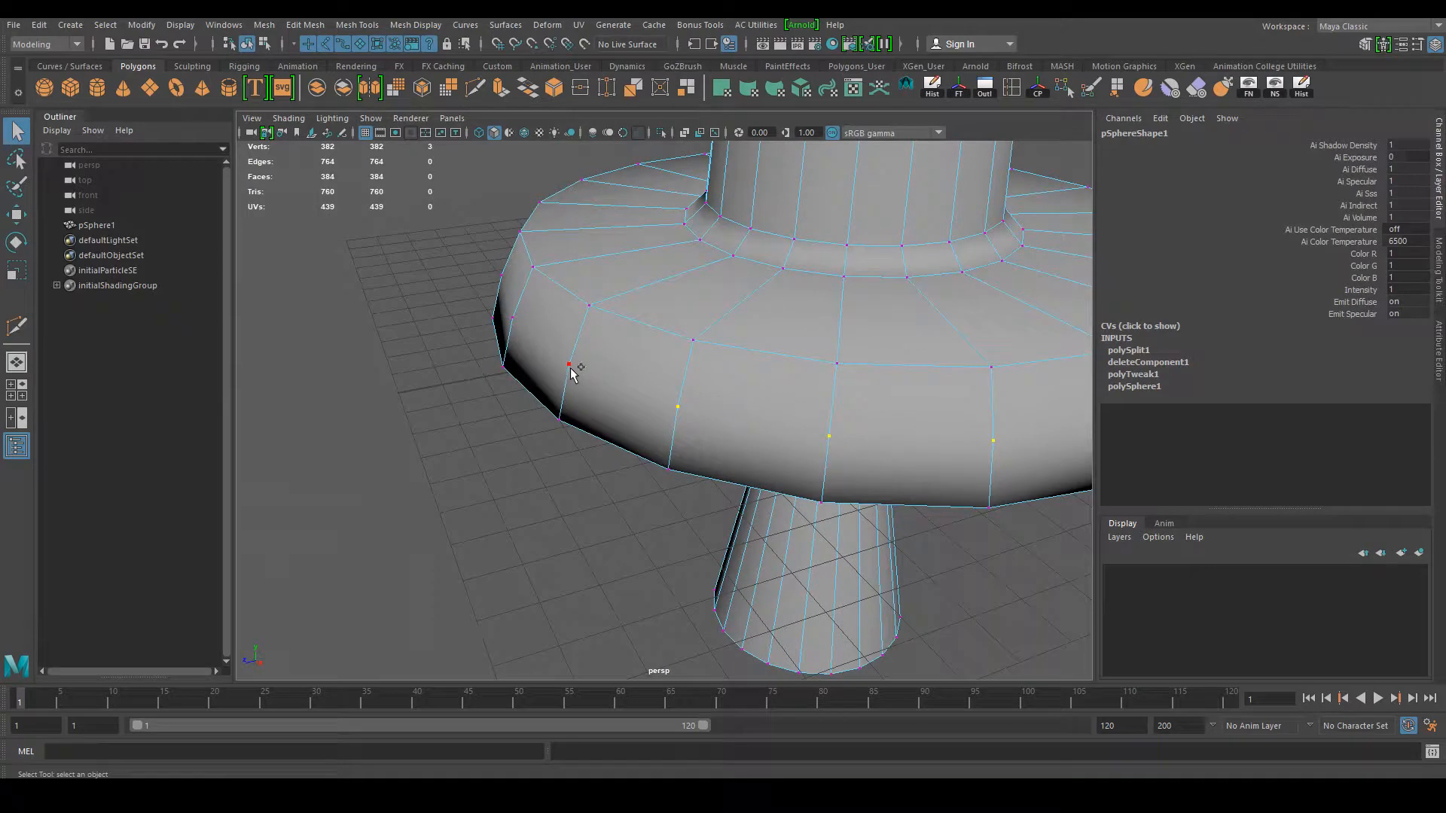
pyautogui.keyDown('alt'); pyautogui.moveTo(527, 331); pyautogui.dragTo(546, 349); pyautogui.keyUp('alt')
pyautogui.keyDown('shift'); pyautogui.click(395, 368); pyautogui.keyUp('shift')
pyautogui.keyDown('alt'); pyautogui.moveTo(366, 406); pyautogui.dragTo(520, 395); pyautogui.keyUp('alt')
pyautogui.keyDown('shift'); pyautogui.click(426, 403); pyautogui.keyUp('shift')
pyautogui.keyDown('alt'); pyautogui.moveTo(420, 424); pyautogui.dragTo(581, 443); pyautogui.keyUp('alt')
pyautogui.keyDown('shift'); pyautogui.click(544, 389); pyautogui.keyUp('shift')
pyautogui.keyDown('alt'); pyautogui.moveTo(549, 395); pyautogui.dragTo(597, 384); pyautogui.keyUp('alt')
pyautogui.keyDown('alt'); pyautogui.moveTo(409, 384); pyautogui.dragTo(591, 389); pyautogui.keyUp('alt')
pyautogui.keyDown('shift'); pyautogui.click(467, 383); pyautogui.keyUp('shift')
pyautogui.keyDown('shift'); pyautogui.click(351, 389); pyautogui.keyUp('shift')
pyautogui.keyDown('alt'); pyautogui.moveTo(349, 391); pyautogui.dragTo(627, 449); pyautogui.keyUp('alt')
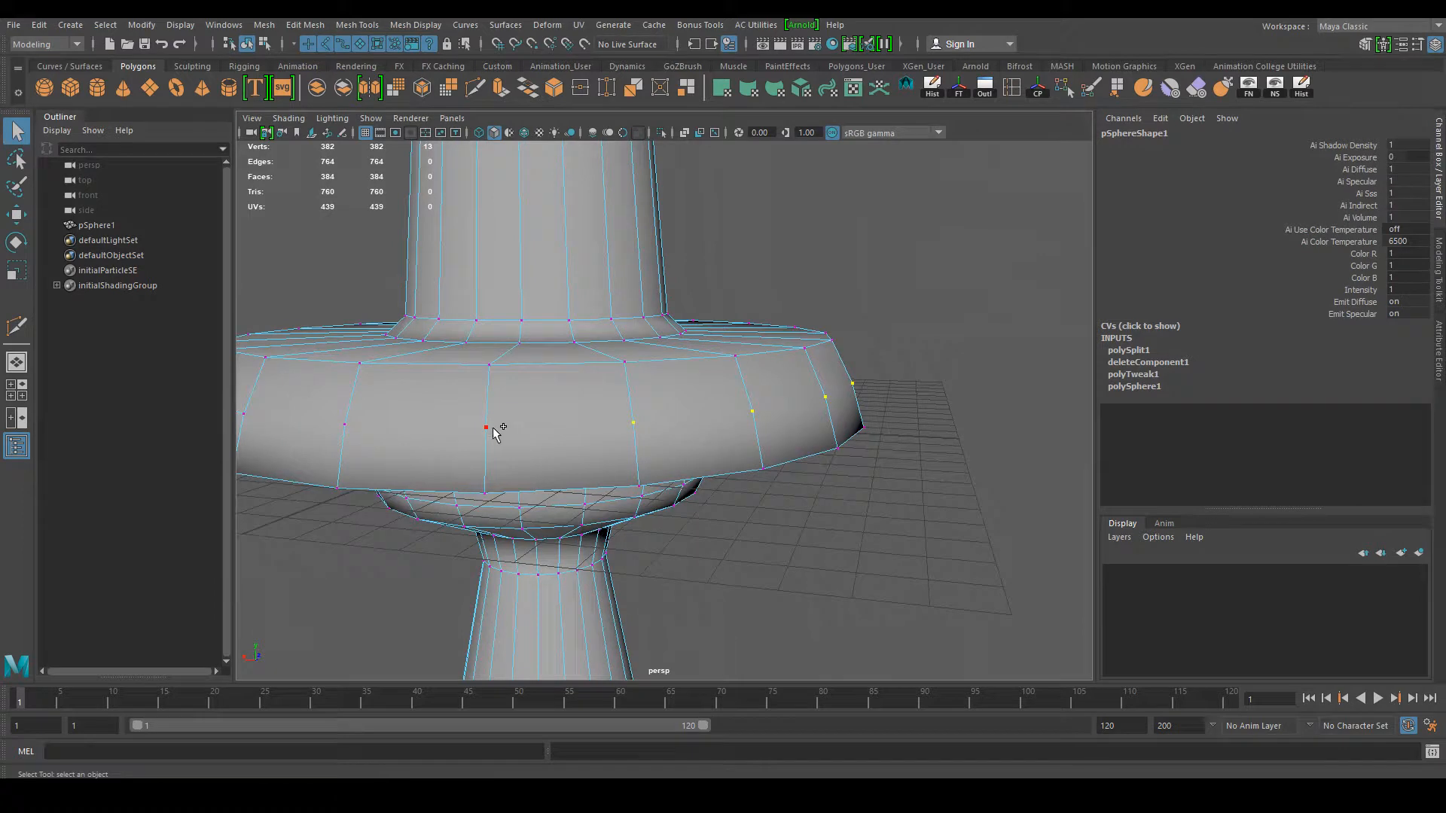
pyautogui.keyDown('shift'); pyautogui.click(368, 427); pyautogui.keyUp('shift')
pyautogui.keyDown('alt'); pyautogui.moveTo(367, 427); pyautogui.dragTo(624, 425); pyautogui.keyUp('alt')
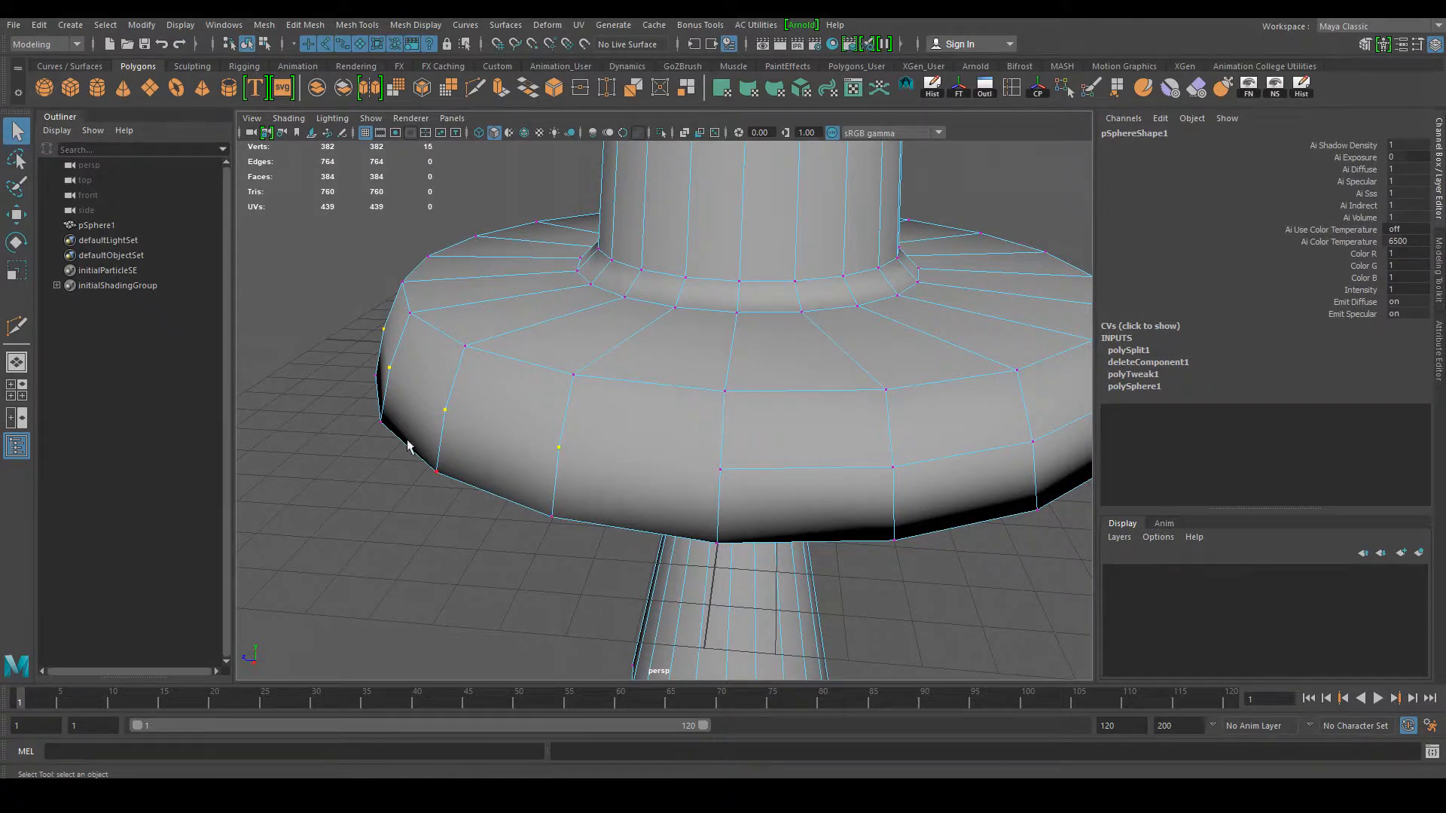
# Step: Remove the two selected mid-side vertices nearest the cut from the selection and add them back
pyautogui.click(13, 135)
pyautogui.click(559, 449)
pyautogui.keyDown('alt'); pyautogui.moveTo(468, 467); pyautogui.dragTo(503, 384, button='middle'); pyautogui.keyUp('alt')
pyautogui.click(743, 404)
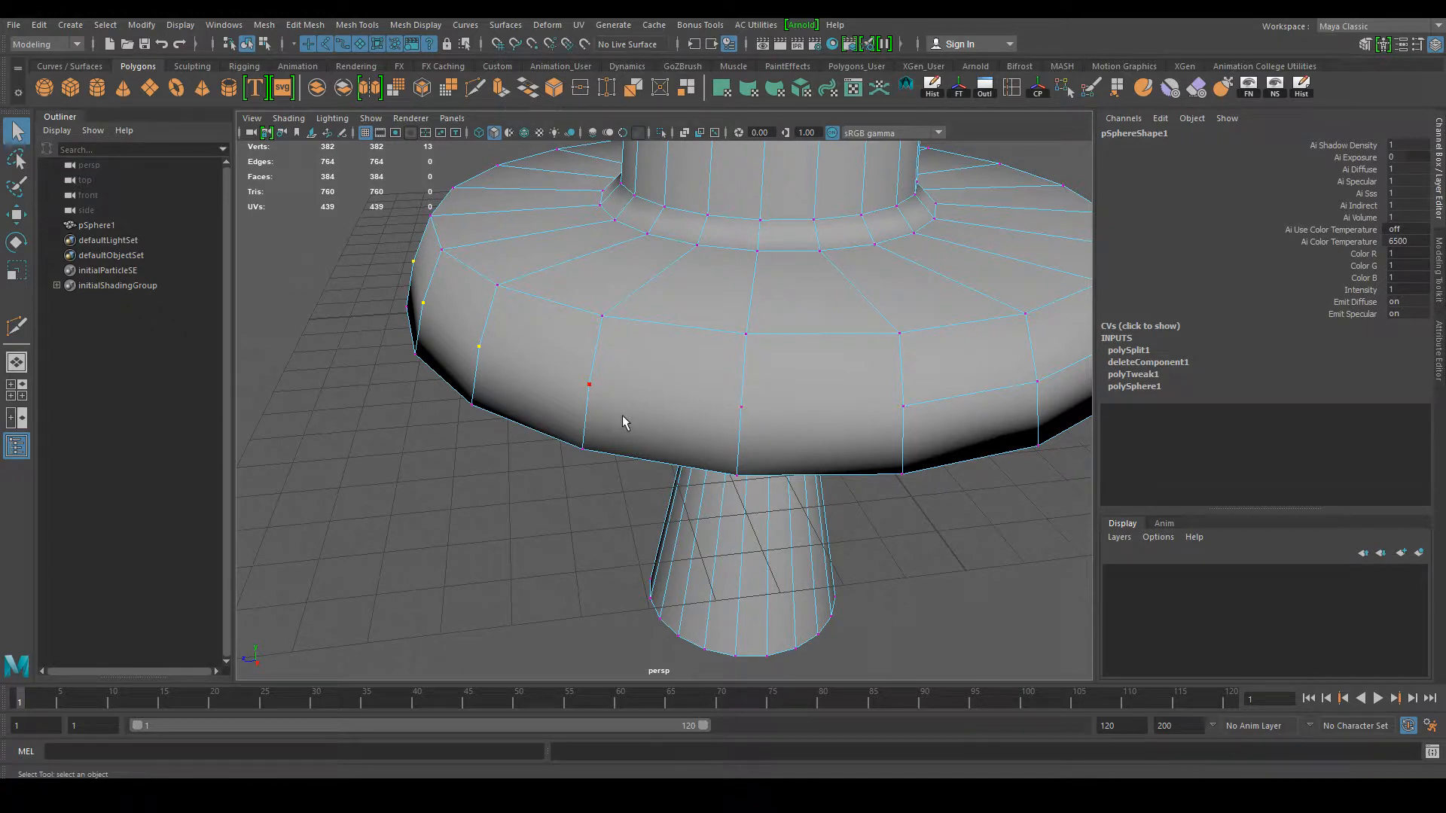
pyautogui.click(593, 385)
pyautogui.click(743, 408)
pyautogui.keyDown('alt'); pyautogui.moveTo(588, 364); pyautogui.dragTo(497, 364); pyautogui.keyUp('alt')
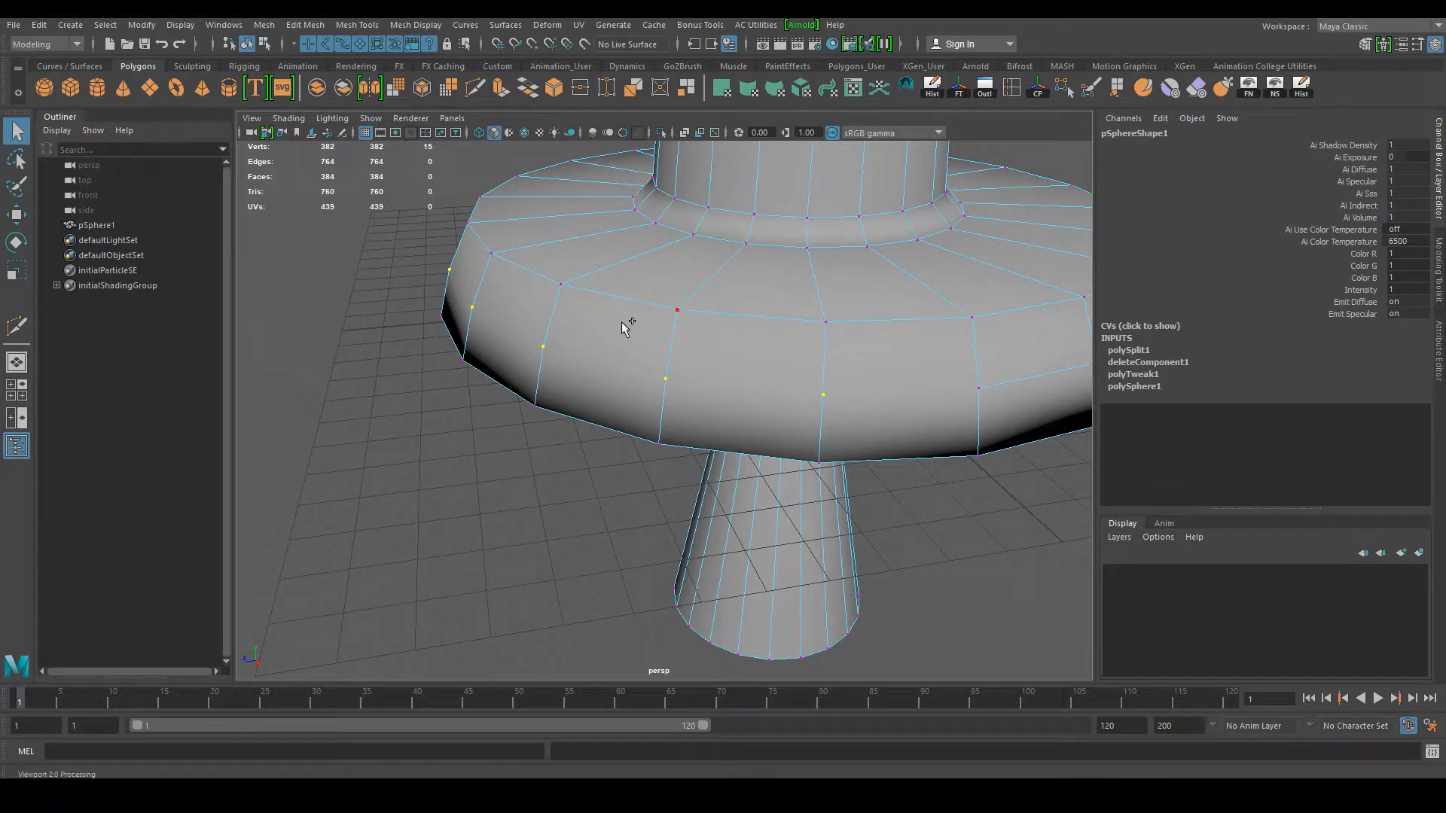
# Step: Try Delete Vertex on all selected mid-side rim vertices at once, inspect the rim, and undo it
pyautogui.keyDown('shift'); pyautogui.rightClick(622, 323); pyautogui.keyUp('shift')
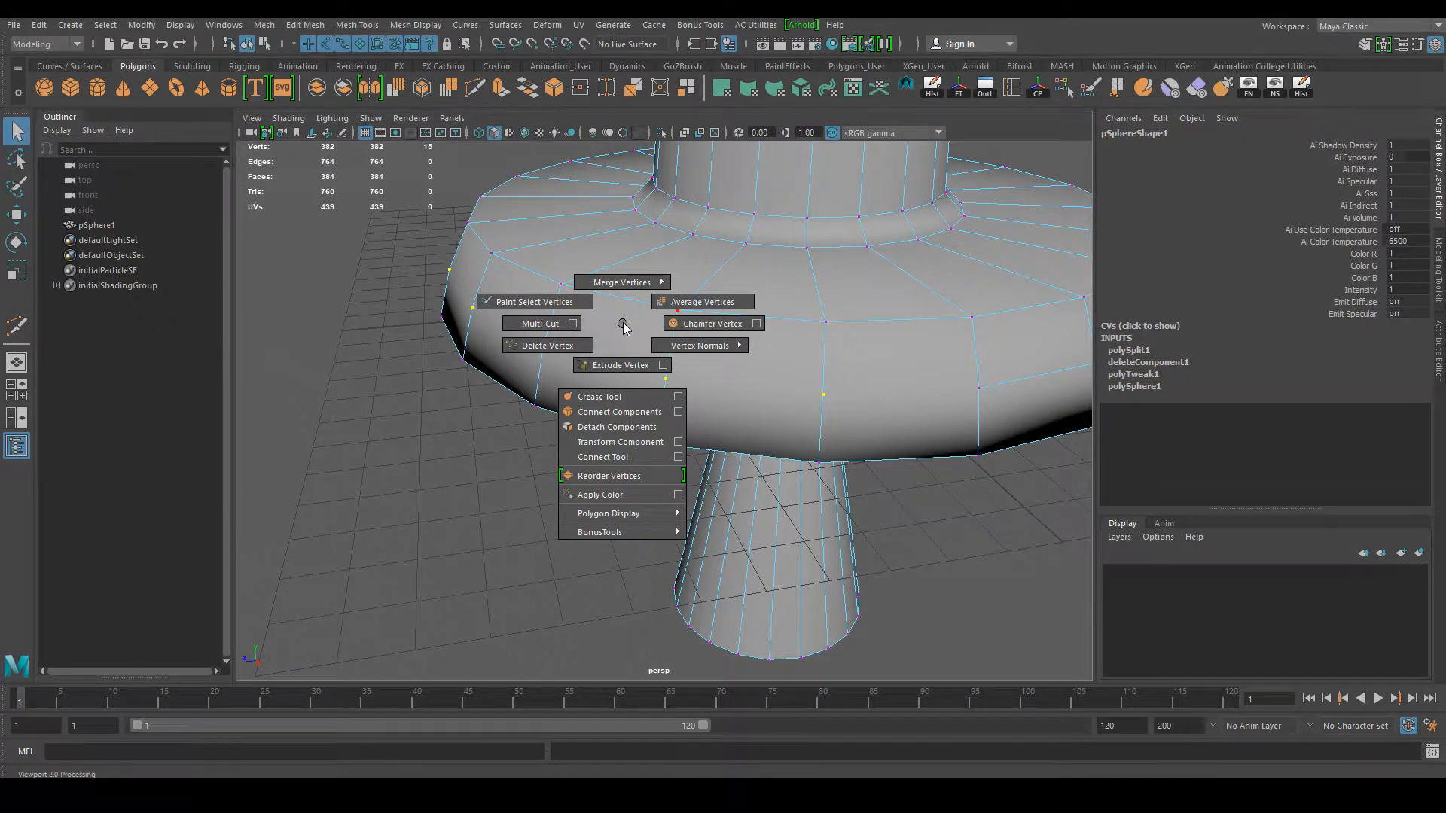
pyautogui.keyDown('shift'); pyautogui.moveTo(621, 323); pyautogui.dragTo(539, 347, button='right'); pyautogui.keyUp('shift')
pyautogui.keyDown('alt'); pyautogui.moveTo(618, 482); pyautogui.dragTo(721, 414); pyautogui.keyUp('alt')
pyautogui.keyDown('alt'); pyautogui.moveTo(722, 414); pyautogui.dragTo(630, 418, button='right'); pyautogui.keyUp('alt')
pyautogui.keyDown('alt'); pyautogui.moveTo(629, 418); pyautogui.dragTo(710, 428, button='middle'); pyautogui.keyUp('alt')
pyautogui.keyDown('alt'); pyautogui.moveTo(710, 428); pyautogui.dragTo(735, 442); pyautogui.keyUp('alt')
pyautogui.hotkey('ctrl', 'z')
# Step: Clear the selection, try Delete Vertex on a single mid-side rim vertex, and undo the deletion
pyautogui.click(431, 491)
pyautogui.keyDown('alt'); pyautogui.moveTo(621, 415); pyautogui.dragTo(649, 428, button='middle'); pyautogui.keyUp('alt')
pyautogui.click(609, 425)
pyautogui.keyDown('shift'); pyautogui.moveTo(606, 427); pyautogui.dragTo(574, 451, button='right'); pyautogui.keyUp('shift')
pyautogui.keyDown('alt'); pyautogui.moveTo(558, 494); pyautogui.dragTo(590, 443); pyautogui.keyUp('alt')
pyautogui.hotkey('ctrl', 'z')
# Step: Select one leftover mid-side vertex on the front rim and remove it with Delete Vertex
pyautogui.click(566, 439)
pyautogui.click(561, 420)
pyautogui.keyDown('alt'); pyautogui.moveTo(497, 468); pyautogui.dragTo(592, 437); pyautogui.keyUp('alt')
pyautogui.keyDown('shift'); pyautogui.moveTo(592, 436); pyautogui.dragTo(509, 508, button='right'); pyautogui.keyUp('shift')
pyautogui.keyDown('alt'); pyautogui.moveTo(509, 508); pyautogui.dragTo(612, 525); pyautogui.keyUp('alt')
# Step: Delete ten more leftover mid-side vertices one by one around the disc's rim
pyautogui.click(669, 448)
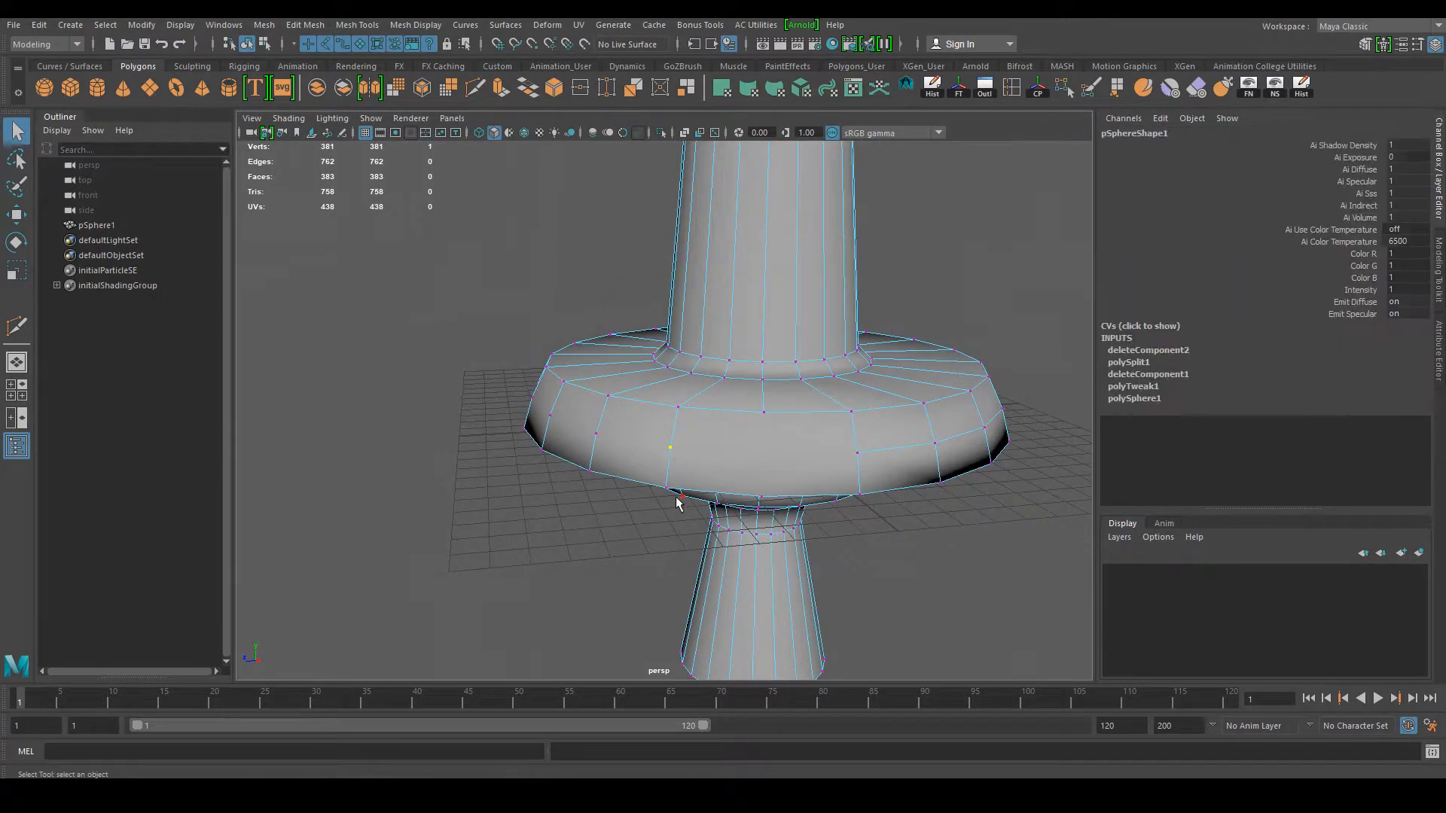
pyautogui.keyDown('alt'); pyautogui.moveTo(742, 562); pyautogui.dragTo(497, 450); pyautogui.keyUp('alt')
pyautogui.click(548, 482)
pyautogui.click(602, 436)
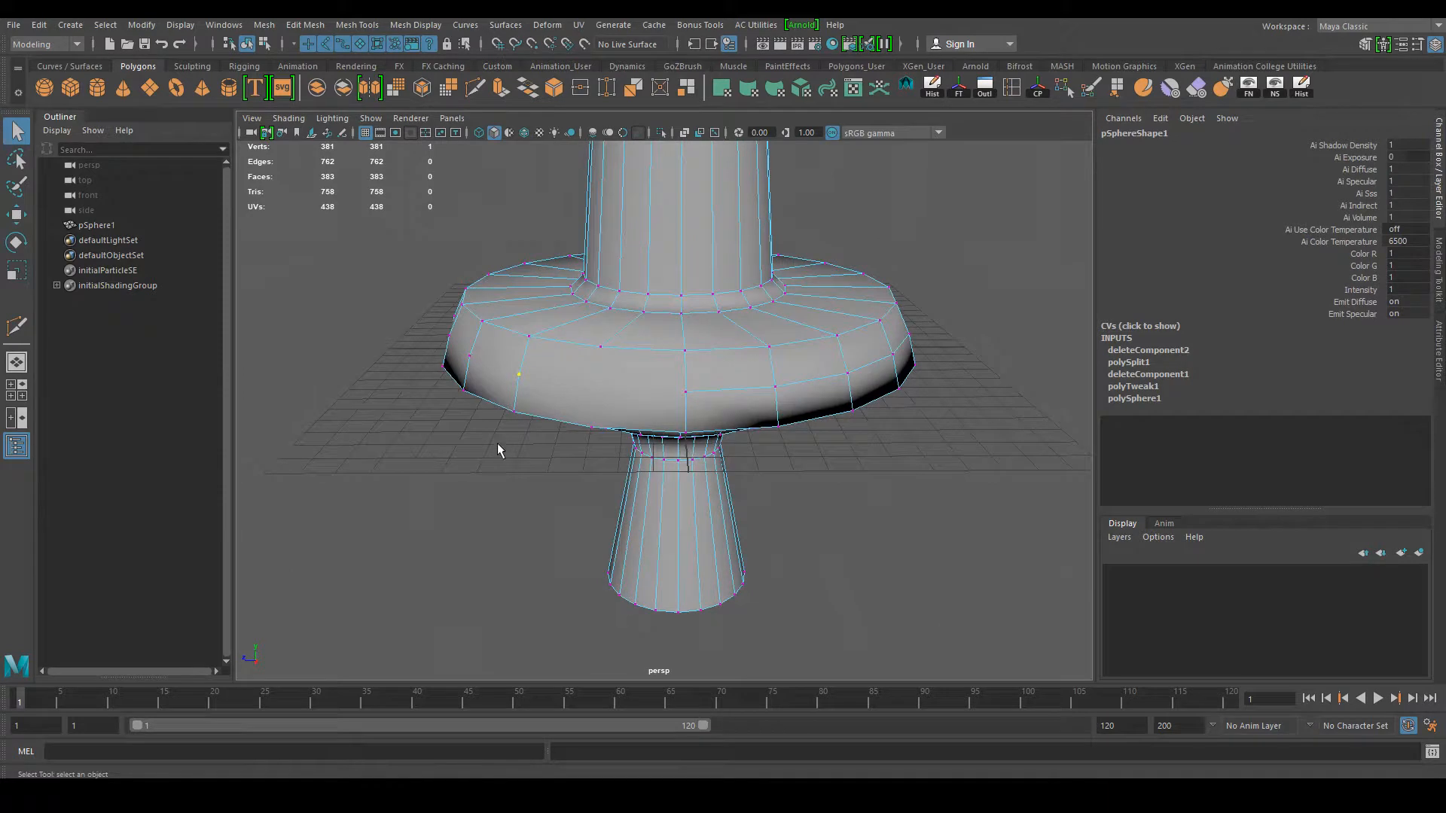
pyautogui.press('Delete')
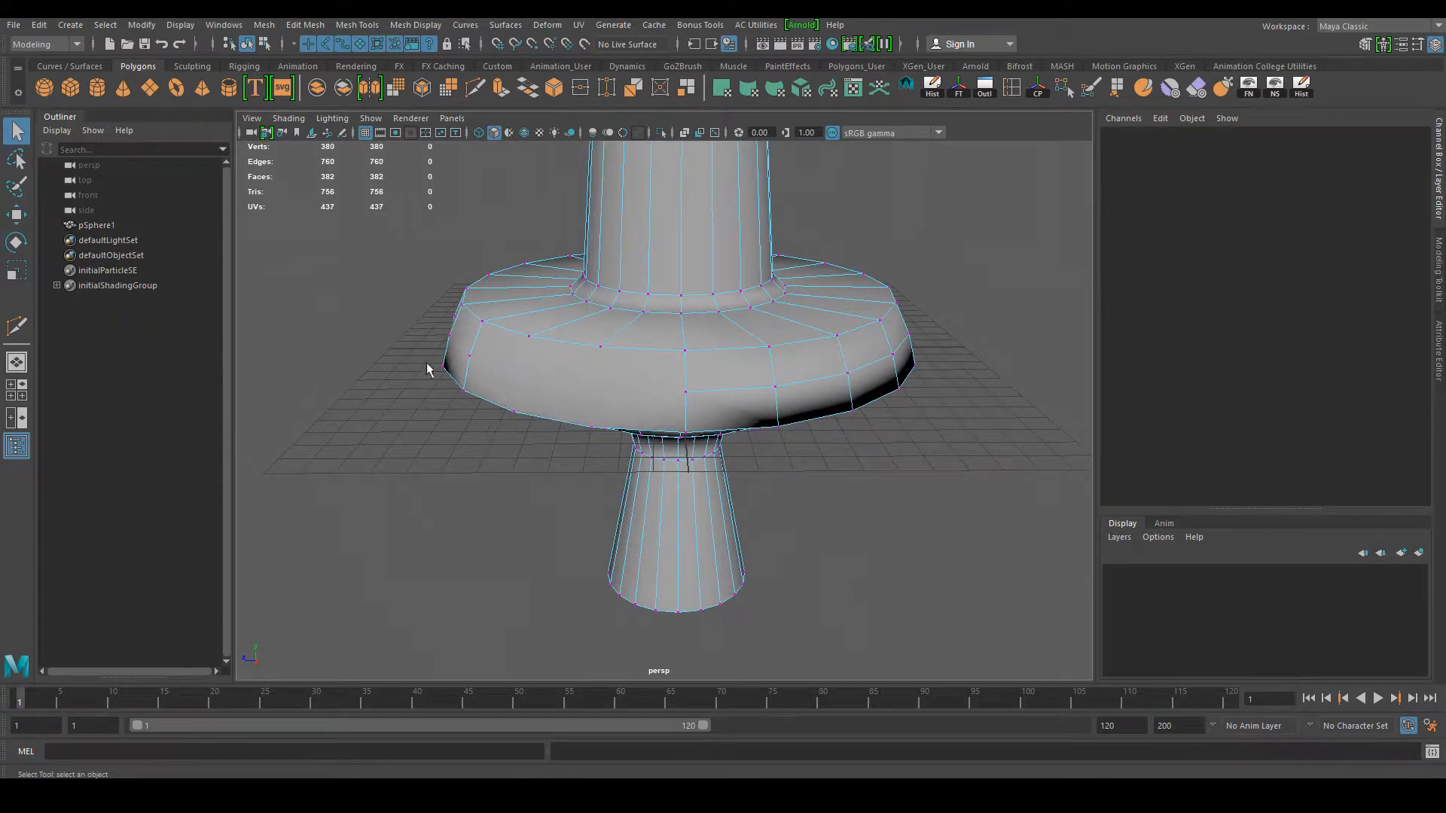
pyautogui.keyDown('alt'); pyautogui.moveTo(452, 452); pyautogui.dragTo(510, 442); pyautogui.keyUp('alt')
pyautogui.click(463, 446)
pyautogui.press('Delete')
pyautogui.click(351, 421)
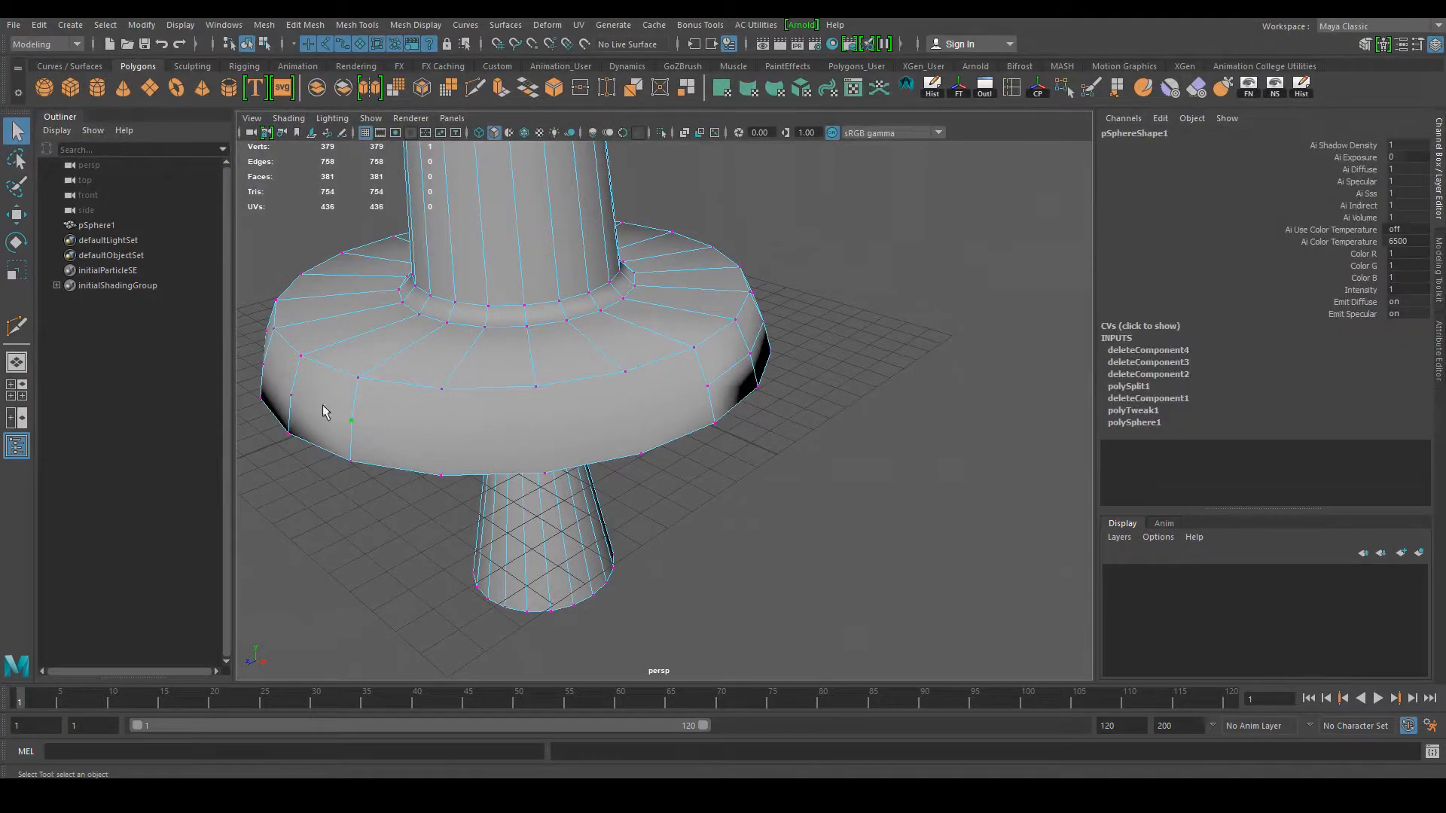
pyautogui.press('Delete')
pyautogui.click(291, 400)
pyautogui.press('Delete')
pyautogui.keyDown('alt'); pyautogui.moveTo(314, 455); pyautogui.dragTo(557, 476); pyautogui.keyUp('alt')
pyautogui.click(447, 480)
pyautogui.press('Delete')
pyautogui.click(360, 466)
pyautogui.press('Delete')
pyautogui.click(557, 476)
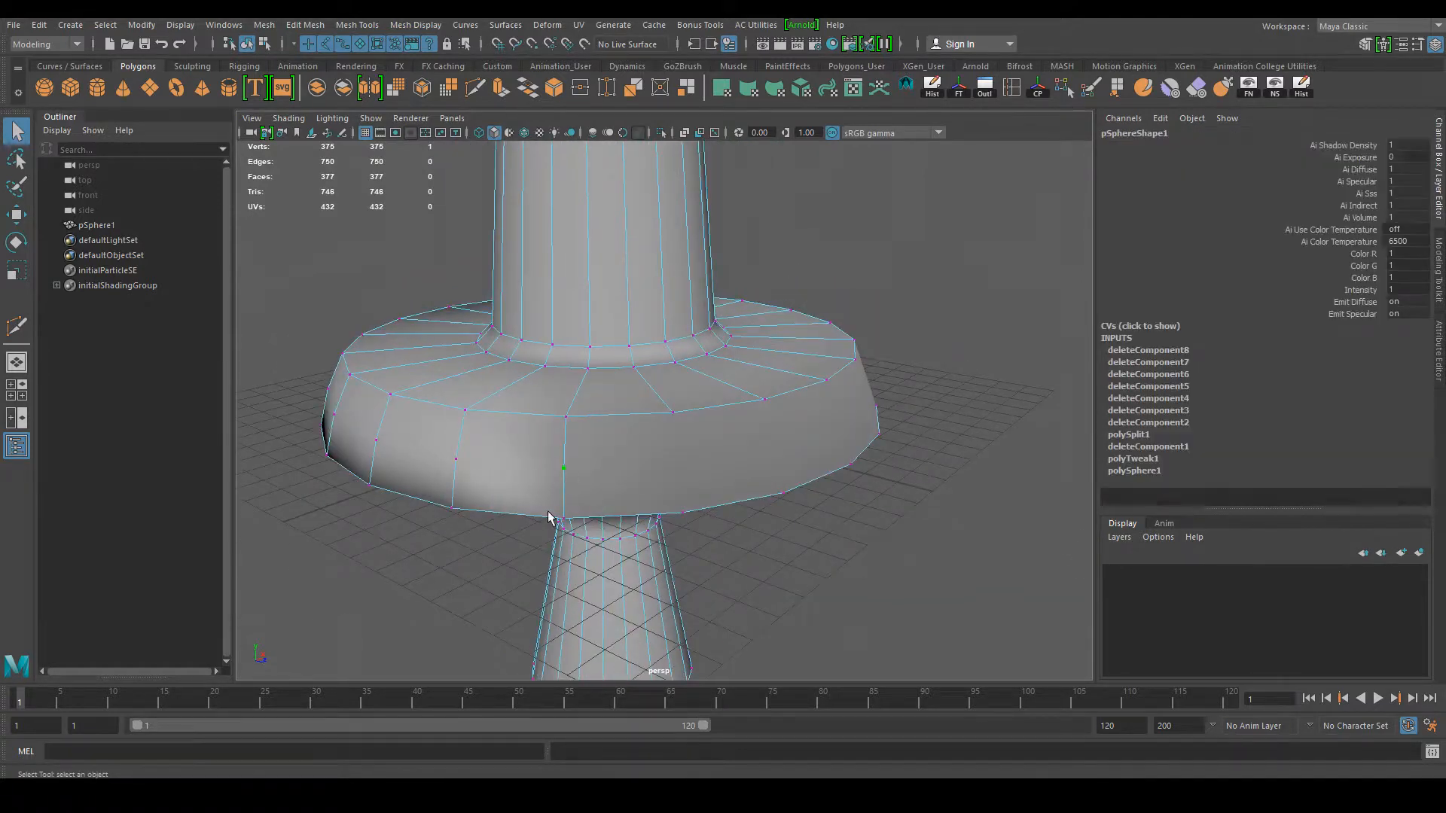
pyautogui.press('Delete')
pyautogui.click(461, 460)
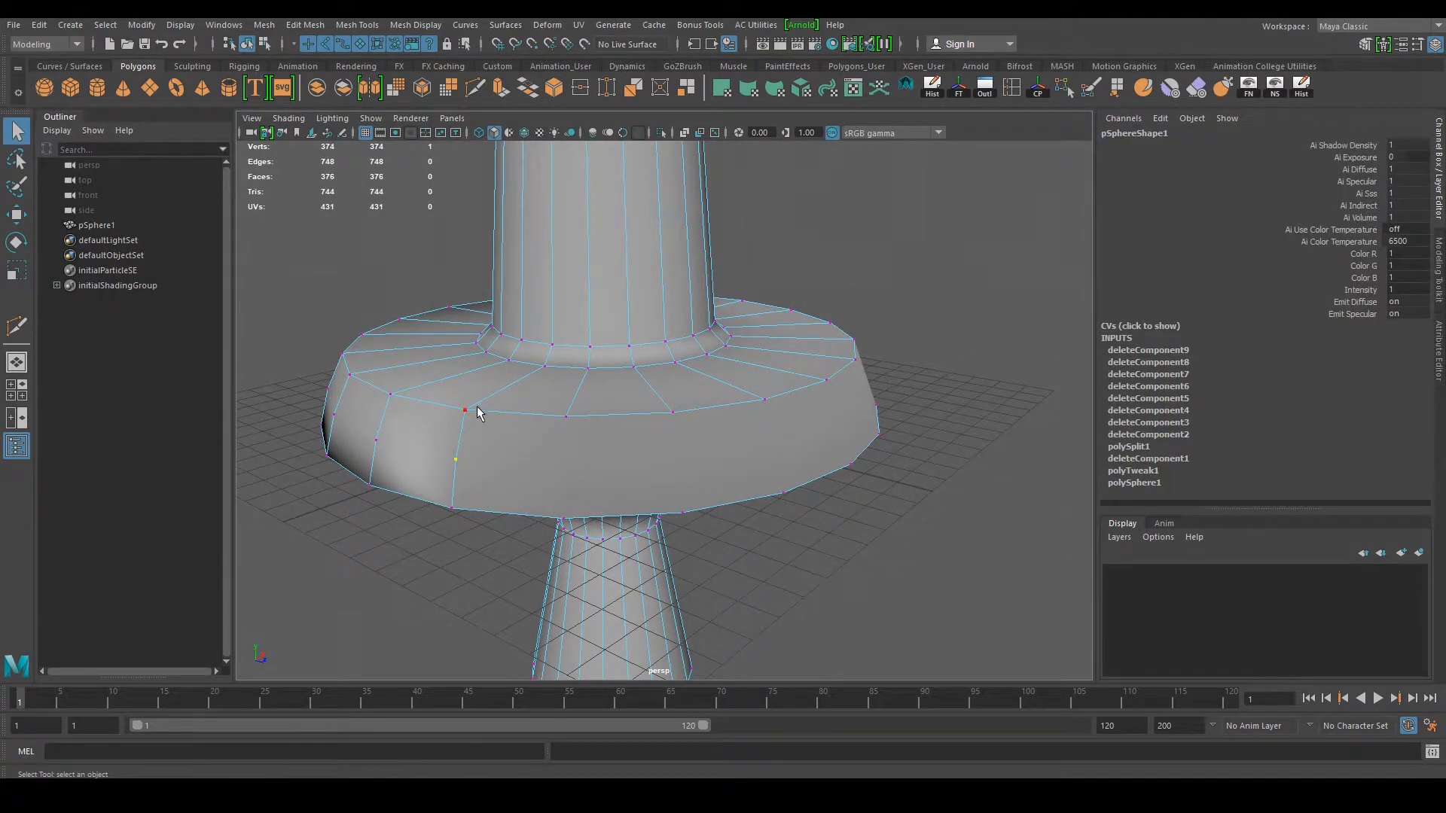
pyautogui.press('Delete')
pyautogui.keyDown('alt'); pyautogui.moveTo(437, 519); pyautogui.dragTo(493, 524); pyautogui.keyUp('alt')
pyautogui.click(558, 460)
pyautogui.press('Delete')
pyautogui.click(465, 442)
pyautogui.press('Delete')
# Step: Try deleting the next mid-side vertices along the rim, undo each deletion, and clear the selection
pyautogui.keyDown('alt'); pyautogui.moveTo(445, 471); pyautogui.dragTo(610, 496); pyautogui.keyUp('alt')
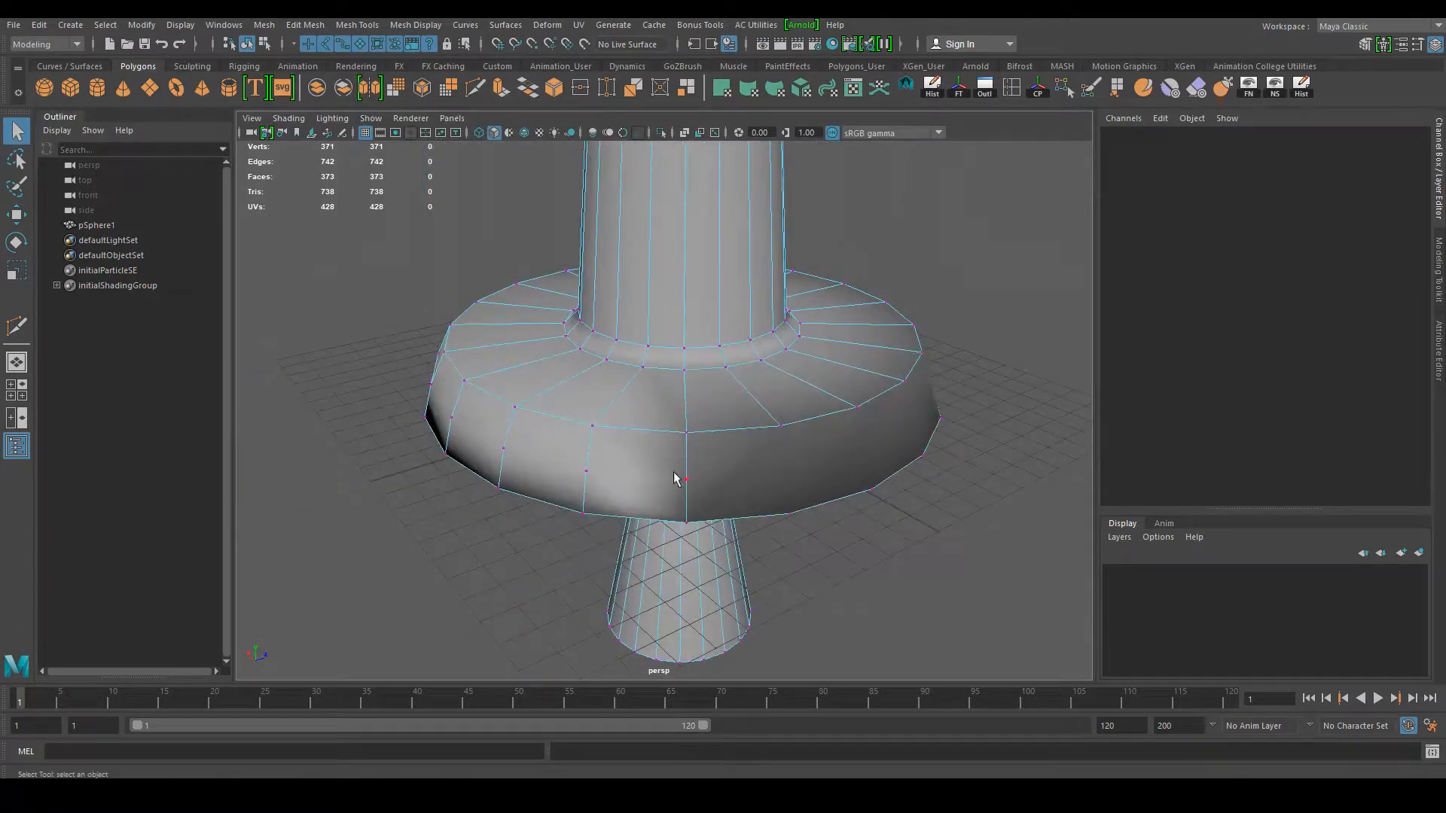
pyautogui.click(675, 476)
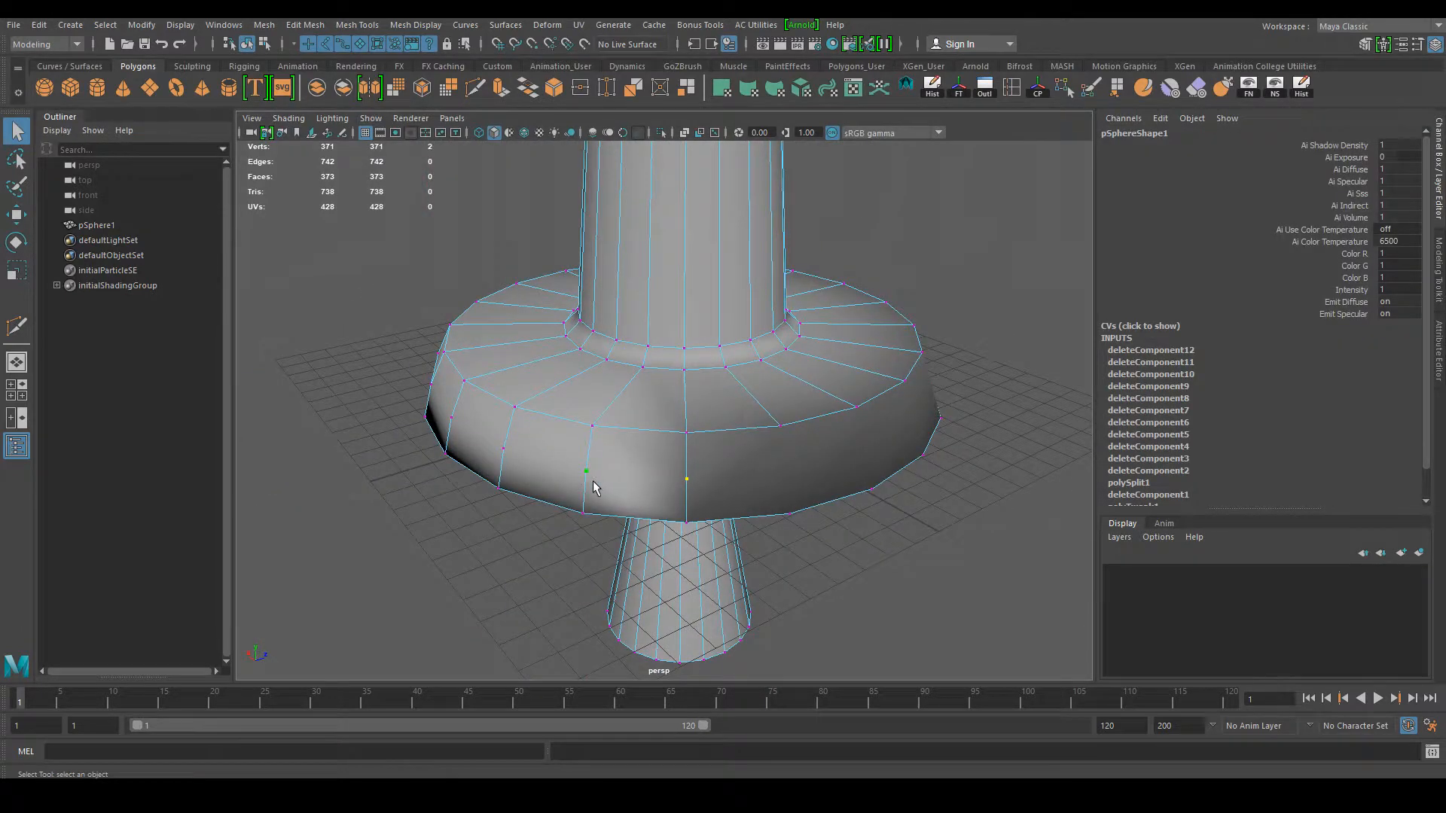
pyautogui.press('Delete')
pyautogui.hotkey('ctrl', 'z')
pyautogui.click(839, 598)
pyautogui.click(716, 485)
pyautogui.press('Delete')
pyautogui.keyDown('alt'); pyautogui.moveTo(800, 611); pyautogui.dragTo(729, 571); pyautogui.keyUp('alt')
pyautogui.hotkey('ctrl', 'z')
pyautogui.moveTo(823, 590)
pyautogui.keyDown('alt'); pyautogui.mouseDown()
pyautogui.moveTo(592, 594)
pyautogui.moveTo(507, 574)
pyautogui.moveTo(757, 499)
pyautogui.moveTo(655, 600)
pyautogui.moveTo(800, 555)
pyautogui.moveTo(662, 568)
pyautogui.moveTo(926, 532)
pyautogui.moveTo(665, 570)
pyautogui.moveTo(807, 519)
pyautogui.moveTo(833, 563)
pyautogui.mouseUp(); pyautogui.keyUp('alt')
pyautogui.click(833, 563)
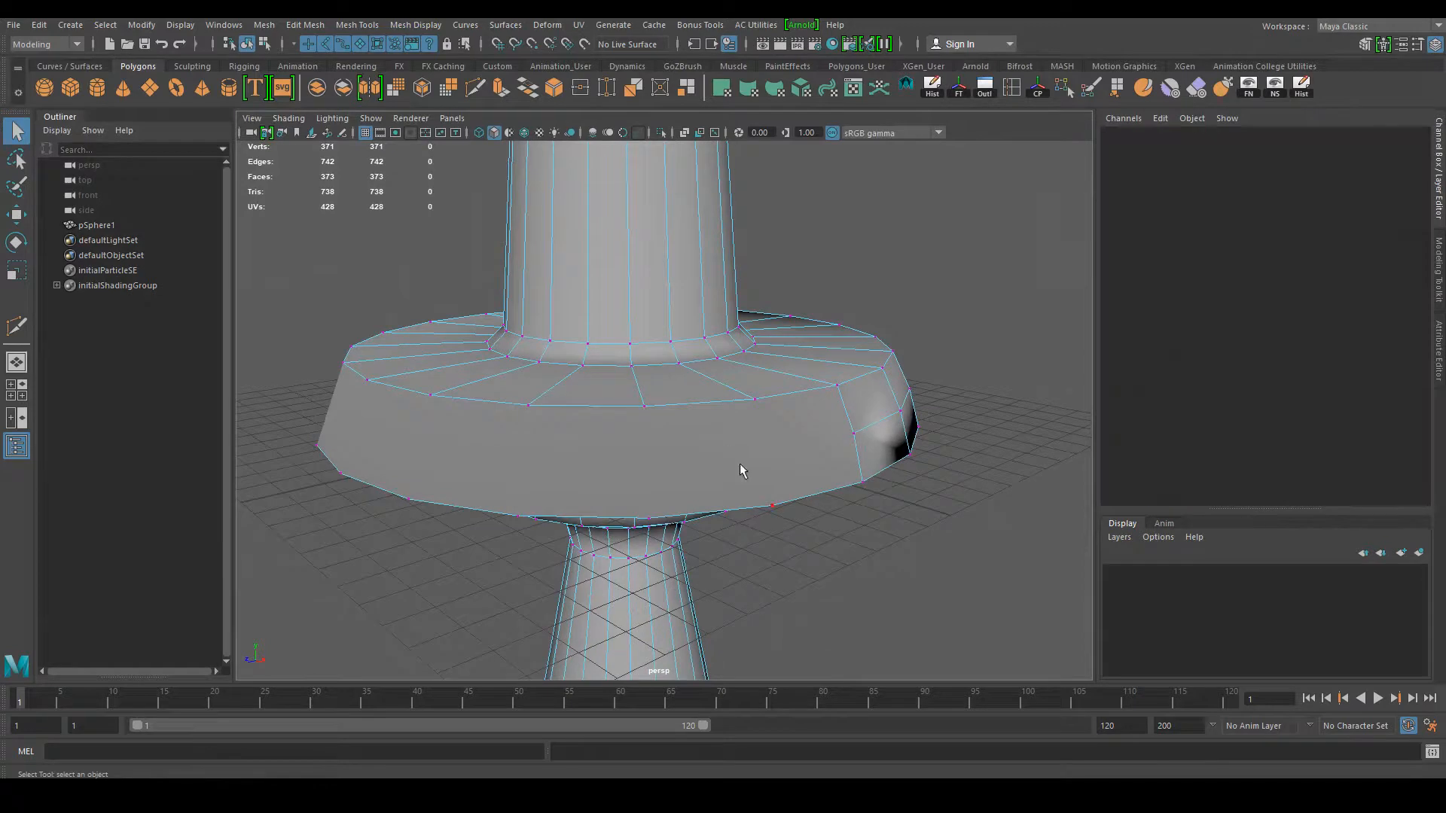
# Step: Recut a missing vertical rim edge with Multi-Cut, joining the upper rim vertex to the lower one beneath it
pyautogui.click(475, 88)
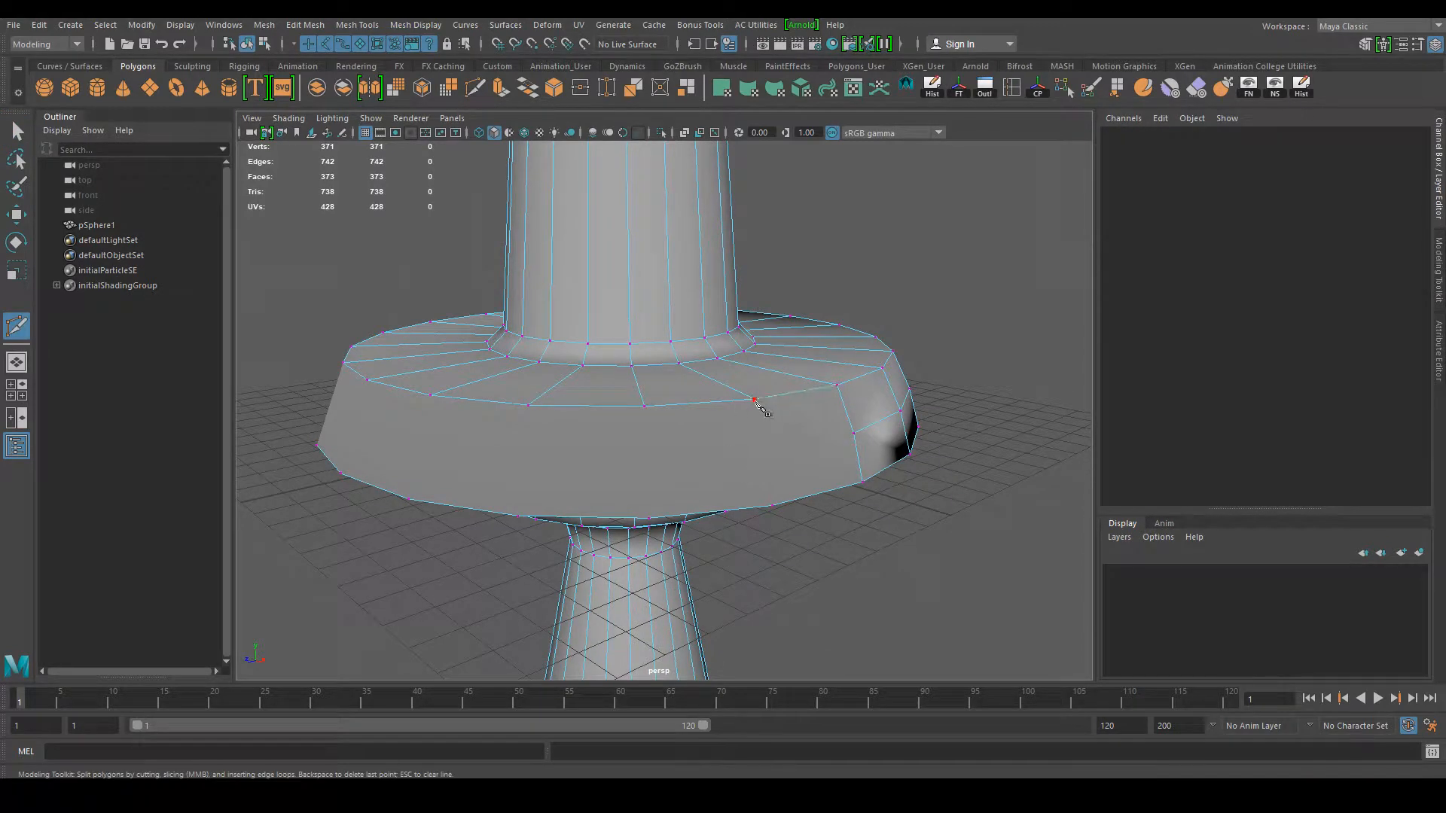
pyautogui.keyDown('alt'); pyautogui.moveTo(782, 518); pyautogui.dragTo(761, 275); pyautogui.keyUp('alt')
pyautogui.click(759, 267)
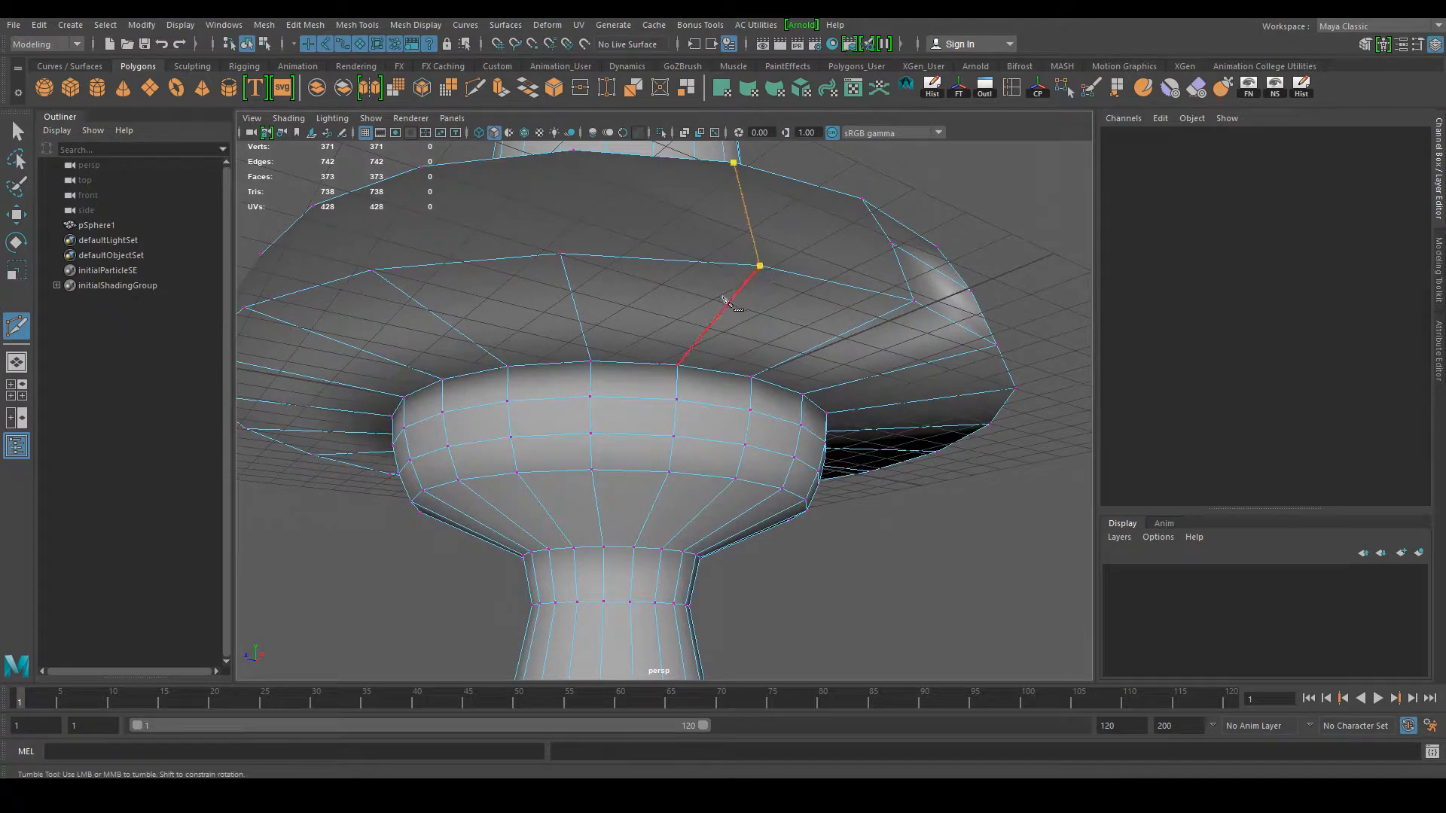
pyautogui.press('q')
pyautogui.keyDown('alt'); pyautogui.moveTo(669, 302); pyautogui.dragTo(678, 354); pyautogui.keyUp('alt')
# Step: Recut the neighbouring vertical edge between the lower and upper rim vertices with Multi-Cut
pyautogui.press('g')
pyautogui.click(678, 380)
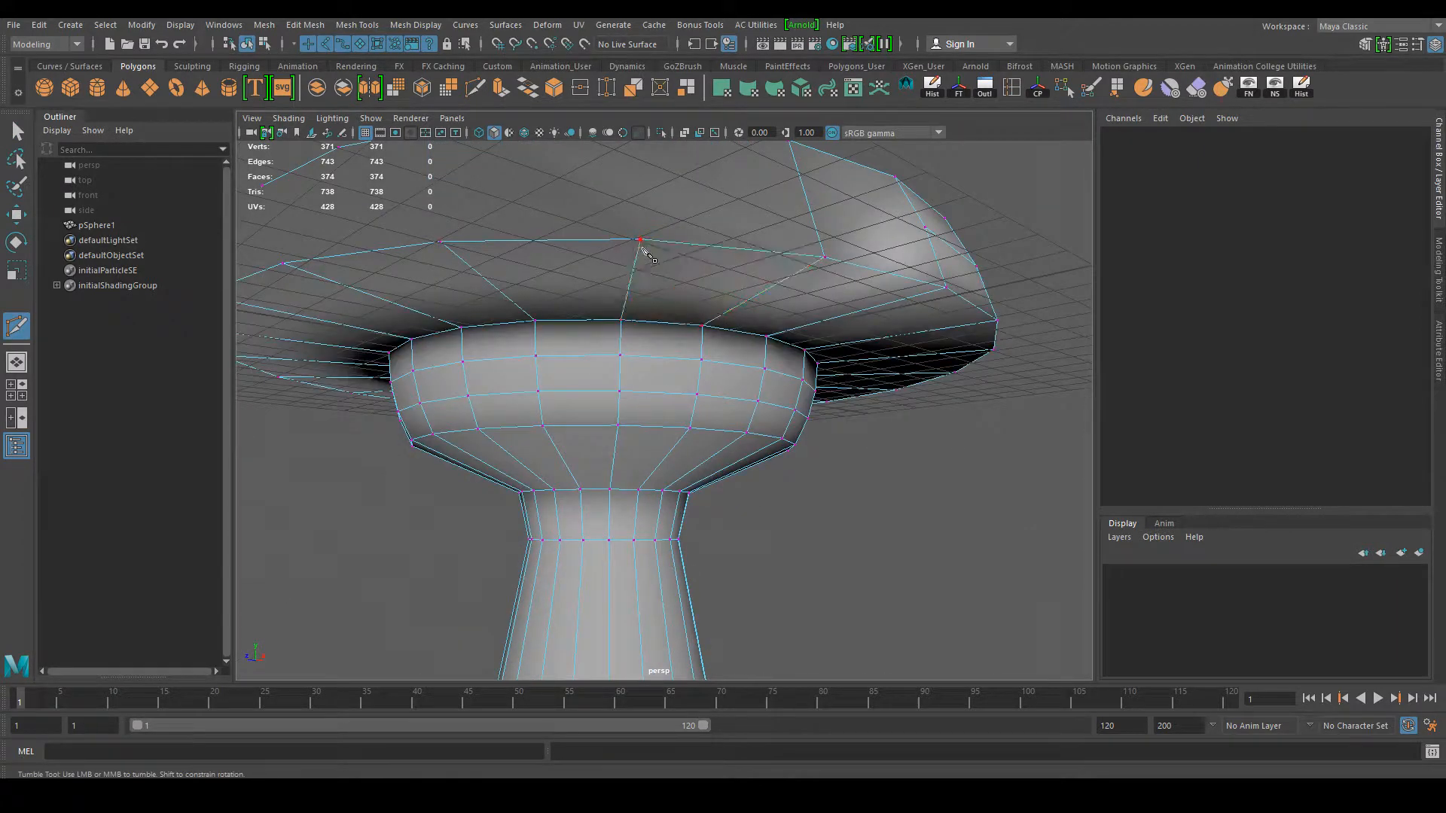
pyautogui.click(644, 251)
pyautogui.keyDown('alt'); pyautogui.moveTo(654, 320); pyautogui.dragTo(808, 403, button='middle'); pyautogui.keyUp('alt')
pyautogui.keyDown('alt'); pyautogui.moveTo(808, 402); pyautogui.dragTo(776, 486); pyautogui.keyUp('alt')
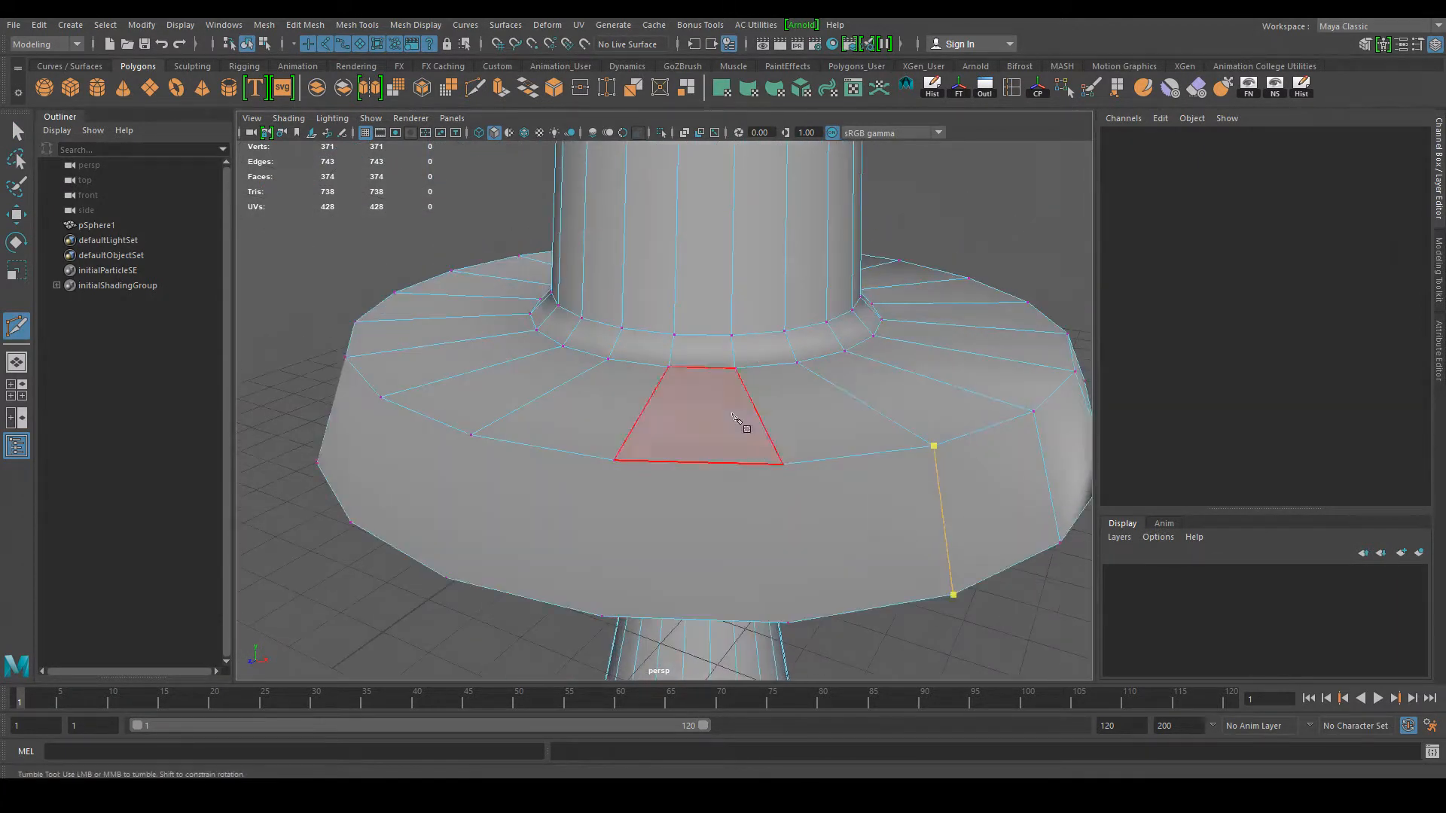
pyautogui.keyDown('alt'); pyautogui.moveTo(736, 418); pyautogui.dragTo(692, 315, button='middle'); pyautogui.keyUp('alt')
pyautogui.scroll(2, 692, 315)
pyautogui.press('q')
# Step: Recut the next two missing vertical edges along the rim, each from its upper vertex to its lower vertex
pyautogui.press('y')
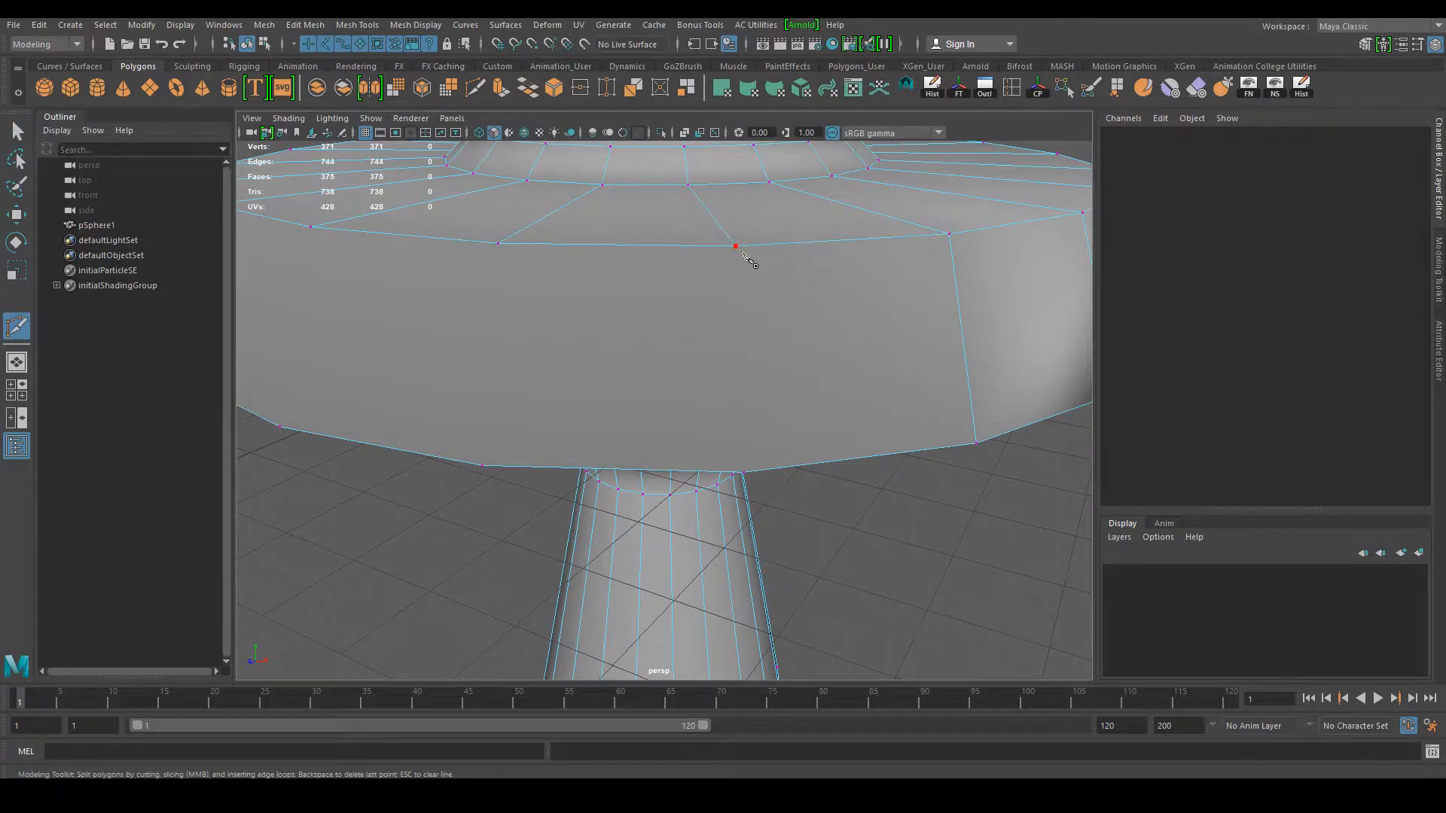
pyautogui.click(736, 247)
pyautogui.keyDown('alt'); pyautogui.moveTo(791, 457); pyautogui.dragTo(753, 369); pyautogui.keyUp('alt')
pyautogui.keyDown('alt'); pyautogui.moveTo(752, 374); pyautogui.dragTo(757, 541, button='middle'); pyautogui.keyUp('alt')
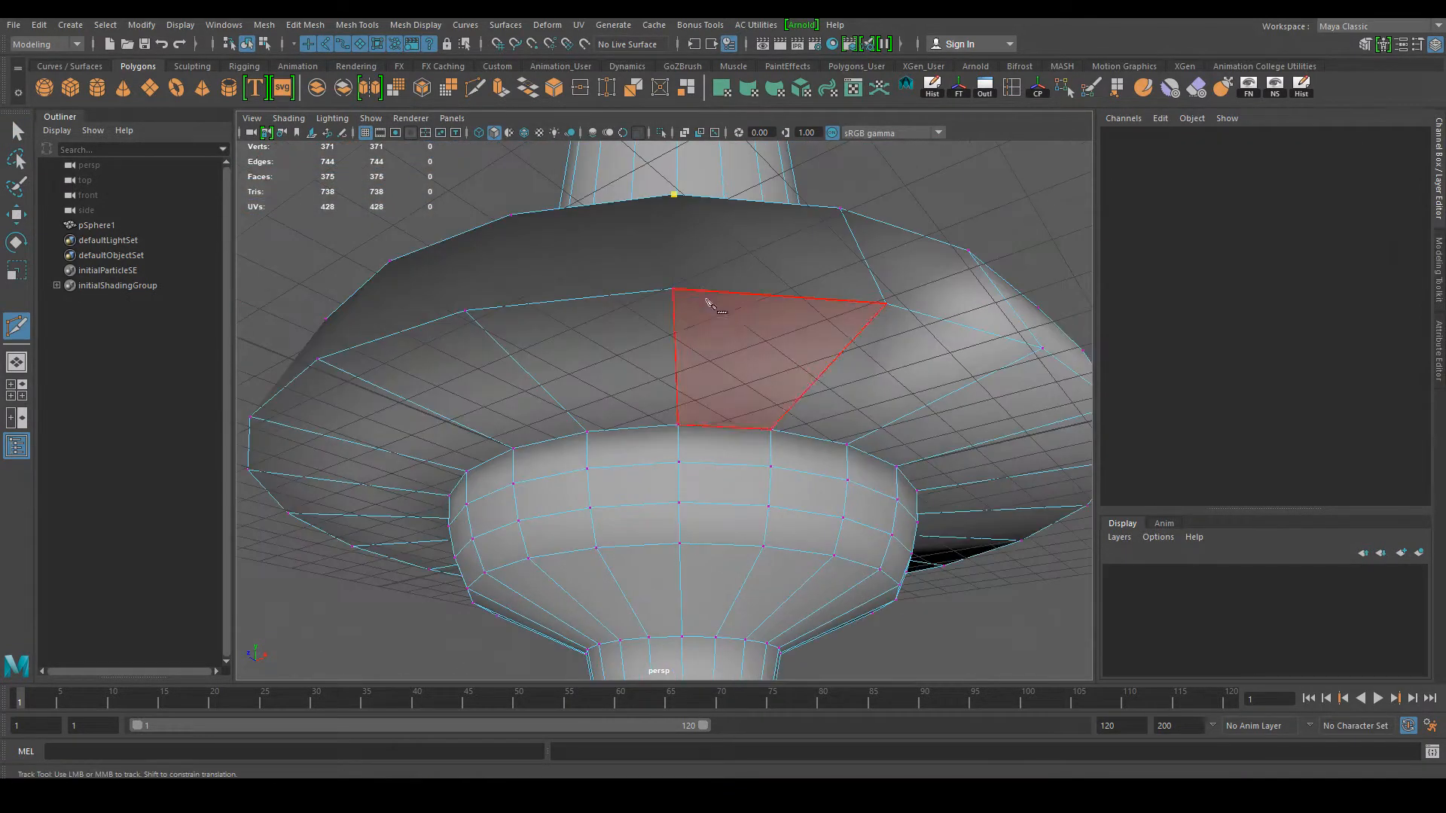
pyautogui.click(673, 290)
pyautogui.press('q')
pyautogui.keyDown('alt'); pyautogui.moveTo(668, 306); pyautogui.dragTo(589, 368); pyautogui.keyUp('alt')
pyautogui.press('y')
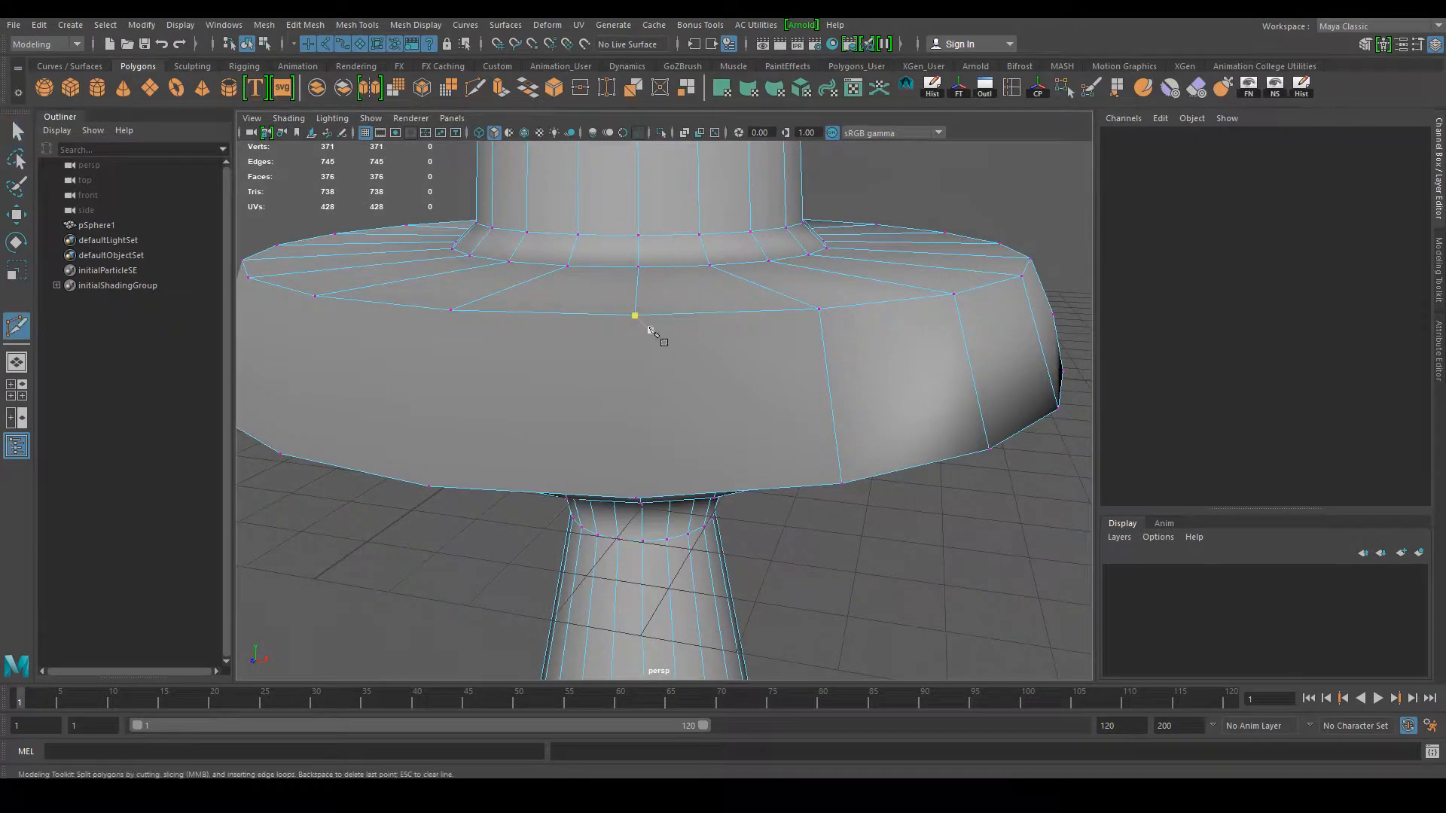
pyautogui.click(635, 316)
pyautogui.keyDown('alt'); pyautogui.moveTo(635, 316); pyautogui.dragTo(646, 268); pyautogui.keyUp('alt')
pyautogui.click(628, 263)
pyautogui.press('q')
# Step: Recut the next missing vertical rim edge with Multi-Cut, running from its upper rim vertex to the lower one
pyautogui.keyDown('alt'); pyautogui.moveTo(643, 330); pyautogui.dragTo(682, 245); pyautogui.keyUp('alt')
pyautogui.press('y')
pyautogui.click(704, 325)
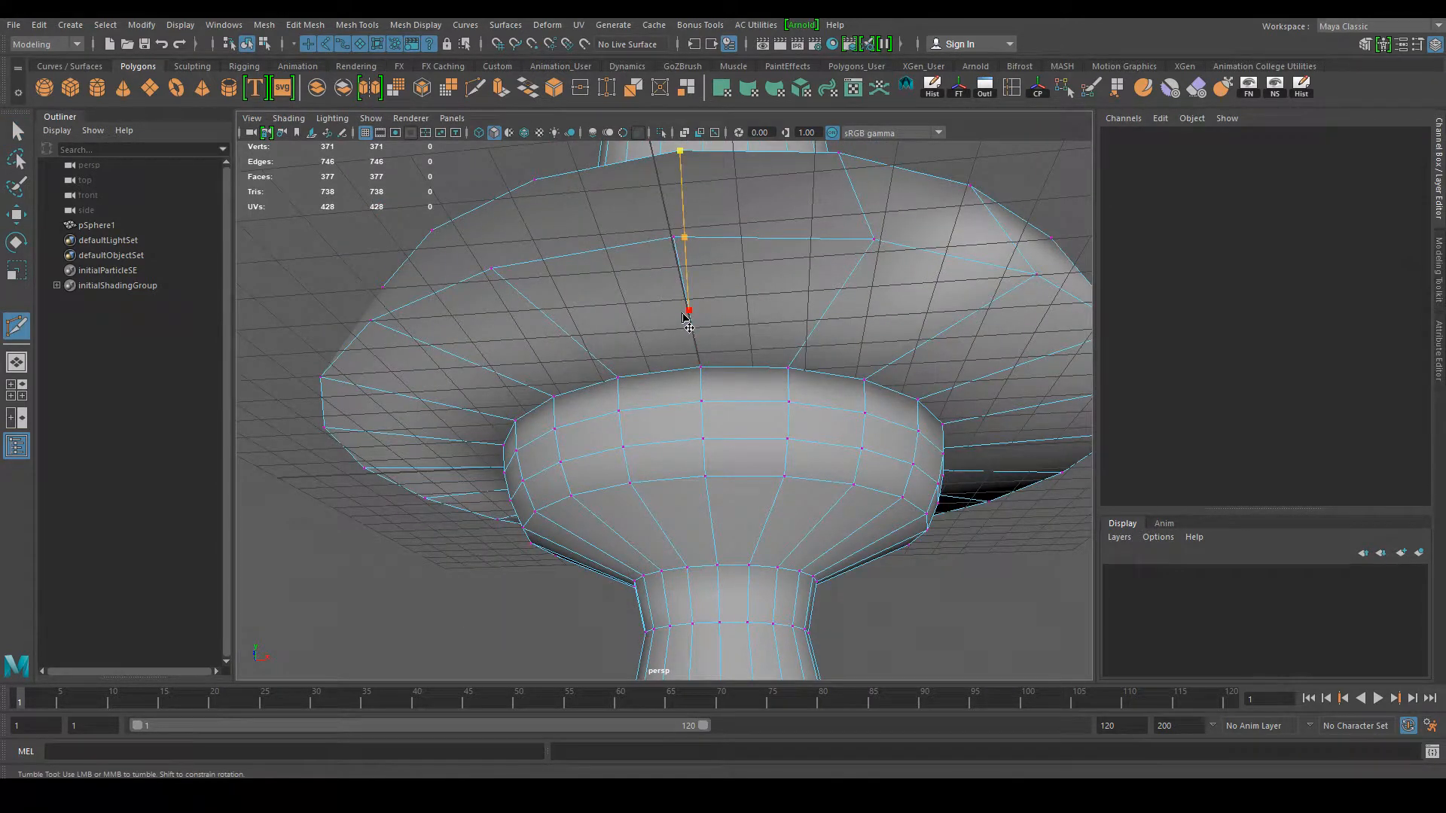
pyautogui.click(688, 312)
# Step: Undo the stray cut points, cut the adjacent vertical edge between upper and lower rim vertices, and hide the viewport grid
pyautogui.keyDown('alt'); pyautogui.moveTo(723, 371); pyautogui.dragTo(581, 345); pyautogui.keyUp('alt')
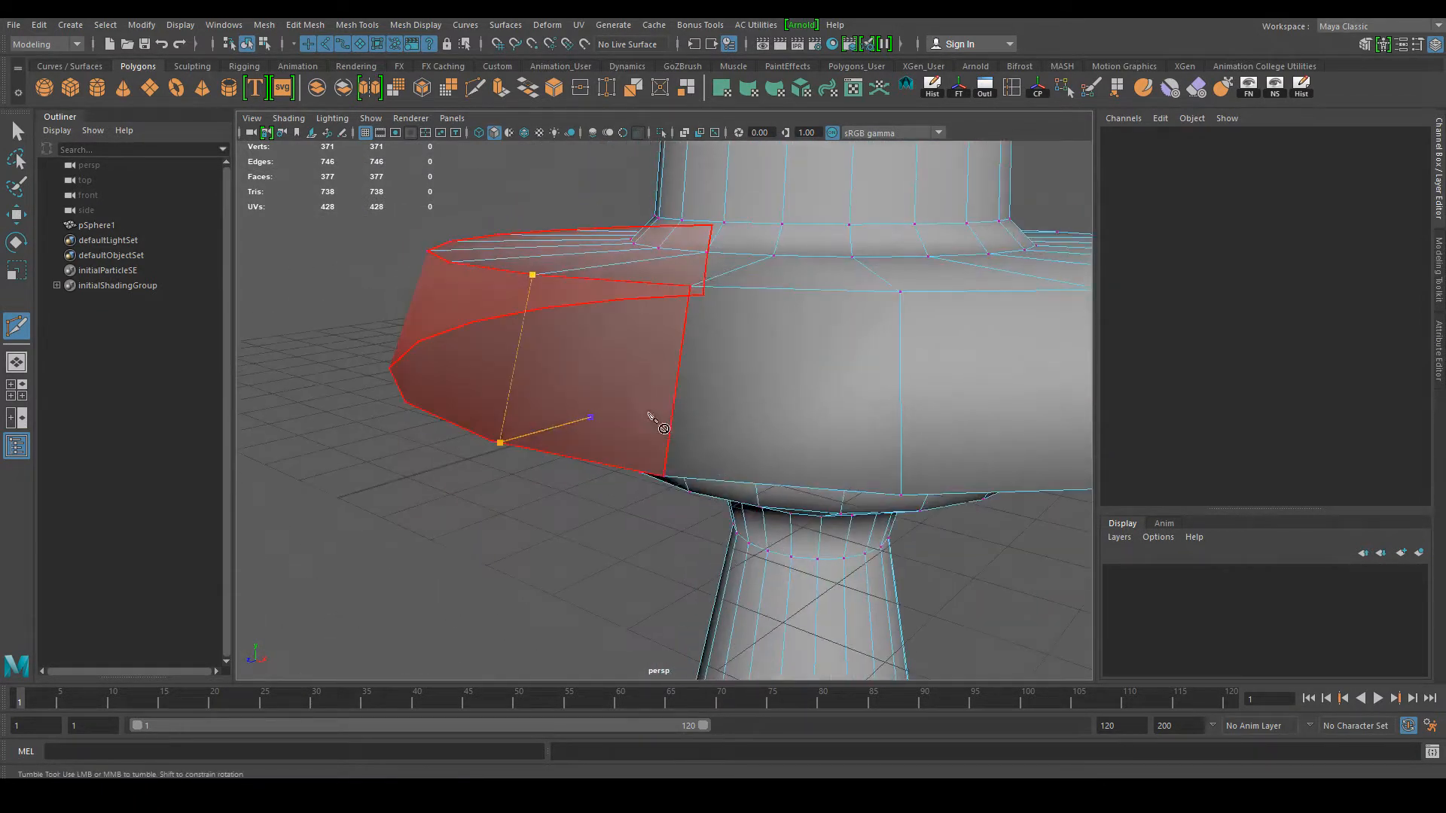
pyautogui.keyDown('alt'); pyautogui.moveTo(597, 561); pyautogui.dragTo(634, 467); pyautogui.keyUp('alt')
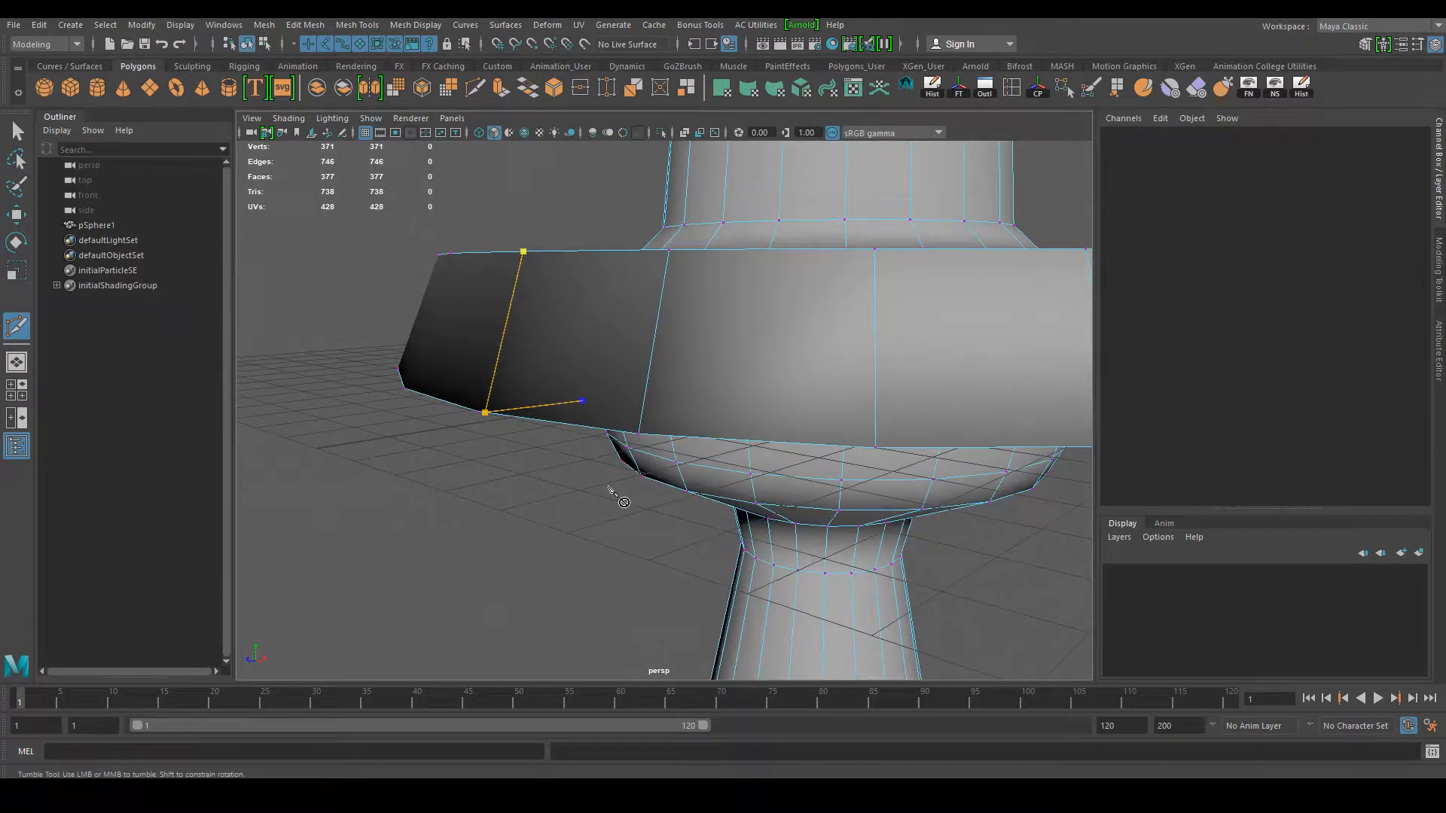
pyautogui.hotkey('ctrl', 'z')
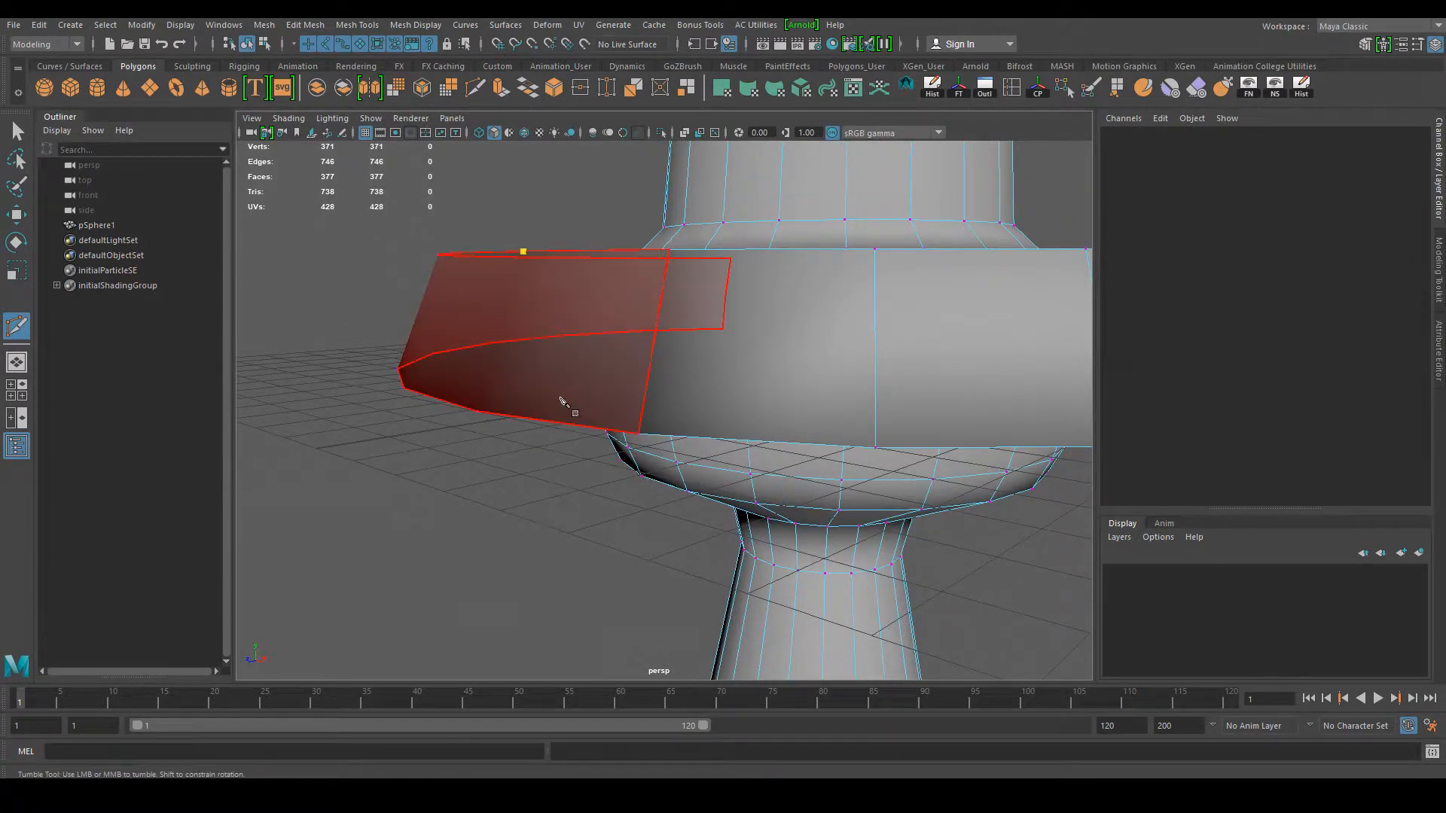
pyautogui.keyDown('alt'); pyautogui.moveTo(485, 548); pyautogui.dragTo(497, 439); pyautogui.keyUp('alt')
pyautogui.click(523, 275)
pyautogui.keyDown('alt'); pyautogui.moveTo(535, 294); pyautogui.dragTo(392, 500); pyautogui.keyUp('alt')
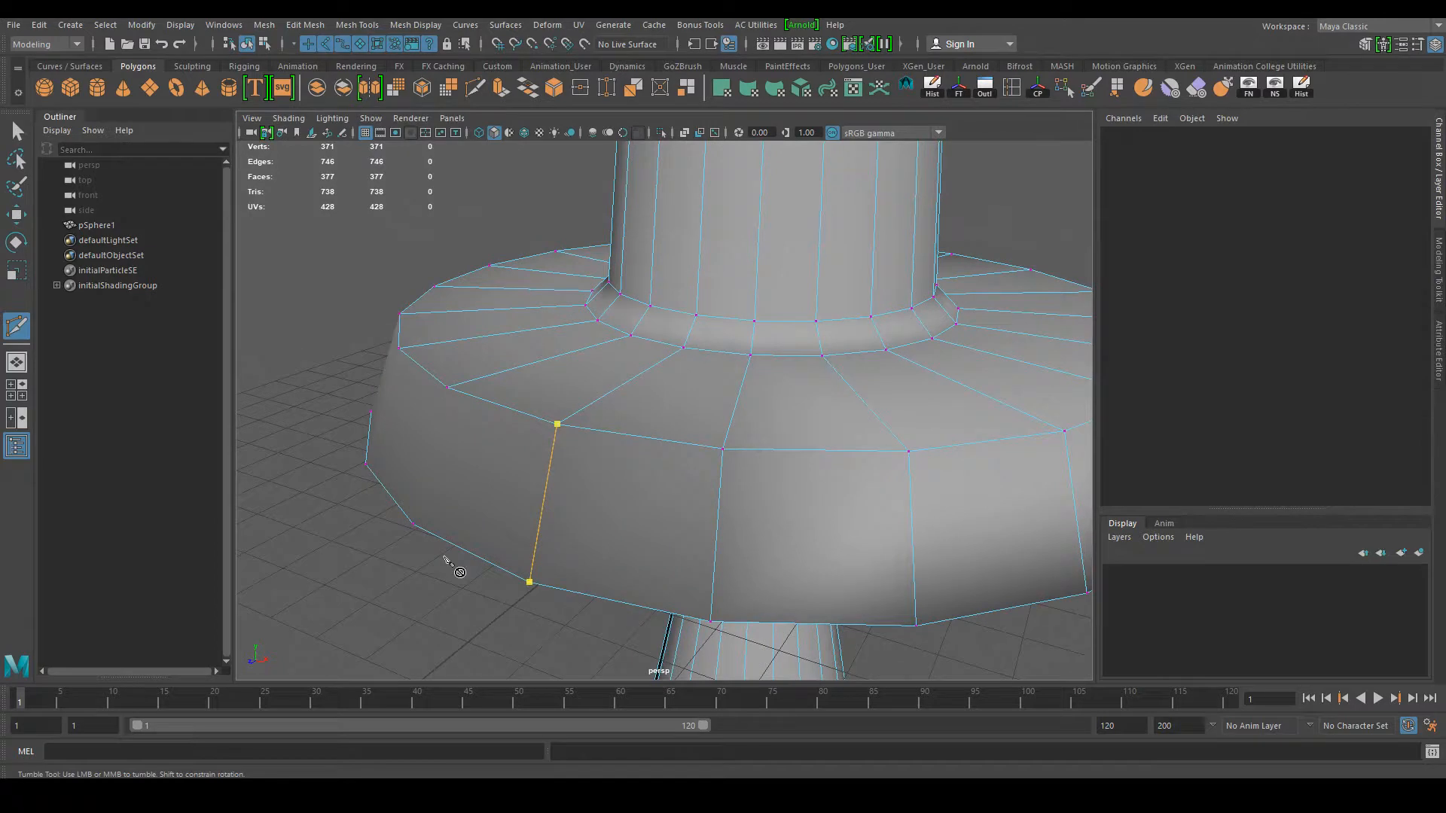
pyautogui.click(364, 134)
pyautogui.moveTo(444, 354)
pyautogui.keyDown('alt'); pyautogui.mouseDown()
pyautogui.moveTo(500, 278)
pyautogui.moveTo(527, 337)
pyautogui.moveTo(472, 356)
pyautogui.mouseUp(); pyautogui.keyUp('alt')
pyautogui.press('q')
# Step: Recut two more missing vertical rim edges with Multi-Cut, joining each upper vertex to the one beneath it
pyautogui.press('y')
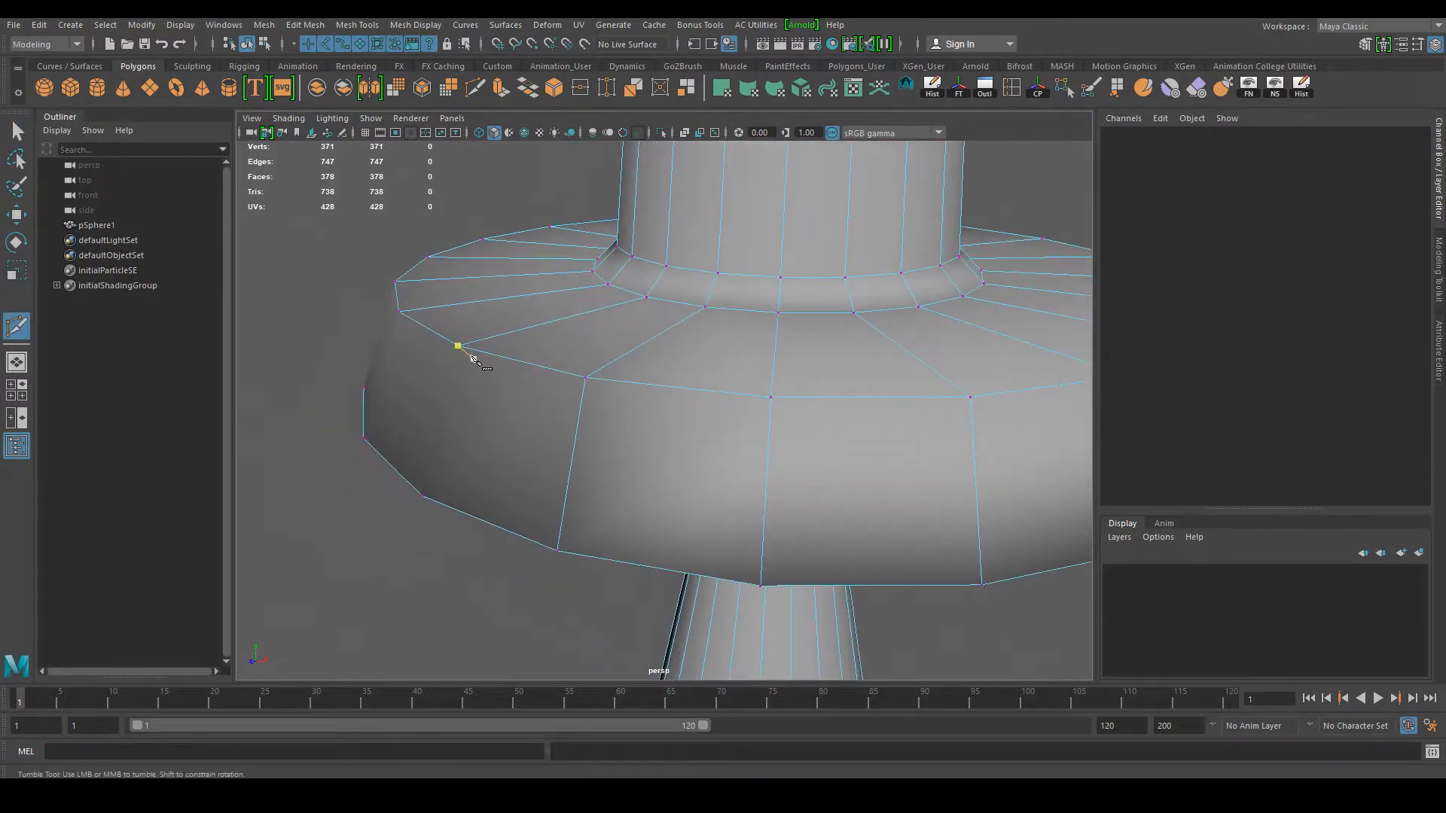
pyautogui.click(458, 346)
pyautogui.click(422, 497)
pyautogui.press('q')
pyautogui.keyDown('alt'); pyautogui.moveTo(427, 525); pyautogui.dragTo(617, 438); pyautogui.keyUp('alt')
pyautogui.press('g')
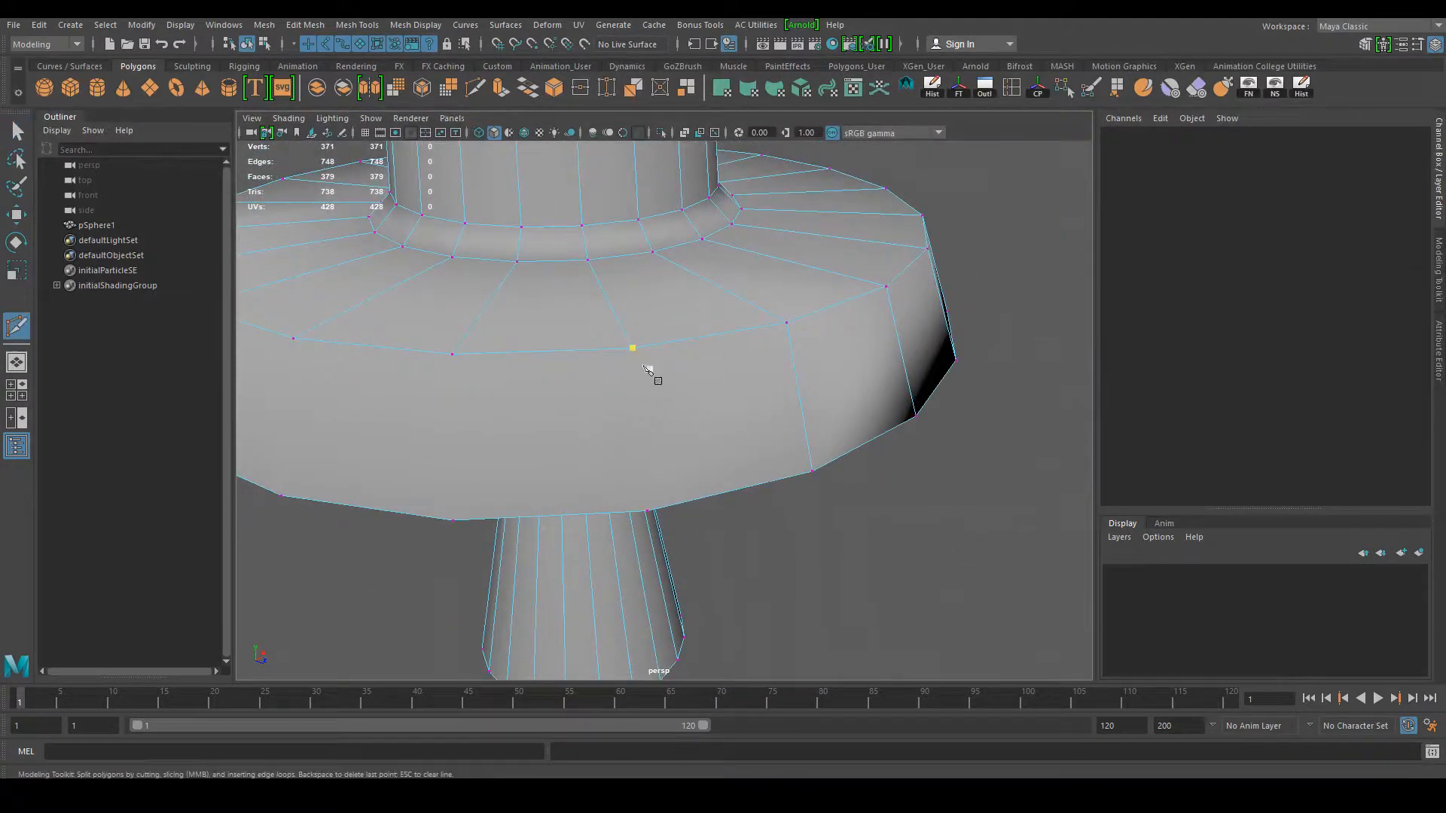
pyautogui.keyDown('alt'); pyautogui.moveTo(638, 358); pyautogui.dragTo(627, 328); pyautogui.keyUp('alt')
pyautogui.keyDown('alt'); pyautogui.moveTo(561, 370); pyautogui.dragTo(666, 462); pyautogui.keyUp('alt')
pyautogui.press('q')
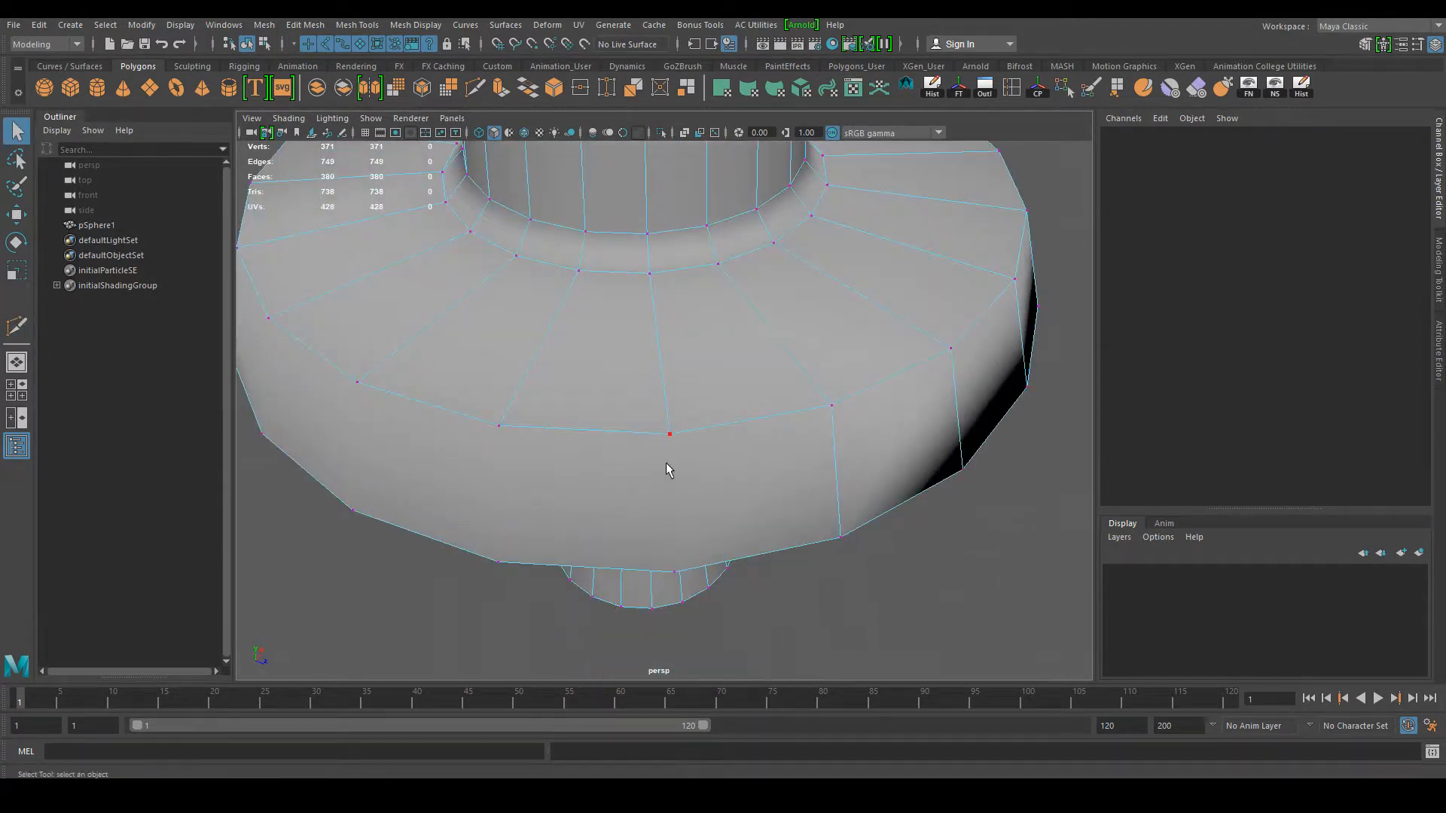
# Step: Continue around the rim and recut the following two vertical edges from the upper to the lower rim vertices
pyautogui.scroll(-10, 670, 459)
pyautogui.moveTo(741, 552)
pyautogui.keyDown('alt'); pyautogui.mouseDown()
pyautogui.moveTo(878, 477)
pyautogui.moveTo(896, 512)
pyautogui.moveTo(746, 543)
pyautogui.moveTo(762, 569)
pyautogui.mouseUp(); pyautogui.keyUp('alt')
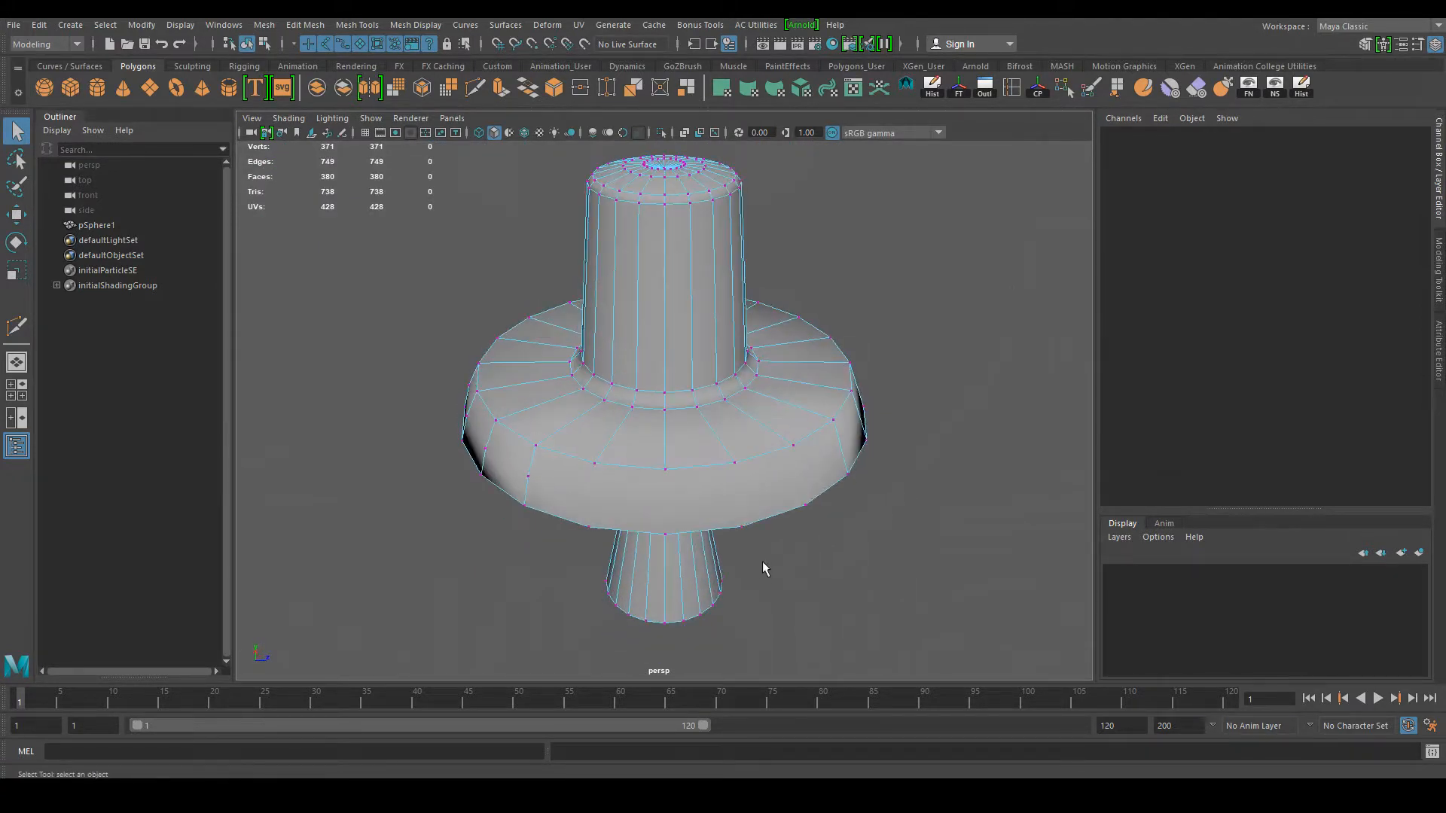
pyautogui.press('y')
pyautogui.click(793, 446)
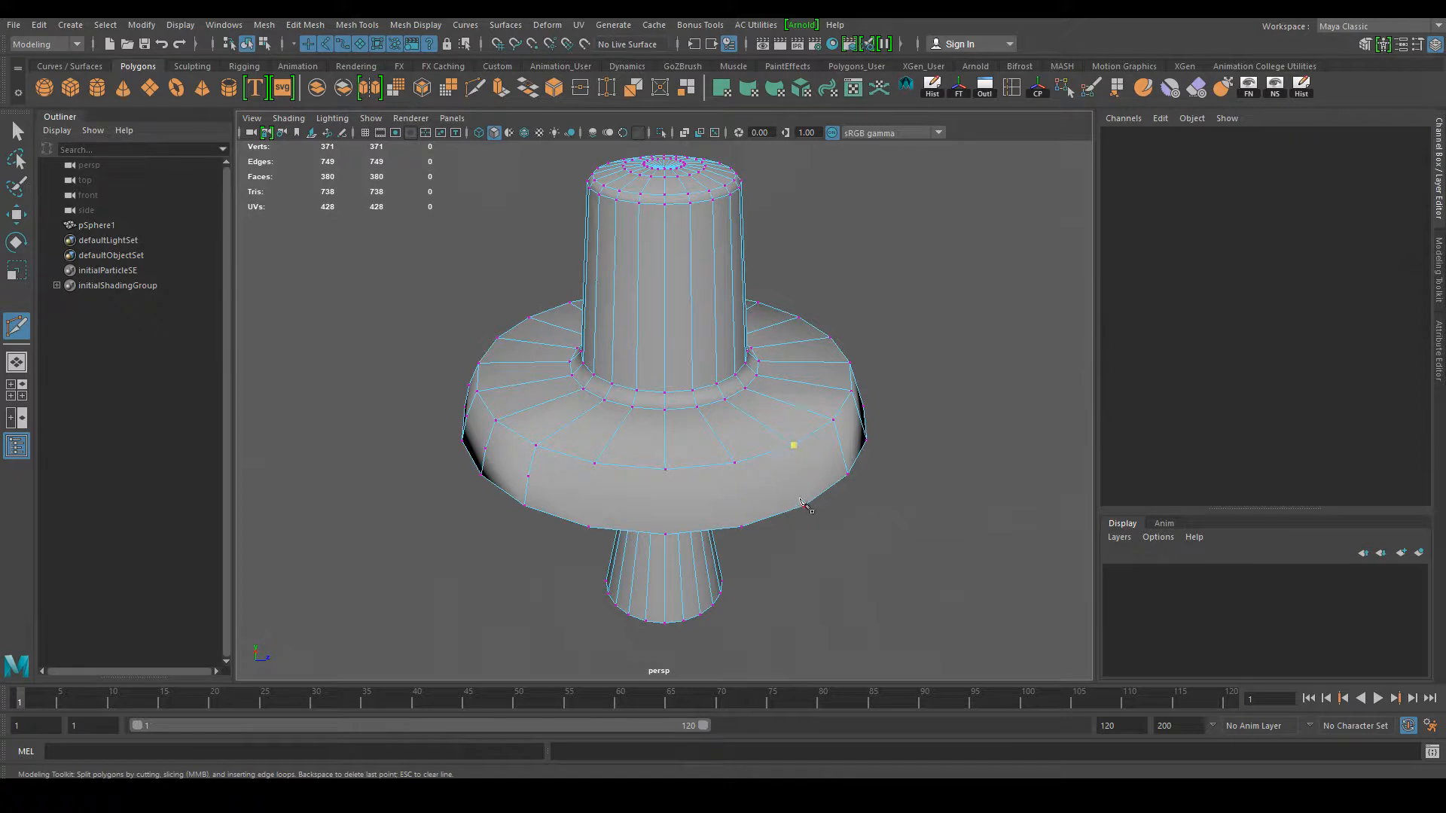
pyautogui.click(805, 505)
pyautogui.press('Return')
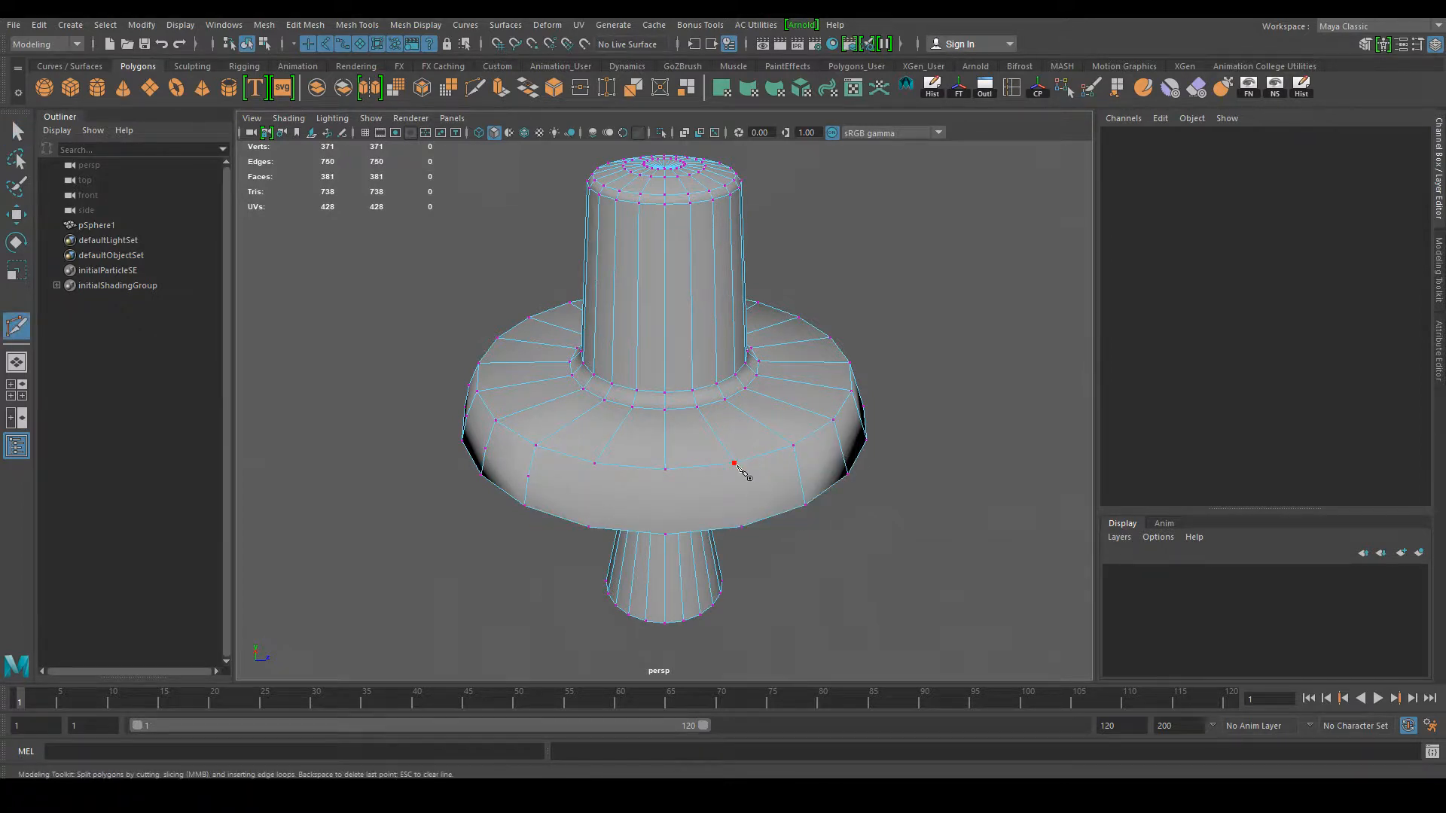
pyautogui.click(740, 488)
pyautogui.click(744, 528)
pyautogui.press('Return')
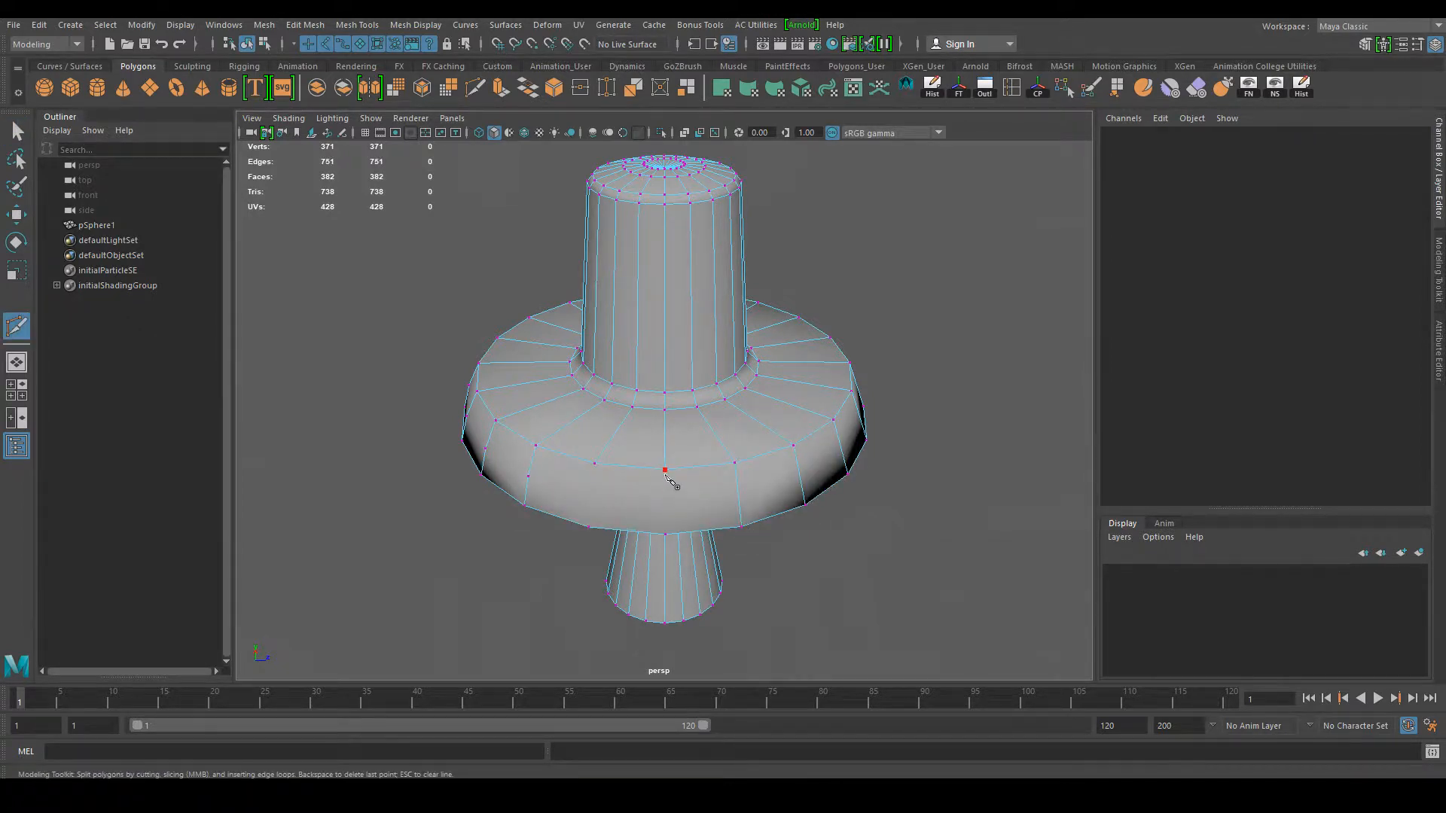
# Step: Fill the remaining two gaps along the rim side with vertical Multi-Cut edges down to the lower rim vertices
pyautogui.keyDown('alt'); pyautogui.moveTo(690, 497); pyautogui.dragTo(683, 395); pyautogui.keyUp('alt')
pyautogui.click(668, 386)
pyautogui.press('q')
pyautogui.keyDown('alt'); pyautogui.moveTo(588, 383); pyautogui.dragTo(600, 354); pyautogui.keyUp('alt')
pyautogui.press('g')
pyautogui.click(599, 379)
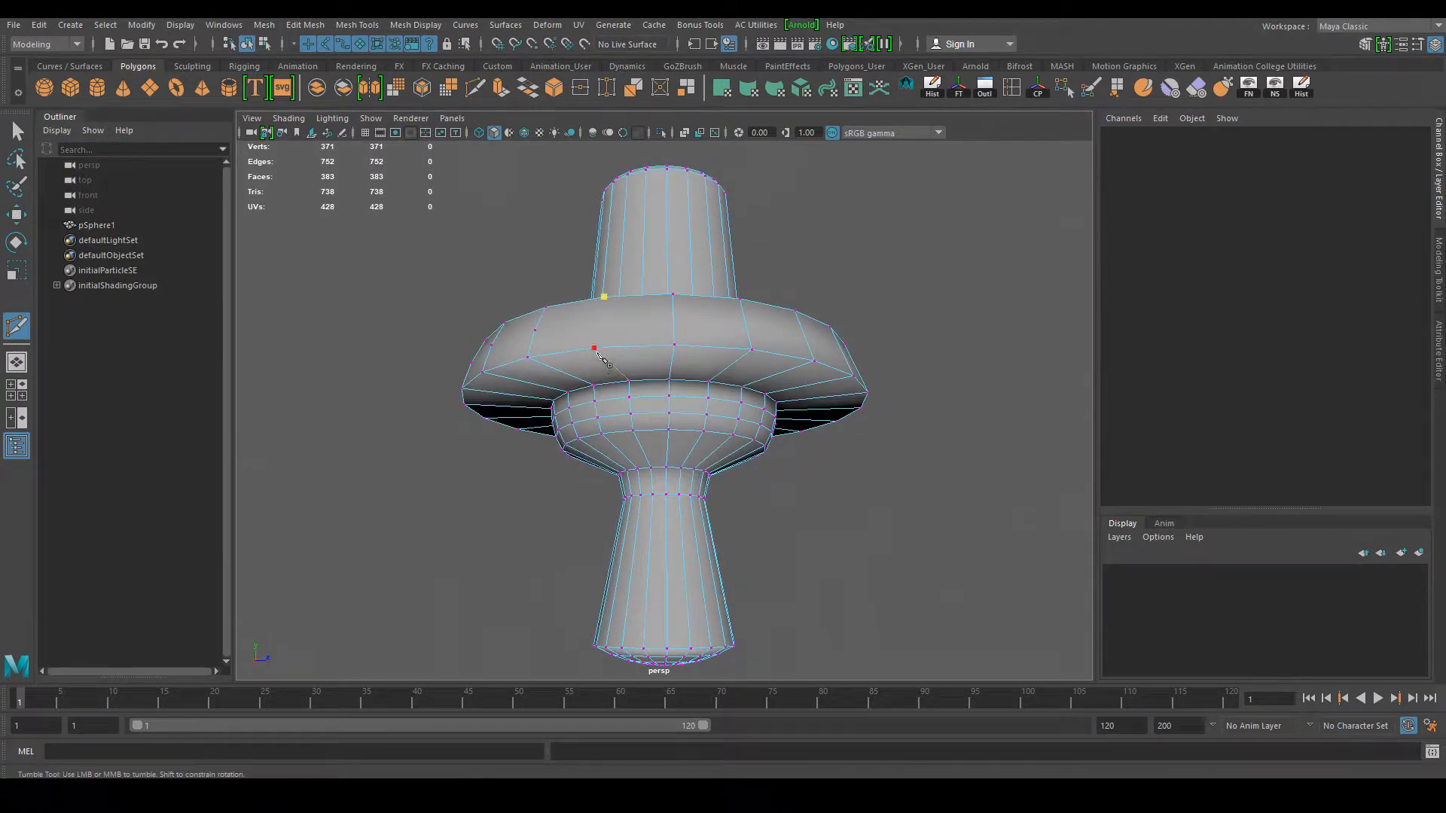
pyautogui.press('q')
# Step: Connect five mid-side vertices along the rim with one horizontal Multi-Cut line
pyautogui.moveTo(526, 442)
pyautogui.keyDown('alt'); pyautogui.mouseDown()
pyautogui.moveTo(675, 500)
pyautogui.moveTo(773, 514)
pyautogui.mouseUp(); pyautogui.keyUp('alt')
pyautogui.press('g')
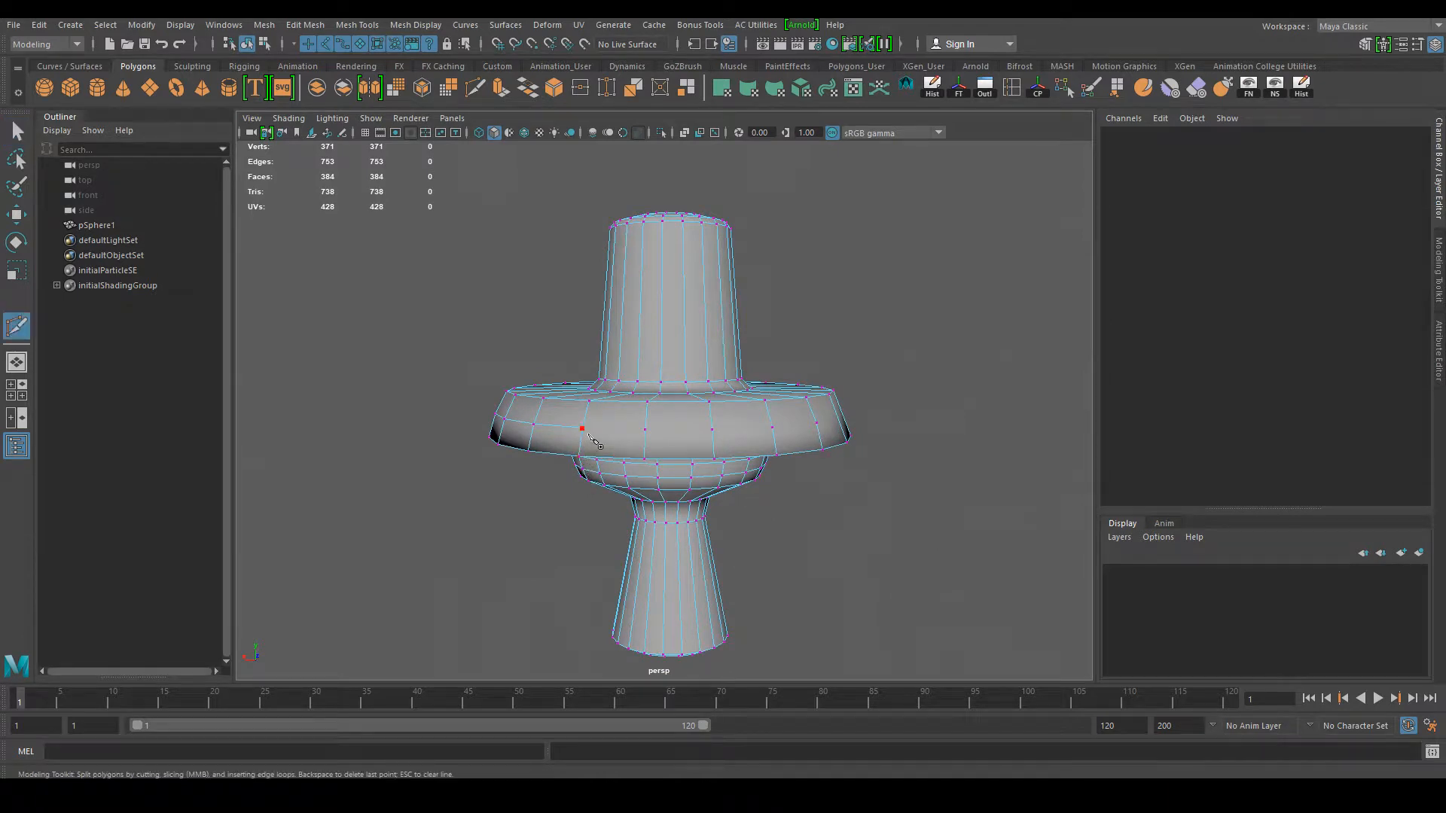
pyautogui.click(582, 429)
pyautogui.keyDown('alt'); pyautogui.moveTo(878, 452); pyautogui.dragTo(757, 457); pyautogui.keyUp('alt')
pyautogui.scroll(2, 756, 457)
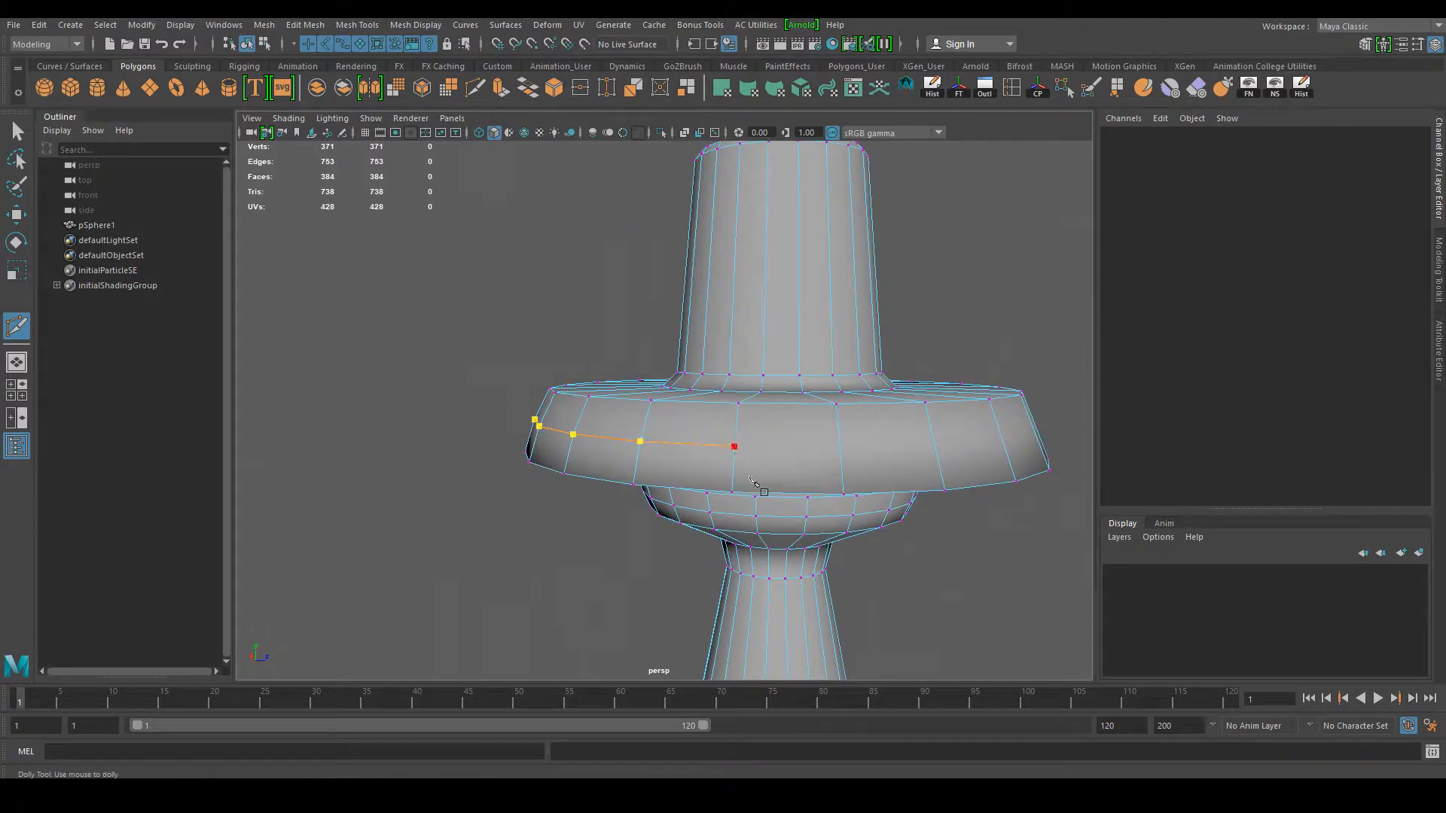
pyautogui.press('q')
# Step: Cut a diagonal edge from the end vertex of the horizontal mid-side line to the neighbouring lower rim vertex
pyautogui.keyDown('alt'); pyautogui.moveTo(861, 526); pyautogui.dragTo(631, 464); pyautogui.keyUp('alt')
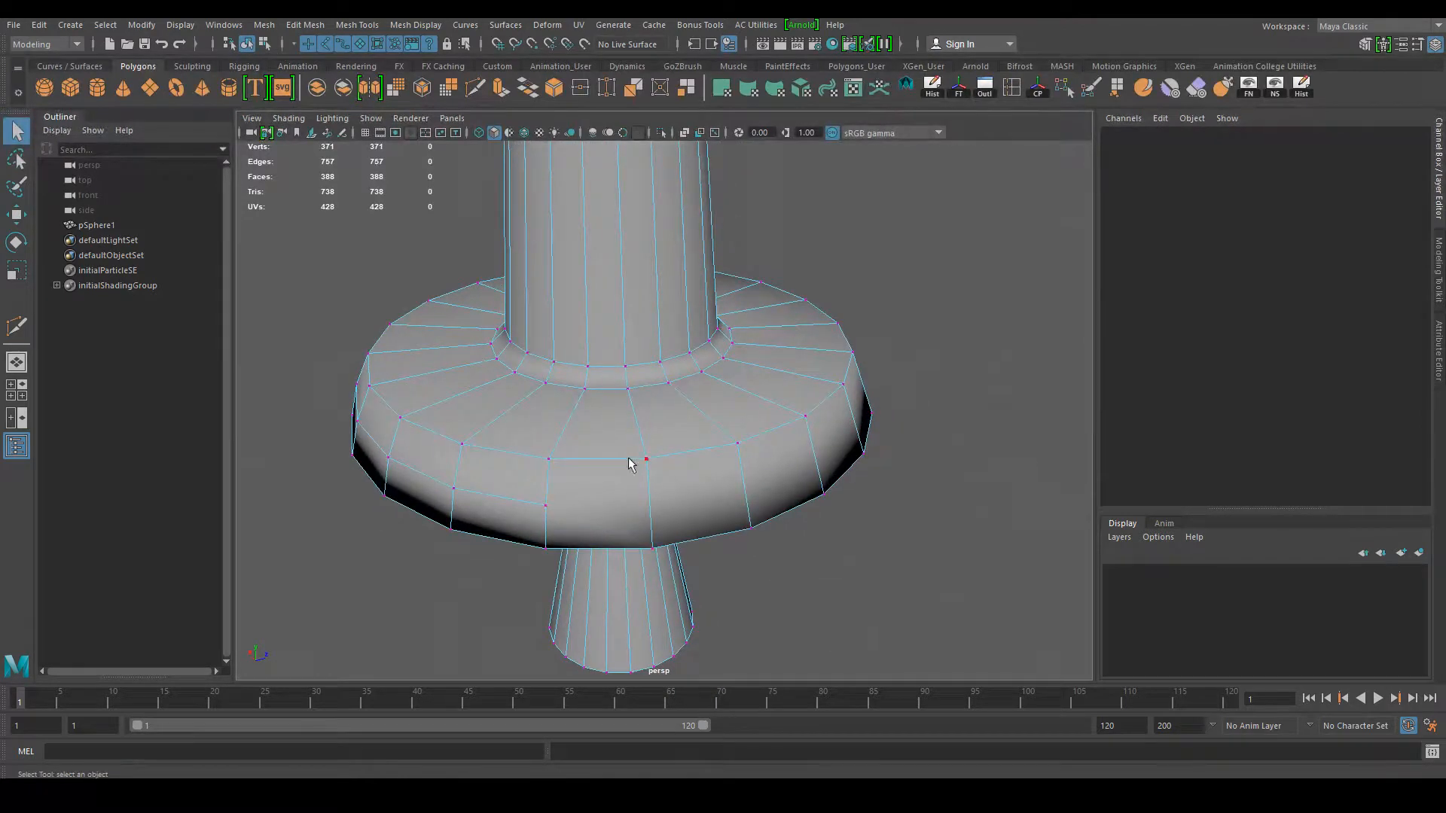
pyautogui.keyDown('alt'); pyautogui.moveTo(559, 479); pyautogui.dragTo(577, 419); pyautogui.keyUp('alt')
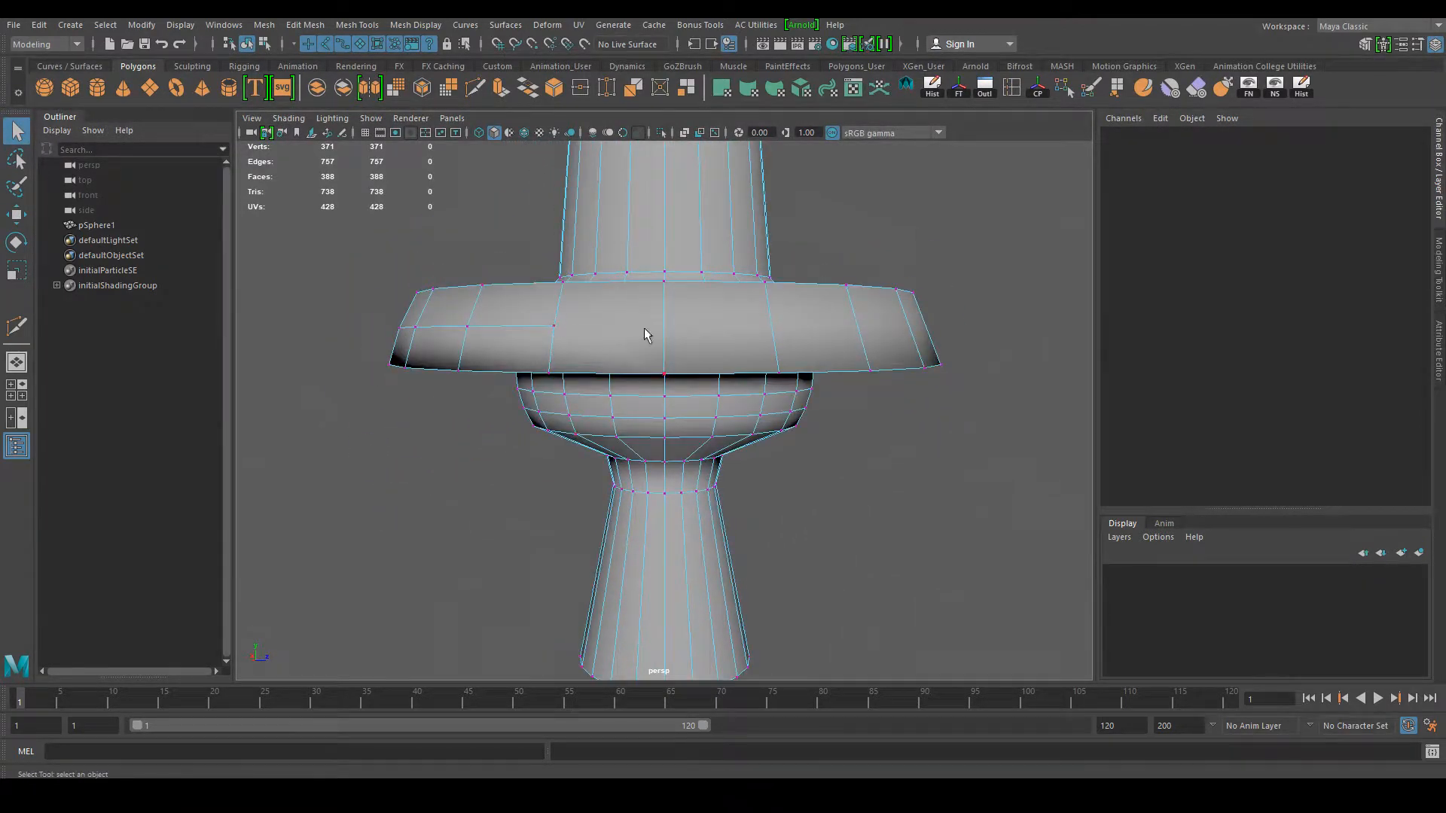
pyautogui.keyDown('alt'); pyautogui.moveTo(525, 348); pyautogui.dragTo(539, 446); pyautogui.keyUp('alt')
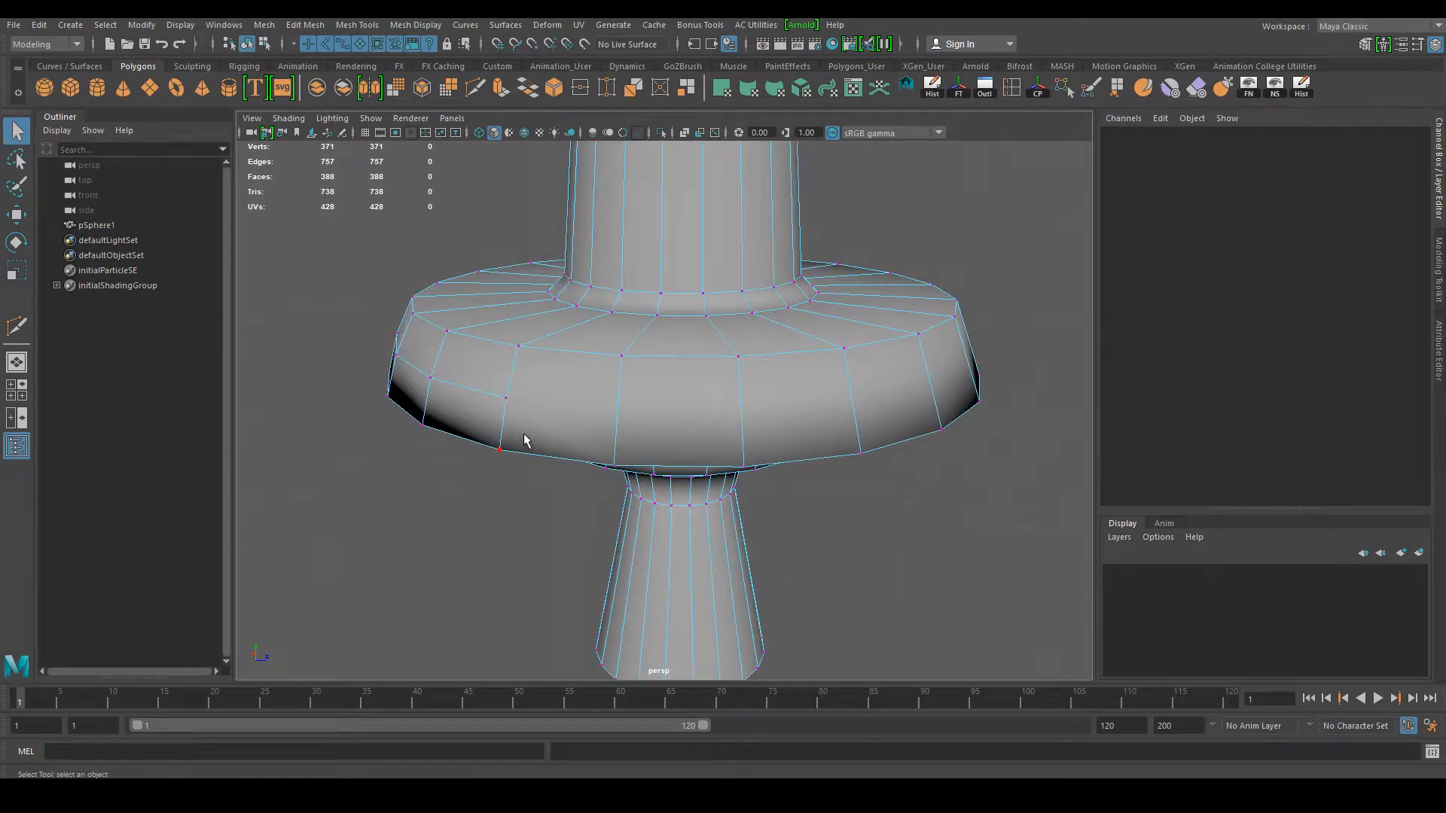
pyautogui.hotkey('ctrl', 'shift', 'x')
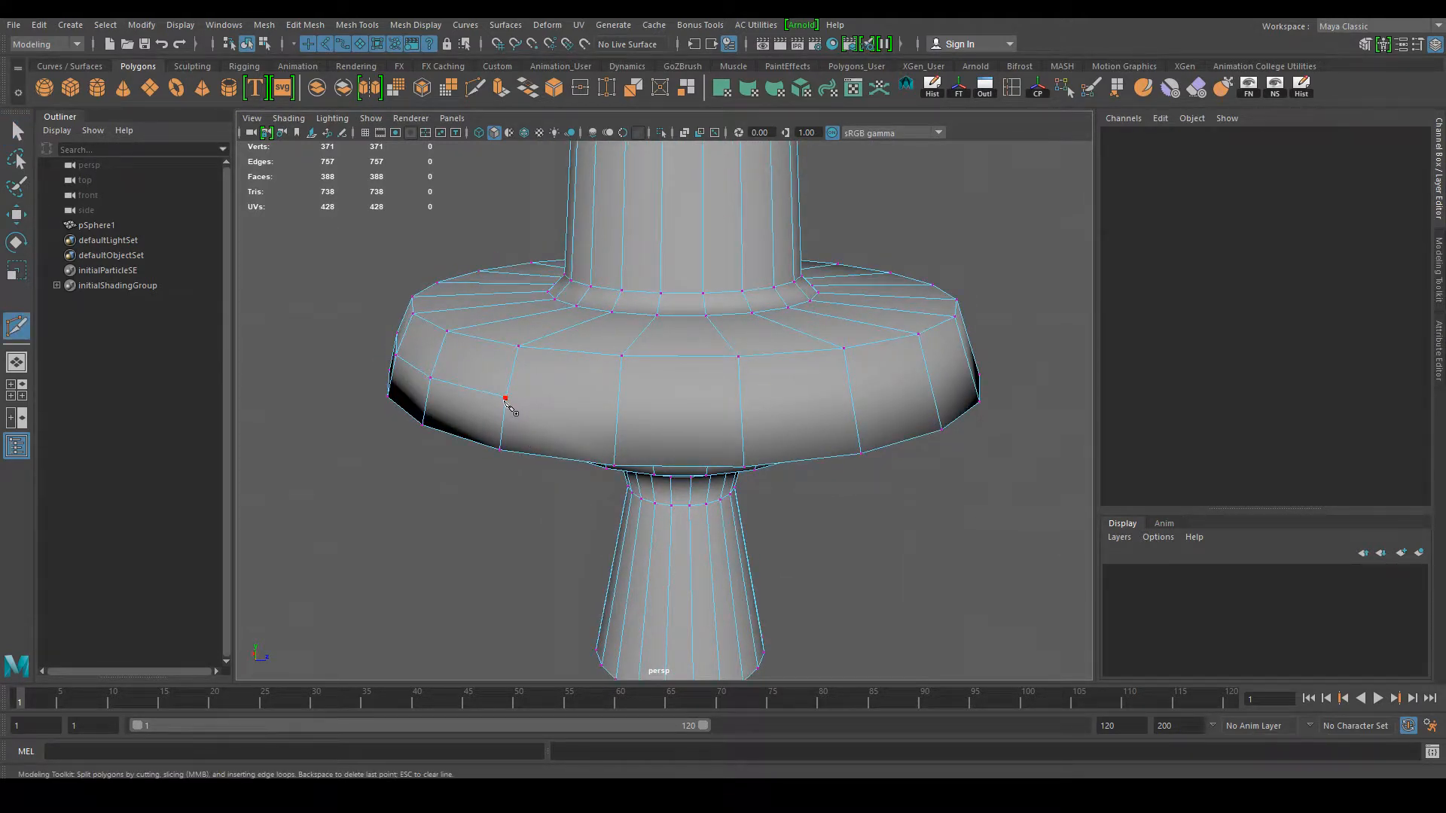
pyautogui.keyDown('alt'); pyautogui.moveTo(527, 444); pyautogui.dragTo(611, 378); pyautogui.keyUp('alt')
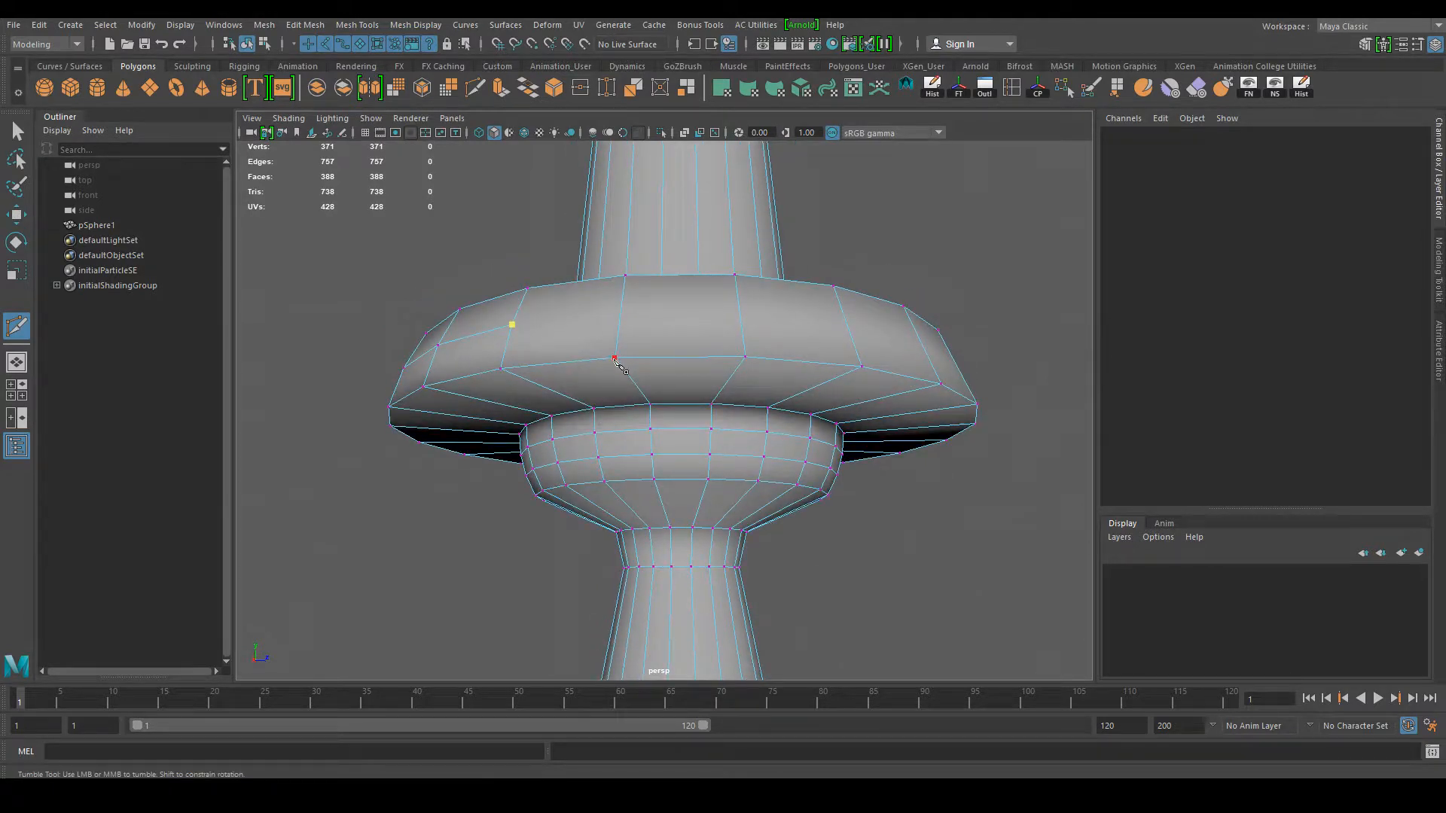
pyautogui.click(615, 365)
pyautogui.press('q')
# Step: Switch to edge mode and examine the new rim edge flow by selecting the edge loop along the mid-side line
pyautogui.keyDown('alt'); pyautogui.moveTo(444, 490); pyautogui.dragTo(562, 505, button='middle'); pyautogui.keyUp('alt')
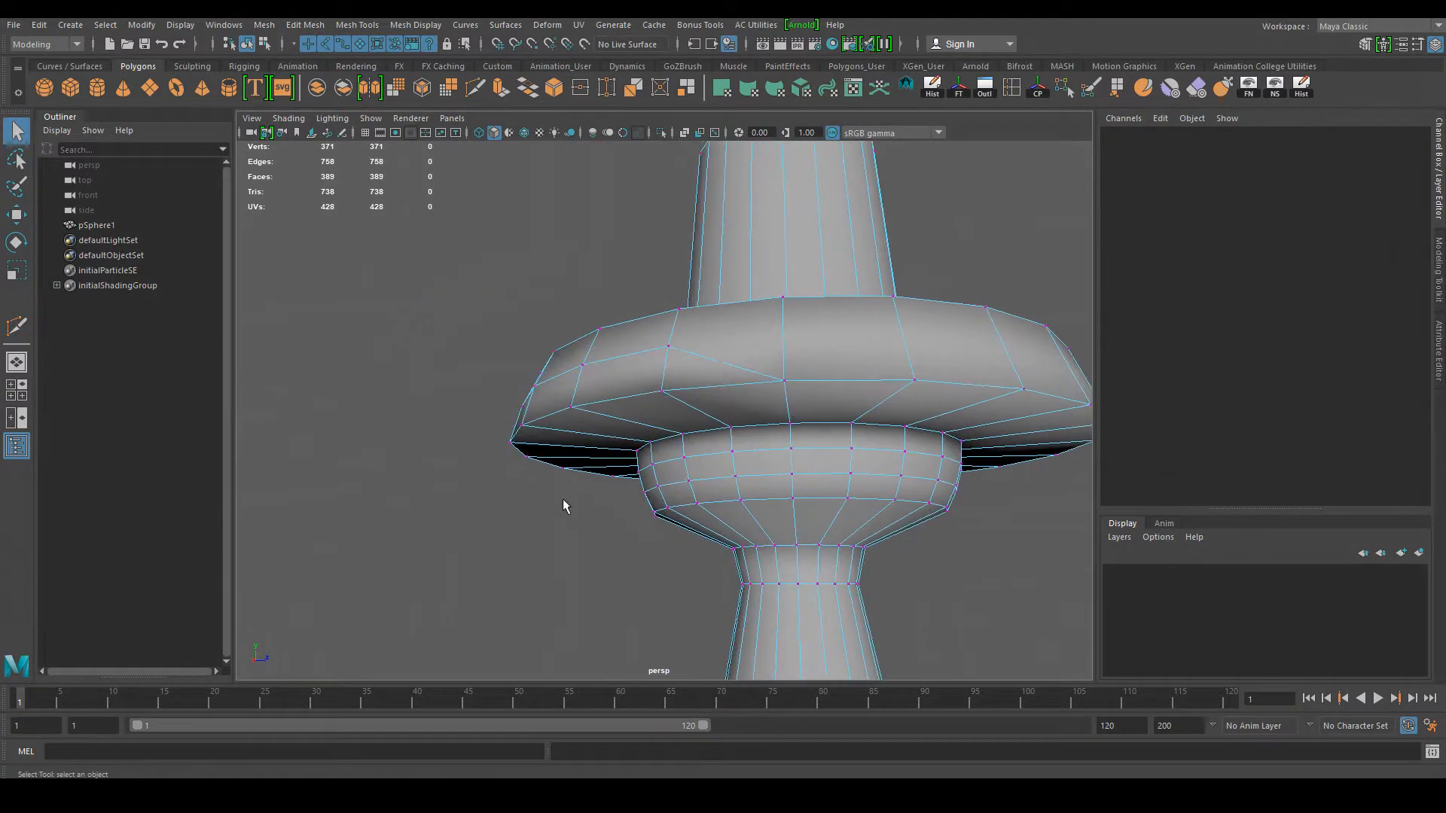
pyautogui.keyDown('alt'); pyautogui.moveTo(562, 505); pyautogui.dragTo(579, 544); pyautogui.keyUp('alt')
pyautogui.keyDown('alt'); pyautogui.moveTo(619, 377); pyautogui.dragTo(542, 374); pyautogui.keyUp('alt')
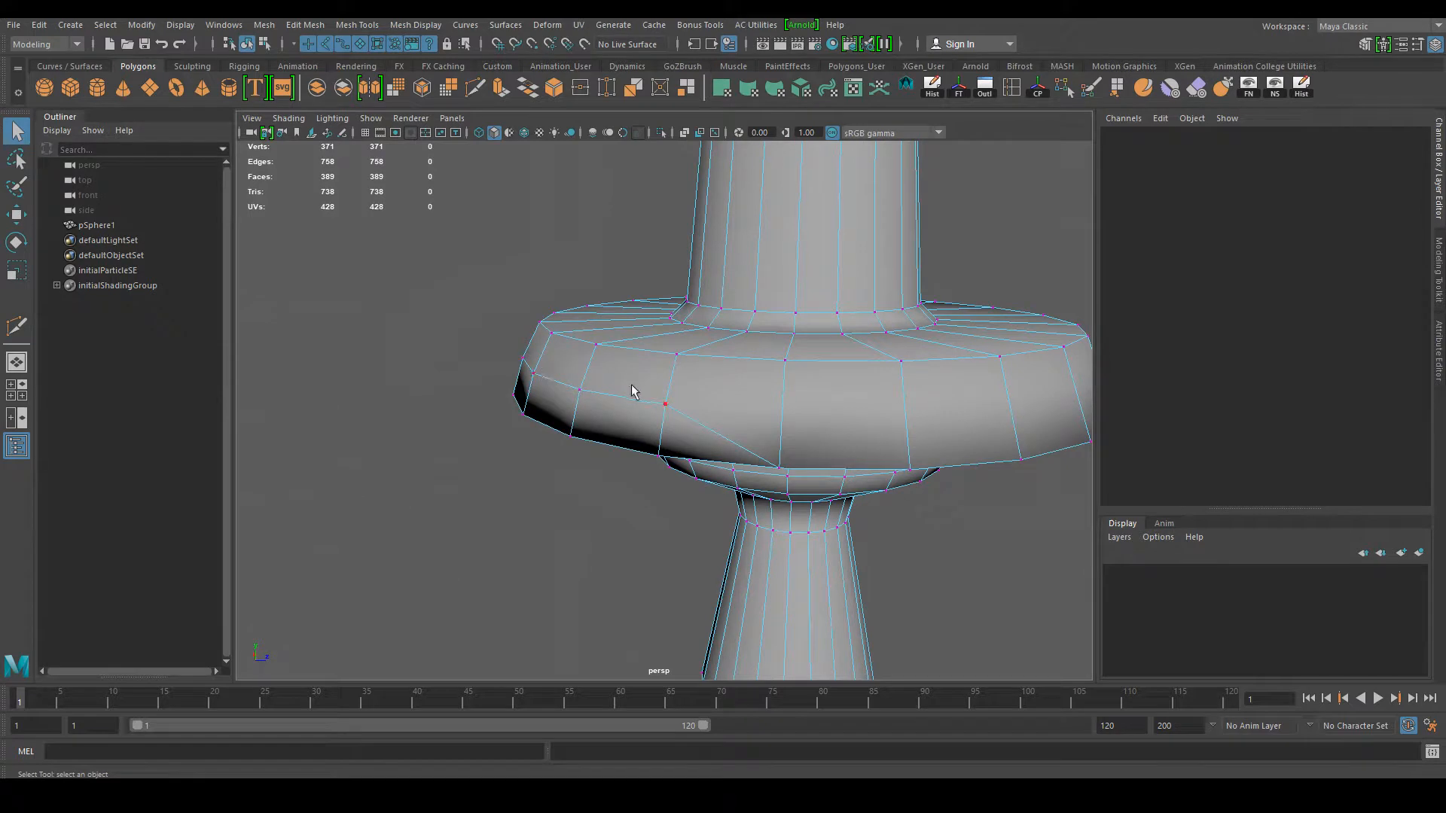
pyautogui.keyDown('alt'); pyautogui.moveTo(660, 407); pyautogui.dragTo(652, 374); pyautogui.keyUp('alt')
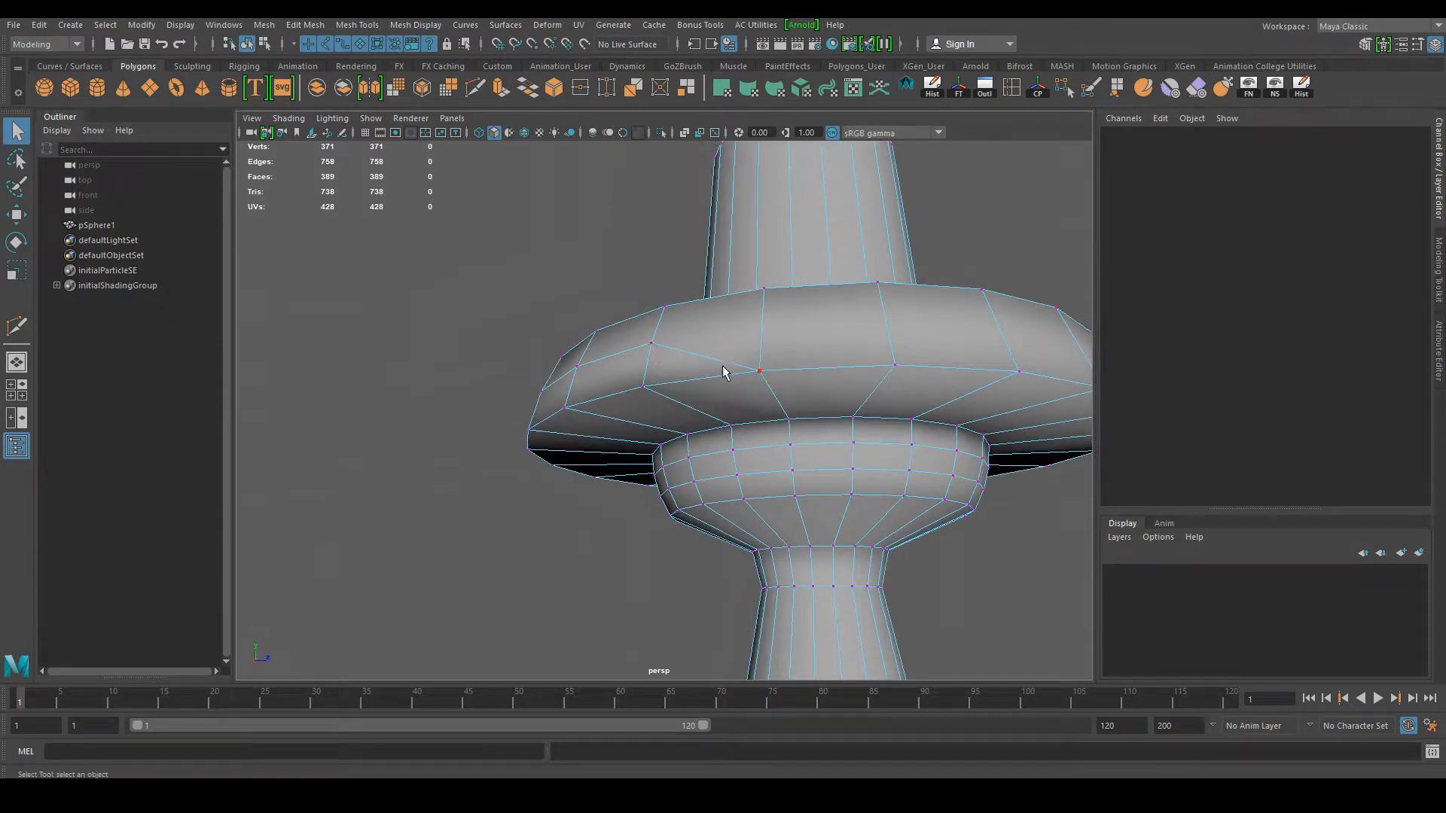
pyautogui.moveTo(679, 373); pyautogui.dragTo(681, 333, button='right')
pyautogui.keyDown('alt'); pyautogui.moveTo(617, 407); pyautogui.dragTo(603, 392); pyautogui.keyUp('alt')
pyautogui.click(617, 360)
pyautogui.doubleClick(554, 376)
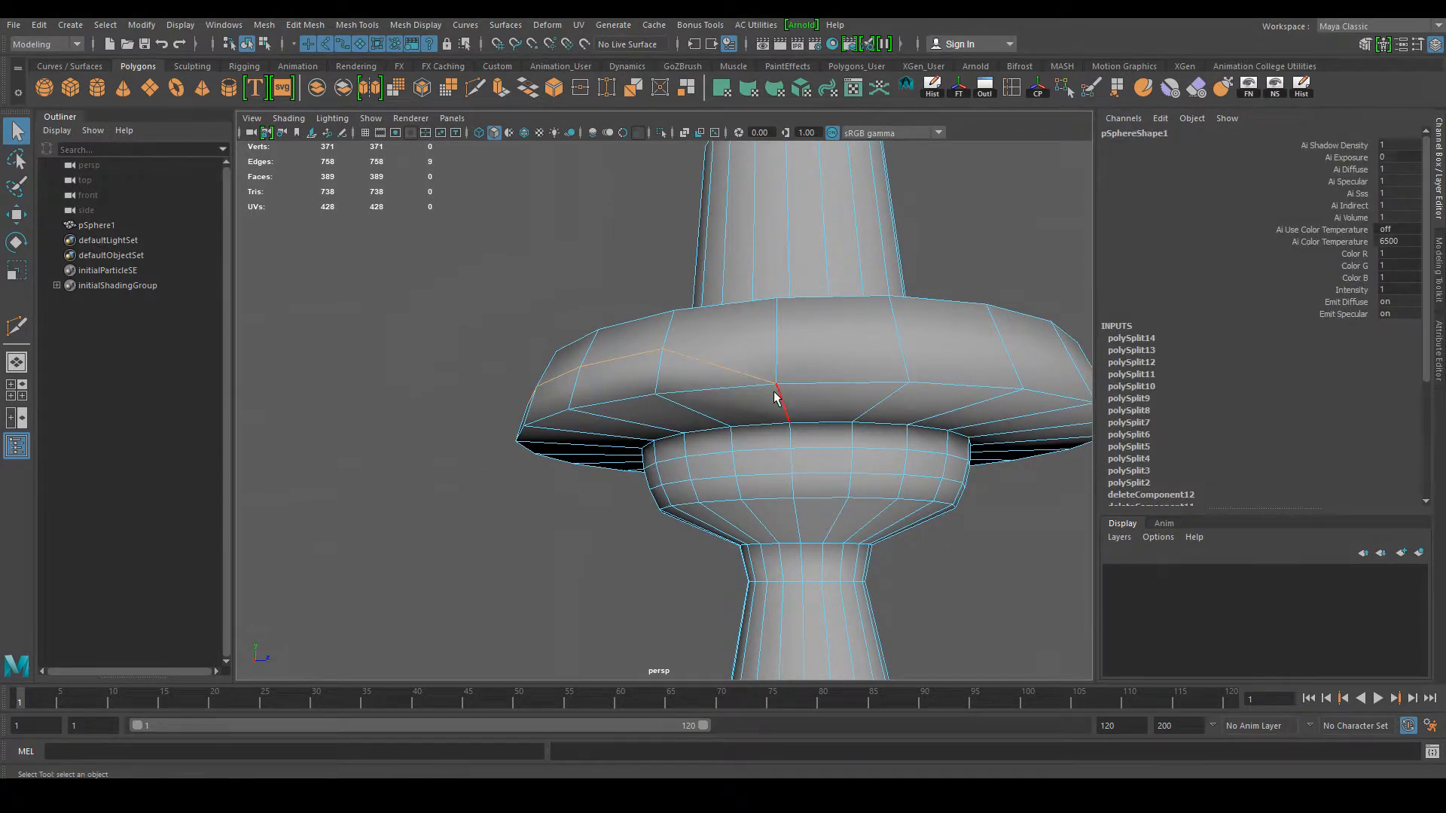
pyautogui.click(484, 574)
pyautogui.doubleClick(594, 370)
pyautogui.keyDown('alt'); pyautogui.moveTo(555, 381); pyautogui.dragTo(482, 376); pyautogui.keyUp('alt')
pyautogui.keyDown('alt'); pyautogui.moveTo(456, 361); pyautogui.dragTo(557, 392, button='middle'); pyautogui.keyUp('alt')
pyautogui.click(693, 354)
# Step: Cut a matching diagonal edge from the mid-side line's opposite end vertex to the adjacent lower rim vertex
pyautogui.click(477, 88)
pyautogui.keyDown('alt'); pyautogui.moveTo(585, 410); pyautogui.dragTo(574, 237); pyautogui.keyUp('alt')
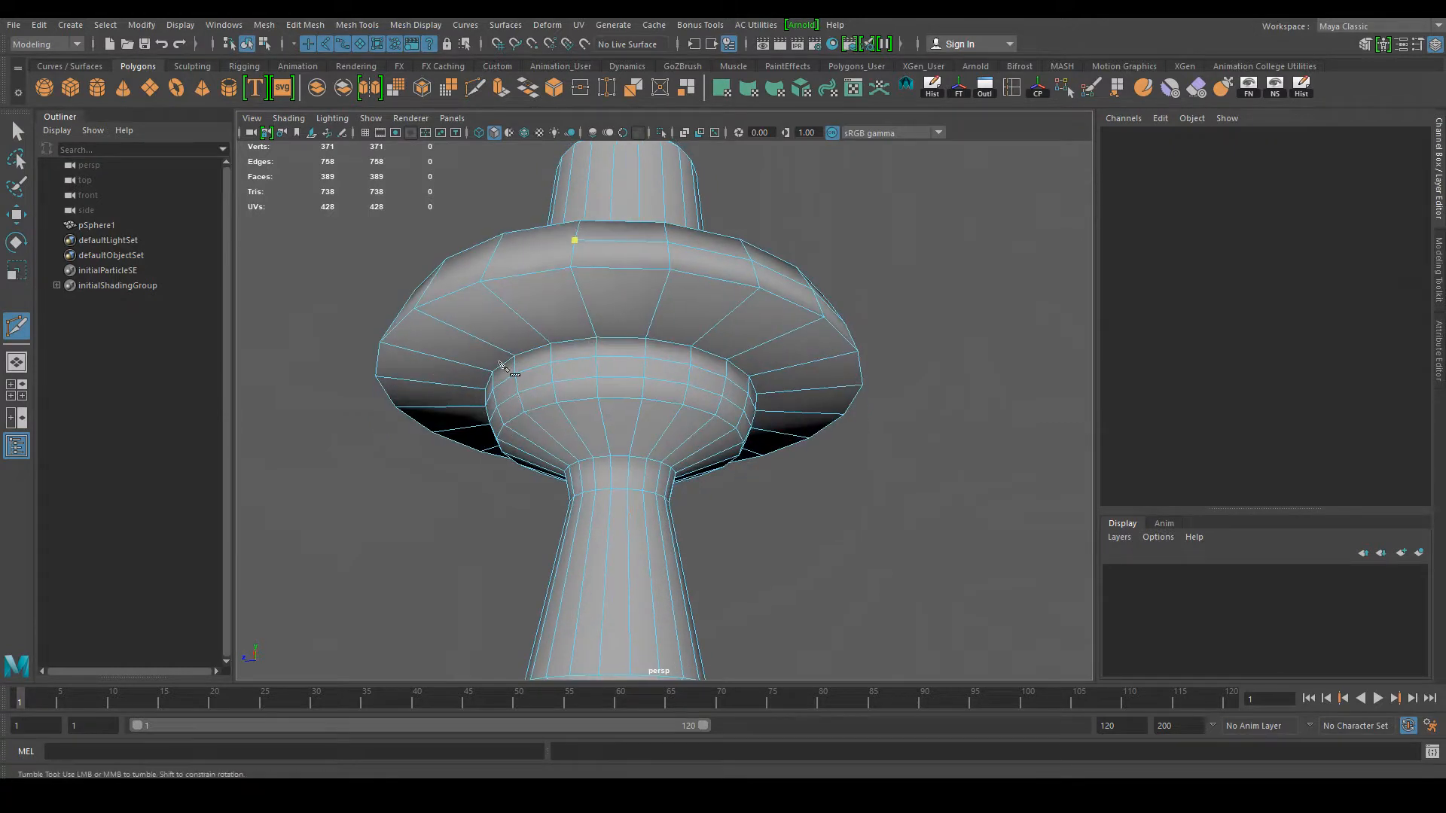
pyautogui.click(480, 282)
pyautogui.press('q')
# Step: Try another Multi-Cut from the mid-side line's end vertex across the neighbouring rim face, and undo it
pyautogui.keyDown('alt'); pyautogui.moveTo(533, 323); pyautogui.dragTo(526, 500); pyautogui.keyUp('alt')
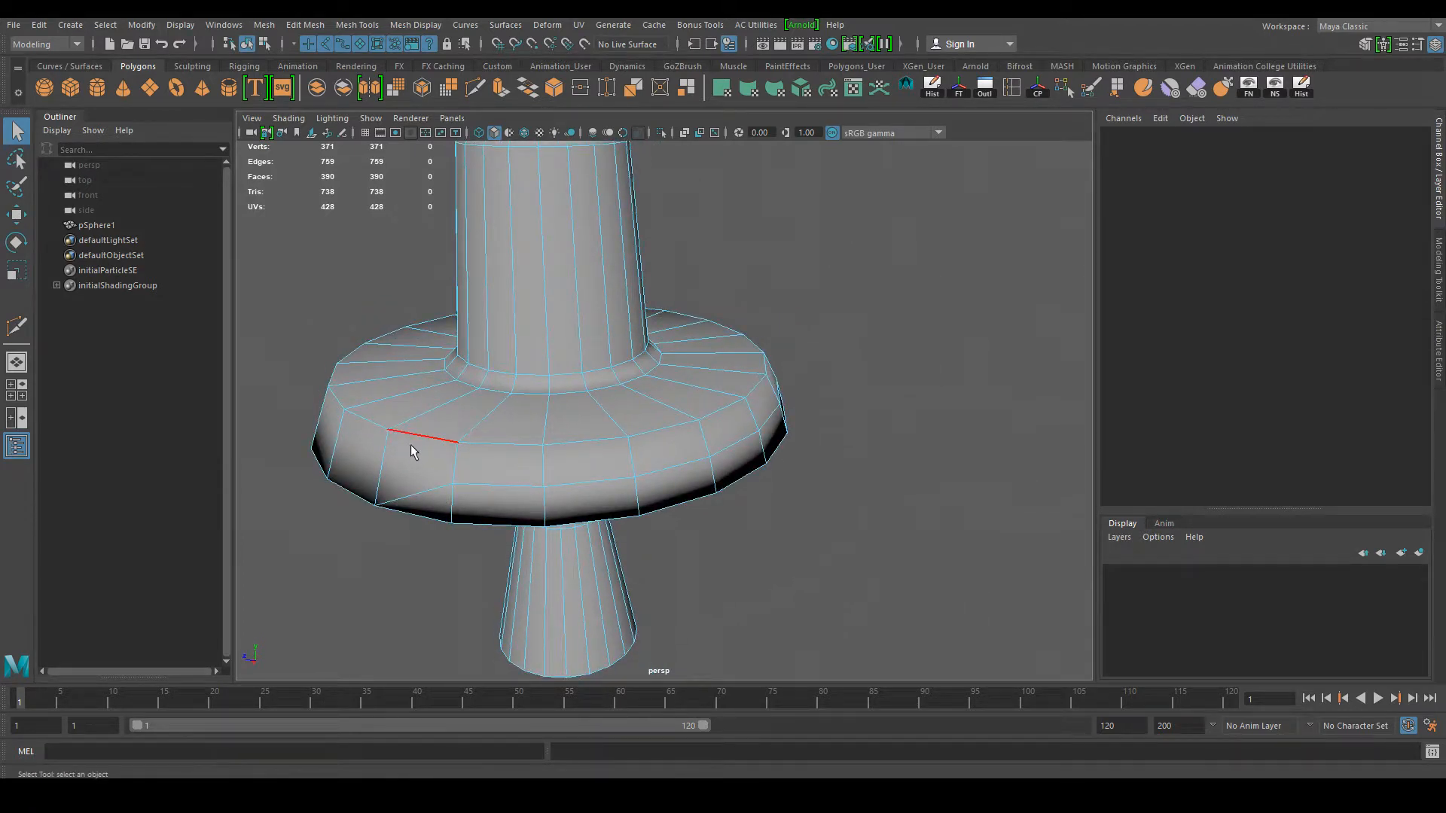
pyautogui.keyDown('alt'); pyautogui.moveTo(415, 464); pyautogui.dragTo(684, 504); pyautogui.keyUp('alt')
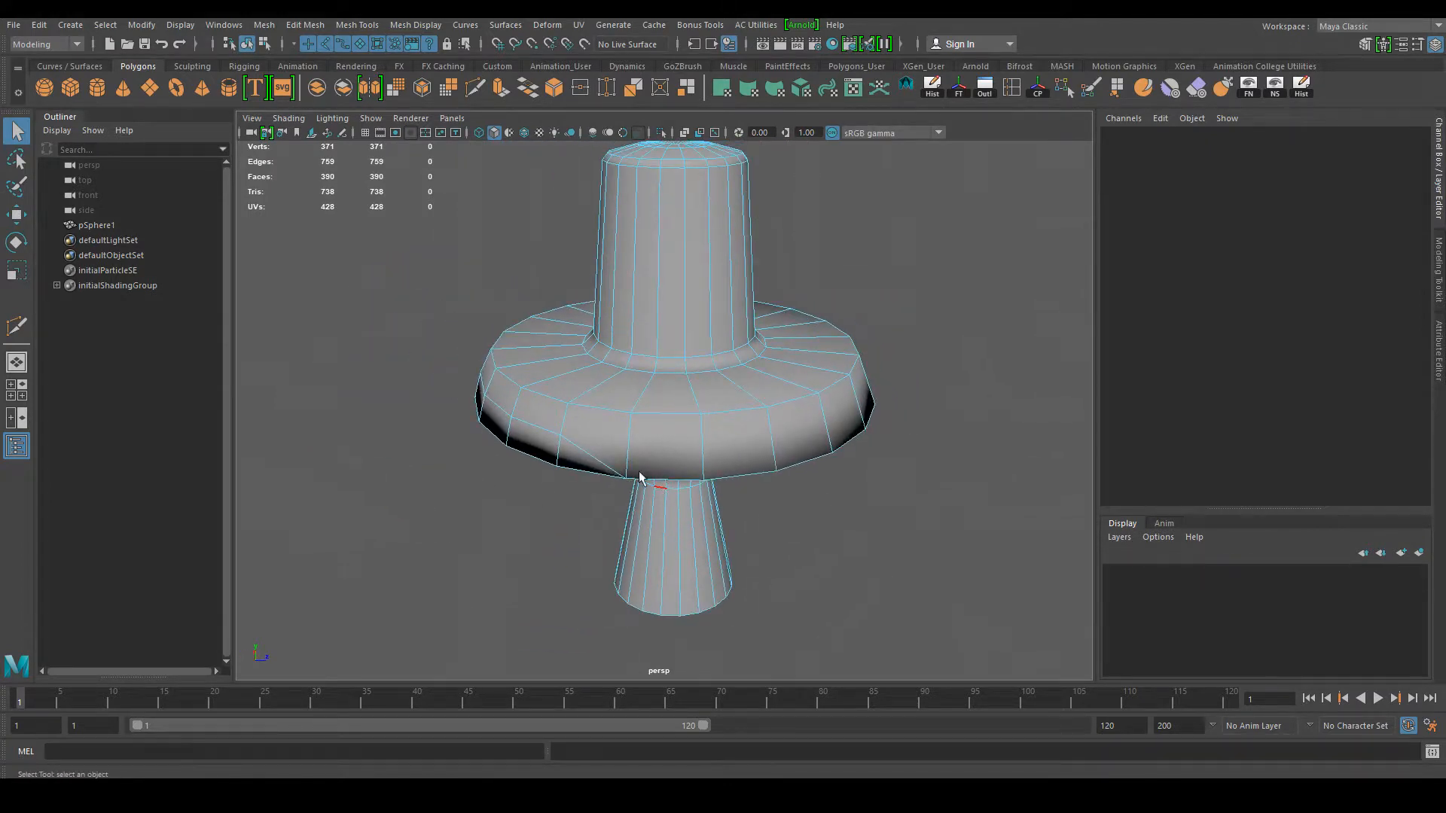
pyautogui.scroll(3, 640, 478)
pyautogui.click(475, 87)
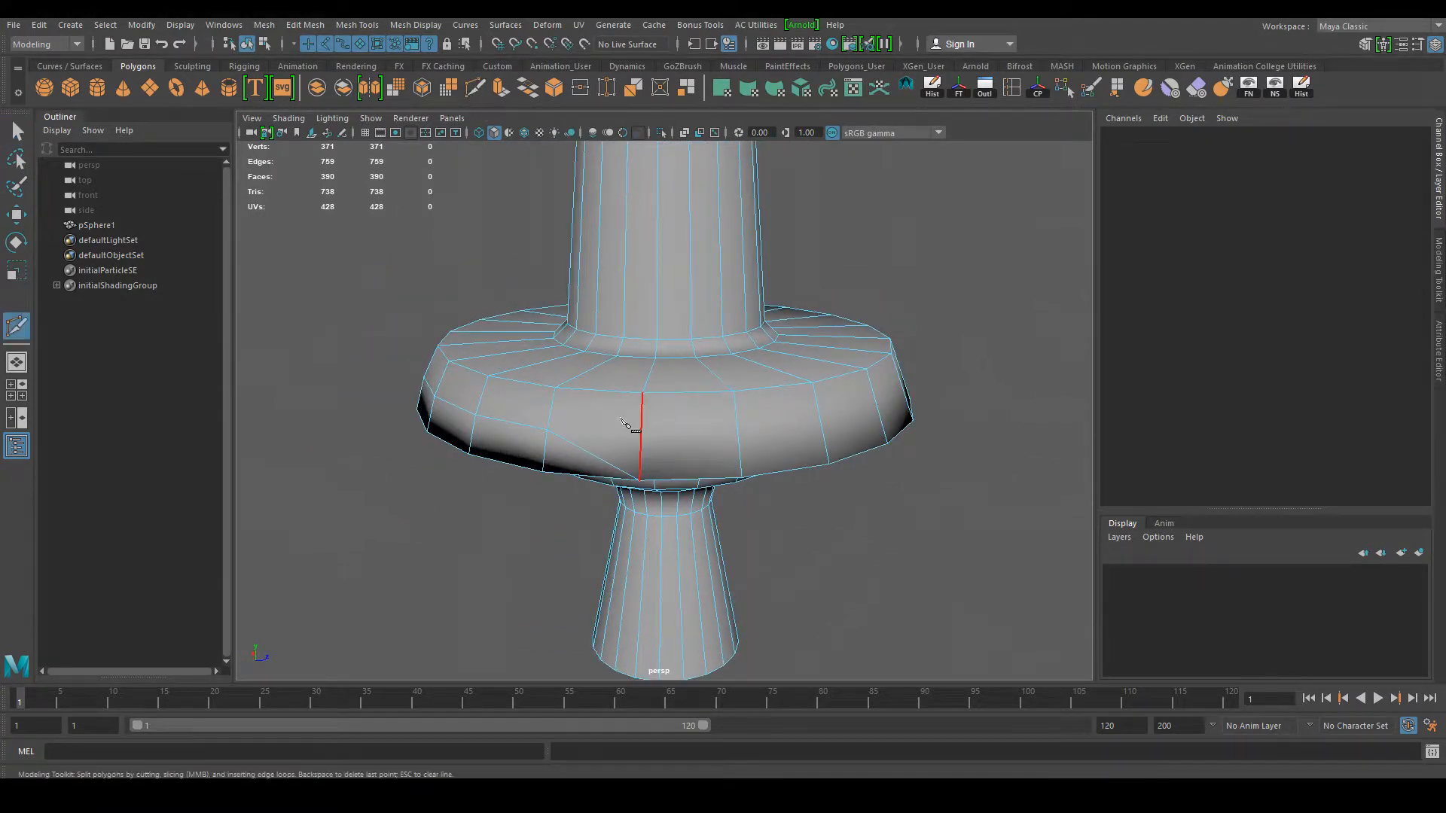
pyautogui.click(547, 431)
pyautogui.click(694, 479)
pyautogui.press('q')
pyautogui.keyDown('alt'); pyautogui.moveTo(871, 555); pyautogui.dragTo(587, 484); pyautogui.keyUp('alt')
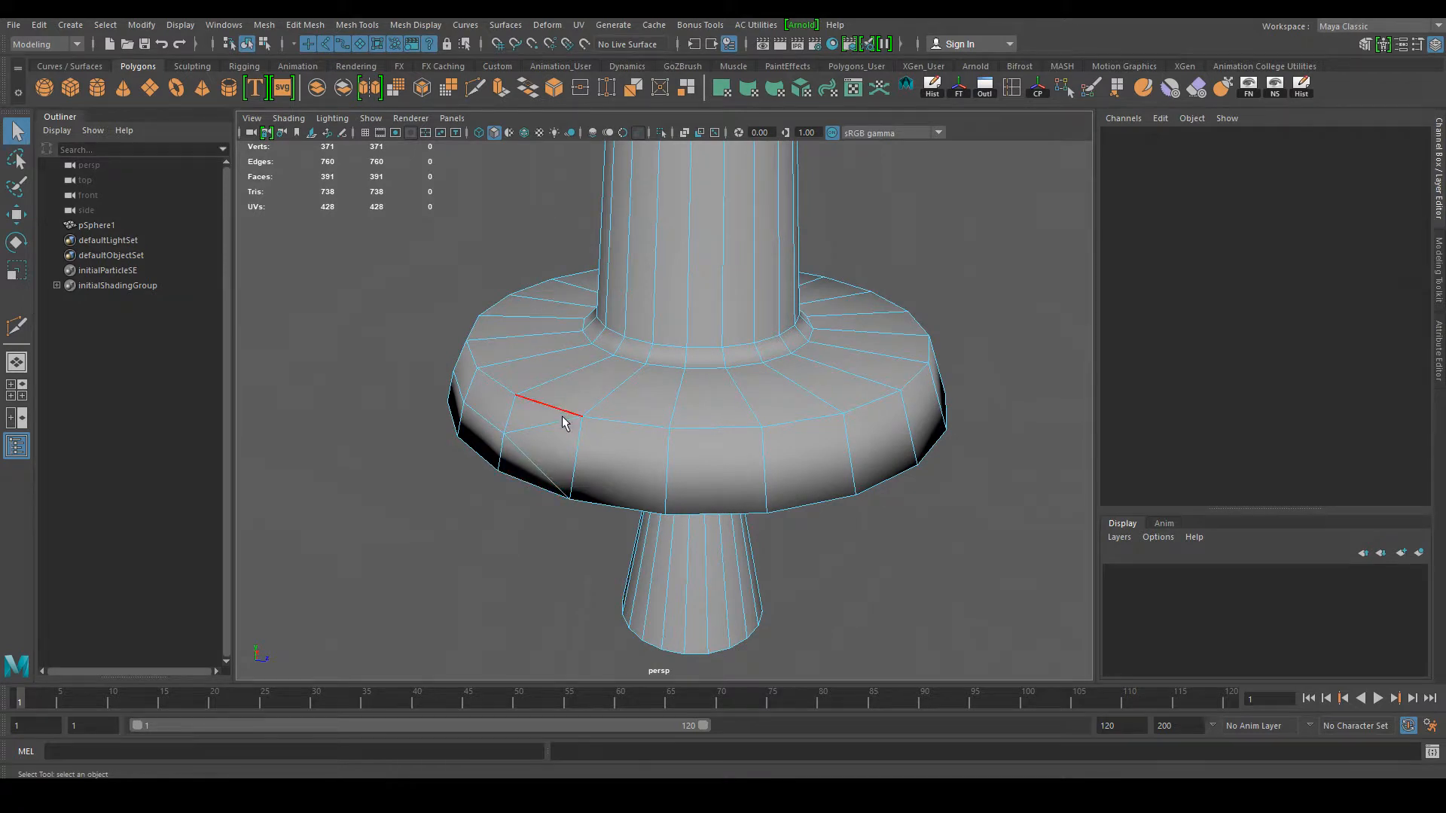
pyautogui.keyDown('alt'); pyautogui.moveTo(565, 424); pyautogui.dragTo(736, 501); pyautogui.keyUp('alt')
pyautogui.hotkey('ctrl', 'z')
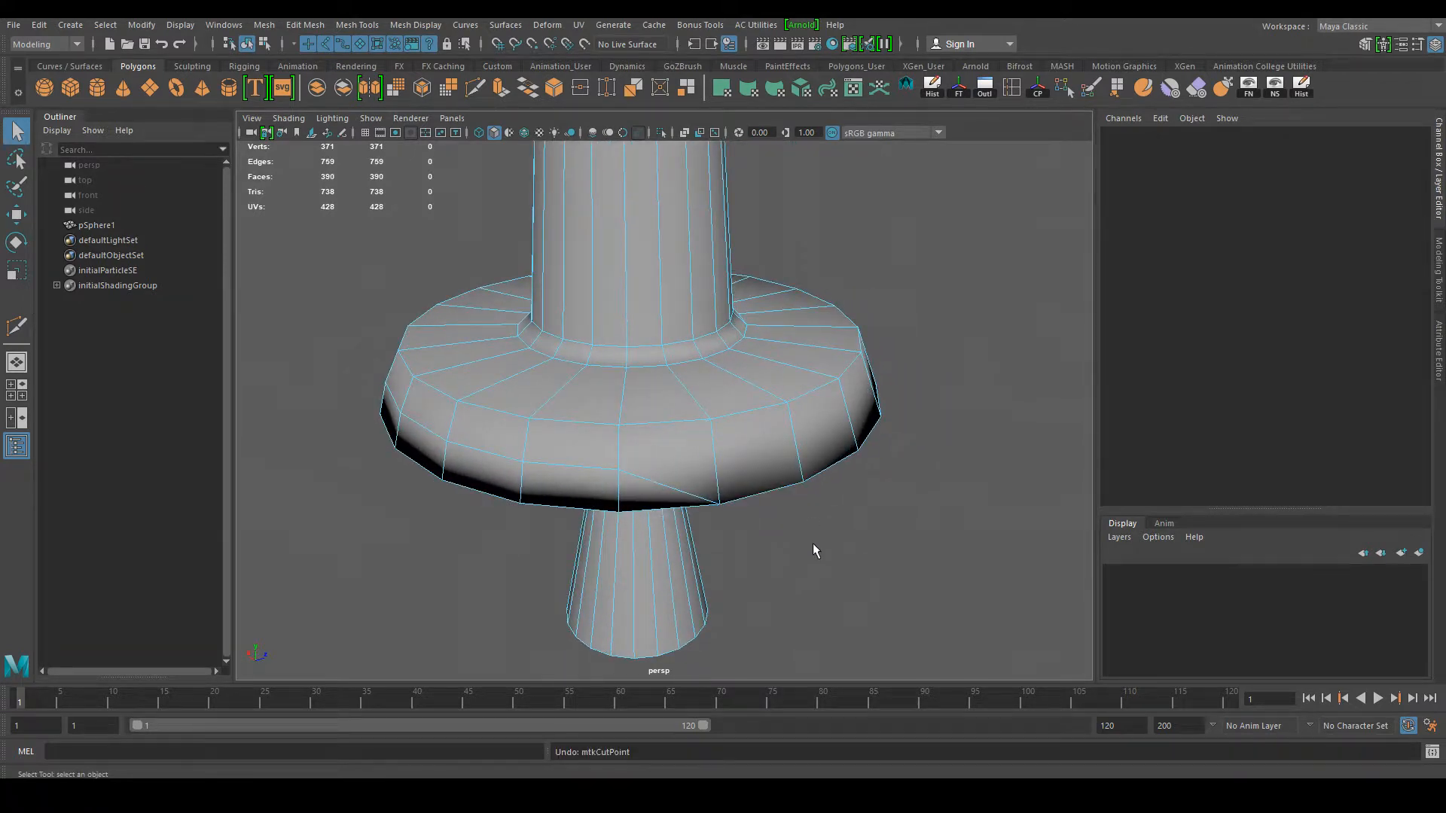
# Step: Return to object mode and deselect the model to show its shading without the wireframe
pyautogui.moveTo(736, 365); pyautogui.dragTo(847, 326, button='right')
pyautogui.click(875, 568)
pyautogui.keyDown('alt'); pyautogui.moveTo(571, 499); pyautogui.dragTo(677, 496, button='middle'); pyautogui.keyUp('alt')
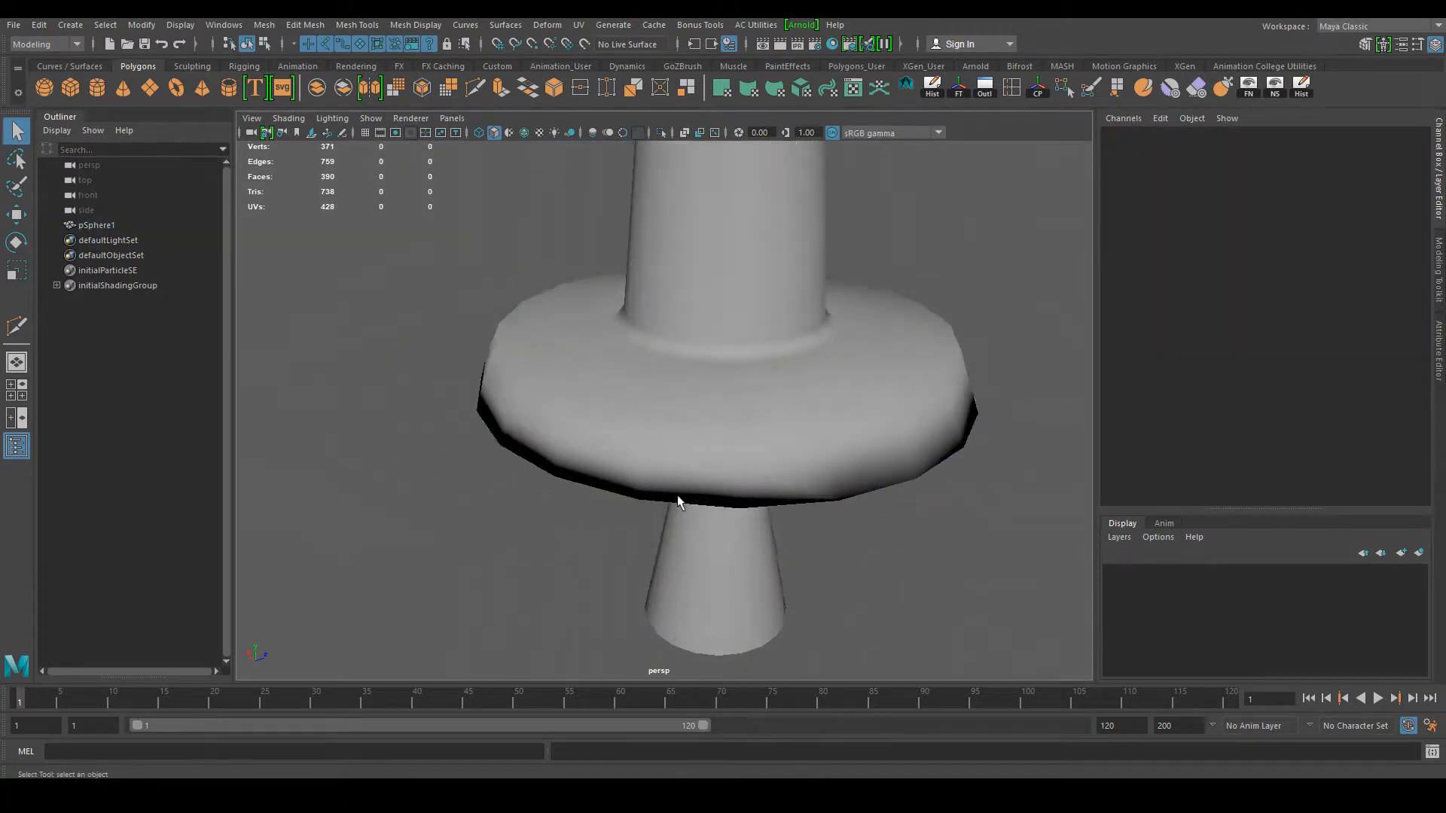
pyautogui.click(678, 499)
pyautogui.keyDown('alt'); pyautogui.moveTo(685, 526); pyautogui.dragTo(837, 567); pyautogui.keyUp('alt')
pyautogui.click(891, 544)
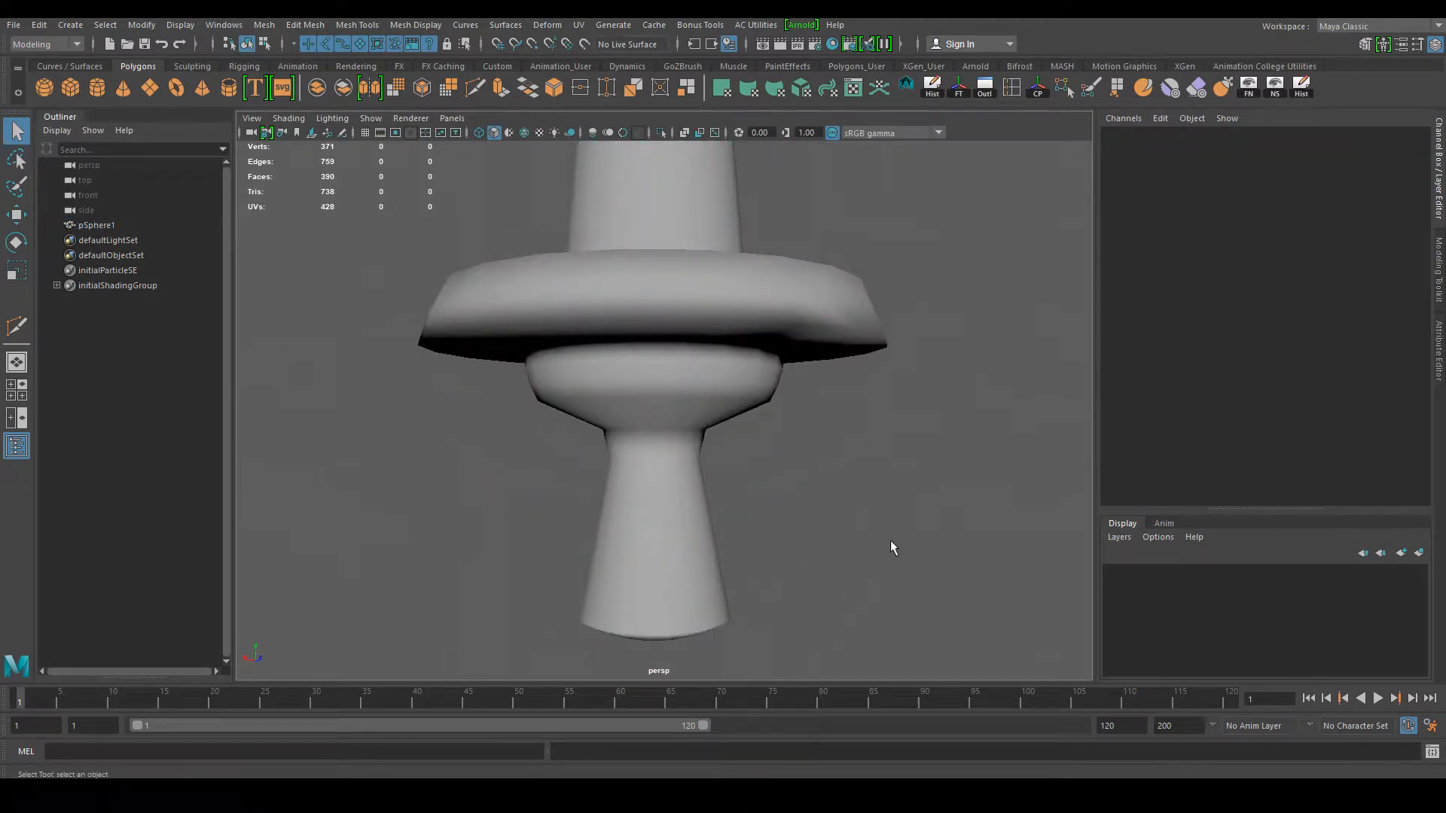
# Step: Examine the rim's shading and topology from several sides, with the model selected and deselected
pyautogui.keyDown('alt'); pyautogui.moveTo(811, 507); pyautogui.dragTo(645, 527); pyautogui.keyUp('alt')
pyautogui.click(725, 565)
pyautogui.keyDown('alt'); pyautogui.moveTo(622, 439); pyautogui.dragTo(742, 490, button='middle'); pyautogui.keyUp('alt')
pyautogui.keyDown('alt'); pyautogui.moveTo(634, 519); pyautogui.dragTo(595, 530); pyautogui.keyUp('alt')
pyautogui.keyDown('alt'); pyautogui.moveTo(545, 482); pyautogui.dragTo(467, 482, button='middle'); pyautogui.keyUp('alt')
pyautogui.keyDown('alt'); pyautogui.moveTo(467, 482); pyautogui.dragTo(644, 458, button='right'); pyautogui.keyUp('alt')
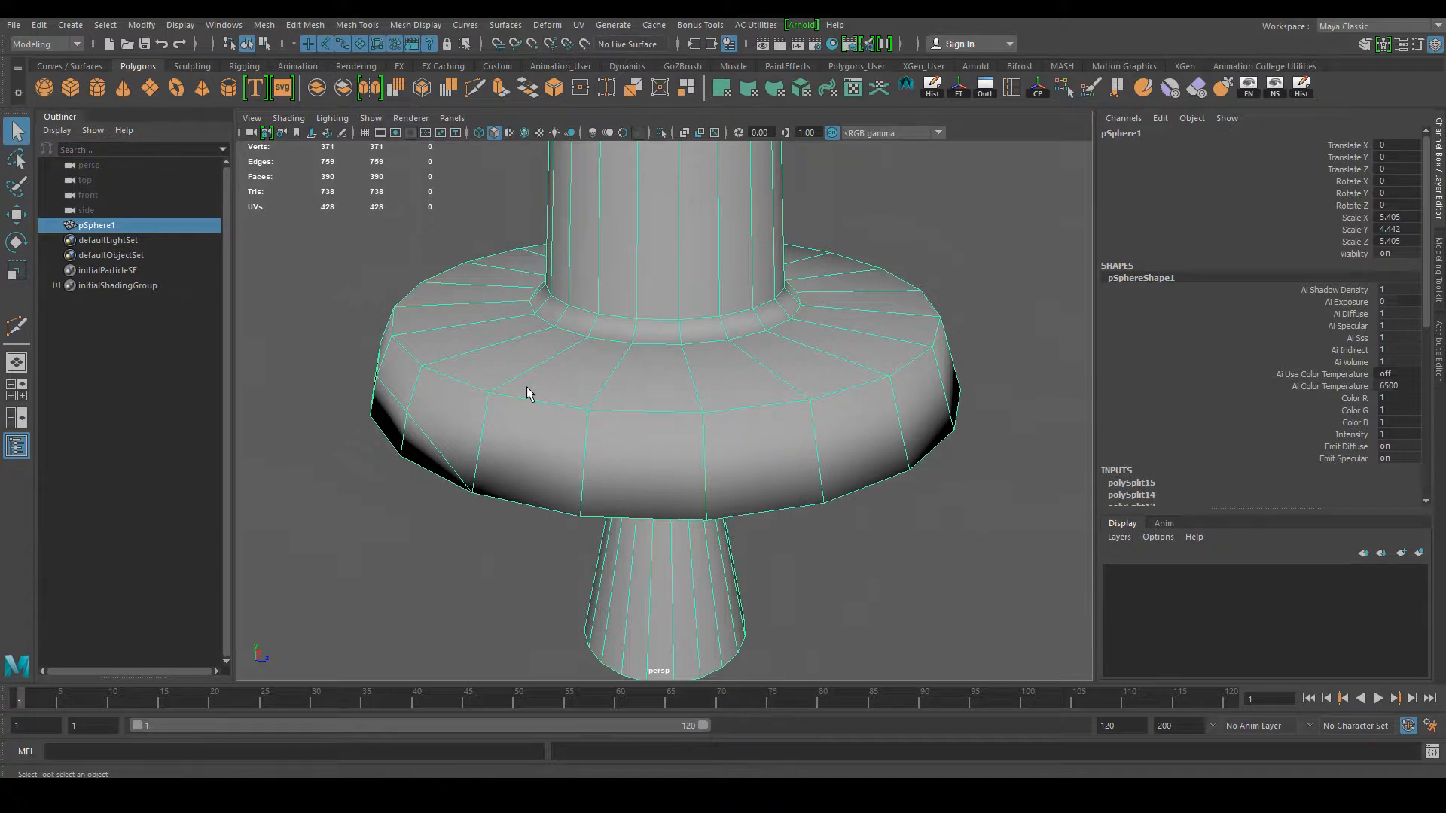
pyautogui.scroll(-3, 753, 452)
pyautogui.click(794, 478)
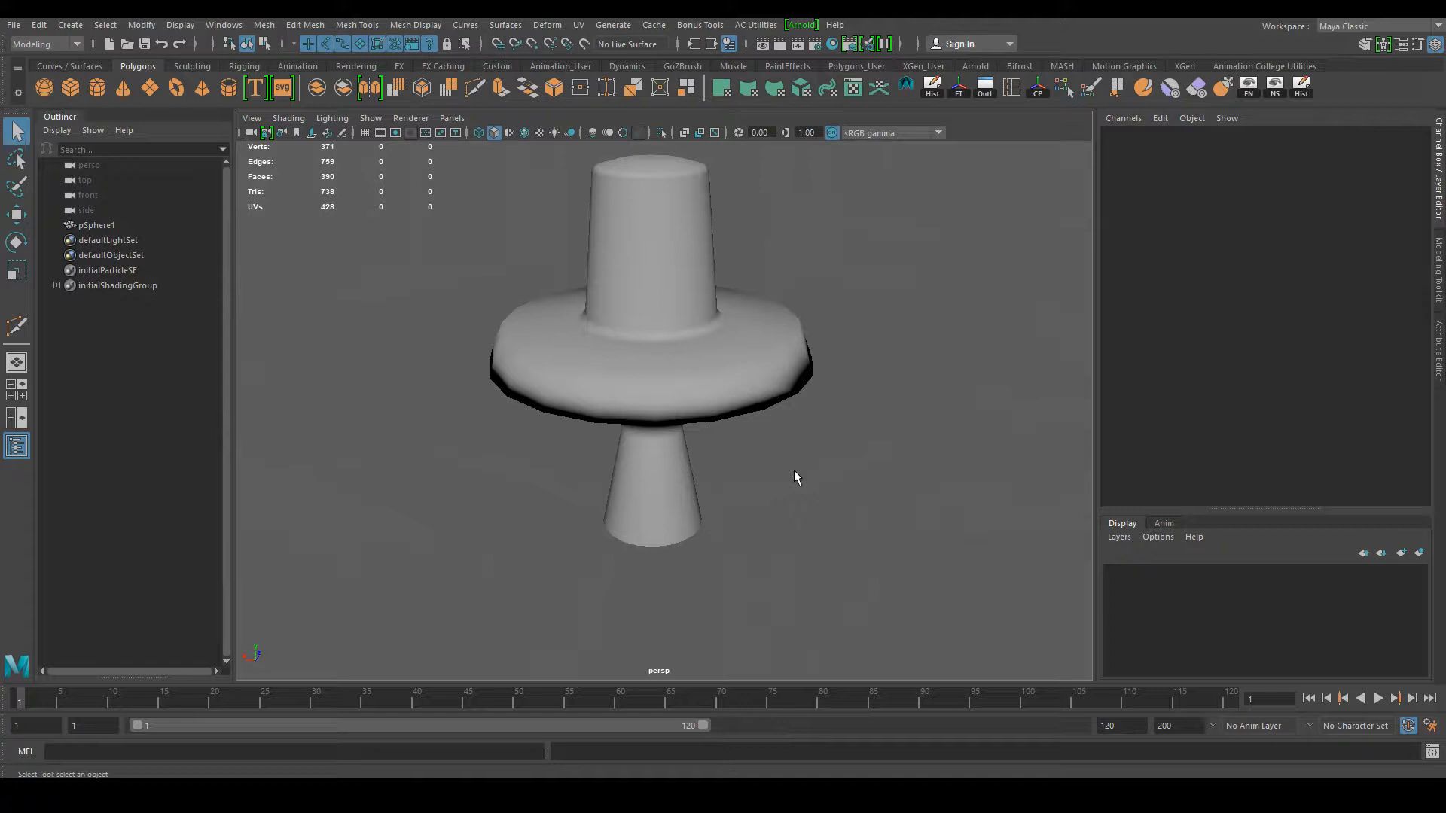
pyautogui.scroll(2, 797, 528)
pyautogui.keyDown('alt'); pyautogui.moveTo(774, 469); pyautogui.dragTo(788, 495, button='middle'); pyautogui.keyUp('alt')
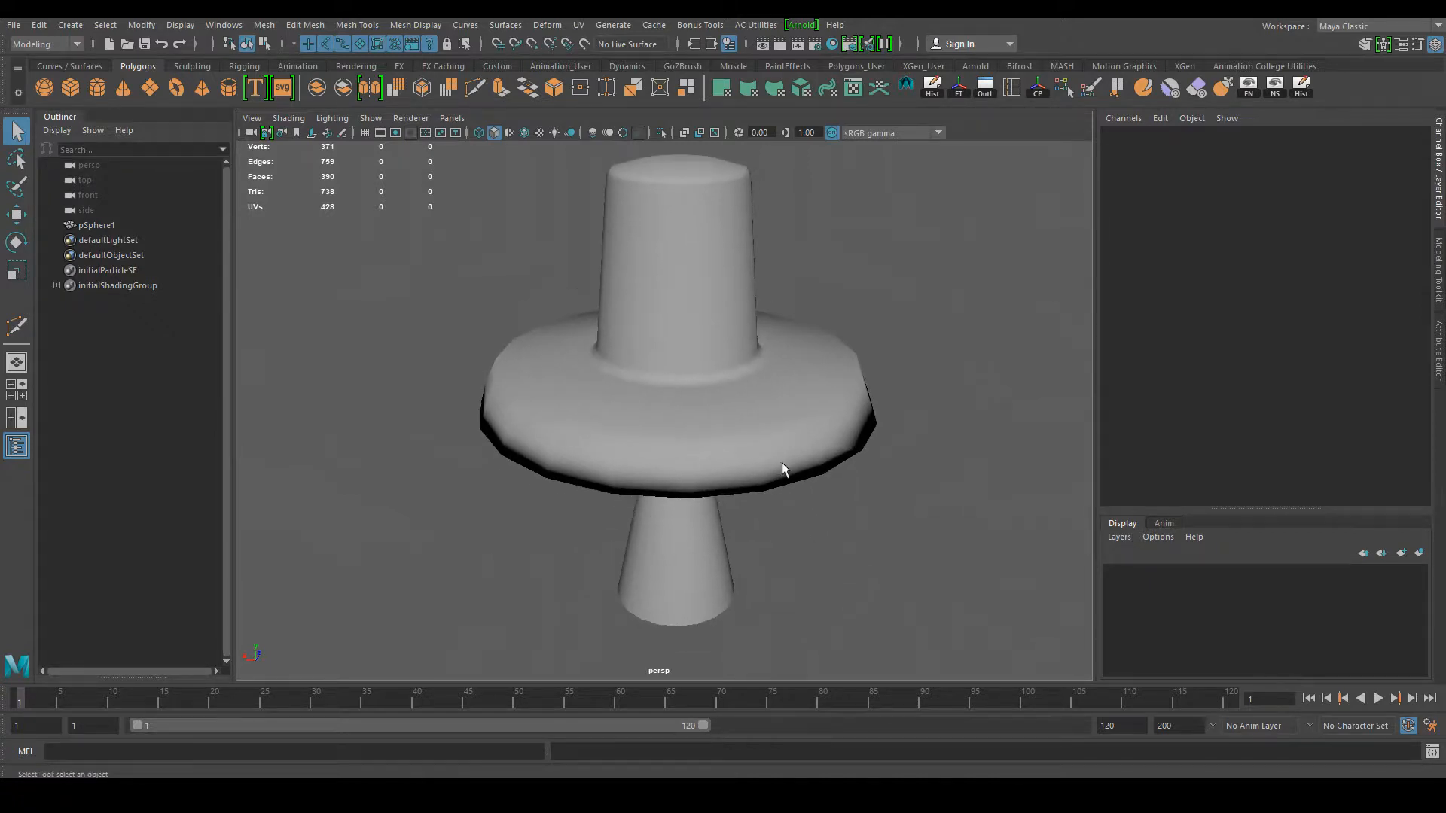
# Step: Compare the rim's shading from above and below, with the model selected and deselected
pyautogui.click(784, 457)
pyautogui.keyDown('alt'); pyautogui.moveTo(863, 525); pyautogui.dragTo(543, 473); pyautogui.keyUp('alt')
pyautogui.click(472, 521)
pyautogui.scroll(-3, 572, 472)
pyautogui.keyDown('alt'); pyautogui.moveTo(543, 471); pyautogui.dragTo(791, 490, button='right'); pyautogui.keyUp('alt')
pyautogui.keyDown('alt'); pyautogui.moveTo(791, 490); pyautogui.dragTo(598, 450); pyautogui.keyUp('alt')
pyautogui.keyDown('alt'); pyautogui.moveTo(598, 450); pyautogui.dragTo(839, 449, button='middle'); pyautogui.keyUp('alt')
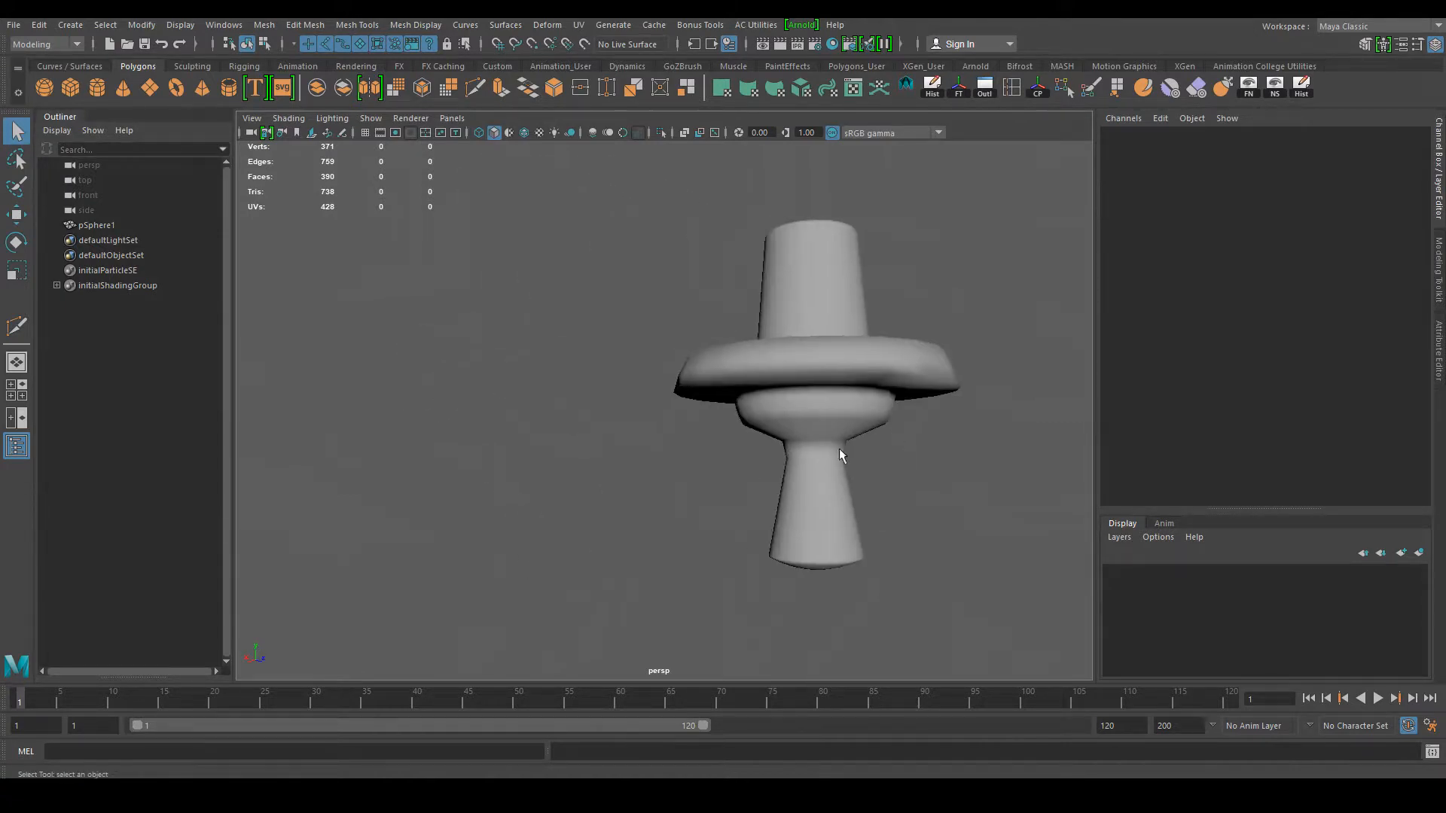
pyautogui.keyDown('alt'); pyautogui.moveTo(839, 449); pyautogui.dragTo(631, 413); pyautogui.keyUp('alt')
pyautogui.keyDown('alt'); pyautogui.moveTo(631, 413); pyautogui.dragTo(532, 527, button='middle'); pyautogui.keyUp('alt')
pyautogui.keyDown('alt'); pyautogui.moveTo(531, 527); pyautogui.dragTo(684, 431, button='right'); pyautogui.keyUp('alt')
pyautogui.click(684, 431)
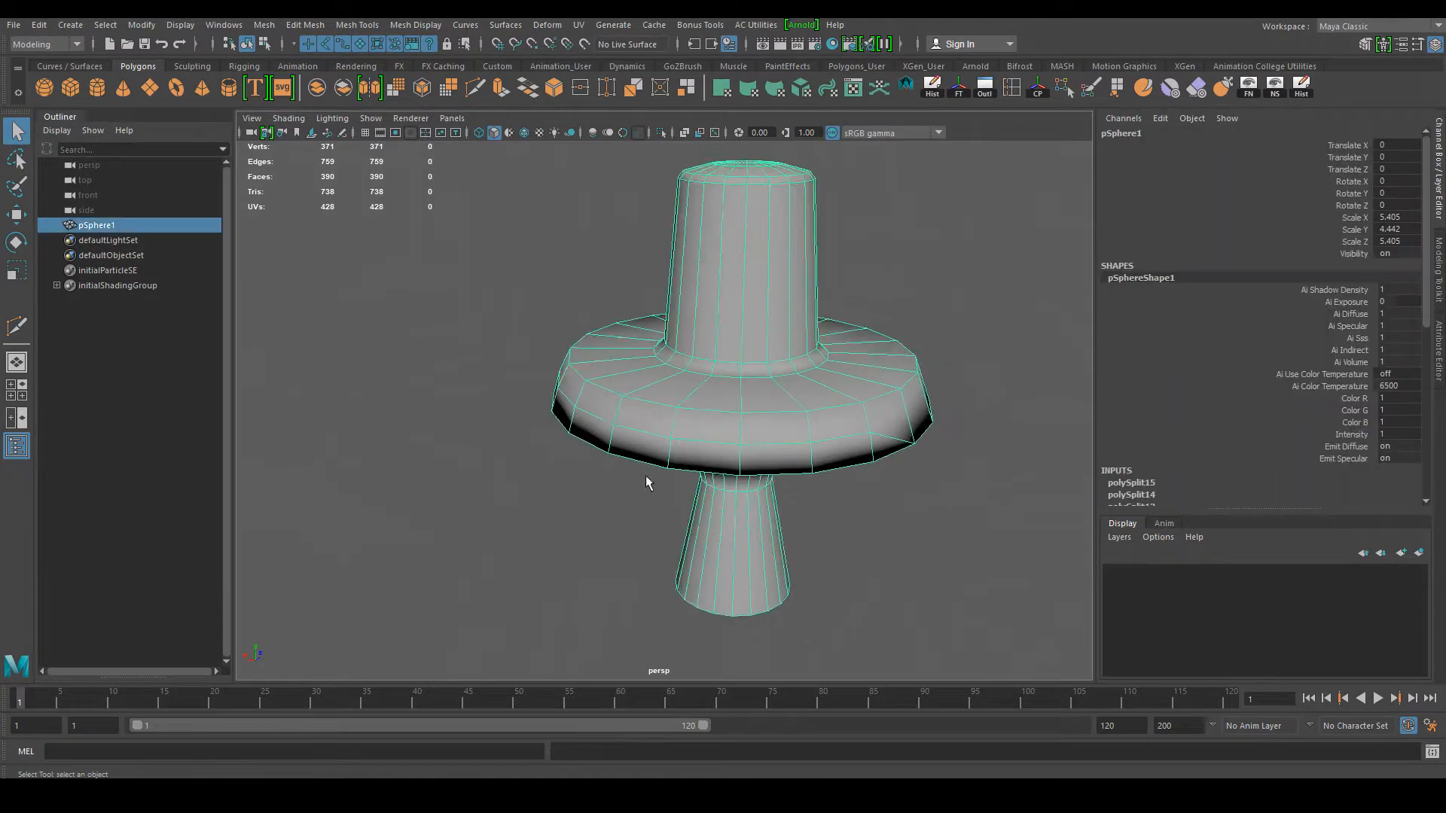
pyautogui.keyDown('alt'); pyautogui.moveTo(565, 483); pyautogui.dragTo(620, 460); pyautogui.keyUp('alt')
pyautogui.keyDown('alt'); pyautogui.moveTo(619, 460); pyautogui.dragTo(751, 479, button='middle'); pyautogui.keyUp('alt')
pyautogui.keyDown('alt'); pyautogui.moveTo(752, 479); pyautogui.dragTo(775, 481); pyautogui.keyUp('alt')
pyautogui.scroll(-4, 768, 504)
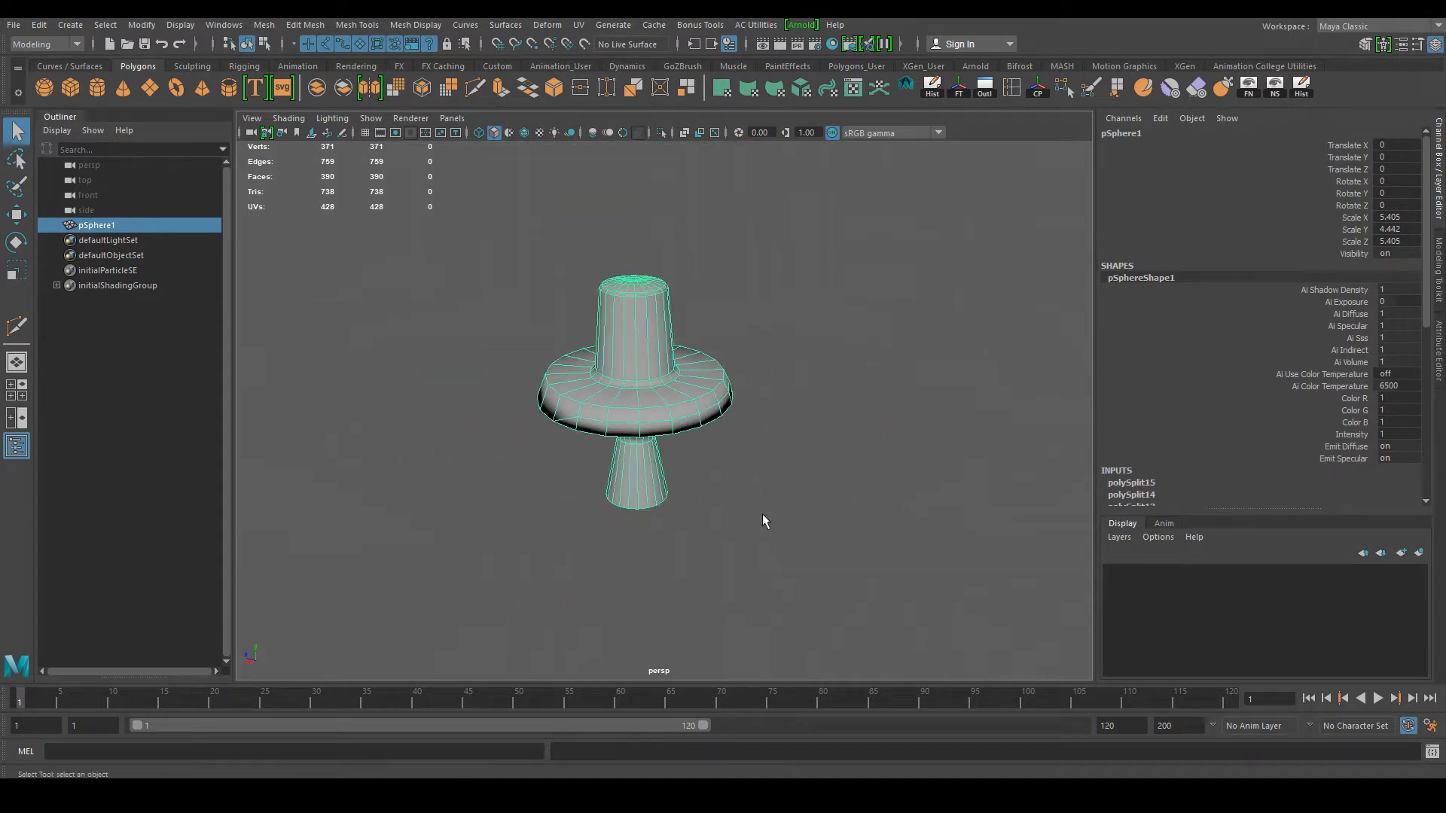
pyautogui.click(766, 512)
pyautogui.keyDown('alt'); pyautogui.moveTo(812, 535); pyautogui.dragTo(738, 516); pyautogui.keyUp('alt')
pyautogui.scroll(3, 738, 519)
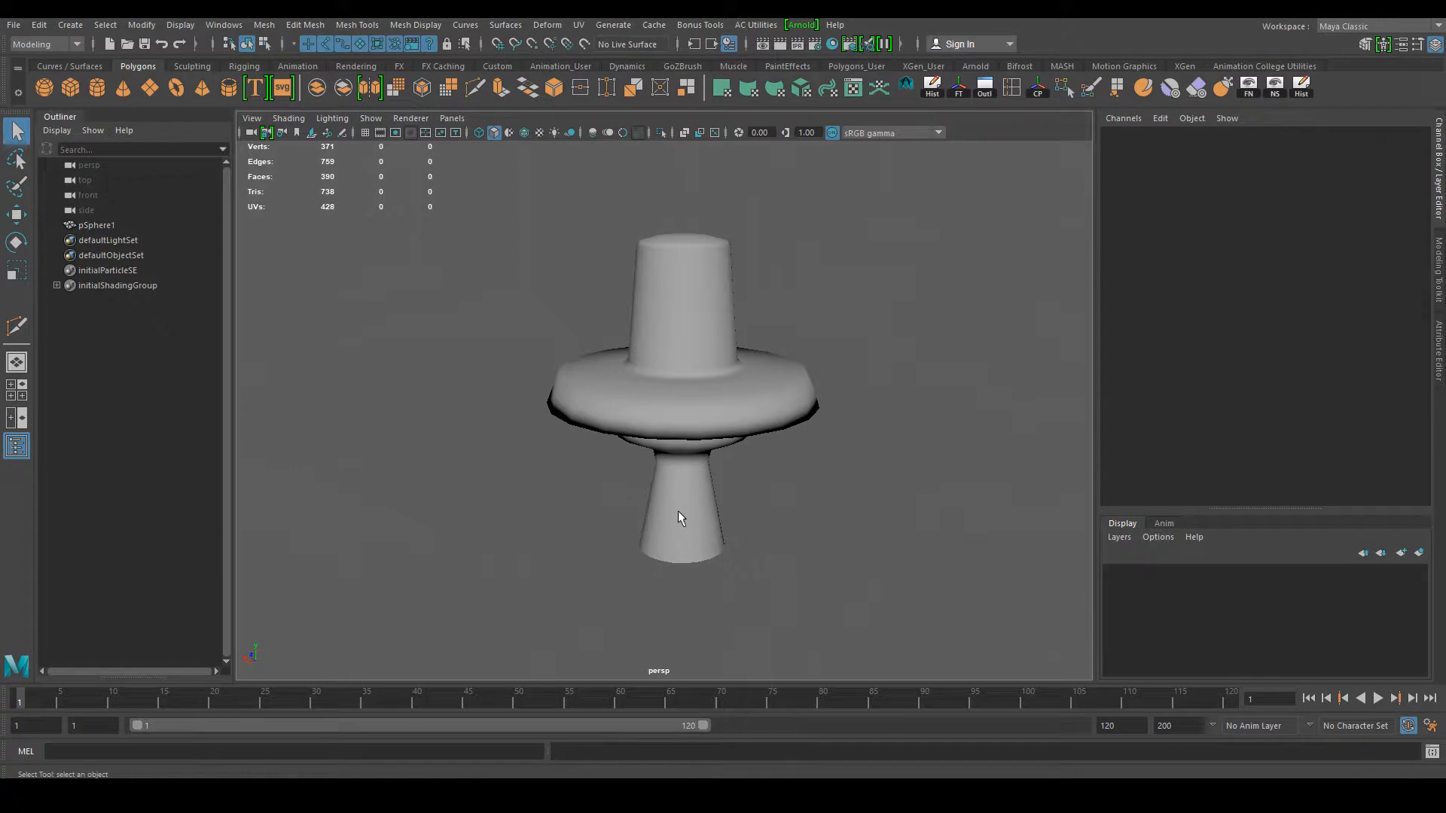
pyautogui.keyDown('alt'); pyautogui.moveTo(794, 467); pyautogui.dragTo(832, 491, button='middle'); pyautogui.keyUp('alt')
pyautogui.keyDown('alt'); pyautogui.moveTo(720, 512); pyautogui.dragTo(704, 457, button='middle'); pyautogui.keyUp('alt')
pyautogui.keyDown('alt'); pyautogui.moveTo(770, 490); pyautogui.dragTo(805, 526); pyautogui.keyUp('alt')
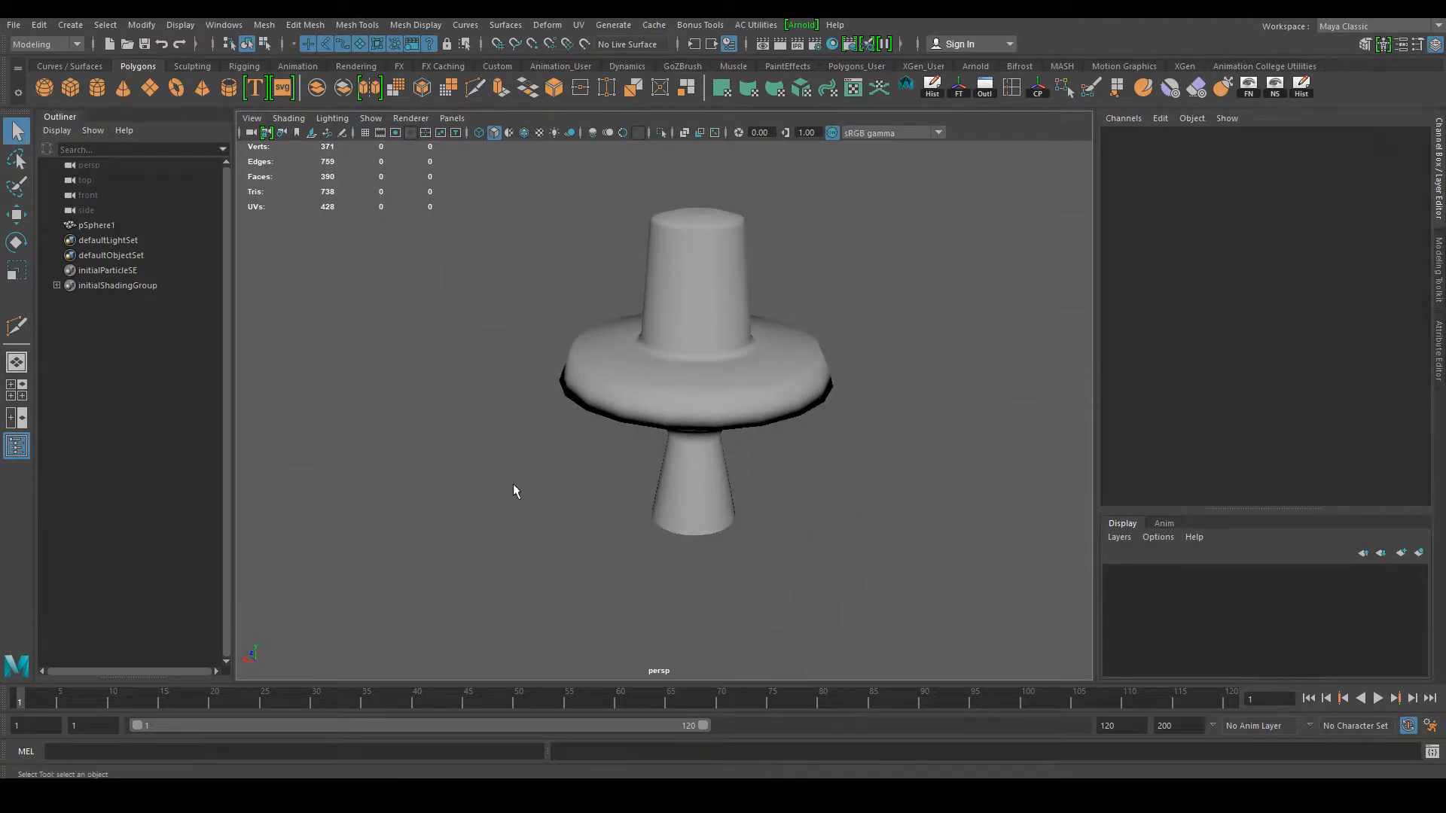
pyautogui.keyDown('alt'); pyautogui.moveTo(727, 329); pyautogui.dragTo(539, 388); pyautogui.keyUp('alt')
# Step: Select the model and examine its wireframe up close around the crown, the crown's base and the rim
pyautogui.click(754, 323)
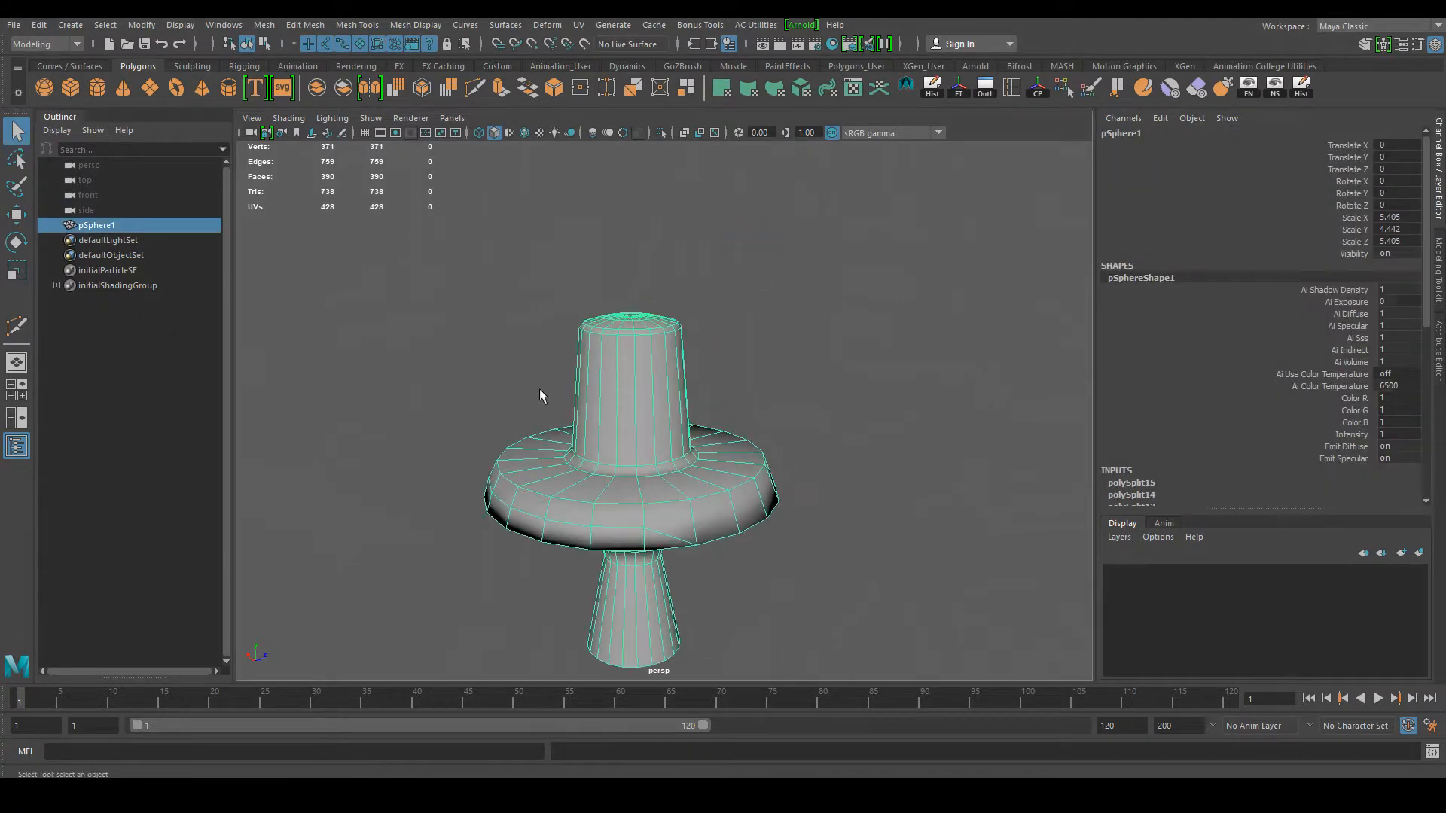
pyautogui.keyDown('alt'); pyautogui.moveTo(539, 388); pyautogui.dragTo(635, 427, button='right'); pyautogui.keyUp('alt')
pyautogui.keyDown('alt'); pyautogui.moveTo(635, 427); pyautogui.dragTo(667, 419); pyautogui.keyUp('alt')
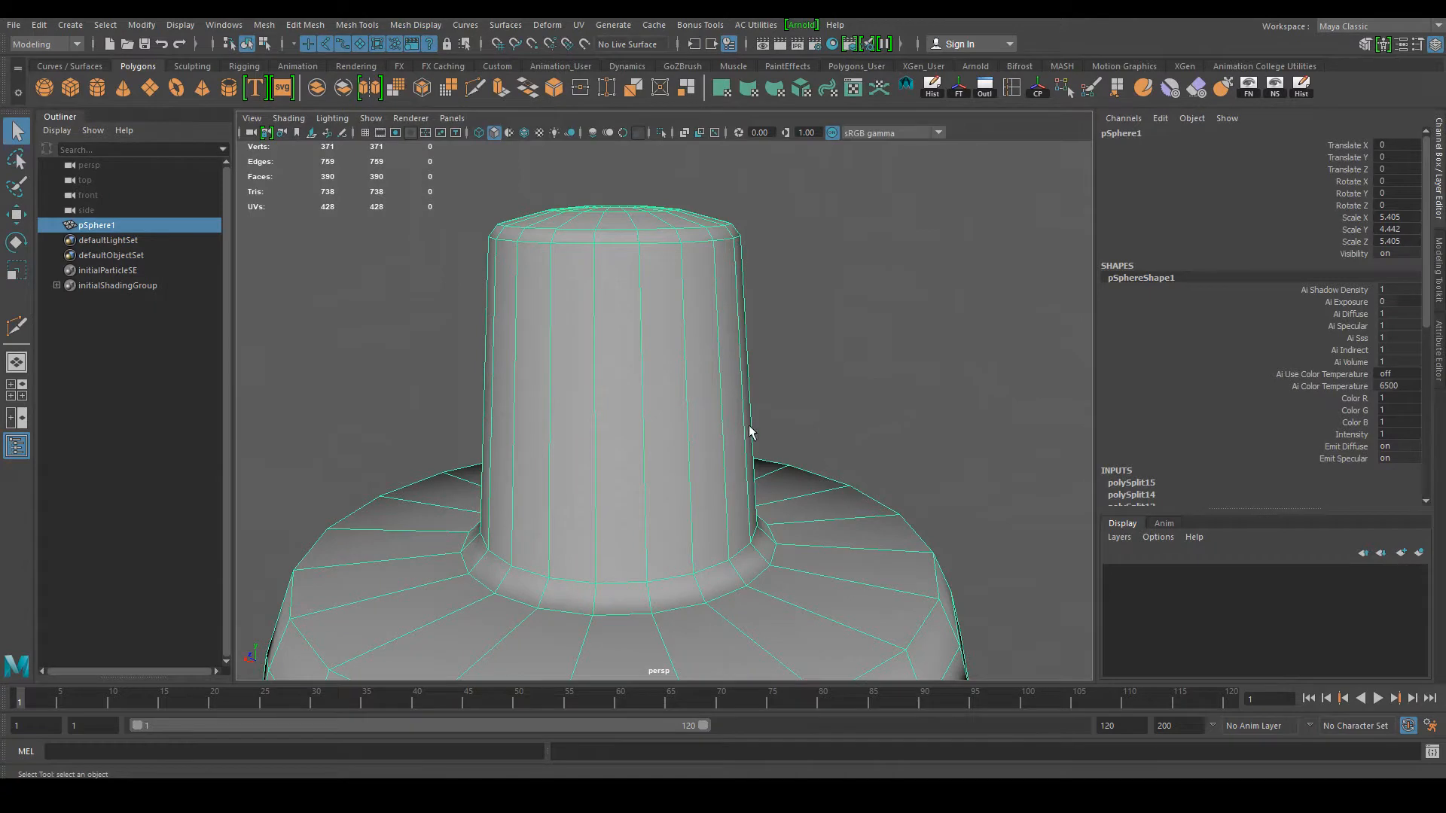
pyautogui.keyDown('alt'); pyautogui.moveTo(749, 433); pyautogui.dragTo(636, 468, button='right'); pyautogui.keyUp('alt')
pyautogui.keyDown('alt'); pyautogui.moveTo(636, 468); pyautogui.dragTo(545, 470); pyautogui.keyUp('alt')
pyautogui.keyDown('alt'); pyautogui.moveTo(645, 461); pyautogui.dragTo(815, 488); pyautogui.keyUp('alt')
pyautogui.keyDown('alt'); pyautogui.moveTo(741, 425); pyautogui.dragTo(784, 539); pyautogui.keyUp('alt')
pyautogui.keyDown('alt'); pyautogui.moveTo(754, 510); pyautogui.dragTo(712, 502, button='middle'); pyautogui.keyUp('alt')
pyautogui.keyDown('alt'); pyautogui.moveTo(712, 501); pyautogui.dragTo(719, 488, button='right'); pyautogui.keyUp('alt')
pyautogui.keyDown('alt'); pyautogui.moveTo(719, 488); pyautogui.dragTo(811, 506); pyautogui.keyUp('alt')
pyautogui.scroll(5, 738, 493)
pyautogui.keyDown('alt'); pyautogui.moveTo(717, 498); pyautogui.dragTo(723, 565, button='middle'); pyautogui.keyUp('alt')
pyautogui.keyDown('alt'); pyautogui.moveTo(739, 561); pyautogui.dragTo(614, 285); pyautogui.keyUp('alt')
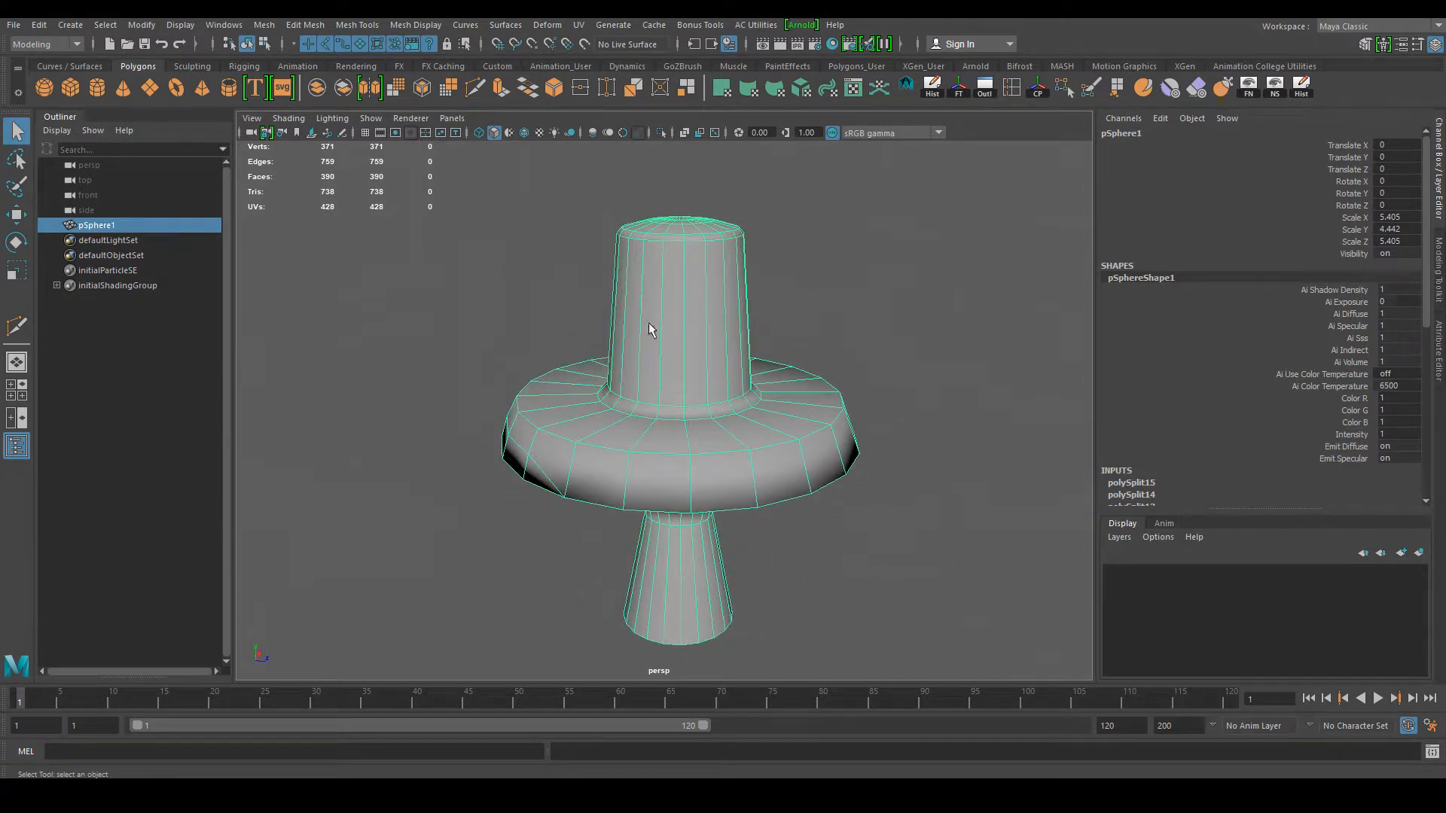
pyautogui.keyDown('alt'); pyautogui.moveTo(840, 236); pyautogui.dragTo(826, 369); pyautogui.keyUp('alt')
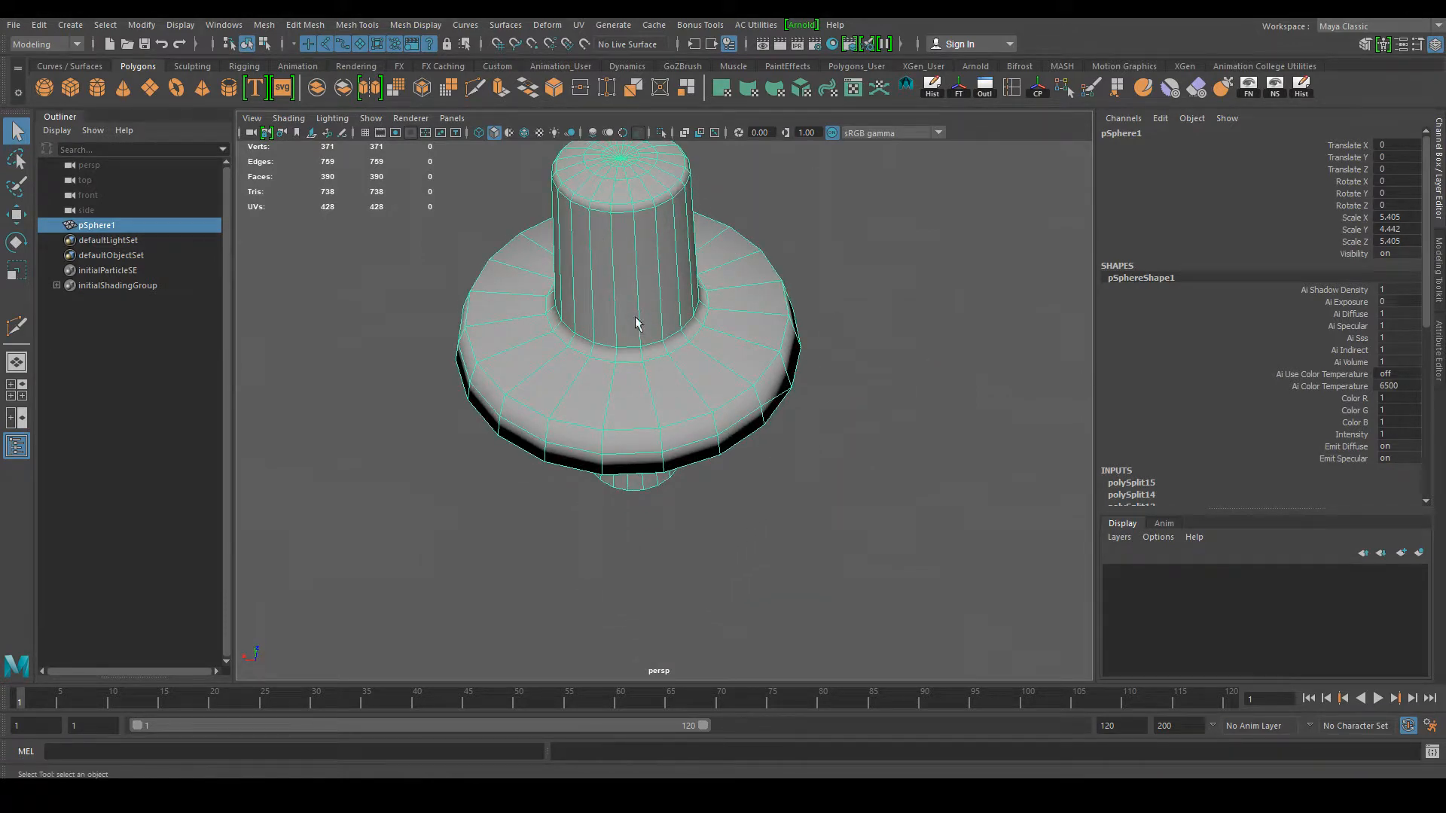
pyautogui.keyDown('alt'); pyautogui.moveTo(681, 276); pyautogui.dragTo(692, 239, button='middle'); pyautogui.keyUp('alt')
pyautogui.keyDown('alt'); pyautogui.moveTo(699, 358); pyautogui.dragTo(698, 315); pyautogui.keyUp('alt')
pyautogui.keyDown('alt'); pyautogui.moveTo(699, 314); pyautogui.dragTo(539, 226, button='right'); pyautogui.keyUp('alt')
# Step: Select the partial horizontal edge line along the rim's mid-side and delete it together with its vertices
pyautogui.keyDown('alt'); pyautogui.moveTo(590, 298); pyautogui.dragTo(866, 328, button='right'); pyautogui.keyUp('alt')
pyautogui.click(838, 427)
pyautogui.doubleClick(887, 436)
pyautogui.keyDown('alt'); pyautogui.moveTo(916, 420); pyautogui.dragTo(688, 346); pyautogui.keyUp('alt')
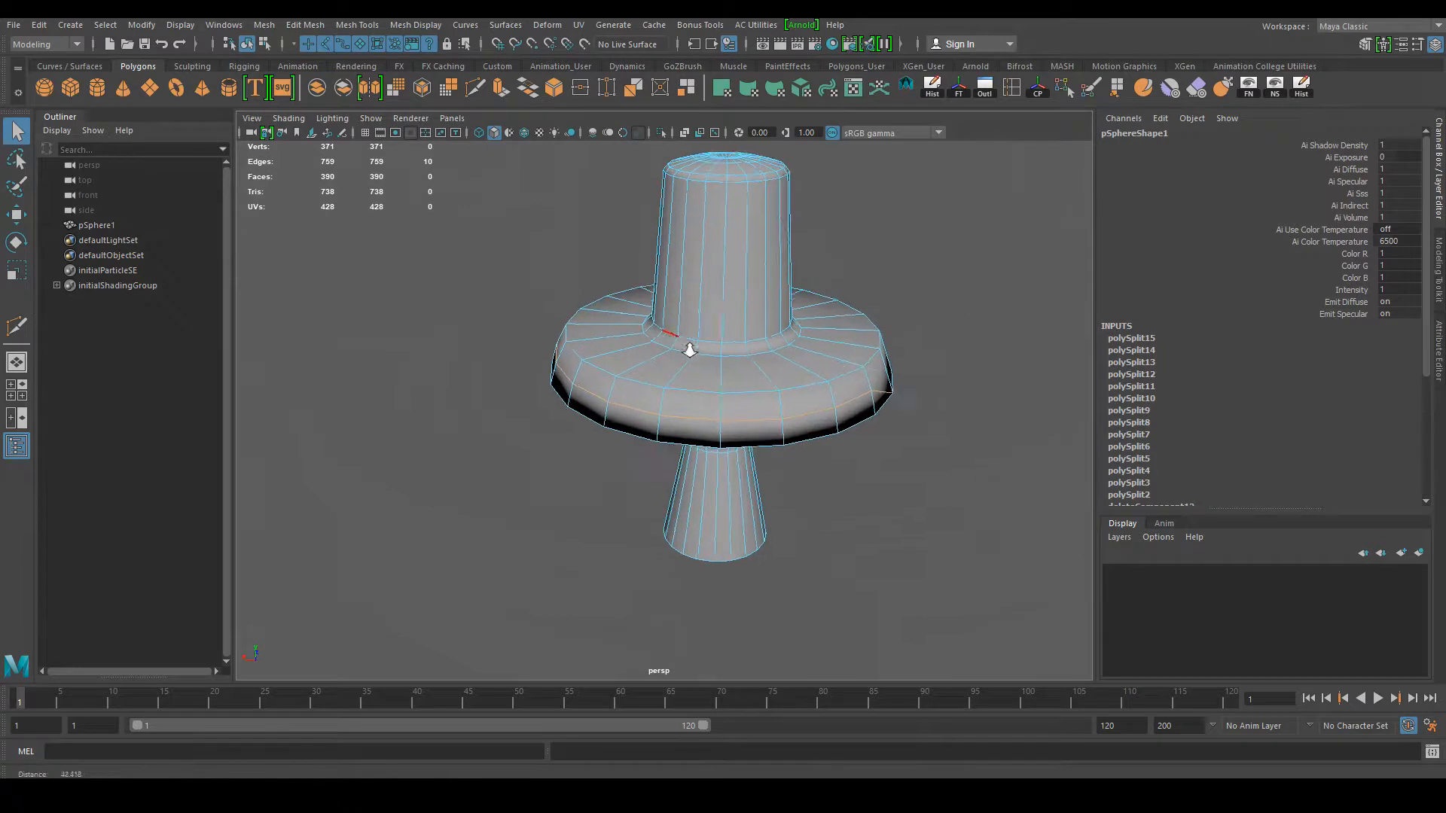
pyautogui.keyDown('alt'); pyautogui.moveTo(688, 346); pyautogui.dragTo(894, 368, button='right'); pyautogui.keyUp('alt')
pyautogui.keyDown('alt'); pyautogui.moveTo(515, 325); pyautogui.dragTo(402, 325, button='middle'); pyautogui.keyUp('alt')
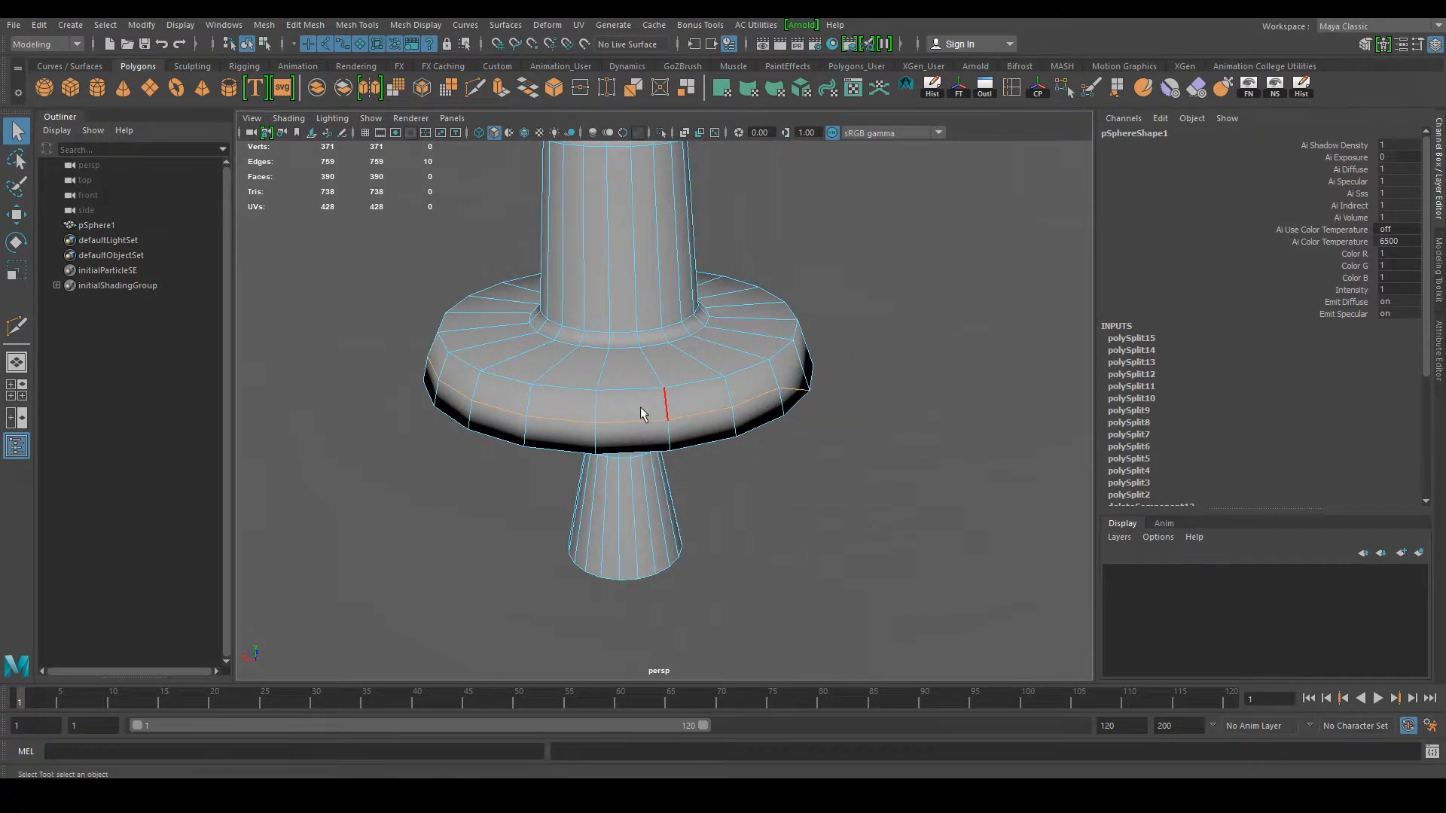
pyautogui.keyDown('alt'); pyautogui.moveTo(602, 382); pyautogui.dragTo(641, 416, button='middle'); pyautogui.keyUp('alt')
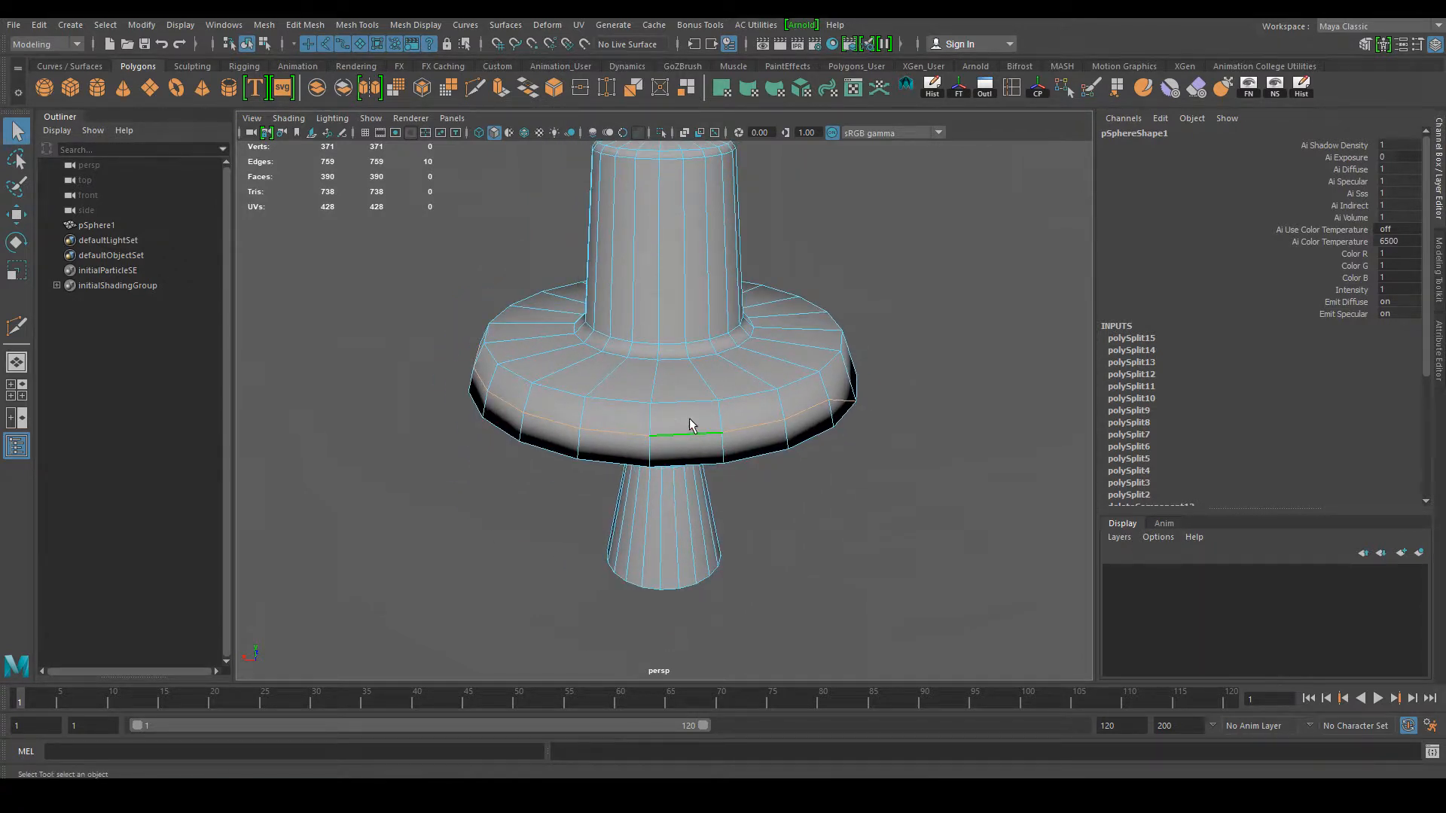
pyautogui.keyDown('shift'); pyautogui.rightClick(644, 430); pyautogui.keyUp('shift')
pyautogui.keyDown('shift'); pyautogui.moveTo(644, 435); pyautogui.dragTo(578, 456, button='right'); pyautogui.keyUp('shift')
# Step: Check the rim's vertices and remaining edges from several sides in vertex mode
pyautogui.keyDown('alt'); pyautogui.moveTo(788, 541); pyautogui.dragTo(756, 495); pyautogui.keyUp('alt')
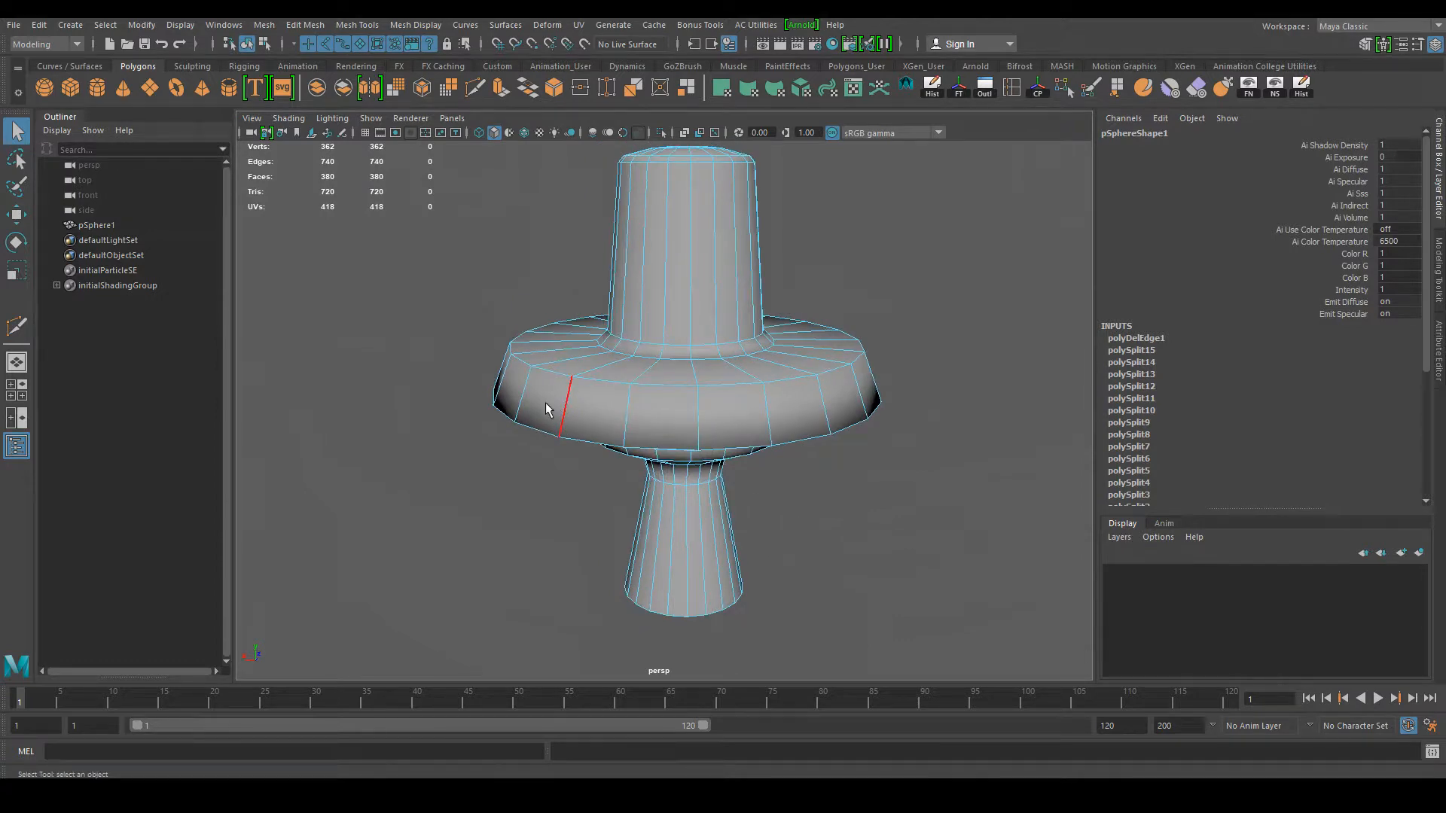
pyautogui.keyDown('alt'); pyautogui.moveTo(734, 419); pyautogui.dragTo(655, 486); pyautogui.keyUp('alt')
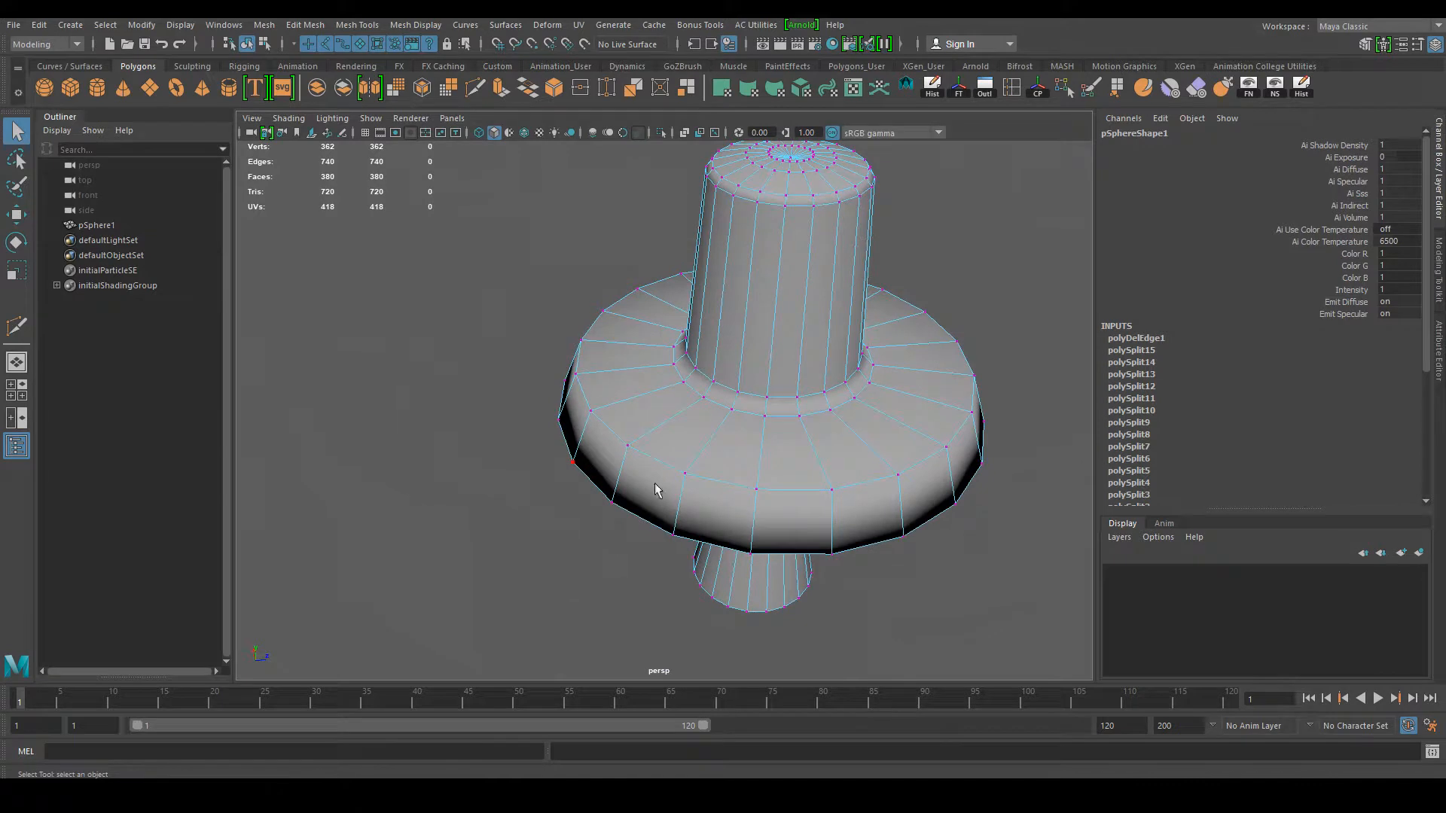
pyautogui.keyDown('alt'); pyautogui.moveTo(745, 479); pyautogui.dragTo(823, 430); pyautogui.keyUp('alt')
pyautogui.keyDown('alt'); pyautogui.moveTo(805, 543); pyautogui.dragTo(591, 445); pyautogui.keyUp('alt')
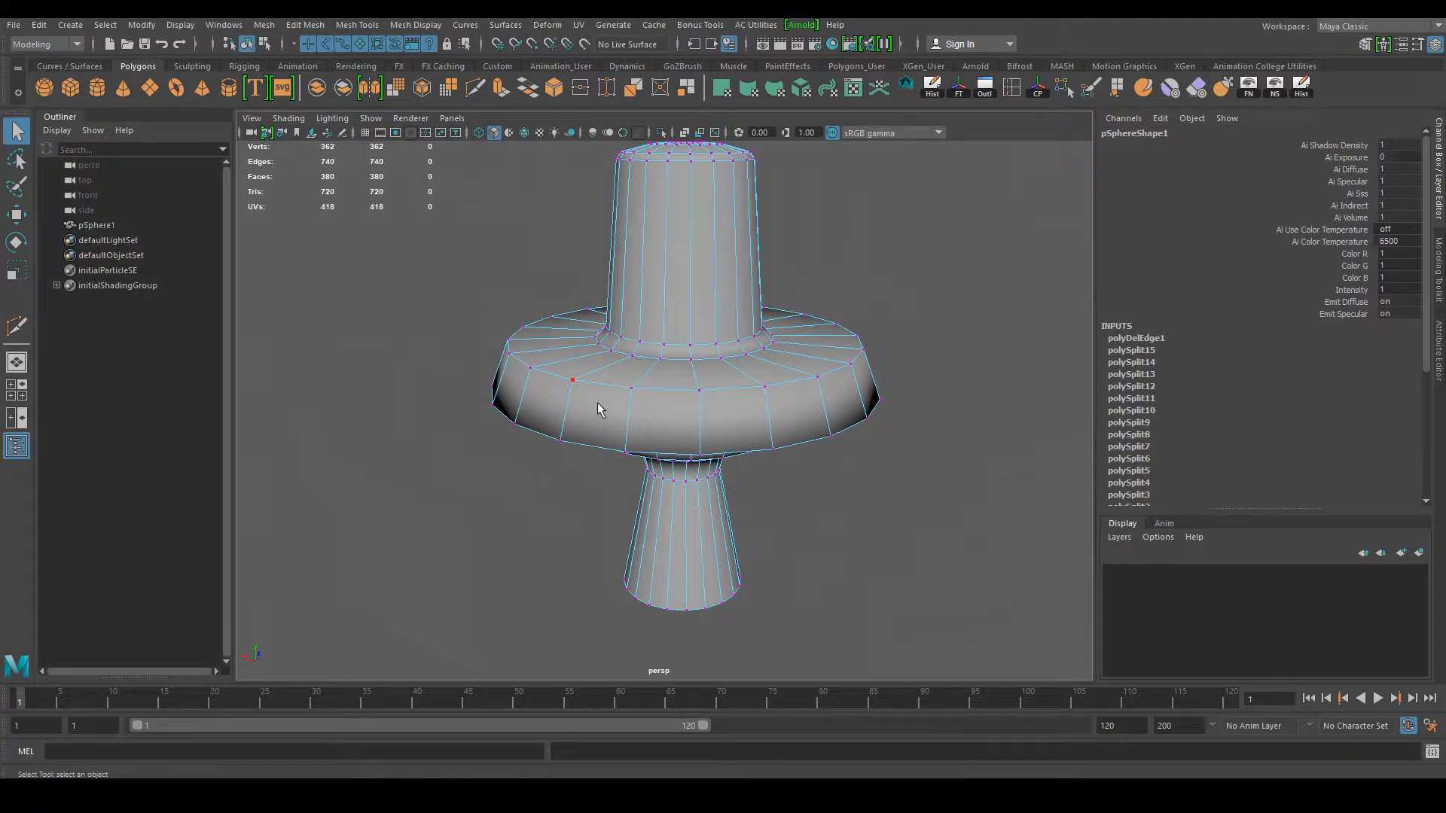
pyautogui.keyDown('alt'); pyautogui.moveTo(598, 404); pyautogui.dragTo(552, 426); pyautogui.keyUp('alt')
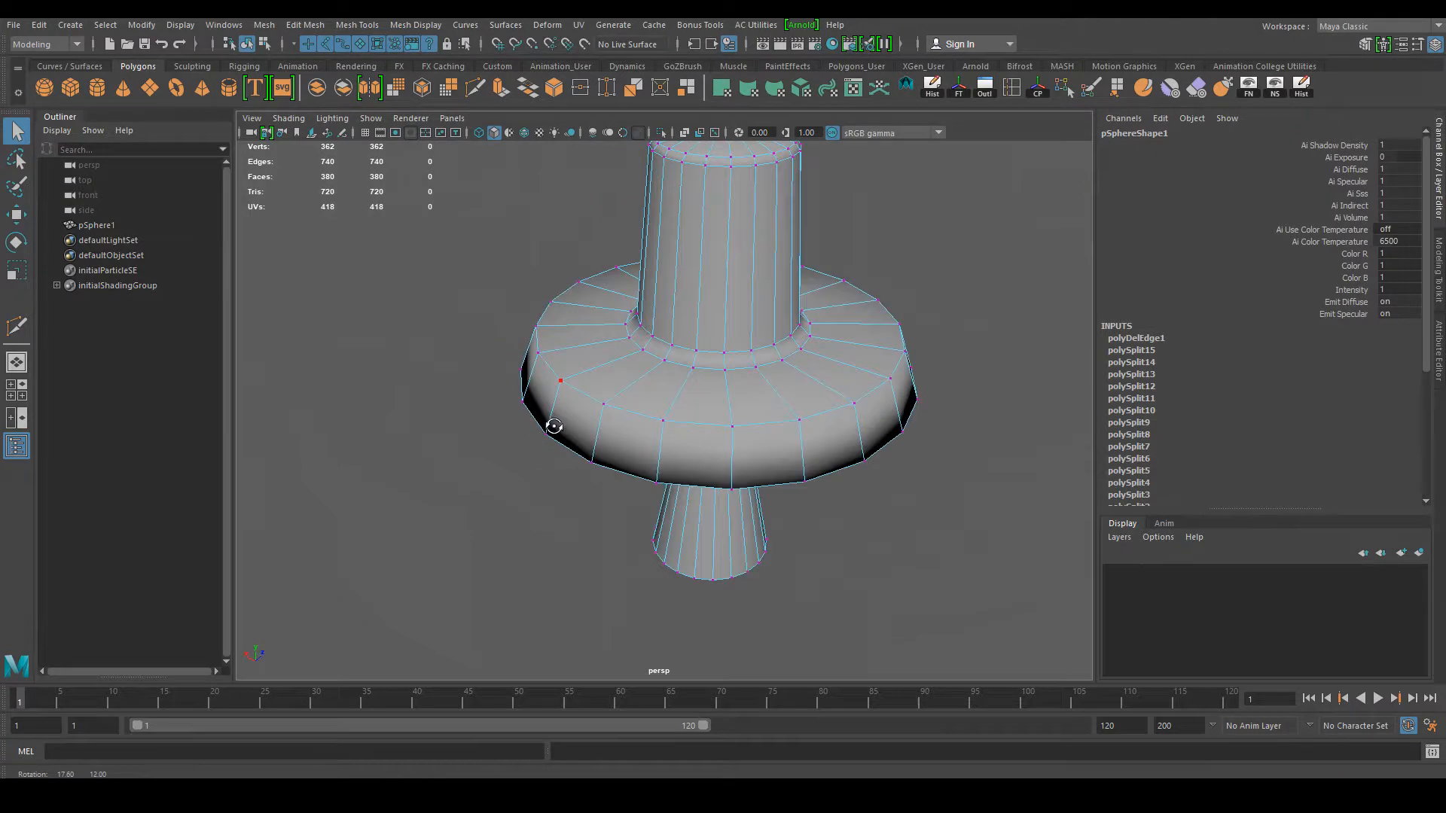
pyautogui.keyDown('alt'); pyautogui.moveTo(749, 390); pyautogui.dragTo(717, 376); pyautogui.keyUp('alt')
# Step: Return to object mode and inspect the model's shading from above and below, with and without the wireframe
pyautogui.moveTo(717, 365); pyautogui.dragTo(796, 324, button='right')
pyautogui.click(751, 452)
pyautogui.keyDown('alt'); pyautogui.moveTo(748, 451); pyautogui.dragTo(794, 510); pyautogui.keyUp('alt')
pyautogui.click(689, 432)
pyautogui.keyDown('alt'); pyautogui.moveTo(794, 510); pyautogui.dragTo(677, 423, button='right'); pyautogui.keyUp('alt')
pyautogui.keyDown('alt'); pyautogui.moveTo(792, 493); pyautogui.dragTo(827, 457); pyautogui.keyUp('alt')
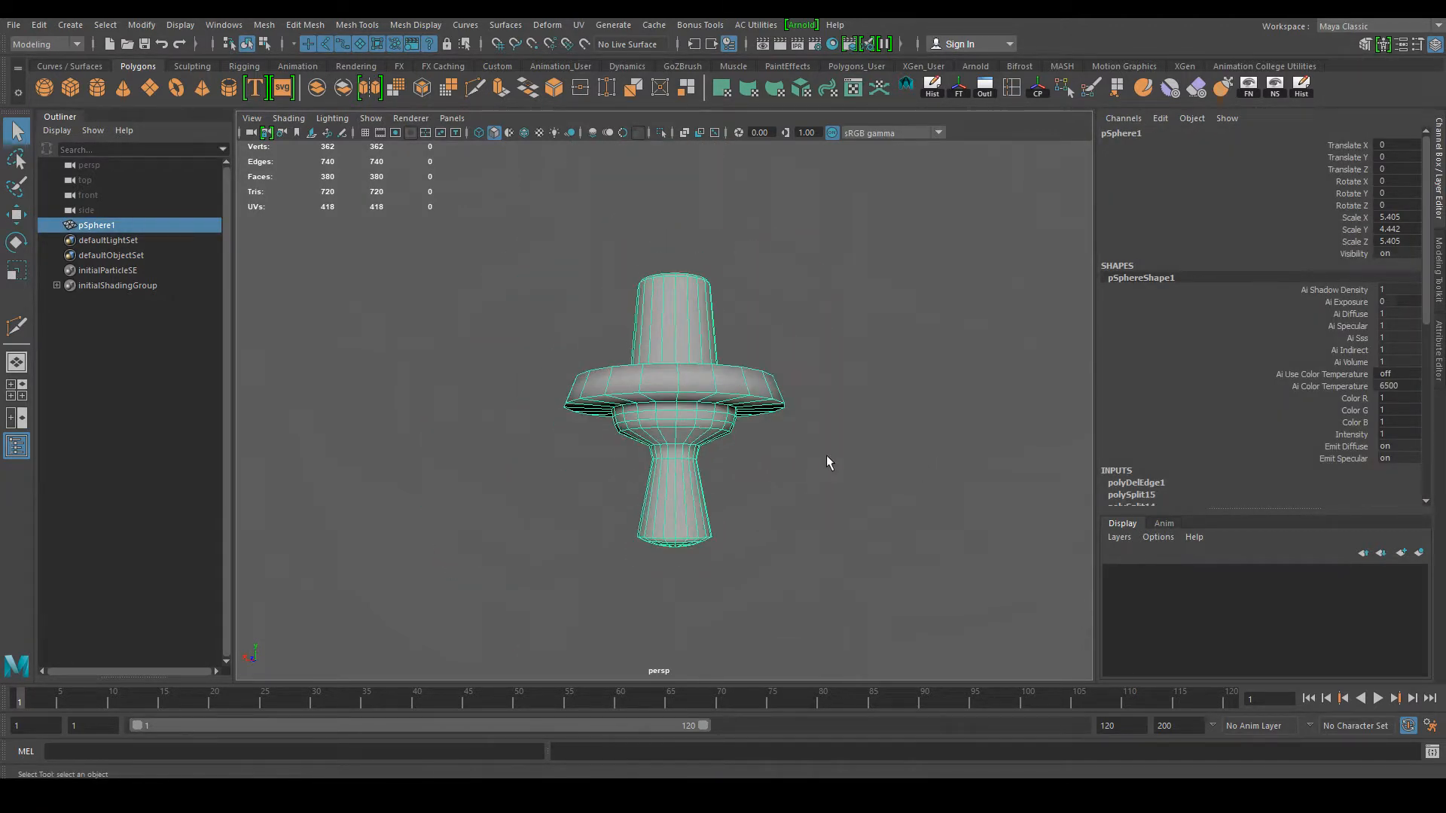
pyautogui.click(826, 455)
pyautogui.keyDown('alt'); pyautogui.moveTo(826, 451); pyautogui.dragTo(878, 482, button='right'); pyautogui.keyUp('alt')
pyautogui.keyDown('alt'); pyautogui.moveTo(798, 470); pyautogui.dragTo(767, 532); pyautogui.keyUp('alt')
pyautogui.keyDown('alt'); pyautogui.moveTo(770, 445); pyautogui.dragTo(763, 595, button='middle'); pyautogui.keyUp('alt')
pyautogui.keyDown('alt'); pyautogui.moveTo(763, 600); pyautogui.dragTo(826, 474); pyautogui.keyUp('alt')
pyautogui.keyDown('alt'); pyautogui.moveTo(824, 472); pyautogui.dragTo(787, 479, button='middle'); pyautogui.keyUp('alt')
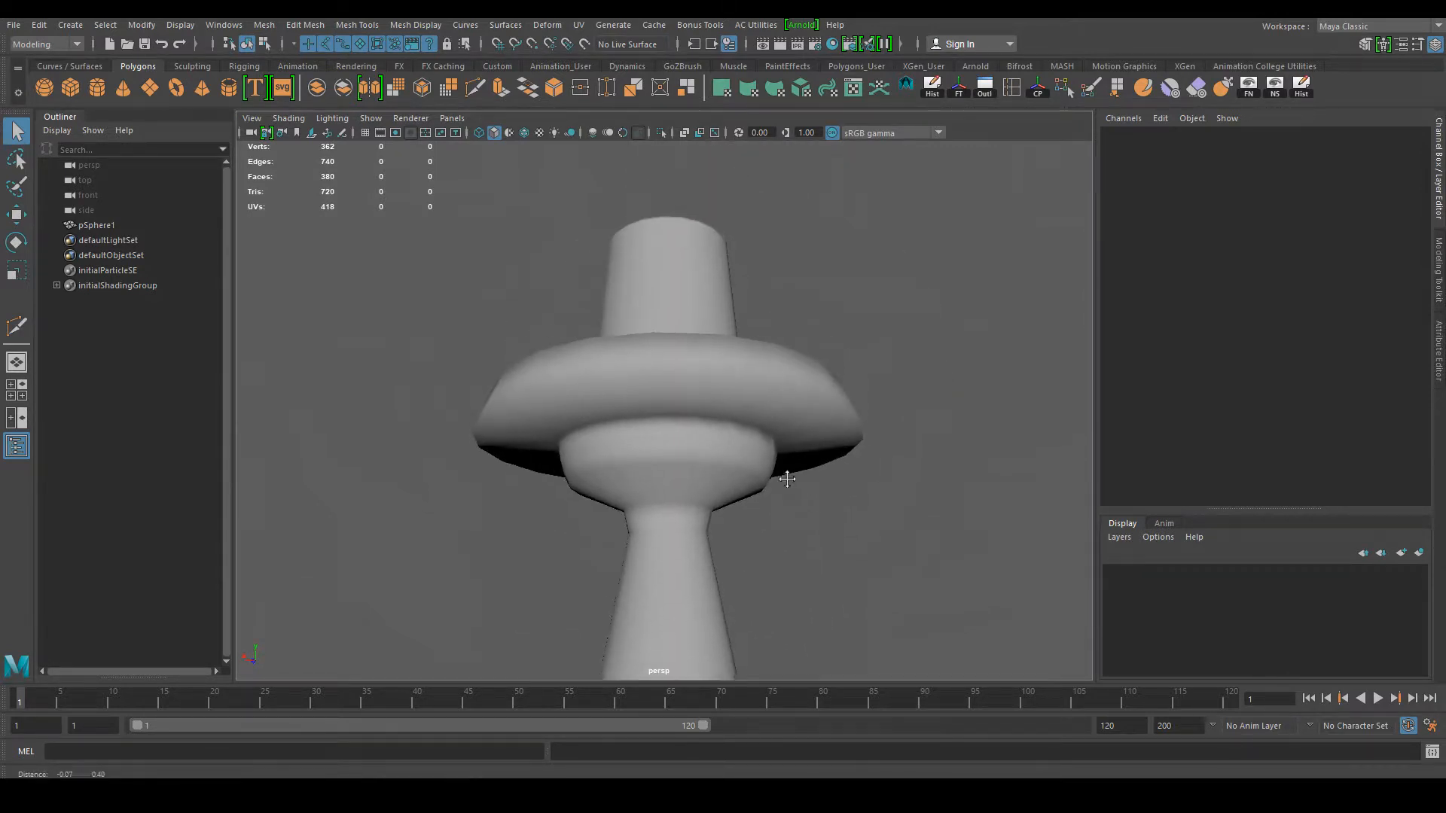
pyautogui.keyDown('alt'); pyautogui.moveTo(787, 479); pyautogui.dragTo(775, 600); pyautogui.keyUp('alt')
pyautogui.click(715, 527)
pyautogui.moveTo(702, 448); pyautogui.dragTo(721, 322, button='right')
pyautogui.click(705, 452)
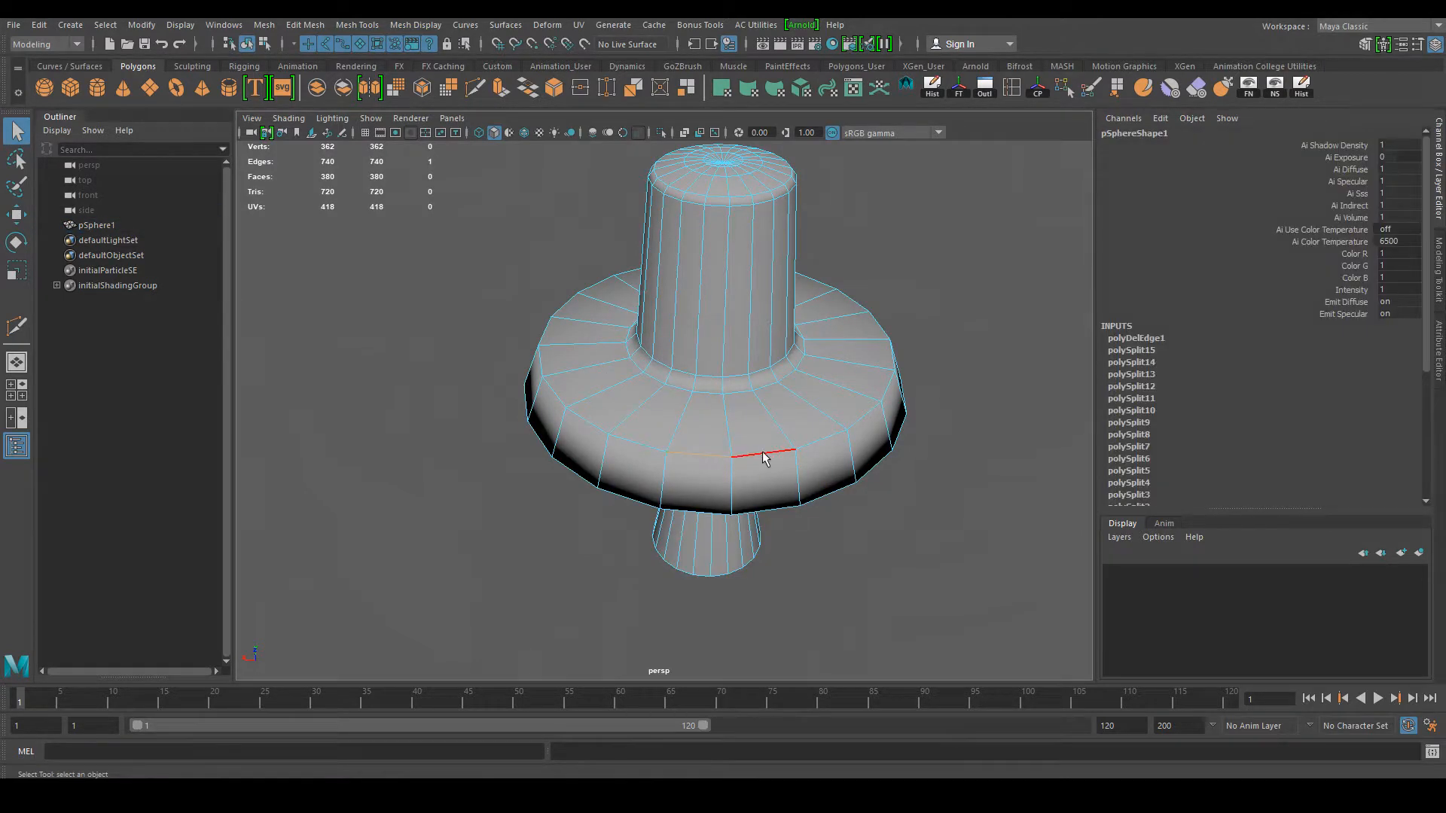
pyautogui.keyDown('alt'); pyautogui.moveTo(767, 468); pyautogui.dragTo(485, 310); pyautogui.keyUp('alt')
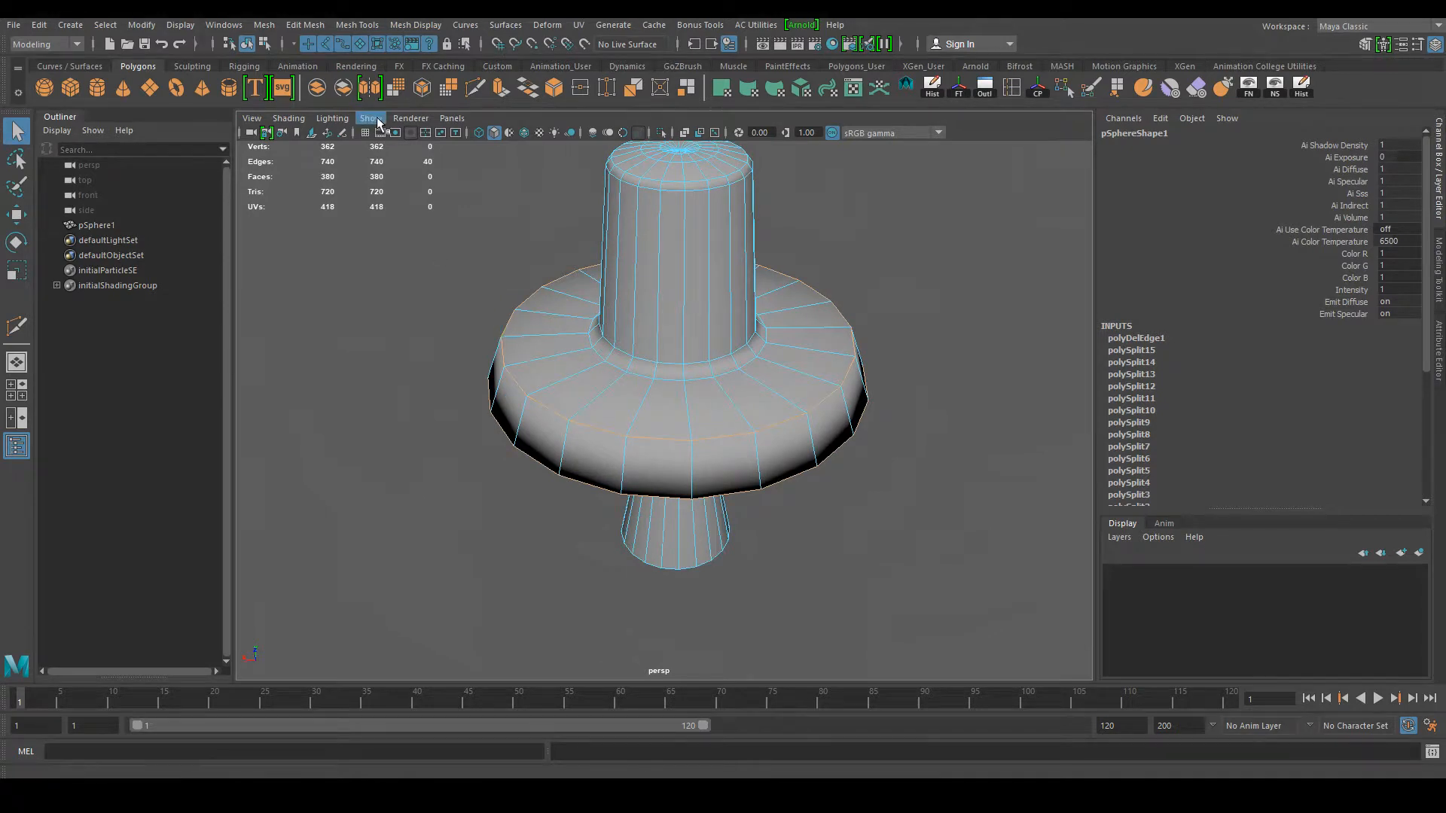
pyautogui.click(407, 27)
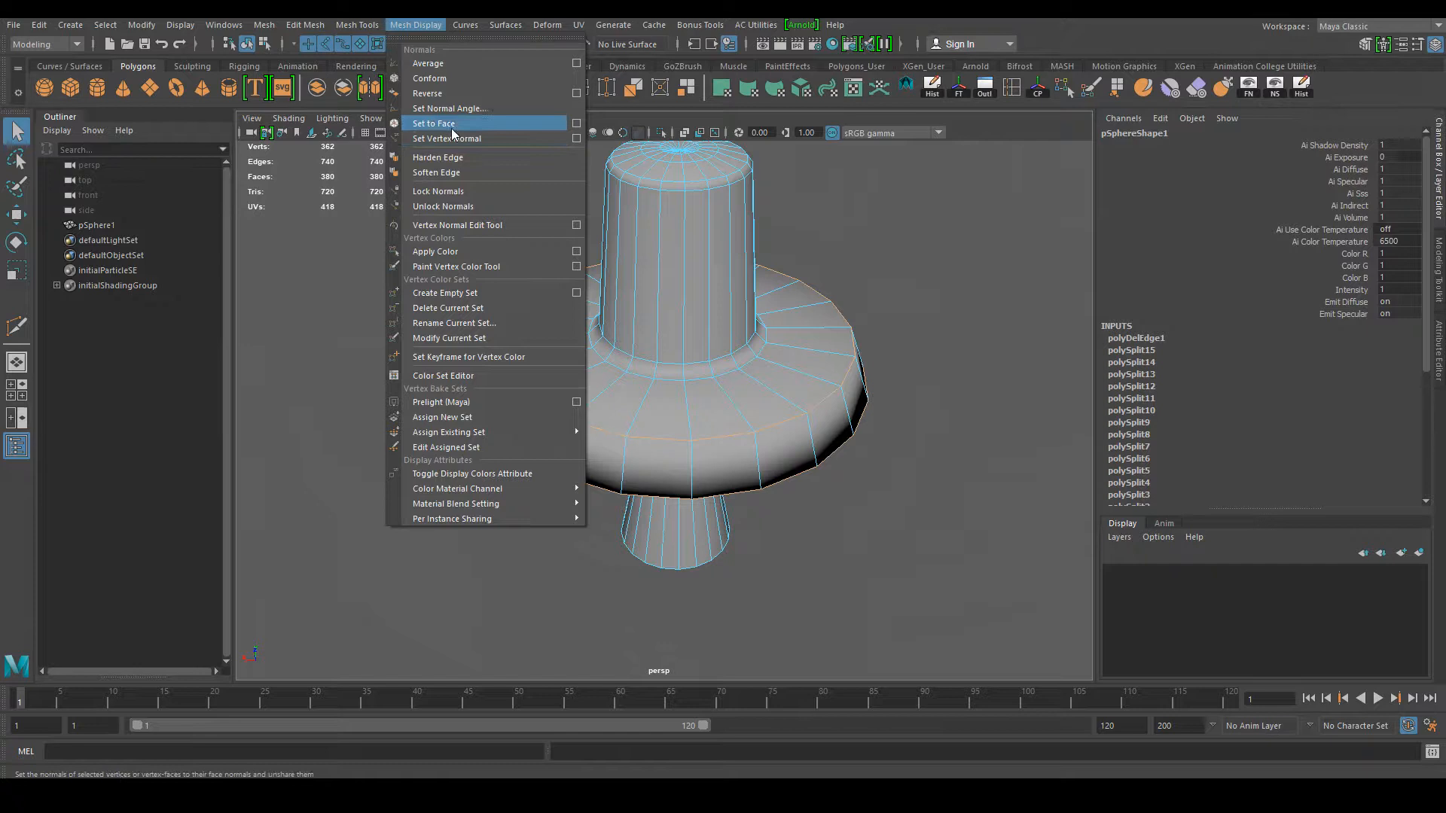
pyautogui.click(505, 108)
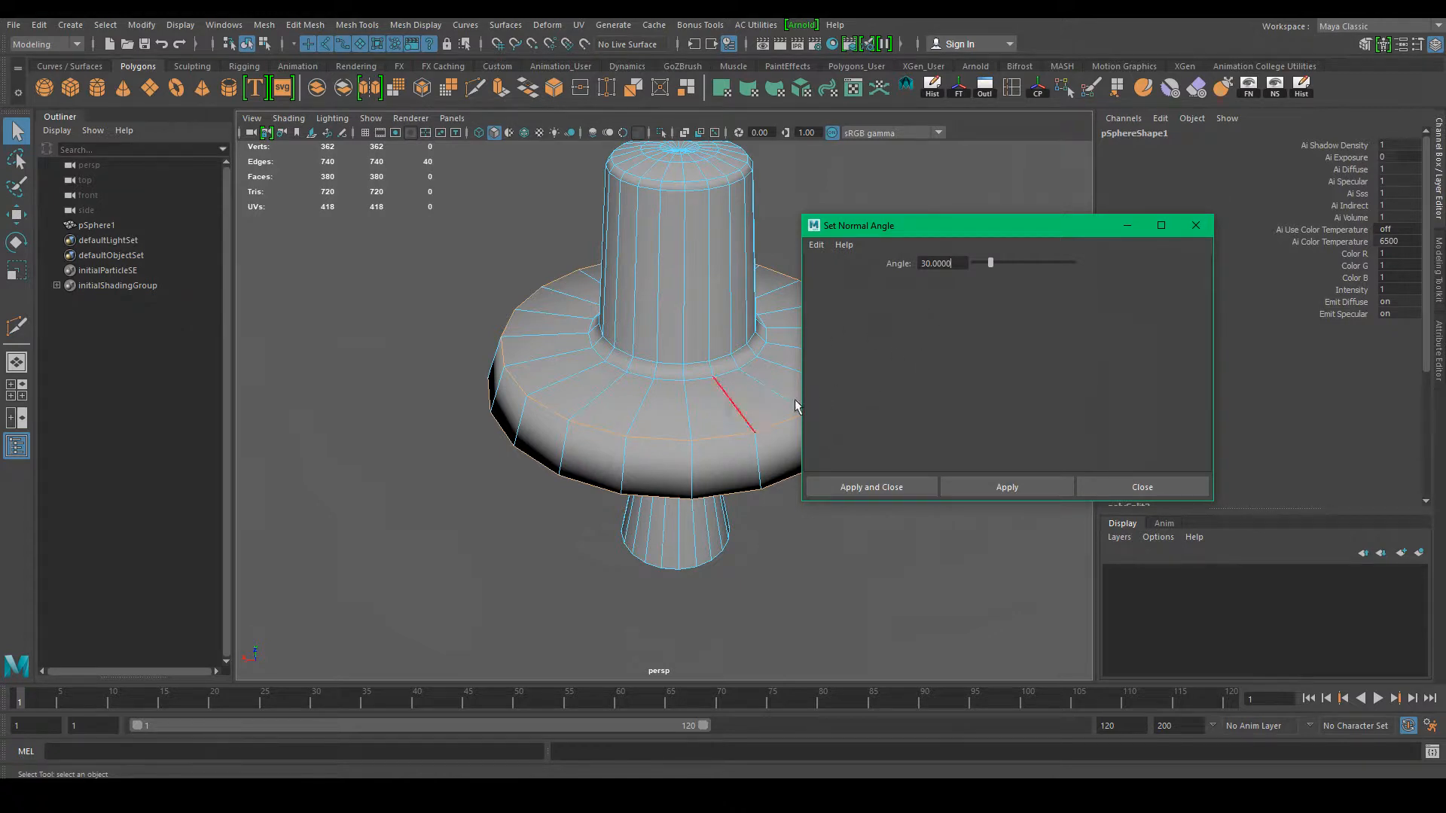
pyautogui.keyDown('alt'); pyautogui.moveTo(851, 558); pyautogui.dragTo(717, 542, button='middle'); pyautogui.keyUp('alt')
pyautogui.click(716, 543)
pyautogui.moveTo(459, 214); pyautogui.dragTo(520, 190, button='right')
pyautogui.click(1196, 225)
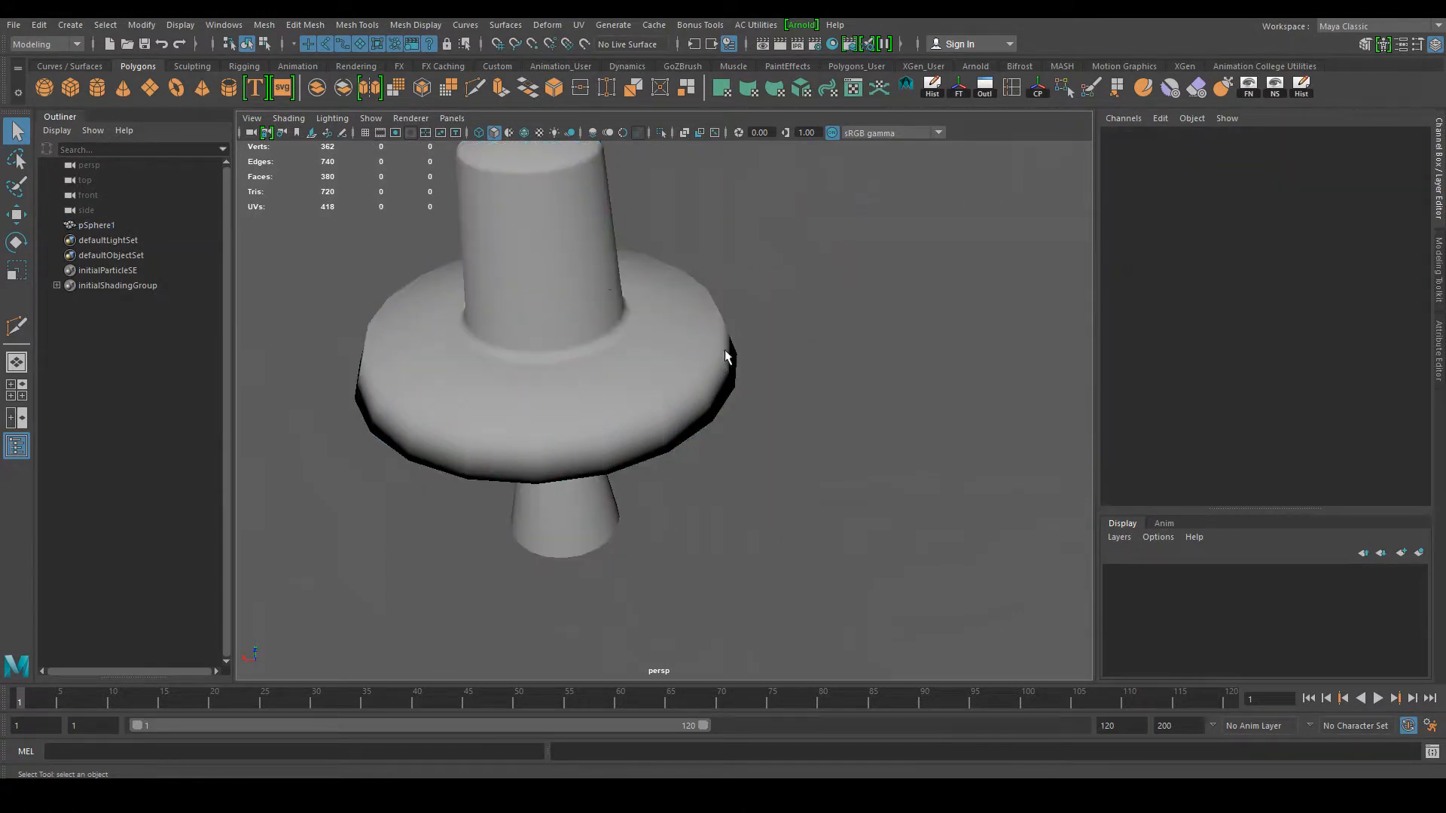
# Step: Turn on the face normals display for the selected pSphere1 model
pyautogui.press('f')
pyautogui.keyDown('alt'); pyautogui.moveTo(763, 334); pyautogui.dragTo(730, 268, button='right'); pyautogui.keyUp('alt')
pyautogui.keyDown('alt'); pyautogui.moveTo(730, 268); pyautogui.dragTo(711, 329); pyautogui.keyUp('alt')
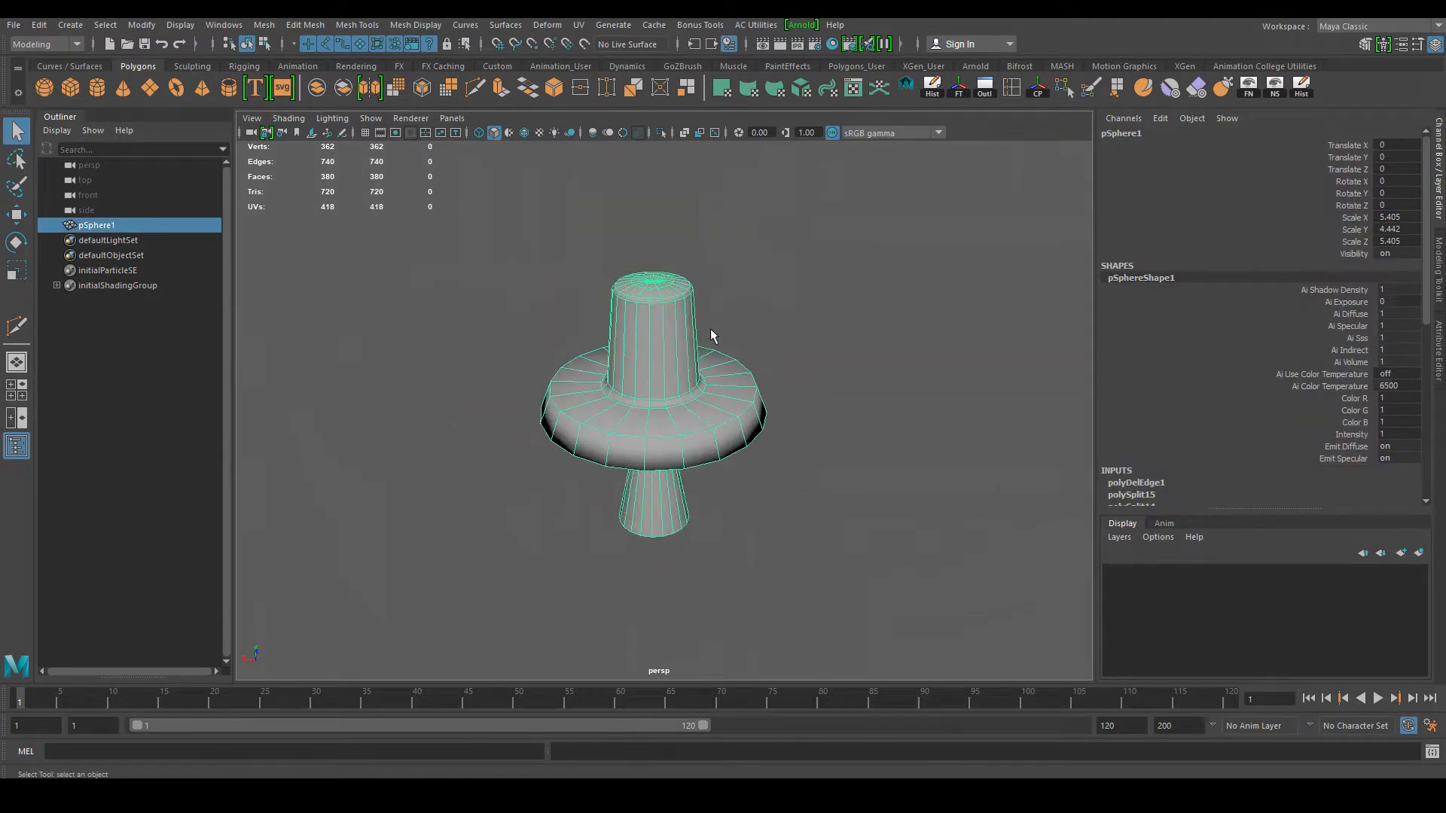
pyautogui.click(187, 27)
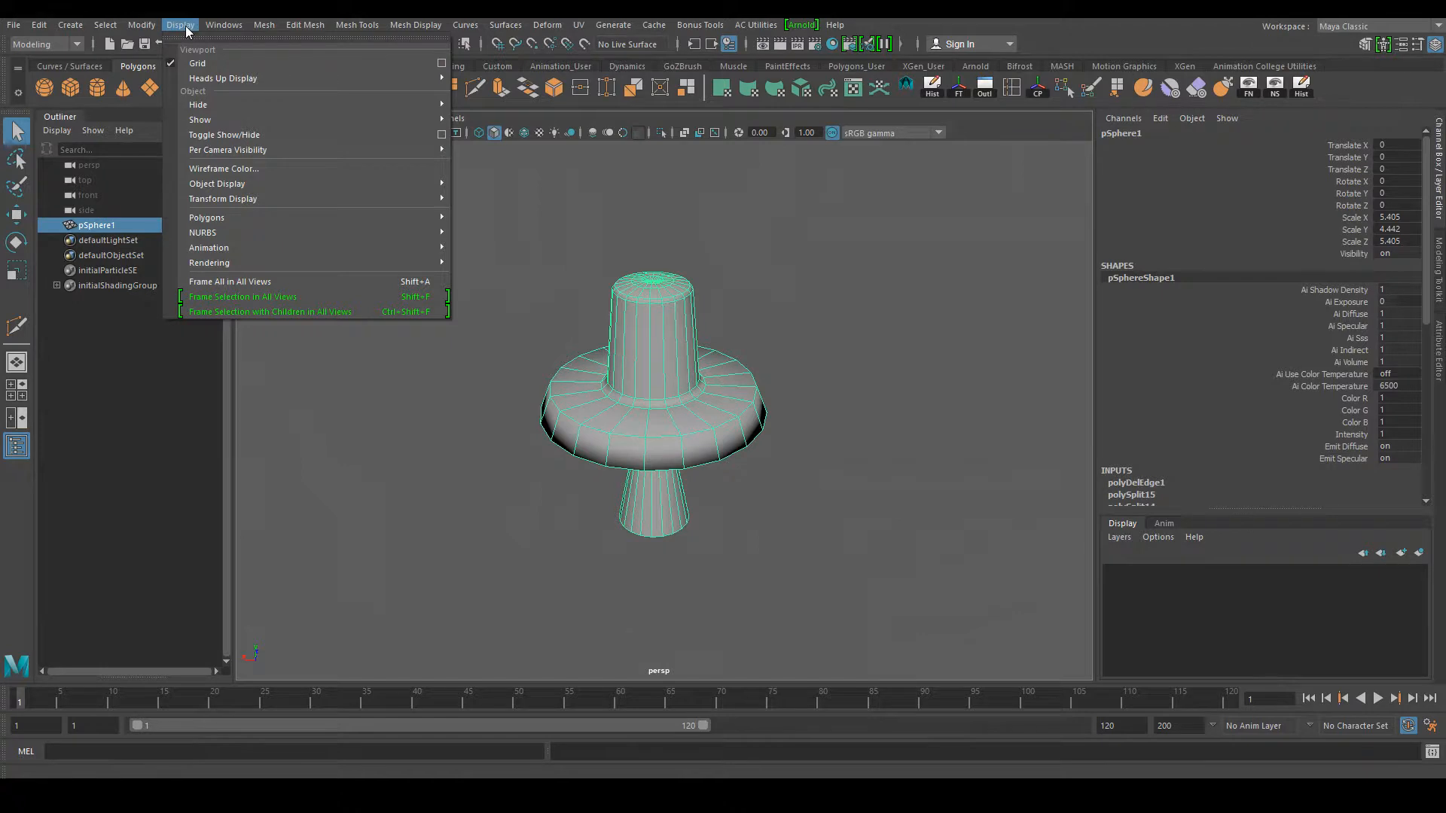
pyautogui.moveTo(314, 183)
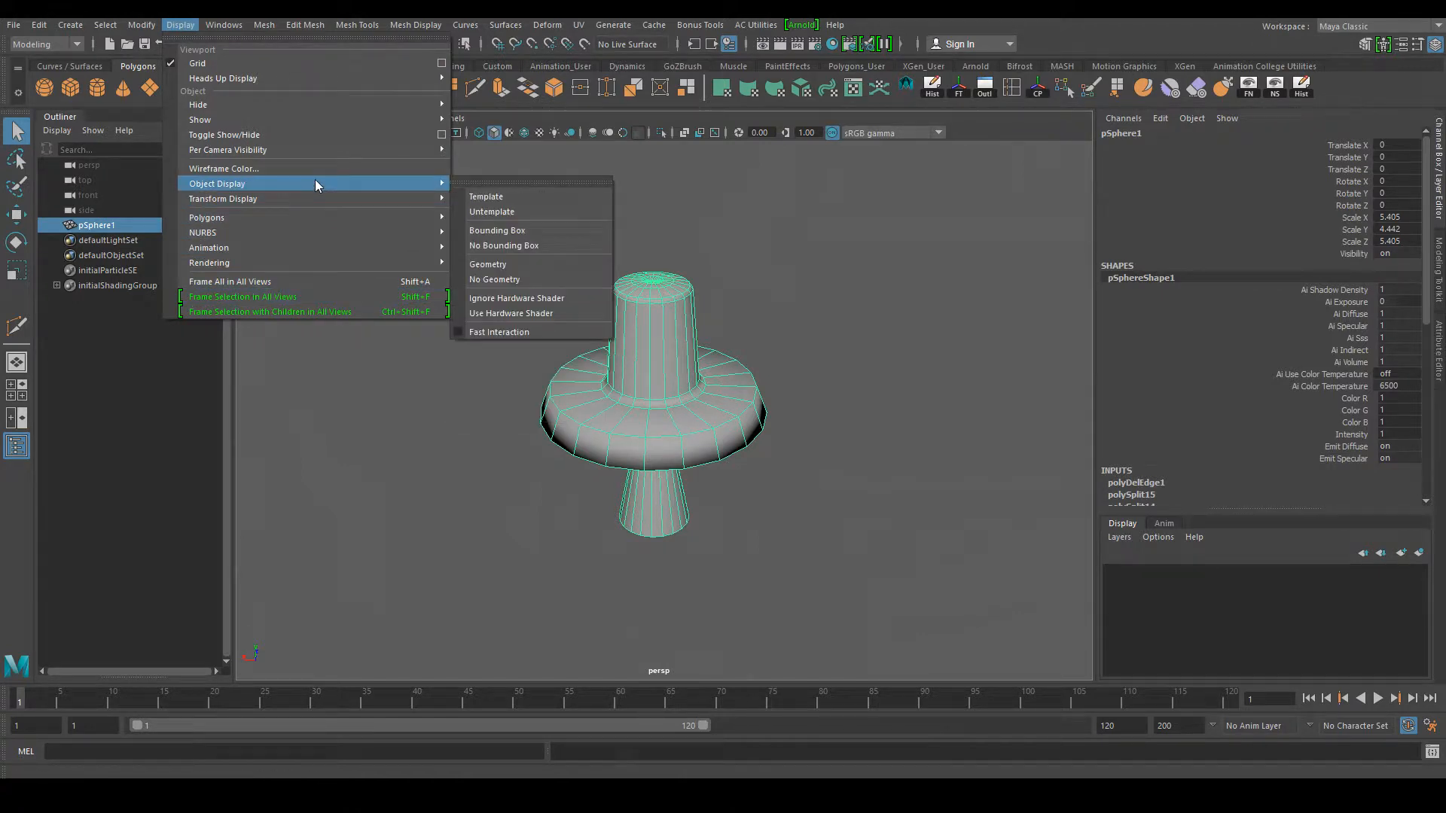
pyautogui.moveTo(309, 216)
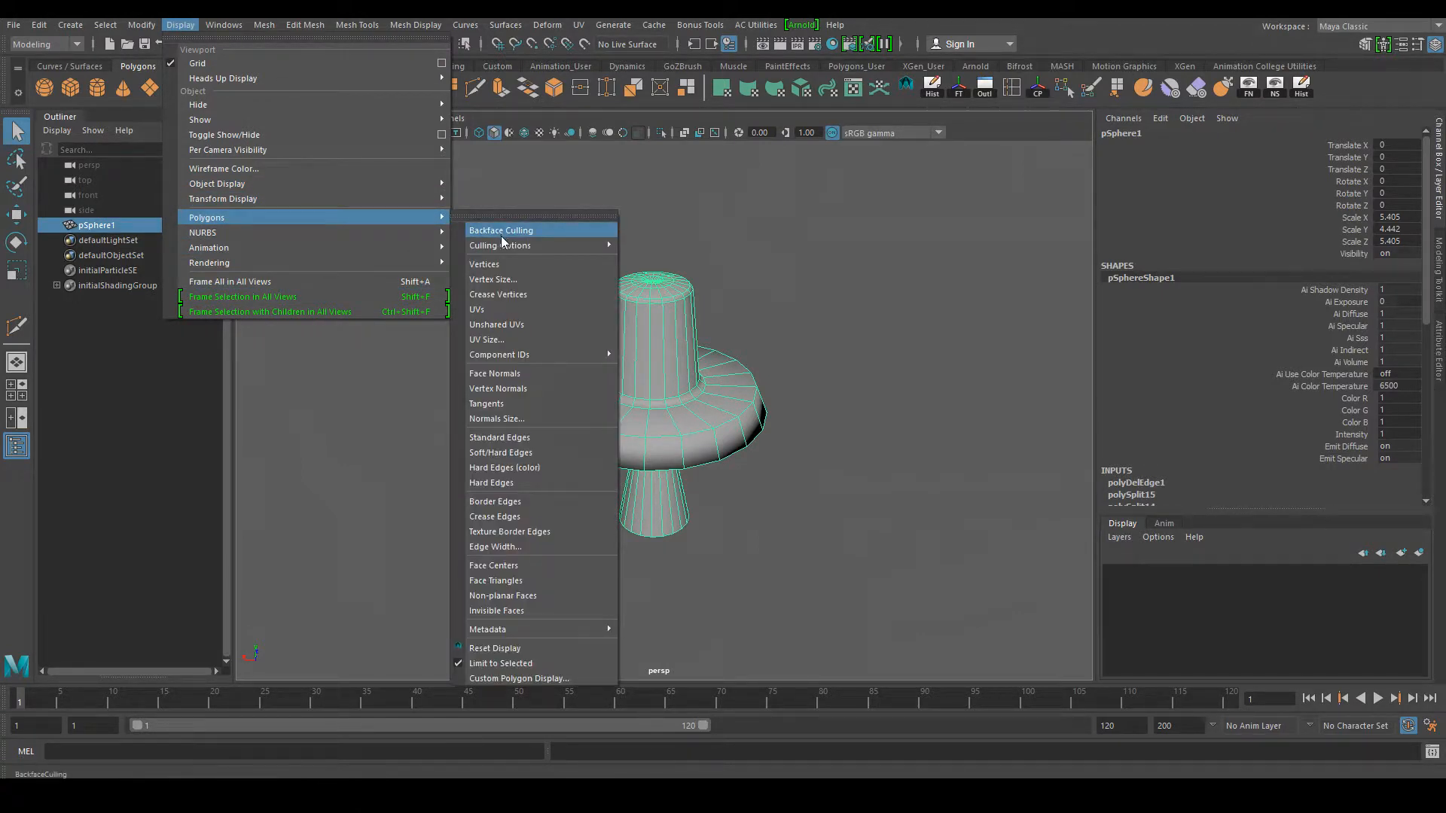
pyautogui.click(542, 375)
# Step: Examine the direction of the face normals around the rim and the crown's base
pyautogui.keyDown('alt'); pyautogui.moveTo(405, 363); pyautogui.dragTo(763, 468, button='right'); pyautogui.keyUp('alt')
pyautogui.keyDown('alt'); pyautogui.moveTo(671, 443); pyautogui.dragTo(617, 413); pyautogui.keyUp('alt')
pyautogui.keyDown('alt'); pyautogui.moveTo(622, 419); pyautogui.dragTo(843, 502, button='right'); pyautogui.keyUp('alt')
pyautogui.keyDown('alt'); pyautogui.moveTo(611, 446); pyautogui.dragTo(597, 416, button='middle'); pyautogui.keyUp('alt')
pyautogui.keyDown('alt'); pyautogui.moveTo(597, 416); pyautogui.dragTo(513, 366); pyautogui.keyUp('alt')
pyautogui.keyDown('alt'); pyautogui.moveTo(721, 376); pyautogui.dragTo(757, 392, button='right'); pyautogui.keyUp('alt')
pyautogui.keyDown('alt'); pyautogui.moveTo(757, 391); pyautogui.dragTo(655, 389); pyautogui.keyUp('alt')
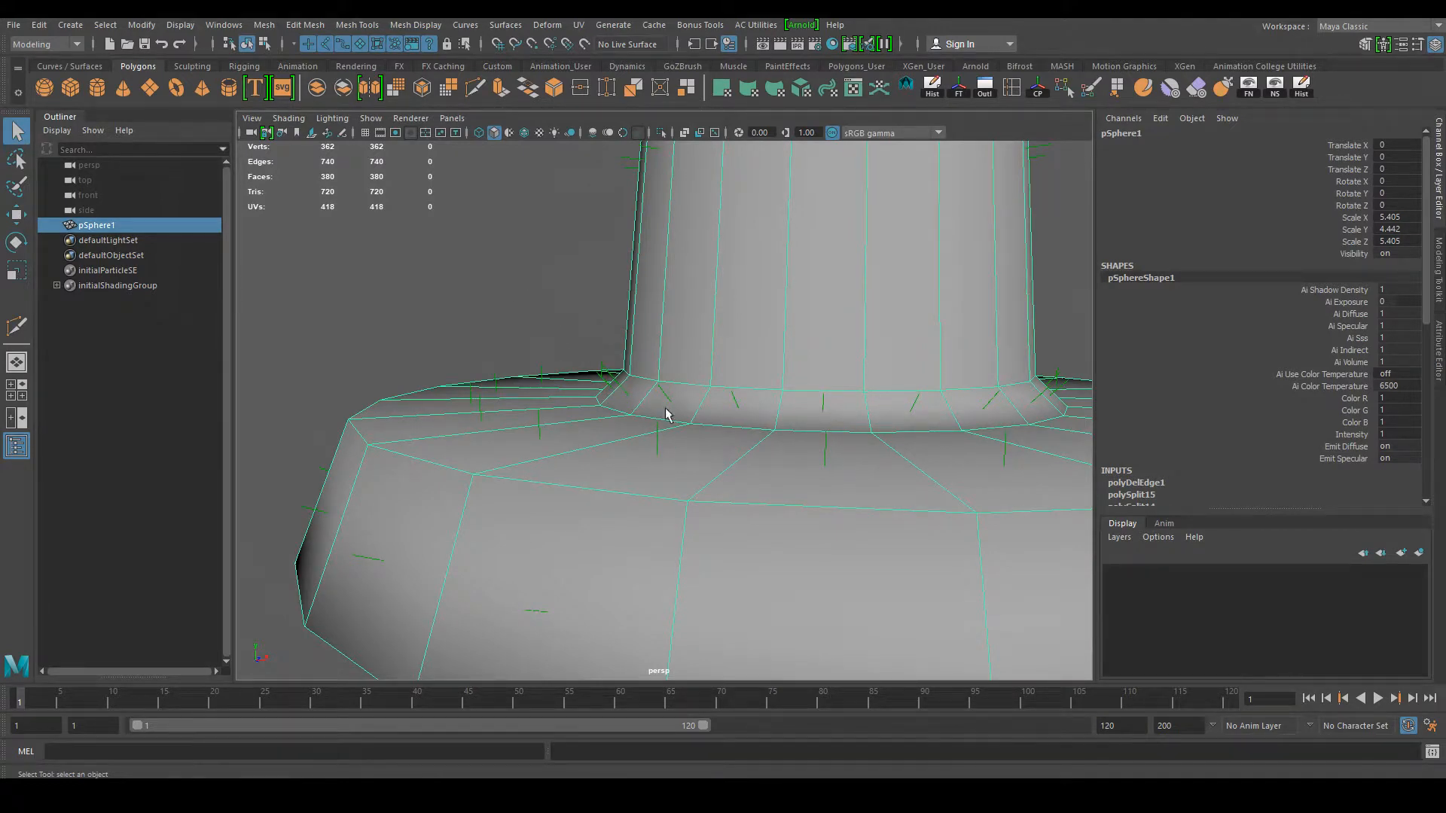
# Step: Examine the face normals on the crown's cap and along its rounded edge up close
pyautogui.keyDown('alt'); pyautogui.moveTo(647, 483); pyautogui.dragTo(585, 413, button='right'); pyautogui.keyUp('alt')
pyautogui.keyDown('alt'); pyautogui.moveTo(584, 413); pyautogui.dragTo(742, 479); pyautogui.keyUp('alt')
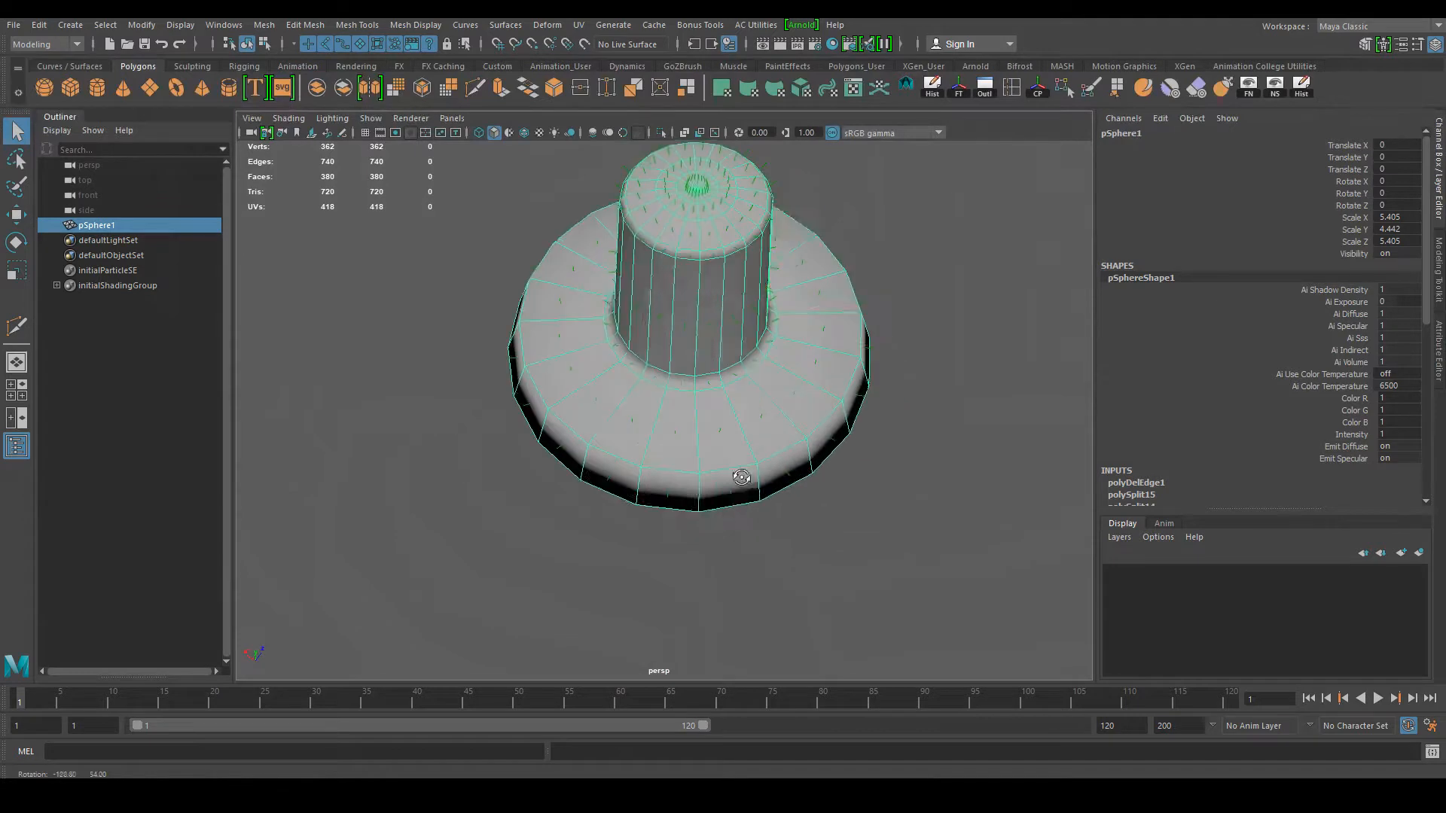
pyautogui.keyDown('alt'); pyautogui.moveTo(683, 424); pyautogui.dragTo(719, 440, button='right'); pyautogui.keyUp('alt')
pyautogui.keyDown('alt'); pyautogui.moveTo(663, 407); pyautogui.dragTo(640, 503, button='middle'); pyautogui.keyUp('alt')
pyautogui.keyDown('alt'); pyautogui.moveTo(640, 482); pyautogui.dragTo(688, 484, button='right'); pyautogui.keyUp('alt')
pyautogui.keyDown('alt'); pyautogui.moveTo(657, 468); pyautogui.dragTo(681, 549, button='middle'); pyautogui.keyUp('alt')
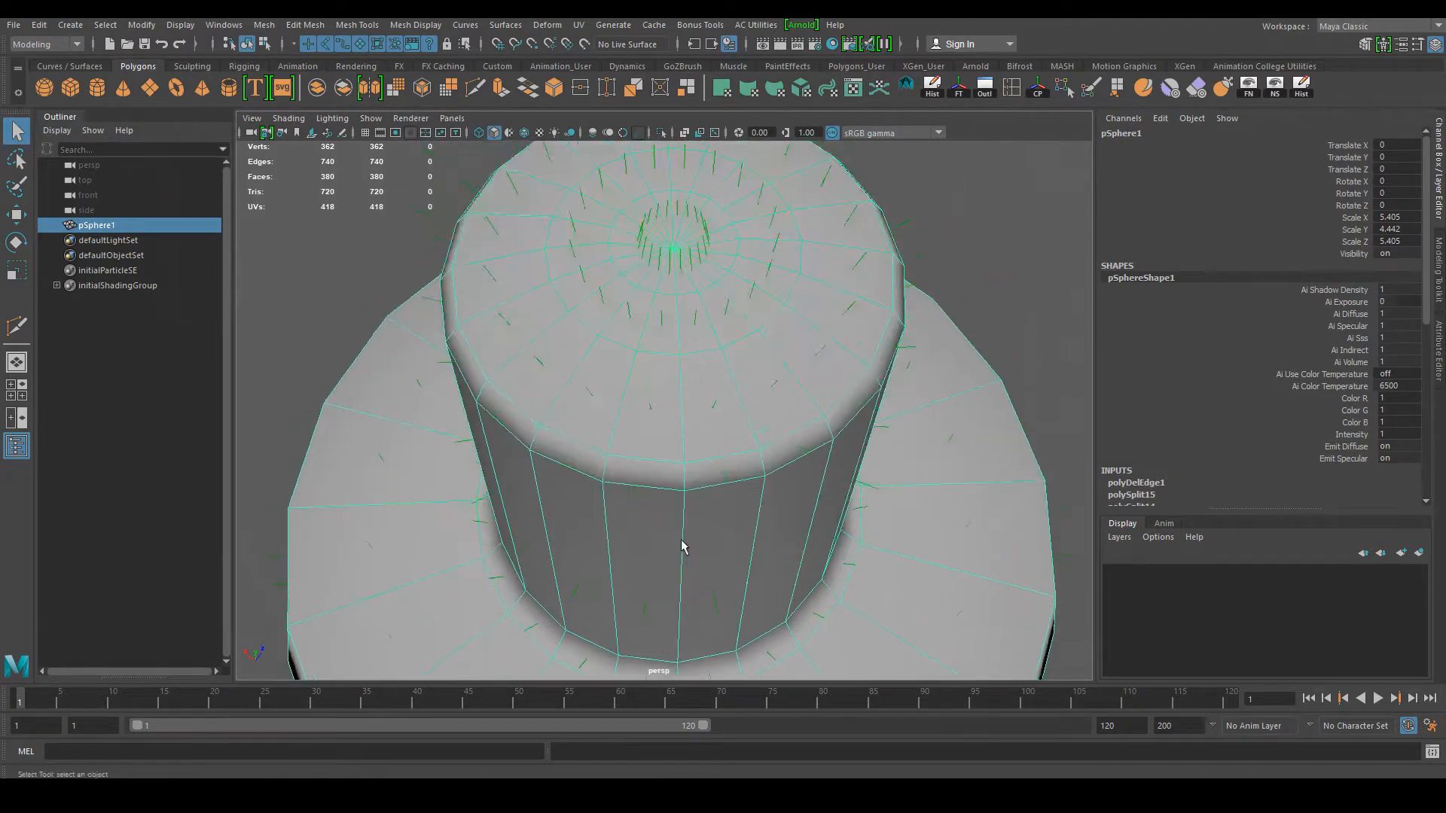
pyautogui.keyDown('alt'); pyautogui.moveTo(681, 549); pyautogui.dragTo(490, 504); pyautogui.keyUp('alt')
pyautogui.keyDown('alt'); pyautogui.moveTo(491, 428); pyautogui.dragTo(617, 494); pyautogui.keyUp('alt')
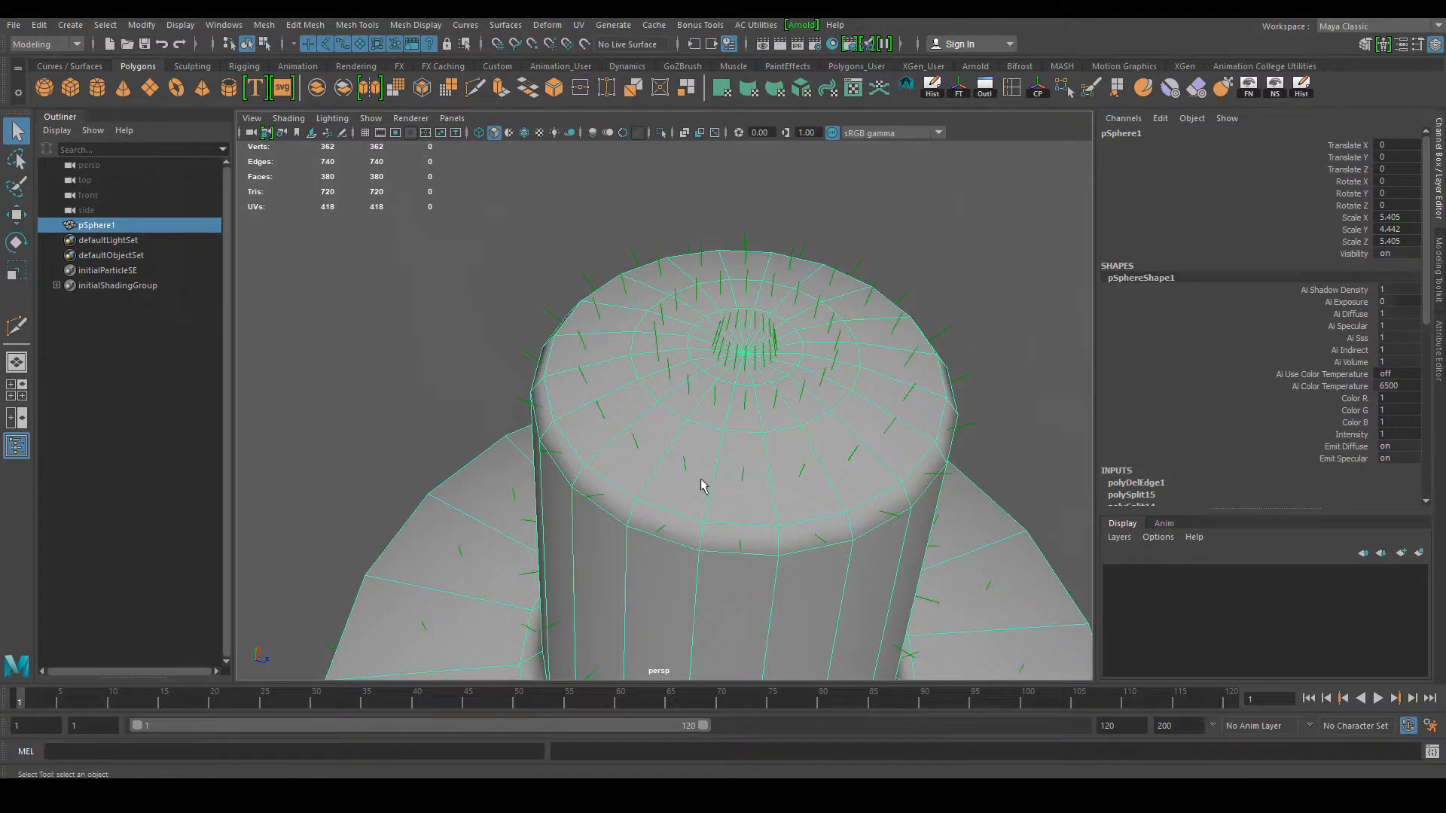
pyautogui.keyDown('alt'); pyautogui.moveTo(623, 425); pyautogui.dragTo(699, 507, button='right'); pyautogui.keyUp('alt')
pyautogui.keyDown('alt'); pyautogui.moveTo(625, 503); pyautogui.dragTo(649, 431, button='middle'); pyautogui.keyUp('alt')
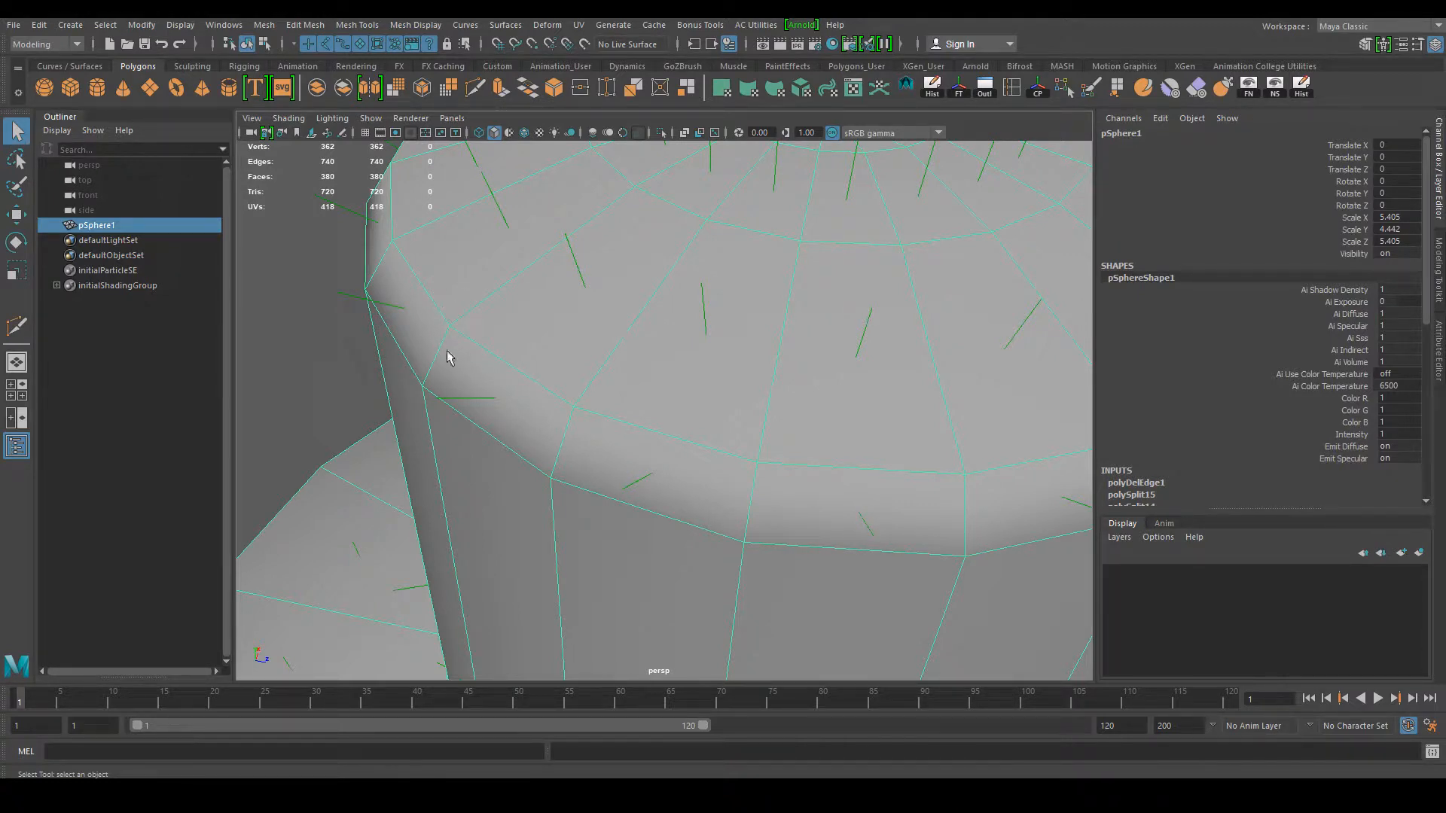
# Step: Review the face normals over the whole model, comparing the crown, the rim and the lower stem
pyautogui.keyDown('alt'); pyautogui.moveTo(571, 407); pyautogui.dragTo(505, 339, button='right'); pyautogui.keyUp('alt')
pyautogui.keyDown('alt'); pyautogui.moveTo(617, 423); pyautogui.dragTo(509, 298, button='middle'); pyautogui.keyUp('alt')
pyautogui.keyDown('alt'); pyautogui.moveTo(720, 535); pyautogui.dragTo(700, 509); pyautogui.keyUp('alt')
pyautogui.keyDown('alt'); pyautogui.moveTo(770, 540); pyautogui.dragTo(742, 307); pyautogui.keyUp('alt')
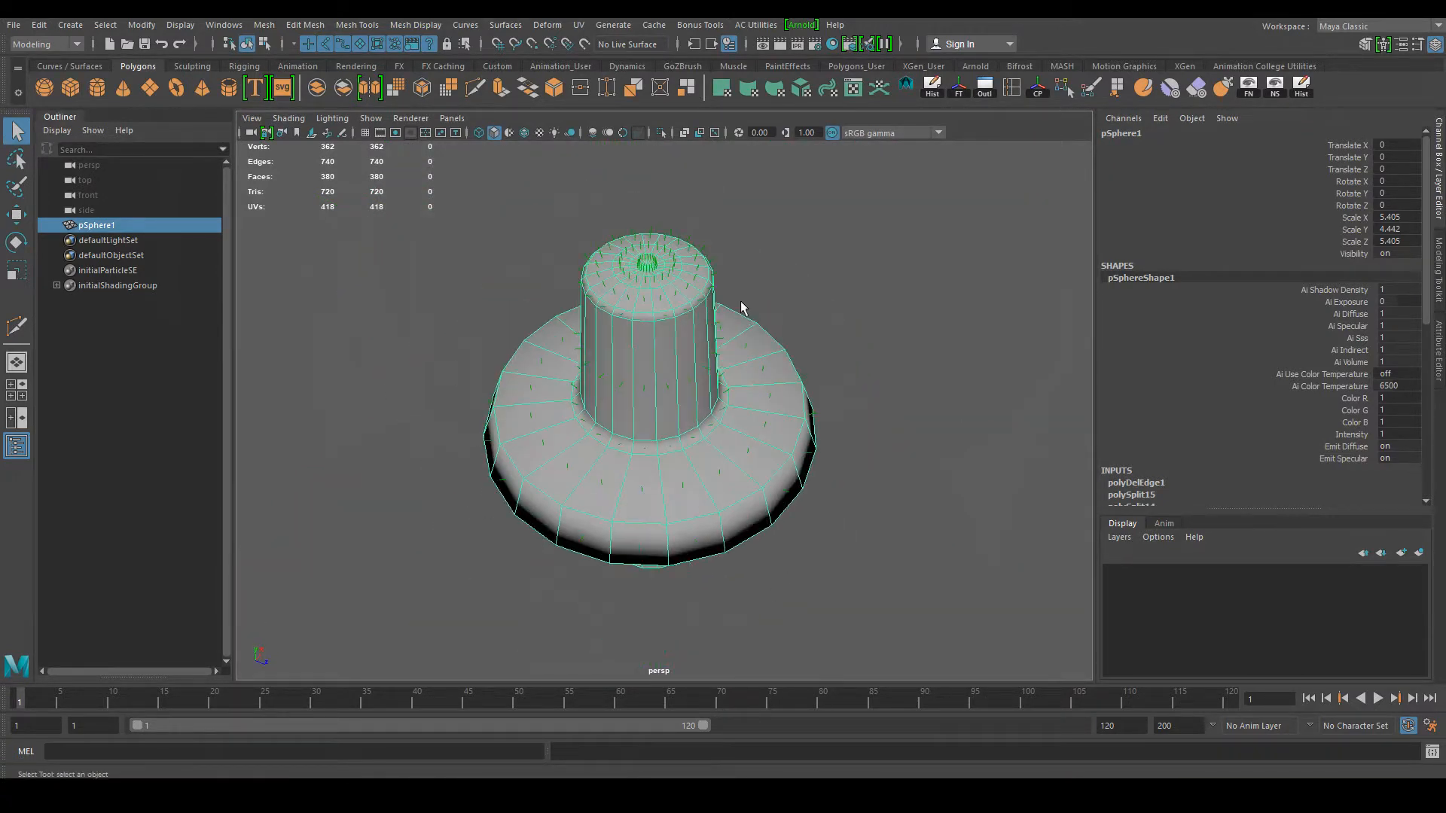
pyautogui.keyDown('alt'); pyautogui.moveTo(614, 347); pyautogui.dragTo(708, 407, button='right'); pyautogui.keyUp('alt')
pyautogui.keyDown('alt'); pyautogui.moveTo(708, 407); pyautogui.dragTo(753, 542, button='middle'); pyautogui.keyUp('alt')
pyautogui.keyDown('alt'); pyautogui.moveTo(754, 527); pyautogui.dragTo(619, 365, button='right'); pyautogui.keyUp('alt')
pyautogui.keyDown('alt'); pyautogui.moveTo(817, 566); pyautogui.dragTo(646, 363); pyautogui.keyUp('alt')
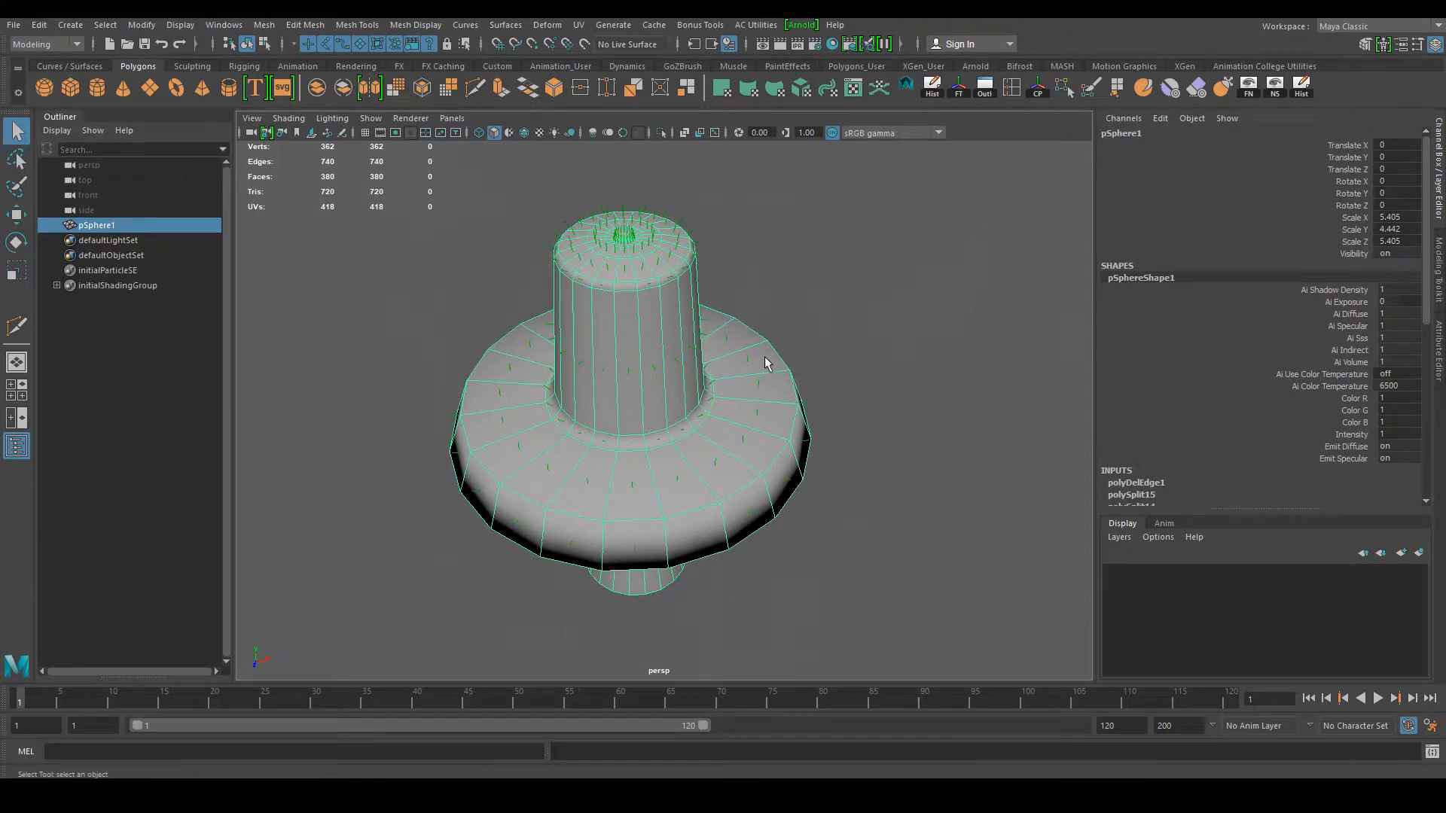
pyautogui.keyDown('alt'); pyautogui.moveTo(856, 369); pyautogui.dragTo(795, 384); pyautogui.keyUp('alt')
pyautogui.moveTo(592, 504); pyautogui.dragTo(593, 364, button='right')
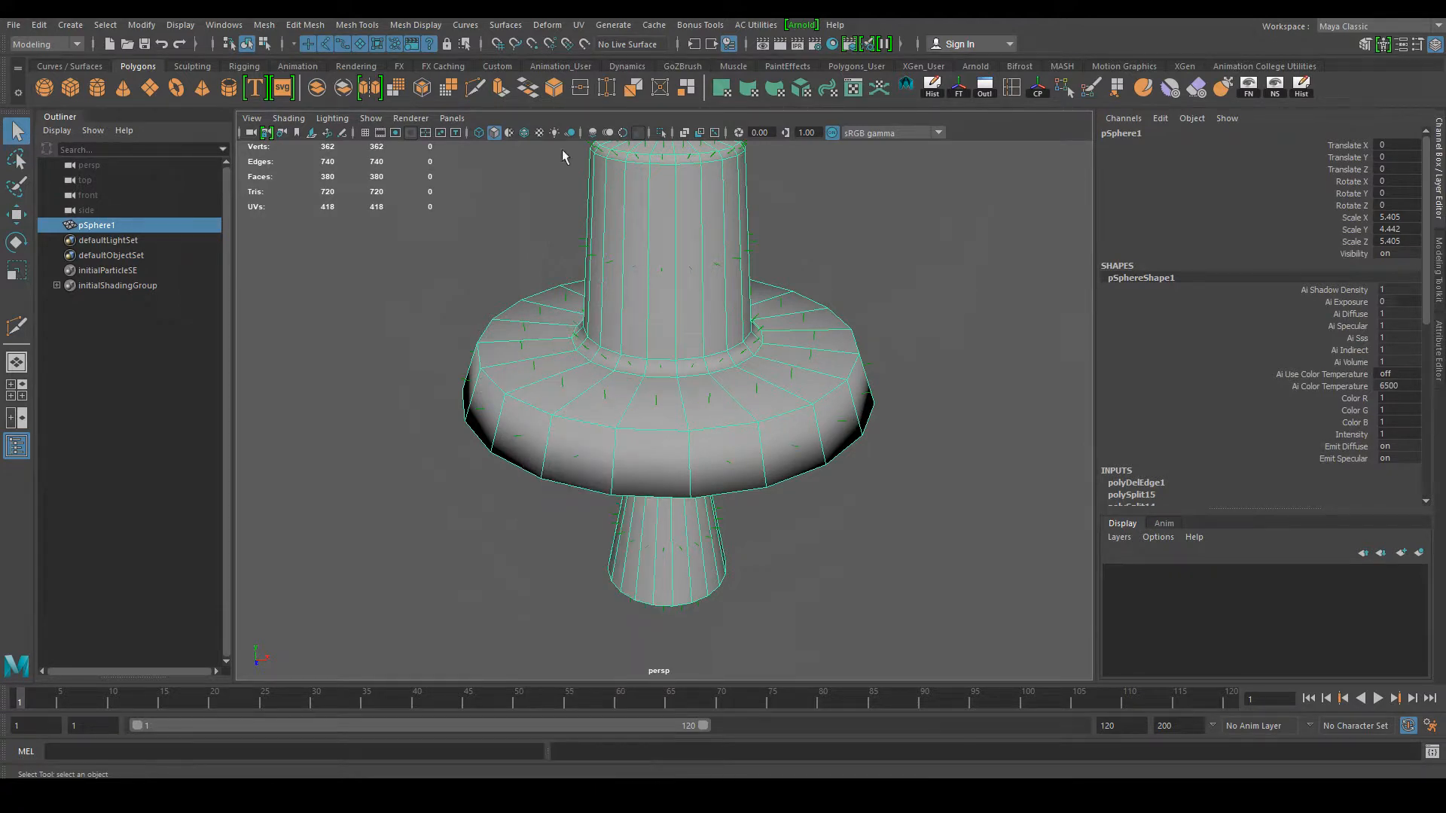
# Step: Turn off the face normals display for the pSphere1 model
pyautogui.keyDown('alt'); pyautogui.moveTo(714, 339); pyautogui.dragTo(443, 352); pyautogui.keyUp('alt')
pyautogui.click(240, 25)
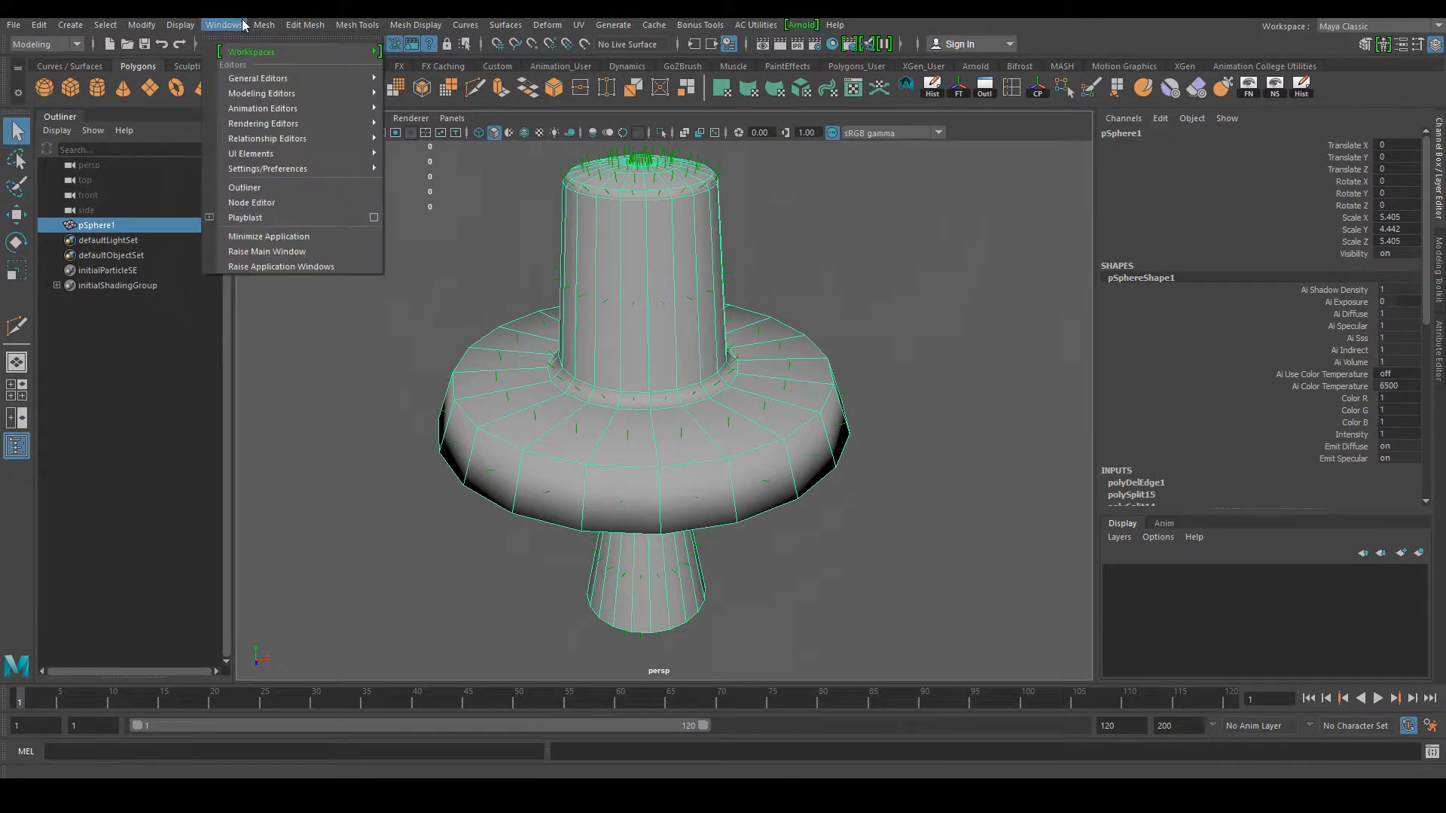
pyautogui.moveTo(180, 25)
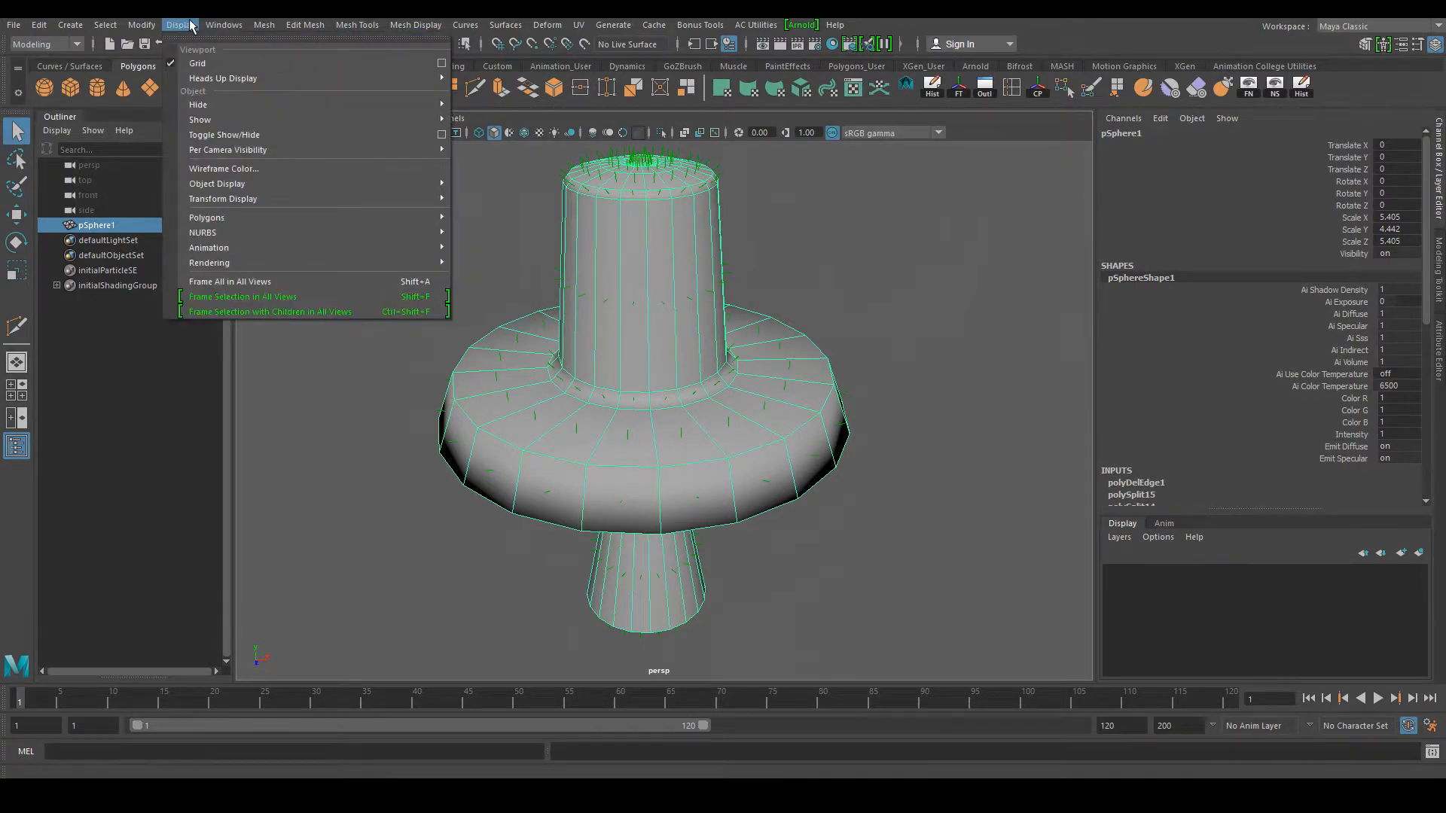
pyautogui.moveTo(402, 215)
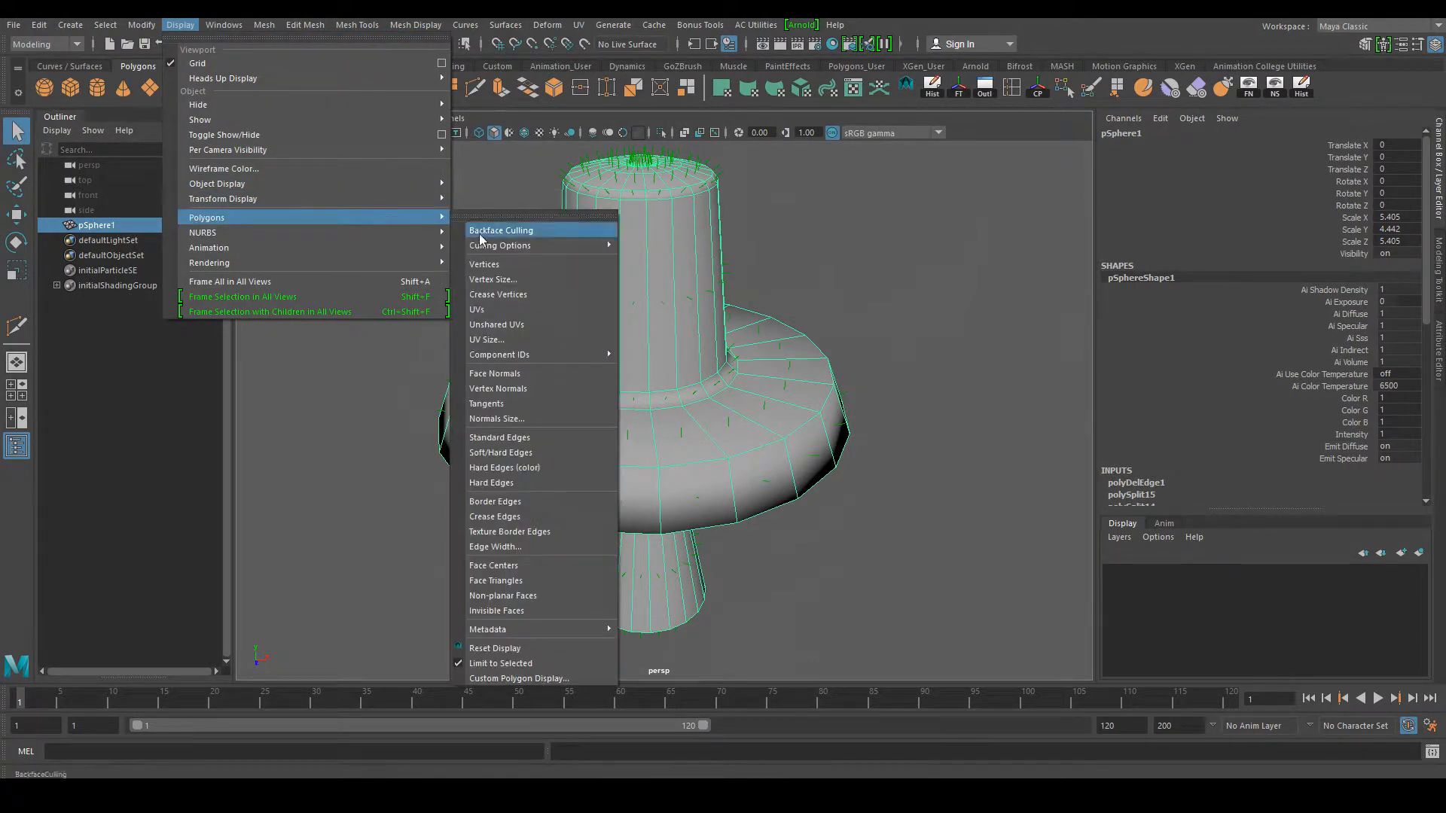
pyautogui.click(531, 375)
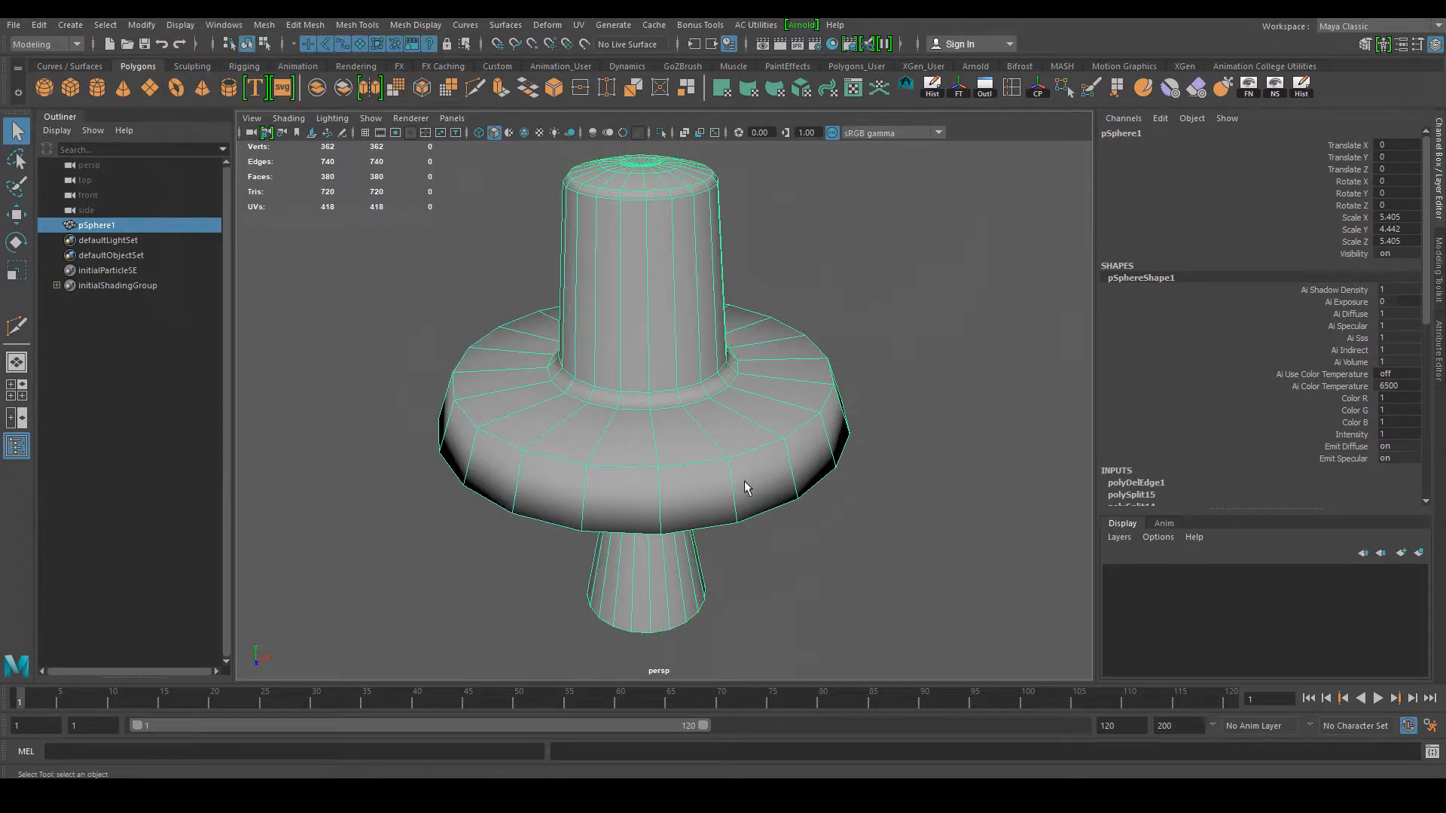
# Step: Harden the upper and lower edge loops of the rim's outer side
pyautogui.click(759, 523)
pyautogui.keyDown('alt'); pyautogui.moveTo(759, 523); pyautogui.dragTo(775, 470, button='middle'); pyautogui.keyUp('alt')
pyautogui.click(596, 396)
pyautogui.moveTo(590, 364); pyautogui.dragTo(592, 321, button='right')
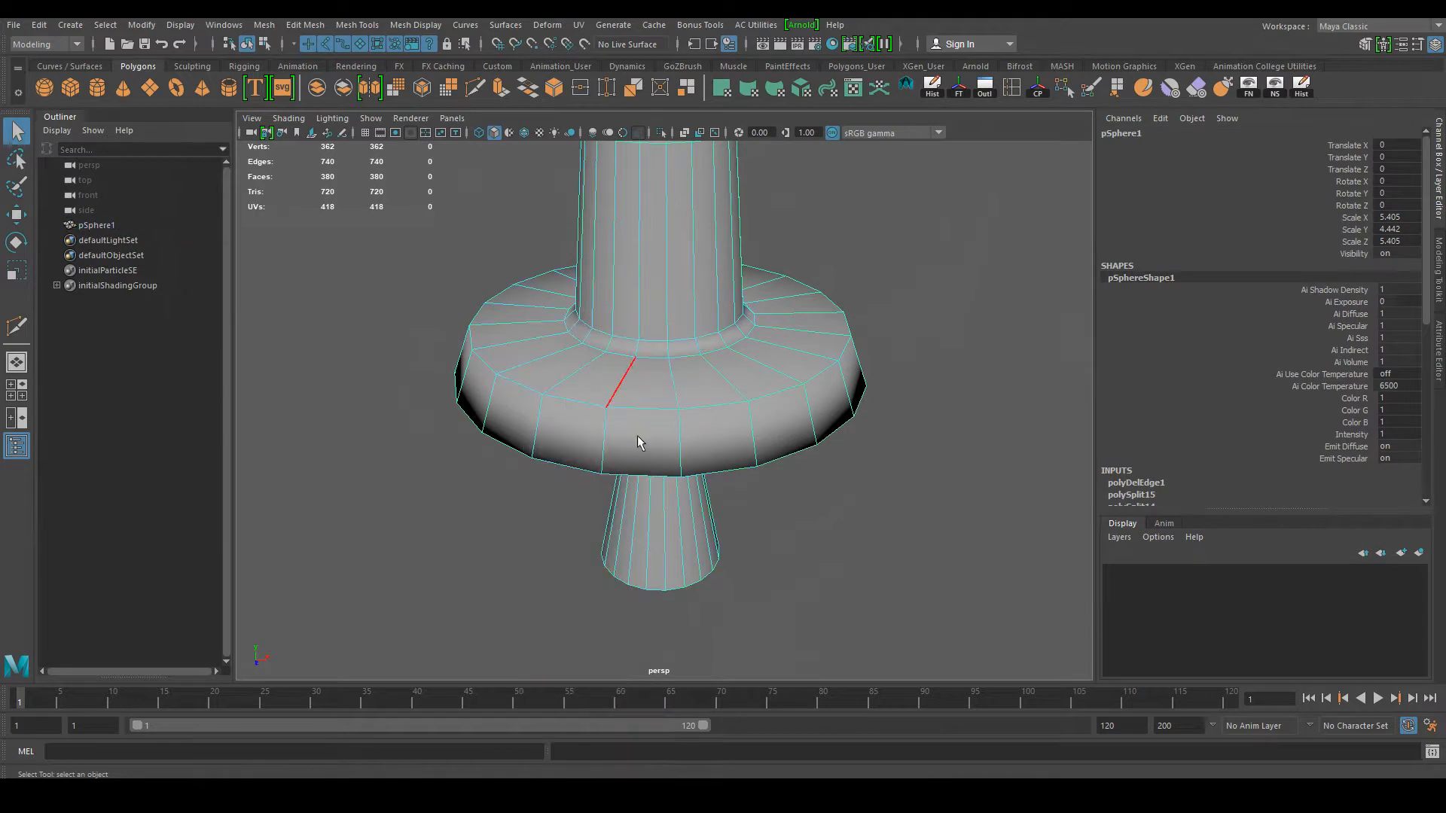
pyautogui.doubleClick(580, 411)
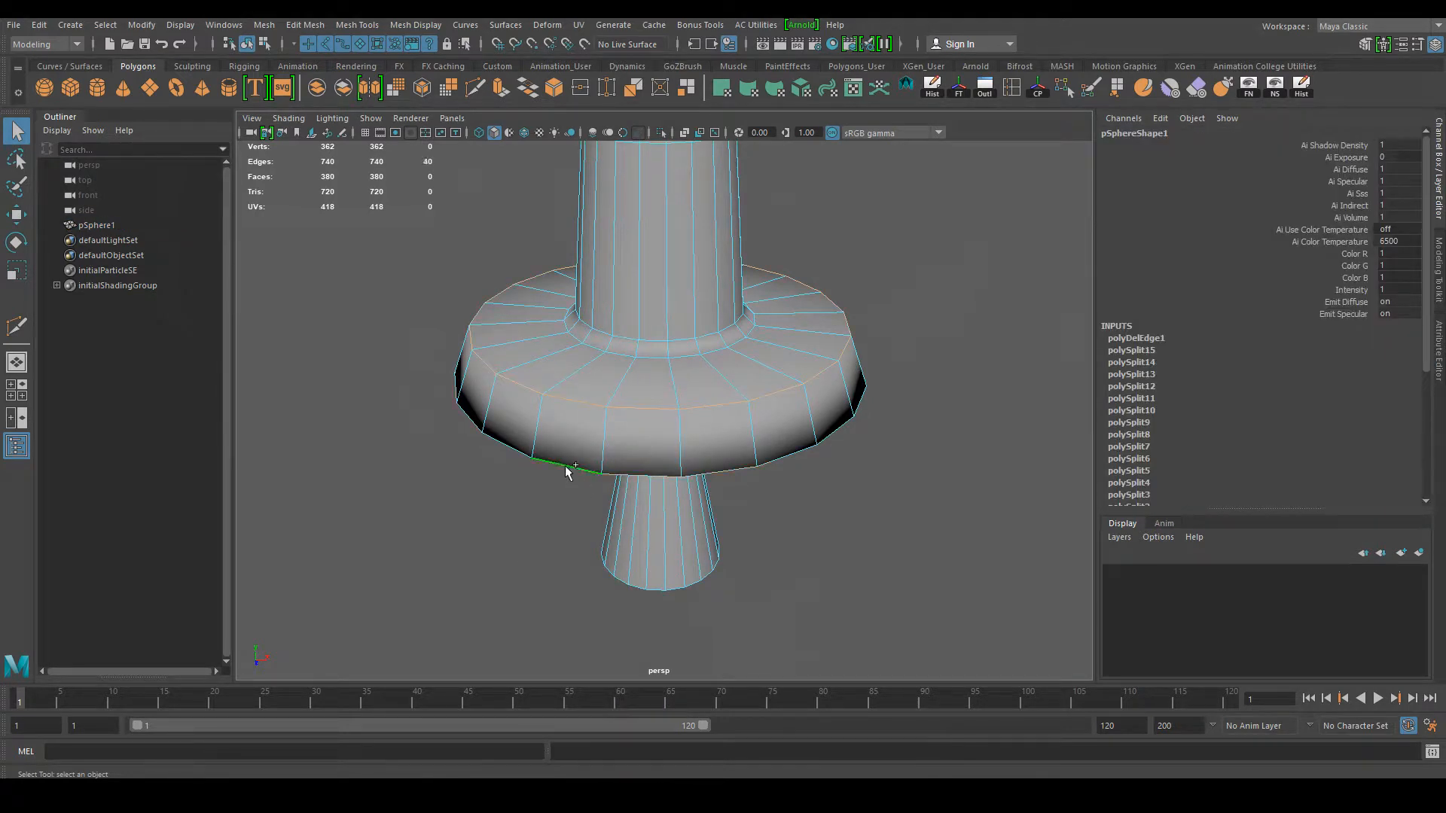
pyautogui.keyDown('alt'); pyautogui.moveTo(530, 591); pyautogui.dragTo(501, 587); pyautogui.keyUp('alt')
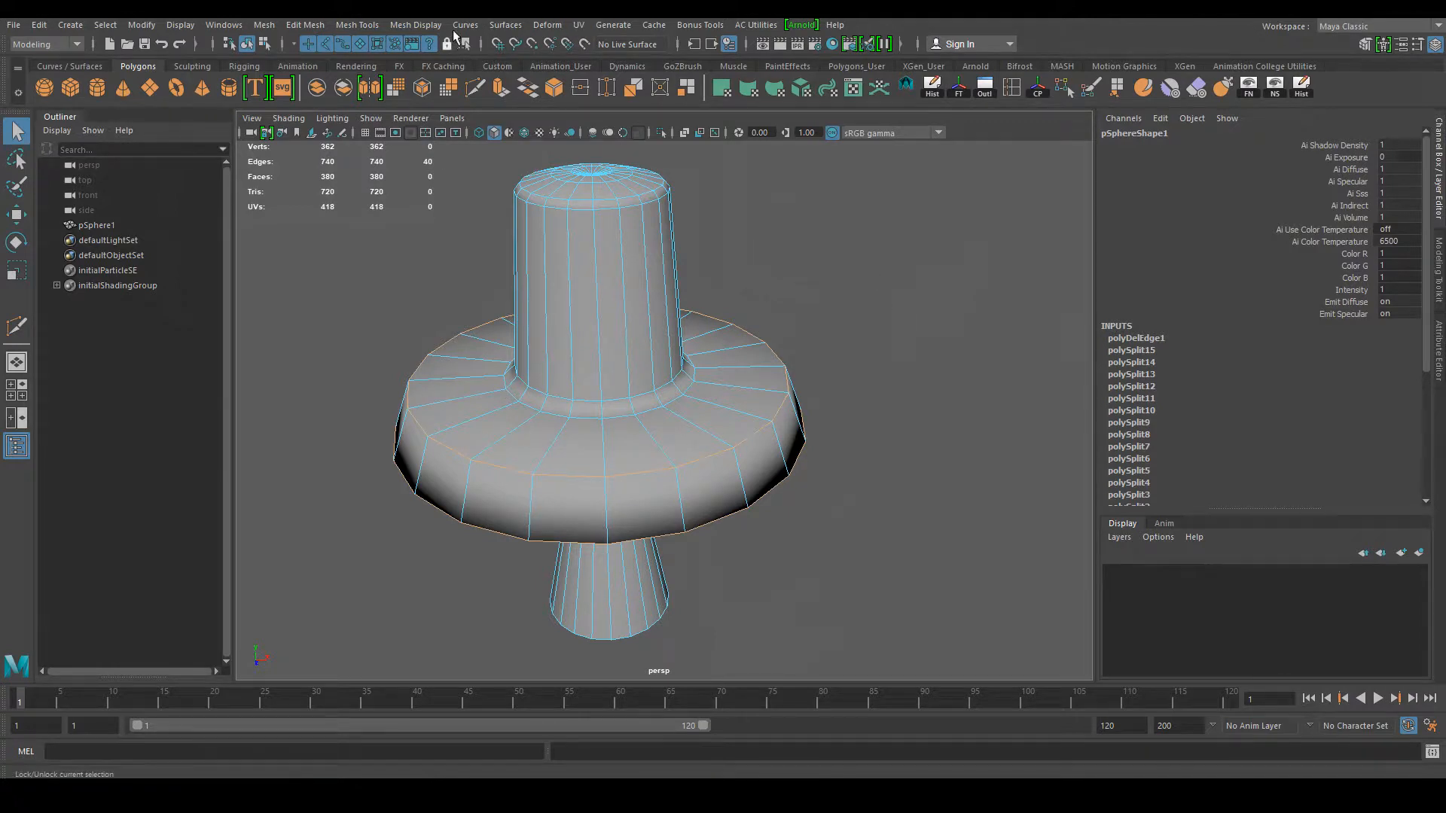
pyautogui.keyDown('alt'); pyautogui.moveTo(435, 477); pyautogui.dragTo(422, 335); pyautogui.keyUp('alt')
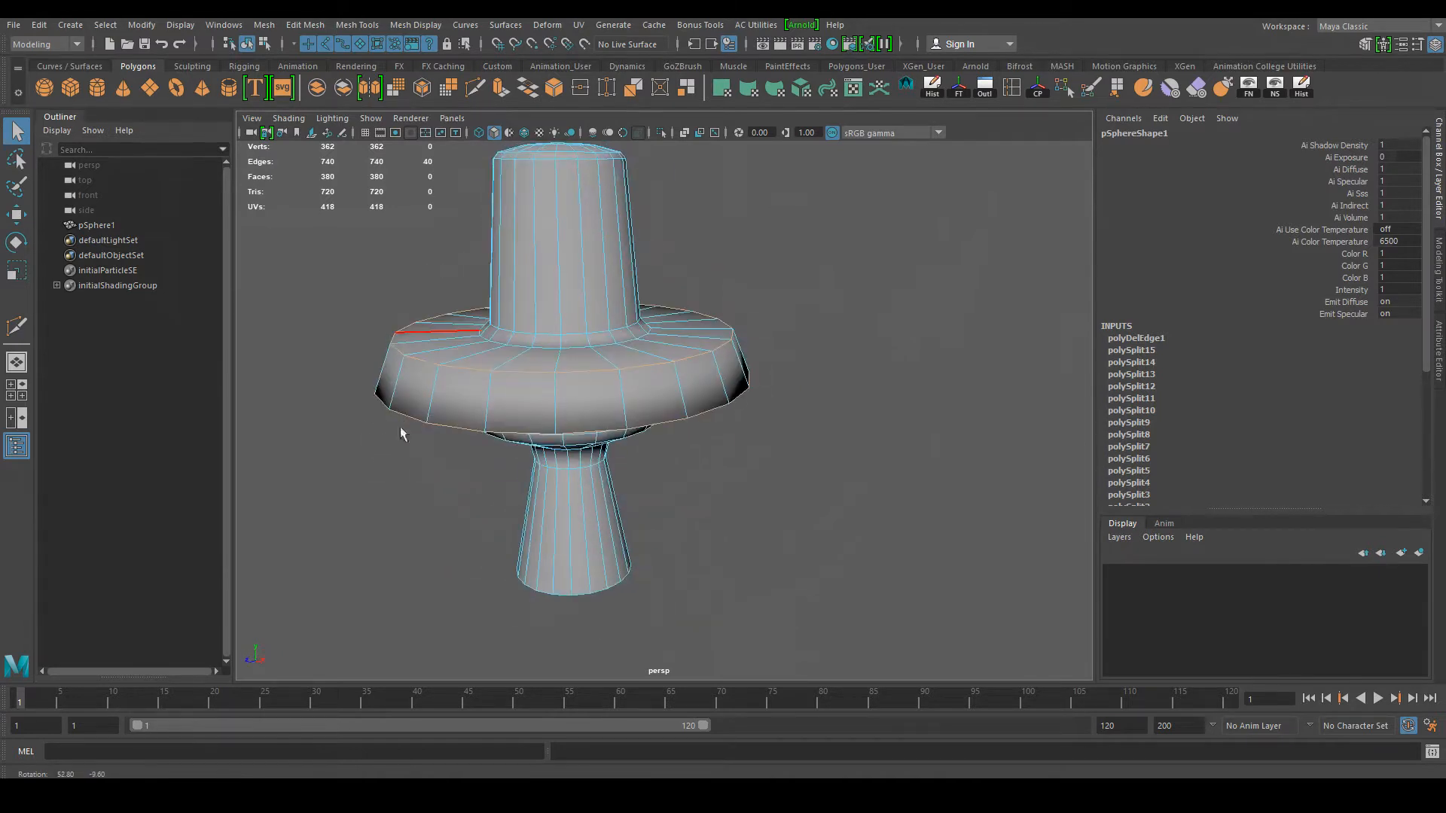
pyautogui.click(412, 25)
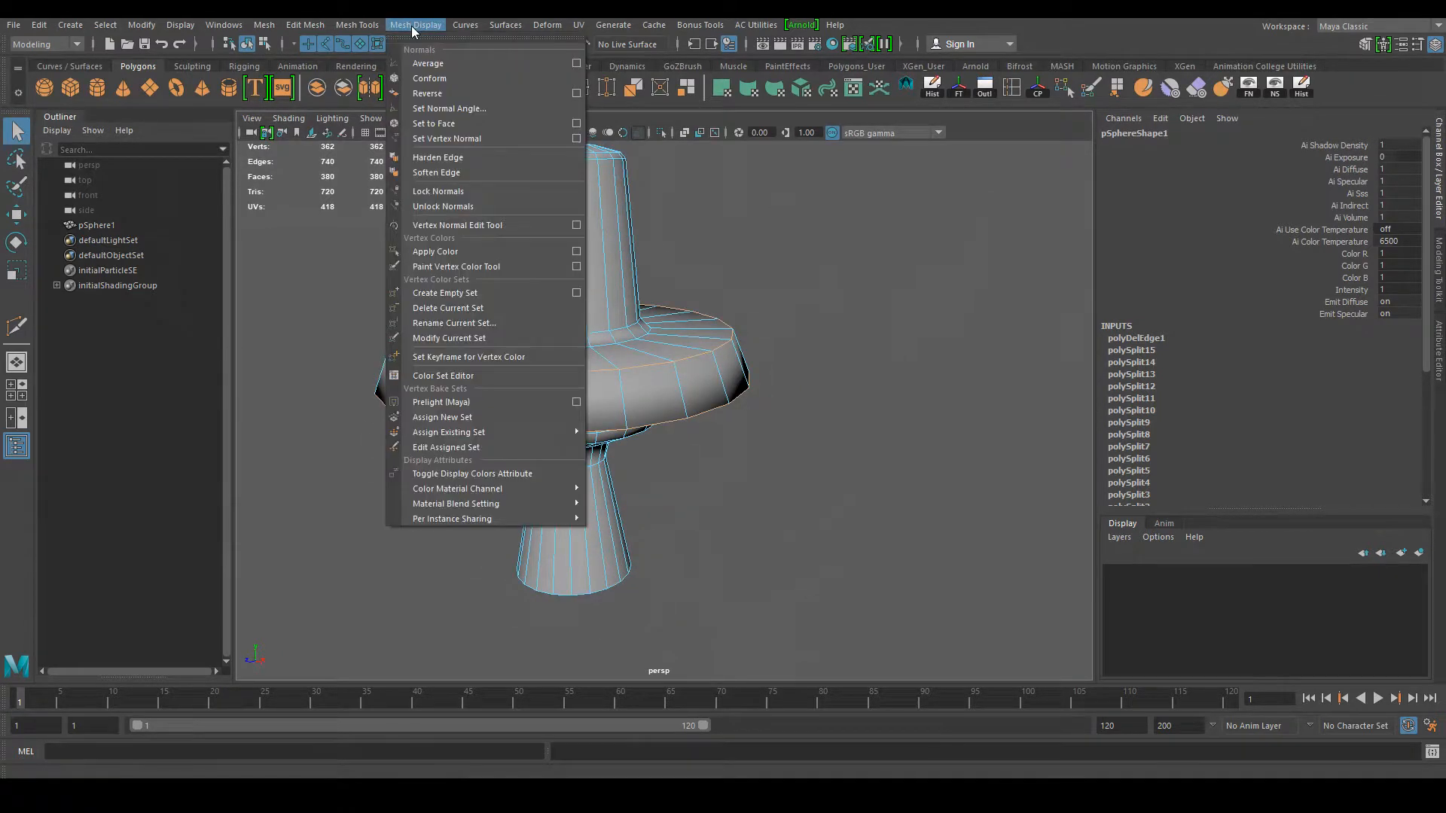
pyautogui.click(488, 157)
# Step: Return to object mode and examine the rim's shading from the side and from above
pyautogui.click(816, 365)
pyautogui.moveTo(647, 349); pyautogui.dragTo(703, 319, button='right')
pyautogui.click(865, 395)
pyautogui.keyDown('alt'); pyautogui.moveTo(865, 395); pyautogui.dragTo(736, 352, button='right'); pyautogui.keyUp('alt')
pyautogui.keyDown('alt'); pyautogui.moveTo(736, 353); pyautogui.dragTo(645, 309); pyautogui.keyUp('alt')
pyautogui.scroll(6, 644, 309)
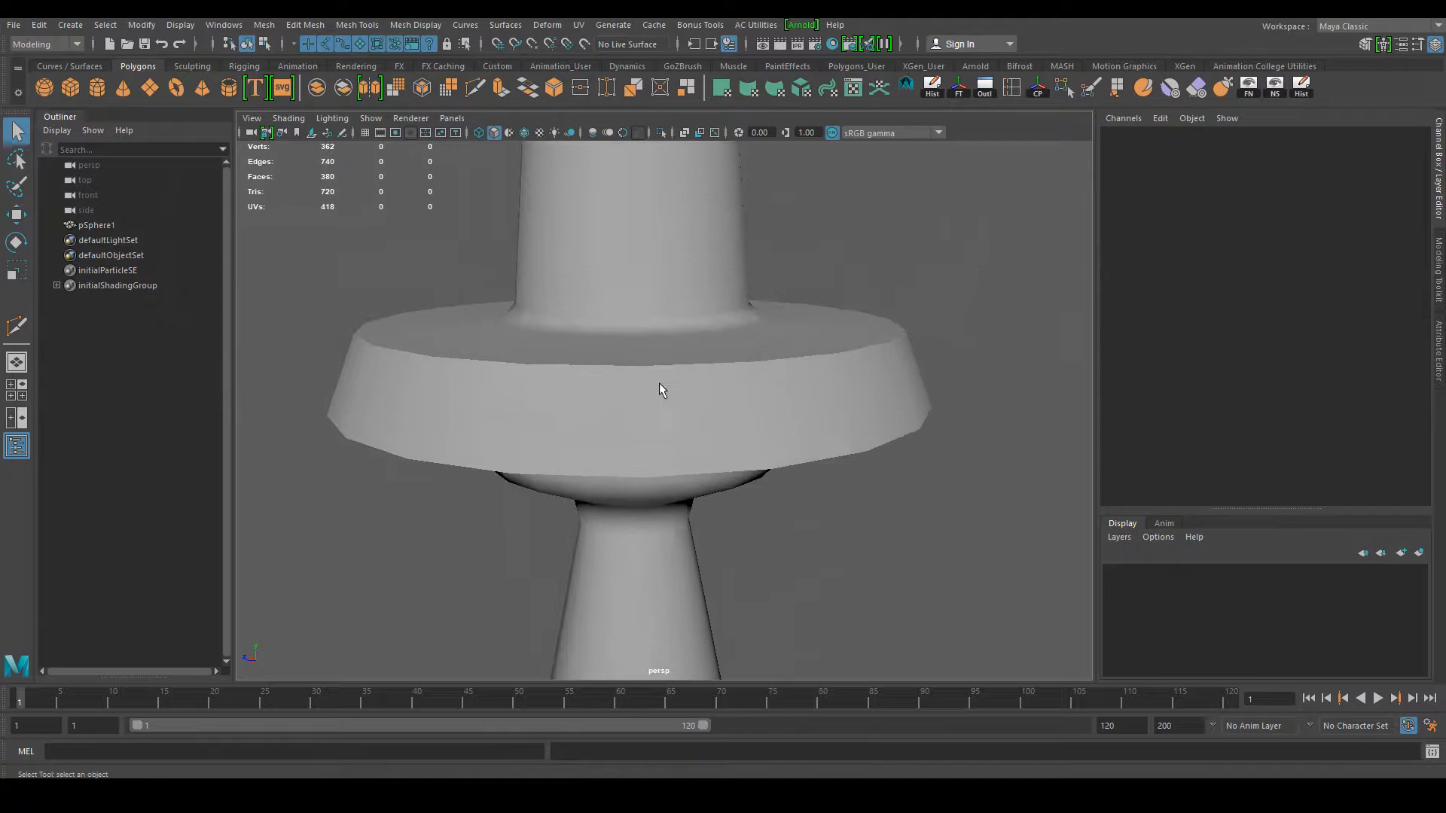
pyautogui.keyDown('alt'); pyautogui.moveTo(485, 371); pyautogui.dragTo(375, 393); pyautogui.keyUp('alt')
pyautogui.keyDown('alt'); pyautogui.moveTo(469, 386); pyautogui.dragTo(633, 329); pyautogui.keyUp('alt')
pyautogui.click(424, 357)
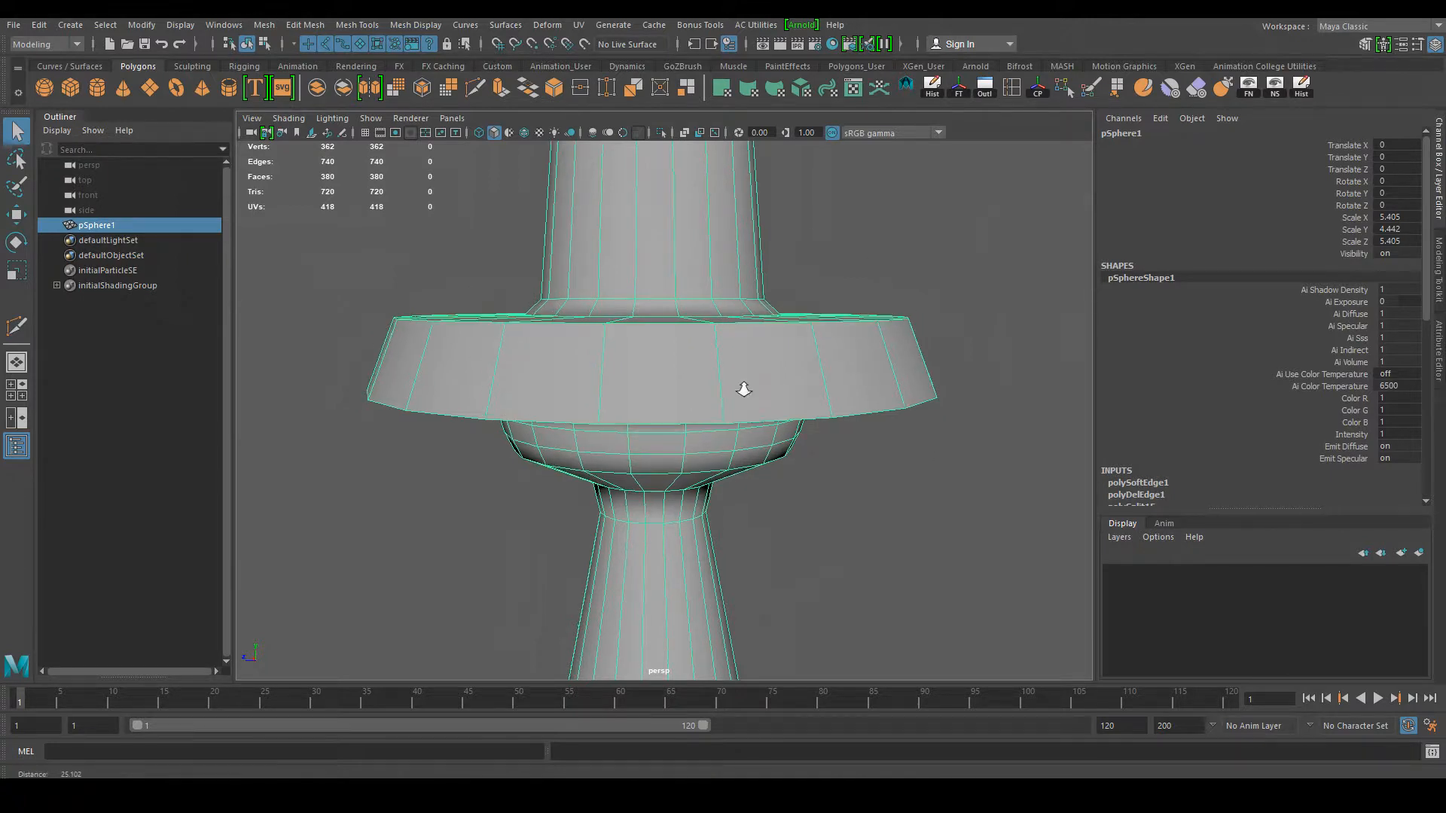
pyautogui.scroll(-5, 742, 387)
pyautogui.keyDown('alt'); pyautogui.moveTo(742, 387); pyautogui.dragTo(727, 420); pyautogui.keyUp('alt')
pyautogui.scroll(3, 652, 299)
pyautogui.keyDown('alt'); pyautogui.moveTo(652, 300); pyautogui.dragTo(648, 349); pyautogui.keyUp('alt')
# Step: Harden the edge loops around the crown's base, the upper edge of the bowl under the rim and the neck below it
pyautogui.moveTo(648, 351); pyautogui.dragTo(648, 311, button='right')
pyautogui.keyDown('alt'); pyautogui.moveTo(700, 436); pyautogui.dragTo(727, 405); pyautogui.keyUp('alt')
pyautogui.scroll(2, 727, 405)
pyautogui.doubleClick(708, 391)
pyautogui.keyDown('shift'); pyautogui.doubleClick(722, 366); pyautogui.keyUp('shift')
pyautogui.moveTo(694, 289)
pyautogui.keyDown('alt'); pyautogui.mouseDown(button='middle')
pyautogui.moveTo(668, 422)
pyautogui.moveTo(685, 307)
pyautogui.mouseUp(button='middle'); pyautogui.keyUp('alt')
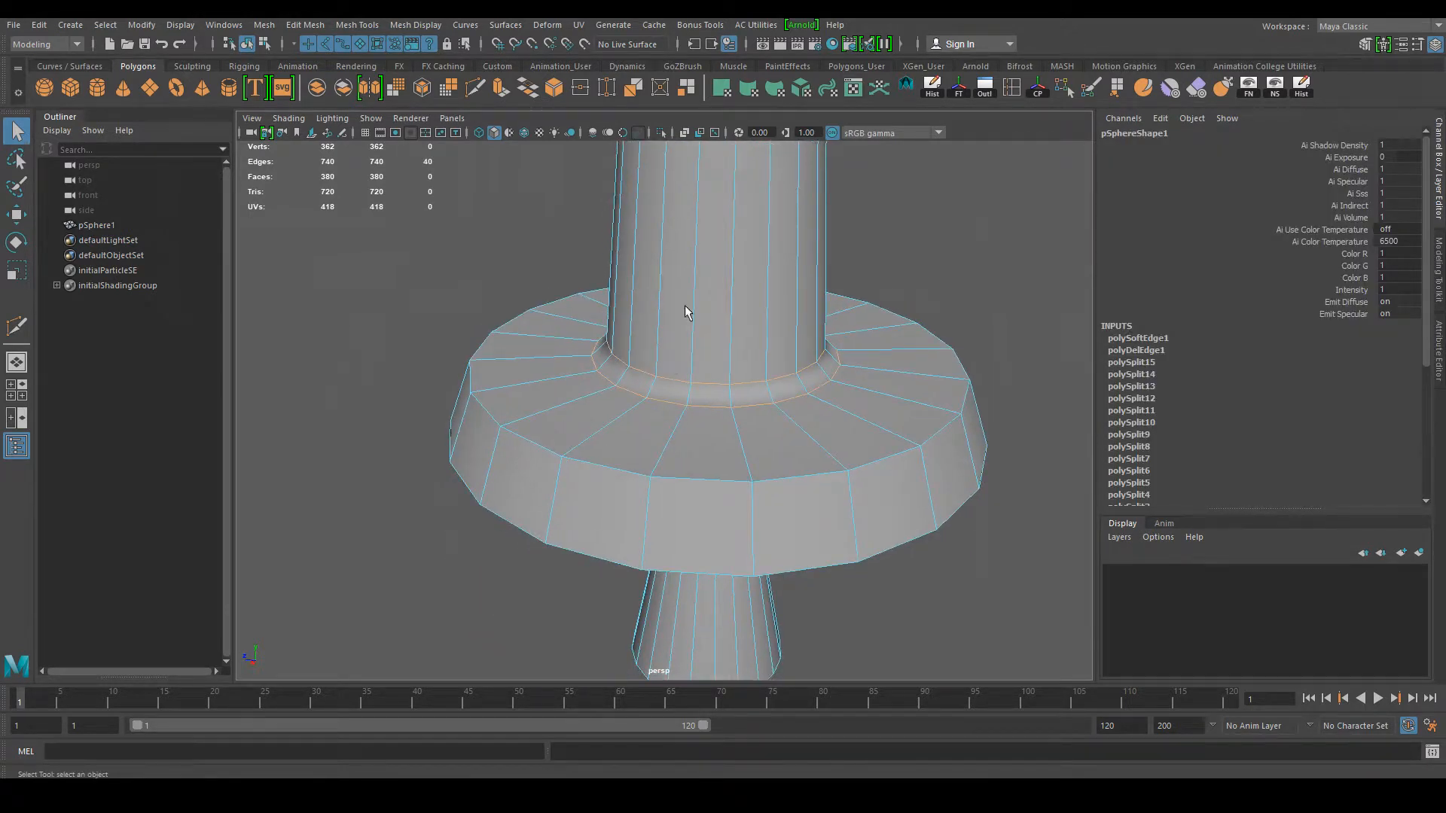
pyautogui.keyDown('alt'); pyautogui.moveTo(645, 533); pyautogui.dragTo(649, 416, button='middle'); pyautogui.keyUp('alt')
pyautogui.keyDown('alt'); pyautogui.moveTo(621, 559); pyautogui.dragTo(633, 391, button='middle'); pyautogui.keyUp('alt')
pyautogui.keyDown('alt'); pyautogui.moveTo(632, 398); pyautogui.dragTo(673, 310); pyautogui.keyUp('alt')
pyautogui.keyDown('alt'); pyautogui.moveTo(691, 414); pyautogui.dragTo(664, 322, button='middle'); pyautogui.keyUp('alt')
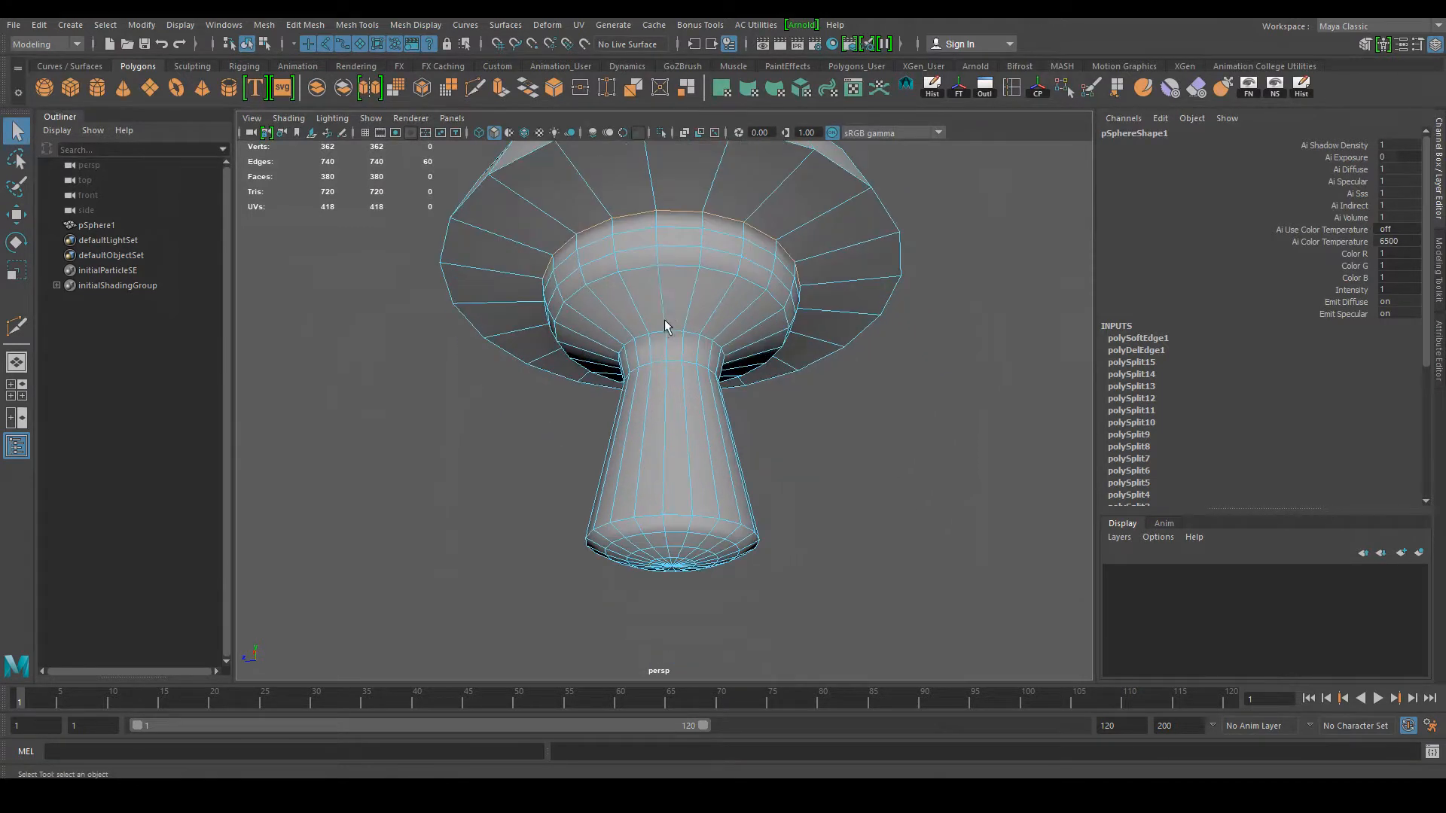
pyautogui.keyDown('shift'); pyautogui.doubleClick(659, 333); pyautogui.keyUp('shift')
pyautogui.click(417, 25)
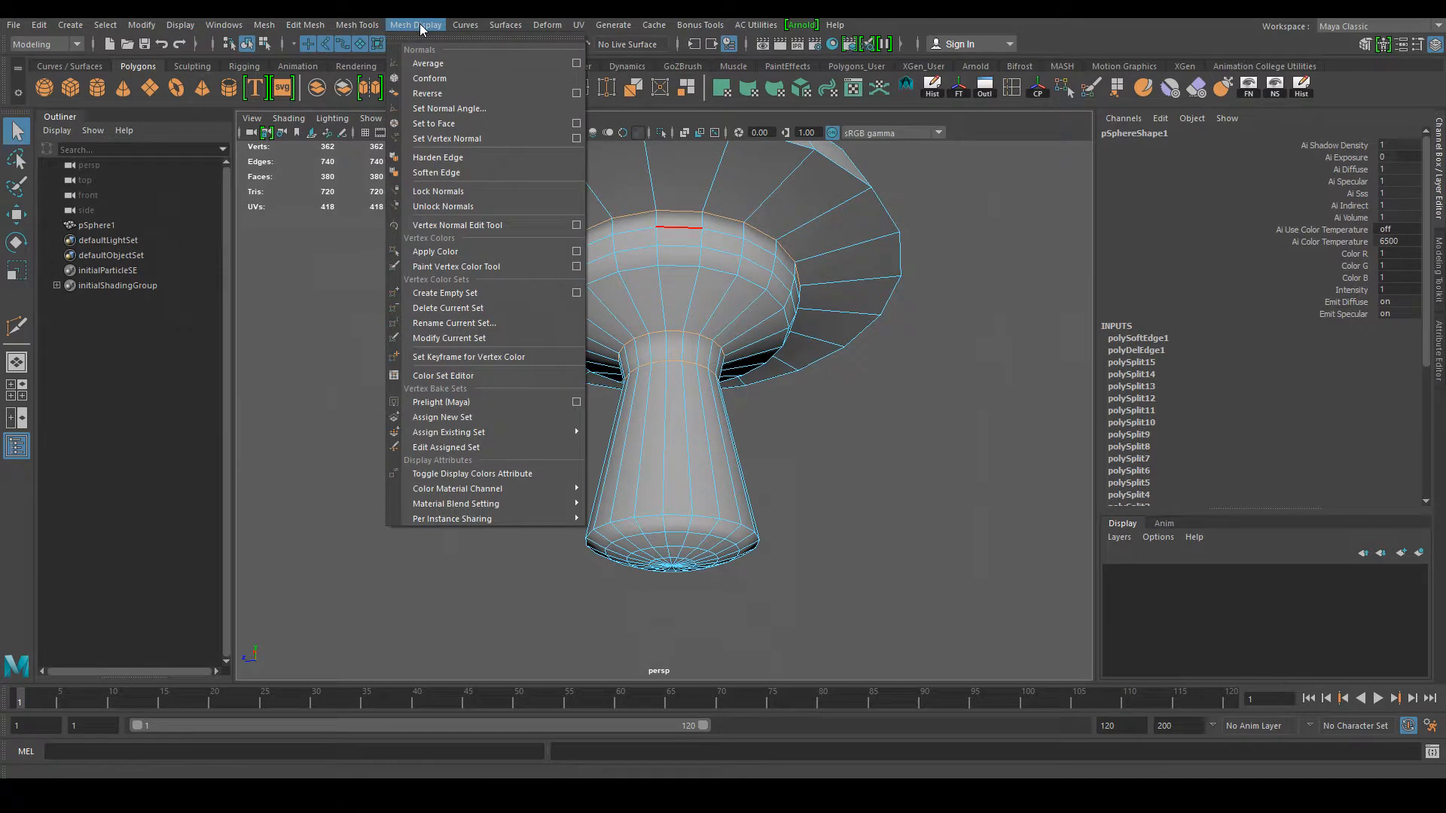
pyautogui.click(444, 162)
# Step: Return to object mode and examine the shading on the bowl, the neck and the lower stem
pyautogui.keyDown('alt'); pyautogui.moveTo(413, 369); pyautogui.dragTo(419, 423); pyautogui.keyUp('alt')
pyautogui.rightClick(702, 214)
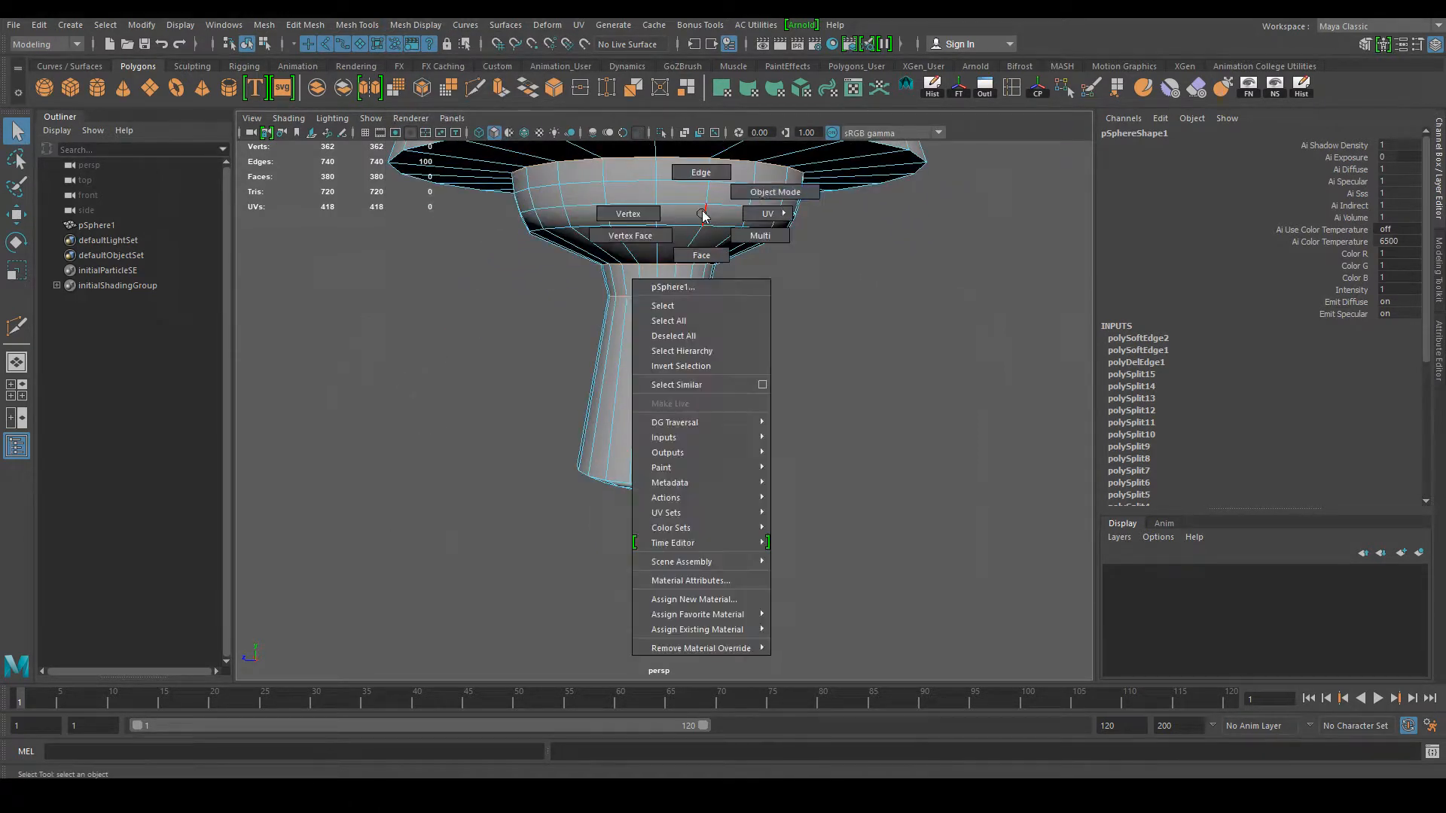
pyautogui.moveTo(702, 214); pyautogui.dragTo(775, 192, button='right')
pyautogui.click(880, 315)
pyautogui.scroll(-5, 721, 191)
pyautogui.keyDown('alt'); pyautogui.moveTo(761, 234); pyautogui.dragTo(729, 166, button='middle'); pyautogui.keyUp('alt')
pyautogui.keyDown('alt'); pyautogui.moveTo(729, 392); pyautogui.dragTo(608, 325); pyautogui.keyUp('alt')
pyautogui.scroll(5, 738, 352)
# Step: Harden the lower edge loop of the bowl beneath the rim
pyautogui.click(738, 351)
pyautogui.moveTo(738, 351); pyautogui.dragTo(734, 309, button='right')
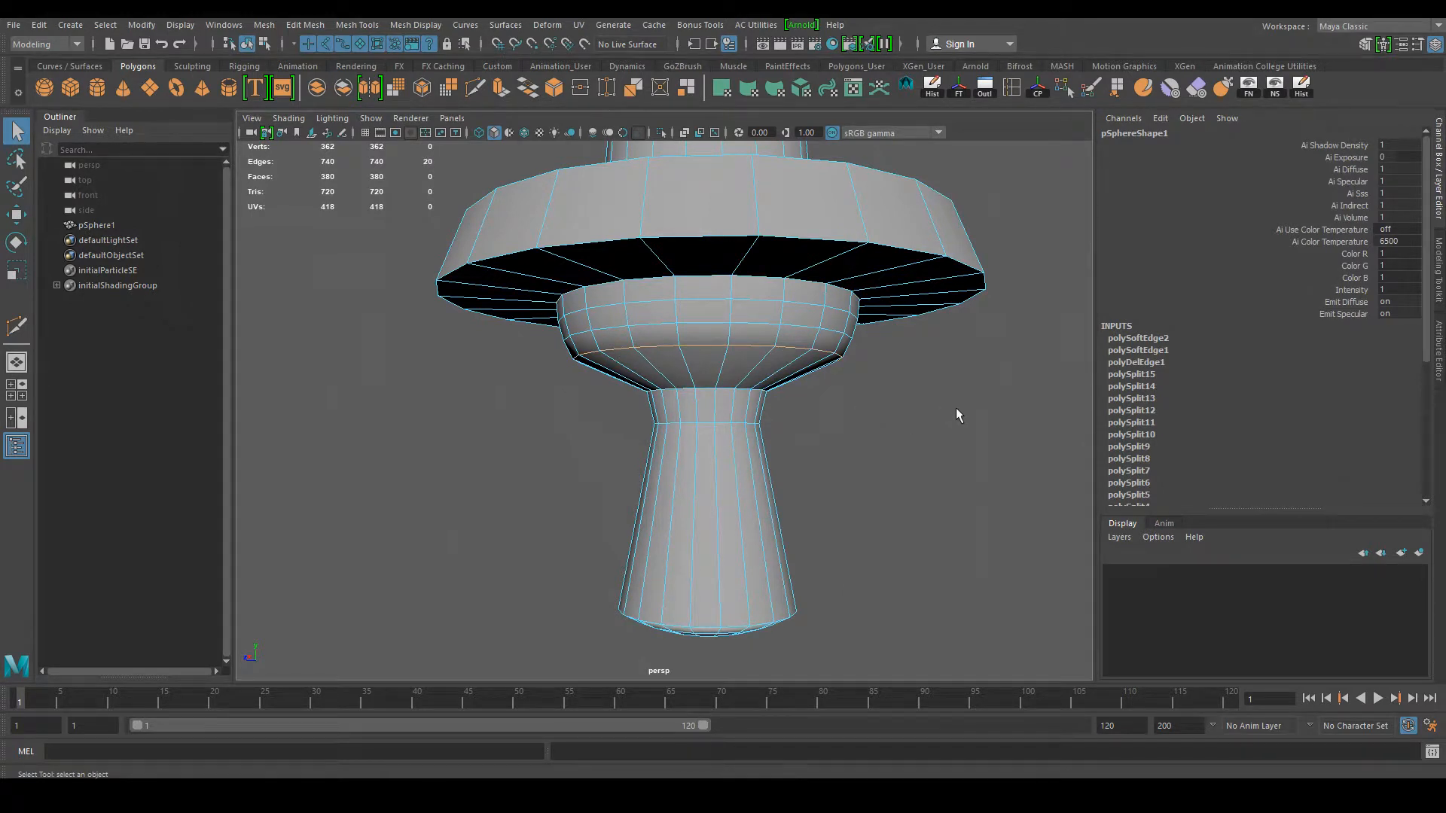
pyautogui.click(940, 438)
pyautogui.moveTo(884, 396); pyautogui.dragTo(886, 332, button='right')
pyautogui.click(928, 438)
# Step: Harden the four edges around a single face on the crown's cap
pyautogui.scroll(-7, 702, 278)
pyautogui.keyDown('alt'); pyautogui.moveTo(697, 274); pyautogui.dragTo(753, 354); pyautogui.keyUp('alt')
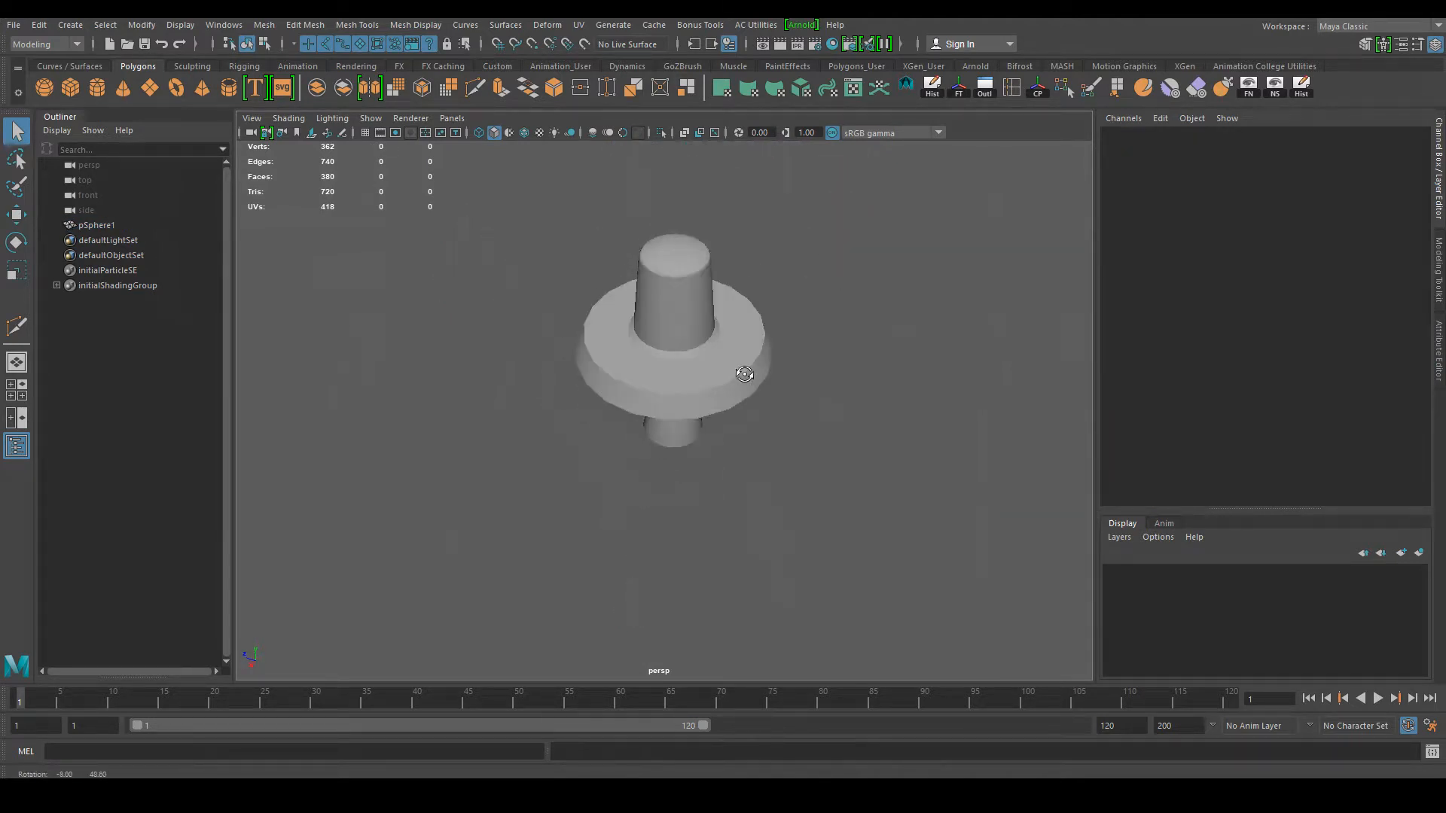
pyautogui.scroll(6, 923, 387)
pyautogui.keyDown('alt'); pyautogui.moveTo(661, 435); pyautogui.dragTo(613, 327); pyautogui.keyUp('alt')
pyautogui.moveTo(614, 322); pyautogui.dragTo(608, 283, button='right')
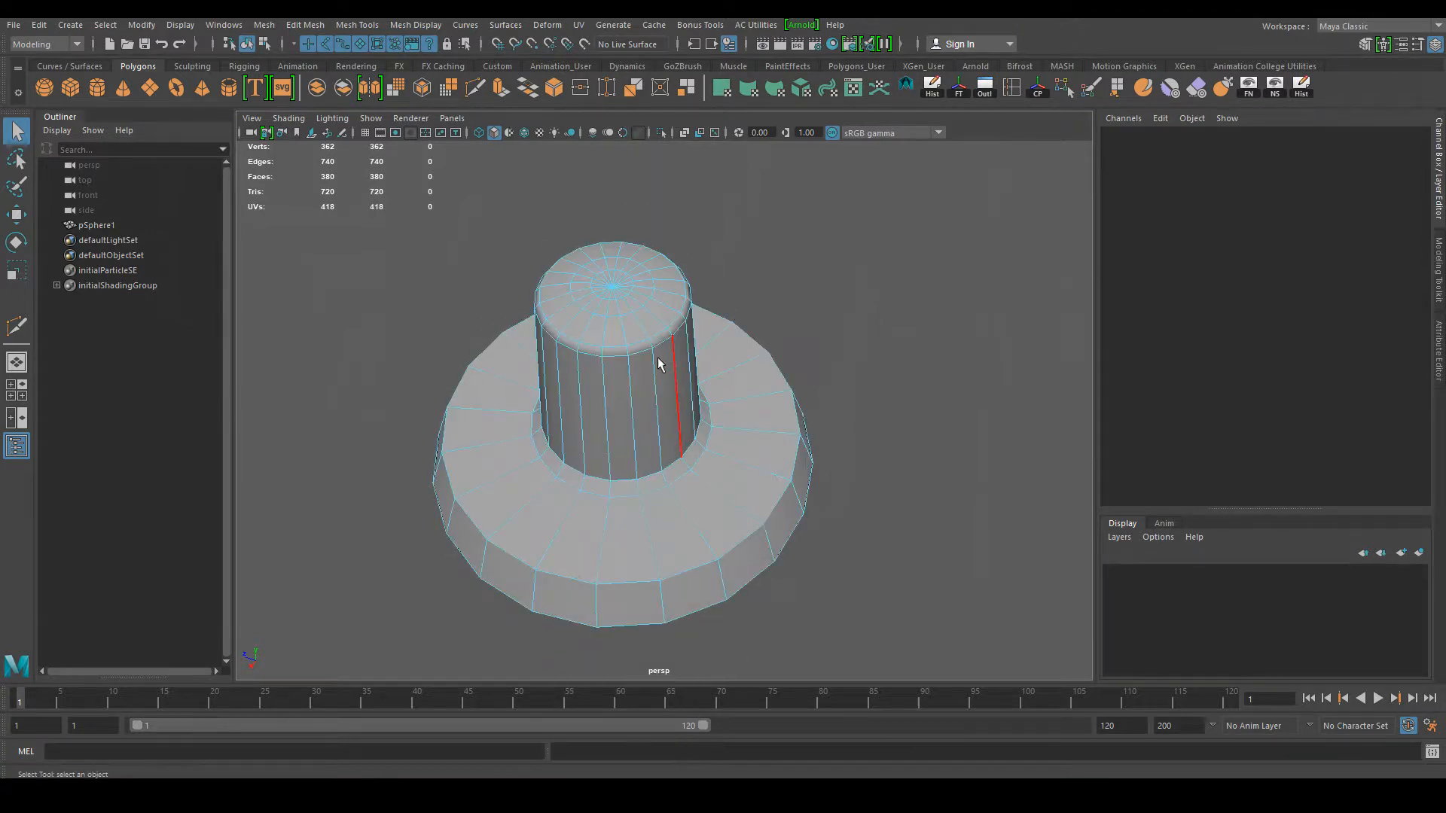
pyautogui.click(613, 344)
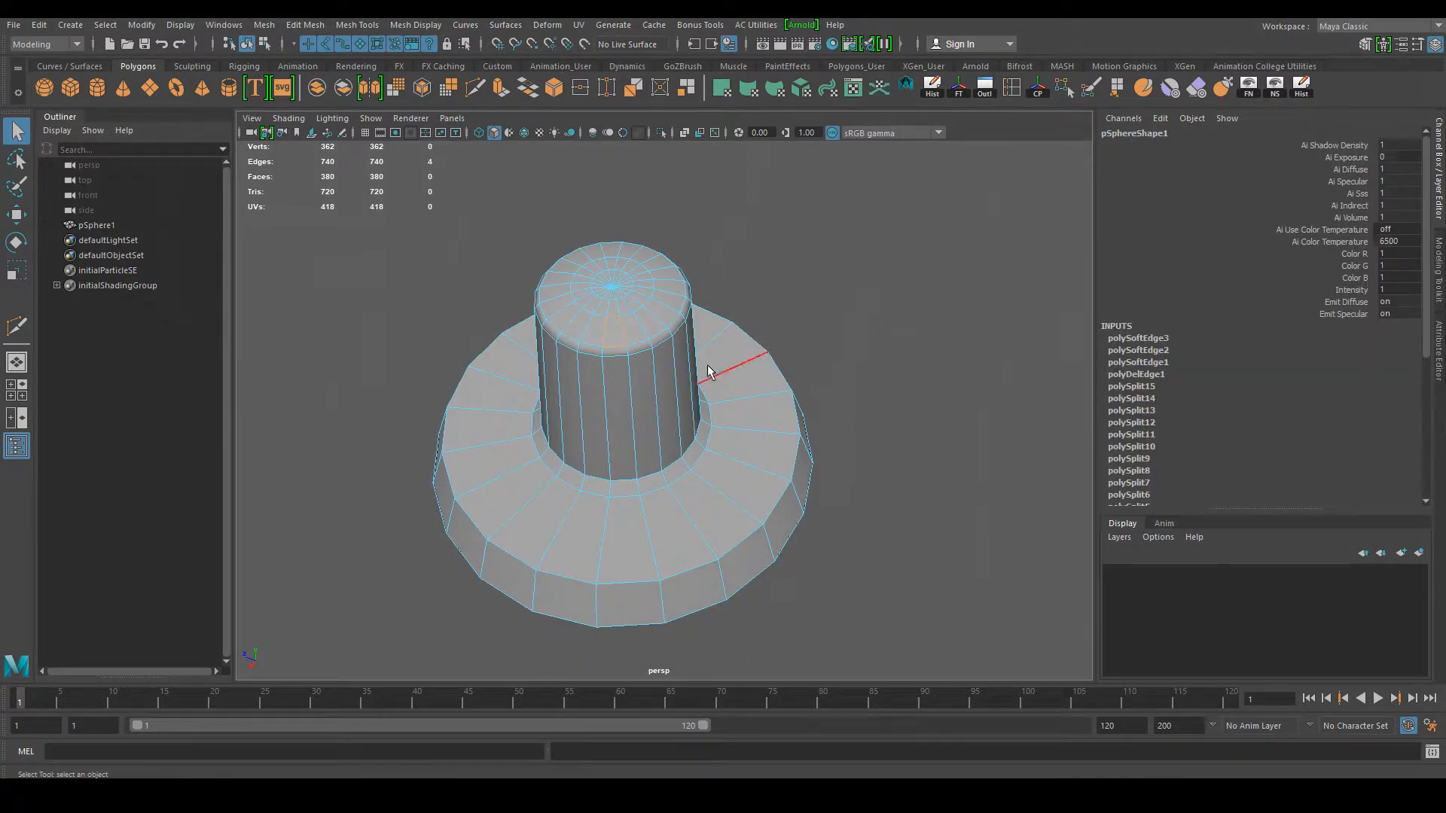
pyautogui.press('g')
# Step: Examine the cap's shading in object mode, viewing the model from several angles
pyautogui.moveTo(612, 308); pyautogui.dragTo(681, 288, button='right')
pyautogui.click(945, 389)
pyautogui.keyDown('alt'); pyautogui.moveTo(943, 395); pyautogui.dragTo(903, 417, button='right'); pyautogui.keyUp('alt')
pyautogui.keyDown('alt'); pyautogui.moveTo(903, 416); pyautogui.dragTo(630, 377); pyautogui.keyUp('alt')
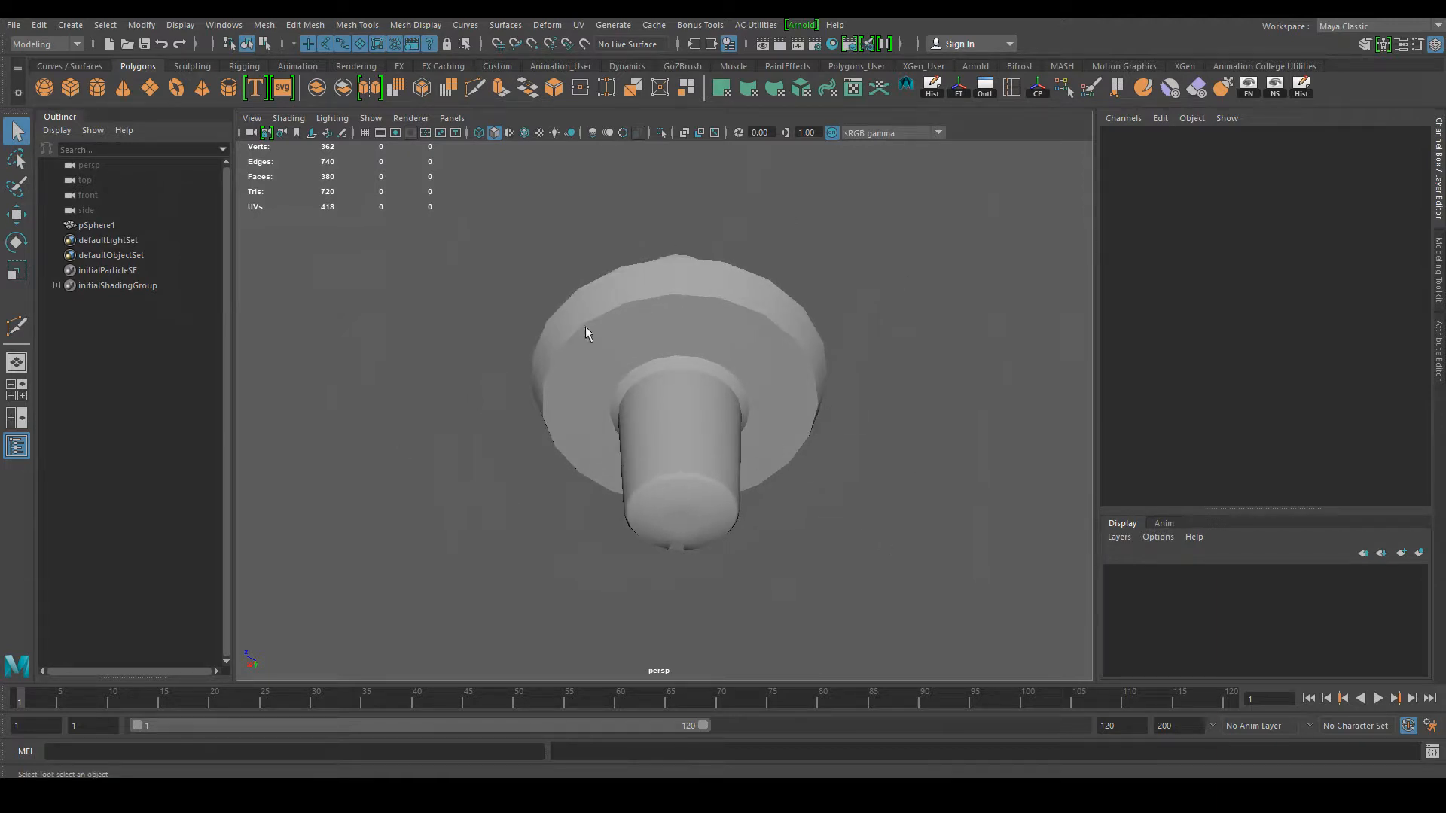
pyautogui.keyDown('alt'); pyautogui.moveTo(935, 436); pyautogui.dragTo(901, 441); pyautogui.keyUp('alt')
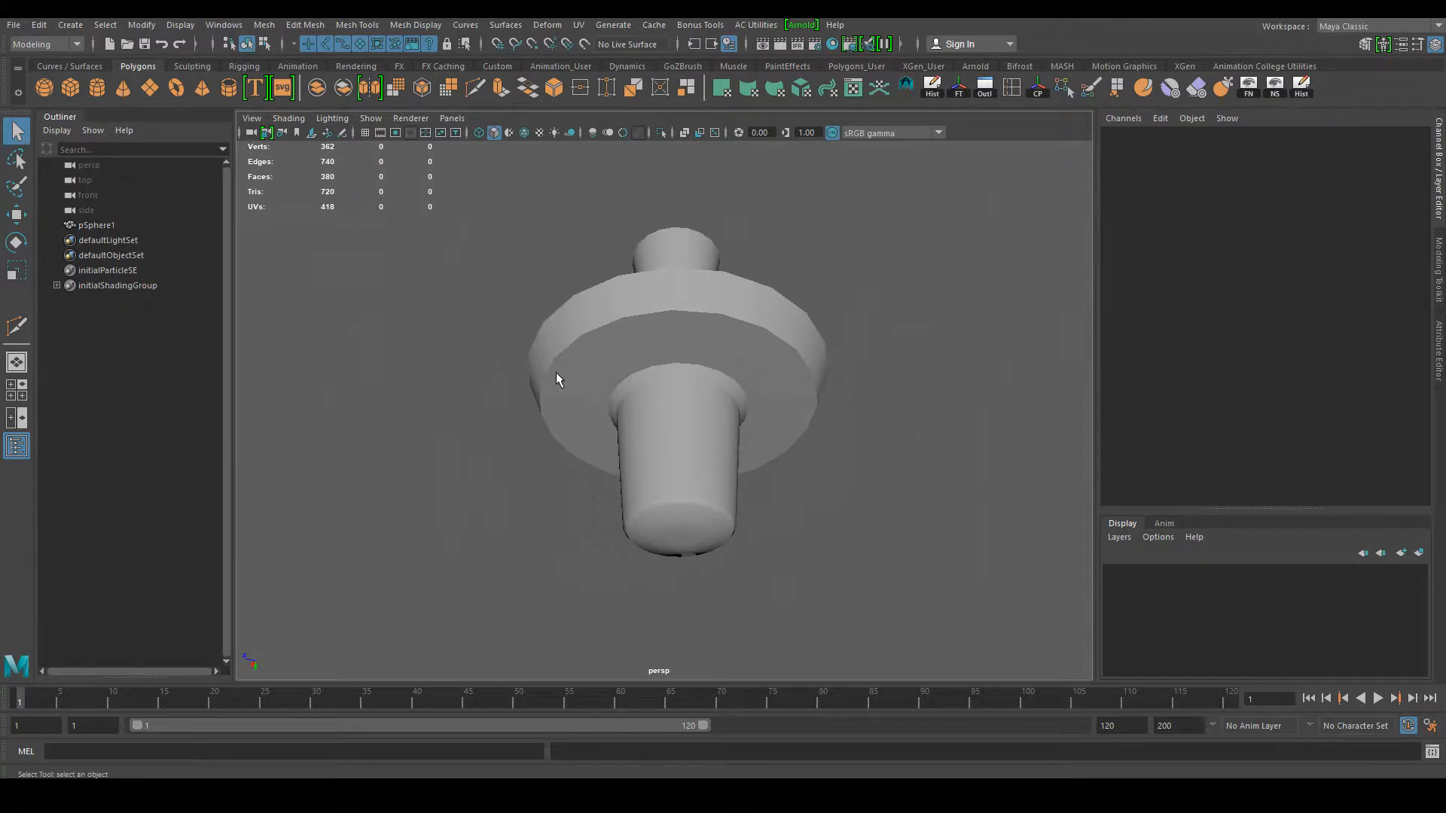
pyautogui.keyDown('alt'); pyautogui.moveTo(683, 339); pyautogui.dragTo(645, 554); pyautogui.keyUp('alt')
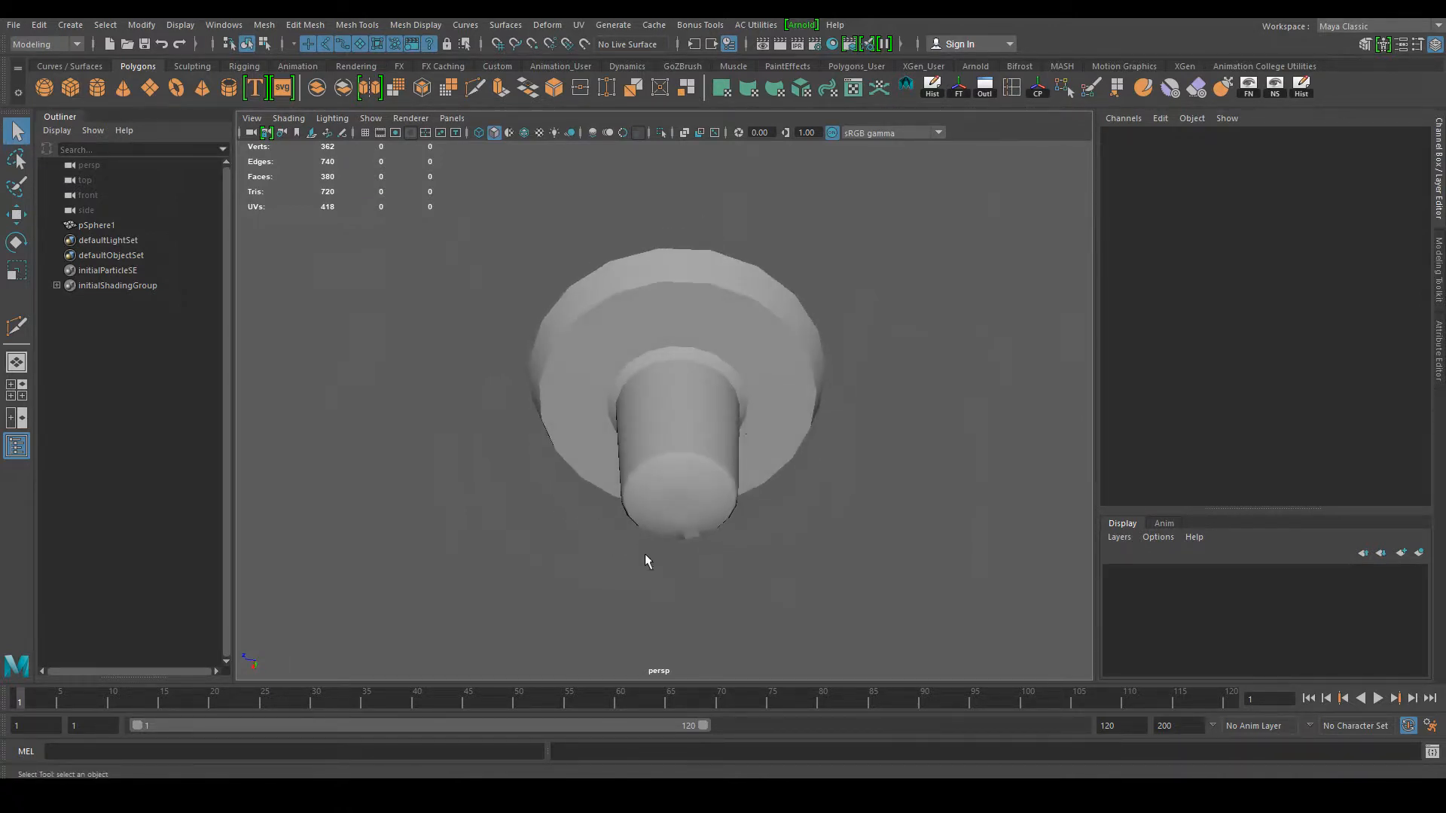
pyautogui.click(681, 521)
pyautogui.scroll(3, 696, 552)
pyautogui.click(698, 595)
# Step: Reapply Harden Edge to the cap face's four selected edges, and soften those same edges
pyautogui.keyDown('alt'); pyautogui.moveTo(697, 595); pyautogui.dragTo(723, 358); pyautogui.keyUp('alt')
pyautogui.moveTo(721, 329); pyautogui.dragTo(723, 303, button='right')
pyautogui.keyDown('alt'); pyautogui.moveTo(749, 558); pyautogui.dragTo(704, 524); pyautogui.keyUp('alt')
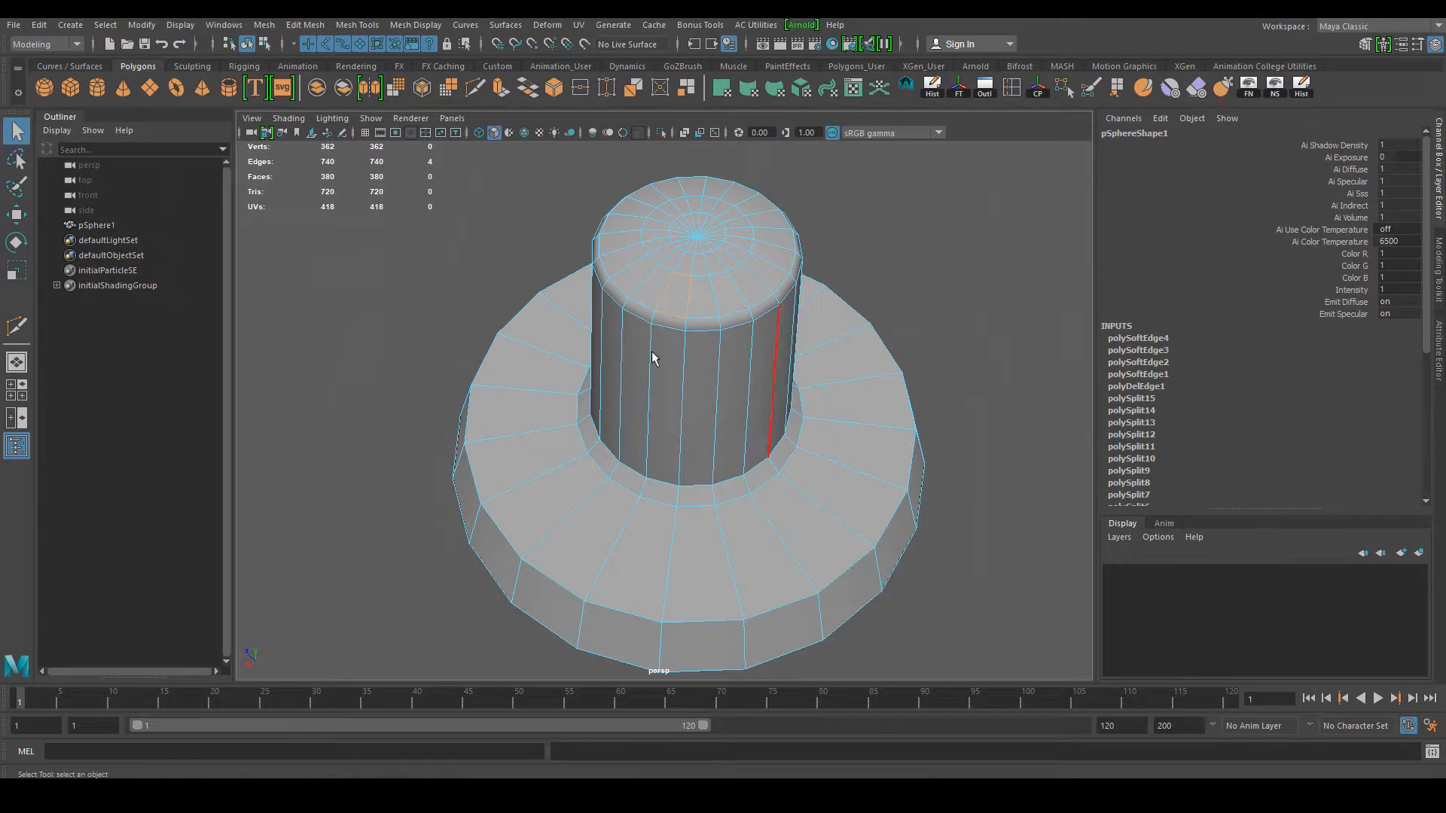
pyautogui.click(427, 25)
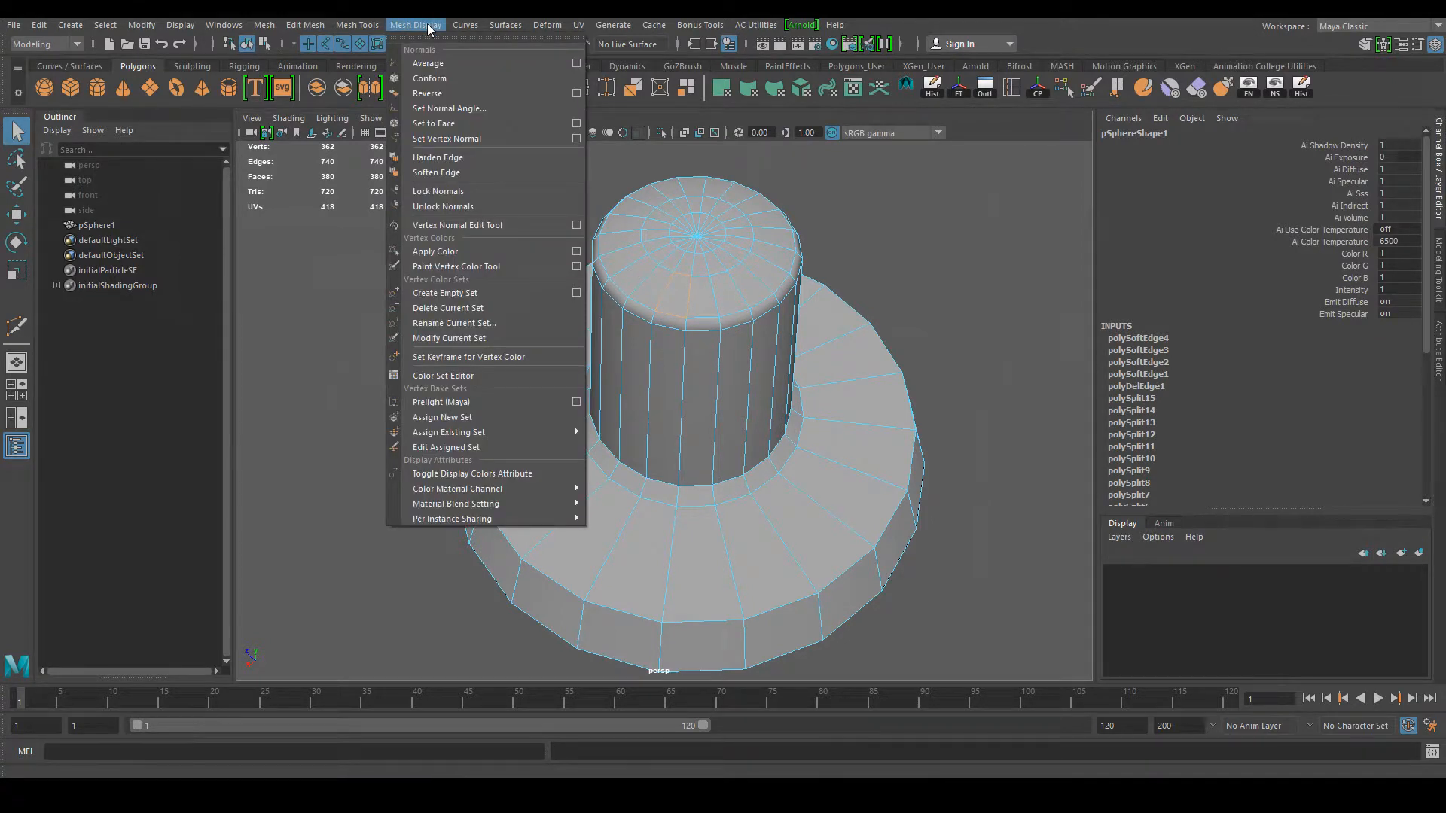
pyautogui.click(450, 156)
pyautogui.click(403, 26)
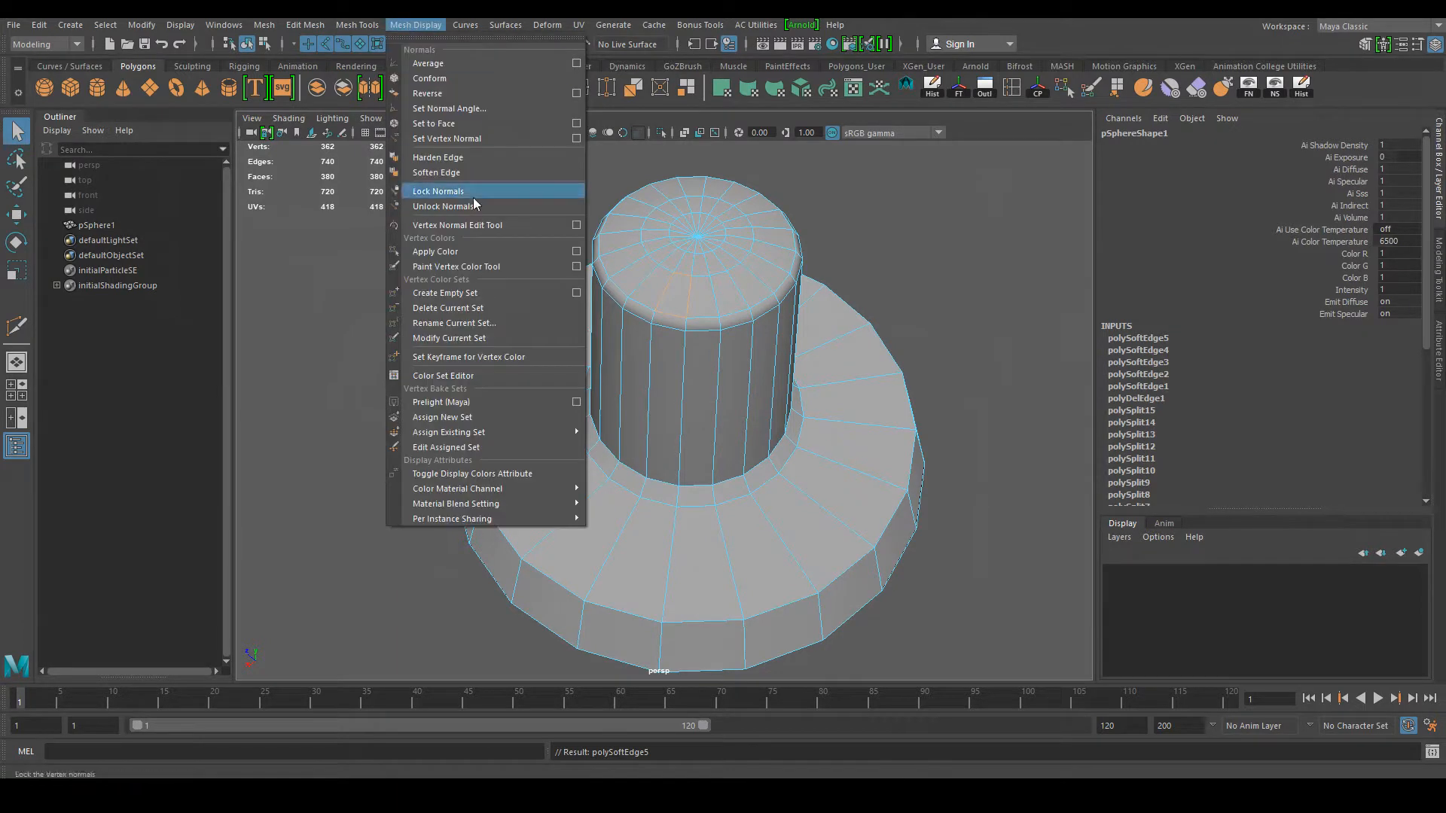
pyautogui.click(467, 173)
# Step: Examine the smooth and hard shading over the whole model in object mode, and compare it with the selected wireframe
pyautogui.moveTo(699, 265); pyautogui.dragTo(771, 246, button='right')
pyautogui.click(906, 281)
pyautogui.keyDown('alt'); pyautogui.moveTo(907, 280); pyautogui.dragTo(767, 175, button='right'); pyautogui.keyUp('alt')
pyautogui.keyDown('alt'); pyautogui.moveTo(767, 174); pyautogui.dragTo(769, 328); pyautogui.keyUp('alt')
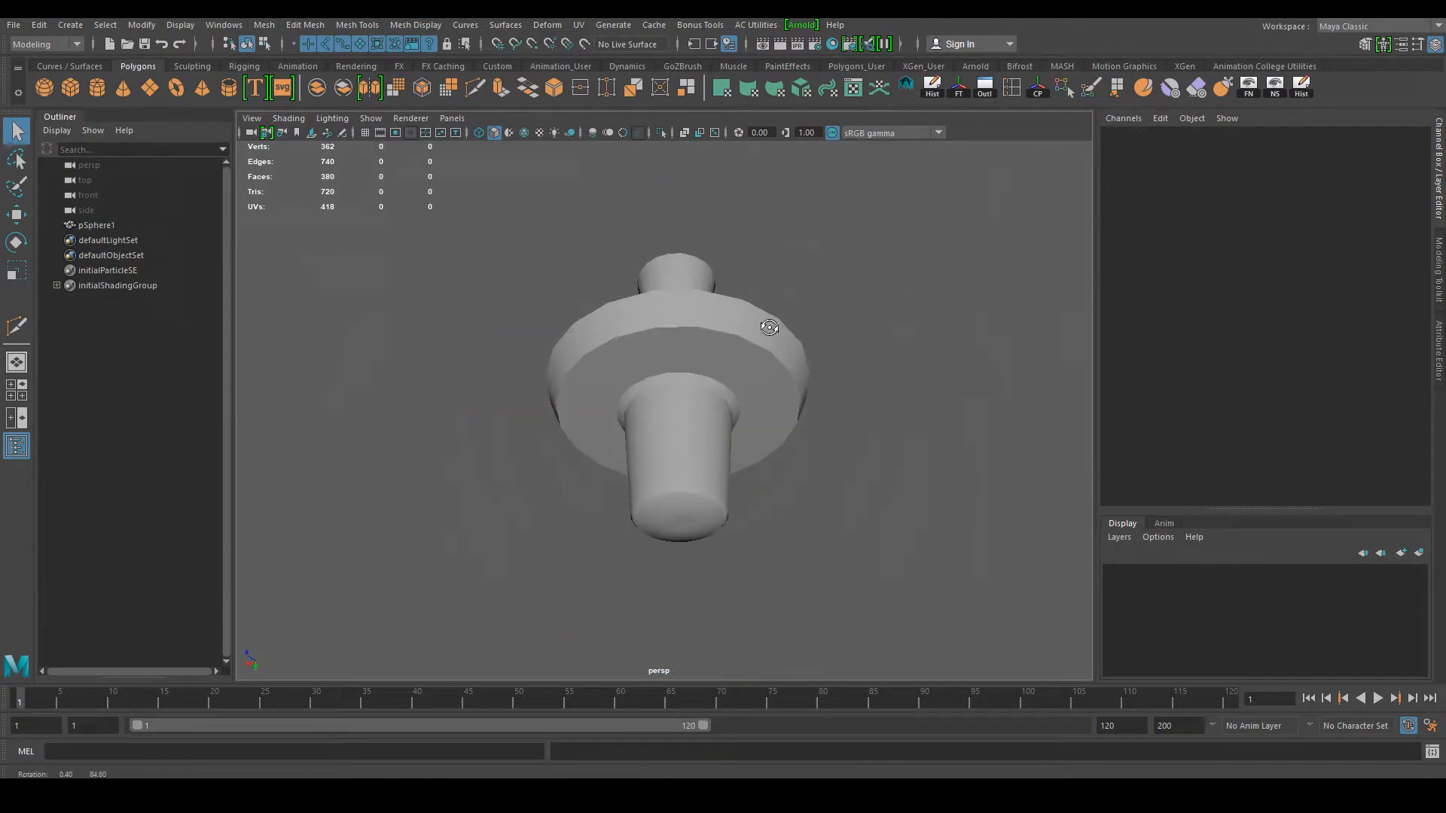
pyautogui.keyDown('alt'); pyautogui.moveTo(700, 503); pyautogui.dragTo(671, 403); pyautogui.keyUp('alt')
pyautogui.scroll(5, 736, 388)
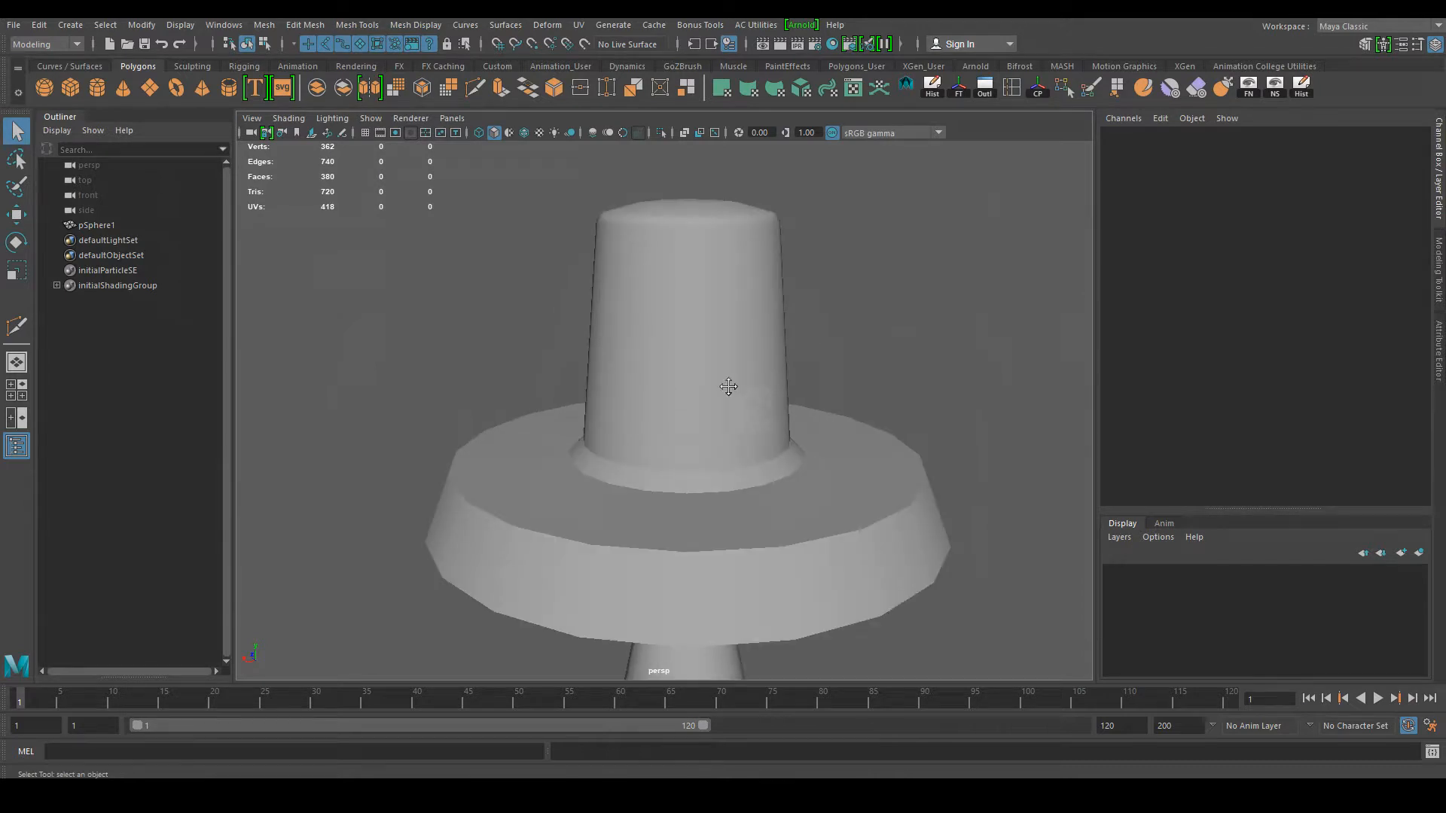
pyautogui.keyDown('alt'); pyautogui.moveTo(678, 313); pyautogui.dragTo(705, 577); pyautogui.keyUp('alt')
pyautogui.keyDown('alt'); pyautogui.moveTo(769, 537); pyautogui.dragTo(701, 500, button='right'); pyautogui.keyUp('alt')
pyautogui.keyDown('alt'); pyautogui.moveTo(701, 500); pyautogui.dragTo(680, 407); pyautogui.keyUp('alt')
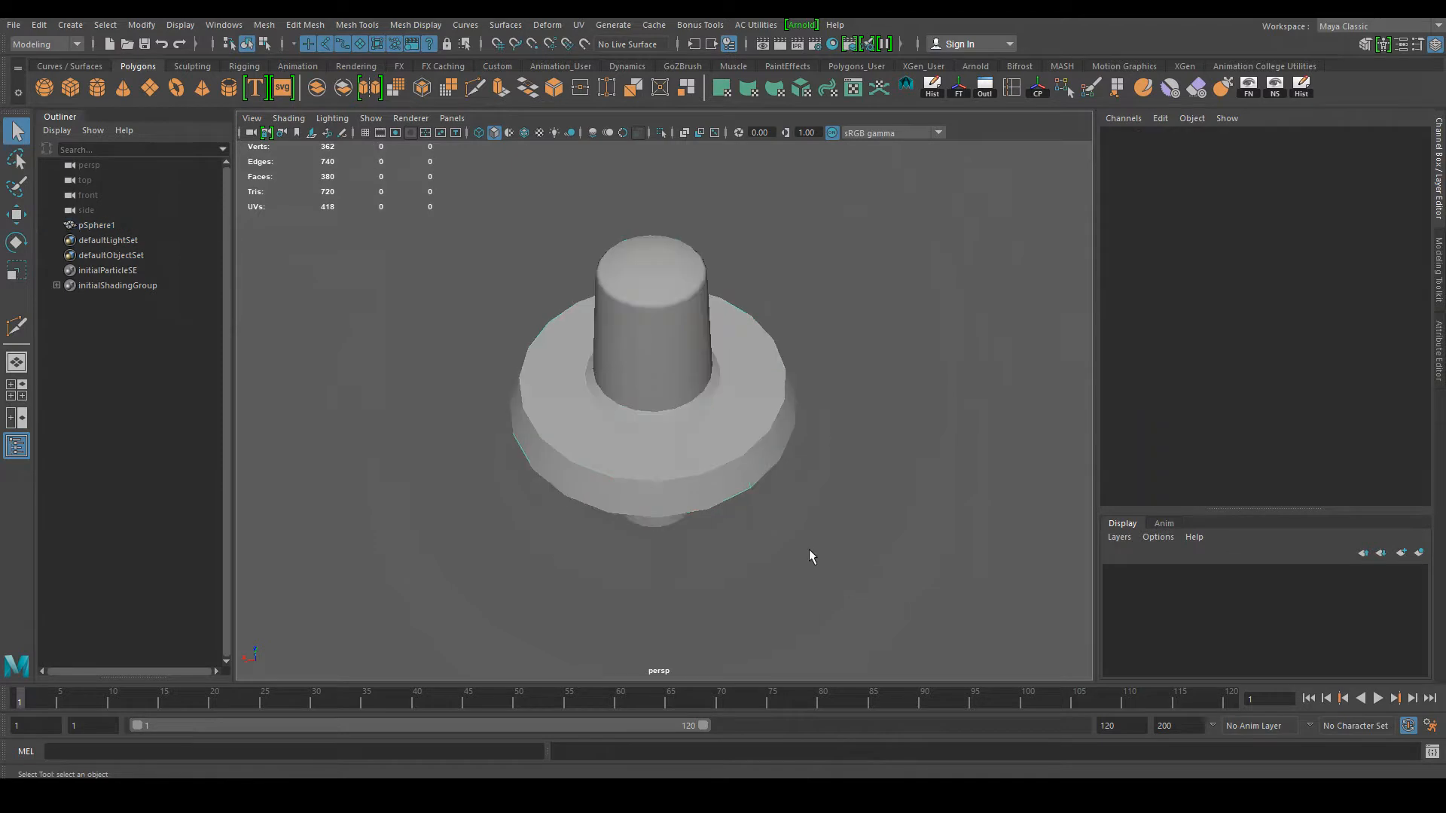
pyautogui.keyDown('alt'); pyautogui.moveTo(810, 555); pyautogui.dragTo(597, 294); pyautogui.keyUp('alt')
pyautogui.click(416, 25)
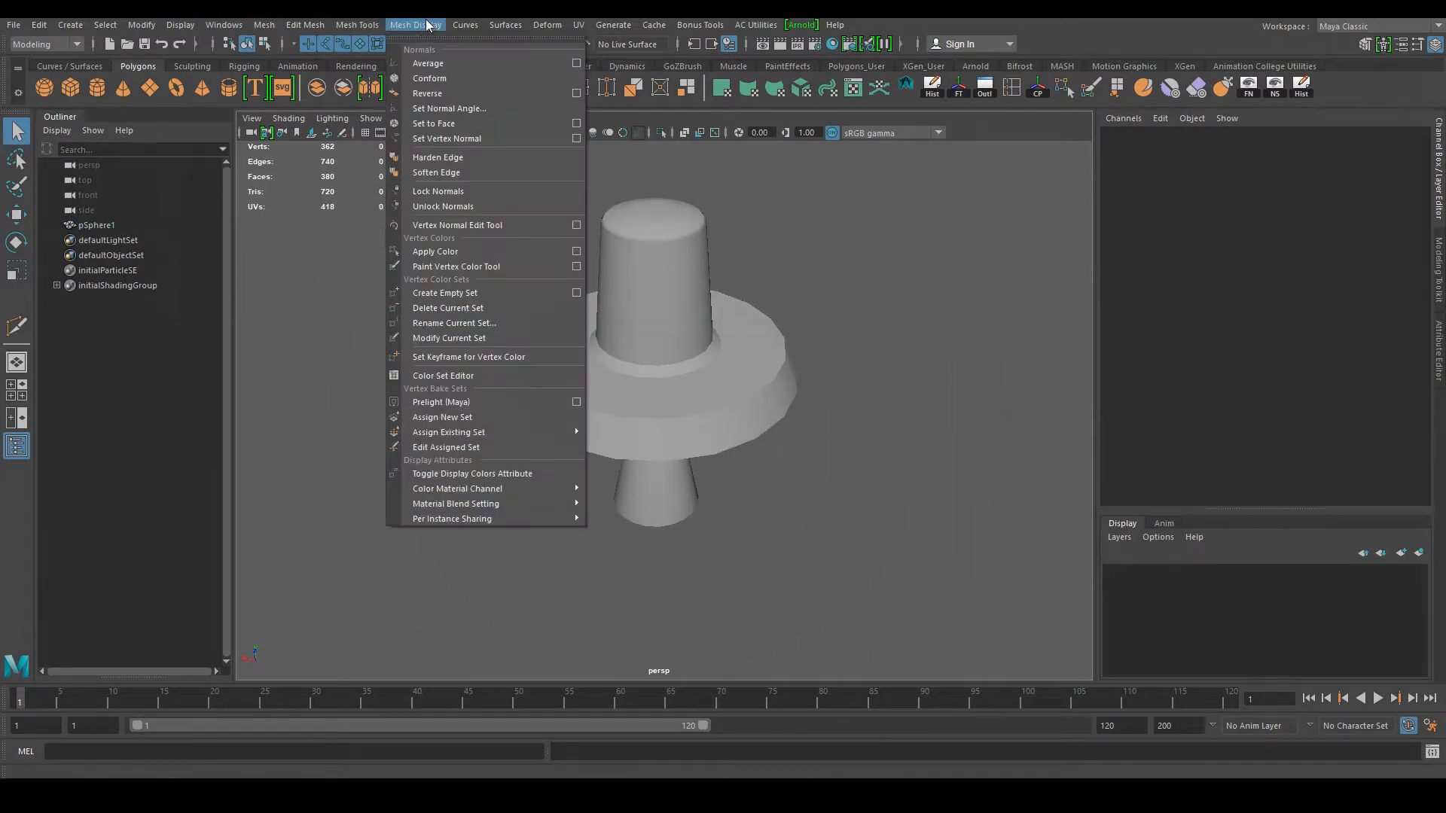
pyautogui.click(666, 384)
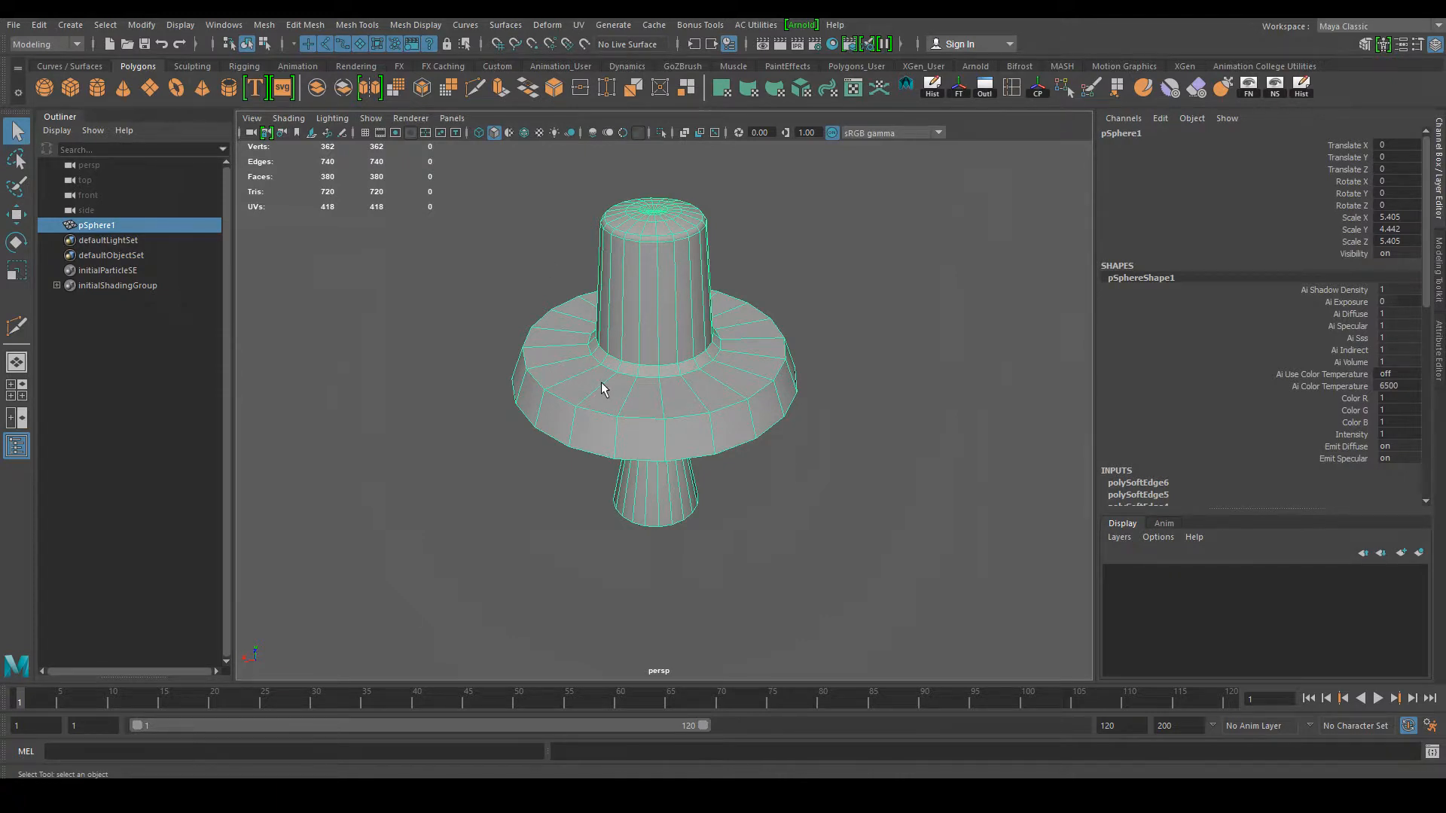
pyautogui.keyDown('alt'); pyautogui.moveTo(607, 407); pyautogui.dragTo(537, 422); pyautogui.keyUp('alt')
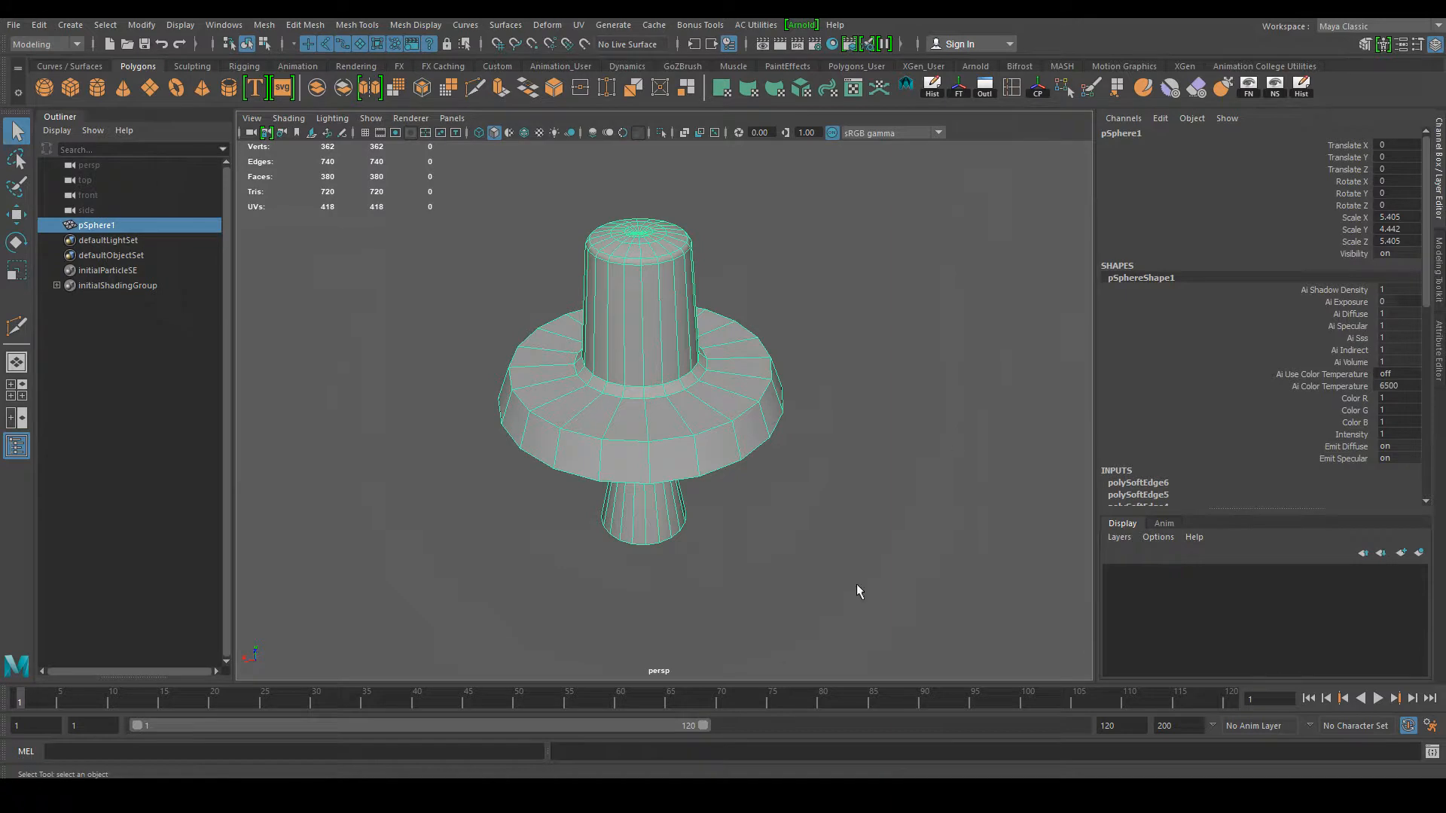
pyautogui.scroll(5, 697, 557)
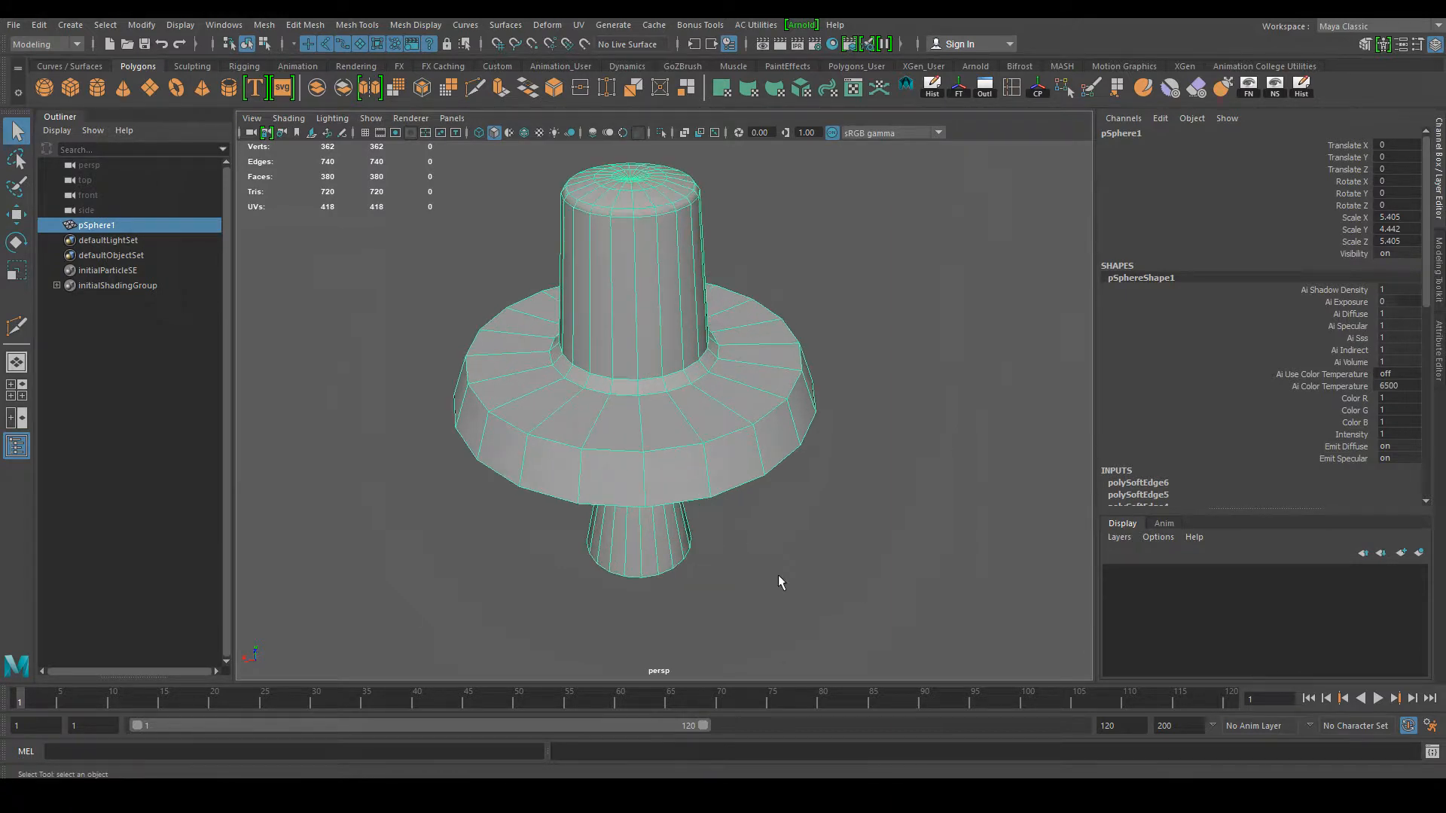
# Step: Reverse the normal of a single face on the rim's upper surface
pyautogui.moveTo(694, 363); pyautogui.dragTo(694, 411, button='right')
pyautogui.moveTo(838, 563)
pyautogui.keyDown('alt'); pyautogui.mouseDown()
pyautogui.moveTo(806, 563)
pyautogui.moveTo(788, 601)
pyautogui.moveTo(808, 548)
pyautogui.moveTo(833, 581)
pyautogui.moveTo(858, 544)
pyautogui.mouseUp(); pyautogui.keyUp('alt')
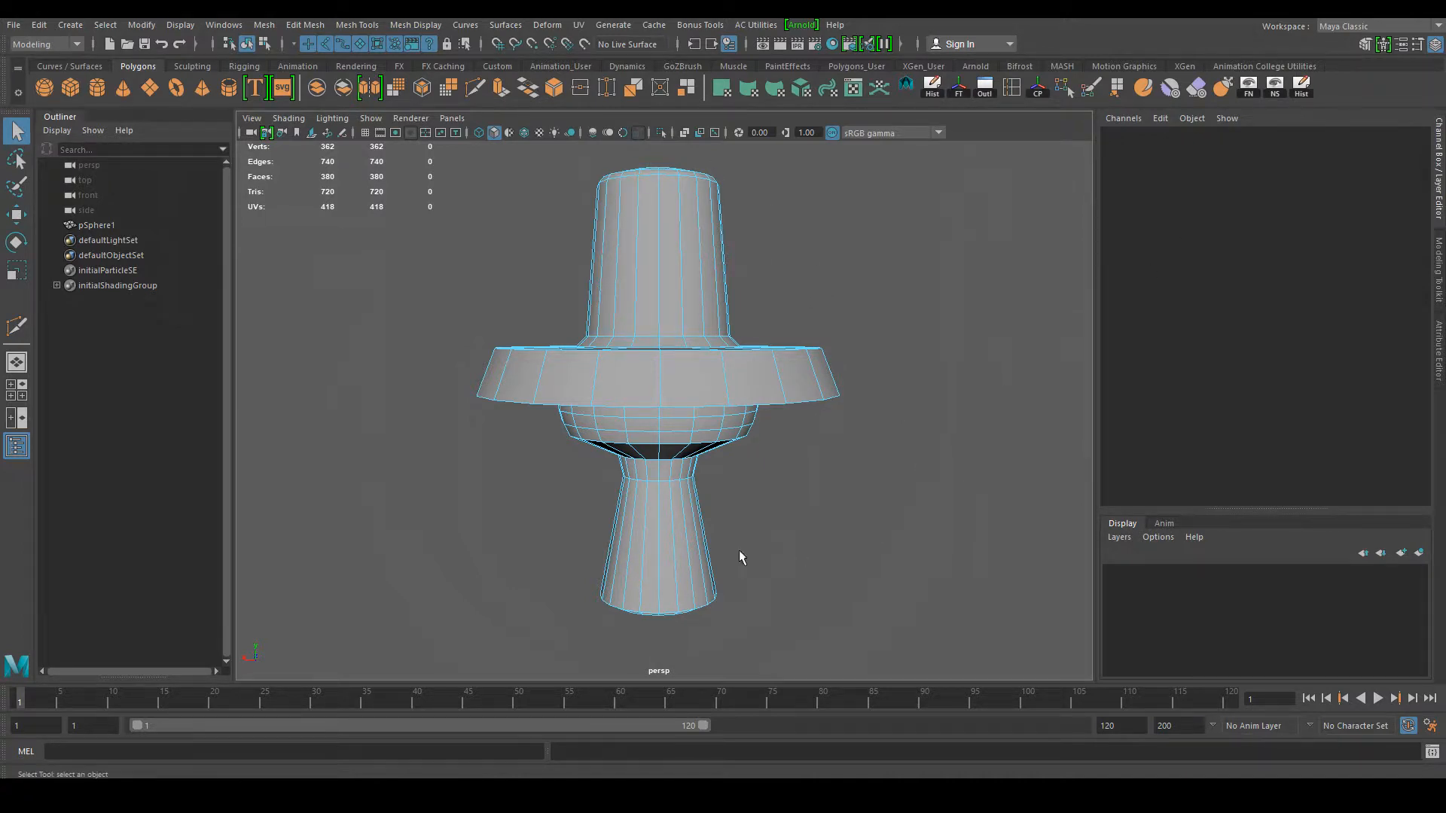
pyautogui.keyDown('alt'); pyautogui.moveTo(858, 380); pyautogui.dragTo(565, 324); pyautogui.keyUp('alt')
pyautogui.keyDown('alt'); pyautogui.moveTo(727, 338); pyautogui.dragTo(807, 361); pyautogui.keyUp('alt')
pyautogui.keyDown('alt'); pyautogui.moveTo(806, 361); pyautogui.dragTo(920, 379, button='right'); pyautogui.keyUp('alt')
pyautogui.keyDown('alt'); pyautogui.moveTo(920, 379); pyautogui.dragTo(1002, 354, button='middle'); pyautogui.keyUp('alt')
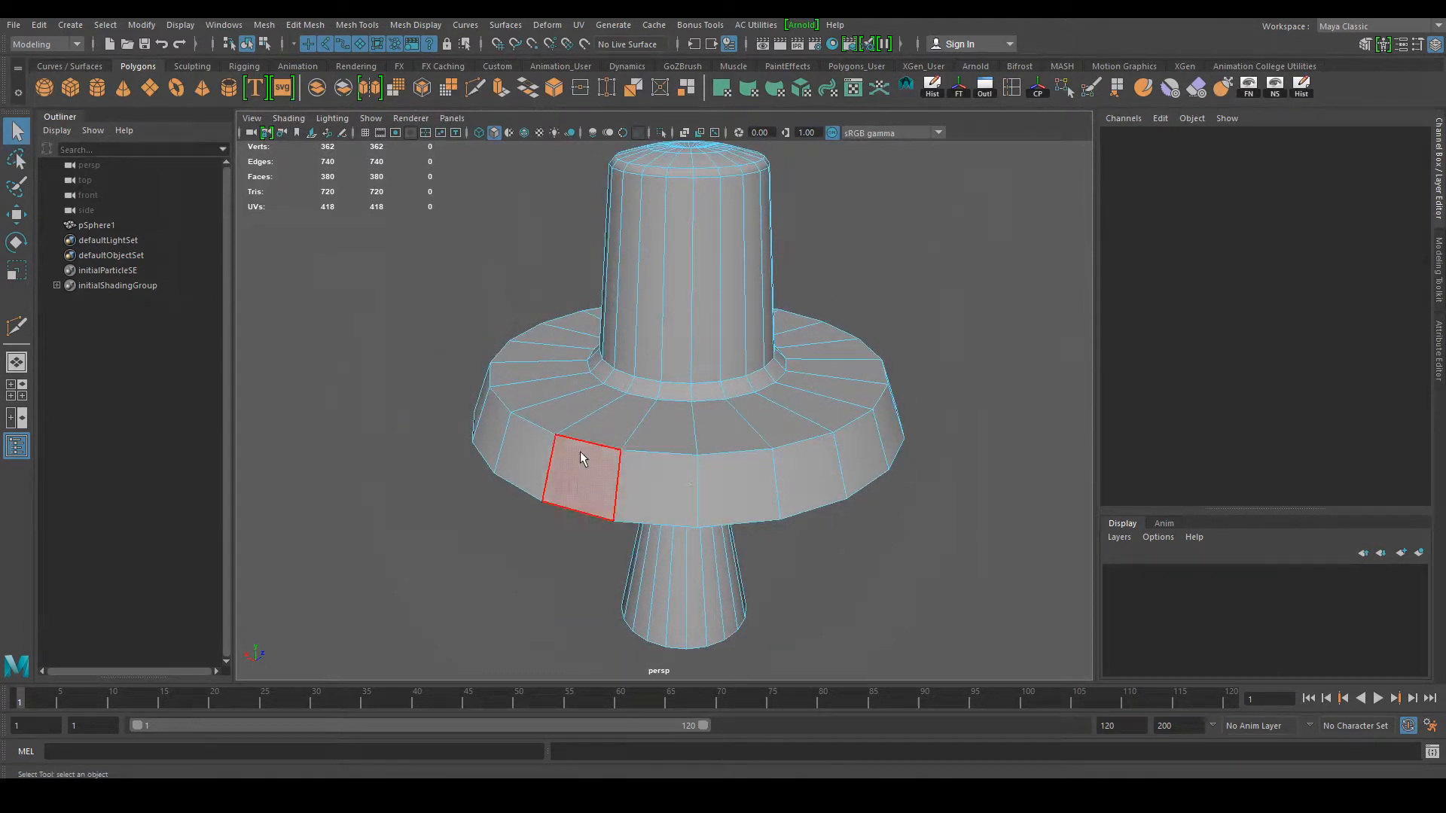
pyautogui.click(649, 427)
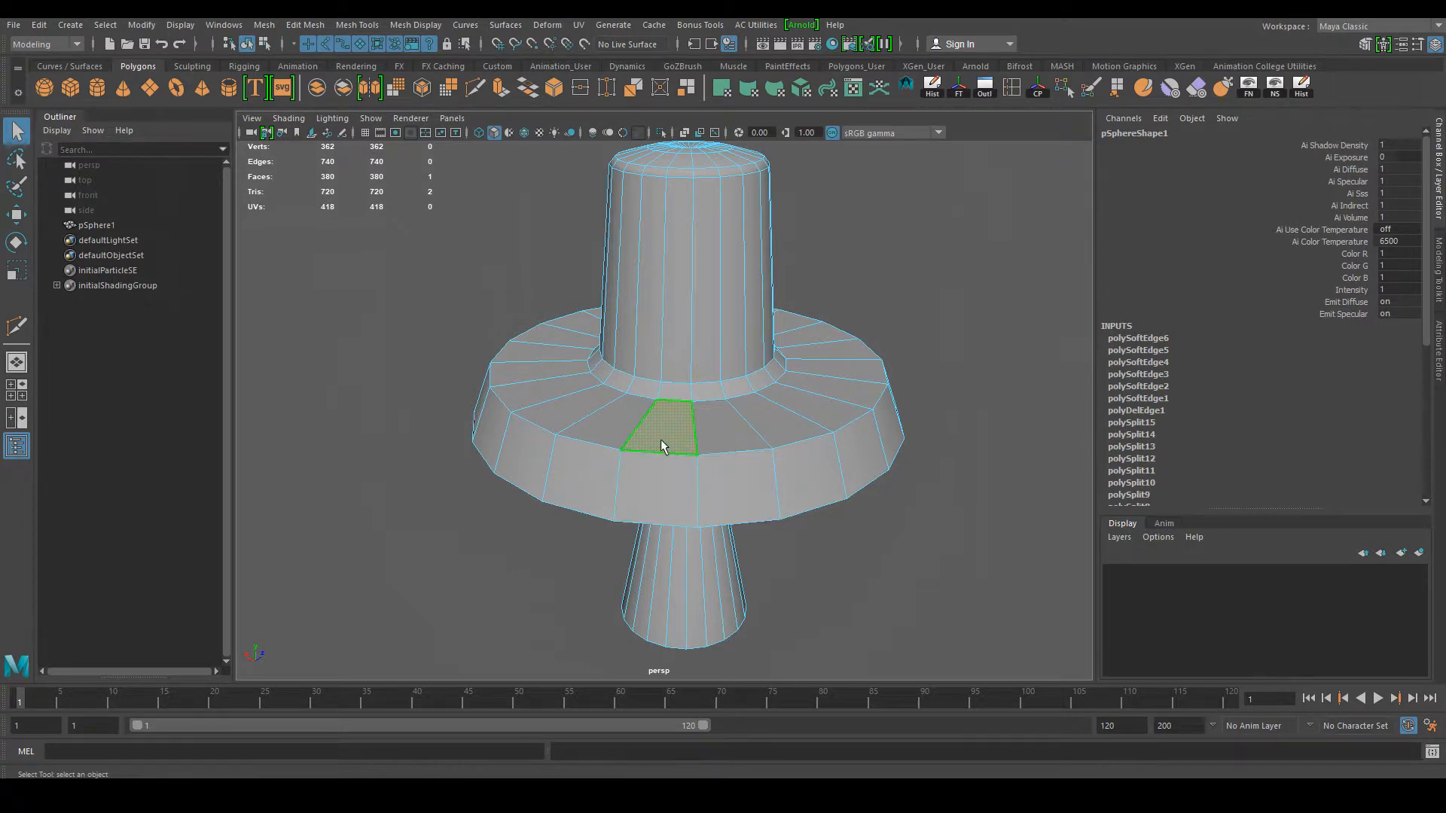
pyautogui.click(879, 575)
pyautogui.click(683, 434)
pyautogui.click(370, 25)
pyautogui.moveTo(417, 28)
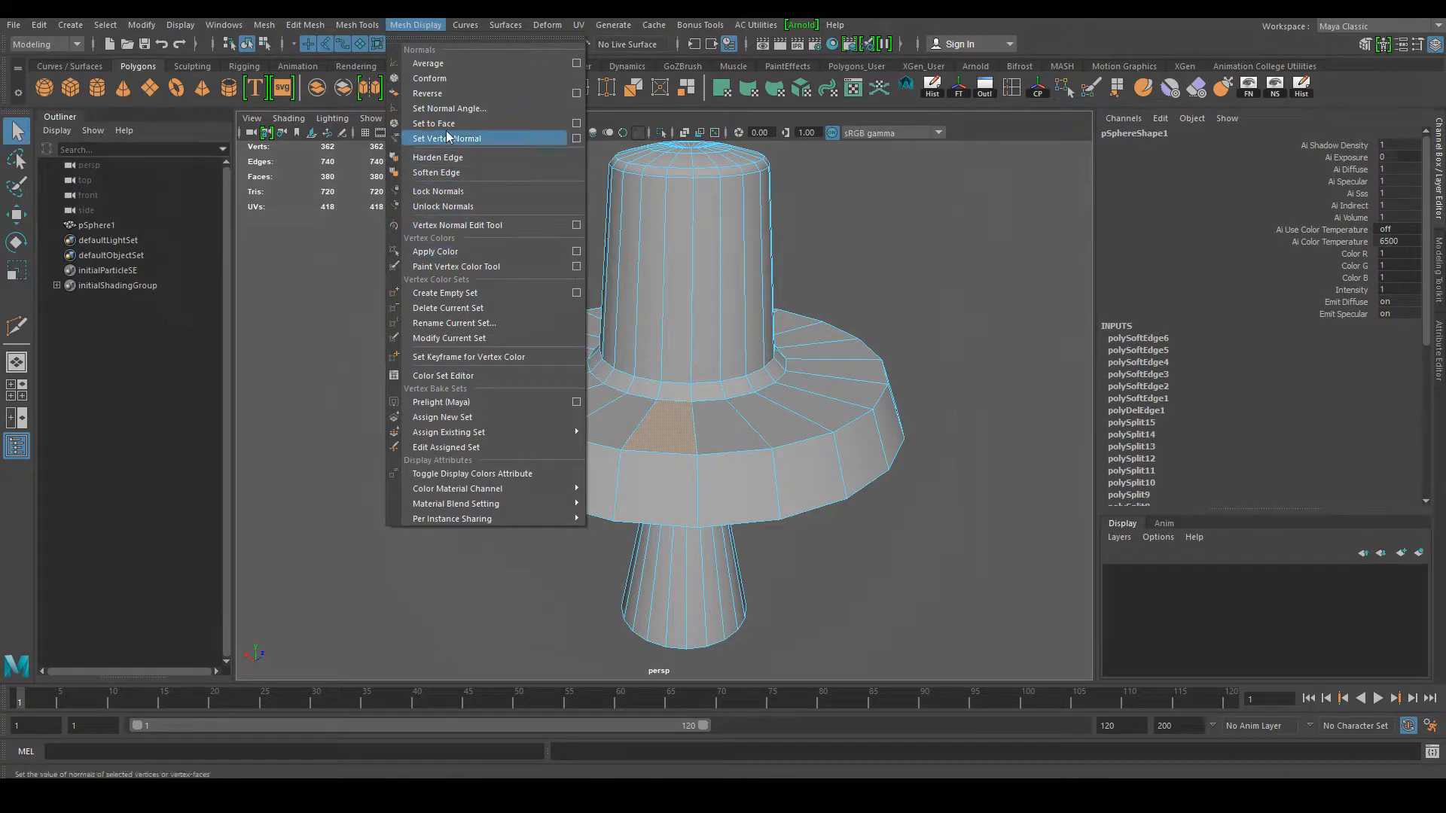
pyautogui.click(485, 94)
pyautogui.click(374, 454)
# Step: Return to object mode and examine the reversed face on the rim's upper surface up close
pyautogui.moveTo(655, 348); pyautogui.dragTo(737, 320, button='right')
pyautogui.click(902, 607)
pyautogui.keyDown('alt'); pyautogui.moveTo(903, 607); pyautogui.dragTo(563, 361); pyautogui.keyUp('alt')
pyautogui.scroll(5, 542, 384)
pyautogui.scroll(1, 607, 378)
pyautogui.scroll(-2, 607, 378)
pyautogui.keyDown('alt'); pyautogui.moveTo(607, 378); pyautogui.dragTo(682, 346, button='middle'); pyautogui.keyUp('alt')
pyautogui.keyDown('alt'); pyautogui.moveTo(683, 345); pyautogui.dragTo(452, 374); pyautogui.keyUp('alt')
pyautogui.scroll(5, 591, 388)
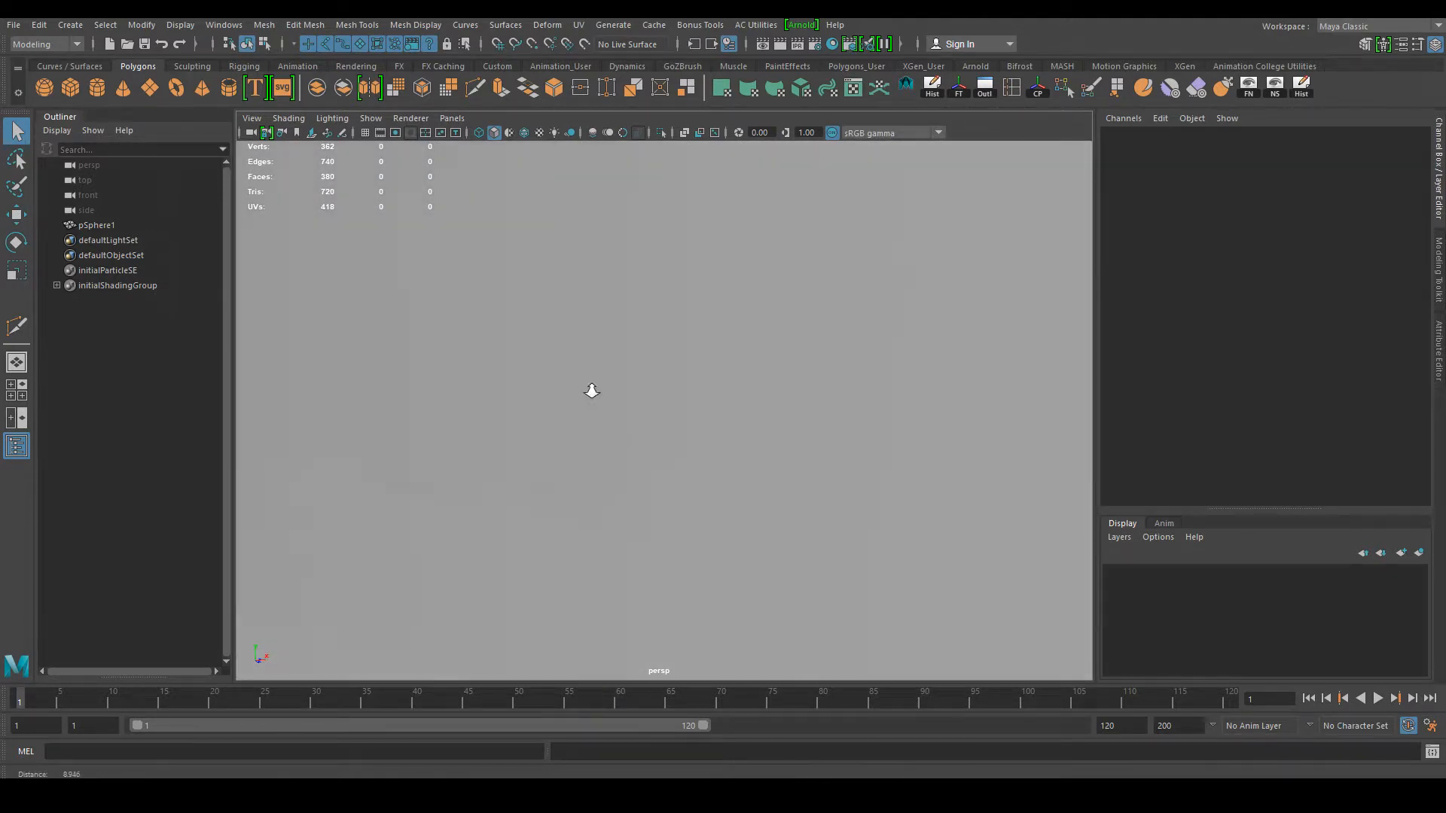
# Step: Examine the dark face on top of the disc from inside and outside the mesh, with the object selected and deselected
pyautogui.keyDown('alt'); pyautogui.moveTo(575, 391); pyautogui.dragTo(627, 348); pyautogui.keyUp('alt')
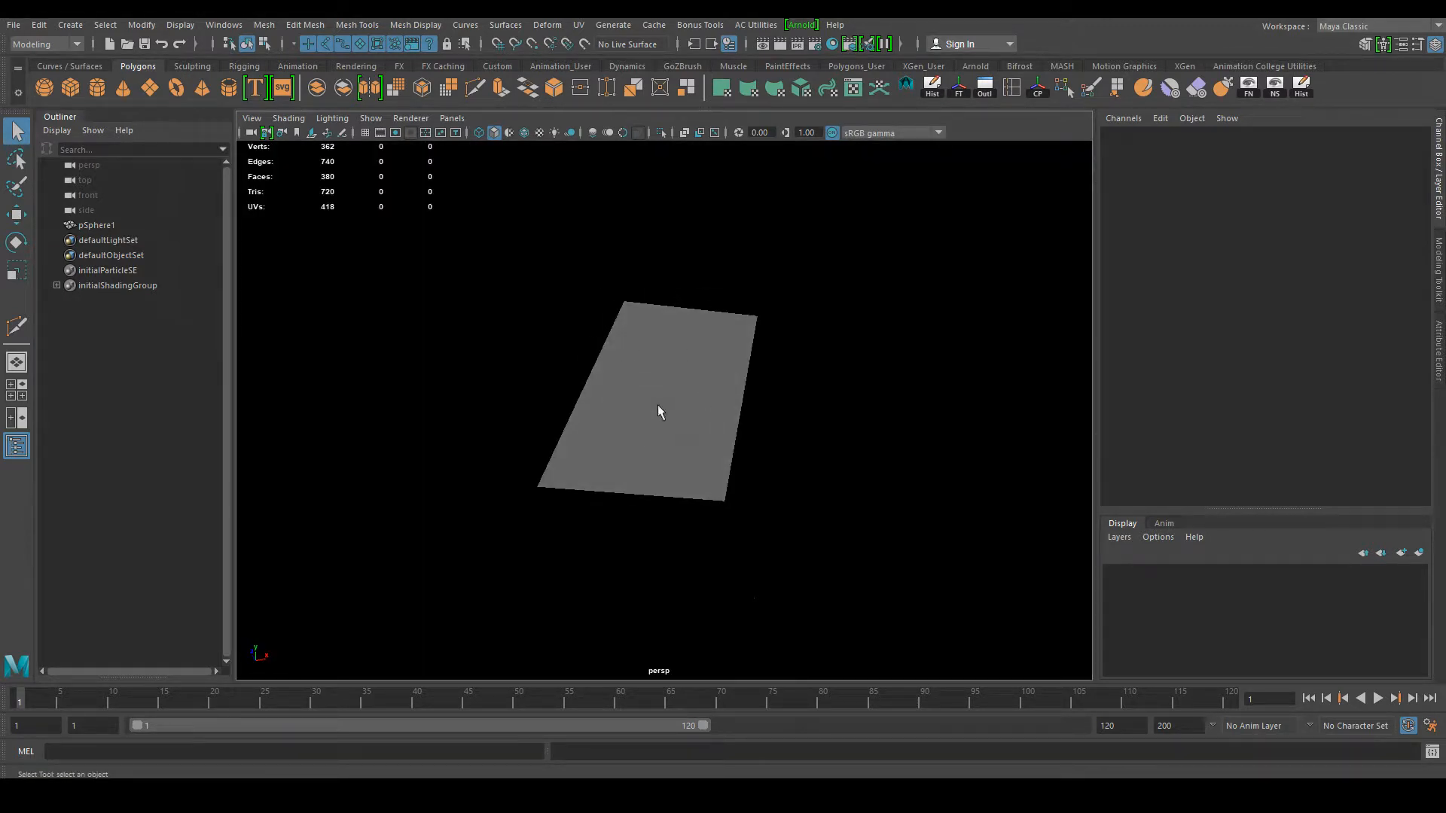
pyautogui.click(716, 437)
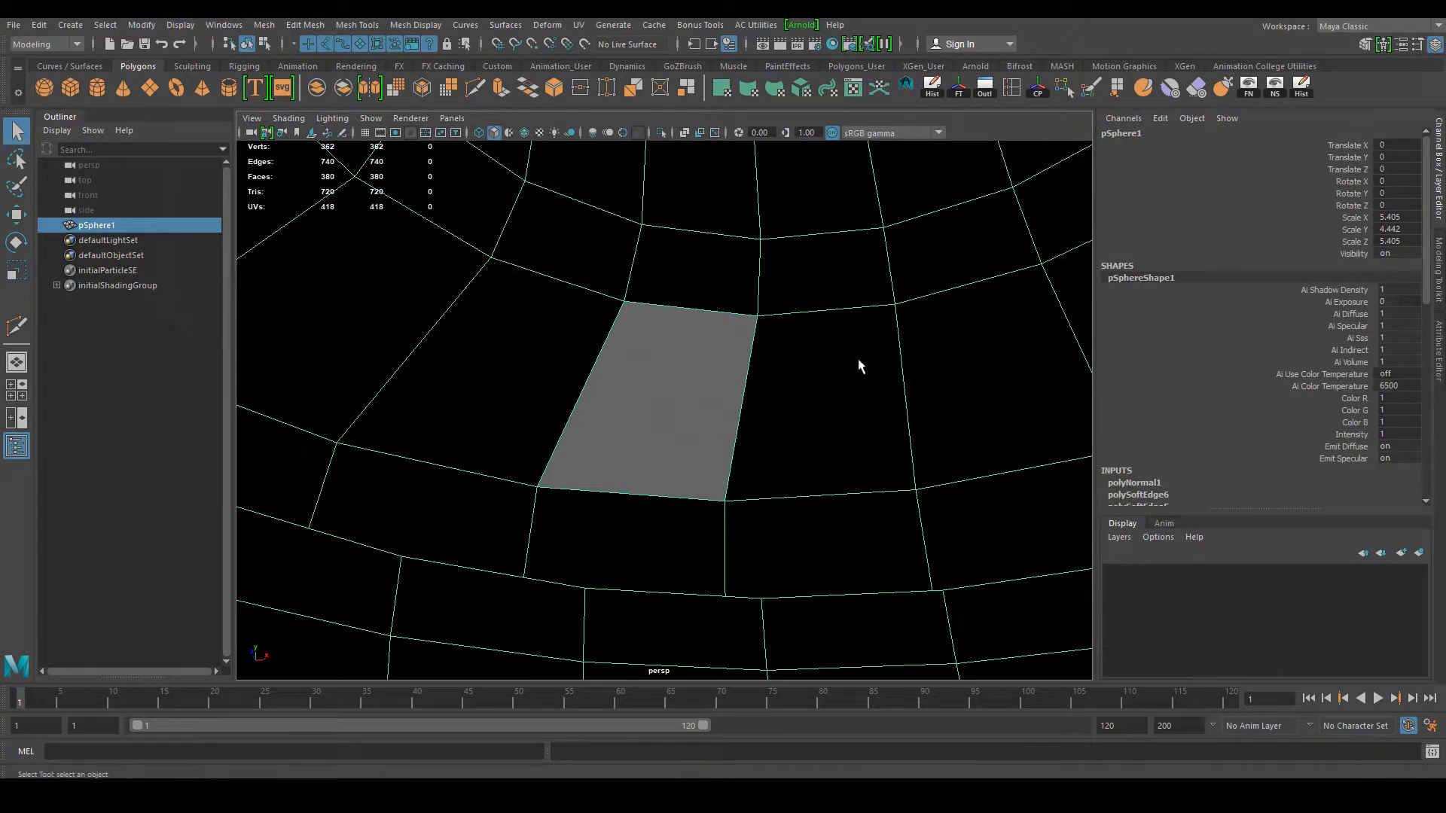
pyautogui.keyDown('alt'); pyautogui.moveTo(773, 411); pyautogui.dragTo(889, 431); pyautogui.keyUp('alt')
pyautogui.click(699, 594)
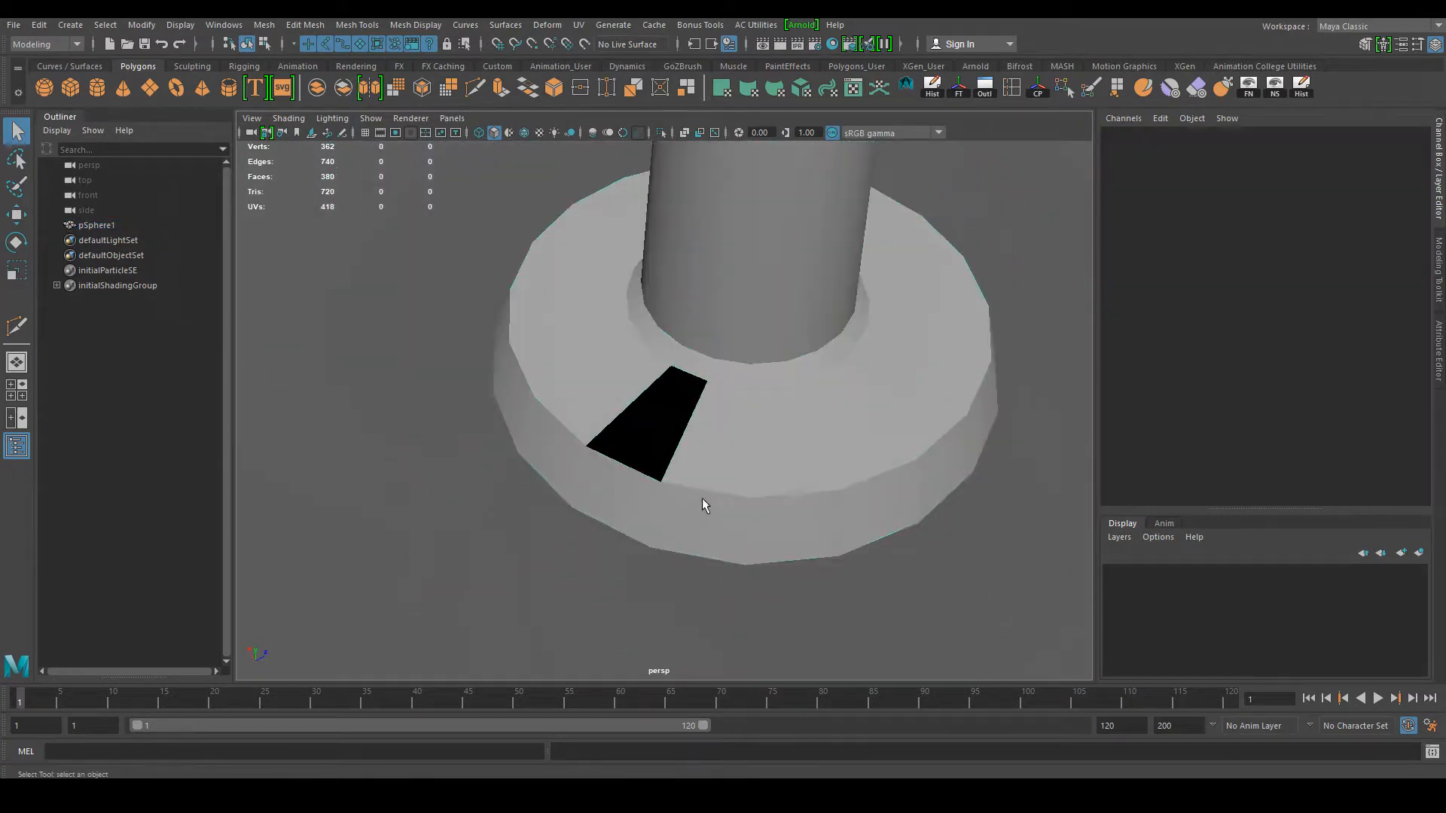
pyautogui.keyDown('alt'); pyautogui.moveTo(701, 498); pyautogui.dragTo(676, 493); pyautogui.keyUp('alt')
pyautogui.keyDown('alt'); pyautogui.moveTo(595, 505); pyautogui.dragTo(671, 459, button='middle'); pyautogui.keyUp('alt')
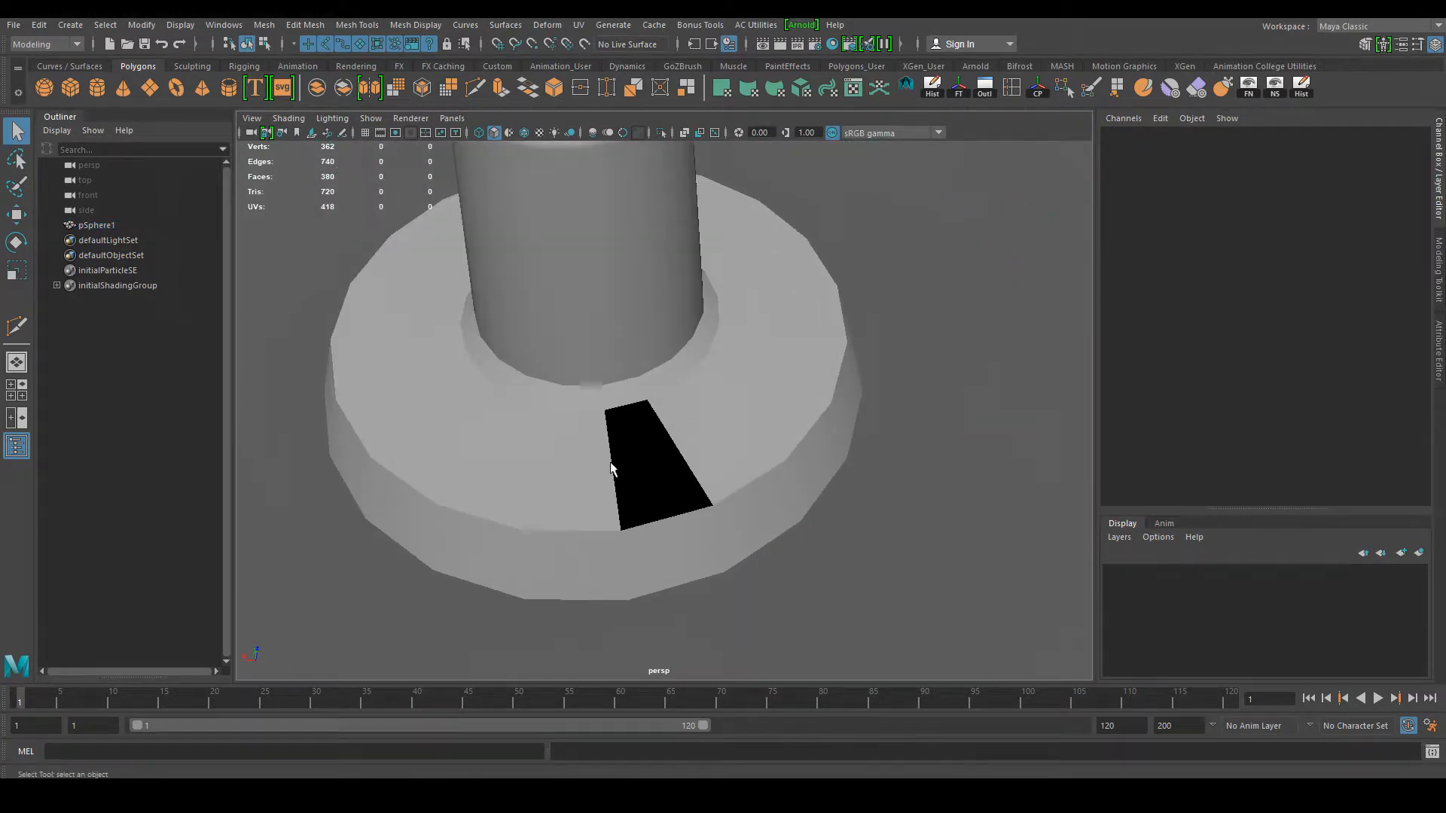
pyautogui.click(642, 465)
pyautogui.keyDown('alt'); pyautogui.moveTo(857, 458); pyautogui.dragTo(812, 423); pyautogui.keyUp('alt')
pyautogui.keyDown('alt'); pyautogui.moveTo(812, 423); pyautogui.dragTo(775, 371, button='right'); pyautogui.keyUp('alt')
pyautogui.keyDown('alt'); pyautogui.moveTo(775, 371); pyautogui.dragTo(663, 386, button='middle'); pyautogui.keyUp('alt')
pyautogui.keyDown('alt'); pyautogui.moveTo(663, 385); pyautogui.dragTo(936, 405, button='right'); pyautogui.keyUp('alt')
pyautogui.keyDown('alt'); pyautogui.moveTo(620, 410); pyautogui.dragTo(811, 365, button='middle'); pyautogui.keyUp('alt')
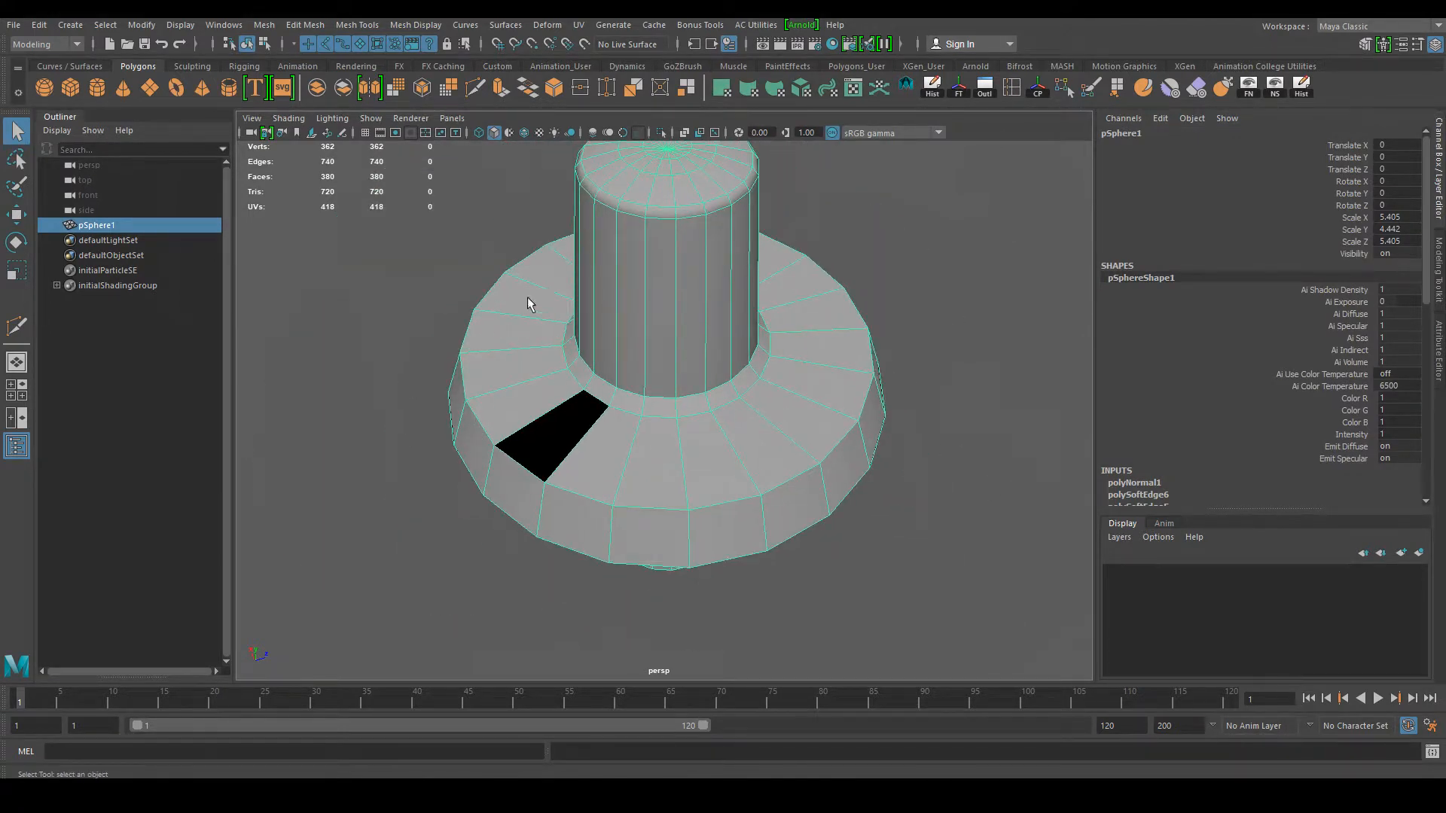
pyautogui.click(231, 26)
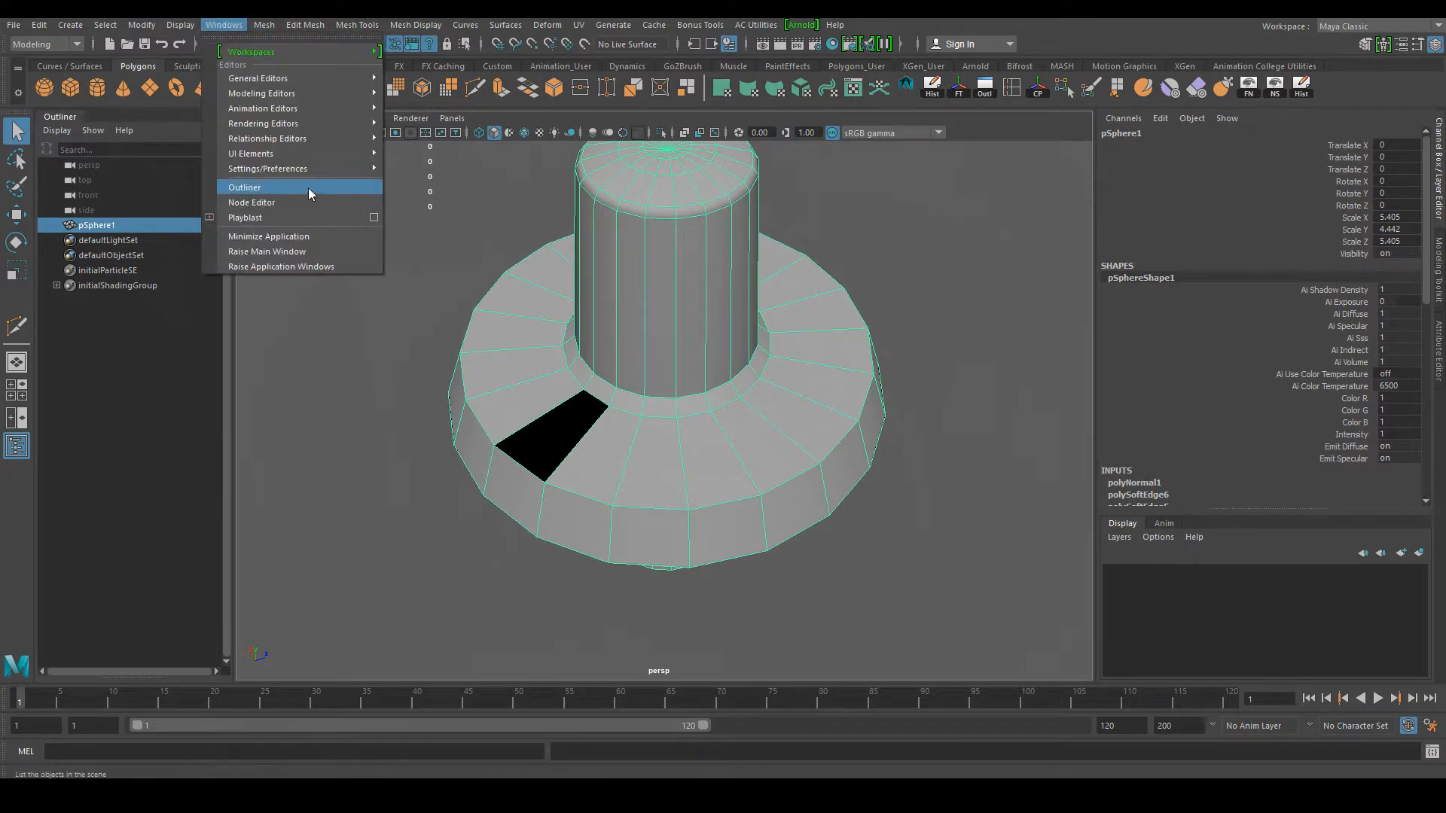
pyautogui.moveTo(190, 30)
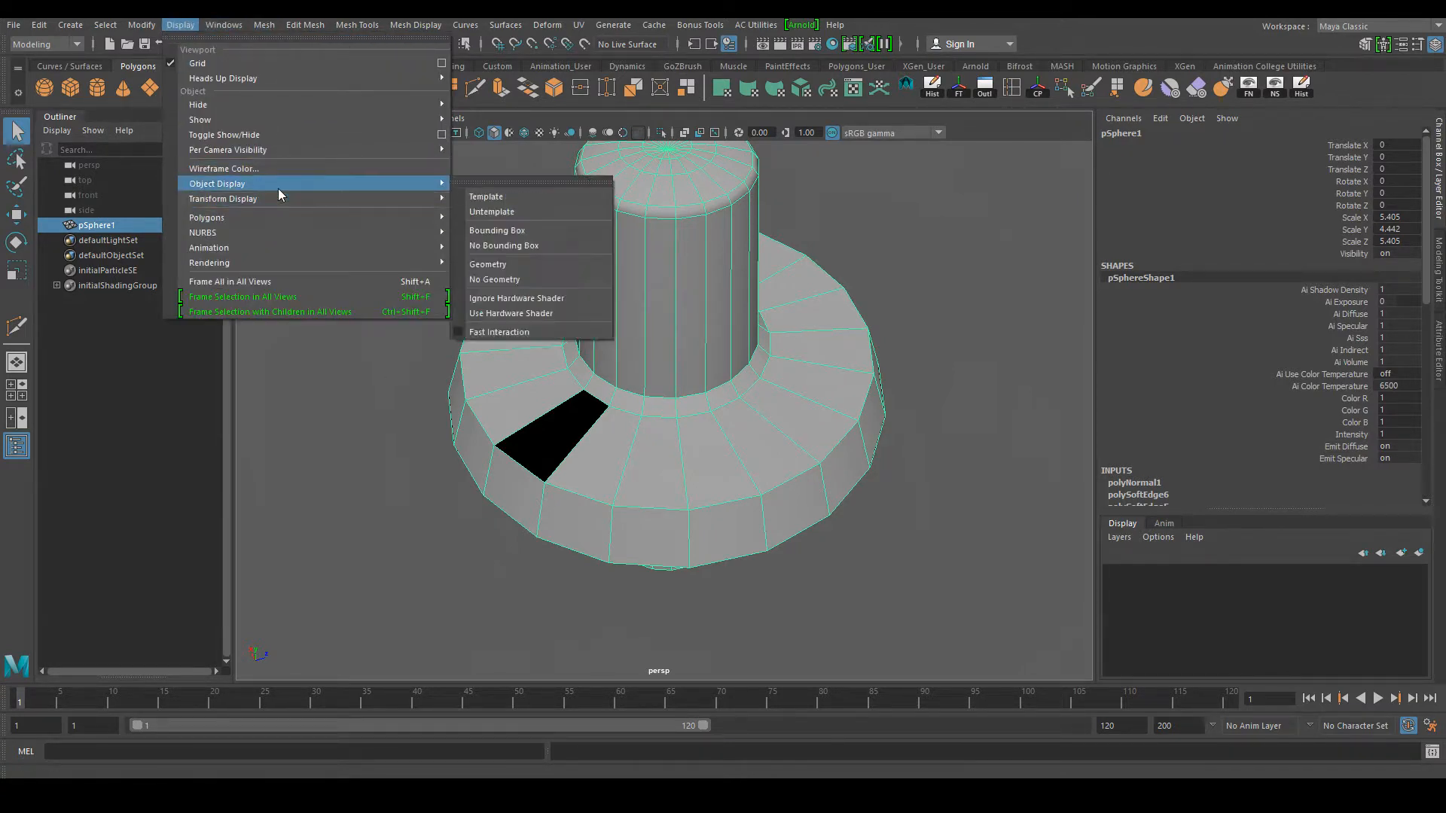
pyautogui.moveTo(297, 188)
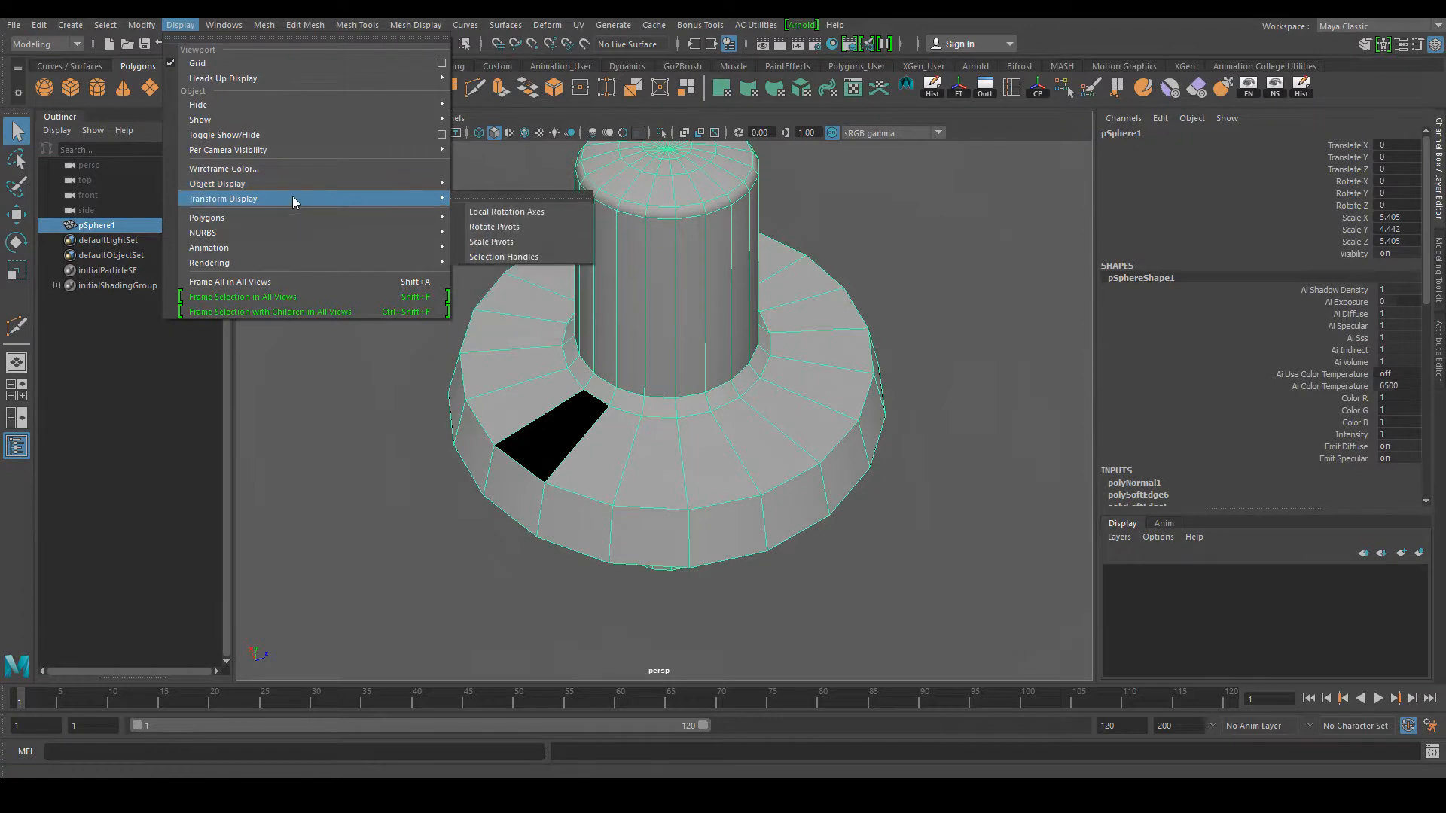
pyautogui.moveTo(287, 218)
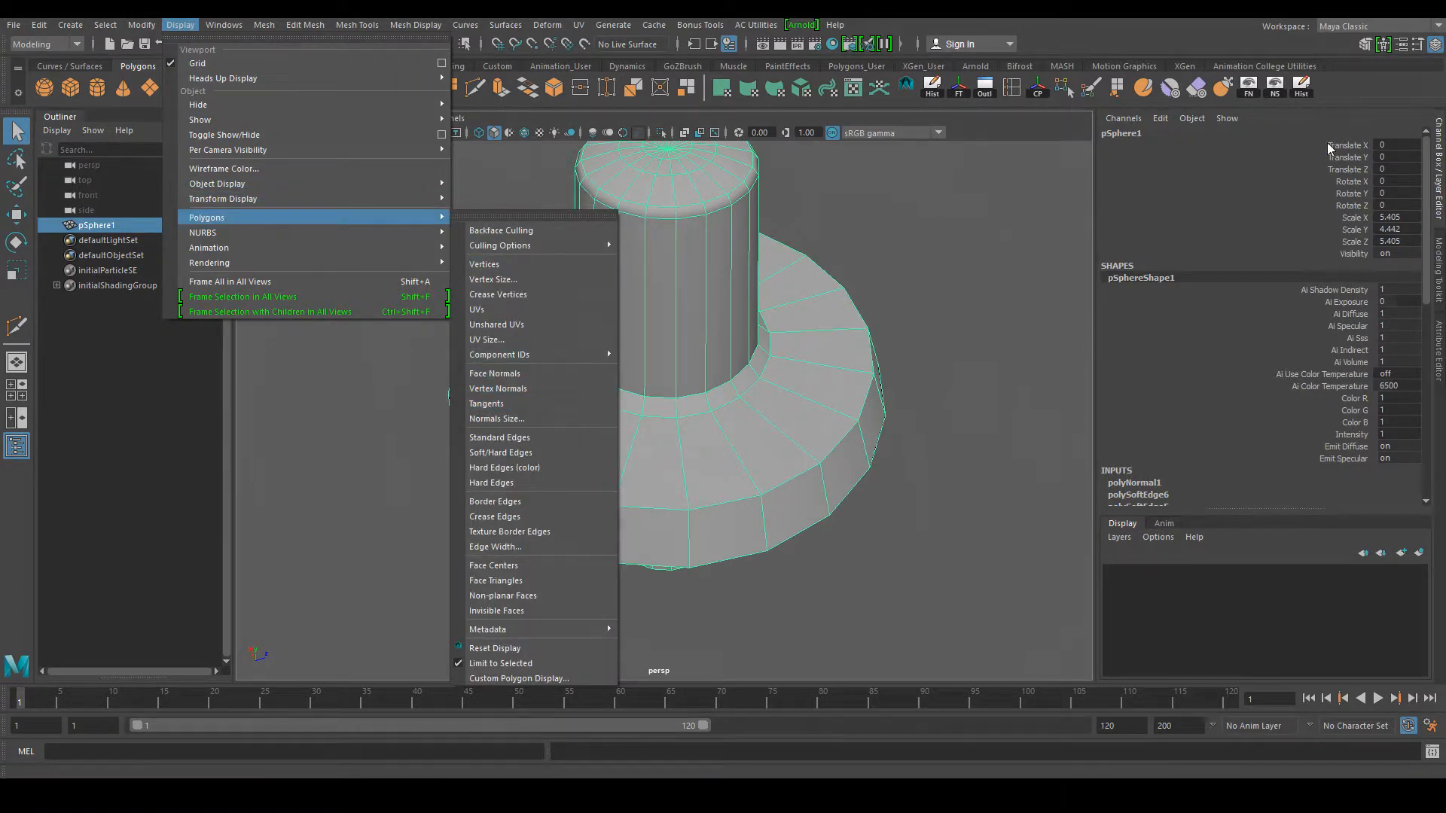
pyautogui.click(1347, 93)
pyautogui.keyDown('alt'); pyautogui.moveTo(844, 409); pyautogui.dragTo(842, 401); pyautogui.keyUp('alt')
pyautogui.keyDown('alt'); pyautogui.moveTo(790, 407); pyautogui.dragTo(779, 477, button='middle'); pyautogui.keyUp('alt')
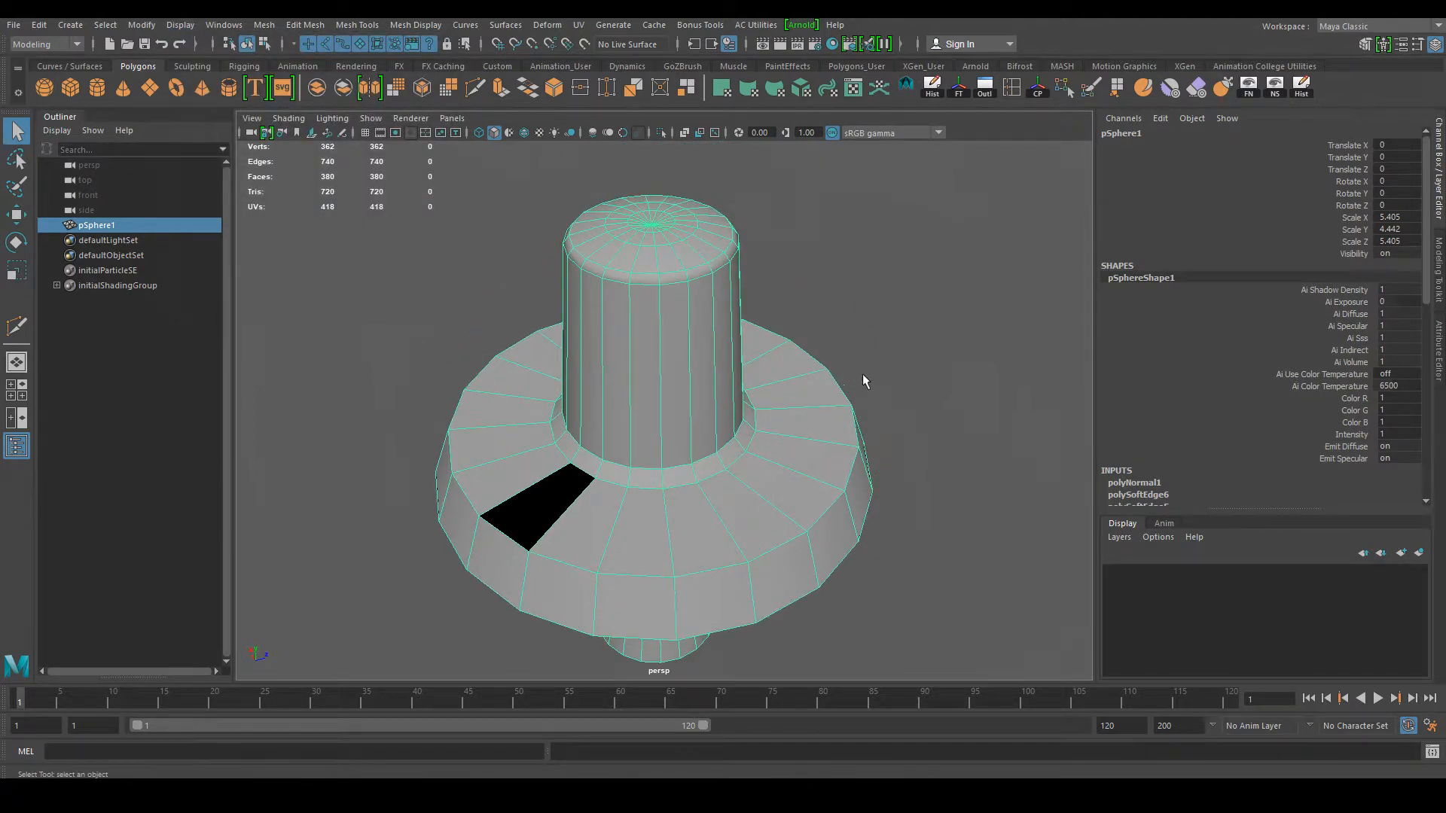
# Step: Display the face normals of the selected mesh and inspect their directions around the dark face
pyautogui.click(299, 26)
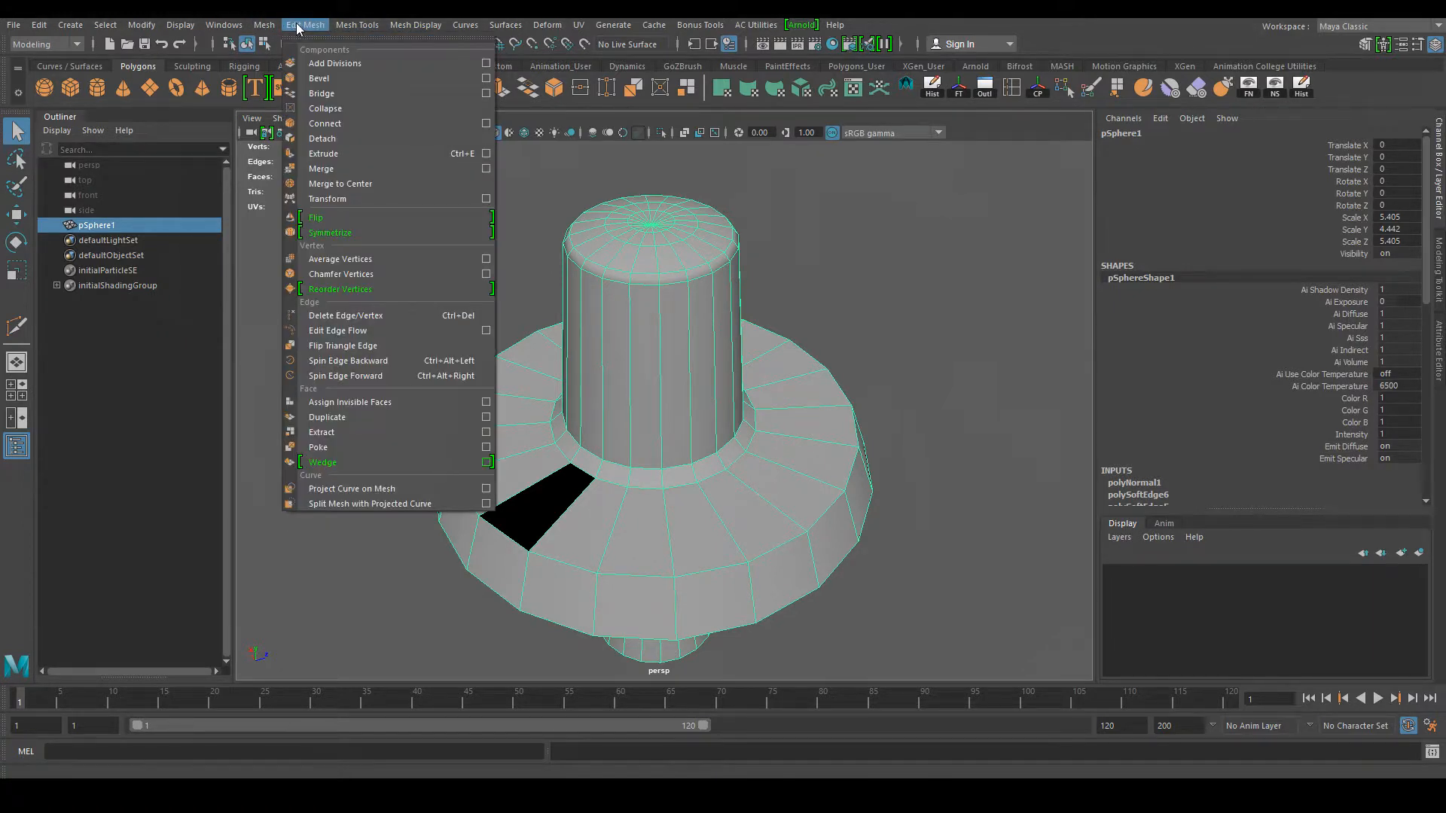
pyautogui.click(1354, 89)
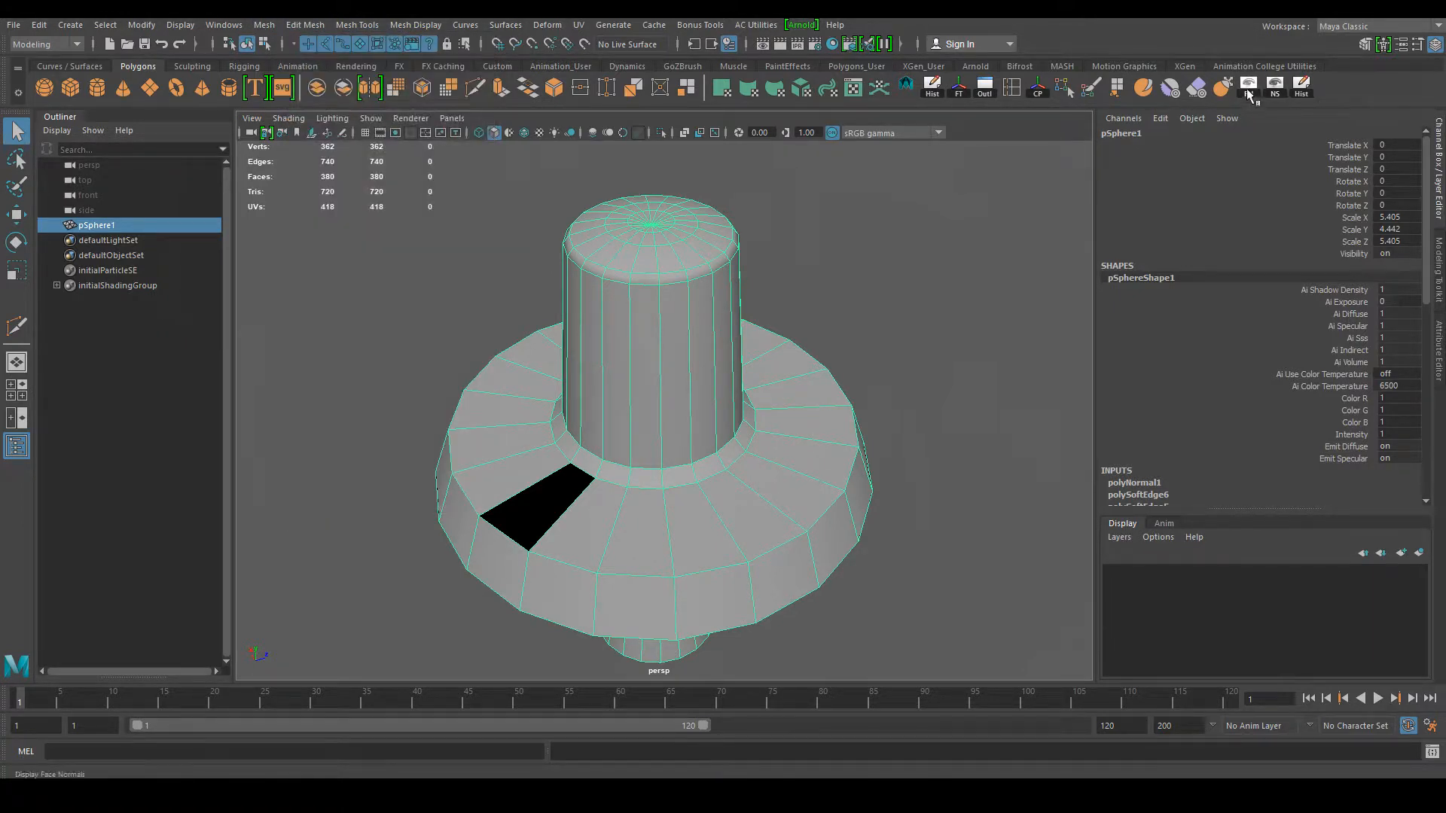
pyautogui.keyDown('alt'); pyautogui.moveTo(857, 305); pyautogui.dragTo(861, 278); pyautogui.keyUp('alt')
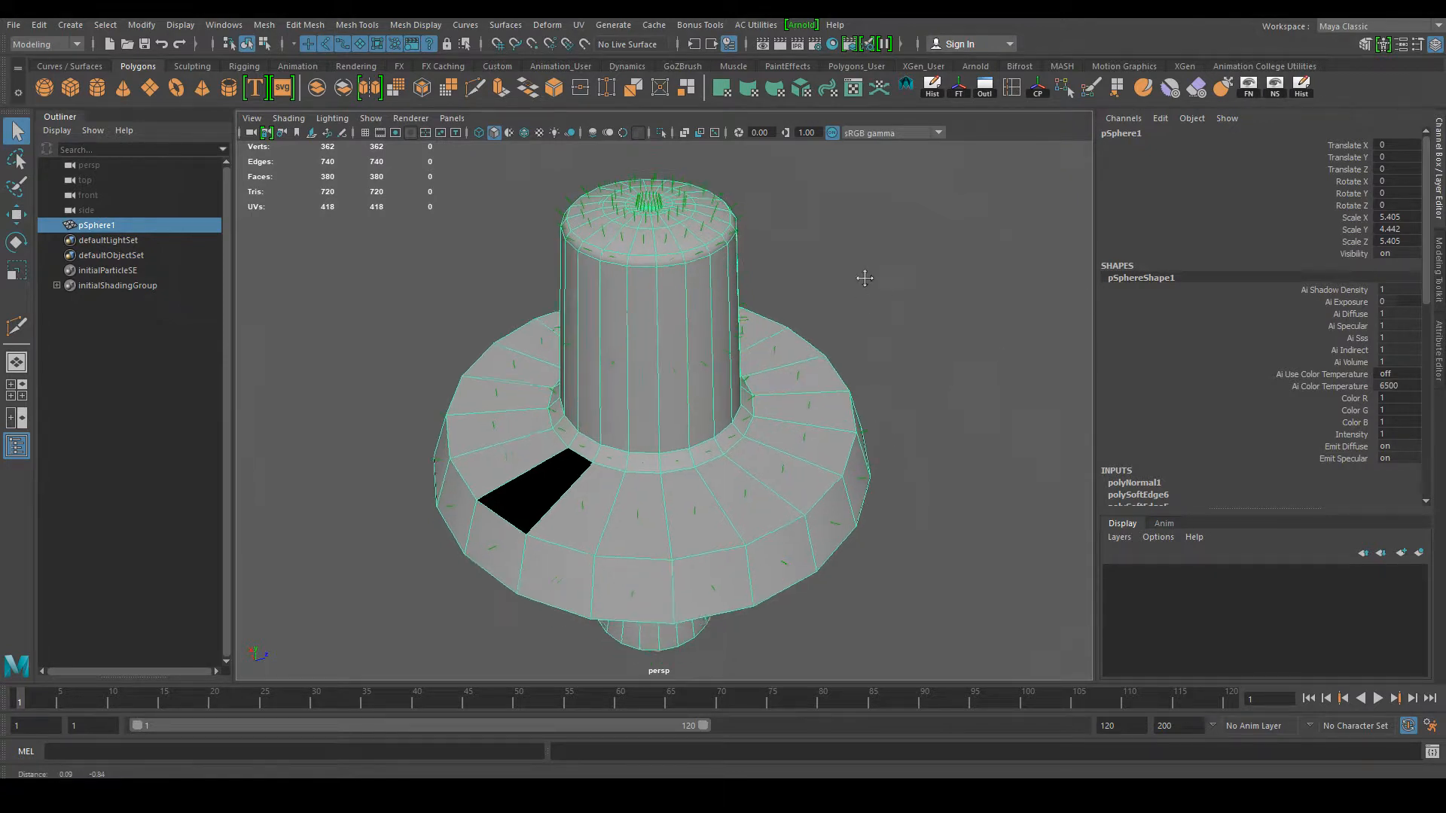
pyautogui.keyDown('alt'); pyautogui.moveTo(858, 395); pyautogui.dragTo(872, 346, button='middle'); pyautogui.keyUp('alt')
pyautogui.keyDown('alt'); pyautogui.moveTo(871, 346); pyautogui.dragTo(946, 494, button='right'); pyautogui.keyUp('alt')
pyautogui.keyDown('alt'); pyautogui.moveTo(657, 433); pyautogui.dragTo(800, 322, button='middle'); pyautogui.keyUp('alt')
pyautogui.keyDown('alt'); pyautogui.moveTo(800, 322); pyautogui.dragTo(539, 323); pyautogui.keyUp('alt')
pyautogui.keyDown('alt'); pyautogui.moveTo(495, 385); pyautogui.dragTo(805, 444); pyautogui.keyUp('alt')
pyautogui.keyDown('alt'); pyautogui.moveTo(942, 344); pyautogui.dragTo(664, 407); pyautogui.keyUp('alt')
# Step: Select the dark face on top of the disc and reverse its normal
pyautogui.moveTo(649, 332); pyautogui.dragTo(651, 374, button='right')
pyautogui.keyDown('alt'); pyautogui.moveTo(784, 477); pyautogui.dragTo(614, 395, button='right'); pyautogui.keyUp('alt')
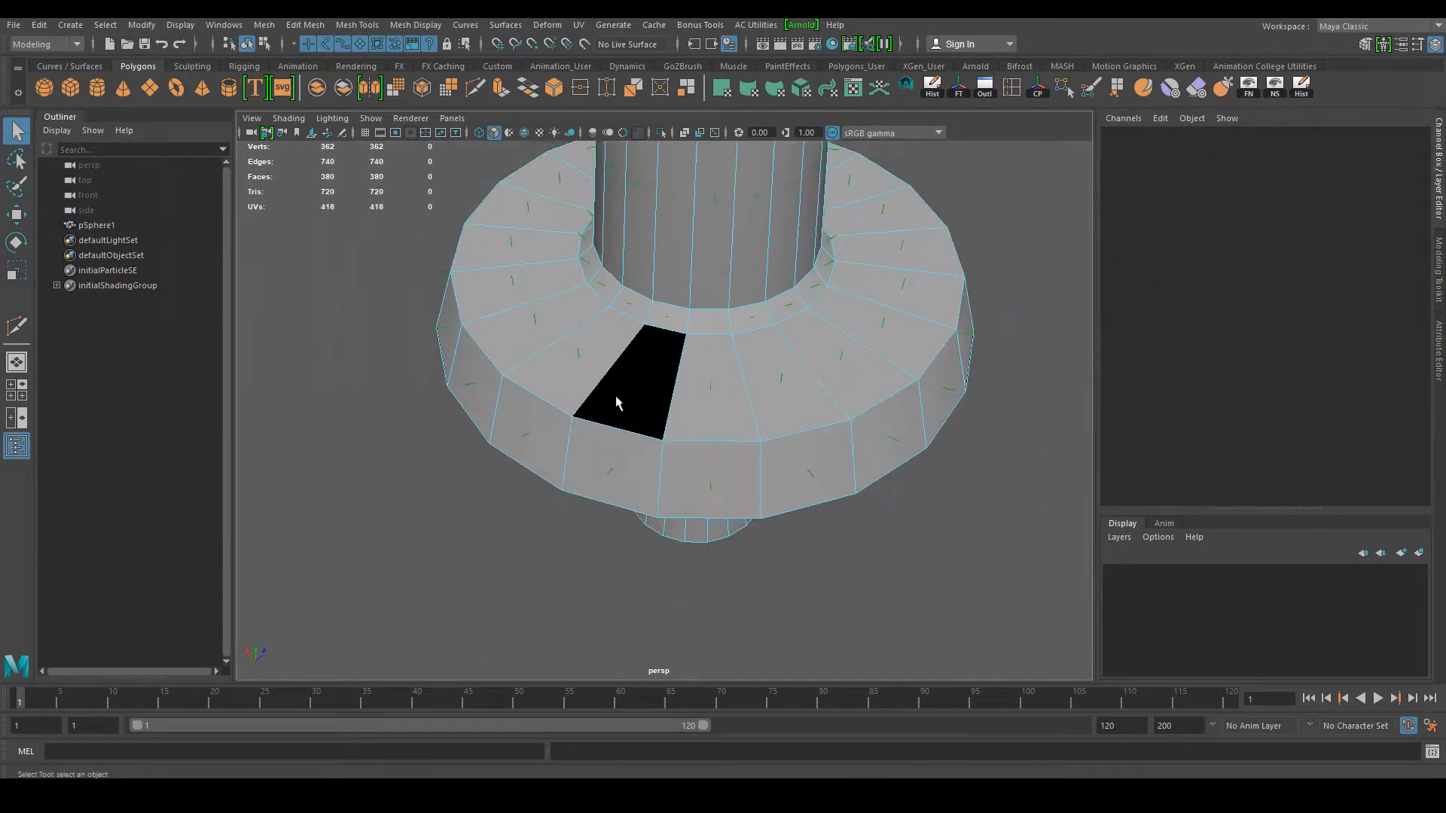
pyautogui.click(651, 411)
pyautogui.keyDown('alt'); pyautogui.moveTo(558, 484); pyautogui.dragTo(527, 291); pyautogui.keyUp('alt')
pyautogui.click(428, 25)
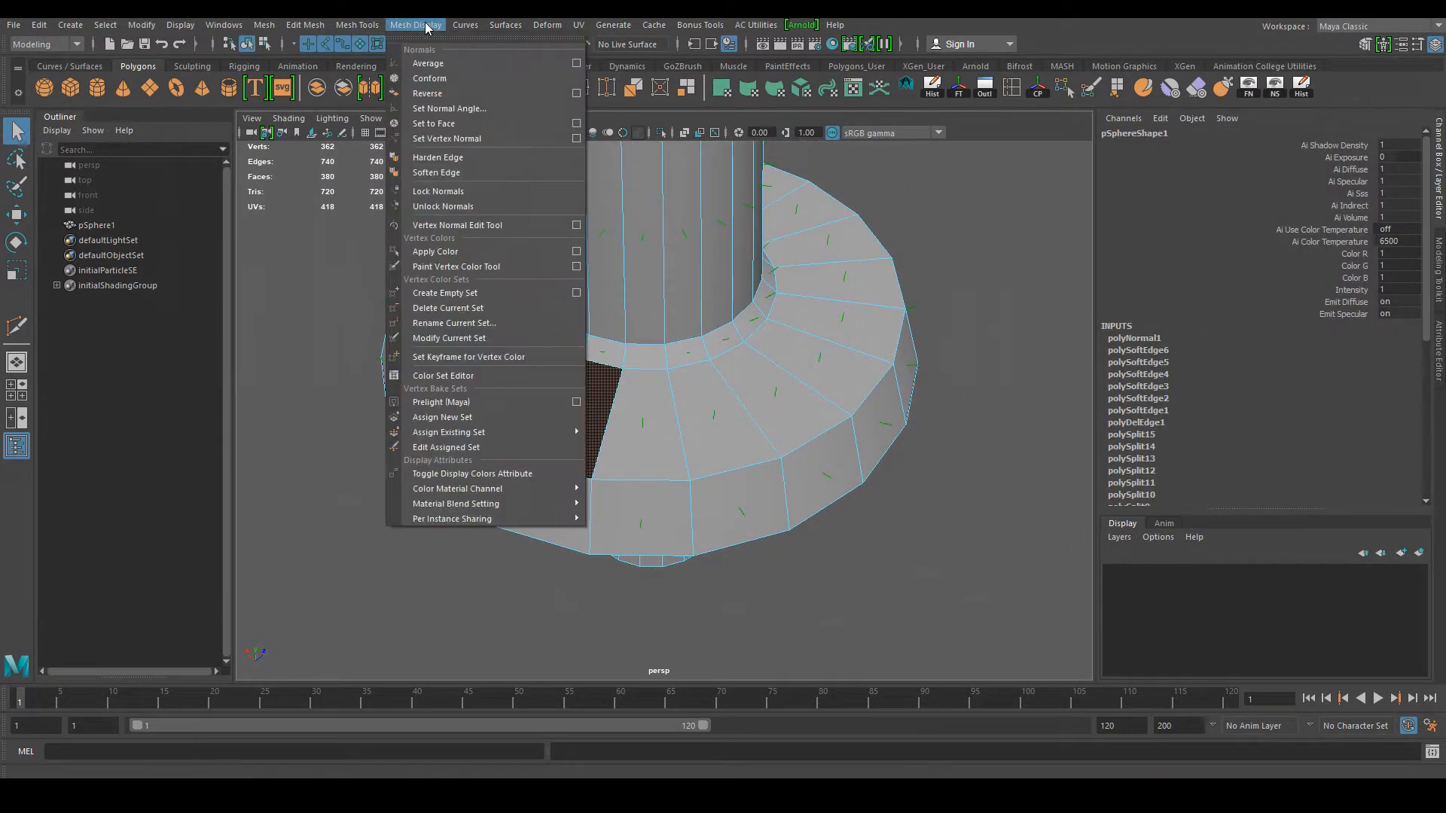
pyautogui.click(482, 92)
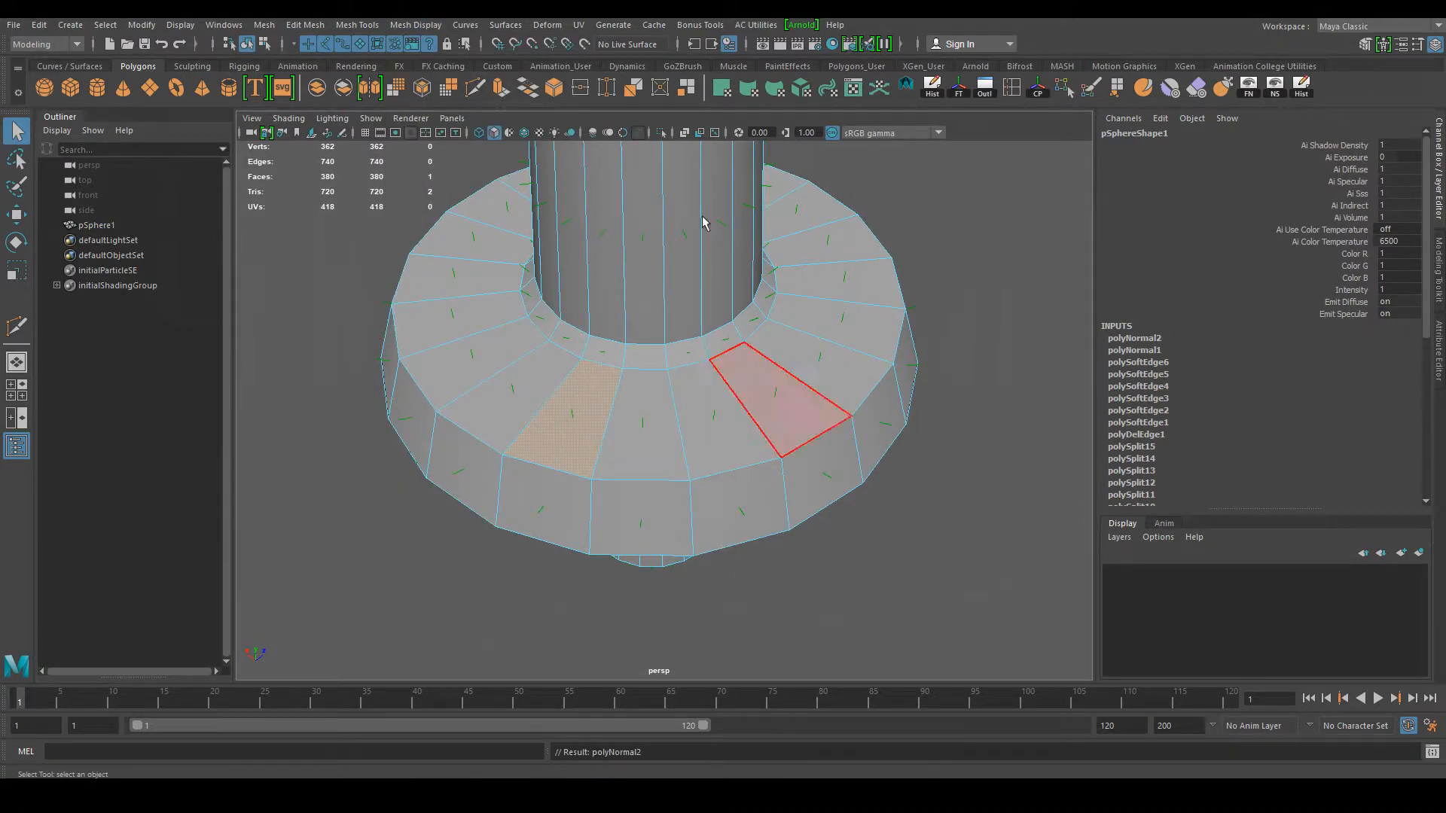
pyautogui.keyDown('alt'); pyautogui.moveTo(687, 554); pyautogui.dragTo(558, 480); pyautogui.keyUp('alt')
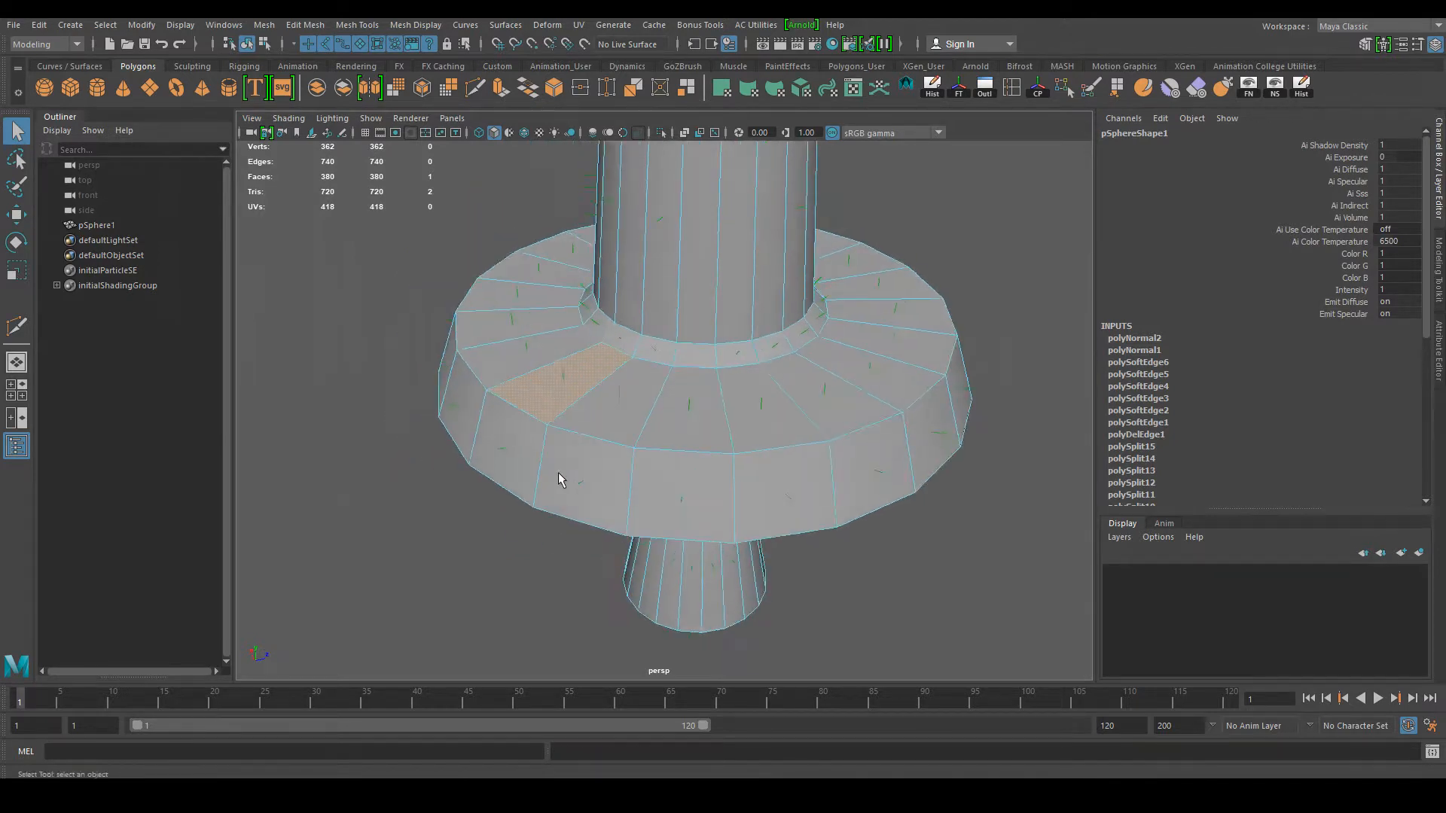
pyautogui.scroll(5, 581, 420)
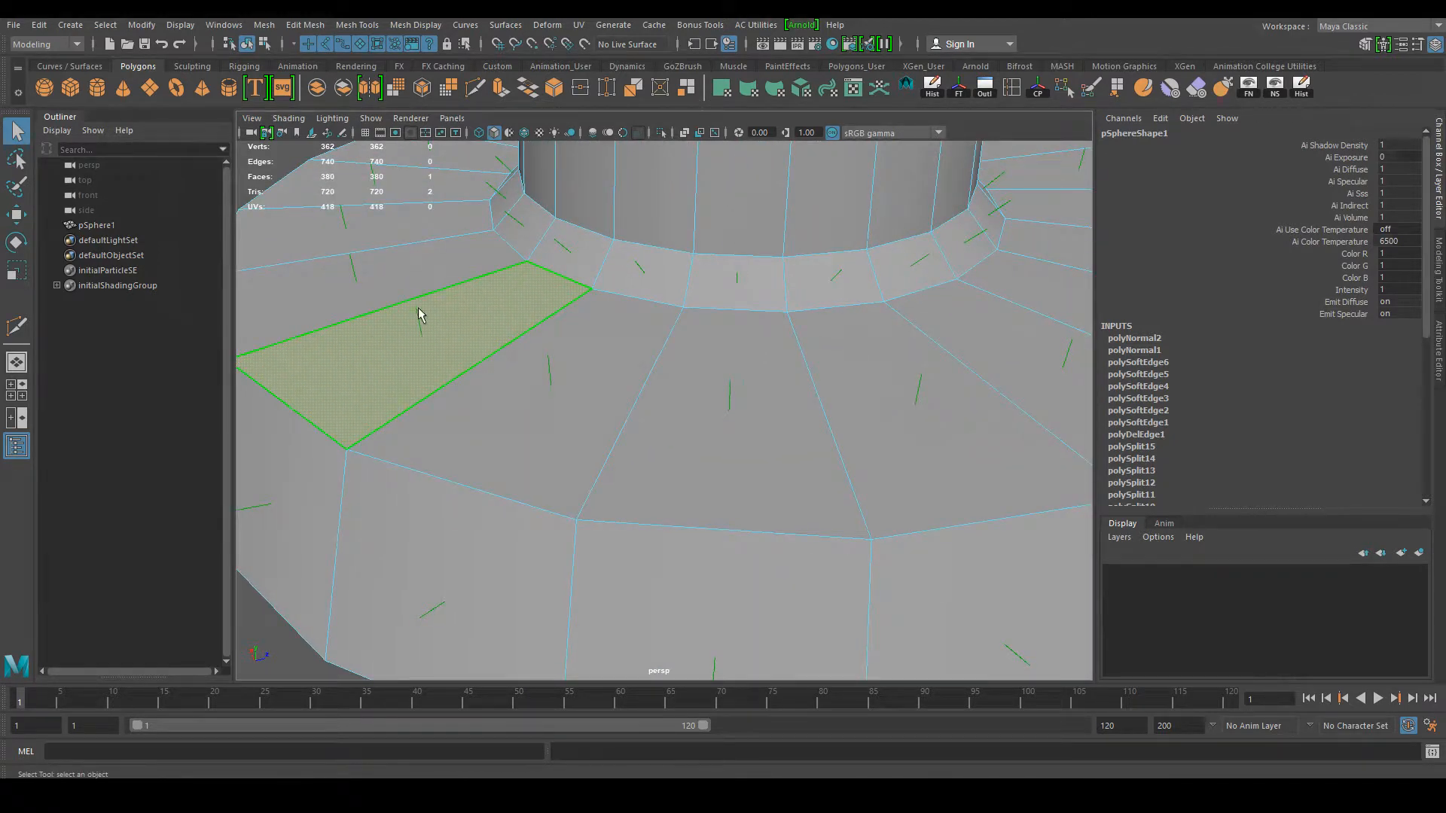
pyautogui.scroll(-8, 615, 385)
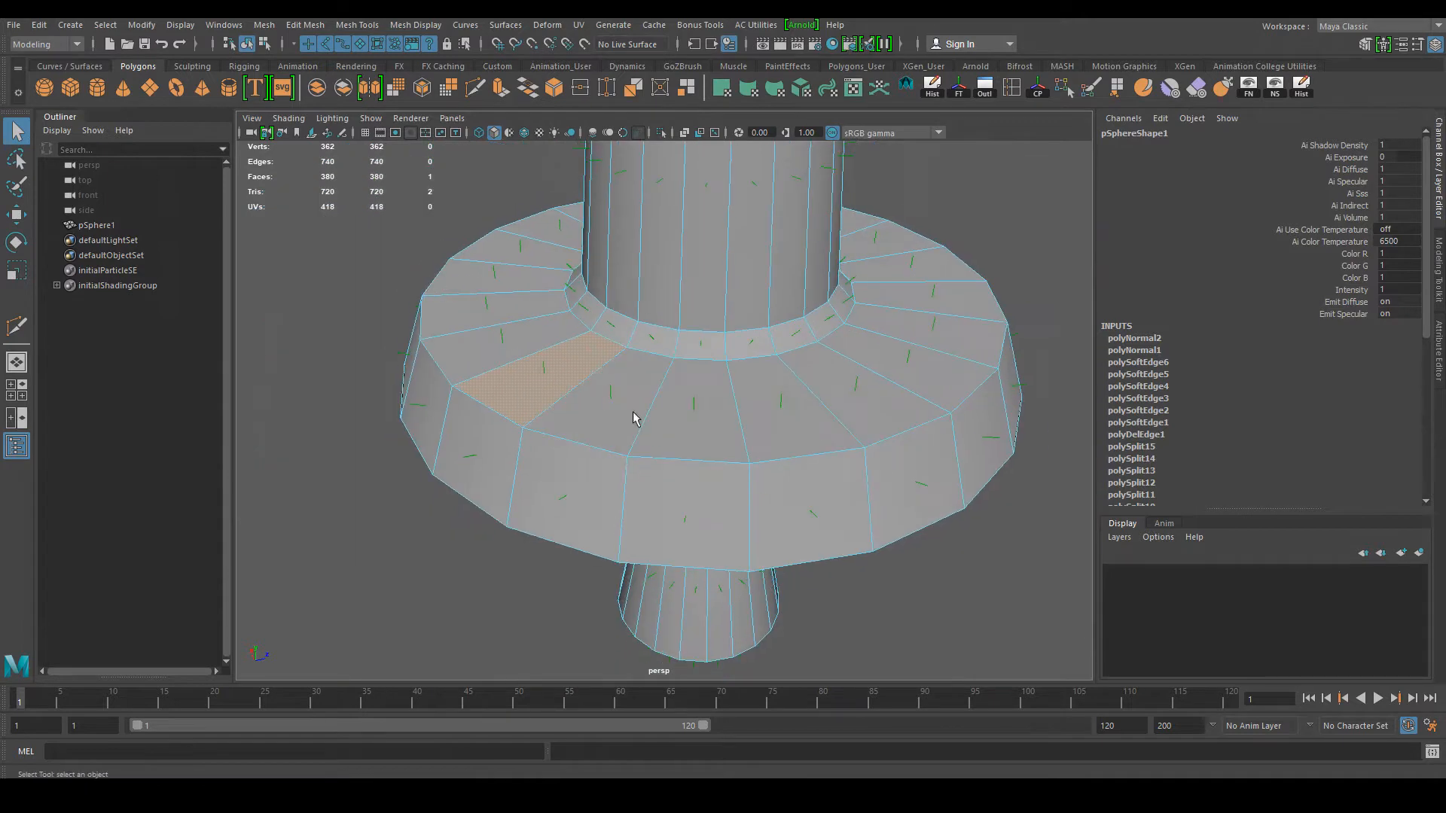
# Step: Return to object mode, select the whole mesh and inspect its face normals from several angles
pyautogui.moveTo(614, 391); pyautogui.dragTo(688, 342, button='right')
pyautogui.click(803, 457)
pyautogui.keyDown('alt'); pyautogui.moveTo(802, 449); pyautogui.dragTo(757, 475); pyautogui.keyUp('alt')
pyautogui.scroll(-3, 753, 478)
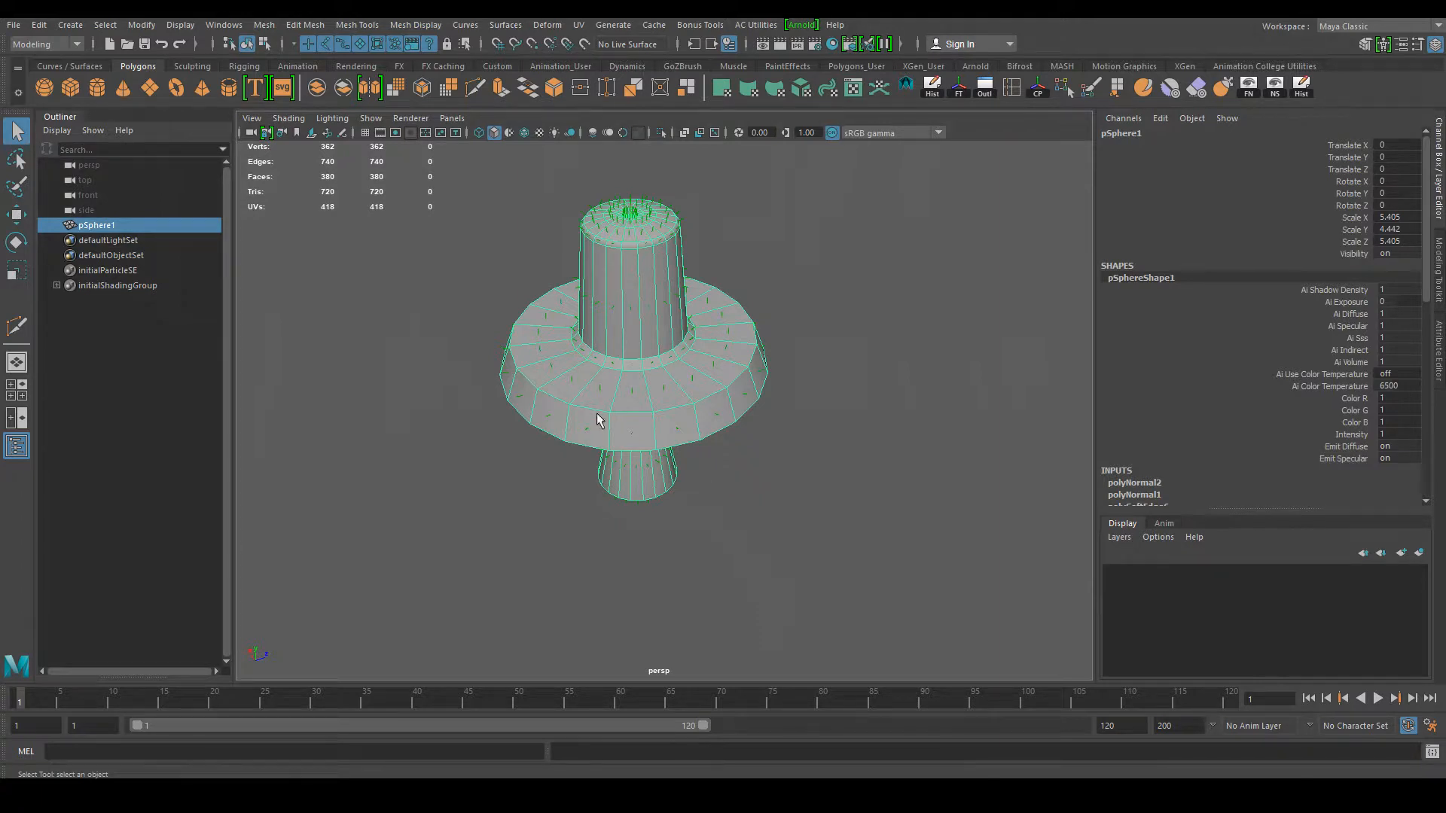
pyautogui.keyDown('alt'); pyautogui.moveTo(586, 463); pyautogui.dragTo(538, 414); pyautogui.keyUp('alt')
pyautogui.keyDown('alt'); pyautogui.moveTo(538, 415); pyautogui.dragTo(639, 420, button='right'); pyautogui.keyUp('alt')
pyautogui.keyDown('alt'); pyautogui.moveTo(639, 421); pyautogui.dragTo(752, 498, button='middle'); pyautogui.keyUp('alt')
pyautogui.keyDown('alt'); pyautogui.moveTo(753, 503); pyautogui.dragTo(685, 490); pyautogui.keyUp('alt')
pyautogui.keyDown('alt'); pyautogui.moveTo(684, 490); pyautogui.dragTo(830, 429, button='right'); pyautogui.keyUp('alt')
pyautogui.keyDown('alt'); pyautogui.moveTo(829, 429); pyautogui.dragTo(715, 352); pyautogui.keyUp('alt')
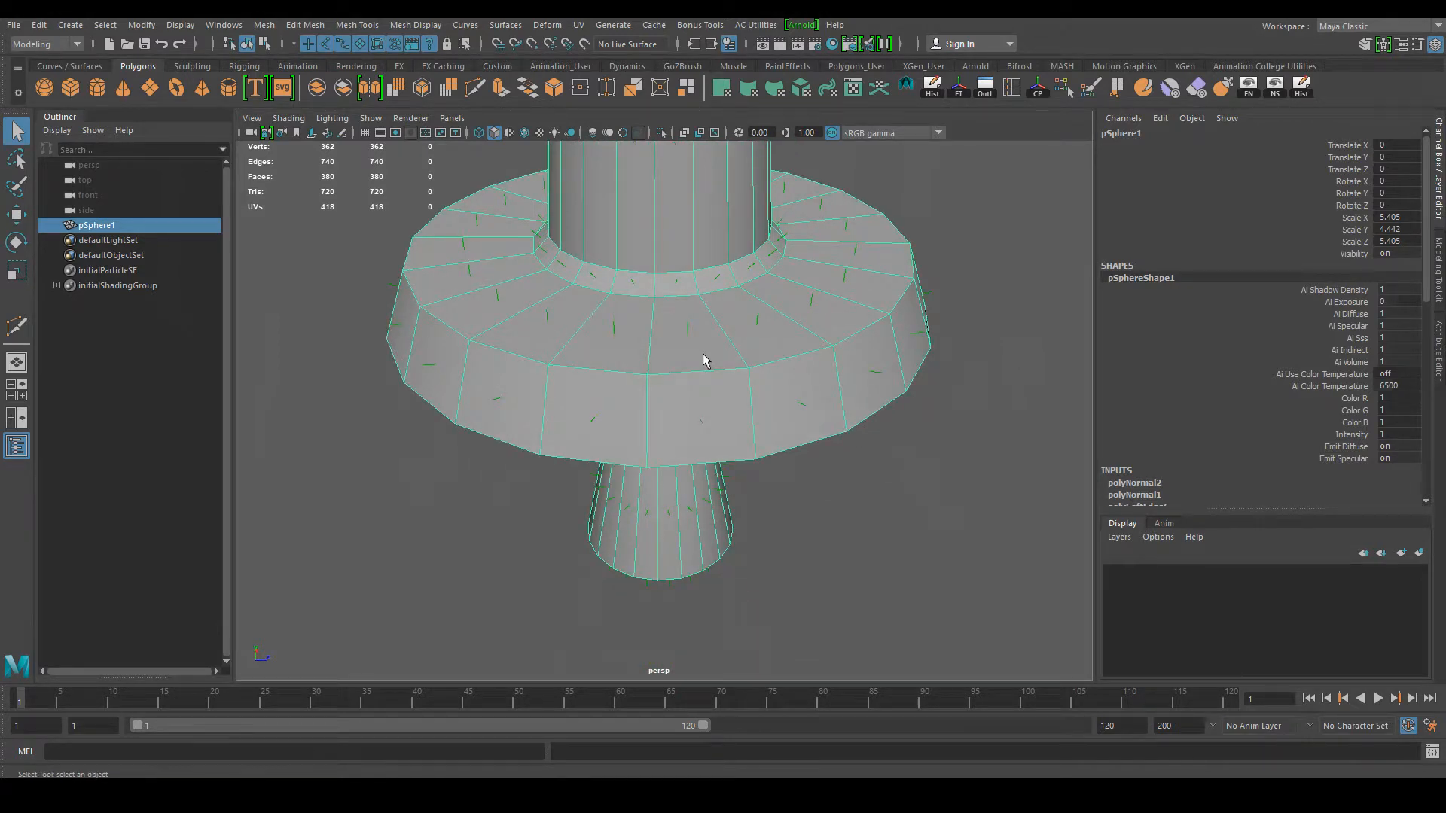
pyautogui.keyDown('alt'); pyautogui.moveTo(696, 340); pyautogui.dragTo(646, 373); pyautogui.keyUp('alt')
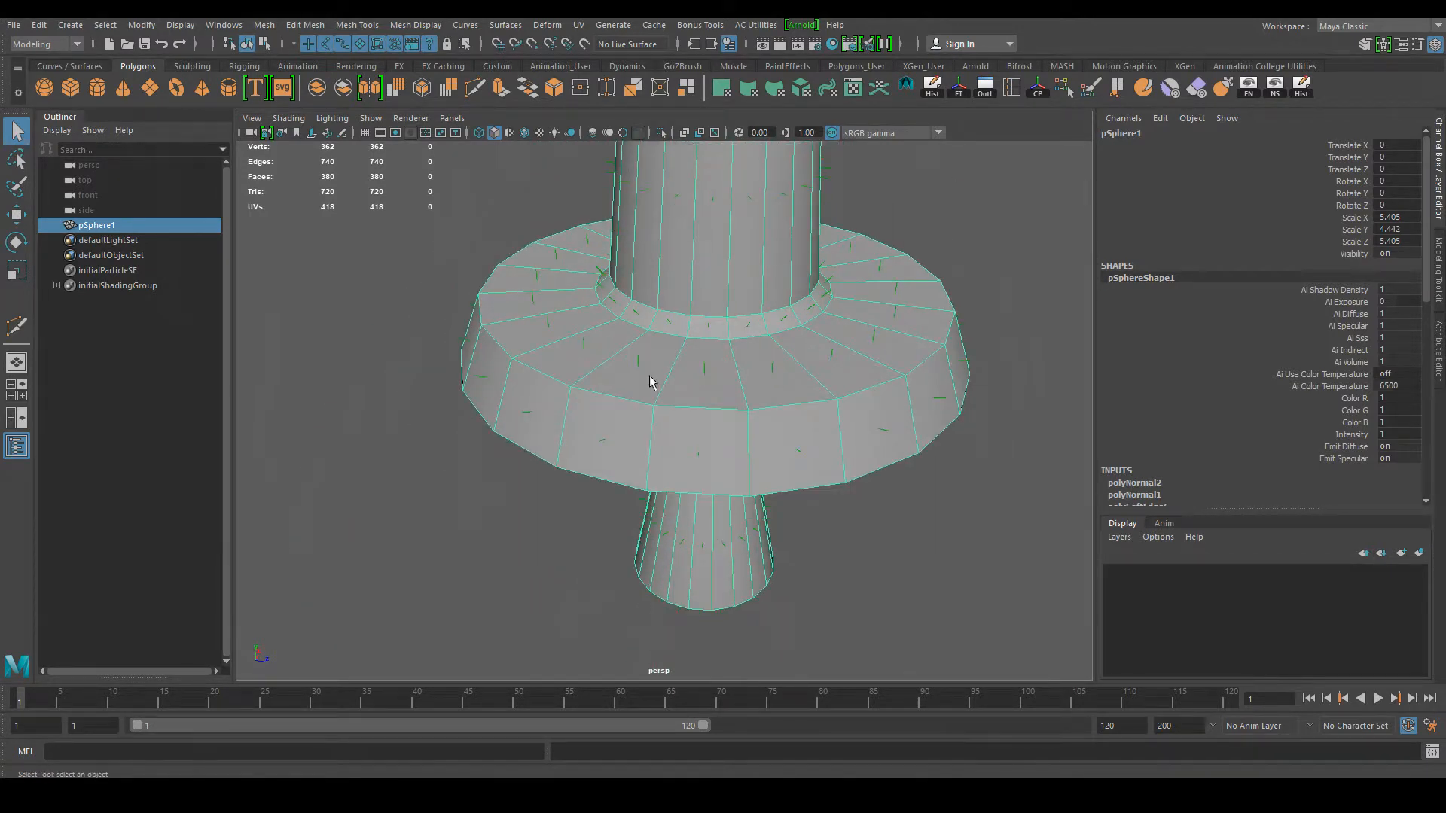
pyautogui.moveTo(640, 378); pyautogui.dragTo(644, 411, button='right')
pyautogui.click(537, 305)
pyautogui.click(856, 567)
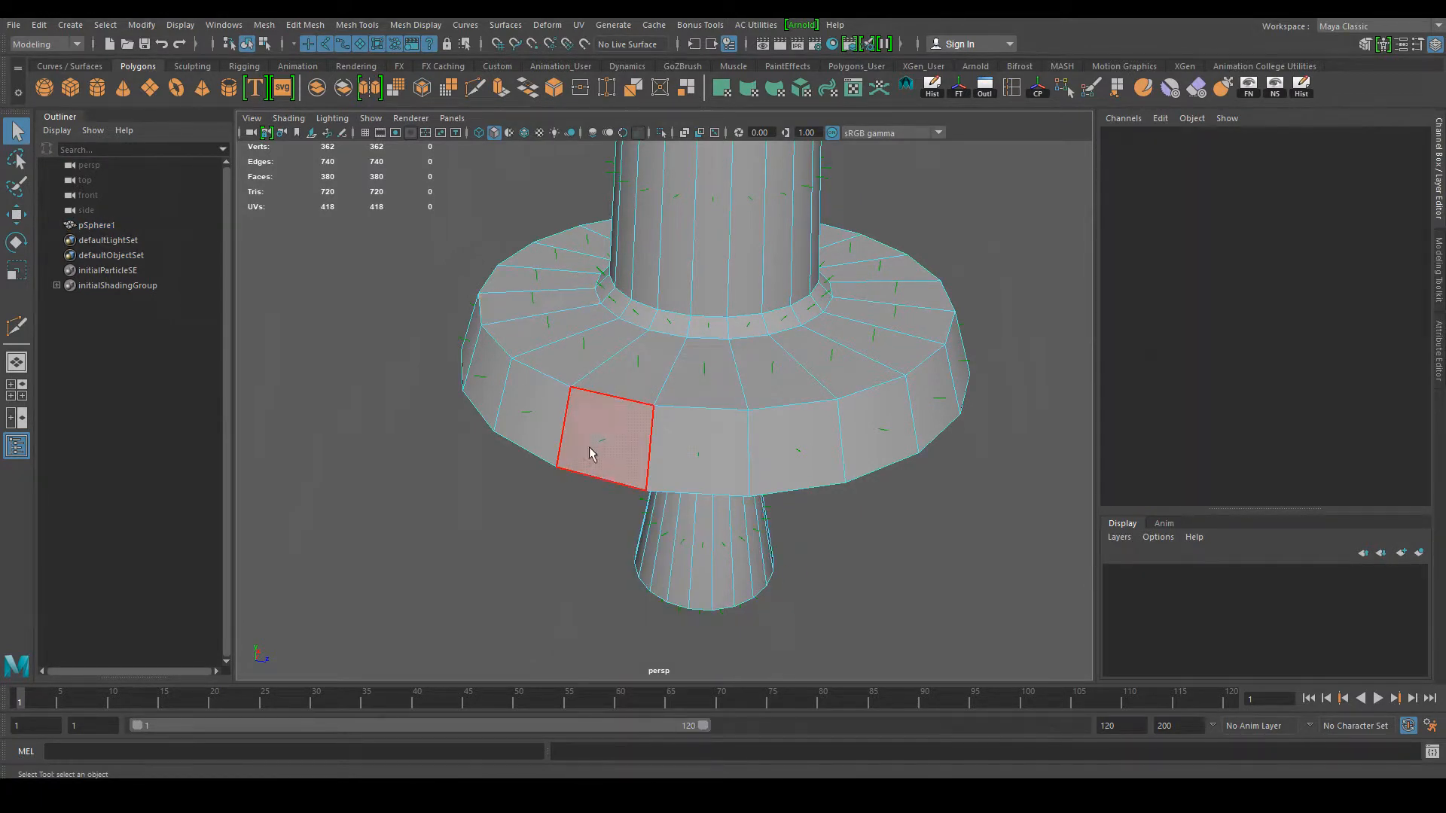
pyautogui.moveTo(687, 524)
pyautogui.keyDown('alt'); pyautogui.mouseDown()
pyautogui.moveTo(778, 507)
pyautogui.moveTo(696, 490)
pyautogui.moveTo(689, 543)
pyautogui.moveTo(671, 507)
pyautogui.moveTo(662, 528)
pyautogui.mouseUp(); pyautogui.keyUp('alt')
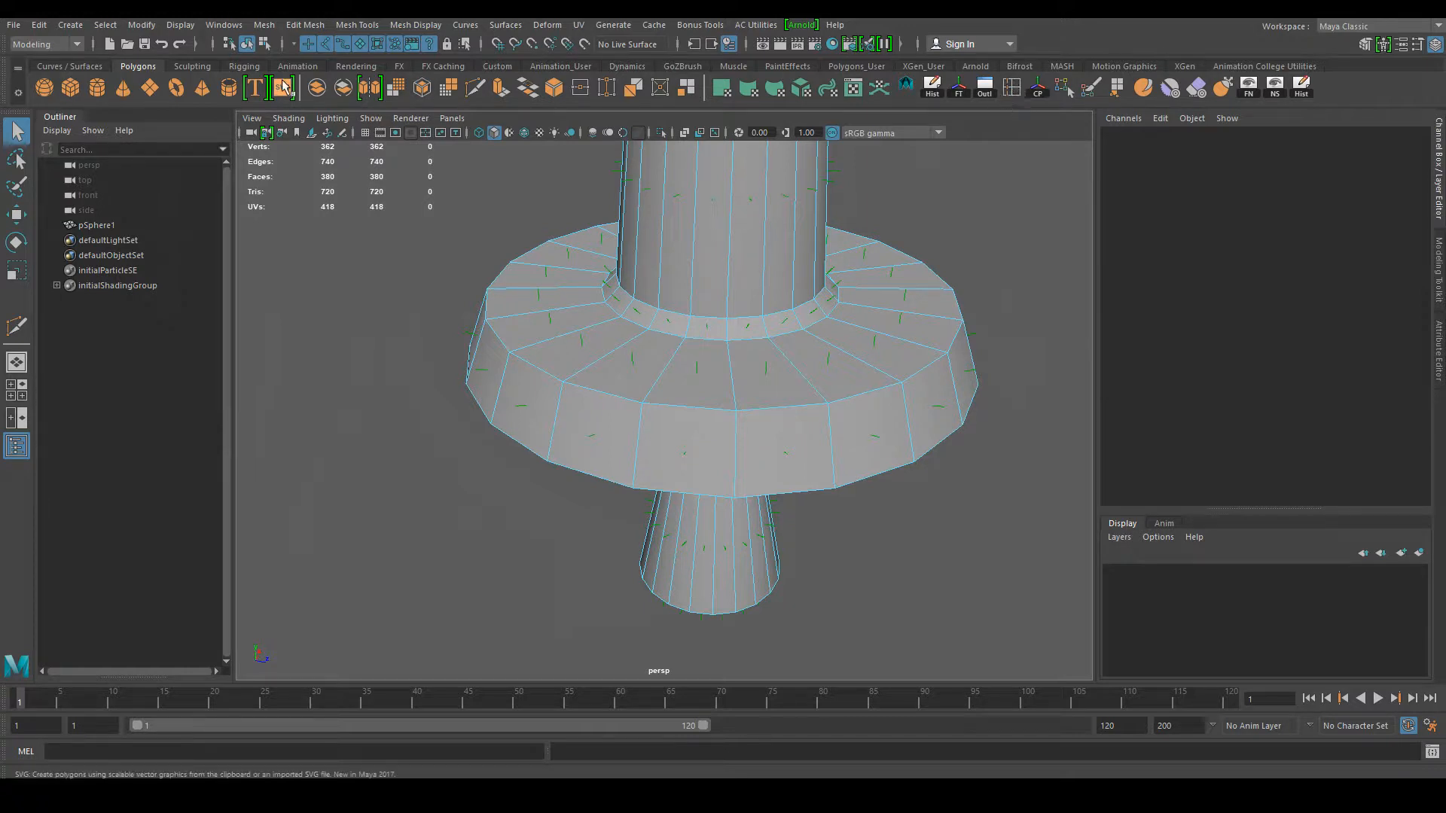
# Step: Insert two horizontal edge loops around the disc's outer rim, dividing it into three bands
pyautogui.click(263, 25)
pyautogui.moveTo(323, 28)
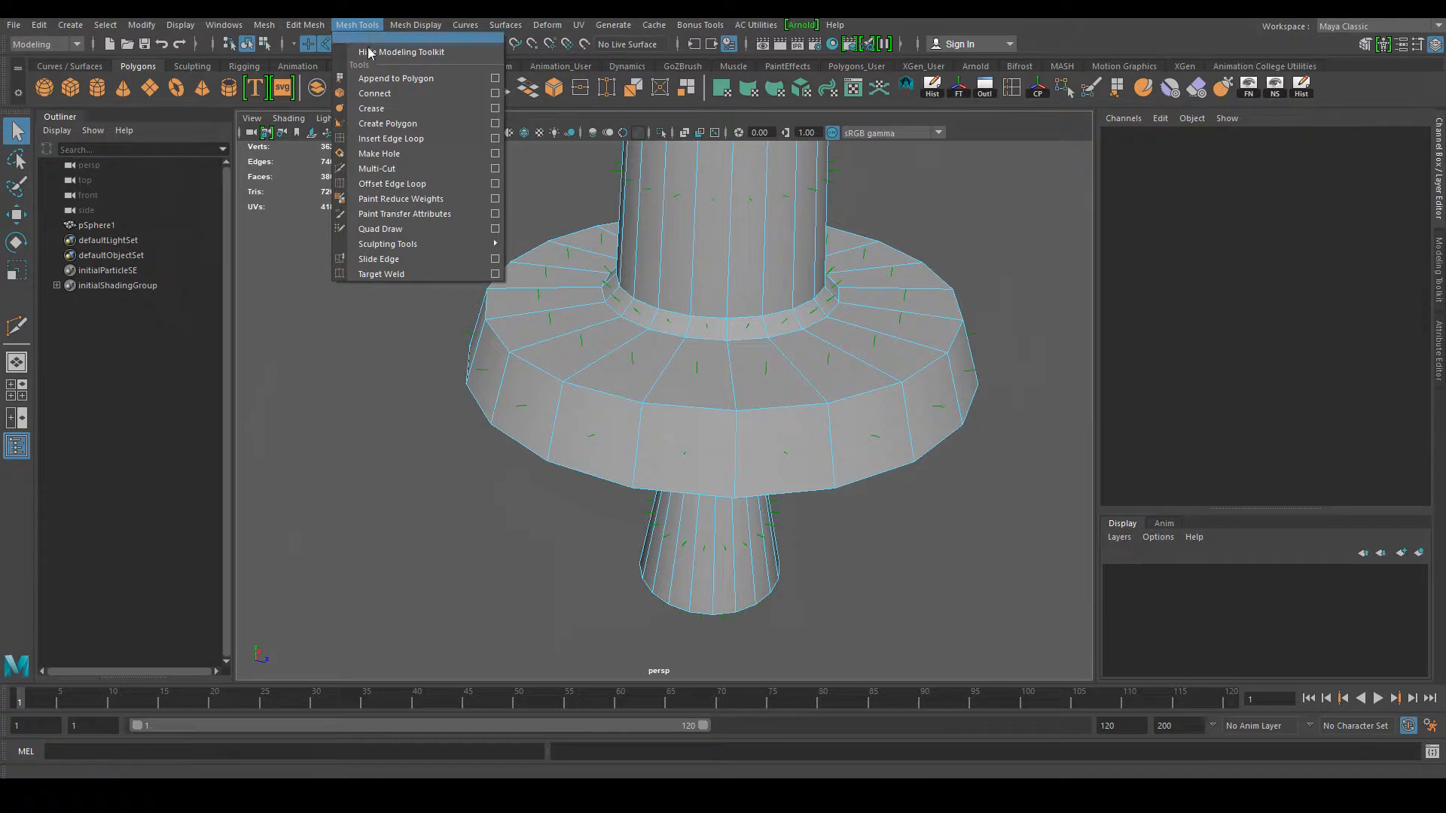
pyautogui.click(420, 142)
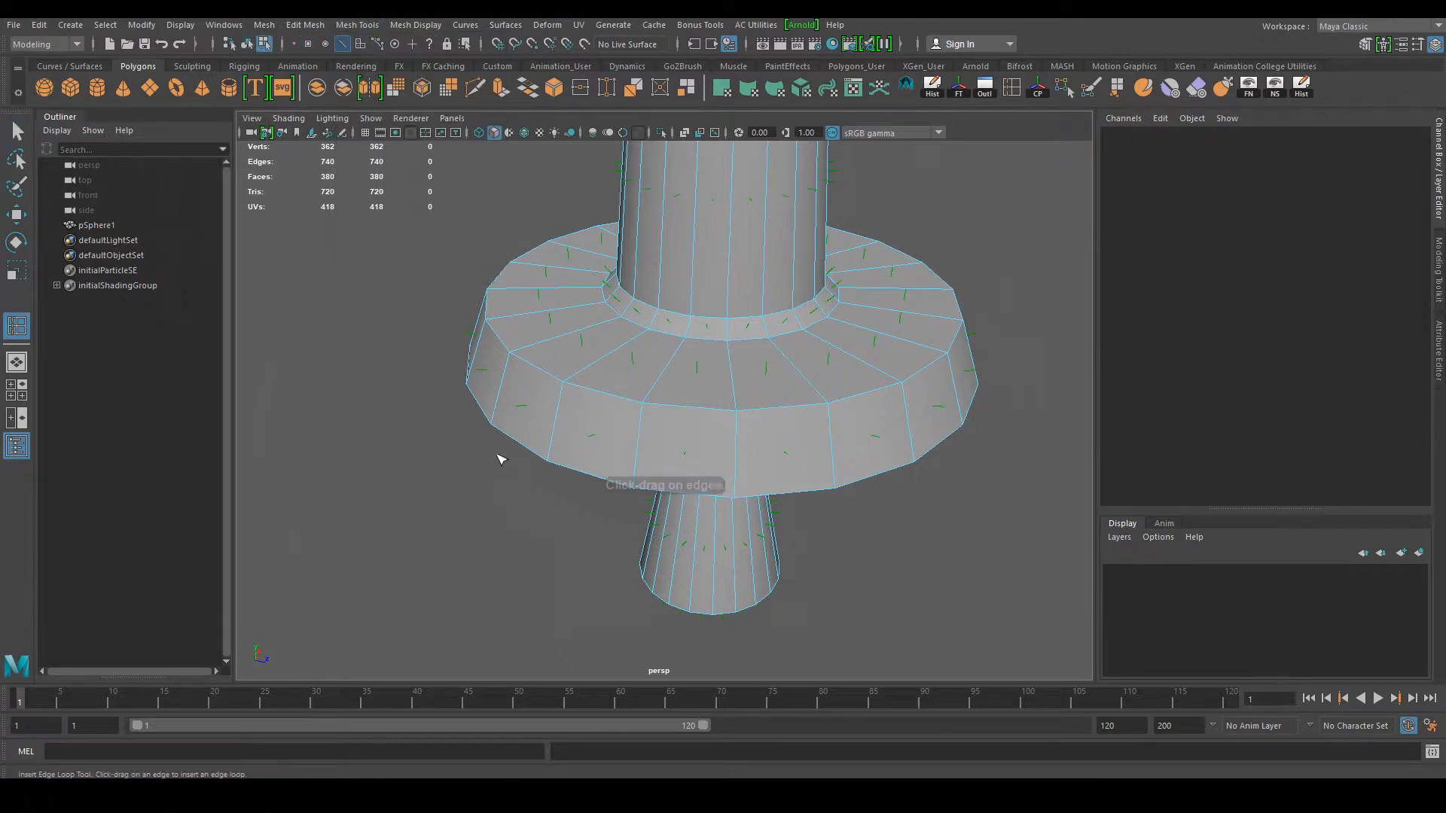
pyautogui.scroll(3, 449, 511)
pyautogui.scroll(2, 478, 516)
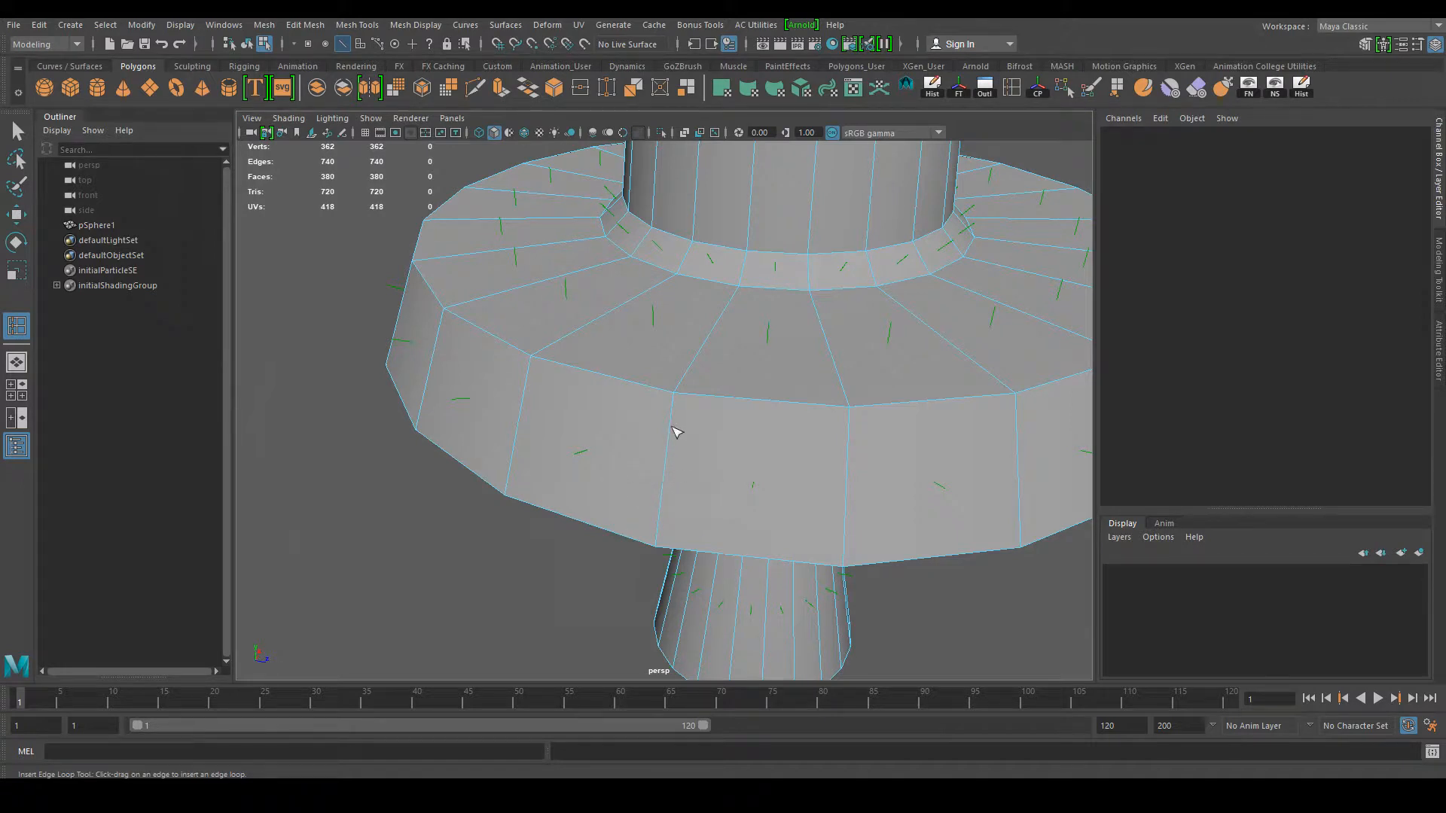
pyautogui.moveTo(676, 427); pyautogui.dragTo(677, 439)
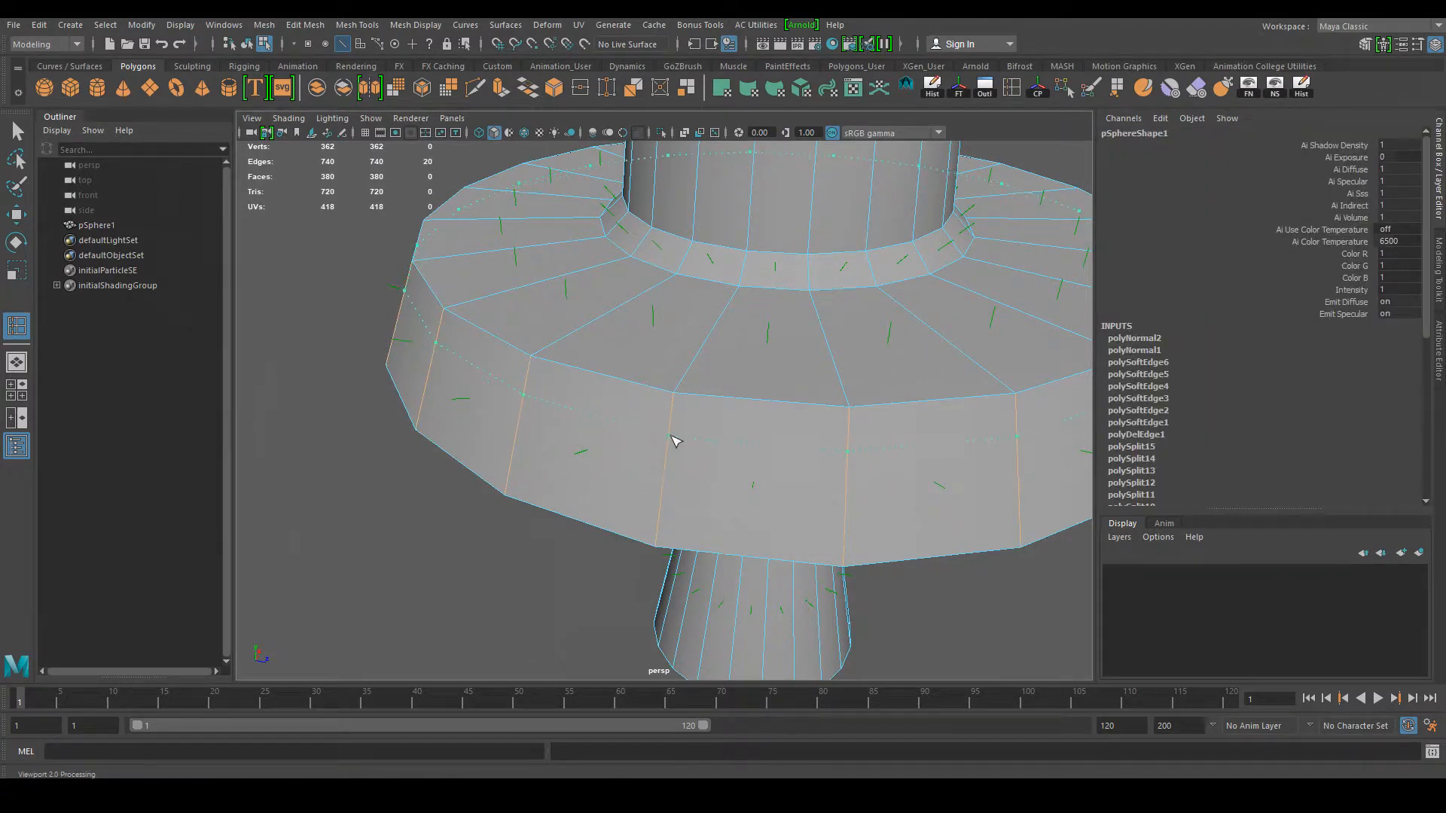
pyautogui.moveTo(667, 450); pyautogui.dragTo(665, 493)
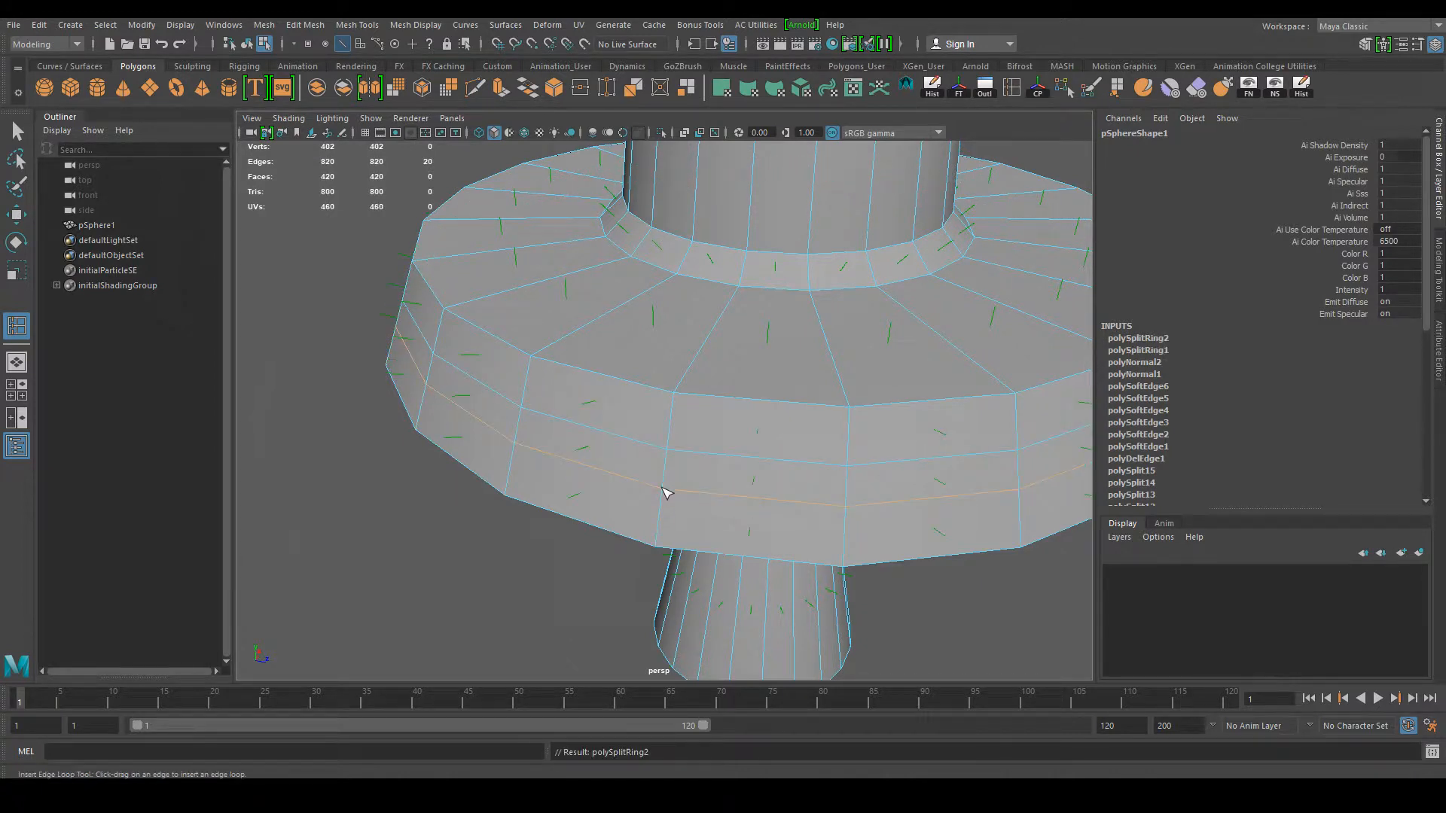
pyautogui.press('q')
pyautogui.scroll(-5, 670, 497)
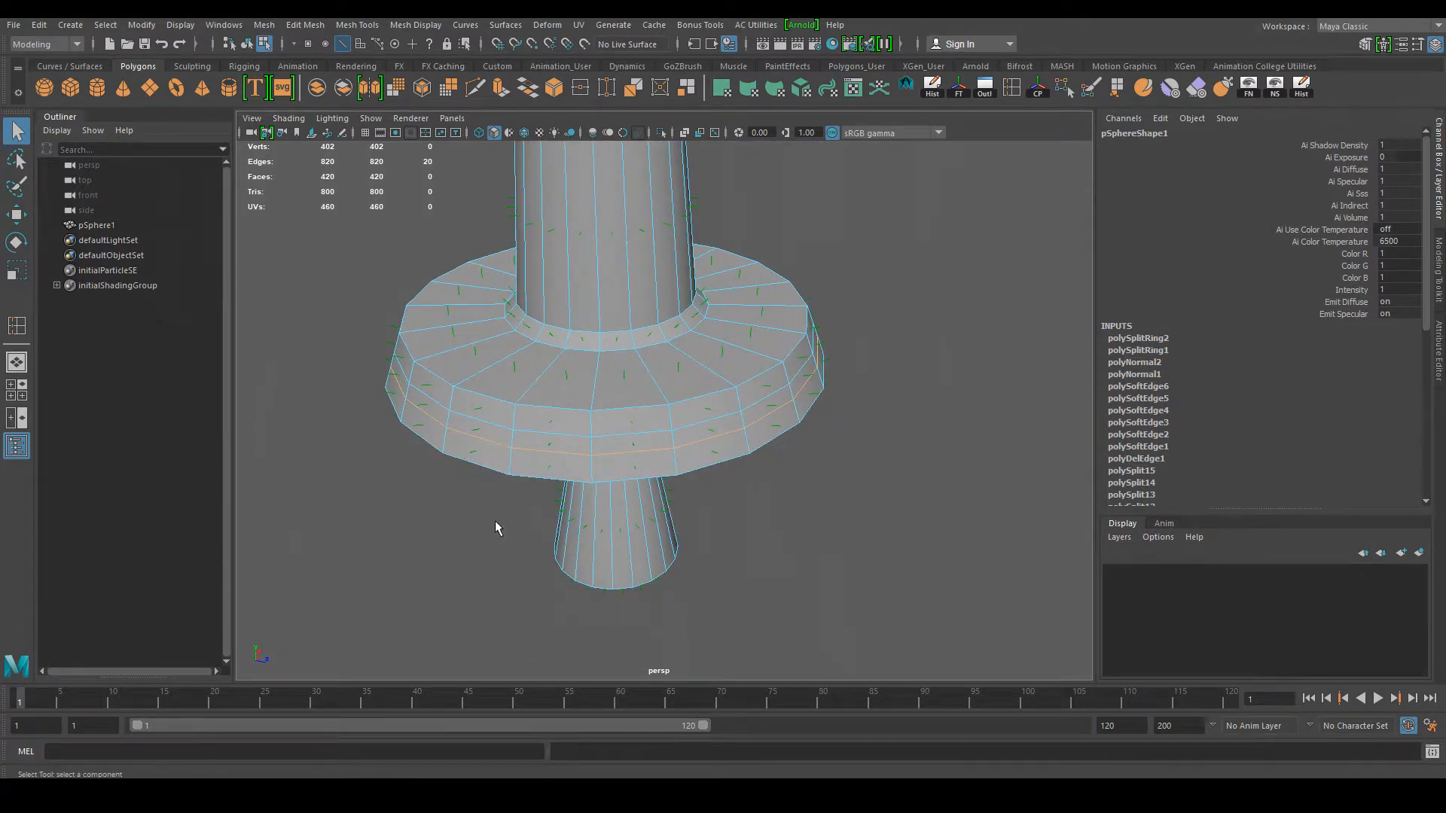
# Step: Select every second face of the middle band all the way around the disc's rim
pyautogui.moveTo(489, 363); pyautogui.dragTo(489, 409, button='right')
pyautogui.click(486, 429)
pyautogui.keyDown('shift'); pyautogui.click(625, 443); pyautogui.keyUp('shift')
pyautogui.keyDown('shift'); pyautogui.click(758, 410); pyautogui.keyUp('shift')
pyautogui.keyDown('alt'); pyautogui.moveTo(813, 509); pyautogui.dragTo(709, 555); pyautogui.keyUp('alt')
pyautogui.keyDown('shift'); pyautogui.click(732, 454); pyautogui.keyUp('shift')
pyautogui.keyDown('shift'); pyautogui.click(889, 422); pyautogui.keyUp('shift')
pyautogui.keyDown('alt'); pyautogui.moveTo(889, 421); pyautogui.dragTo(732, 498); pyautogui.keyUp('alt')
pyautogui.keyDown('shift'); pyautogui.click(590, 514); pyautogui.keyUp('shift')
pyautogui.keyDown('shift'); pyautogui.click(766, 524); pyautogui.keyUp('shift')
pyautogui.keyDown('alt'); pyautogui.moveTo(776, 543); pyautogui.dragTo(636, 503); pyautogui.keyUp('alt')
pyautogui.keyDown('shift'); pyautogui.click(507, 439); pyautogui.keyUp('shift')
pyautogui.keyDown('shift'); pyautogui.click(700, 442); pyautogui.keyUp('shift')
pyautogui.hotkey('ctrl', 'z')
pyautogui.keyDown('shift'); pyautogui.click(701, 435); pyautogui.keyUp('shift')
pyautogui.keyDown('alt'); pyautogui.moveTo(702, 435); pyautogui.dragTo(652, 545); pyautogui.keyUp('alt')
pyautogui.keyDown('shift'); pyautogui.click(646, 430); pyautogui.keyUp('shift')
pyautogui.keyDown('alt'); pyautogui.moveTo(653, 546); pyautogui.dragTo(771, 542, button='middle'); pyautogui.keyUp('alt')
pyautogui.keyDown('alt'); pyautogui.moveTo(394, 400); pyautogui.dragTo(414, 427, button='middle'); pyautogui.keyUp('alt')
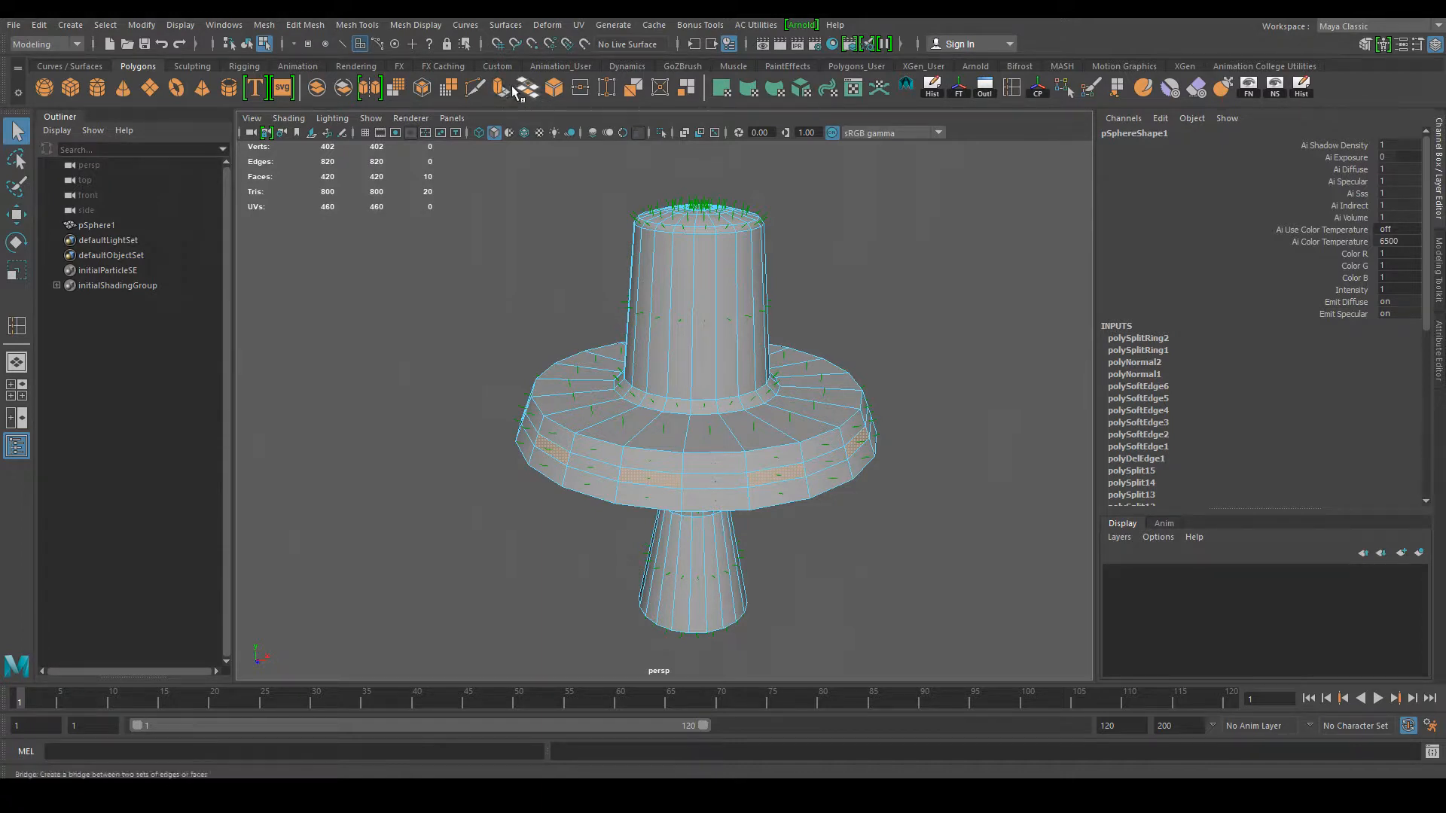
# Step: Extrude the selected middle-band faces outward around the disc's rim with a Local Translate Z of 1.401
pyautogui.click(305, 25)
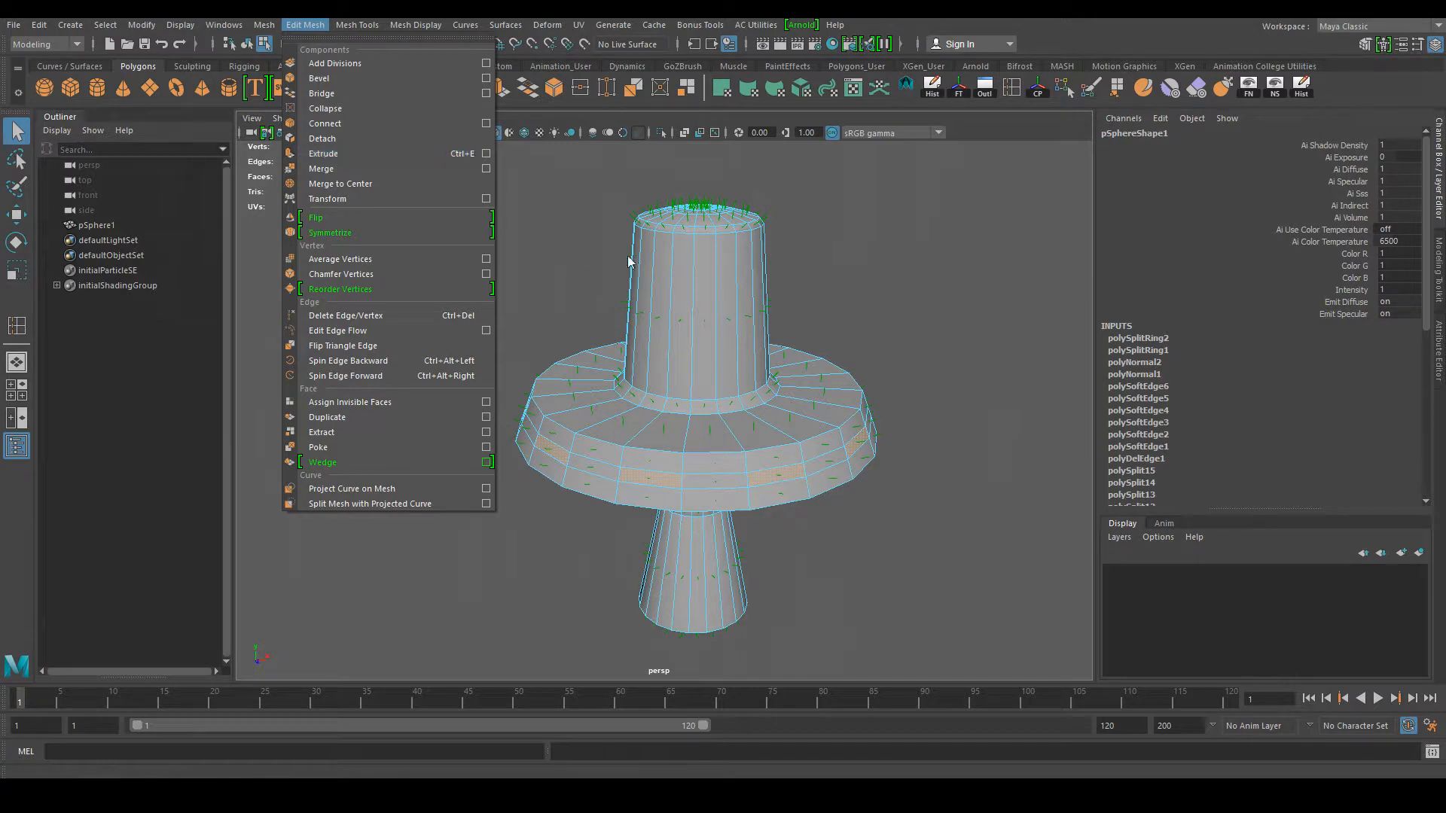
pyautogui.click(923, 360)
pyautogui.keyDown('alt'); pyautogui.moveTo(897, 338); pyautogui.dragTo(779, 316, button='middle'); pyautogui.keyUp('alt')
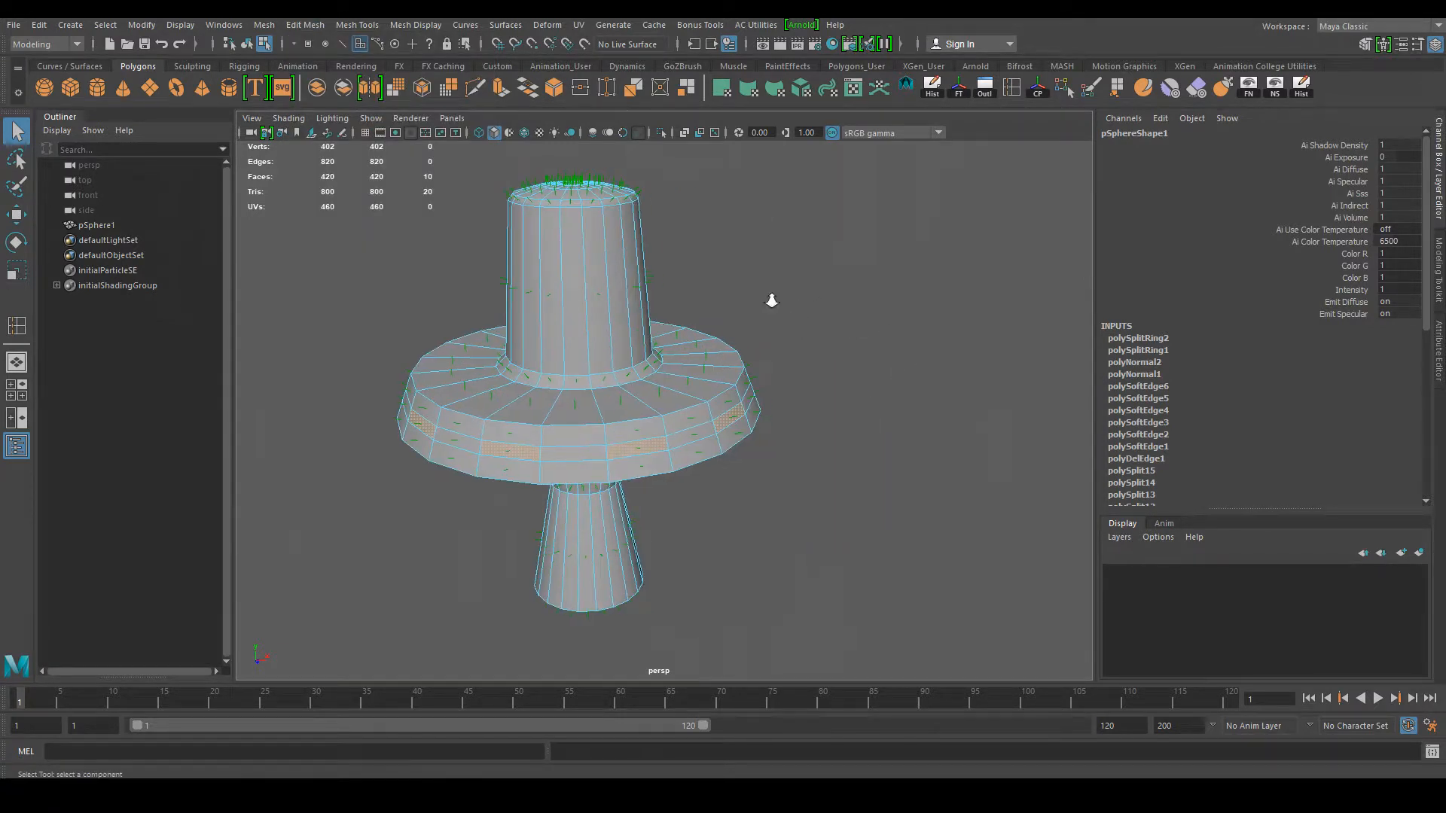
pyautogui.keyDown('alt'); pyautogui.moveTo(771, 300); pyautogui.dragTo(830, 320, button='right'); pyautogui.keyUp('alt')
pyautogui.keyDown('alt'); pyautogui.moveTo(830, 320); pyautogui.dragTo(891, 335, button='middle'); pyautogui.keyUp('alt')
pyautogui.keyDown('alt'); pyautogui.moveTo(890, 335); pyautogui.dragTo(723, 323, button='right'); pyautogui.keyUp('alt')
pyautogui.keyDown('alt'); pyautogui.moveTo(723, 323); pyautogui.dragTo(629, 397); pyautogui.keyUp('alt')
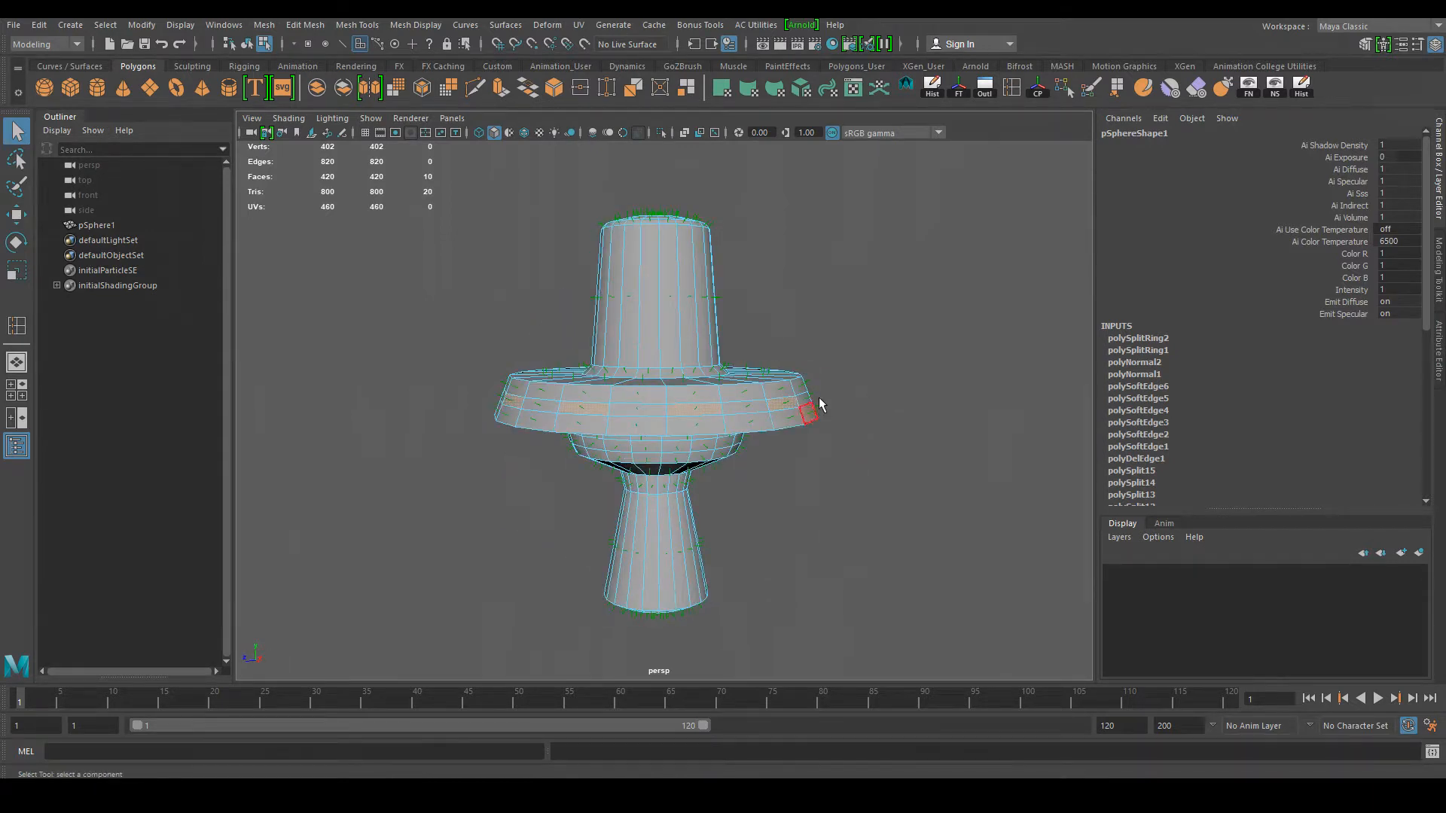
pyautogui.hotkey('ctrl', 'e')
pyautogui.keyDown('alt'); pyautogui.moveTo(829, 392); pyautogui.dragTo(919, 461); pyautogui.keyUp('alt')
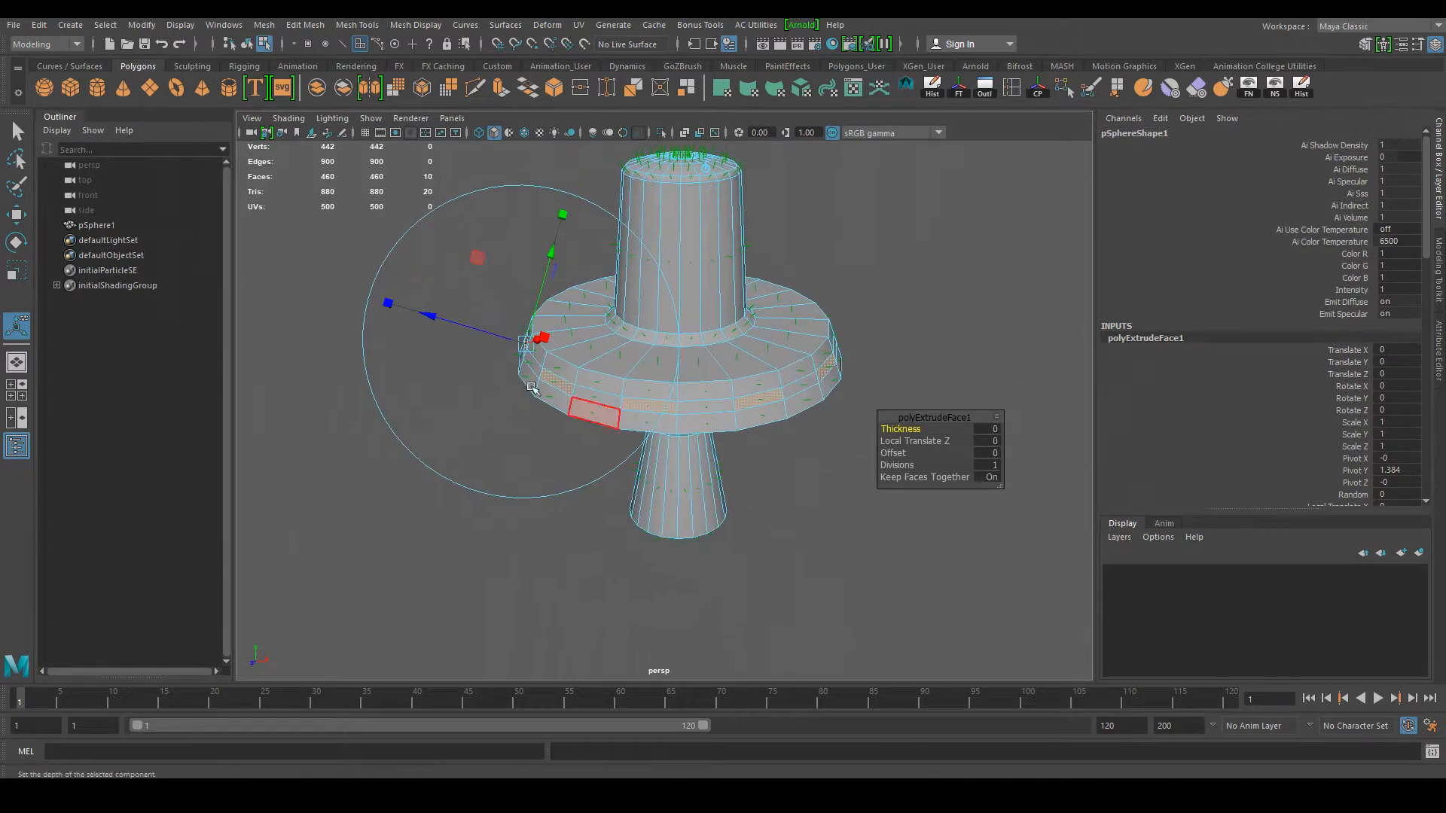
pyautogui.keyDown('alt'); pyautogui.moveTo(424, 357); pyautogui.dragTo(523, 380, button='middle'); pyautogui.keyUp('alt')
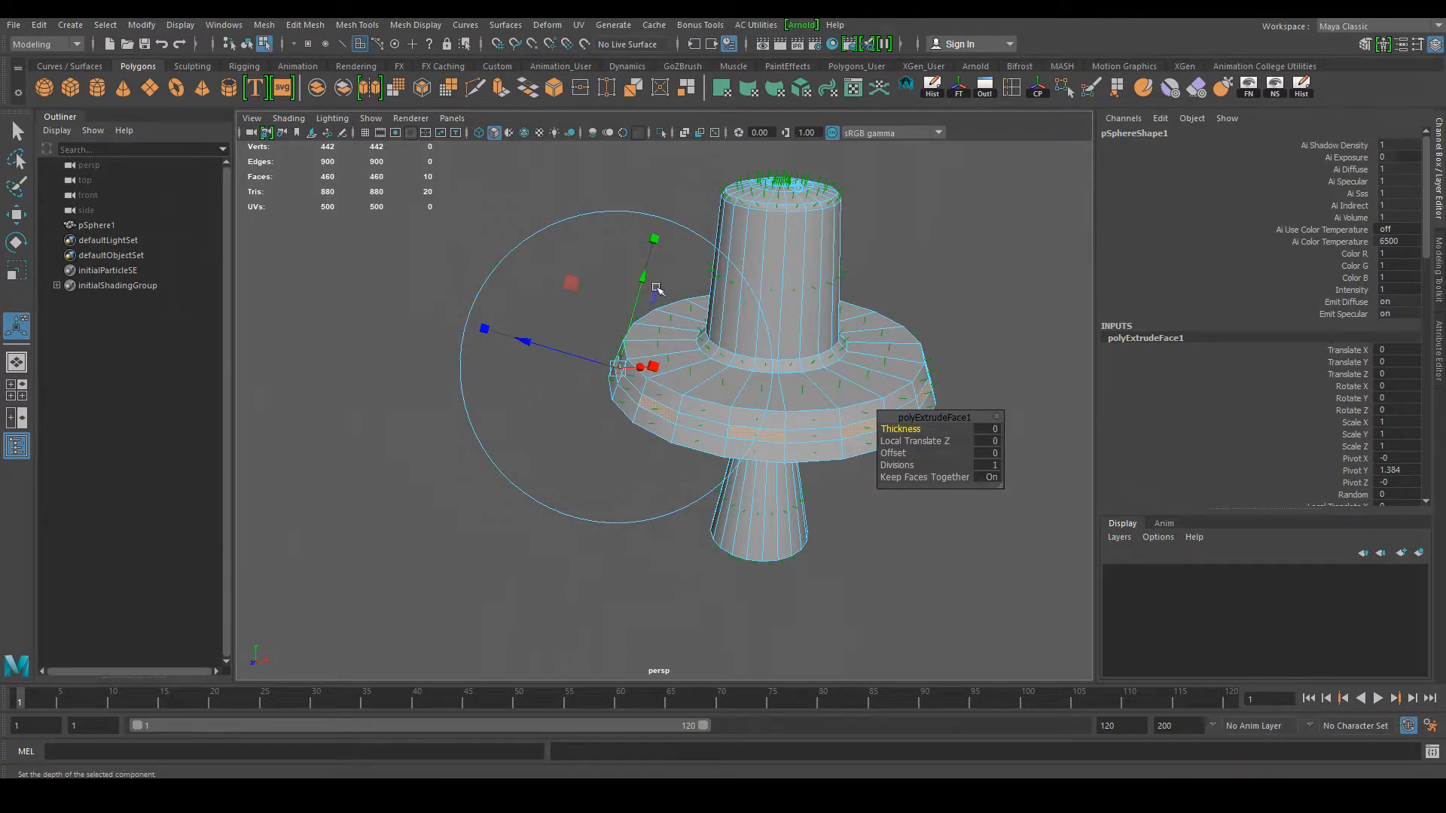
pyautogui.keyDown('alt'); pyautogui.moveTo(559, 386); pyautogui.dragTo(495, 397); pyautogui.keyUp('alt')
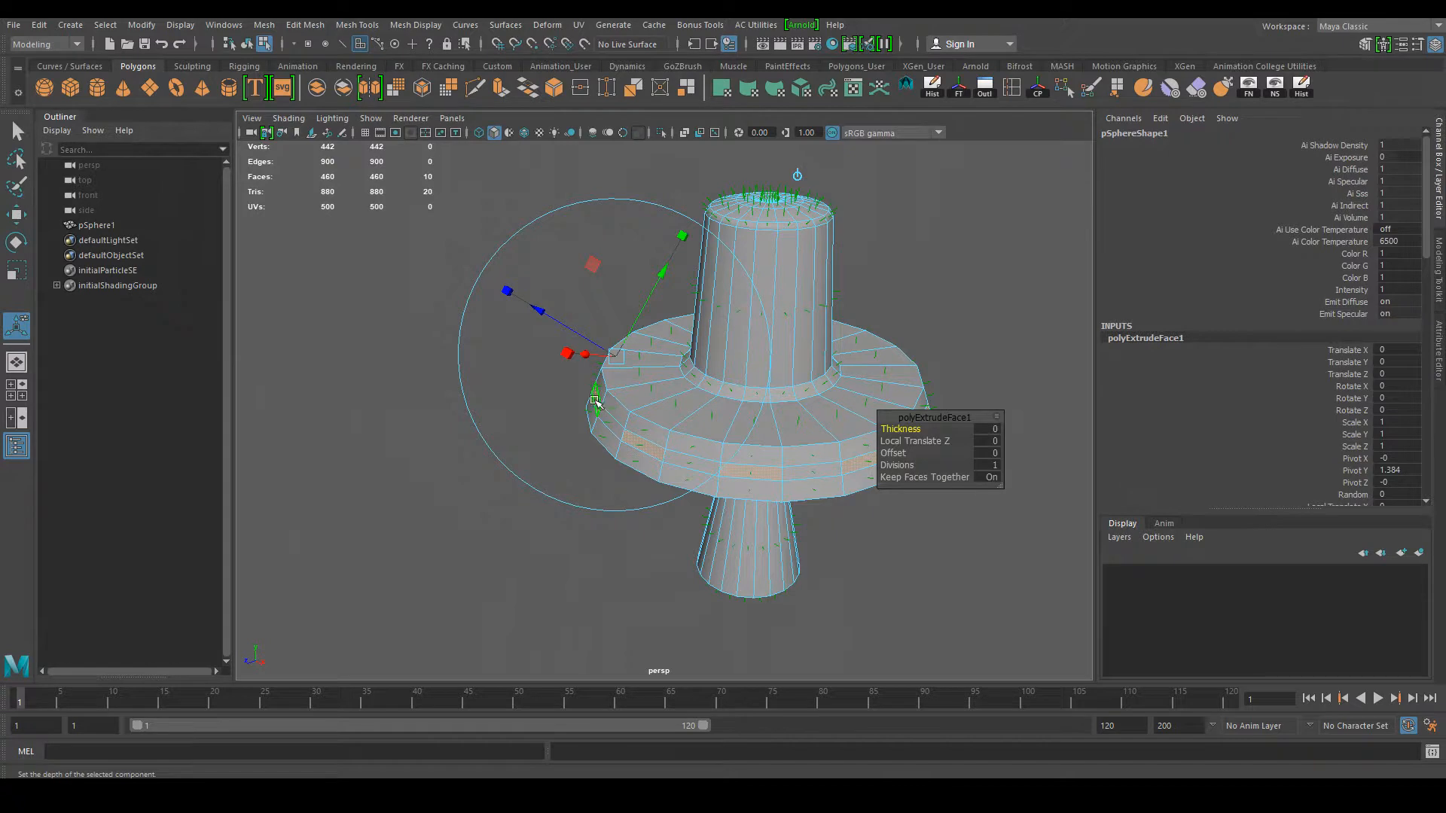
pyautogui.keyDown('alt'); pyautogui.moveTo(533, 362); pyautogui.dragTo(576, 387); pyautogui.keyUp('alt')
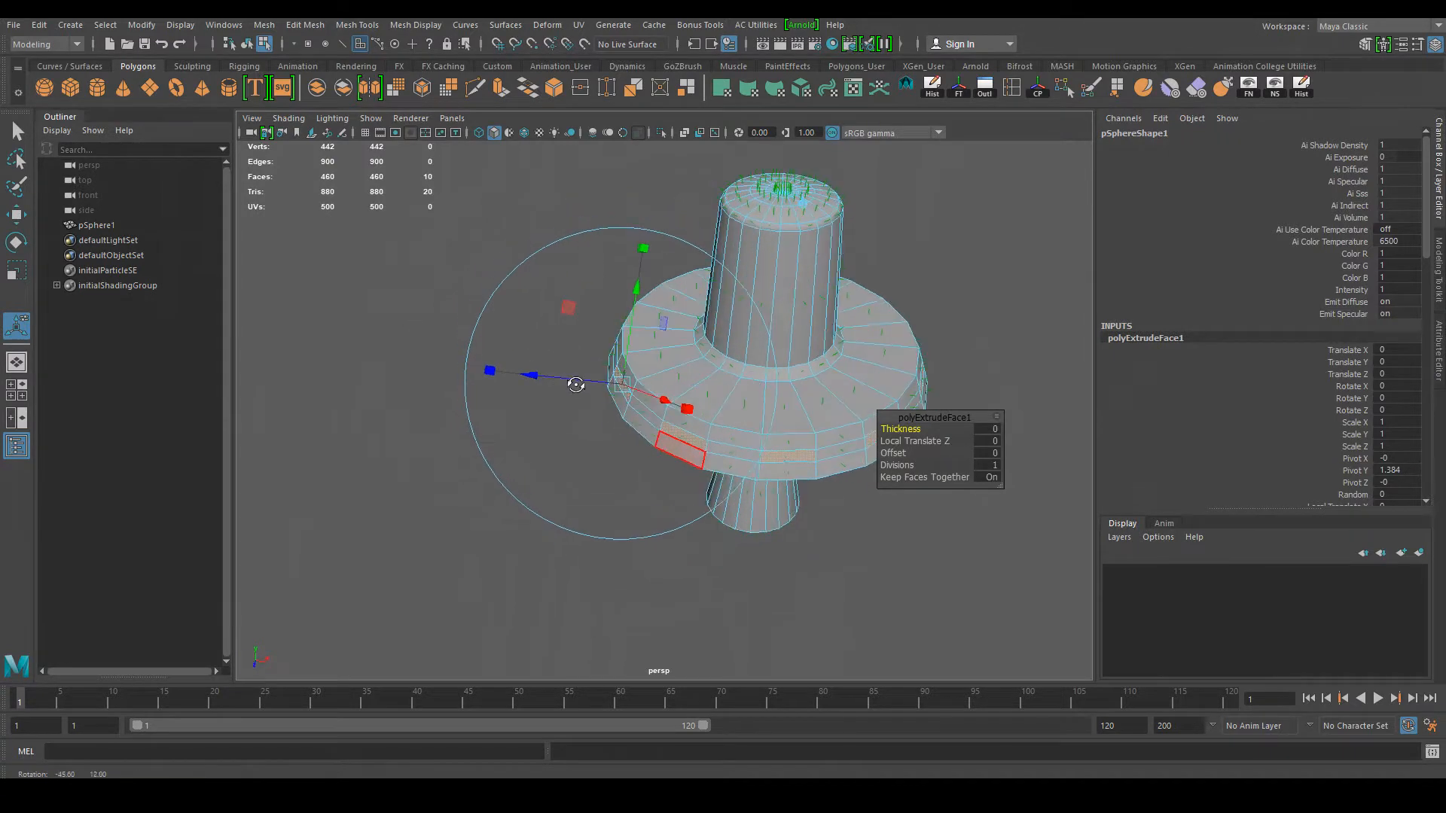
pyautogui.keyDown('alt'); pyautogui.moveTo(576, 387); pyautogui.dragTo(639, 396, button='right'); pyautogui.keyUp('alt')
pyautogui.moveTo(512, 360); pyautogui.dragTo(479, 355)
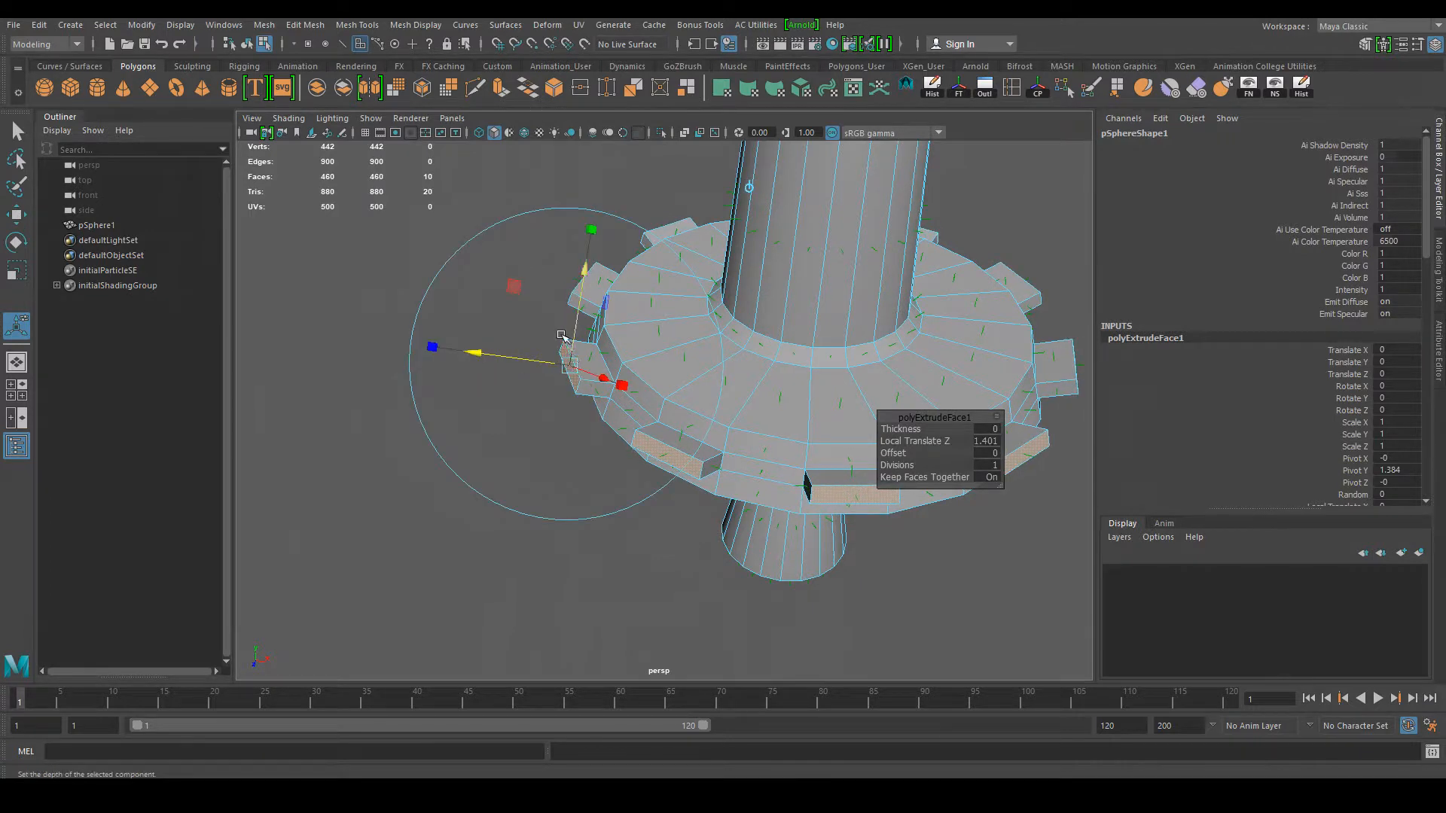
# Step: Switch the extrude manipulator to world axes, try moving the tooth faces 3.927 along Z, and undo the move
pyautogui.keyDown('alt'); pyautogui.moveTo(603, 419); pyautogui.dragTo(404, 314, button='middle'); pyautogui.keyUp('alt')
pyautogui.moveTo(623, 424)
pyautogui.keyDown('alt'); pyautogui.mouseDown()
pyautogui.moveTo(539, 462)
pyautogui.moveTo(645, 436)
pyautogui.mouseUp(); pyautogui.keyUp('alt')
pyautogui.keyDown('alt'); pyautogui.moveTo(499, 388); pyautogui.dragTo(570, 410); pyautogui.keyUp('alt')
pyautogui.click(663, 257)
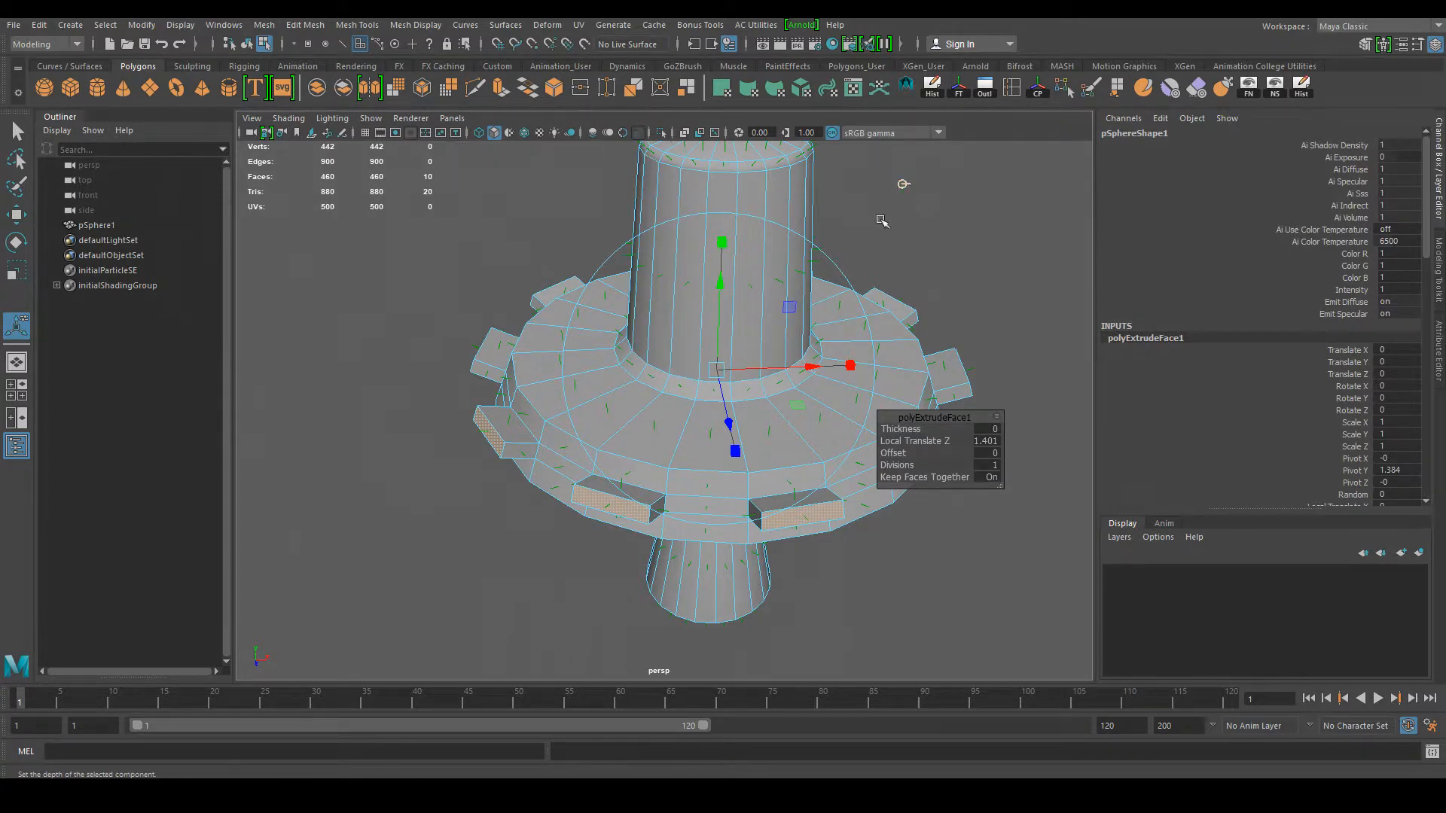
pyautogui.moveTo(729, 423); pyautogui.dragTo(810, 445)
pyautogui.scroll(-4, 675, 467)
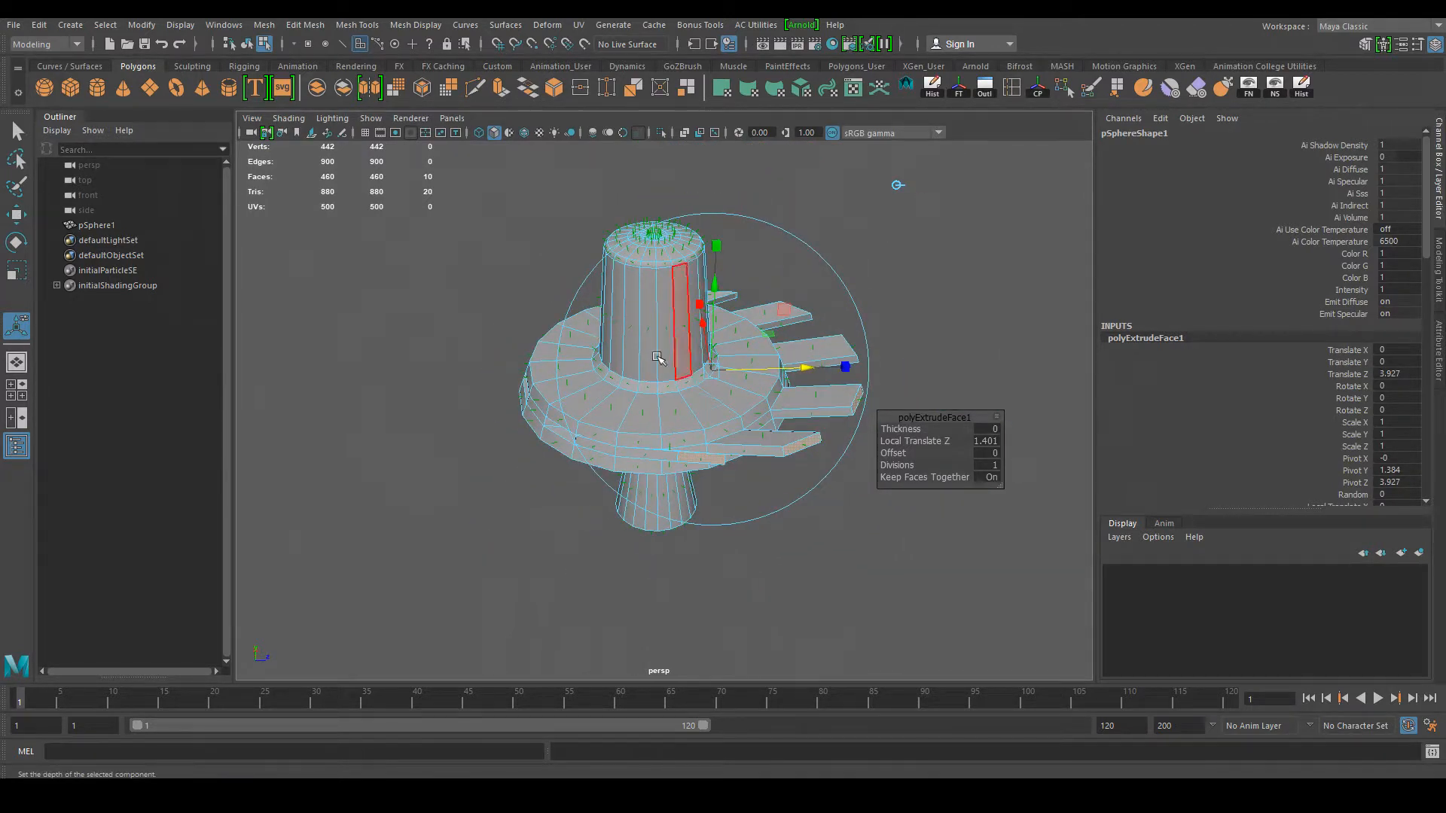
pyautogui.hotkey('ctrl', 'z')
pyautogui.click(838, 190)
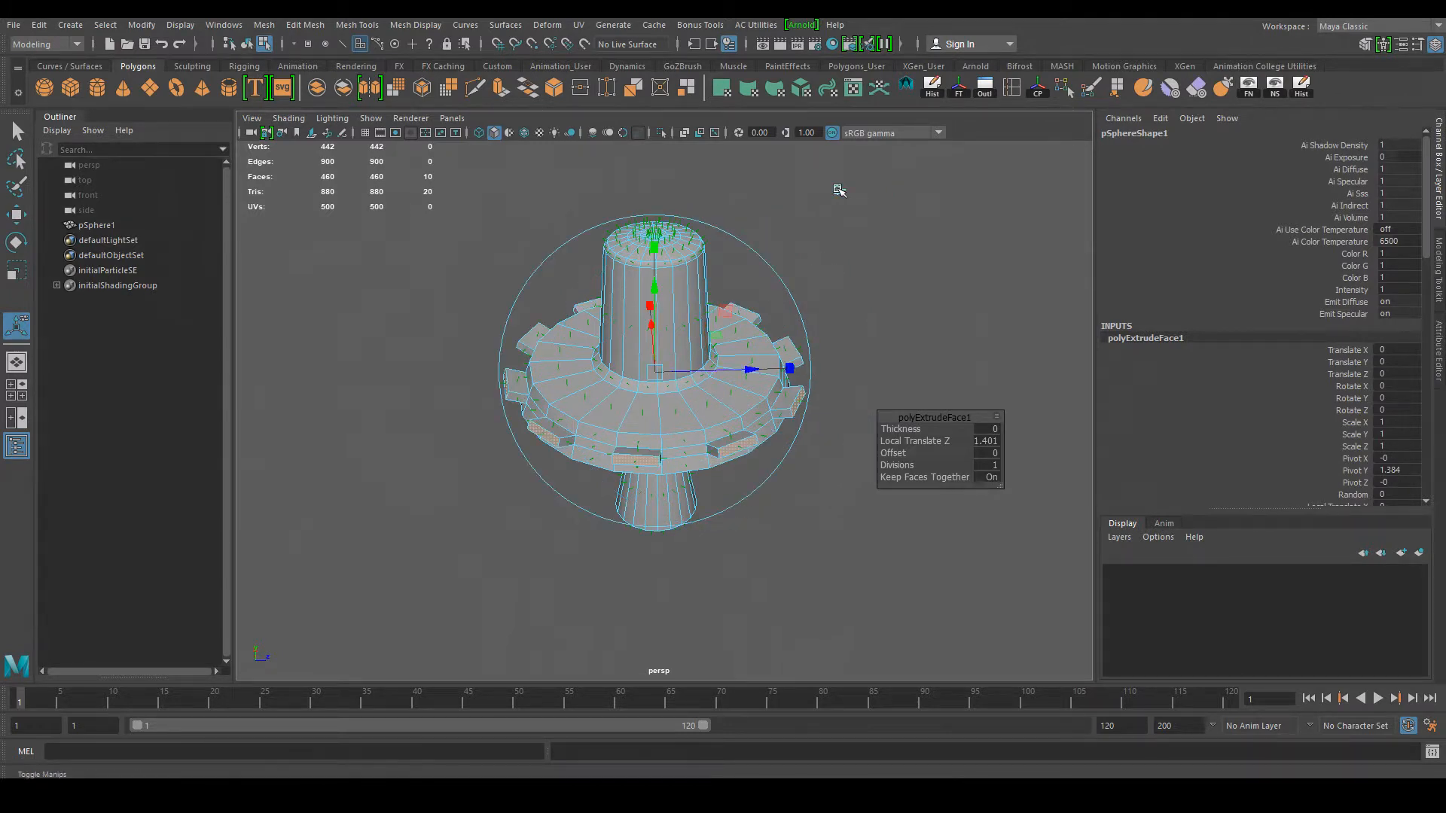
# Step: Lengthen the rim teeth to a Local Translate Z of 2.547 and taper their ends with an Offset of 0.17
pyautogui.keyDown('alt'); pyautogui.moveTo(801, 426); pyautogui.dragTo(551, 410); pyautogui.keyUp('alt')
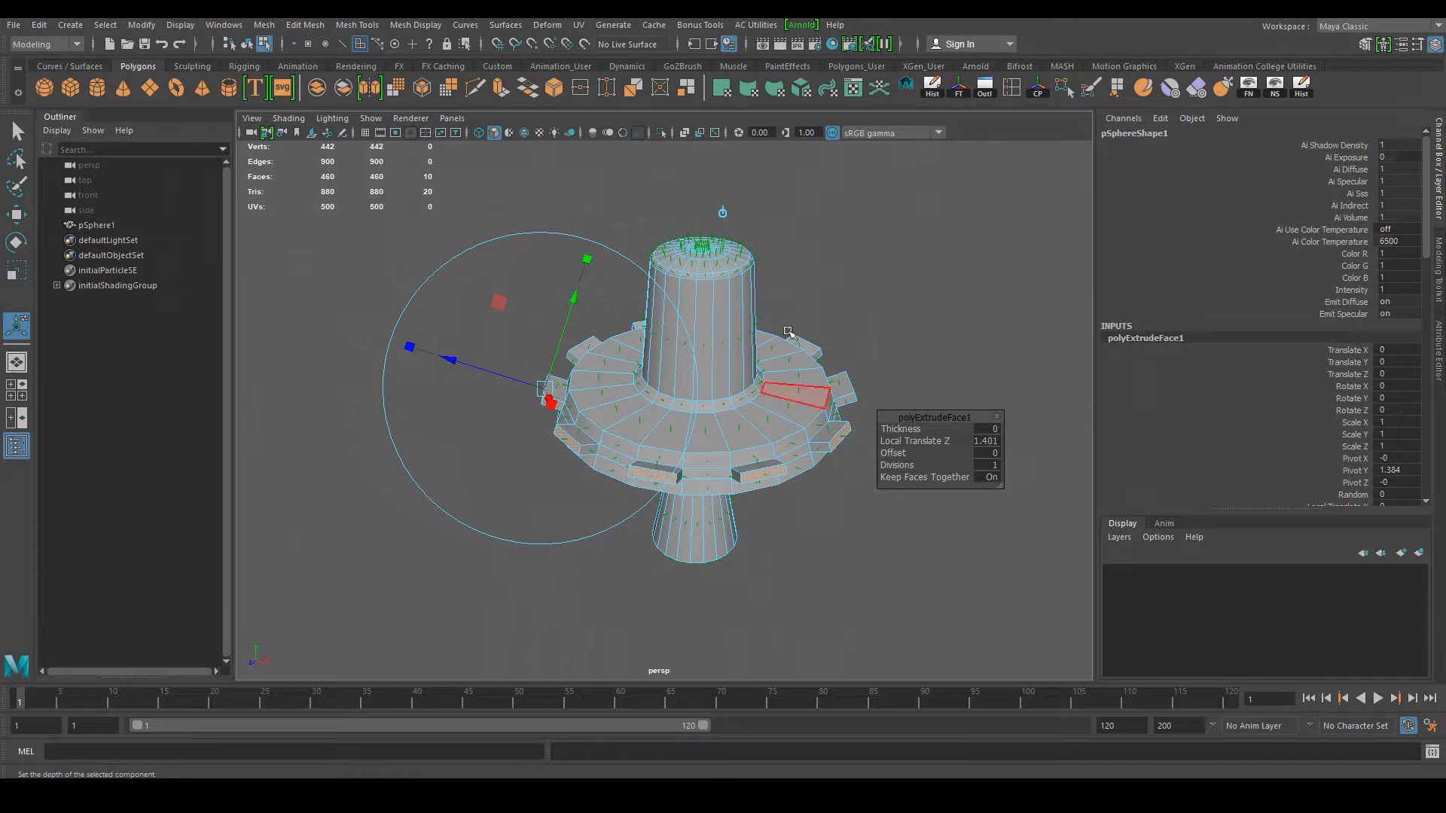
pyautogui.moveTo(452, 359)
pyautogui.mouseDown()
pyautogui.moveTo(465, 357)
pyautogui.moveTo(426, 339)
pyautogui.moveTo(462, 334)
pyautogui.moveTo(441, 334)
pyautogui.mouseUp()
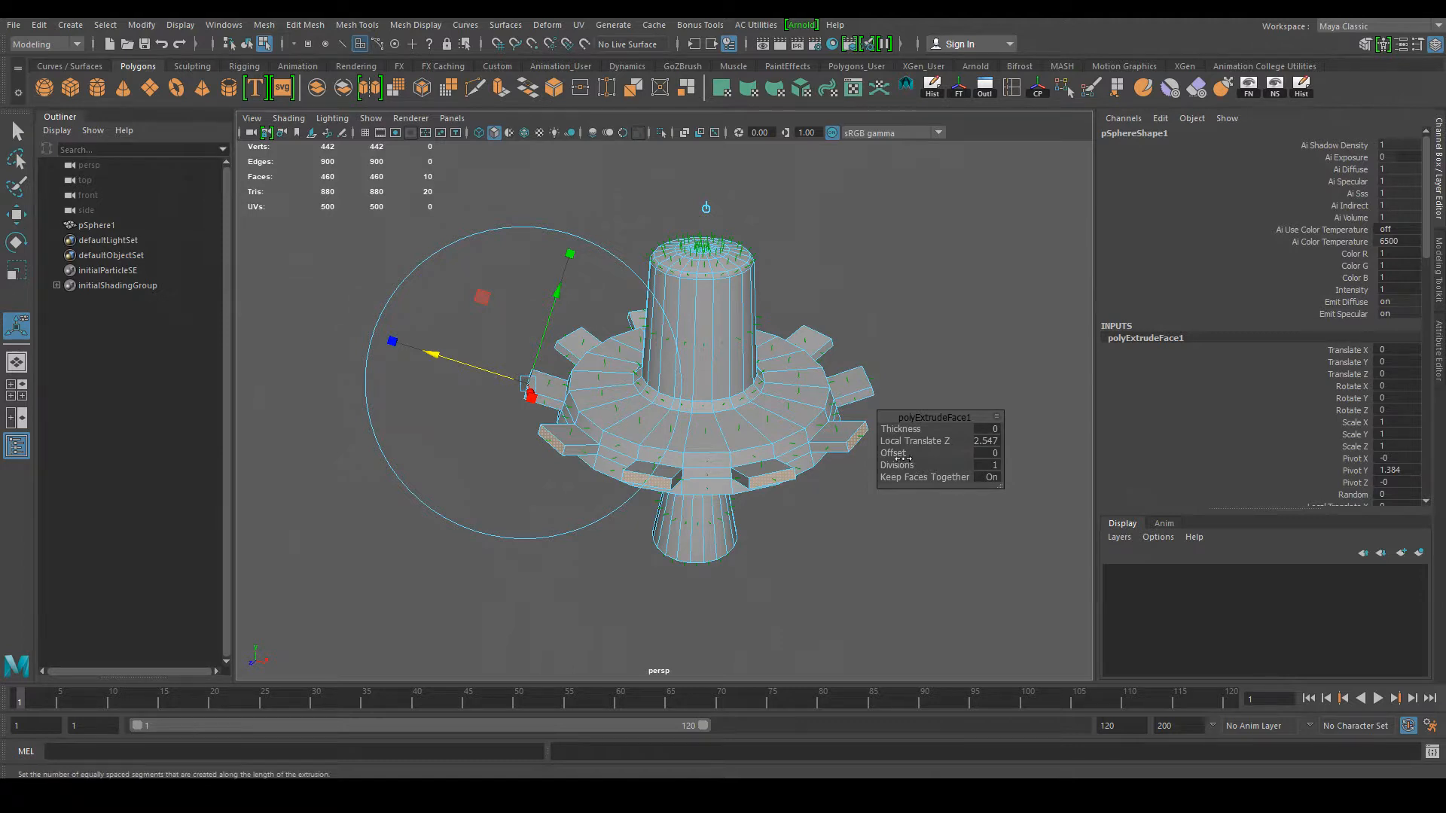
pyautogui.moveTo(903, 453); pyautogui.dragTo(910, 456)
pyautogui.keyDown('alt'); pyautogui.moveTo(799, 543); pyautogui.dragTo(939, 642, button='right'); pyautogui.keyUp('alt')
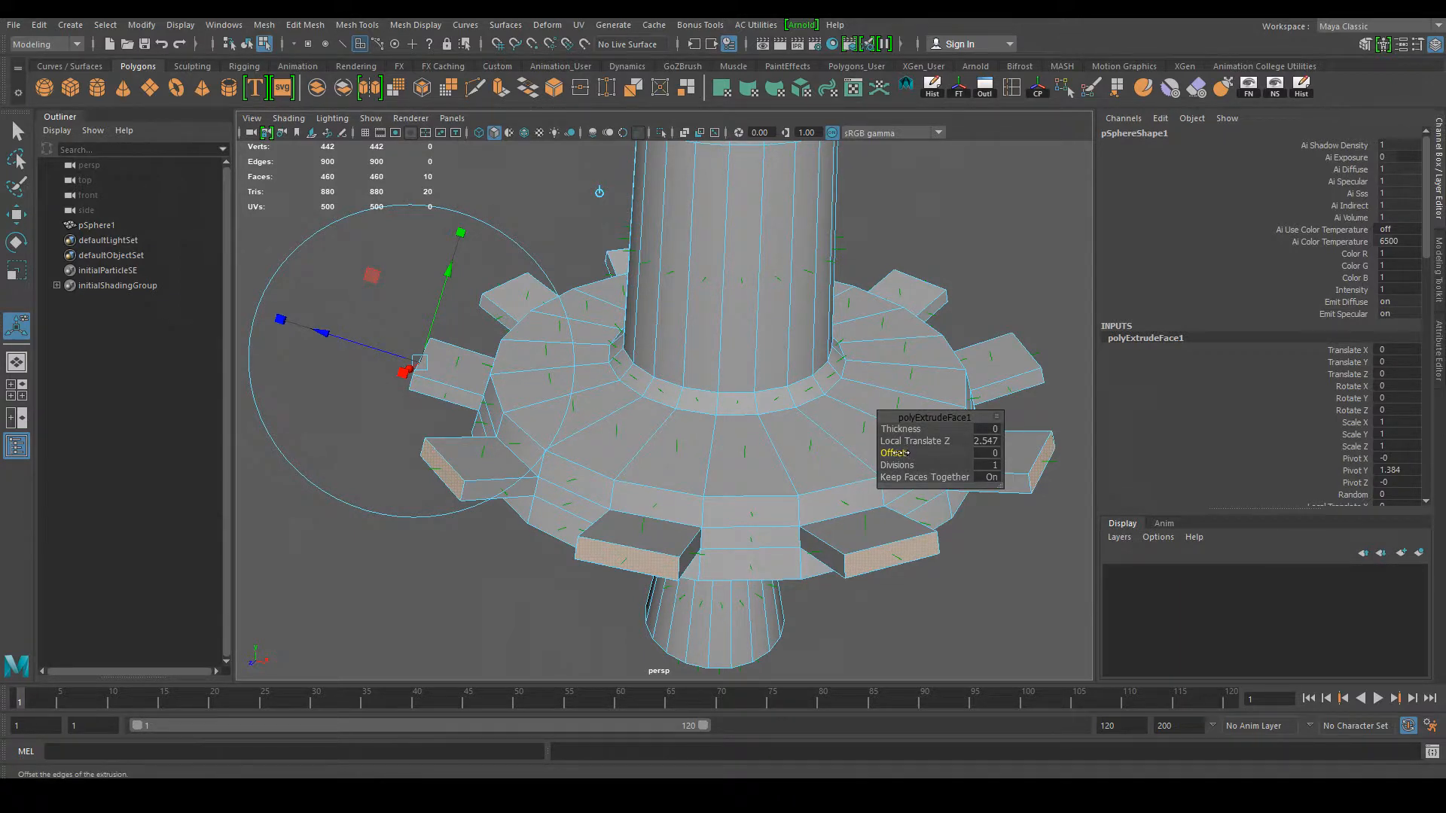
pyautogui.moveTo(893, 452); pyautogui.dragTo(908, 453)
pyautogui.hotkey('ctrl', 'z')
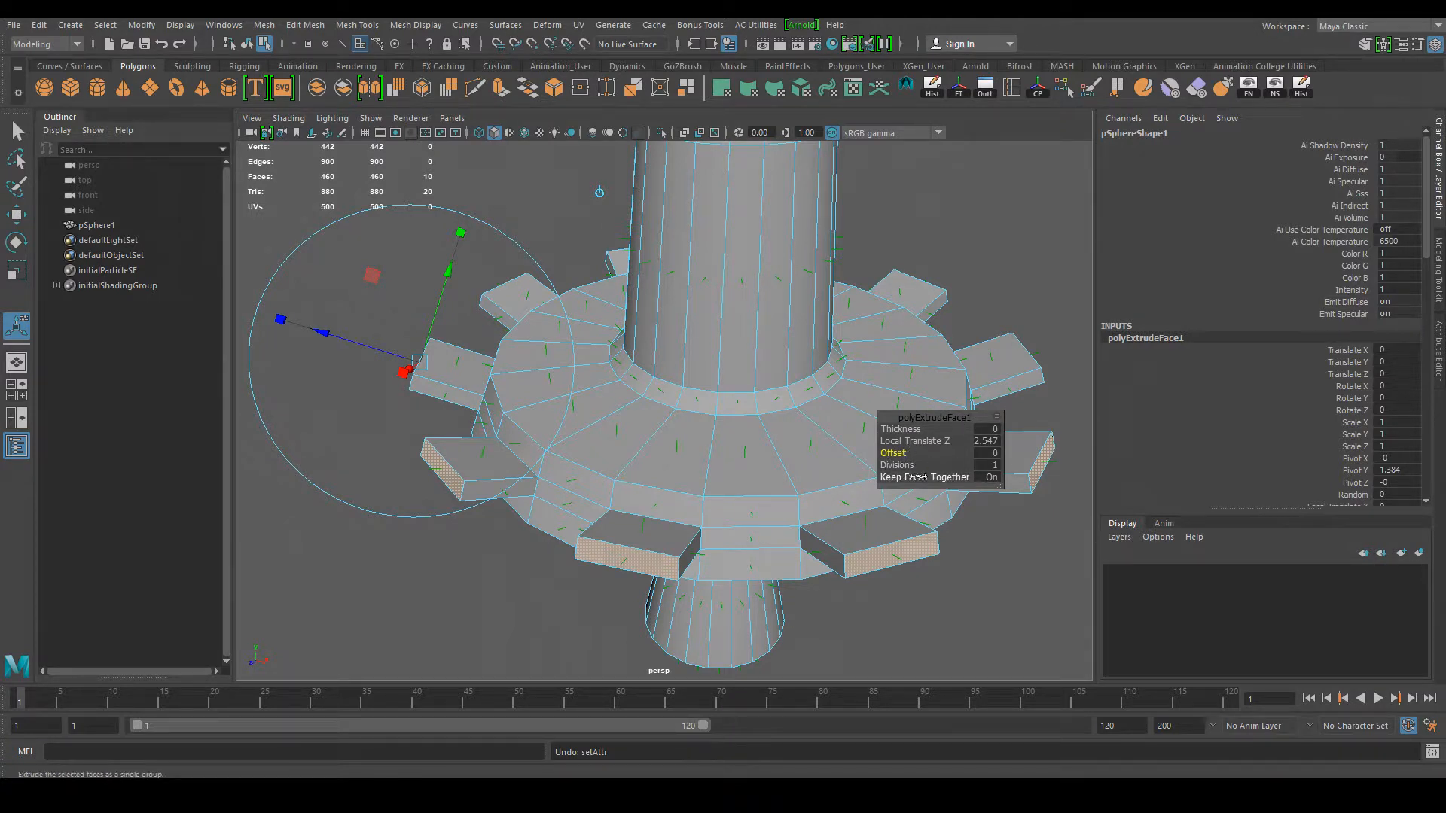
pyautogui.moveTo(908, 453); pyautogui.dragTo(913, 455)
pyautogui.moveTo(893, 452)
pyautogui.mouseDown()
pyautogui.moveTo(863, 454)
pyautogui.moveTo(915, 455)
pyautogui.mouseUp()
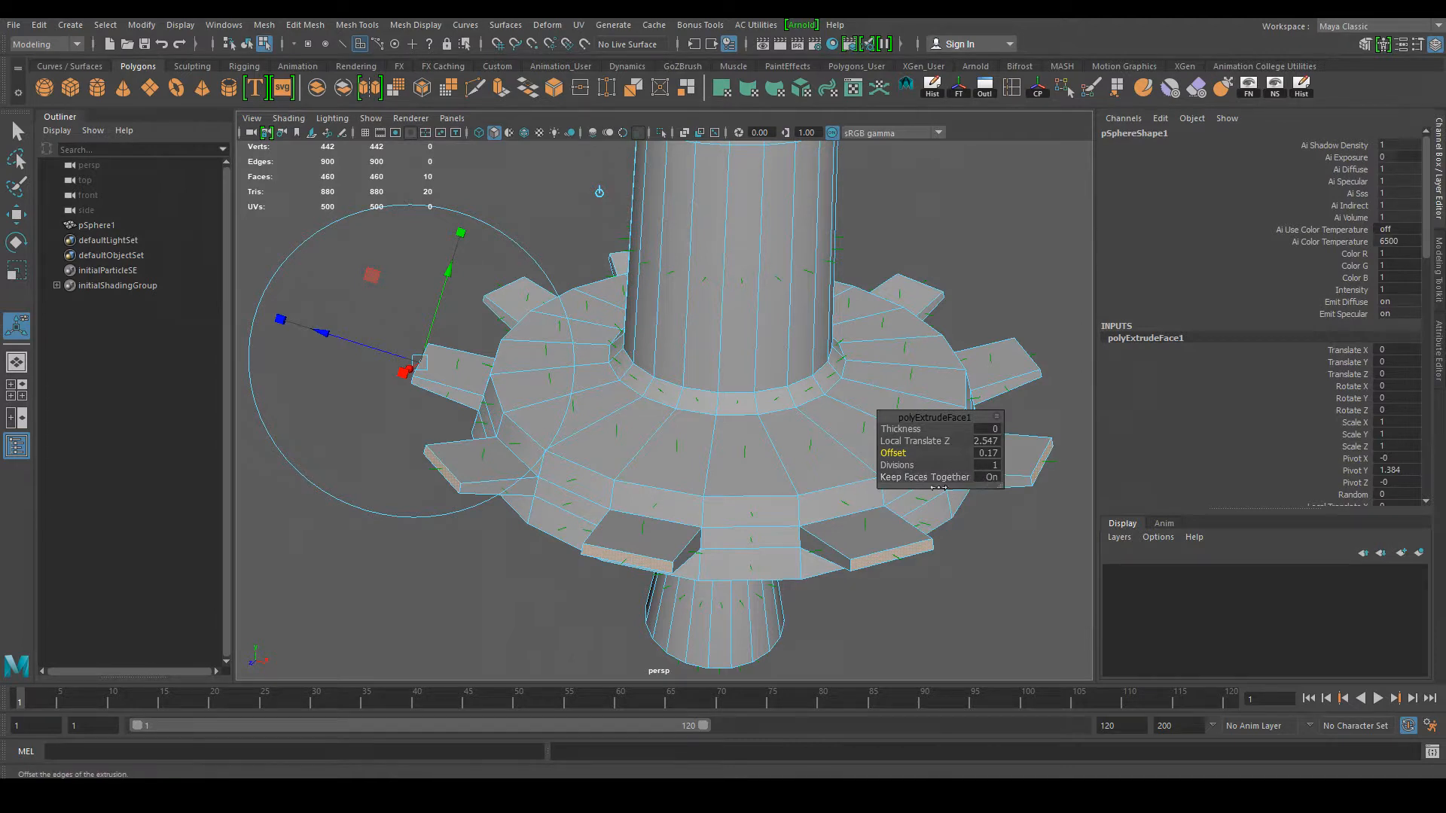
# Step: Select two adjacent side faces on the upper cylinder and extrude them outward with a Local Translate Z of 4.317
pyautogui.click(914, 606)
pyautogui.moveTo(756, 563)
pyautogui.keyDown('alt'); pyautogui.mouseDown()
pyautogui.moveTo(728, 536)
pyautogui.moveTo(904, 504)
pyautogui.moveTo(678, 590)
pyautogui.moveTo(663, 522)
pyautogui.moveTo(796, 554)
pyautogui.moveTo(769, 549)
pyautogui.mouseUp(); pyautogui.keyUp('alt')
pyautogui.keyDown('alt'); pyautogui.moveTo(833, 471); pyautogui.dragTo(870, 599, button='middle'); pyautogui.keyUp('alt')
pyautogui.keyDown('alt'); pyautogui.moveTo(870, 600); pyautogui.dragTo(972, 600, button='right'); pyautogui.keyUp('alt')
pyautogui.keyDown('alt'); pyautogui.moveTo(882, 594); pyautogui.dragTo(768, 442, button='middle'); pyautogui.keyUp('alt')
pyautogui.click(703, 458)
pyautogui.keyDown('shift'); pyautogui.click(775, 499); pyautogui.keyUp('shift')
pyautogui.keyDown('alt'); pyautogui.moveTo(900, 553); pyautogui.dragTo(746, 444, button='right'); pyautogui.keyUp('alt')
pyautogui.keyDown('alt'); pyautogui.moveTo(851, 527); pyautogui.dragTo(768, 516); pyautogui.keyUp('alt')
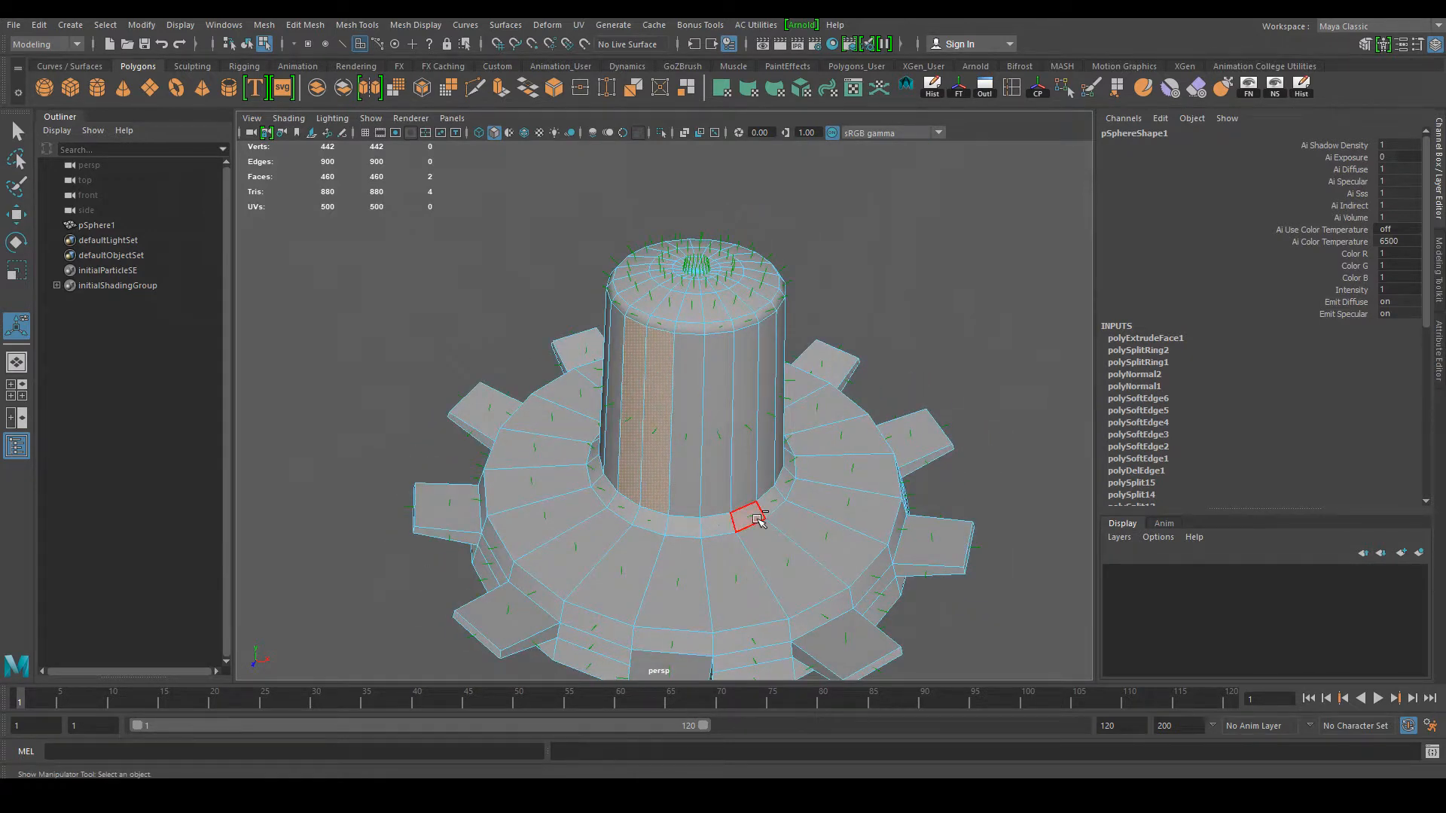
pyautogui.hotkey('ctrl', 'e')
pyautogui.moveTo(561, 452); pyautogui.dragTo(694, 515)
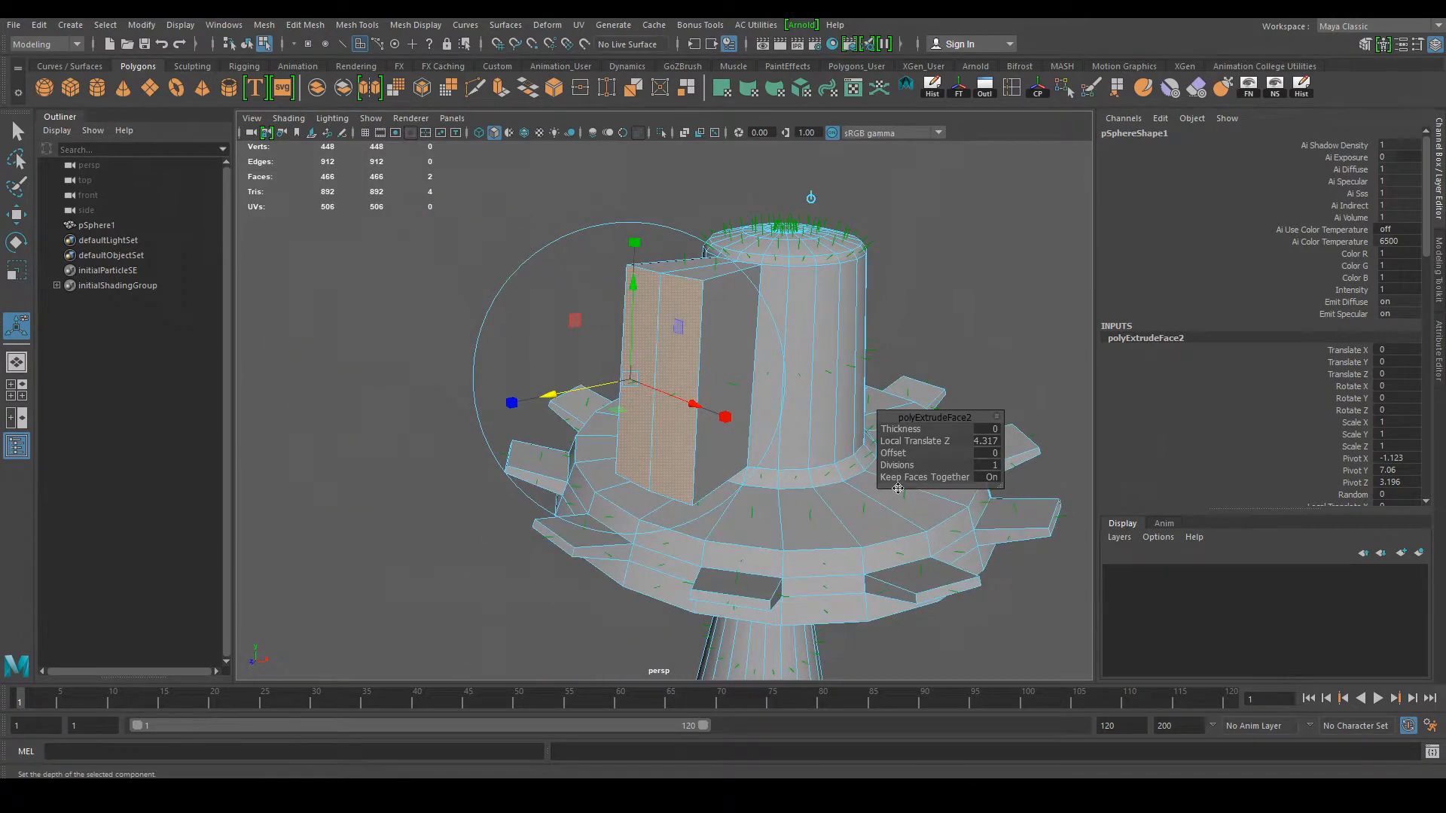
# Step: Turn off Keep Faces Together for the cylinder extrusion and examine how the two faces separate
pyautogui.click(988, 479)
pyautogui.keyDown('alt'); pyautogui.moveTo(817, 509); pyautogui.dragTo(877, 541); pyautogui.keyUp('alt')
pyautogui.keyDown('alt'); pyautogui.moveTo(802, 432); pyautogui.dragTo(697, 395); pyautogui.keyUp('alt')
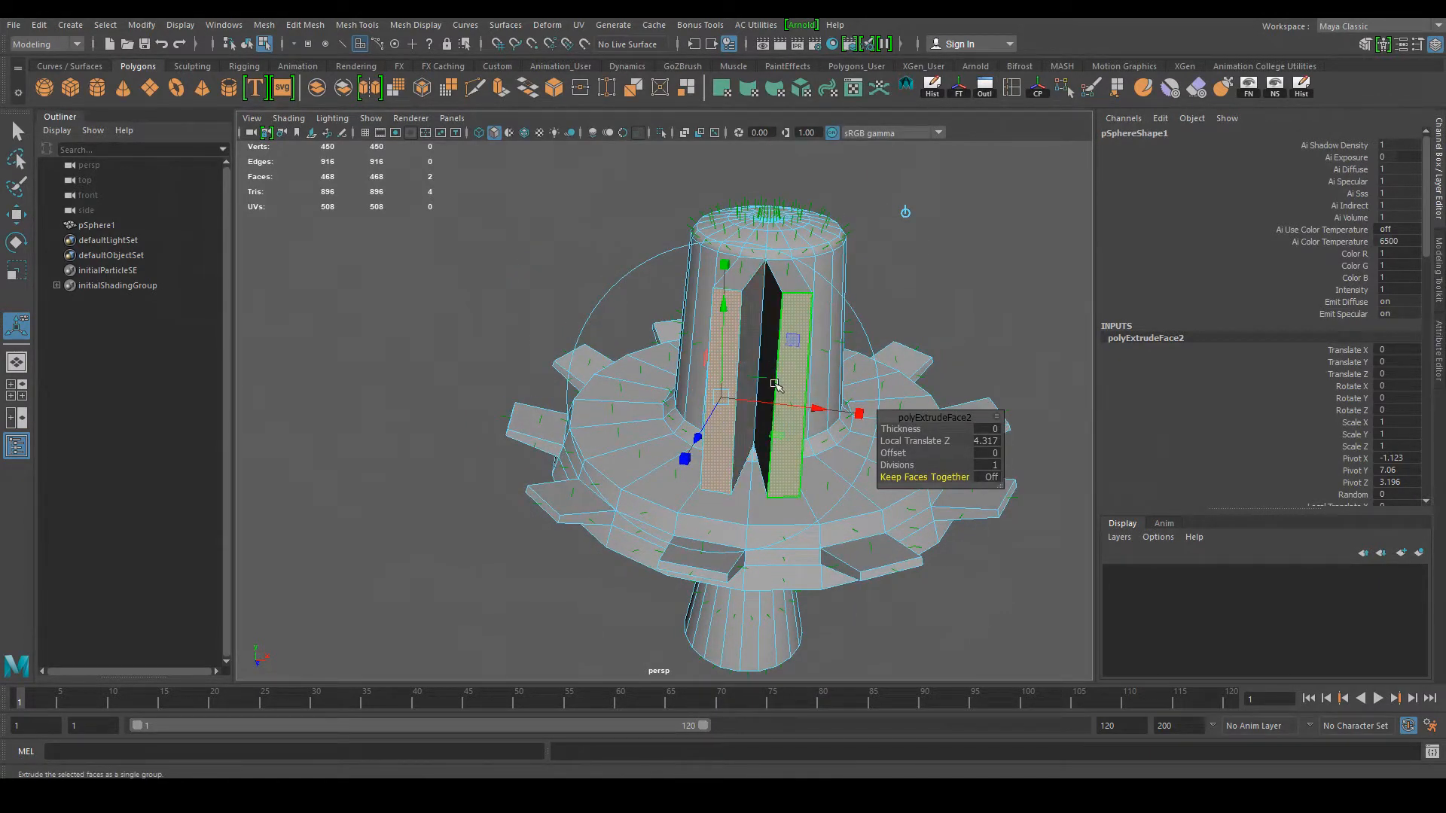
pyautogui.keyDown('alt'); pyautogui.moveTo(683, 432); pyautogui.dragTo(802, 300); pyautogui.keyUp('alt')
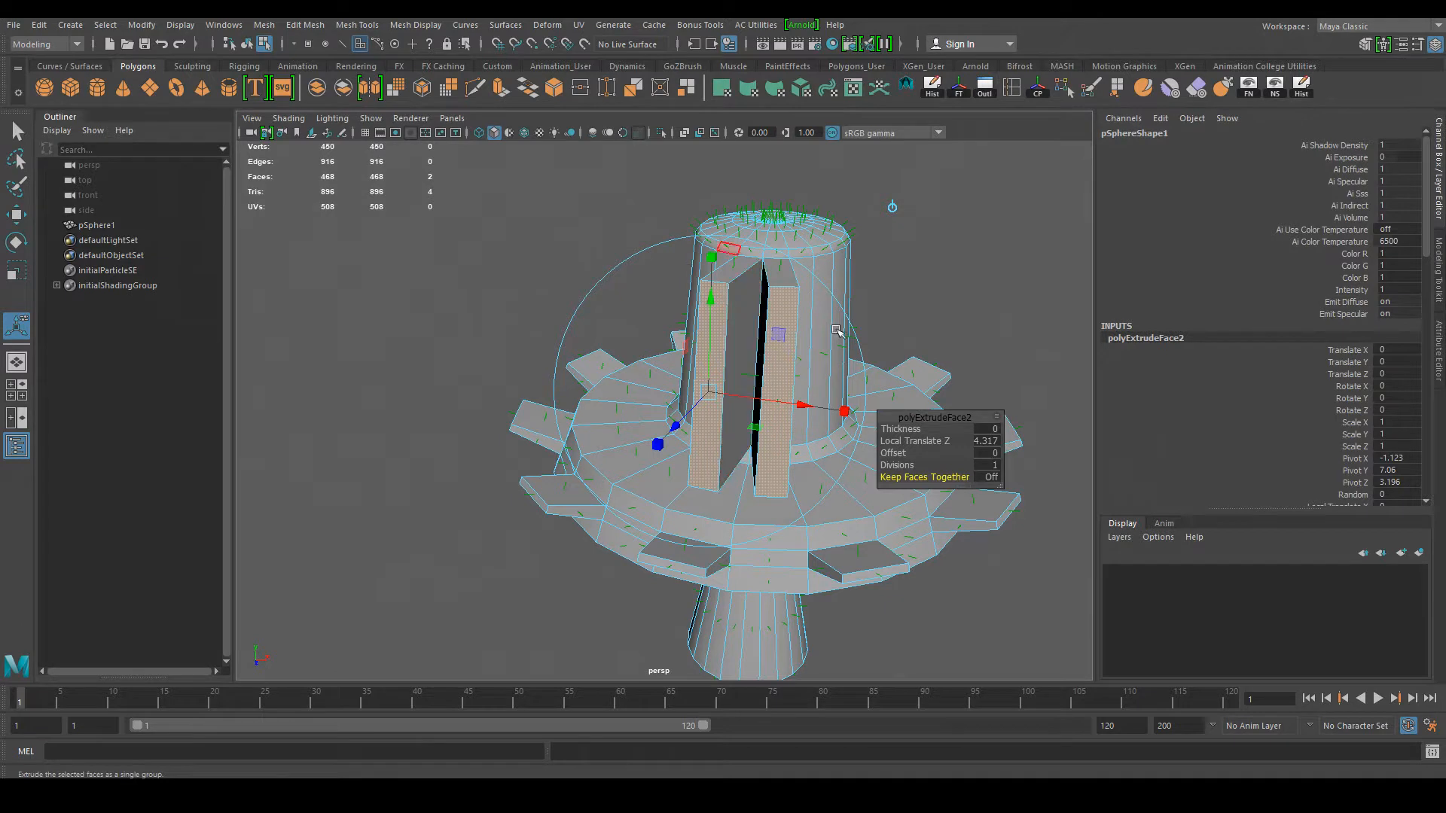
# Step: Try scaling the two extruded faces vertically and pulling them out to a Local Translate Z of about 10.49
pyautogui.moveTo(712, 257); pyautogui.dragTo(714, 261)
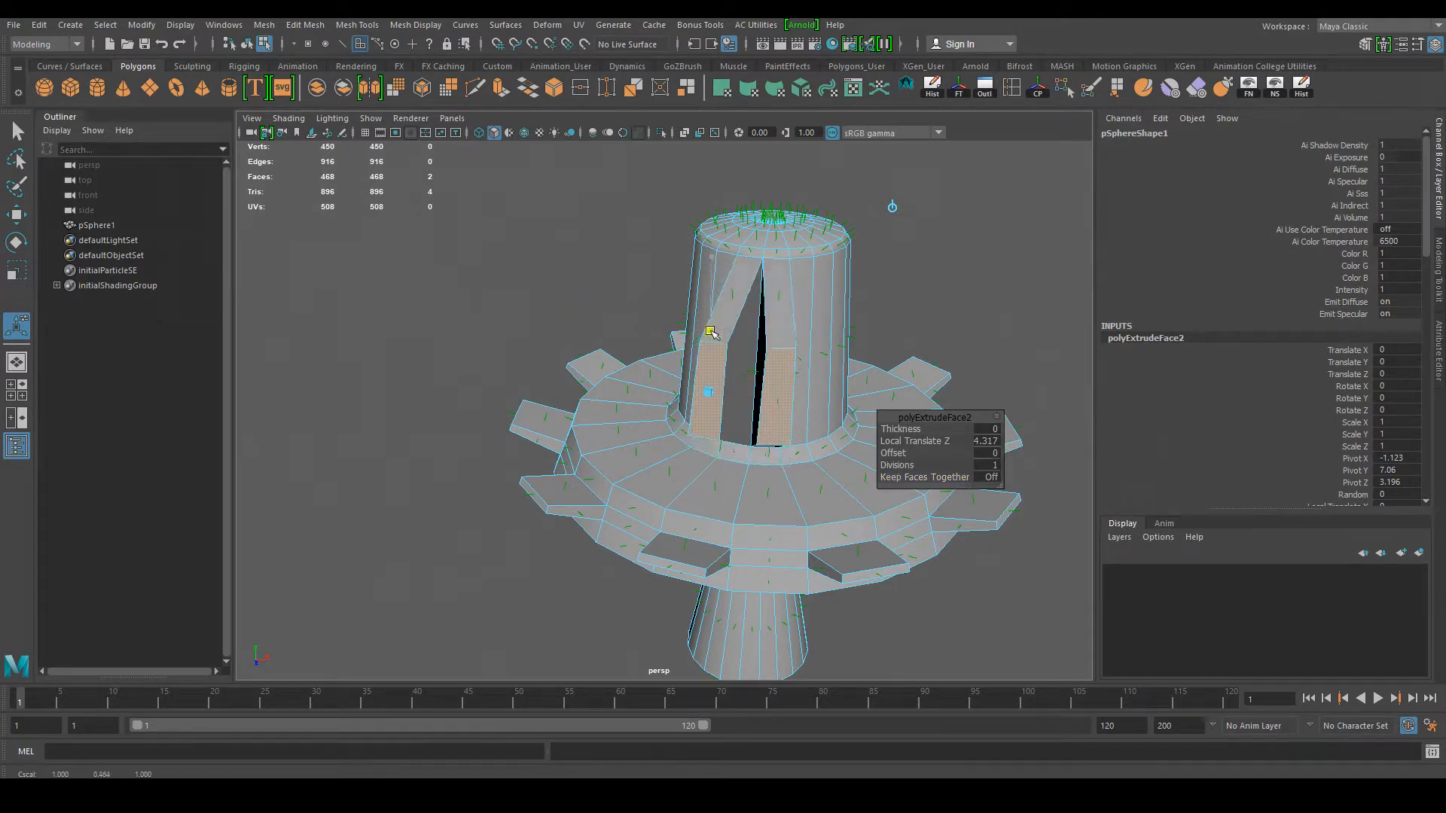
pyautogui.moveTo(708, 312); pyautogui.dragTo(710, 312)
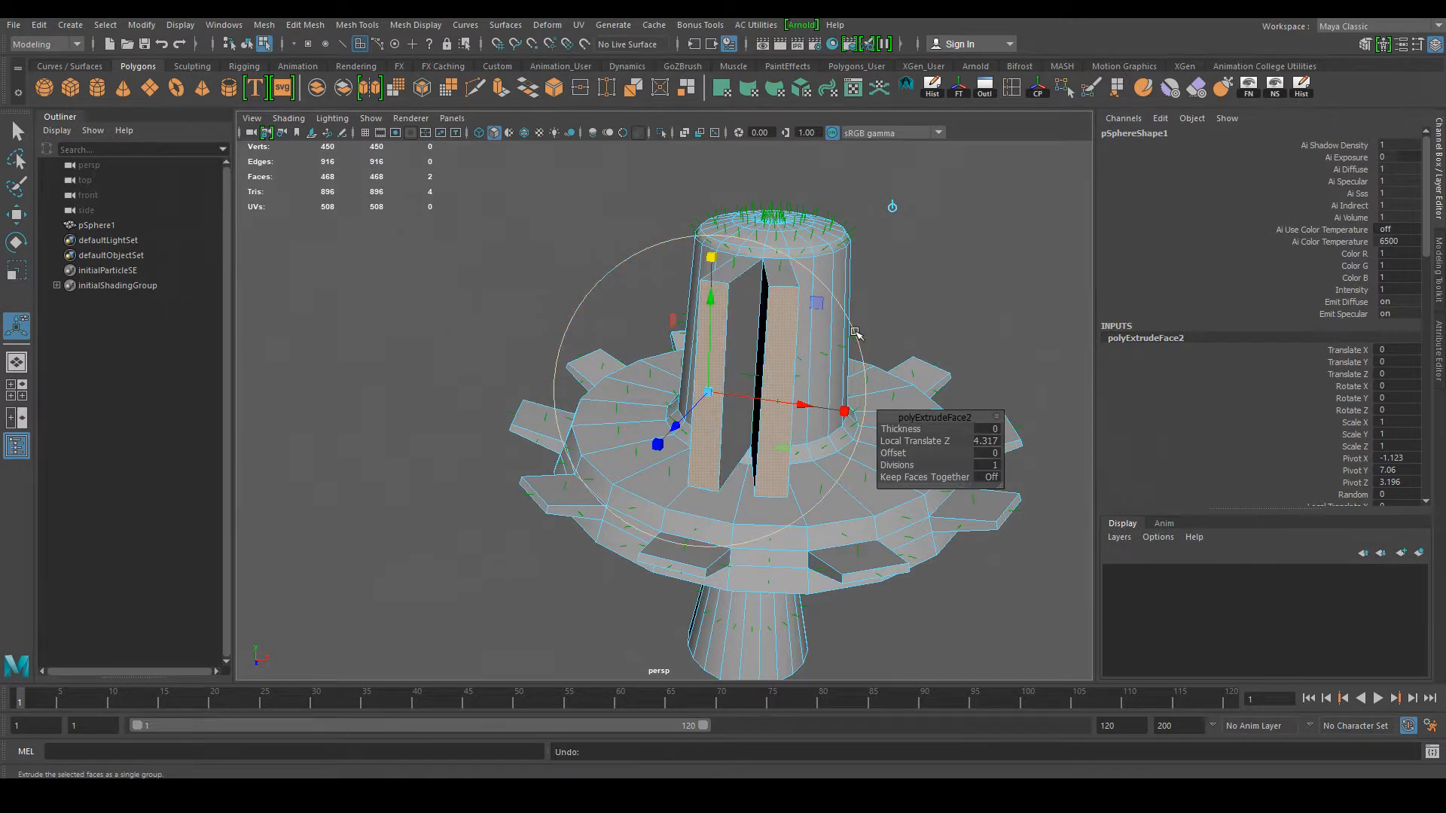
pyautogui.moveTo(854, 333); pyautogui.dragTo(775, 261)
pyautogui.hotkey('ctrl', 'z')
pyautogui.keyDown('alt'); pyautogui.moveTo(843, 472); pyautogui.dragTo(544, 390); pyautogui.keyUp('alt')
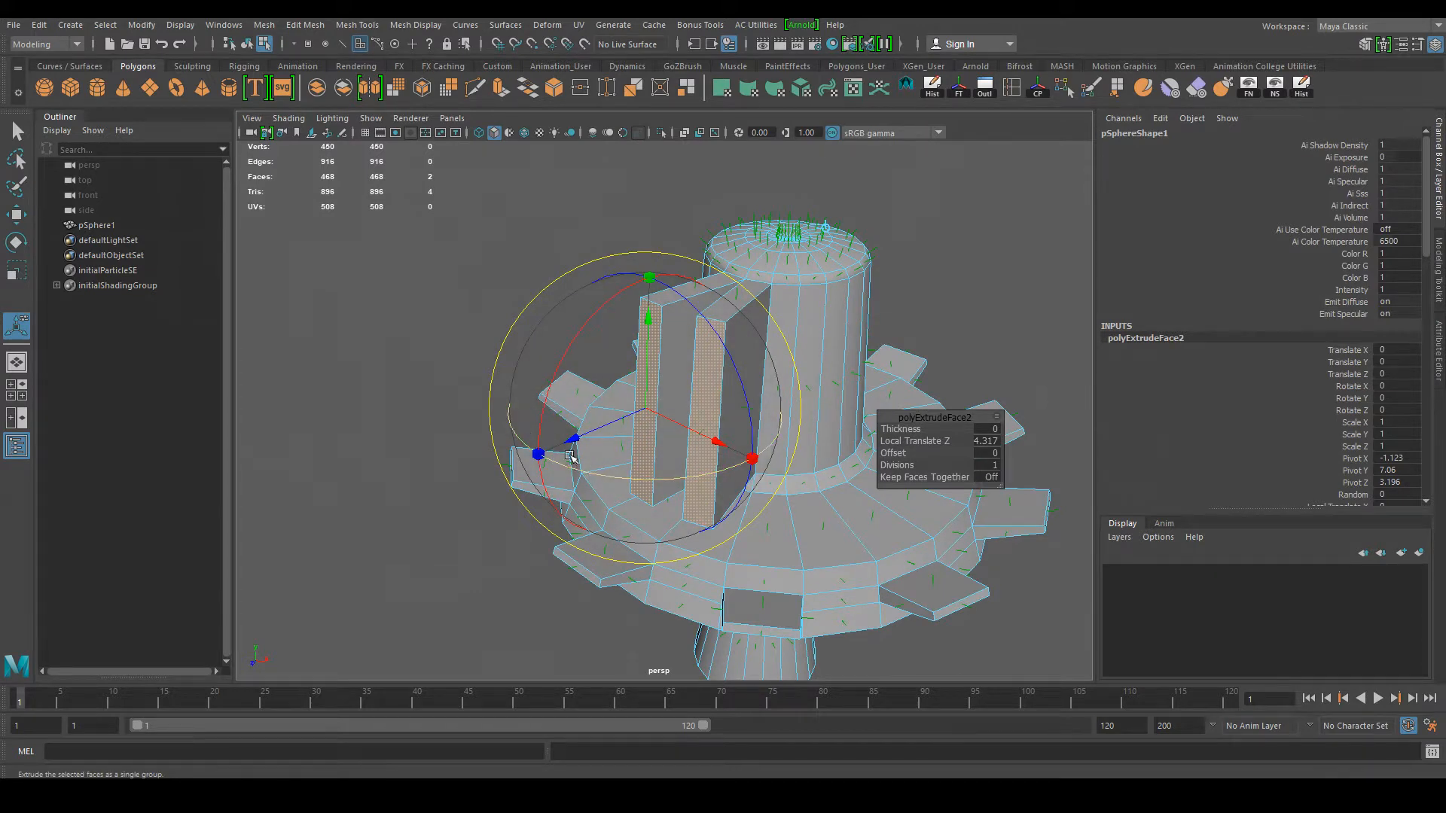
pyautogui.moveTo(570, 455); pyautogui.dragTo(431, 544)
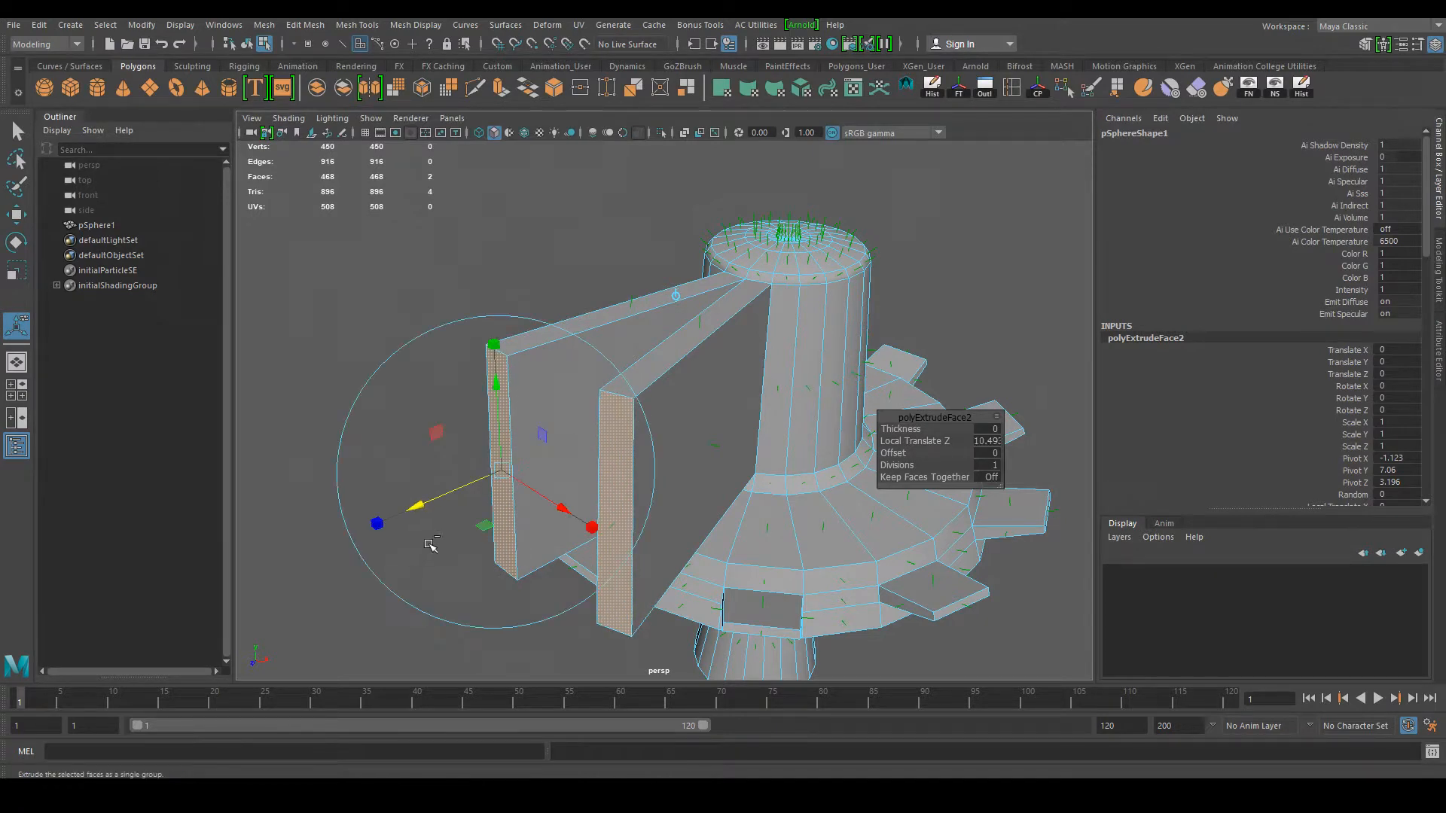
pyautogui.hotkey('ctrl', 'z')
# Step: Undo the two-face extrusion on the upper cylinder completely, including its face selection
pyautogui.moveTo(678, 492)
pyautogui.keyDown('alt'); pyautogui.mouseDown()
pyautogui.moveTo(736, 501)
pyautogui.moveTo(667, 495)
pyautogui.mouseUp(); pyautogui.keyUp('alt')
pyautogui.hotkey('ctrl', 'z')
pyautogui.hotkey('ctrl', 'z')
pyautogui.hotkey('ctrl', 'z')
pyautogui.hotkey('ctrl', 'z')
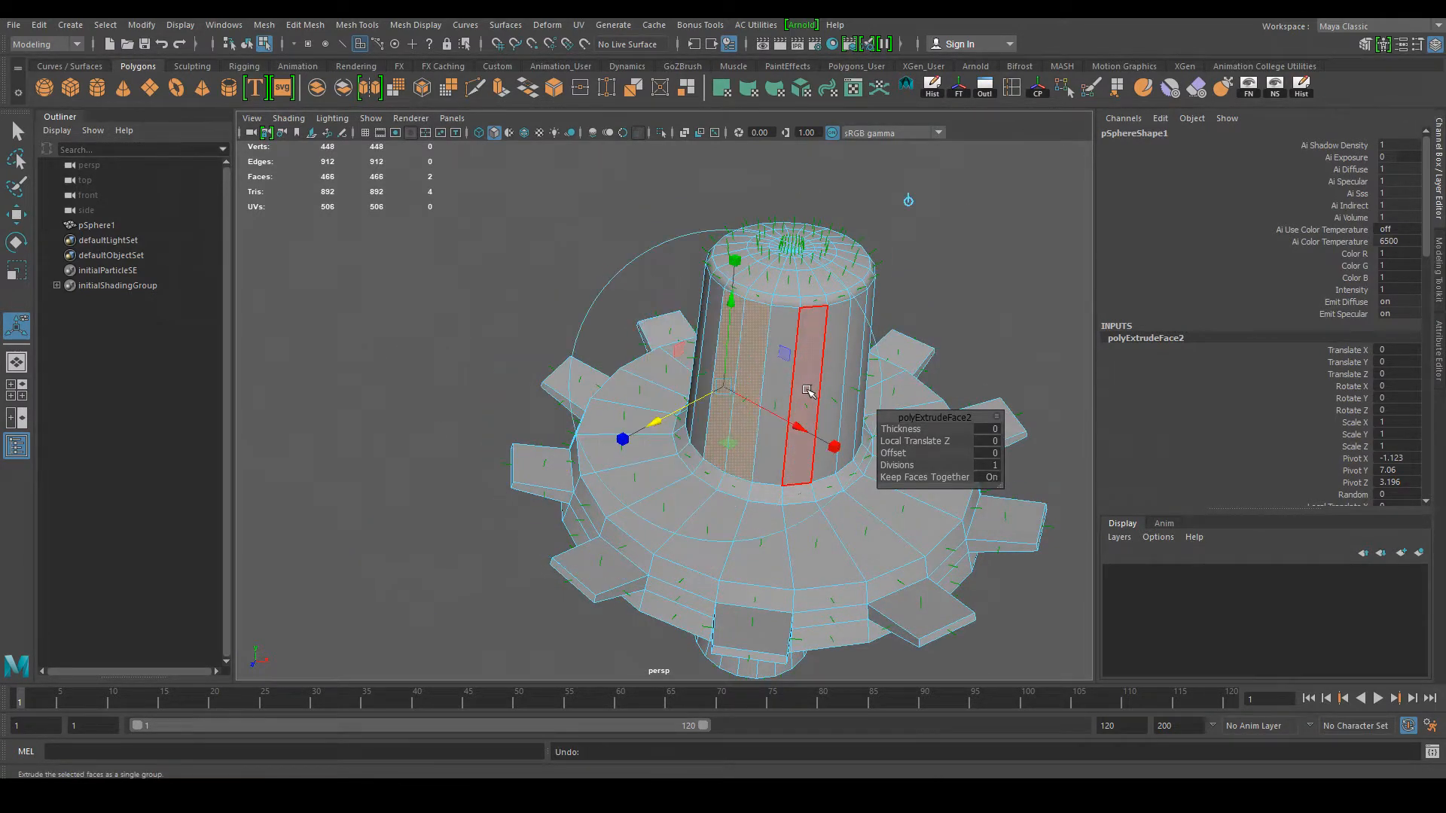
pyautogui.hotkey('ctrl', 'z')
pyautogui.hotkey('ctrl', 'z')
pyautogui.hotkey('ctrl', 'z')
pyautogui.hotkey('ctrl', 'z')
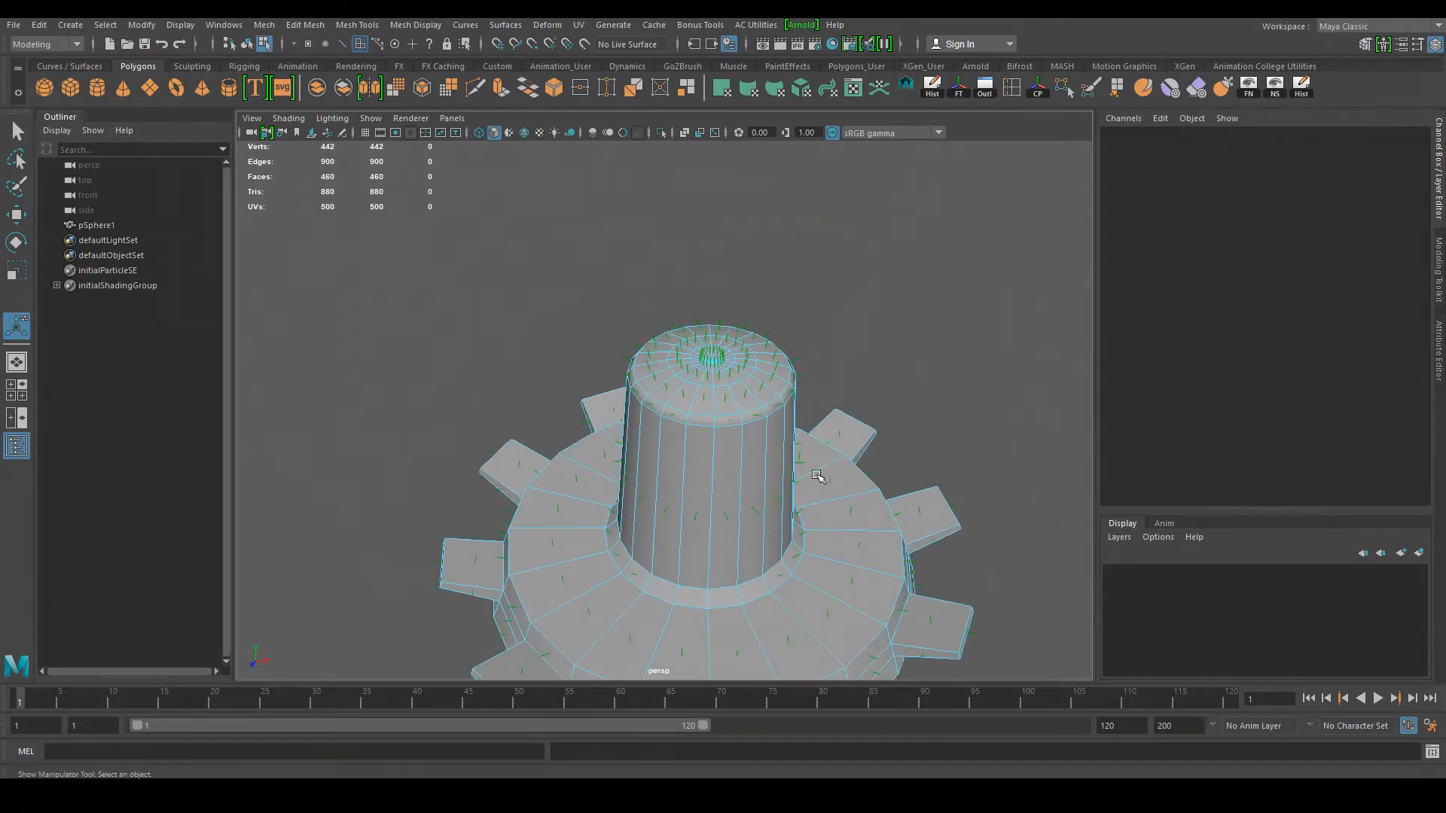
# Step: Return to object mode, select the mesh and hide its face normals
pyautogui.keyDown('alt'); pyautogui.moveTo(829, 471); pyautogui.dragTo(814, 410); pyautogui.keyUp('alt')
pyautogui.moveTo(696, 364); pyautogui.dragTo(771, 345, button='right')
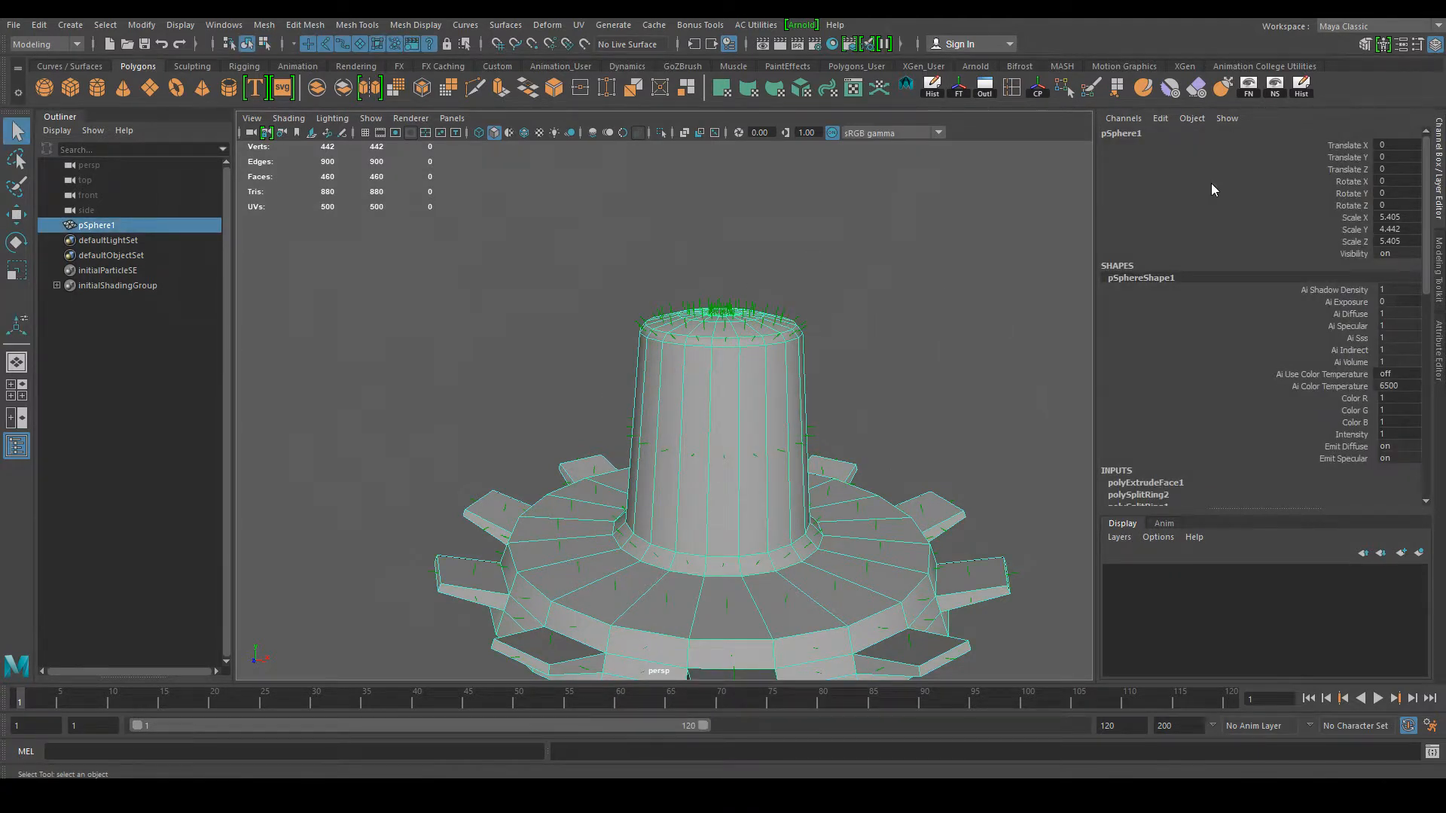
pyautogui.click(963, 277)
pyautogui.keyDown('alt'); pyautogui.moveTo(831, 313); pyautogui.dragTo(792, 380); pyautogui.keyUp('alt')
pyautogui.click(708, 382)
# Step: Switch to face mode and select the full ring of faces surrounding the central triangles on the cylinder's top cap
pyautogui.keyDown('alt'); pyautogui.moveTo(708, 382); pyautogui.dragTo(741, 342, button='middle'); pyautogui.keyUp('alt')
pyautogui.keyDown('alt'); pyautogui.moveTo(741, 342); pyautogui.dragTo(829, 342, button='right'); pyautogui.keyUp('alt')
pyautogui.keyDown('alt'); pyautogui.moveTo(831, 347); pyautogui.dragTo(731, 324); pyautogui.keyUp('alt')
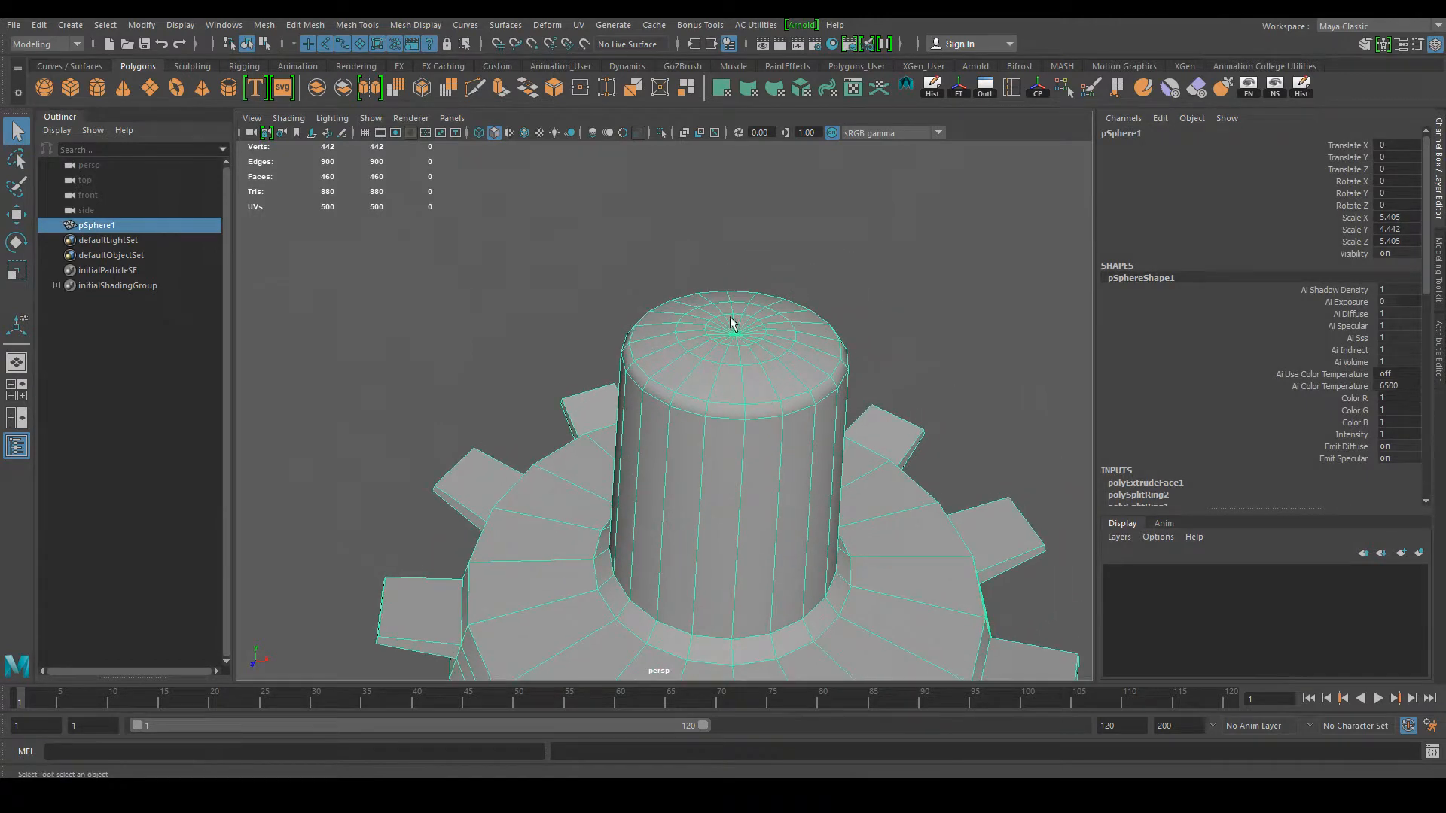
pyautogui.moveTo(741, 338); pyautogui.dragTo(790, 420, button='right')
pyautogui.keyDown('alt'); pyautogui.moveTo(790, 420); pyautogui.dragTo(761, 412); pyautogui.keyUp('alt')
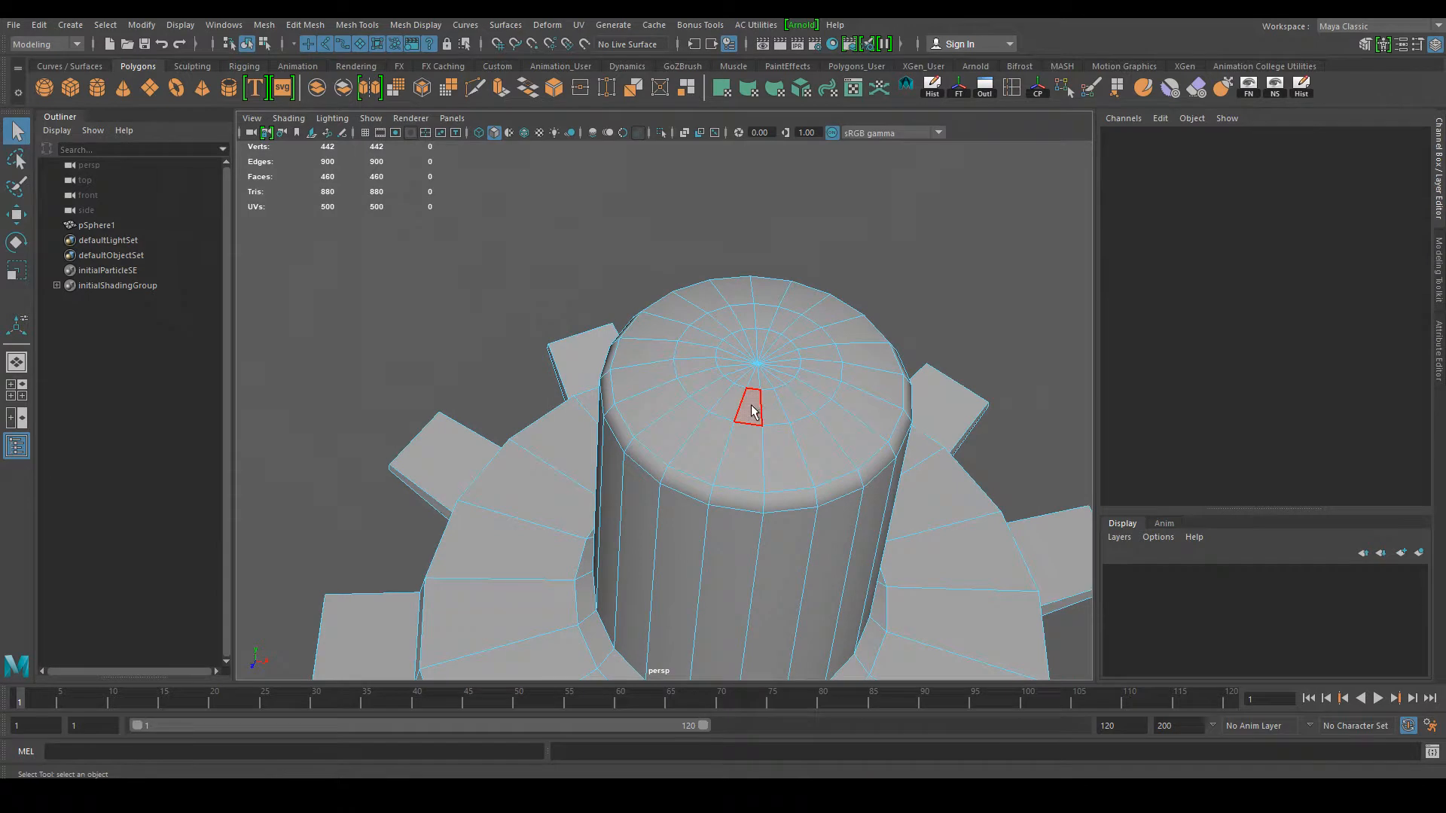
pyautogui.click(752, 410)
pyautogui.doubleClick(781, 419)
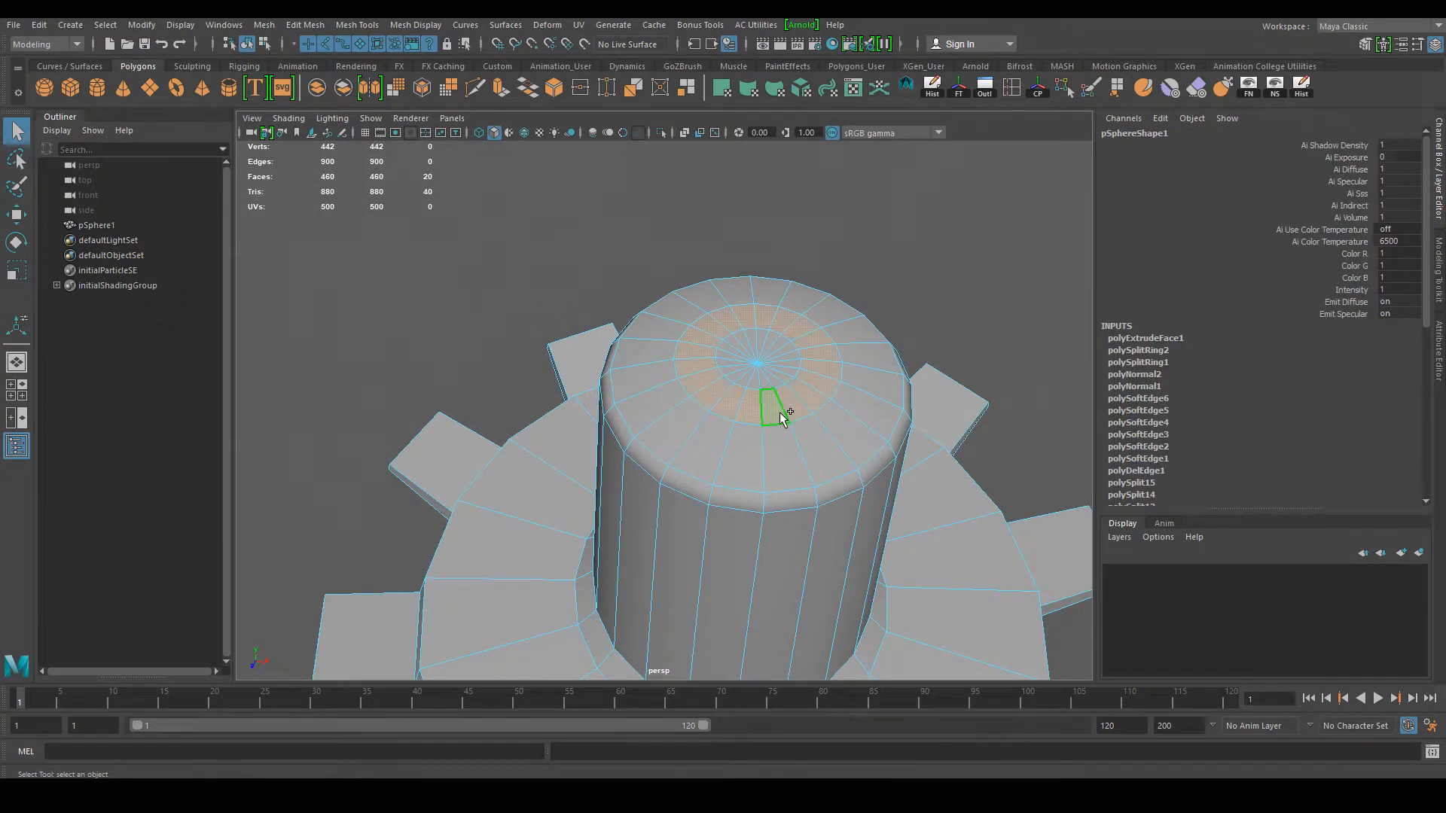
# Step: Add all the triangular faces at the centre of the top cap to the ring selection
pyautogui.keyDown('alt'); pyautogui.moveTo(892, 394); pyautogui.dragTo(855, 438); pyautogui.keyUp('alt')
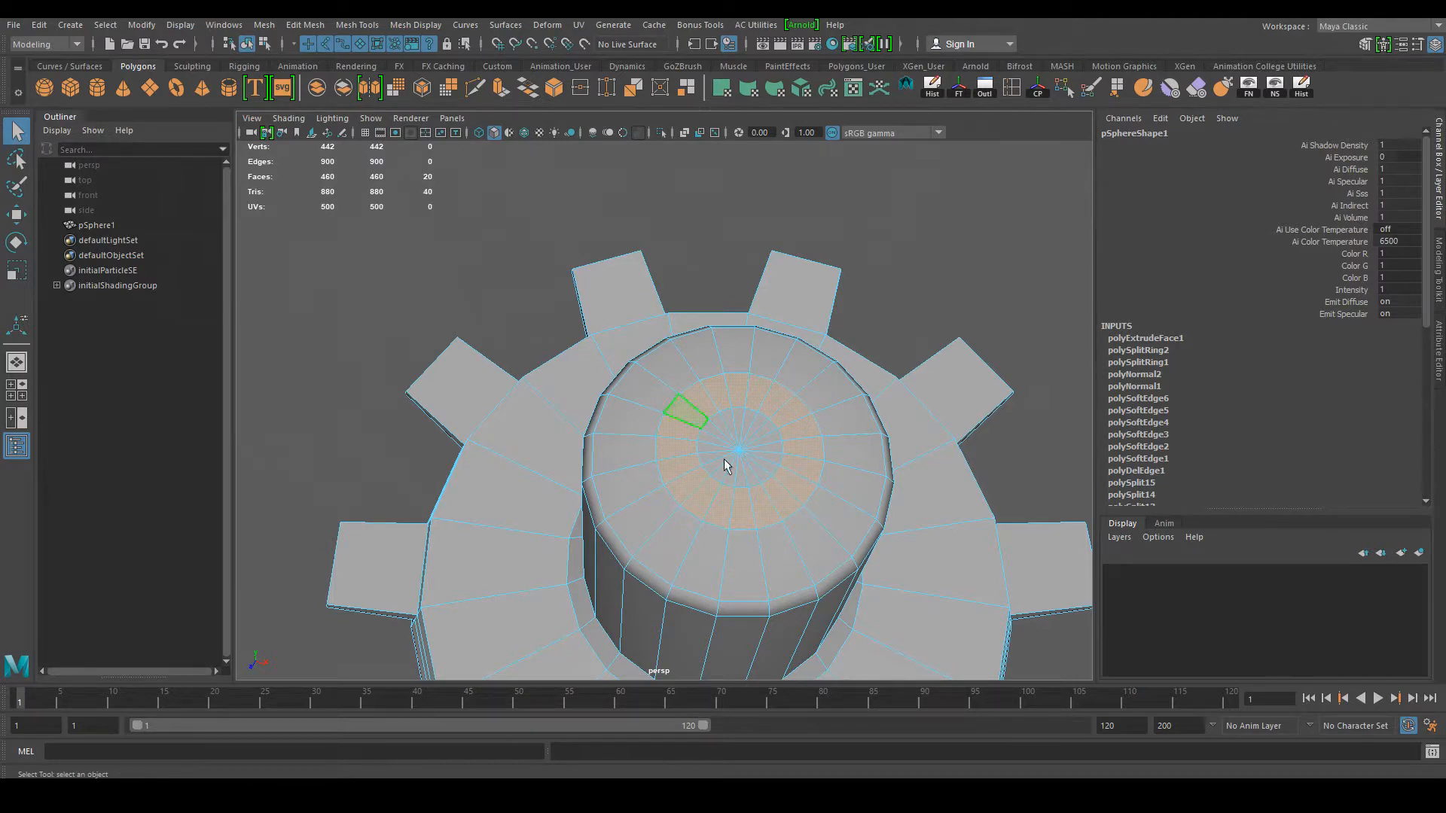
pyautogui.keyDown('alt'); pyautogui.moveTo(728, 419); pyautogui.dragTo(626, 390); pyautogui.keyUp('alt')
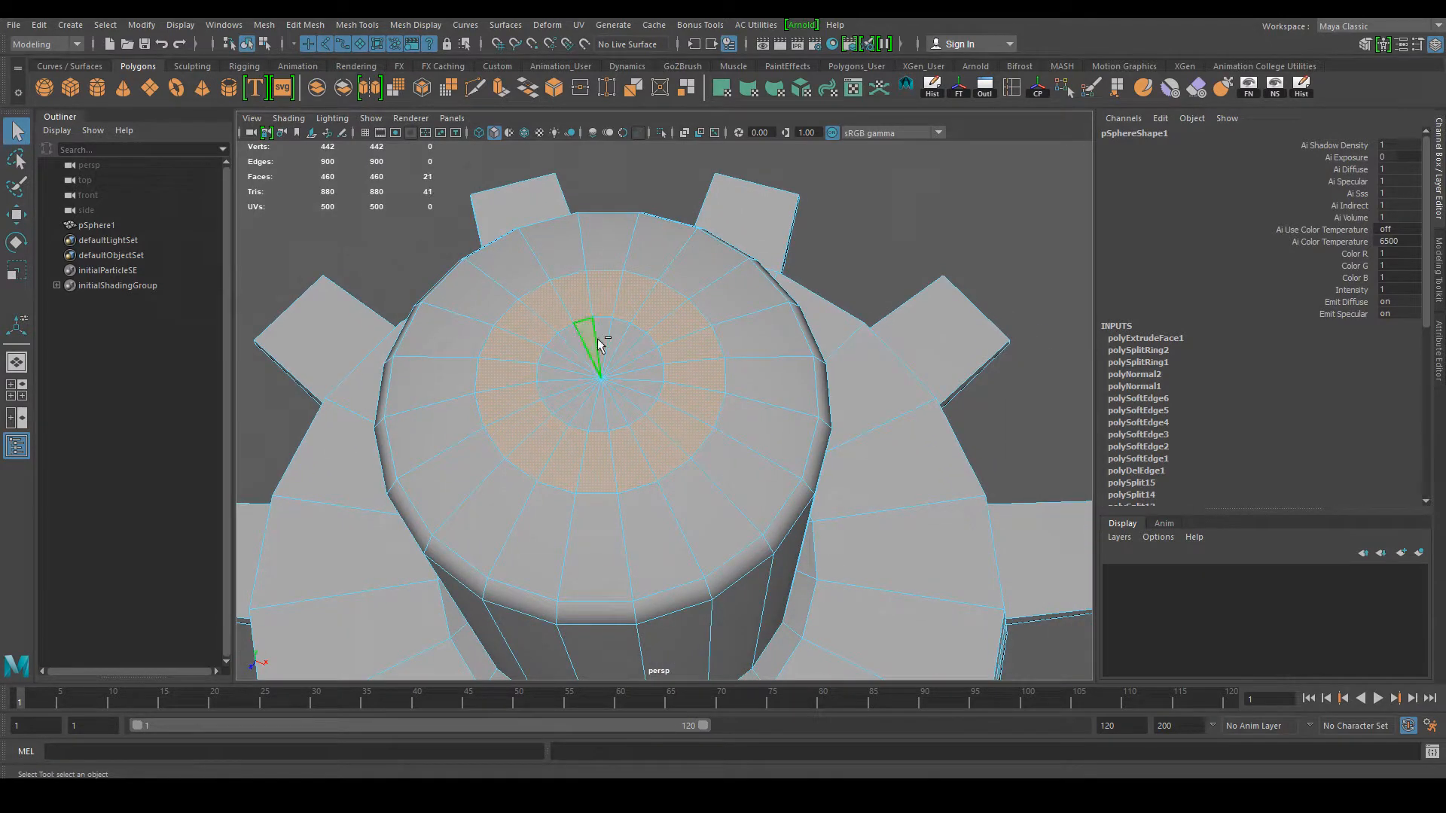
pyautogui.keyDown('alt'); pyautogui.moveTo(603, 336); pyautogui.dragTo(655, 396); pyautogui.keyUp('alt')
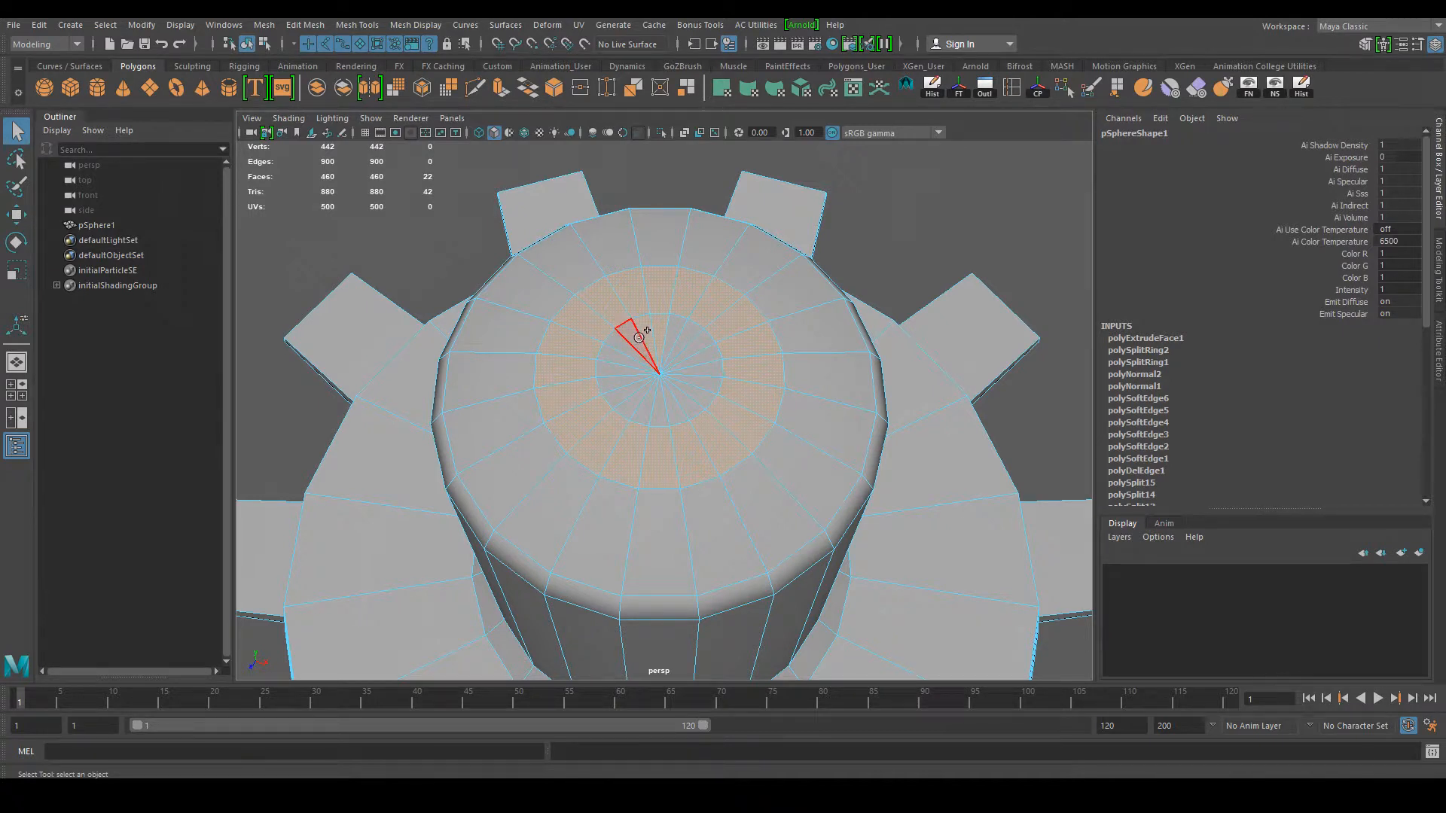
pyautogui.moveTo(635, 395)
pyautogui.mouseDown()
pyautogui.moveTo(704, 378)
pyautogui.moveTo(675, 336)
pyautogui.moveTo(696, 361)
pyautogui.mouseUp()
# Step: Extrude the selected centre faces of the top cap upward with a Local Translate Z of 3.418
pyautogui.scroll(-10, 783, 414)
pyautogui.keyDown('alt'); pyautogui.moveTo(588, 361); pyautogui.dragTo(694, 584); pyautogui.keyUp('alt')
pyautogui.scroll(-2, 630, 520)
pyautogui.keyDown('alt'); pyautogui.moveTo(630, 519); pyautogui.dragTo(606, 531); pyautogui.keyUp('alt')
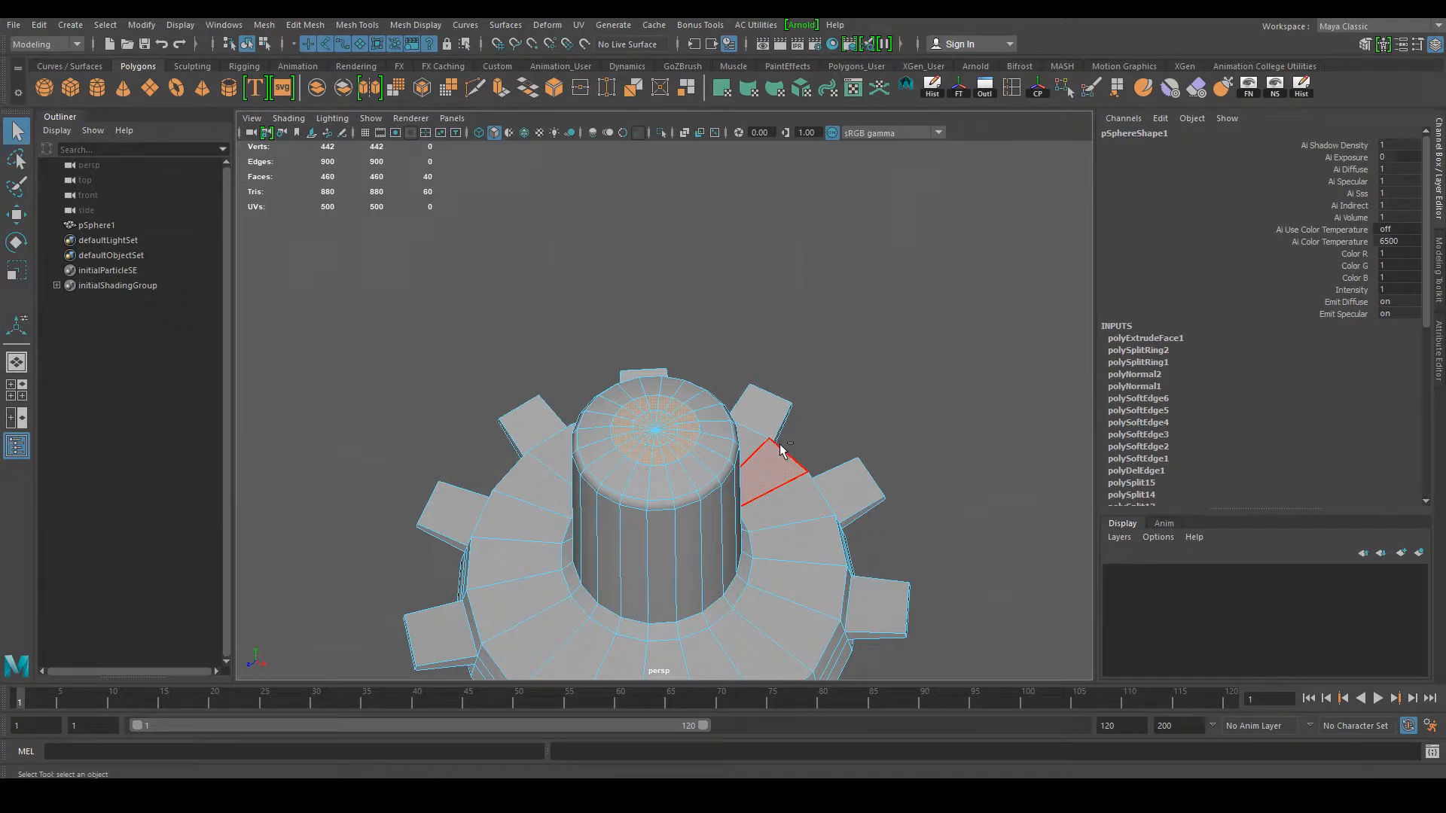
pyautogui.hotkey('ctrl', 'e')
pyautogui.keyDown('alt'); pyautogui.moveTo(695, 536); pyautogui.dragTo(652, 374); pyautogui.keyUp('alt')
pyautogui.moveTo(704, 269); pyautogui.dragTo(741, 186)
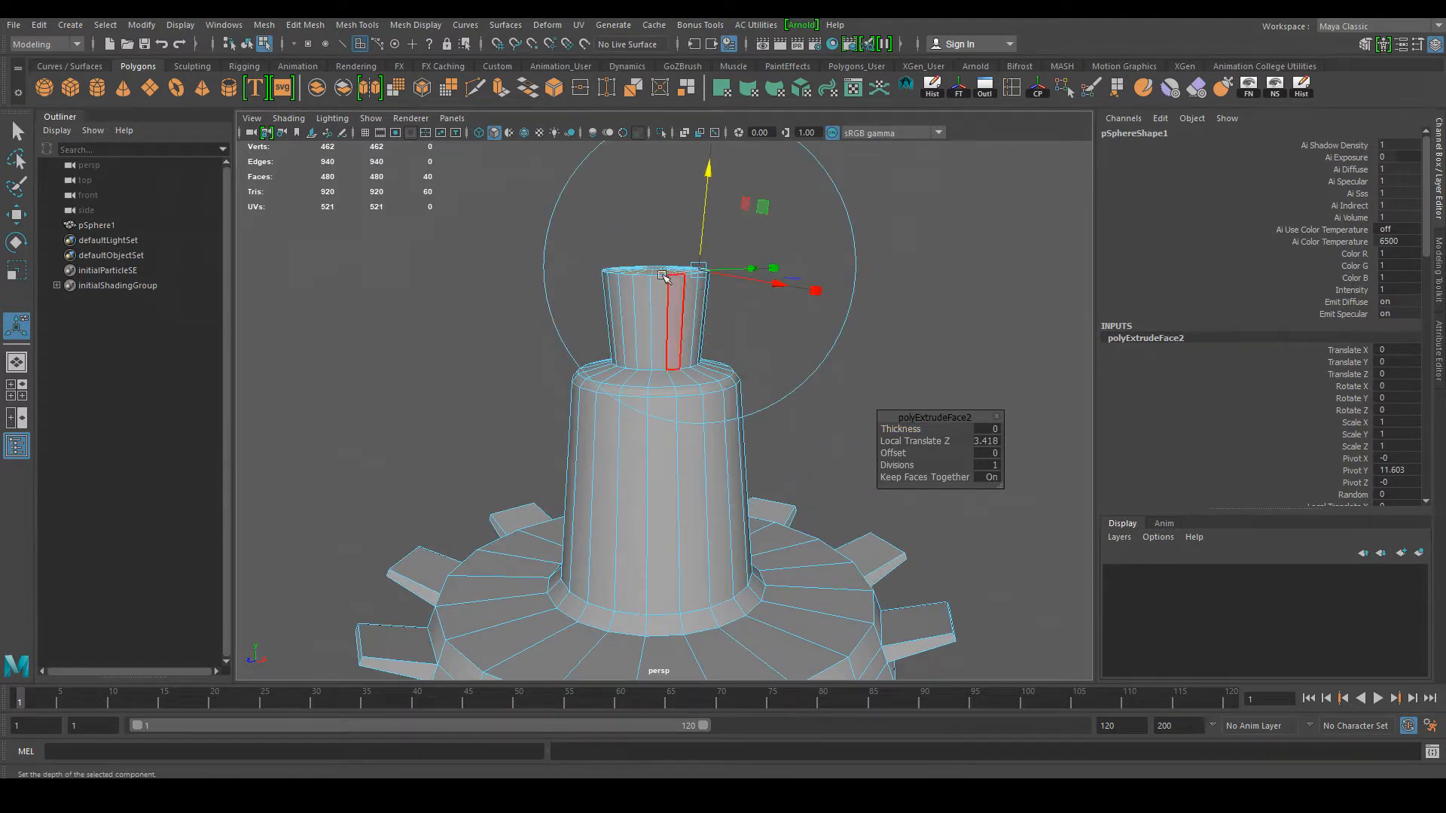
# Step: Undo the upward offset of the extruded centre faces on the cylinder's top cap
pyautogui.keyDown('alt'); pyautogui.moveTo(667, 324); pyautogui.dragTo(646, 333); pyautogui.keyUp('alt')
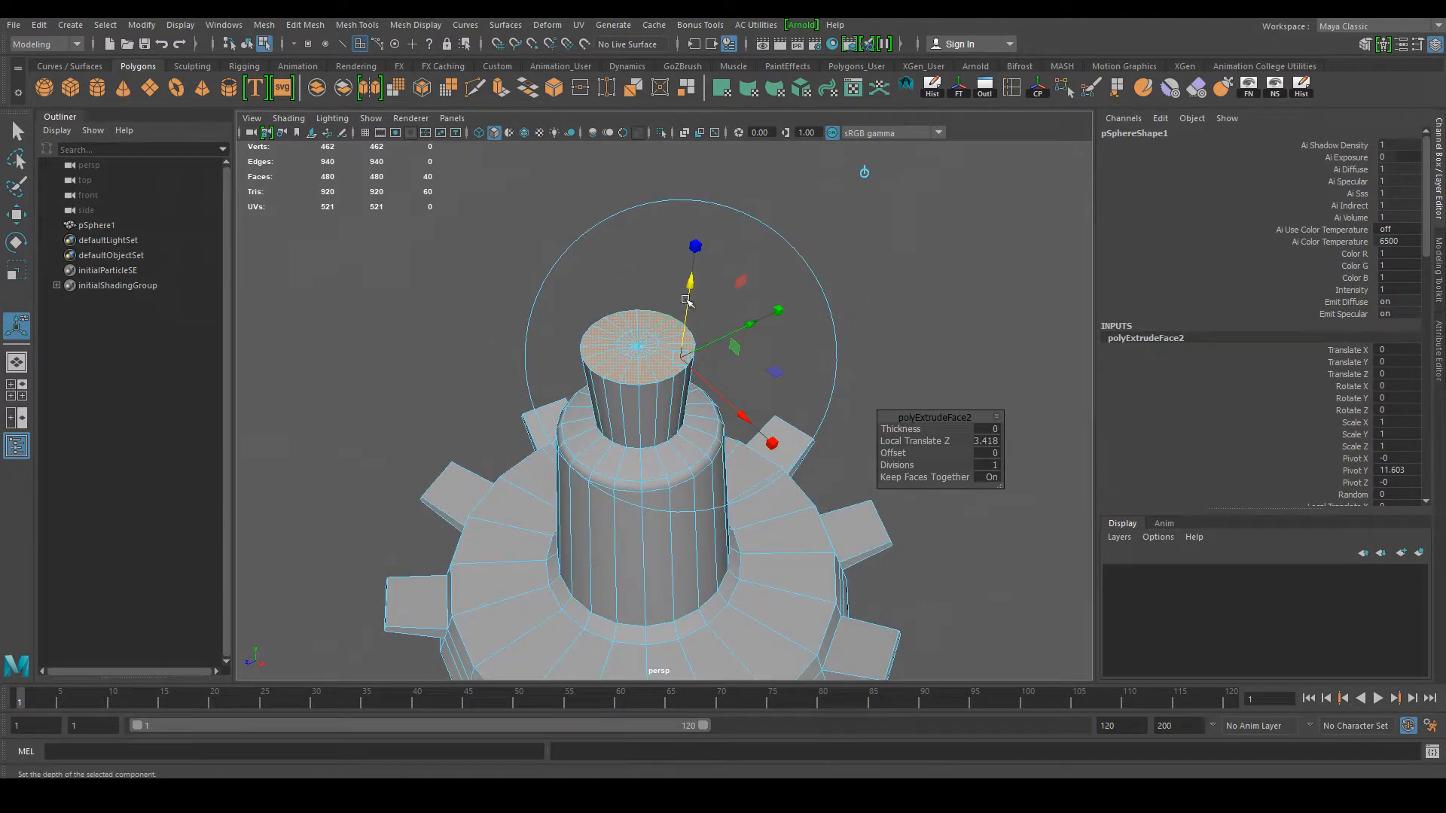
pyautogui.keyDown('alt'); pyautogui.moveTo(753, 271); pyautogui.dragTo(750, 235); pyautogui.keyUp('alt')
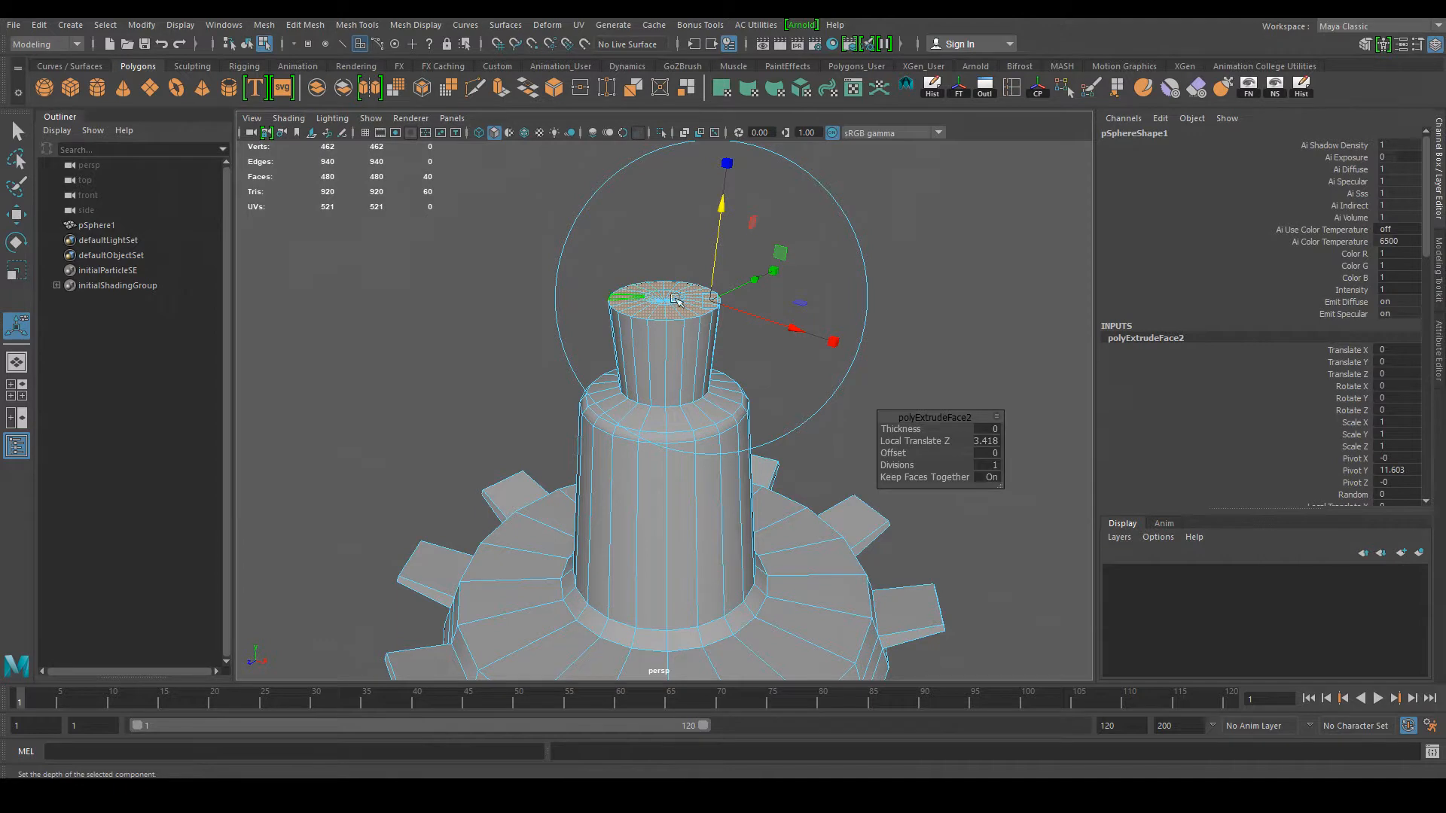
pyautogui.keyDown('alt'); pyautogui.moveTo(683, 327); pyautogui.dragTo(717, 345); pyautogui.keyUp('alt')
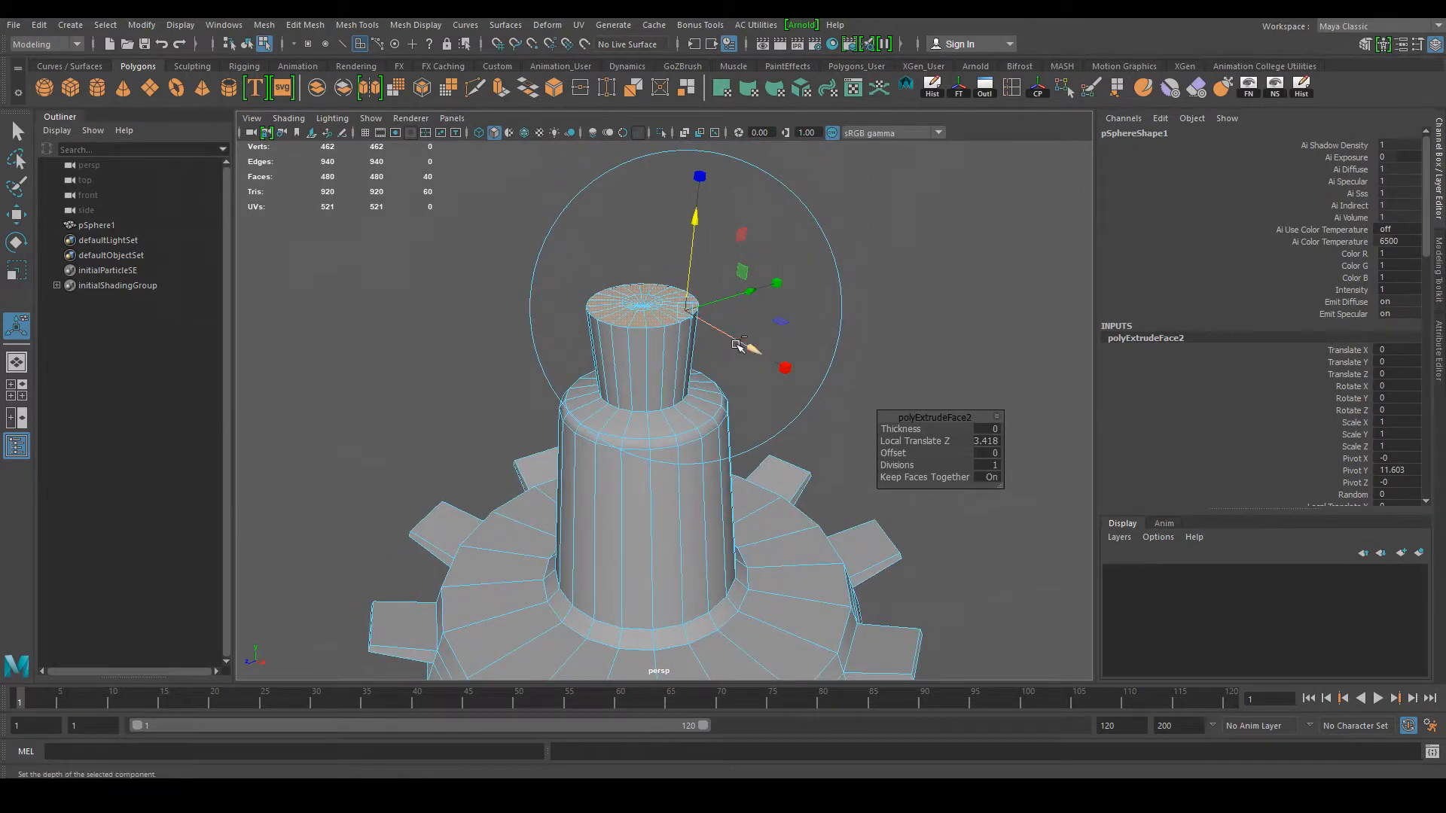
pyautogui.hotkey('ctrl', 'z')
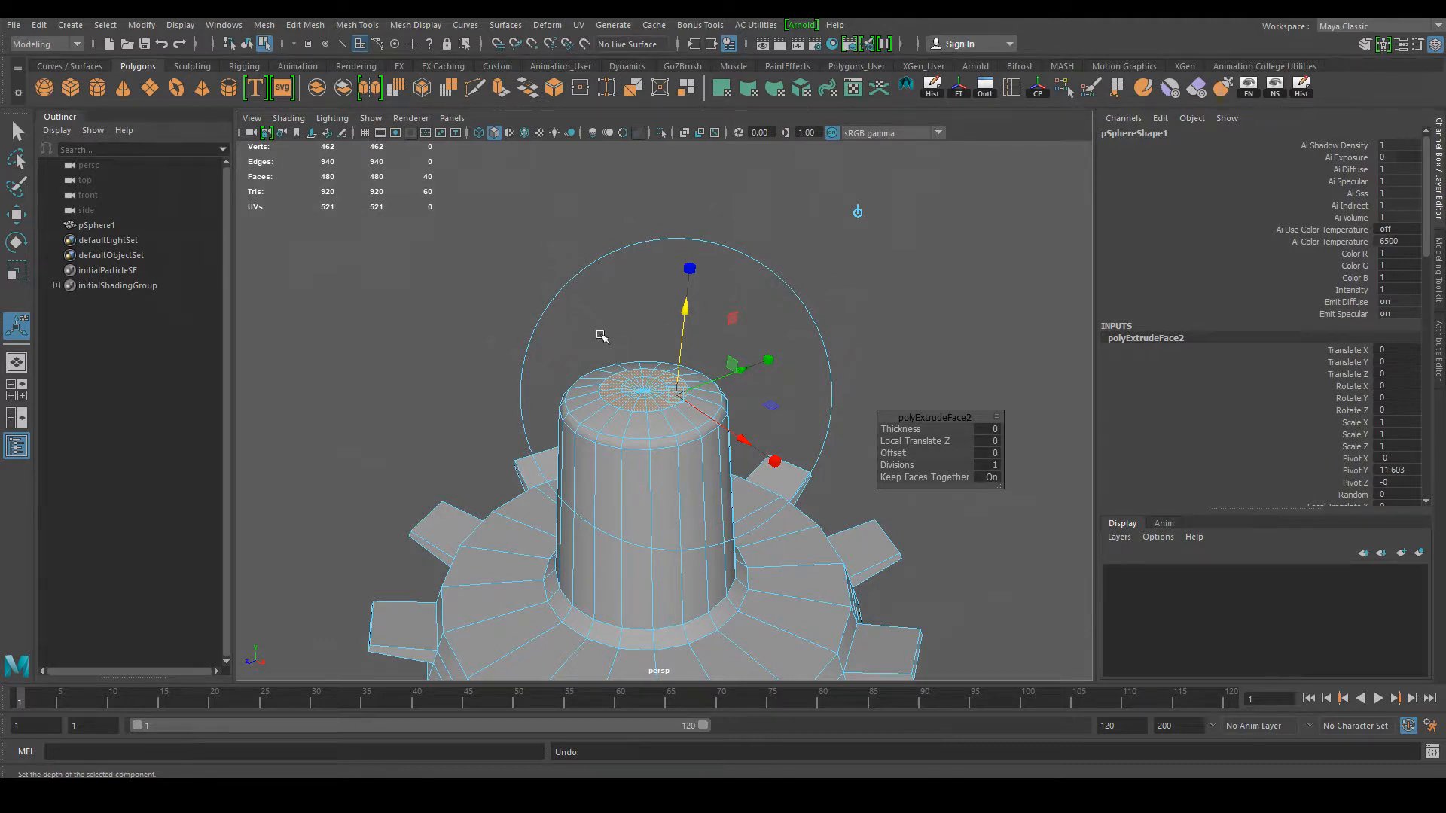
# Step: Move the extruded top cap faces vertically with the Move tool to form a short straight-sided neck and clear the selection
pyautogui.press('w')
pyautogui.moveTo(646, 325); pyautogui.dragTo(645, 154)
pyautogui.keyDown('alt'); pyautogui.moveTo(723, 331); pyautogui.dragTo(755, 357); pyautogui.keyUp('alt')
pyautogui.keyDown('alt'); pyautogui.moveTo(690, 298); pyautogui.dragTo(692, 352); pyautogui.keyUp('alt')
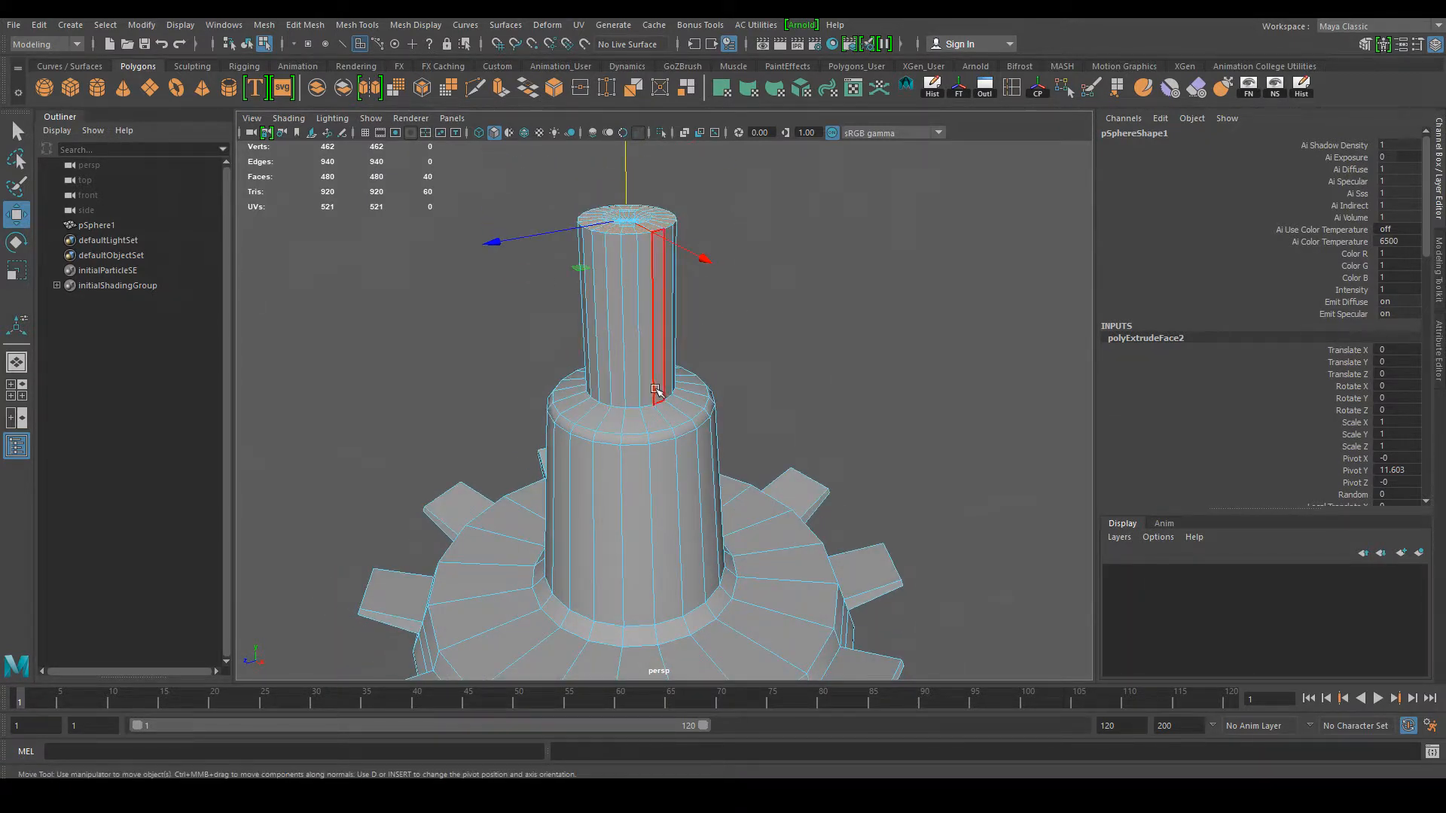
pyautogui.moveTo(716, 358)
pyautogui.keyDown('alt'); pyautogui.mouseDown()
pyautogui.moveTo(708, 317)
pyautogui.moveTo(734, 372)
pyautogui.mouseUp(); pyautogui.keyUp('alt')
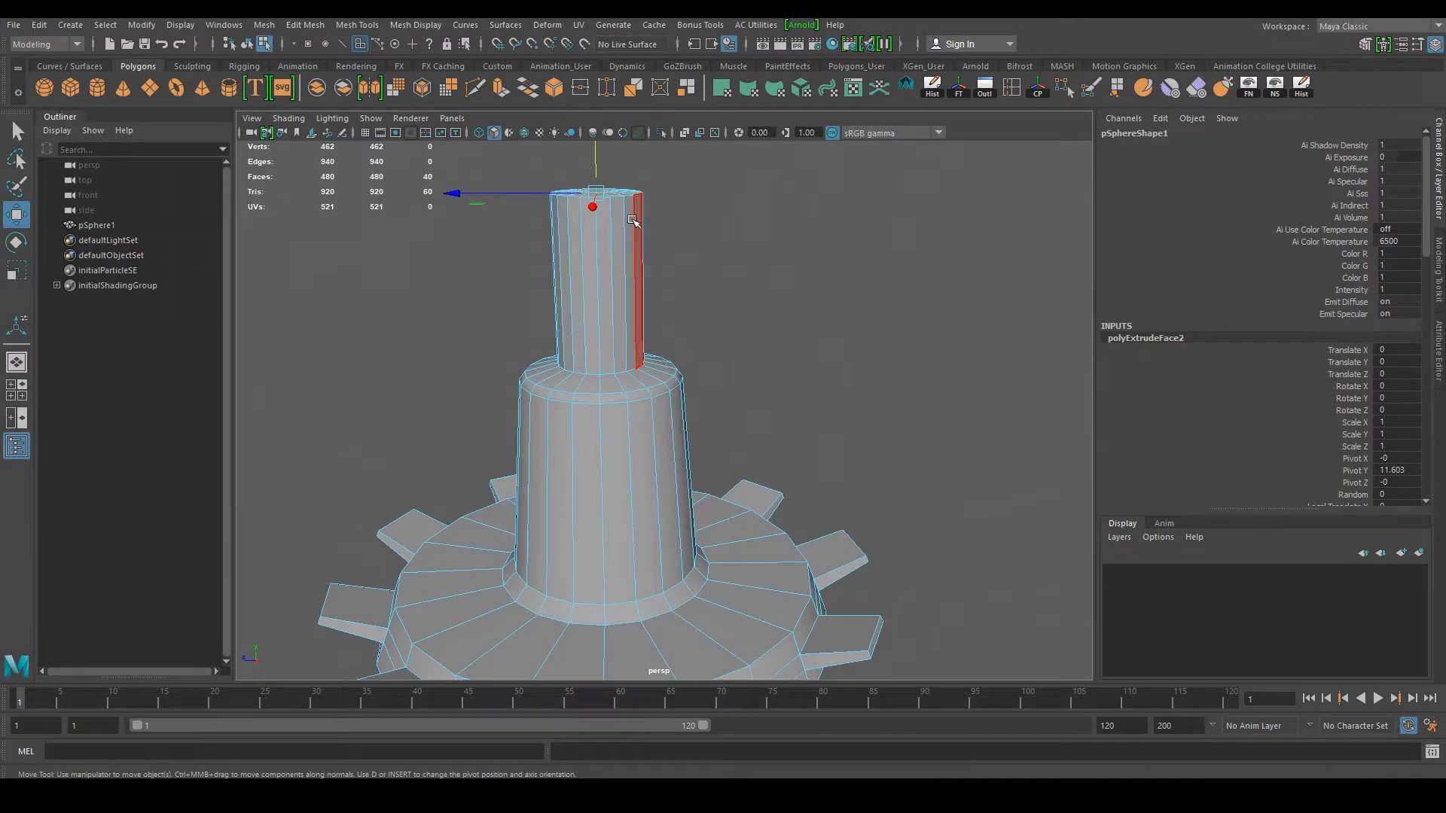
pyautogui.keyDown('alt'); pyautogui.moveTo(634, 215); pyautogui.dragTo(742, 399, button='middle'); pyautogui.keyUp('alt')
pyautogui.moveTo(711, 277); pyautogui.dragTo(709, 412)
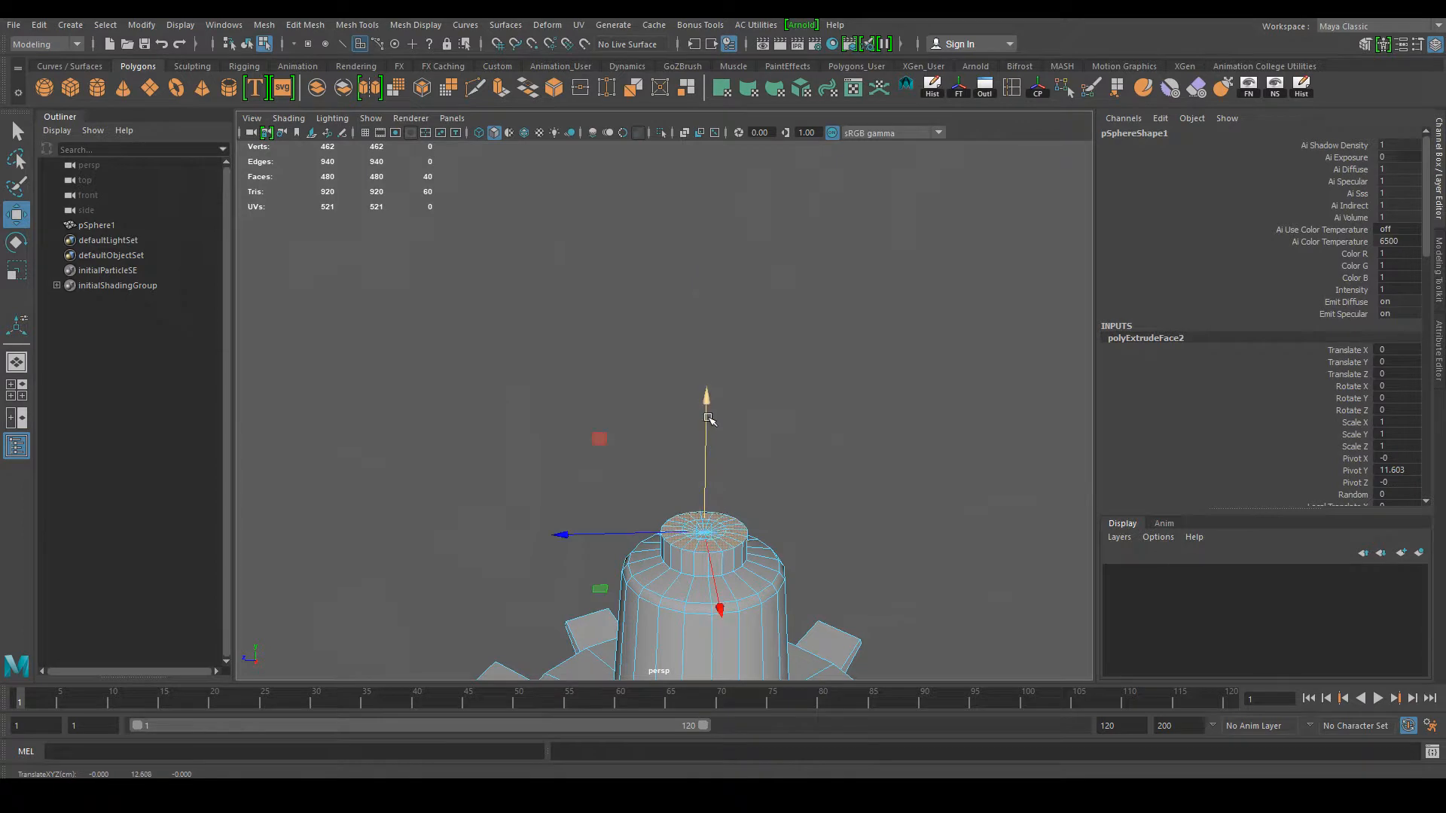
pyautogui.keyDown('alt'); pyautogui.moveTo(710, 414); pyautogui.dragTo(682, 295, button='middle'); pyautogui.keyUp('alt')
pyautogui.click(778, 377)
pyautogui.keyDown('alt'); pyautogui.moveTo(751, 394); pyautogui.dragTo(737, 336, button='middle'); pyautogui.keyUp('alt')
pyautogui.scroll(5, 737, 336)
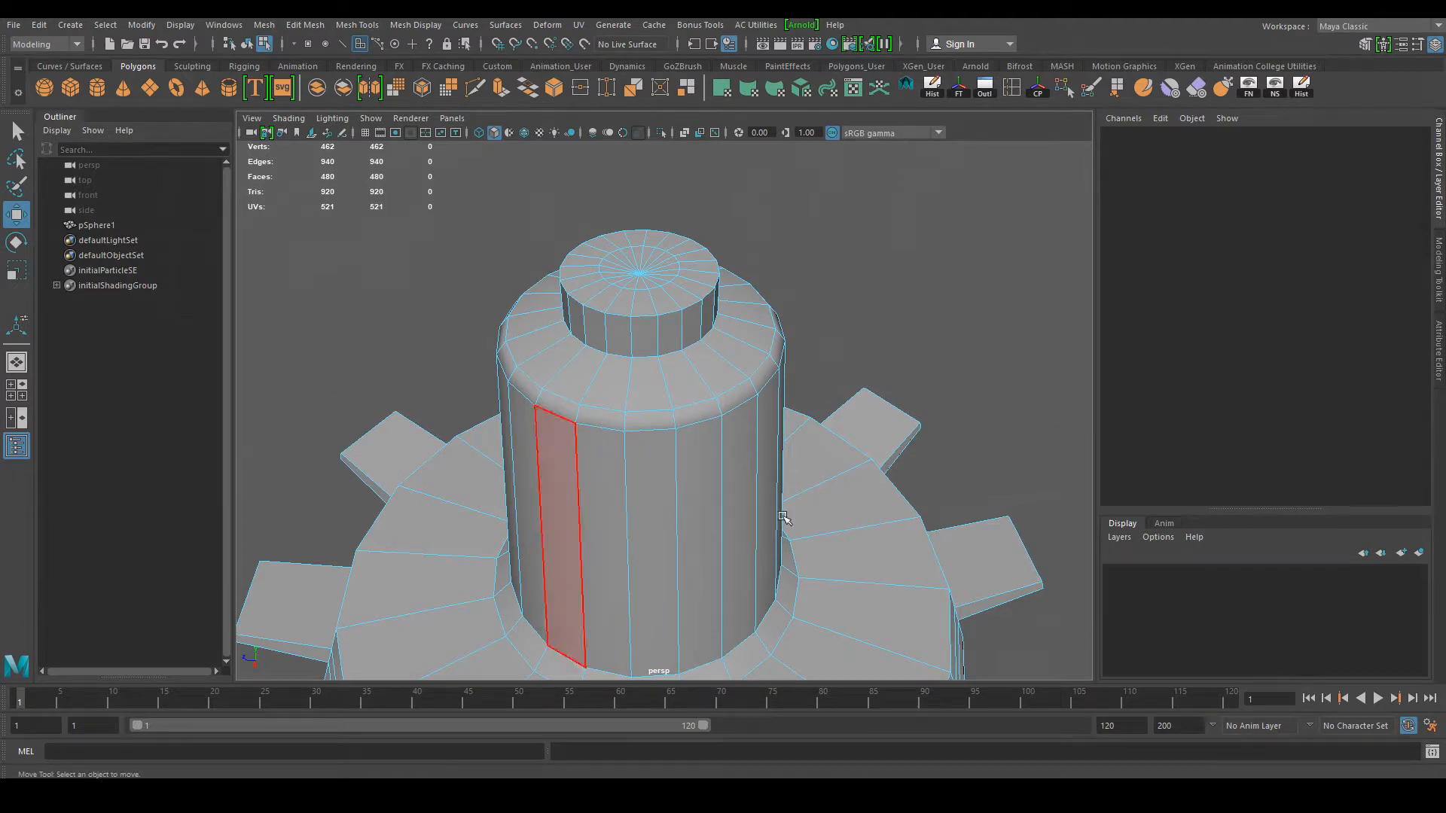
# Step: Insert two edge loops around the lower half of the tapered stem beneath the disc and leave the tool
pyautogui.scroll(-5, 773, 457)
pyautogui.keyDown('alt'); pyautogui.moveTo(768, 454); pyautogui.dragTo(807, 308, button='middle'); pyautogui.keyUp('alt')
pyautogui.keyDown('alt'); pyautogui.moveTo(893, 518); pyautogui.dragTo(803, 517); pyautogui.keyUp('alt')
pyautogui.keyDown('alt'); pyautogui.moveTo(803, 516); pyautogui.dragTo(649, 344, button='middle'); pyautogui.keyUp('alt')
pyautogui.keyDown('alt'); pyautogui.moveTo(650, 344); pyautogui.dragTo(703, 600); pyautogui.keyUp('alt')
pyautogui.keyDown('alt'); pyautogui.moveTo(704, 601); pyautogui.dragTo(689, 491, button='middle'); pyautogui.keyUp('alt')
pyautogui.keyDown('alt'); pyautogui.moveTo(689, 491); pyautogui.dragTo(736, 349); pyautogui.keyUp('alt')
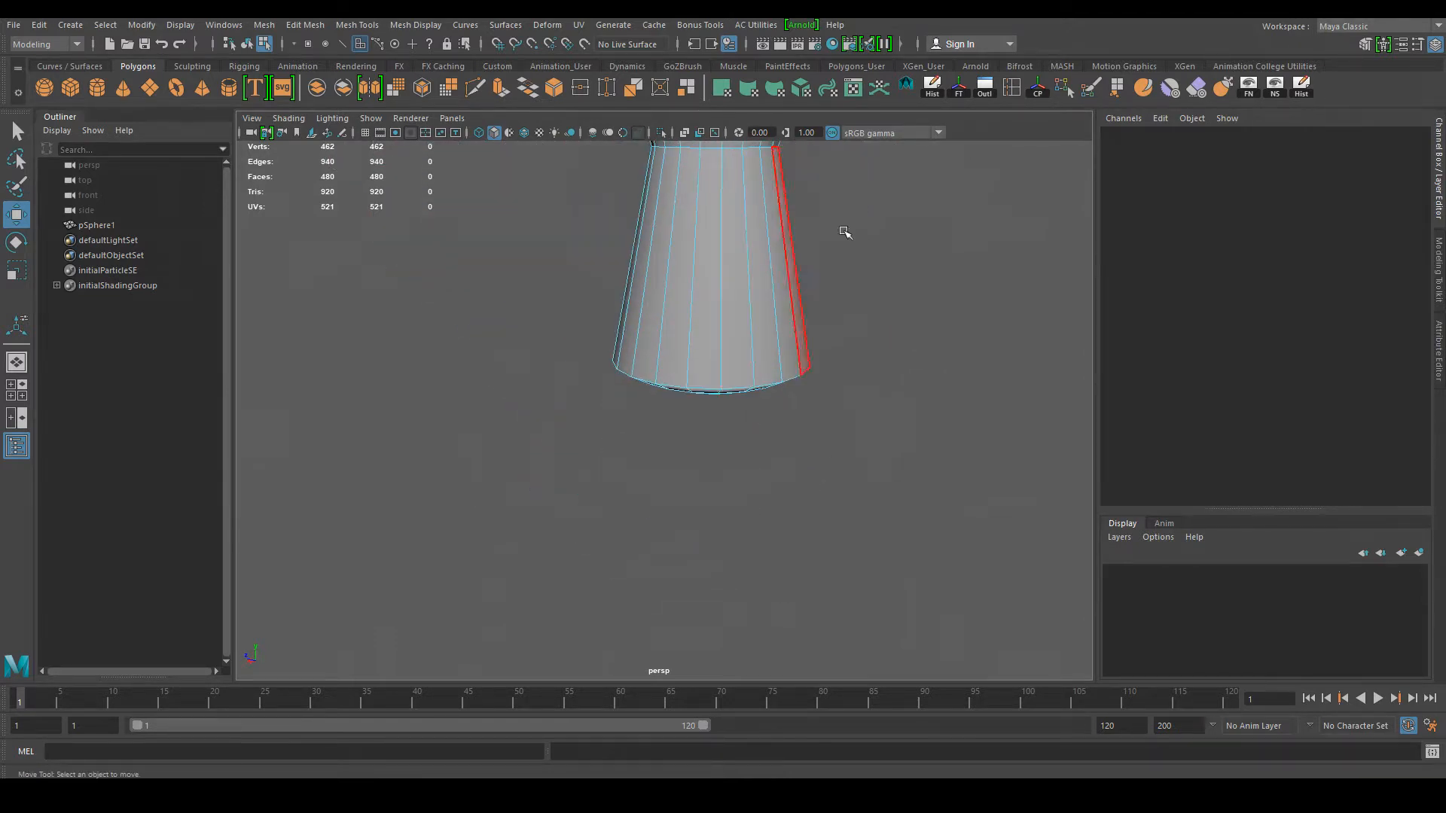
pyautogui.click(1013, 89)
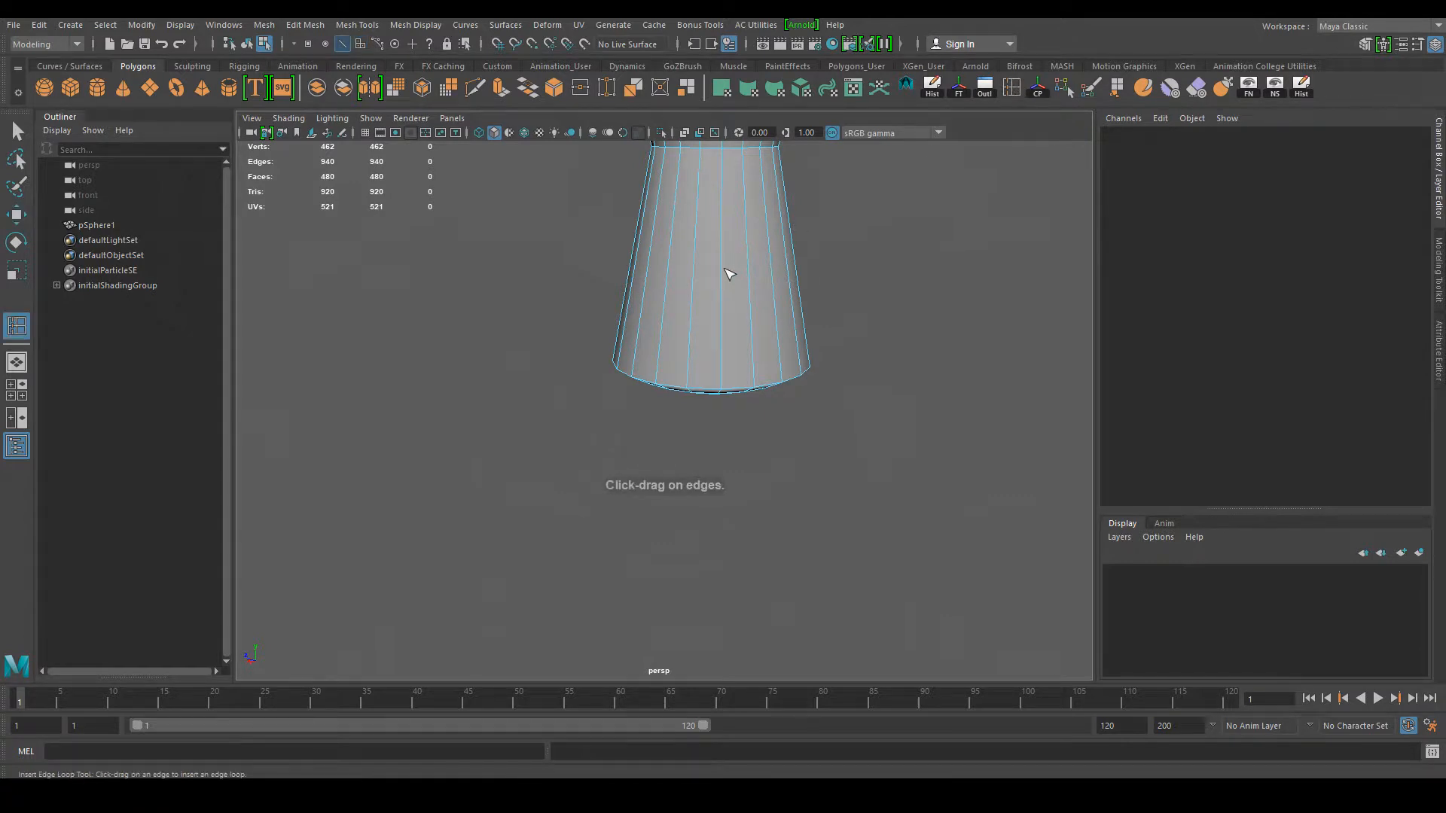
pyautogui.click(722, 330)
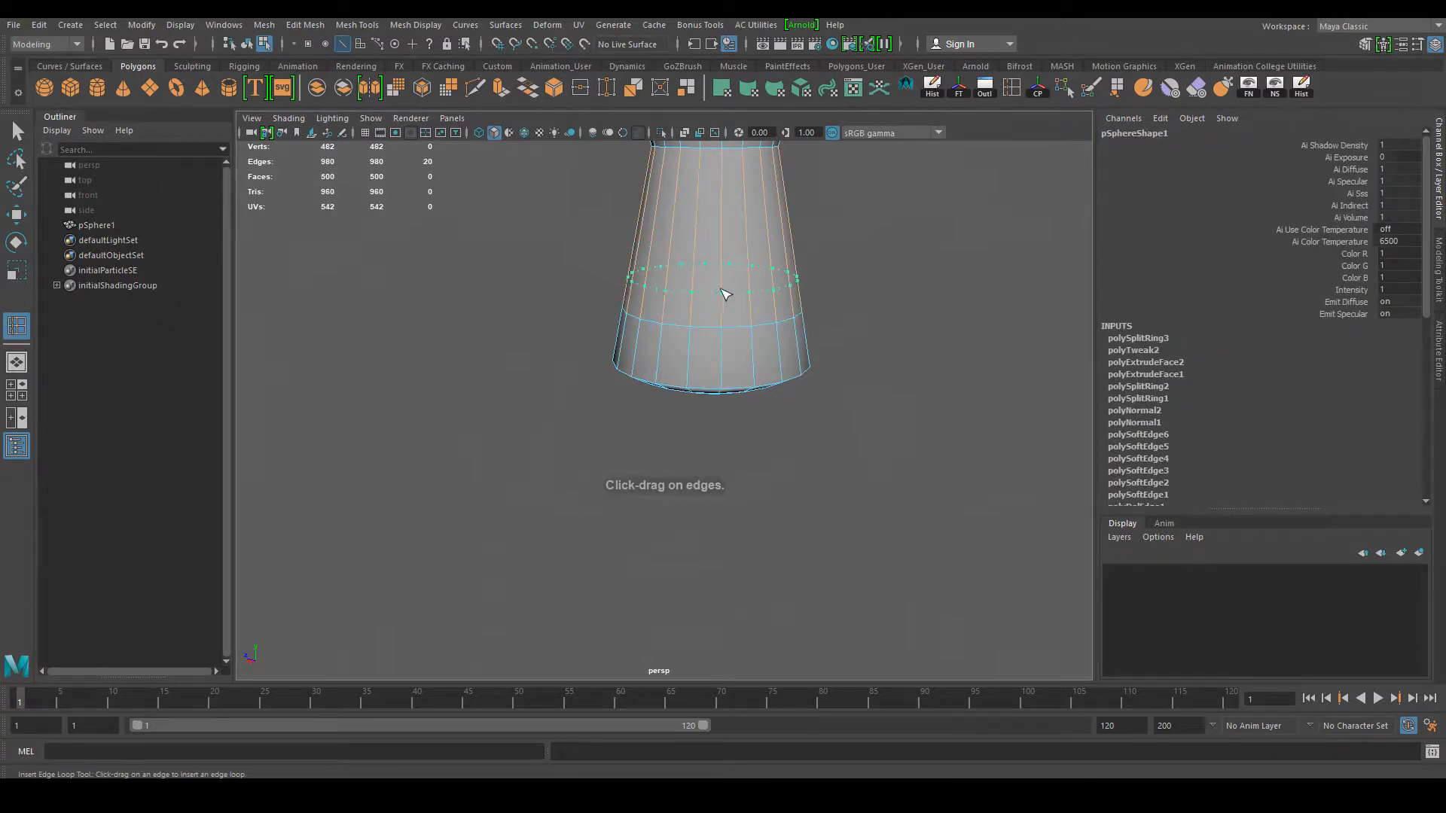
pyautogui.click(735, 269)
pyautogui.press('q')
pyautogui.click(924, 417)
# Step: Switch to face mode and select the full ring of faces between the two new edge loops on the lower stem
pyautogui.moveTo(668, 252); pyautogui.dragTo(670, 294, button='right')
pyautogui.click(683, 306)
pyautogui.keyDown('shift'); pyautogui.click(701, 303); pyautogui.keyUp('shift')
pyautogui.keyDown('shift'); pyautogui.doubleClick(701, 303); pyautogui.keyUp('shift')
pyautogui.keyDown('alt'); pyautogui.moveTo(828, 338); pyautogui.dragTo(744, 404); pyautogui.keyUp('alt')
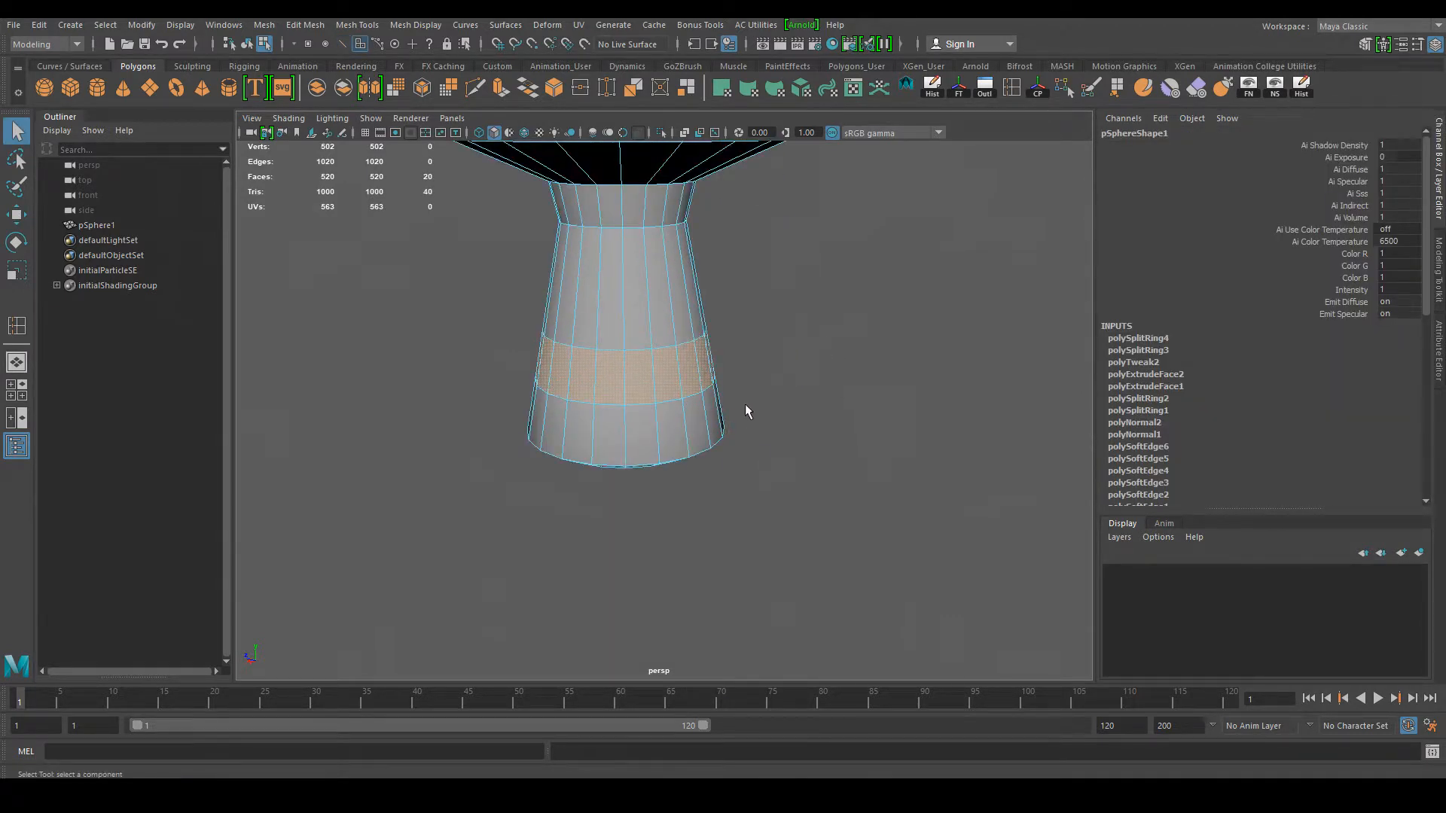
# Step: Extrude the selected ring of stem faces outward with a Local Translate Z of 1.293, then return to object mode and deselect
pyautogui.hotkey('ctrl', 'e')
pyautogui.keyDown('alt'); pyautogui.moveTo(616, 416); pyautogui.dragTo(603, 404); pyautogui.keyUp('alt')
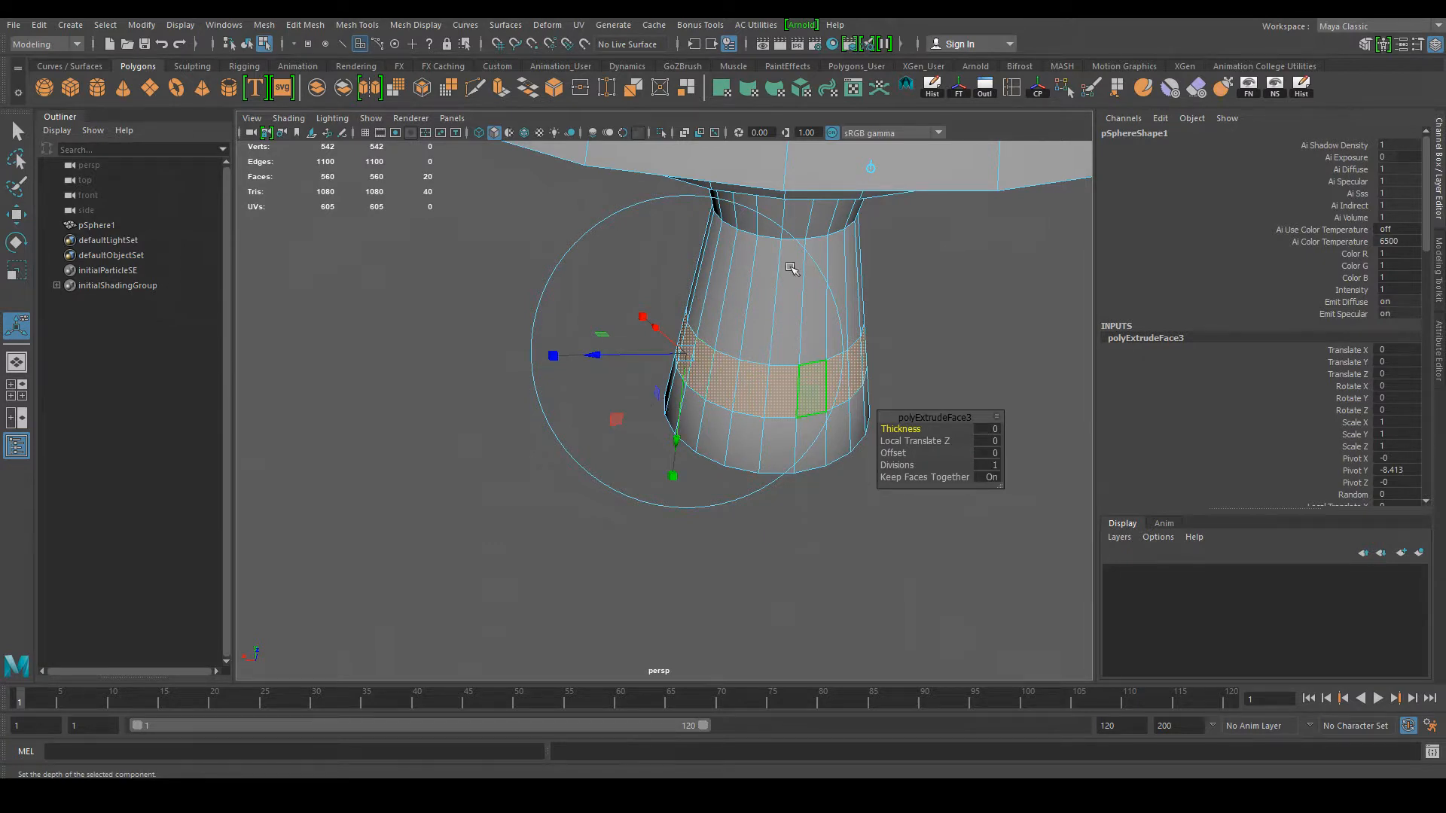
pyautogui.moveTo(609, 353); pyautogui.dragTo(549, 354)
pyautogui.keyDown('alt'); pyautogui.moveTo(545, 528); pyautogui.dragTo(789, 540); pyautogui.keyUp('alt')
pyautogui.keyDown('alt'); pyautogui.moveTo(813, 550); pyautogui.dragTo(796, 546); pyautogui.keyUp('alt')
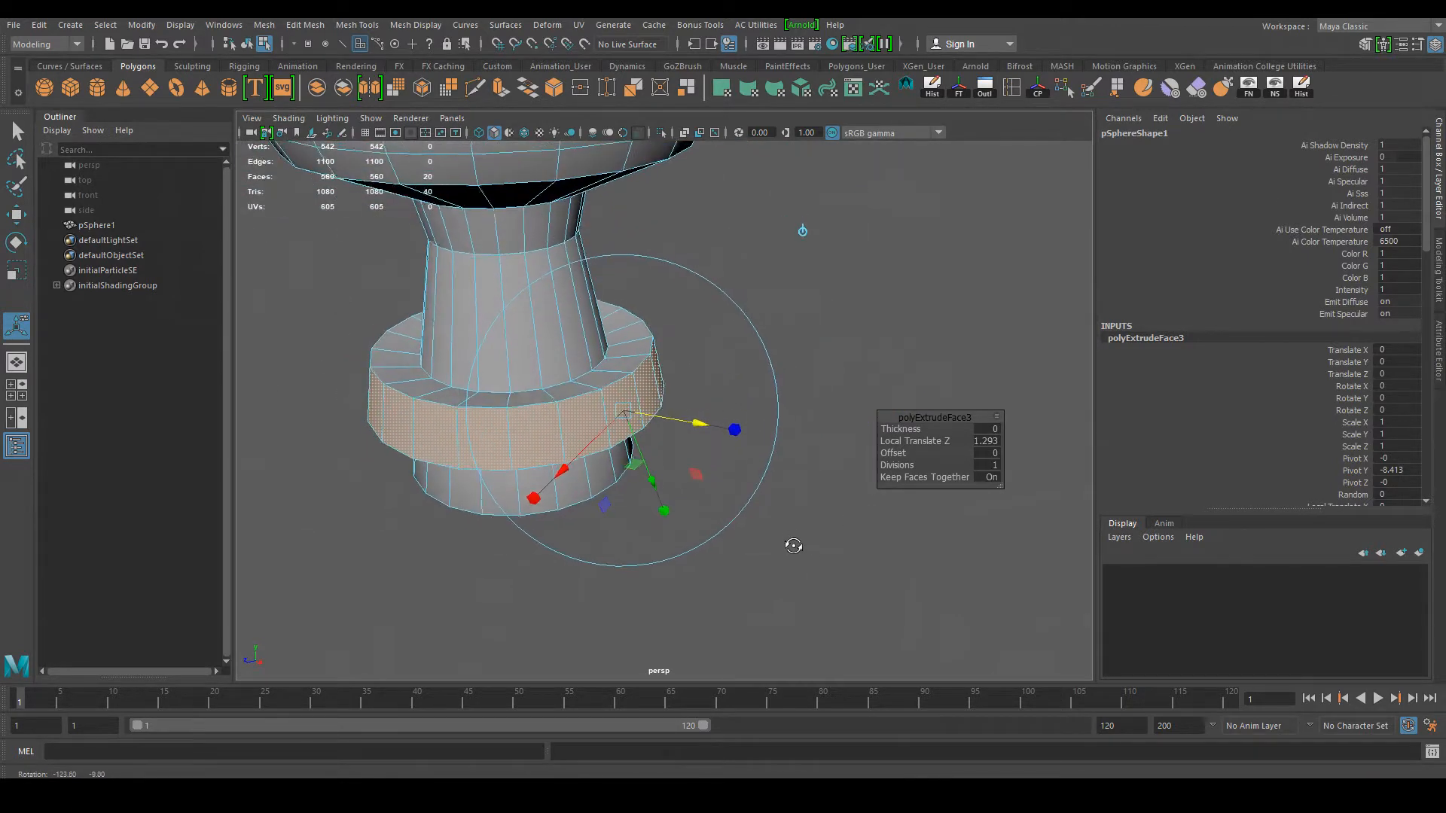
pyautogui.click(790, 540)
pyautogui.keyDown('alt'); pyautogui.moveTo(640, 468); pyautogui.dragTo(591, 516); pyautogui.keyUp('alt')
pyautogui.moveTo(655, 360); pyautogui.dragTo(761, 317, button='right')
pyautogui.press('q')
pyautogui.click(888, 481)
# Step: Switch to edge mode and select all the vertical edges around the short neck on top of the cylinder
pyautogui.keyDown('alt'); pyautogui.moveTo(888, 480); pyautogui.dragTo(422, 188, button='right'); pyautogui.keyUp('alt')
pyautogui.keyDown('alt'); pyautogui.moveTo(763, 440); pyautogui.dragTo(708, 377); pyautogui.keyUp('alt')
pyautogui.keyDown('alt'); pyautogui.moveTo(708, 378); pyautogui.dragTo(798, 407, button='right'); pyautogui.keyUp('alt')
pyautogui.keyDown('alt'); pyautogui.moveTo(781, 338); pyautogui.dragTo(735, 434); pyautogui.keyUp('alt')
pyautogui.keyDown('alt'); pyautogui.moveTo(629, 328); pyautogui.dragTo(675, 338, button='right'); pyautogui.keyUp('alt')
pyautogui.keyDown('alt'); pyautogui.moveTo(675, 339); pyautogui.dragTo(706, 489, button='middle'); pyautogui.keyUp('alt')
pyautogui.keyDown('alt'); pyautogui.moveTo(678, 445); pyautogui.dragTo(786, 453, button='right'); pyautogui.keyUp('alt')
pyautogui.keyDown('alt'); pyautogui.moveTo(785, 459); pyautogui.dragTo(719, 309); pyautogui.keyUp('alt')
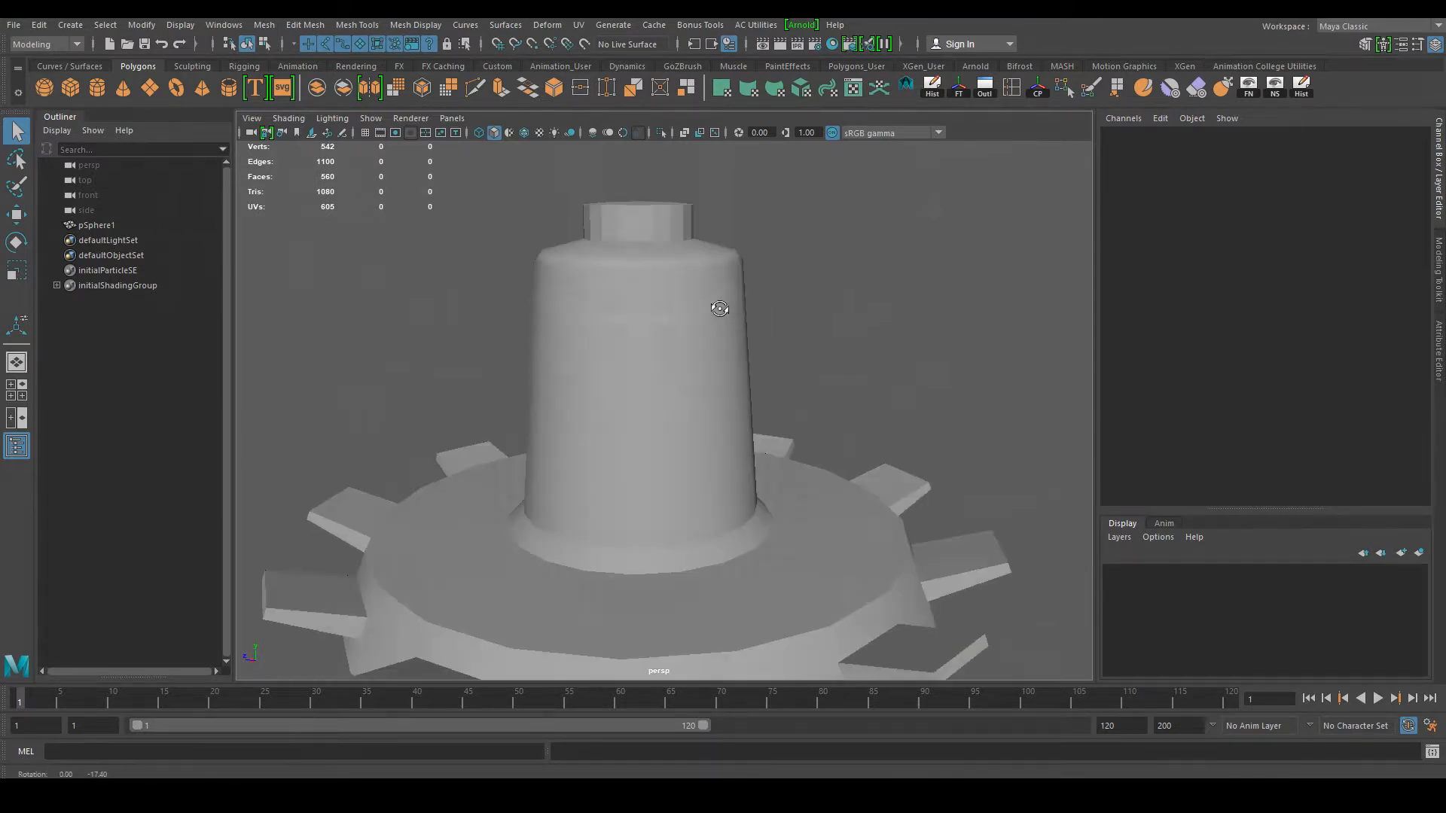
pyautogui.moveTo(634, 230); pyautogui.dragTo(567, 218, button='right')
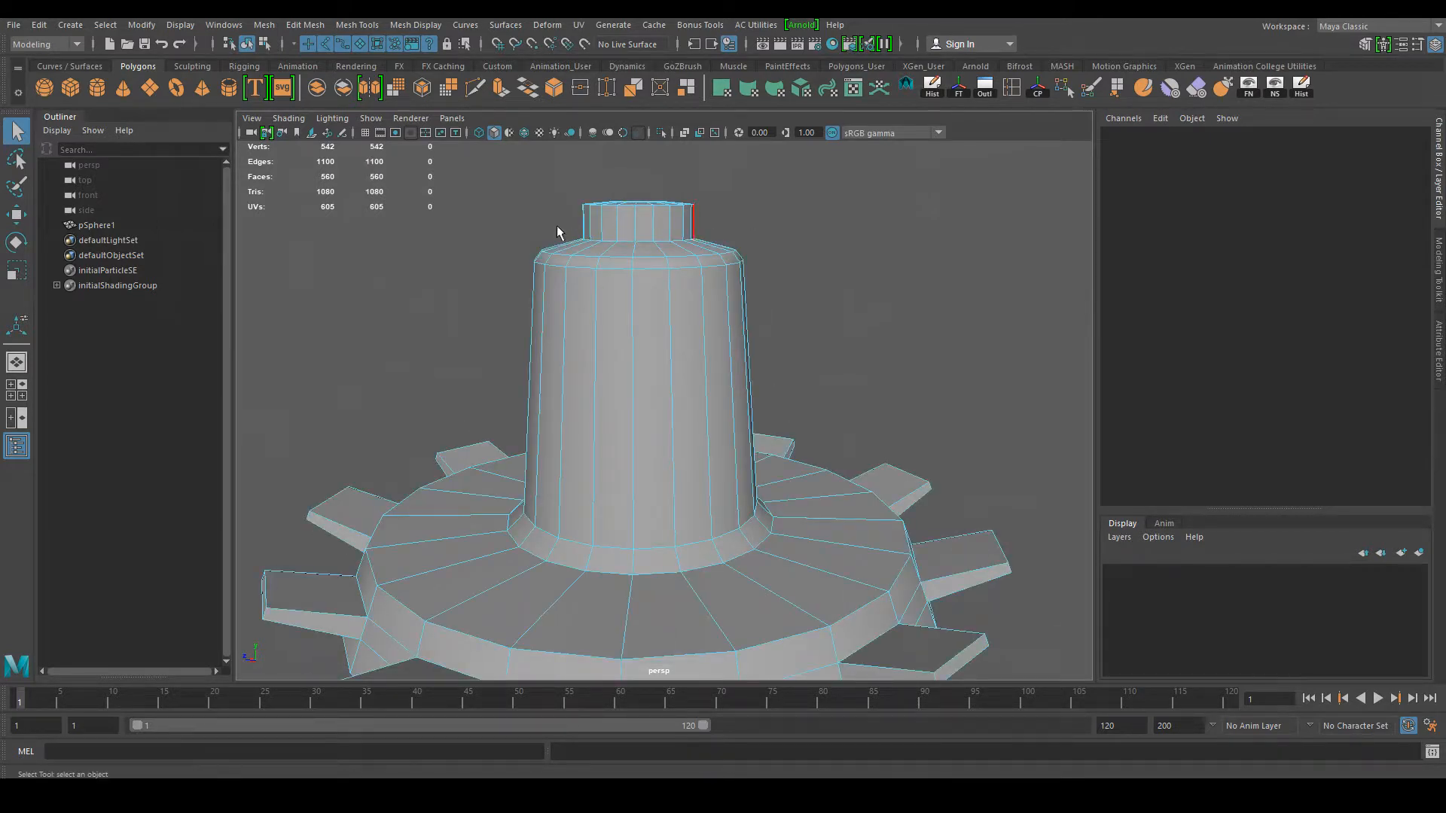
pyautogui.keyDown('alt'); pyautogui.moveTo(656, 236); pyautogui.dragTo(675, 319, button='middle'); pyautogui.keyUp('alt')
pyautogui.keyDown('alt'); pyautogui.moveTo(675, 319); pyautogui.dragTo(744, 276, button='right'); pyautogui.keyUp('alt')
pyautogui.keyDown('alt'); pyautogui.moveTo(744, 276); pyautogui.dragTo(732, 360, button='middle'); pyautogui.keyUp('alt')
pyautogui.keyDown('alt'); pyautogui.moveTo(732, 360); pyautogui.dragTo(743, 345); pyautogui.keyUp('alt')
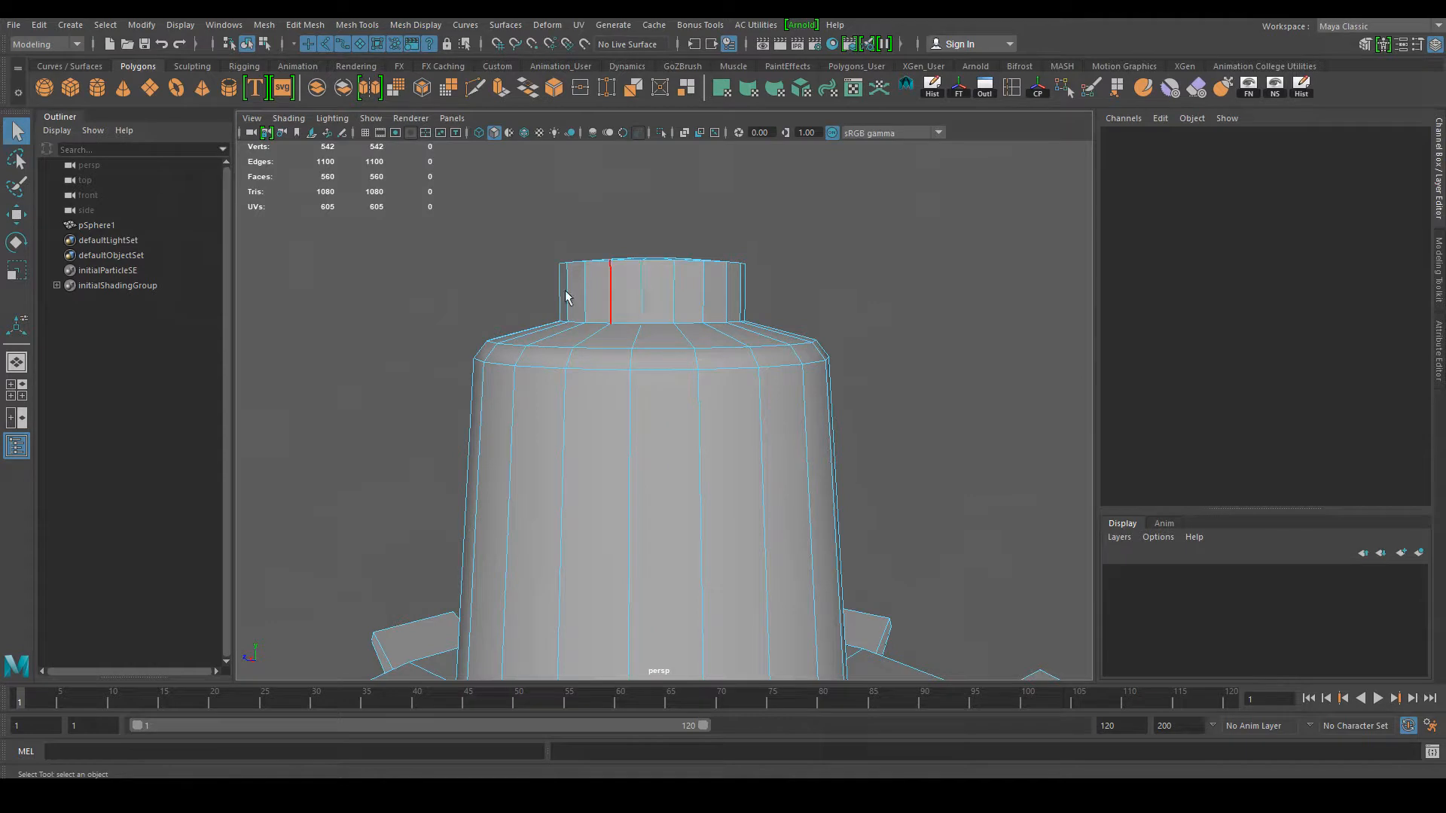
pyautogui.moveTo(783, 308); pyautogui.dragTo(784, 308)
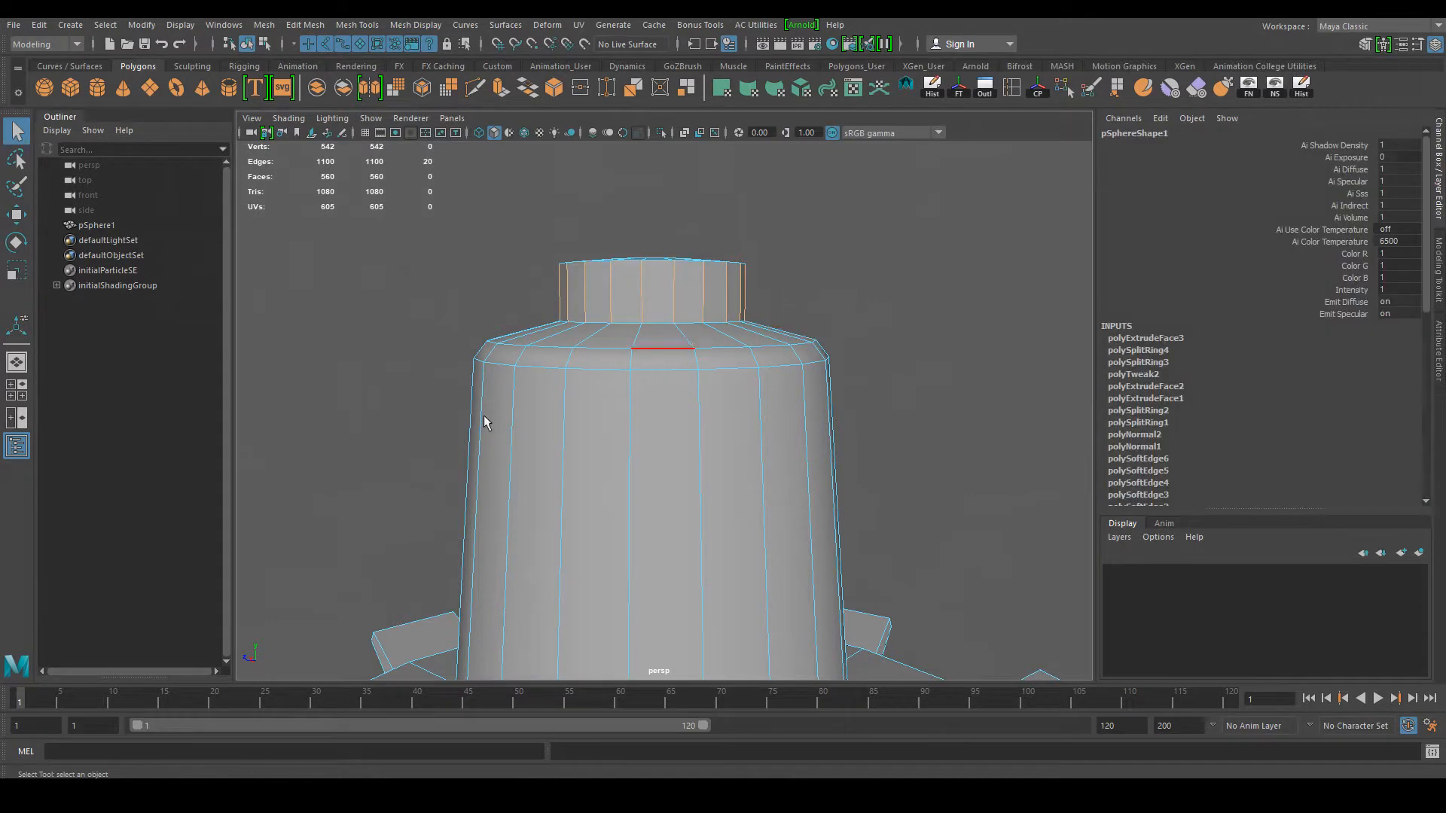
# Step: Soften the selected neck edges, then return to object mode and deselect to check the shading
pyautogui.click(414, 25)
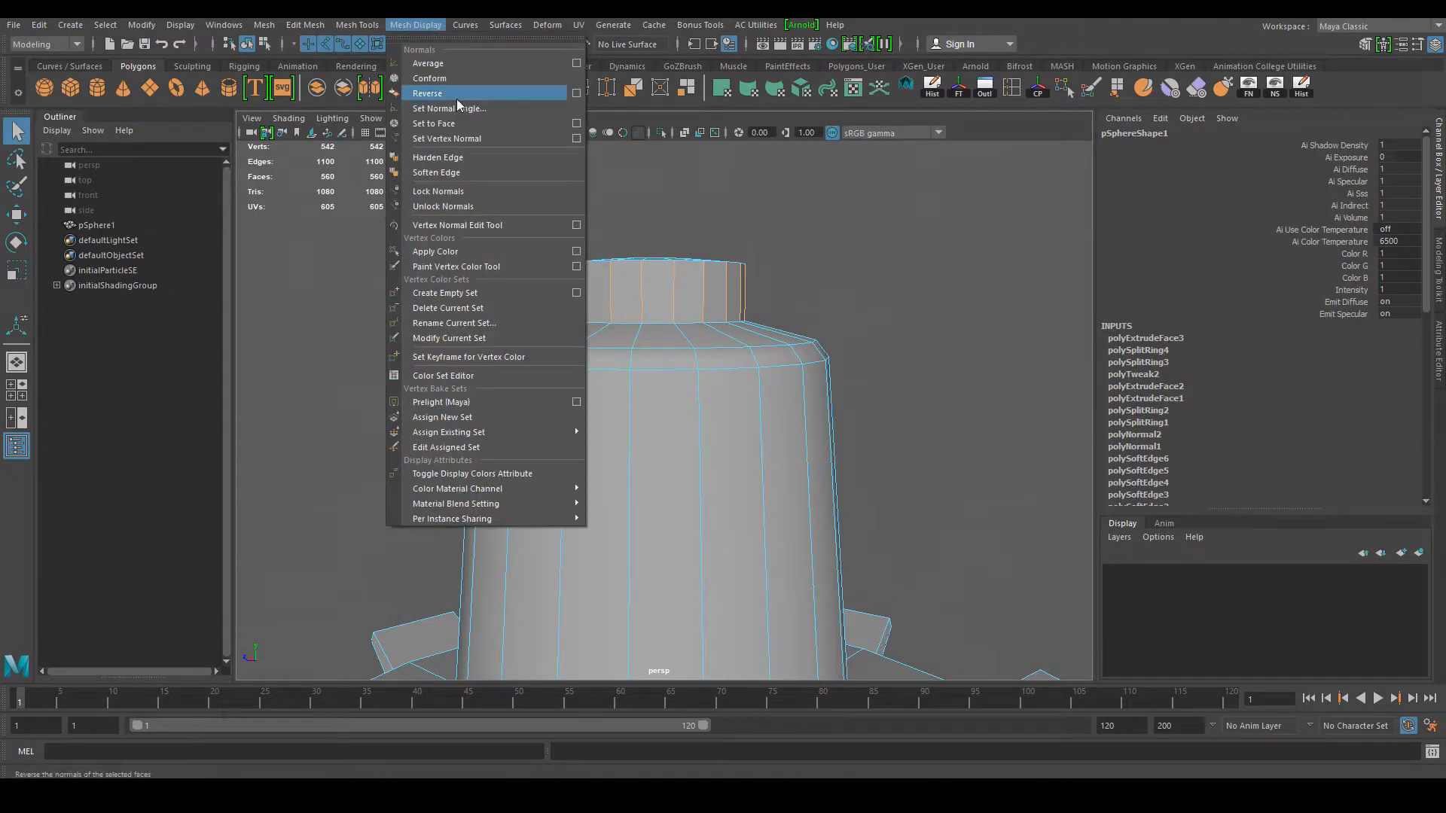
pyautogui.click(441, 178)
pyautogui.click(493, 212)
pyautogui.moveTo(606, 284); pyautogui.dragTo(672, 262, button='right')
pyautogui.click(866, 305)
pyautogui.keyDown('alt'); pyautogui.moveTo(869, 307); pyautogui.dragTo(609, 502); pyautogui.keyUp('alt')
pyautogui.keyDown('alt'); pyautogui.moveTo(608, 502); pyautogui.dragTo(577, 494, button='right'); pyautogui.keyUp('alt')
pyautogui.keyDown('alt'); pyautogui.moveTo(578, 493); pyautogui.dragTo(617, 387); pyautogui.keyUp('alt')
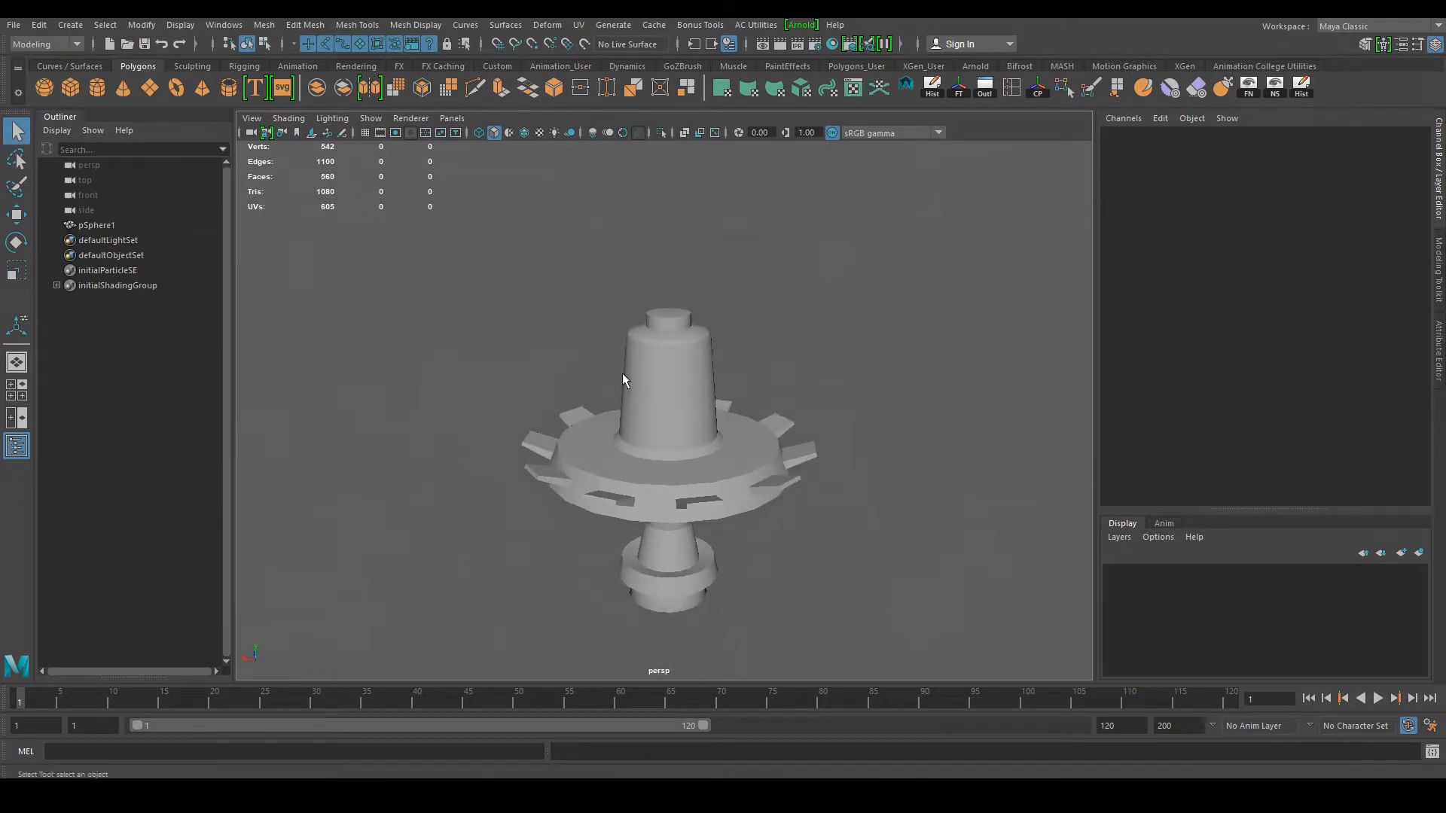
pyautogui.keyDown('alt'); pyautogui.moveTo(500, 385); pyautogui.dragTo(648, 447, button='right'); pyautogui.keyUp('alt')
pyautogui.keyDown('alt'); pyautogui.moveTo(610, 426); pyautogui.dragTo(619, 343, button='middle'); pyautogui.keyUp('alt')
# Step: In face mode, extrude a single front wedge face on the disc's top without giving it any height, then deselect
pyautogui.moveTo(679, 265); pyautogui.dragTo(680, 313, button='right')
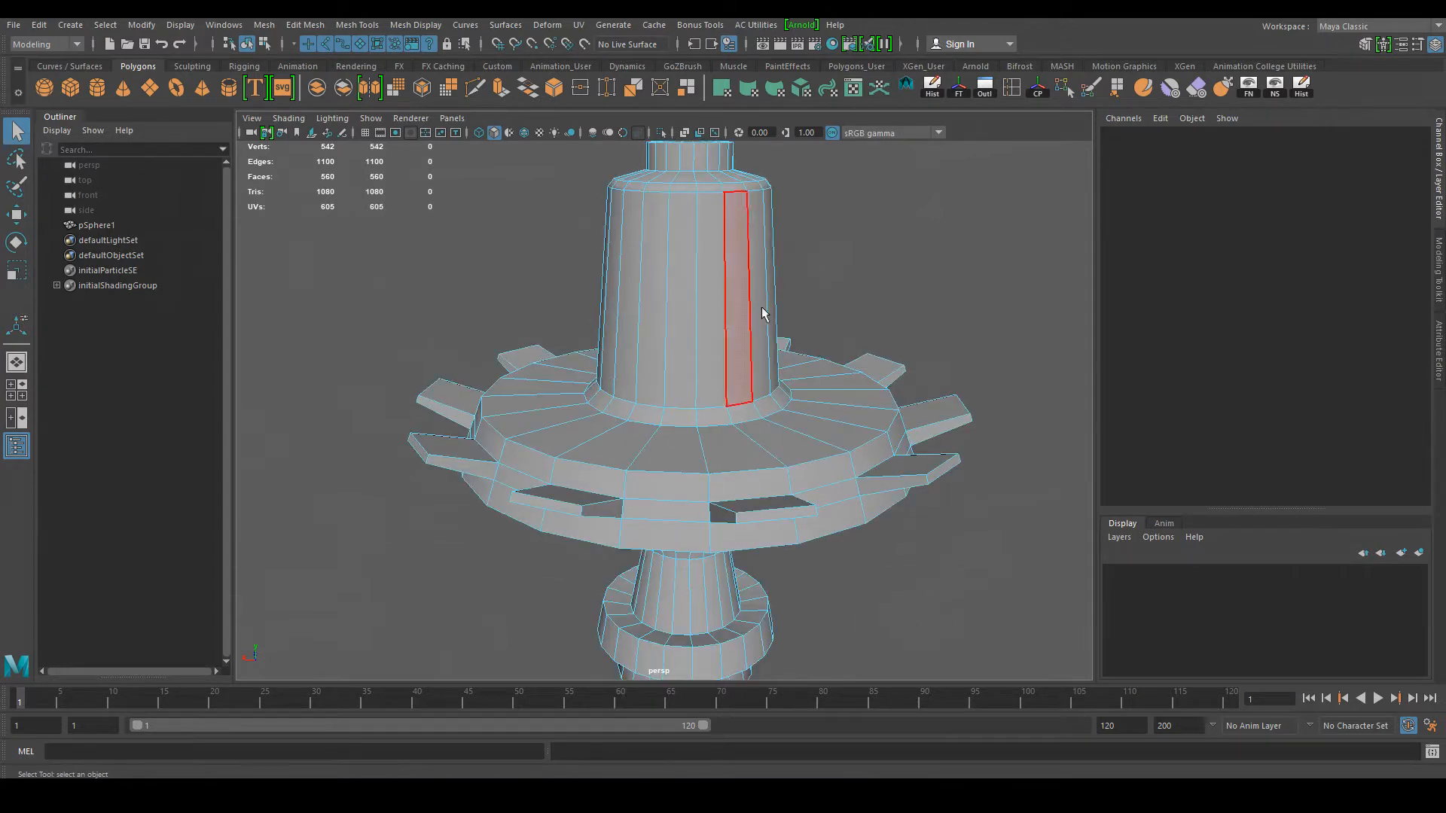
pyautogui.keyDown('alt'); pyautogui.moveTo(770, 327); pyautogui.dragTo(717, 421, button='middle'); pyautogui.keyUp('alt')
pyautogui.keyDown('alt'); pyautogui.moveTo(717, 422); pyautogui.dragTo(774, 319); pyautogui.keyUp('alt')
pyautogui.keyDown('alt'); pyautogui.moveTo(797, 527); pyautogui.dragTo(801, 371); pyautogui.keyUp('alt')
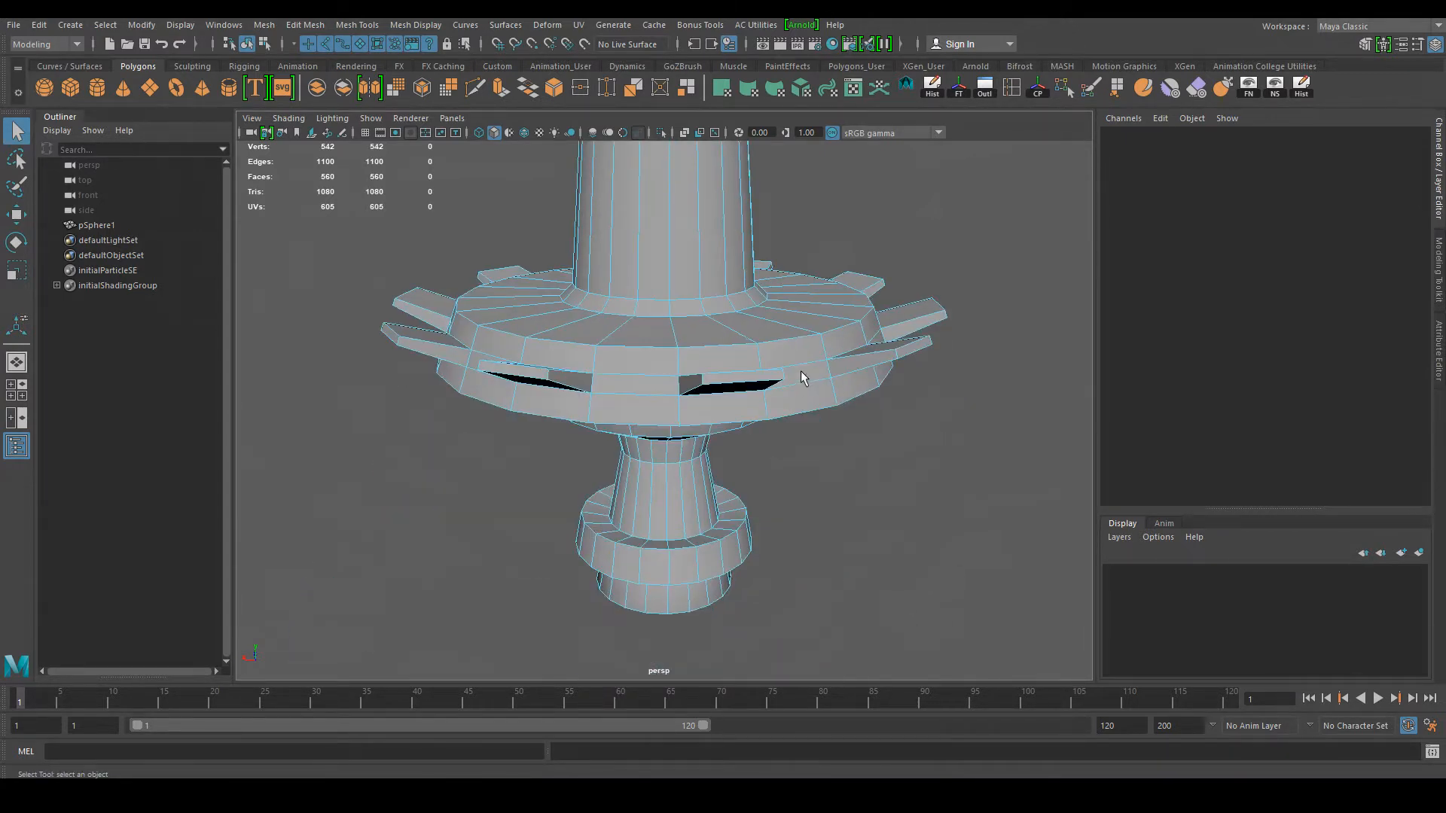
pyautogui.keyDown('alt'); pyautogui.moveTo(842, 477); pyautogui.dragTo(671, 442); pyautogui.keyUp('alt')
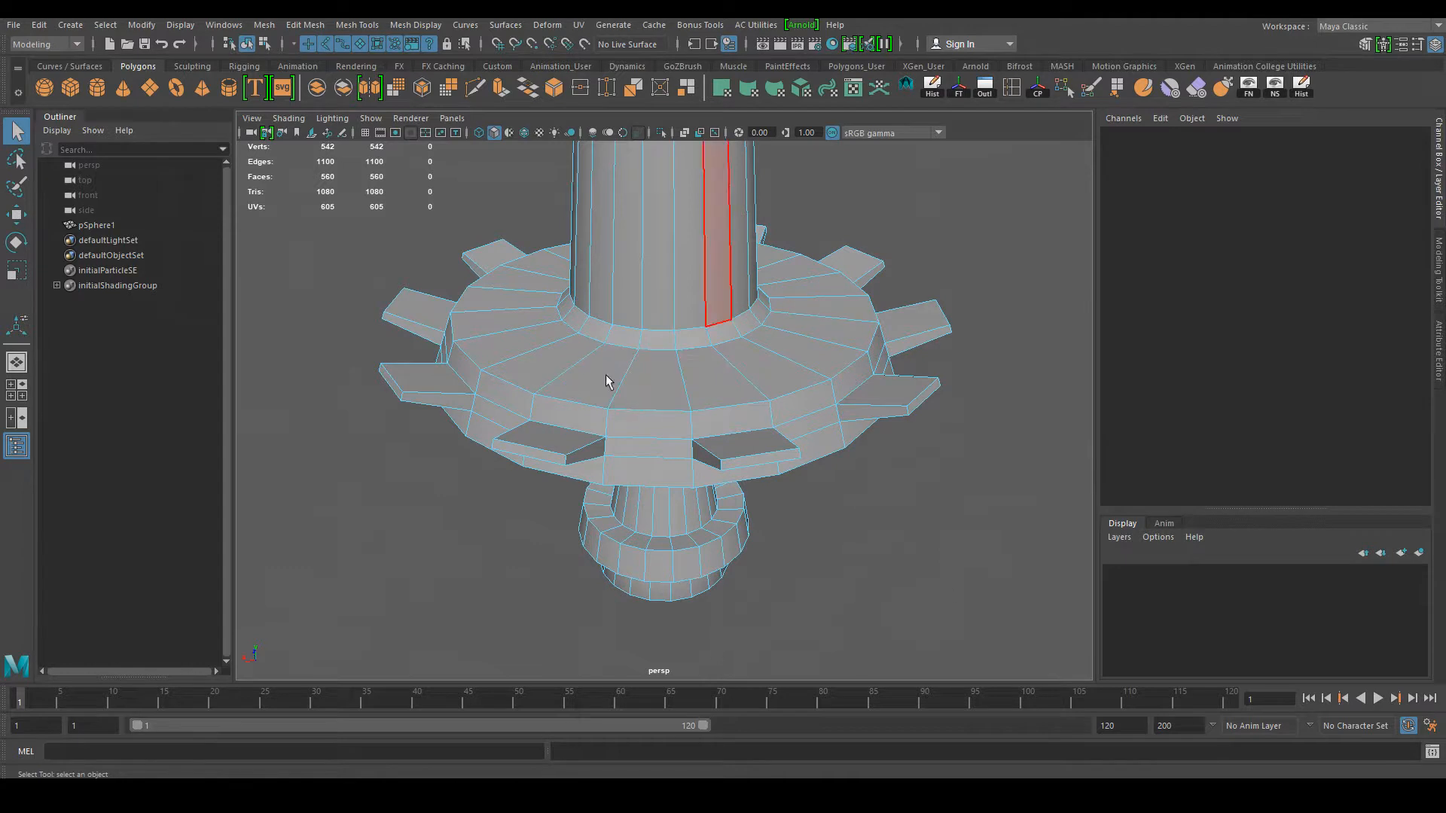
pyautogui.keyDown('alt'); pyautogui.moveTo(645, 382); pyautogui.dragTo(824, 647); pyautogui.keyUp('alt')
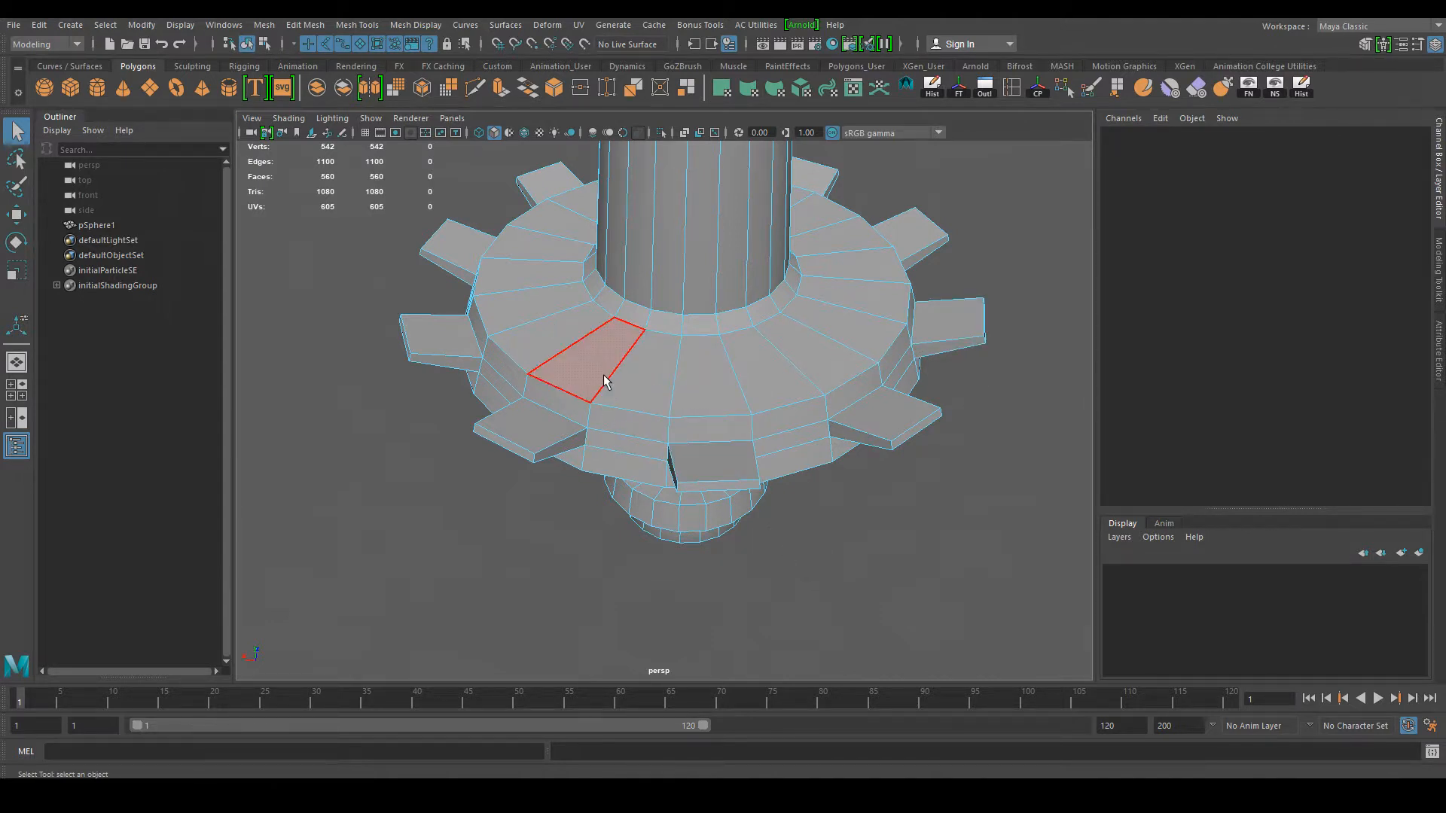
pyautogui.click(648, 388)
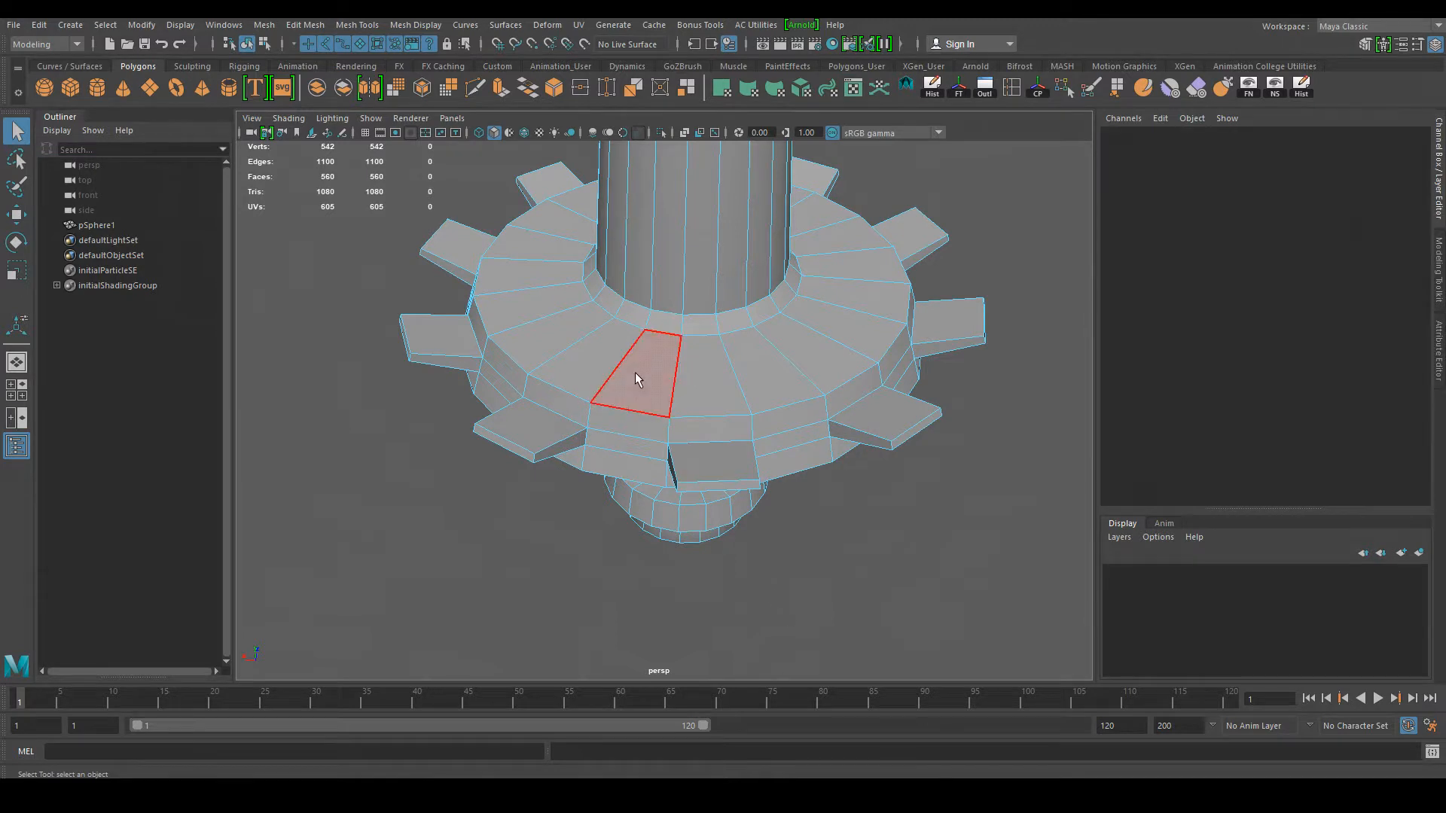
pyautogui.hotkey('ctrl', 'e')
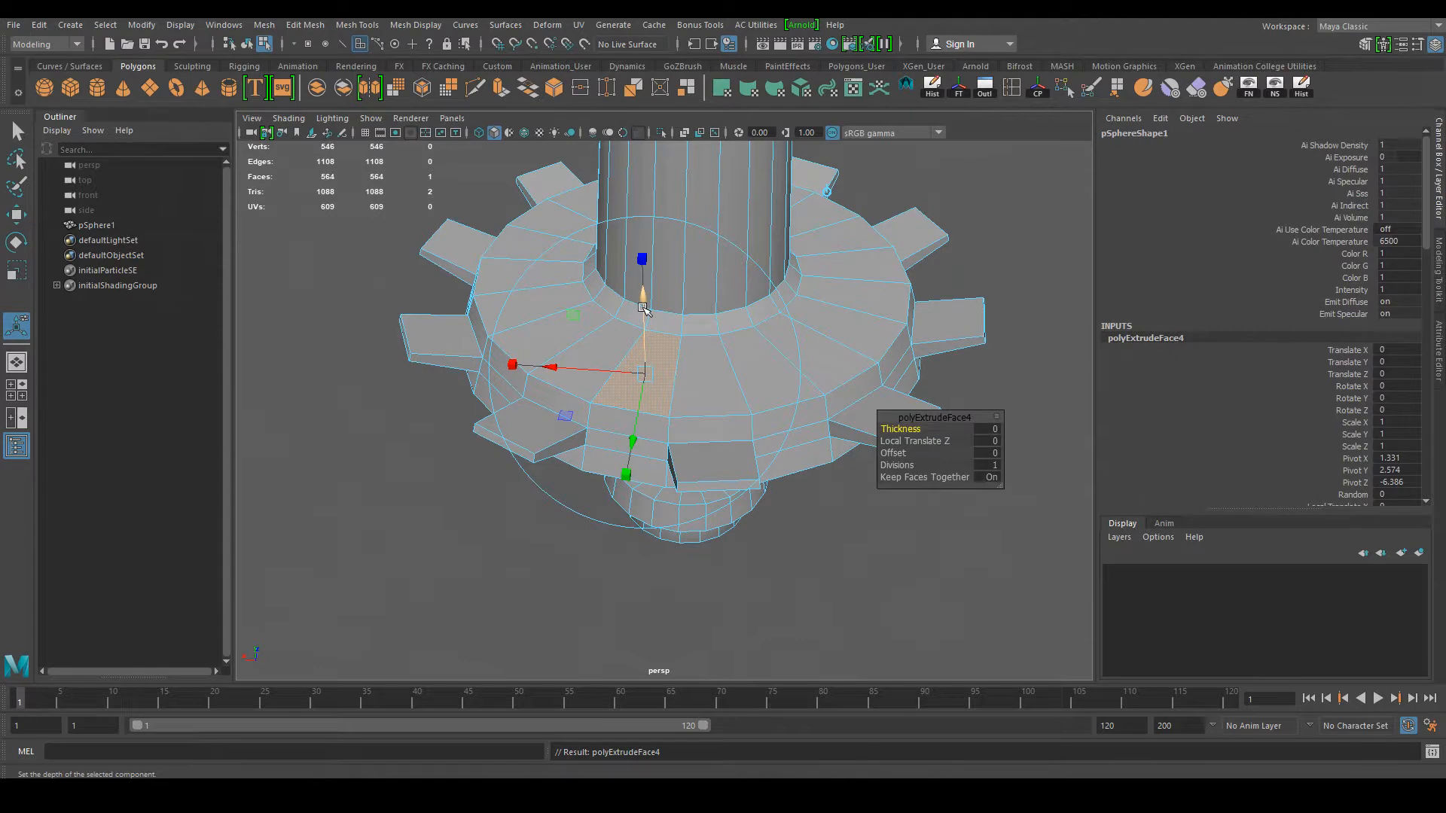
pyautogui.click(644, 308)
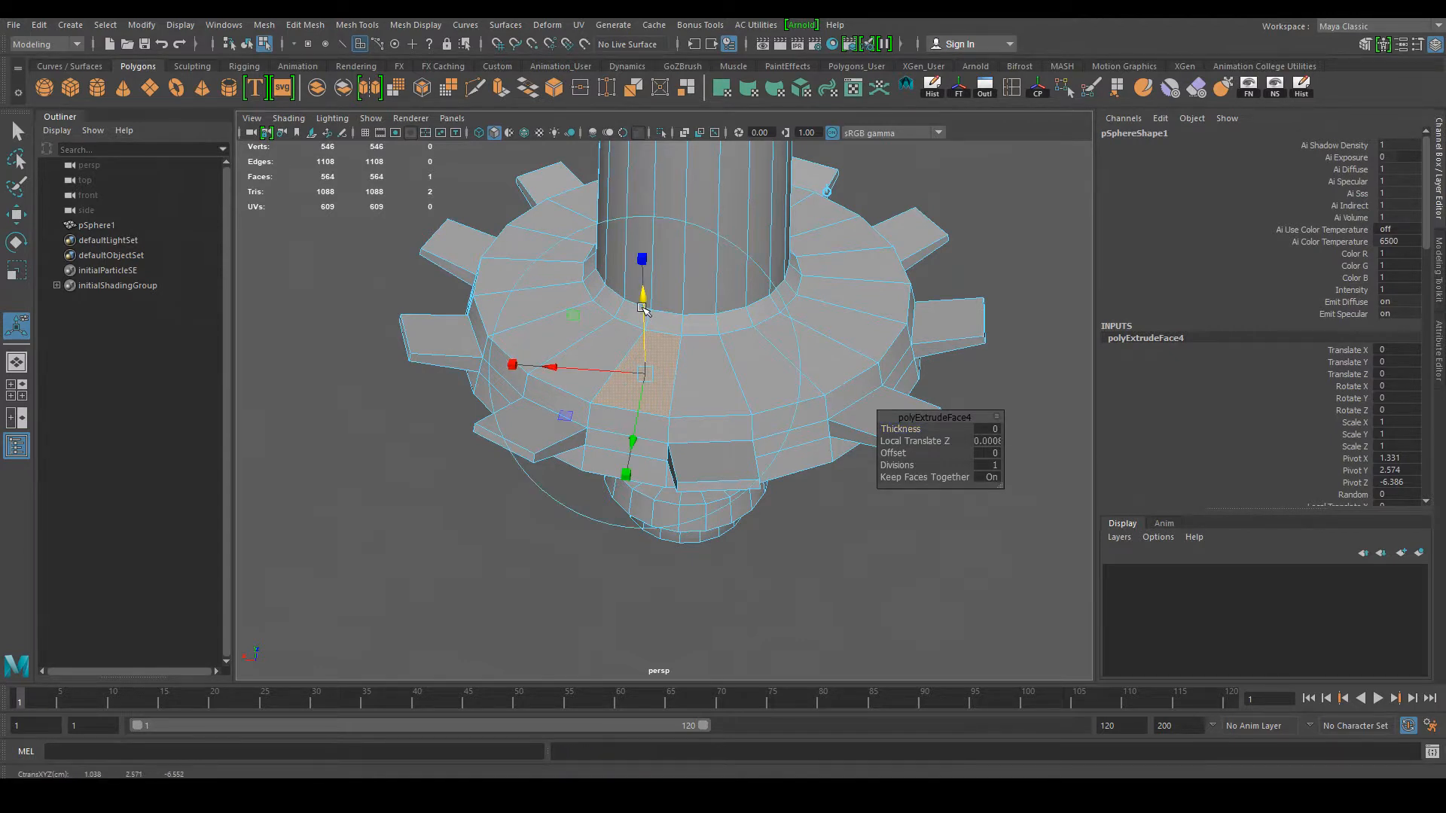
pyautogui.click(798, 617)
# Step: Return to object mode and select the whole mesh to inspect the disc's wireframe around the extruded wedge face
pyautogui.moveTo(695, 365); pyautogui.dragTo(741, 354, button='right')
pyautogui.click(887, 626)
pyautogui.click(777, 419)
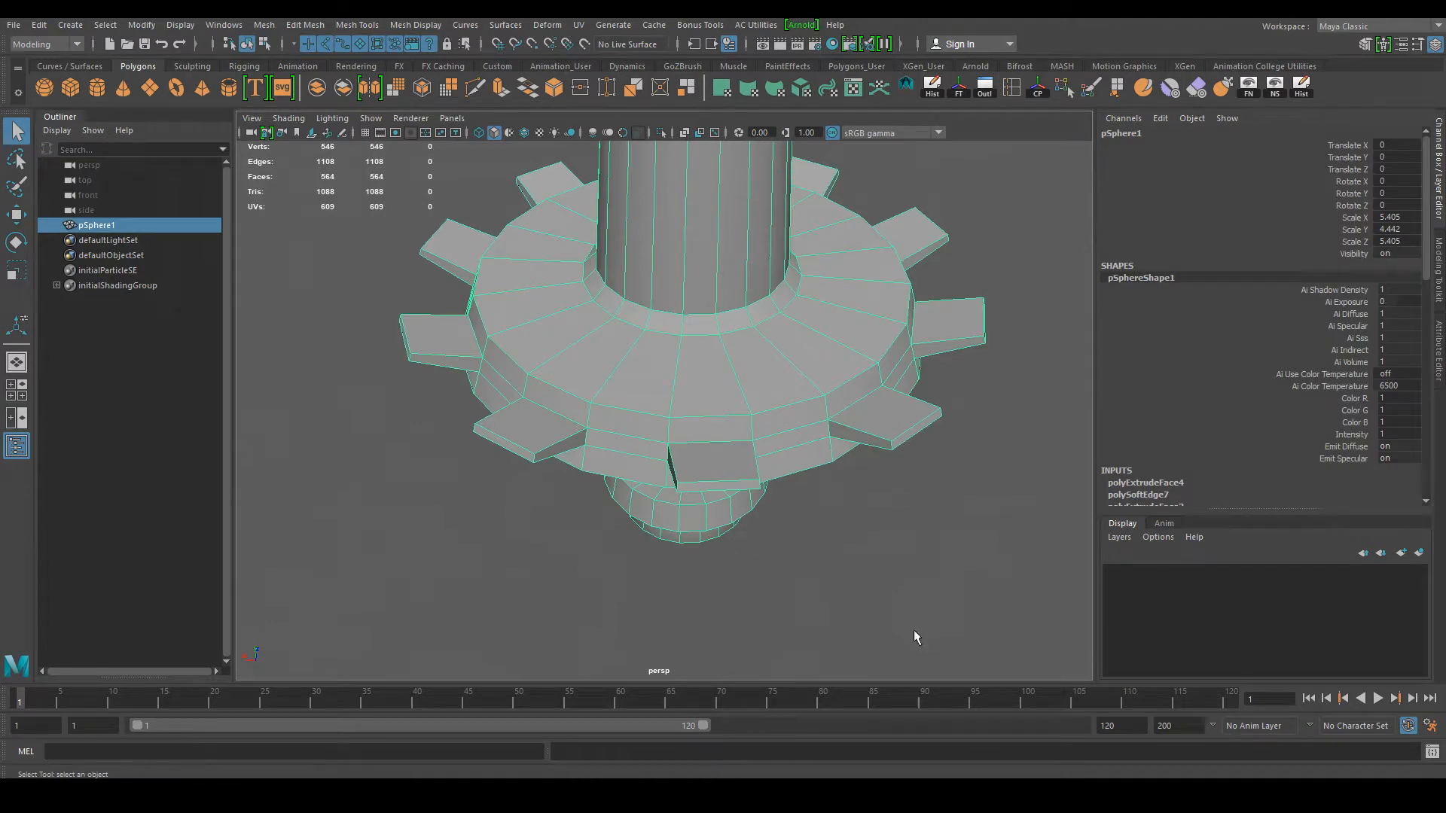
pyautogui.click(865, 563)
pyautogui.click(775, 418)
pyautogui.scroll(6, 695, 462)
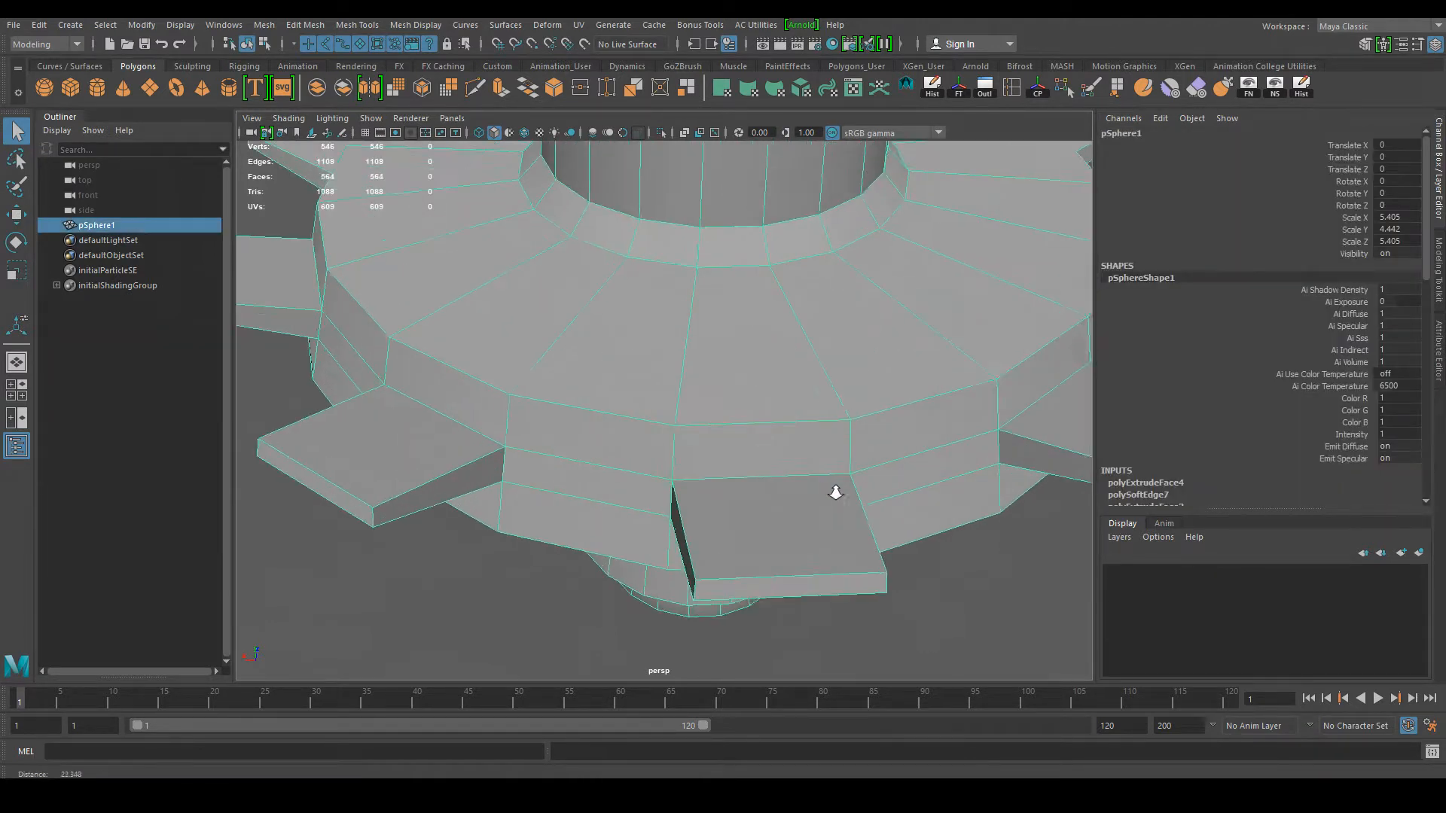
pyautogui.scroll(-6, 613, 354)
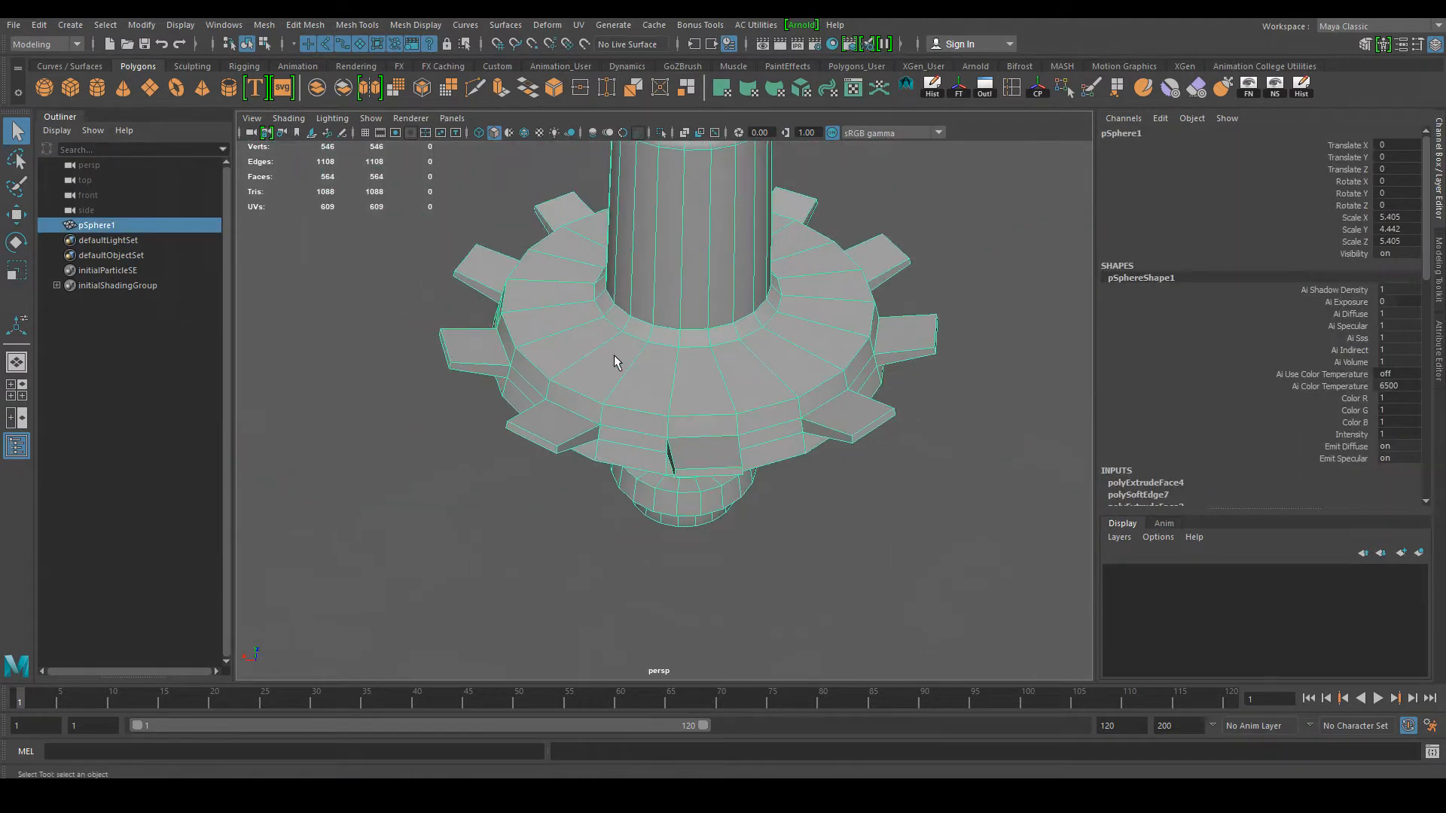
# Step: Switch to face mode and pick the zero-height extruded wedge face on the disc up close, then clear the selection
pyautogui.scroll(5, 672, 385)
pyautogui.moveTo(620, 354); pyautogui.dragTo(623, 392, button='right')
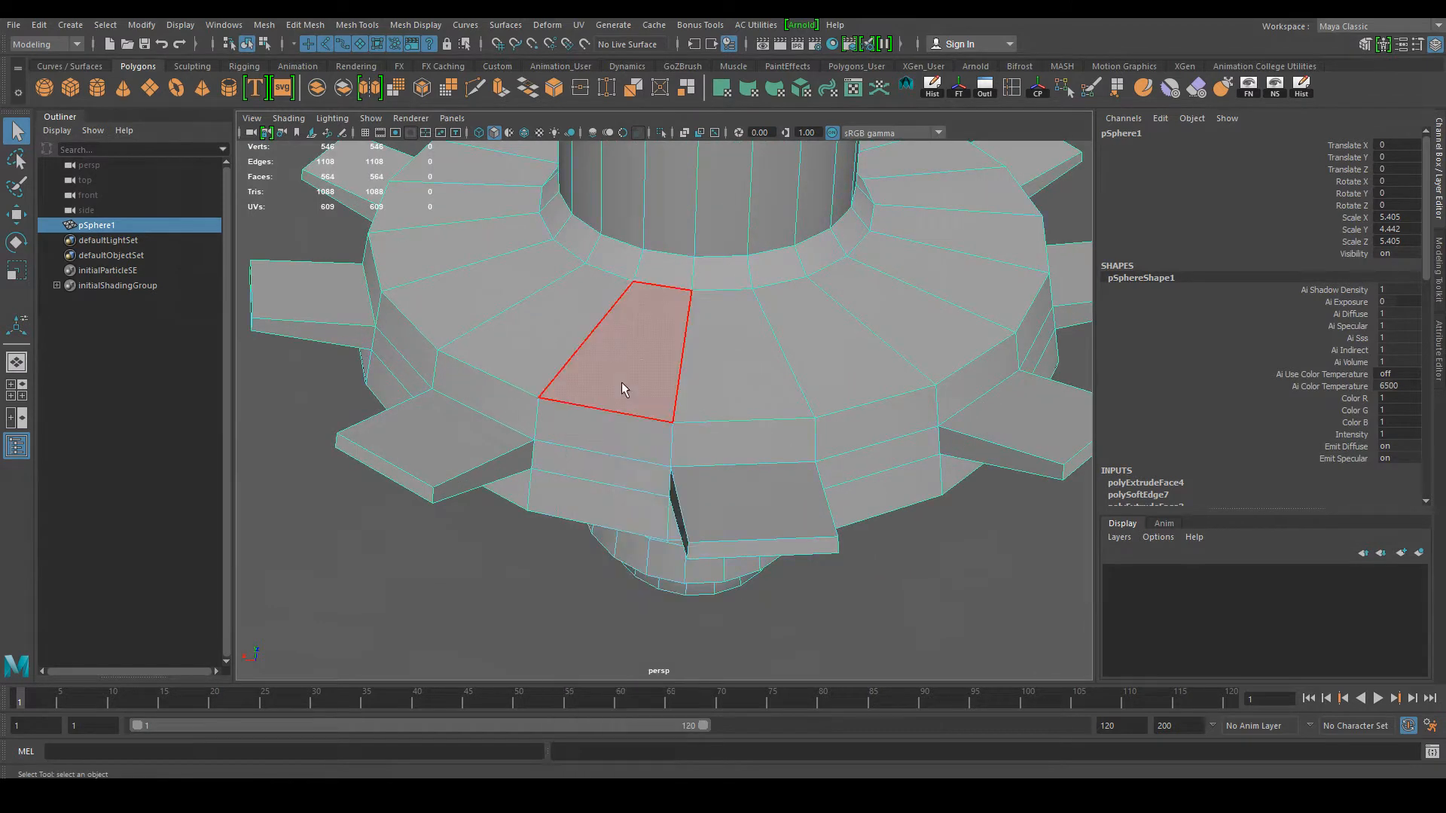
pyautogui.click(621, 382)
pyautogui.scroll(-1, 851, 537)
pyautogui.scroll(-4, 851, 537)
pyautogui.click(838, 589)
# Step: Compare the mesh in smooth preview and unsmoothed display, examining the disc's top around the extruded wedge face
pyautogui.press('3')
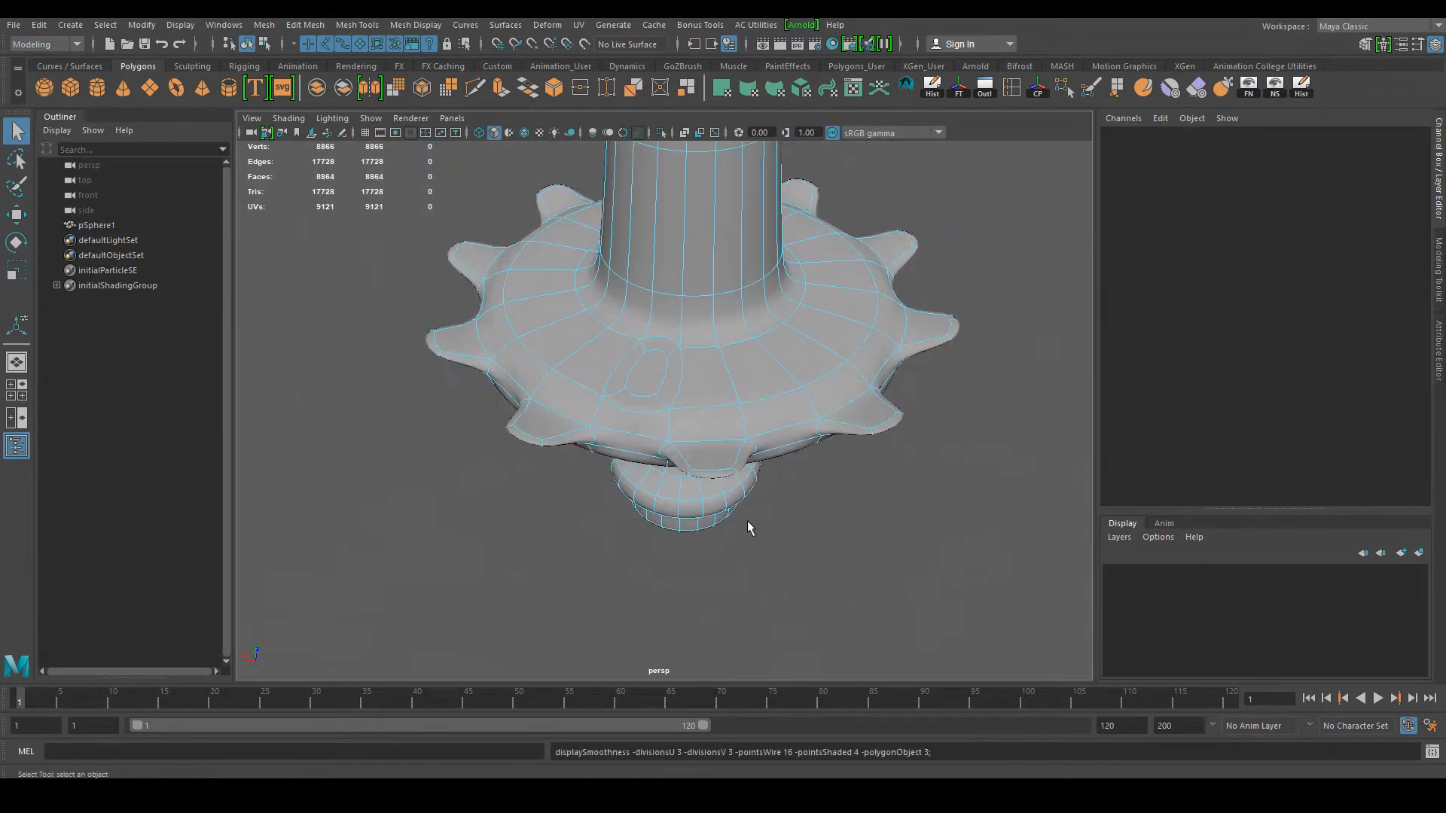
pyautogui.press('1')
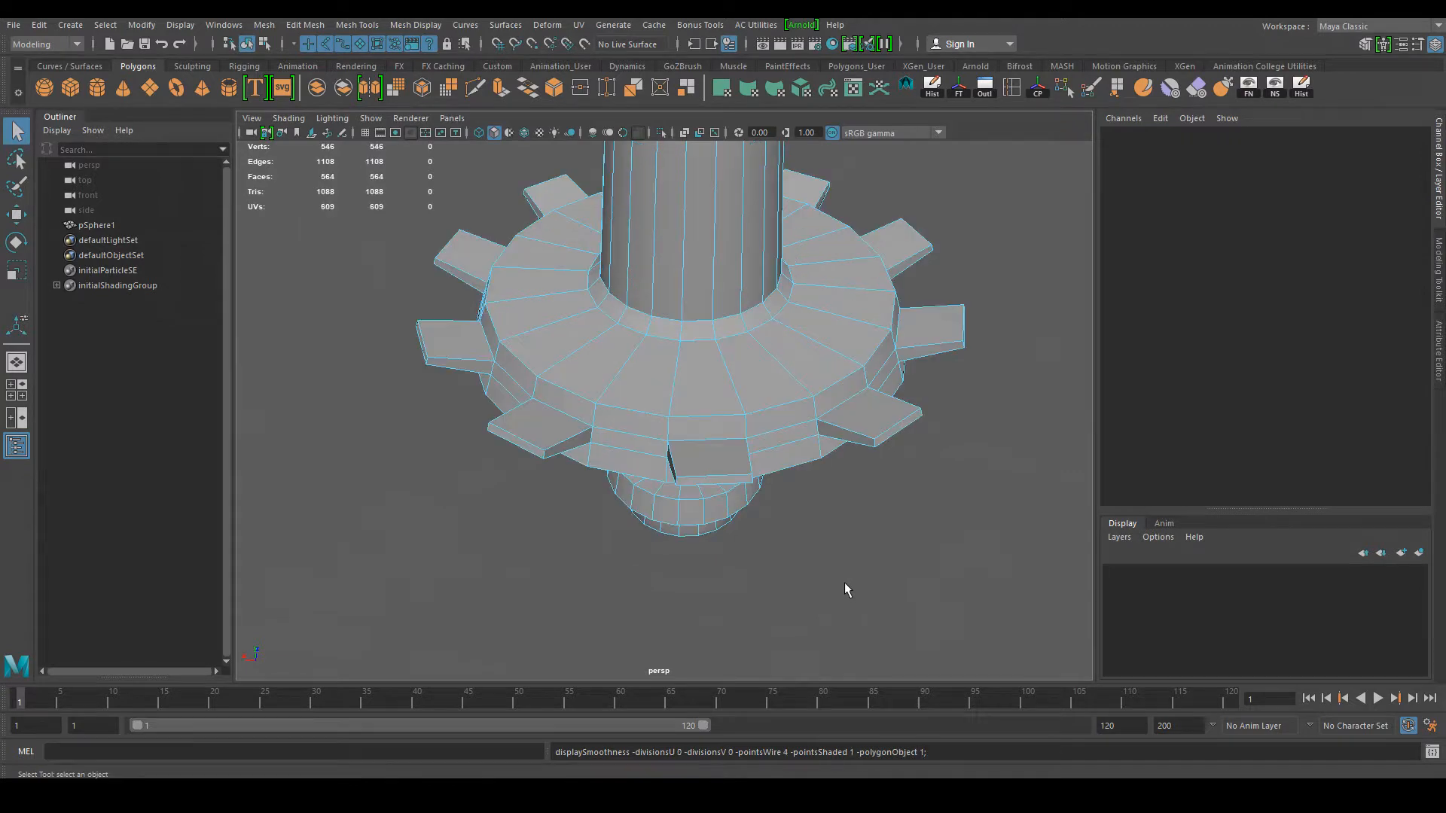
pyautogui.press('3')
pyautogui.press('1')
pyautogui.press('3')
pyautogui.press('1')
pyautogui.keyDown('alt'); pyautogui.moveTo(813, 563); pyautogui.dragTo(767, 468, button='right'); pyautogui.keyUp('alt')
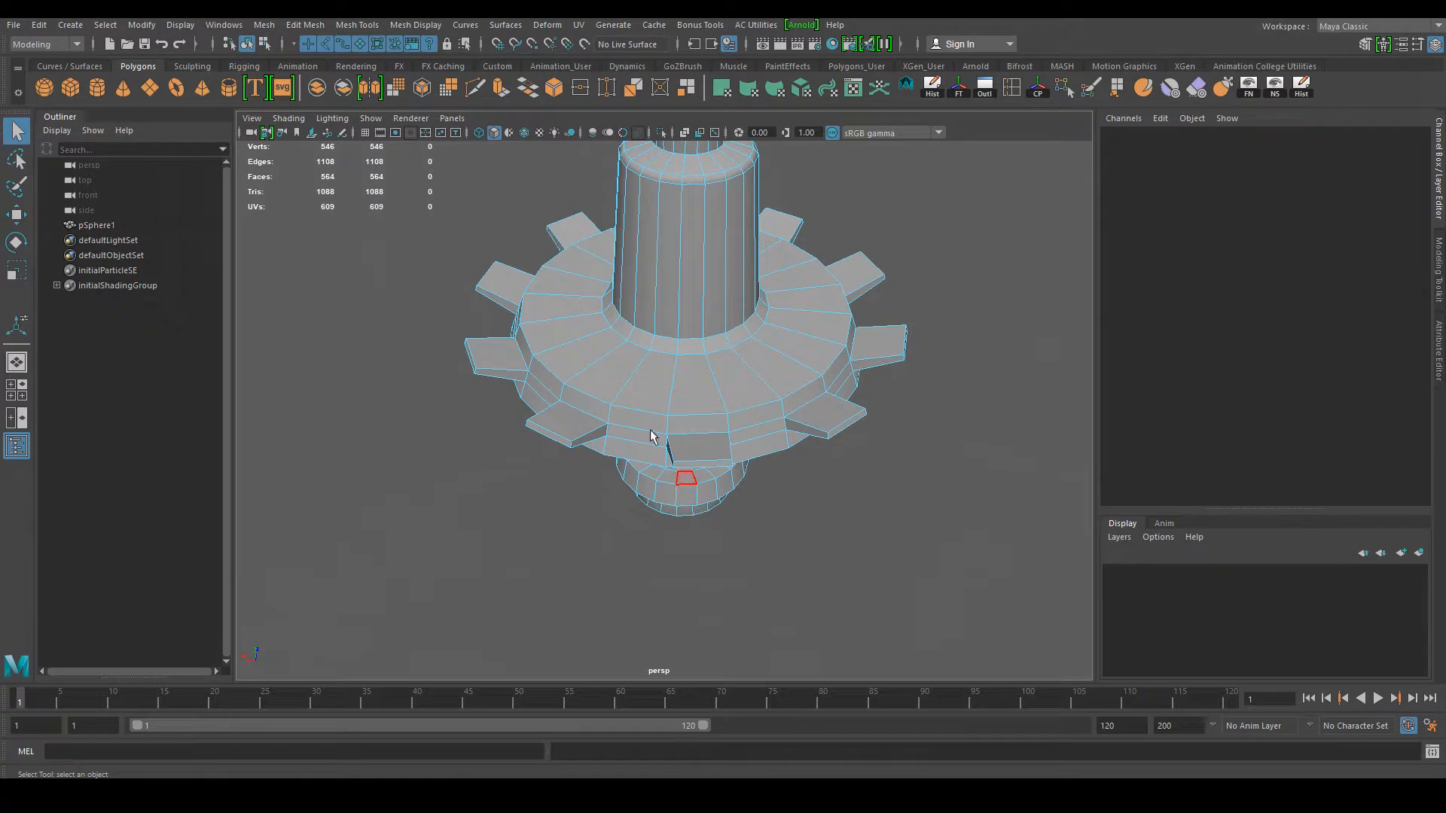
pyautogui.scroll(3, 623, 394)
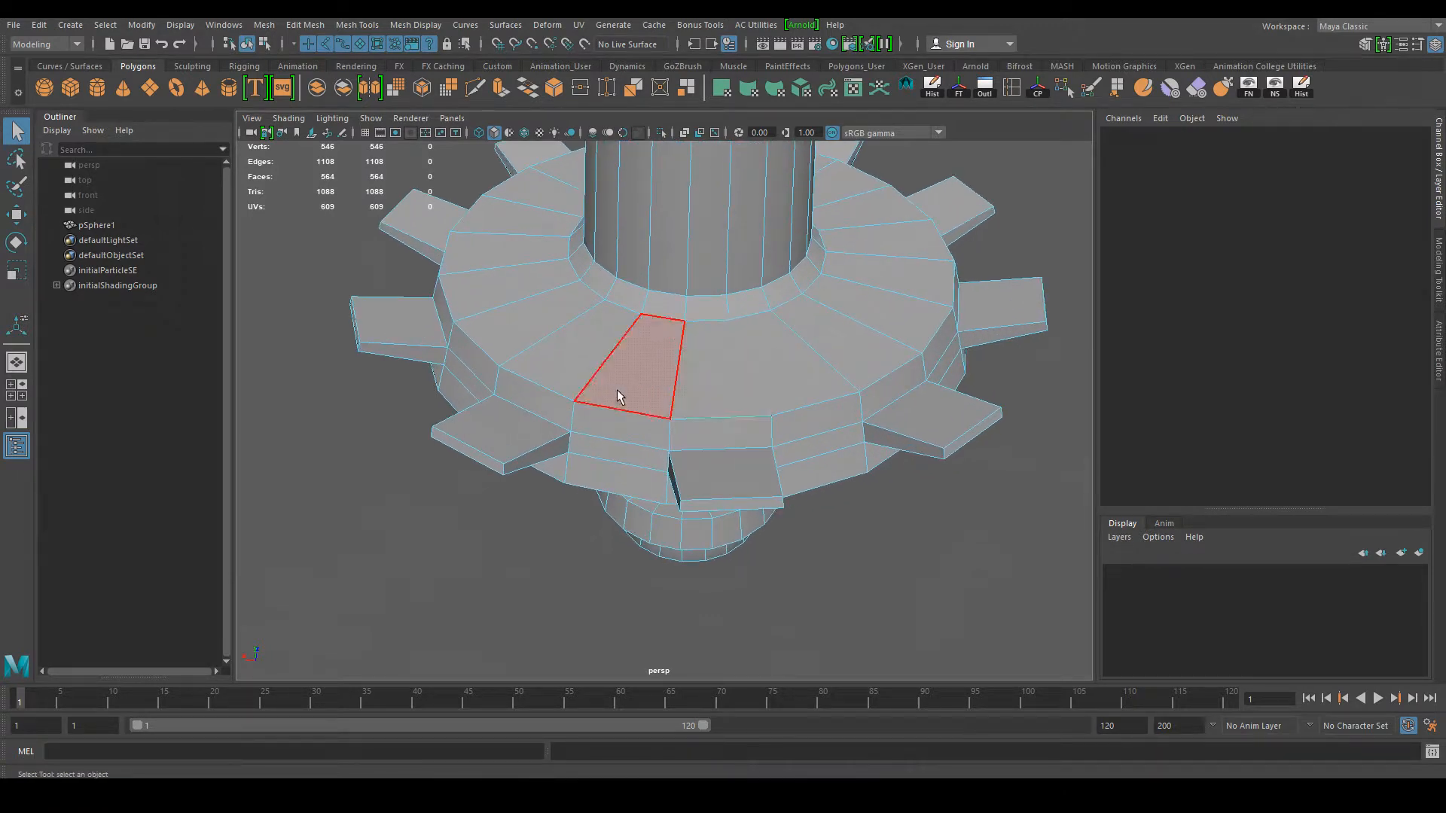
# Step: Examine the smoothed mesh from several sides, pick the extruded wedge face on the disc's top and return to unsmoothed display
pyautogui.press('3')
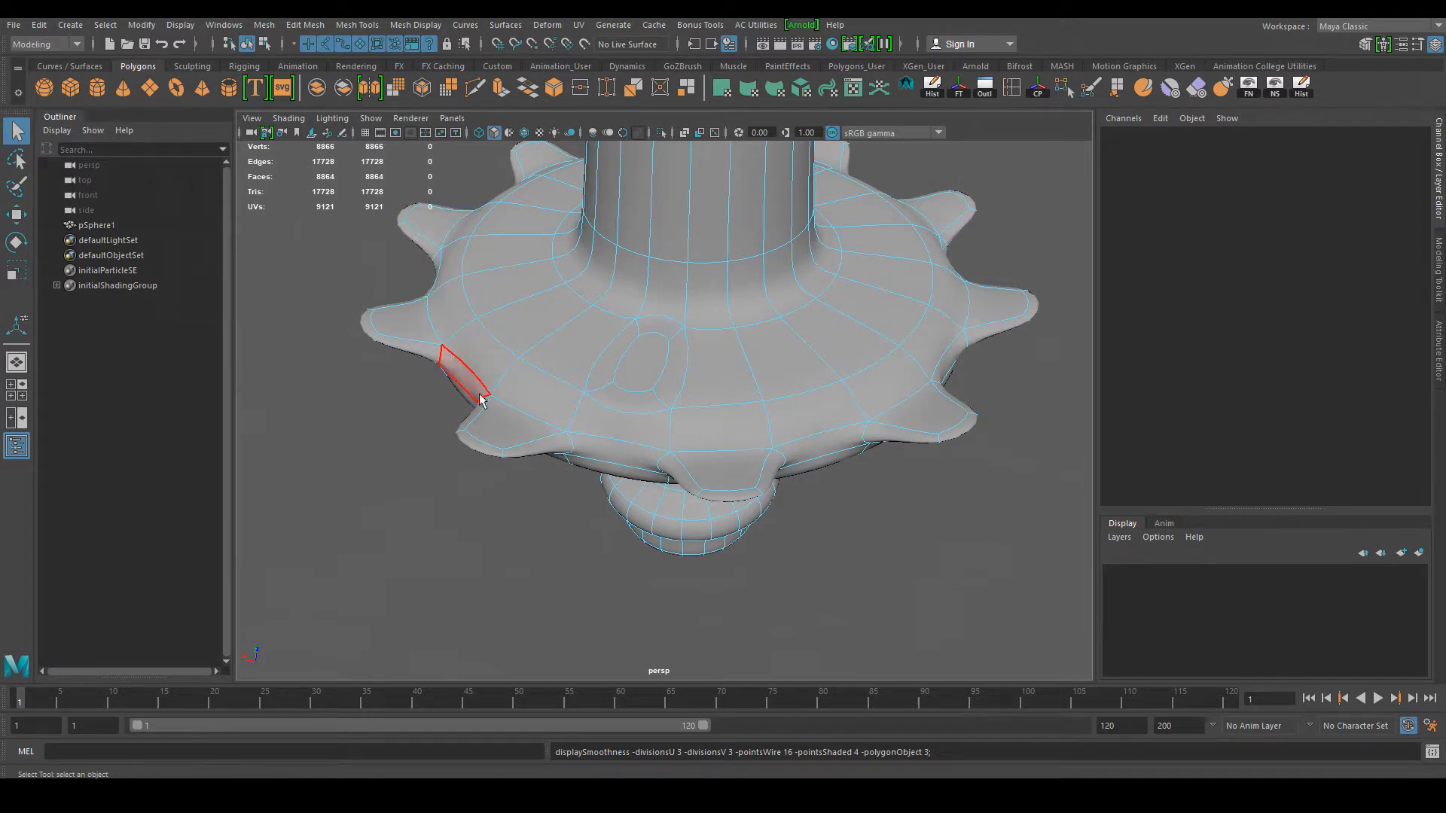
pyautogui.keyDown('alt'); pyautogui.moveTo(825, 465); pyautogui.dragTo(807, 404, button='right'); pyautogui.keyUp('alt')
pyautogui.keyDown('alt'); pyautogui.moveTo(729, 401); pyautogui.dragTo(595, 365); pyautogui.keyUp('alt')
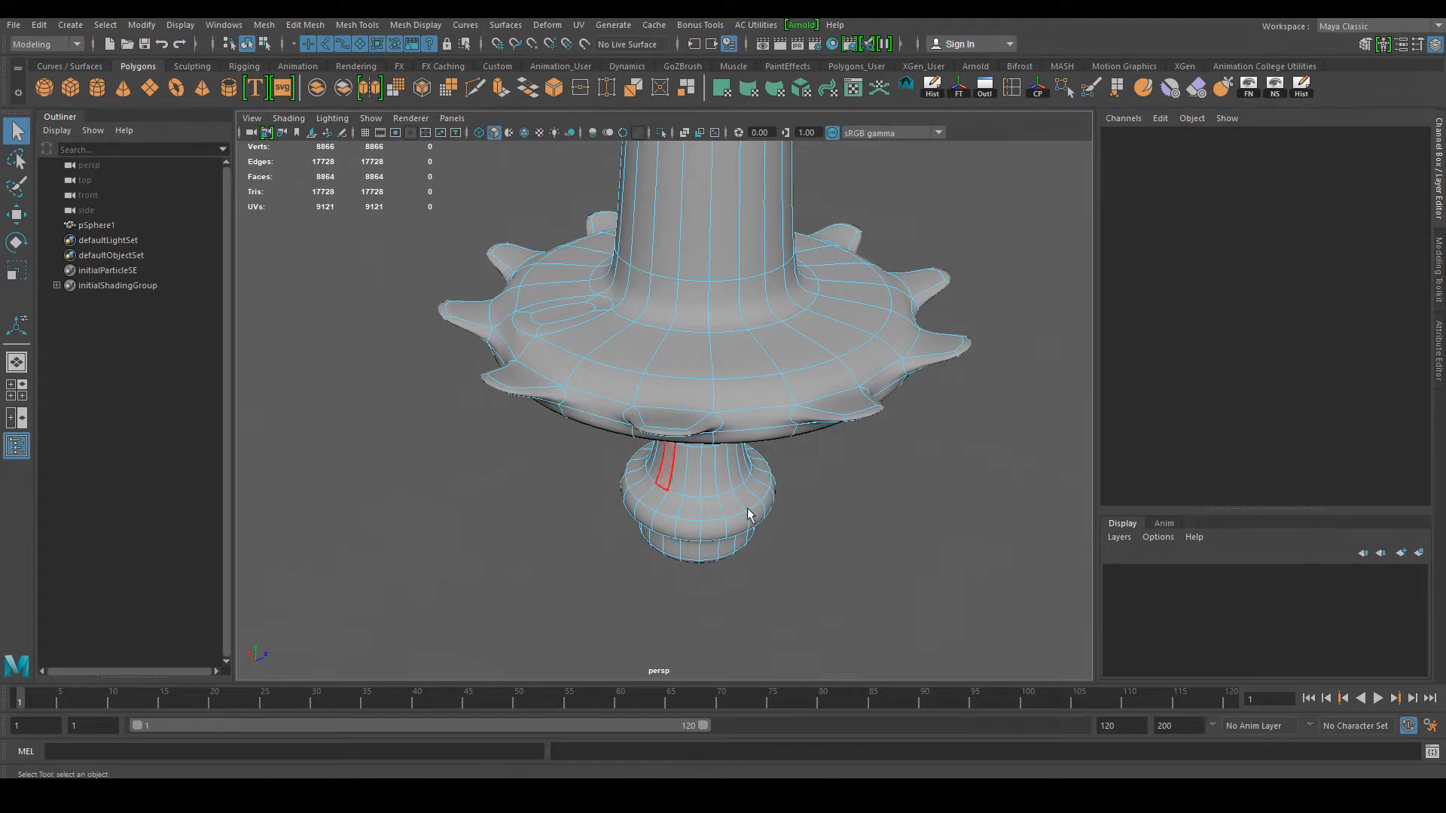
pyautogui.keyDown('alt'); pyautogui.moveTo(513, 390); pyautogui.dragTo(490, 479); pyautogui.keyUp('alt')
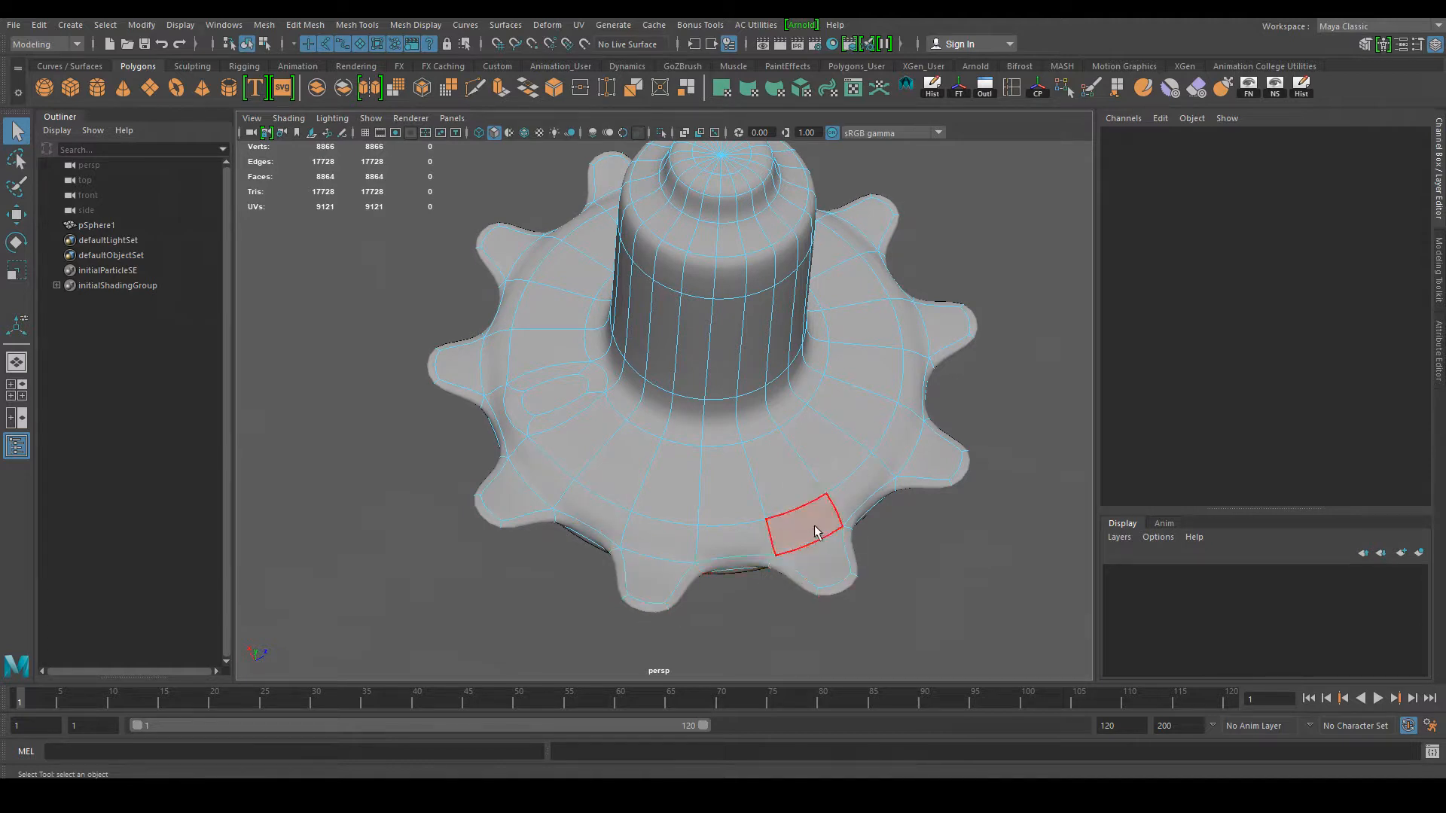
pyautogui.keyDown('alt'); pyautogui.moveTo(931, 284); pyautogui.dragTo(426, 500); pyautogui.keyUp('alt')
pyautogui.keyDown('alt'); pyautogui.moveTo(716, 597); pyautogui.dragTo(804, 574); pyautogui.keyUp('alt')
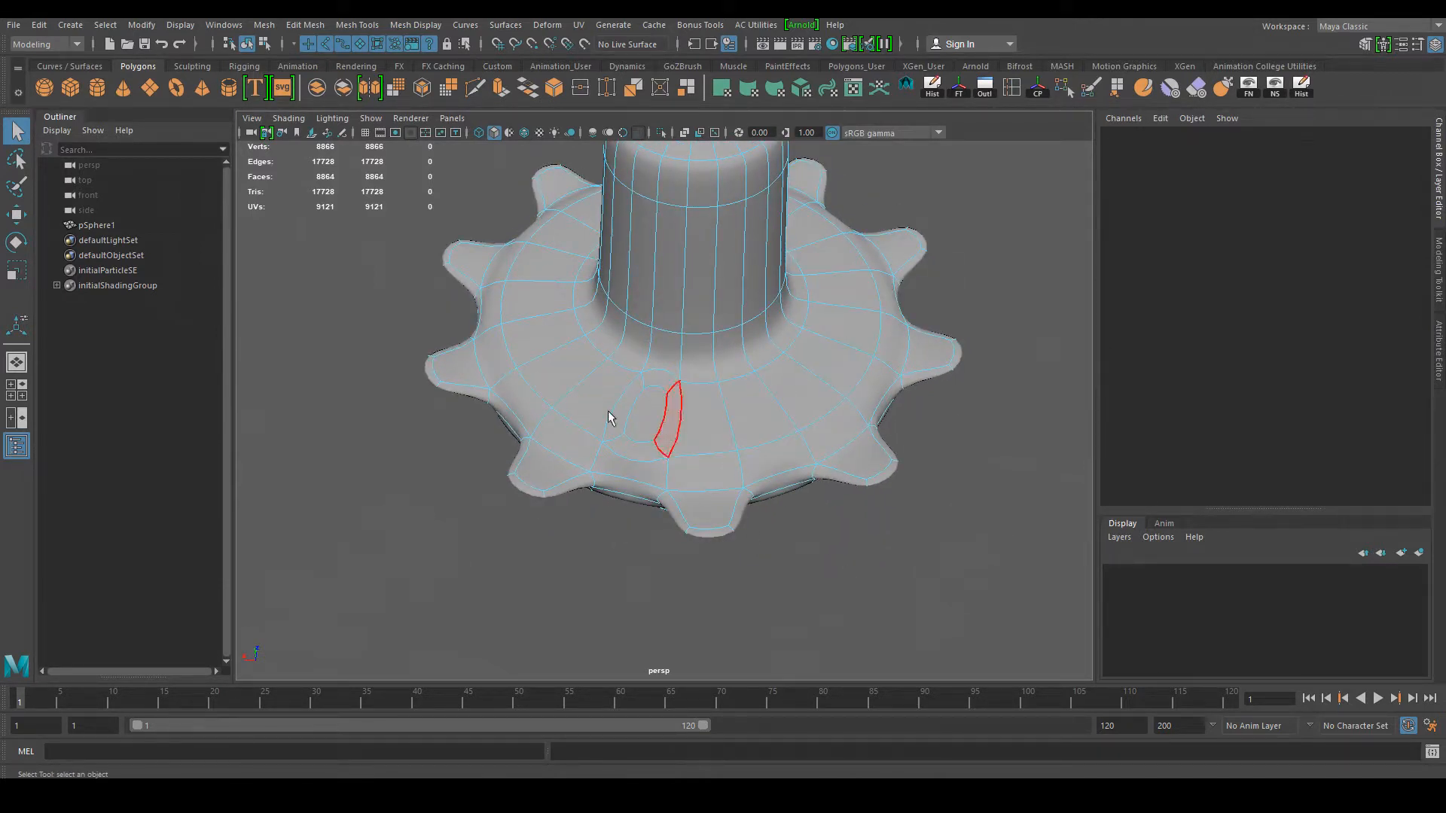
pyautogui.click(653, 431)
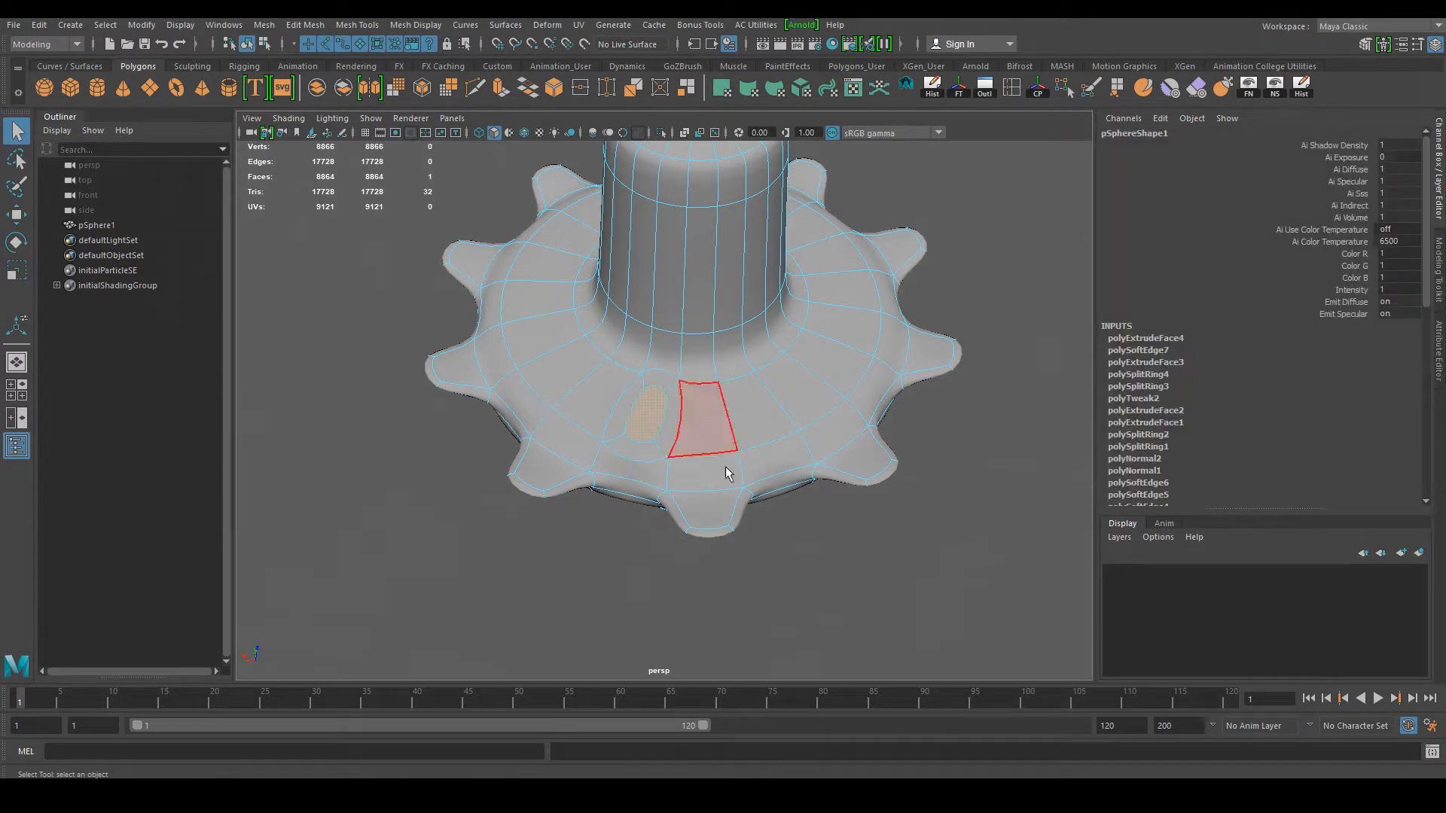
pyautogui.press('1')
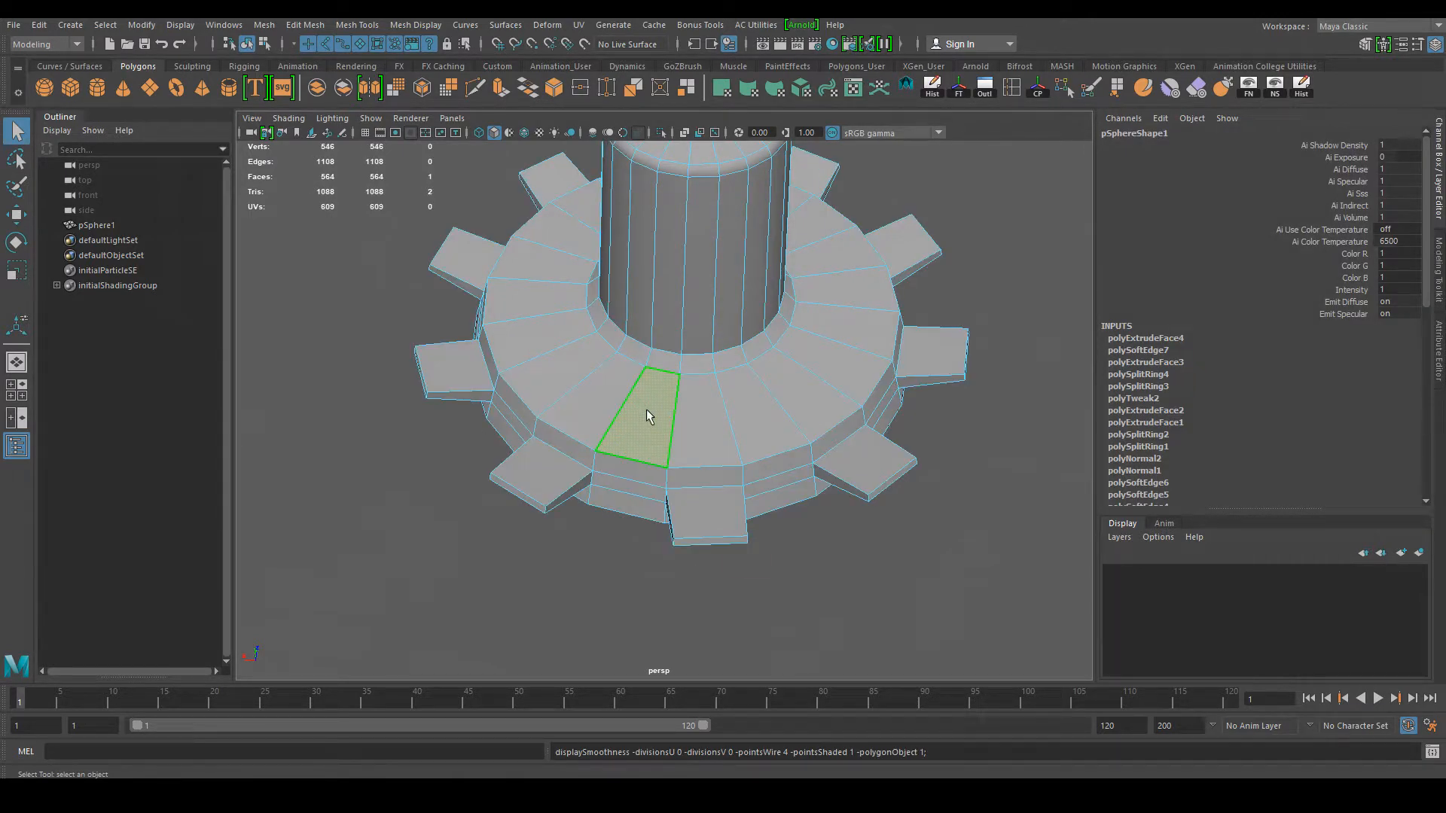
# Step: With the Move tool active, pick the zero-height wedge face on the disc's top from different distances, clearing the selection each time
pyautogui.click(566, 607)
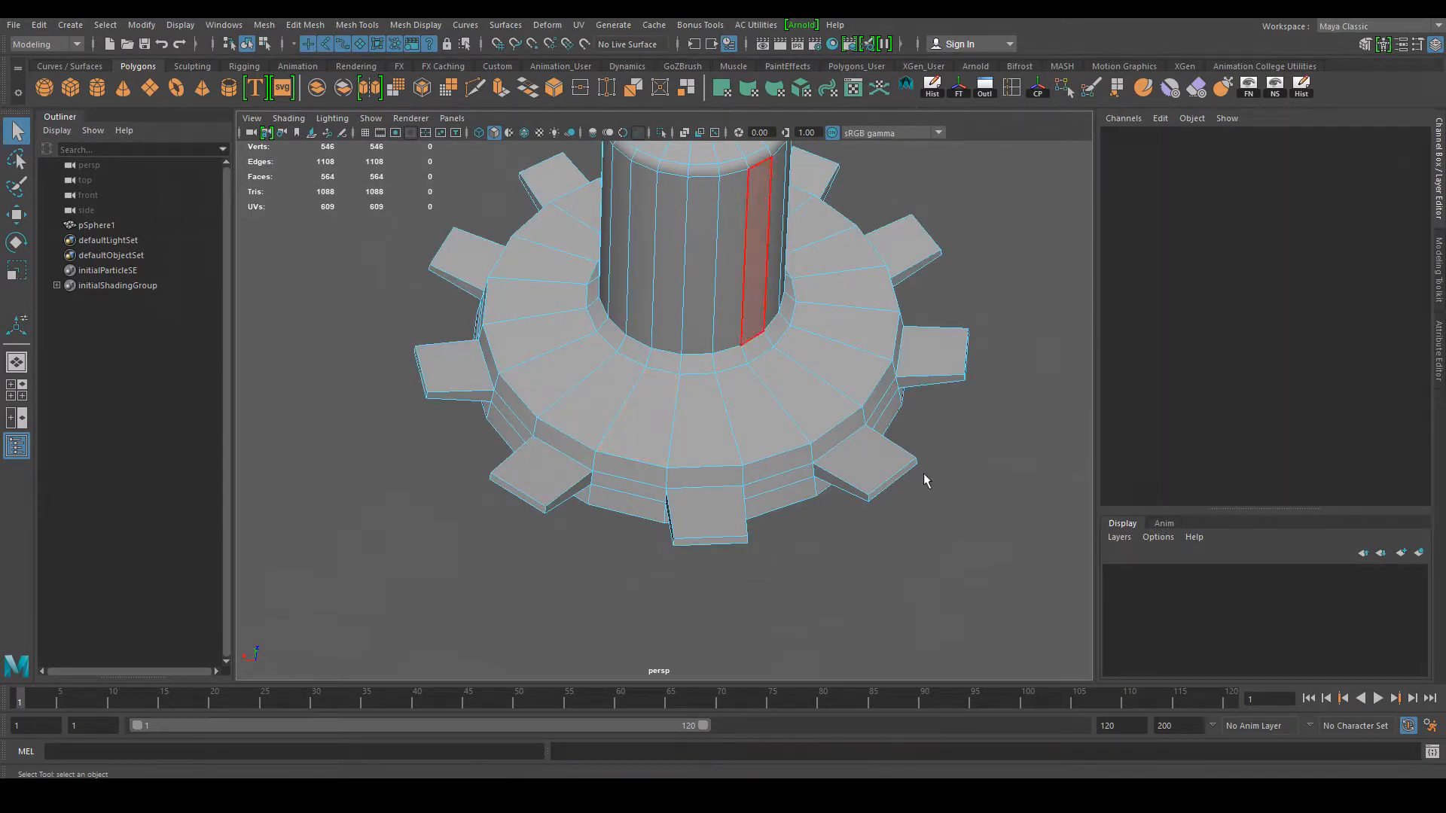
pyautogui.keyDown('alt'); pyautogui.moveTo(598, 400); pyautogui.dragTo(673, 447, button='middle'); pyautogui.keyUp('alt')
pyautogui.keyDown('alt'); pyautogui.moveTo(673, 448); pyautogui.dragTo(613, 430); pyautogui.keyUp('alt')
pyautogui.click(652, 411)
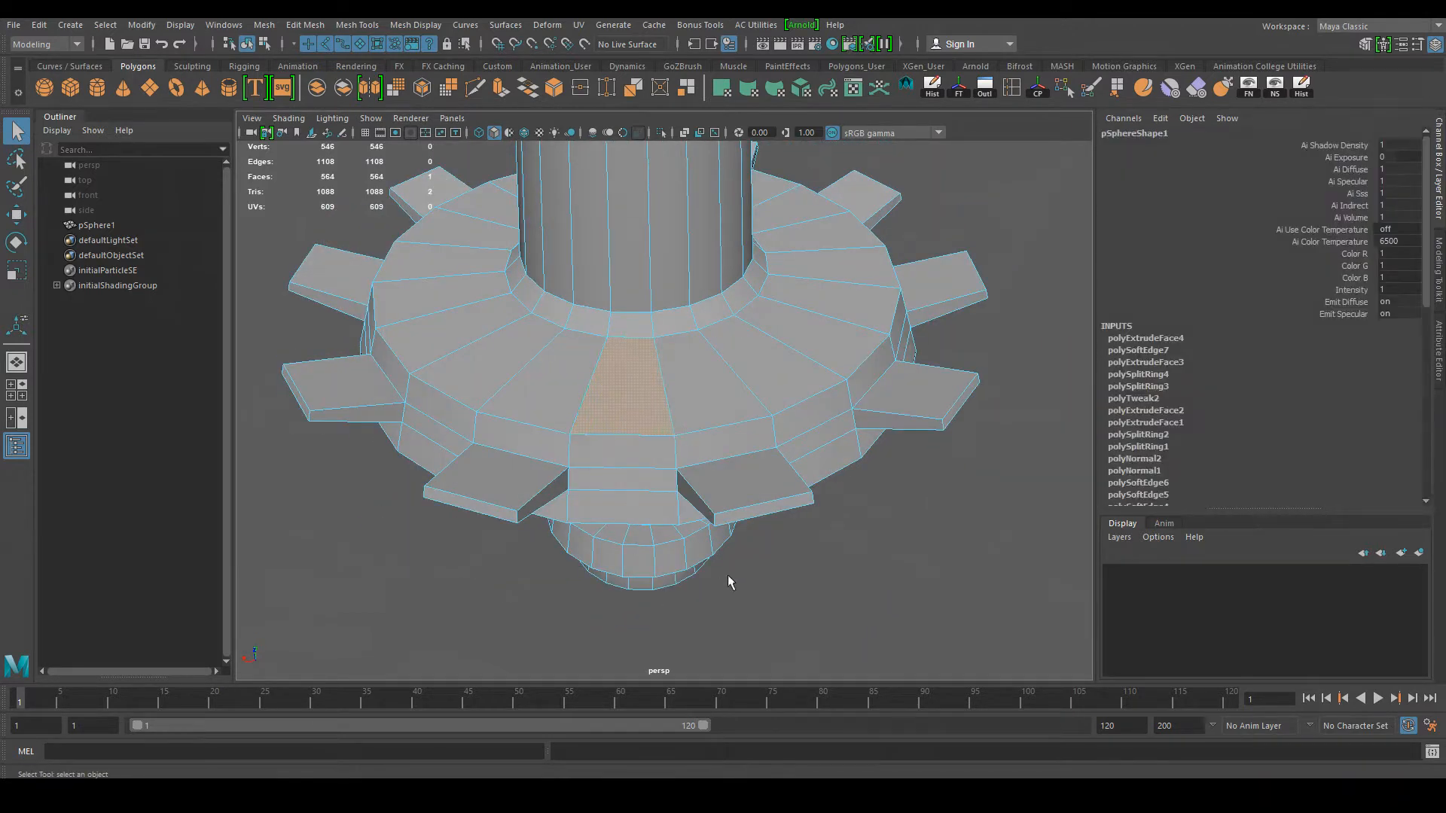
pyautogui.press('w')
pyautogui.keyDown('alt'); pyautogui.moveTo(652, 442); pyautogui.dragTo(744, 493); pyautogui.keyUp('alt')
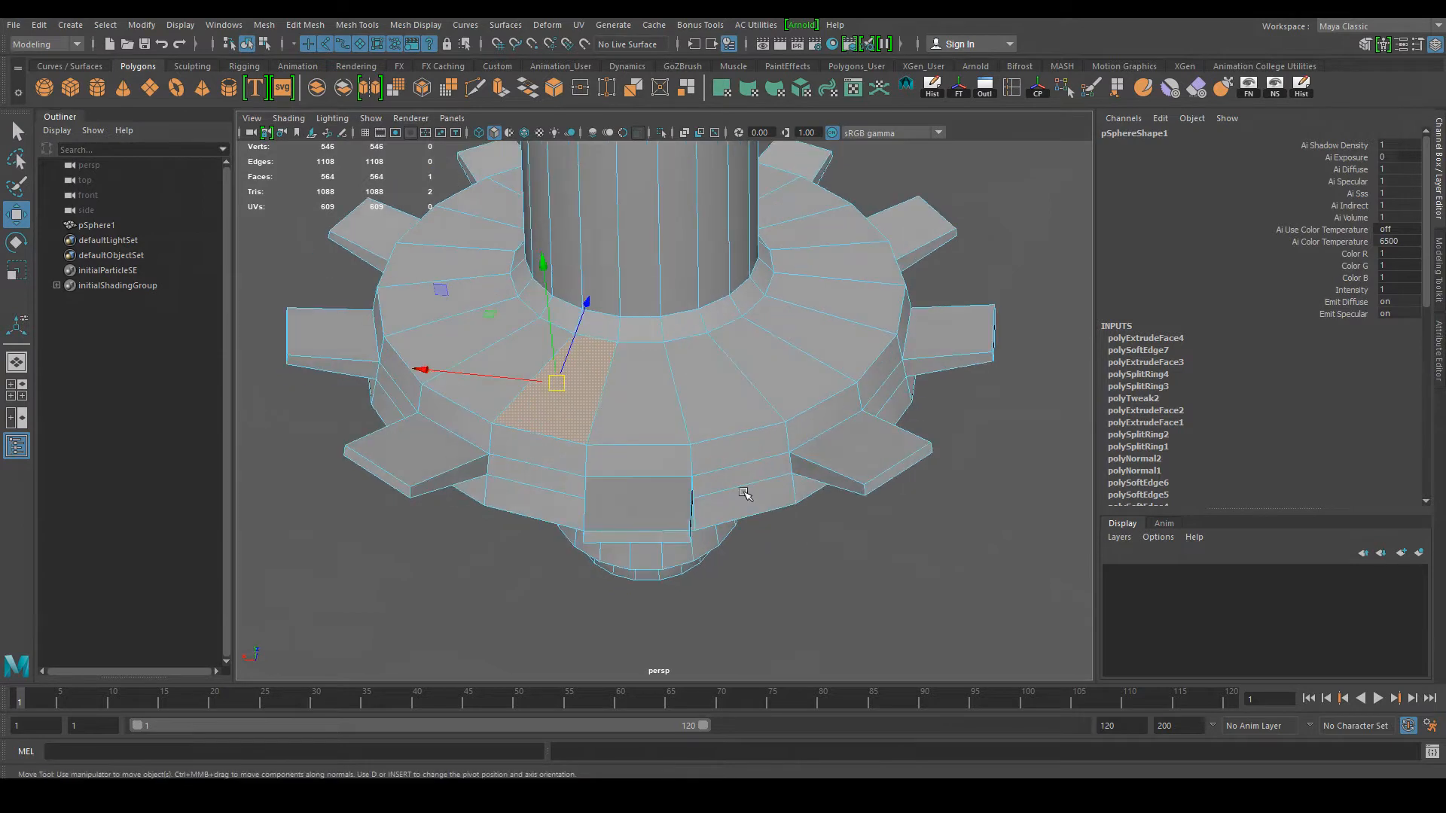
pyautogui.click(768, 598)
pyautogui.keyDown('alt'); pyautogui.moveTo(675, 513); pyautogui.dragTo(734, 529, button='right'); pyautogui.keyUp('alt')
pyautogui.keyDown('alt'); pyautogui.moveTo(735, 528); pyautogui.dragTo(807, 548, button='middle'); pyautogui.keyUp('alt')
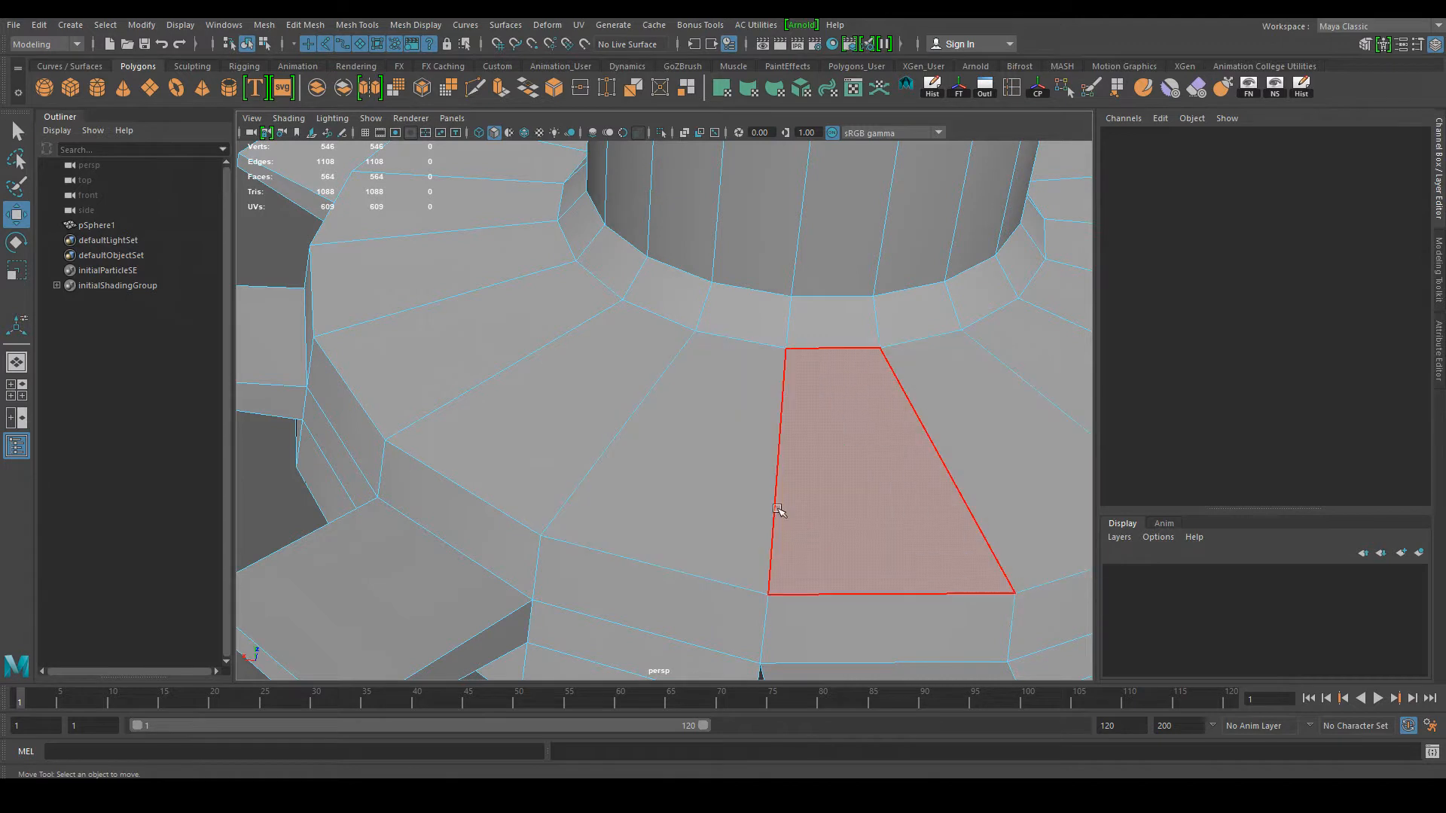
pyautogui.keyDown('alt'); pyautogui.moveTo(764, 530); pyautogui.dragTo(504, 376, button='right'); pyautogui.keyUp('alt')
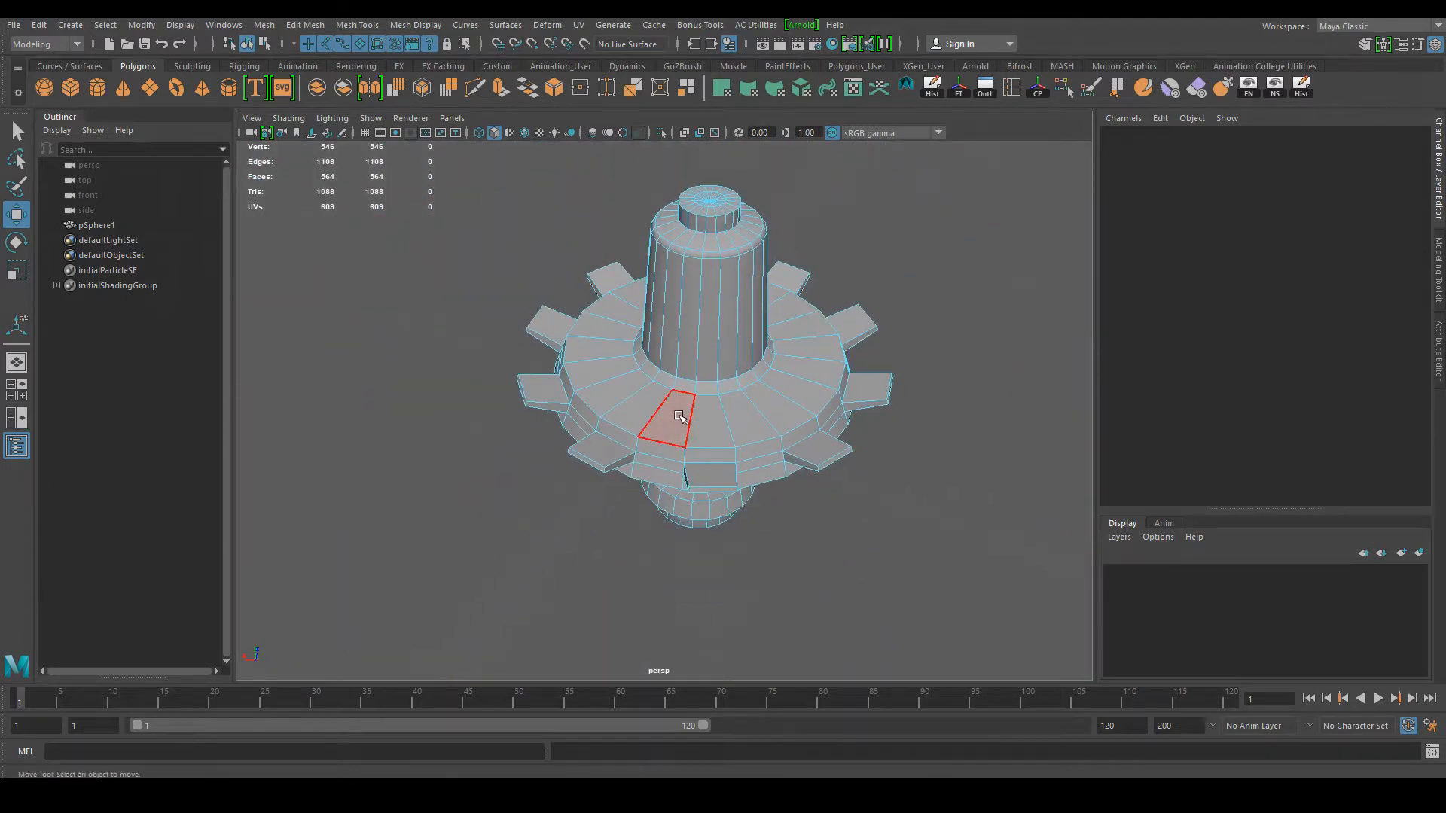
pyautogui.click(689, 418)
pyautogui.keyDown('alt'); pyautogui.moveTo(620, 571); pyautogui.dragTo(855, 622, button='right'); pyautogui.keyUp('alt')
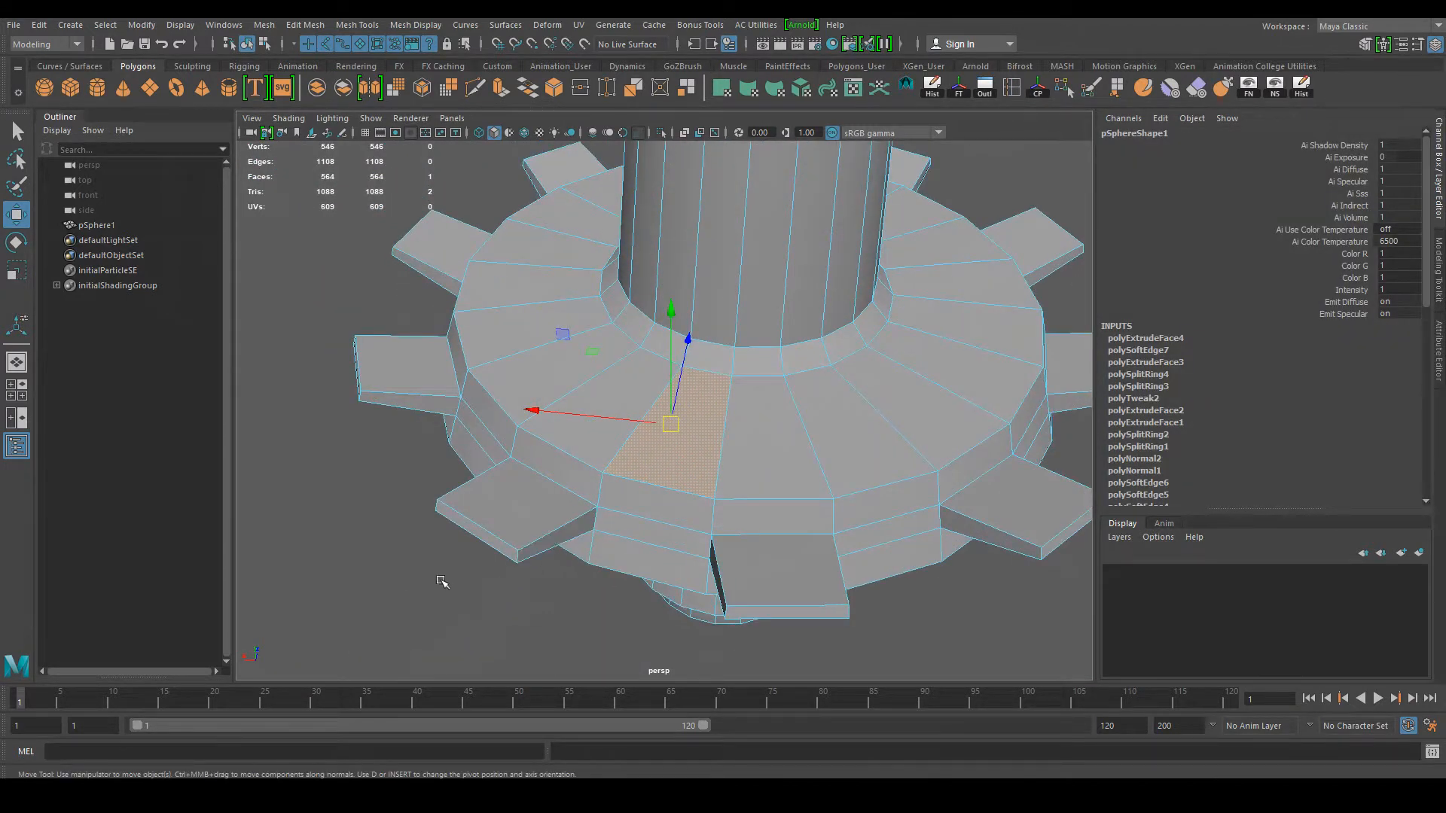
pyautogui.click(442, 581)
# Step: Switch between unsmoothed display and smooth preview close up to examine the hidden wedge extrusion, ending in smooth preview
pyautogui.scroll(-3, 678, 549)
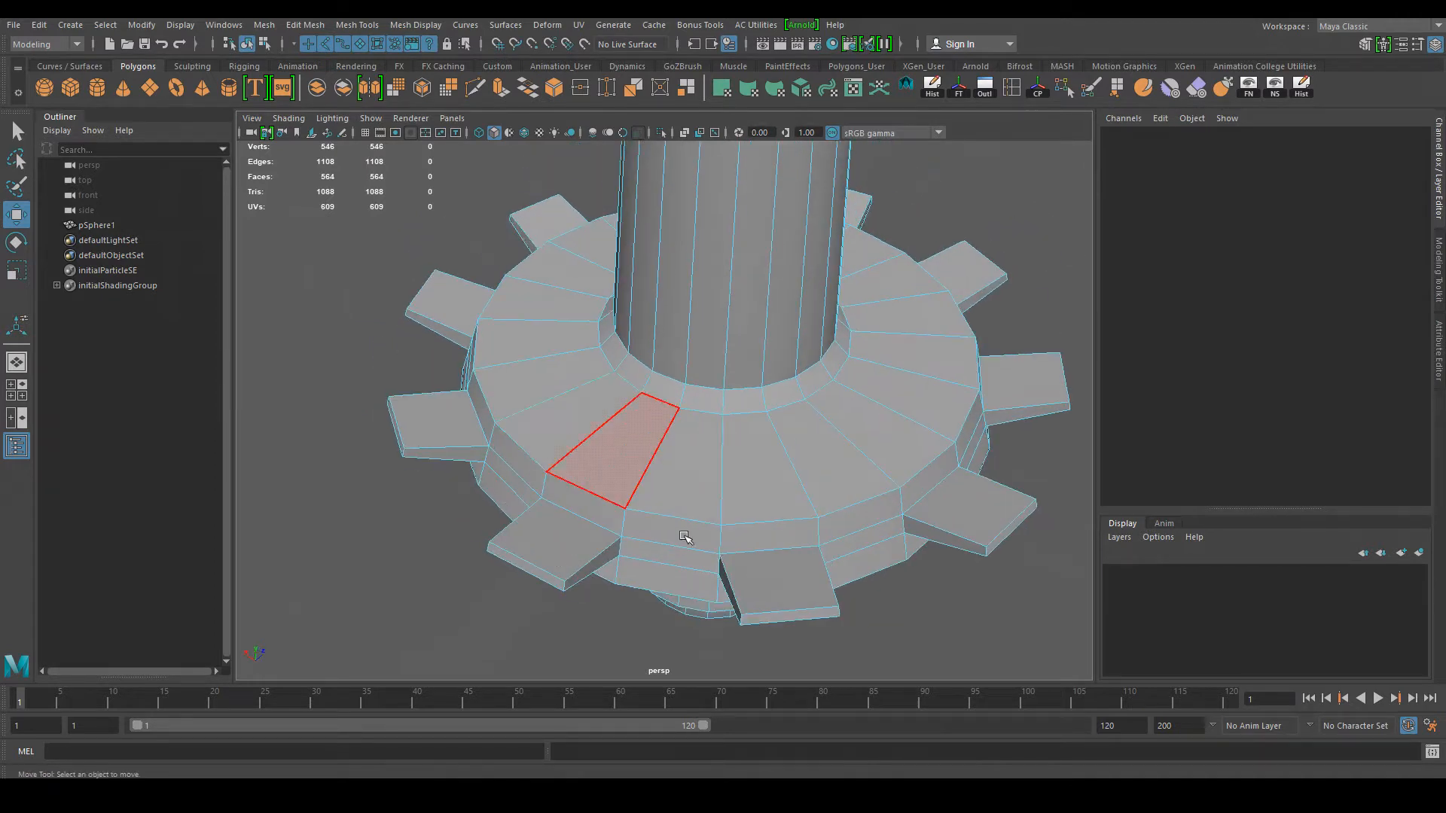
pyautogui.keyDown('alt'); pyautogui.moveTo(339, 549); pyautogui.dragTo(394, 574, button='right'); pyautogui.keyUp('alt')
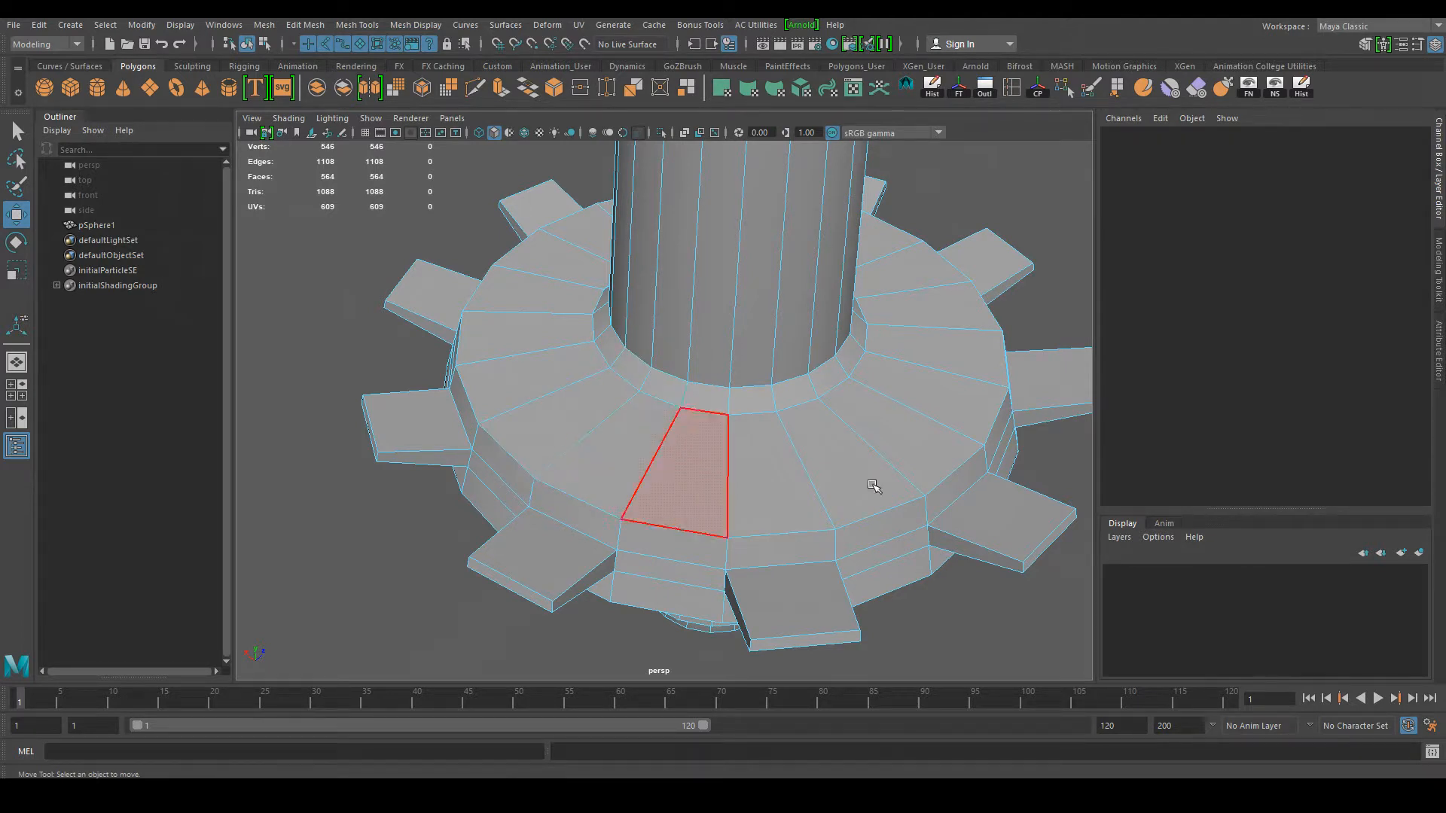
pyautogui.keyDown('alt'); pyautogui.moveTo(460, 467); pyautogui.dragTo(480, 473, button='middle'); pyautogui.keyUp('alt')
pyautogui.keyDown('alt'); pyautogui.moveTo(659, 443); pyautogui.dragTo(828, 516, button='right'); pyautogui.keyUp('alt')
pyautogui.keyDown('alt'); pyautogui.moveTo(570, 510); pyautogui.dragTo(657, 472, button='middle'); pyautogui.keyUp('alt')
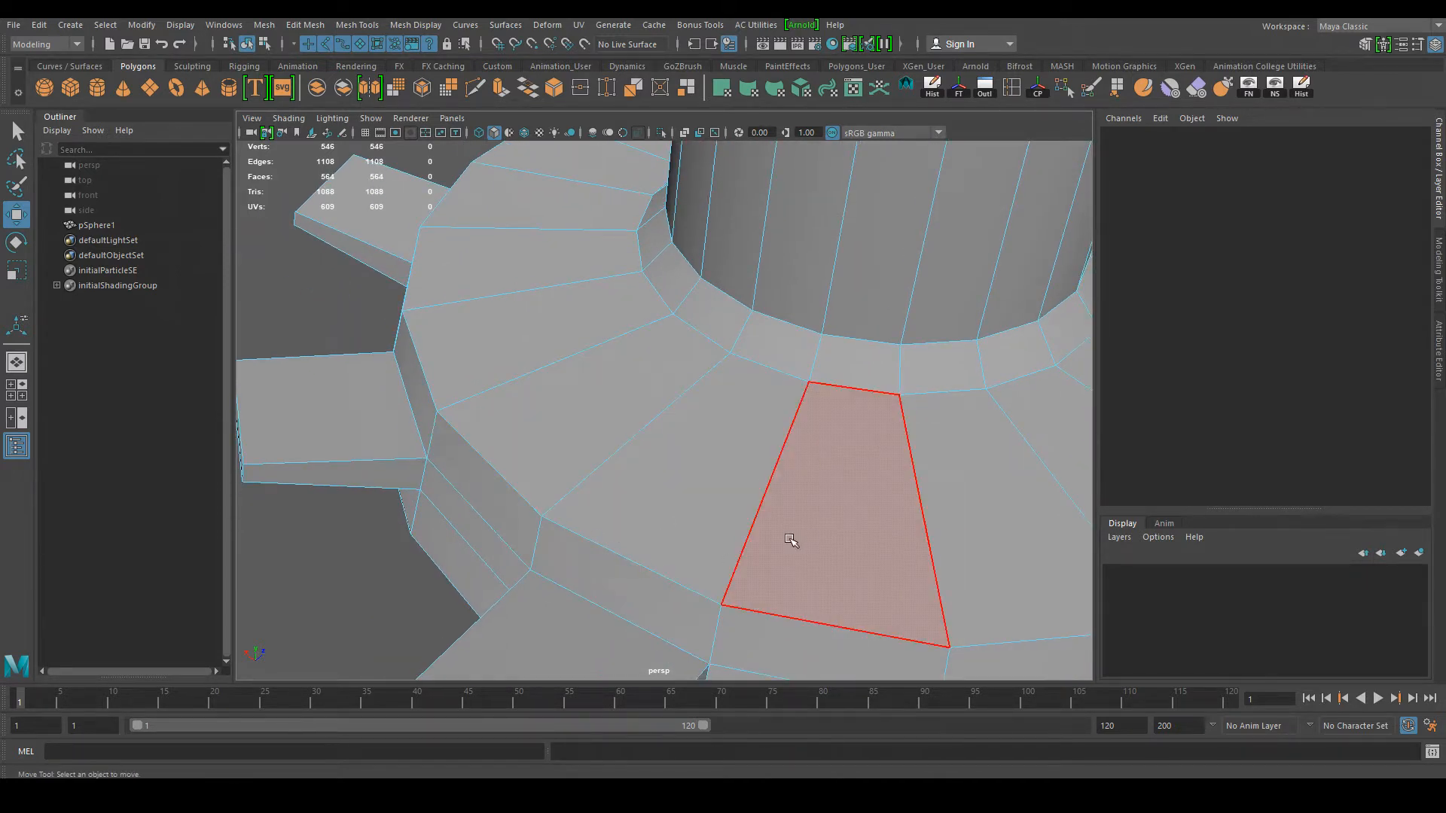
pyautogui.press('3')
pyautogui.press('1')
pyautogui.press('3')
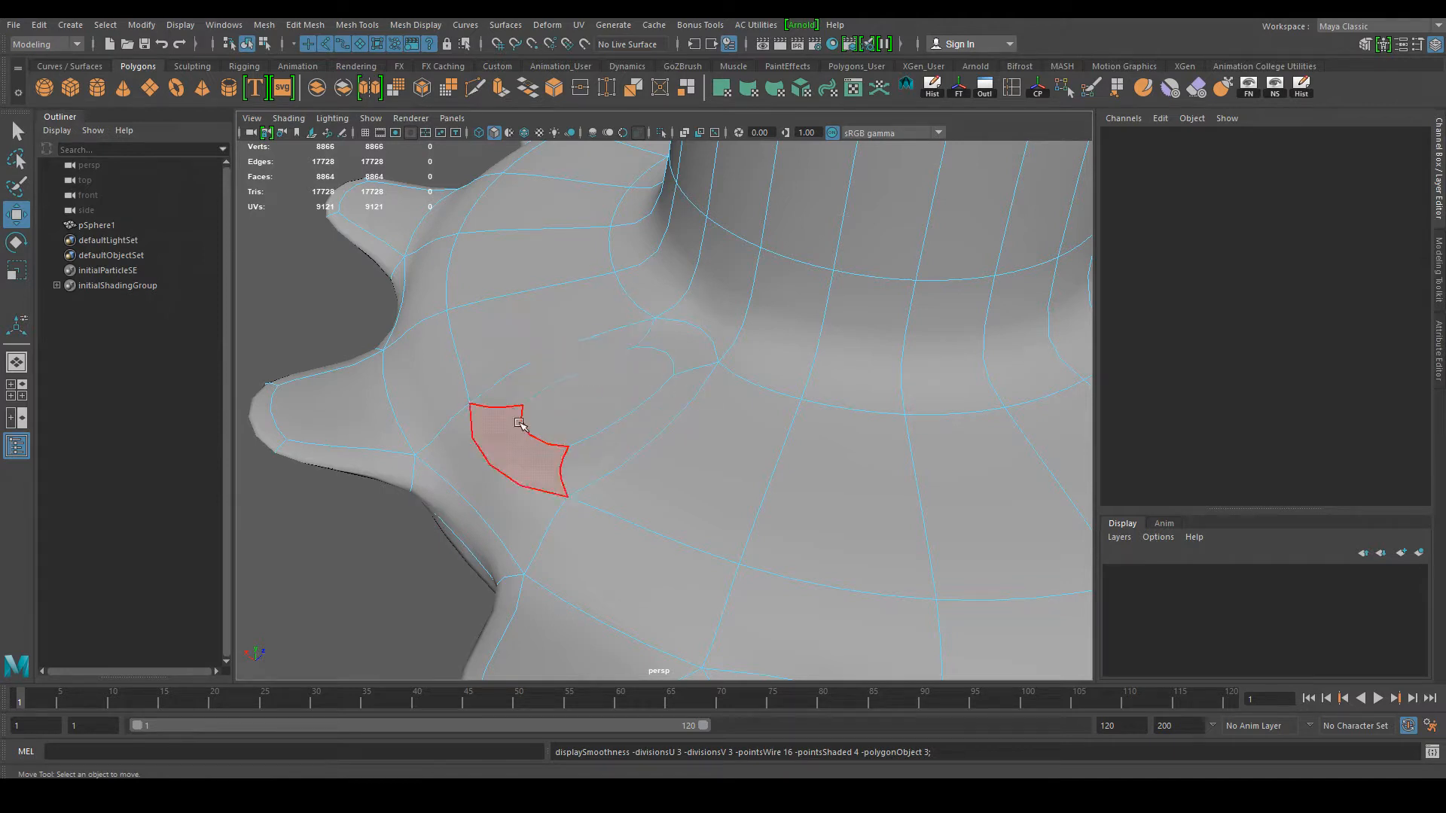
# Step: Pick the extrusion's cap face and the thin side faces around it in smooth preview, then restore unsmoothed display
pyautogui.click(621, 395)
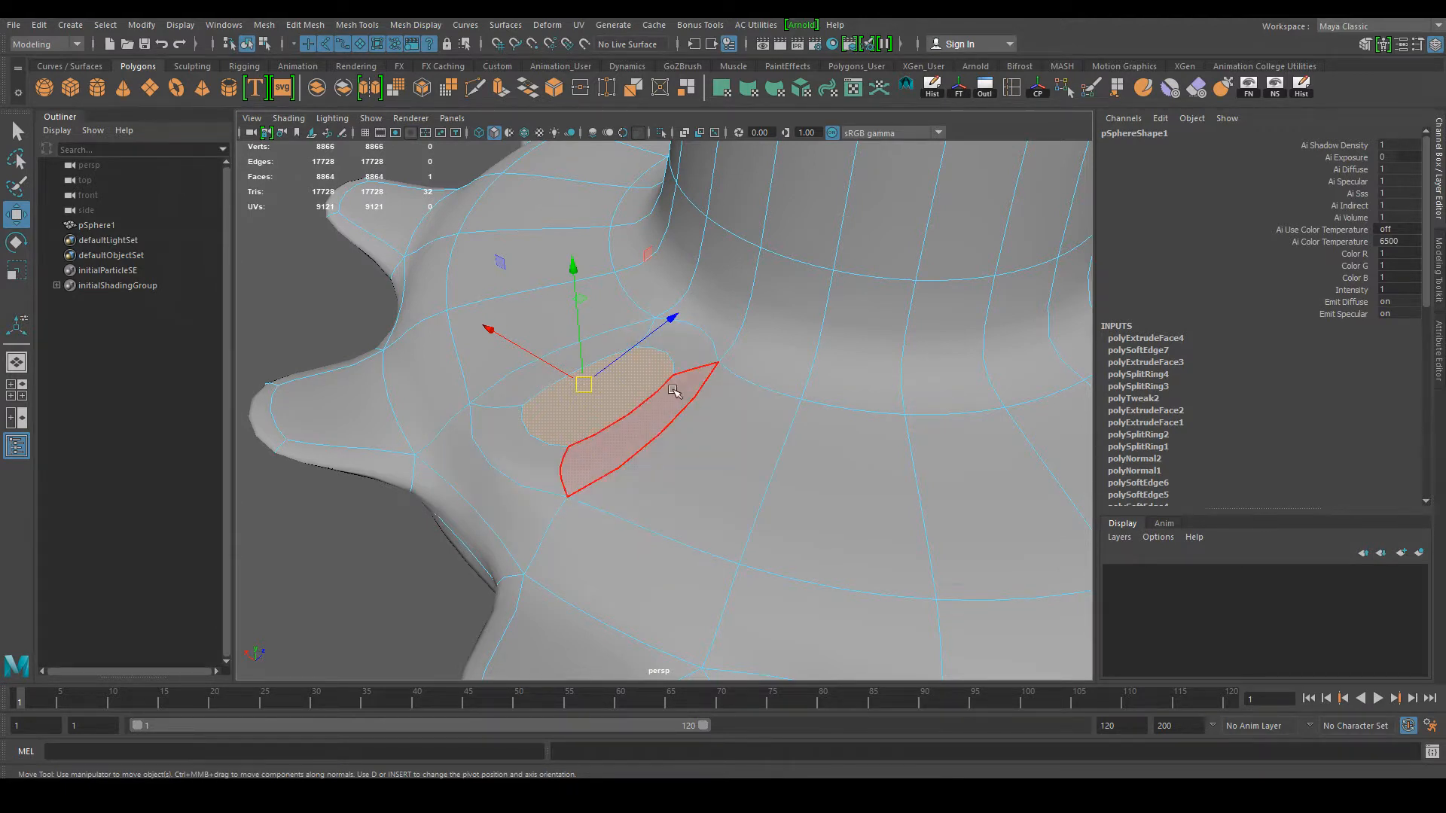
pyautogui.click(814, 492)
pyautogui.click(939, 477)
pyautogui.click(736, 467)
pyautogui.click(523, 470)
pyautogui.press('q')
pyautogui.keyDown('shift'); pyautogui.click(543, 376); pyautogui.keyUp('shift')
pyautogui.keyDown('shift'); pyautogui.click(656, 363); pyautogui.keyUp('shift')
pyautogui.press('1')
# Step: Delete the cap face of the zero-height wedge extrusion and display the mesh in smooth preview
pyautogui.click(346, 577)
pyautogui.click(536, 457)
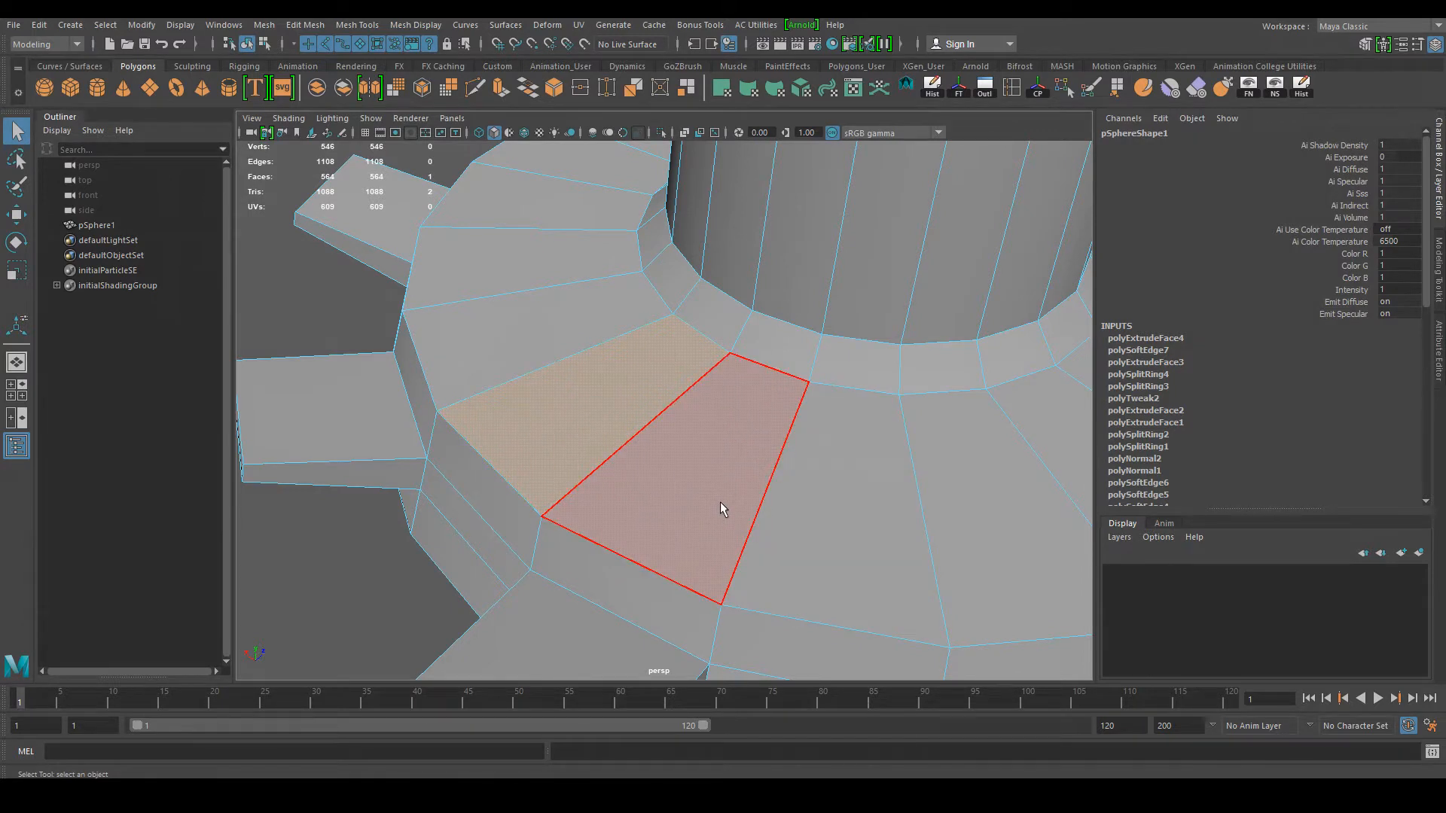
pyautogui.press('Delete')
pyautogui.press('3')
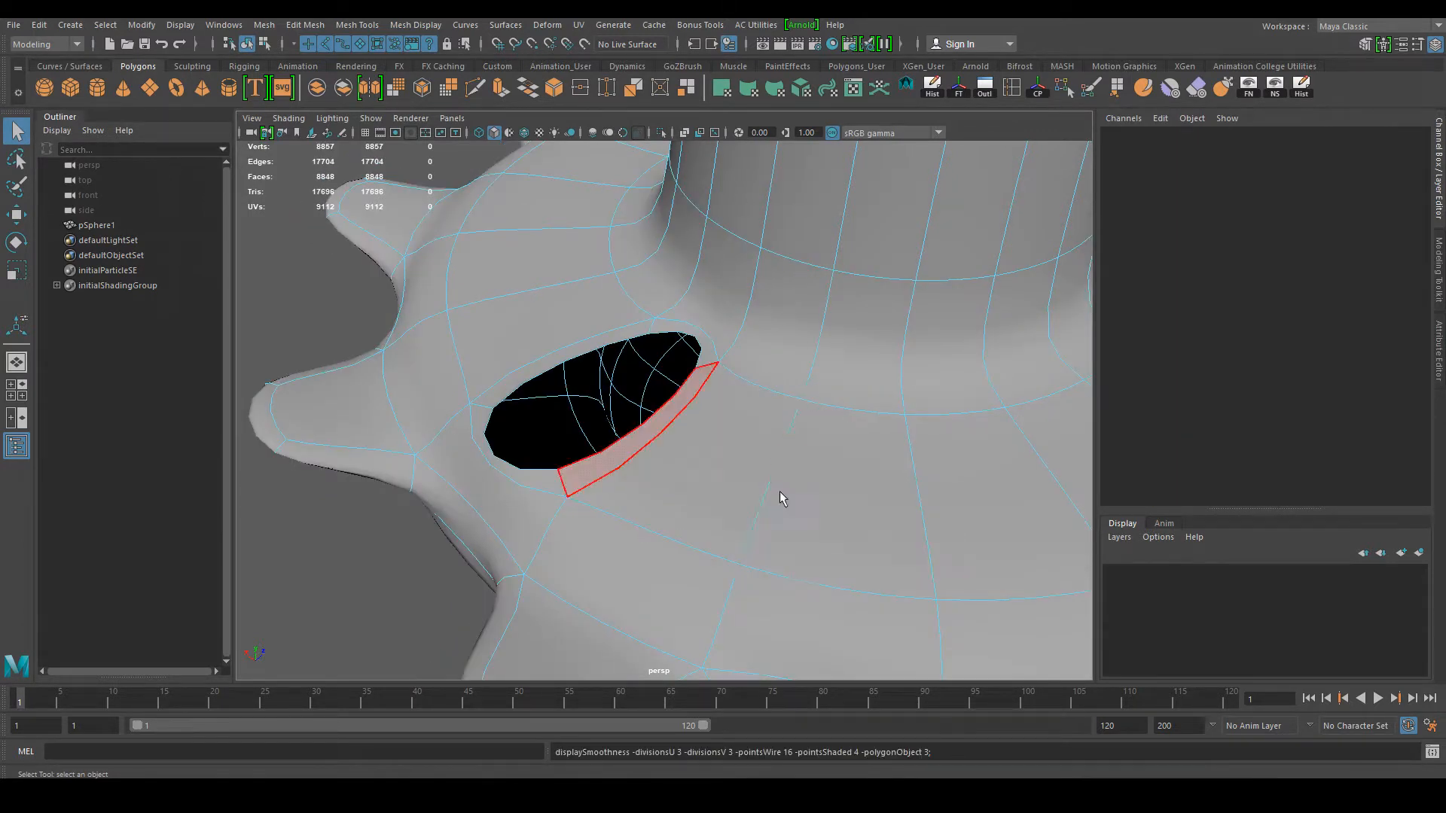
# Step: Select the four thin side faces surrounding the oval hole in the disc's top
pyautogui.click(566, 354)
pyautogui.keyDown('shift'); pyautogui.click(480, 418); pyautogui.keyUp('shift')
pyautogui.keyDown('shift'); pyautogui.click(591, 462); pyautogui.keyUp('shift')
pyautogui.keyDown('shift'); pyautogui.click(754, 395); pyautogui.keyUp('shift')
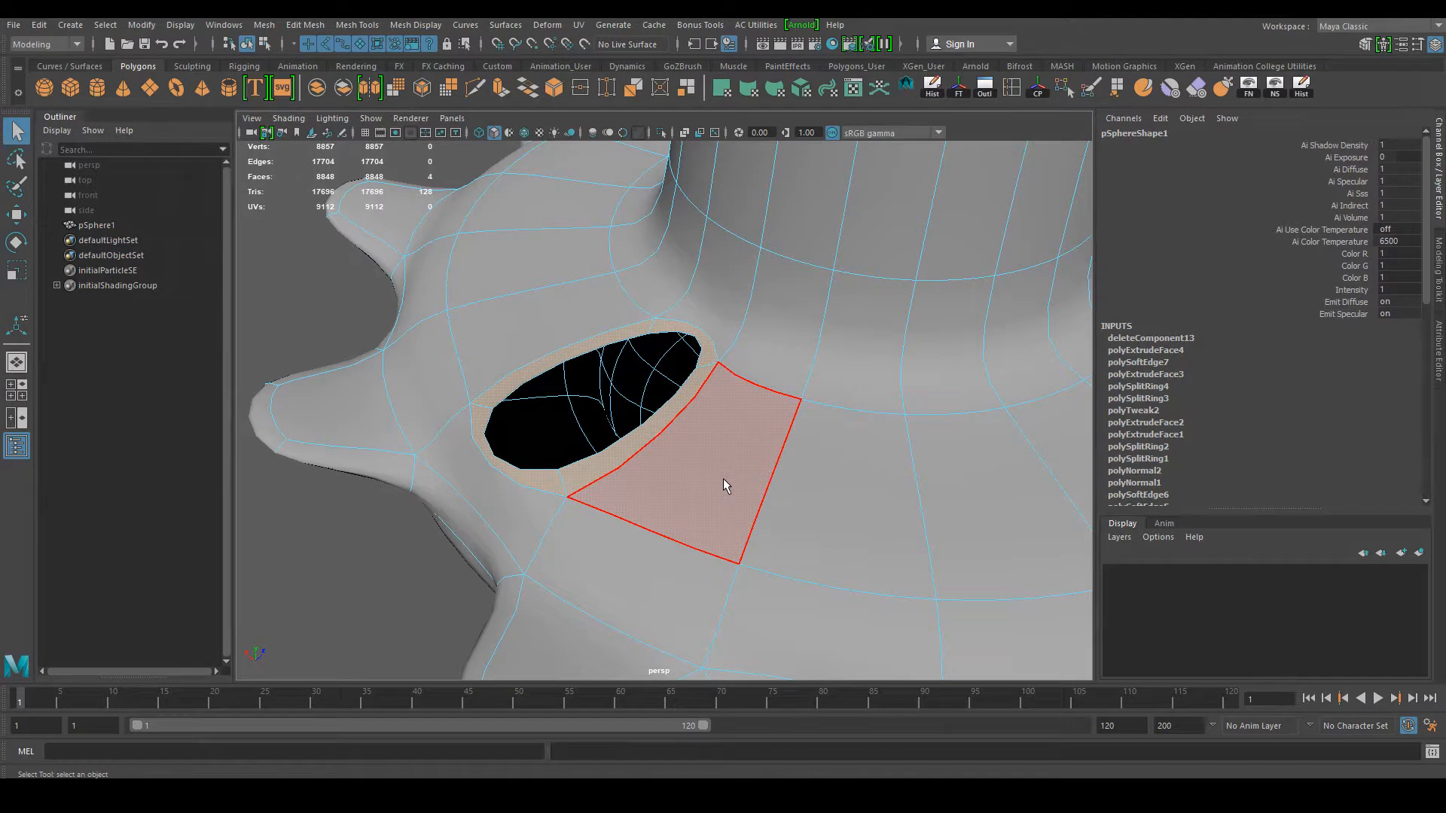
pyautogui.moveTo(759, 366); pyautogui.dragTo(758, 411, button='right')
pyautogui.click(572, 267)
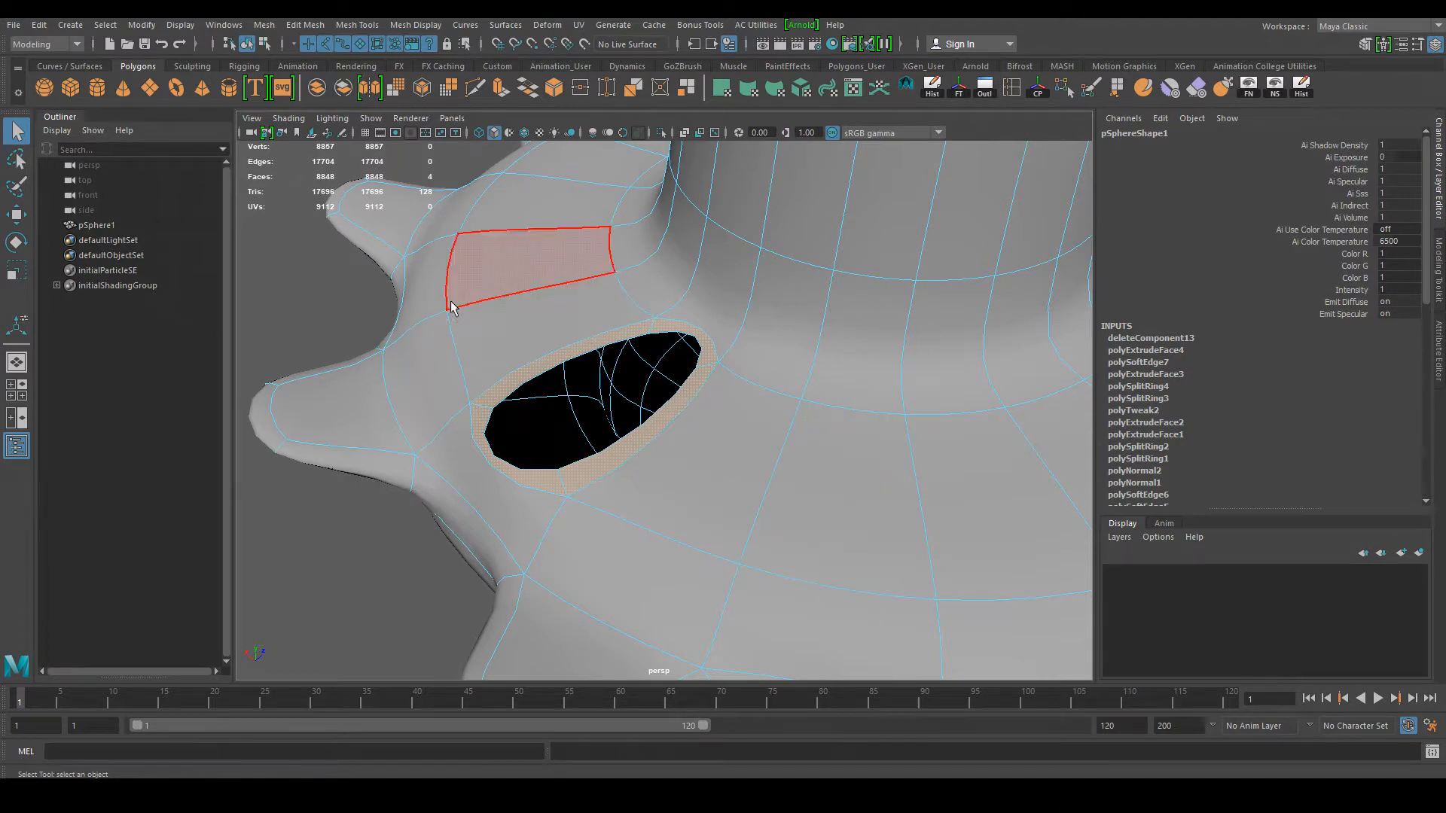
pyautogui.click(837, 433)
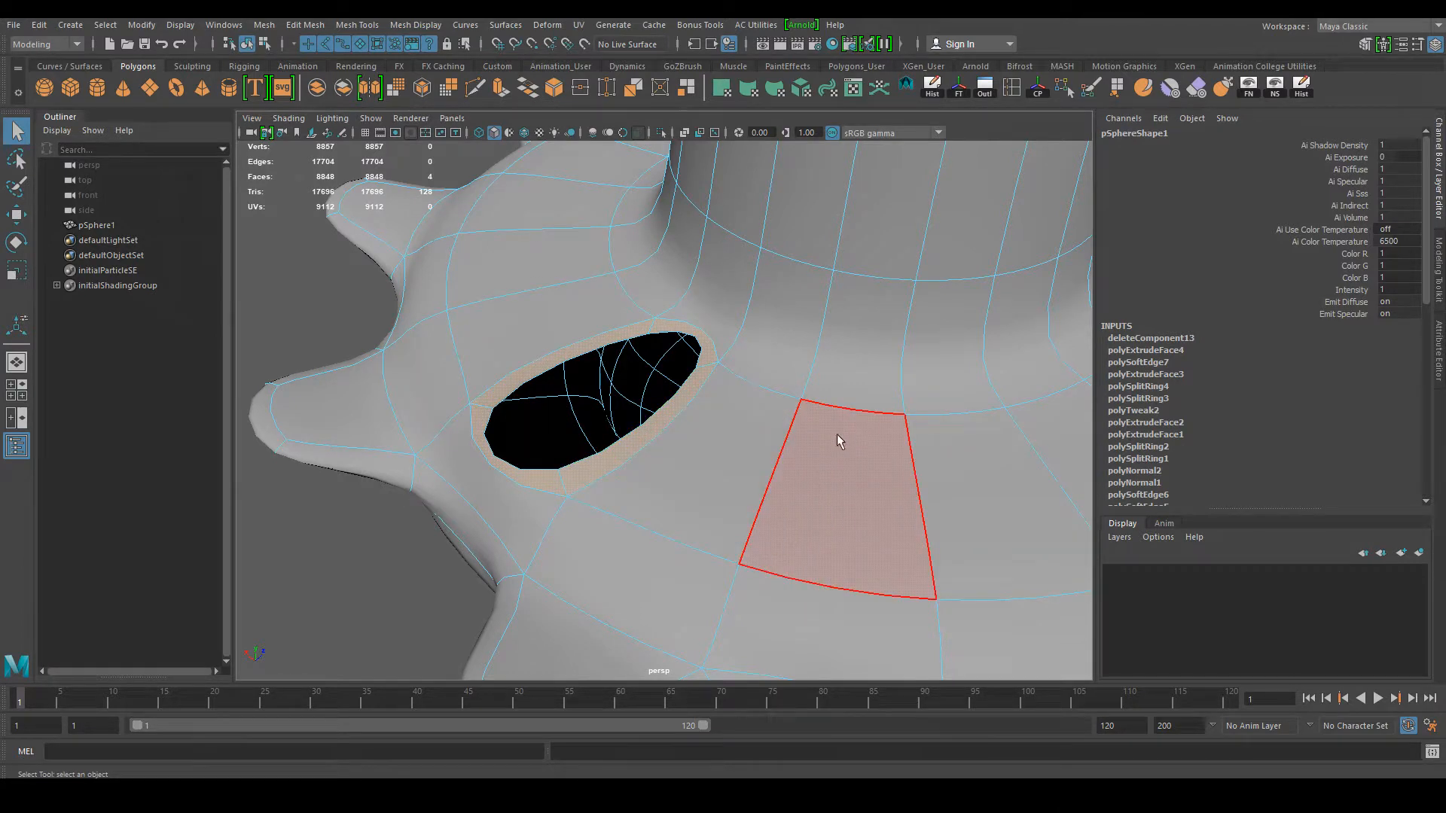
pyautogui.click(681, 383)
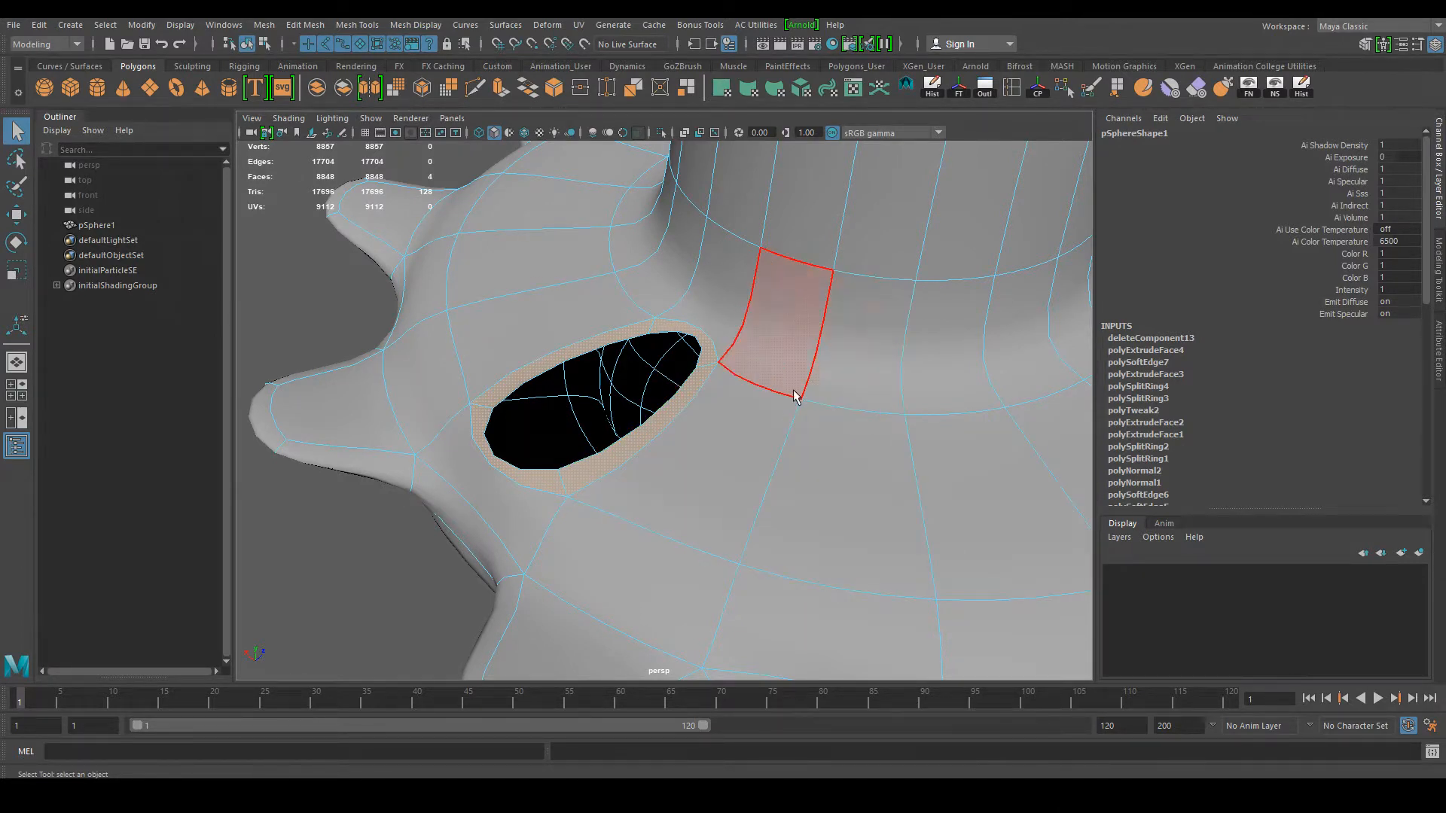
# Step: Try deleting an edge where the disc's top meets the central column in edge mode, and undo the deletion
pyautogui.rightClick(844, 418)
pyautogui.click(848, 324)
pyautogui.click(866, 414)
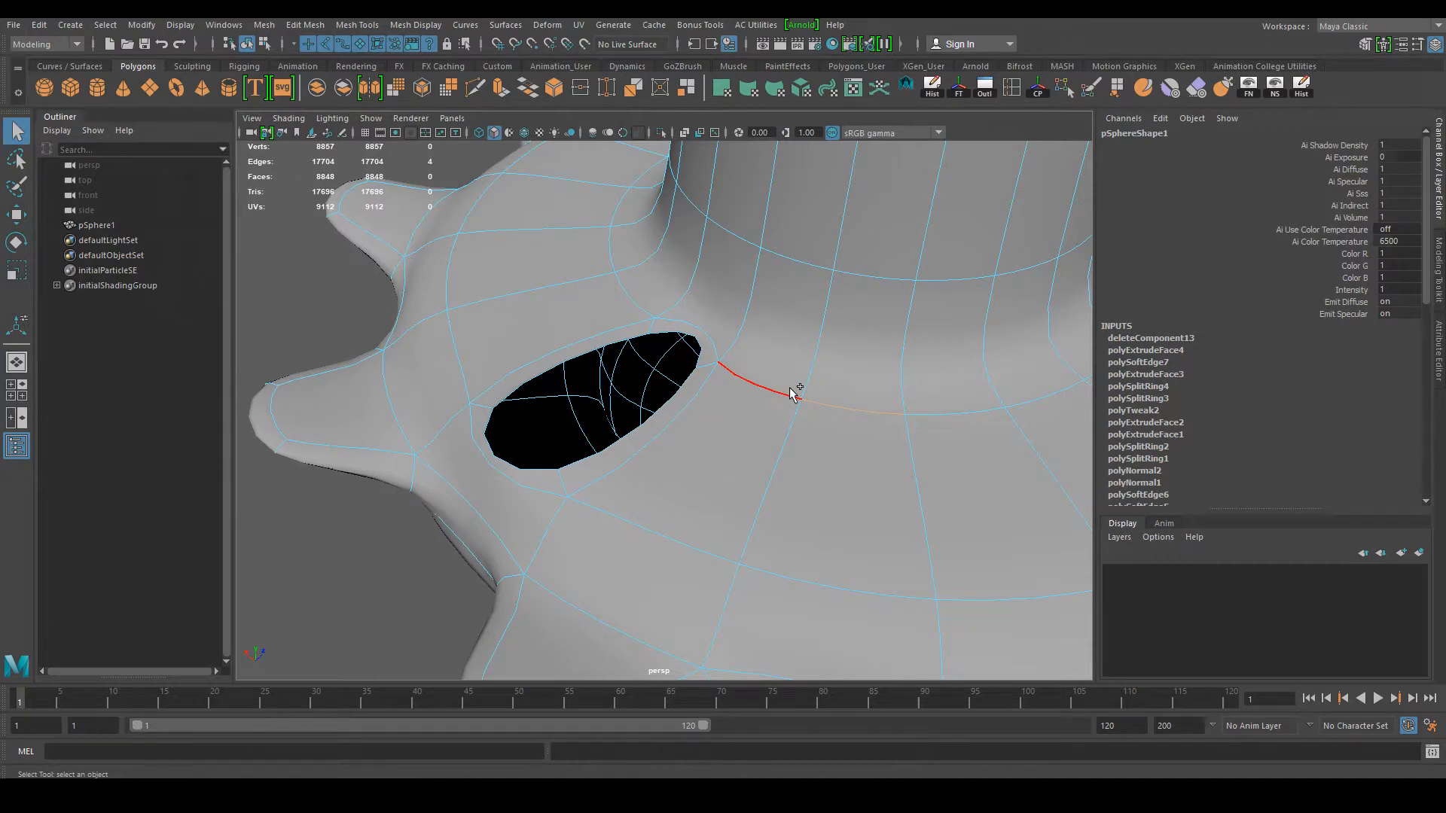
pyautogui.keyDown('shift'); pyautogui.rightClick(833, 396); pyautogui.keyUp('shift')
pyautogui.click(798, 418)
pyautogui.hotkey('ctrl', 'z')
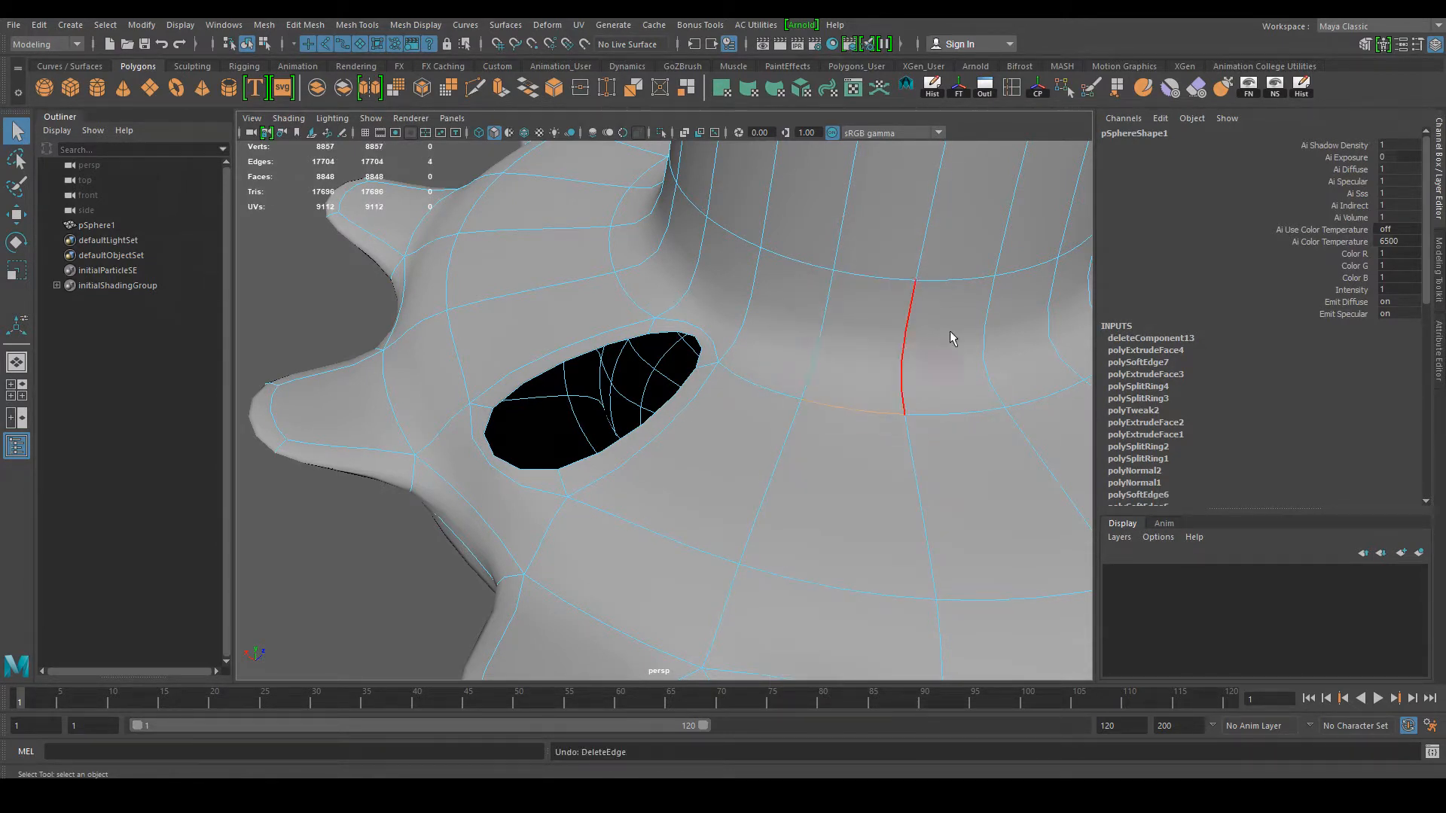
# Step: In face mode, delete the four thin side faces left around the hole by the zero-height extrusion
pyautogui.press('F11')
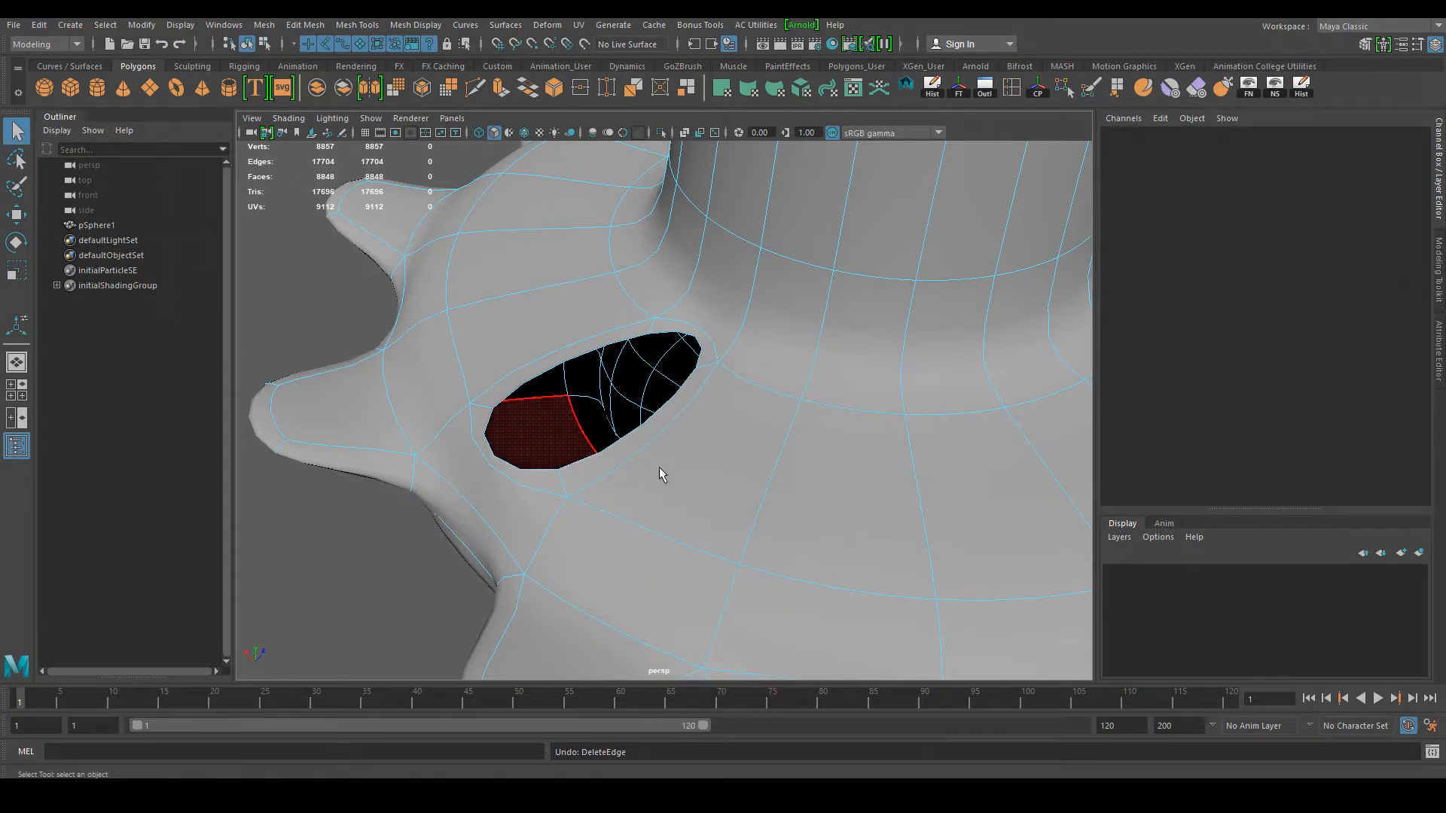
pyautogui.click(589, 471)
pyautogui.keyDown('shift'); pyautogui.click(537, 482); pyautogui.keyUp('shift')
pyautogui.keyDown('shift'); pyautogui.click(526, 362); pyautogui.keyUp('shift')
pyautogui.keyDown('shift'); pyautogui.click(684, 336); pyautogui.keyUp('shift')
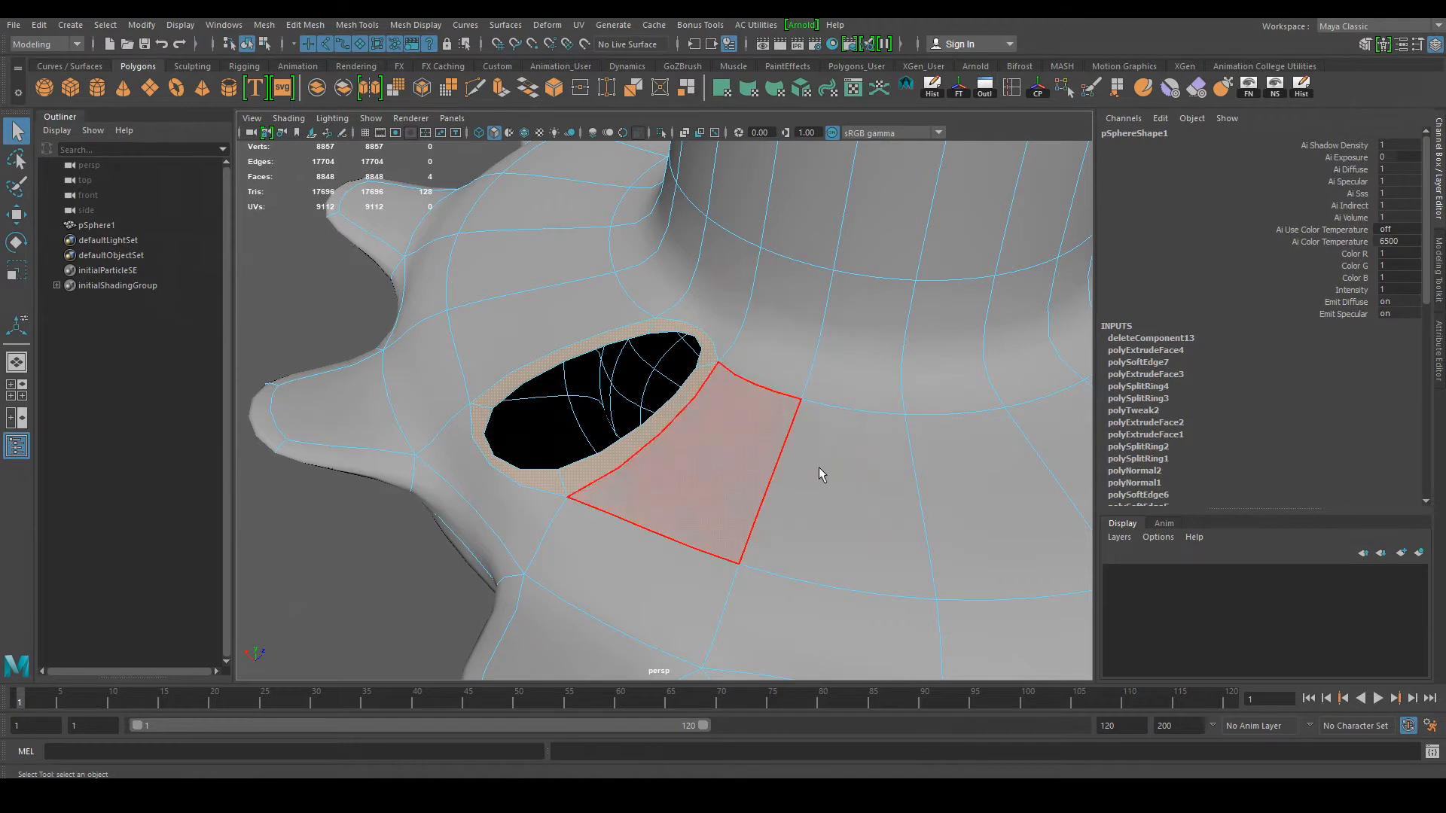
pyautogui.press('Delete')
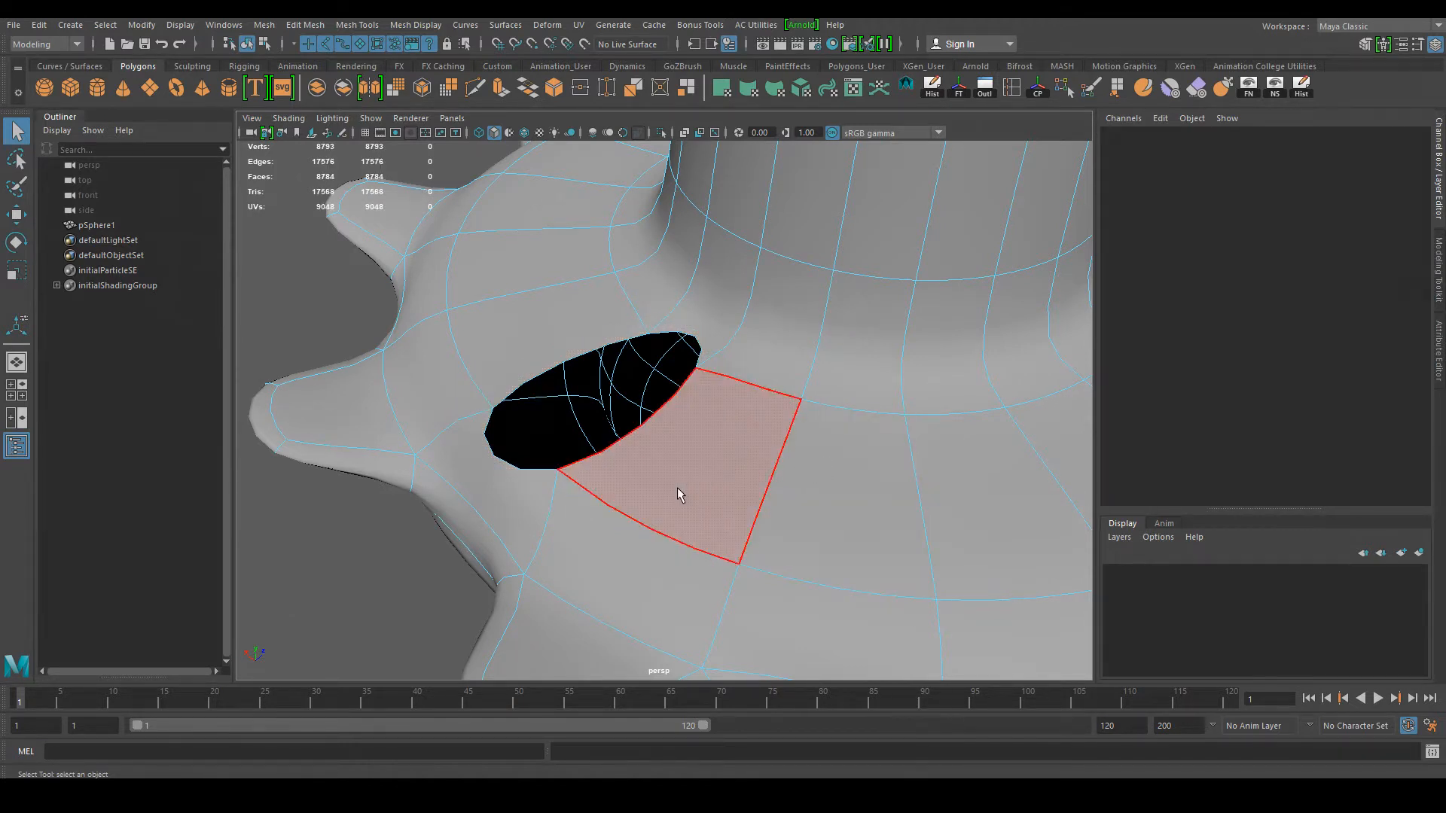
# Step: Restore unsmoothed display, return to object mode and select the whole mesh with the open wedge hole in view
pyautogui.press('1')
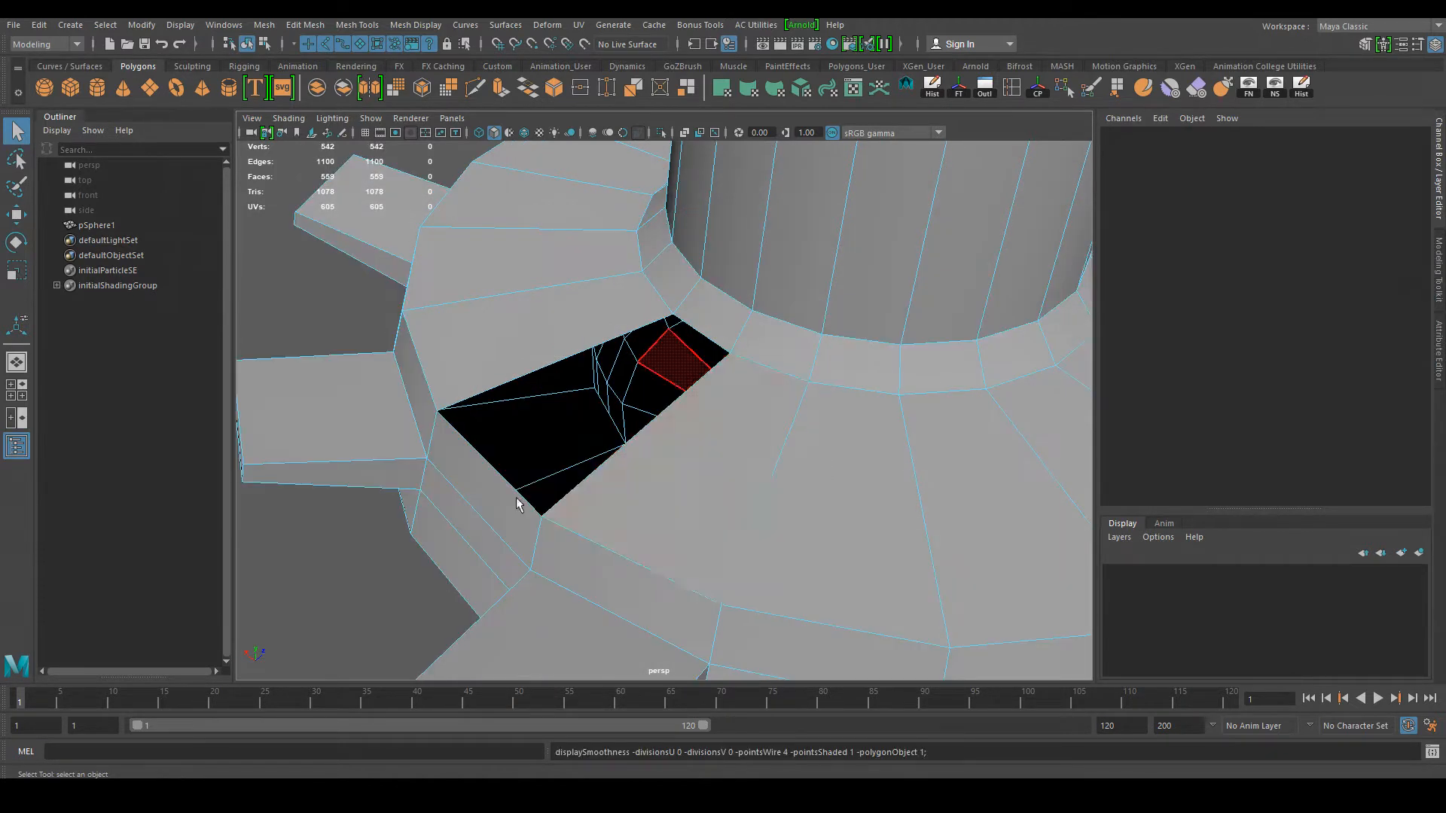
pyautogui.scroll(-3, 618, 362)
pyautogui.keyDown('alt'); pyautogui.moveTo(617, 363); pyautogui.dragTo(686, 450); pyautogui.keyUp('alt')
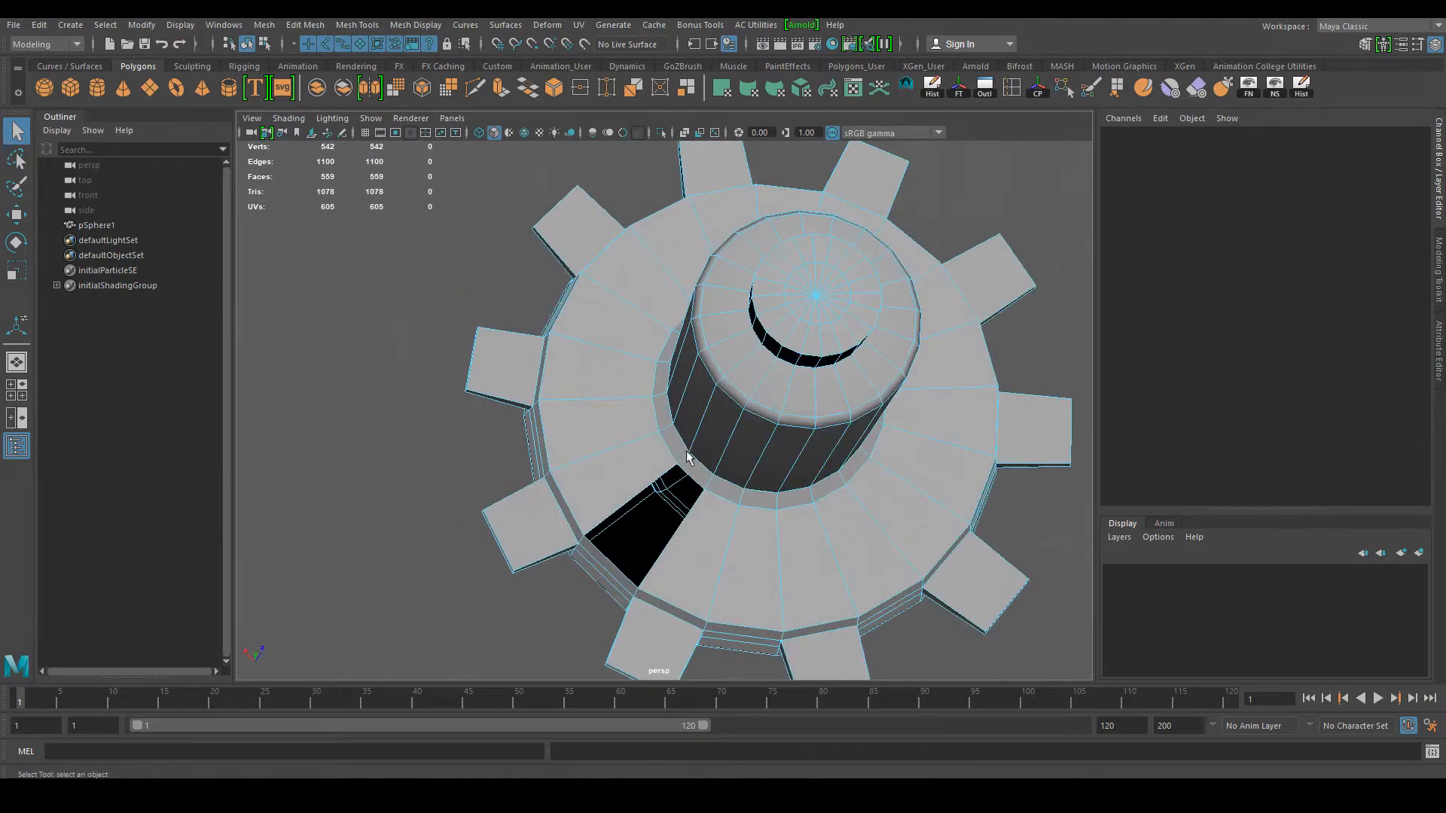
pyautogui.moveTo(603, 345); pyautogui.dragTo(656, 317, button='right')
pyautogui.click(358, 482)
pyautogui.keyDown('alt'); pyautogui.moveTo(554, 576); pyautogui.dragTo(552, 479); pyautogui.keyUp('alt')
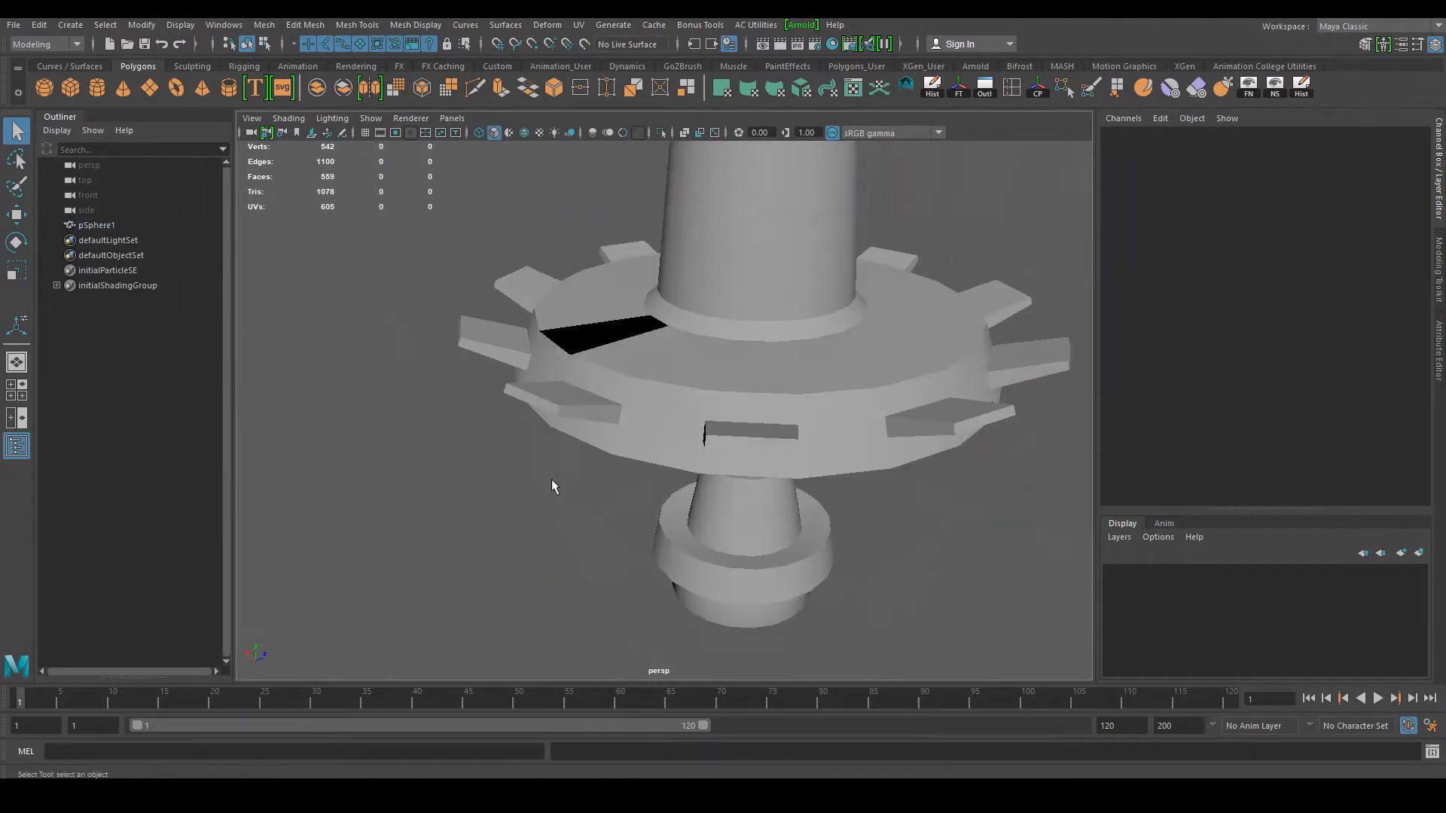
pyautogui.keyDown('alt'); pyautogui.moveTo(708, 361); pyautogui.dragTo(726, 423); pyautogui.keyUp('alt')
pyautogui.click(726, 422)
pyautogui.keyDown('alt'); pyautogui.moveTo(607, 429); pyautogui.dragTo(550, 432); pyautogui.keyUp('alt')
pyautogui.keyDown('alt'); pyautogui.moveTo(550, 432); pyautogui.dragTo(668, 439, button='right'); pyautogui.keyUp('alt')
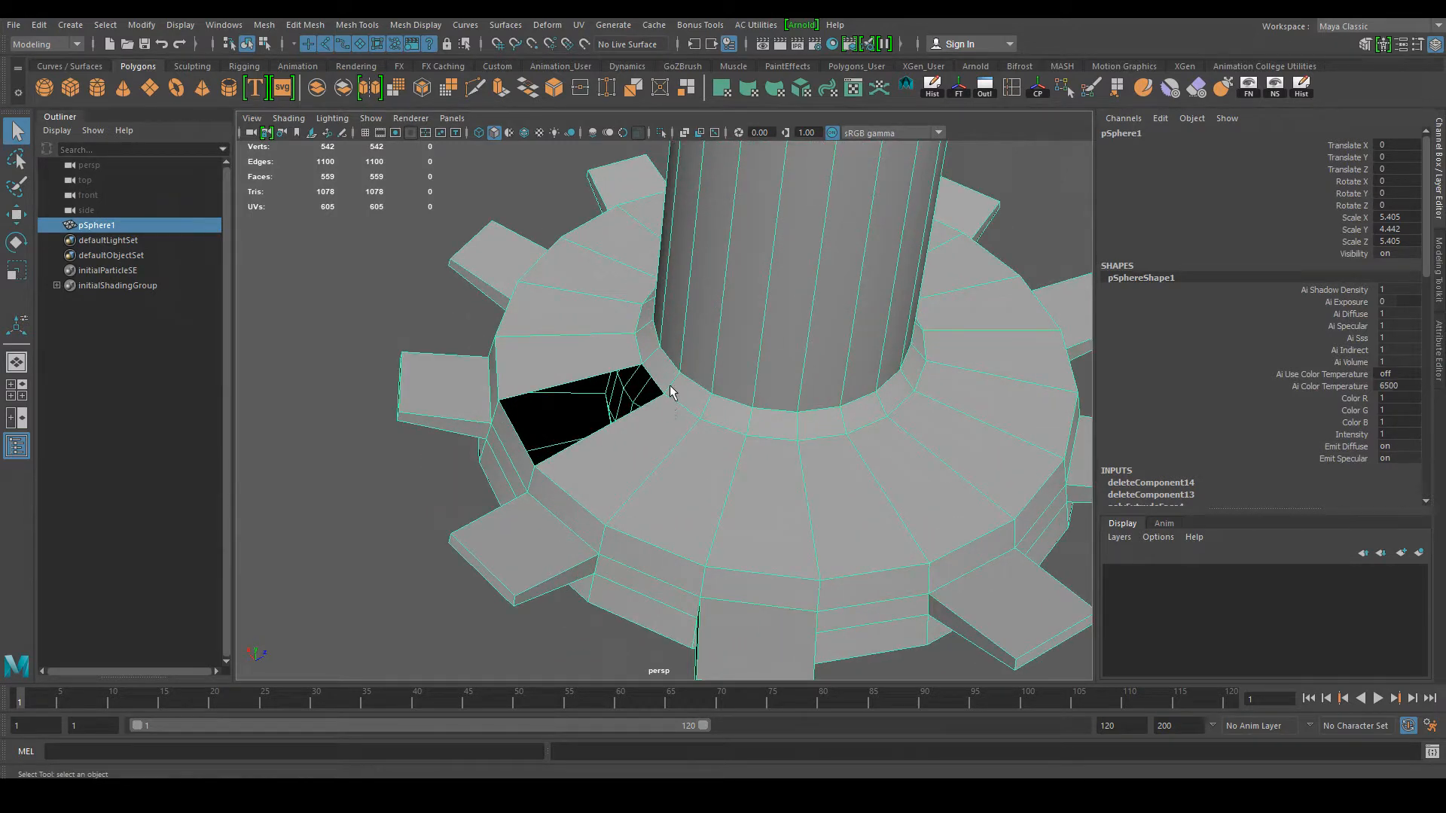
# Step: Fill the wedge-shaped hole in the disc's top with a new face using Append to Polygon on its border edges
pyautogui.click(305, 25)
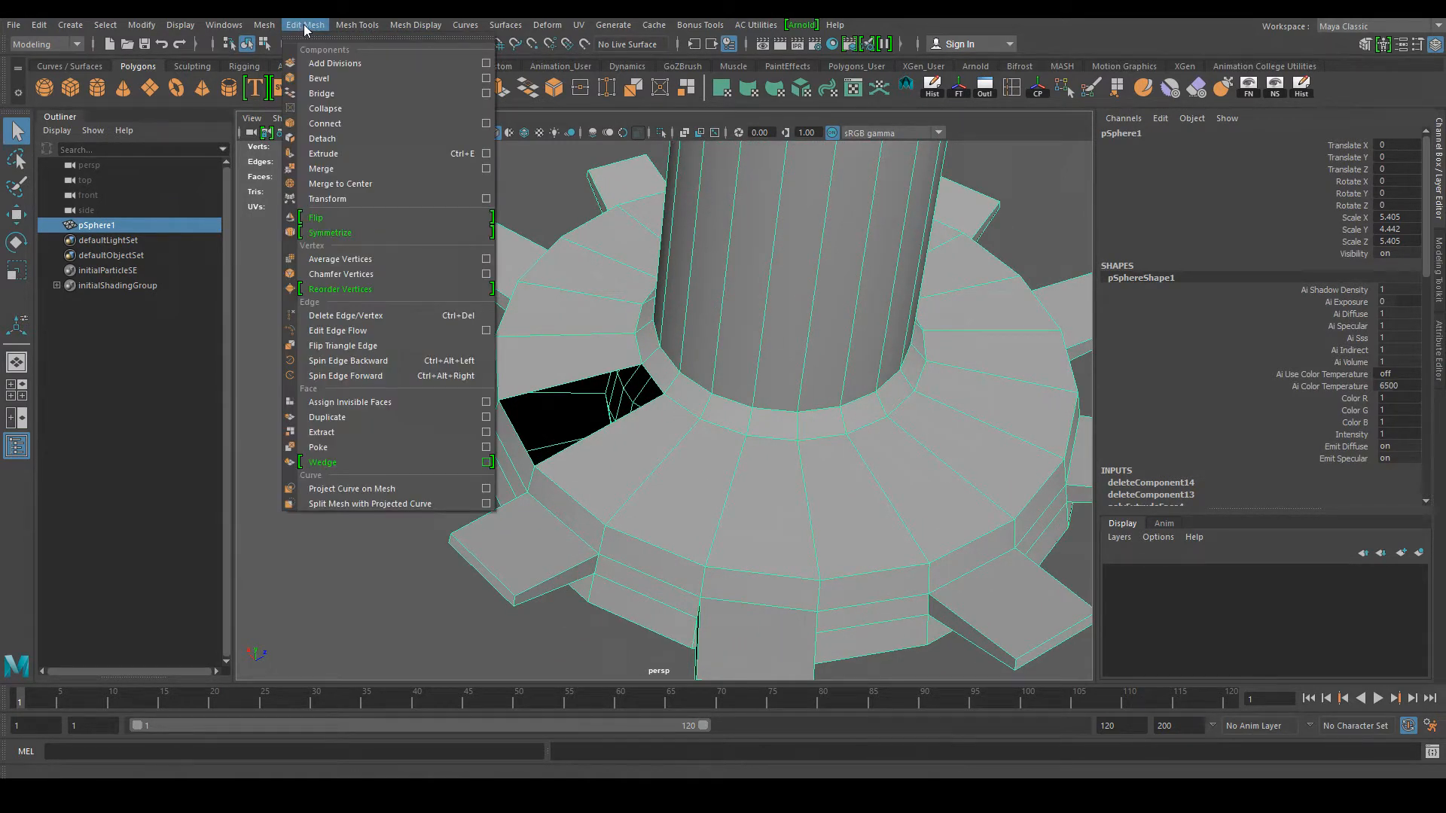
pyautogui.click(348, 25)
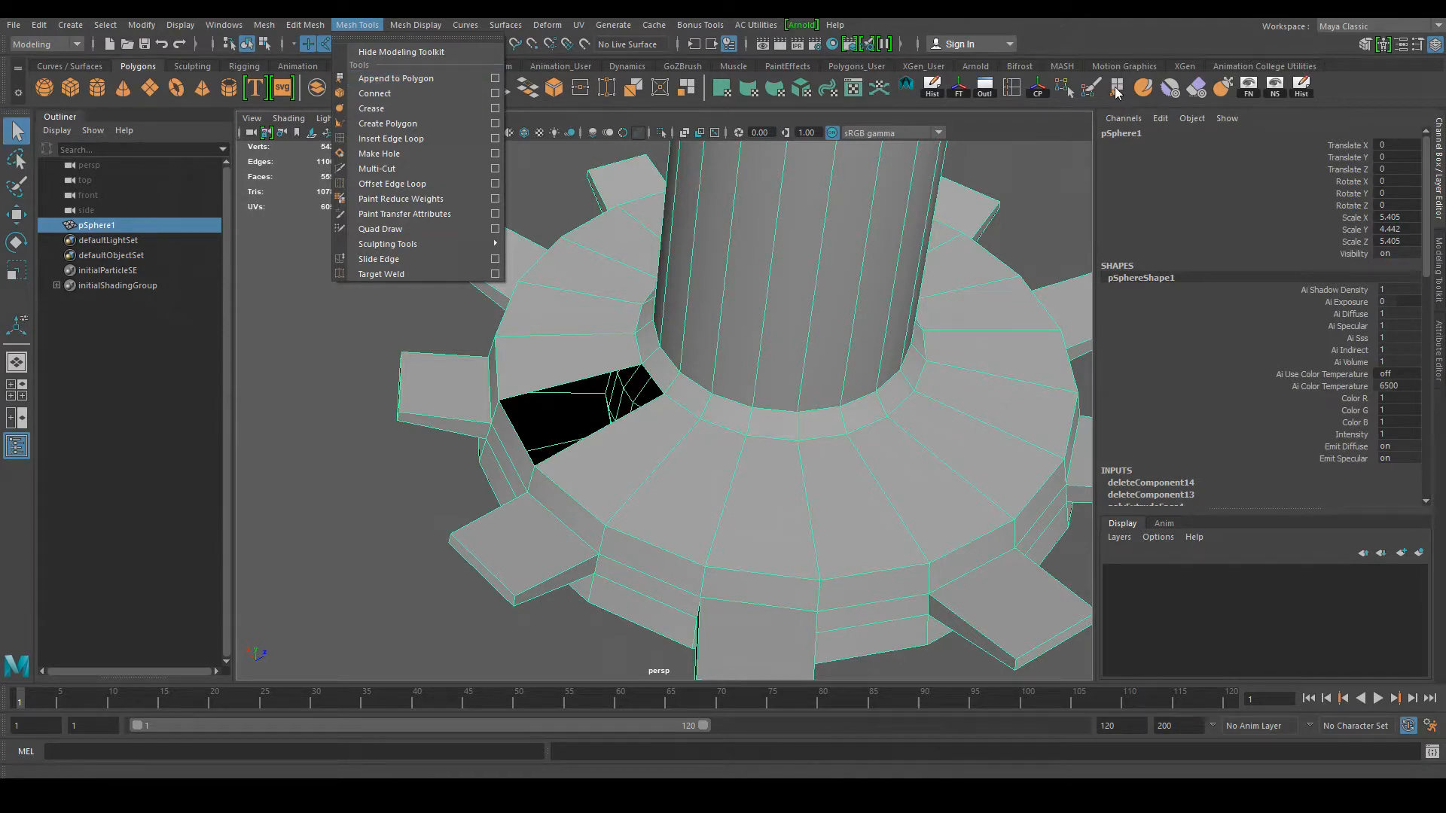
pyautogui.click(1347, 88)
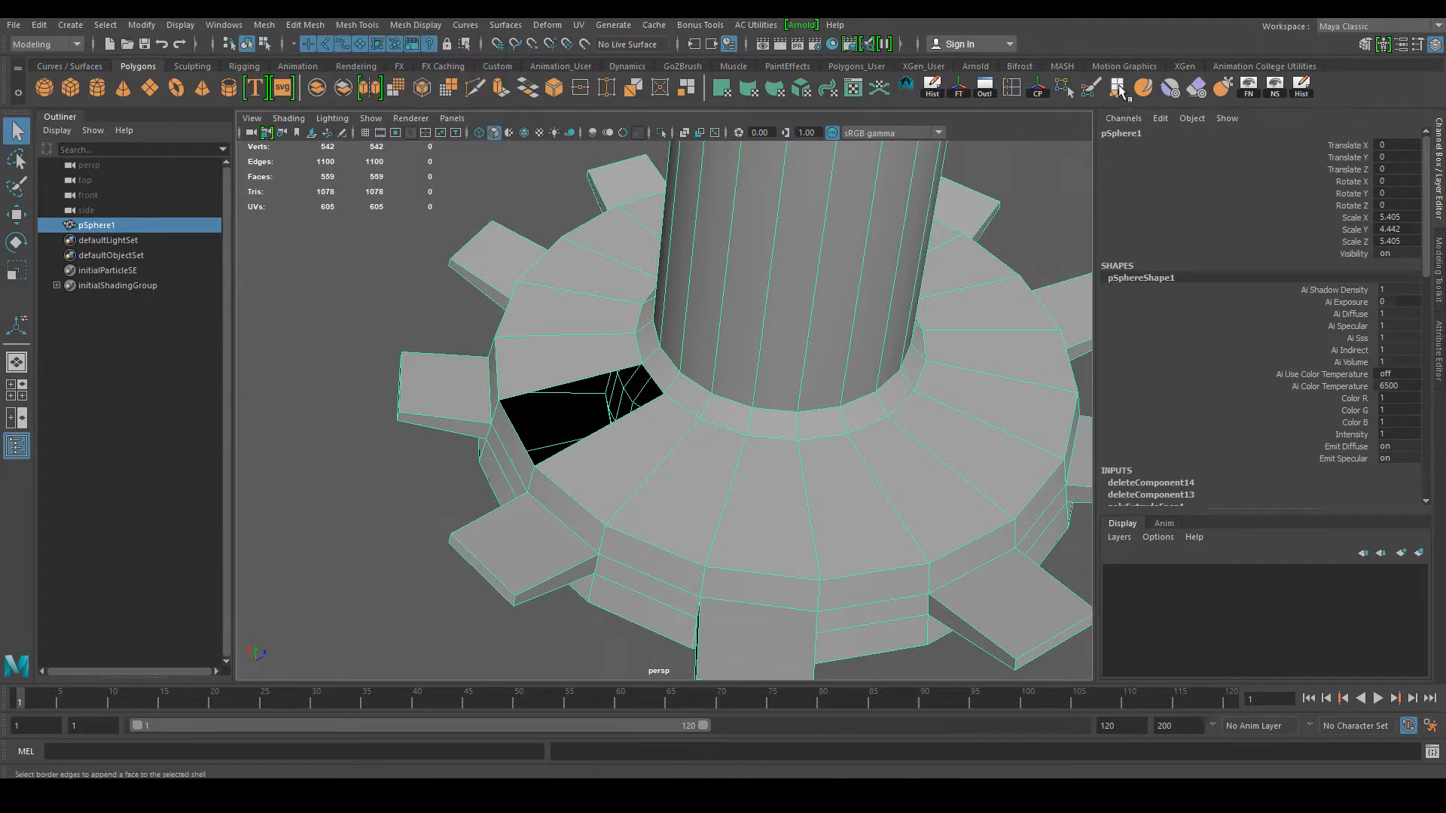
pyautogui.click(1118, 90)
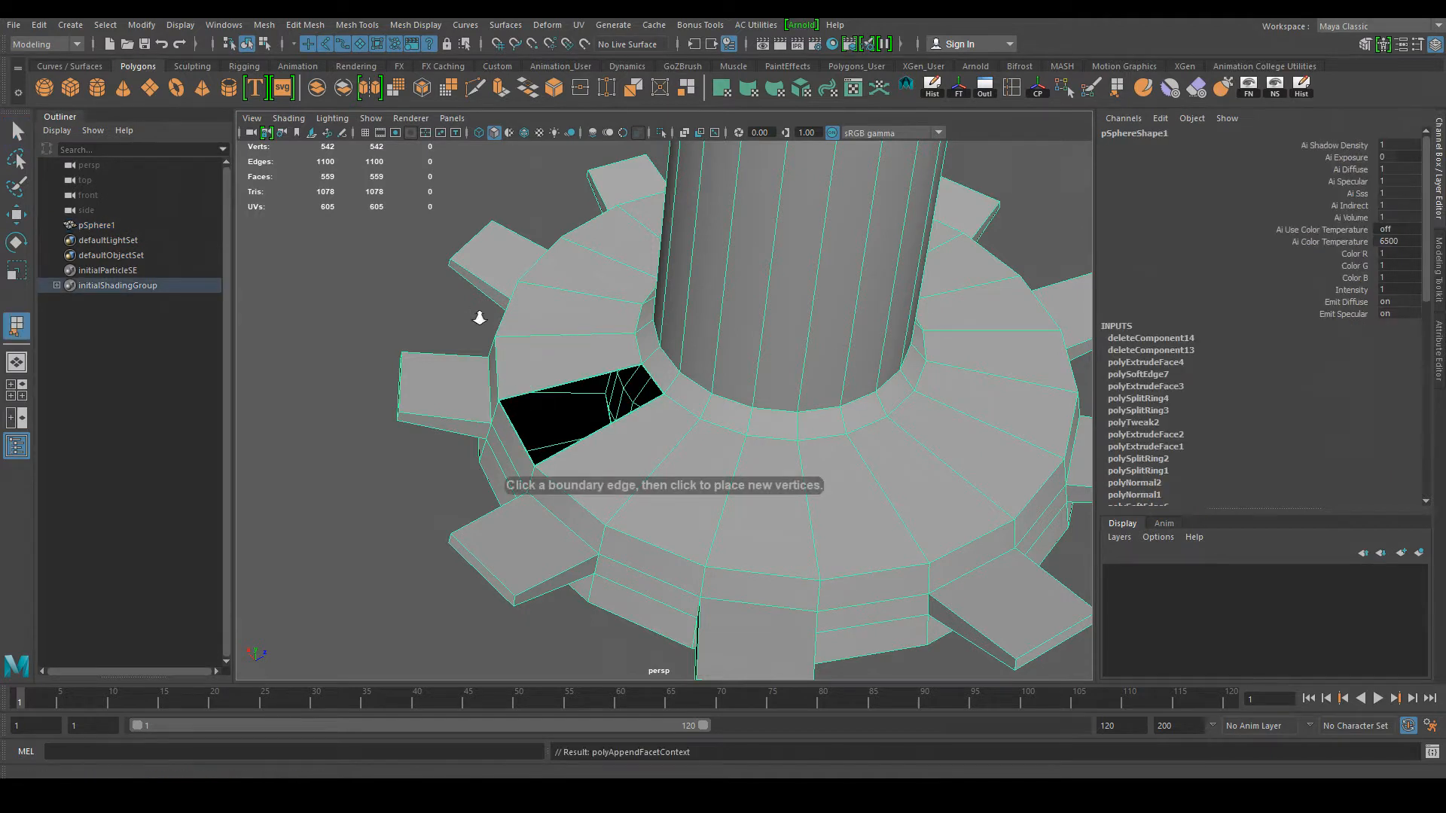
pyautogui.scroll(5, 497, 339)
pyautogui.keyDown('alt'); pyautogui.moveTo(514, 374); pyautogui.dragTo(581, 365, button='middle'); pyautogui.keyUp('alt')
pyautogui.keyDown('alt'); pyautogui.moveTo(581, 364); pyautogui.dragTo(597, 352); pyautogui.keyUp('alt')
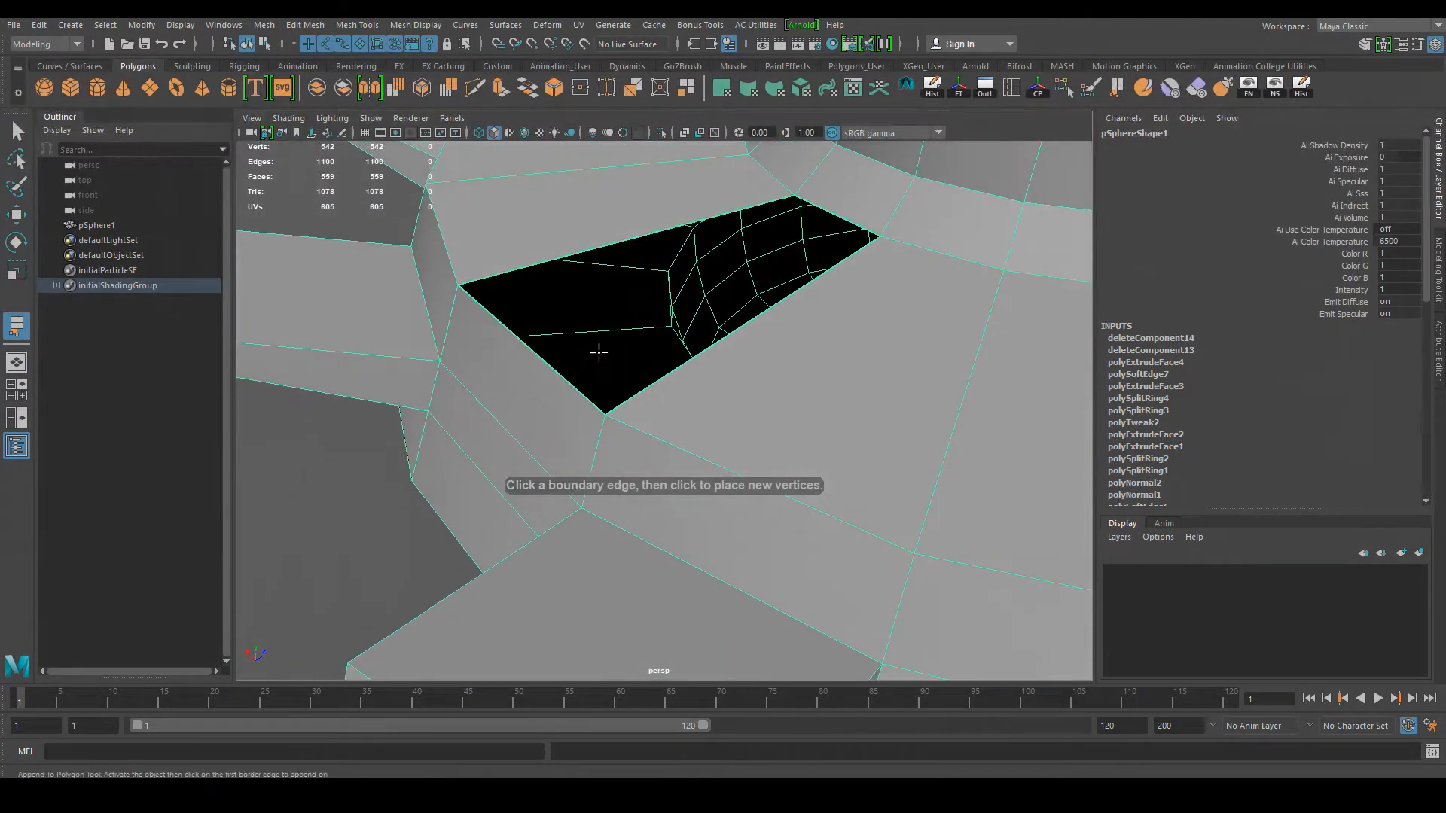
pyautogui.keyDown('alt'); pyautogui.moveTo(597, 352); pyautogui.dragTo(520, 410, button='middle'); pyautogui.keyUp('alt')
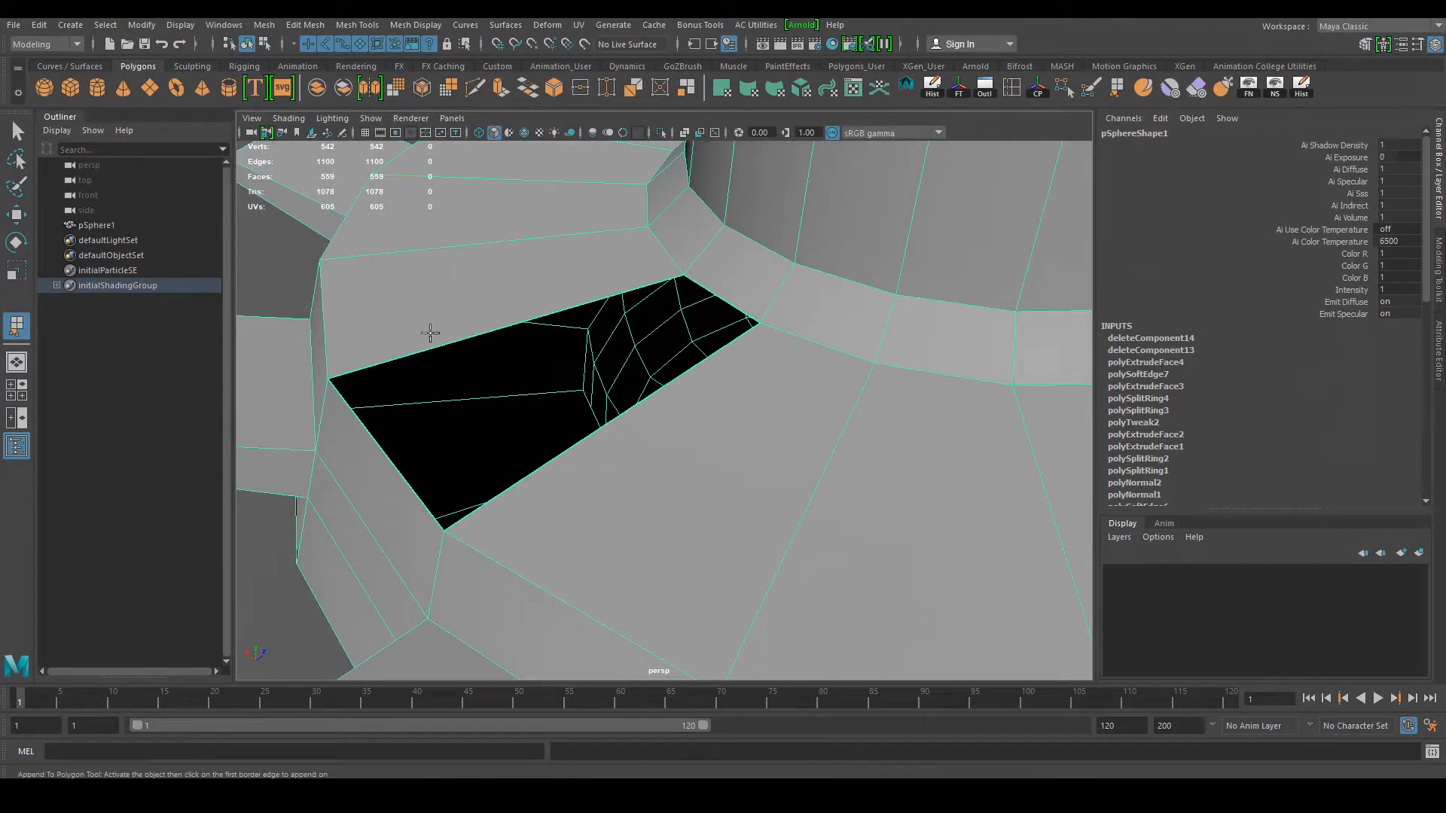
pyautogui.keyDown('alt'); pyautogui.moveTo(430, 333); pyautogui.dragTo(423, 320); pyautogui.keyUp('alt')
pyautogui.keyDown('alt'); pyautogui.moveTo(422, 320); pyautogui.dragTo(436, 376, button='middle'); pyautogui.keyUp('alt')
pyautogui.keyDown('alt'); pyautogui.moveTo(437, 377); pyautogui.dragTo(439, 392); pyautogui.keyUp('alt')
pyautogui.keyDown('alt'); pyautogui.moveTo(422, 505); pyautogui.dragTo(431, 492); pyautogui.keyUp('alt')
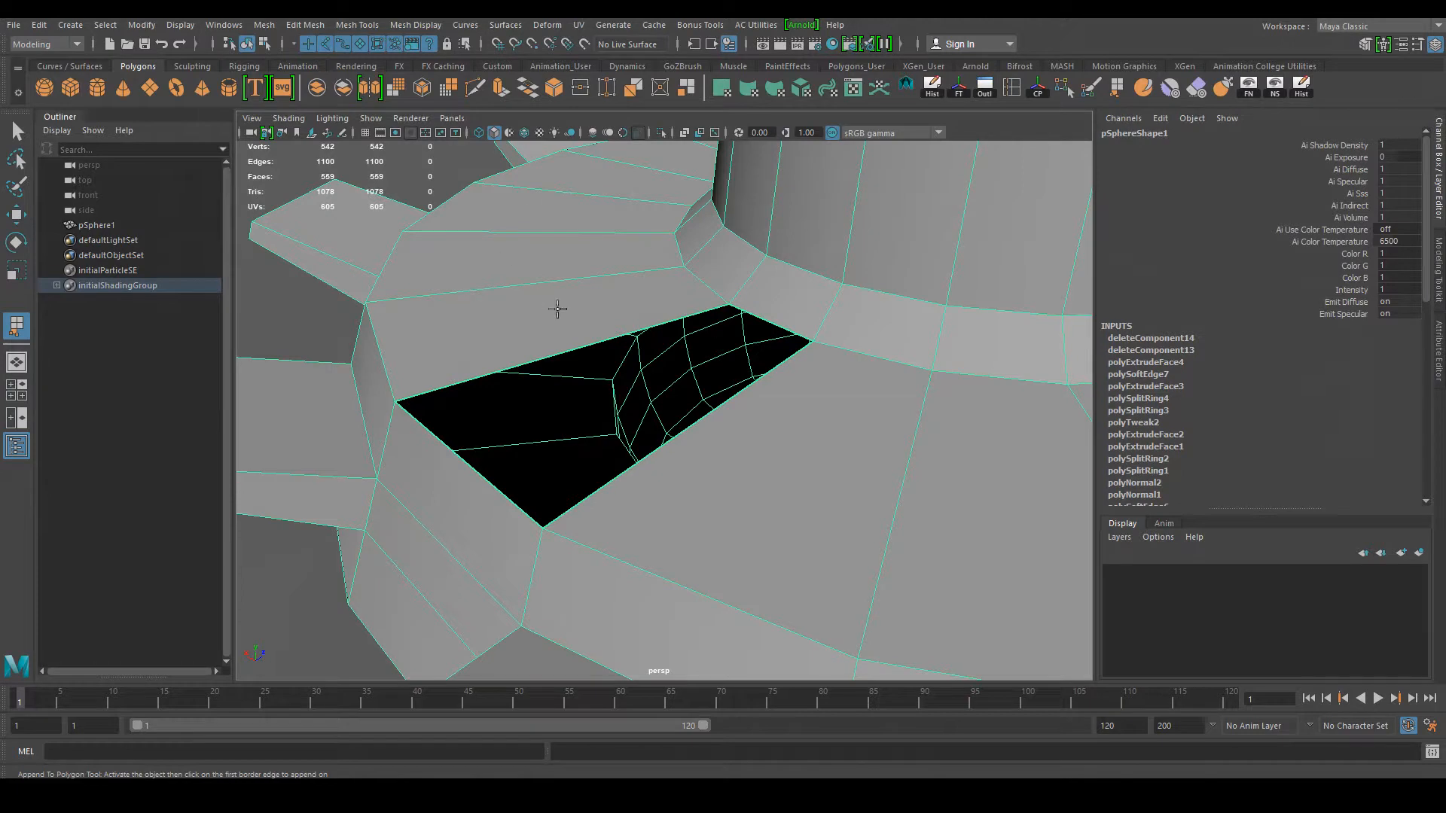
pyautogui.keyDown('alt'); pyautogui.moveTo(694, 451); pyautogui.dragTo(629, 404); pyautogui.keyUp('alt')
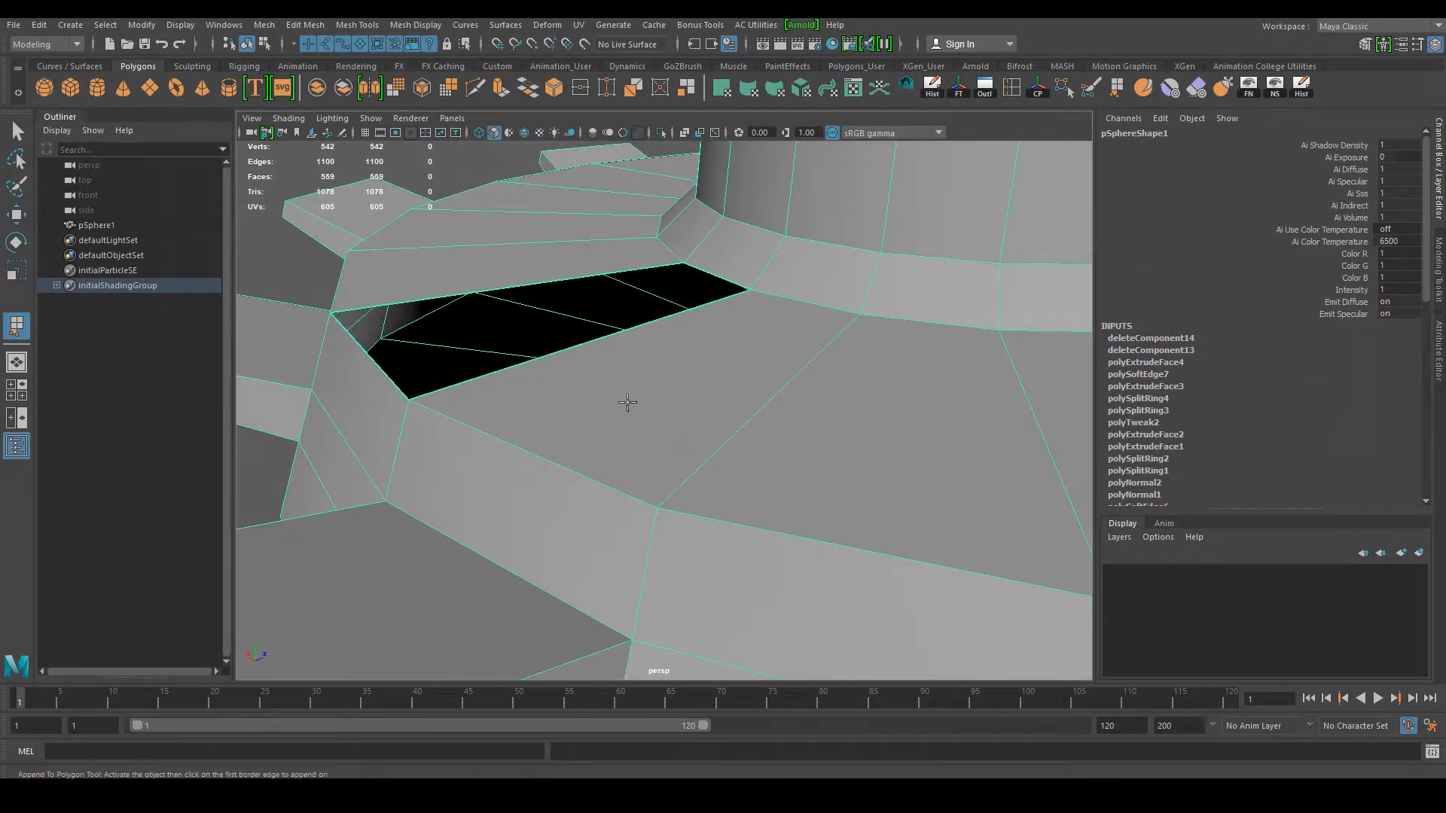
pyautogui.keyDown('alt'); pyautogui.moveTo(516, 323); pyautogui.dragTo(538, 339); pyautogui.keyUp('alt')
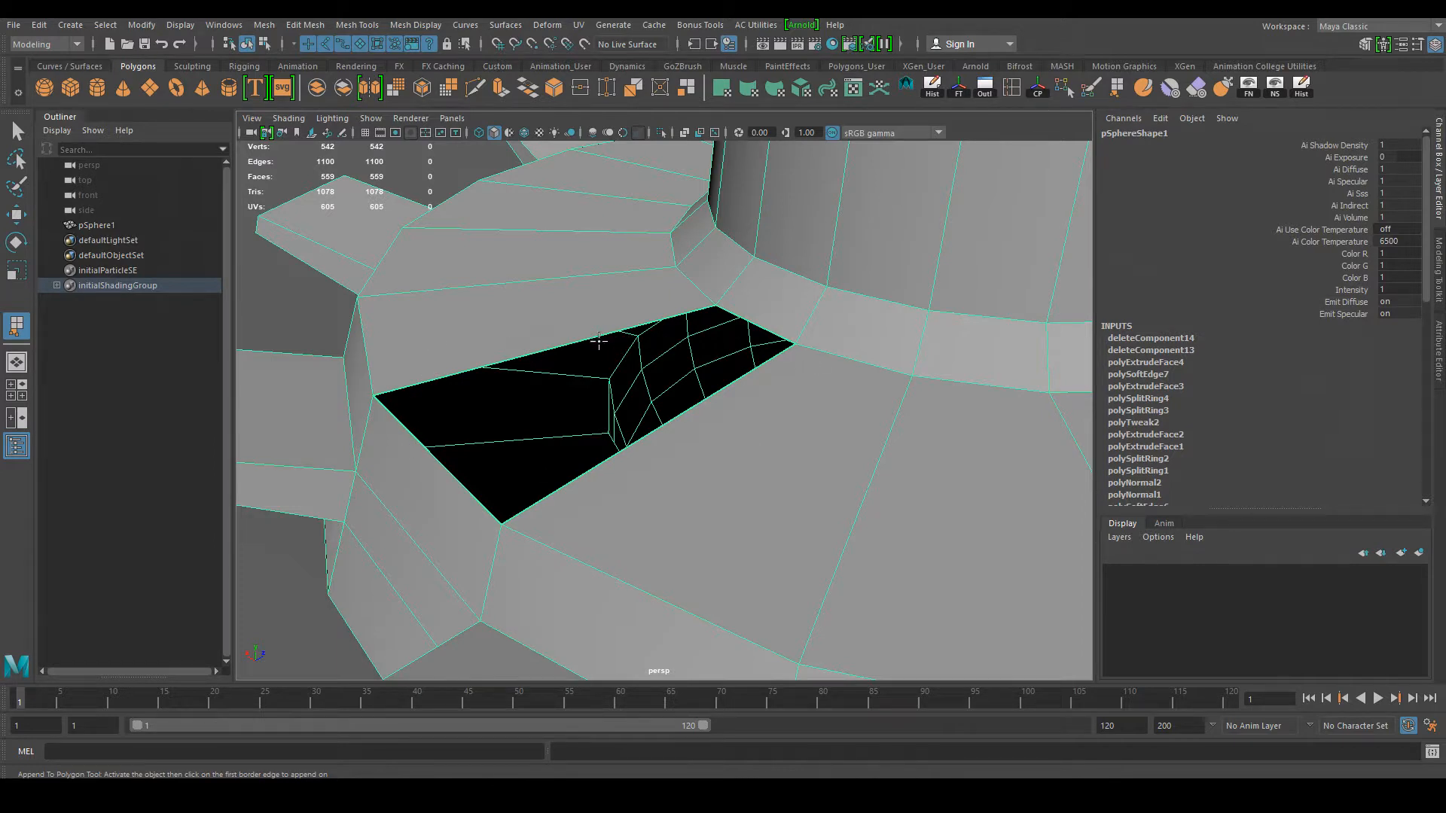
pyautogui.click(558, 345)
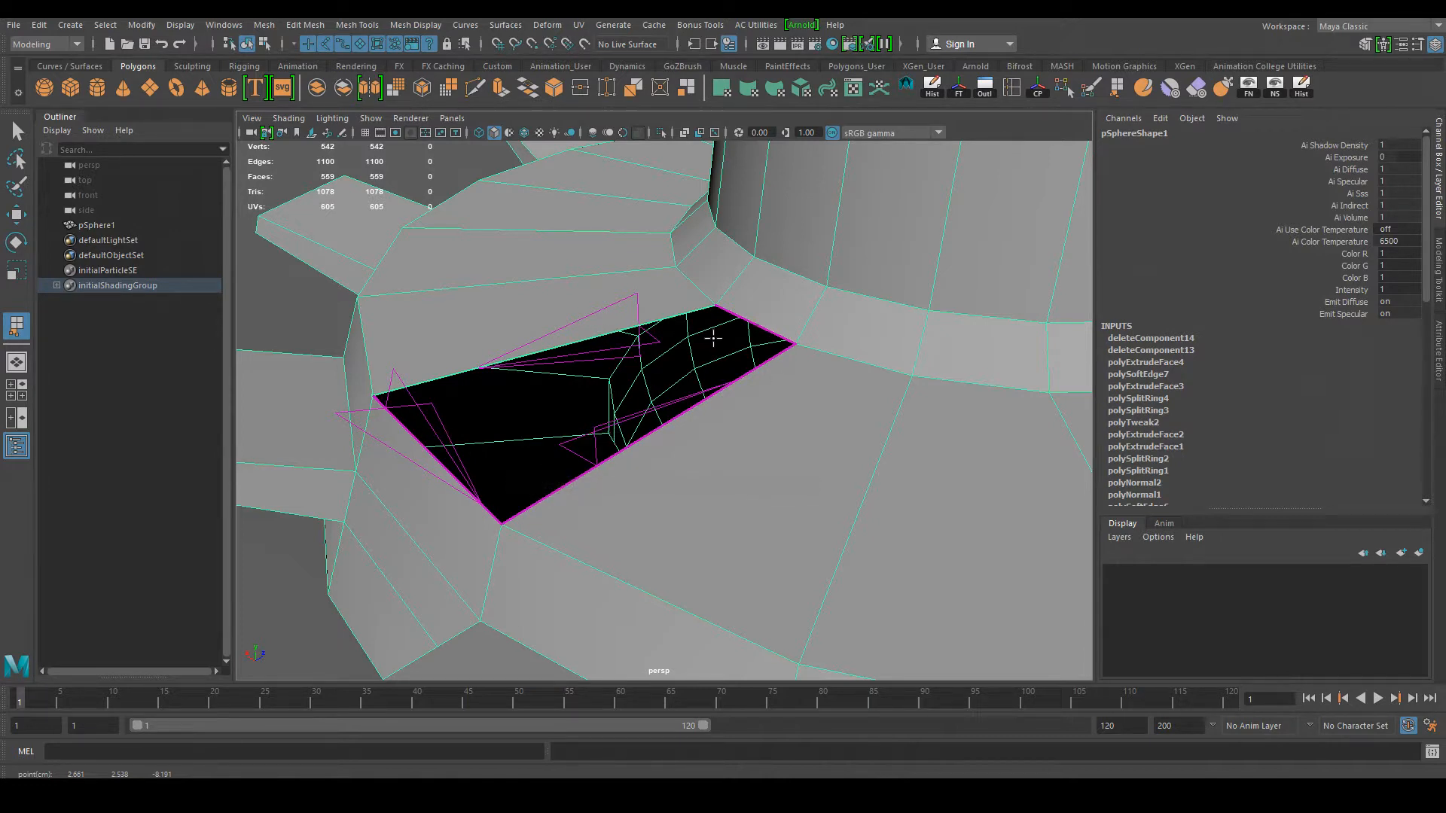
pyautogui.keyDown('alt'); pyautogui.moveTo(624, 419); pyautogui.dragTo(875, 384); pyautogui.keyUp('alt')
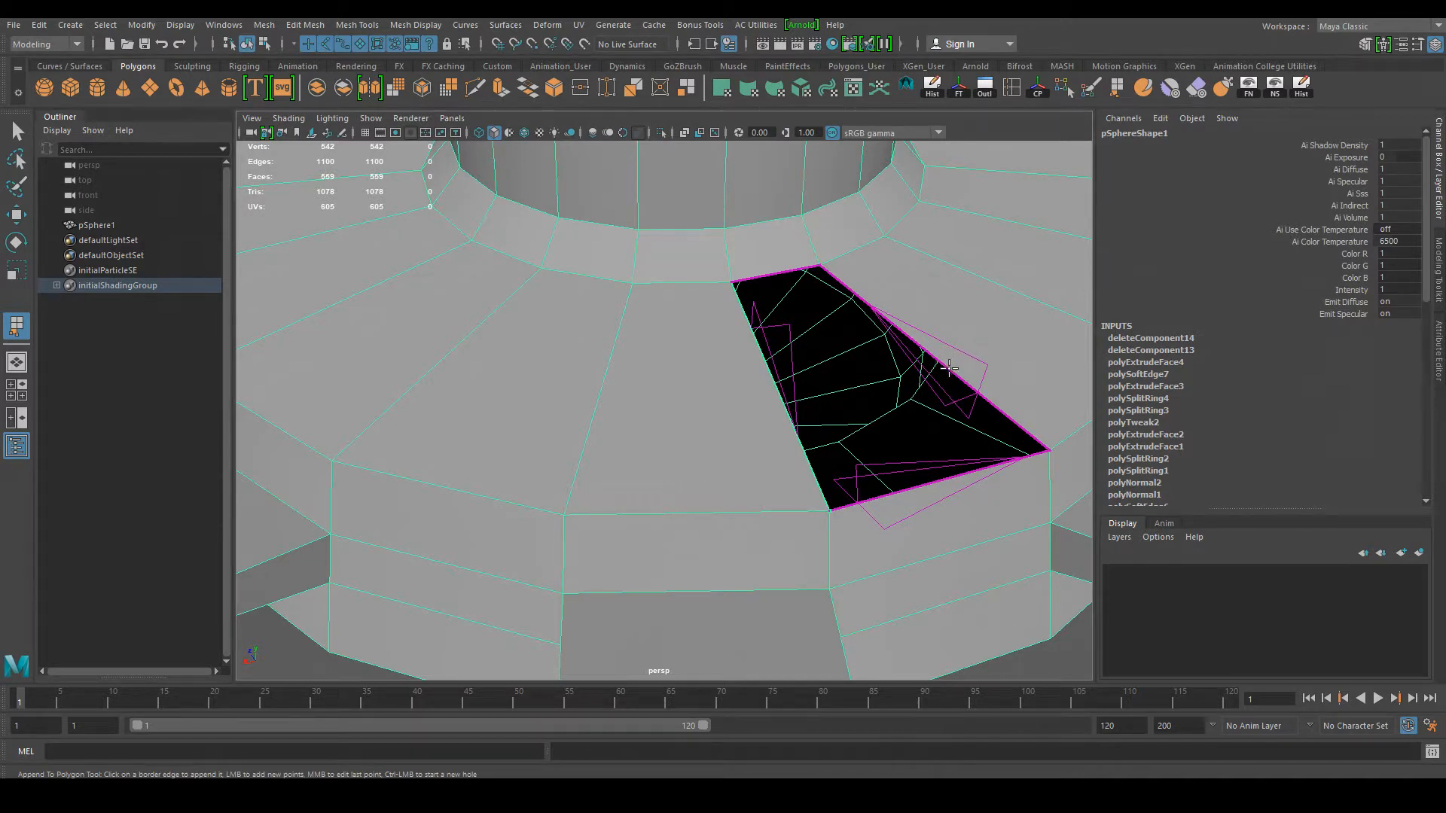
pyautogui.press('Return')
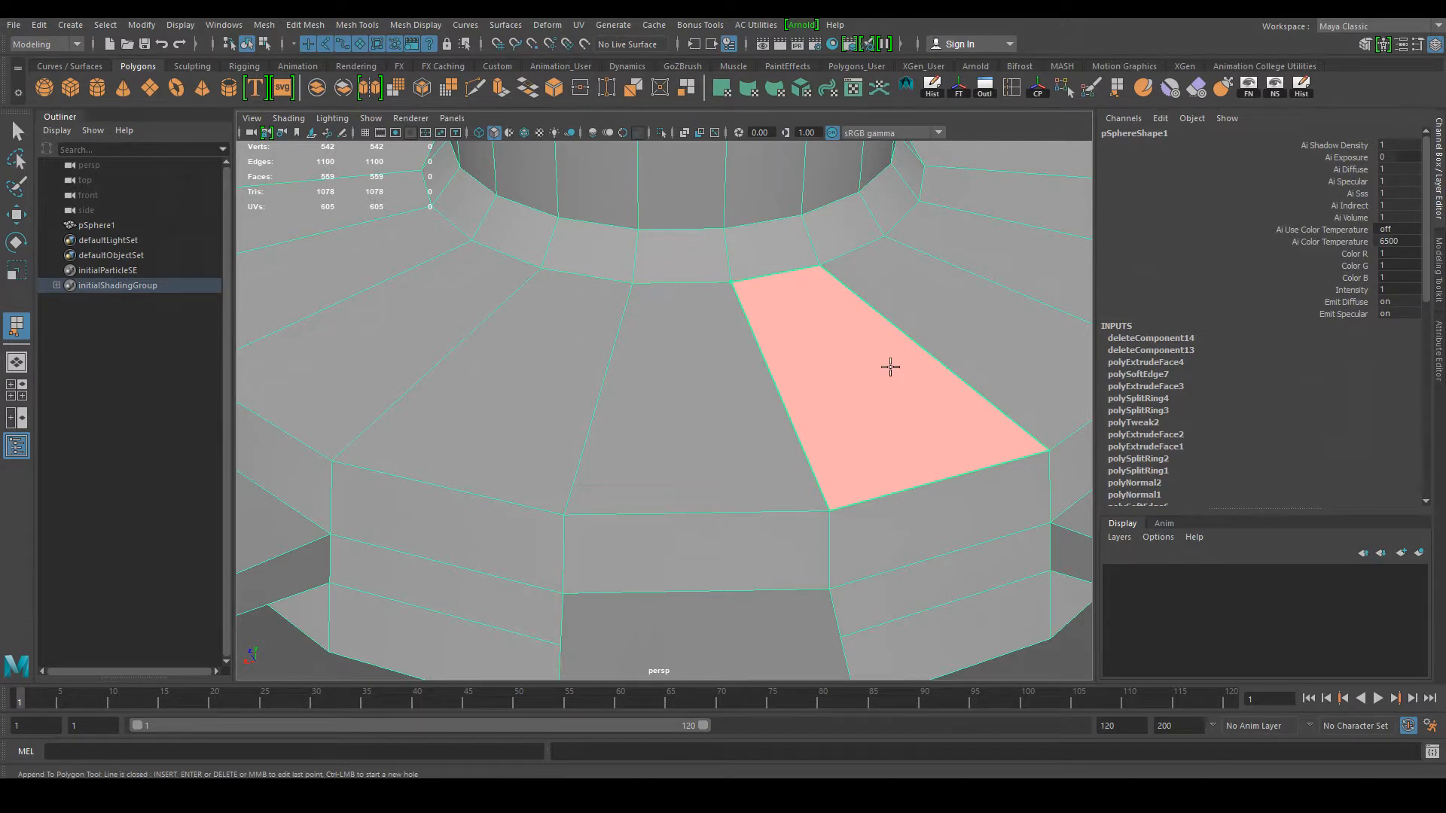
pyautogui.press('Return')
# Step: Select the full edge loop around the disc top's outer rim, apply Harden Edge, and return to object mode
pyautogui.keyDown('alt'); pyautogui.moveTo(913, 413); pyautogui.dragTo(456, 600); pyautogui.keyUp('alt')
pyautogui.click(331, 449)
pyautogui.scroll(-3, 561, 459)
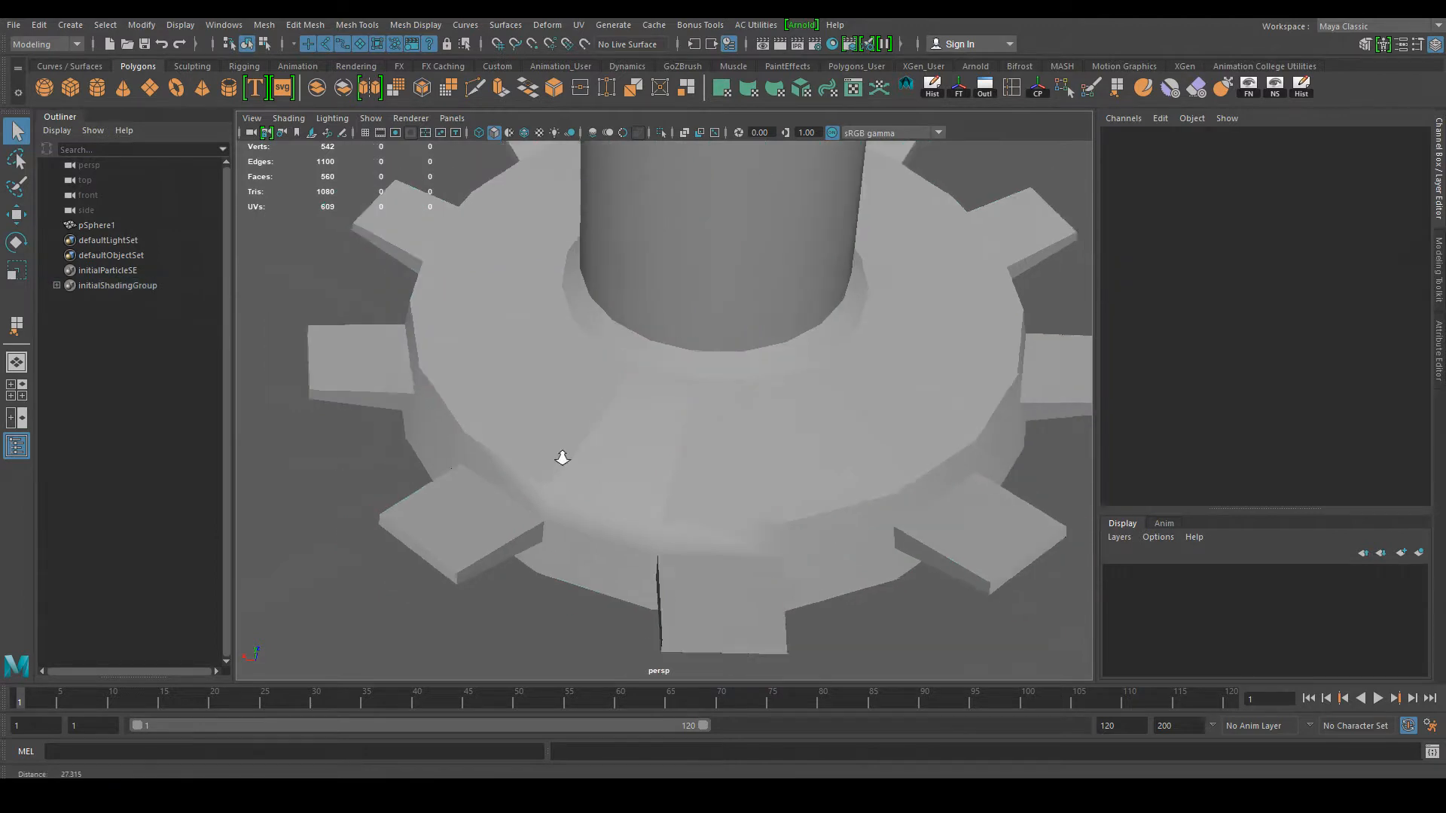
pyautogui.keyDown('alt'); pyautogui.moveTo(561, 459); pyautogui.dragTo(527, 471); pyautogui.keyUp('alt')
pyautogui.keyDown('alt'); pyautogui.moveTo(527, 471); pyautogui.dragTo(663, 440, button='middle'); pyautogui.keyUp('alt')
pyautogui.click(699, 415)
pyautogui.moveTo(699, 416); pyautogui.dragTo(700, 329, button='right')
pyautogui.doubleClick(719, 425)
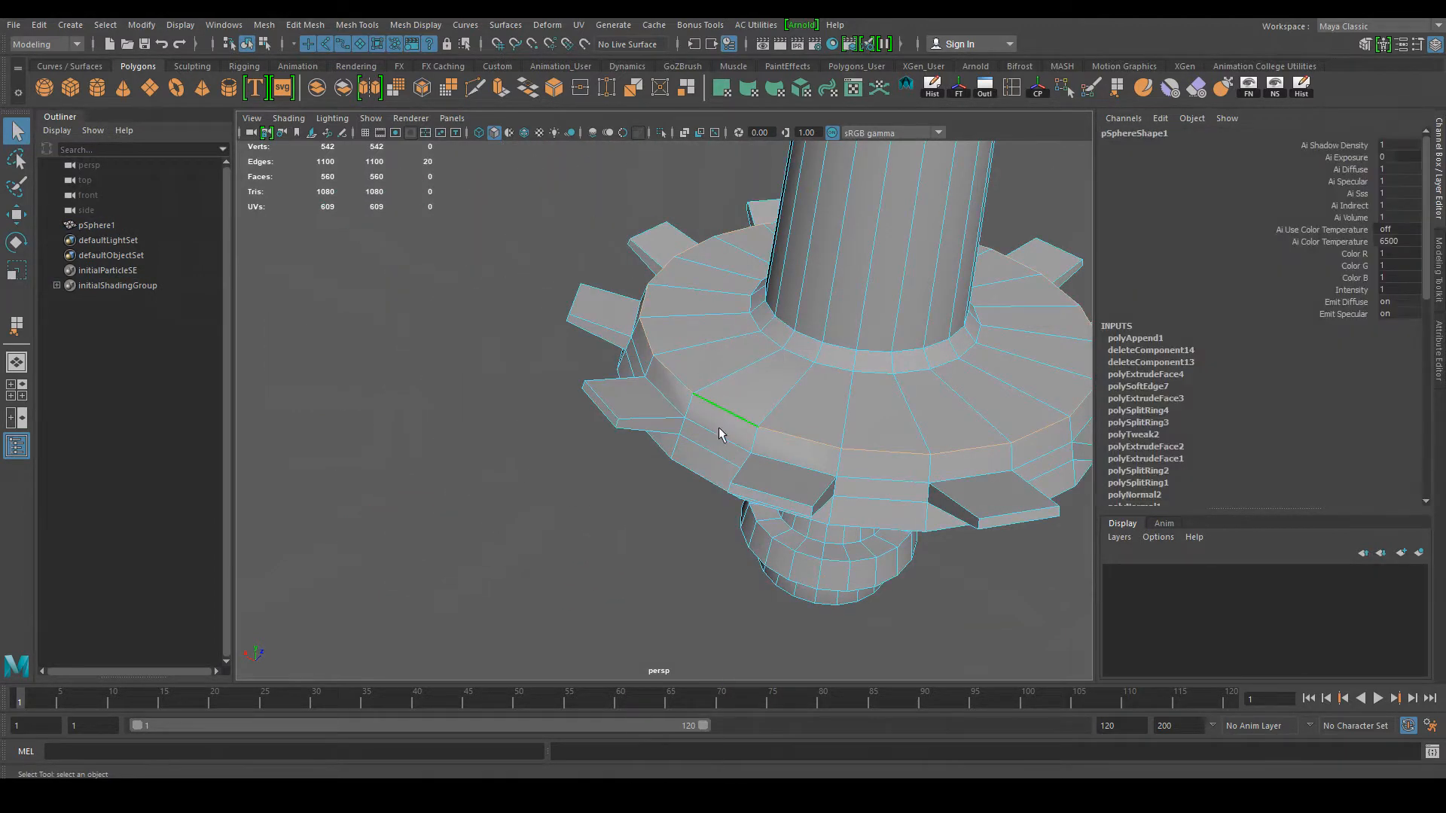
pyautogui.click(363, 27)
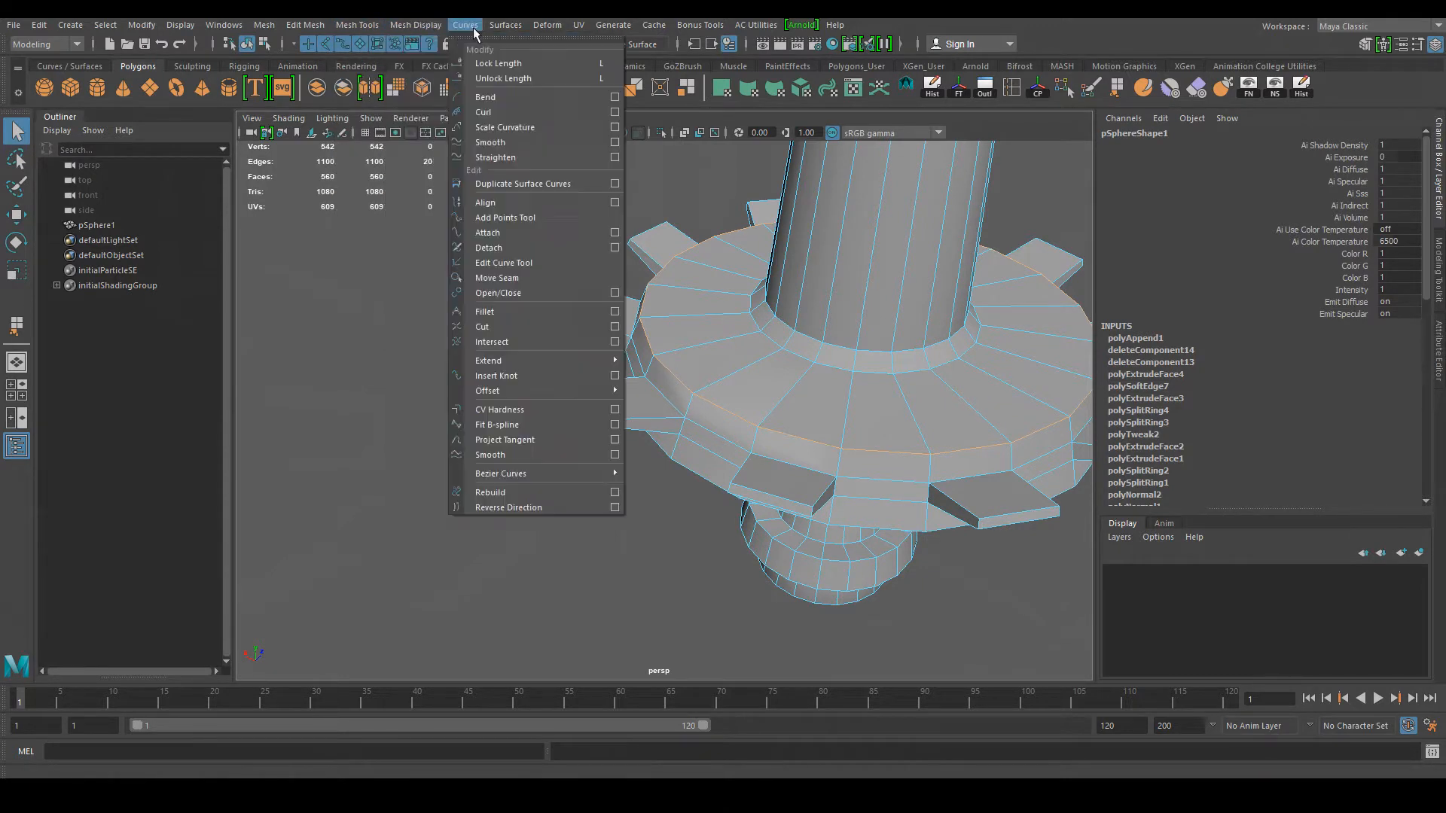
pyautogui.moveTo(311, 28)
pyautogui.moveTo(415, 25)
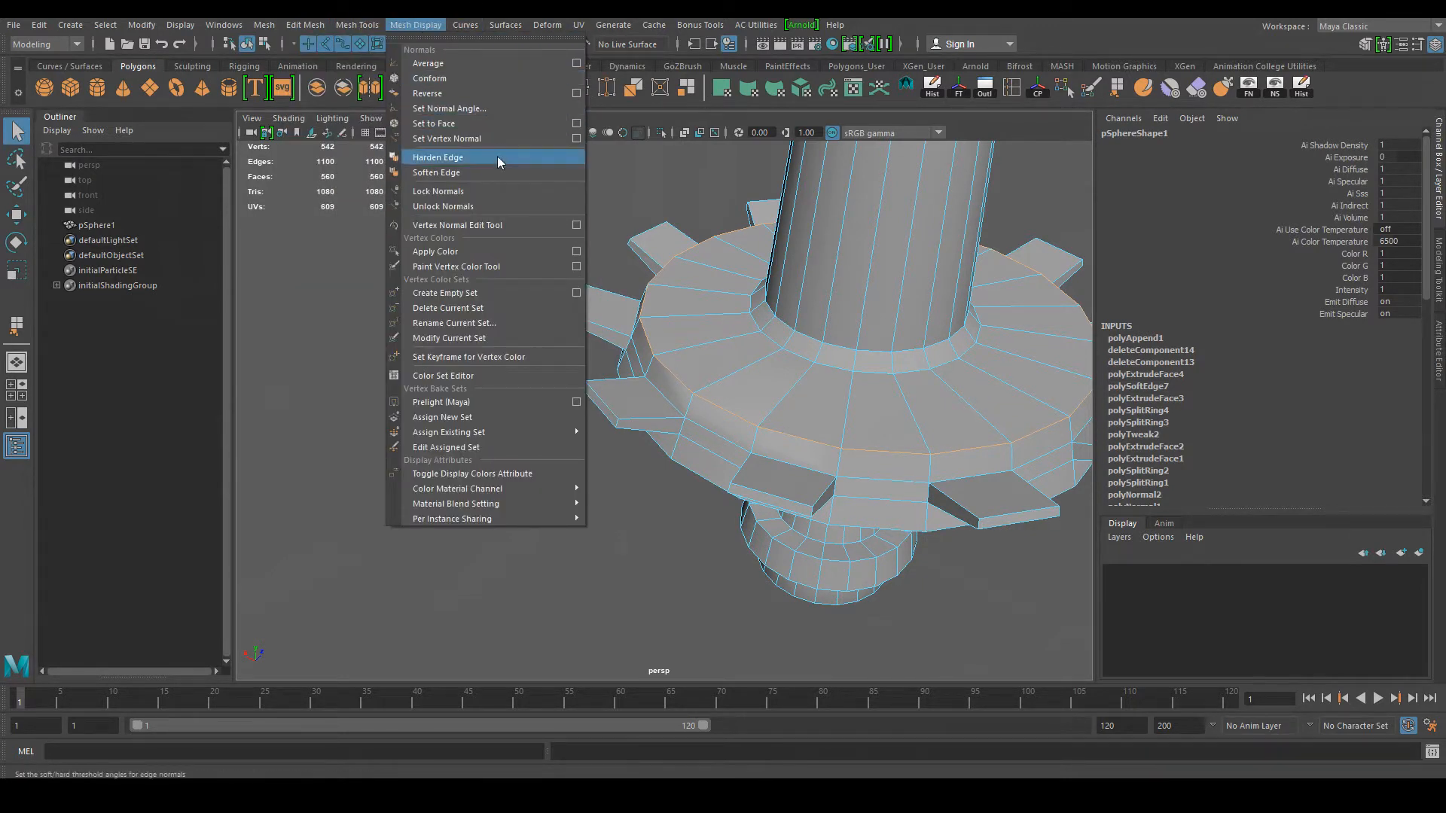
pyautogui.click(485, 155)
pyautogui.click(509, 507)
pyautogui.moveTo(800, 335); pyautogui.dragTo(844, 299, button='right')
pyautogui.click(446, 613)
# Step: Examine the refilled top and hardened rim of the disc from several angles, with and without the mesh selected
pyautogui.keyDown('alt'); pyautogui.moveTo(516, 541); pyautogui.dragTo(758, 581); pyautogui.keyUp('alt')
pyautogui.keyDown('alt'); pyautogui.moveTo(758, 581); pyautogui.dragTo(842, 570, button='right'); pyautogui.keyUp('alt')
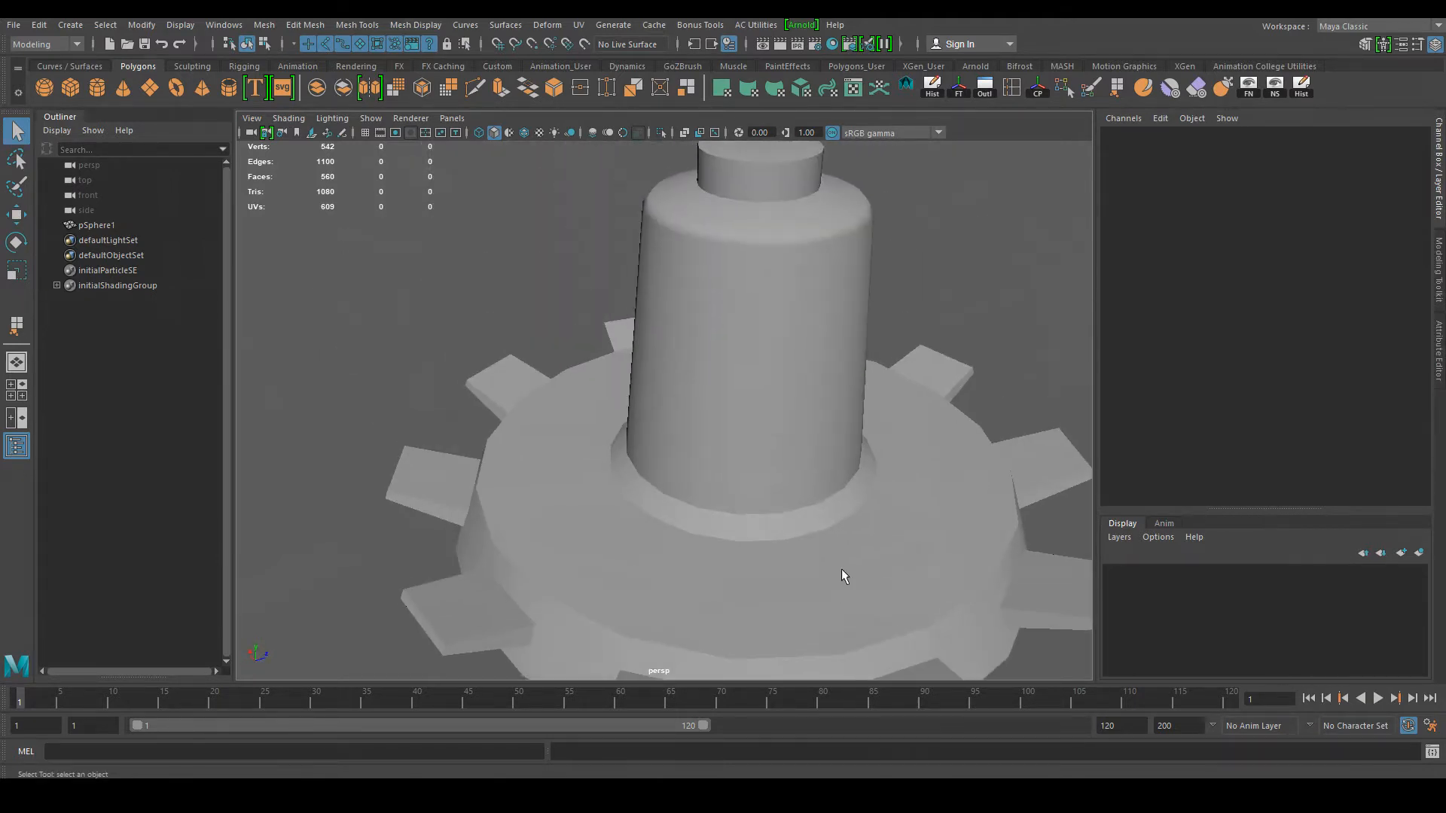
pyautogui.keyDown('alt'); pyautogui.moveTo(859, 494); pyautogui.dragTo(923, 524, button='right'); pyautogui.keyUp('alt')
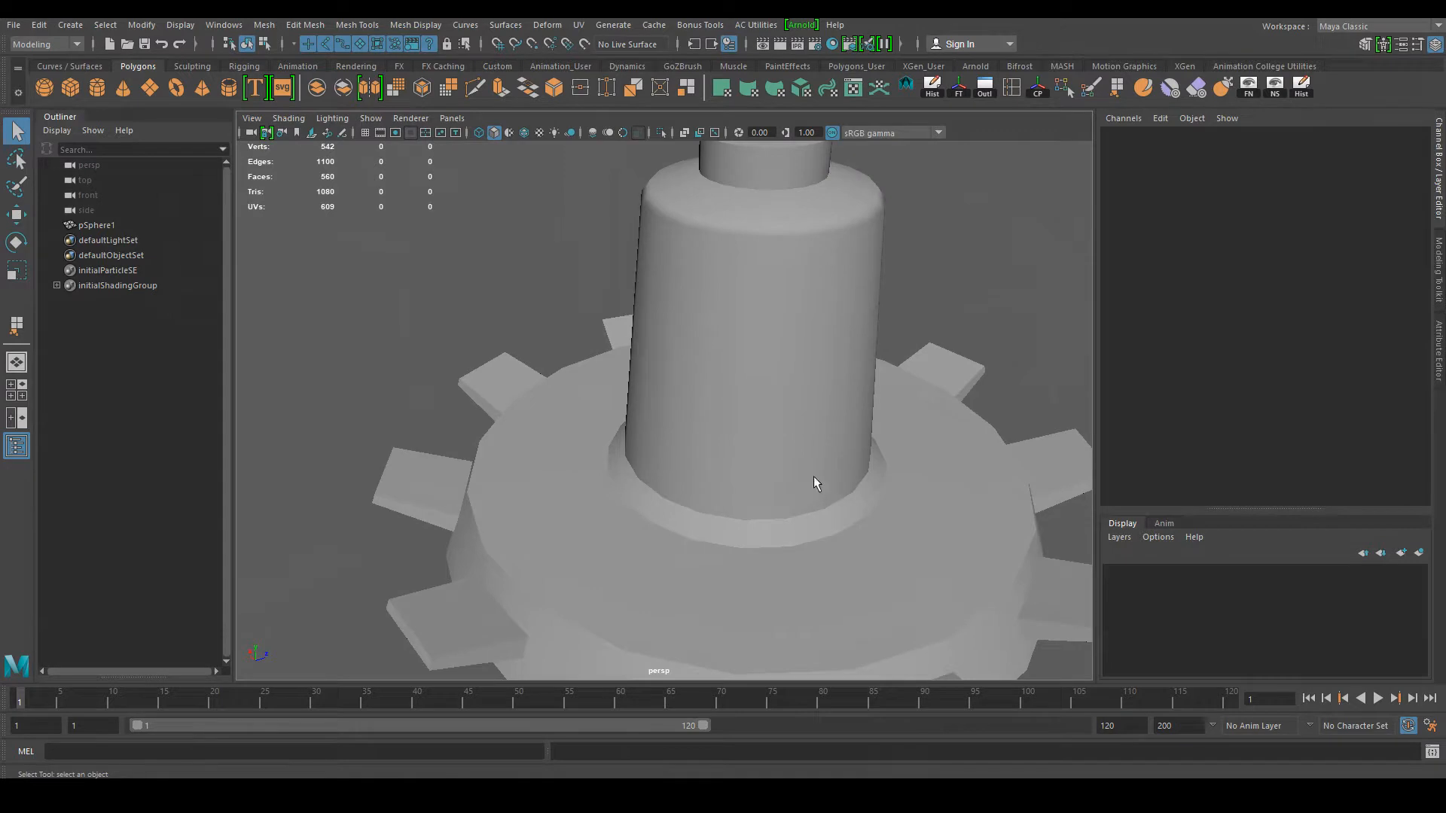
pyautogui.click(568, 463)
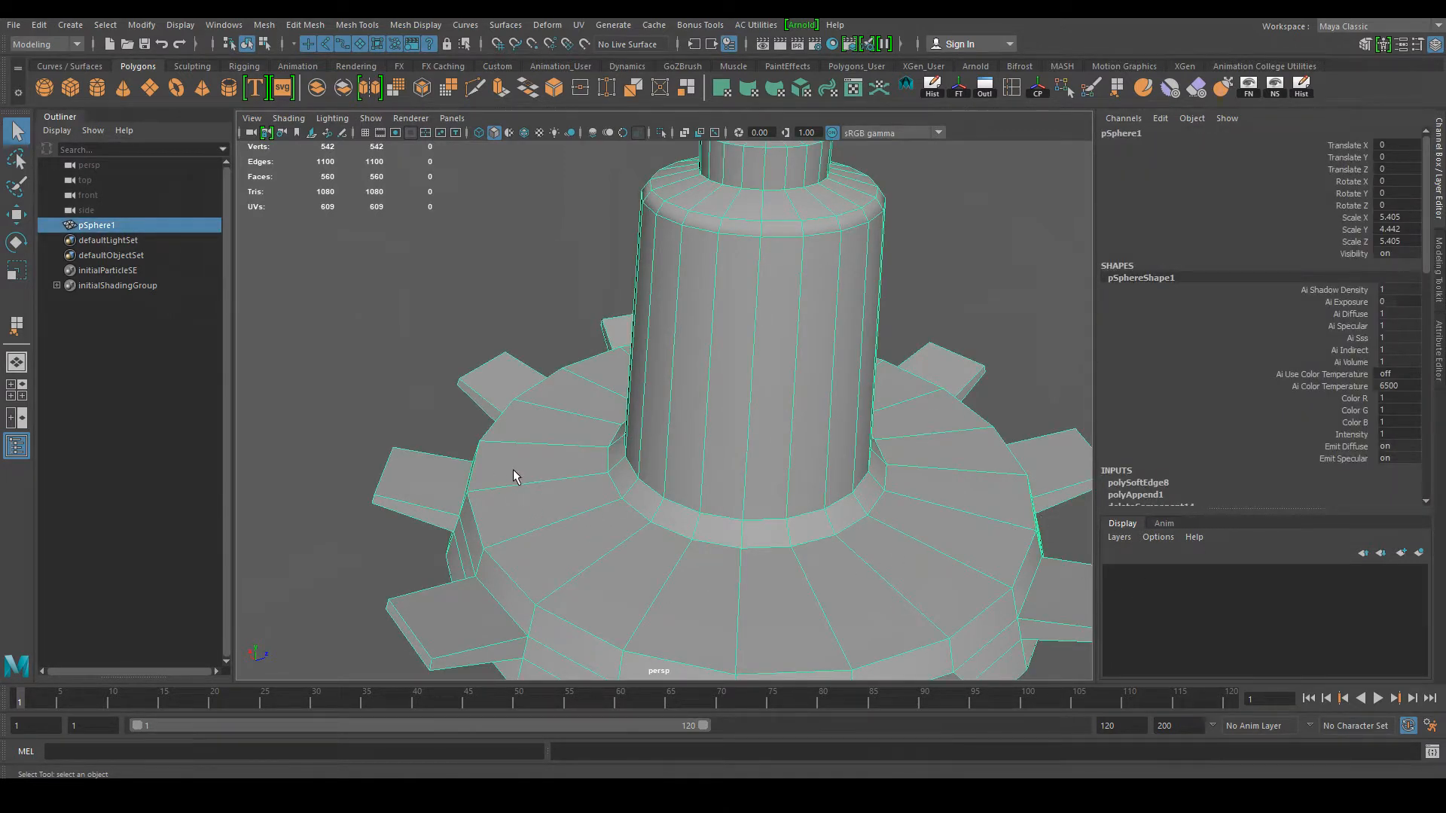
pyautogui.keyDown('alt'); pyautogui.moveTo(805, 522); pyautogui.dragTo(800, 439); pyautogui.keyUp('alt')
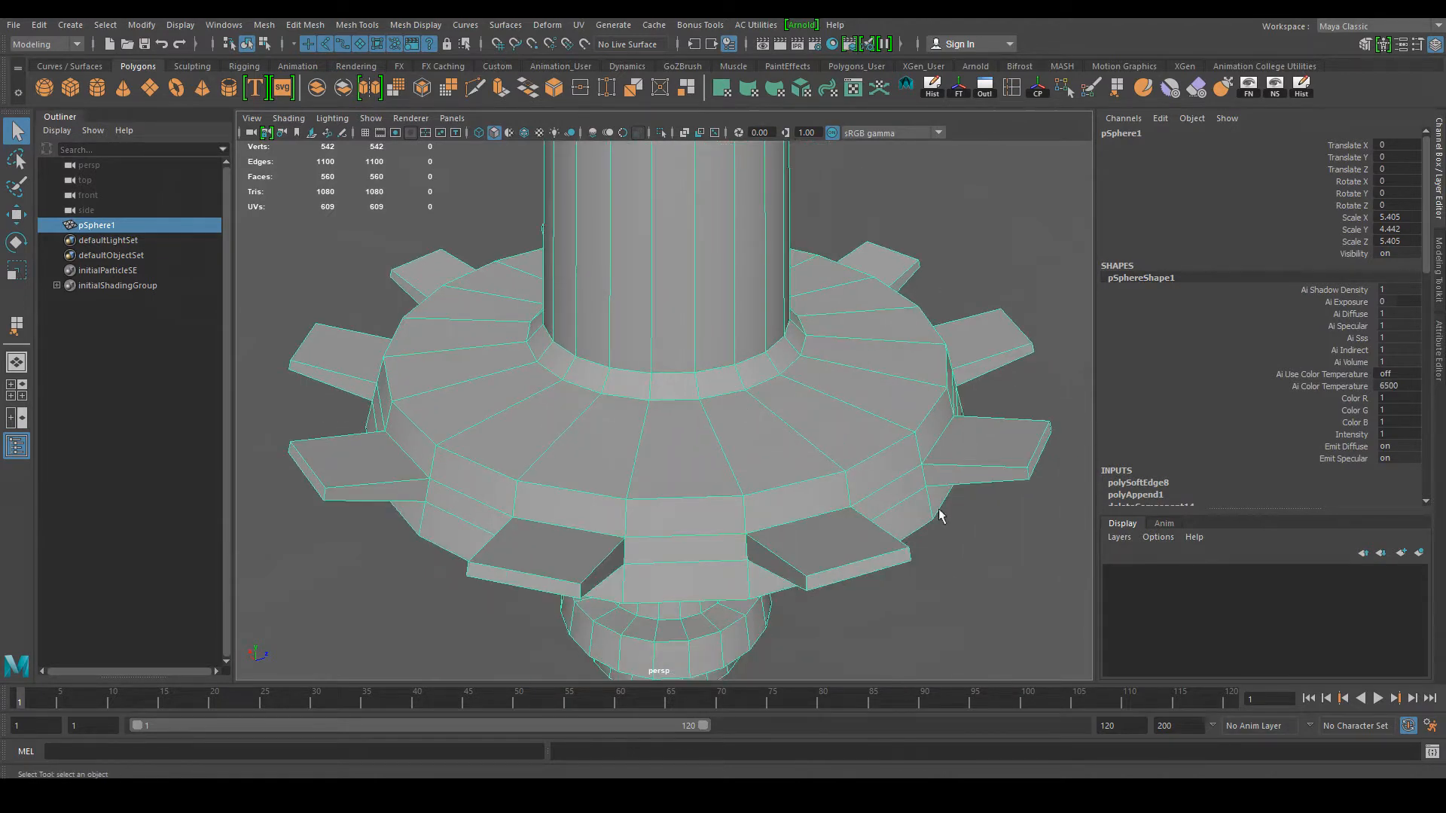
pyautogui.keyDown('alt'); pyautogui.moveTo(963, 549); pyautogui.dragTo(941, 503); pyautogui.keyUp('alt')
pyautogui.keyDown('alt'); pyautogui.moveTo(672, 444); pyautogui.dragTo(718, 454); pyautogui.keyUp('alt')
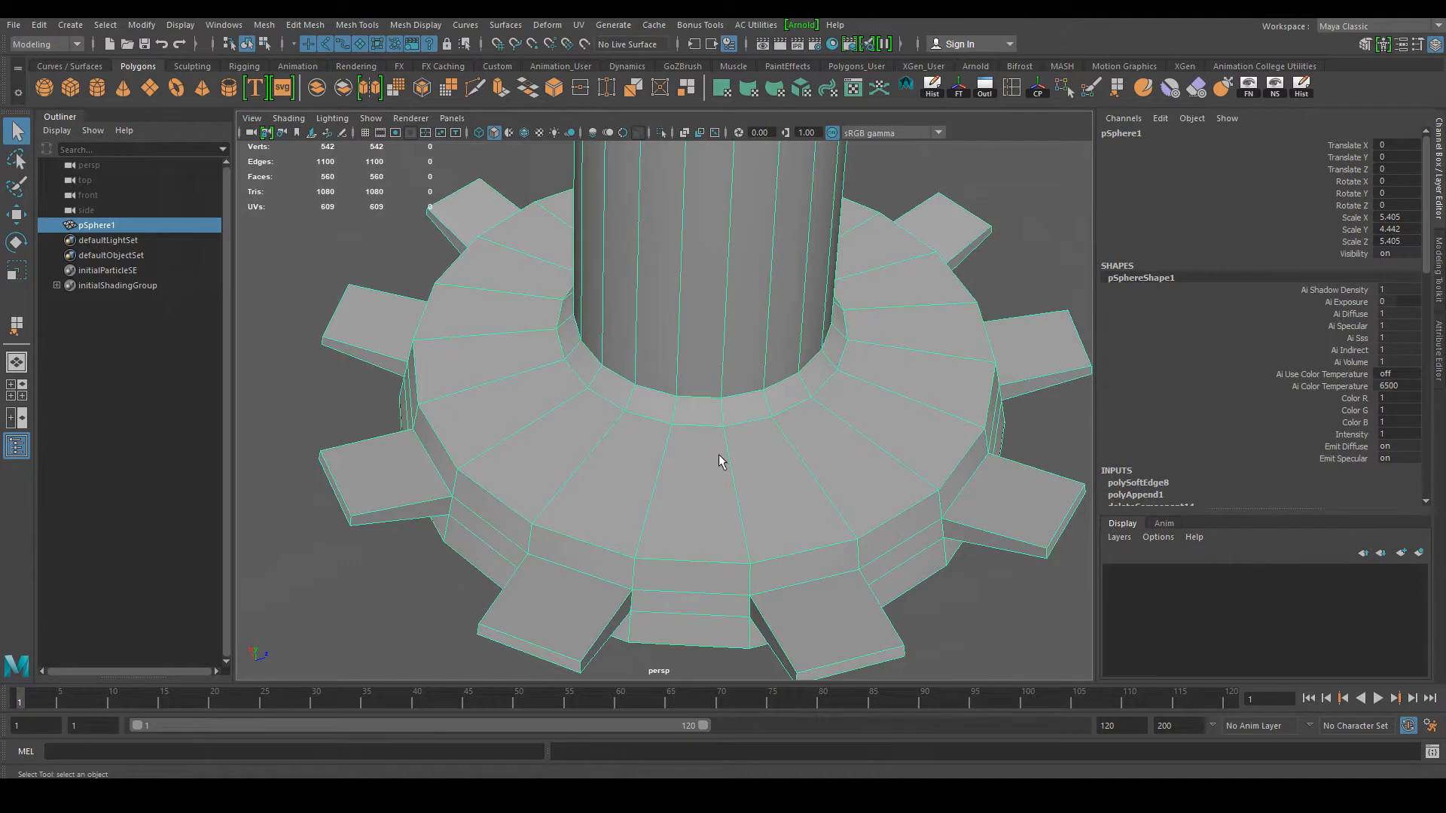
pyautogui.keyDown('alt'); pyautogui.moveTo(791, 490); pyautogui.dragTo(743, 477, button='right'); pyautogui.keyUp('alt')
pyautogui.keyDown('alt'); pyautogui.moveTo(743, 478); pyautogui.dragTo(665, 443); pyautogui.keyUp('alt')
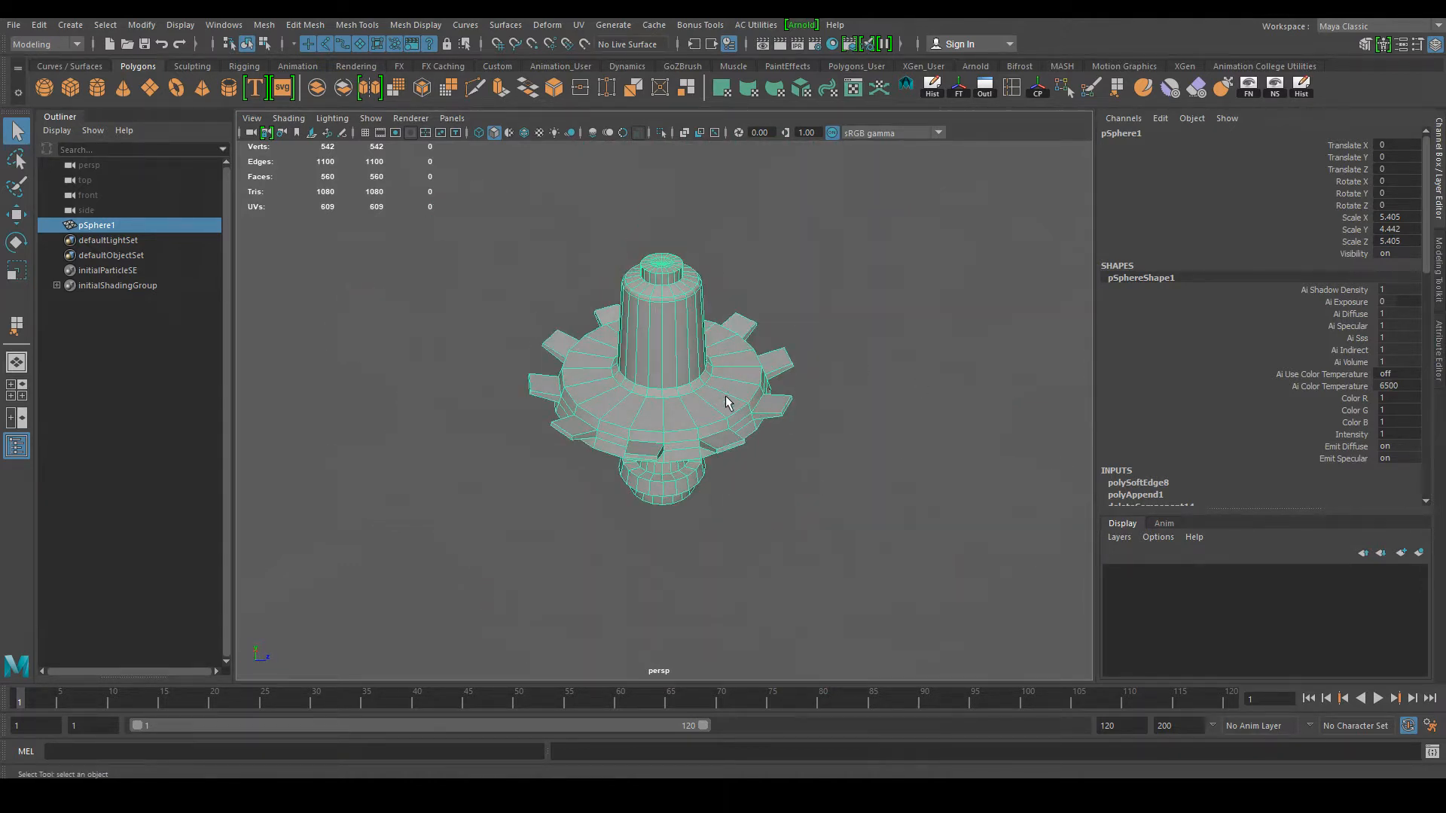
pyautogui.keyDown('alt'); pyautogui.moveTo(712, 486); pyautogui.dragTo(801, 448, button='right'); pyautogui.keyUp('alt')
pyautogui.keyDown('alt'); pyautogui.moveTo(801, 448); pyautogui.dragTo(762, 443, button='middle'); pyautogui.keyUp('alt')
# Step: Preview the mesh smoothed to check the disc's top surface, and return to unsmoothed display
pyautogui.press('3')
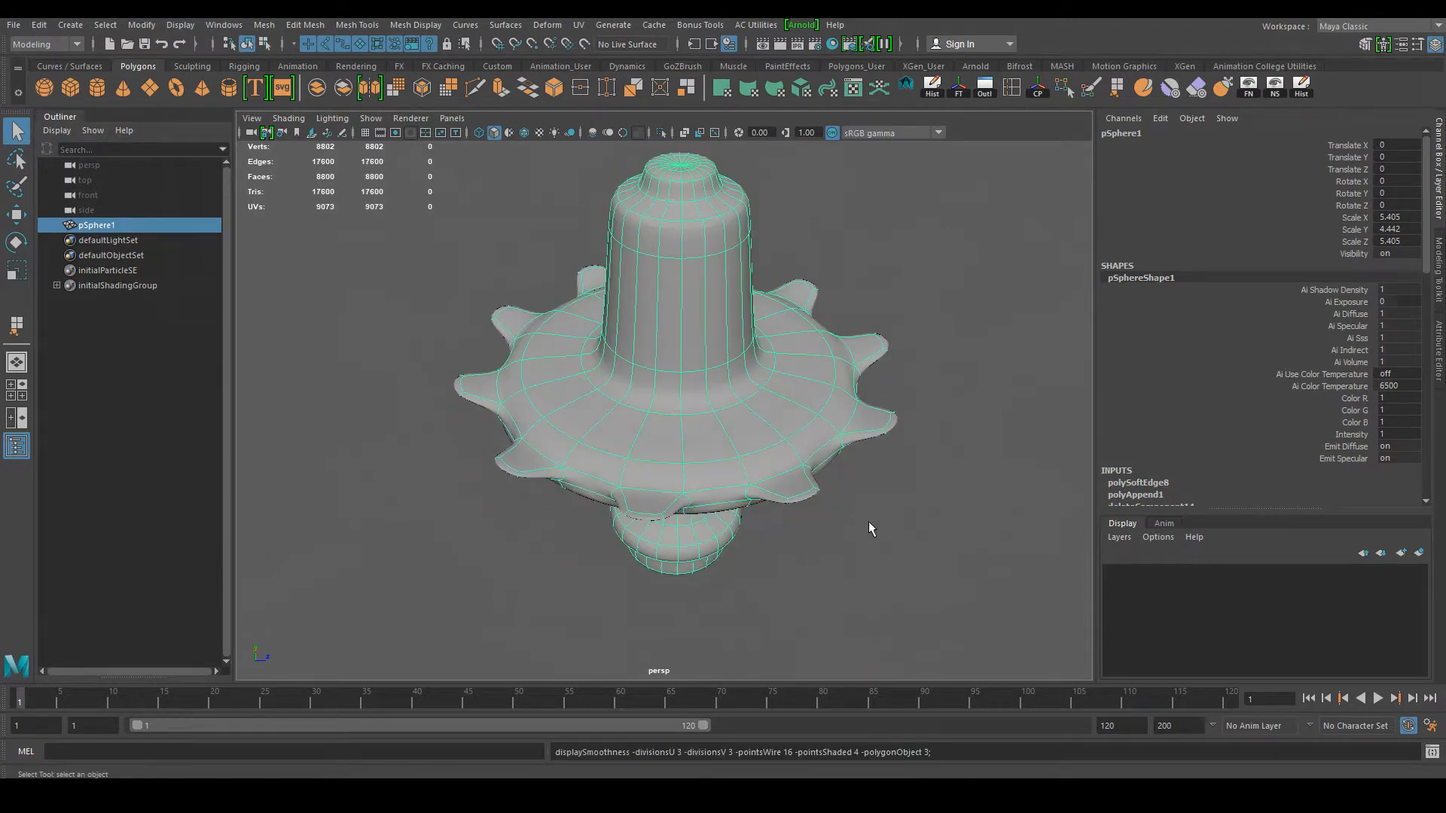
pyautogui.click(843, 553)
pyautogui.keyDown('alt'); pyautogui.moveTo(844, 554); pyautogui.dragTo(870, 605); pyautogui.keyUp('alt')
pyautogui.click(669, 577)
pyautogui.keyDown('alt'); pyautogui.moveTo(672, 582); pyautogui.dragTo(562, 352); pyautogui.keyUp('alt')
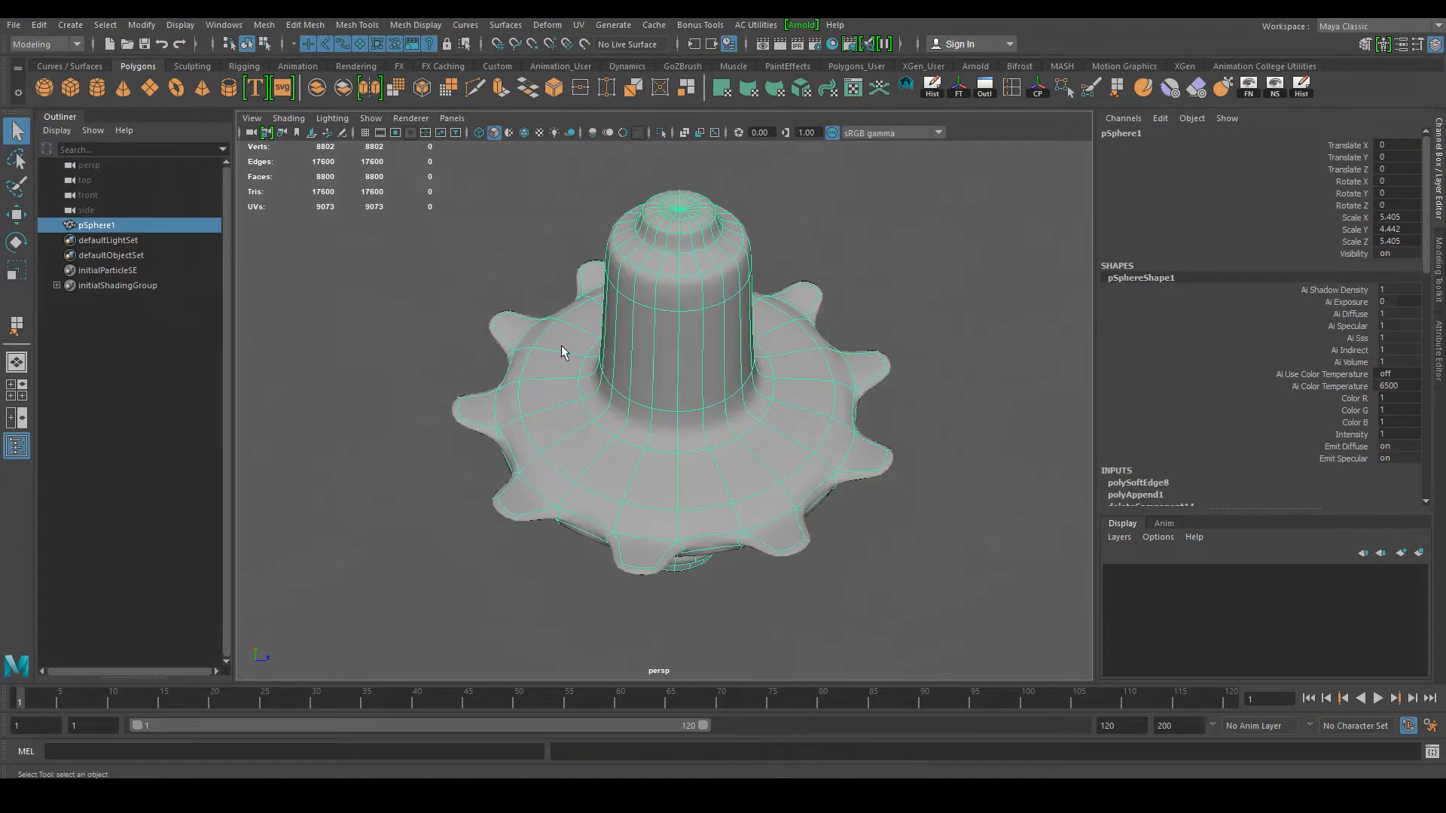
pyautogui.keyDown('alt'); pyautogui.moveTo(701, 334); pyautogui.dragTo(662, 412); pyautogui.keyUp('alt')
pyautogui.press('1')
# Step: In face mode, select three separate wedge faces on the disc's top and extrude them with zero thickness
pyautogui.click(909, 572)
pyautogui.moveTo(652, 446); pyautogui.dragTo(645, 400, button='right')
pyautogui.click(576, 489)
pyautogui.keyDown('shift'); pyautogui.click(634, 500); pyautogui.keyUp('shift')
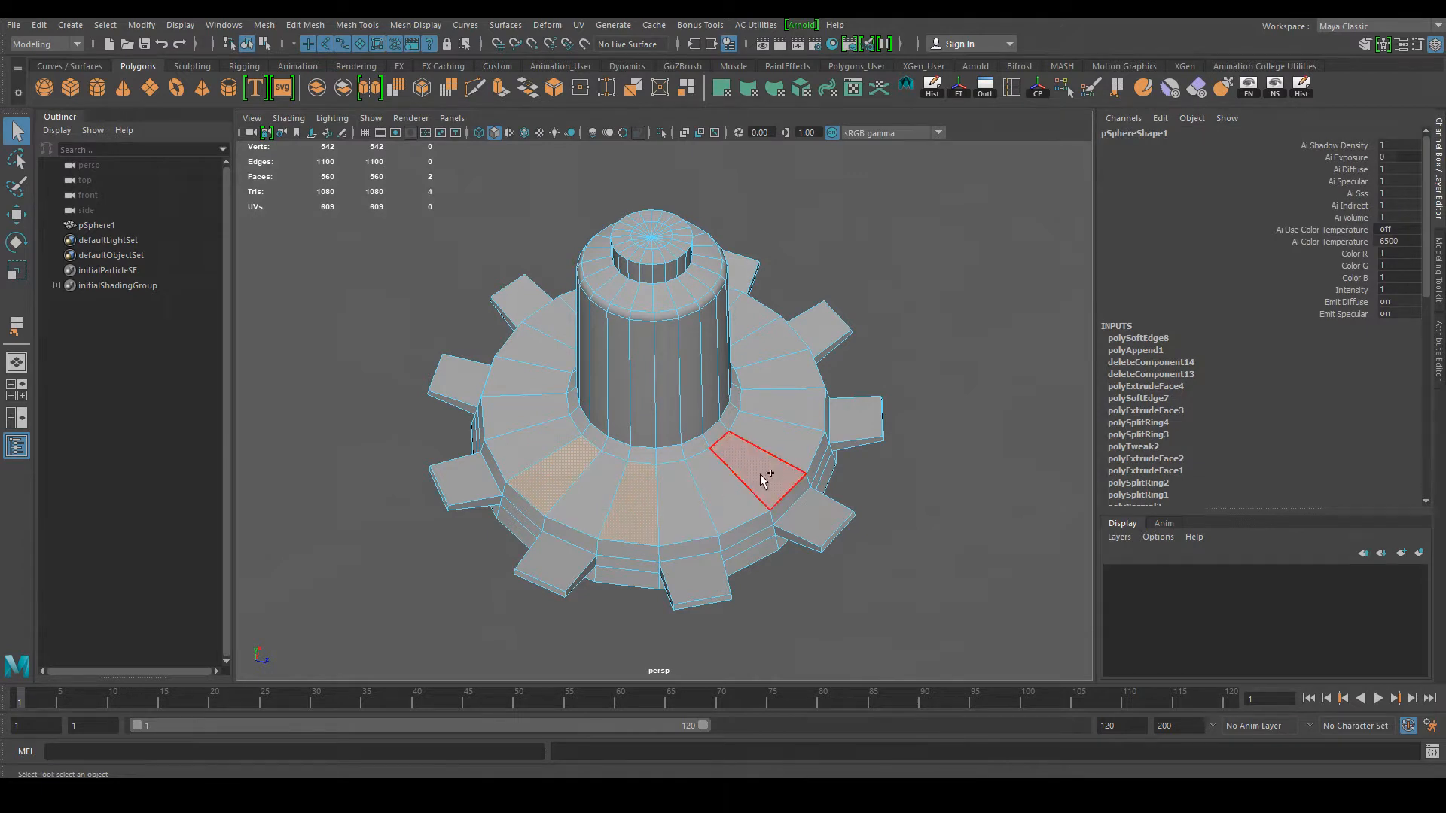
pyautogui.hotkey('ctrl', 'e')
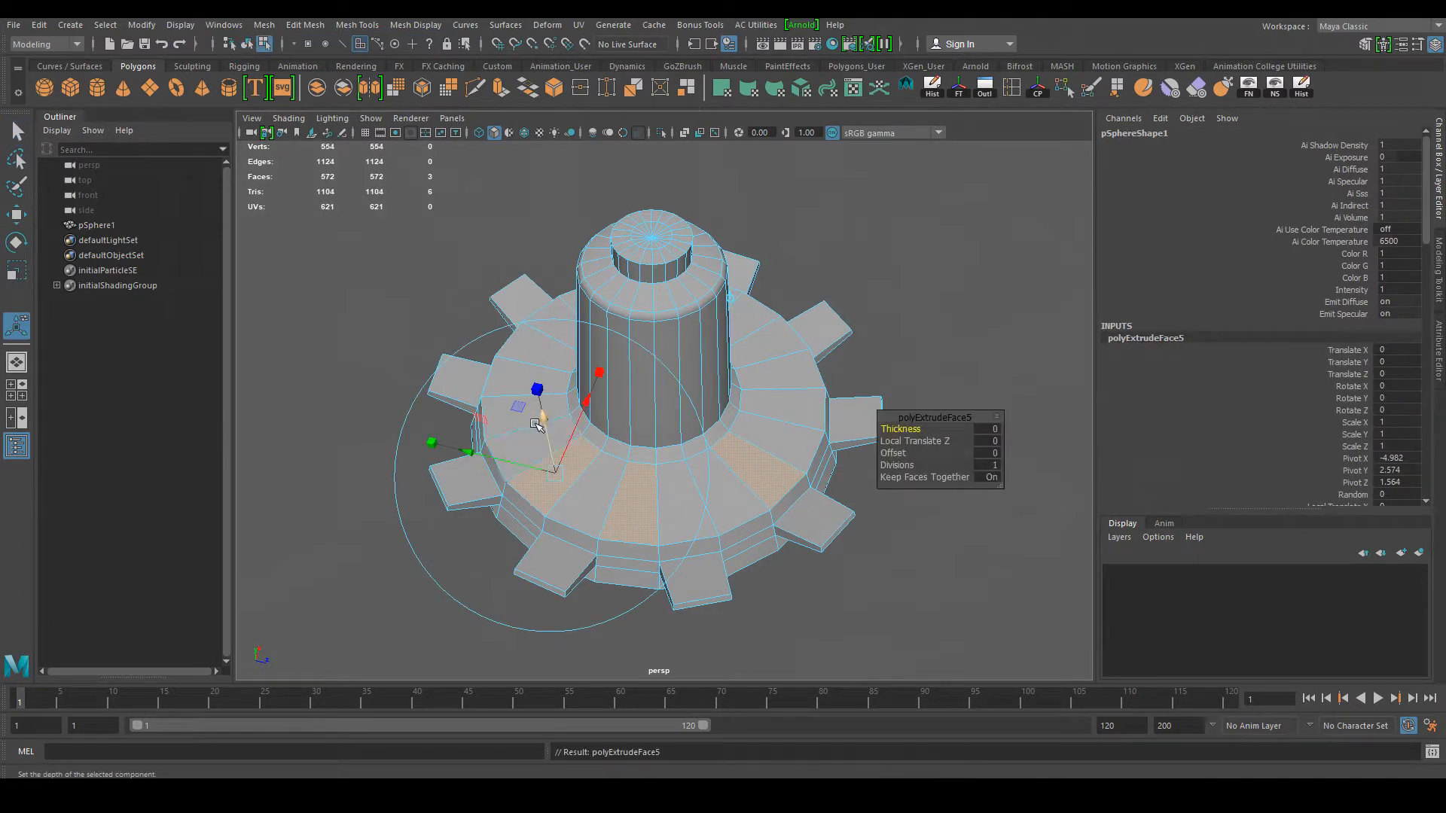
pyautogui.moveTo(541, 422); pyautogui.dragTo(543, 419)
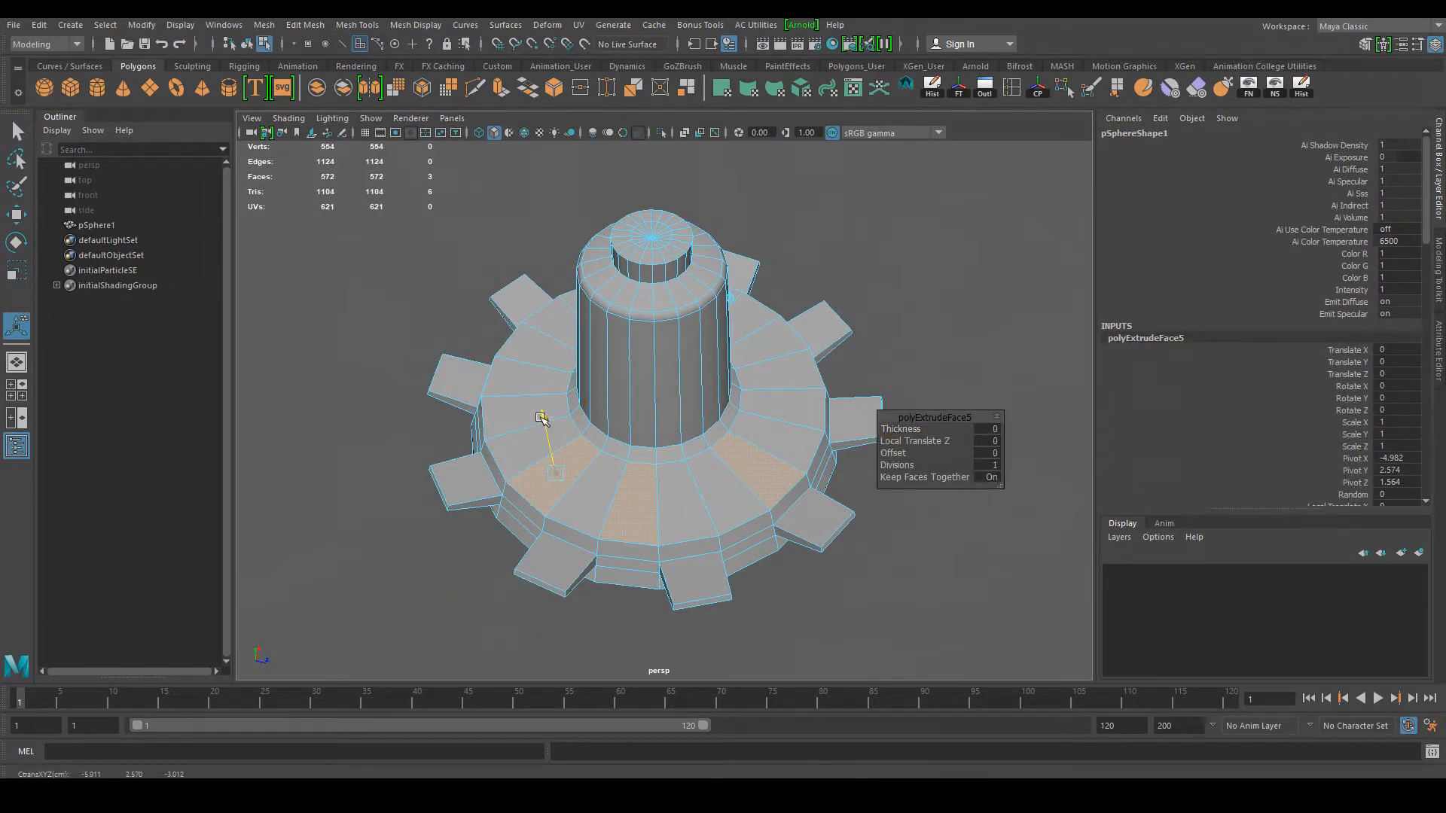
# Step: Return to object mode and examine the zero-thickness extrusions on the disc's top in smooth preview
pyautogui.click(850, 559)
pyautogui.moveTo(794, 365); pyautogui.dragTo(889, 345, button='right')
pyautogui.rightClick(892, 337)
pyautogui.moveTo(739, 364); pyautogui.dragTo(836, 336, button='right')
pyautogui.click(873, 339)
pyautogui.click(716, 424)
pyautogui.press('3')
pyautogui.click(863, 536)
pyautogui.keyDown('alt'); pyautogui.moveTo(603, 467); pyautogui.dragTo(576, 411); pyautogui.keyUp('alt')
pyautogui.click(578, 419)
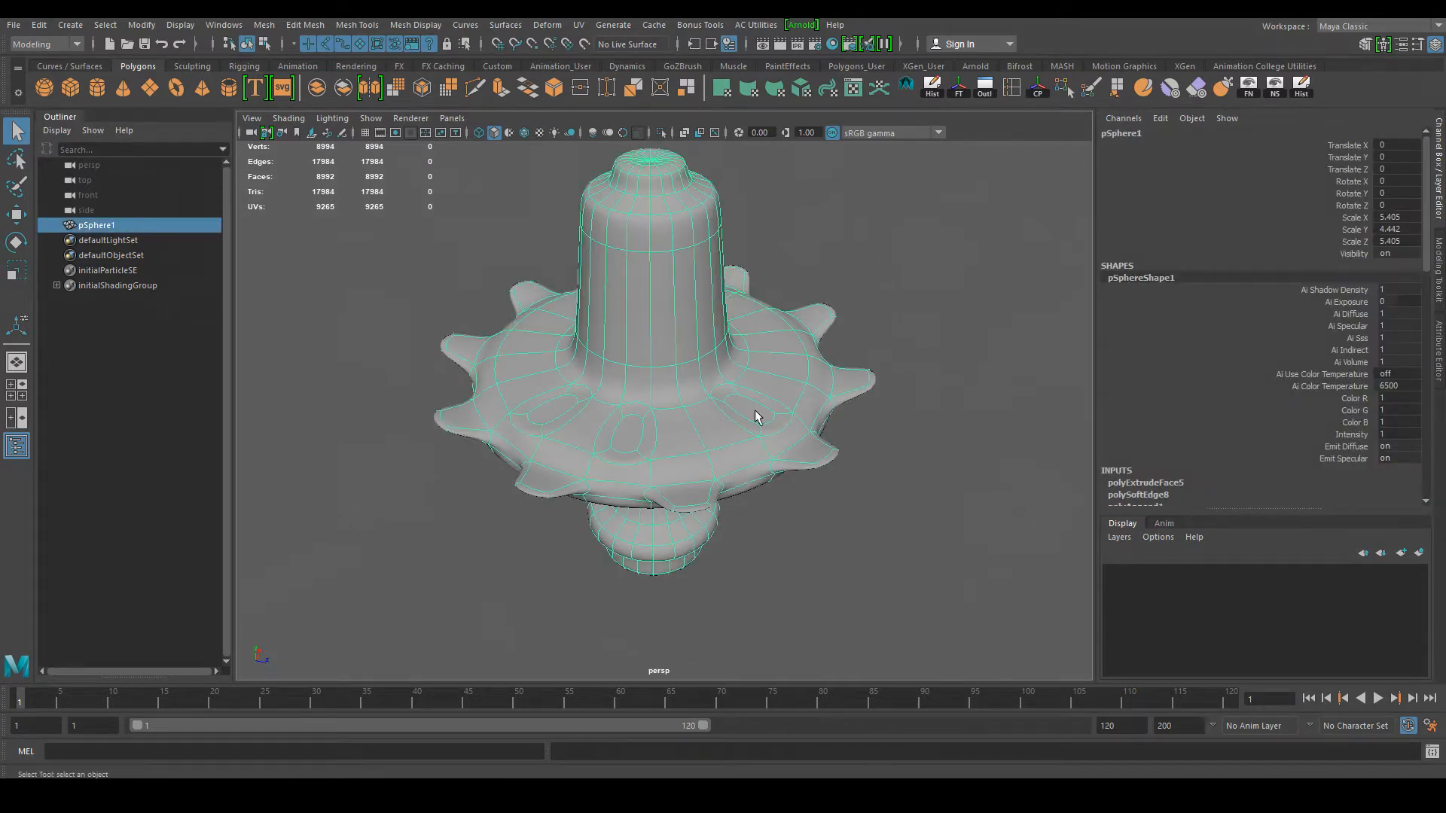
pyautogui.click(851, 562)
pyautogui.keyDown('alt'); pyautogui.moveTo(851, 562); pyautogui.dragTo(671, 377); pyautogui.keyUp('alt')
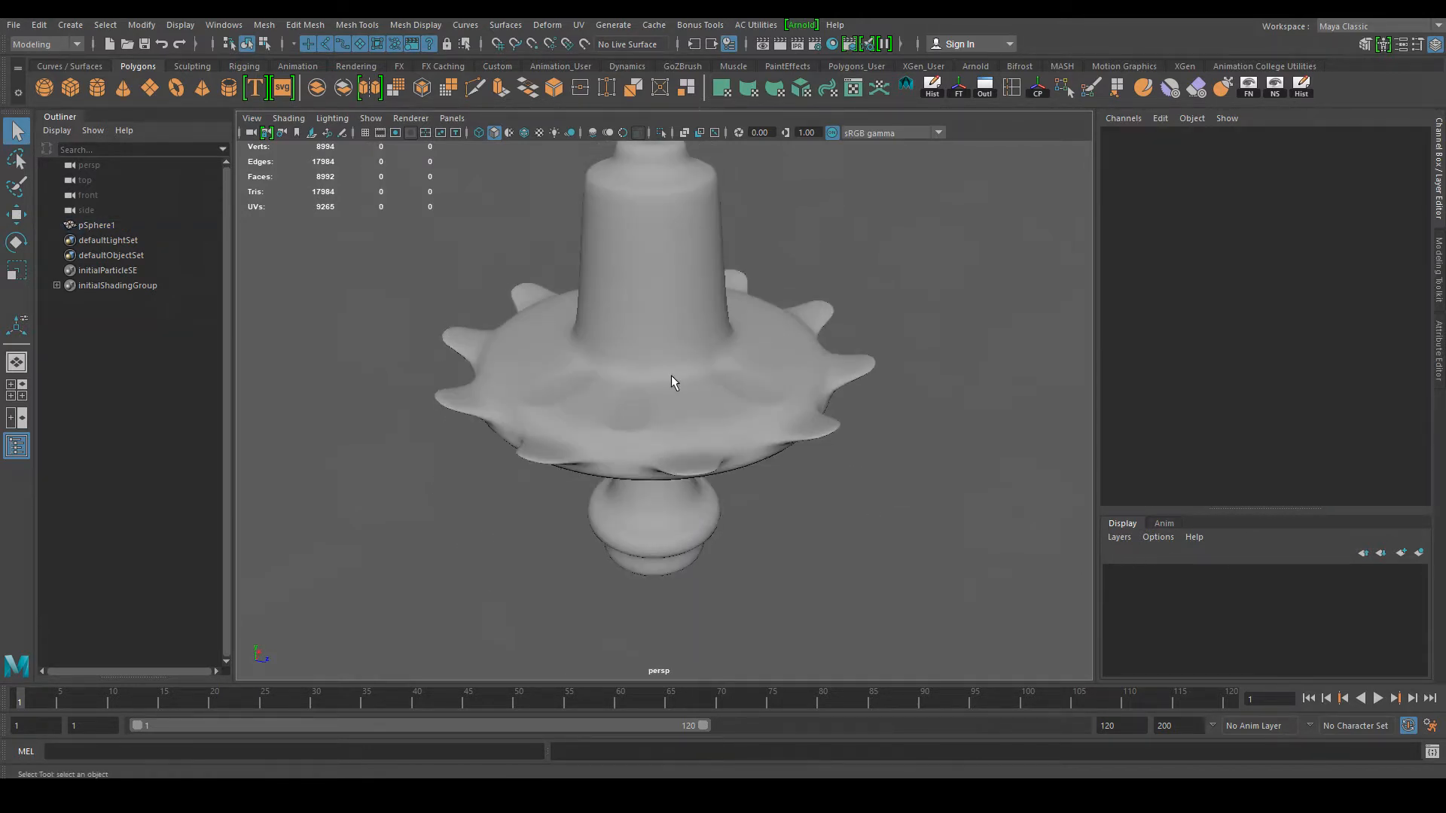
pyautogui.click(671, 377)
# Step: Undo back past the zero-thickness extrusion of the three wedge faces
pyautogui.hotkey('ctrl', 'z')
pyautogui.hotkey('ctrl', 'z')
pyautogui.hotkey('ctrl', 'z')
pyautogui.hotkey('ctrl', 'z')
pyautogui.hotkey('ctrl', 'z')
pyautogui.hotkey('ctrl', 'z')
pyautogui.hotkey('ctrl', 'z')
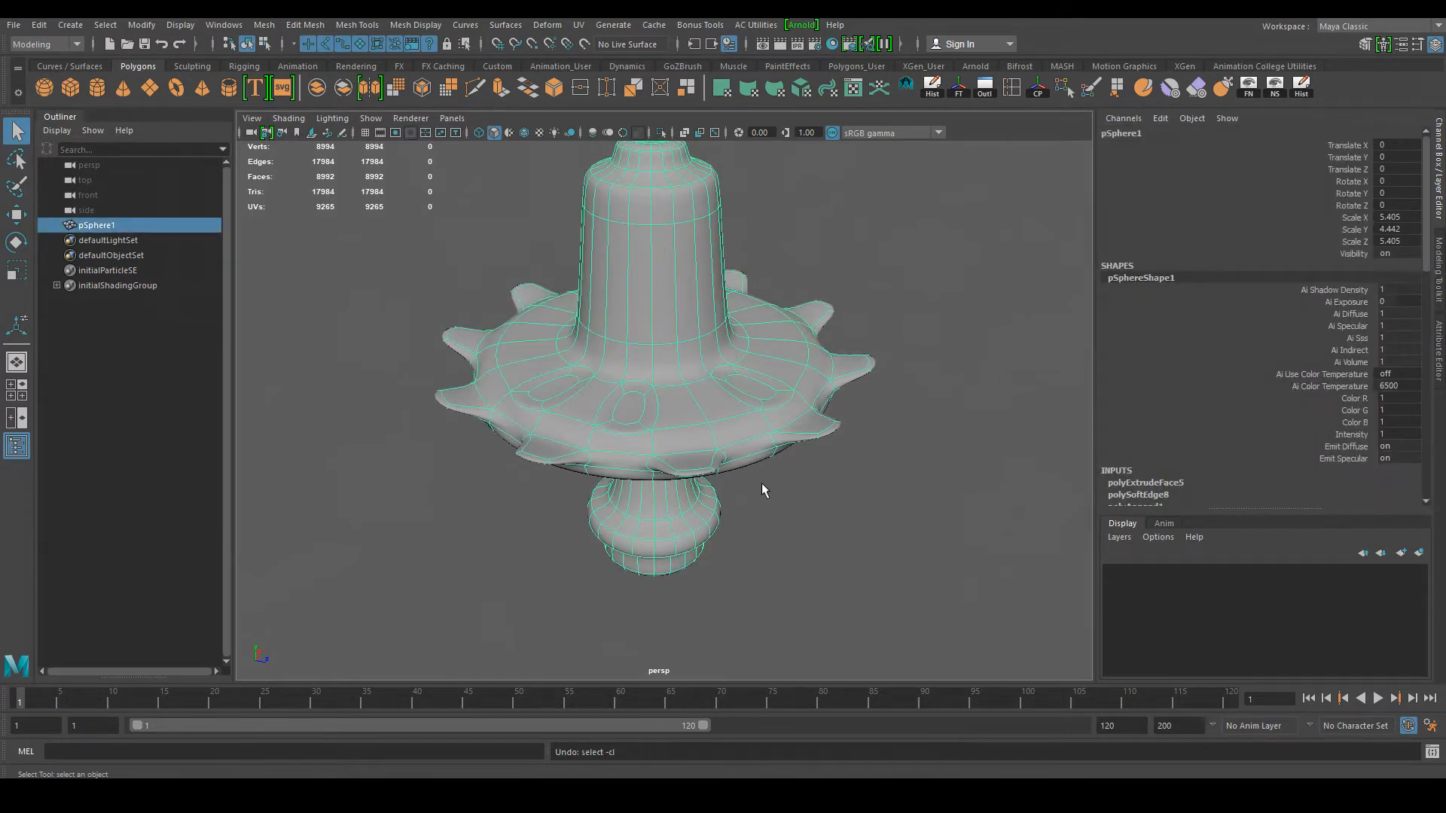
pyautogui.hotkey('ctrl', 'z')
pyautogui.hotkey('ctrl', 'z')
pyautogui.hotkey('ctrl', 'z')
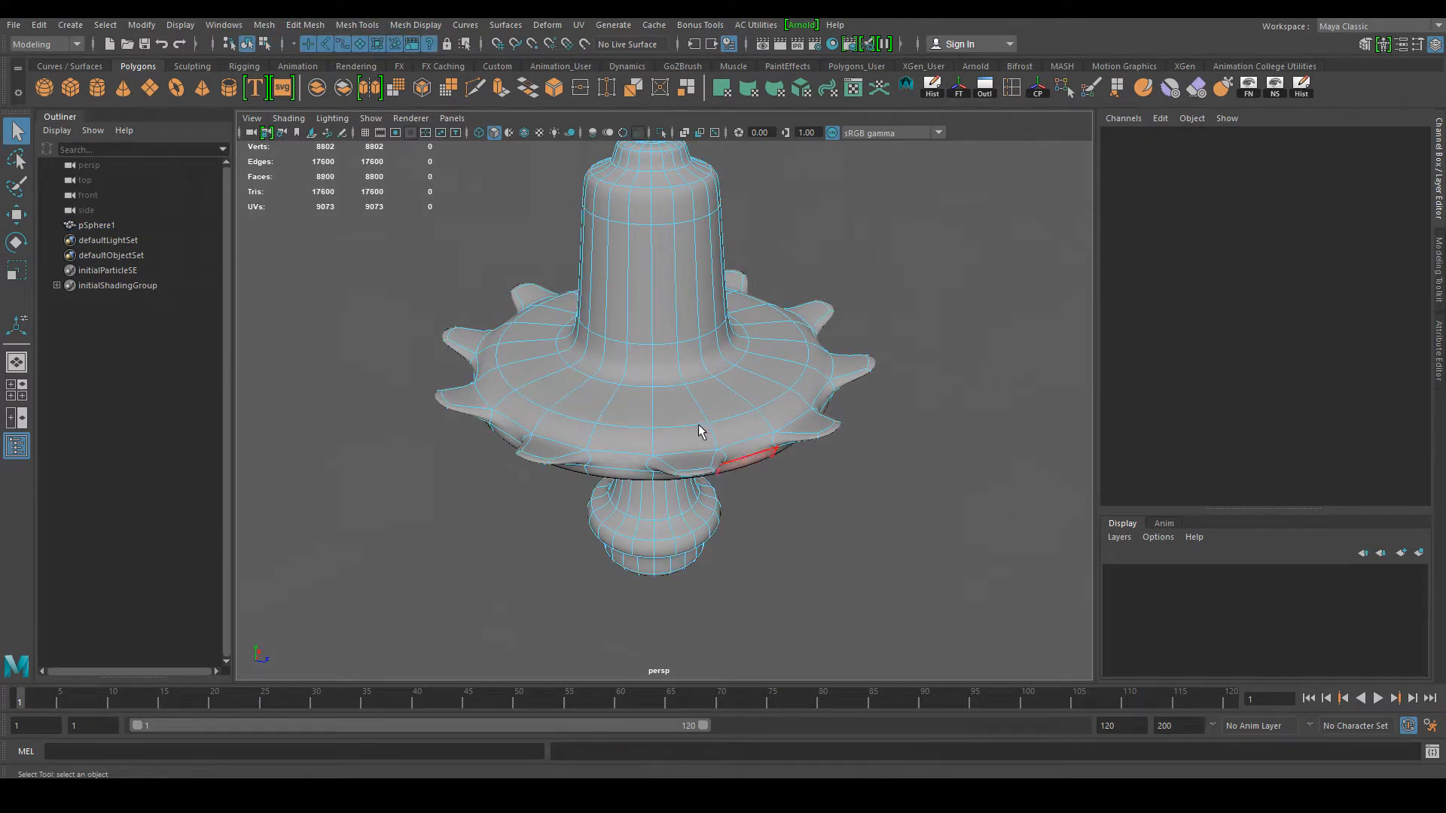
# Step: Compare the mesh in unsmoothed and smooth preview display repeatedly, checking the disc's top for hidden extrusions
pyautogui.press('1')
pyautogui.press('3')
pyautogui.press('1')
pyautogui.press('3')
pyautogui.press('1')
pyautogui.press('3')
pyautogui.press('1')
pyautogui.press('3')
pyautogui.press('1')
pyautogui.press('3')
pyautogui.press('1')
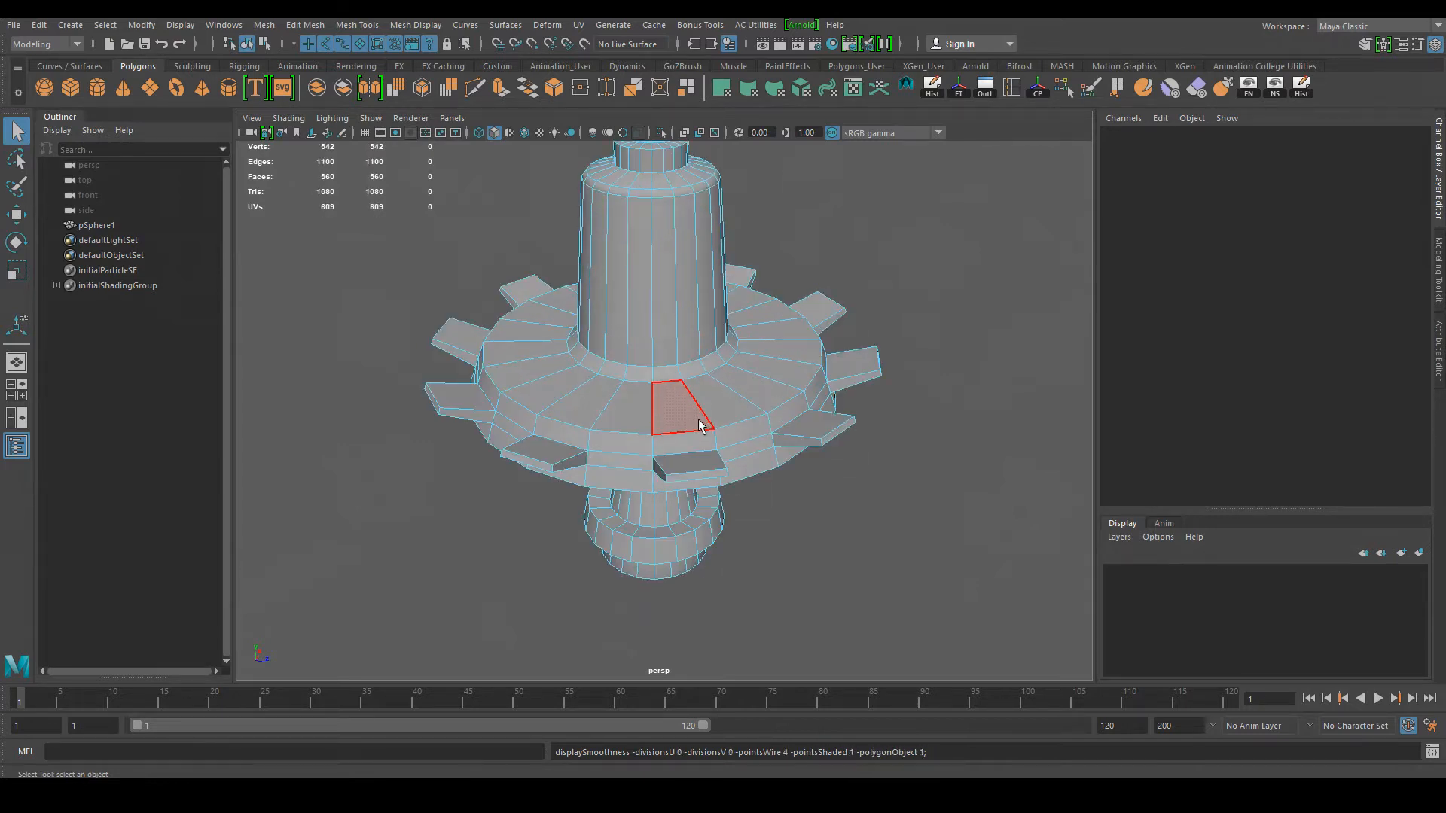
pyautogui.press('3')
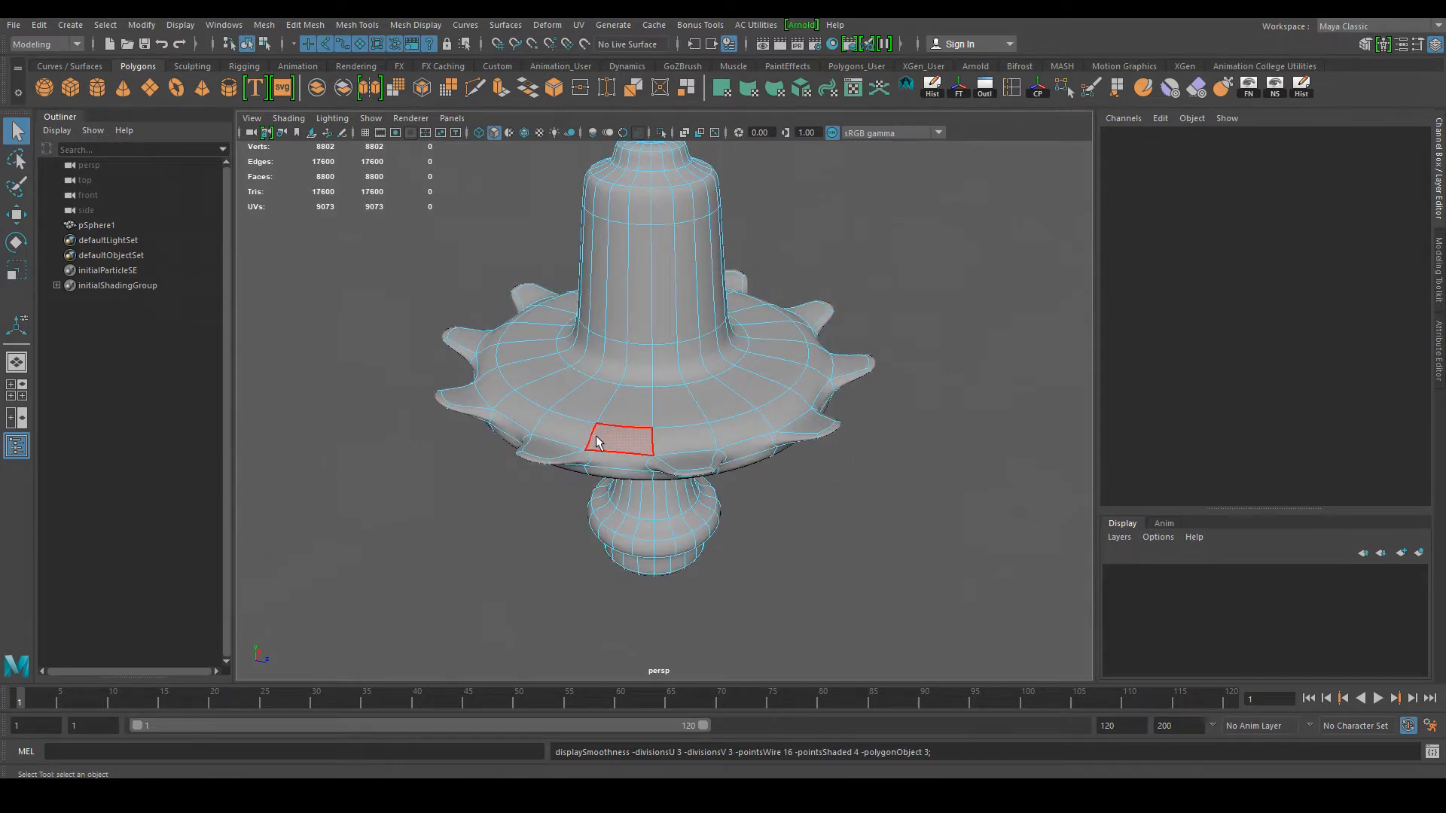
pyautogui.press('1')
pyautogui.click(787, 406)
pyautogui.press('3')
pyautogui.press('1')
pyautogui.keyDown('alt'); pyautogui.moveTo(691, 499); pyautogui.dragTo(650, 413); pyautogui.keyUp('alt')
pyautogui.press('3')
pyautogui.press('1')
pyautogui.press('3')
pyautogui.press('1')
# Step: Select the whole gear mesh in object mode with unsmoothed display
pyautogui.click(745, 539)
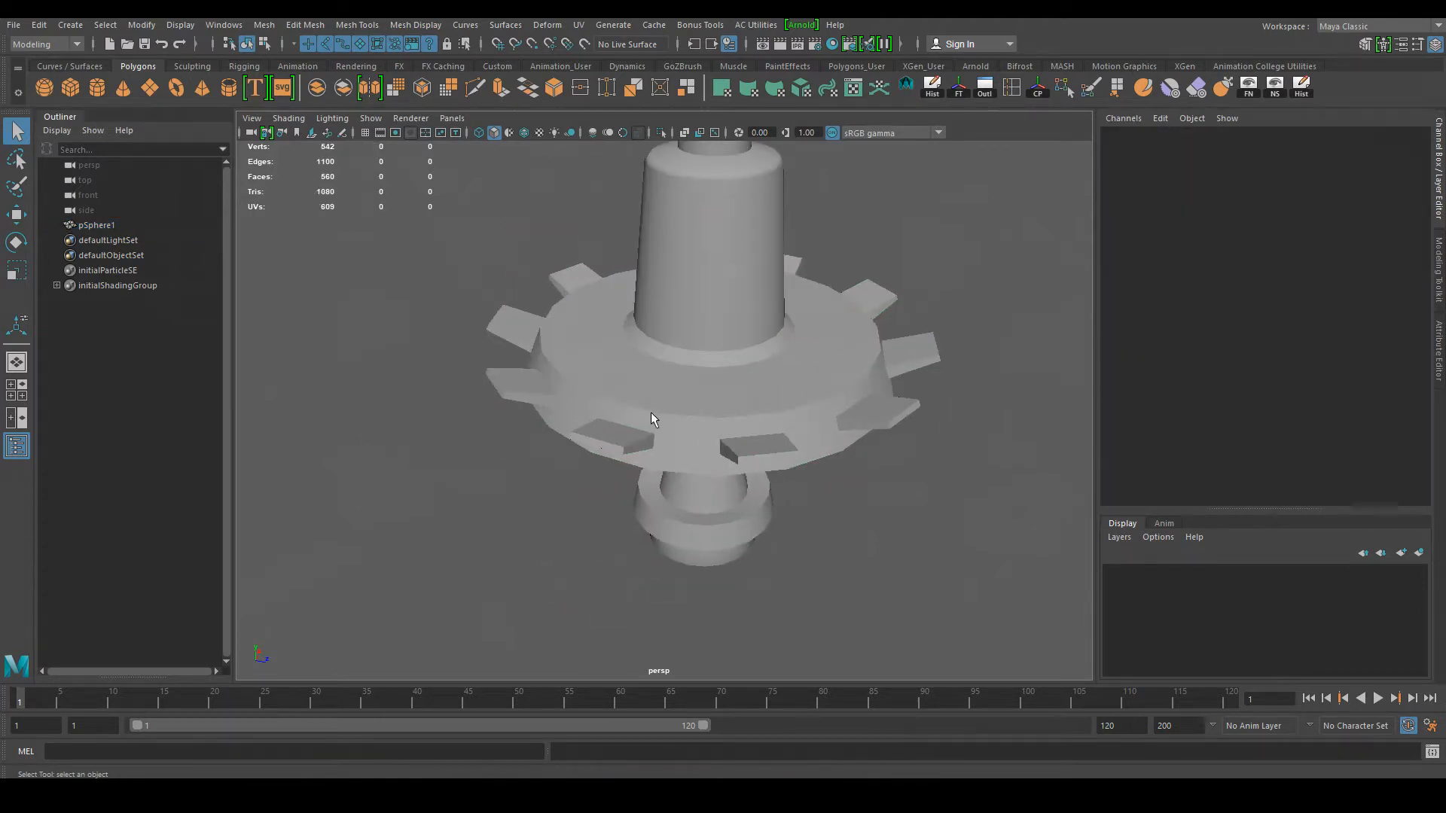
pyautogui.click(748, 486)
pyautogui.keyDown('alt'); pyautogui.moveTo(748, 486); pyautogui.dragTo(693, 397); pyautogui.keyUp('alt')
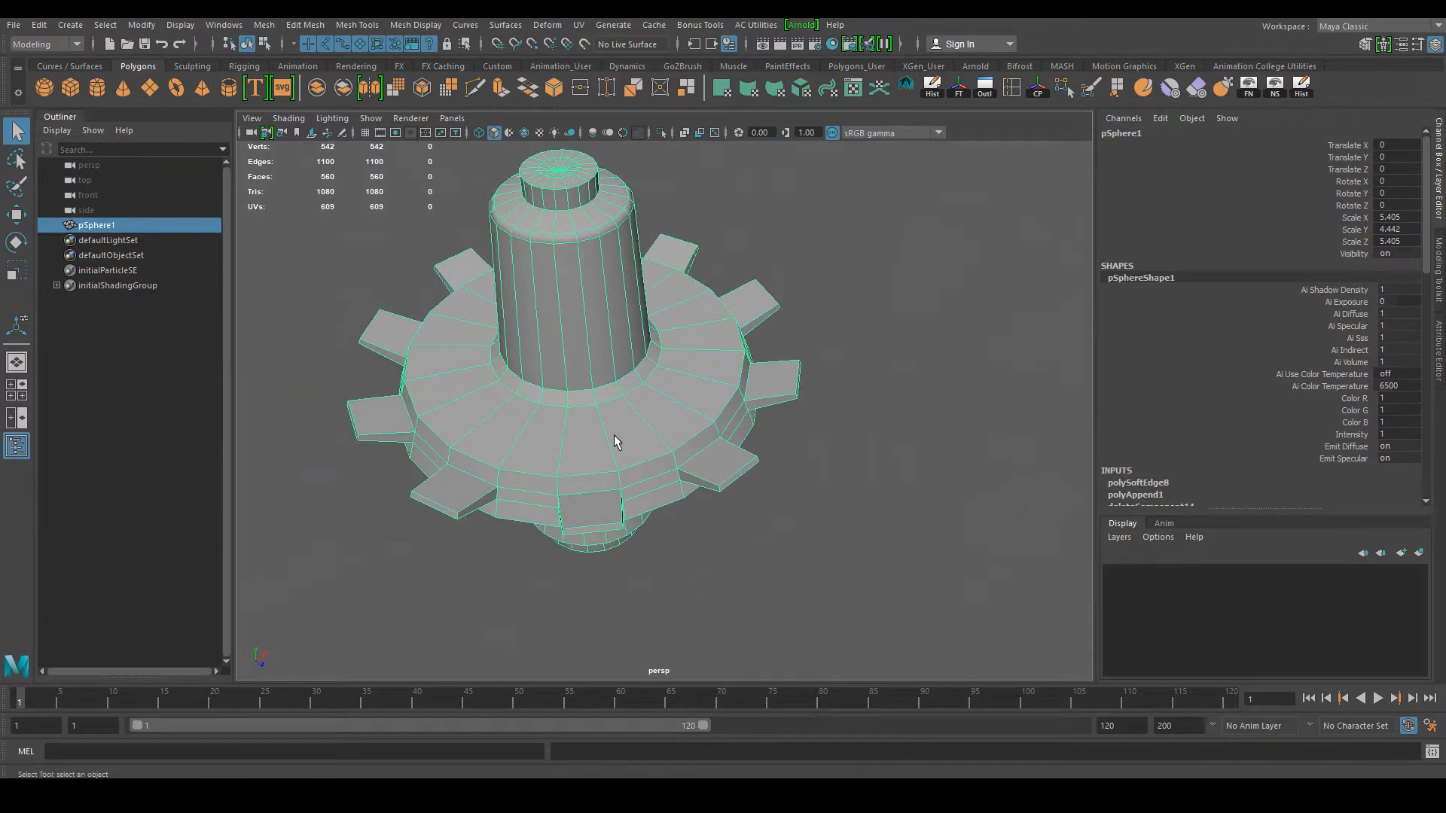
# Step: Switch to the front view and delete the gear mesh
pyautogui.keyDown('alt'); pyautogui.moveTo(613, 435); pyautogui.dragTo(569, 491); pyautogui.keyUp('alt')
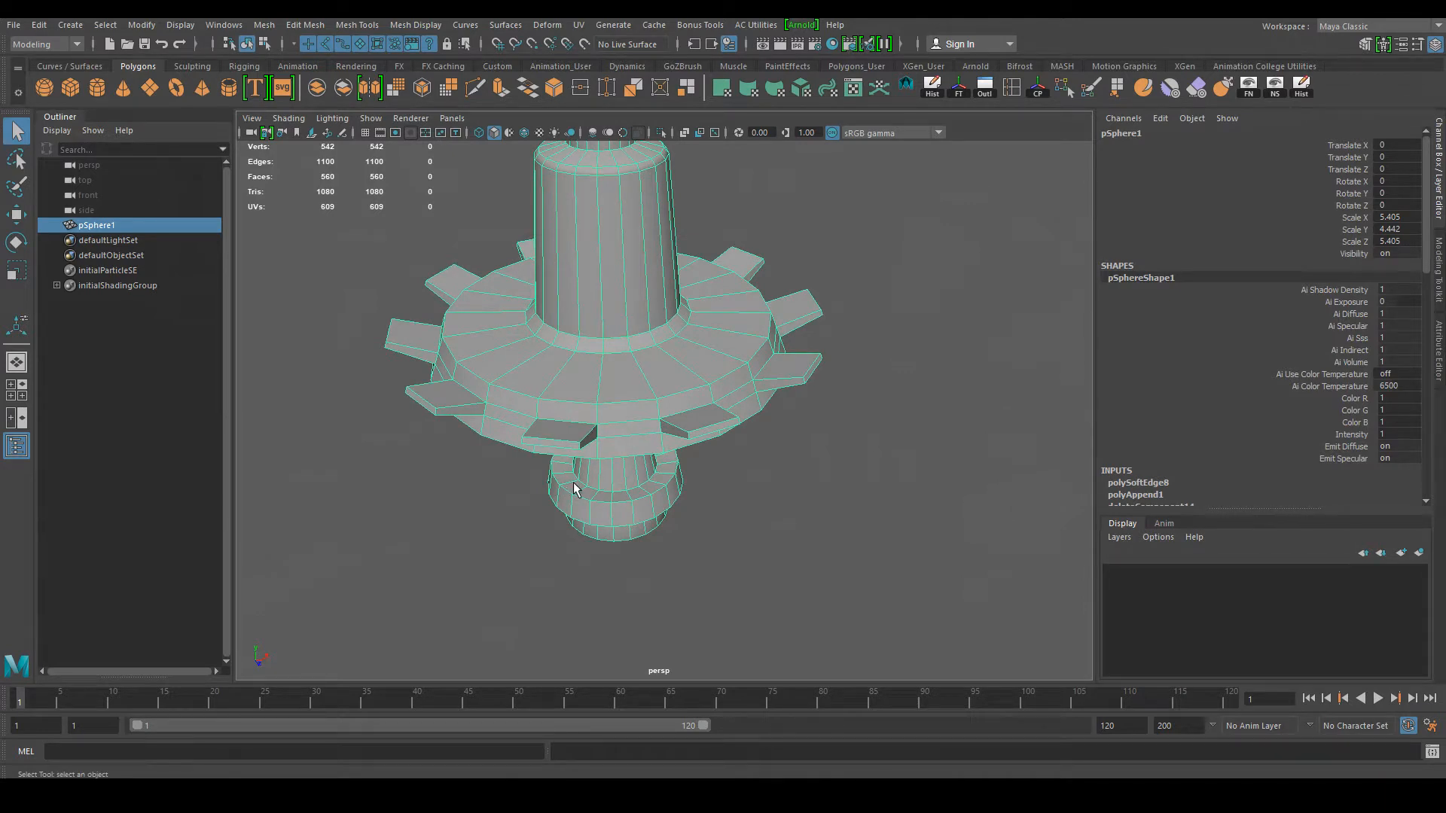
pyautogui.keyDown('alt'); pyautogui.moveTo(574, 488); pyautogui.dragTo(771, 531); pyautogui.keyUp('alt')
pyautogui.press('space')
pyautogui.keyDown('alt'); pyautogui.moveTo(641, 488); pyautogui.dragTo(723, 546, button='middle'); pyautogui.keyUp('alt')
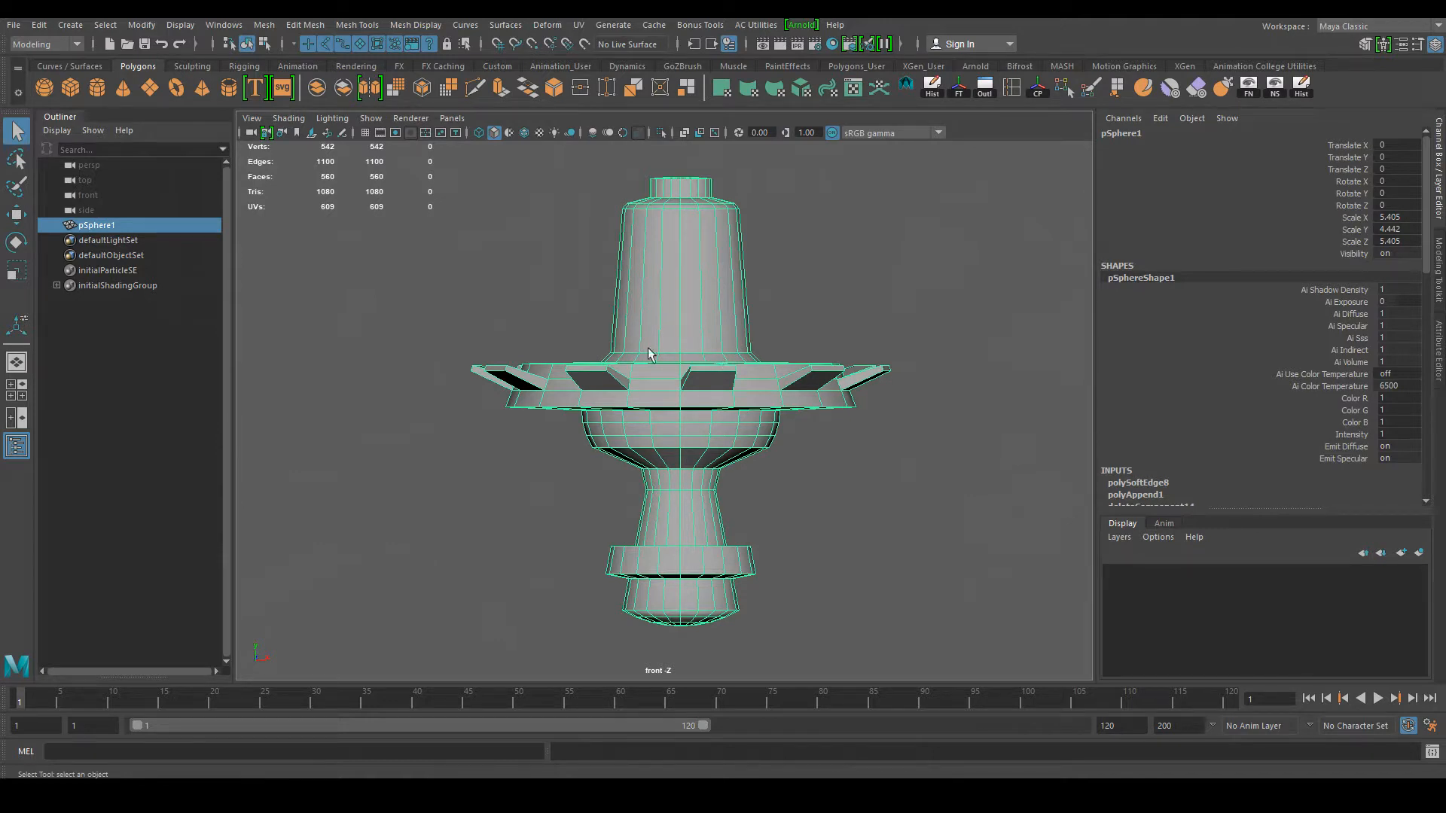
pyautogui.press('Delete')
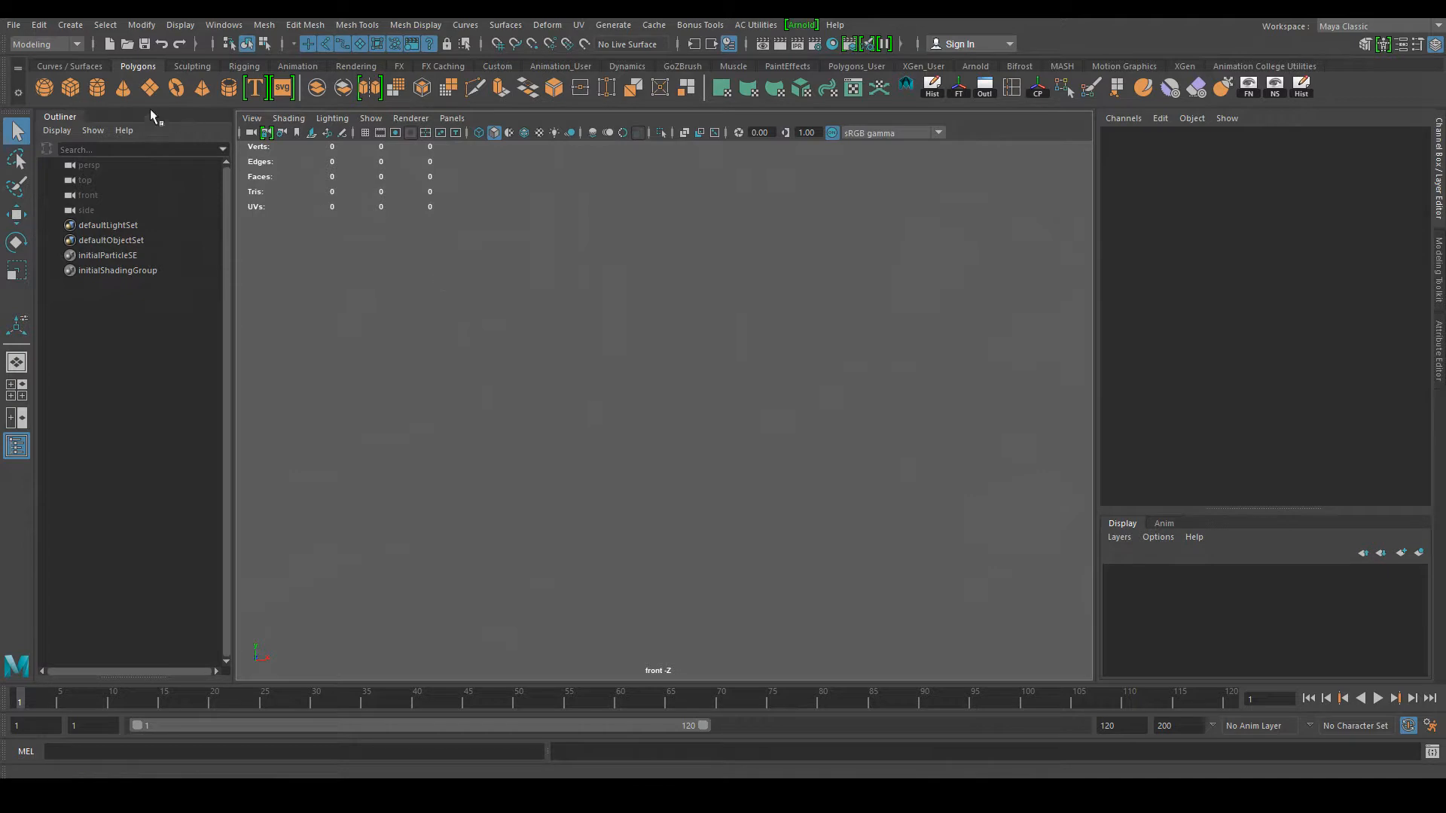
# Step: Create a polygon cube at the origin and scale it uniformly to about 14.6
pyautogui.click(71, 87)
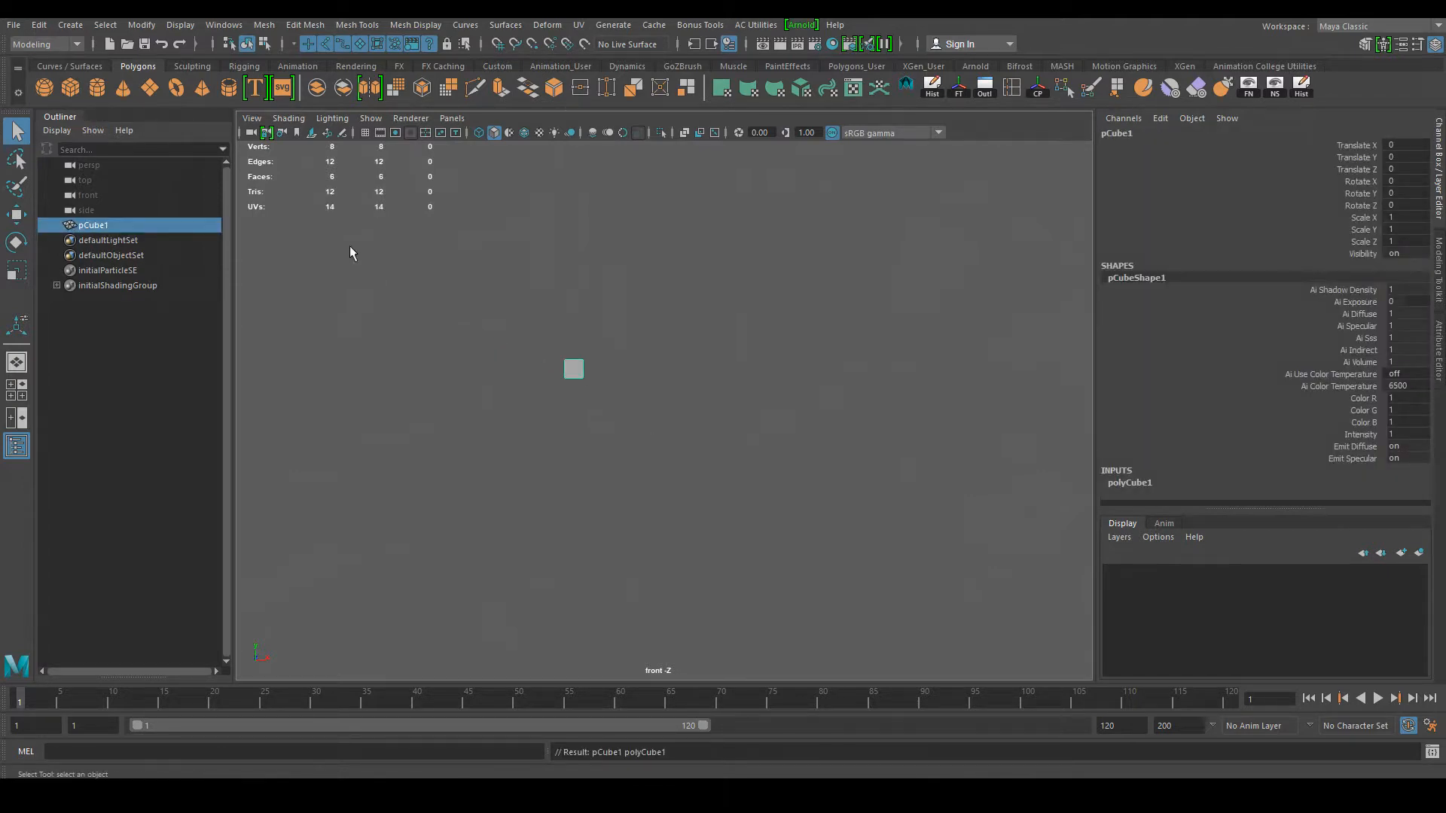
pyautogui.press('r')
pyautogui.moveTo(574, 369); pyautogui.dragTo(787, 382)
pyautogui.keyDown('alt'); pyautogui.moveTo(600, 552); pyautogui.dragTo(644, 592, button='middle'); pyautogui.keyUp('alt')
pyautogui.click(662, 577)
pyautogui.click(665, 483)
pyautogui.click(645, 562)
pyautogui.click(615, 522)
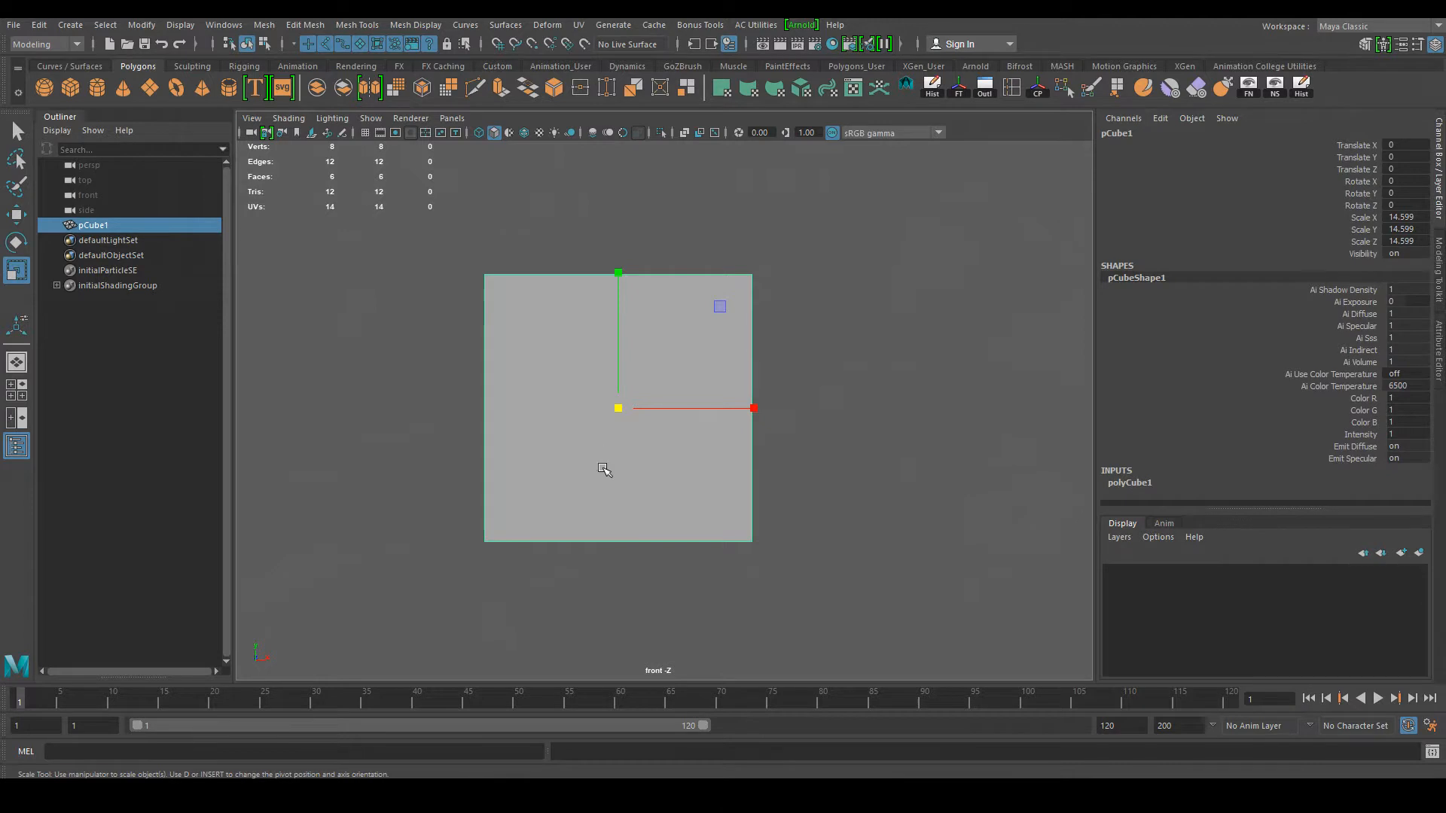
# Step: Turn on the viewport grid and return to the front view
pyautogui.press('space')
pyautogui.moveTo(631, 452); pyautogui.dragTo(568, 501)
pyautogui.click(364, 132)
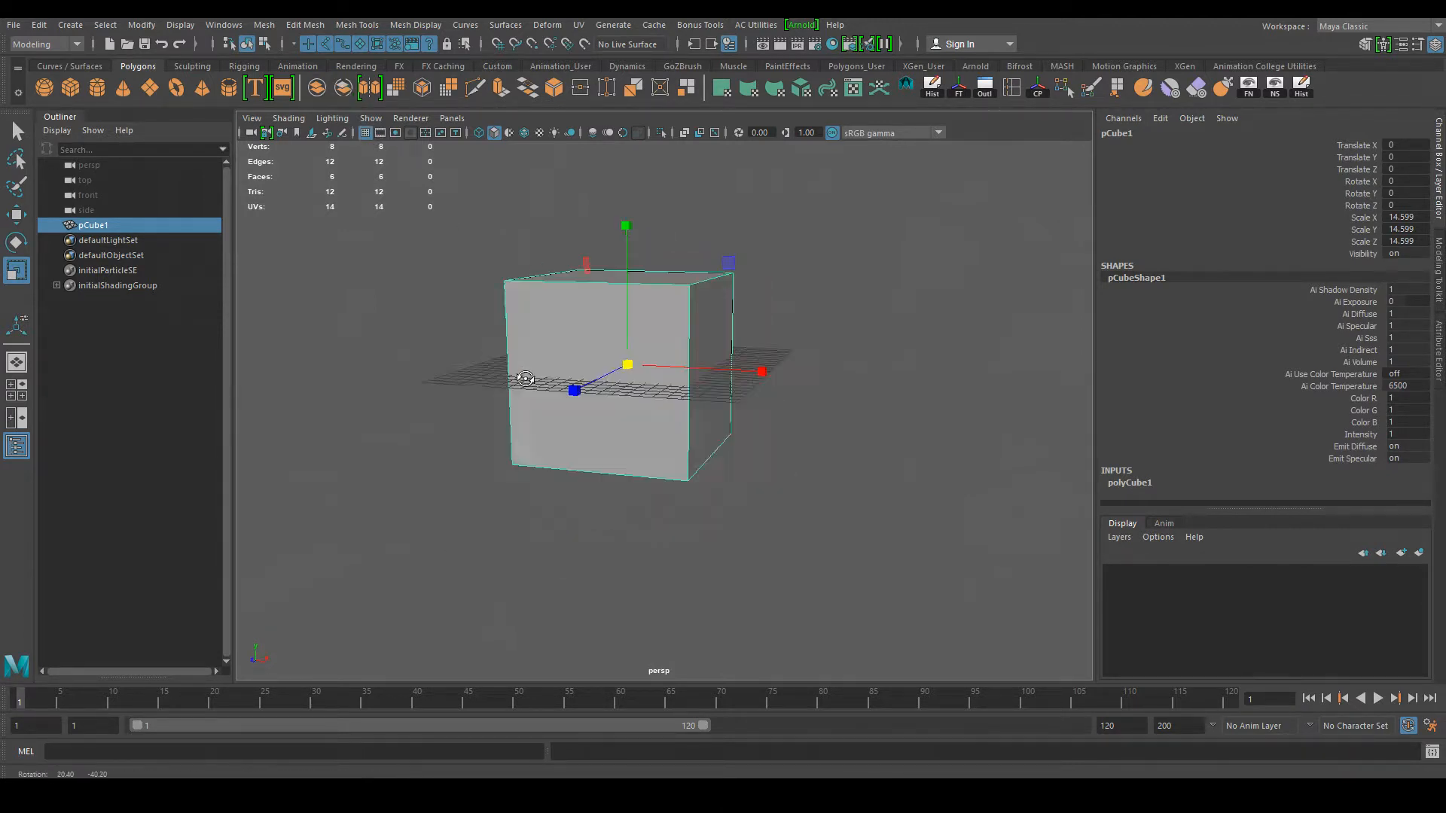
pyautogui.press('space')
pyautogui.moveTo(591, 409); pyautogui.dragTo(567, 256)
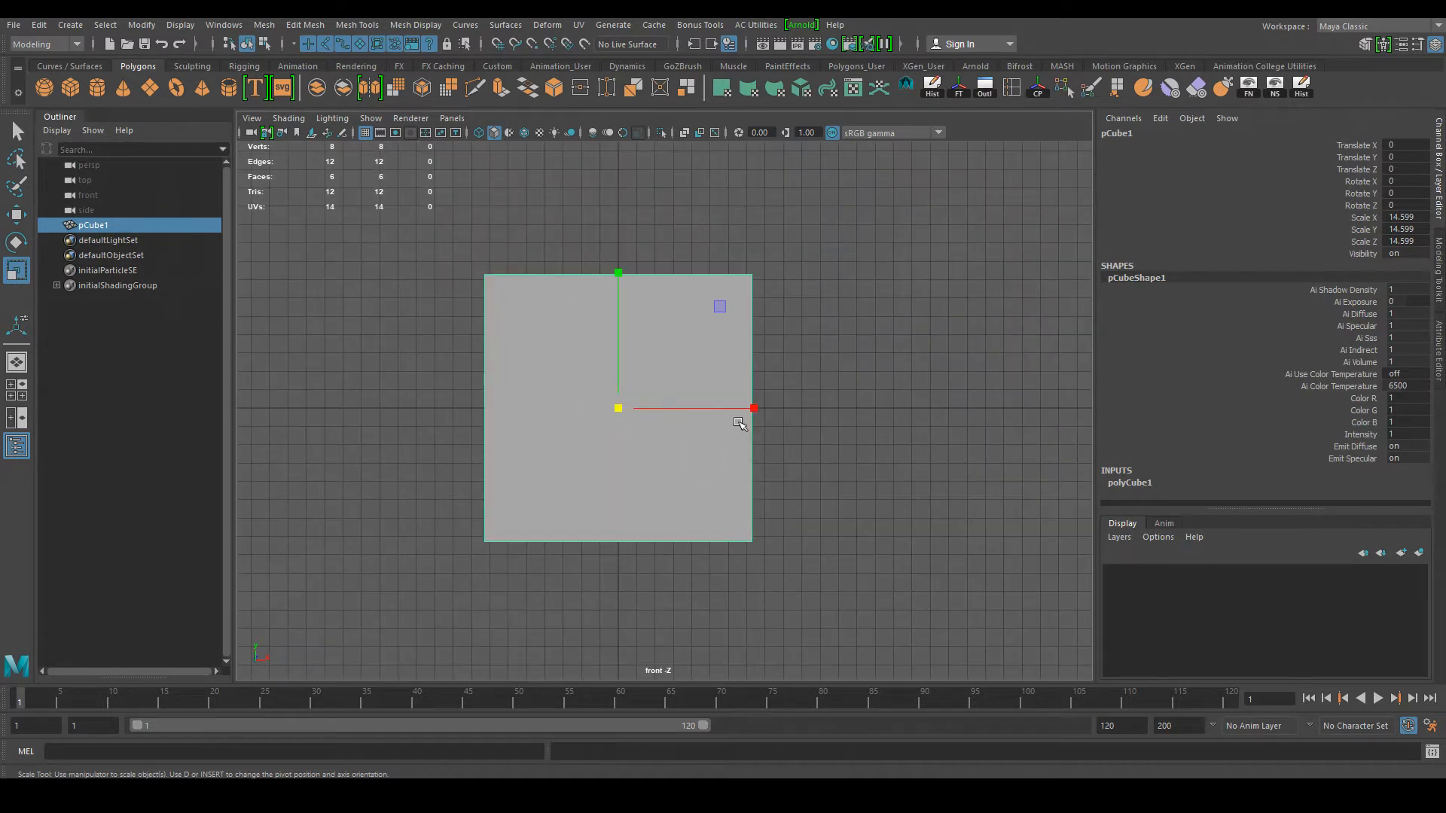
# Step: Insert a vertical edge loop near the middle of the cube in the front view
pyautogui.press('space')
pyautogui.moveTo(649, 427); pyautogui.dragTo(646, 393)
pyautogui.keyDown('alt'); pyautogui.moveTo(920, 265); pyautogui.dragTo(862, 328); pyautogui.keyUp('alt')
pyautogui.press('space')
pyautogui.click(865, 386)
pyautogui.click(638, 391)
pyautogui.click(767, 256)
pyautogui.click(676, 352)
pyautogui.click(1011, 89)
pyautogui.moveTo(662, 275); pyautogui.dragTo(662, 271)
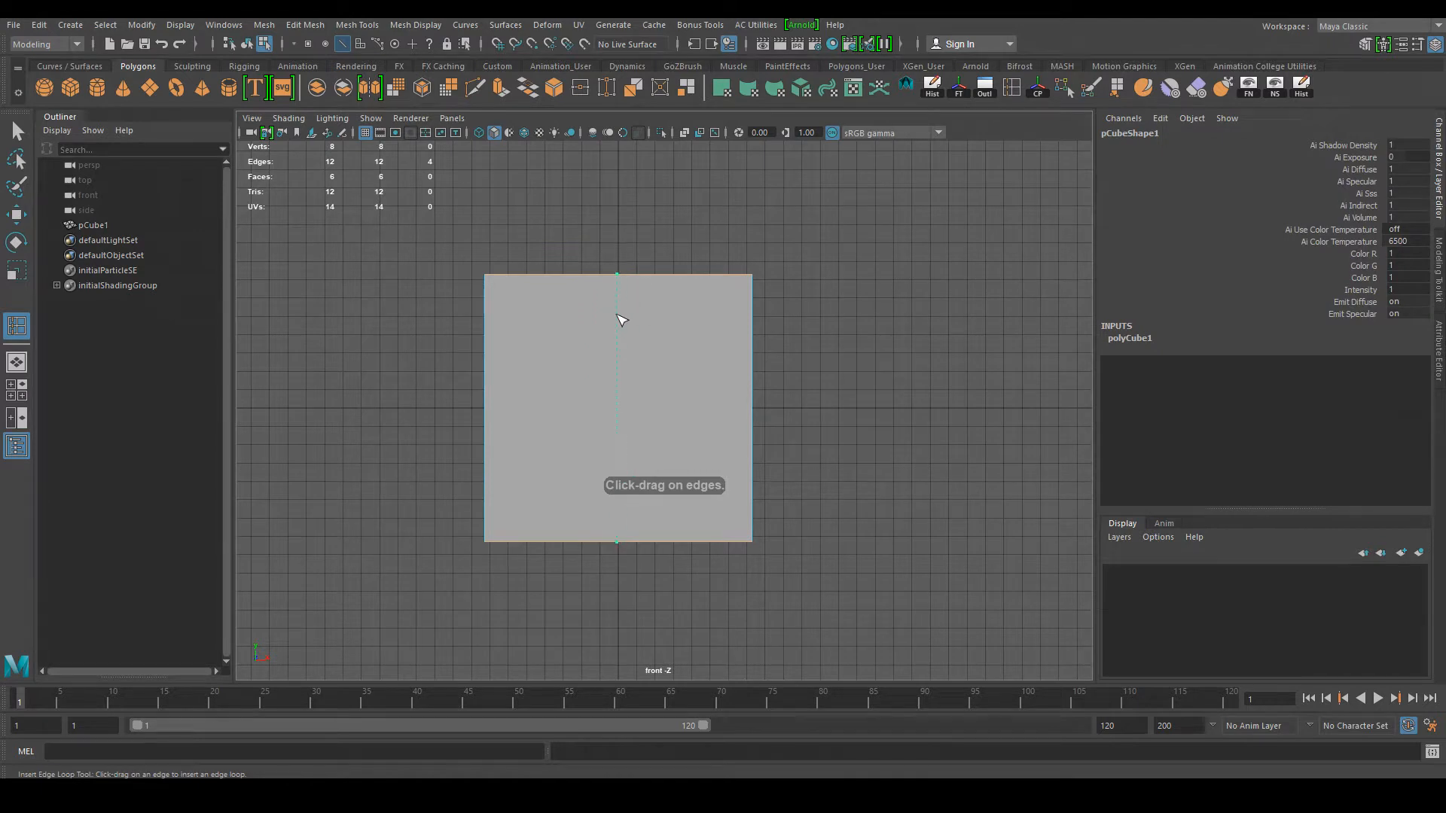
pyautogui.moveTo(622, 320); pyautogui.dragTo(618, 222)
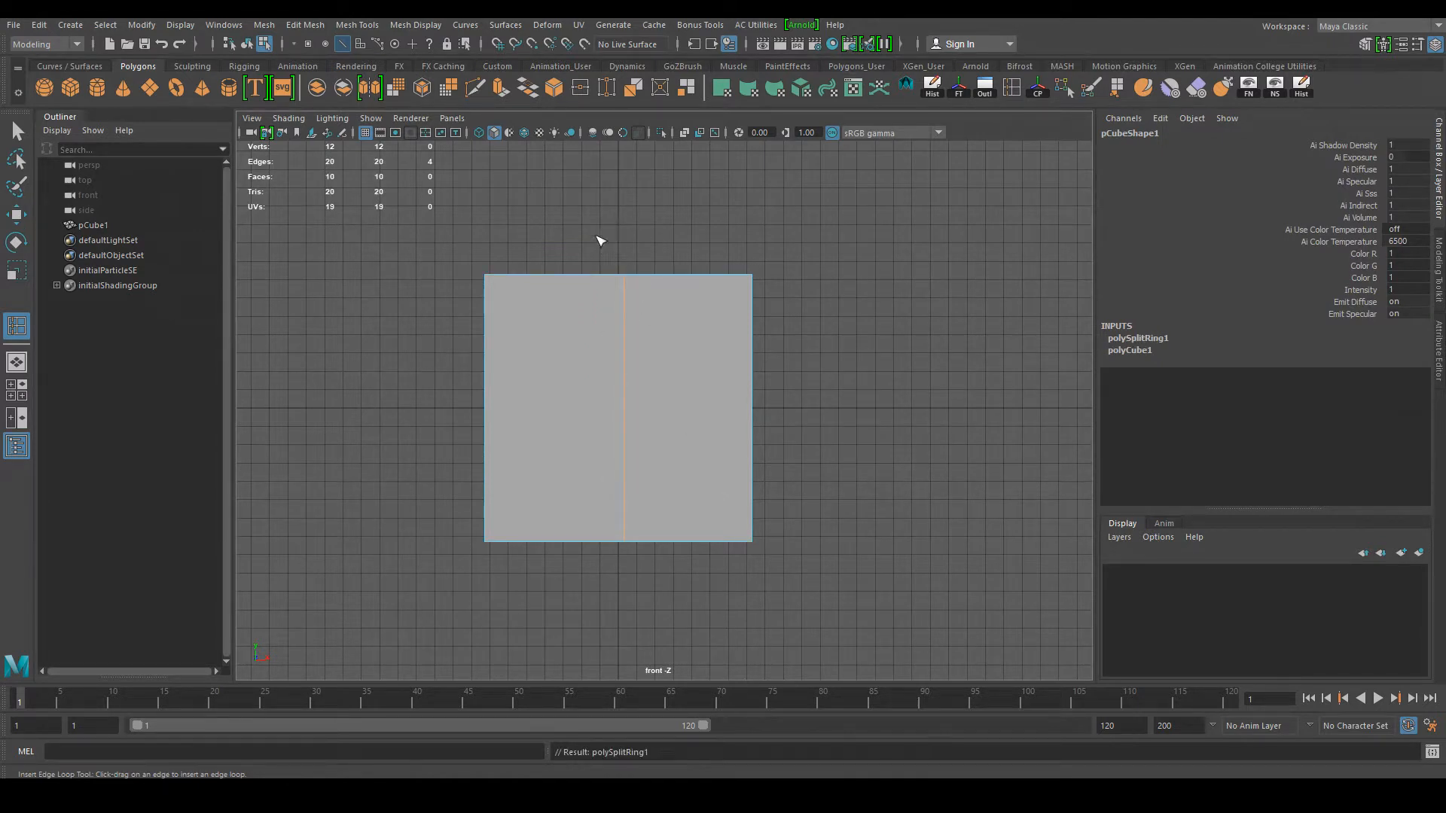
# Step: Move the cube's vertical edge loop along X and snap it to the central grid line
pyautogui.scroll(5, 855, 387)
pyautogui.press('w')
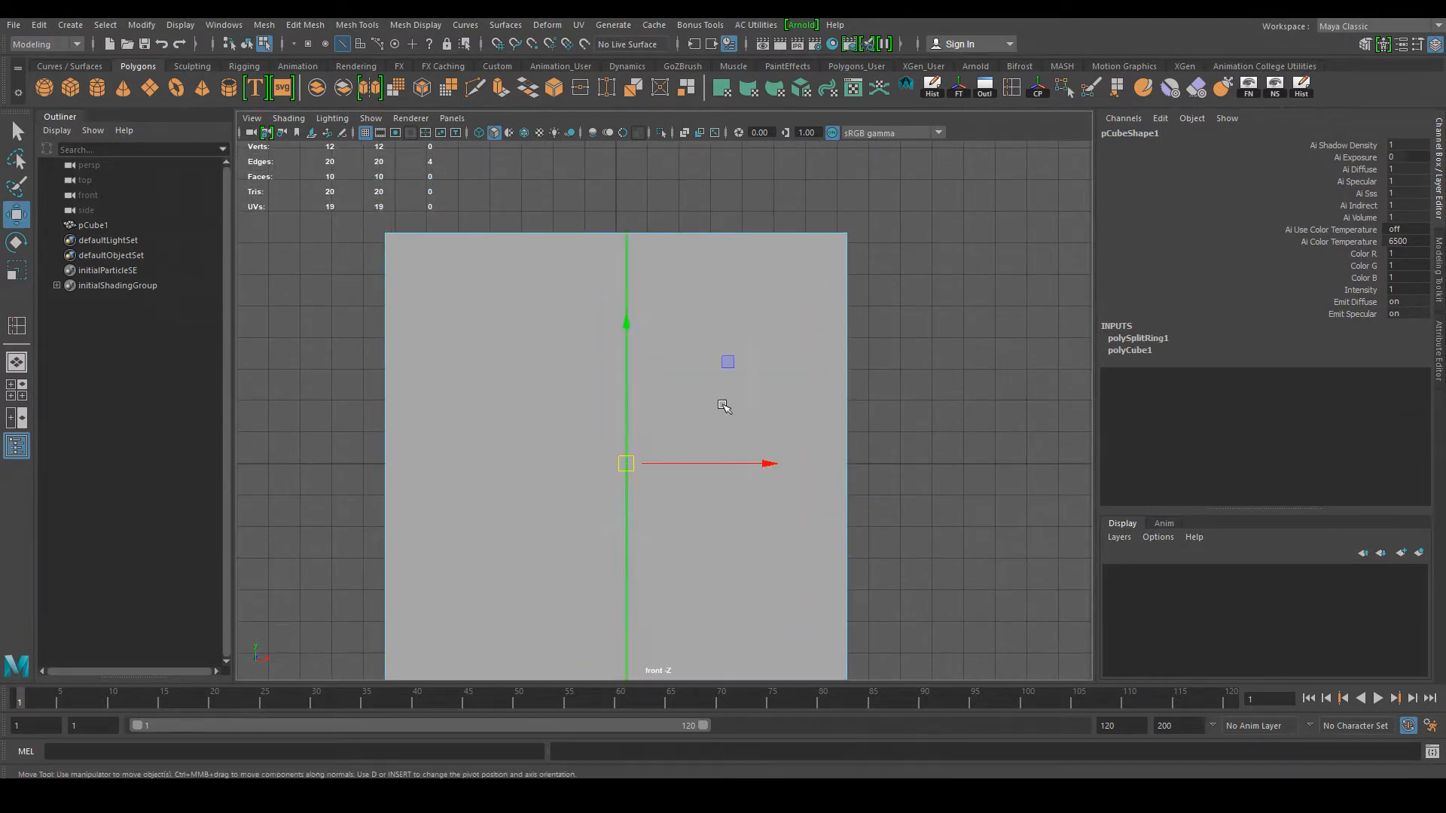
pyautogui.scroll(-2, 694, 365)
pyautogui.scroll(-2, 694, 365)
pyautogui.press('space')
pyautogui.moveTo(954, 515); pyautogui.dragTo(946, 461)
pyautogui.click(928, 521)
pyautogui.doubleClick(637, 354)
pyautogui.moveTo(850, 543)
pyautogui.keyDown('alt'); pyautogui.mouseDown()
pyautogui.moveTo(861, 476)
pyautogui.moveTo(857, 524)
pyautogui.mouseUp(); pyautogui.keyUp('alt')
pyautogui.press('space')
pyautogui.scroll(-1, 775, 508)
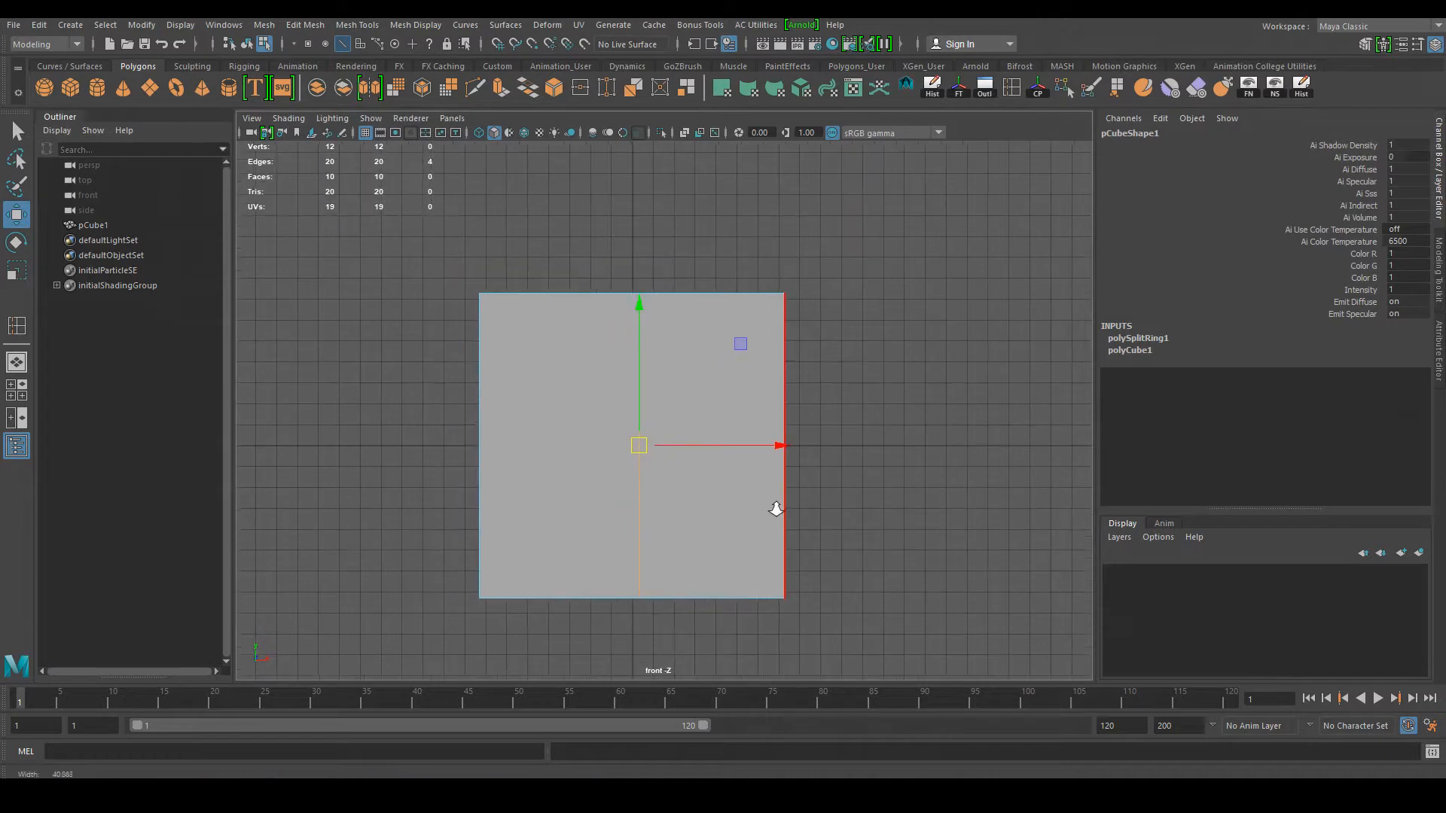
pyautogui.keyDown('alt'); pyautogui.moveTo(769, 535); pyautogui.dragTo(756, 504, button='middle'); pyautogui.keyUp('alt')
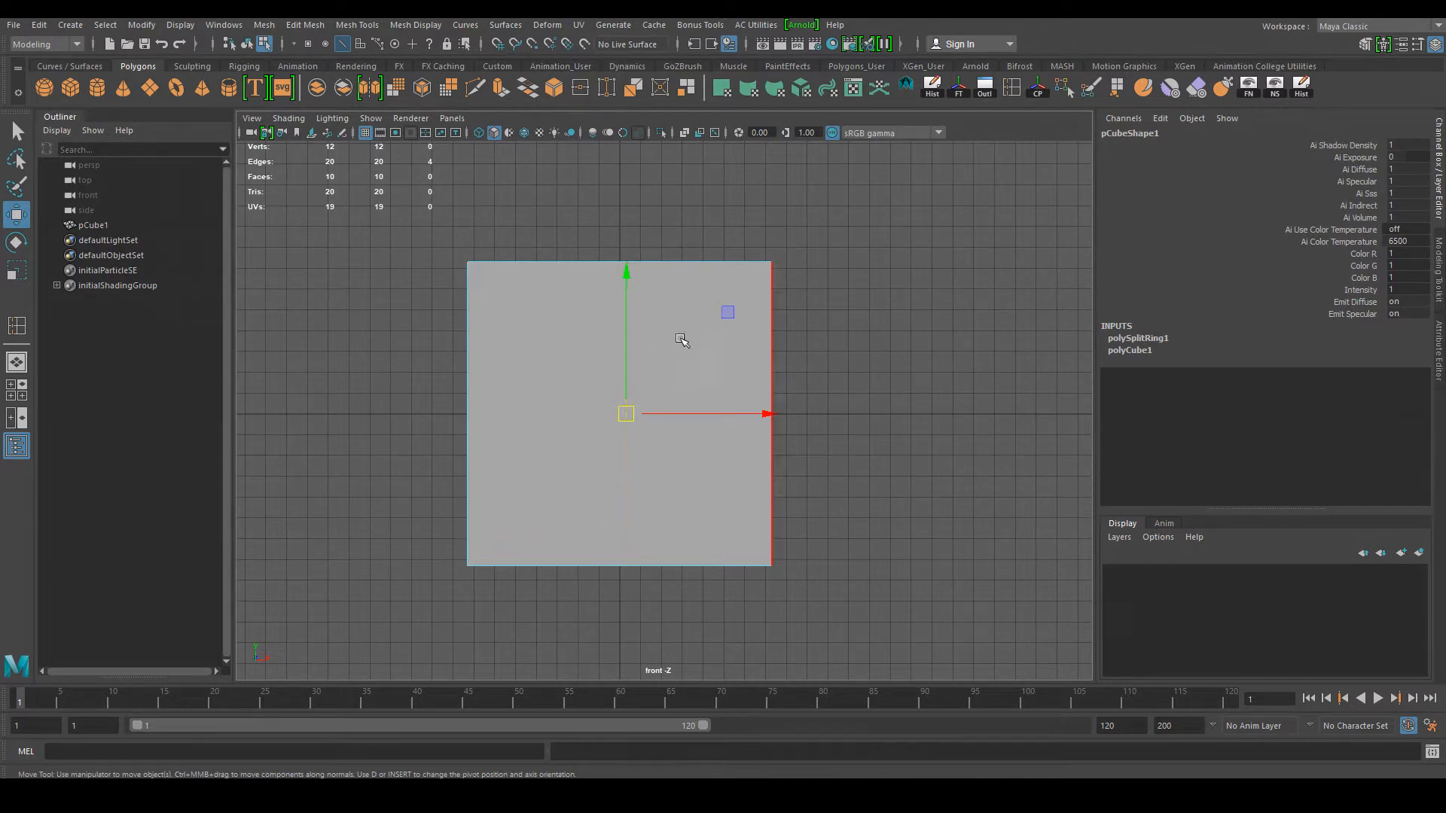
pyautogui.press('x')
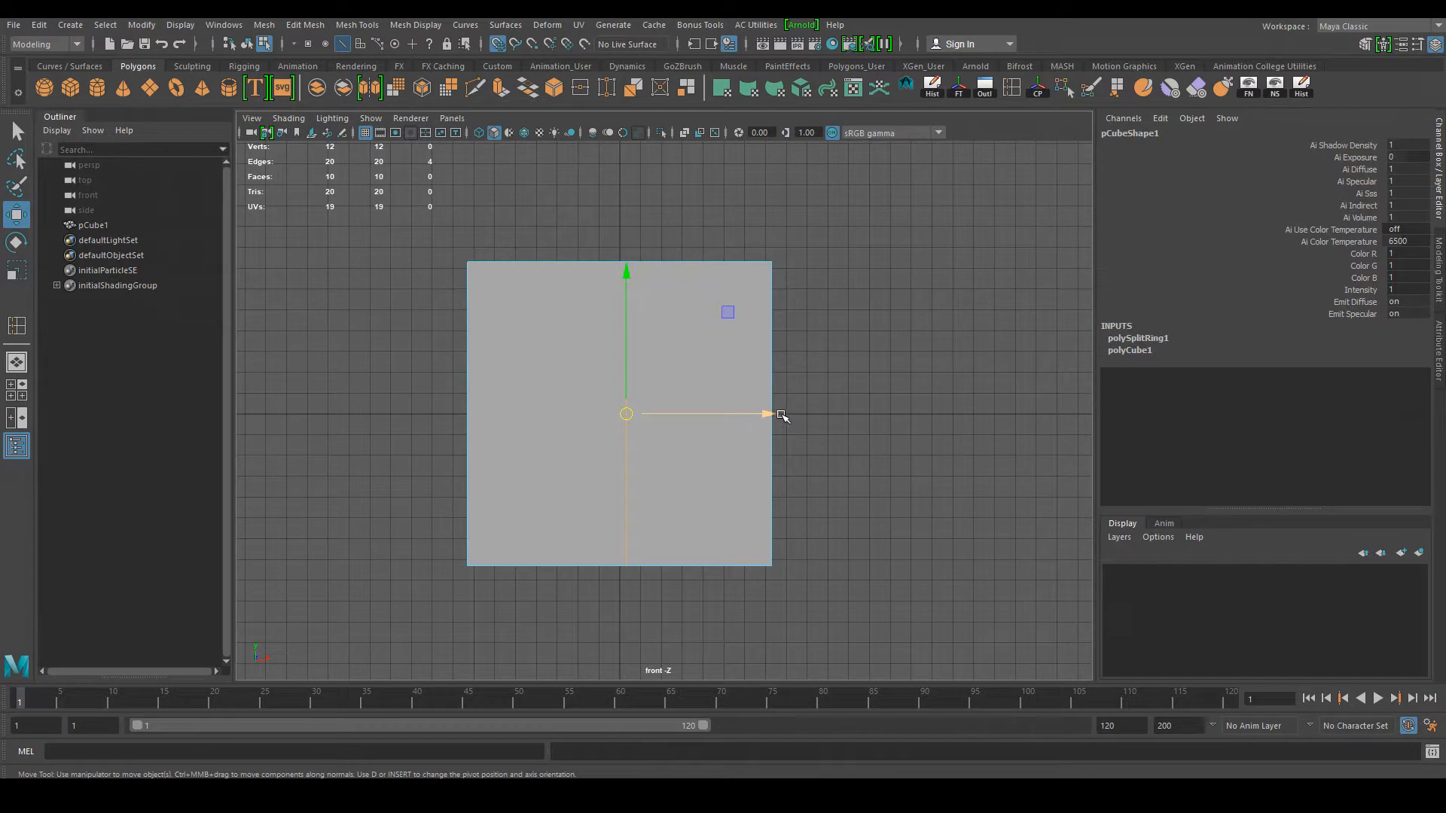
pyautogui.moveTo(771, 413); pyautogui.dragTo(616, 404)
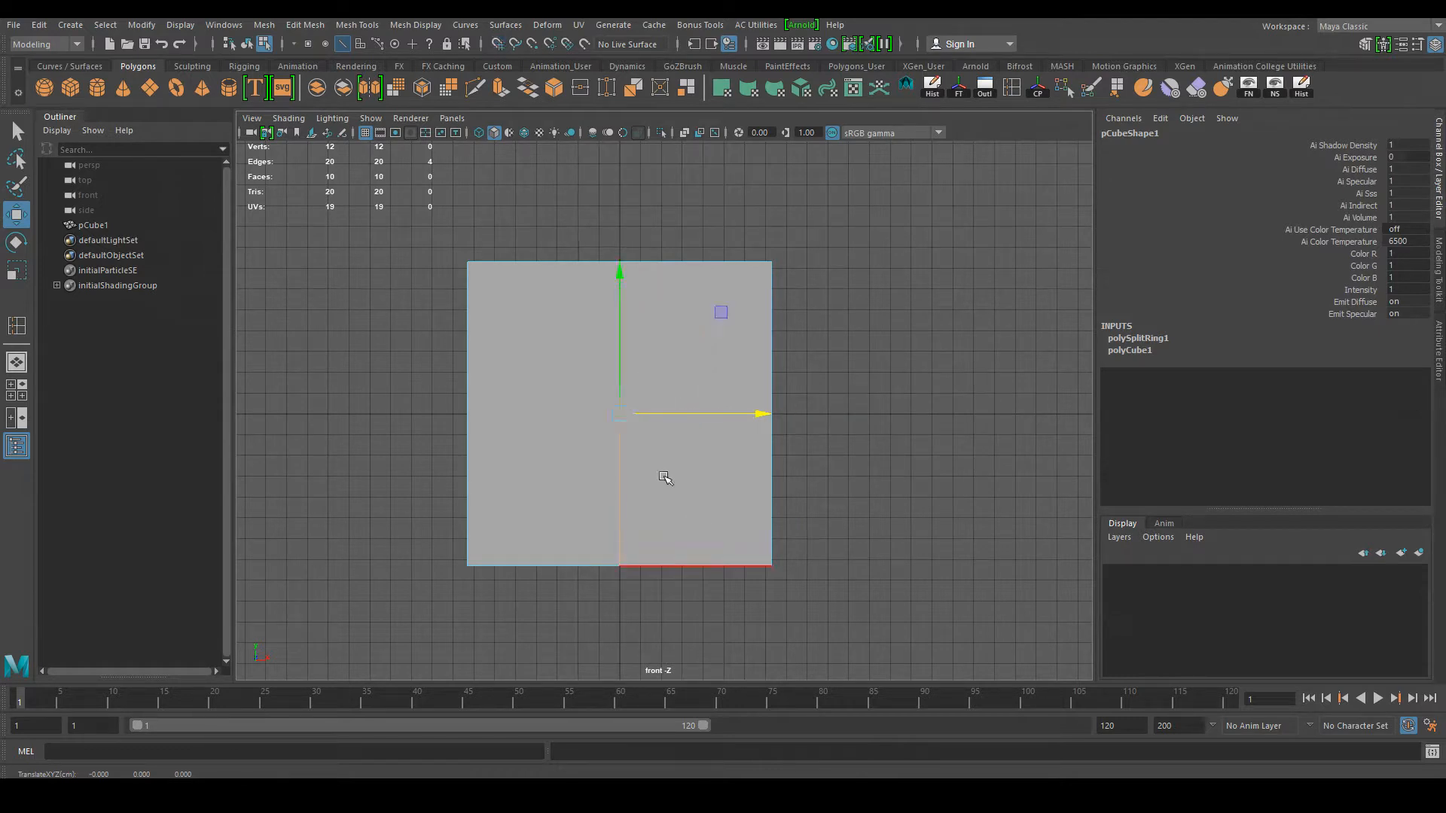
# Step: Return to object mode and select the whole cube
pyautogui.click(814, 584)
pyautogui.moveTo(651, 369); pyautogui.dragTo(713, 342, button='right')
pyautogui.click(816, 398)
pyautogui.click(643, 356)
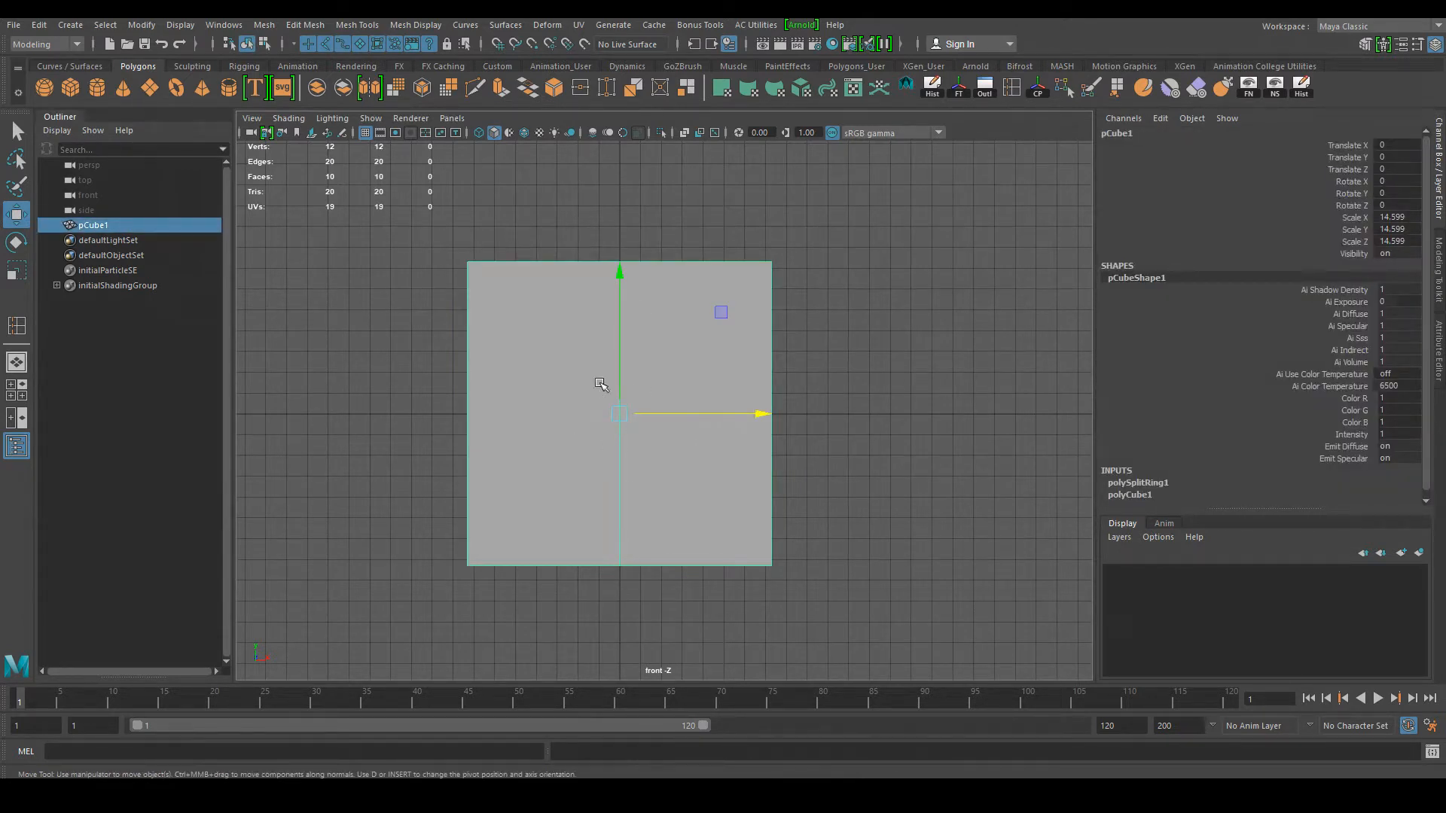
# Step: Move the cube's pivot along X to a point well outside its right side
pyautogui.click(920, 290)
pyautogui.click(647, 459)
pyautogui.press('d')
pyautogui.moveTo(743, 412); pyautogui.dragTo(1043, 406)
pyautogui.press('d')
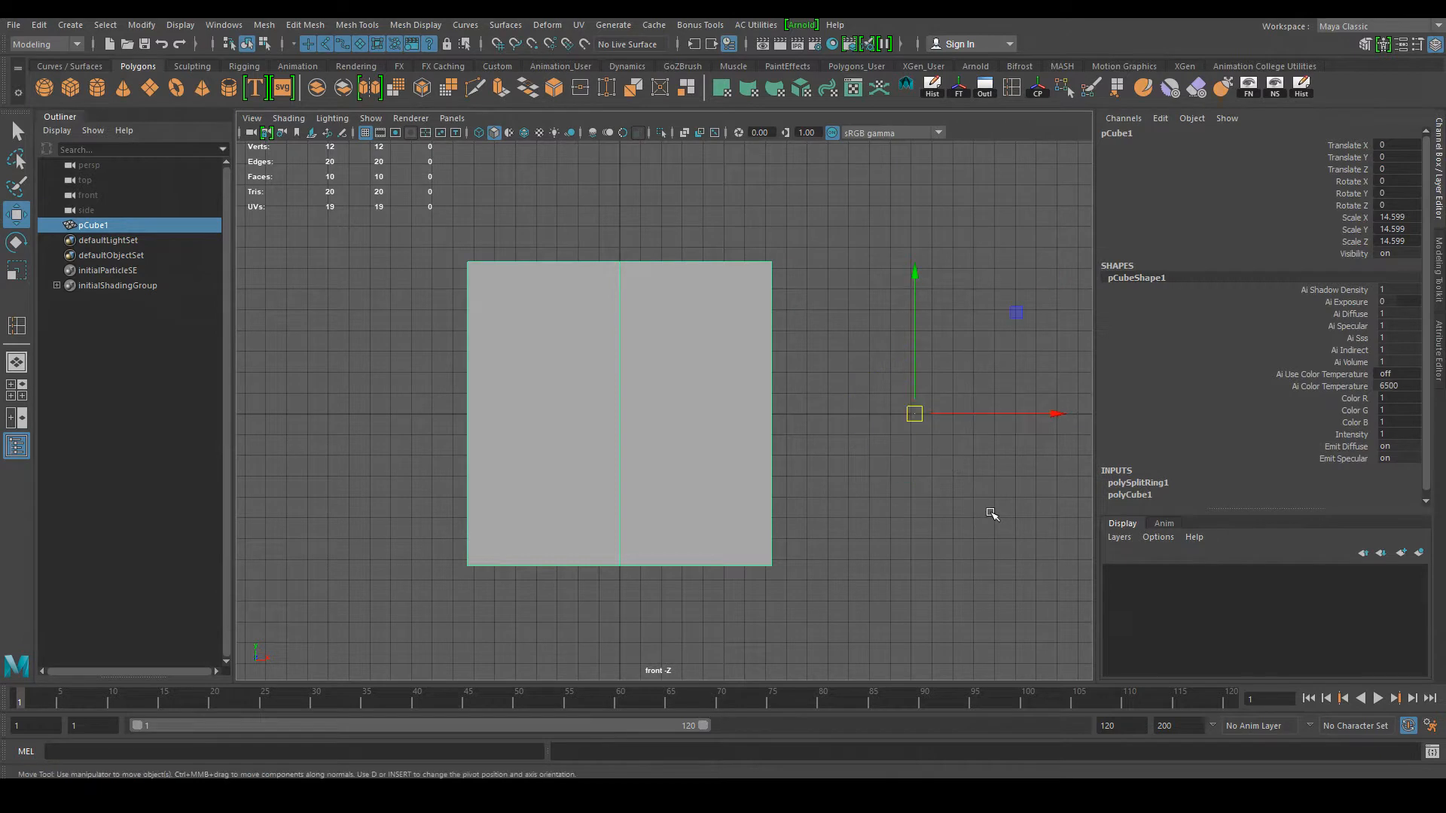
# Step: Try rotating the cube about its offset pivot, undo the rotation and reselect the cube
pyautogui.click(910, 452)
pyautogui.click(697, 406)
pyautogui.press('e')
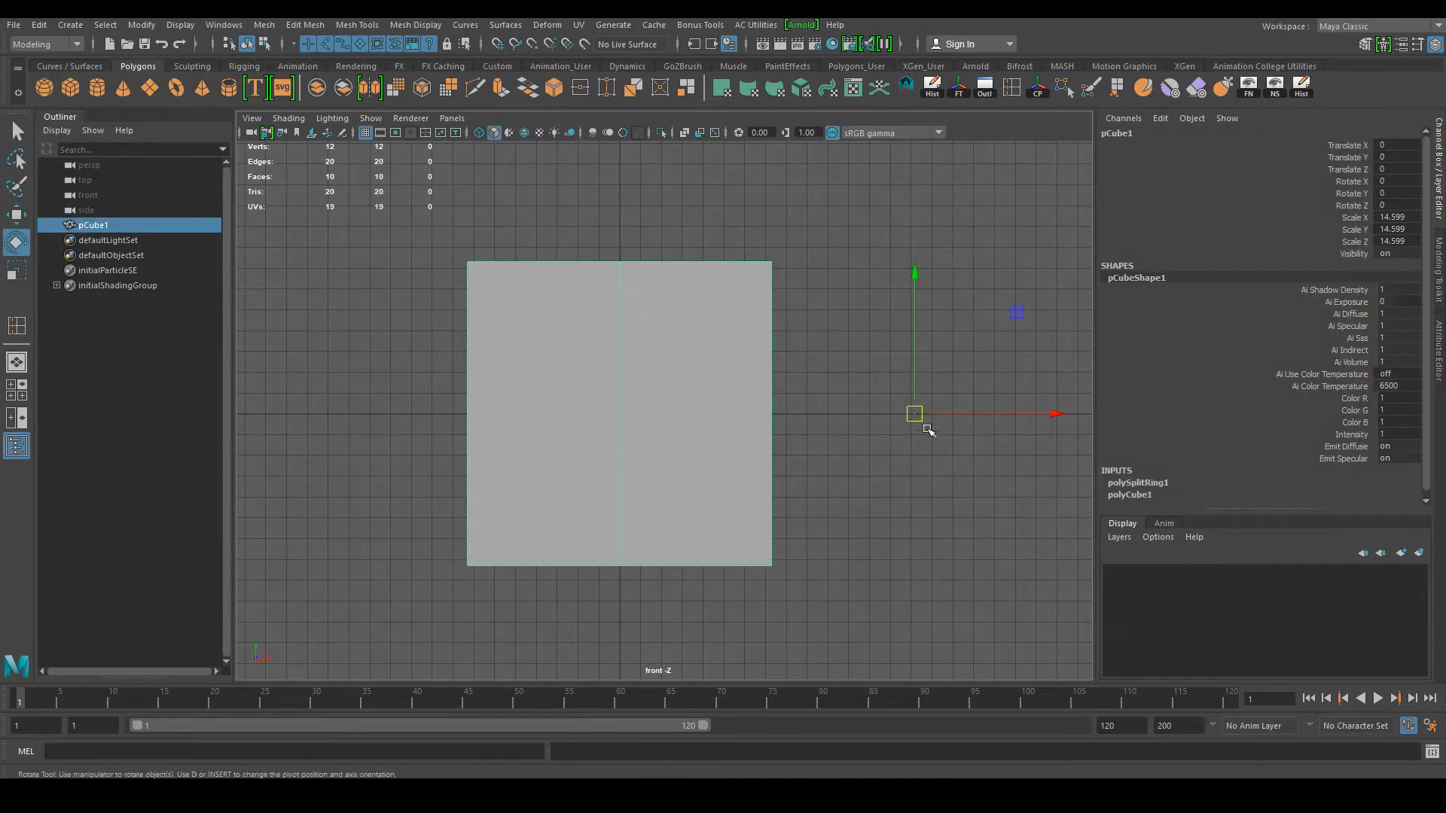
pyautogui.moveTo(807, 323); pyautogui.dragTo(645, 475)
pyautogui.hotkey('ctrl', 'z')
pyautogui.click(734, 636)
pyautogui.click(663, 455)
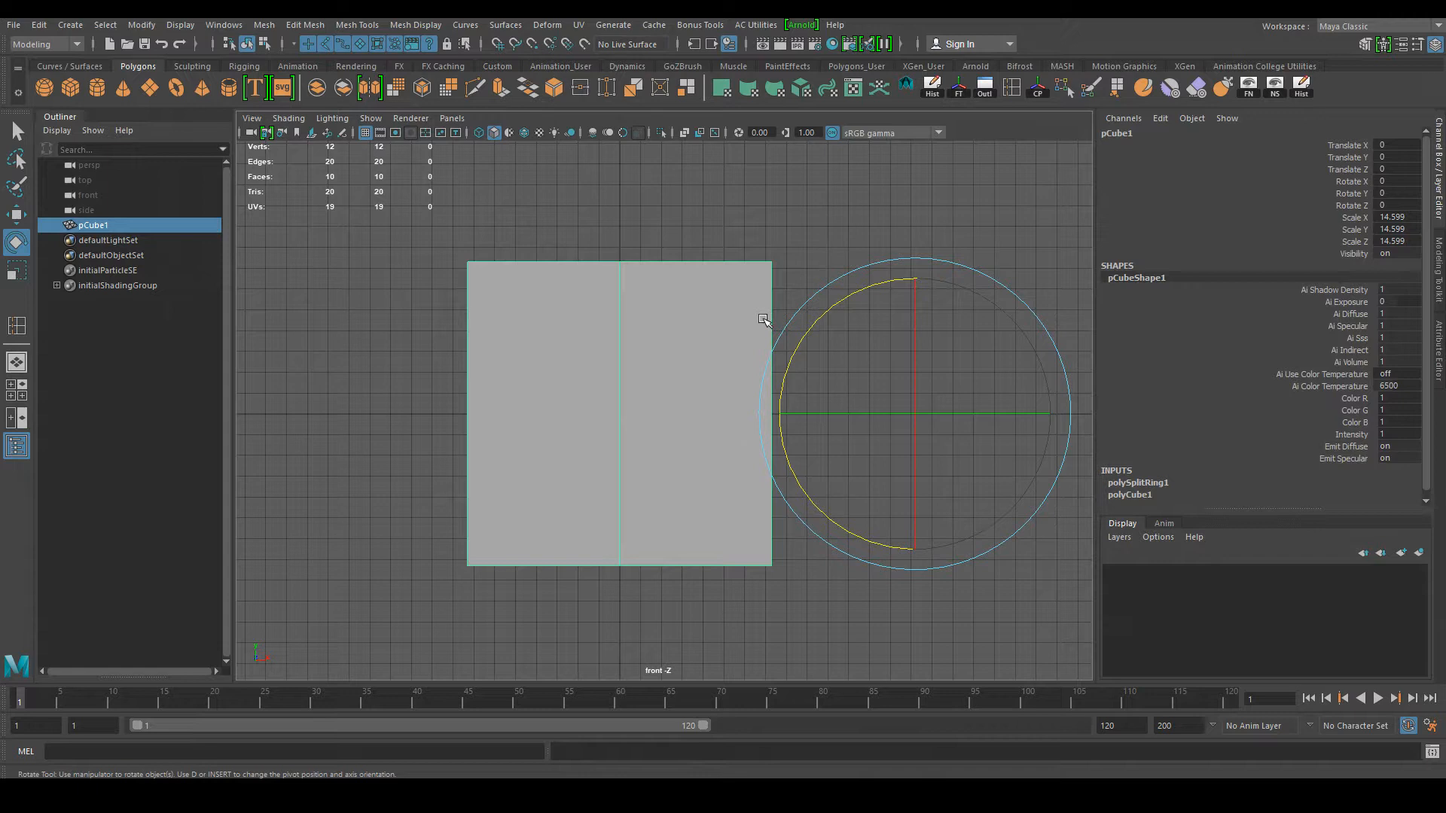
# Step: Center the pivot on the cube
pyautogui.press('w')
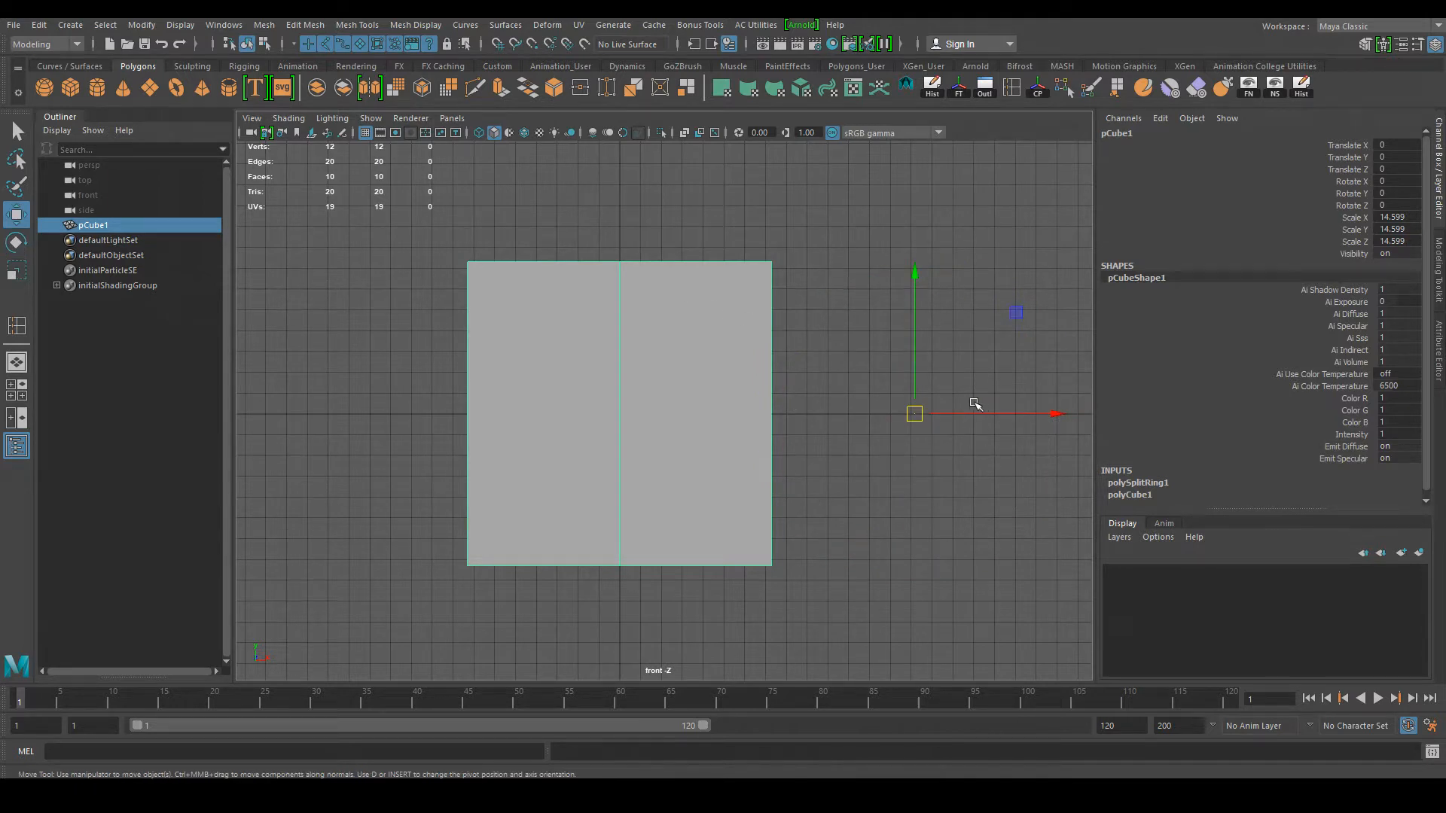
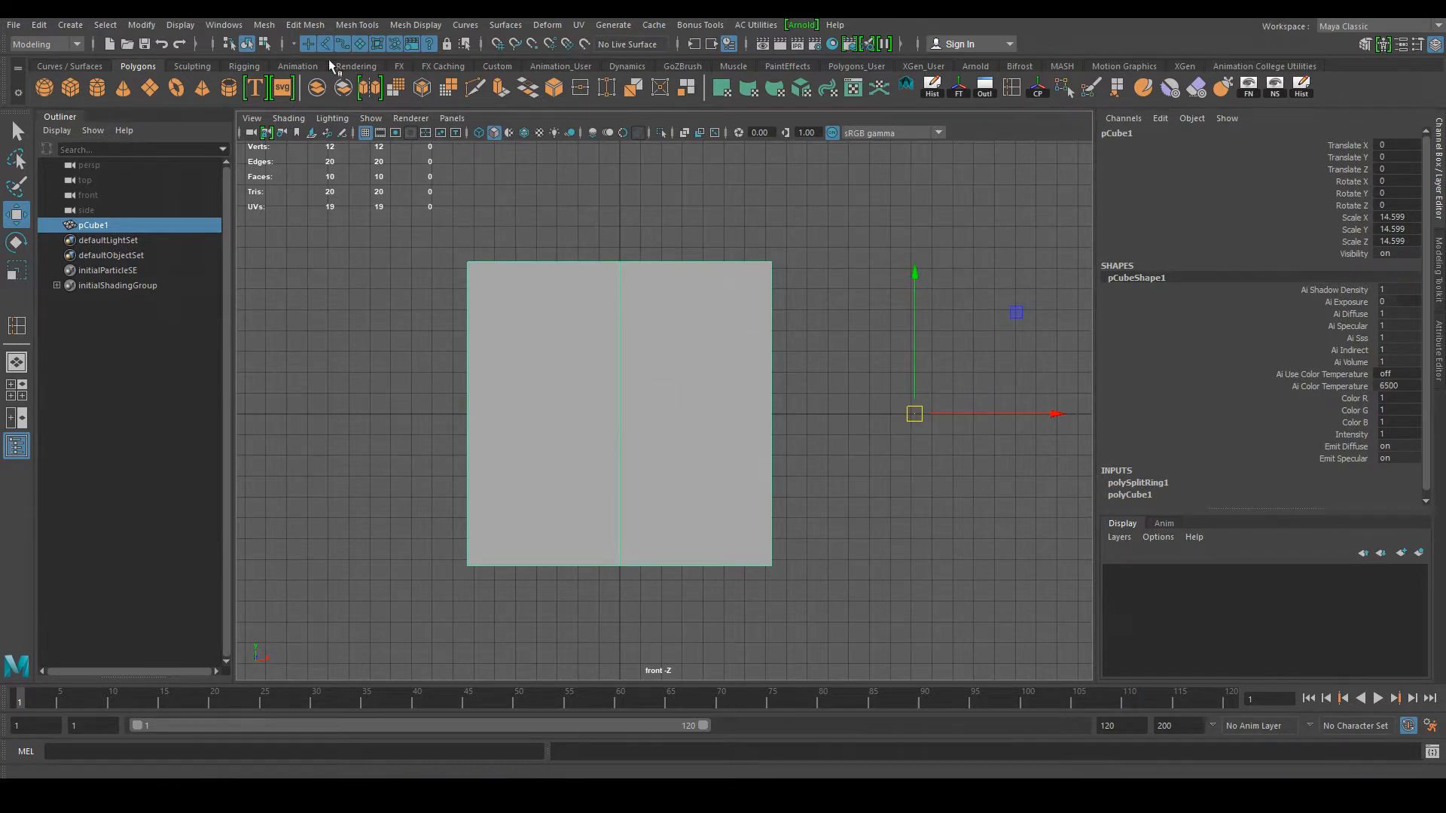
pyautogui.click(143, 27)
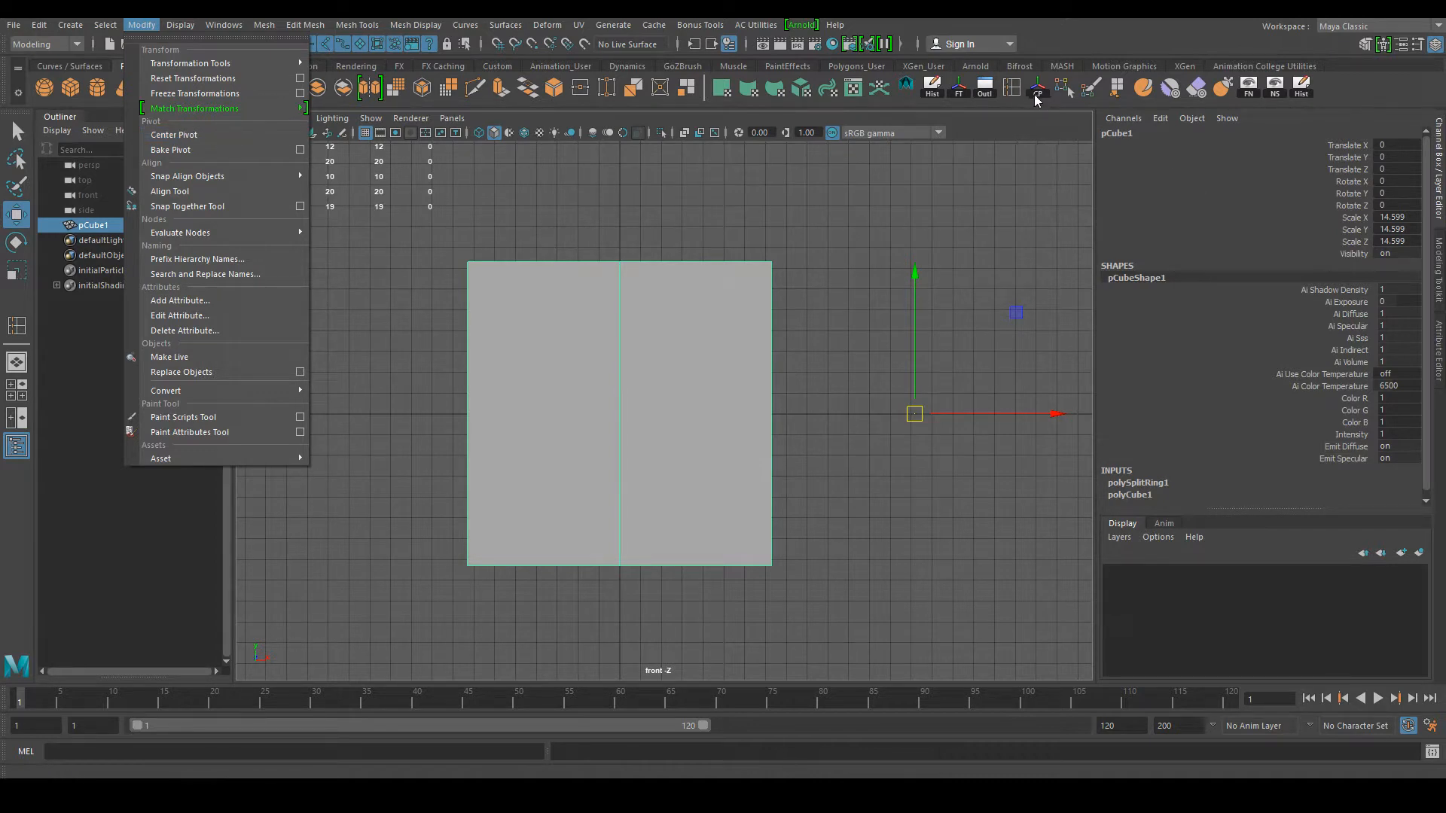
pyautogui.click(972, 194)
pyautogui.click(581, 409)
pyautogui.click(1037, 89)
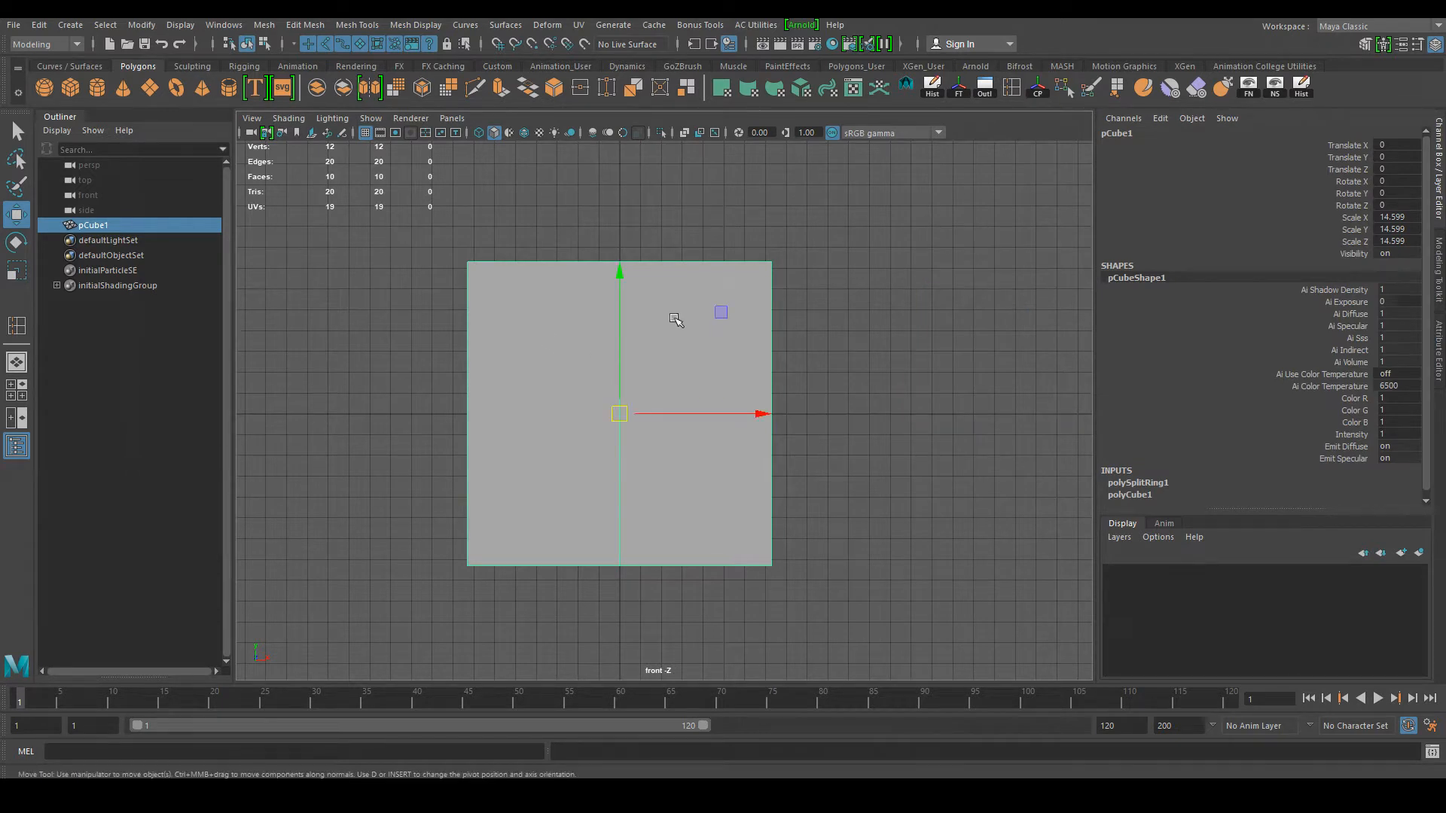
# Step: Freeze the cube's transformations and delete its construction history
pyautogui.click(817, 467)
pyautogui.click(672, 393)
pyautogui.click(958, 89)
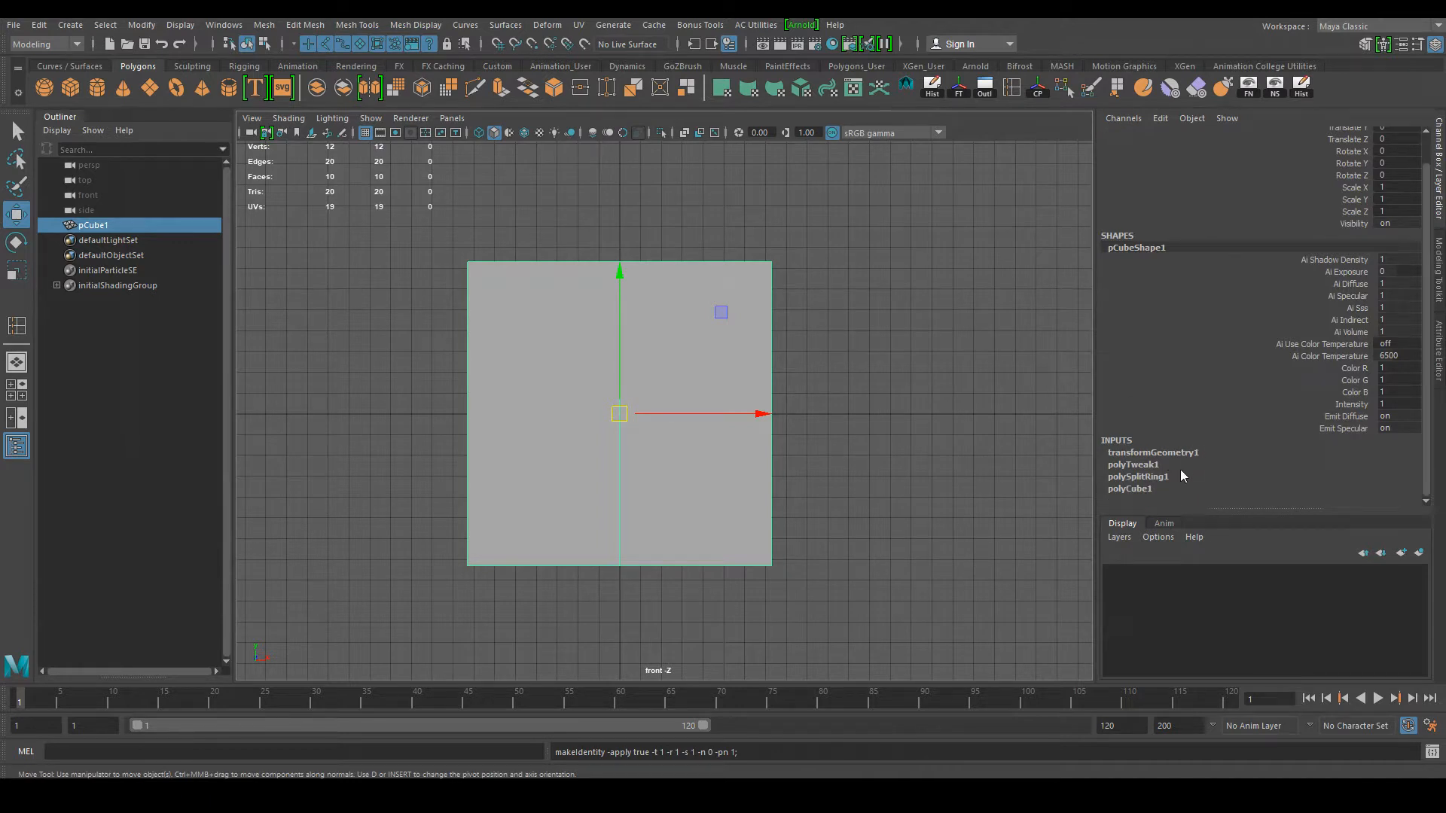
pyautogui.click(931, 88)
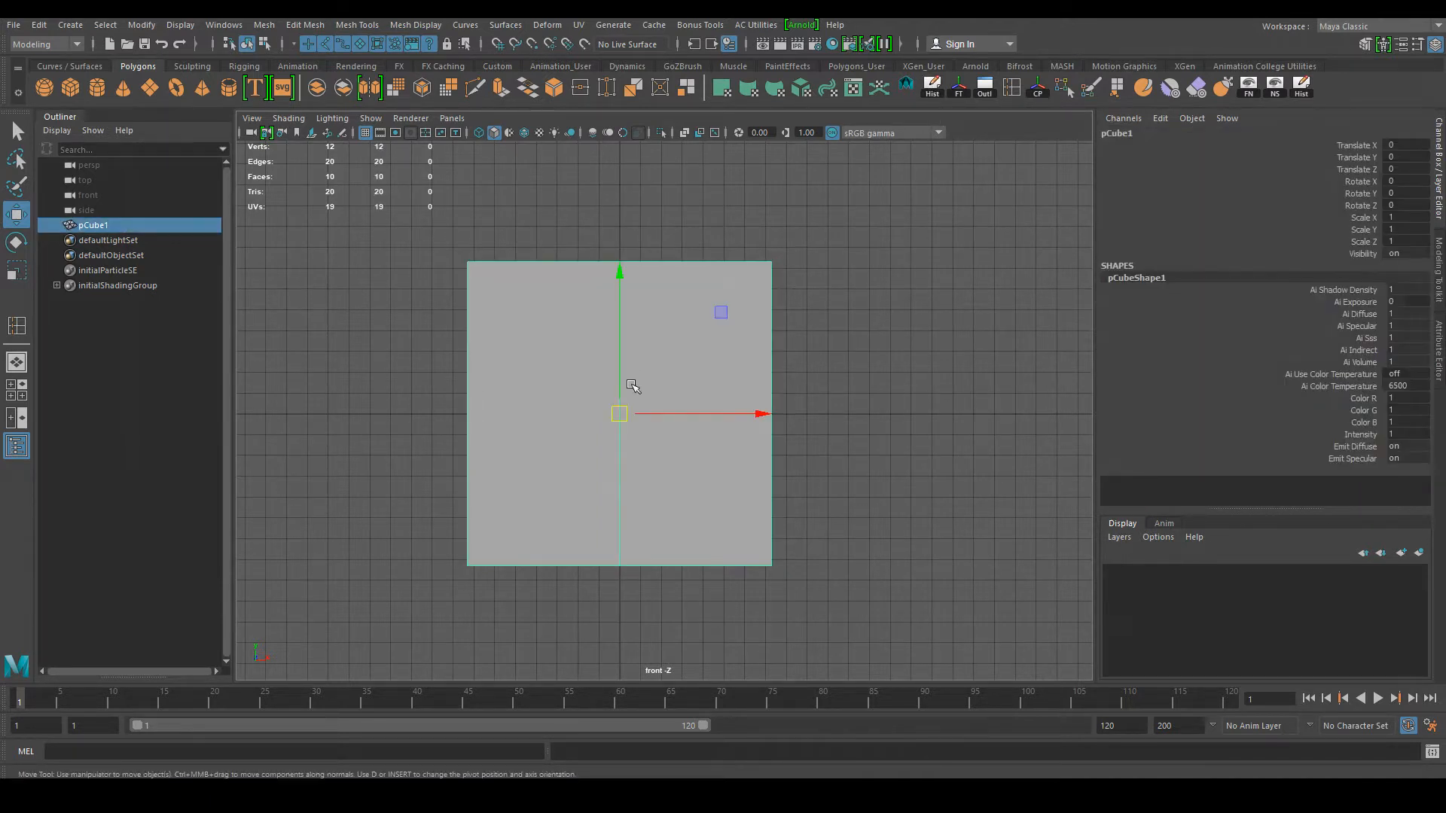
# Step: Switch to the perspective view and put the cube in edge selection mode
pyautogui.moveTo(525, 330); pyautogui.dragTo(537, 316, button='right')
pyautogui.press('space')
pyautogui.moveTo(805, 331); pyautogui.dragTo(806, 275)
pyautogui.keyDown('alt'); pyautogui.moveTo(685, 375); pyautogui.dragTo(712, 383); pyautogui.keyUp('alt')
pyautogui.keyDown('alt'); pyautogui.moveTo(712, 383); pyautogui.dragTo(878, 442, button='right'); pyautogui.keyUp('alt')
pyautogui.keyDown('alt'); pyautogui.moveTo(799, 409); pyautogui.dragTo(701, 328, button='right'); pyautogui.keyUp('alt')
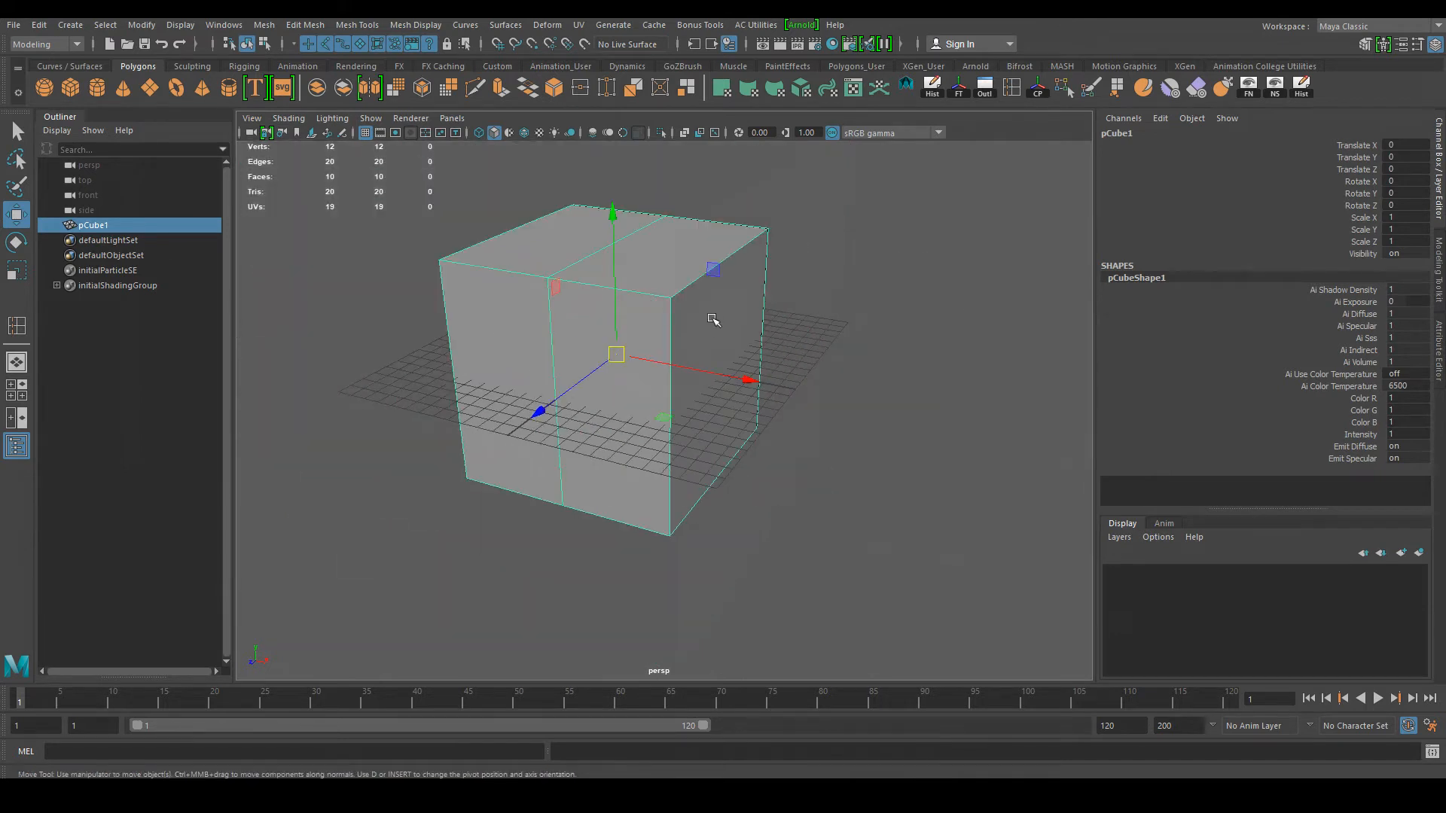
pyautogui.keyDown('alt'); pyautogui.moveTo(687, 377); pyautogui.dragTo(894, 344); pyautogui.keyUp('alt')
pyautogui.keyDown('alt'); pyautogui.moveTo(781, 337); pyautogui.dragTo(800, 331); pyautogui.keyUp('alt')
pyautogui.click(763, 302)
pyautogui.click(719, 303)
pyautogui.moveTo(718, 302); pyautogui.dragTo(719, 263, button='right')
pyautogui.keyDown('alt'); pyautogui.moveTo(836, 308); pyautogui.dragTo(748, 400); pyautogui.keyUp('alt')
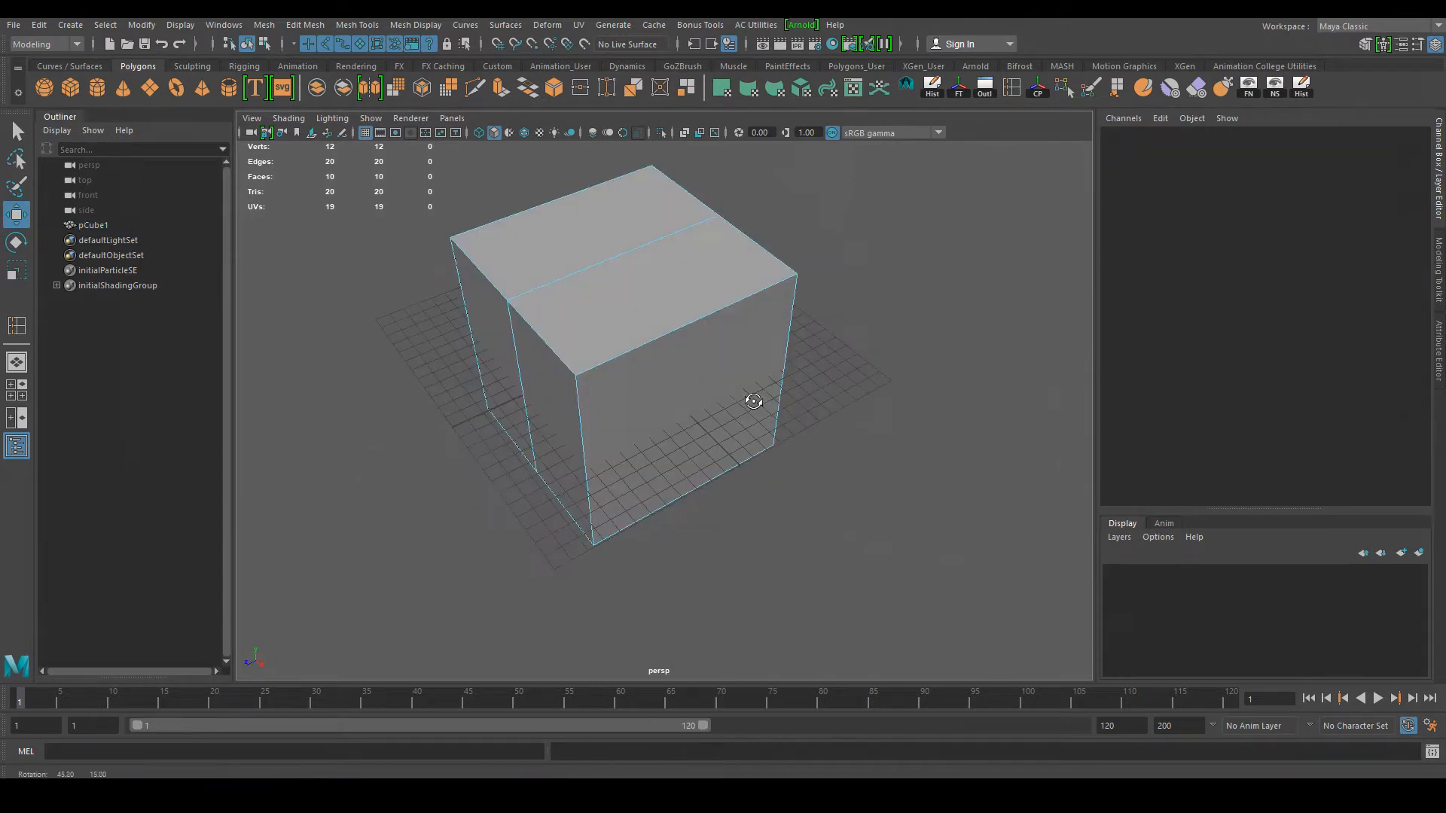
# Step: Bevel the cube's upper edge on the positive X side with a fraction of 0.1
pyautogui.click(690, 326)
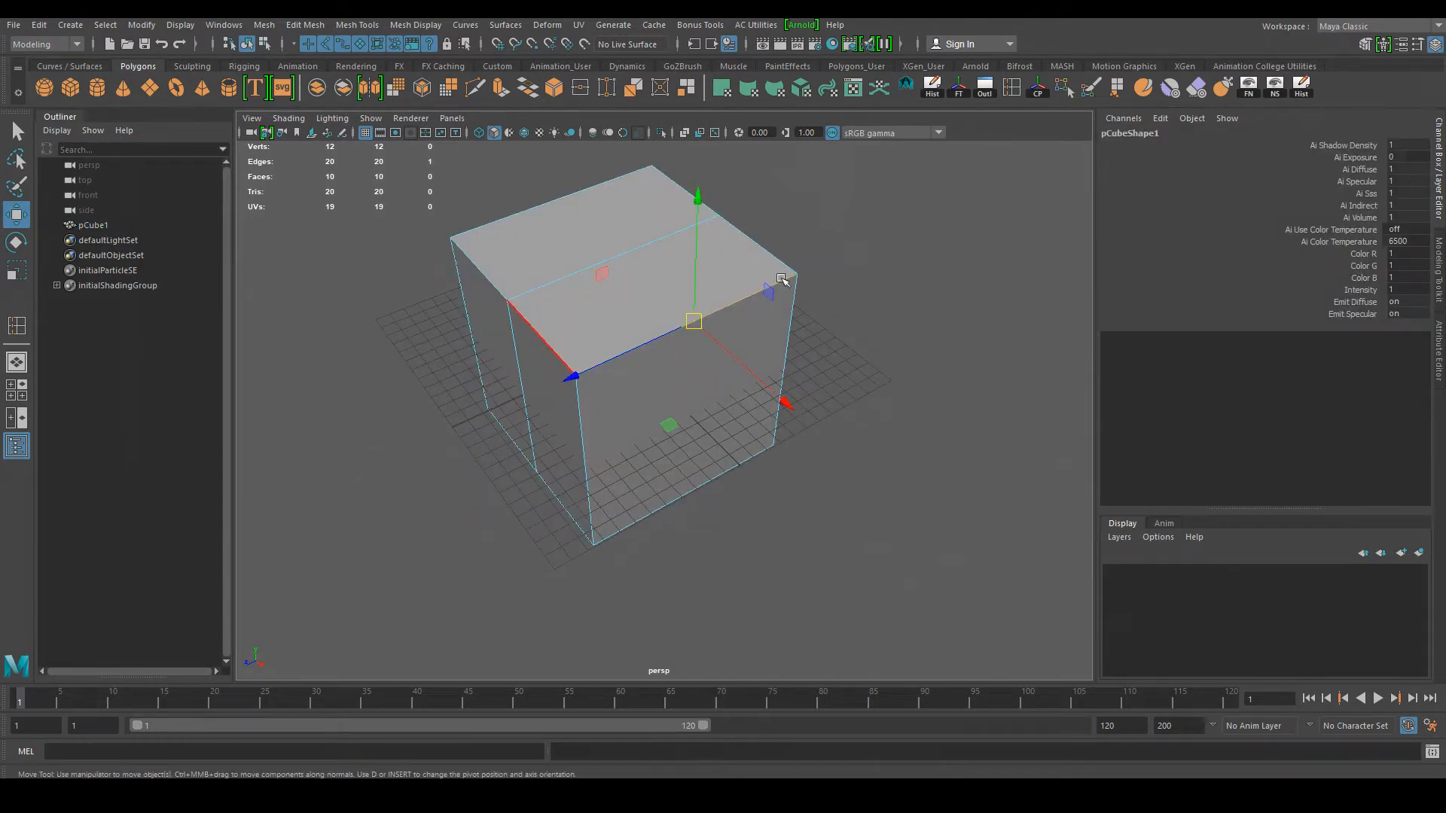
pyautogui.keyDown('alt'); pyautogui.moveTo(661, 374); pyautogui.dragTo(633, 349); pyautogui.keyUp('alt')
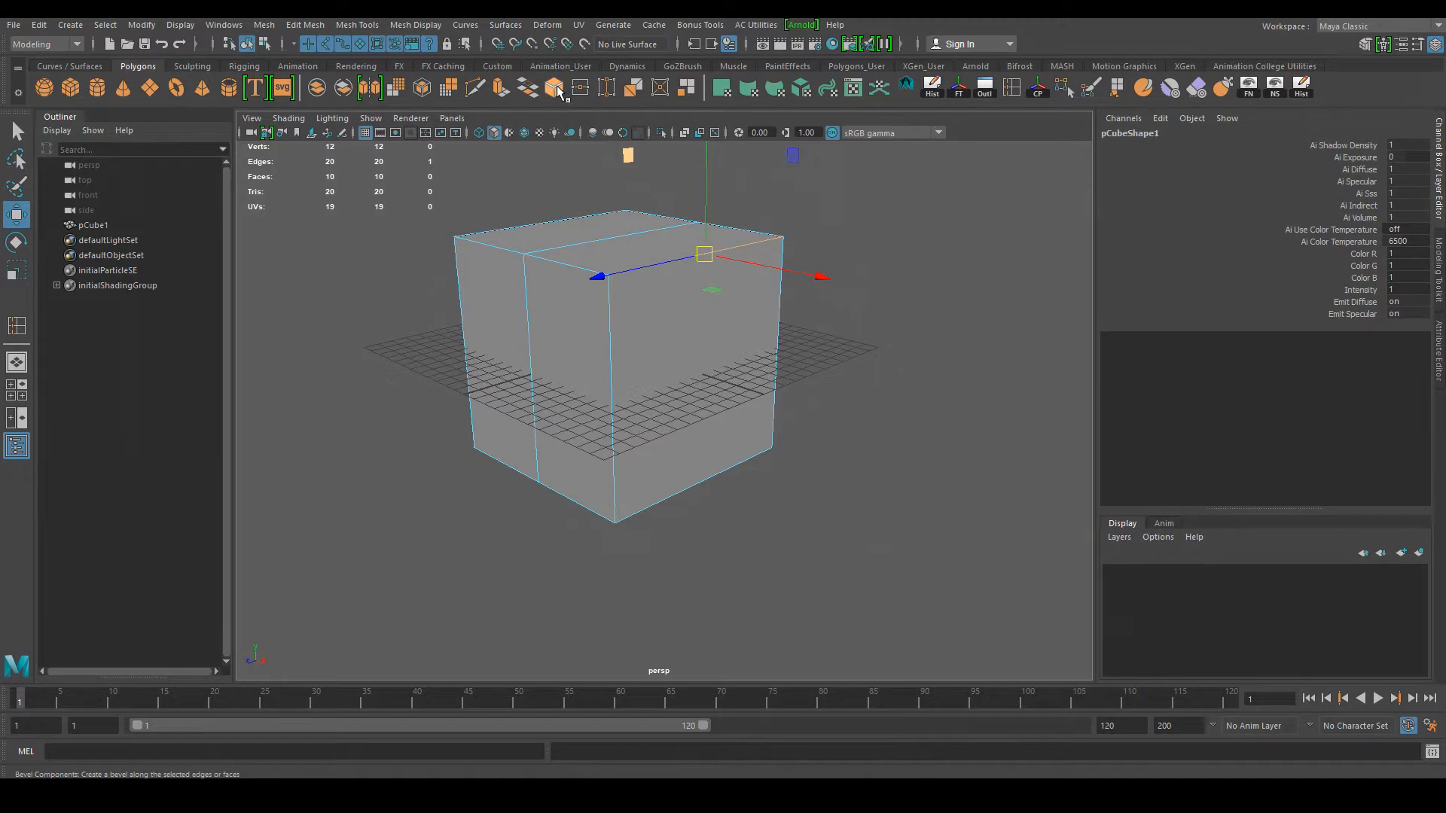
pyautogui.click(263, 25)
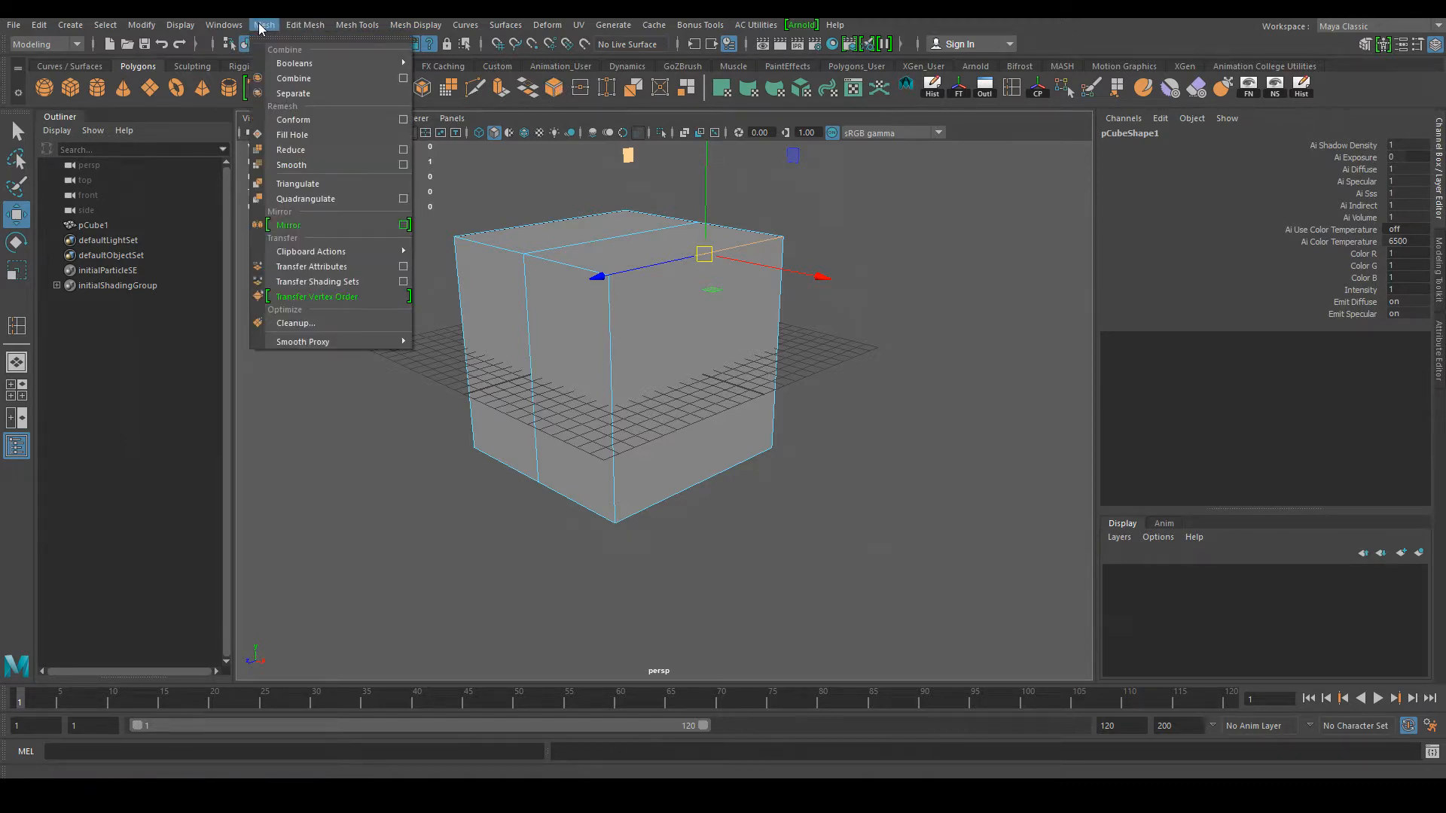
pyautogui.moveTo(305, 25)
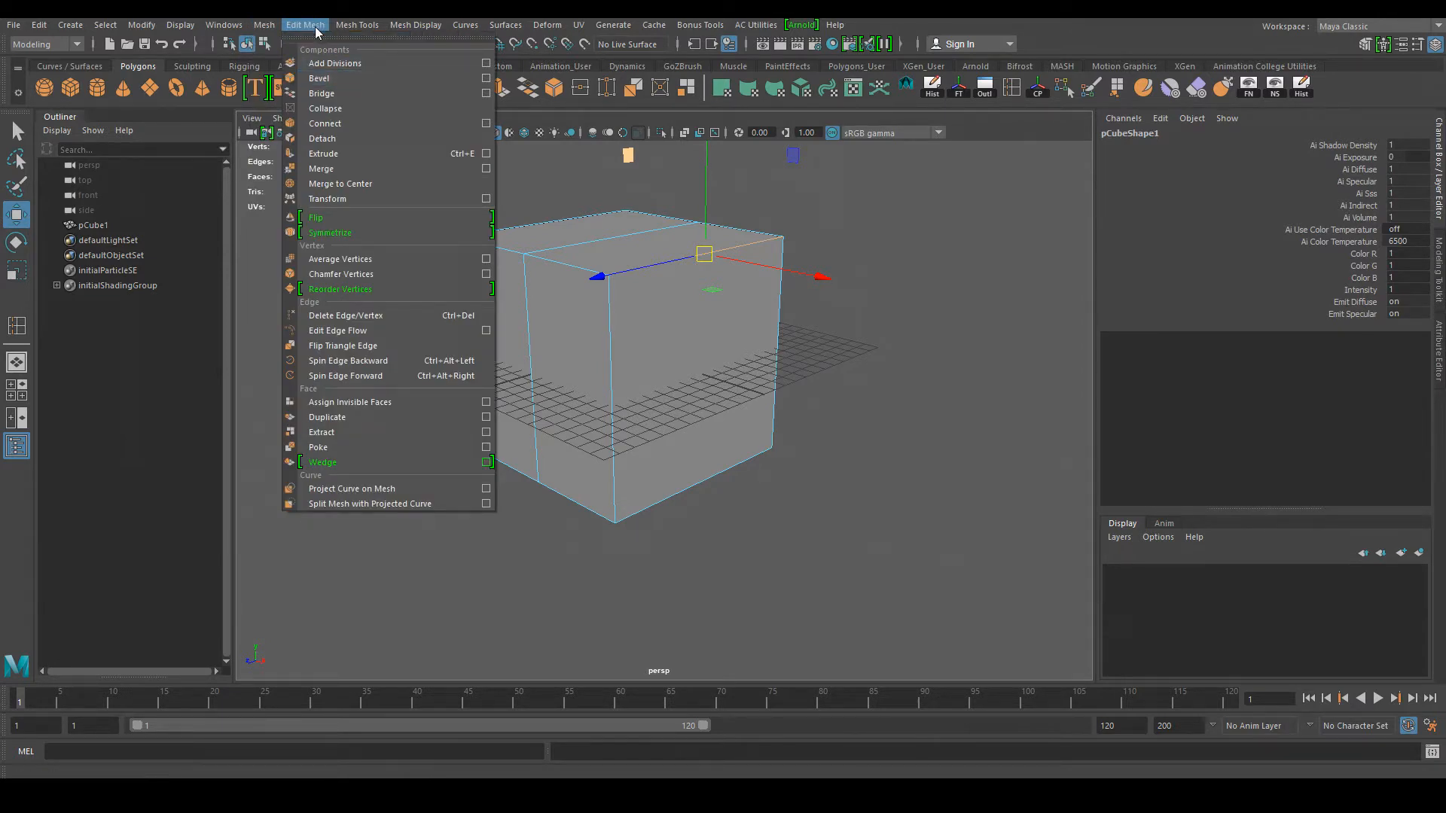
pyautogui.click(910, 407)
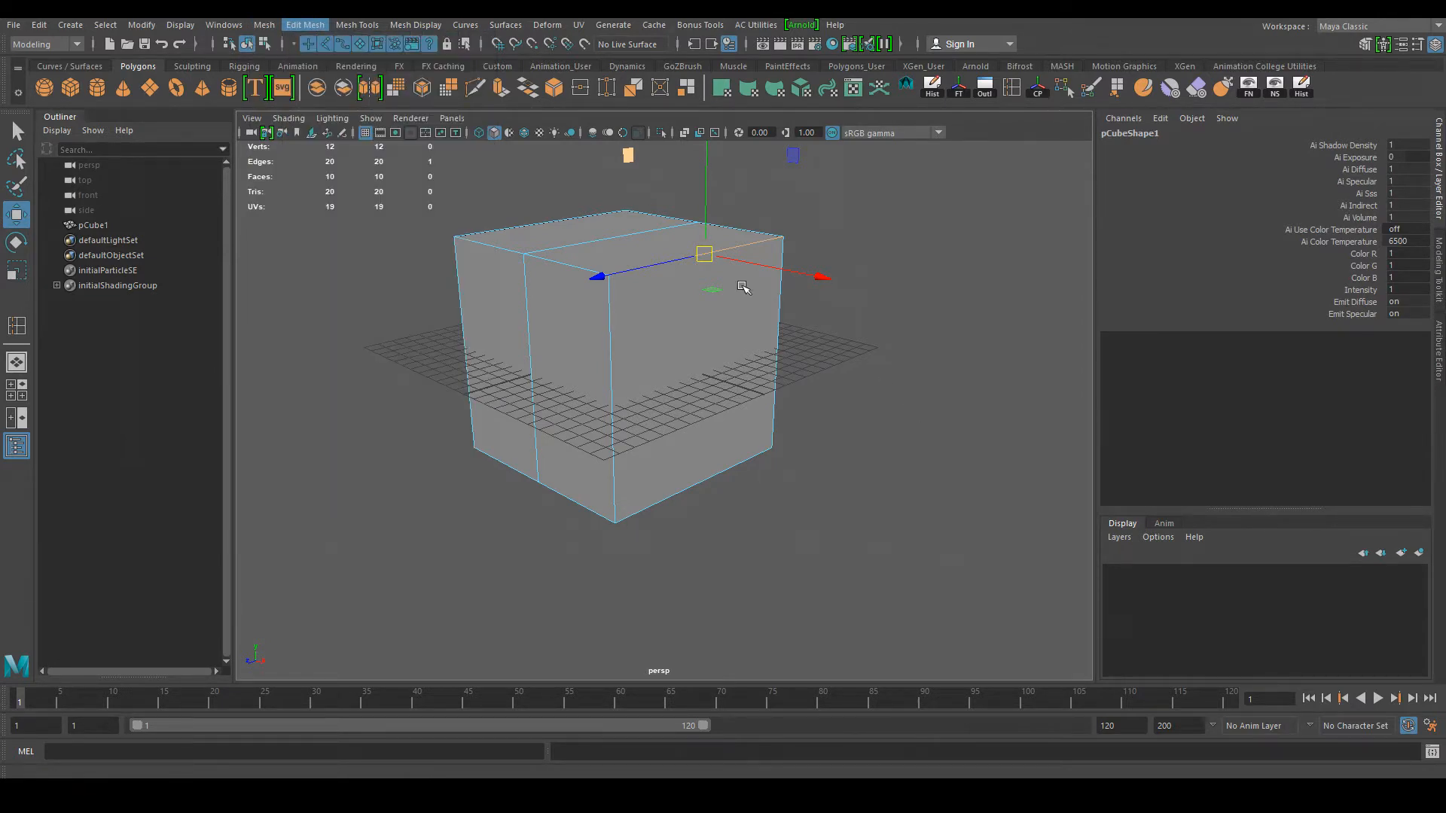
pyautogui.click(646, 265)
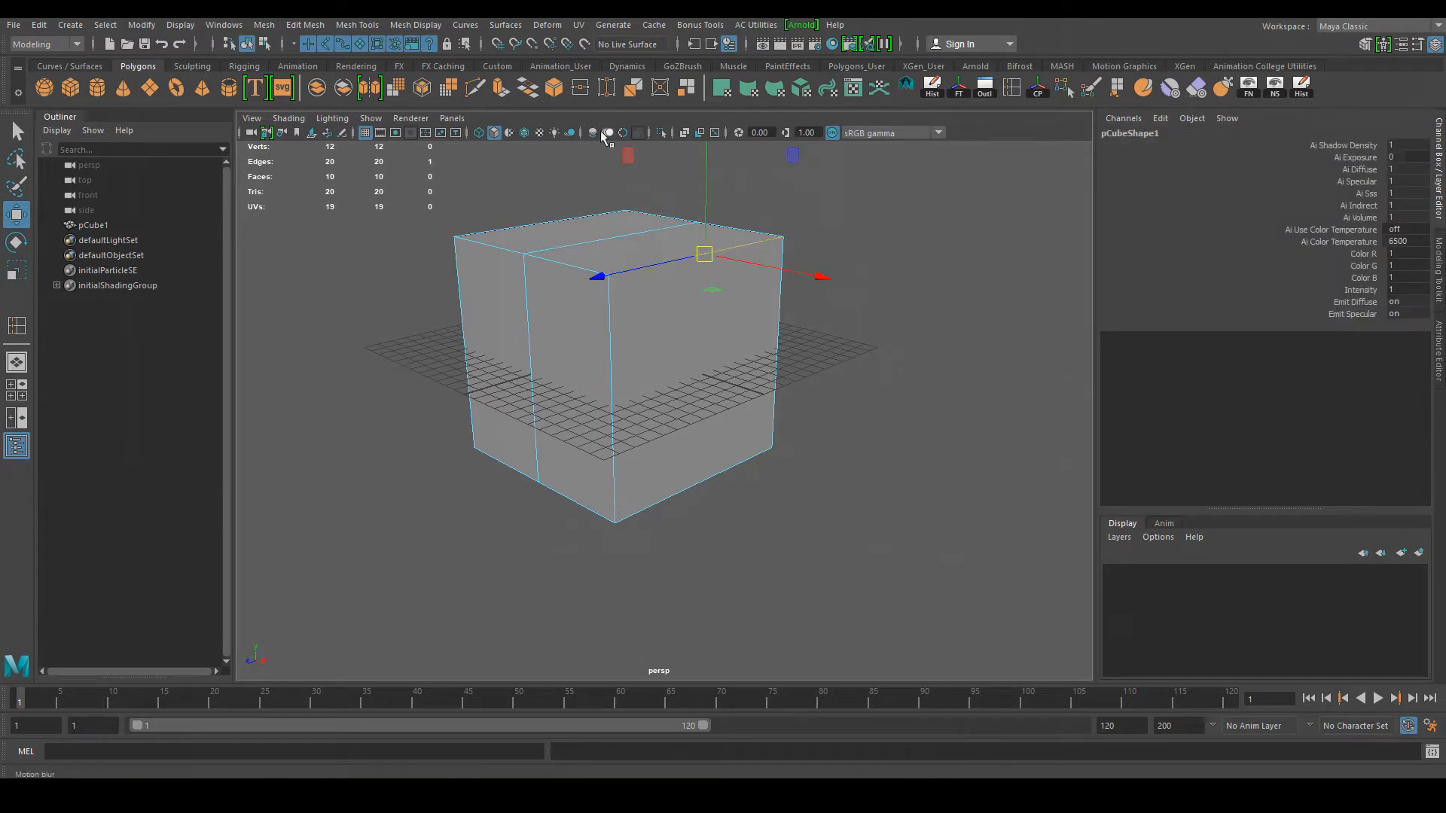
pyautogui.click(554, 87)
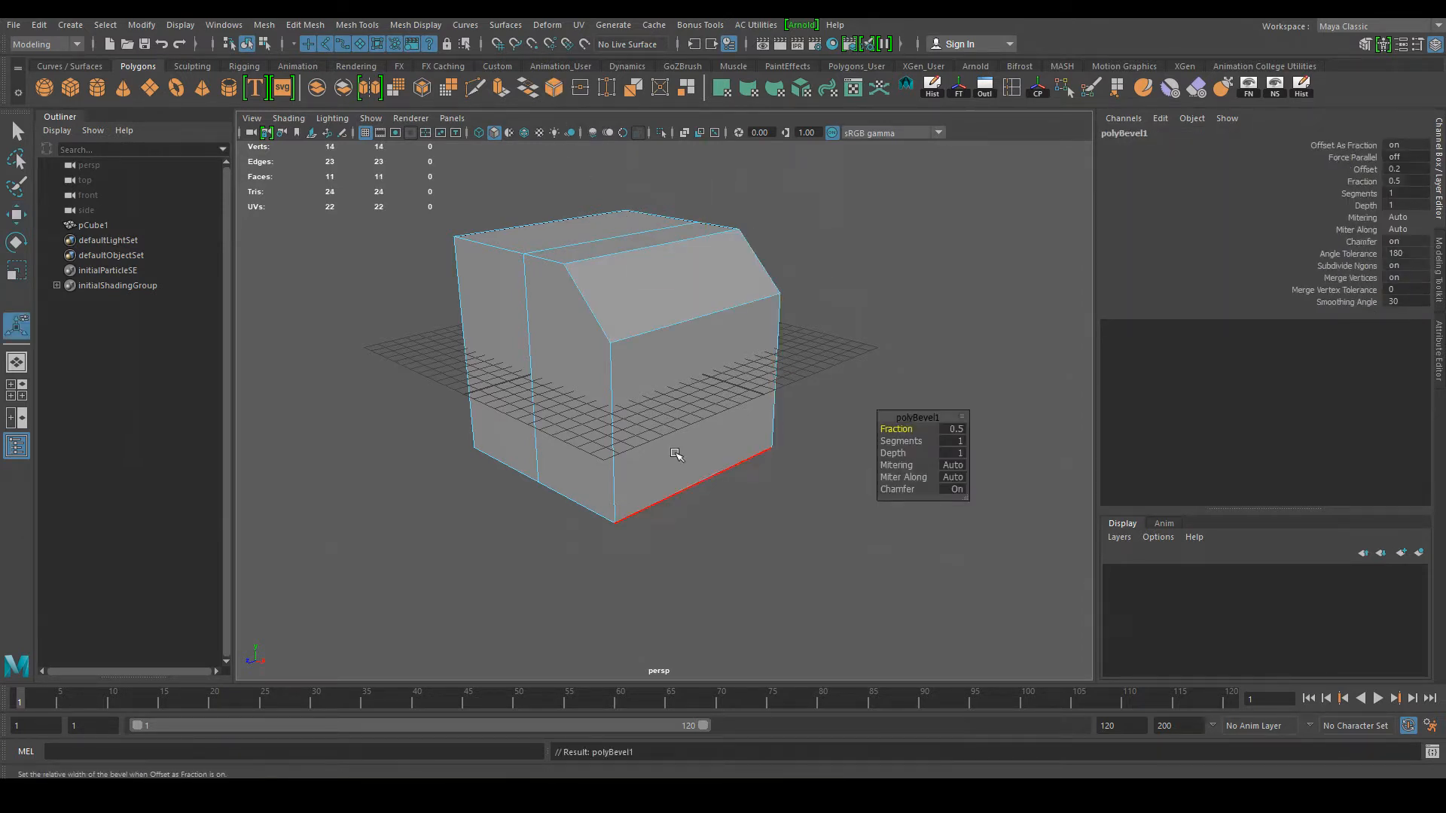
pyautogui.keyDown('alt'); pyautogui.moveTo(670, 447); pyautogui.dragTo(731, 446); pyautogui.keyUp('alt')
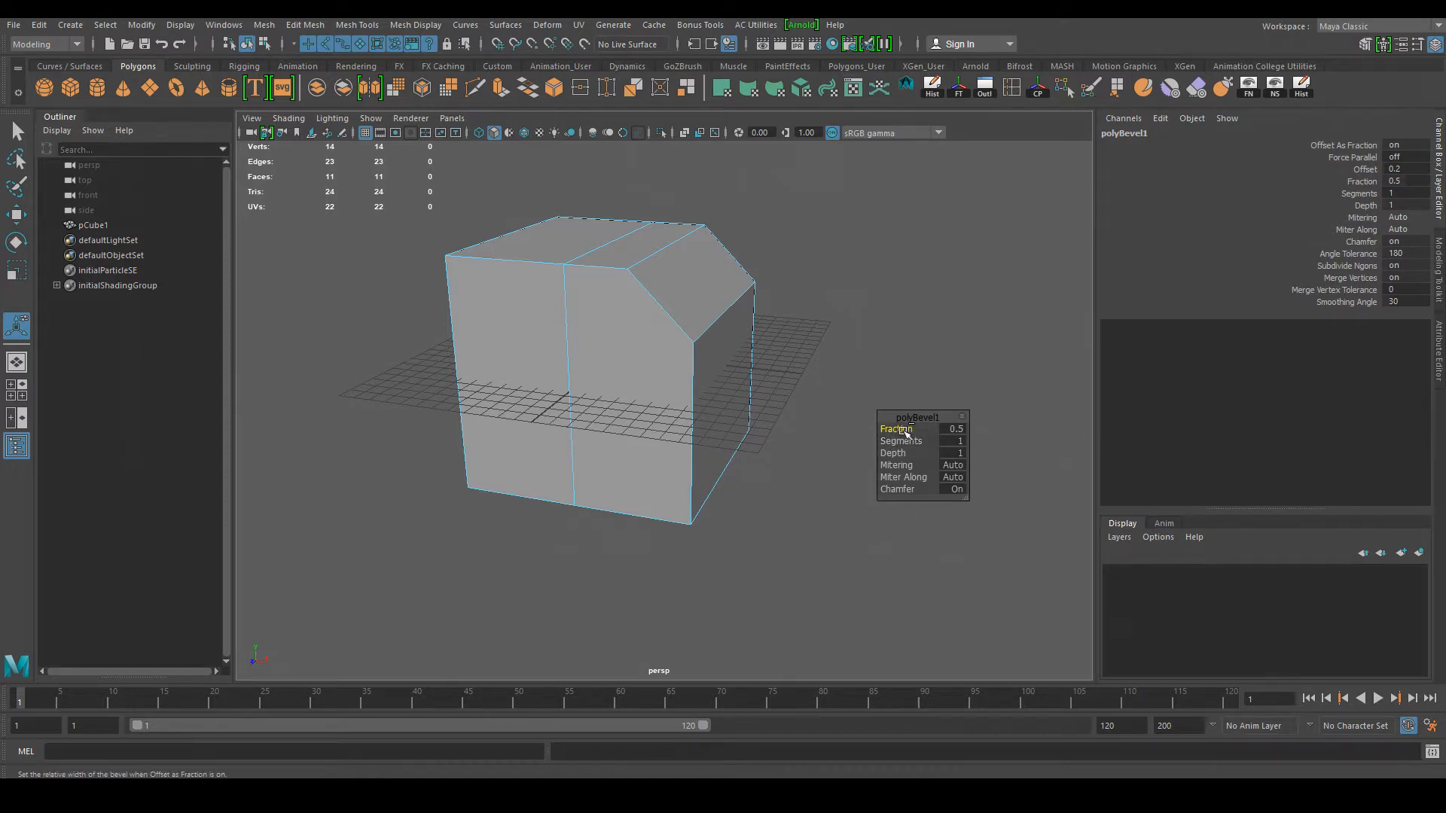
pyautogui.moveTo(909, 429); pyautogui.dragTo(877, 431)
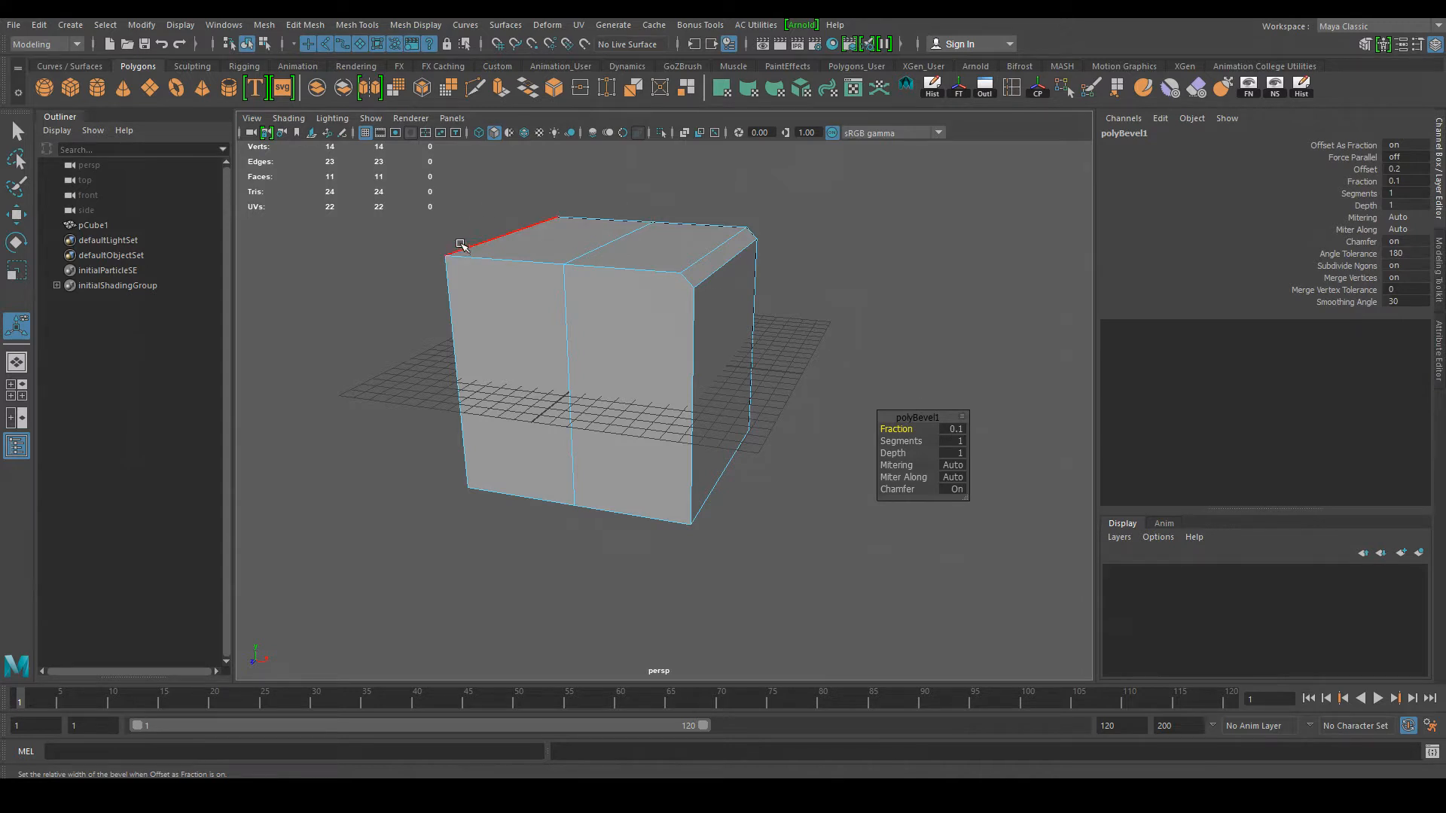
# Step: Return the cube to object mode after the bevel and switch it to vertex selection mode
pyautogui.click(991, 456)
pyautogui.moveTo(685, 301); pyautogui.dragTo(771, 276, button='right')
pyautogui.click(787, 283)
pyautogui.click(650, 353)
pyautogui.moveTo(678, 362); pyautogui.dragTo(627, 362, button='right')
# Step: Move the cube's bottom vertices on the positive X side outward along the X axis
pyautogui.keyDown('alt'); pyautogui.moveTo(807, 544); pyautogui.dragTo(872, 529); pyautogui.keyUp('alt')
pyautogui.moveTo(843, 593); pyautogui.dragTo(702, 372)
pyautogui.press('w')
pyautogui.moveTo(803, 469); pyautogui.dragTo(849, 471)
pyautogui.click(884, 608)
# Step: Try to reposition the front corner vertices on the positive X side and undo the change
pyautogui.keyDown('alt'); pyautogui.moveTo(884, 609); pyautogui.dragTo(861, 639); pyautogui.keyUp('alt')
pyautogui.moveTo(854, 654)
pyautogui.keyDown('alt'); pyautogui.mouseDown()
pyautogui.moveTo(795, 665)
pyautogui.moveTo(852, 664)
pyautogui.mouseUp(); pyautogui.keyUp('alt')
pyautogui.moveTo(852, 645); pyautogui.dragTo(679, 453)
pyautogui.moveTo(737, 602); pyautogui.dragTo(836, 470)
pyautogui.click(824, 613)
pyautogui.hotkey('ctrl', 'z')
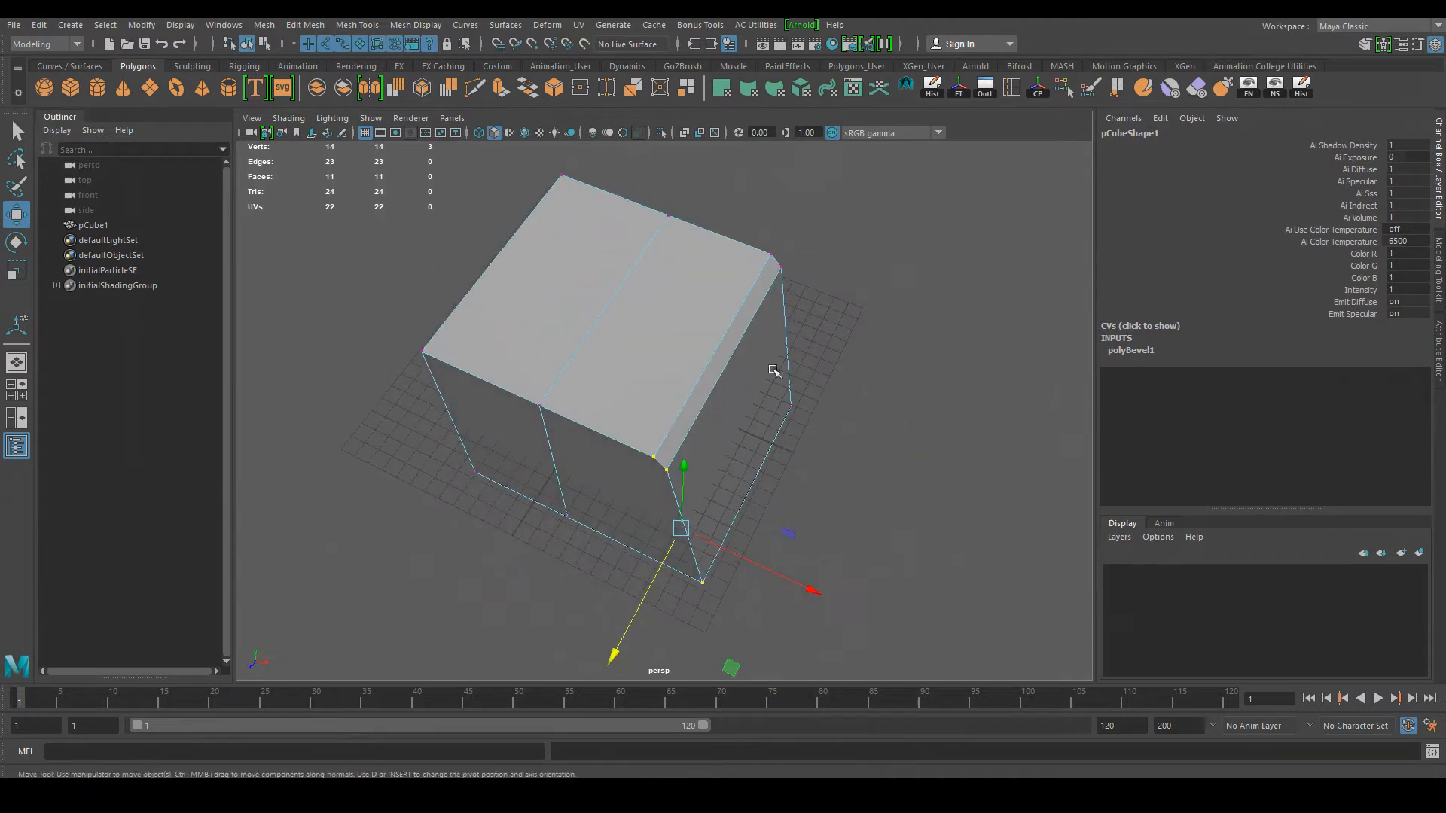
# Step: Move the beveled top edge's vertices inward along X and slightly down, and return to object mode
pyautogui.keyDown('alt'); pyautogui.moveTo(832, 308); pyautogui.dragTo(862, 253); pyautogui.keyUp('alt')
pyautogui.moveTo(701, 178); pyautogui.dragTo(794, 359)
pyautogui.moveTo(871, 286); pyautogui.dragTo(829, 271)
pyautogui.moveTo(692, 183); pyautogui.dragTo(692, 200)
pyautogui.click(870, 561)
pyautogui.keyDown('alt'); pyautogui.moveTo(870, 565); pyautogui.dragTo(856, 530); pyautogui.keyUp('alt')
pyautogui.moveTo(701, 348); pyautogui.dragTo(788, 313, button='right')
# Step: Examine the reshaped, asymmetrical cube from several sides
pyautogui.keyDown('alt'); pyautogui.moveTo(858, 396); pyautogui.dragTo(783, 468); pyautogui.keyUp('alt')
pyautogui.keyDown('alt'); pyautogui.moveTo(715, 299); pyautogui.dragTo(612, 199); pyautogui.keyUp('alt')
pyautogui.keyDown('alt'); pyautogui.moveTo(587, 322); pyautogui.dragTo(758, 368); pyautogui.keyUp('alt')
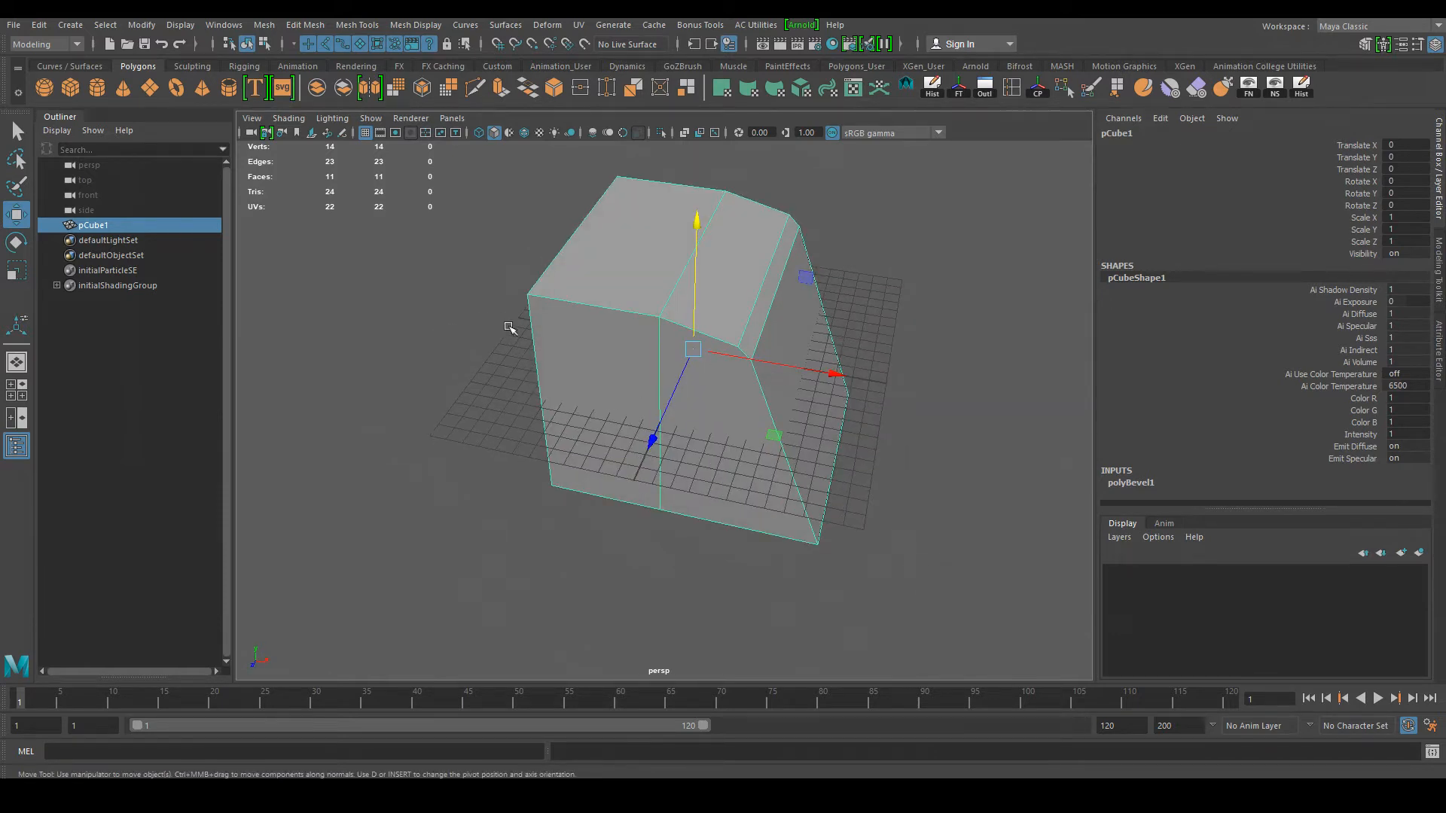
pyautogui.keyDown('alt'); pyautogui.moveTo(853, 511); pyautogui.dragTo(607, 408); pyautogui.keyUp('alt')
pyautogui.keyDown('alt'); pyautogui.moveTo(646, 537); pyautogui.dragTo(718, 358); pyautogui.keyUp('alt')
pyautogui.keyDown('alt'); pyautogui.moveTo(868, 650); pyautogui.dragTo(549, 406); pyautogui.keyUp('alt')
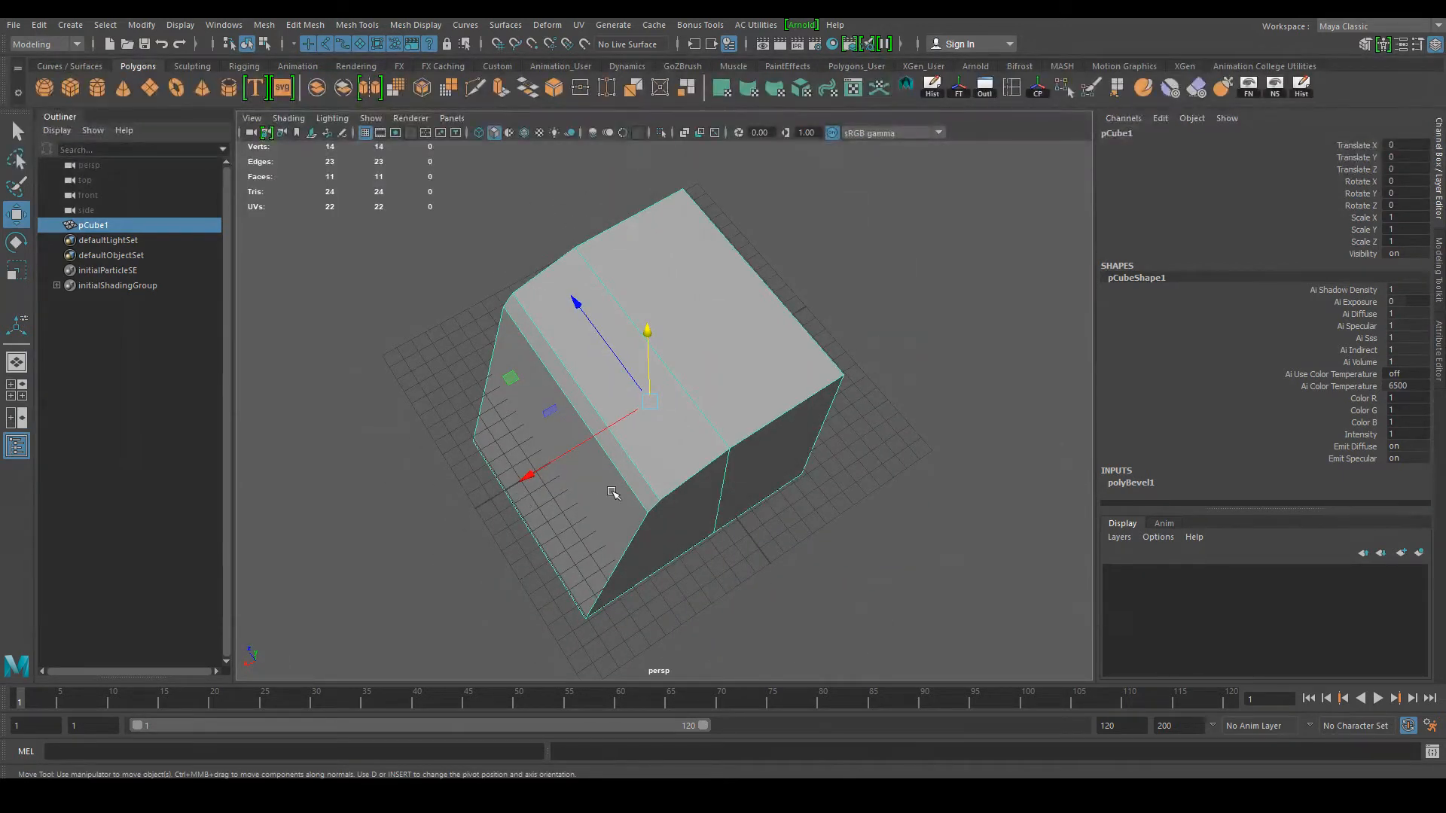
pyautogui.keyDown('alt'); pyautogui.moveTo(769, 308); pyautogui.dragTo(874, 519); pyautogui.keyUp('alt')
pyautogui.keyDown('alt'); pyautogui.moveTo(730, 290); pyautogui.dragTo(762, 458); pyautogui.keyUp('alt')
# Step: In the front view, select all faces of the cube's negative X half and delete them
pyautogui.press('space')
pyautogui.moveTo(584, 316); pyautogui.dragTo(580, 360, button='right')
pyautogui.moveTo(377, 220); pyautogui.dragTo(612, 657)
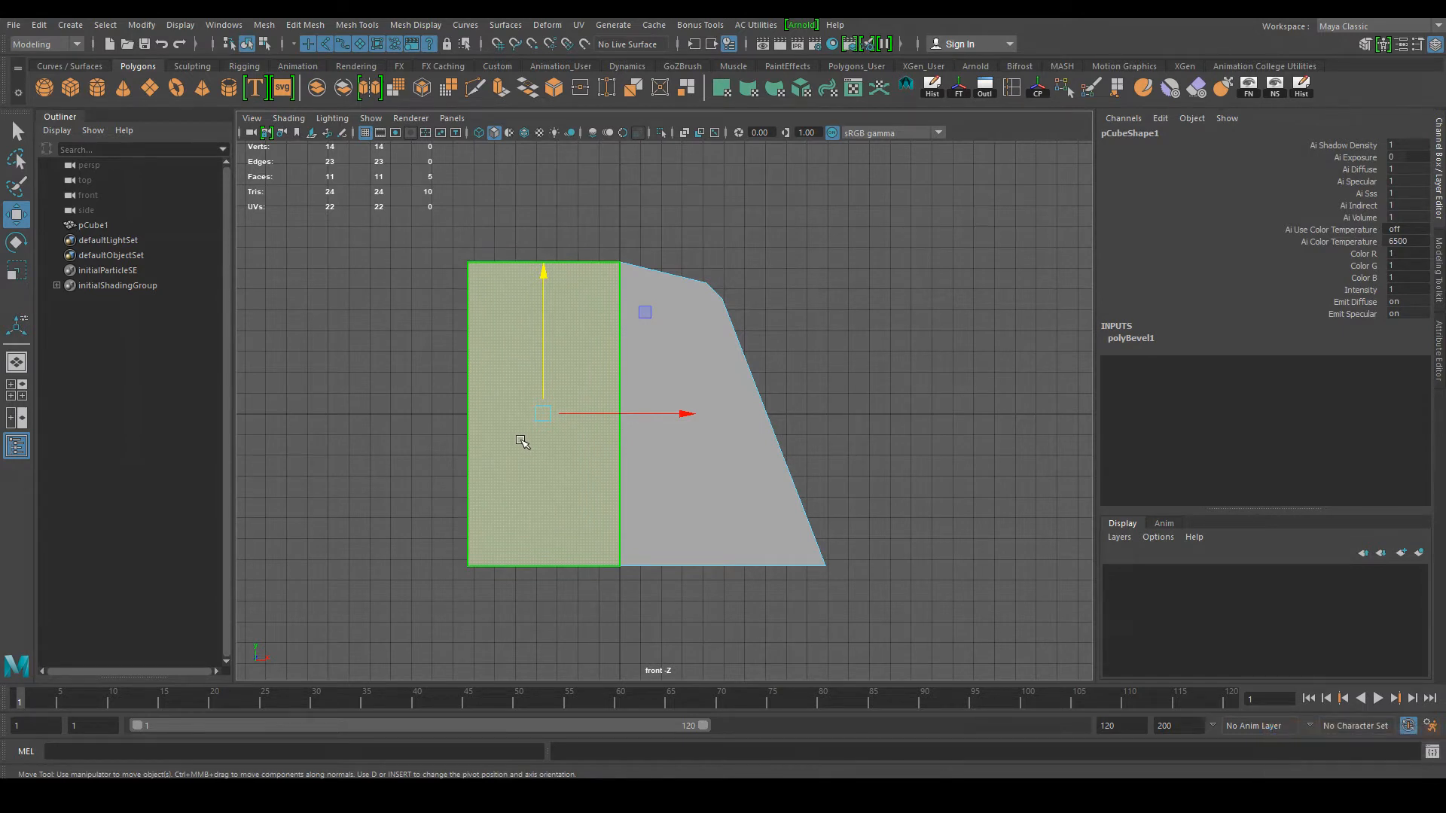
pyautogui.press('Delete')
# Step: Return to the perspective view and object mode, select the remaining half, and examine it
pyautogui.press('space')
pyautogui.moveTo(802, 425); pyautogui.dragTo(730, 367)
pyautogui.moveTo(730, 366); pyautogui.dragTo(808, 326, button='right')
pyautogui.click(829, 494)
pyautogui.keyDown('alt'); pyautogui.moveTo(826, 494); pyautogui.dragTo(921, 482); pyautogui.keyUp('alt')
pyautogui.click(745, 422)
pyautogui.keyDown('alt'); pyautogui.moveTo(621, 397); pyautogui.dragTo(741, 429); pyautogui.keyUp('alt')
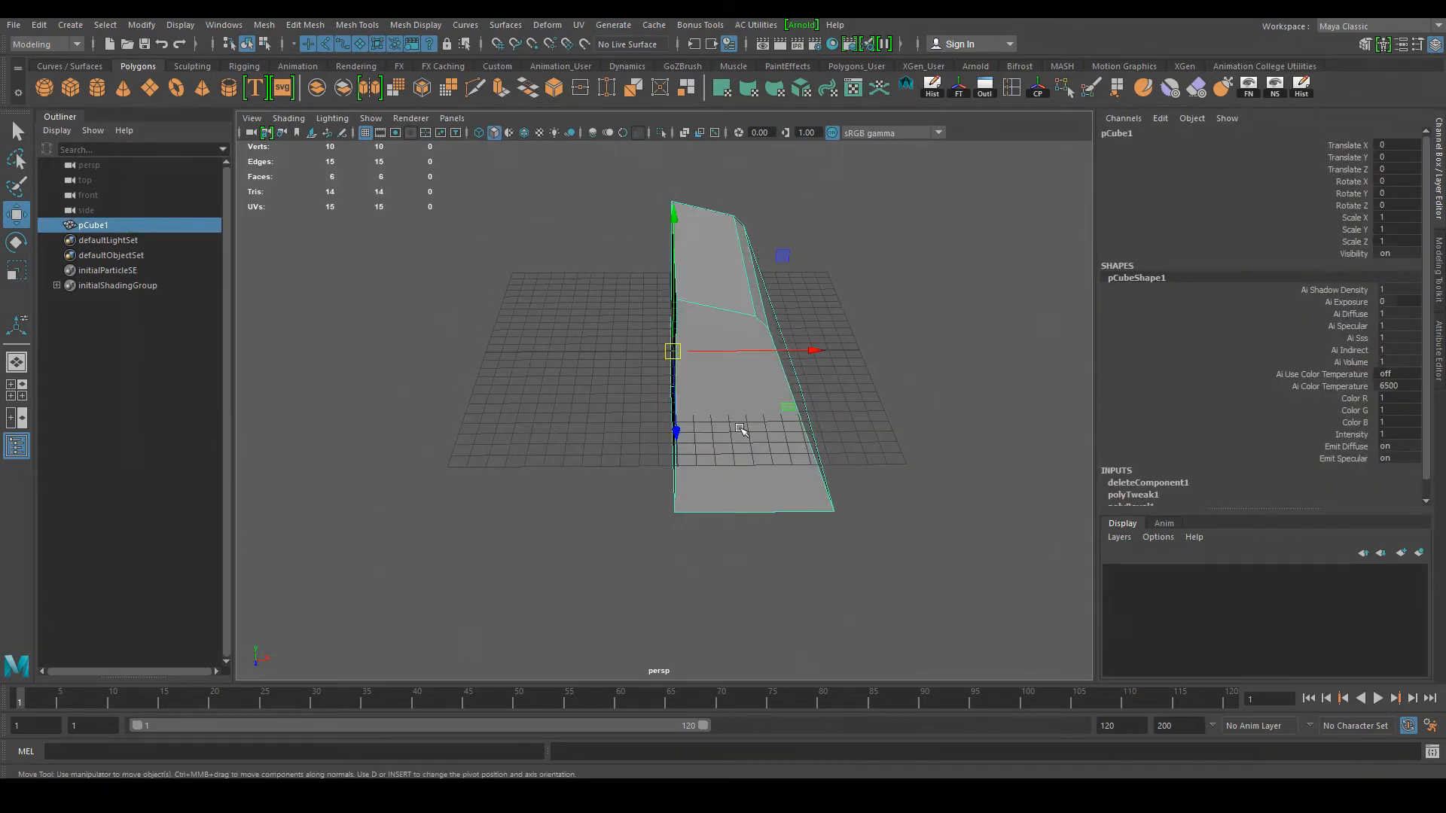
pyautogui.keyDown('alt'); pyautogui.moveTo(839, 420); pyautogui.dragTo(759, 386); pyautogui.keyUp('alt')
pyautogui.keyDown('alt'); pyautogui.moveTo(612, 375); pyautogui.dragTo(957, 182); pyautogui.keyUp('alt')
pyautogui.keyDown('alt'); pyautogui.moveTo(741, 253); pyautogui.dragTo(791, 271); pyautogui.keyUp('alt')
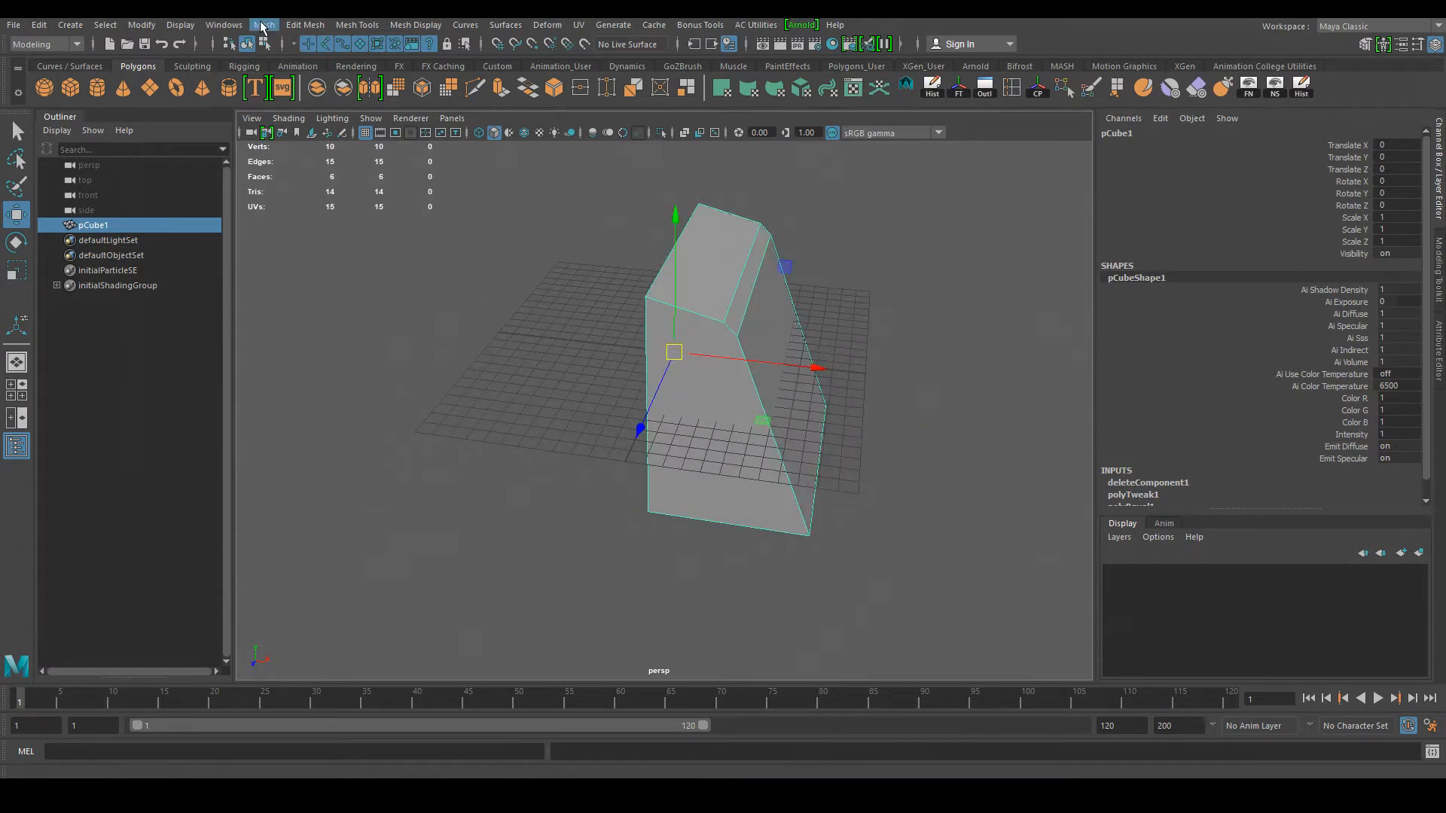
# Step: Open the Mirror options for the half block and place the window clear of the model
pyautogui.click(268, 25)
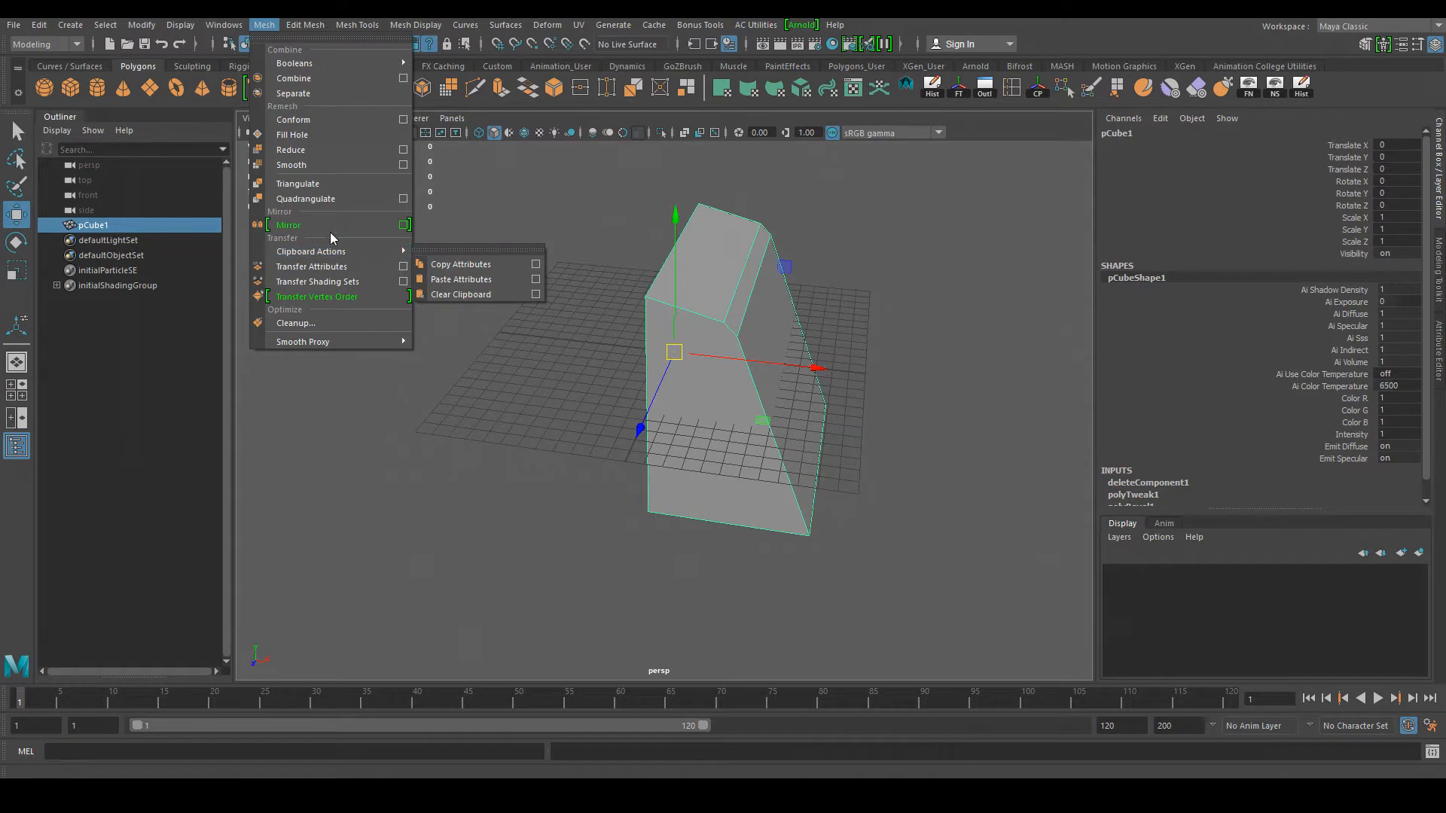
pyautogui.click(404, 225)
pyautogui.moveTo(897, 230); pyautogui.dragTo(946, 130)
# Step: Try moving the half block along the X axis and undo the move
pyautogui.keyDown('alt'); pyautogui.moveTo(489, 452); pyautogui.dragTo(577, 455); pyautogui.keyUp('alt')
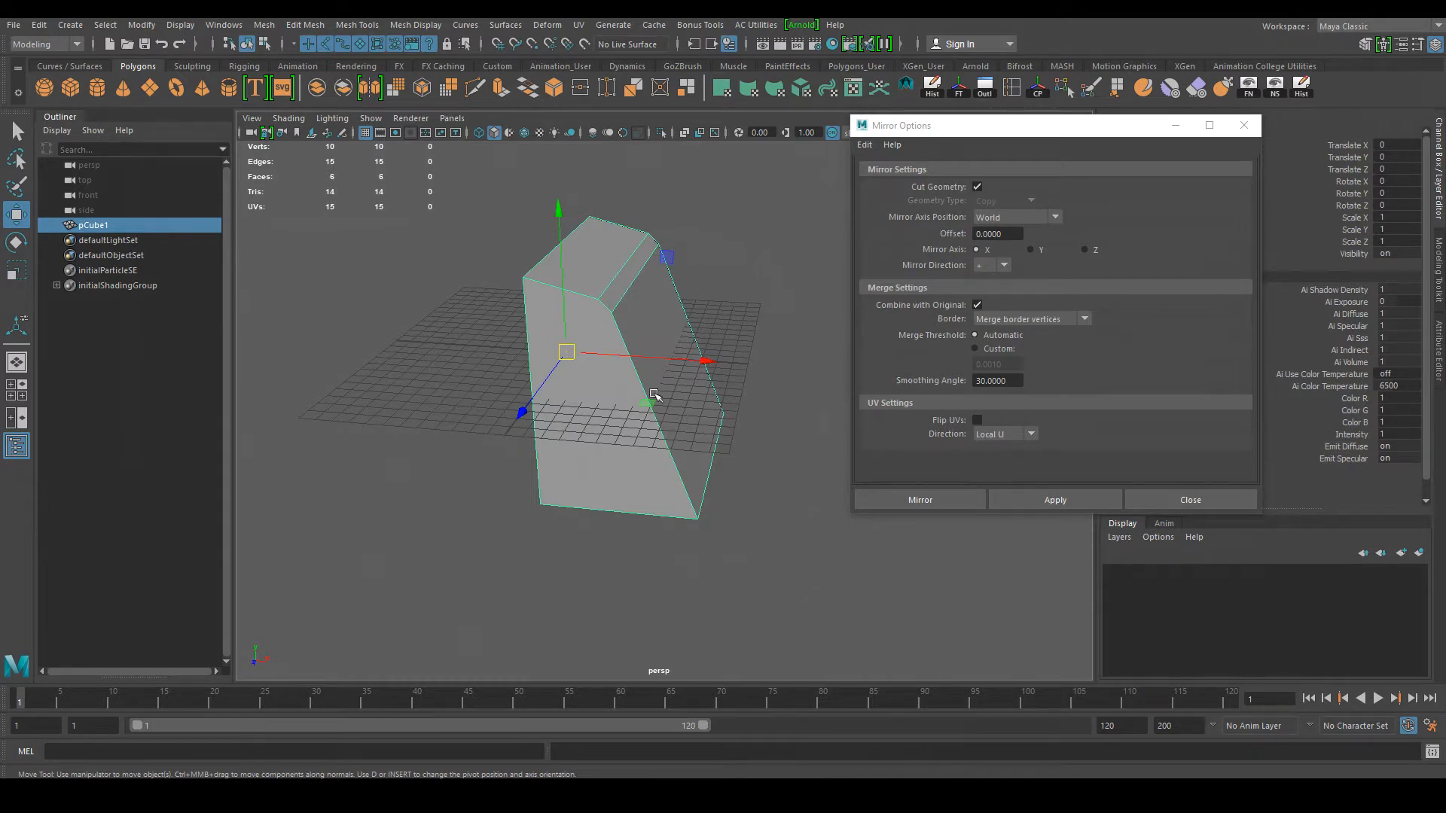
pyautogui.moveTo(674, 354)
pyautogui.mouseDown()
pyautogui.moveTo(571, 347)
pyautogui.moveTo(686, 357)
pyautogui.moveTo(667, 361)
pyautogui.mouseUp()
pyautogui.hotkey('ctrl', 'z')
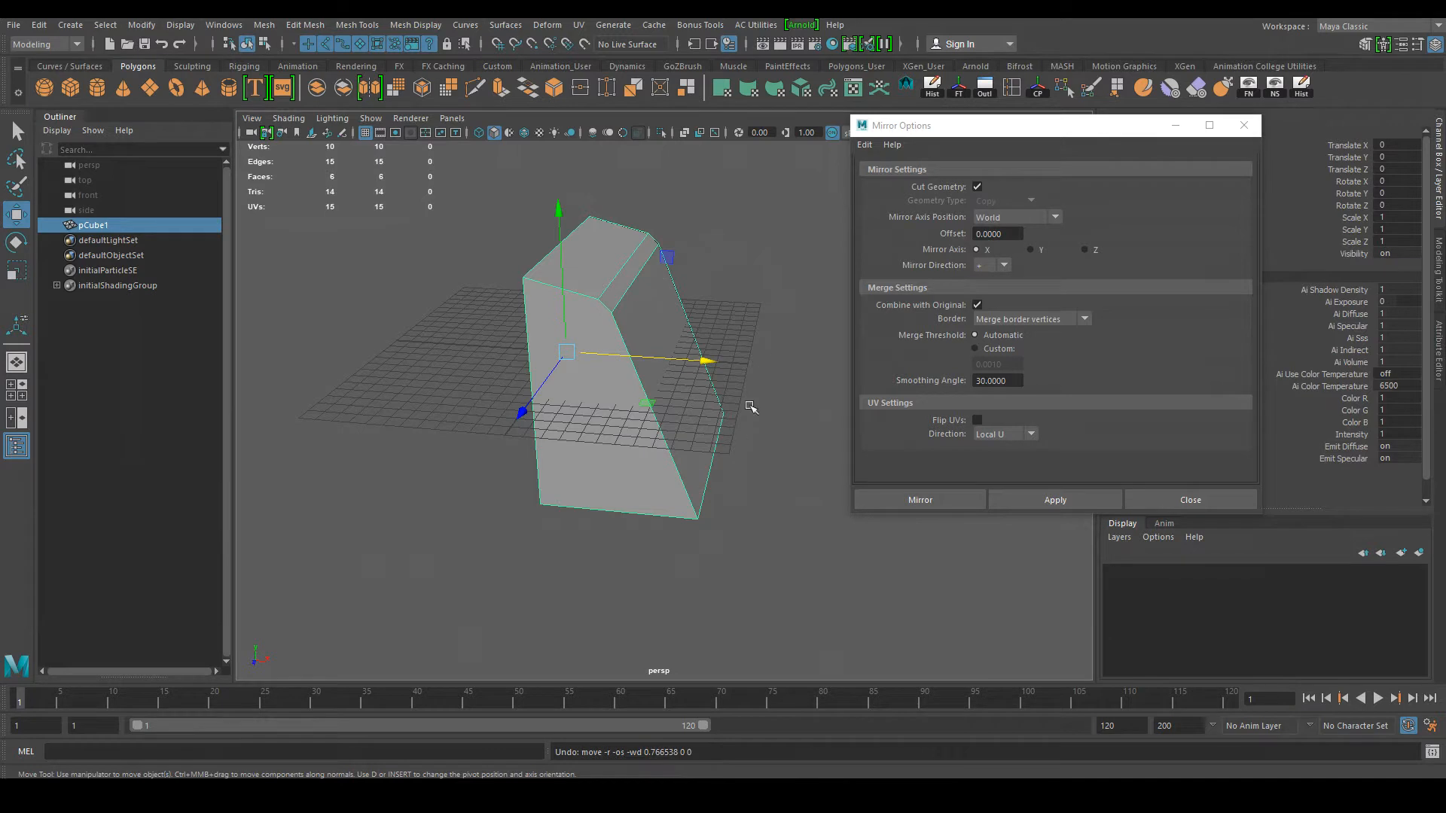
# Step: Mirror the half block across the world X axis in the negative direction, merging the border vertices
pyautogui.click(995, 267)
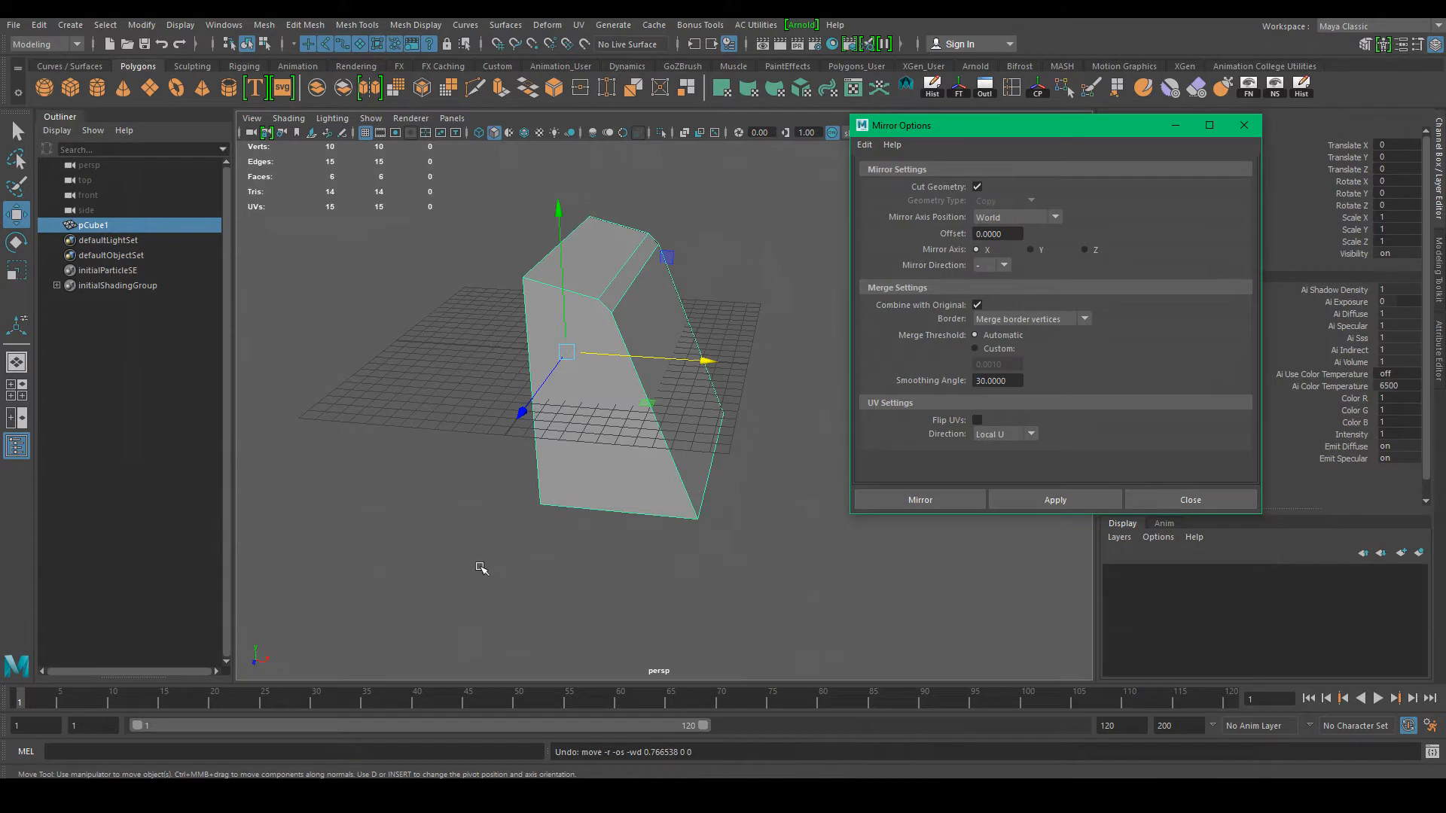
pyautogui.keyDown('alt'); pyautogui.moveTo(479, 568); pyautogui.dragTo(468, 561); pyautogui.keyUp('alt')
pyautogui.keyDown('alt'); pyautogui.moveTo(731, 472); pyautogui.dragTo(740, 466); pyautogui.keyUp('alt')
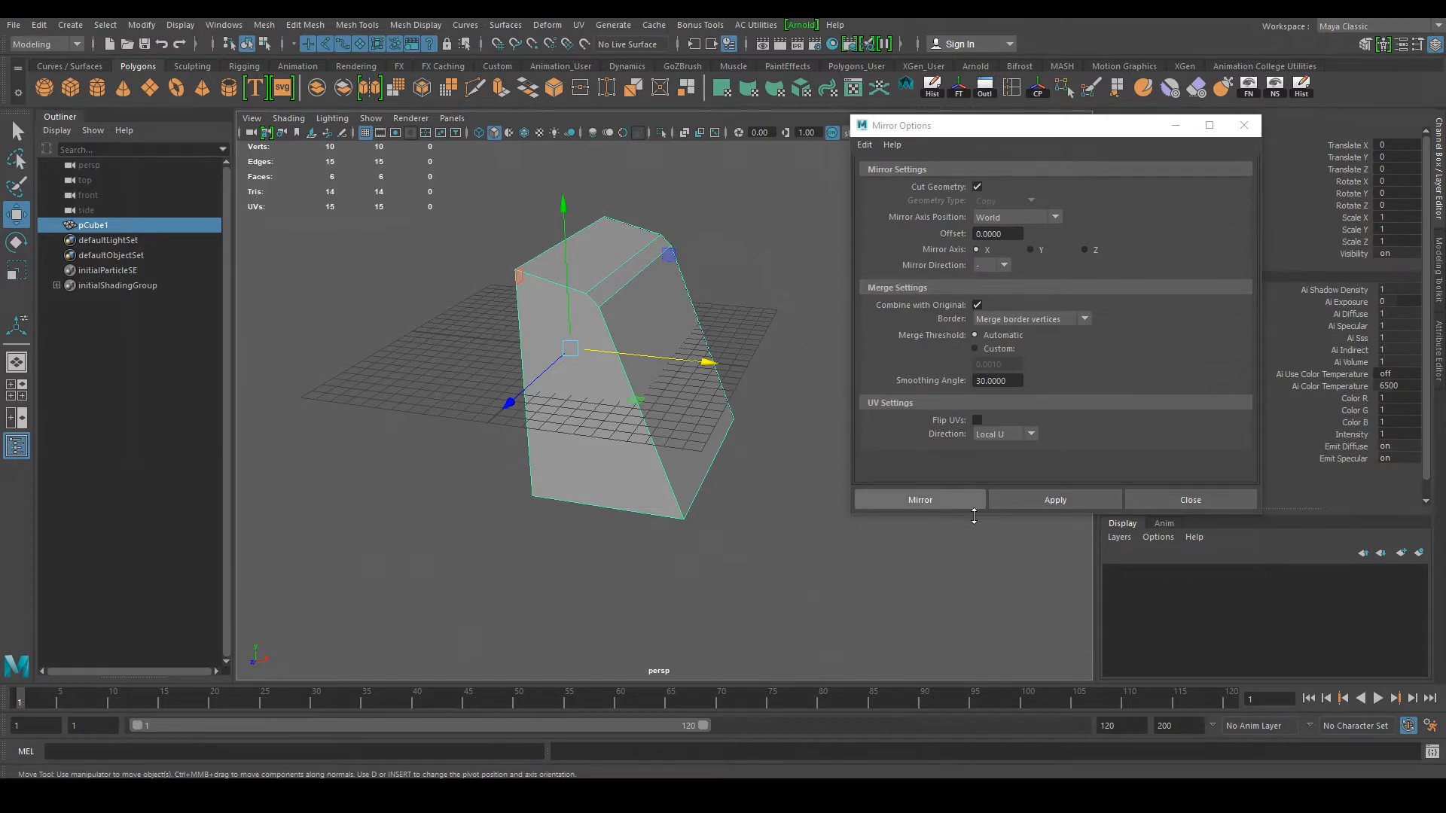
pyautogui.click(1039, 506)
pyautogui.click(1038, 504)
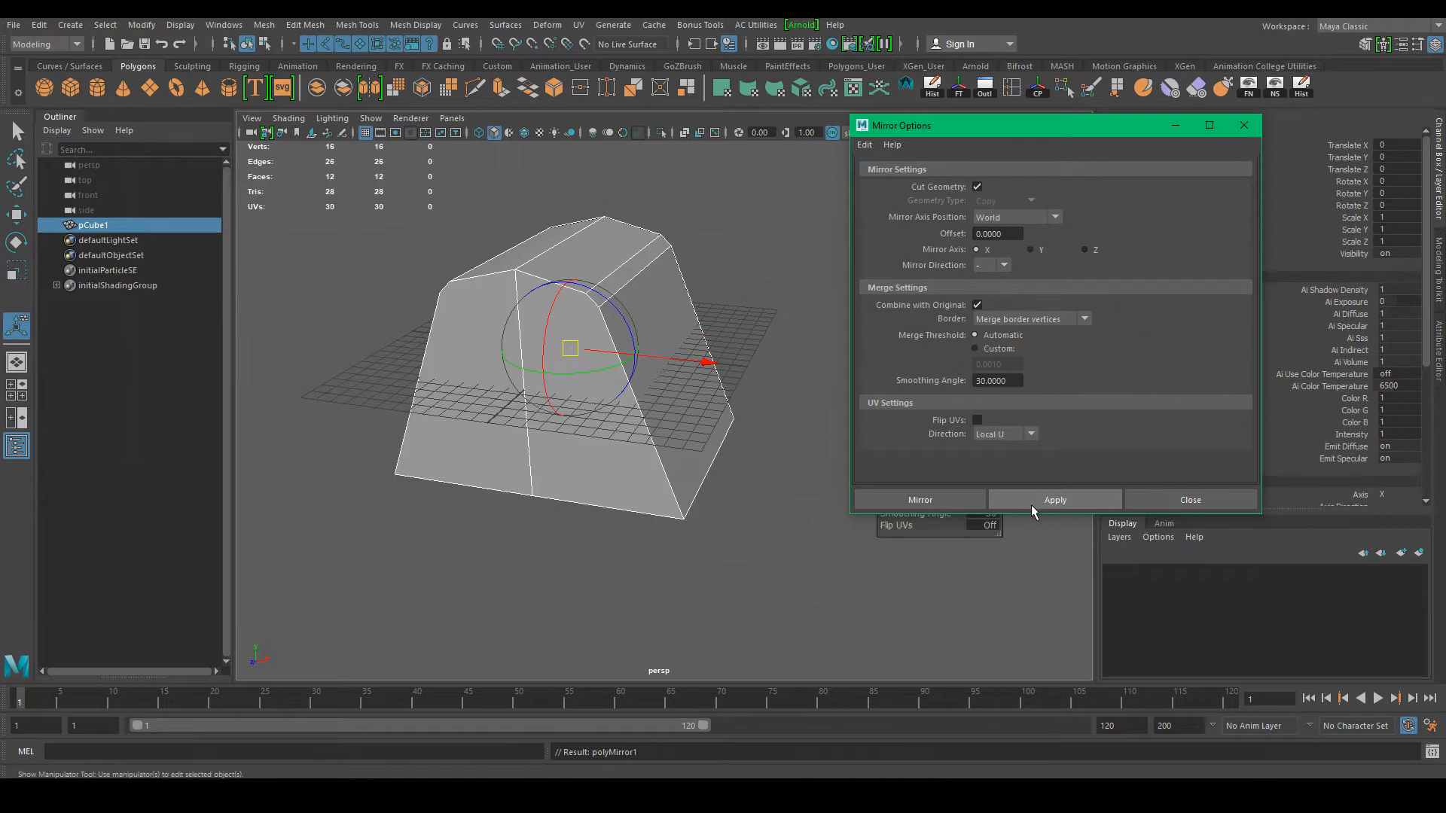
# Step: Move the Mirror options window aside and examine the mirrored block from several sides
pyautogui.click(752, 620)
pyautogui.keyDown('alt'); pyautogui.moveTo(752, 620); pyautogui.dragTo(700, 303); pyautogui.keyUp('alt')
pyautogui.click(658, 475)
pyautogui.keyDown('alt'); pyautogui.moveTo(617, 465); pyautogui.dragTo(692, 546); pyautogui.keyUp('alt')
pyautogui.click(692, 546)
pyautogui.click(564, 391)
pyautogui.keyDown('alt'); pyautogui.moveTo(750, 595); pyautogui.dragTo(681, 527); pyautogui.keyUp('alt')
pyautogui.moveTo(1056, 138); pyautogui.dragTo(1300, 133)
pyautogui.keyDown('alt'); pyautogui.moveTo(807, 584); pyautogui.dragTo(776, 532); pyautogui.keyUp('alt')
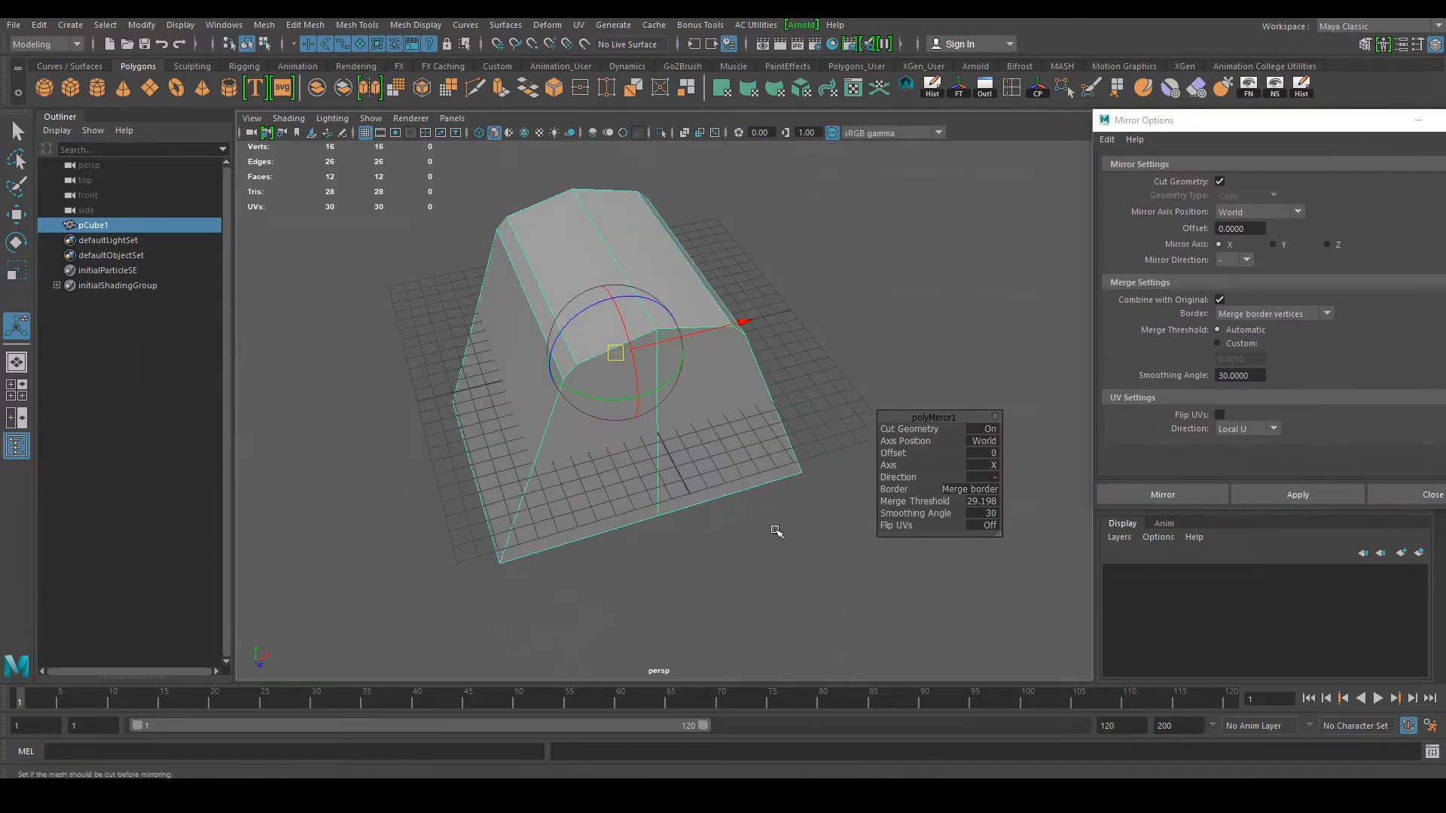
pyautogui.keyDown('alt'); pyautogui.moveTo(714, 582); pyautogui.dragTo(679, 564); pyautogui.keyUp('alt')
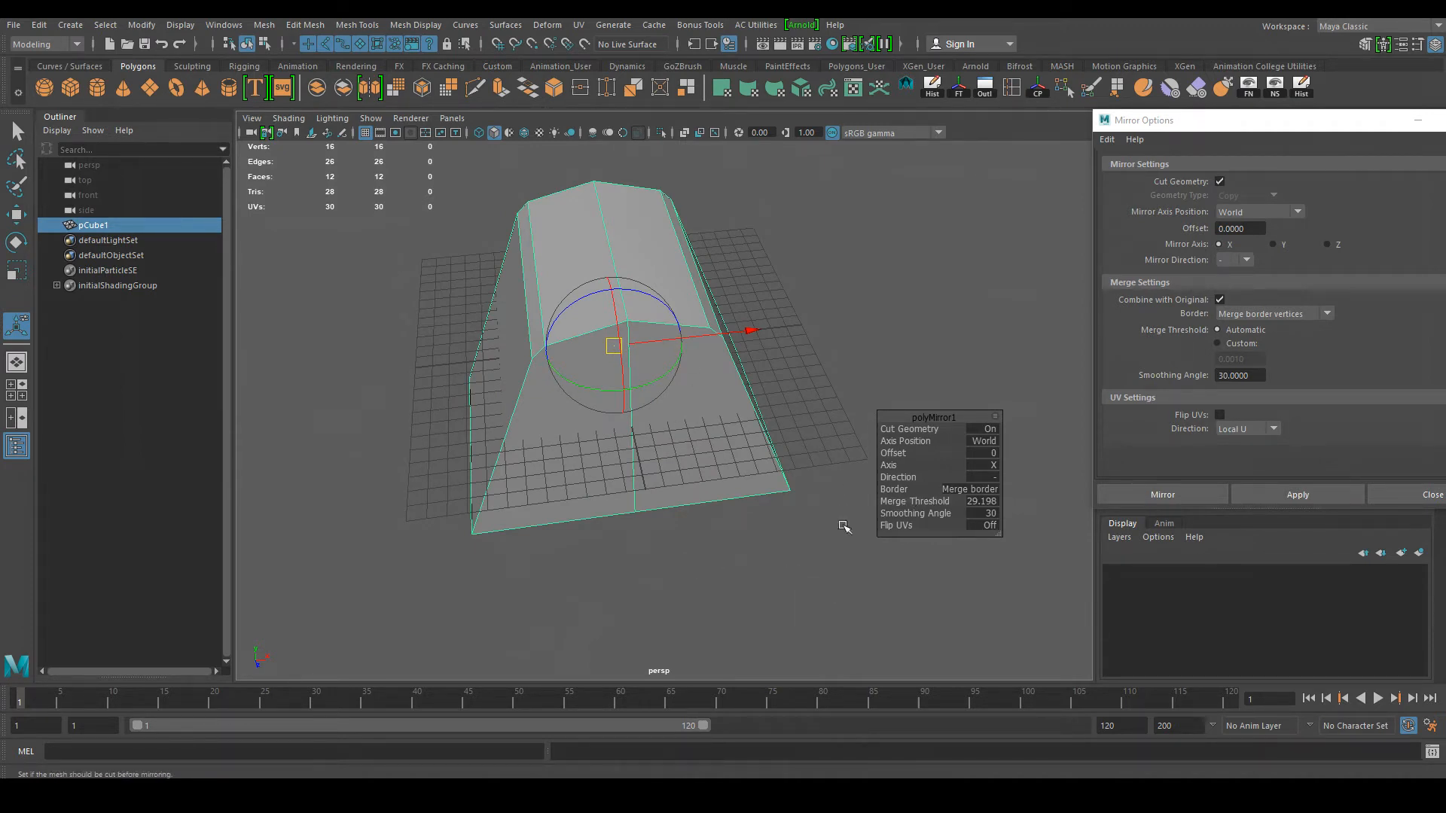
pyautogui.keyDown('alt'); pyautogui.moveTo(810, 535); pyautogui.dragTo(780, 539); pyautogui.keyUp('alt')
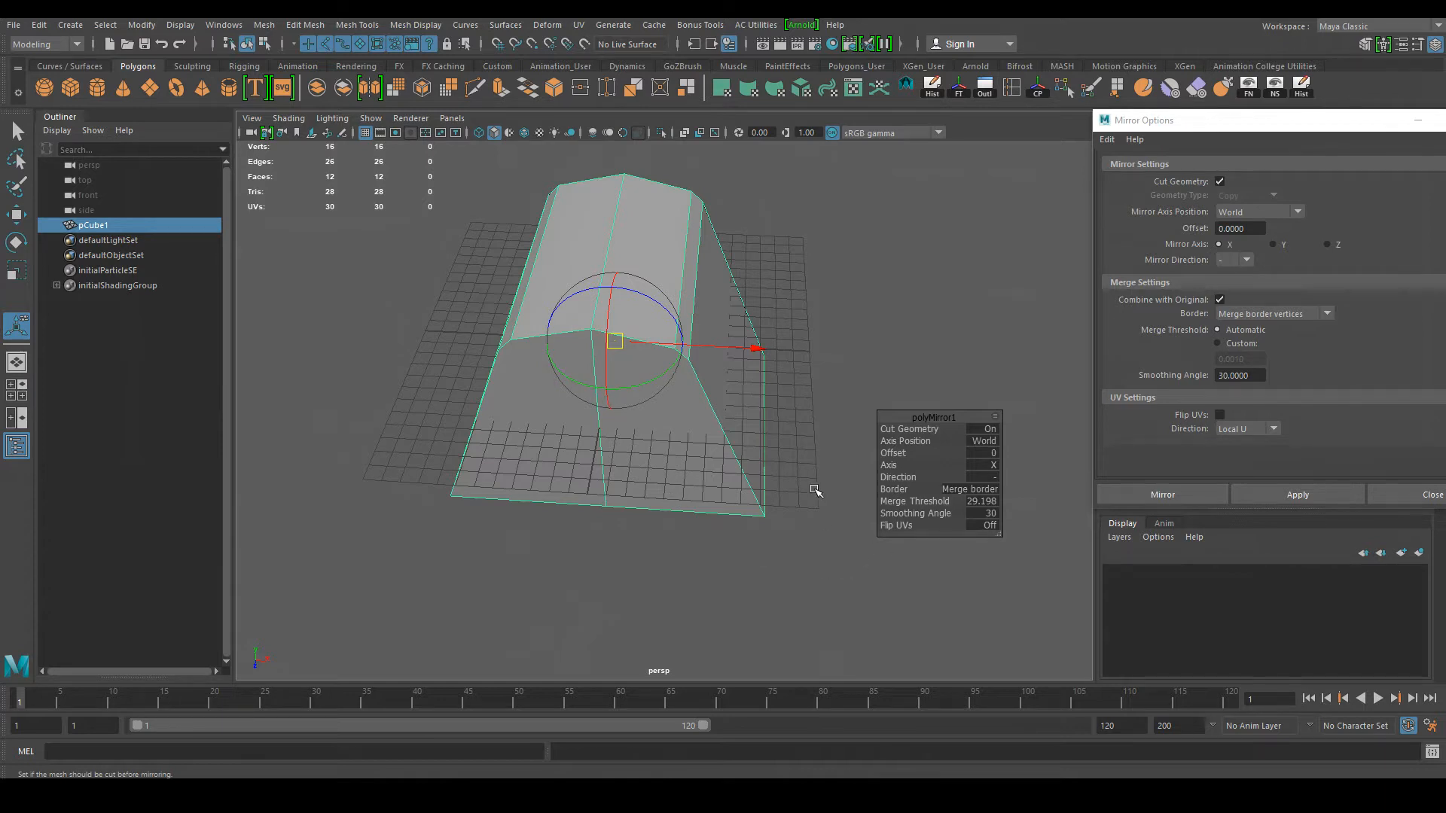
# Step: Switch to the Select tool and reselect the mirrored block as an object
pyautogui.click(589, 548)
pyautogui.click(590, 303)
pyautogui.click(672, 543)
pyautogui.click(565, 430)
pyautogui.press('q')
pyautogui.click(740, 589)
pyautogui.click(627, 342)
pyautogui.rightClick(641, 344)
pyautogui.keyDown('alt'); pyautogui.moveTo(641, 343); pyautogui.dragTo(606, 410); pyautogui.keyUp('alt')
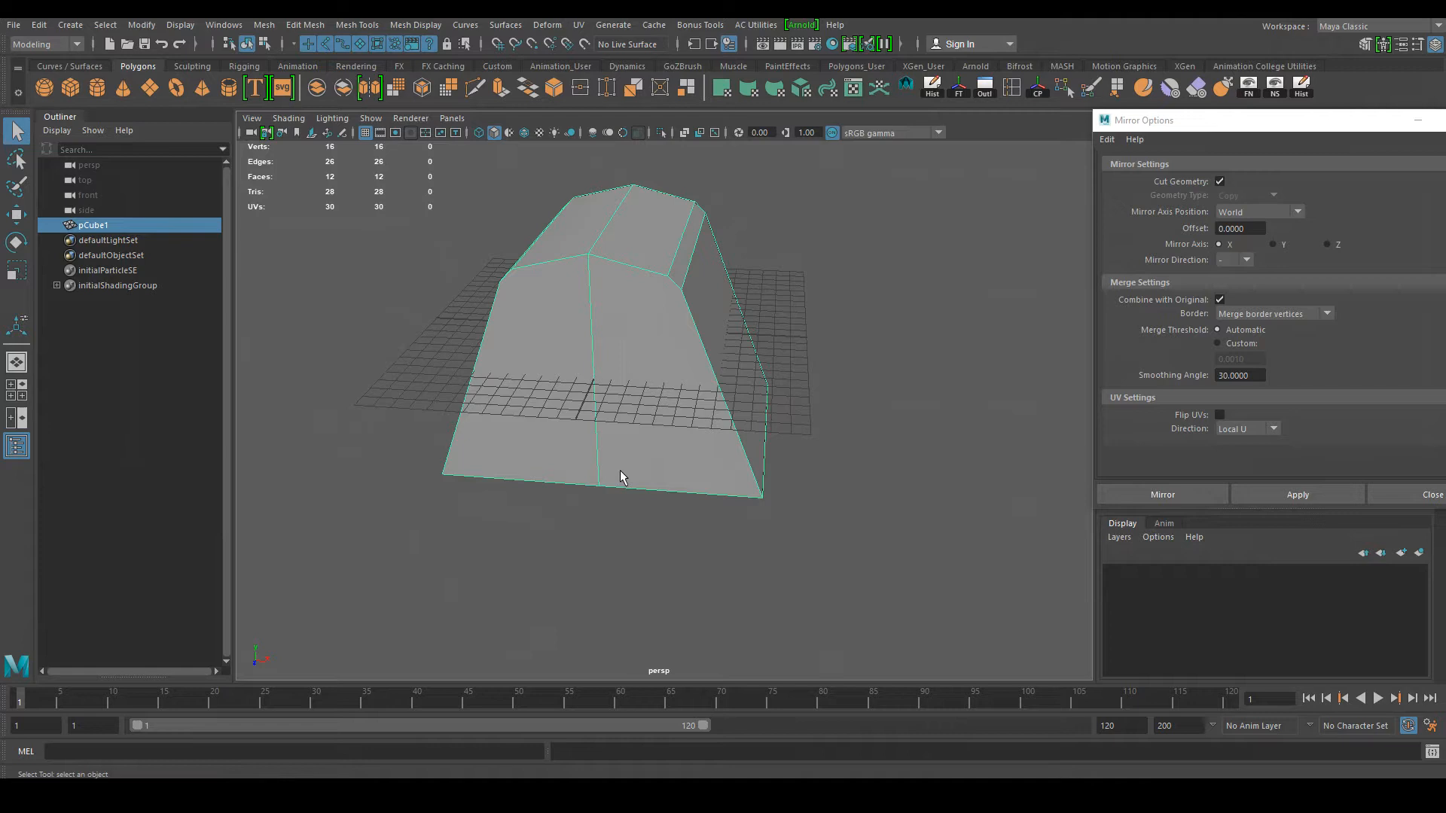
# Step: Preview the mirrored block as a smoothed mesh, examine it, and revert to the low-poly display
pyautogui.keyDown('alt'); pyautogui.moveTo(703, 405); pyautogui.dragTo(649, 497); pyautogui.keyUp('alt')
pyautogui.press('3')
pyautogui.keyDown('alt'); pyautogui.moveTo(824, 507); pyautogui.dragTo(646, 311); pyautogui.keyUp('alt')
pyautogui.scroll(5, 527, 263)
pyautogui.scroll(-5, 662, 442)
pyautogui.keyDown('alt'); pyautogui.moveTo(652, 437); pyautogui.dragTo(796, 420); pyautogui.keyUp('alt')
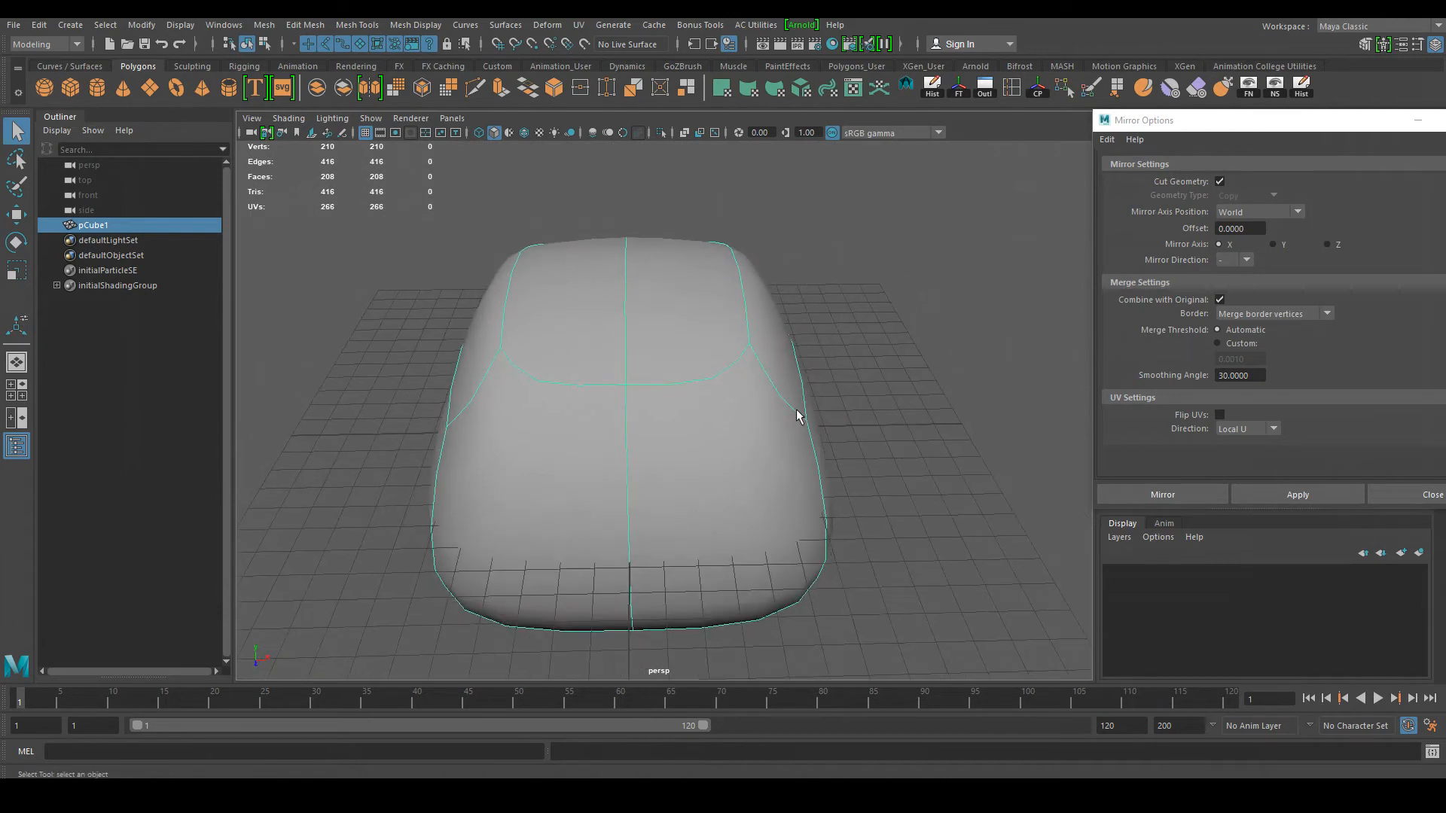
pyautogui.hotkey('ctrl', 'z')
pyautogui.hotkey('ctrl', 'z')
pyautogui.hotkey('ctrl', 'z')
pyautogui.hotkey('ctrl', 'z')
# Step: Preview the block's smoothing a second time and return to the unsmoothed display
pyautogui.keyDown('alt'); pyautogui.moveTo(830, 446); pyautogui.dragTo(701, 372, button='right'); pyautogui.keyUp('alt')
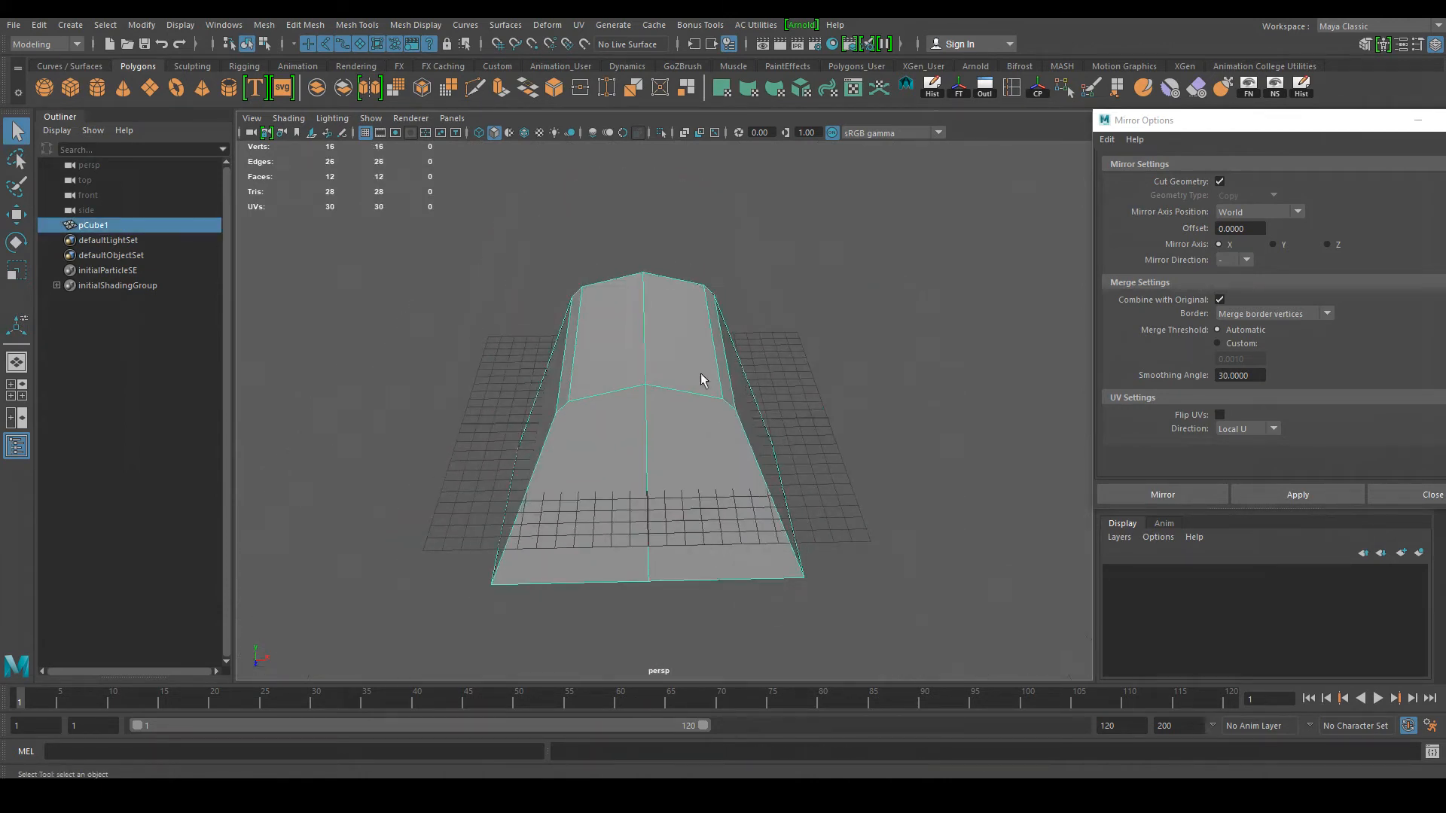
pyautogui.keyDown('alt'); pyautogui.moveTo(700, 372); pyautogui.dragTo(734, 419); pyautogui.keyUp('alt')
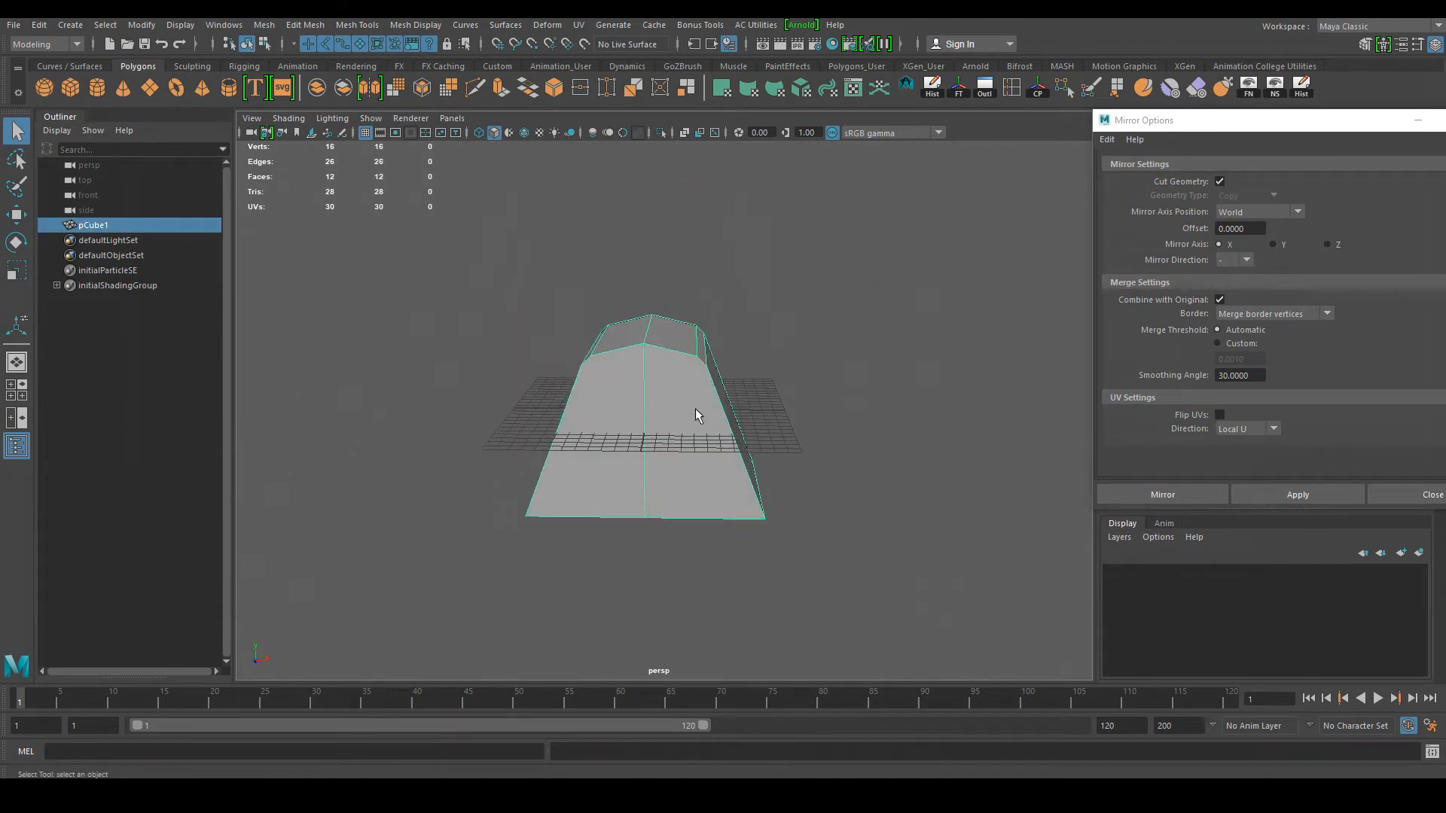
pyautogui.hotkey('ctrl', 'z')
pyautogui.keyDown('alt'); pyautogui.moveTo(766, 431); pyautogui.dragTo(723, 462); pyautogui.keyUp('alt')
pyautogui.keyDown('alt'); pyautogui.moveTo(723, 461); pyautogui.dragTo(745, 427, button='middle'); pyautogui.keyUp('alt')
pyautogui.keyDown('alt'); pyautogui.moveTo(744, 428); pyautogui.dragTo(688, 464); pyautogui.keyUp('alt')
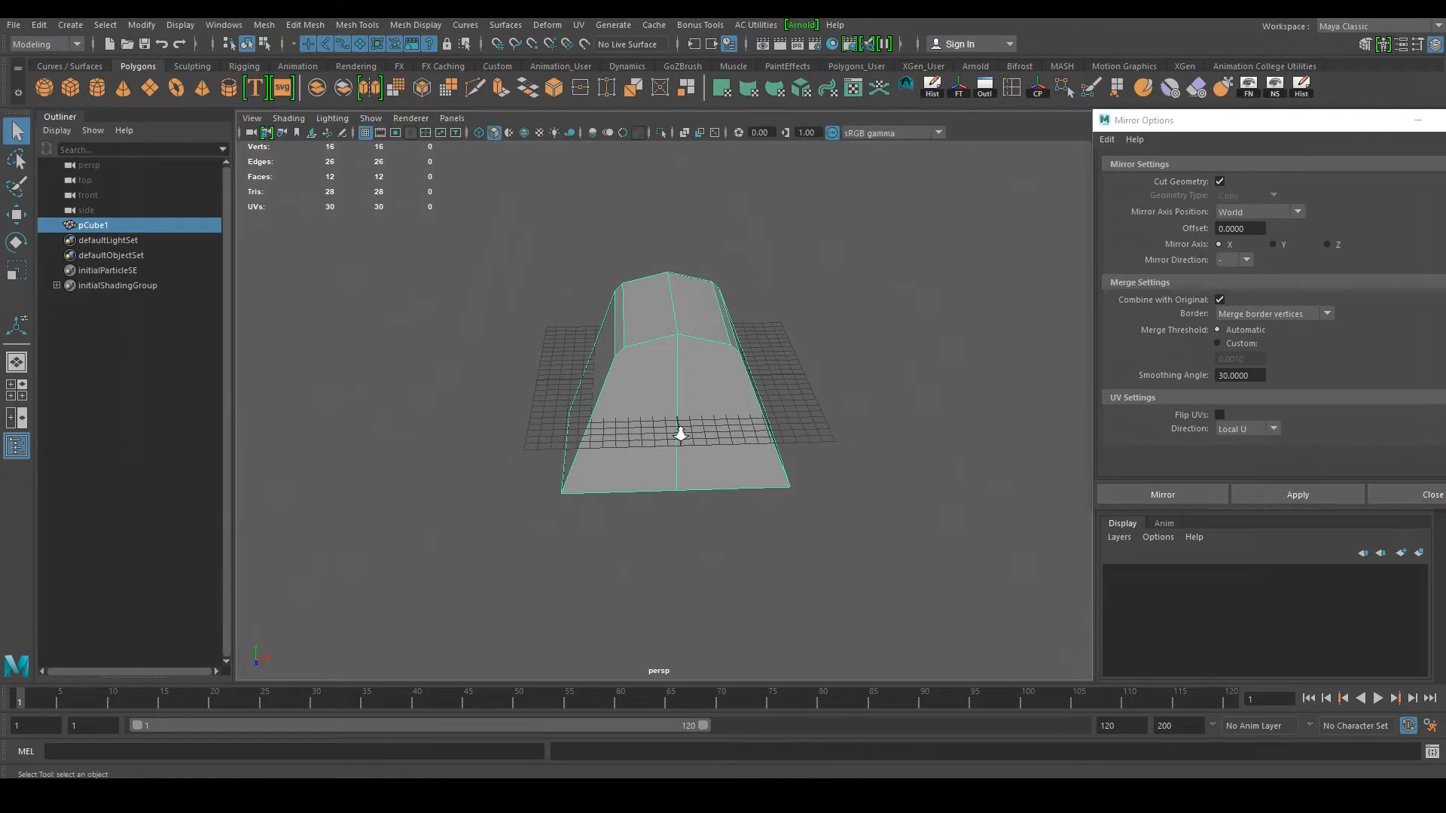
pyautogui.scroll(5, 677, 429)
pyautogui.press('3')
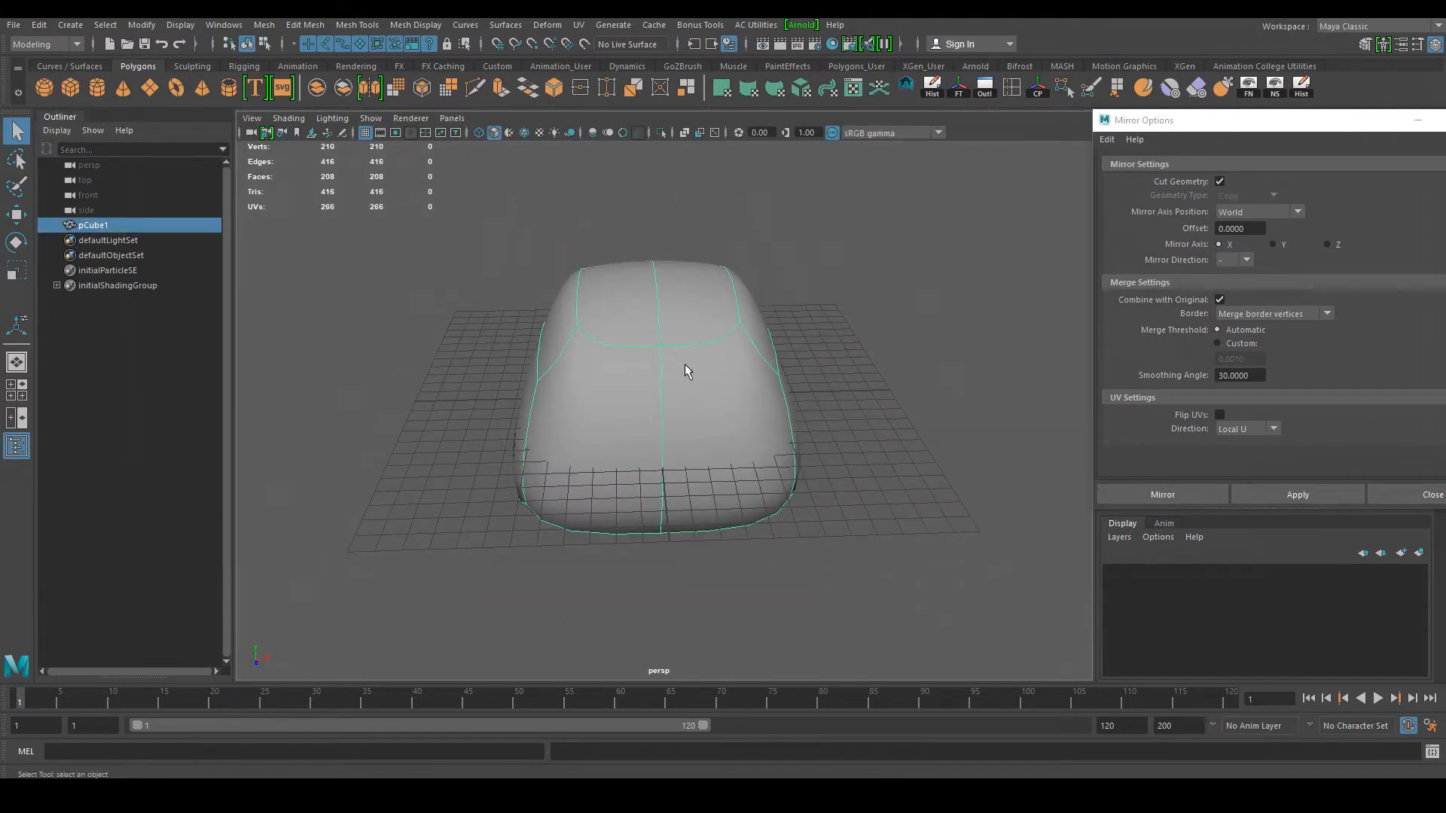
pyautogui.press('1')
# Step: Put the block in vertex selection mode and select the upper front vertex on the centre seam
pyautogui.click(1036, 462)
pyautogui.click(729, 347)
pyautogui.rightClick(730, 340)
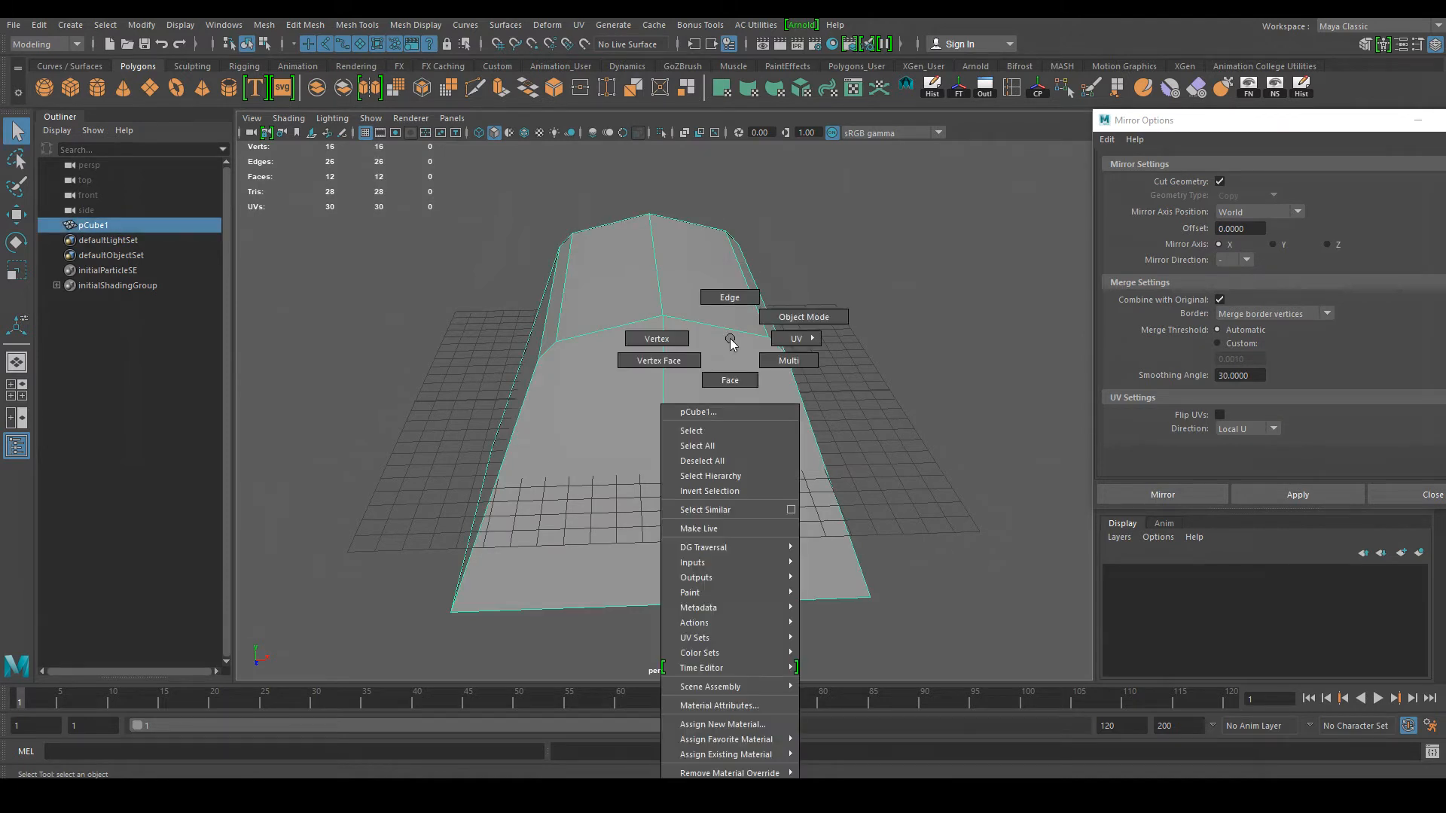
pyautogui.moveTo(730, 343); pyautogui.dragTo(699, 336, button='right')
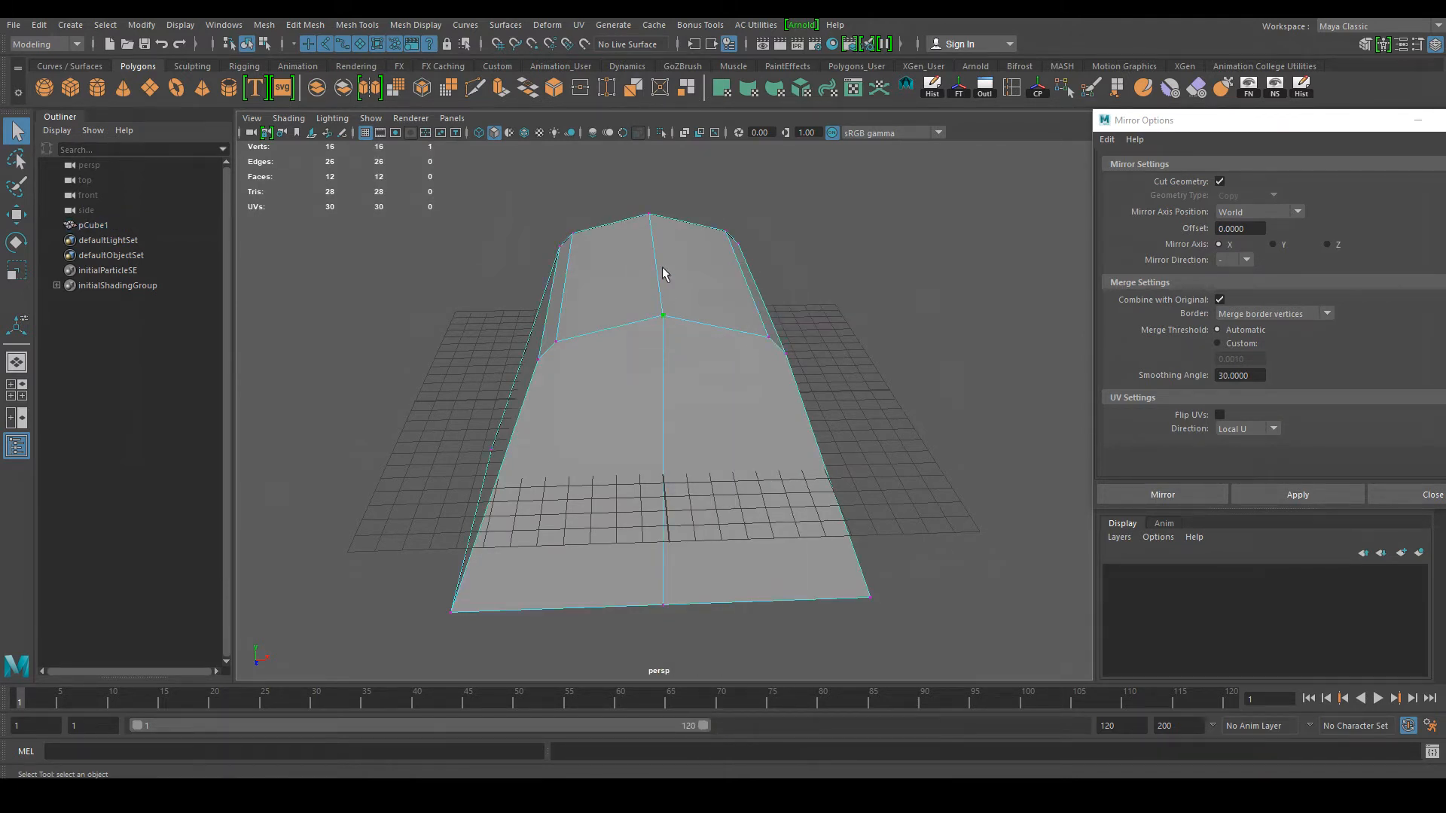
# Step: Test-move the selected centre seam vertex along the X axis twice, undoing each move
pyautogui.press('w')
pyautogui.moveTo(693, 317); pyautogui.dragTo(821, 311)
pyautogui.hotkey('ctrl', 'z')
pyautogui.hotkey('ctrl', 'z')
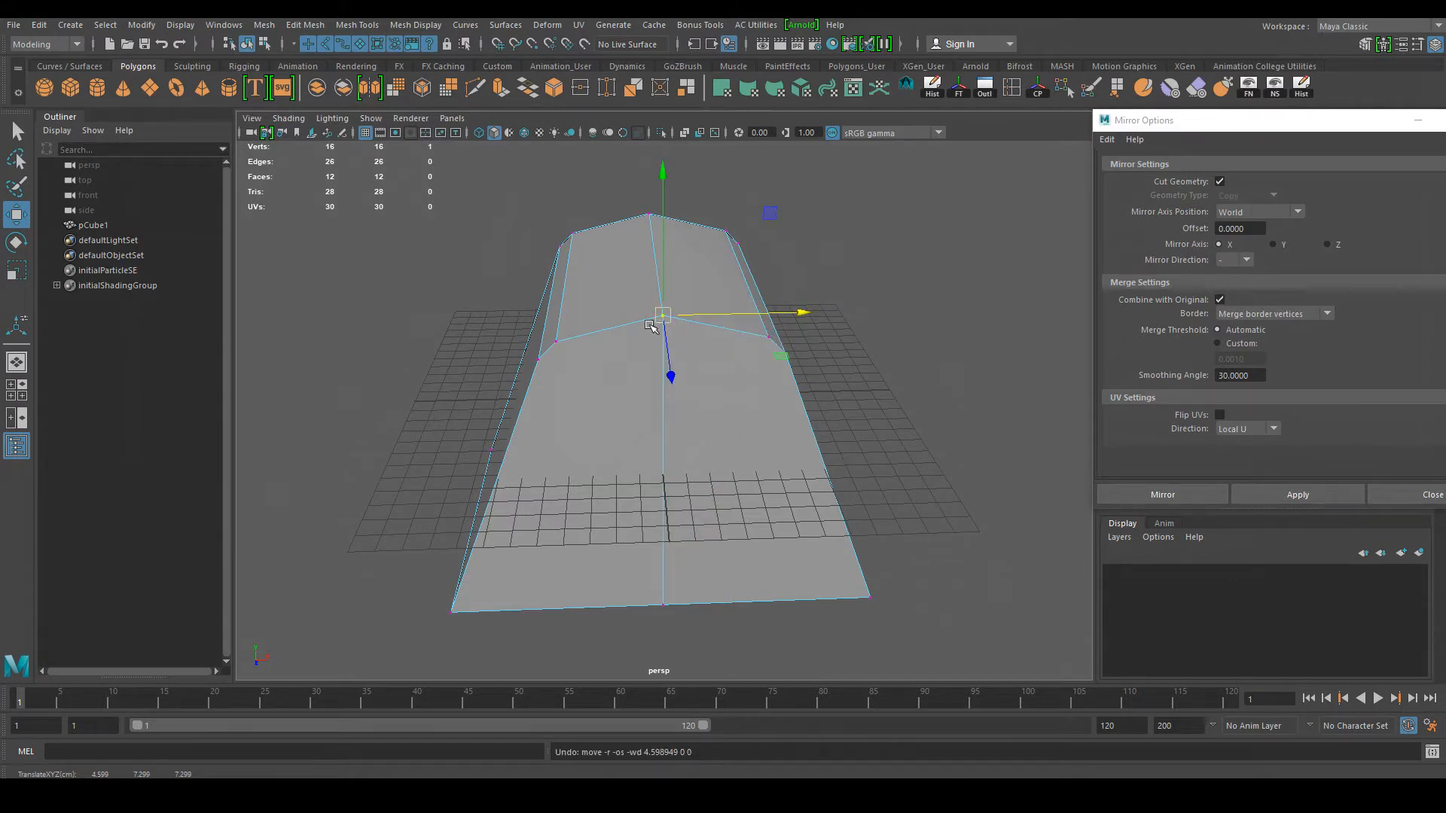
pyautogui.moveTo(734, 313); pyautogui.dragTo(866, 312)
pyautogui.hotkey('ctrl', 'z')
# Step: Select the vertices along the centre seam, look over the vertex commands, and return to object mode with nothing selected
pyautogui.click(871, 437)
pyautogui.keyDown('alt'); pyautogui.moveTo(803, 442); pyautogui.dragTo(707, 433); pyautogui.keyUp('alt')
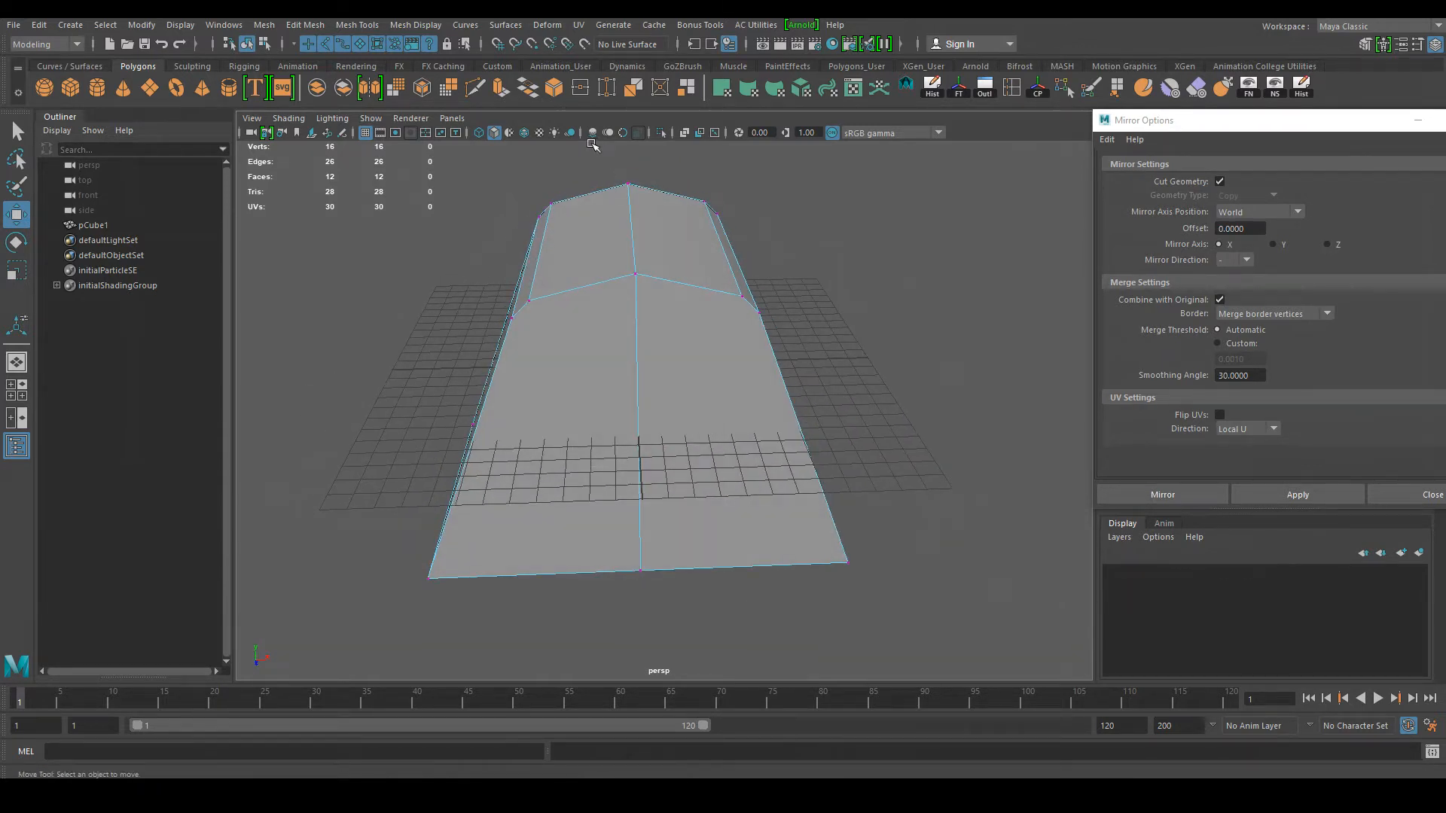
pyautogui.moveTo(624, 214); pyautogui.dragTo(665, 626)
pyautogui.moveTo(665, 660); pyautogui.dragTo(664, 649)
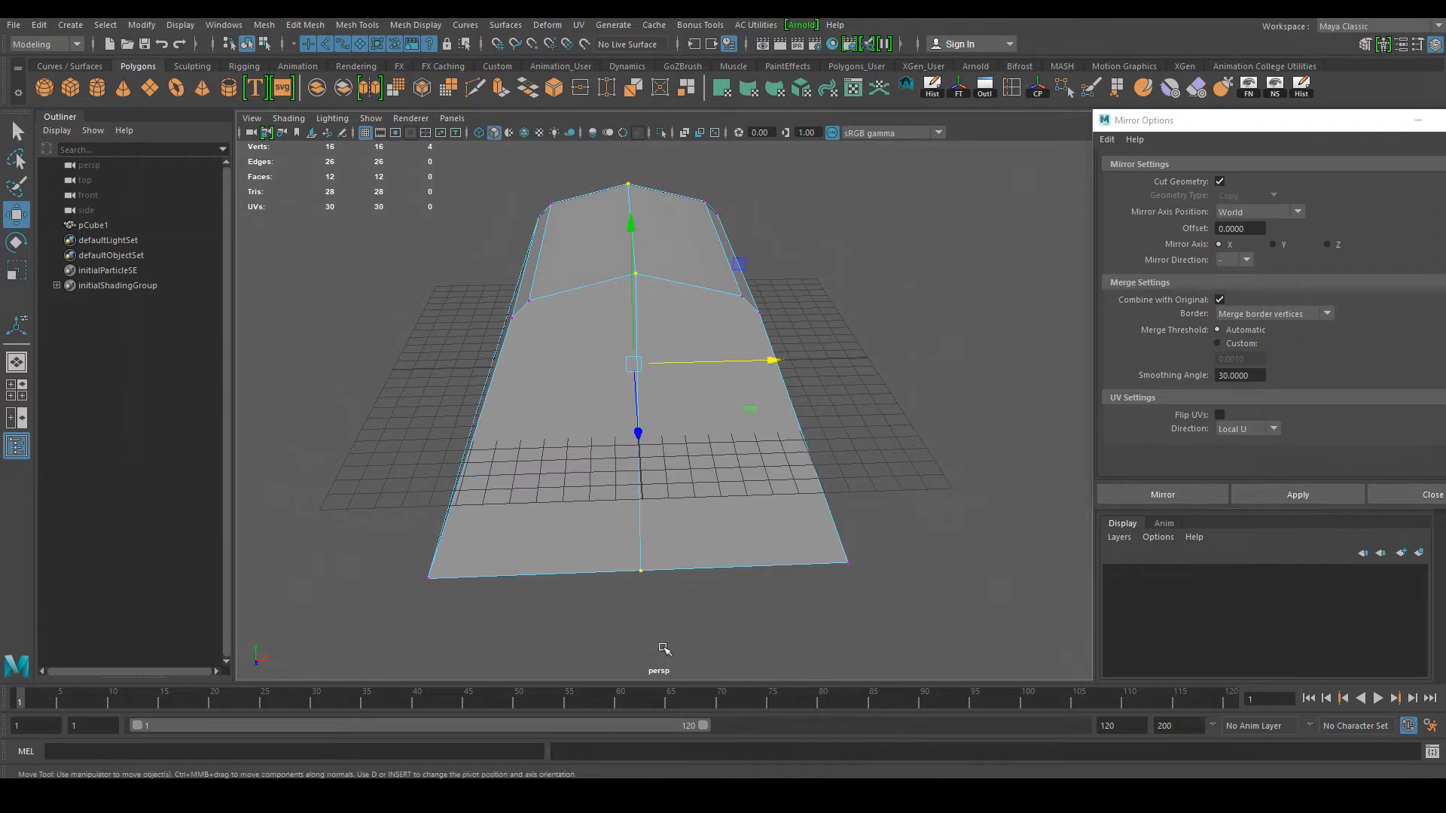
pyautogui.keyDown('shift'); pyautogui.rightClick(656, 285); pyautogui.keyUp('shift')
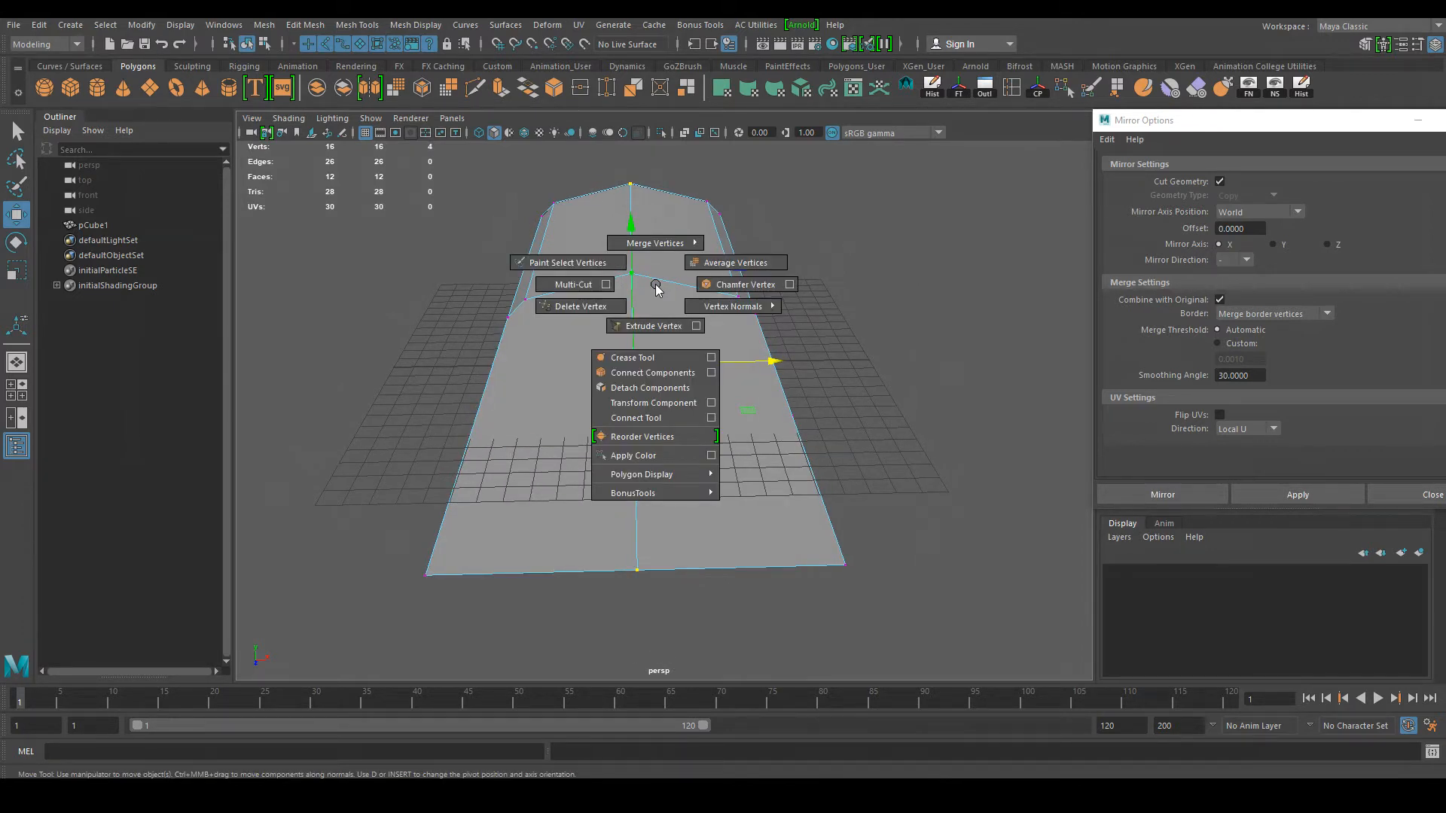
pyautogui.keyDown('shift'); pyautogui.moveTo(656, 288); pyautogui.dragTo(732, 263, button='right'); pyautogui.keyUp('shift')
pyautogui.click(884, 335)
pyautogui.click(827, 311)
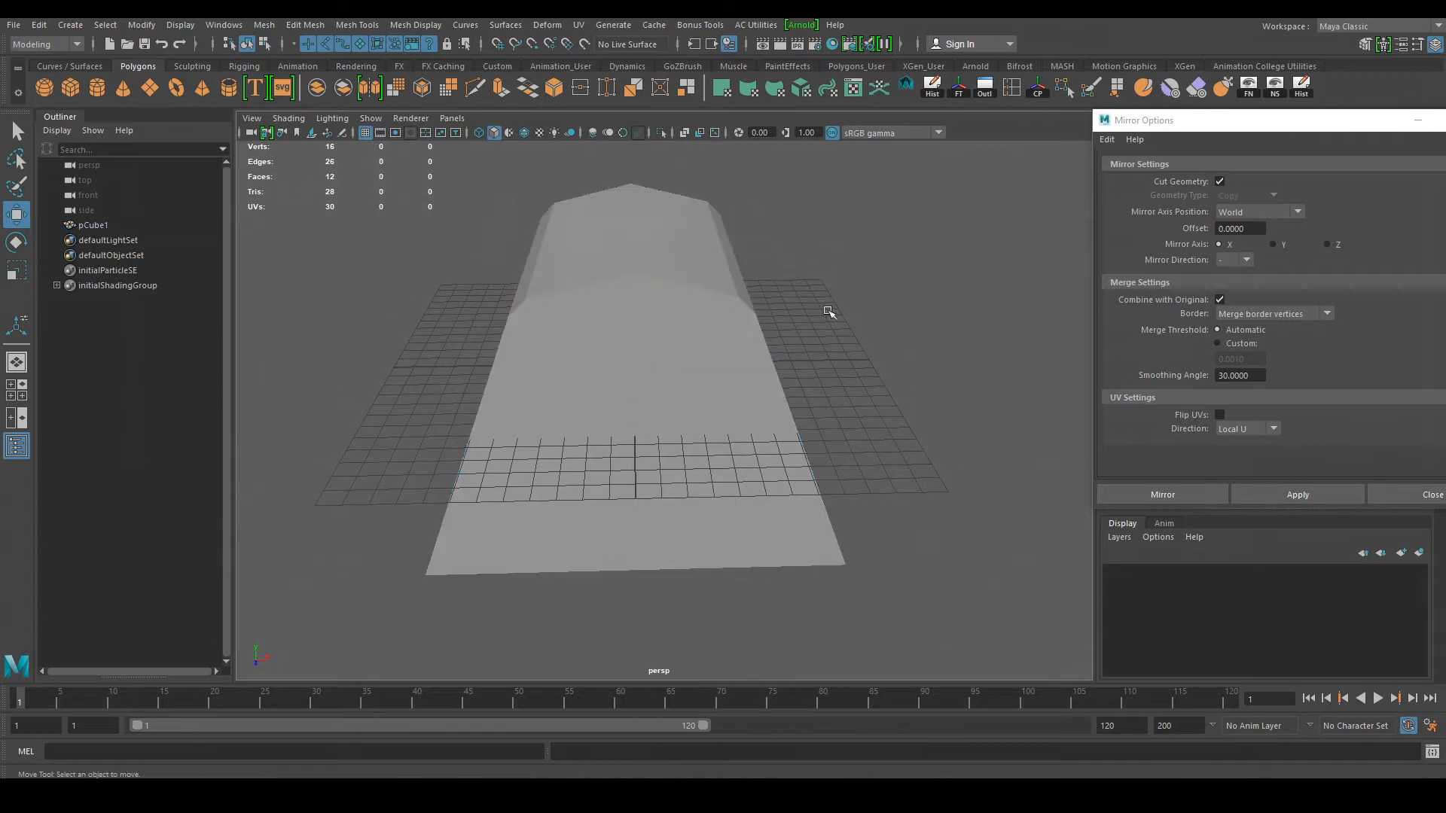
# Step: Reselect the block and look through the mesh editing commands for Merge
pyautogui.click(681, 327)
pyautogui.click(301, 24)
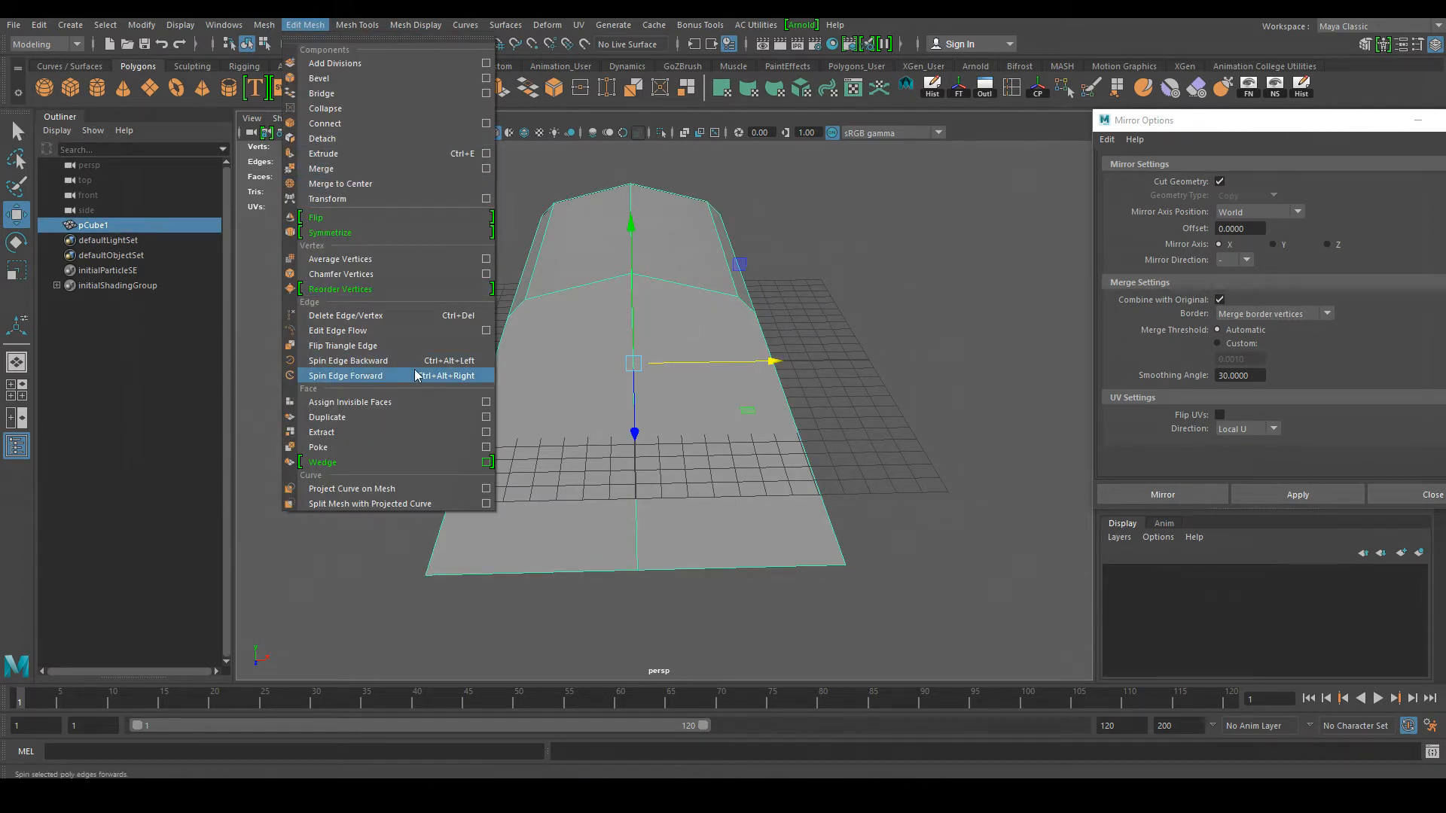
pyautogui.moveTo(368, 25)
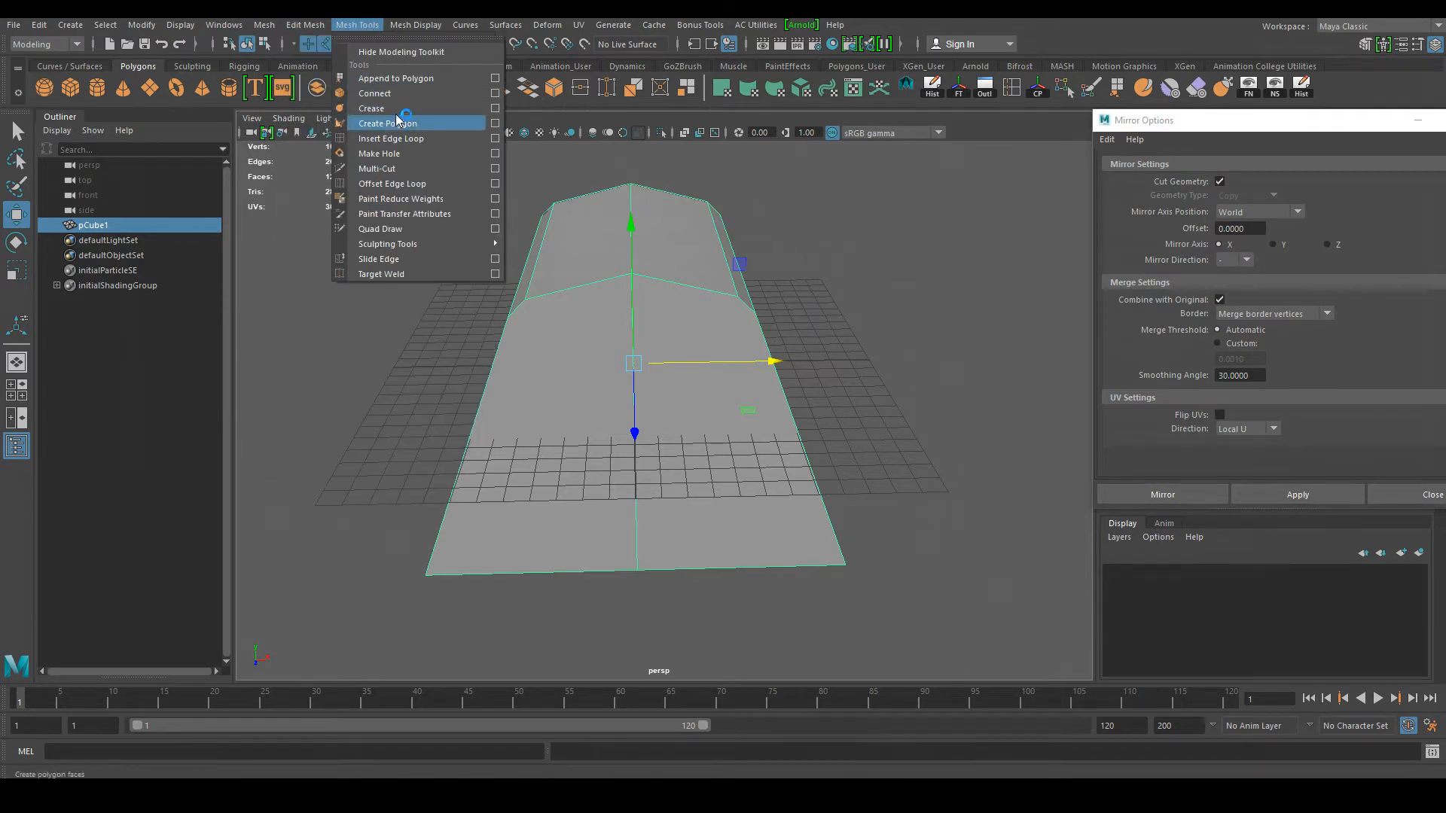
pyautogui.moveTo(270, 31)
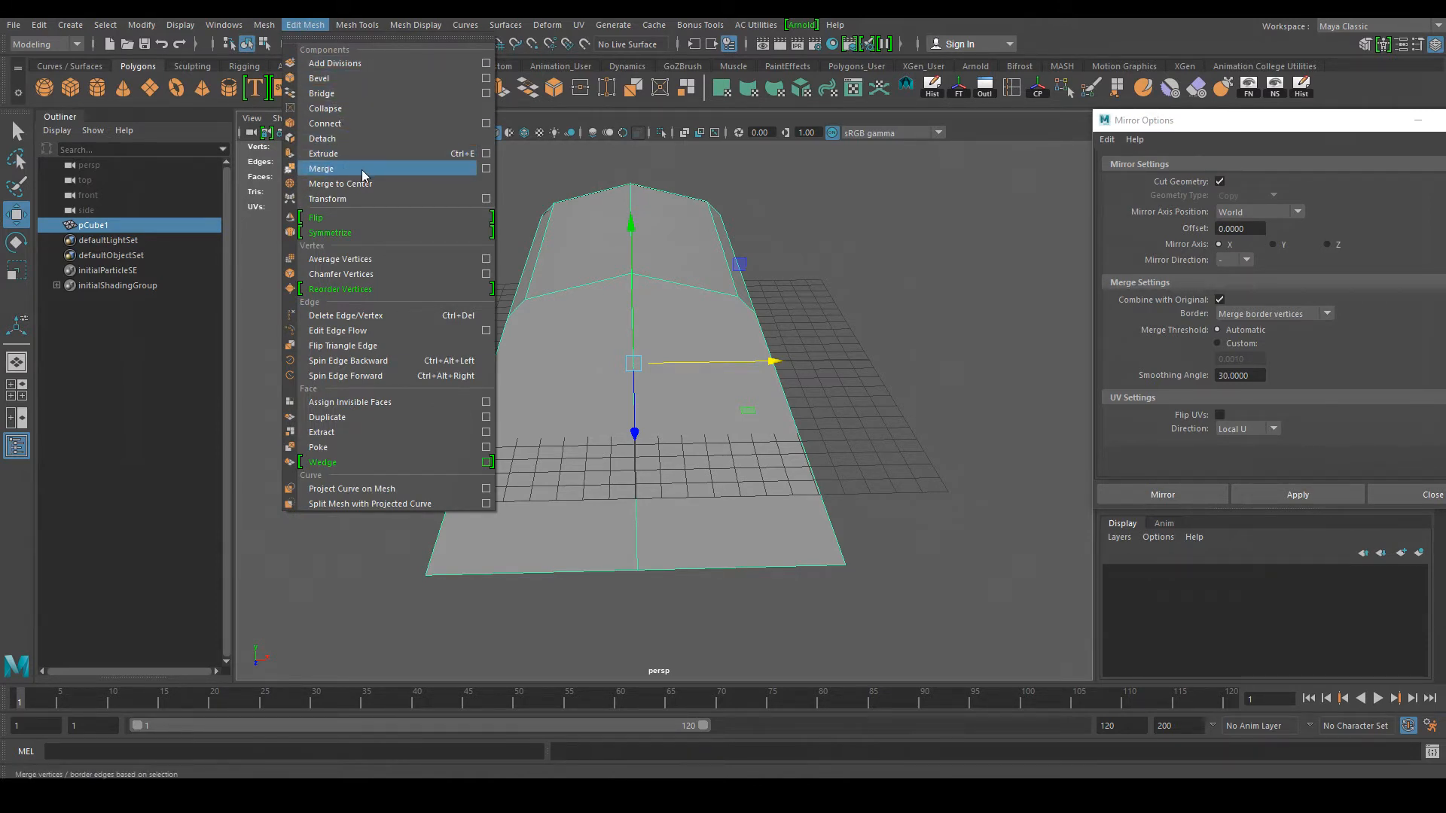
# Step: Set the Move tool's axis orientation to World for the block and close the Mirror Options window
pyautogui.keyDown('alt'); pyautogui.moveTo(798, 287); pyautogui.dragTo(677, 506); pyautogui.keyUp('alt')
pyautogui.scroll(-4, 678, 510)
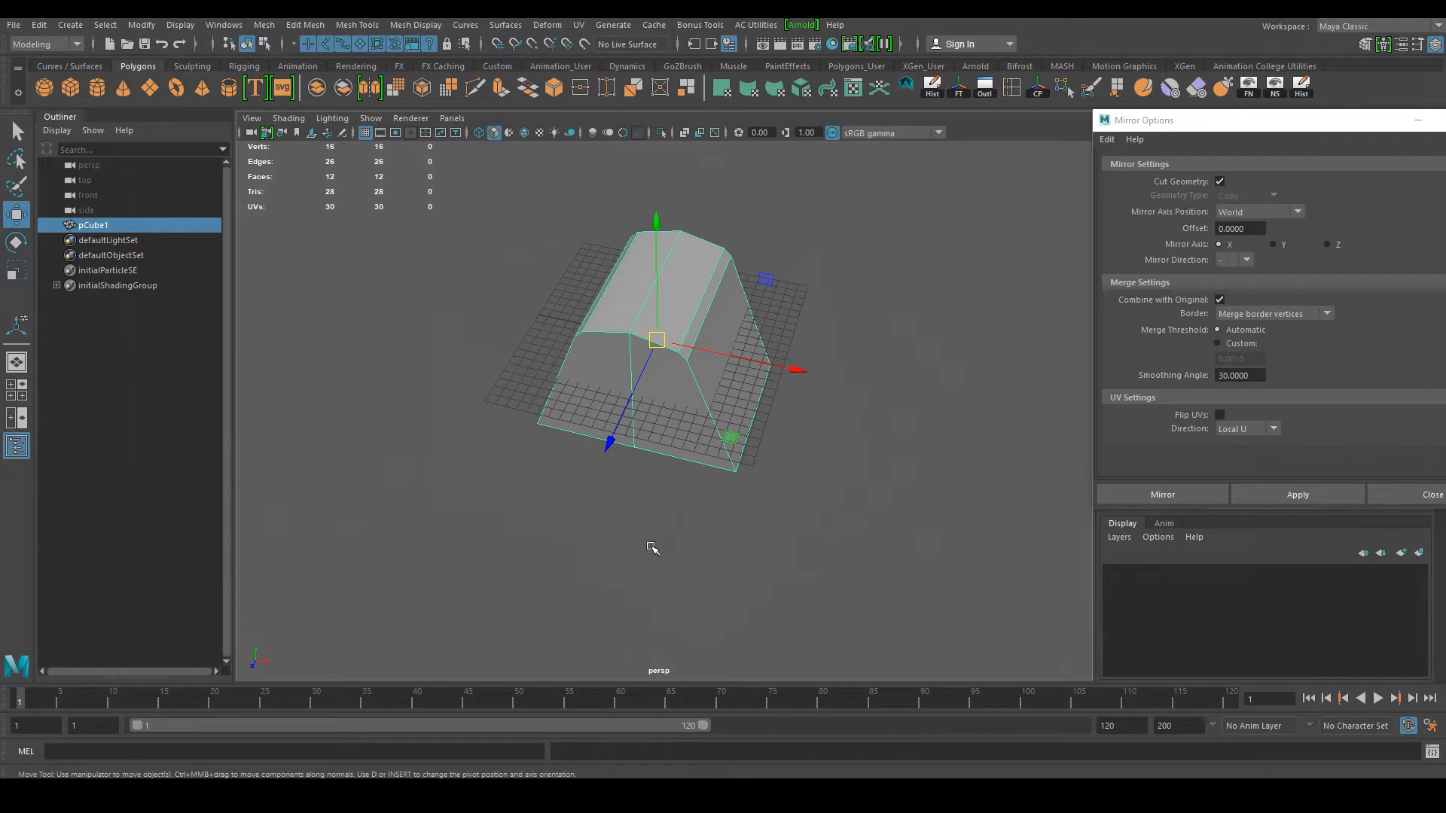
pyautogui.keyDown('alt'); pyautogui.moveTo(594, 504); pyautogui.dragTo(587, 551, button='middle'); pyautogui.keyUp('alt')
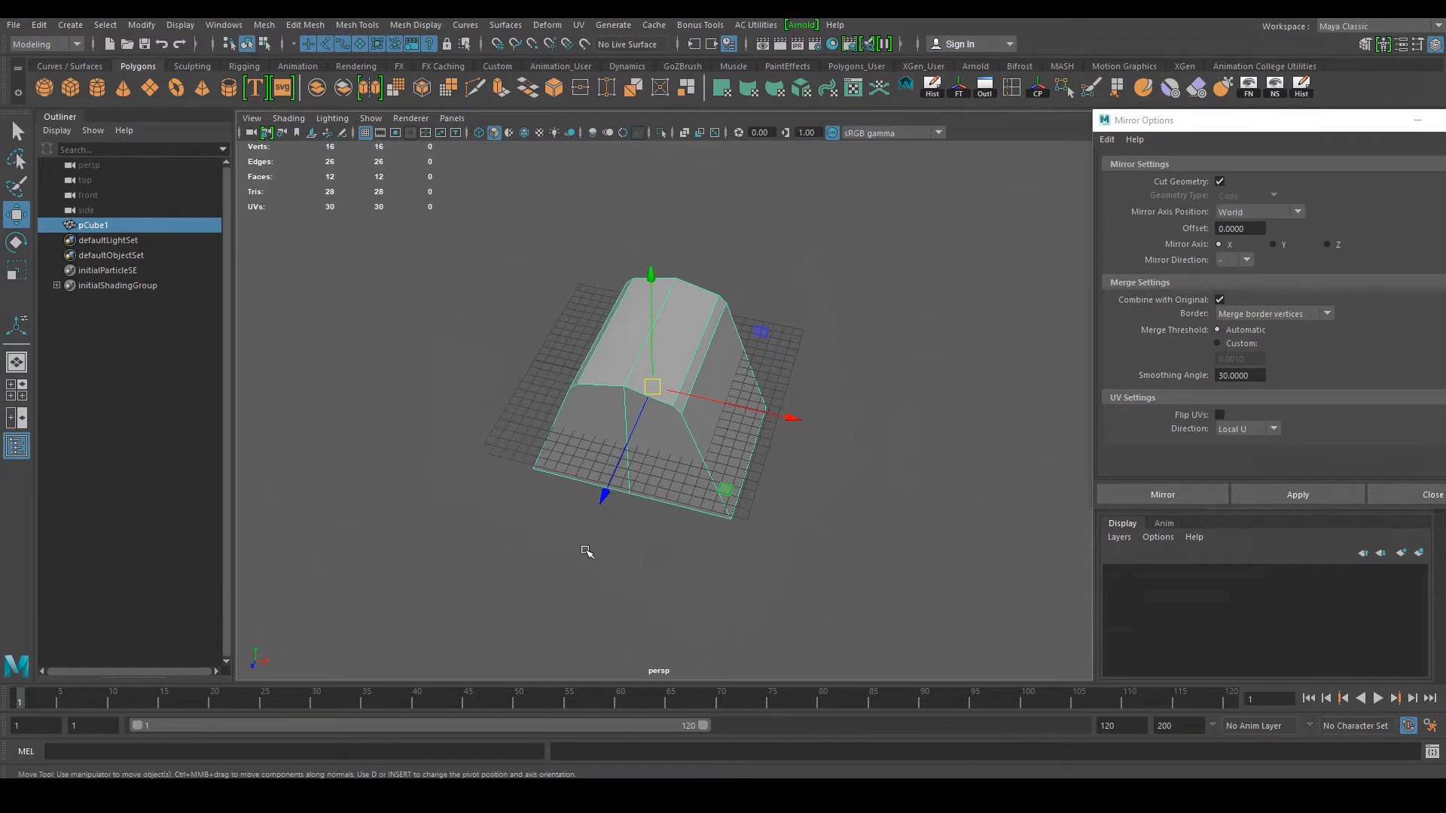
pyautogui.scroll(4, 588, 552)
pyautogui.keyDown('alt'); pyautogui.moveTo(653, 523); pyautogui.dragTo(590, 542); pyautogui.keyUp('alt')
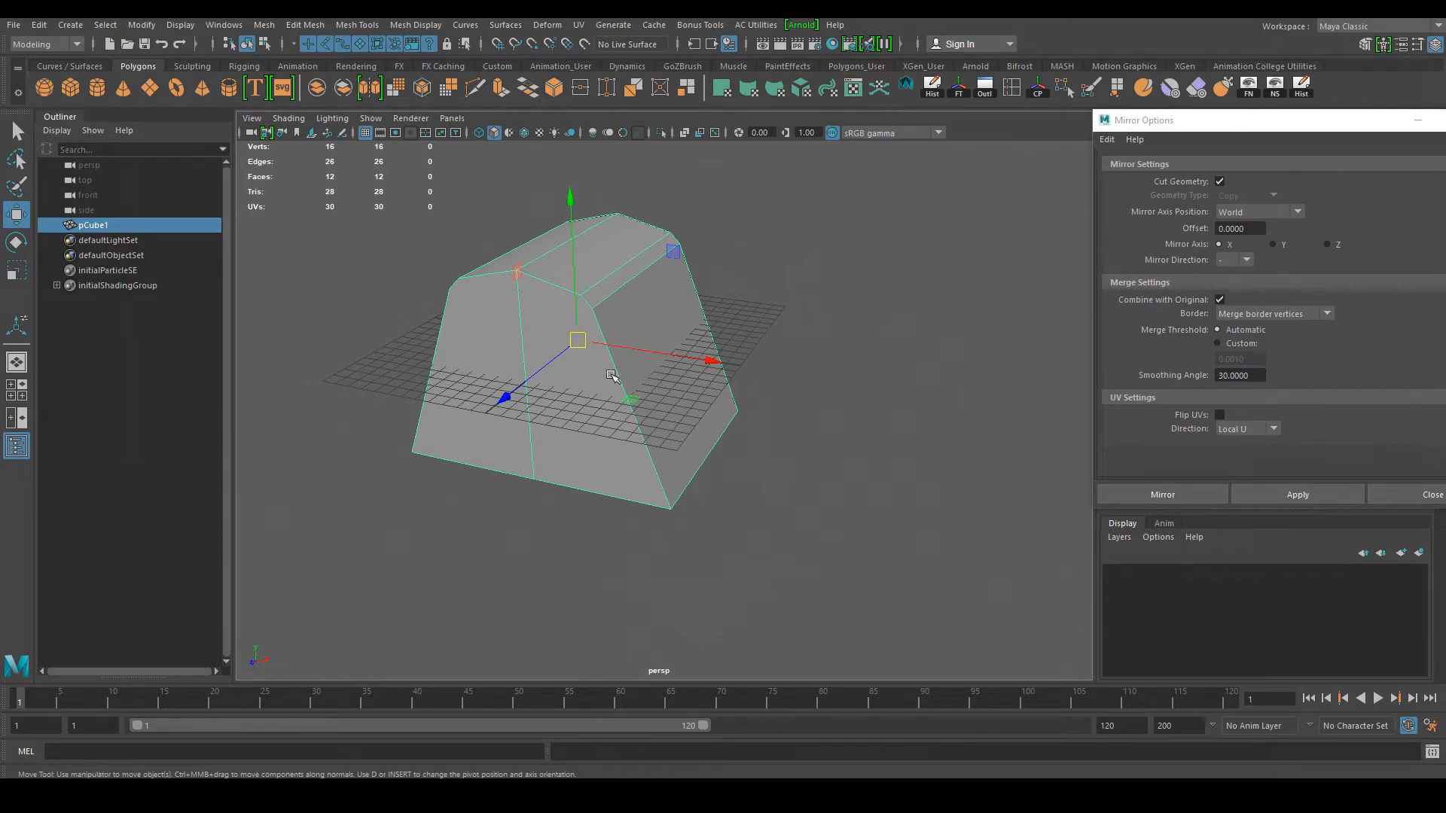
pyautogui.press('w')
pyautogui.click(580, 378)
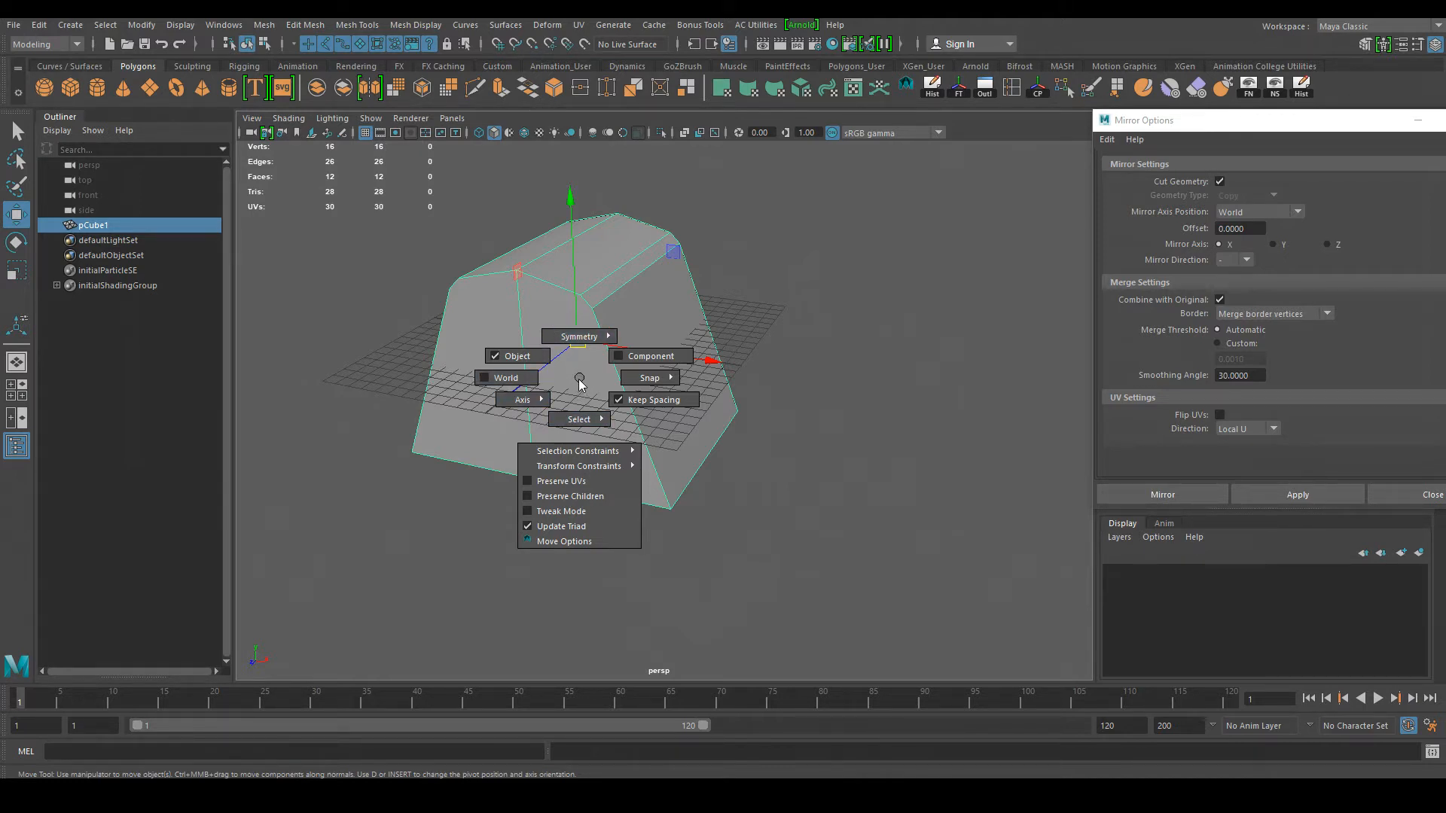
pyautogui.click(518, 379)
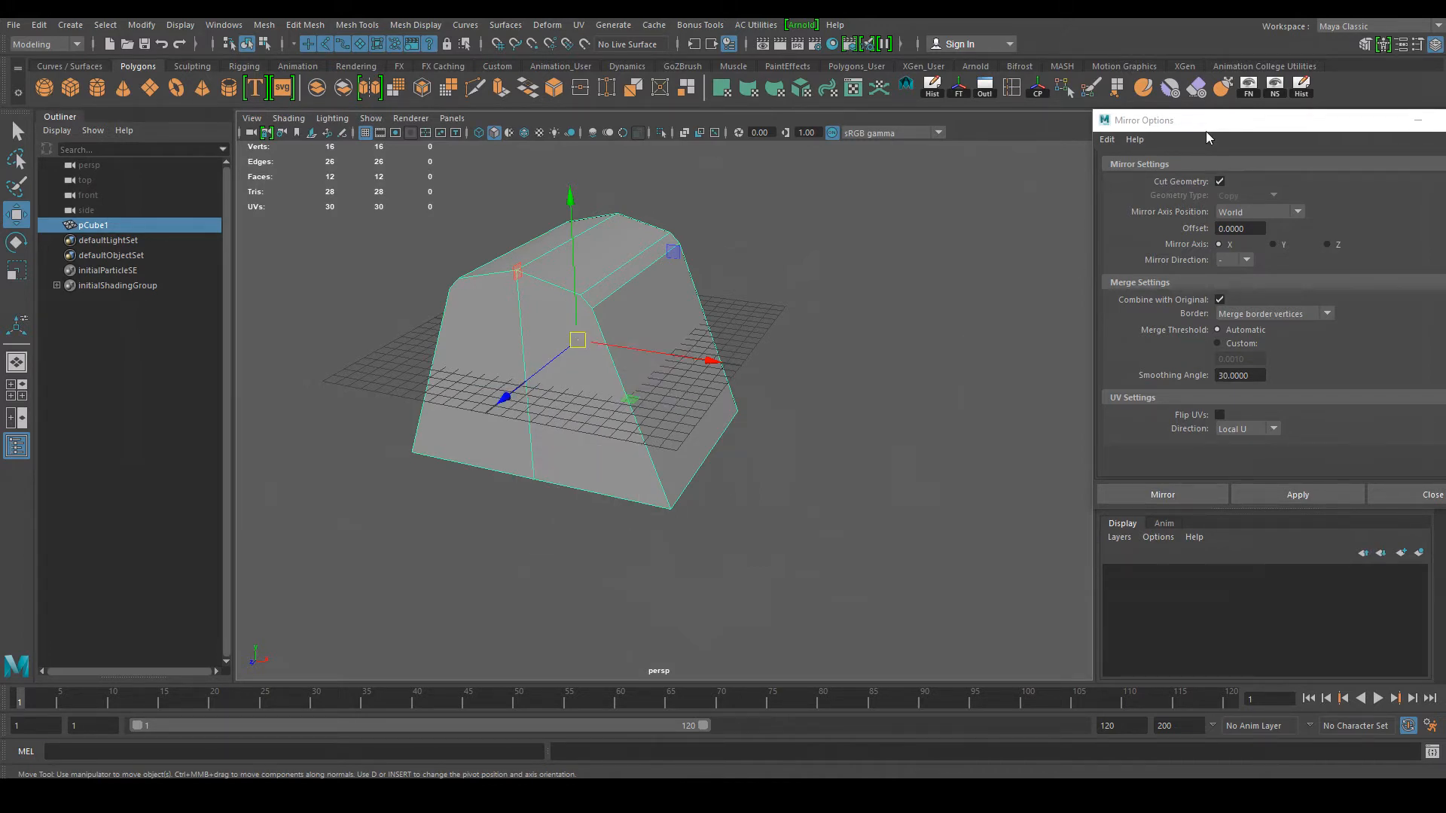
pyautogui.moveTo(1207, 121); pyautogui.dragTo(640, 224)
pyautogui.click(920, 225)
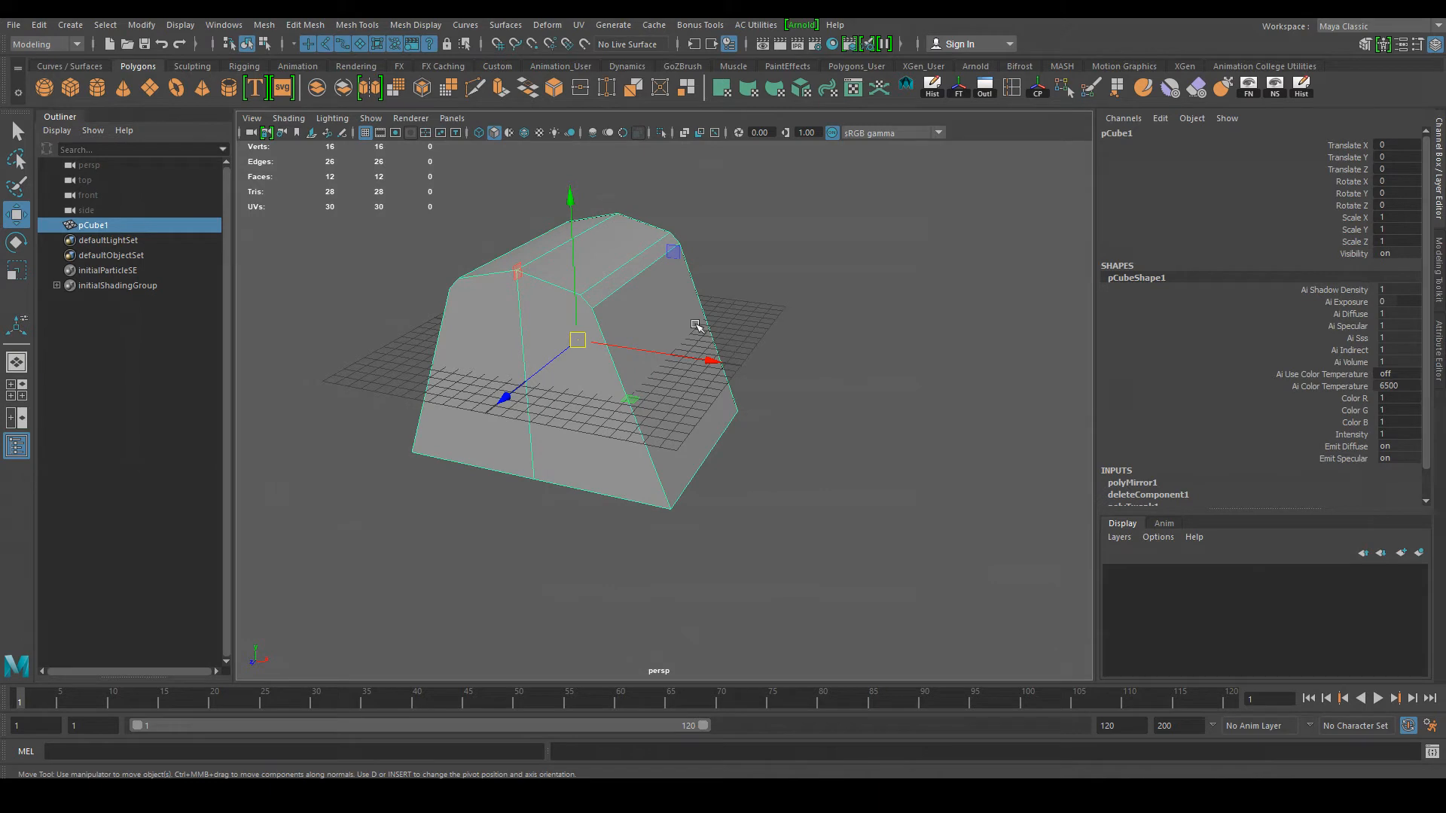
# Step: Delete the block's construction history and freeze its transformations
pyautogui.moveTo(738, 482)
pyautogui.keyDown('alt'); pyautogui.mouseDown()
pyautogui.moveTo(675, 491)
pyautogui.moveTo(691, 504)
pyautogui.moveTo(729, 494)
pyautogui.mouseUp(); pyautogui.keyUp('alt')
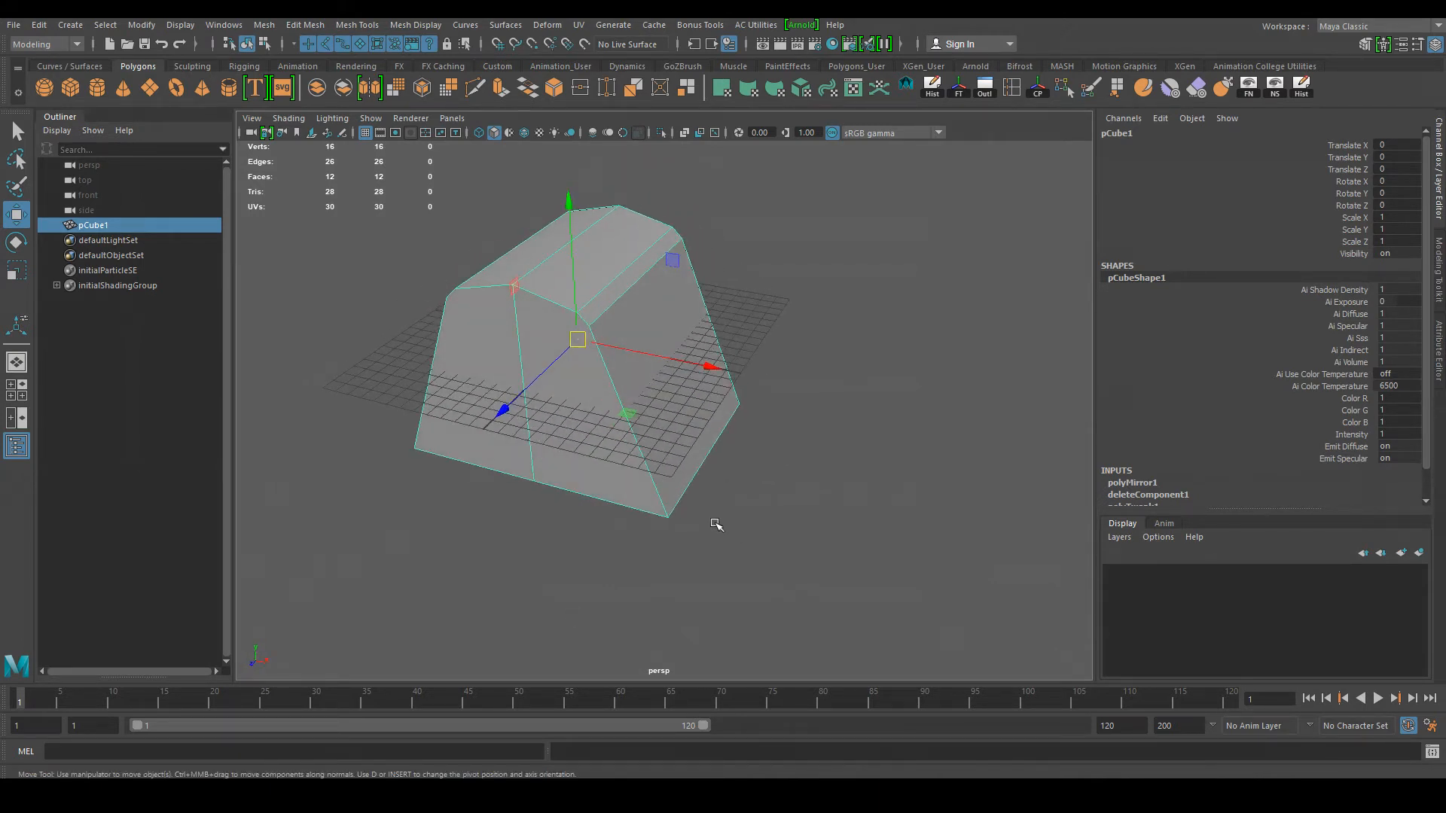
pyautogui.moveTo(642, 349); pyautogui.dragTo(596, 355)
pyautogui.keyDown('alt'); pyautogui.moveTo(780, 466); pyautogui.dragTo(683, 465, button='right'); pyautogui.keyUp('alt')
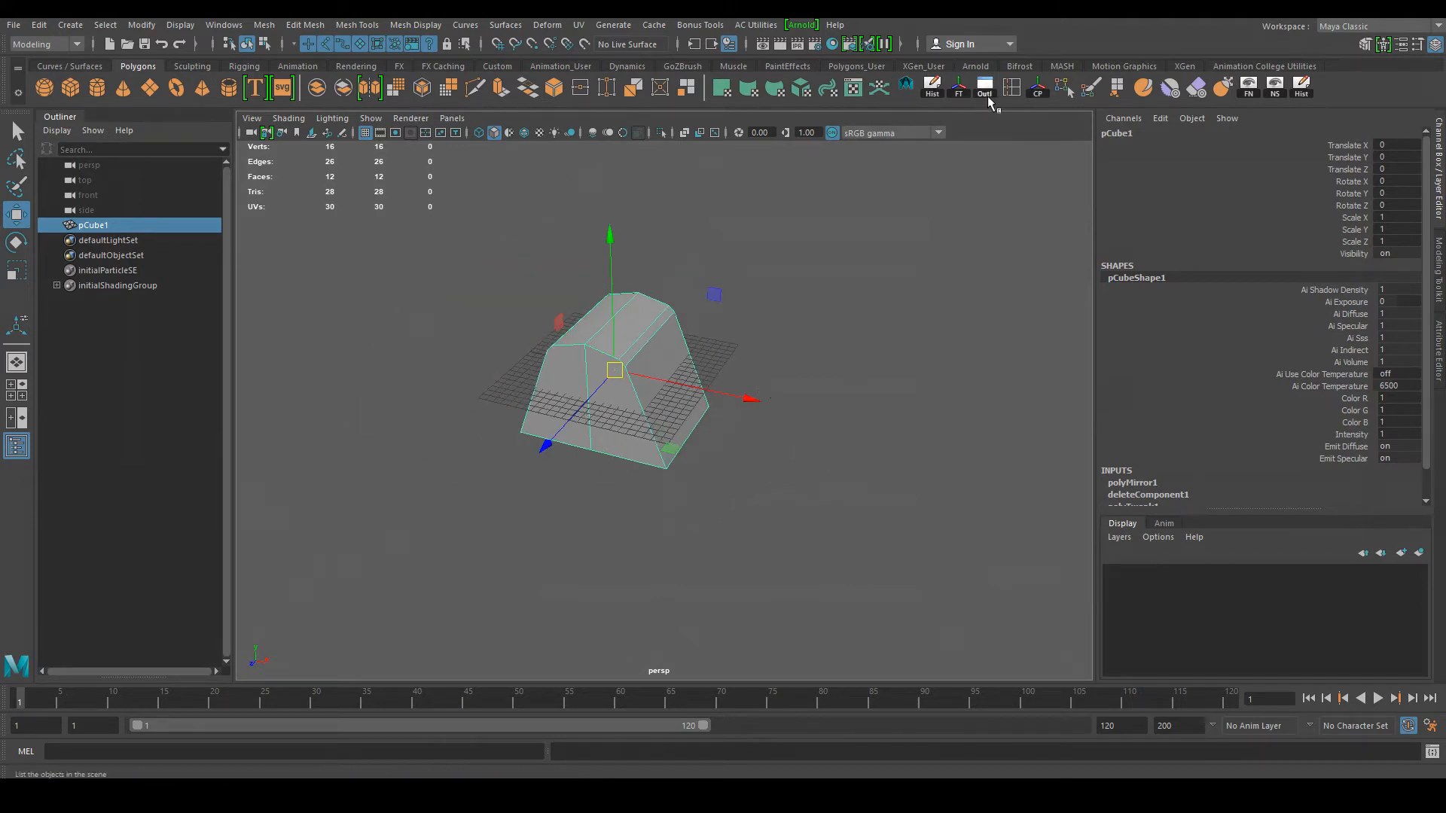
pyautogui.click(934, 89)
pyautogui.click(959, 90)
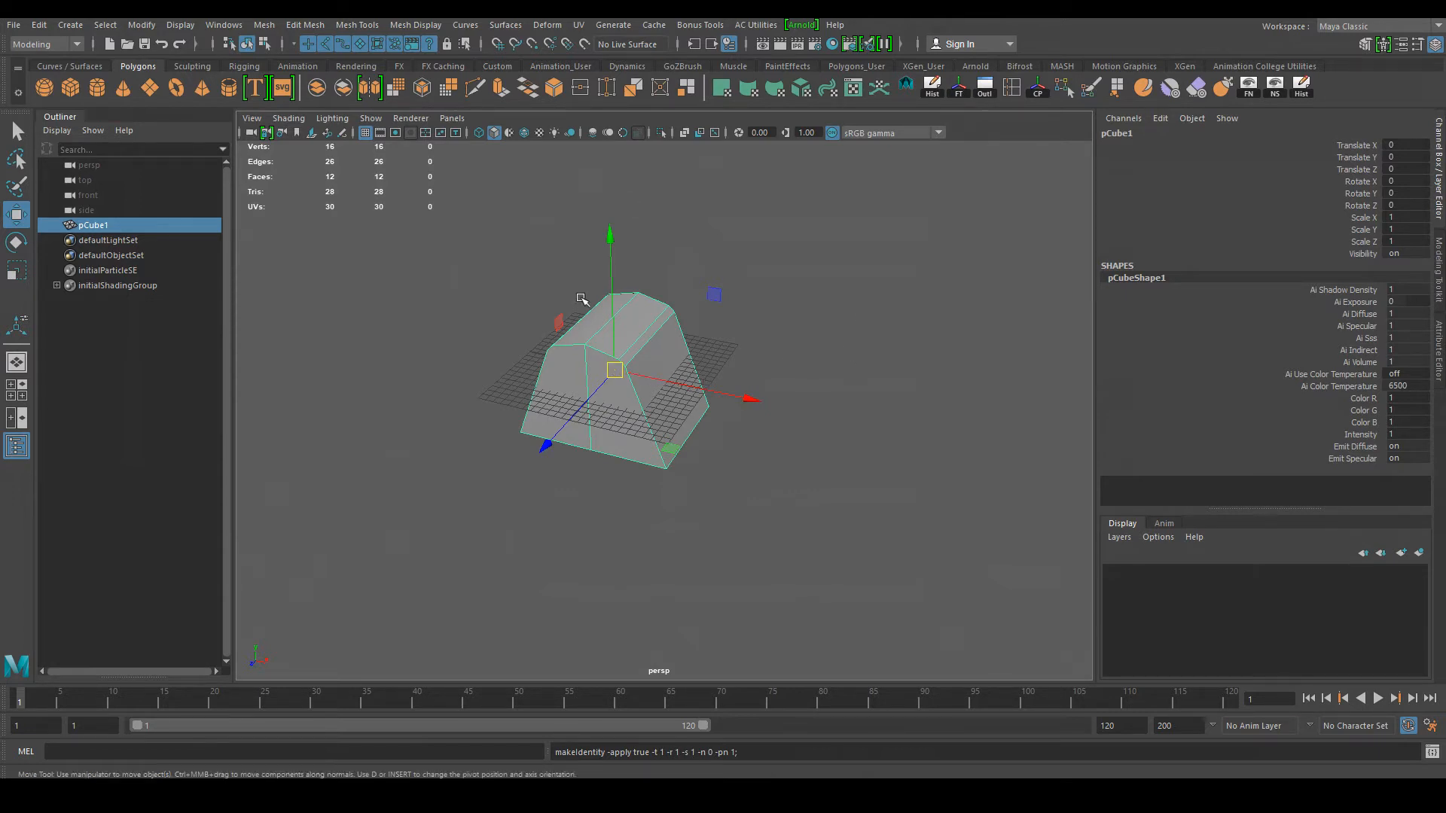
# Step: Test-move the block about 28 units along negative X and about 2.2 units down in Y, undoing each move
pyautogui.moveTo(700, 388); pyautogui.dragTo(453, 360)
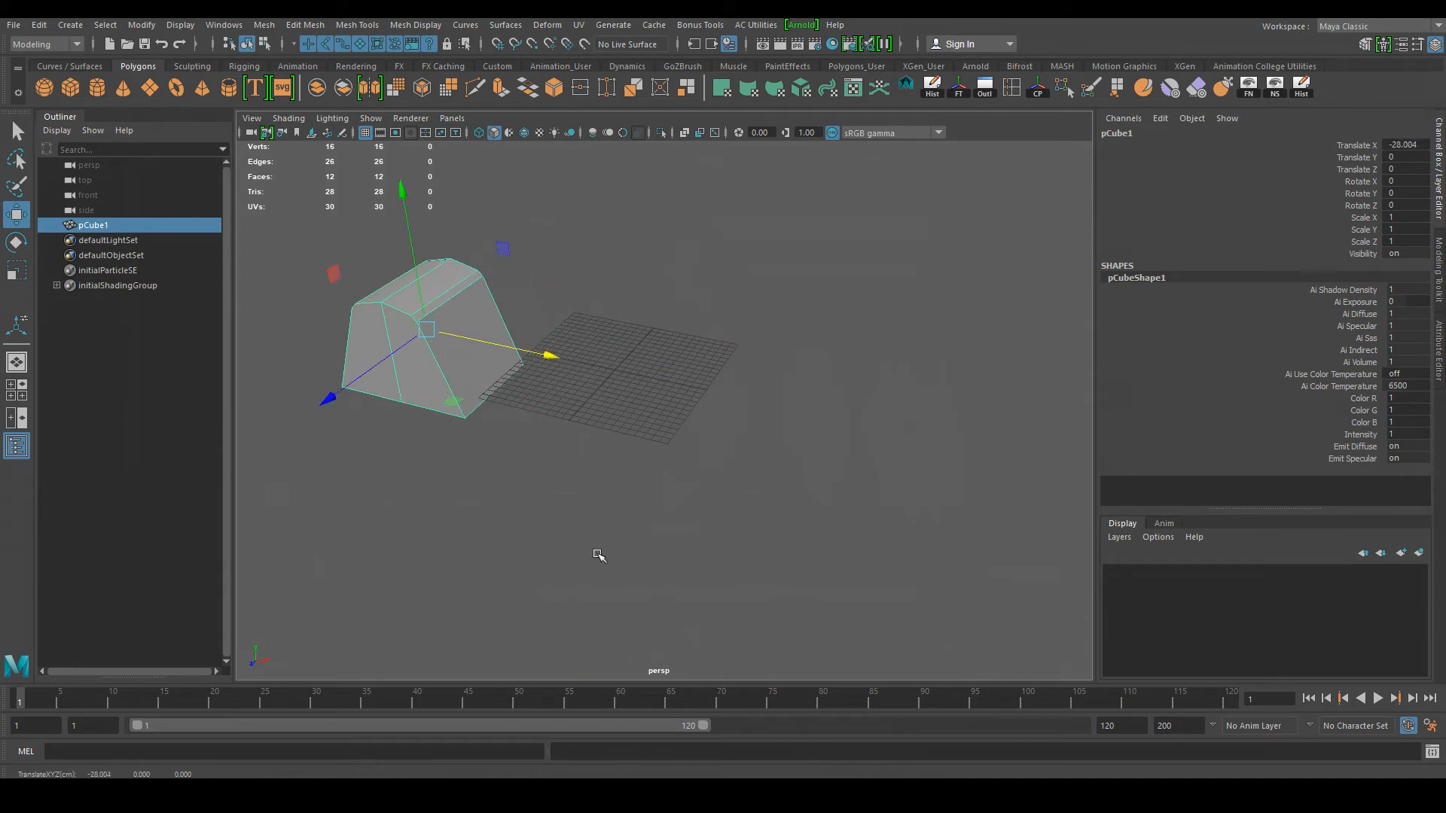
pyautogui.hotkey('ctrl', 'z')
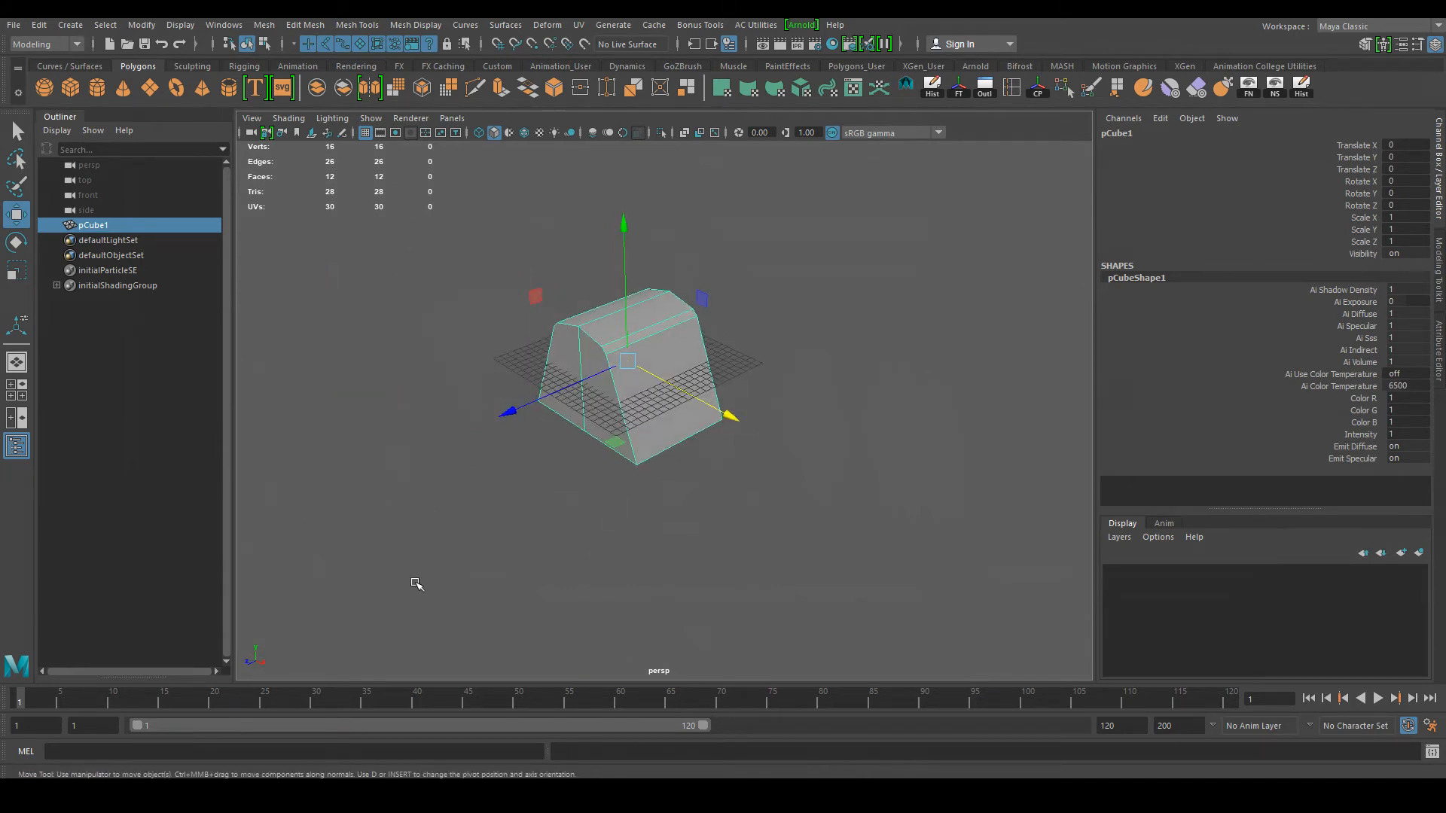
pyautogui.keyDown('alt'); pyautogui.moveTo(296, 628); pyautogui.dragTo(336, 607); pyautogui.keyUp('alt')
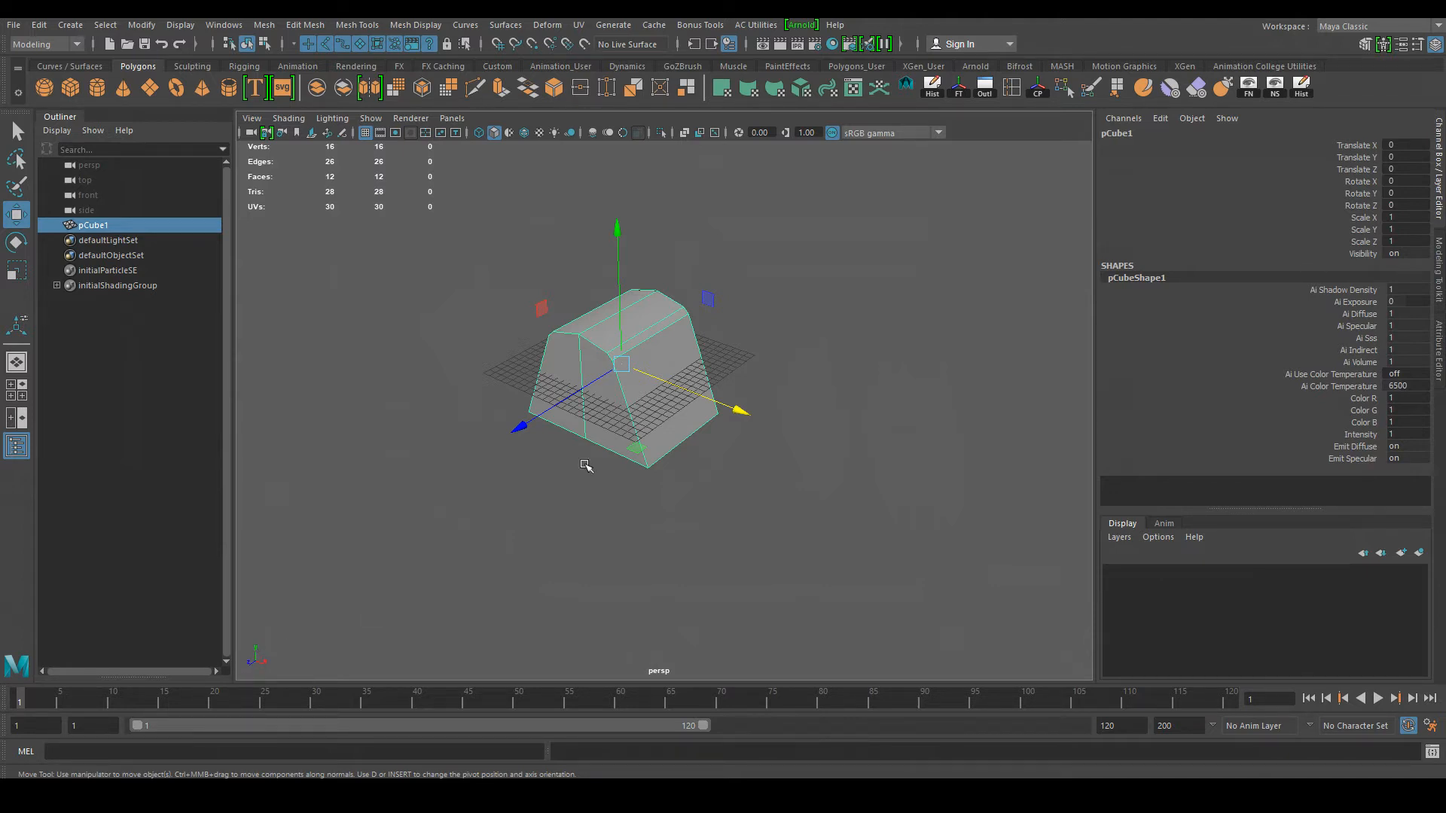
pyautogui.scroll(2, 555, 394)
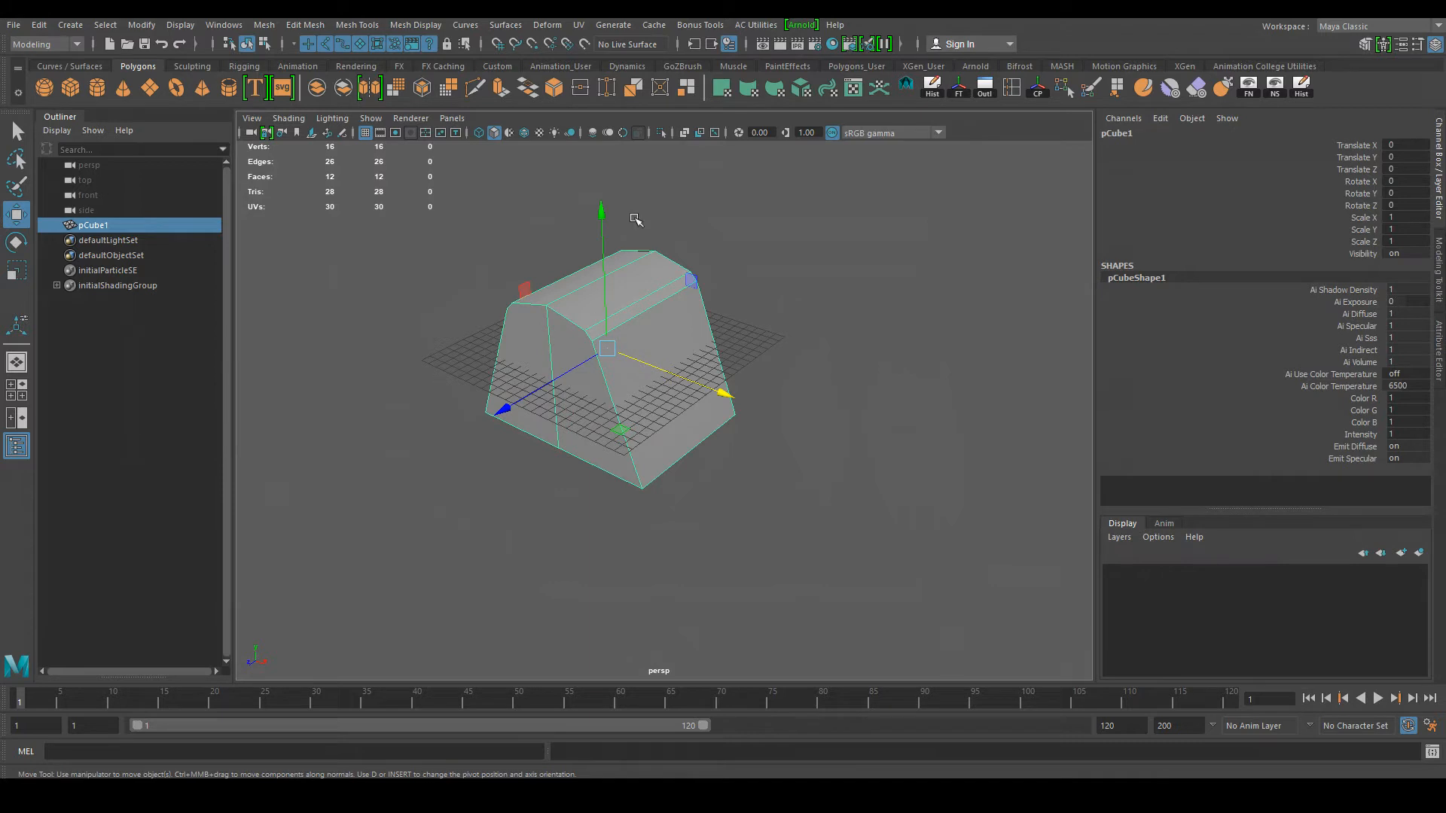
pyautogui.moveTo(602, 217); pyautogui.dragTo(638, 464)
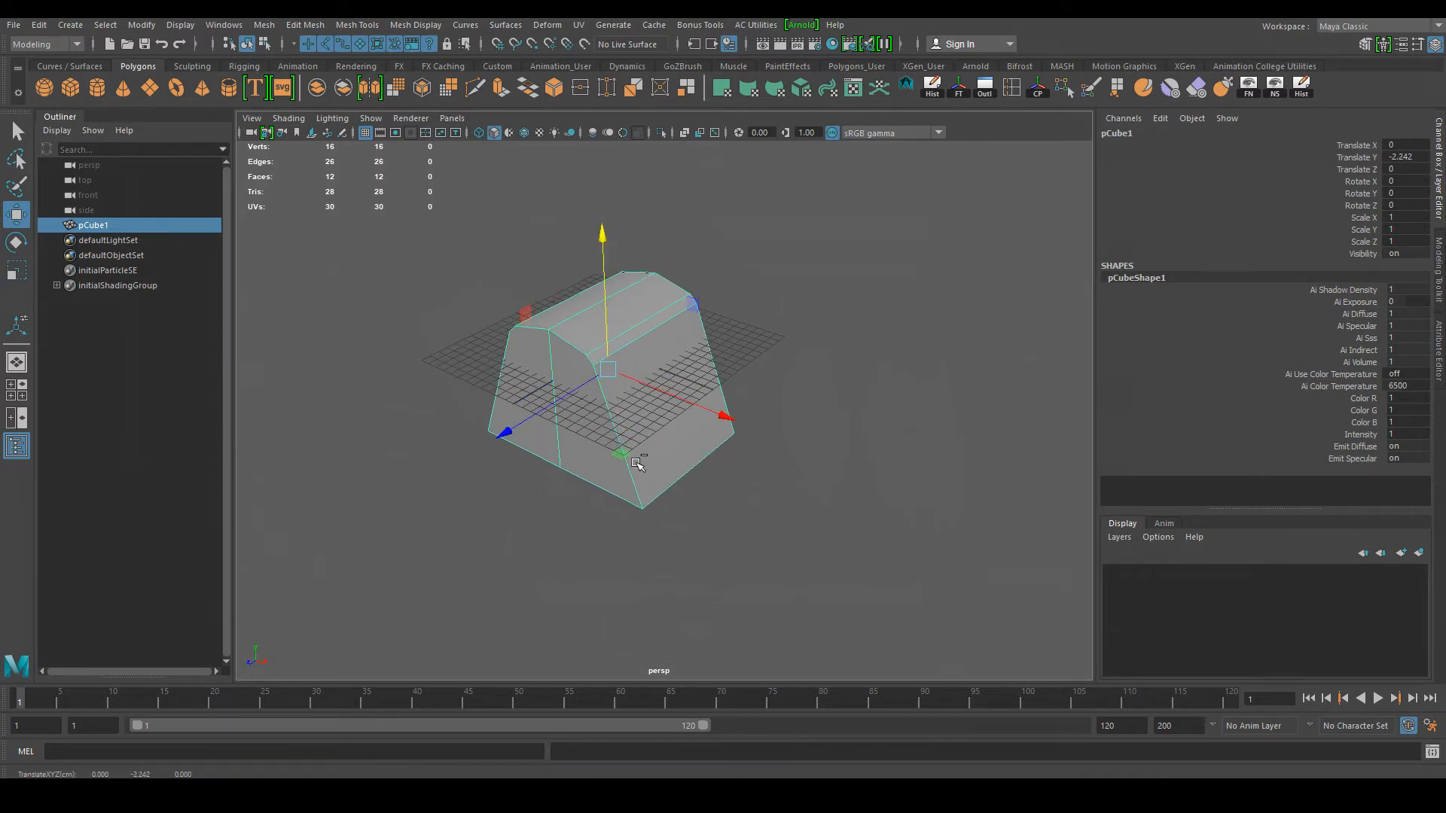
pyautogui.hotkey('ctrl', 'z')
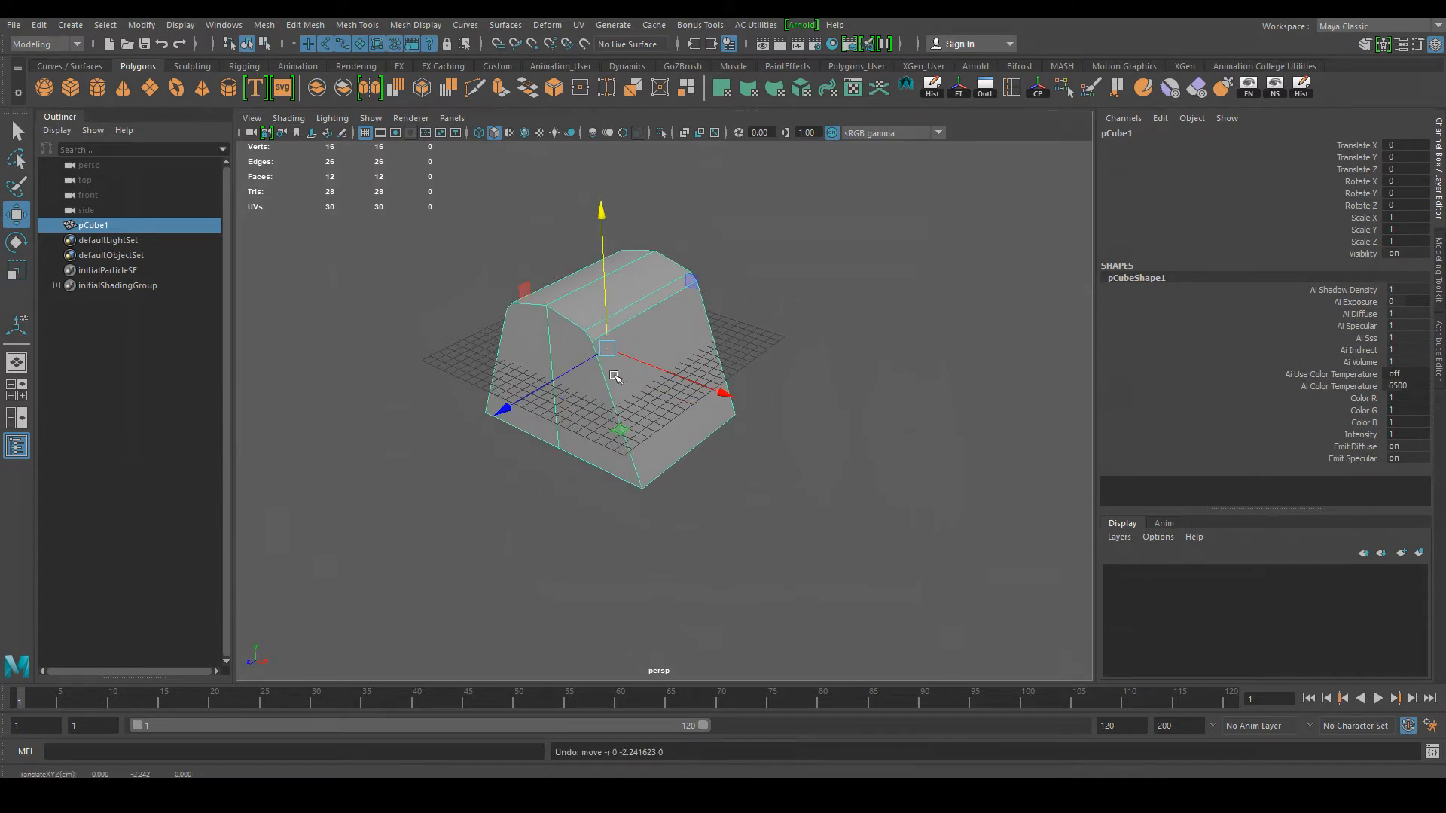
# Step: Rotate the block to about -36.78 degrees around Z with the Rotate tool in World orientation
pyautogui.press('e')
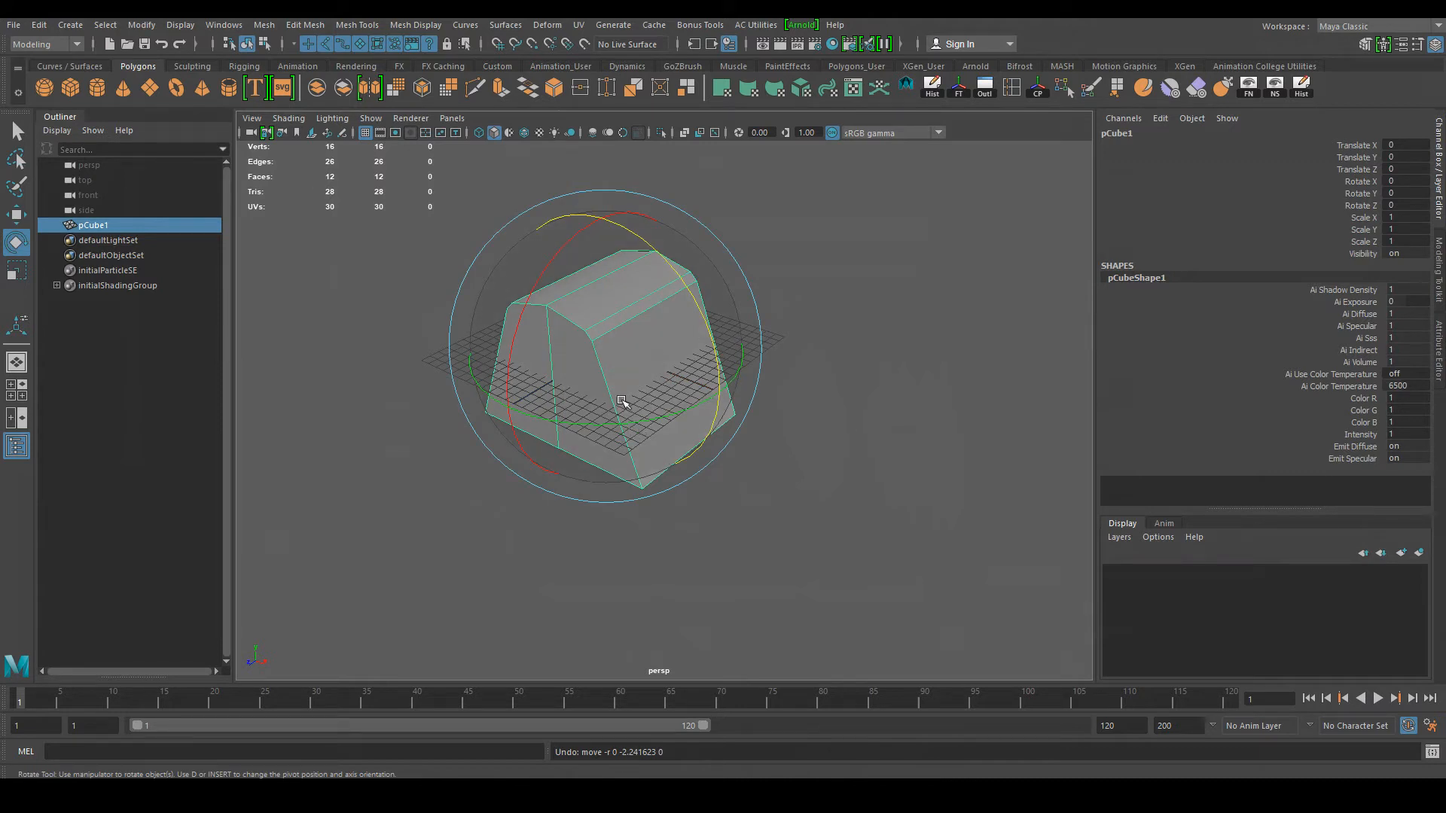
pyautogui.click(623, 361)
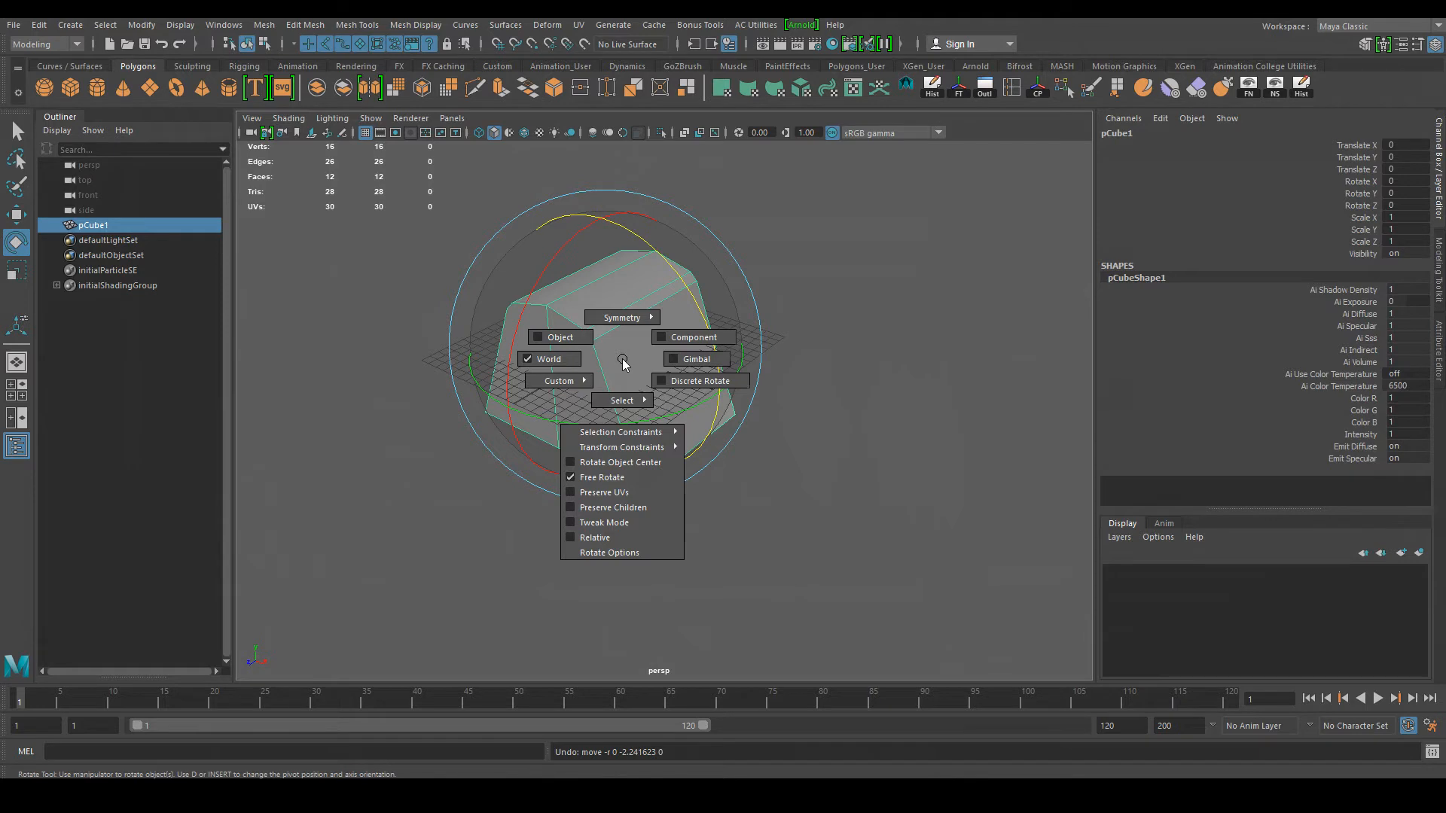
pyautogui.click(623, 361)
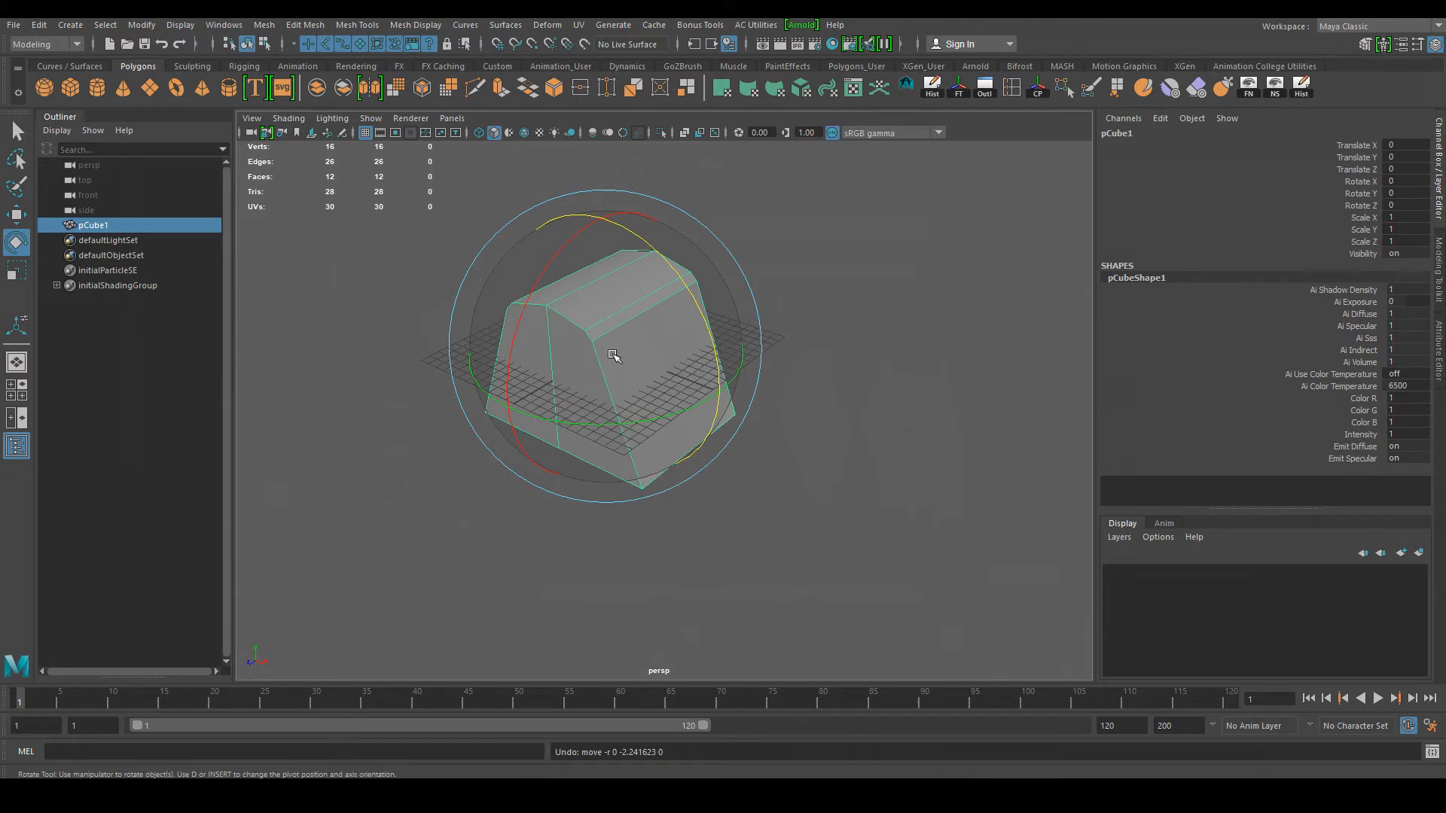
pyautogui.click(613, 355)
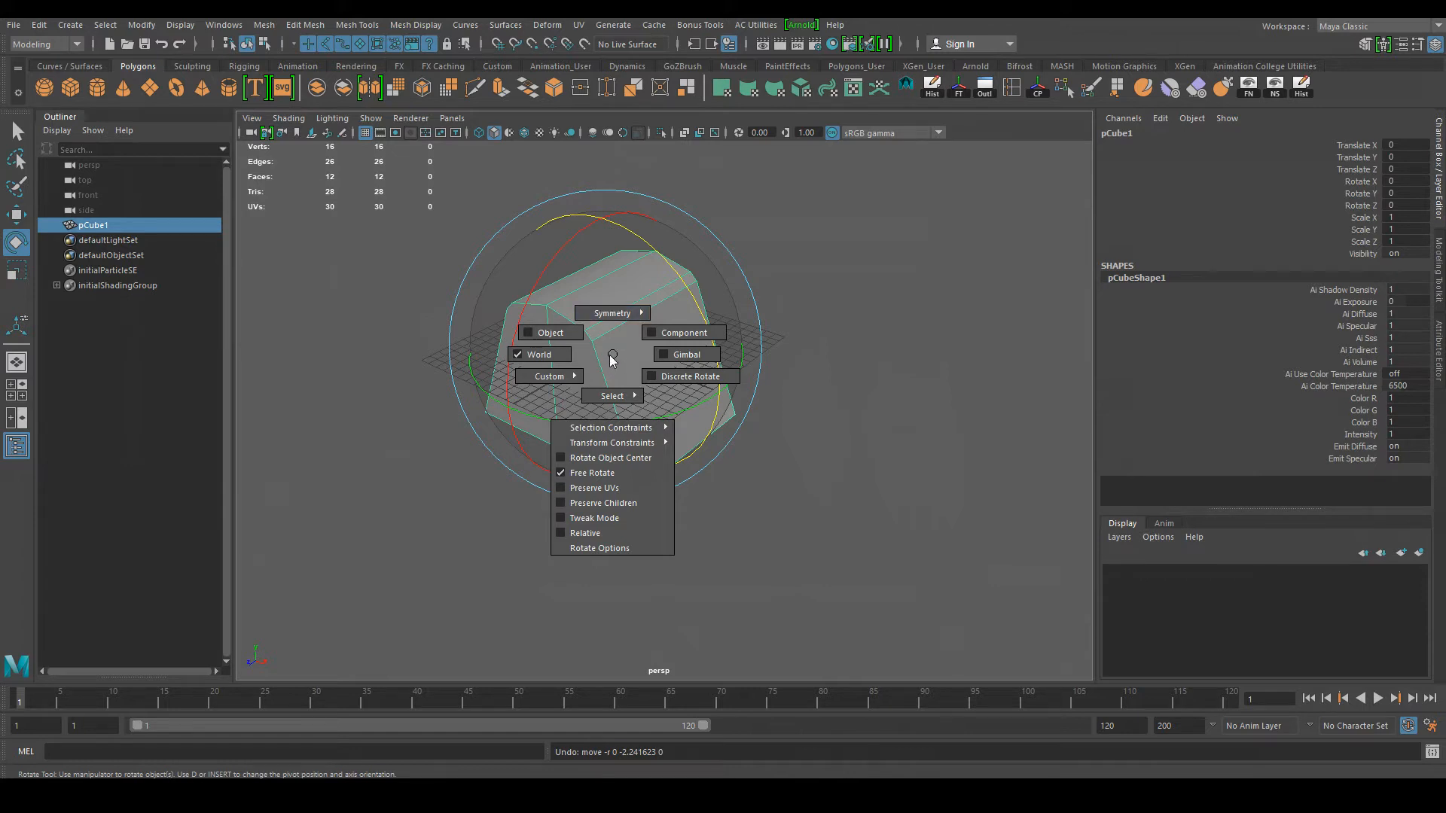
pyautogui.click(539, 356)
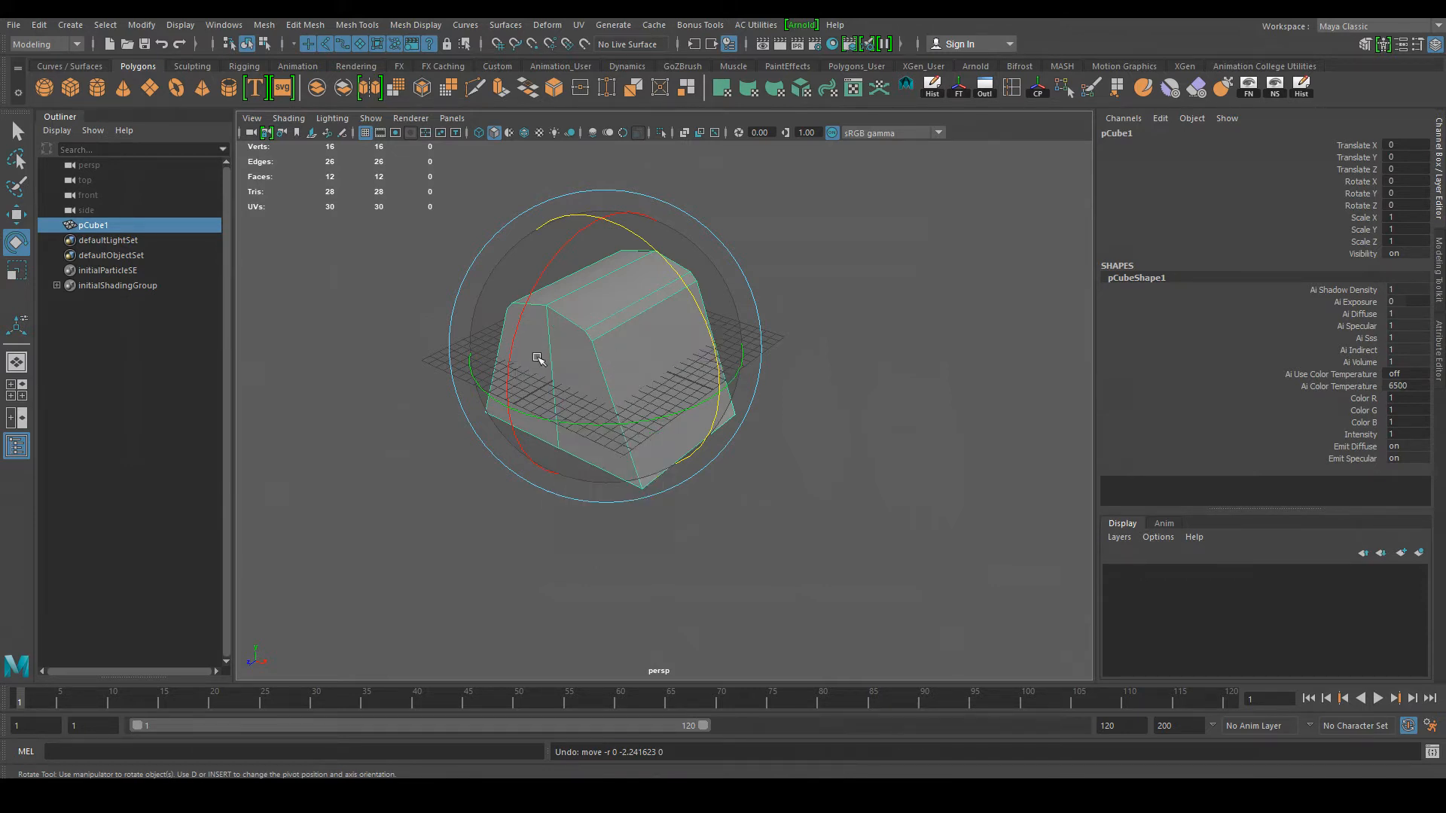
pyautogui.moveTo(657, 277); pyautogui.dragTo(706, 328)
pyautogui.click(736, 490)
pyautogui.click(628, 404)
# Step: Test-move the tilted block upward along the world Y axis and undo the move
pyautogui.press('w')
pyautogui.keyDown('alt'); pyautogui.moveTo(685, 500); pyautogui.dragTo(748, 488); pyautogui.keyUp('alt')
pyautogui.moveTo(595, 316); pyautogui.dragTo(568, 226)
pyautogui.hotkey('ctrl', 'z')
# Step: Switch the Move tool's axis orientation to Object for the tilted block
pyautogui.keyDown('alt'); pyautogui.moveTo(647, 339); pyautogui.dragTo(556, 380); pyautogui.keyUp('alt')
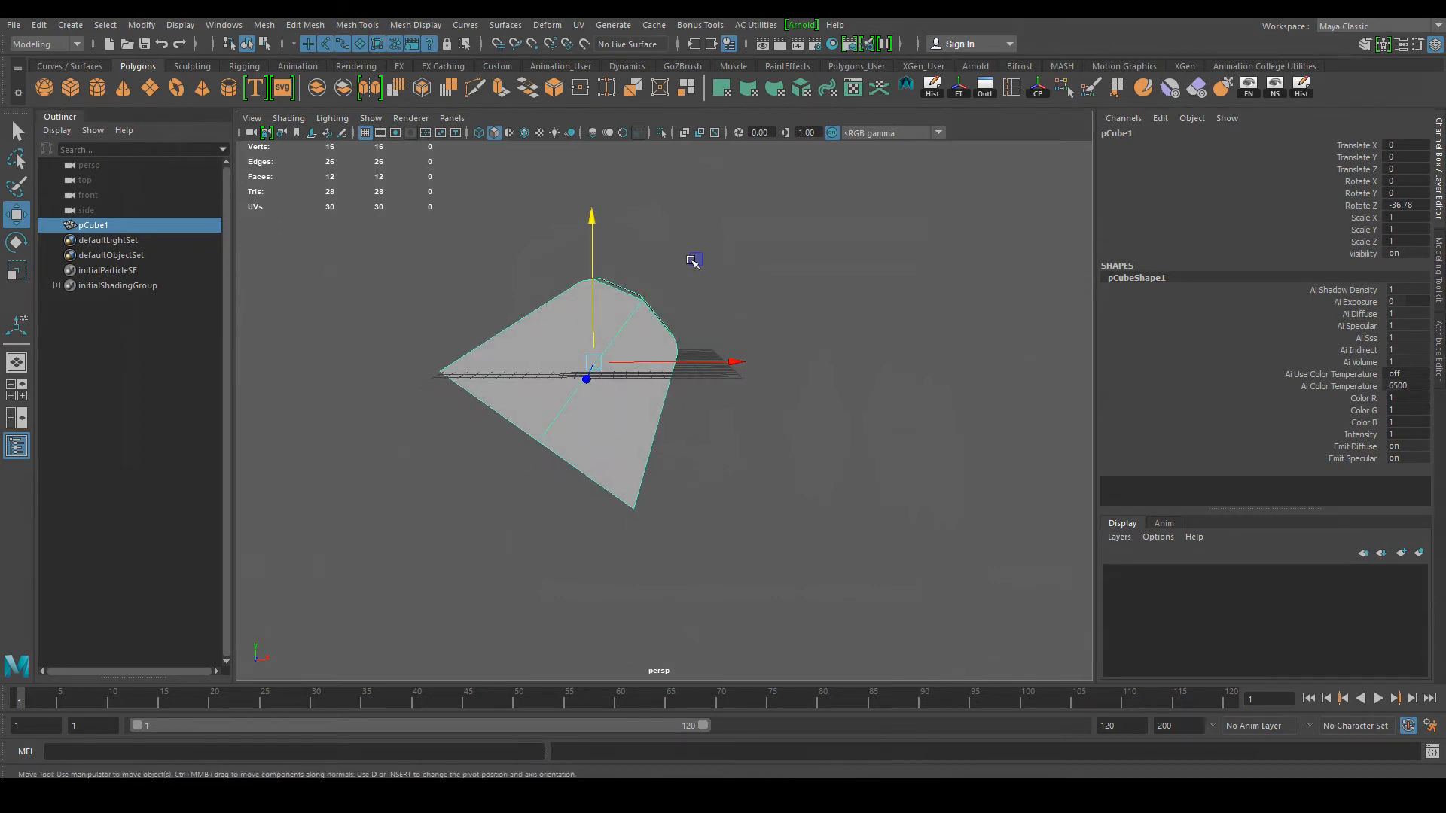
pyautogui.keyDown('alt'); pyautogui.moveTo(661, 311); pyautogui.dragTo(581, 354); pyautogui.keyUp('alt')
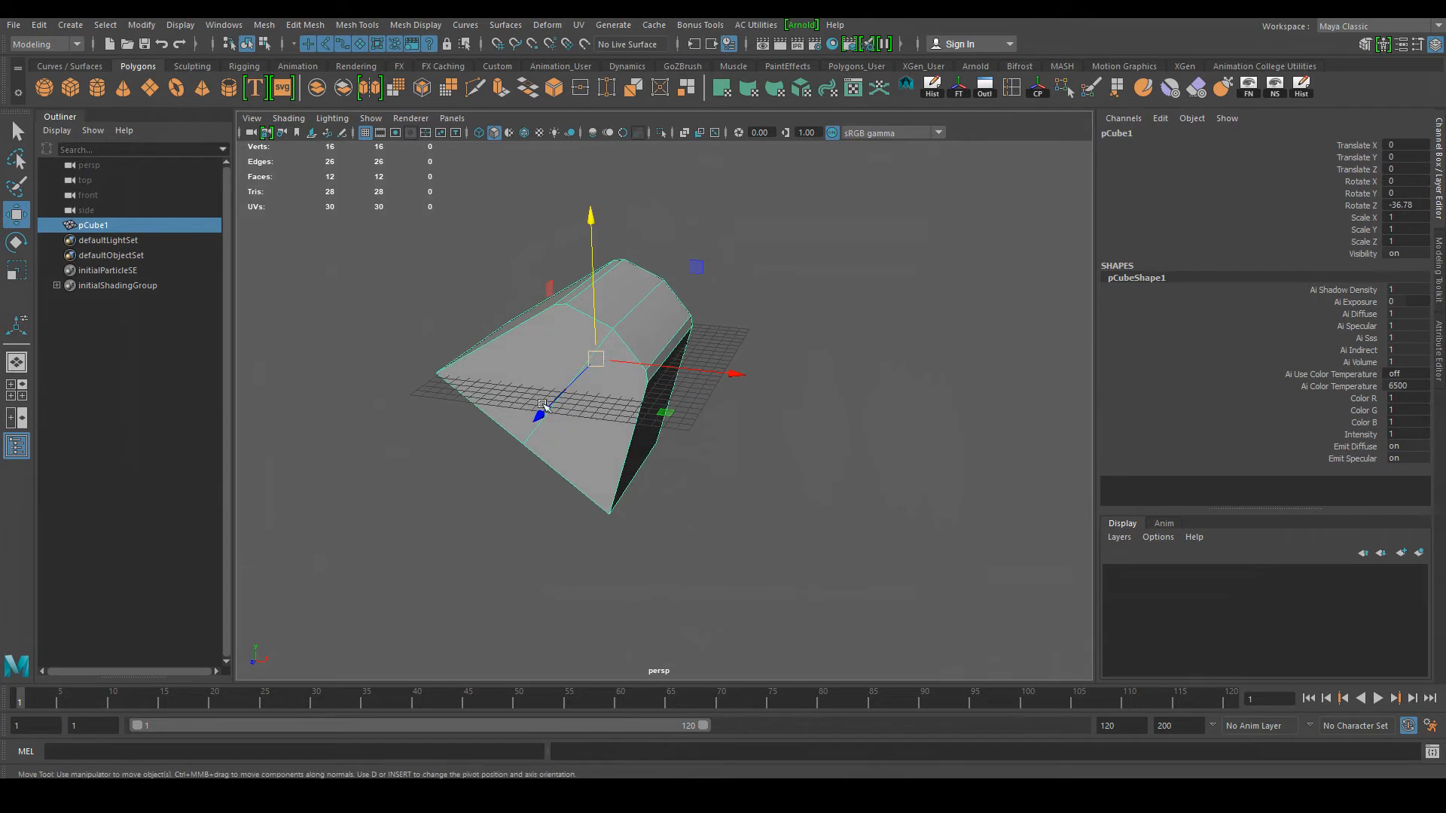
pyautogui.keyDown('alt'); pyautogui.moveTo(543, 407); pyautogui.dragTo(588, 371); pyautogui.keyUp('alt')
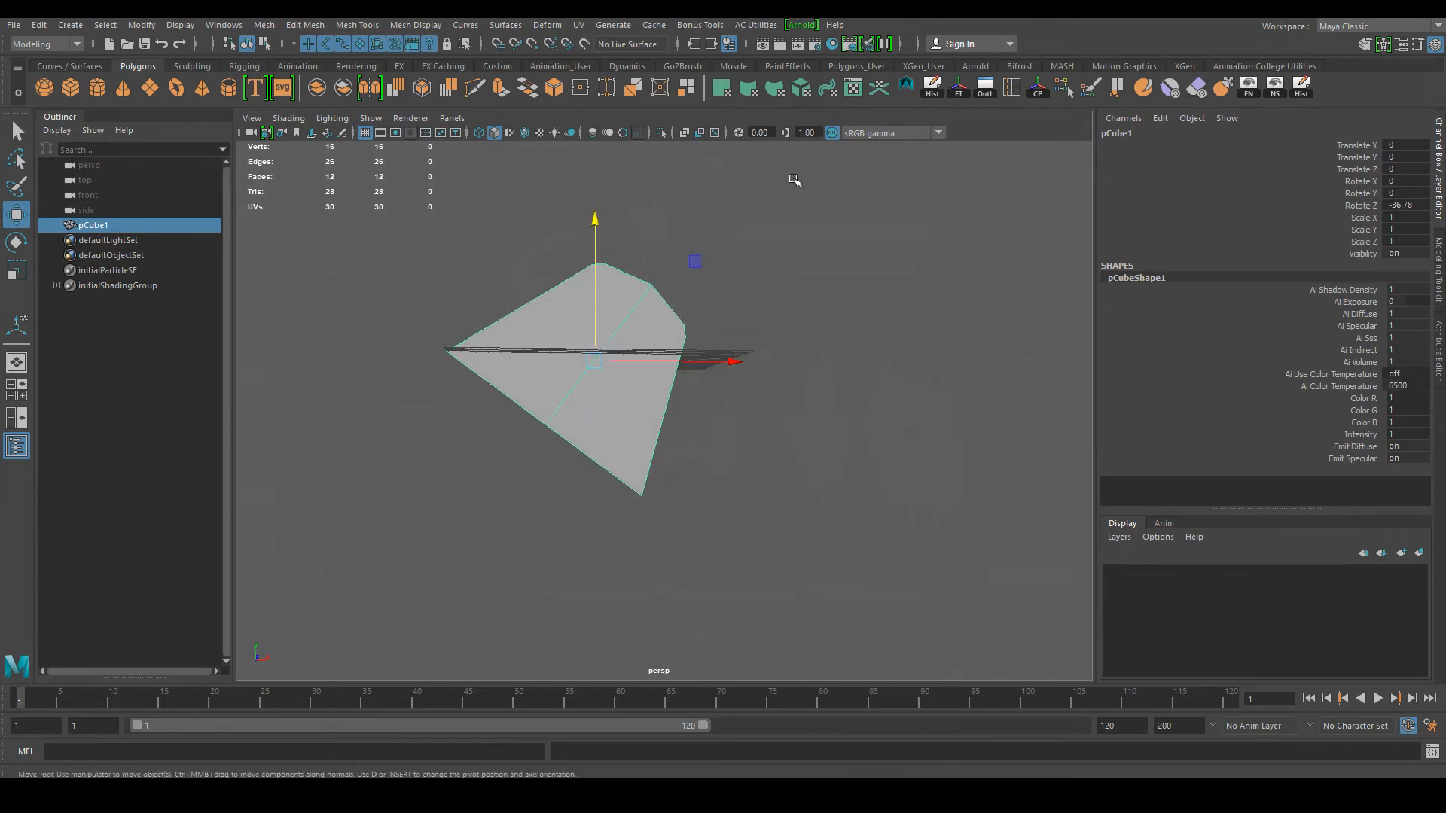
pyautogui.keyDown('alt'); pyautogui.moveTo(753, 217); pyautogui.dragTo(800, 315); pyautogui.keyUp('alt')
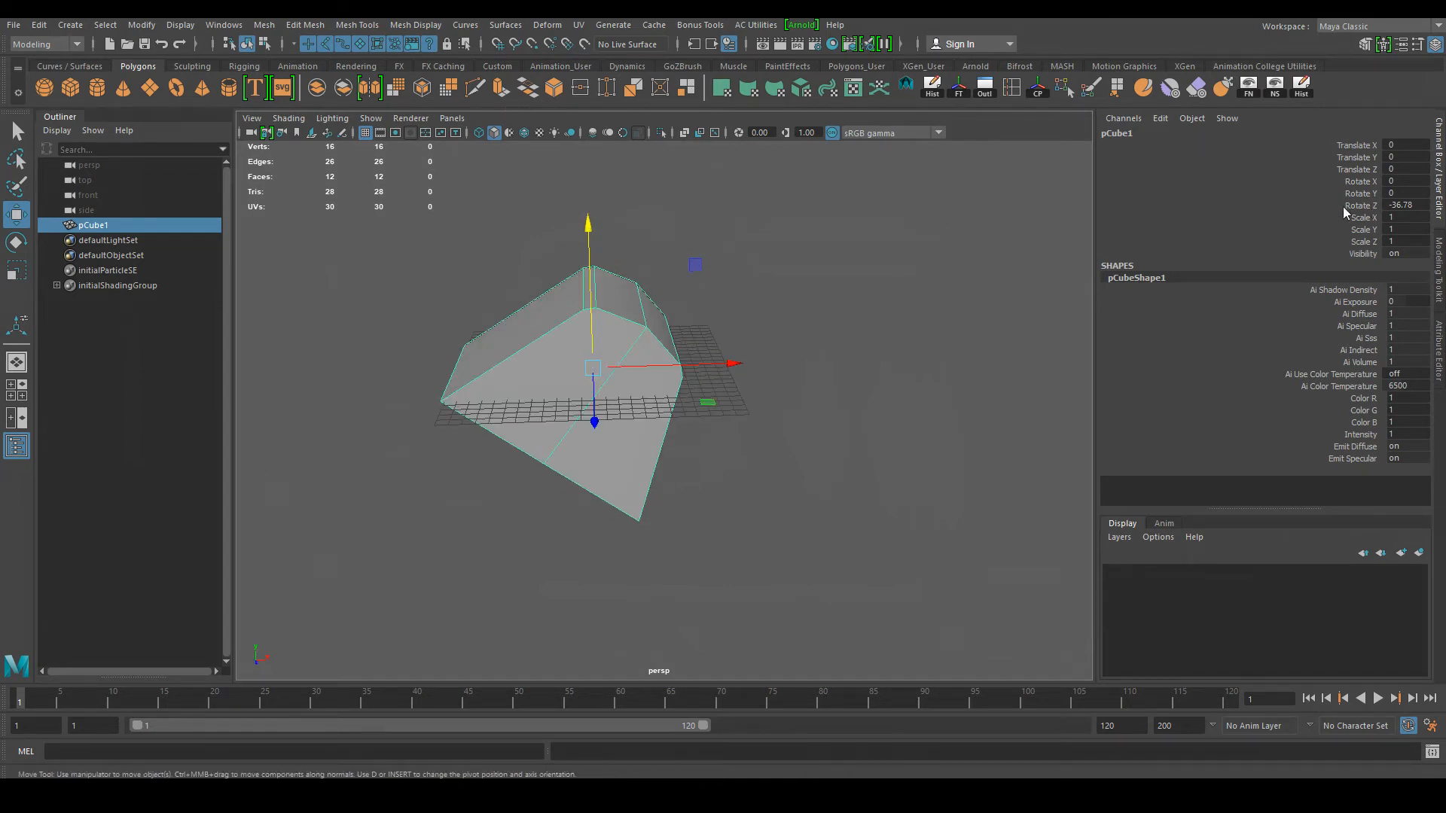
pyautogui.keyDown('alt'); pyautogui.moveTo(787, 473); pyautogui.dragTo(764, 459); pyautogui.keyUp('alt')
pyautogui.keyDown('alt'); pyautogui.moveTo(669, 386); pyautogui.dragTo(712, 367); pyautogui.keyUp('alt')
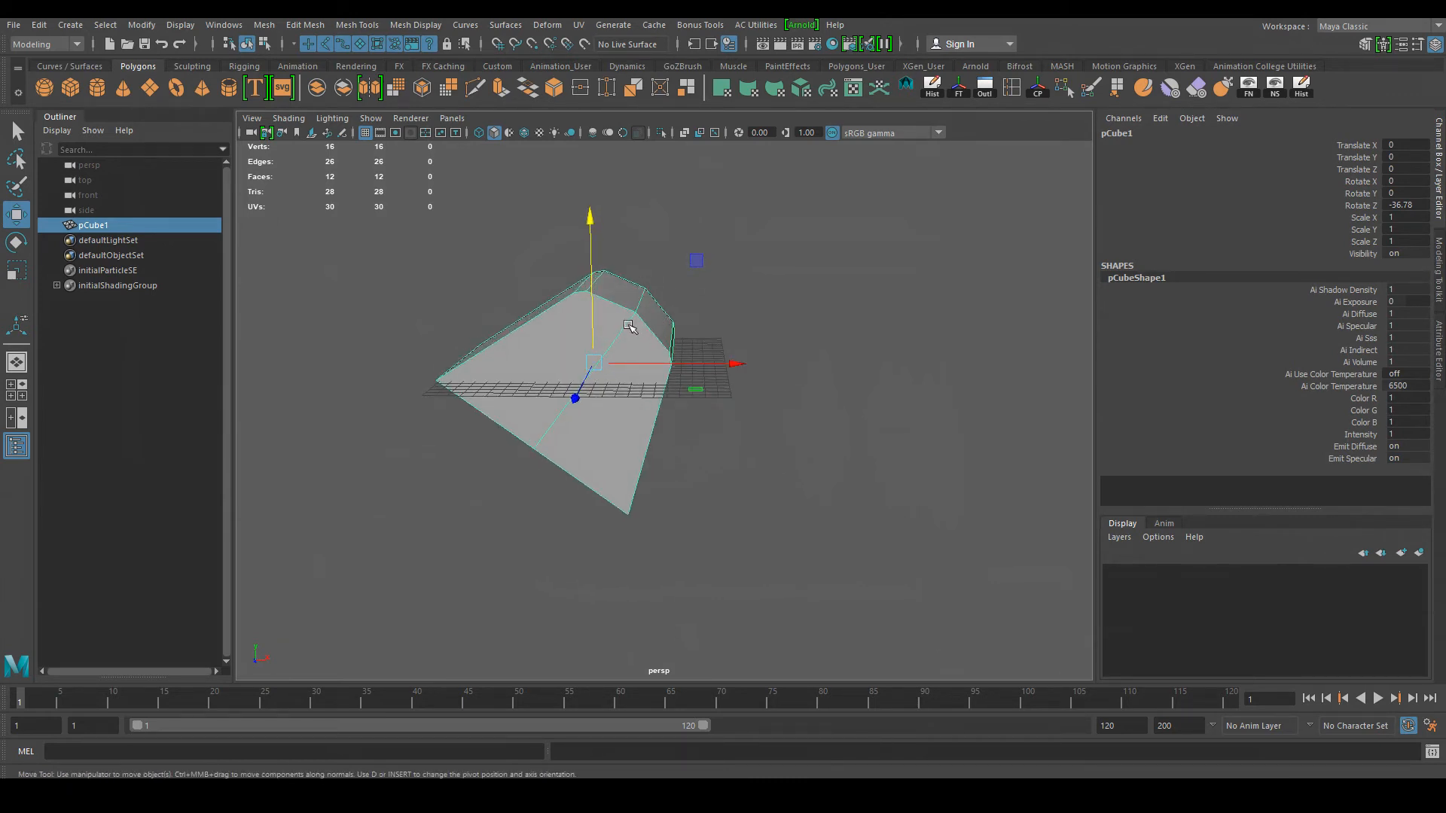
pyautogui.click(631, 324)
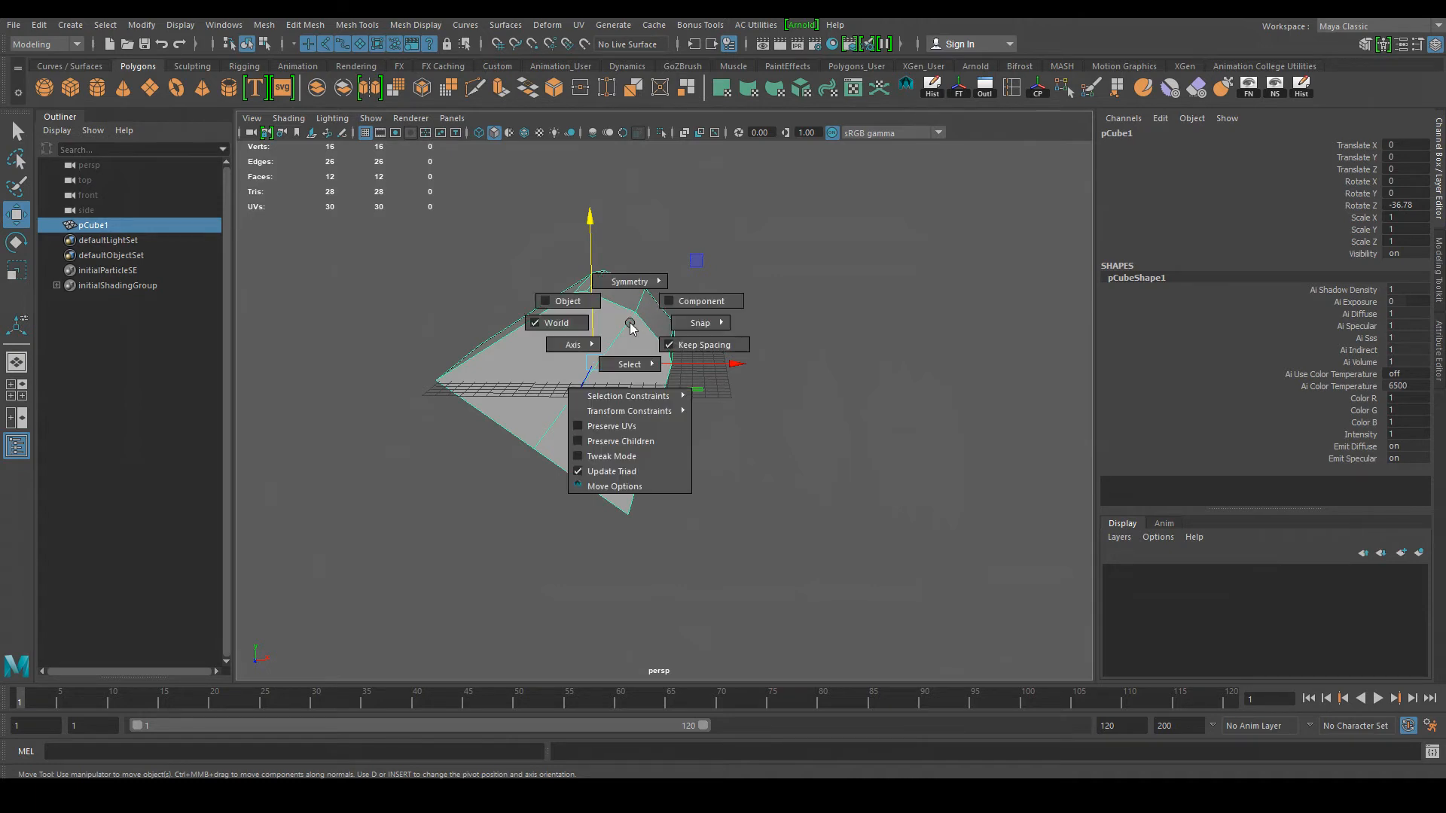
pyautogui.moveTo(630, 324); pyautogui.dragTo(545, 304)
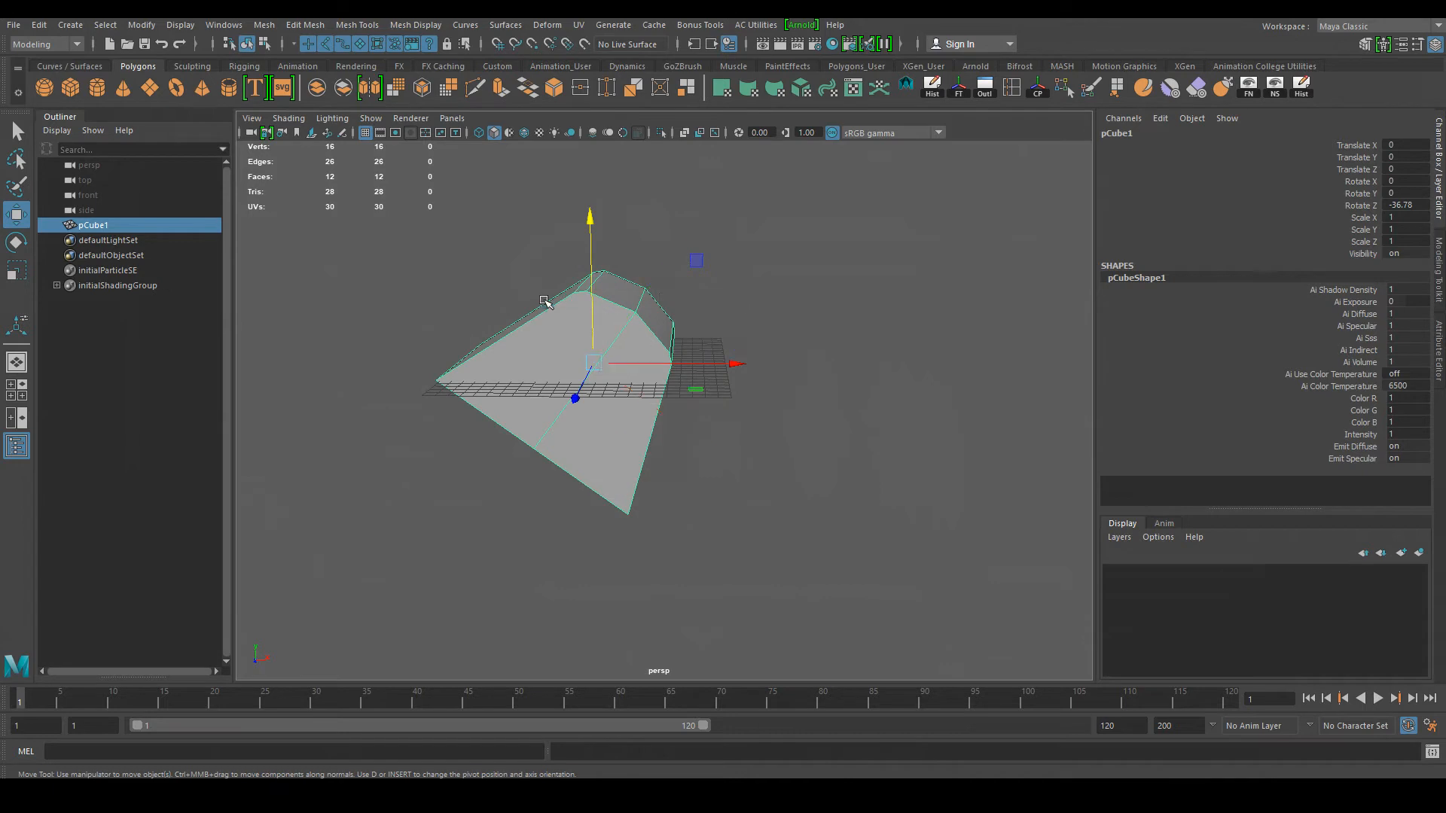
pyautogui.keyDown('alt'); pyautogui.moveTo(756, 407); pyautogui.dragTo(706, 354); pyautogui.keyUp('alt')
pyautogui.keyDown('alt'); pyautogui.moveTo(631, 385); pyautogui.dragTo(600, 347); pyautogui.keyUp('alt')
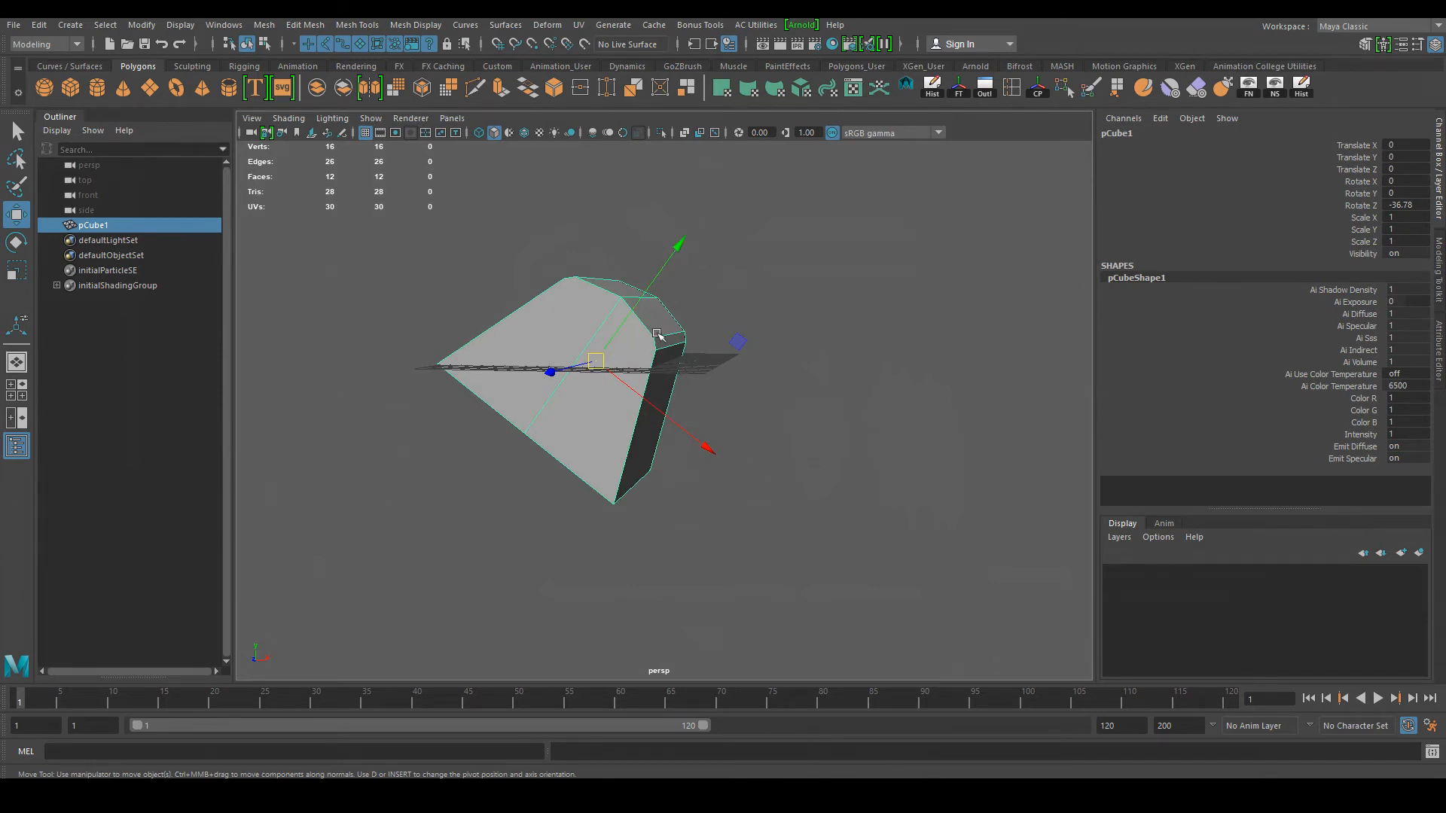
# Step: Move the tilted block along its own Y axis, away from the grid, to about X 25.473 and Y 34.075
pyautogui.moveTo(685, 259); pyautogui.dragTo(1114, 95)
pyautogui.keyDown('alt'); pyautogui.moveTo(924, 359); pyautogui.dragTo(840, 538, button='middle'); pyautogui.keyUp('alt')
pyautogui.keyDown('alt'); pyautogui.moveTo(840, 538); pyautogui.dragTo(411, 335, button='right'); pyautogui.keyUp('alt')
pyautogui.keyDown('alt'); pyautogui.moveTo(609, 385); pyautogui.dragTo(759, 427, button='right'); pyautogui.keyUp('alt')
pyautogui.keyDown('alt'); pyautogui.moveTo(759, 428); pyautogui.dragTo(674, 413); pyautogui.keyUp('alt')
pyautogui.moveTo(722, 317); pyautogui.dragTo(747, 445)
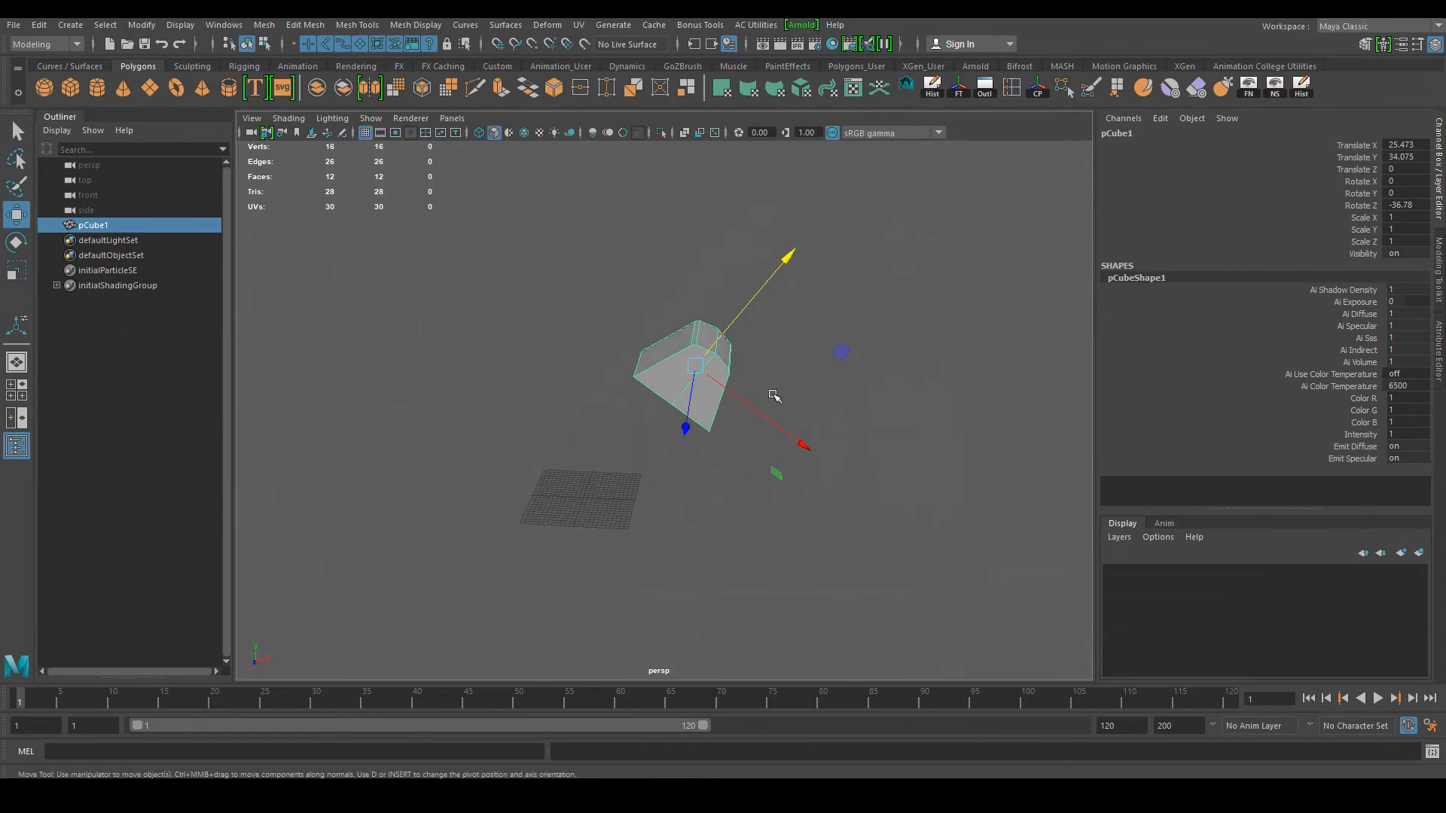
# Step: Freeze the transformations of the moved, tilted block and reactivate the Move tool on it
pyautogui.click(827, 367)
pyautogui.click(725, 379)
pyautogui.click(959, 89)
pyautogui.press('w')
pyautogui.click(721, 372)
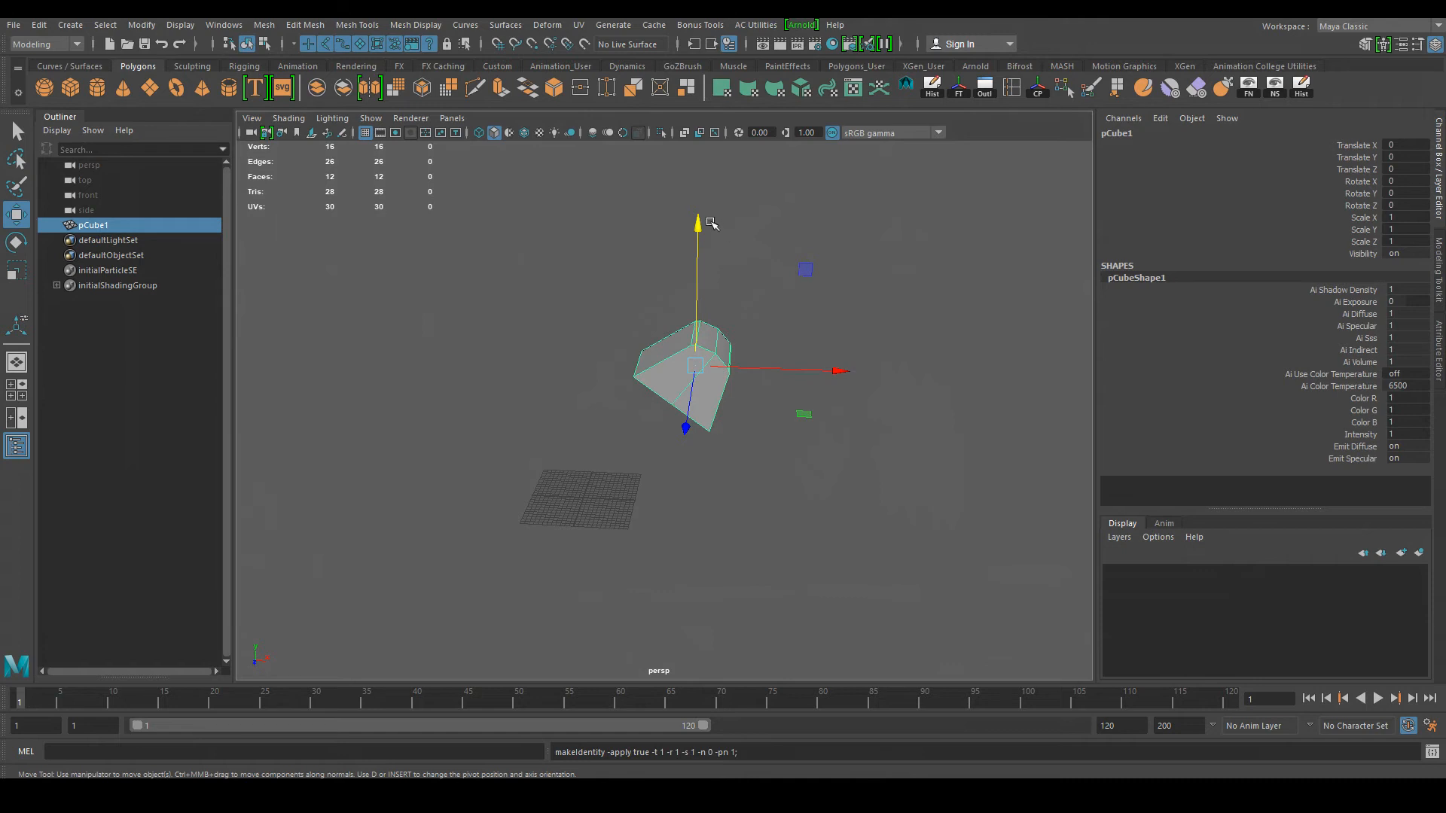
# Step: Compare the block's Move axes with its tilt and undo the transformation freeze
pyautogui.moveTo(759, 455)
pyautogui.keyDown('alt'); pyautogui.mouseDown()
pyautogui.moveTo(674, 451)
pyautogui.moveTo(753, 443)
pyautogui.mouseUp(); pyautogui.keyUp('alt')
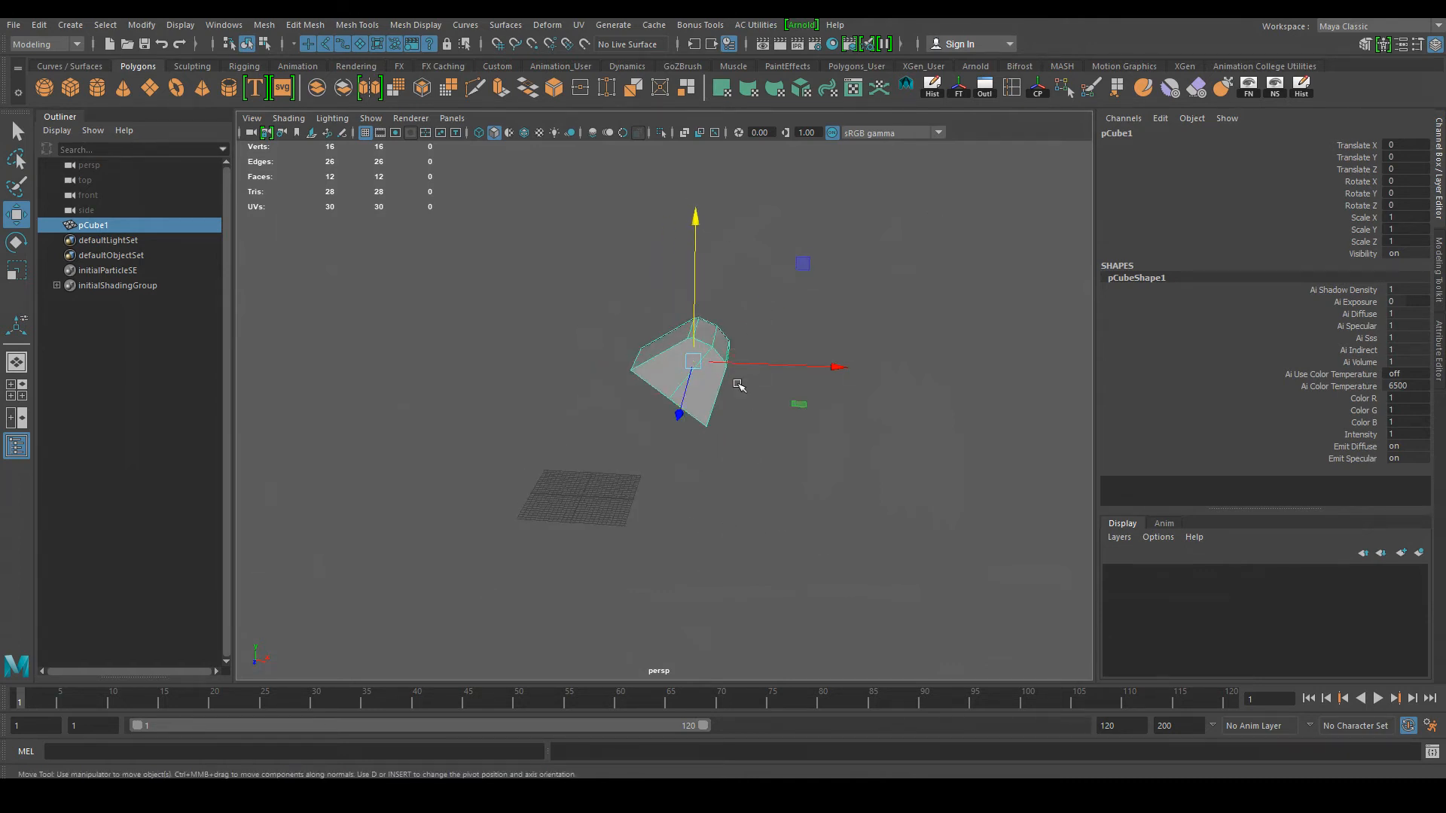
pyautogui.keyDown('alt'); pyautogui.moveTo(739, 386); pyautogui.dragTo(718, 331); pyautogui.keyUp('alt')
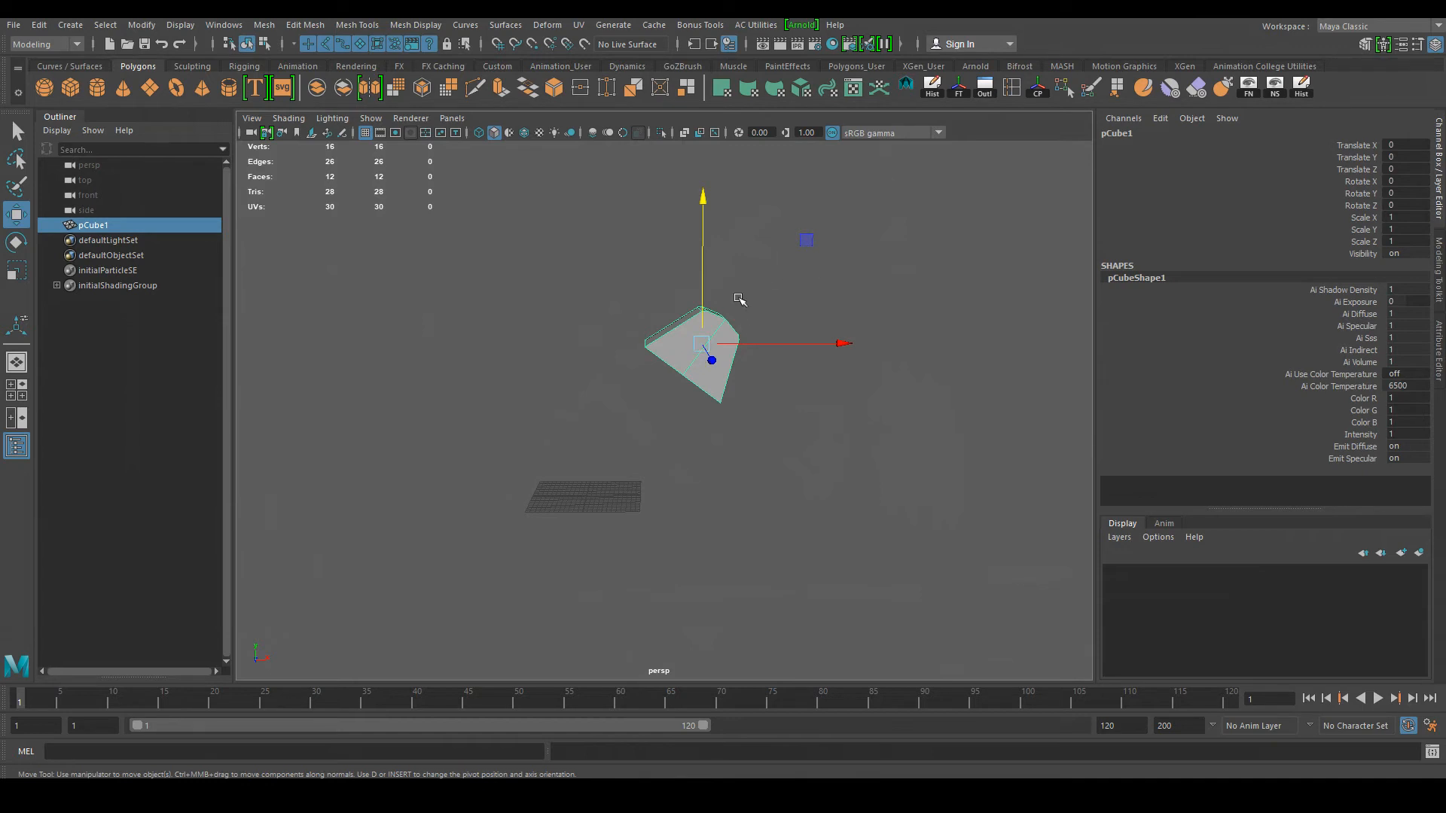
pyautogui.keyDown('alt'); pyautogui.moveTo(688, 475); pyautogui.dragTo(995, 400); pyautogui.keyUp('alt')
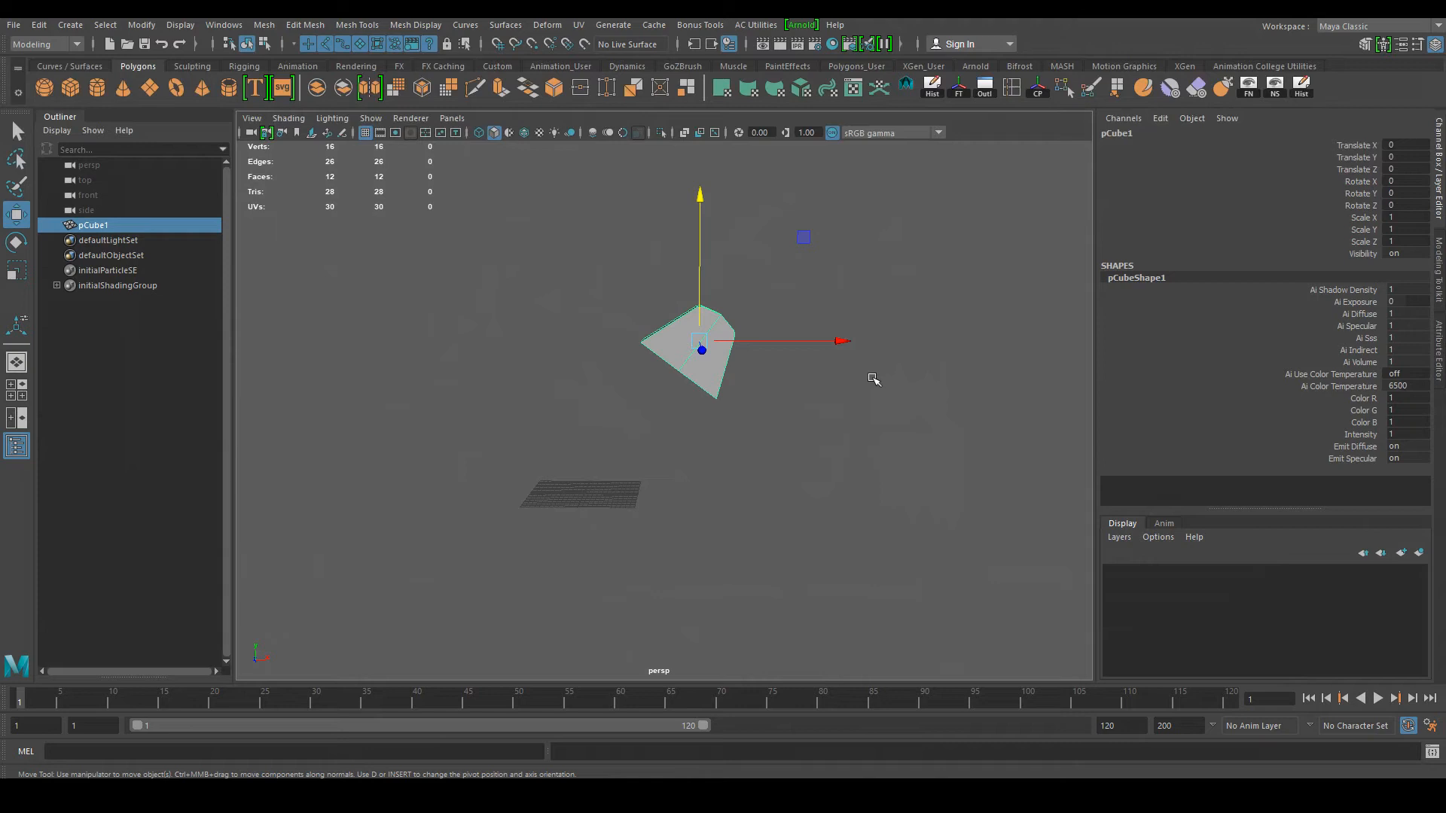
pyautogui.hotkey('ctrl', 'z')
pyautogui.hotkey('ctrl', 'z')
pyautogui.click(673, 345)
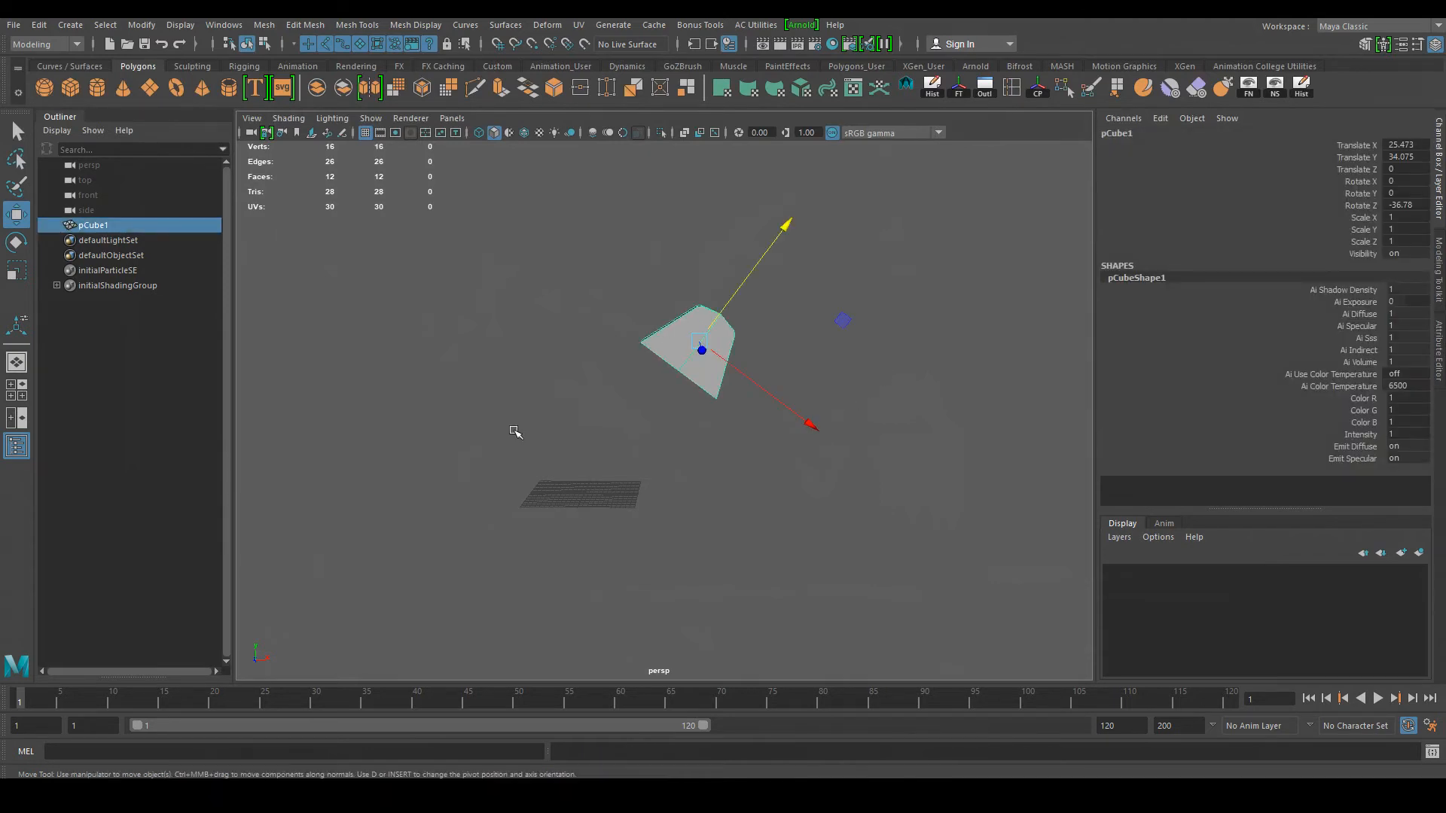
pyautogui.keyDown('alt'); pyautogui.moveTo(530, 442); pyautogui.dragTo(628, 482); pyautogui.keyUp('alt')
pyautogui.keyDown('alt'); pyautogui.moveTo(736, 449); pyautogui.dragTo(474, 411); pyautogui.keyUp('alt')
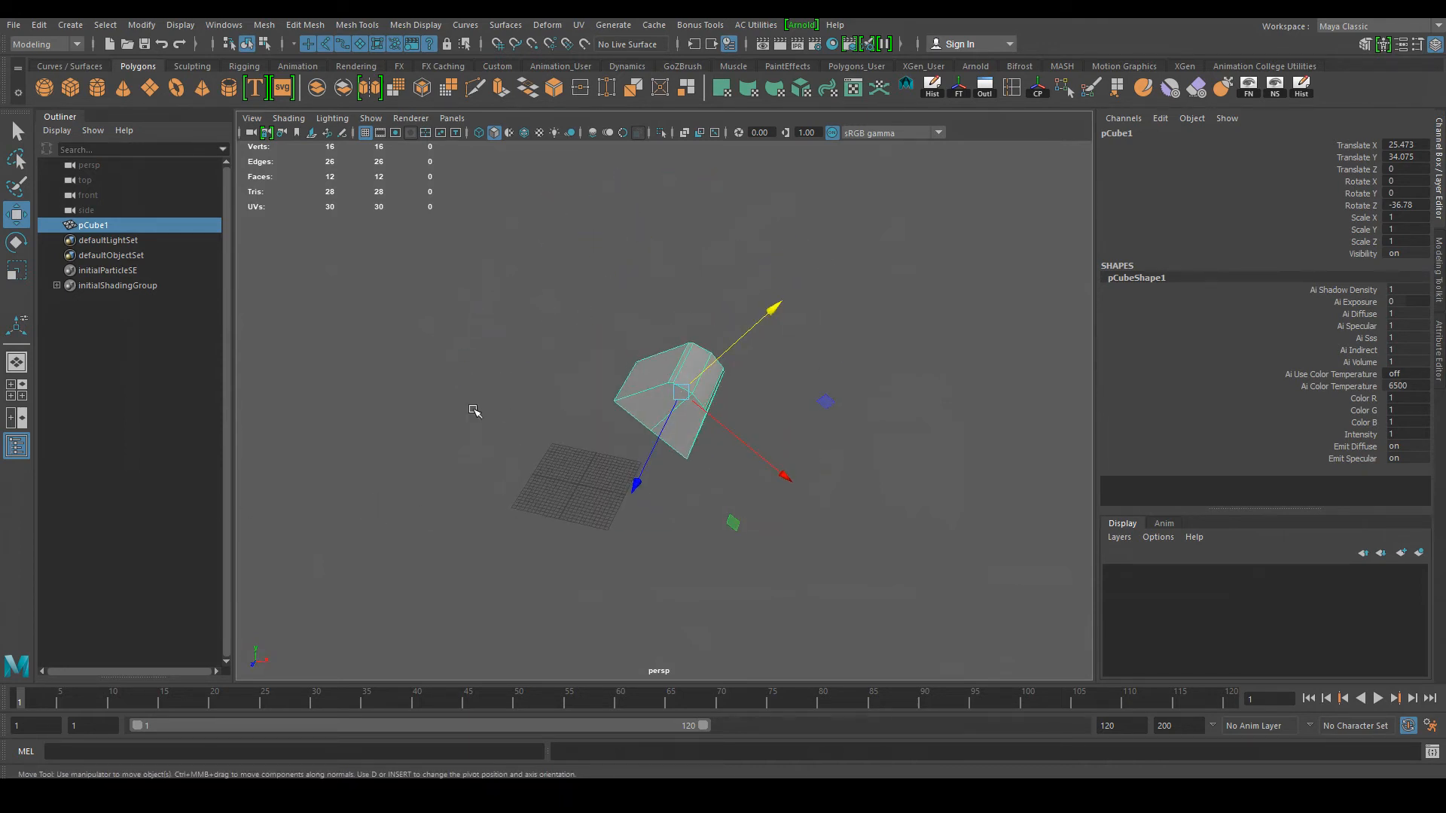
# Step: Examine the tilted block's Move axes from several angles and check which axis orientation the Move tool uses
pyautogui.keyDown('alt'); pyautogui.moveTo(764, 519); pyautogui.dragTo(812, 503); pyautogui.keyUp('alt')
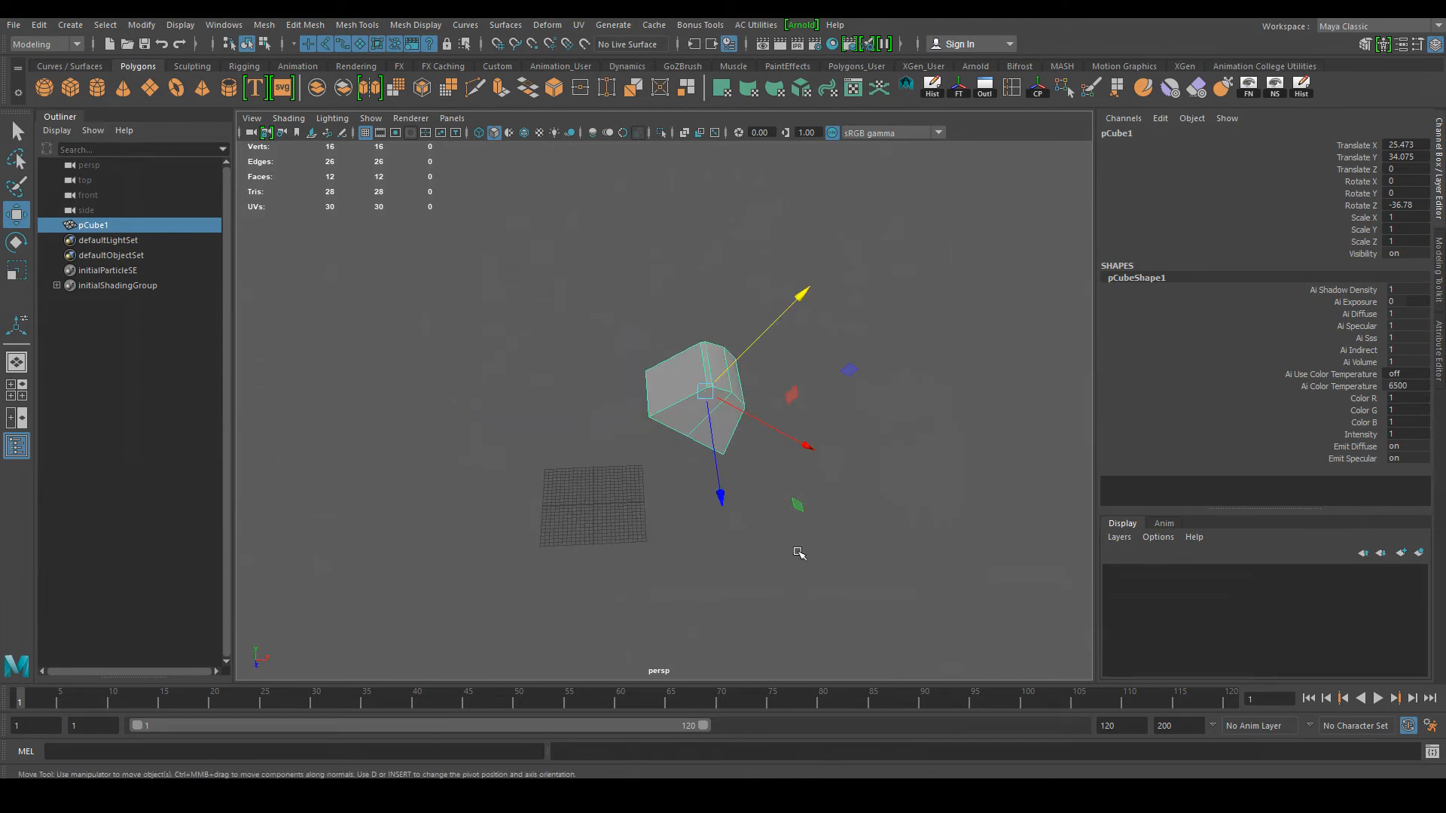
pyautogui.keyDown('alt'); pyautogui.moveTo(796, 546); pyautogui.dragTo(698, 546); pyautogui.keyUp('alt')
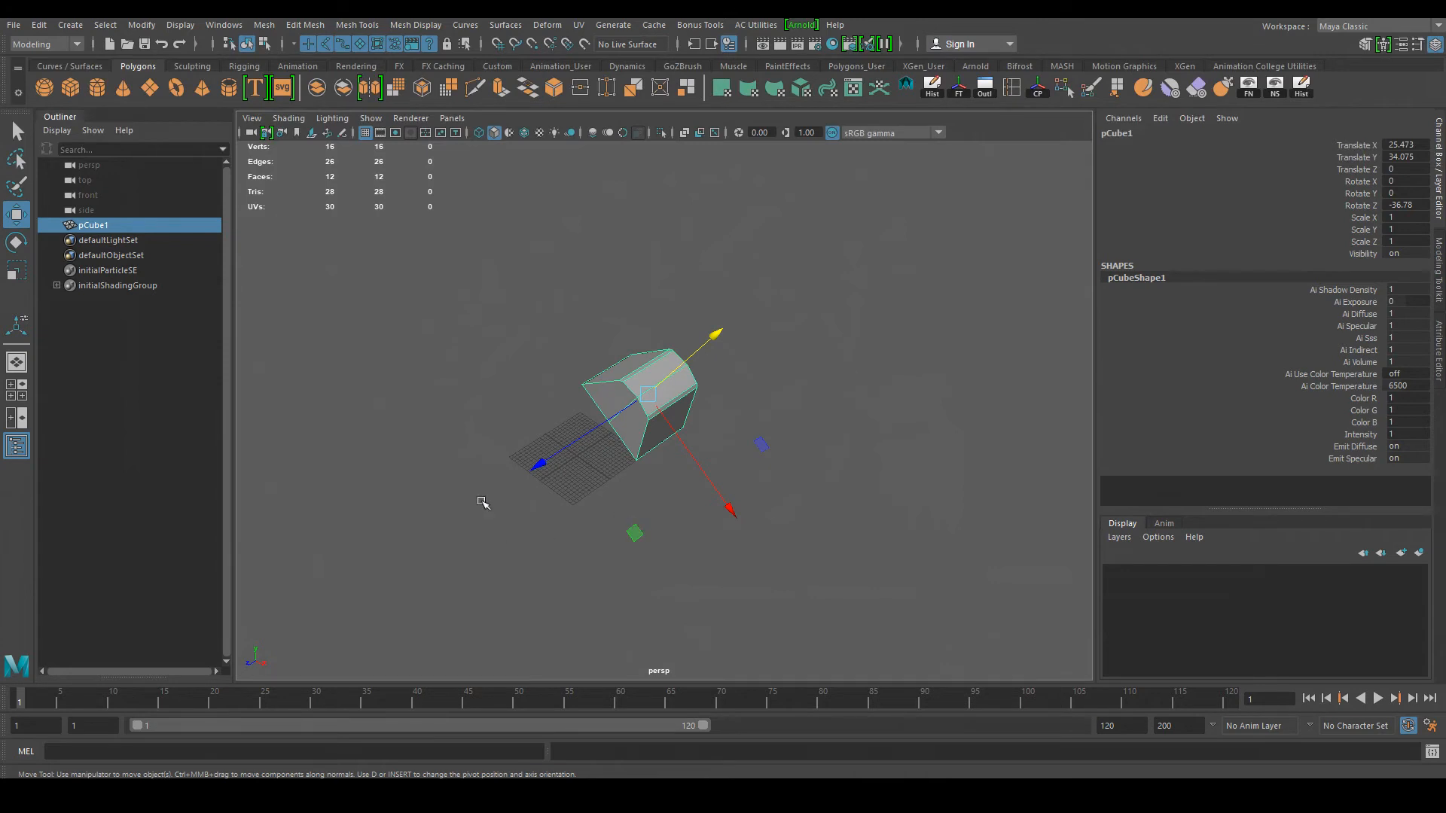
pyautogui.keyDown('alt'); pyautogui.moveTo(626, 507); pyautogui.dragTo(602, 381); pyautogui.keyUp('alt')
pyautogui.press('w')
pyautogui.click(651, 343)
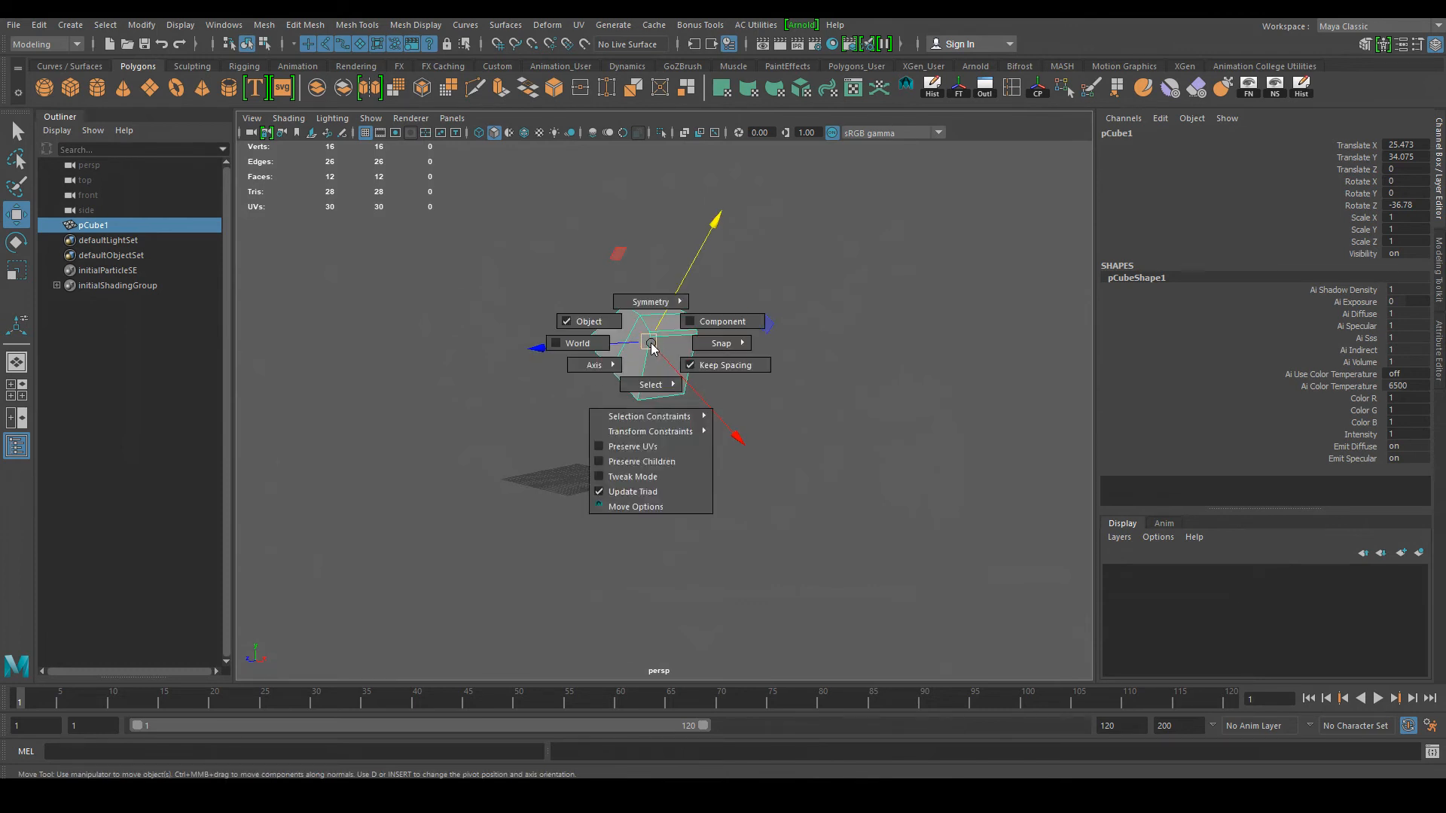
pyautogui.moveTo(573, 351); pyautogui.dragTo(651, 343)
pyautogui.keyDown('alt'); pyautogui.moveTo(635, 439); pyautogui.dragTo(671, 456); pyautogui.keyUp('alt')
# Step: Set the Rotate tool's axis orientation to Object, try rotating the block about 46.5° around its own X axis, and undo that rotation
pyautogui.press('e')
pyautogui.click(660, 397)
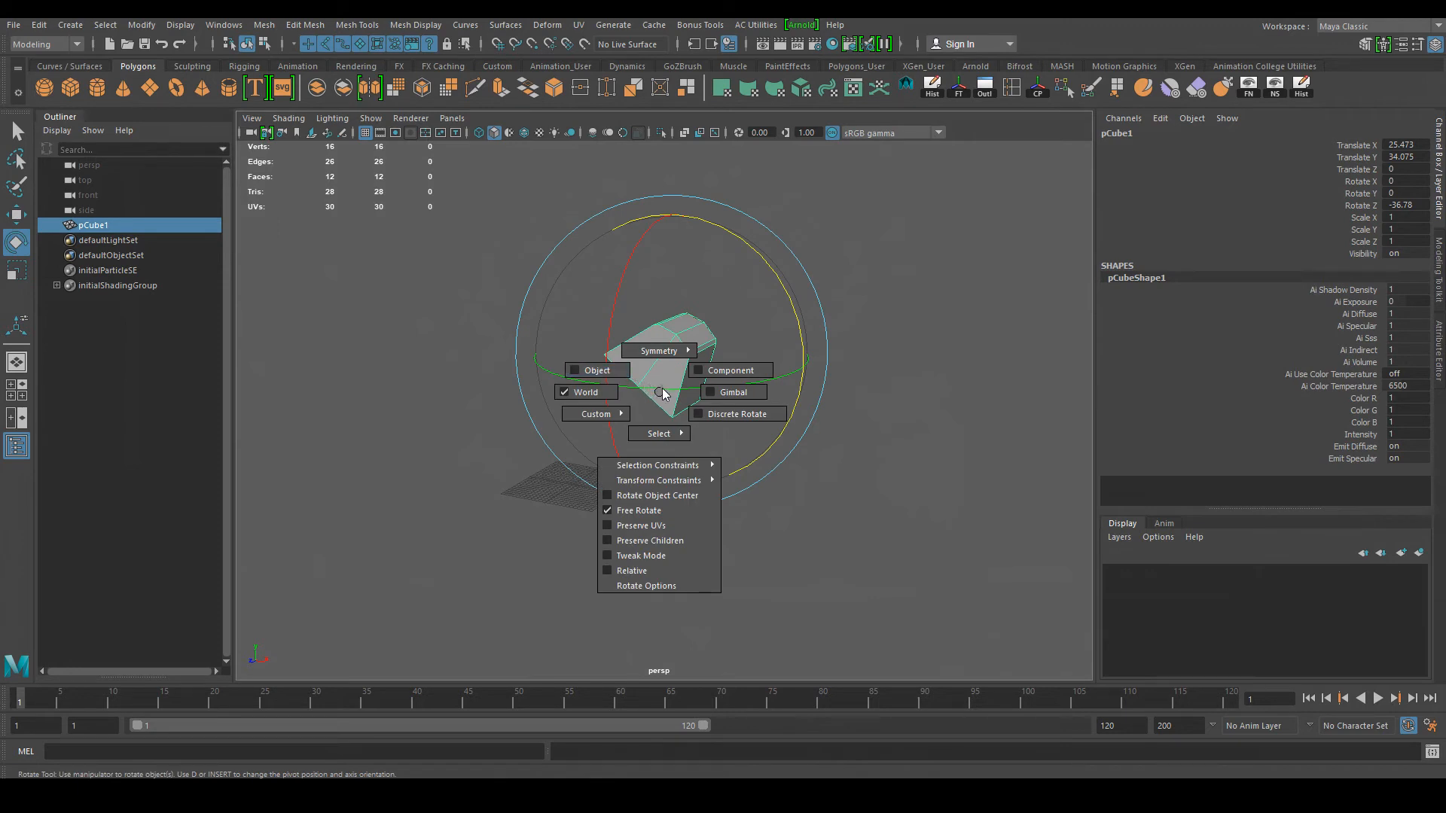
pyautogui.moveTo(662, 389); pyautogui.dragTo(787, 321)
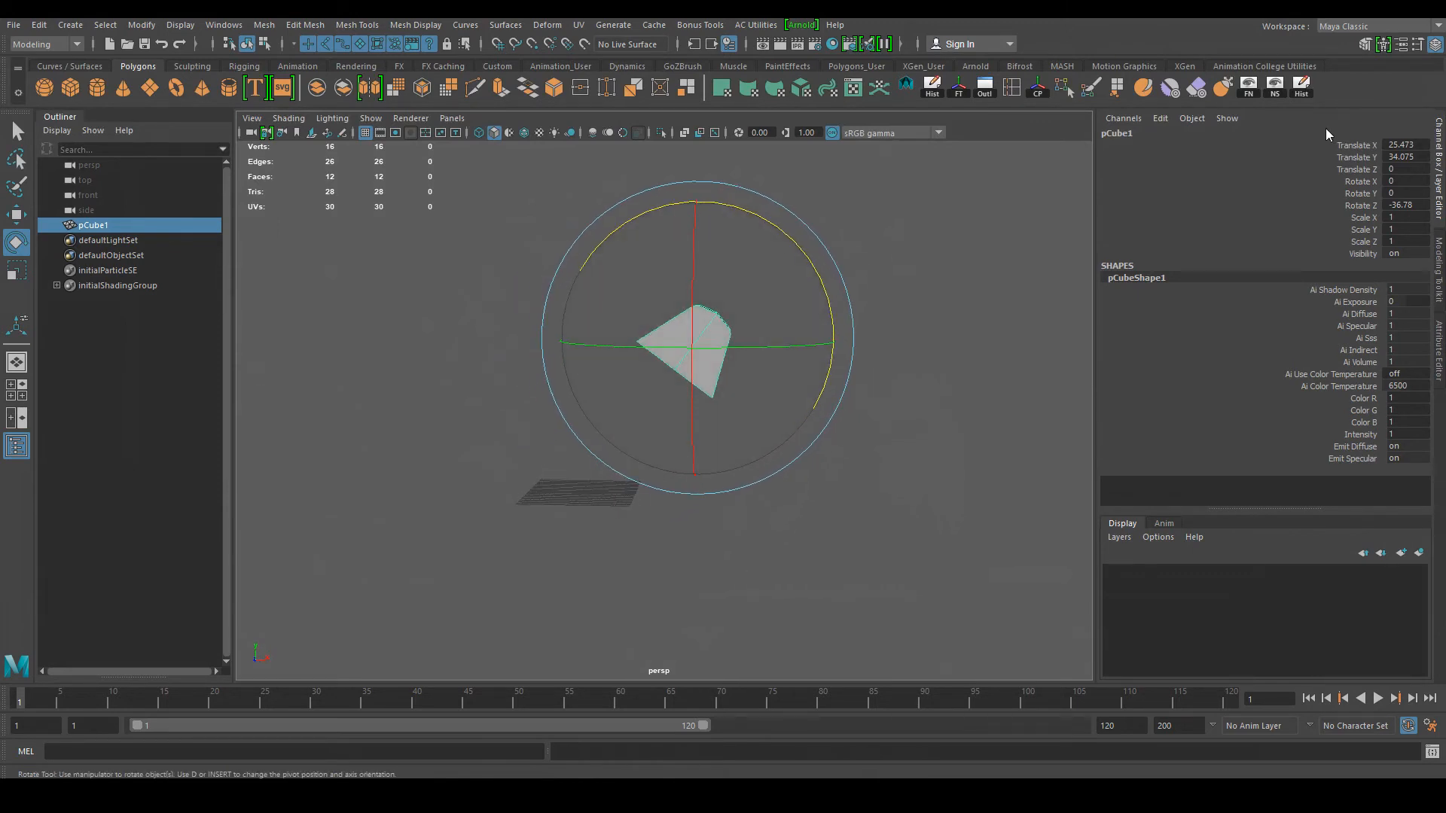
pyautogui.keyDown('alt'); pyautogui.moveTo(775, 429); pyautogui.dragTo(720, 336); pyautogui.keyUp('alt')
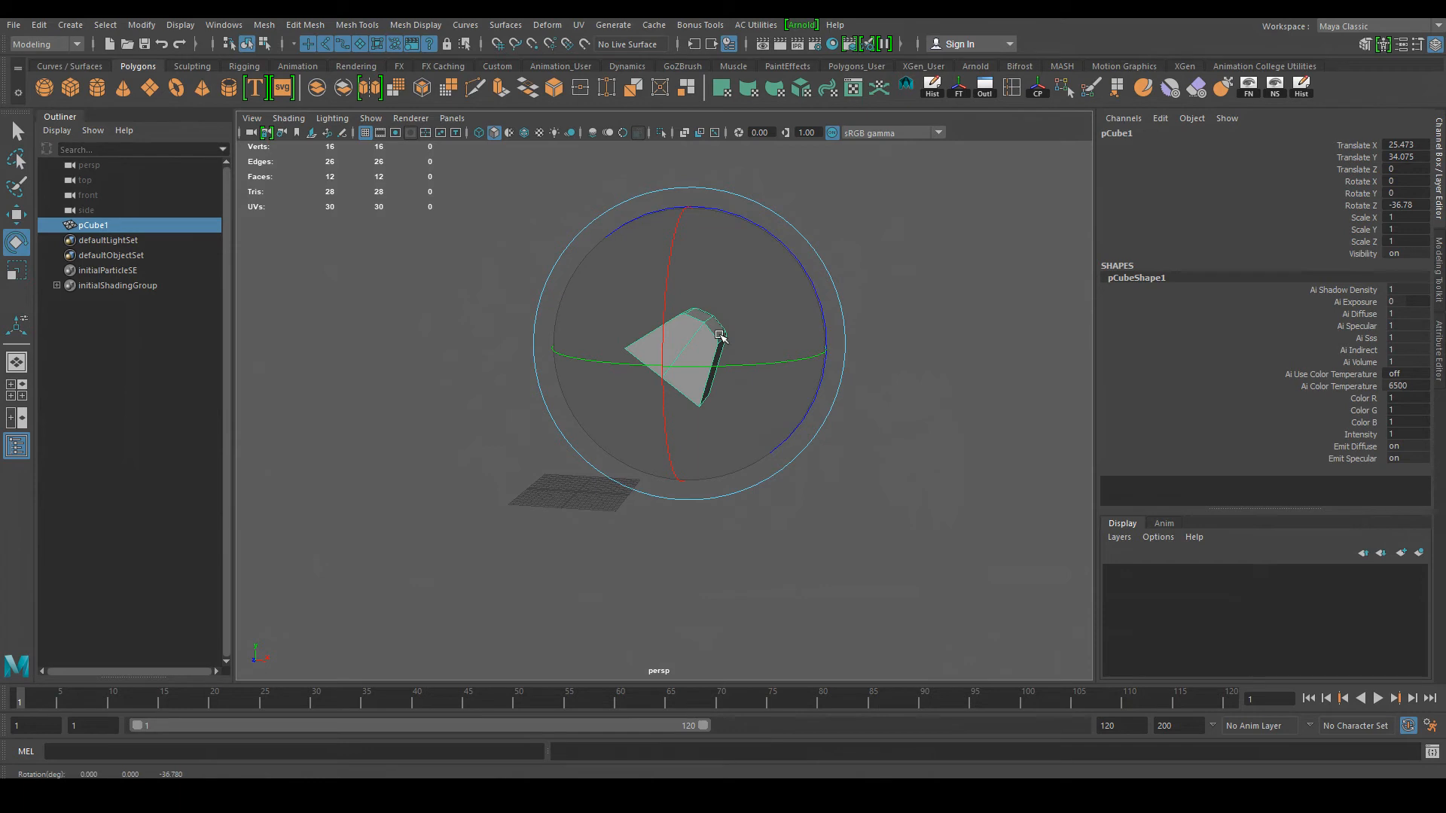
pyautogui.keyDown('shift'); pyautogui.moveTo(708, 345); pyautogui.dragTo(635, 326, button='right'); pyautogui.keyUp('shift')
pyautogui.keyDown('alt'); pyautogui.moveTo(692, 411); pyautogui.dragTo(789, 353); pyautogui.keyUp('alt')
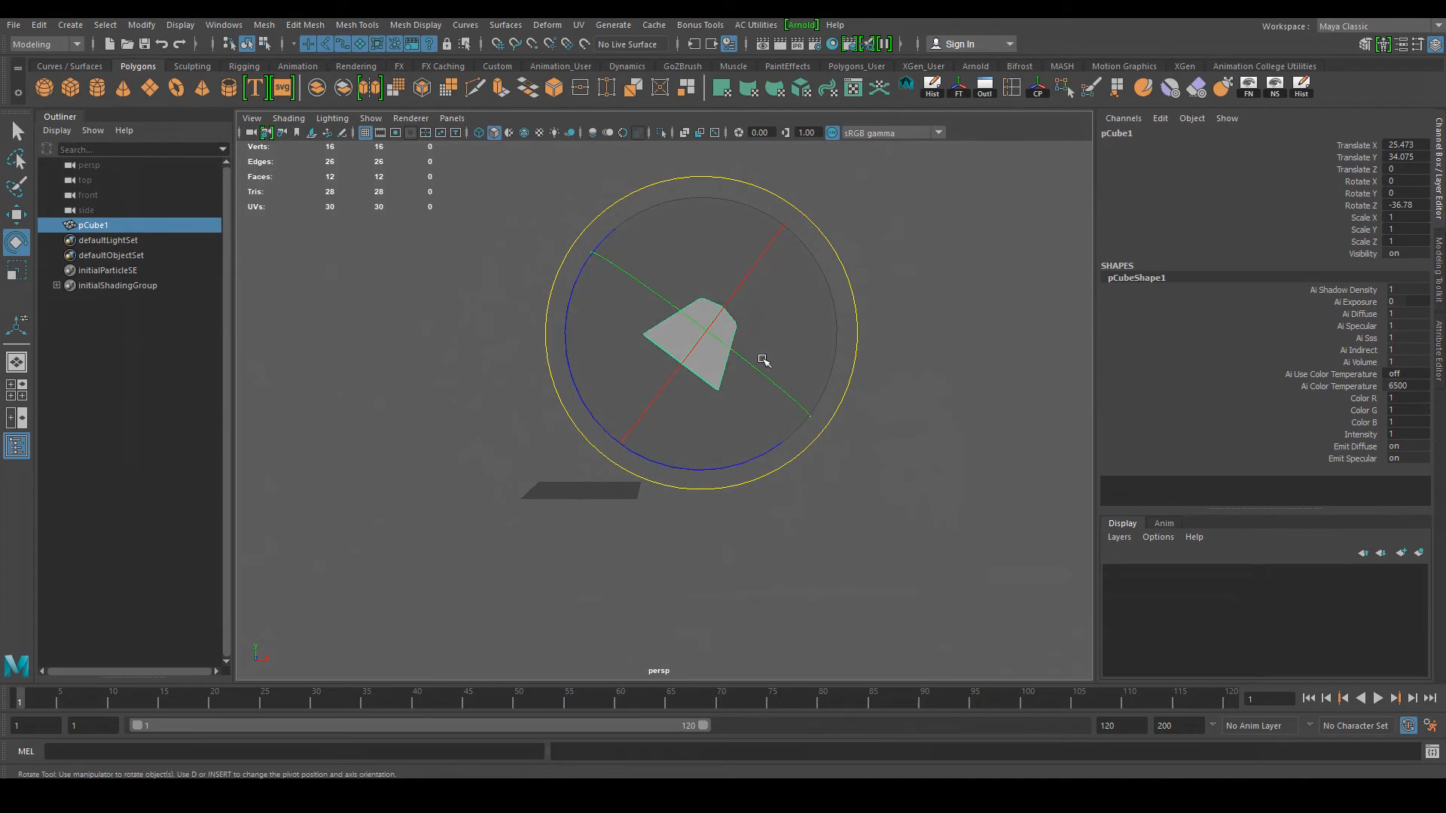
pyautogui.moveTo(759, 261); pyautogui.dragTo(742, 280)
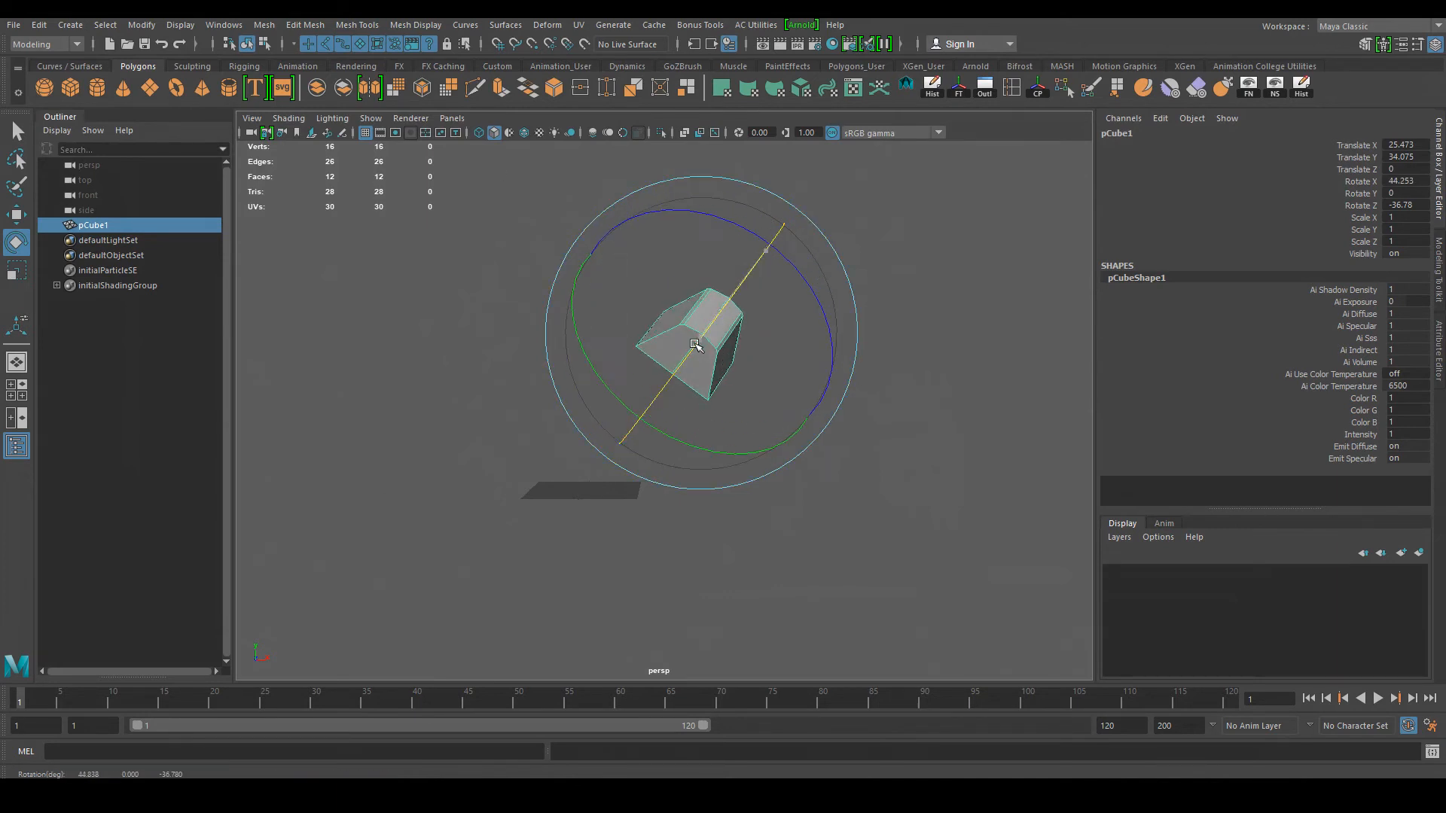
pyautogui.hotkey('ctrl', 'z')
# Step: Set the Rotate tool's axis orientation to World, try rotating the tilted block around the world axes, and undo the rotations
pyautogui.click(717, 275)
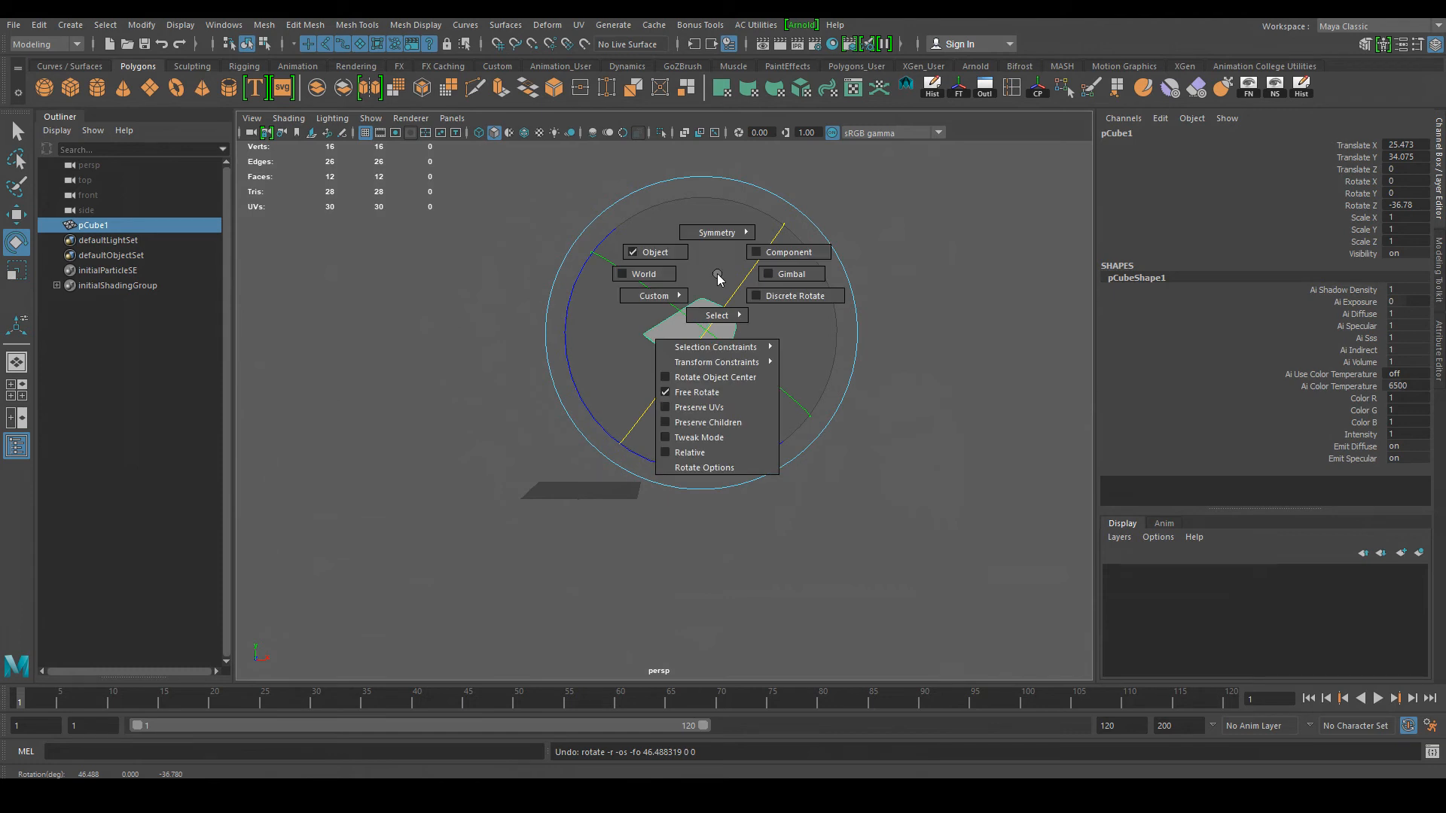
pyautogui.click(652, 277)
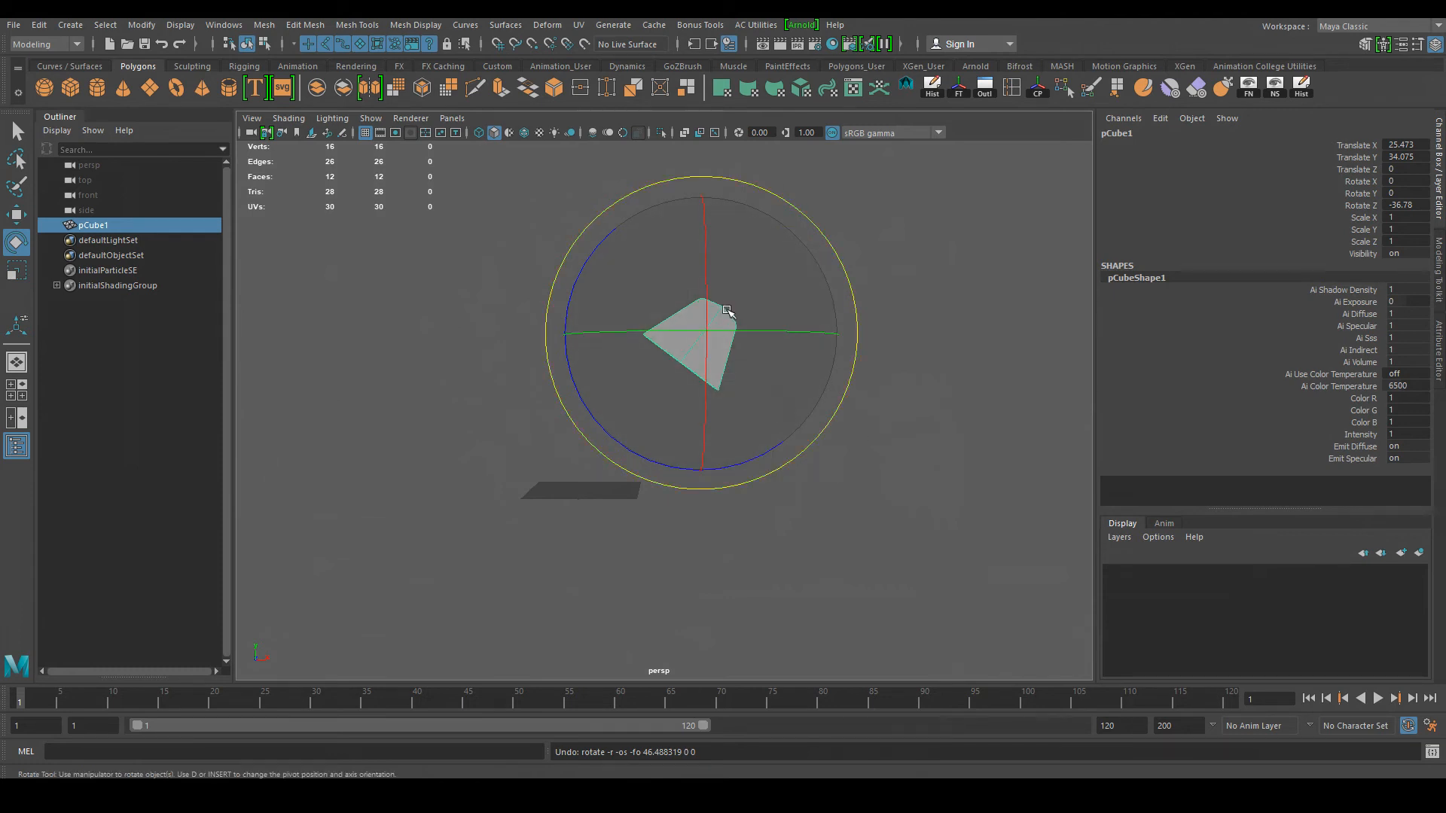
pyautogui.moveTo(702, 222); pyautogui.dragTo(697, 340)
pyautogui.hotkey('ctrl', 'z')
pyautogui.hotkey('ctrl', 'z')
pyautogui.hotkey('ctrl', 'z')
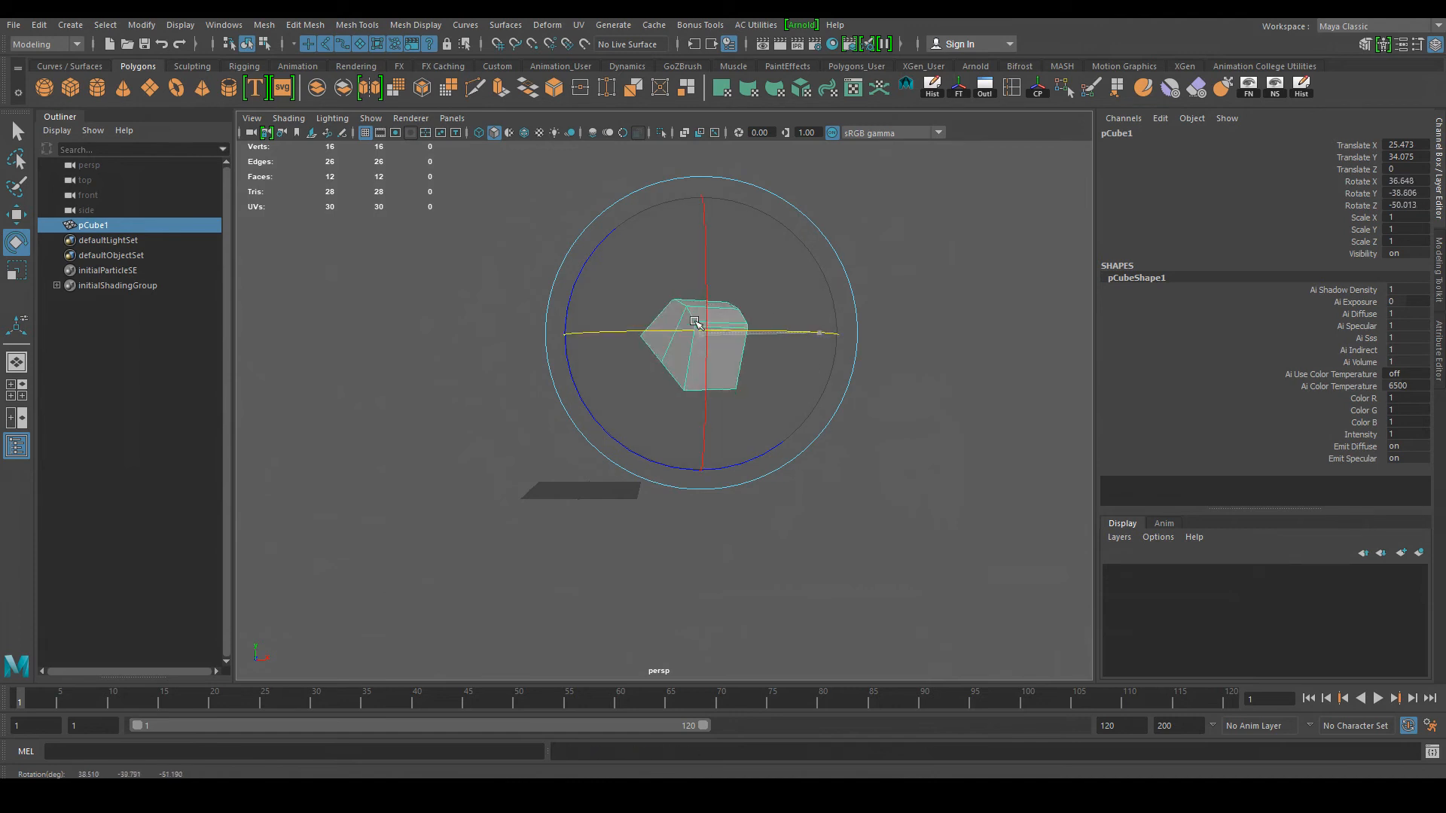
# Step: Return the Rotate tool's axis orientation to Object, try rotating the block around its own axes, and undo the rotations
pyautogui.press('e')
pyautogui.moveTo(726, 310); pyautogui.dragTo(669, 290)
pyautogui.moveTo(772, 382); pyautogui.dragTo(728, 330)
pyautogui.hotkey('ctrl', 'z')
pyautogui.hotkey('ctrl', 'z')
# Step: Set the Scale tool's axis orientation to World, try enlarging the block uniformly by about 2.636, and undo the scaling
pyautogui.press('r')
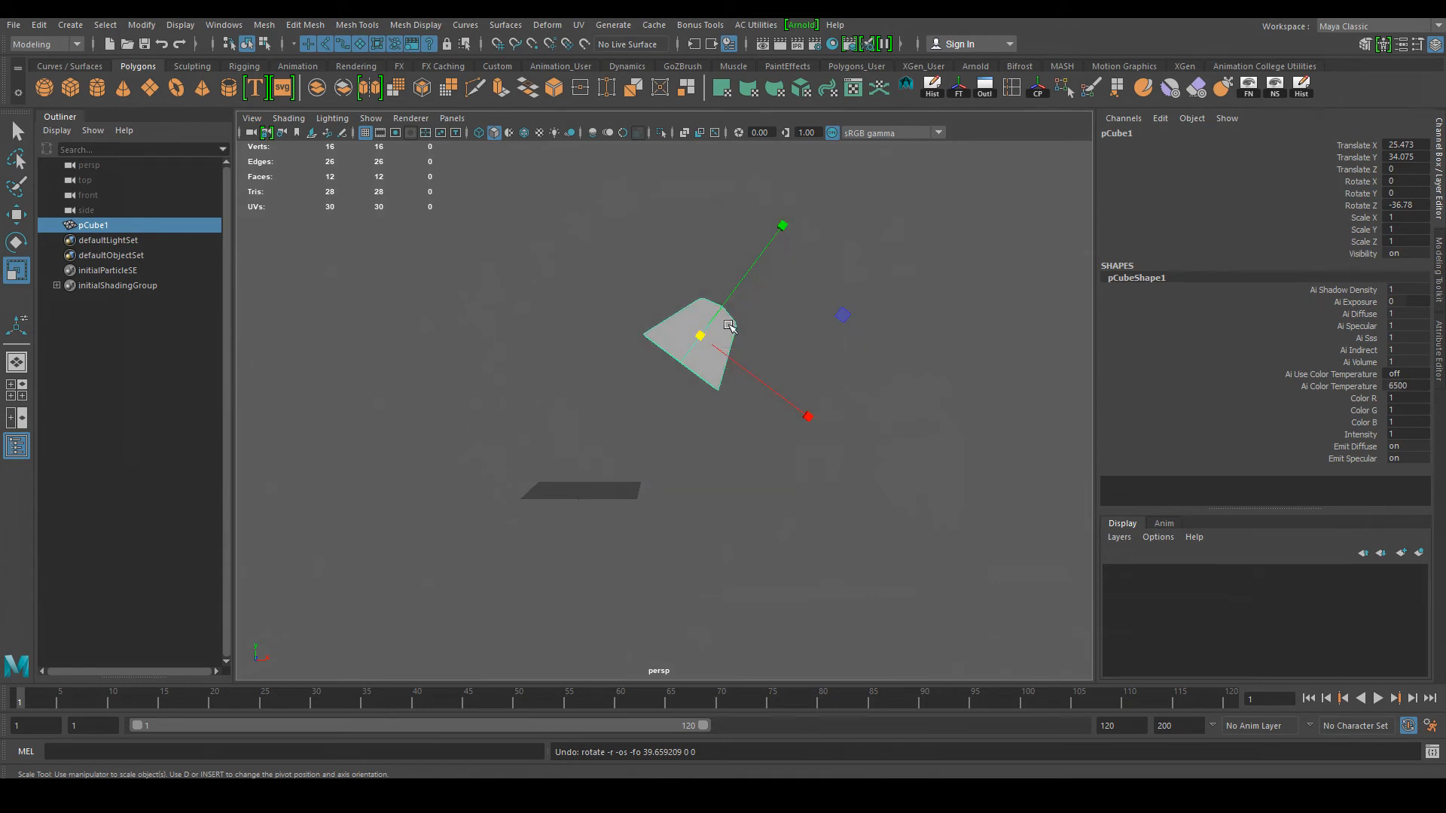
pyautogui.press('r')
pyautogui.click(728, 327)
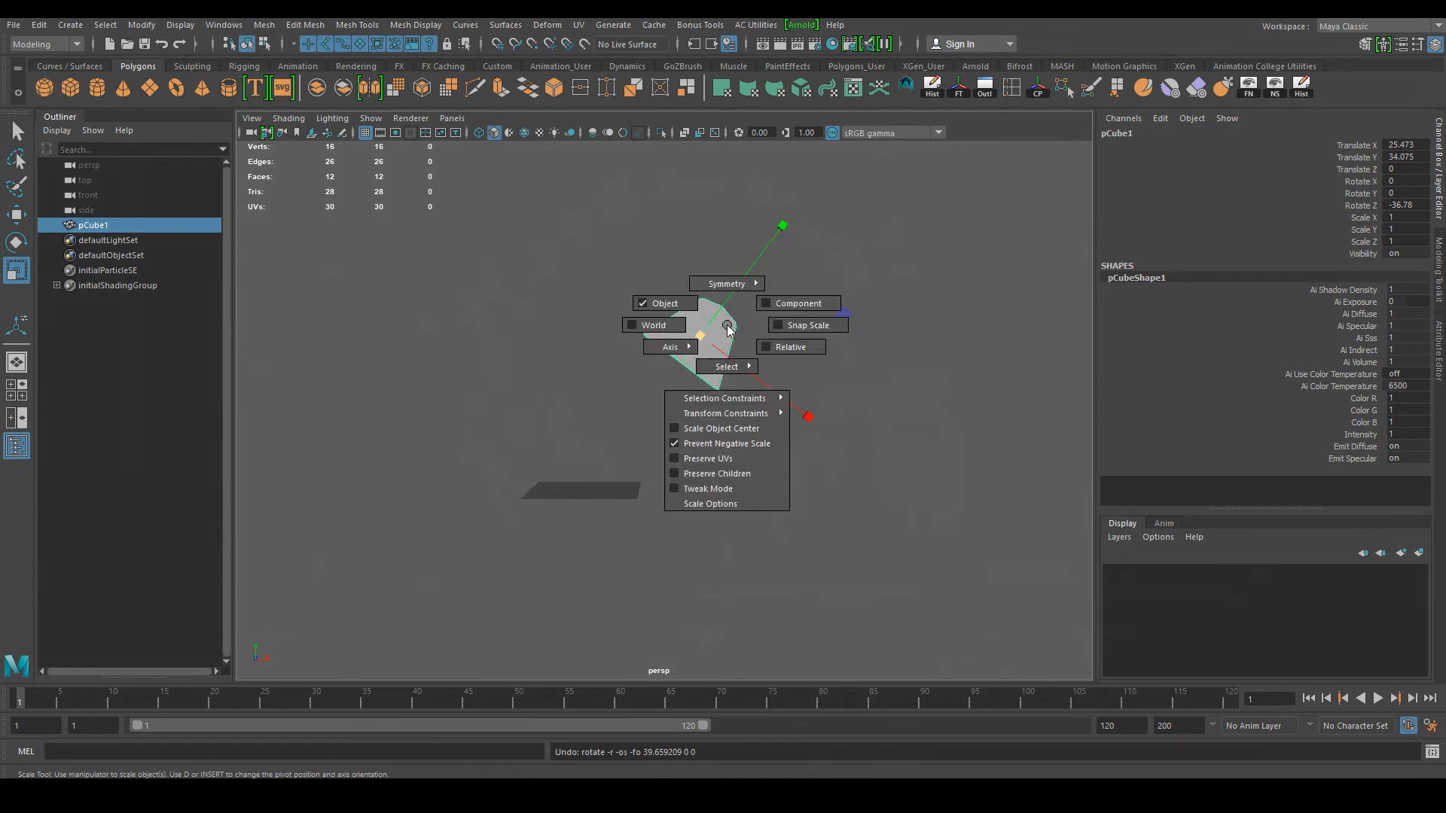
pyautogui.moveTo(728, 329); pyautogui.dragTo(835, 337)
pyautogui.hotkey('ctrl', 'z')
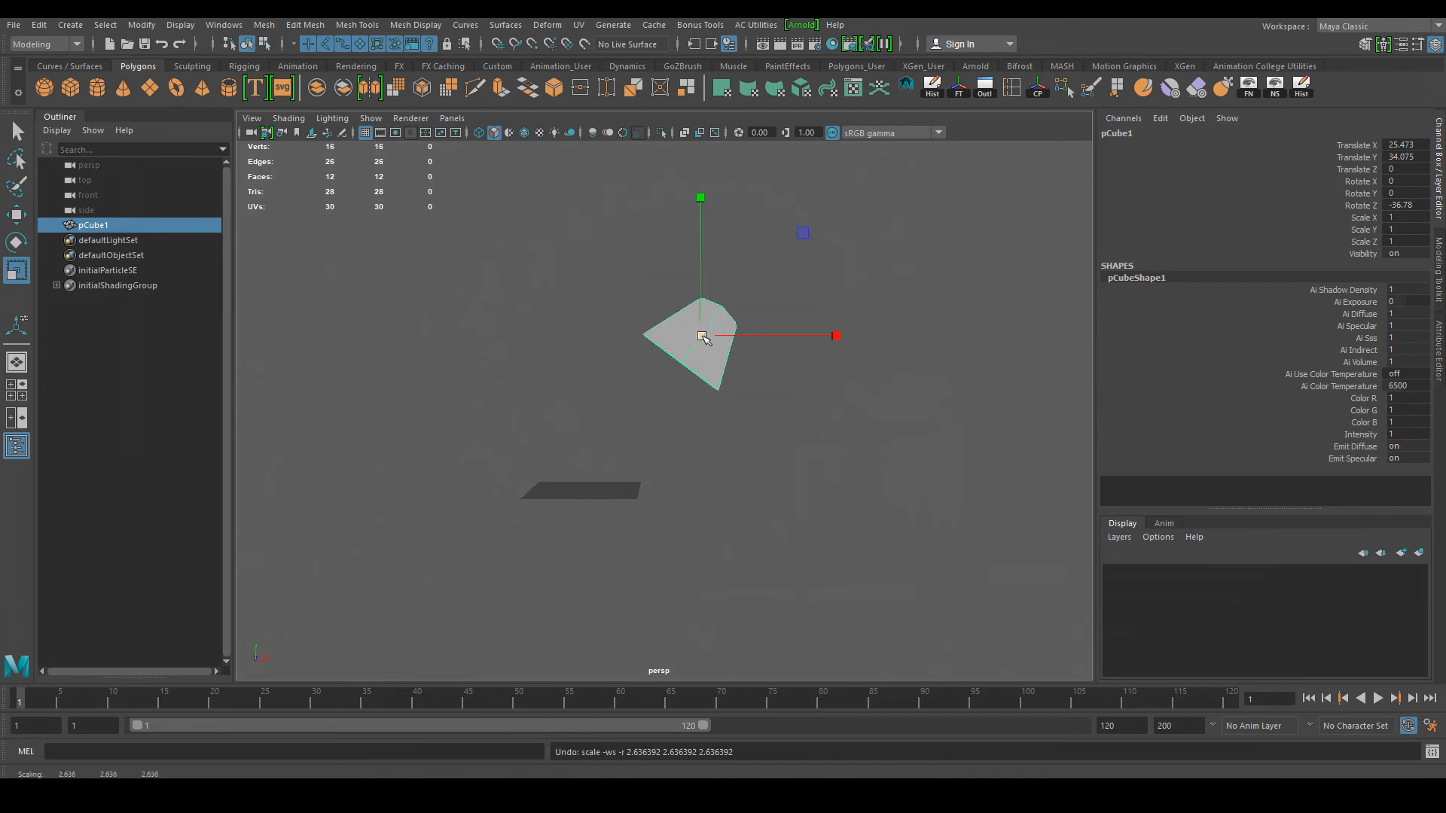
# Step: Try several uniform enlargements of the block with the world-oriented Scale tool, up to about 3.037, undoing each one
pyautogui.press('e')
pyautogui.press('e')
pyautogui.click(702, 336)
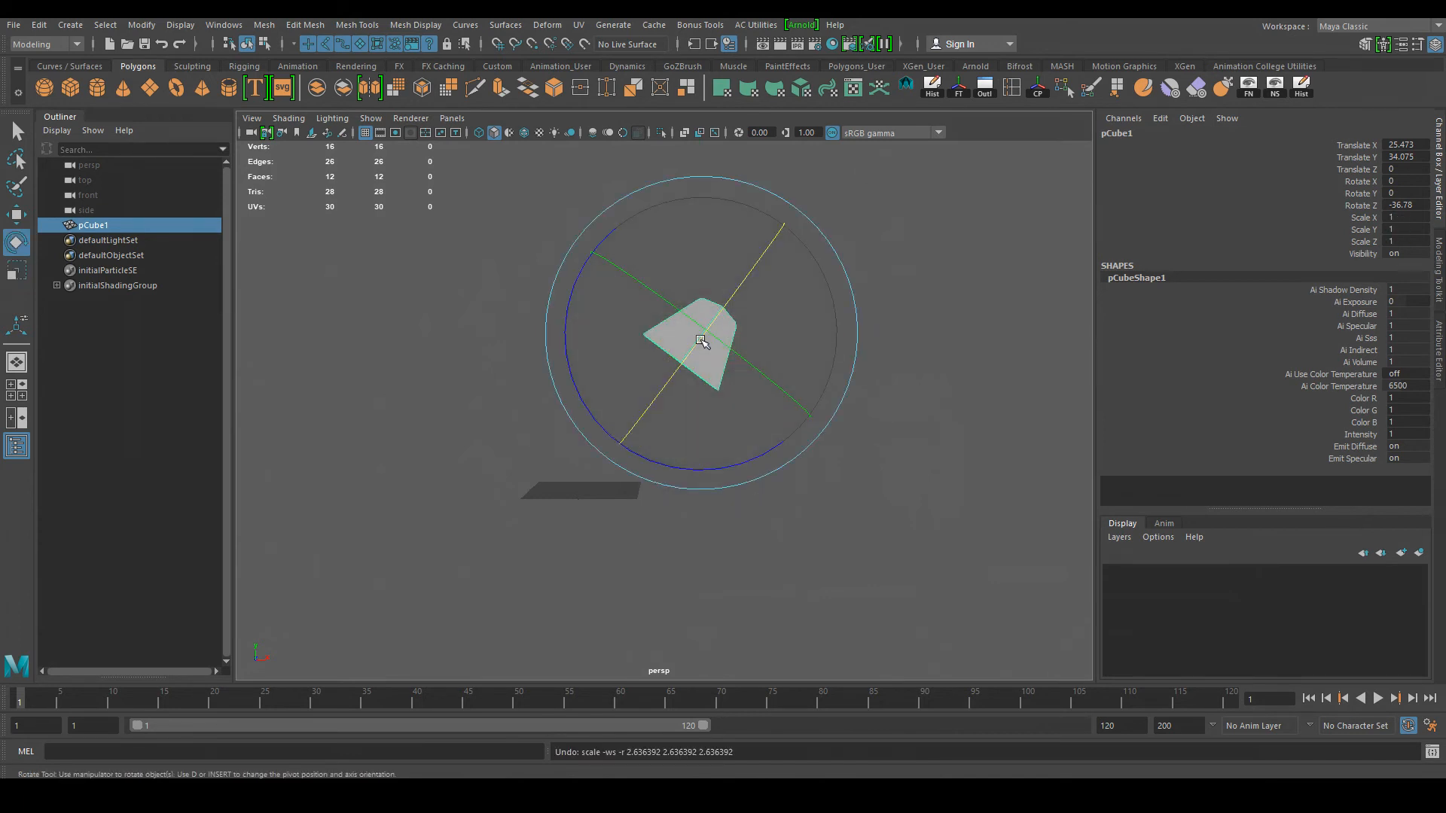
pyautogui.press('r')
pyautogui.moveTo(703, 338); pyautogui.dragTo(794, 381)
pyautogui.hotkey('ctrl', 'z')
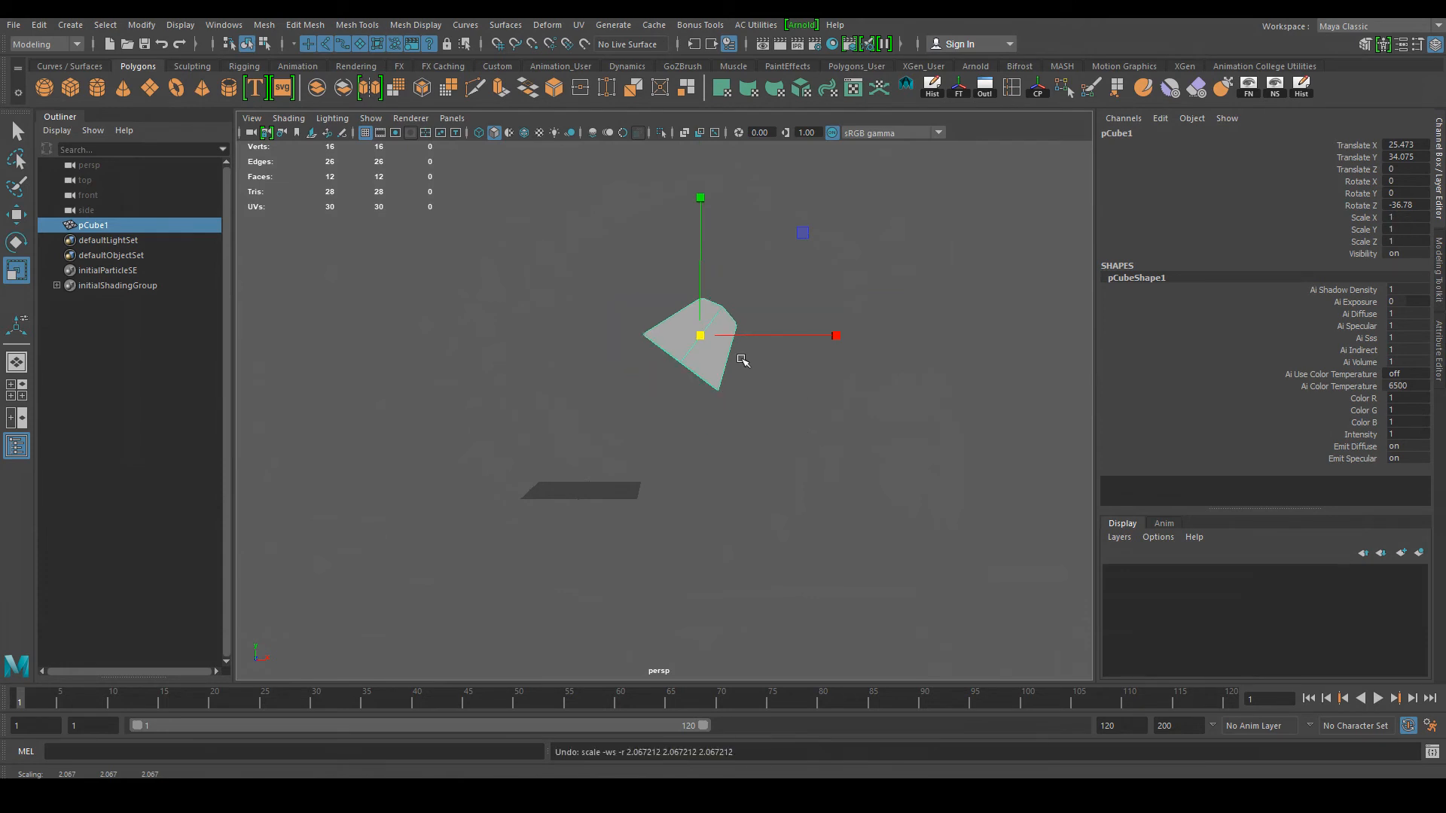
pyautogui.moveTo(702, 338); pyautogui.dragTo(833, 371)
pyautogui.hotkey('ctrl', 'z')
pyautogui.moveTo(699, 332); pyautogui.dragTo(866, 397)
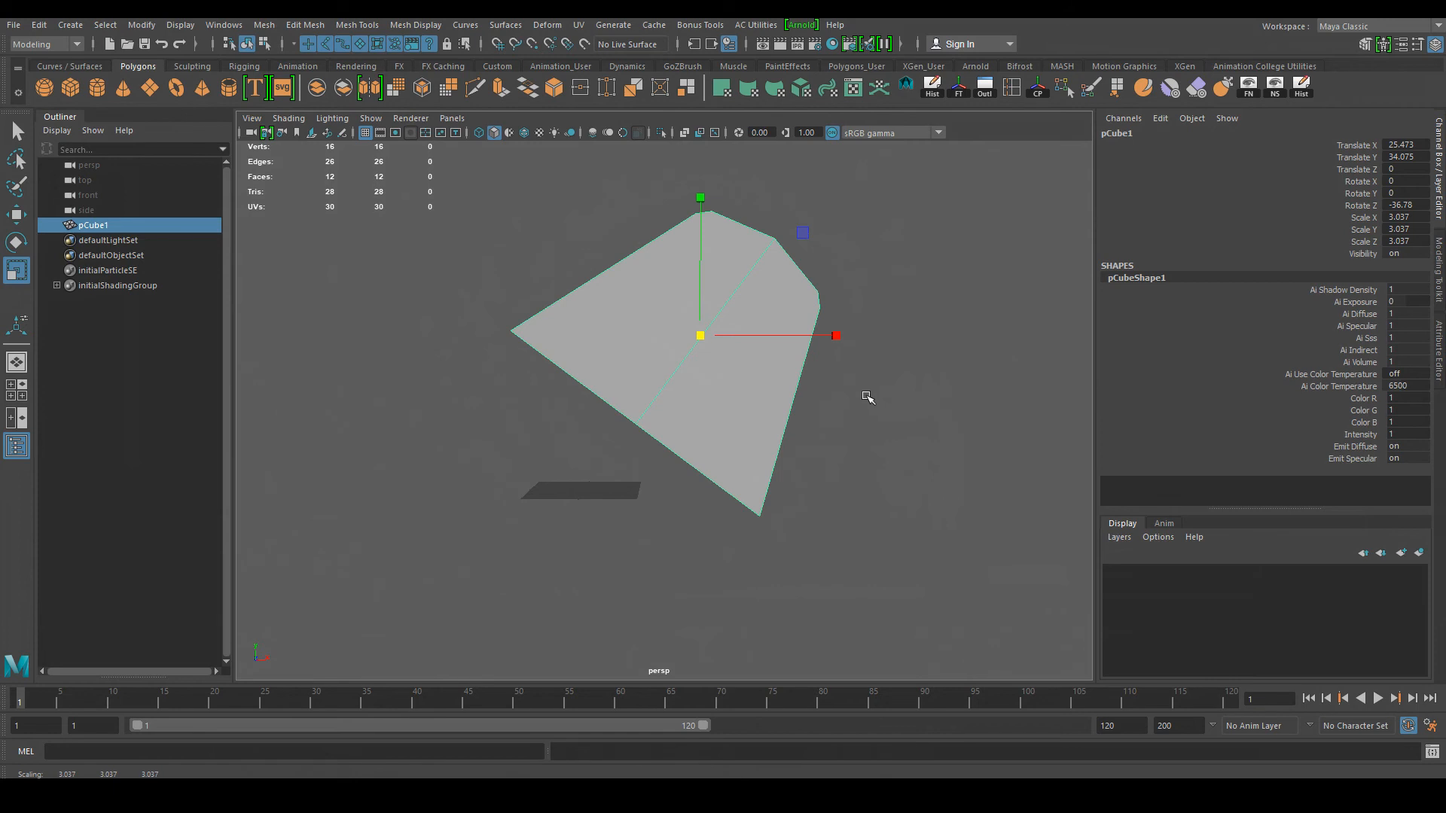
pyautogui.hotkey('ctrl', 'z')
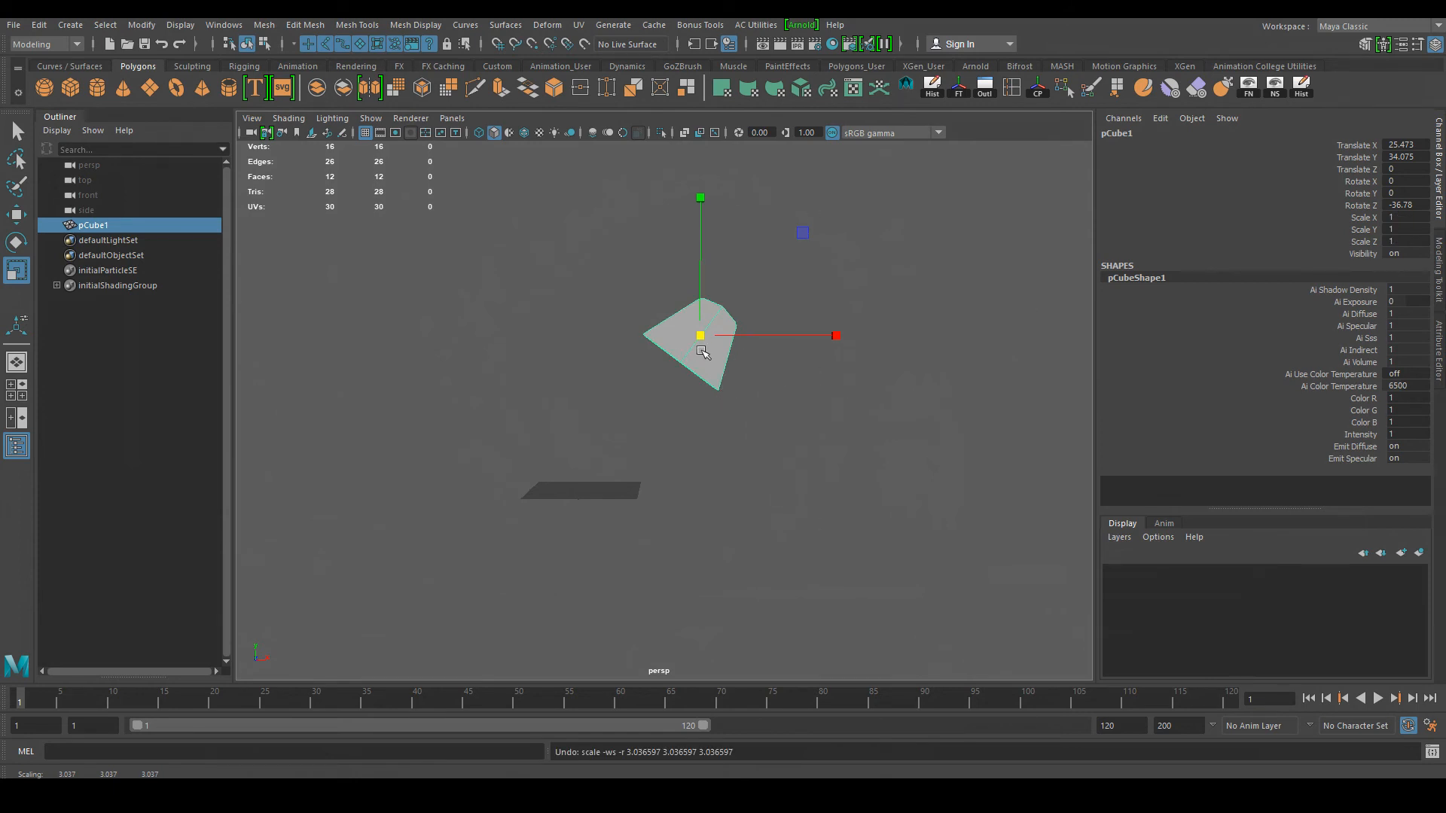
# Step: Enlarge the tilted block uniformly to a scale of about 2.236 with the world-oriented Scale tool
pyautogui.press('r')
pyautogui.click(703, 333)
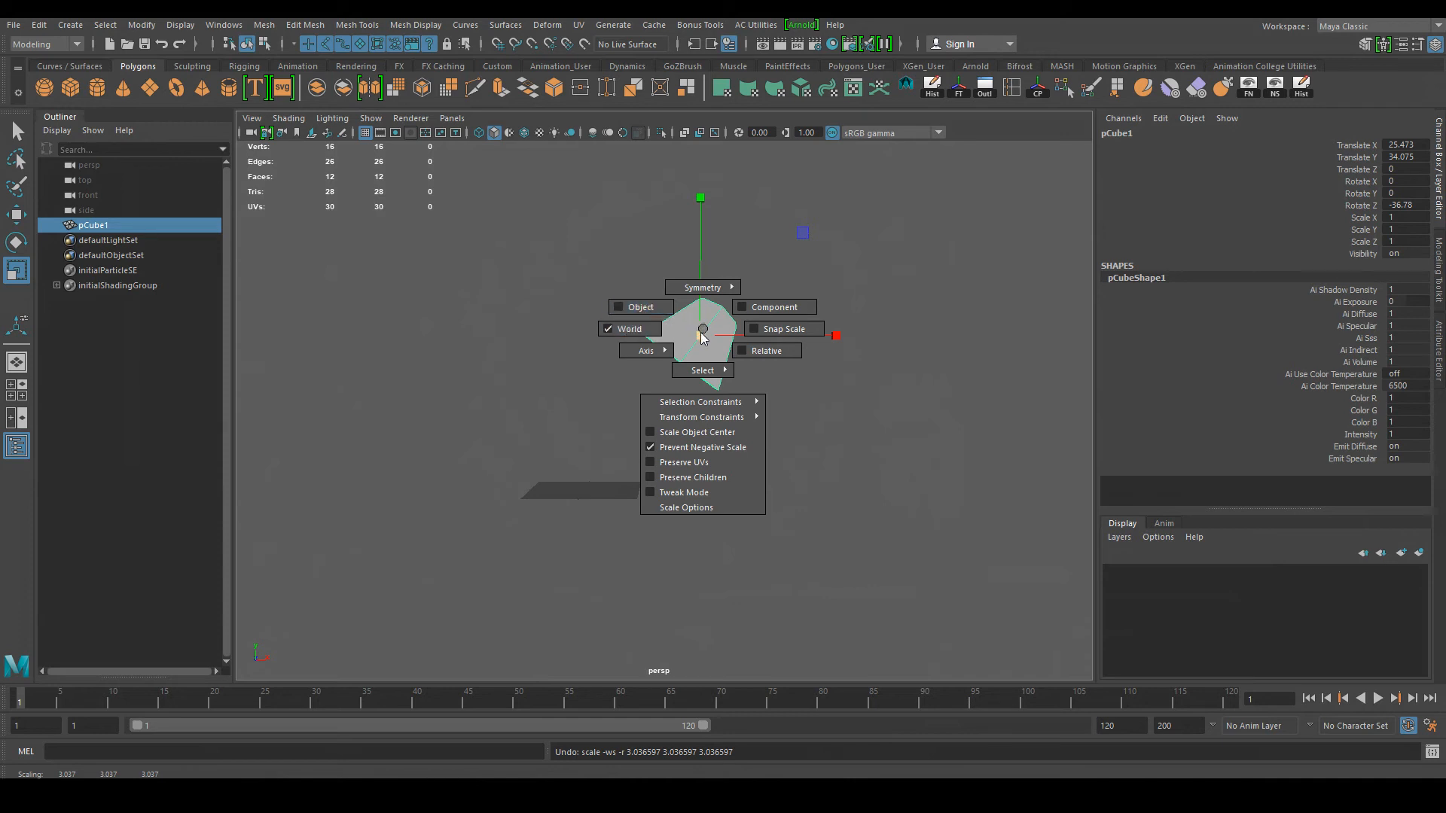
pyautogui.moveTo(701, 332); pyautogui.dragTo(790, 298)
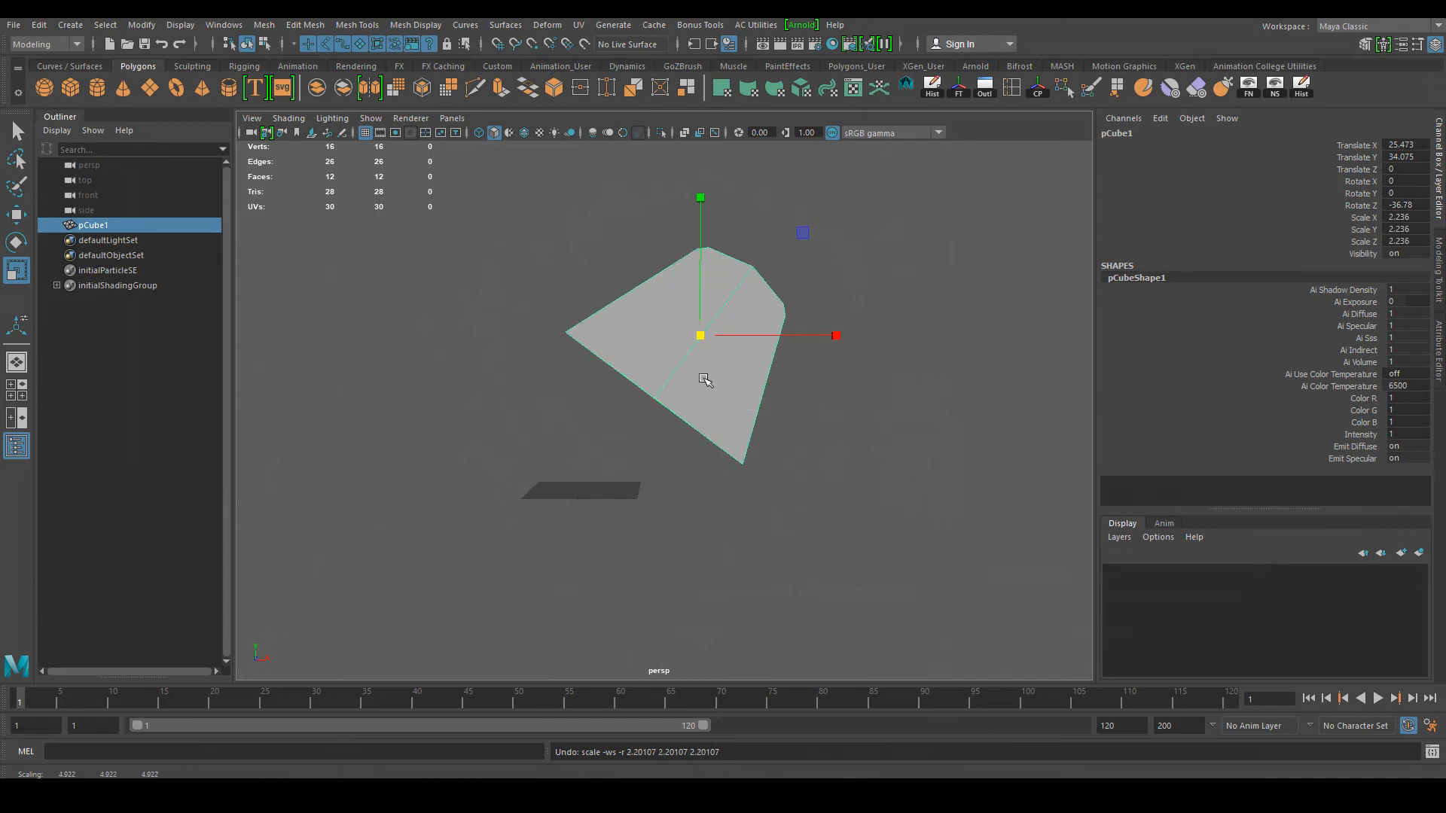
pyautogui.press('r')
pyautogui.moveTo(702, 349); pyautogui.dragTo(659, 349)
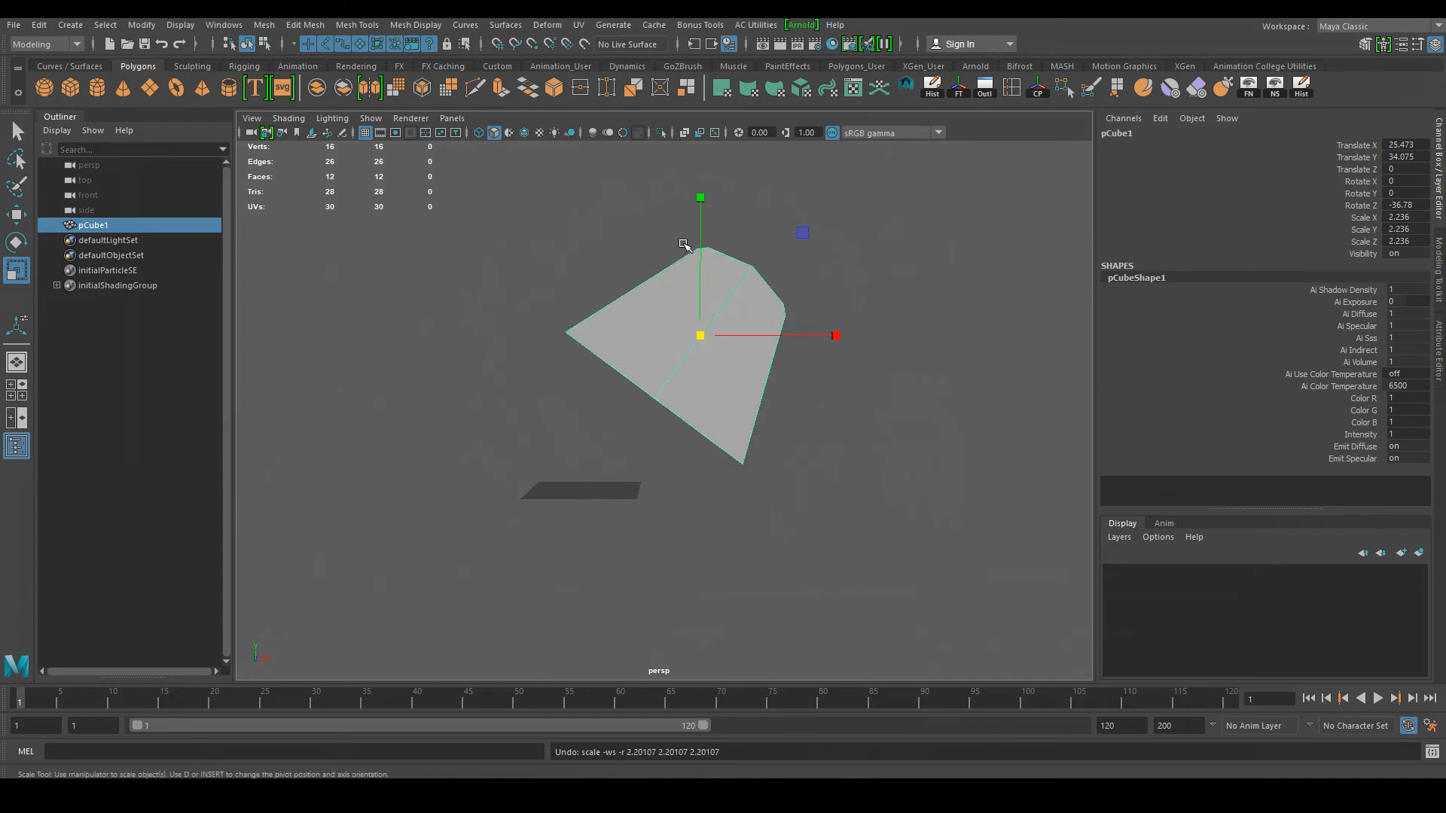
# Step: Try stretching the enlarged block along the world Y axis and undo the stretch
pyautogui.moveTo(701, 198); pyautogui.dragTo(678, 120)
pyautogui.hotkey('ctrl', 'z')
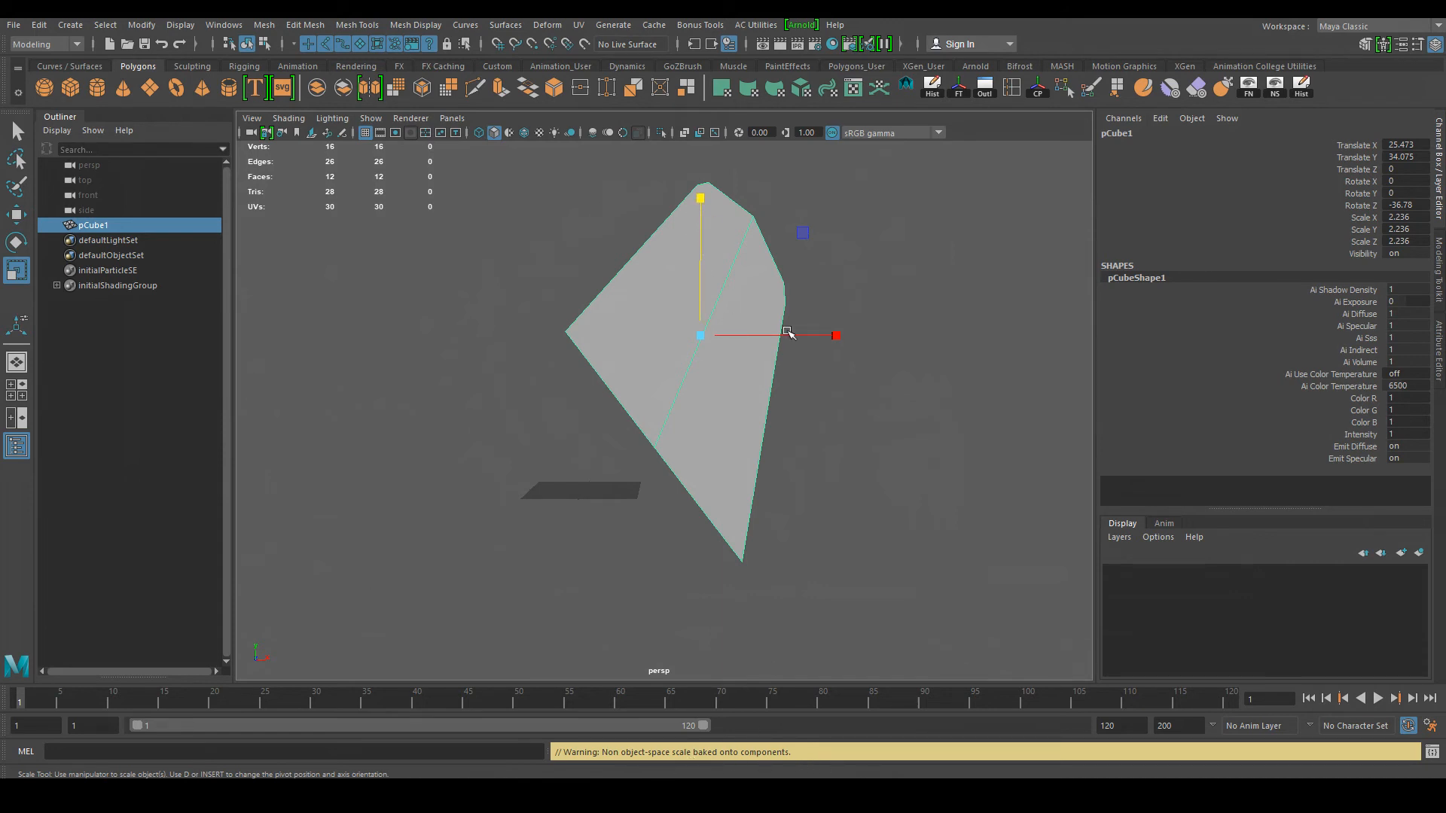
pyautogui.hotkey('ctrl', 'z')
# Step: Set the Scale tool's axis orientation to Object and stretch the block to about Scale Y 3.609 and Scale X 4.501
pyautogui.press('r')
pyautogui.moveTo(698, 329); pyautogui.dragTo(627, 309)
pyautogui.moveTo(783, 225); pyautogui.dragTo(826, 155)
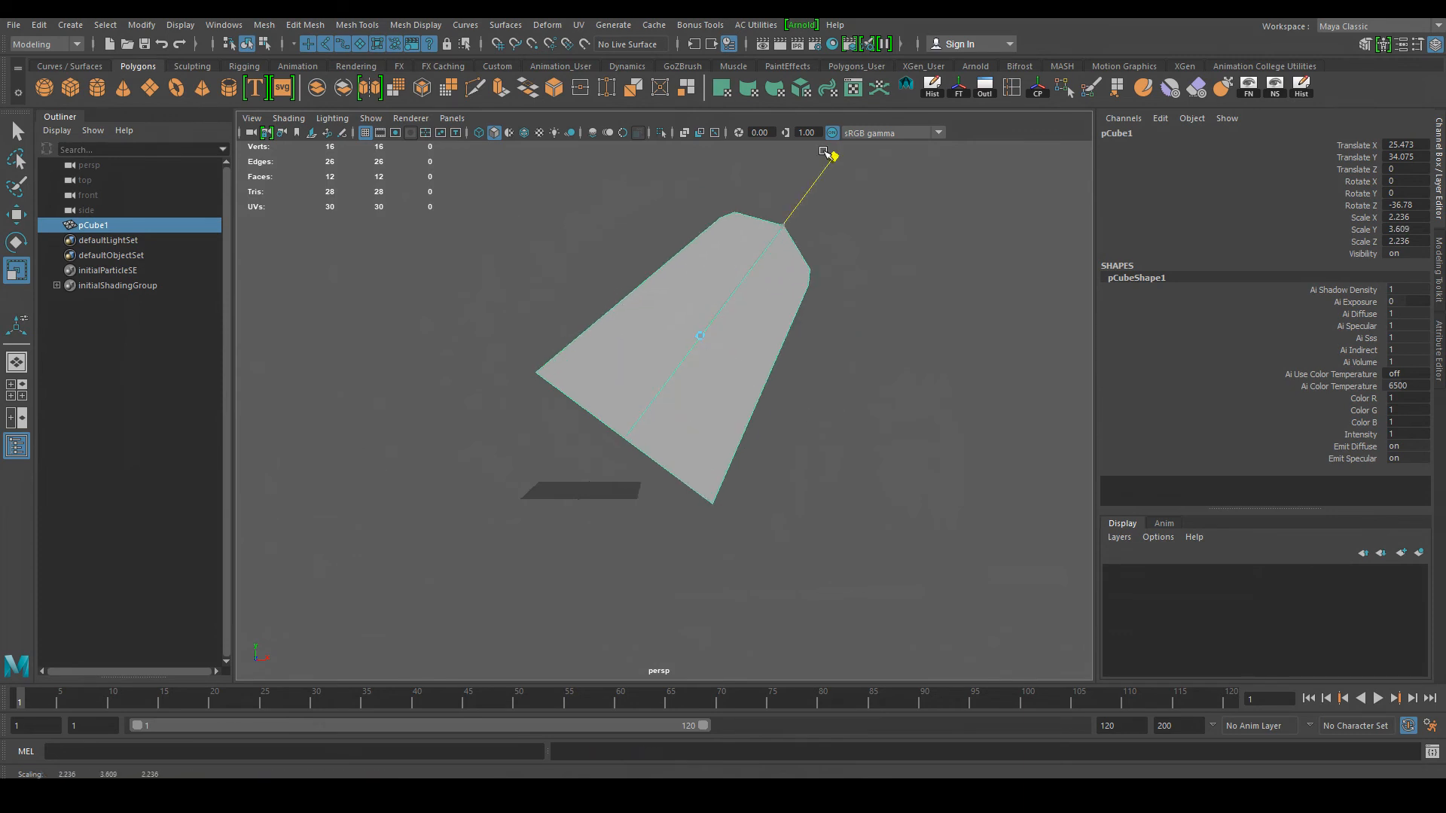
pyautogui.moveTo(809, 417); pyautogui.dragTo(869, 453)
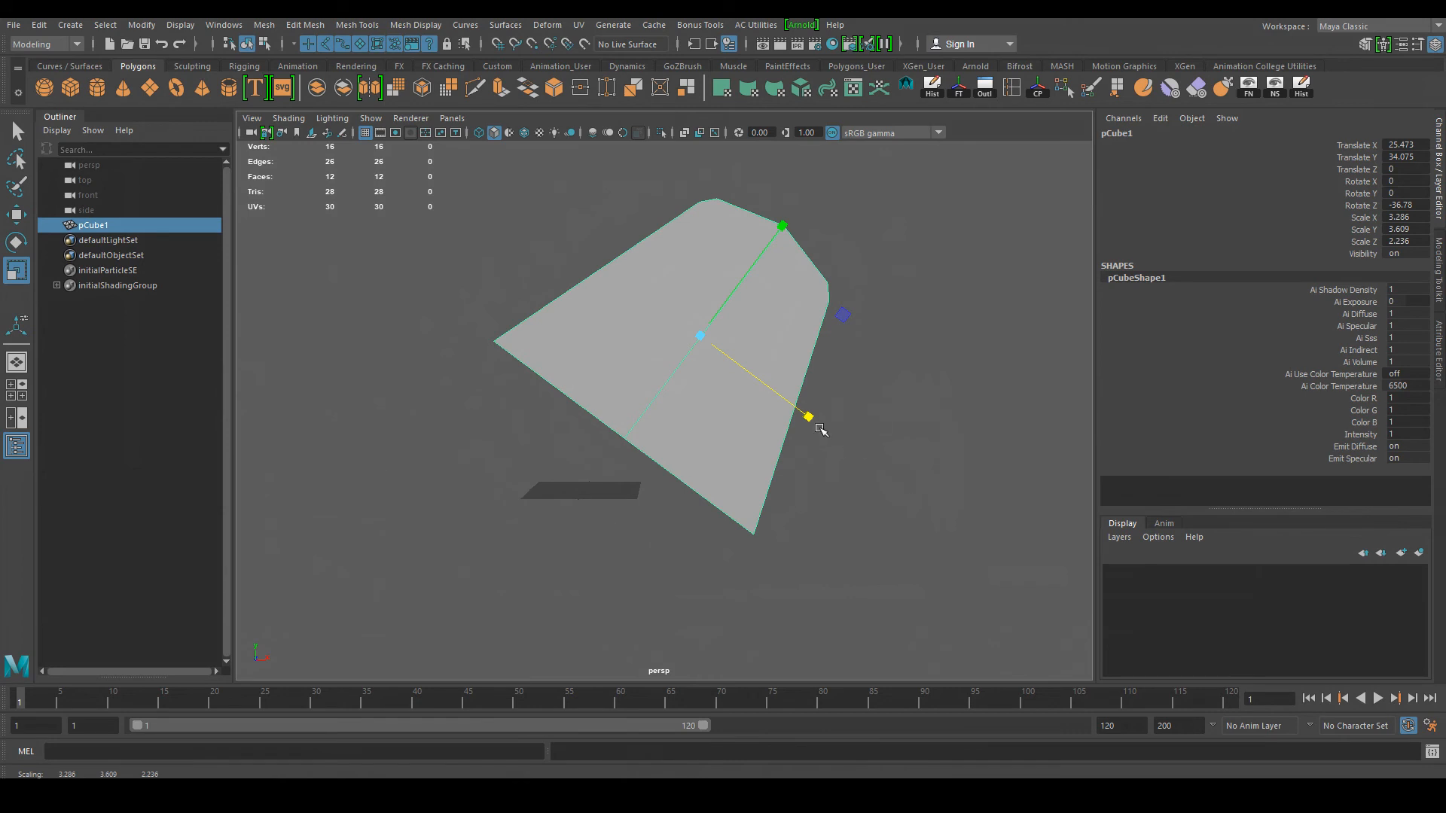
pyautogui.moveTo(811, 418); pyautogui.dragTo(833, 426)
# Step: Shrink the stretched block uniformly in two passes and undo all the test scaling until every scale value is 1
pyautogui.moveTo(700, 335); pyautogui.dragTo(590, 355)
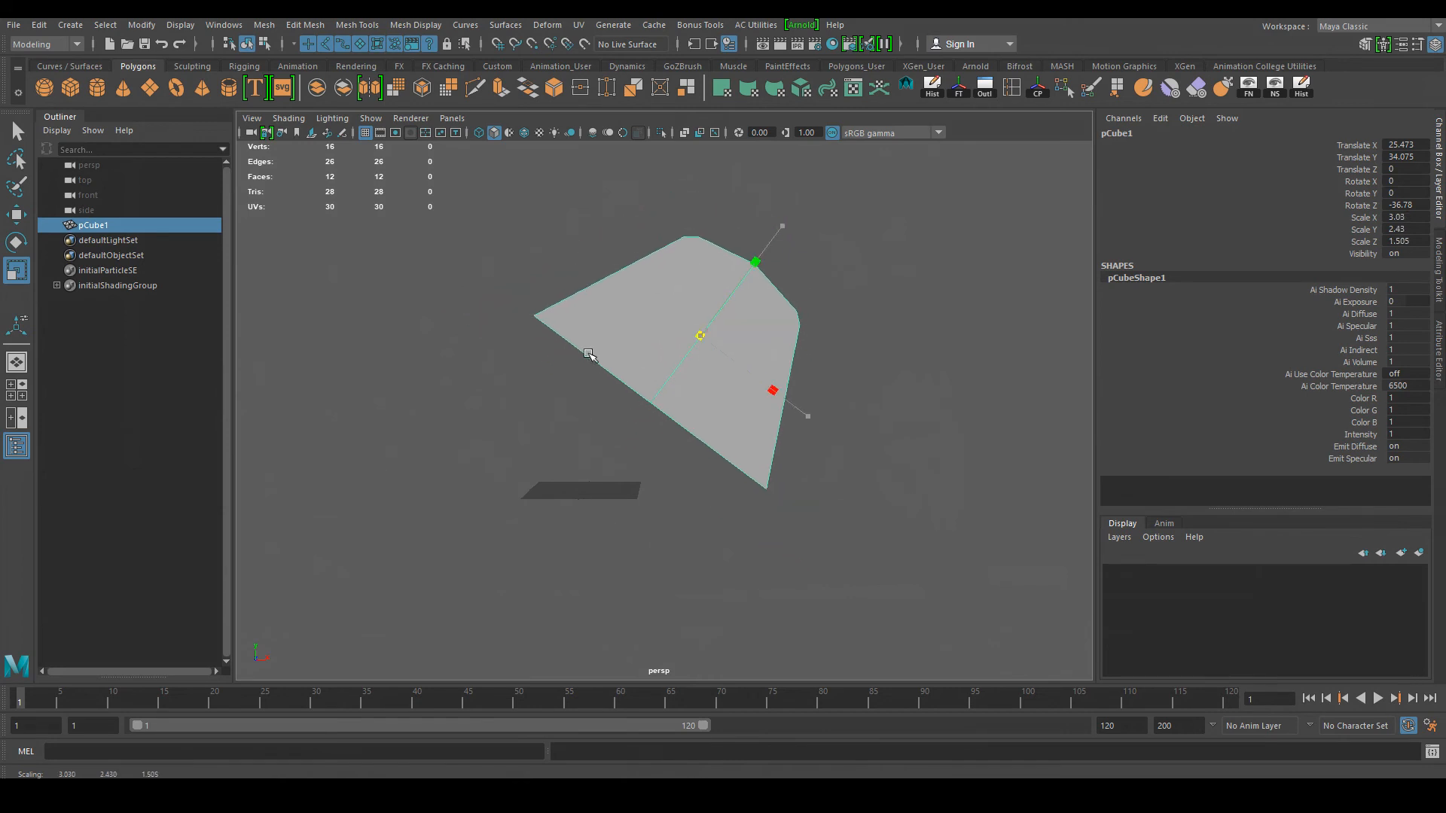
pyautogui.moveTo(702, 334); pyautogui.dragTo(660, 355)
pyautogui.hotkey('ctrl', 'z')
pyautogui.hotkey('ctrl', 'z')
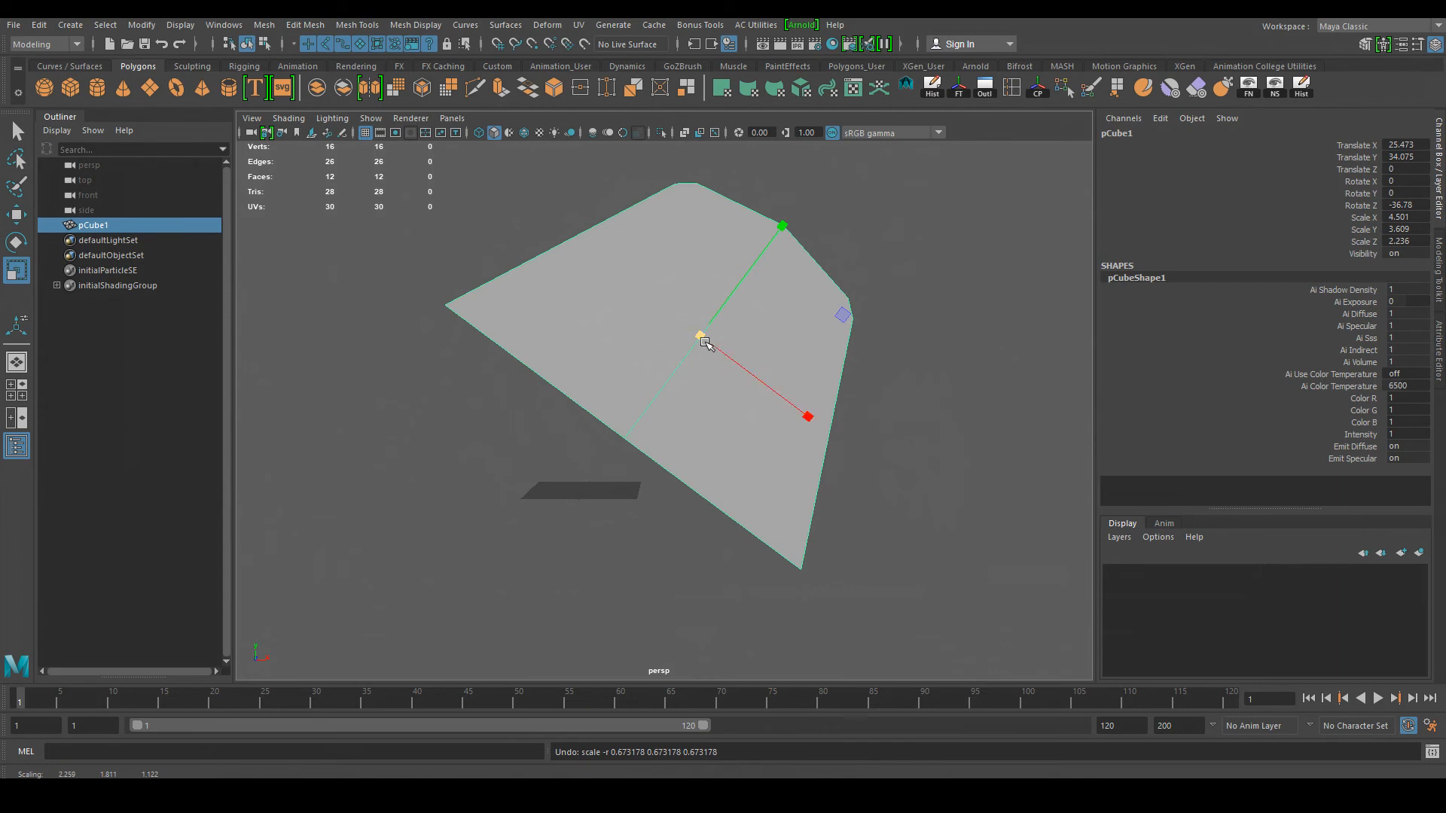
pyautogui.hotkey('ctrl', 'z')
pyautogui.hotkey('ctrl', 'z')
pyautogui.hotkey('ctrl', 'z')
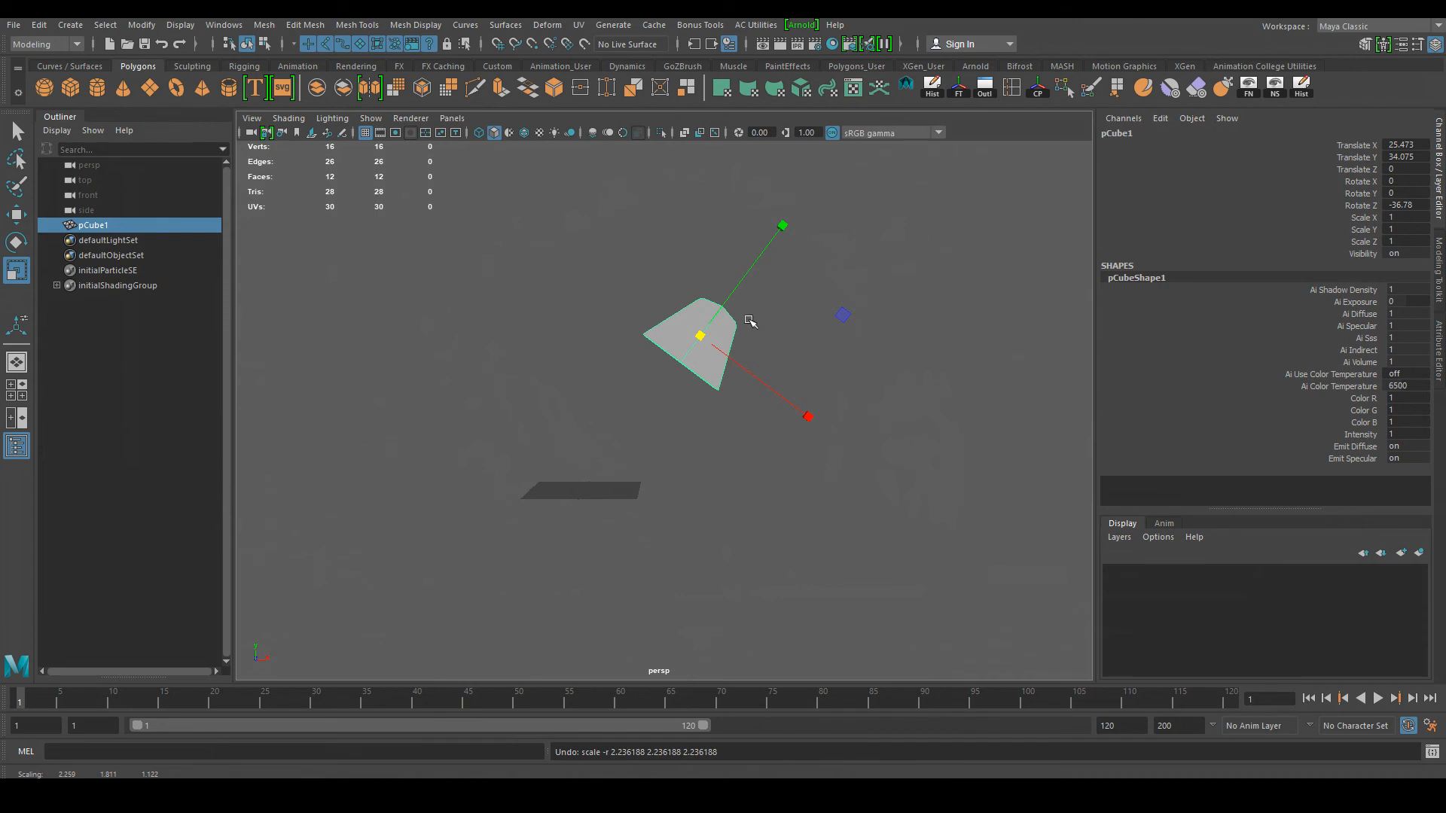
# Step: Activate the Move tool on the block, review its orientation and Axis options, and undo the slight accidental move
pyautogui.click(721, 345)
pyautogui.press('w')
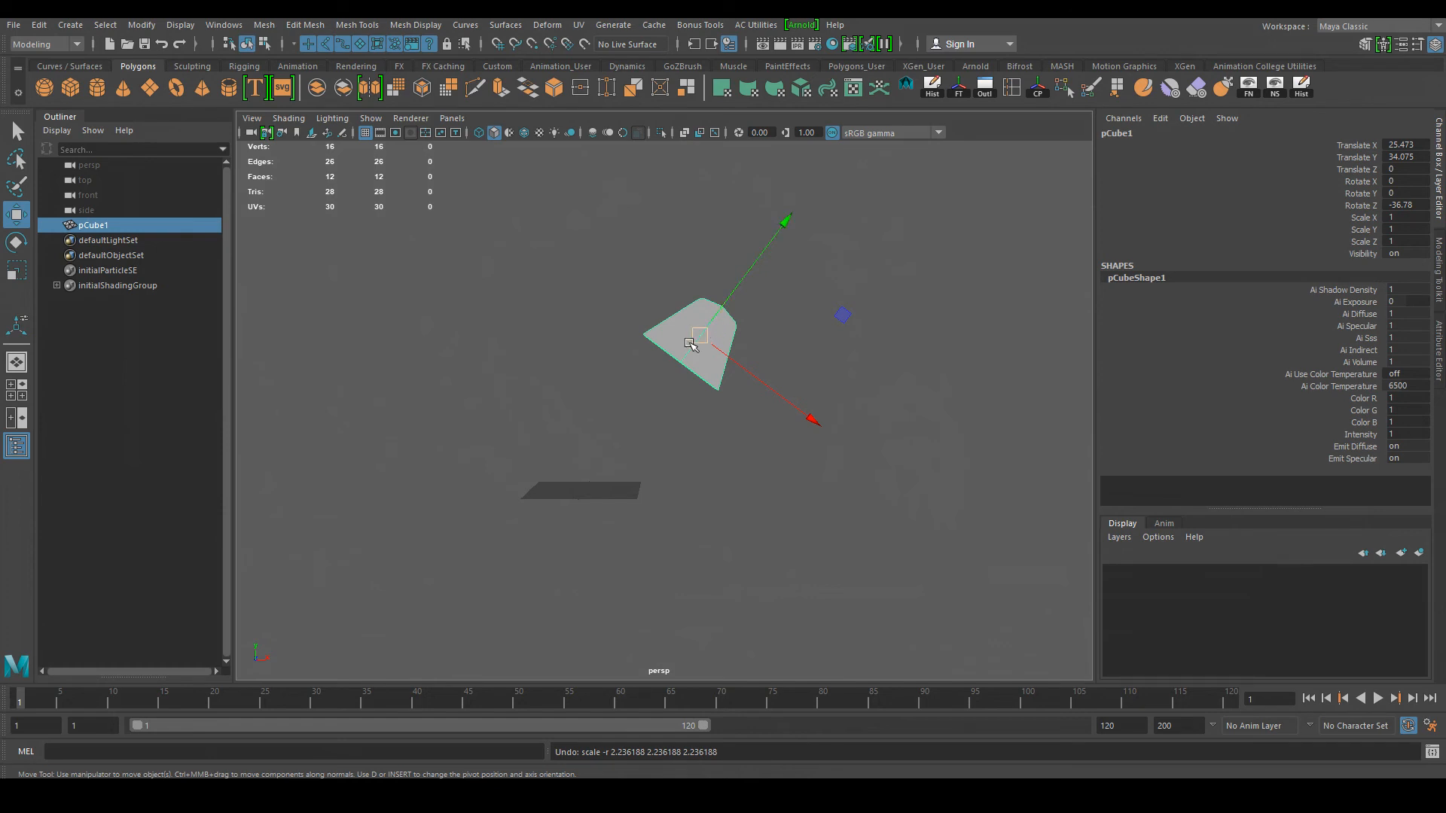
pyautogui.click(696, 332)
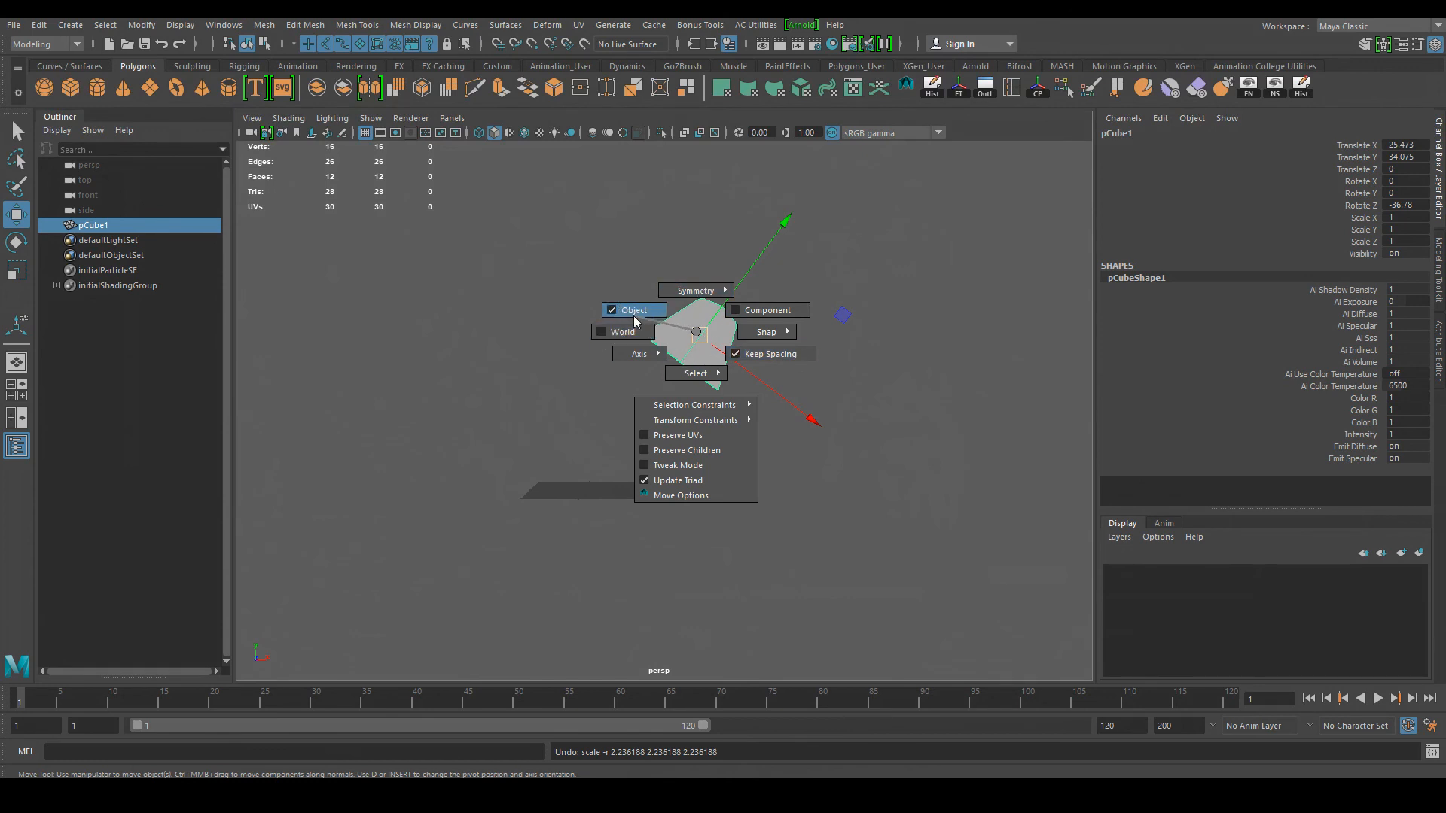
pyautogui.moveTo(639, 354)
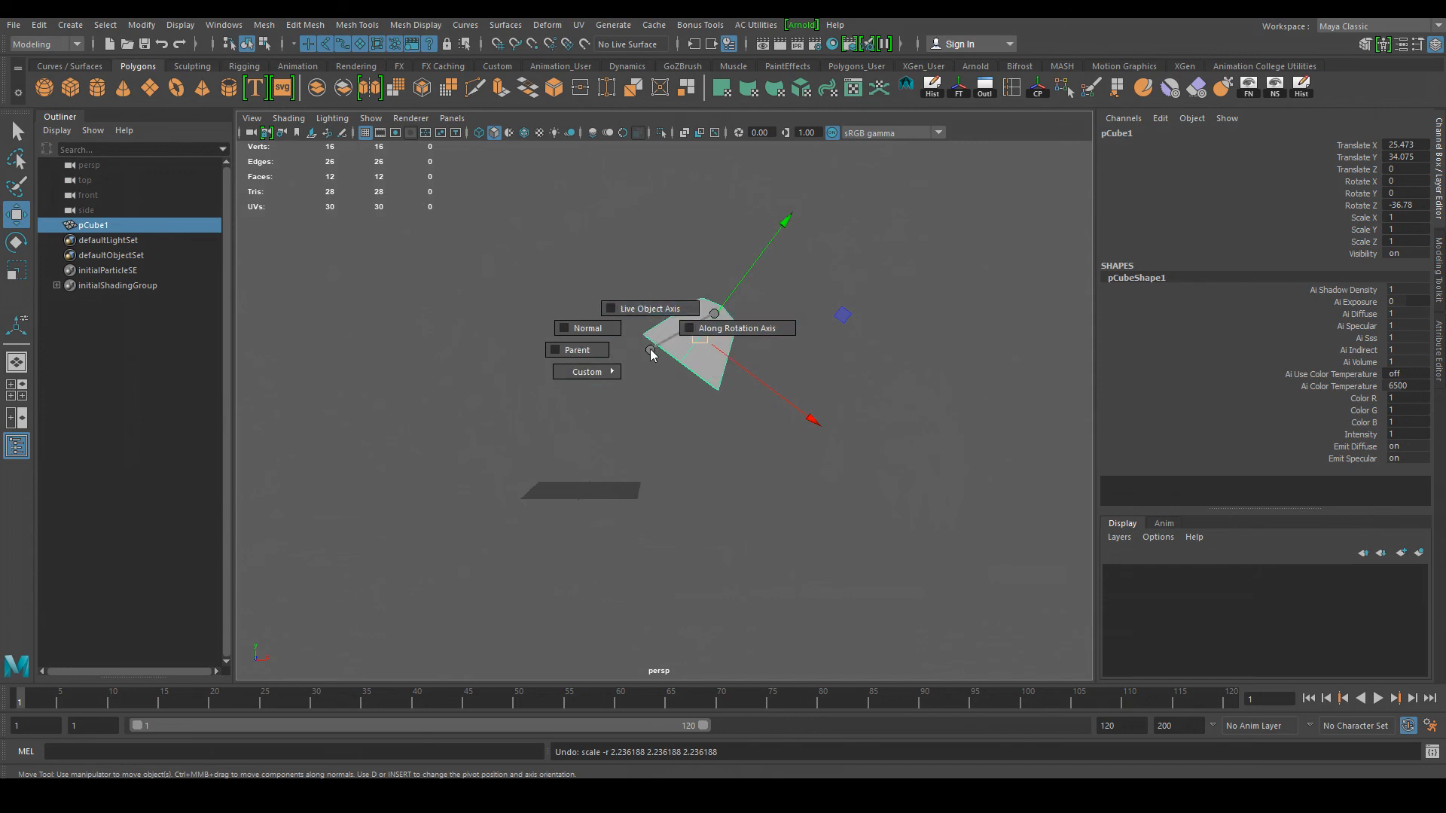
pyautogui.click(691, 451)
pyautogui.click(707, 346)
pyautogui.moveTo(706, 346); pyautogui.dragTo(705, 345)
pyautogui.hotkey('ctrl', 'z')
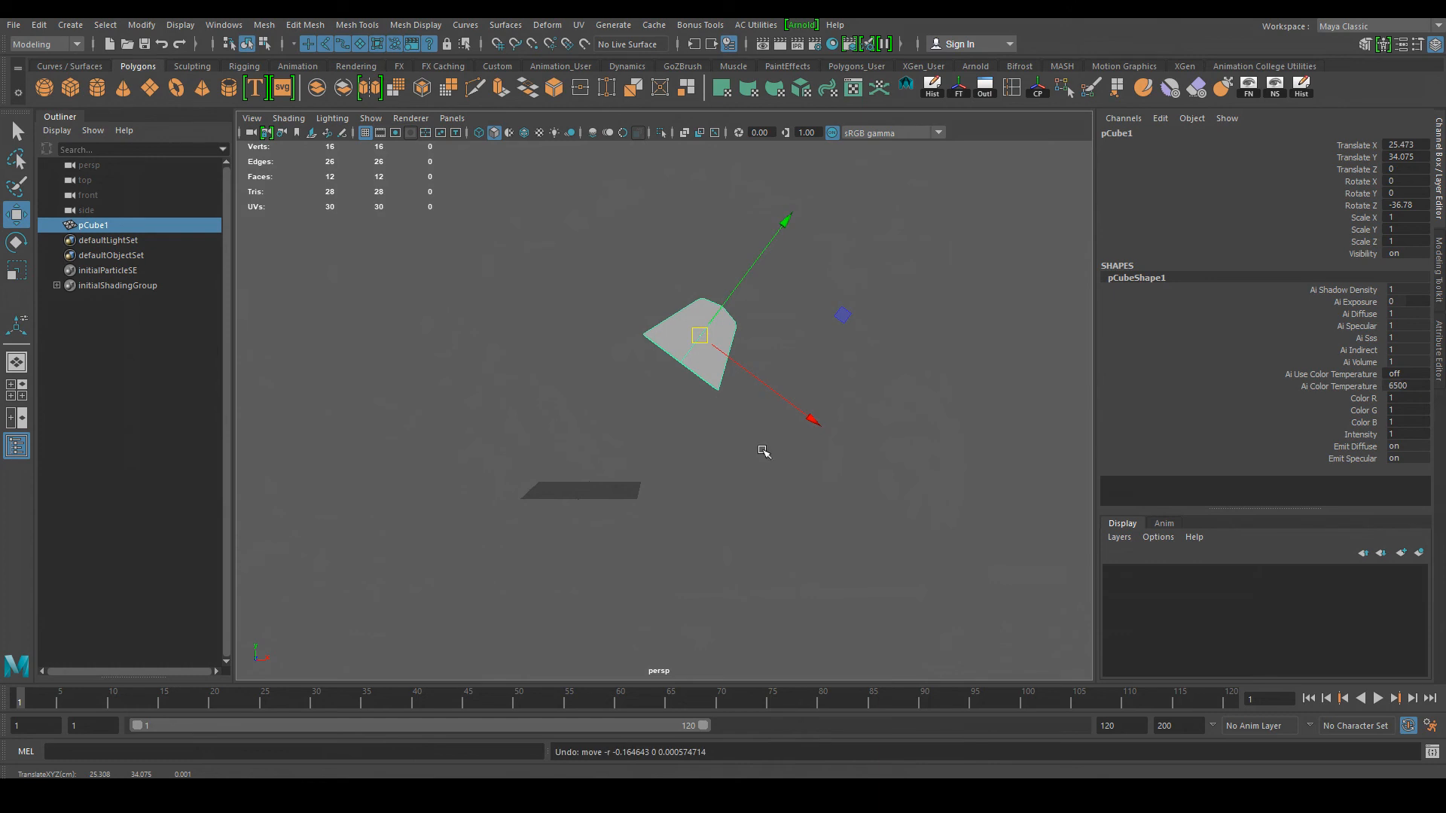
# Step: Review the Move tool's Snap options for the tilted block, such as Face Center, Vertex and Discrete Move
pyautogui.click(761, 479)
pyautogui.click(699, 305)
pyautogui.click(704, 345)
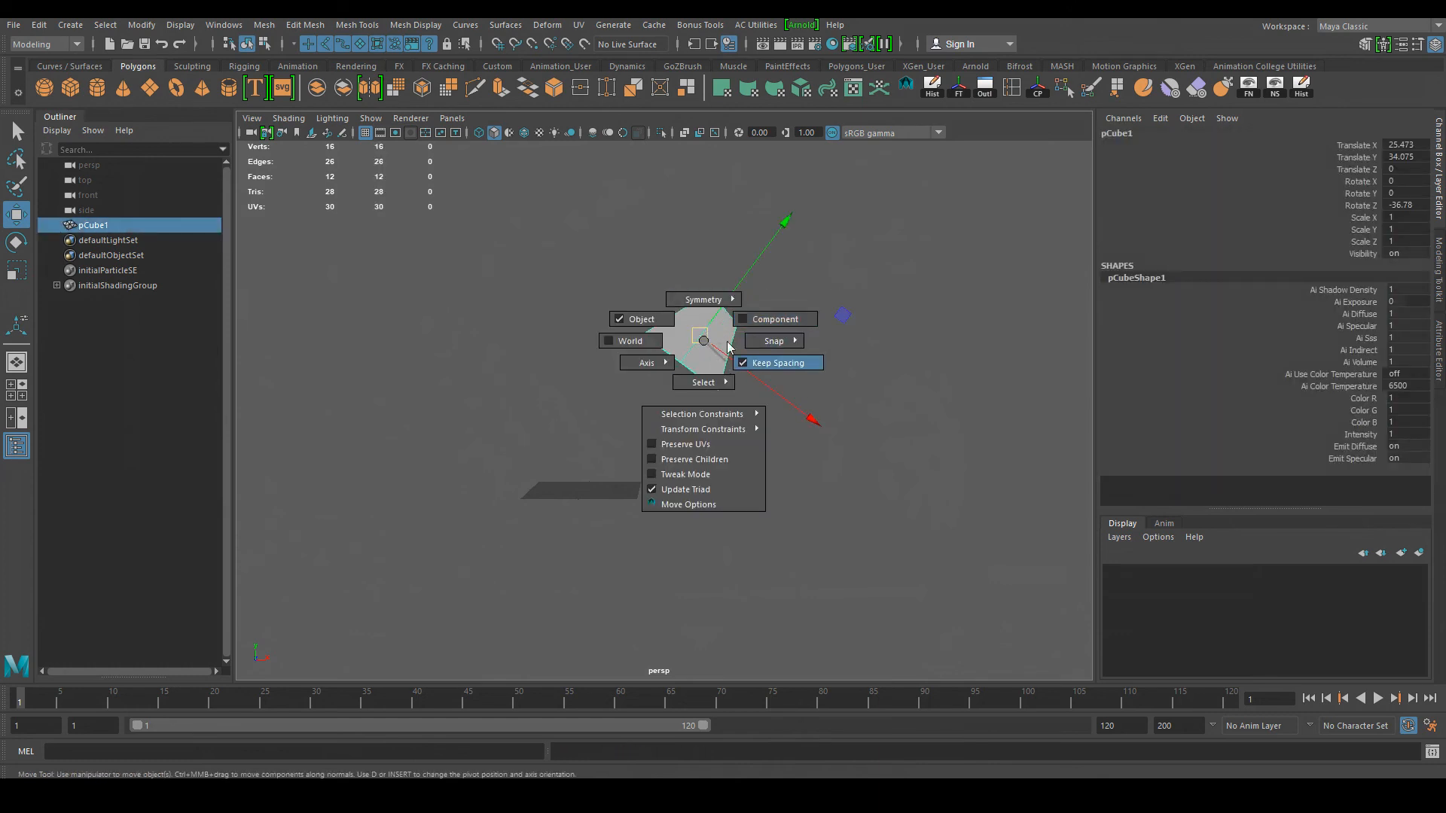
pyautogui.moveTo(751, 342)
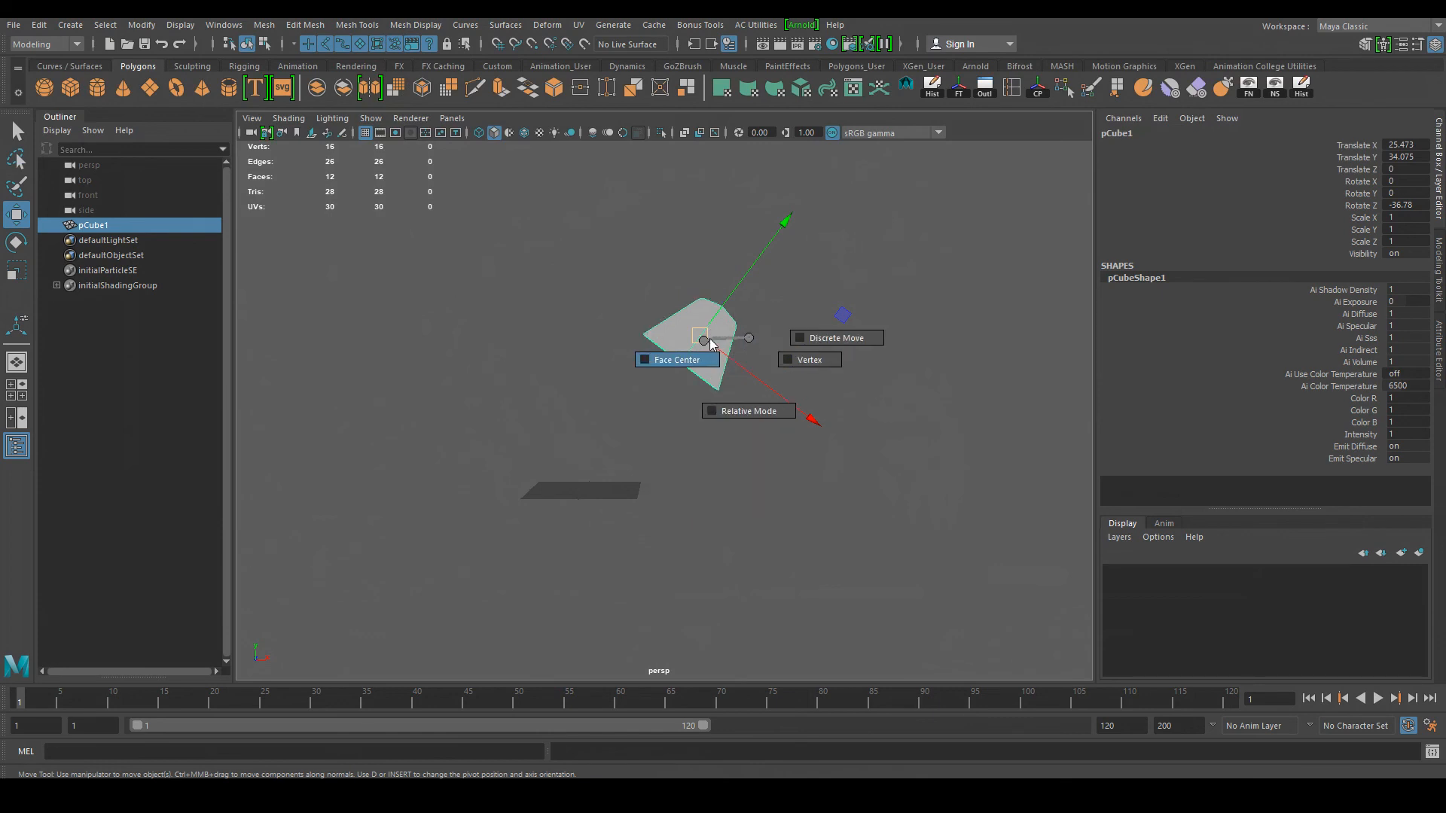
# Step: Move the tilted block freely a short way down toward the grid and deselect it
pyautogui.moveTo(608, 342); pyautogui.dragTo(607, 341)
pyautogui.moveTo(697, 329); pyautogui.dragTo(637, 393)
pyautogui.click(574, 415)
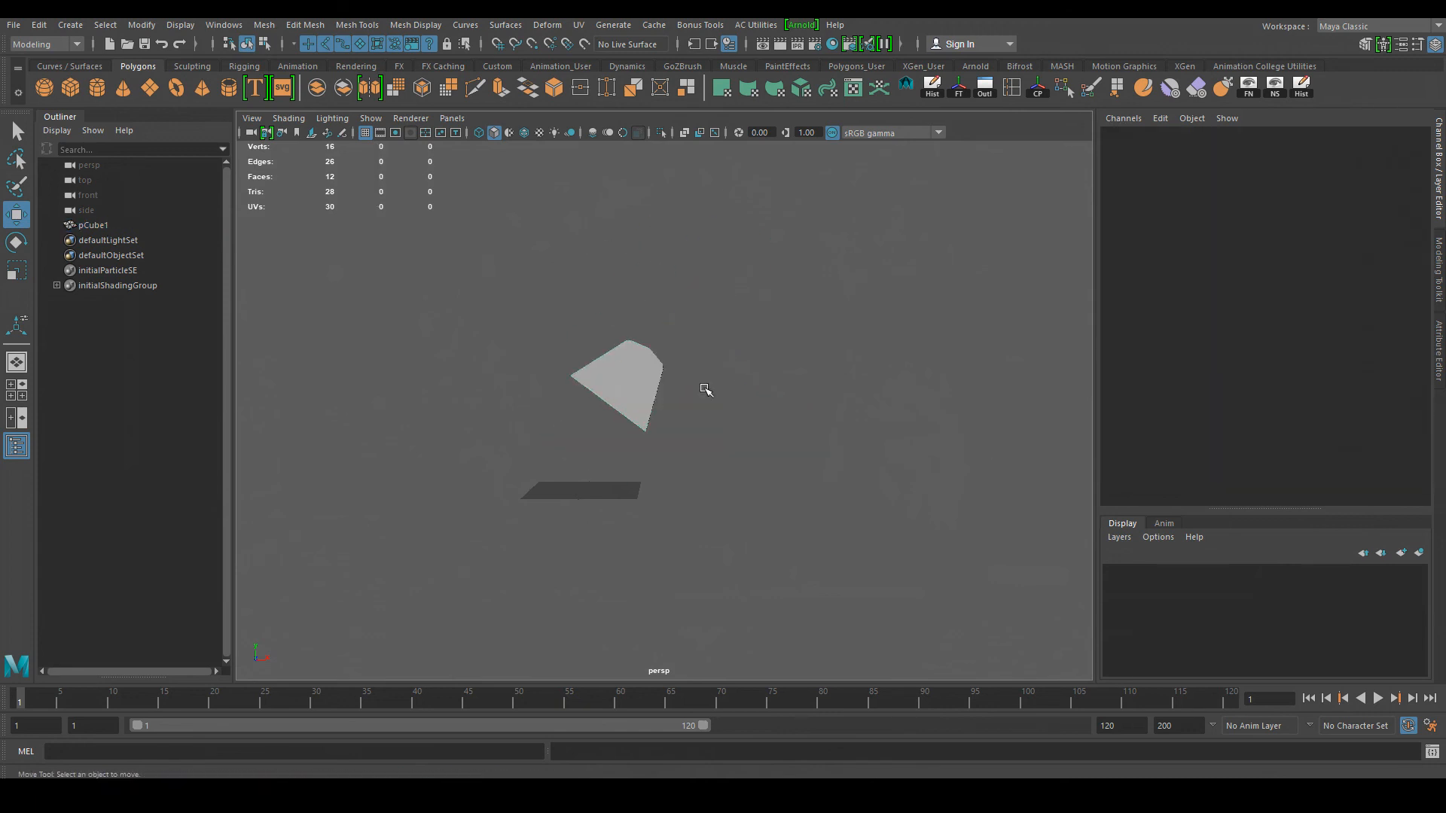